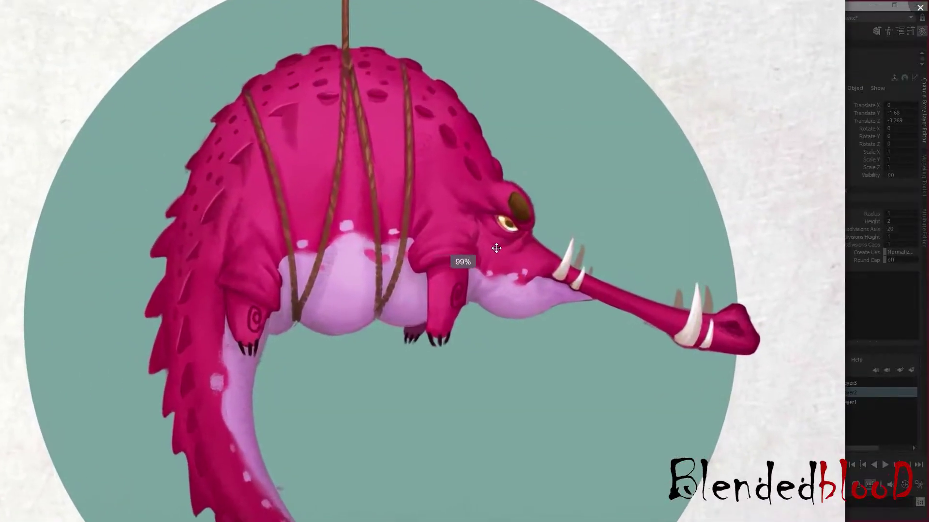
Zoom in and out to view the whole crocodile-and-bird concept painting in Picasa
scroll(551, 275, down, 3)
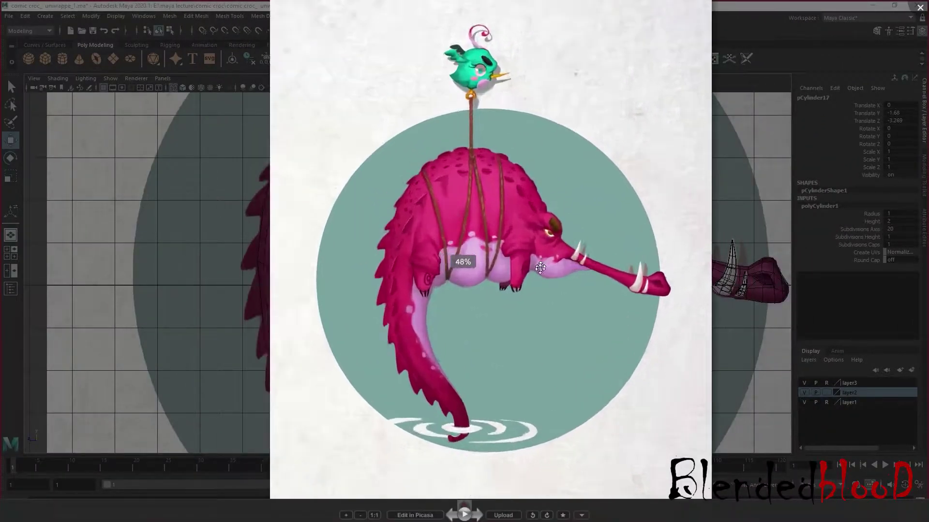
scroll(617, 310, up, 3)
scroll(617, 309, down, 3)
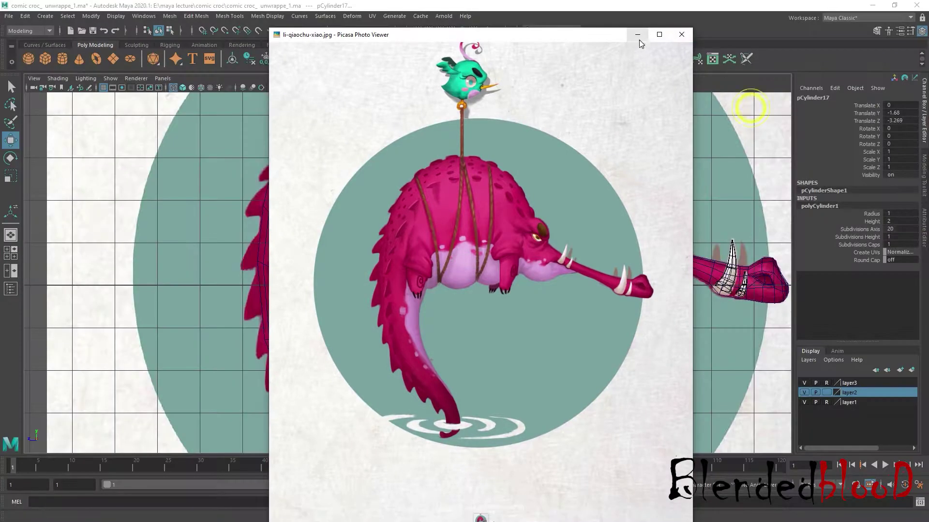
Close the photo viewer and view the selected croc body shaded against the reference
click(637, 39)
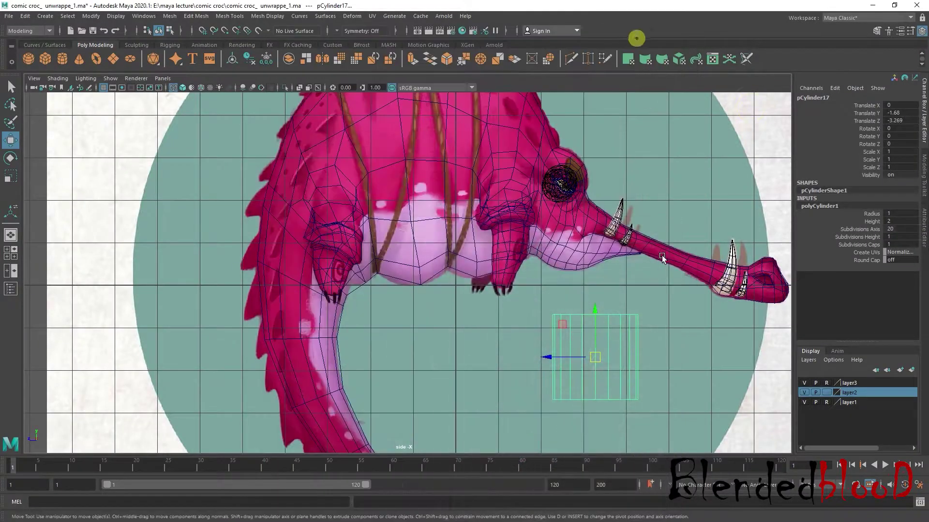
scroll(575, 266, down, 5)
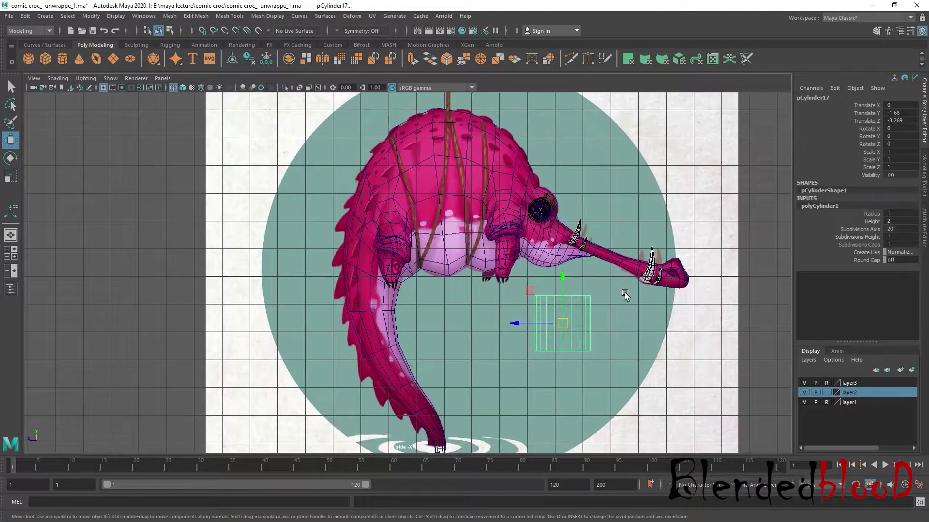
scroll(600, 292, up, 6)
scroll(607, 285, down, 5)
click(410, 315)
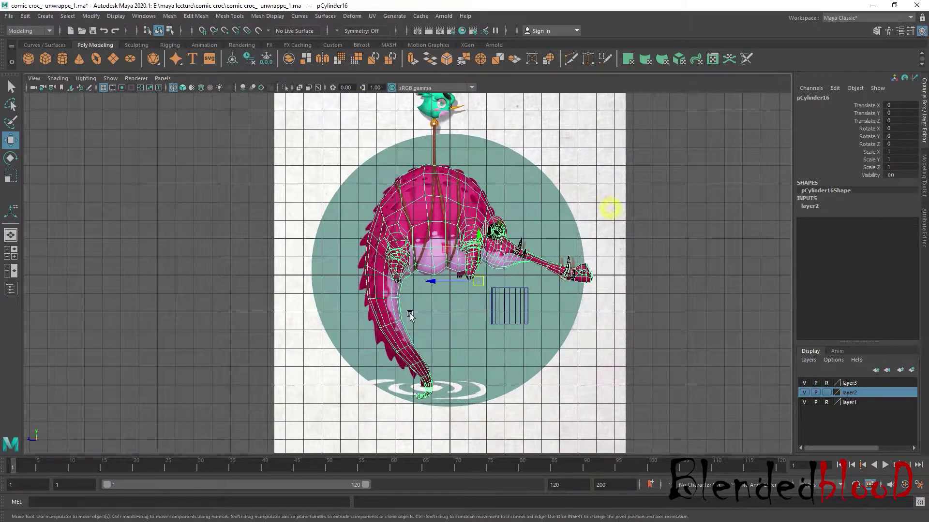
key(5)
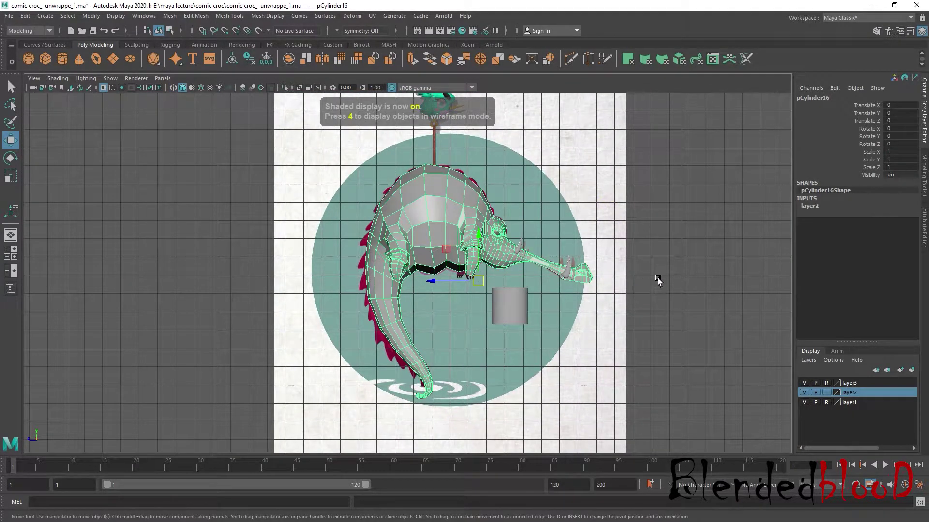
Preview the croc mesh smoothed, then compare shaded and wireframe display over the painting
click(657, 276)
click(458, 236)
scroll(458, 236, up, 2)
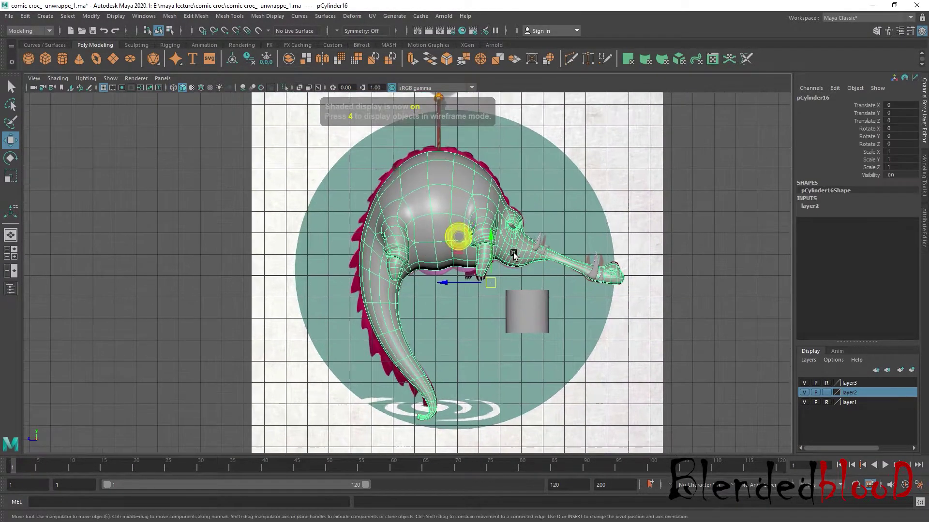
key(3)
key(5)
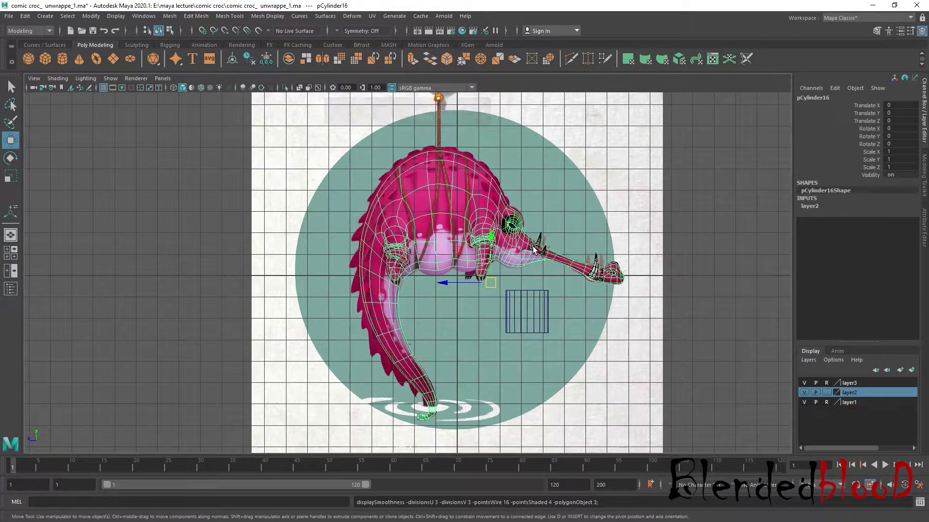
click(705, 297)
scroll(560, 247, up, 2)
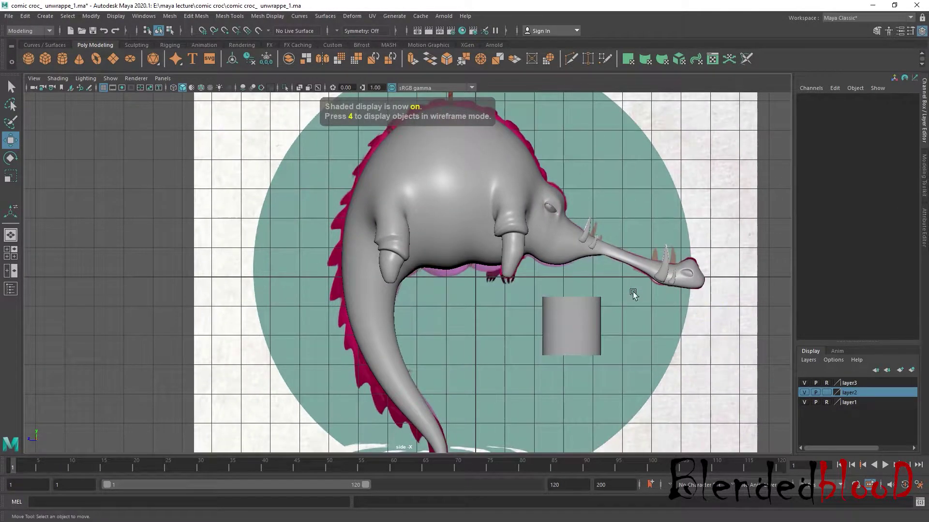
click(549, 240)
key(4)
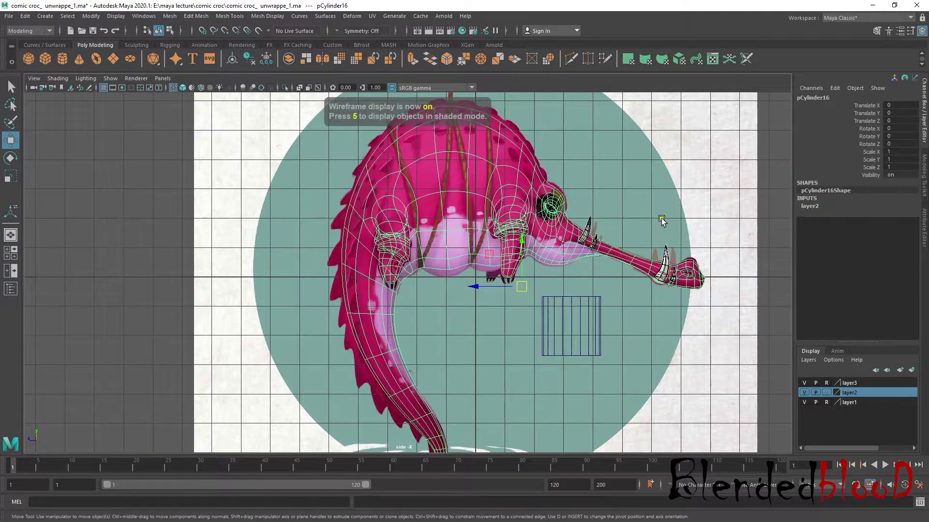
Select the cylinder below the croc and switch to the four-viewport layout
click(660, 218)
drag(624, 306, 522, 284)
scroll(556, 270, up, 2)
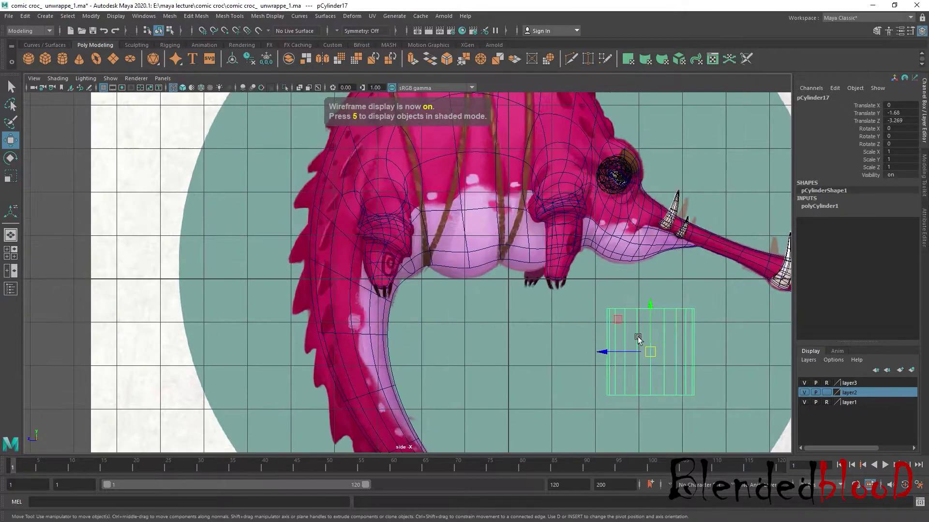
scroll(702, 225, up, 1)
key(space)
Maximize the perspective view, frame the cylinder and cut its Subdivisions Axis from 20 to 4
alt+drag(513, 208, 545, 212)
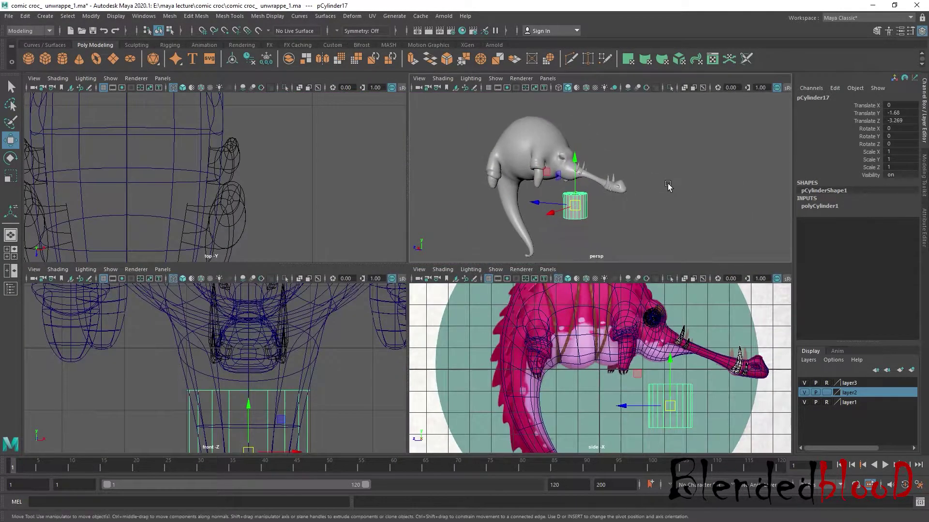
scroll(545, 213, up, 3)
key(space)
key(f)
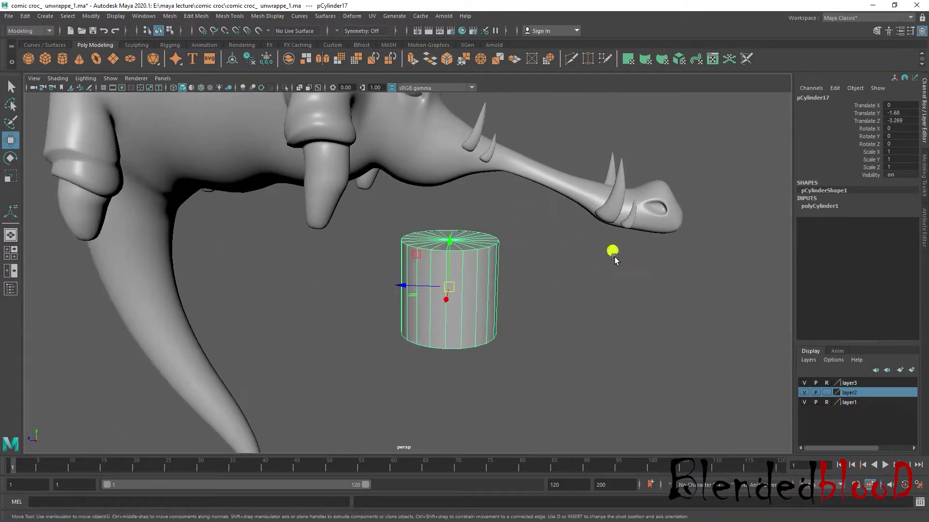
scroll(503, 239, up, 2)
scroll(524, 268, up, 2)
click(826, 207)
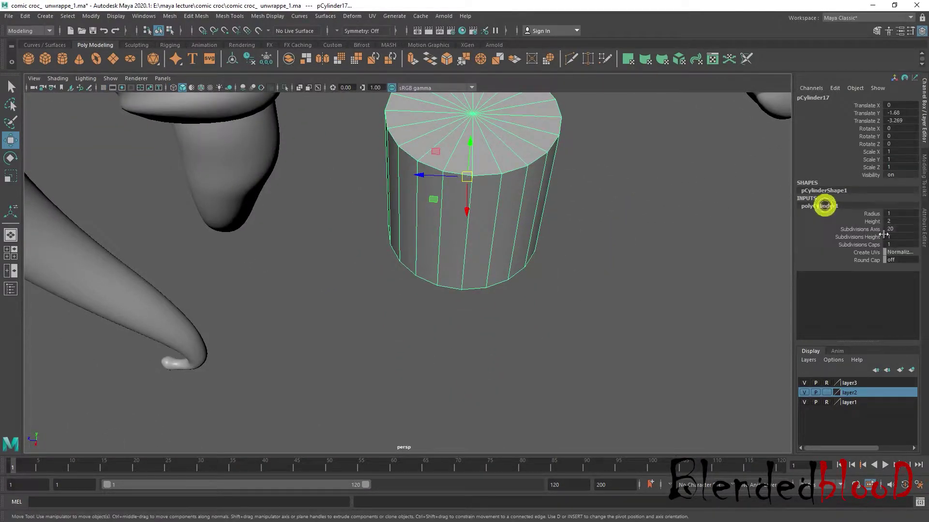
click(860, 228)
middle_drag(703, 232, 617, 225)
Raise the cylinder's Subdivisions Axis to 8 and orbit to check the octagonal prism
scroll(680, 301, down, 3)
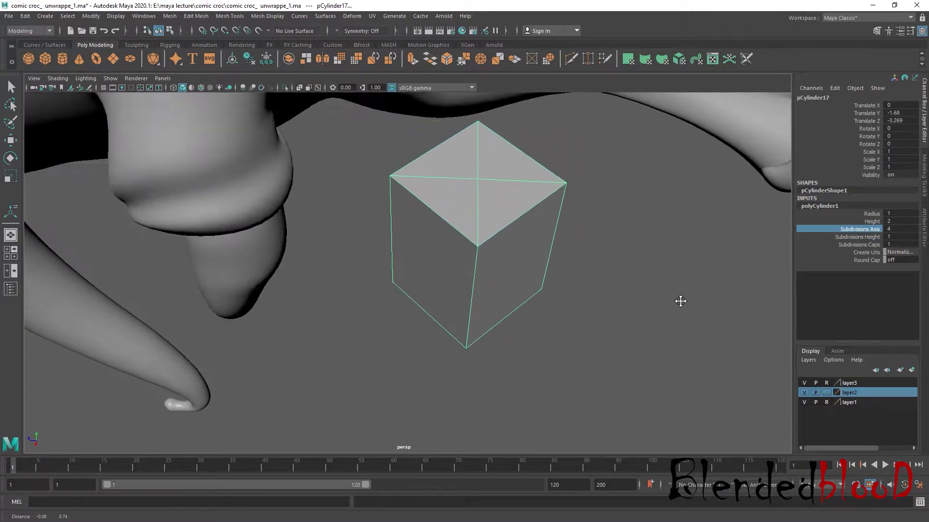
alt+drag(681, 322, 659, 291)
scroll(651, 329, up, 3)
alt+drag(651, 329, 673, 311)
middle_drag(672, 311, 674, 310)
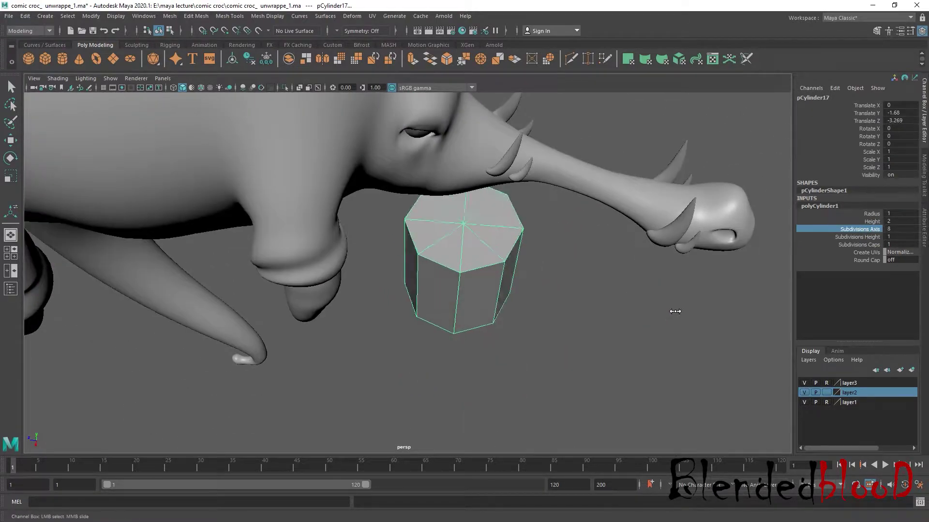
alt+drag(673, 311, 636, 325)
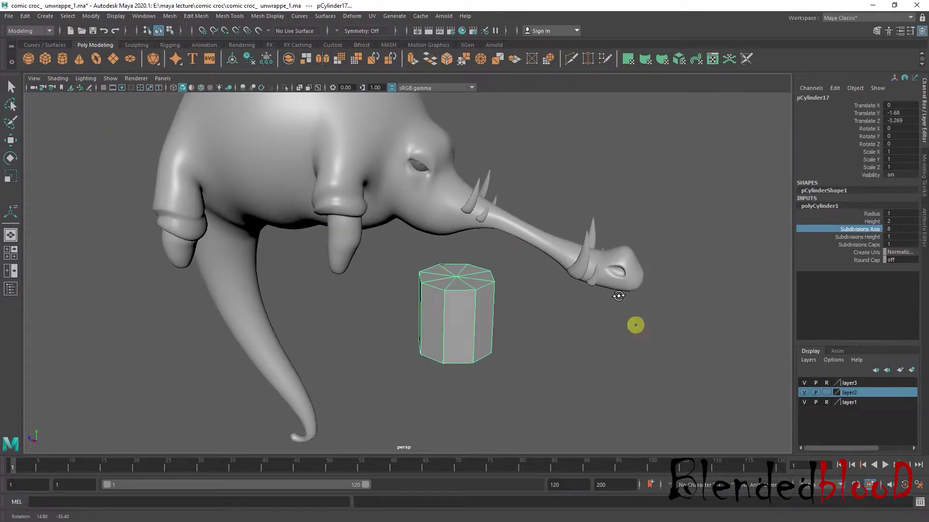
key(w)
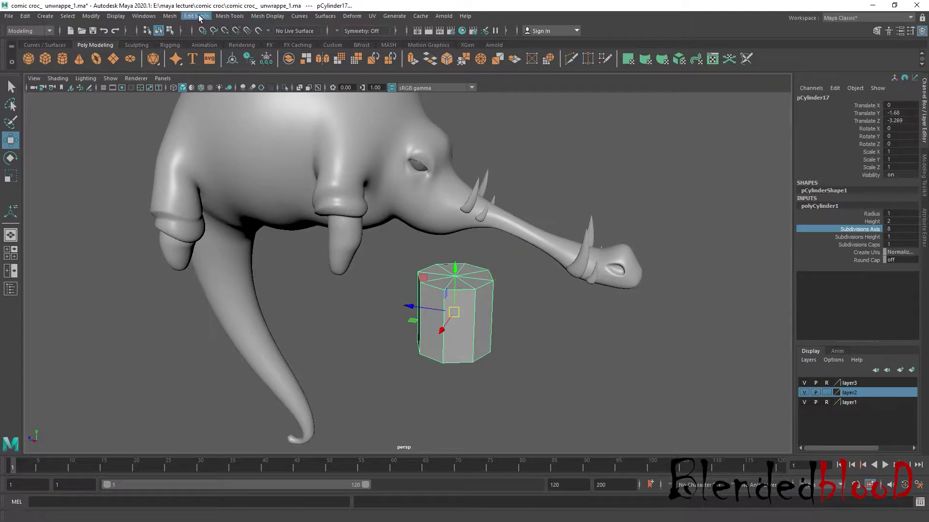
Tear off the Mesh Tools and Select > Convert Selection menus as floating panels
click(229, 15)
click(229, 16)
click(230, 22)
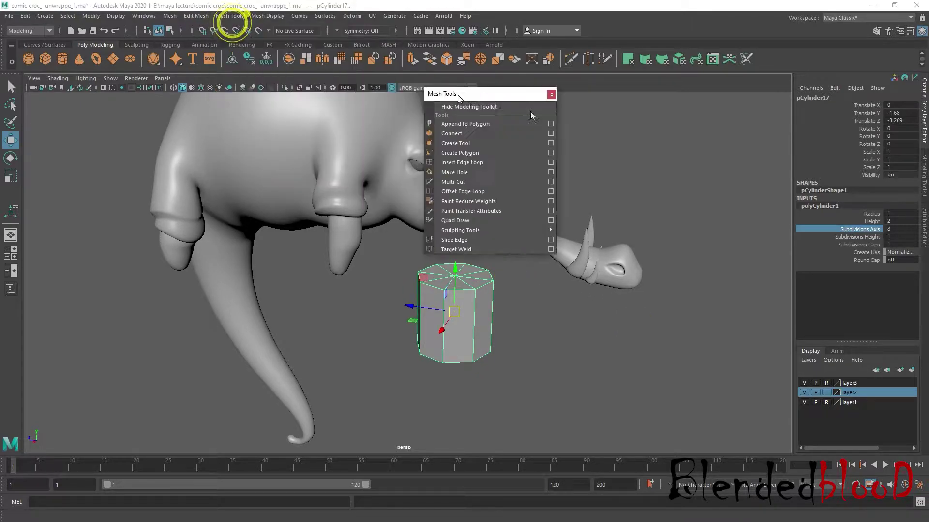
click(67, 16)
mouse_move(97, 202)
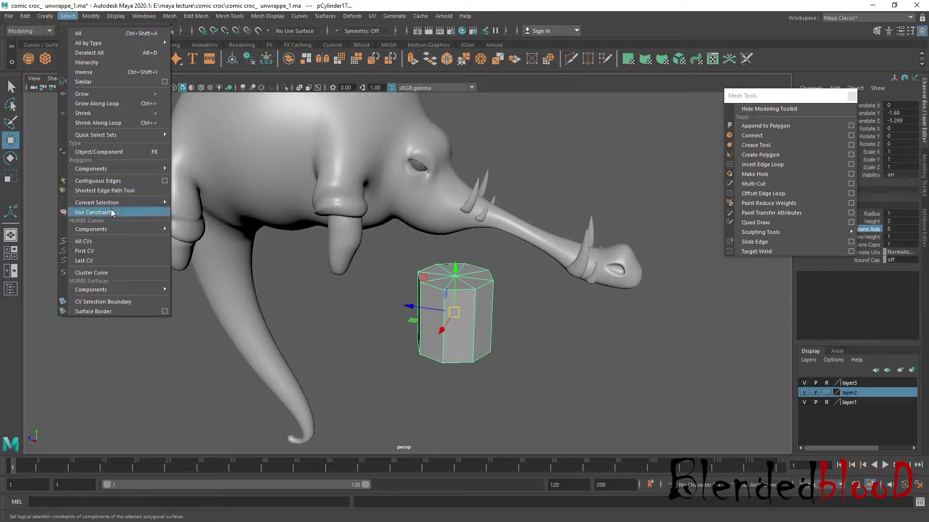
click(243, 190)
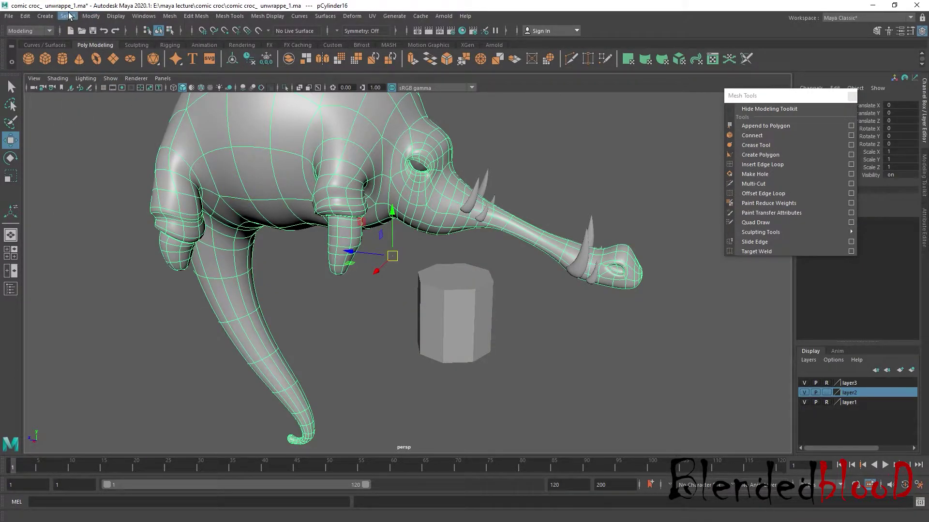
click(68, 16)
mouse_move(97, 202)
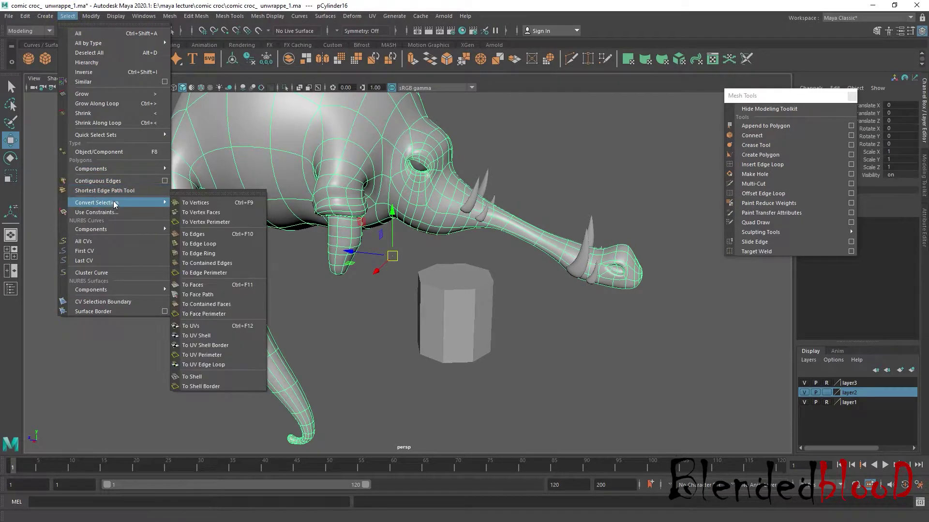
click(193, 191)
drag(193, 178, 83, 165)
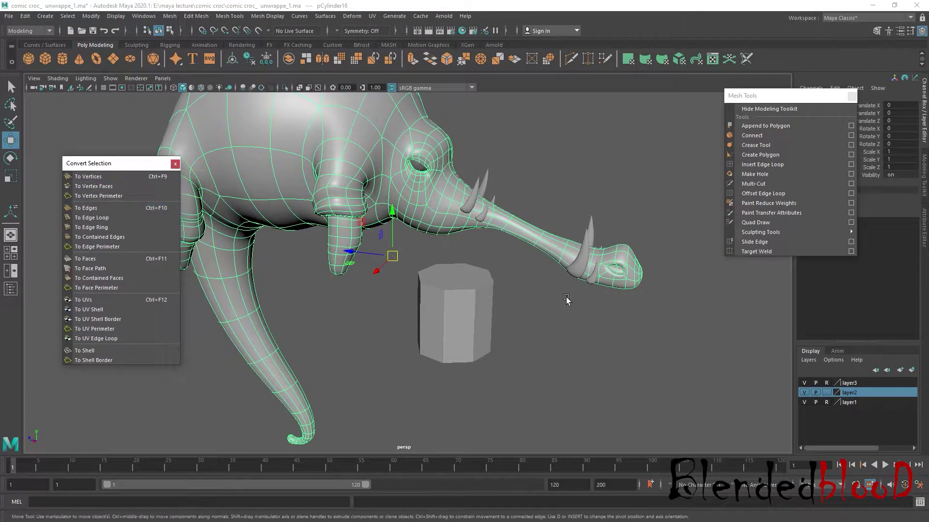
Delete the cylinder's top cap by converting its centre vertex to faces
click(473, 290)
key(f)
right_drag(478, 263, 450, 263)
click(477, 261)
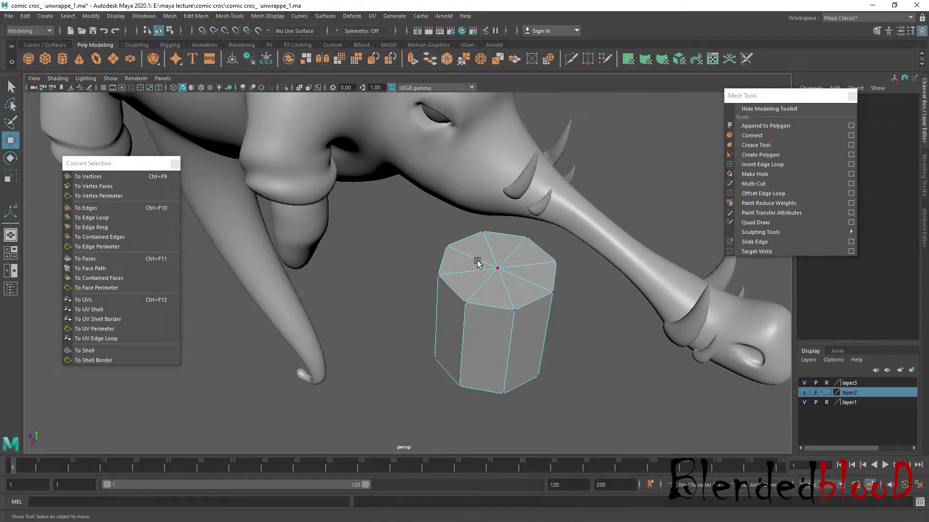
click(108, 259)
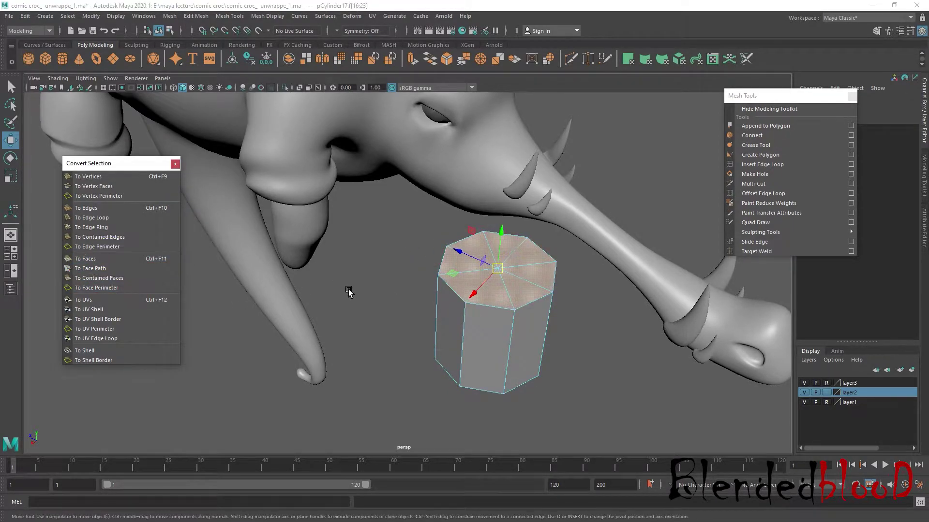
key(Delete)
scroll(454, 371, down, 3)
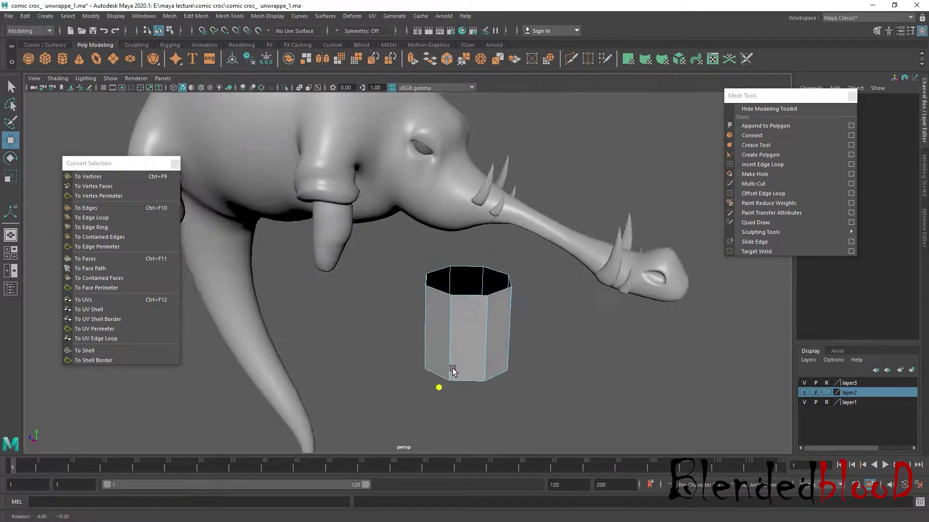
mouse_move(459, 370)
alt+mouse_down()
mouse_move(657, 370)
mouse_move(604, 358)
alt+mouse_up()
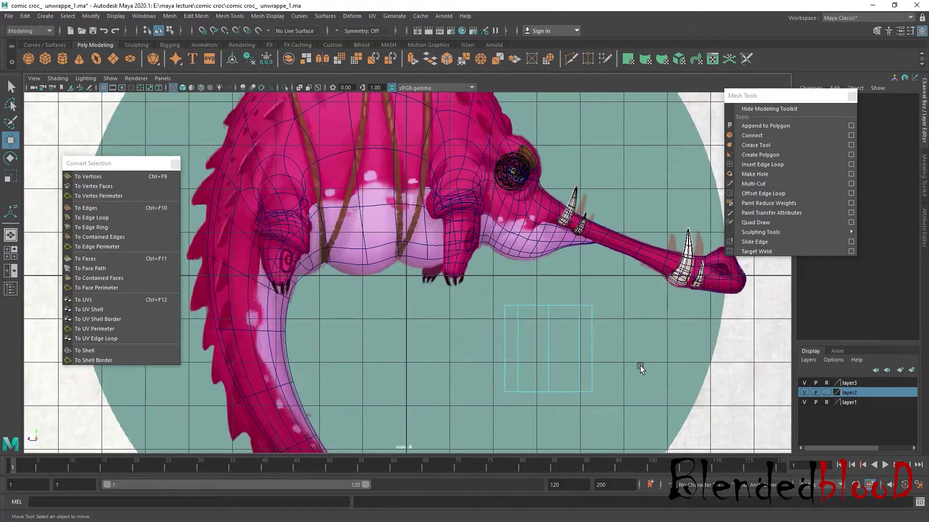
Stretch the cylinder to Scale Y 3.756 so it reaches up to the snout
scroll(553, 340, up, 3)
alt+middle_drag(656, 329, 614, 251)
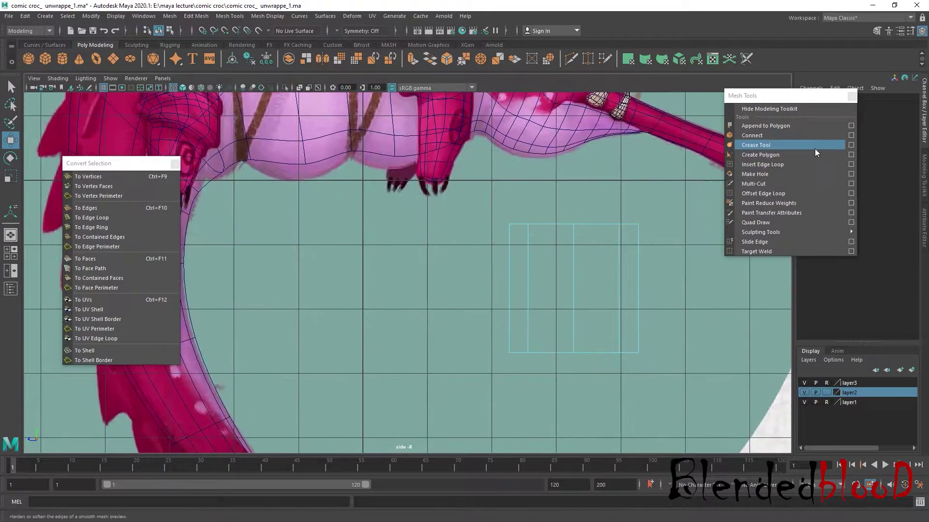
click(774, 165)
key(r)
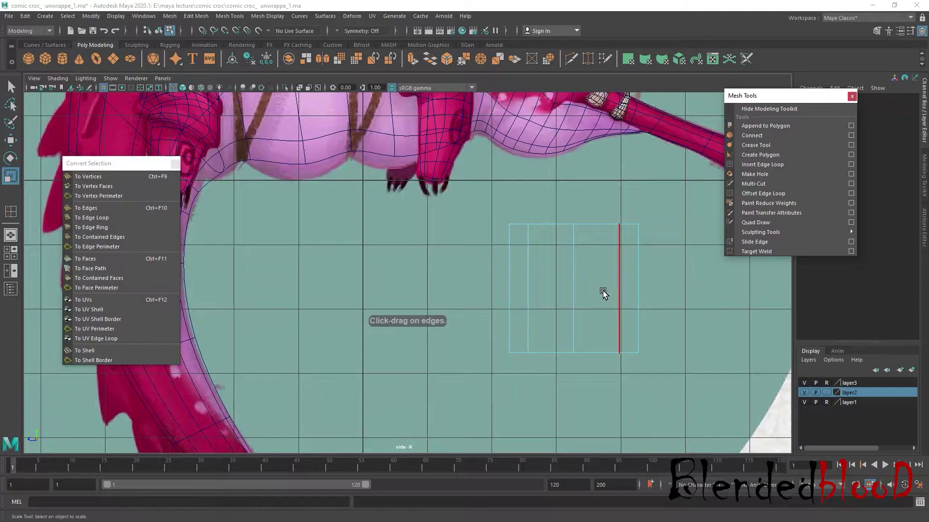
scroll(603, 291, down, 5)
right_drag(568, 271, 506, 325)
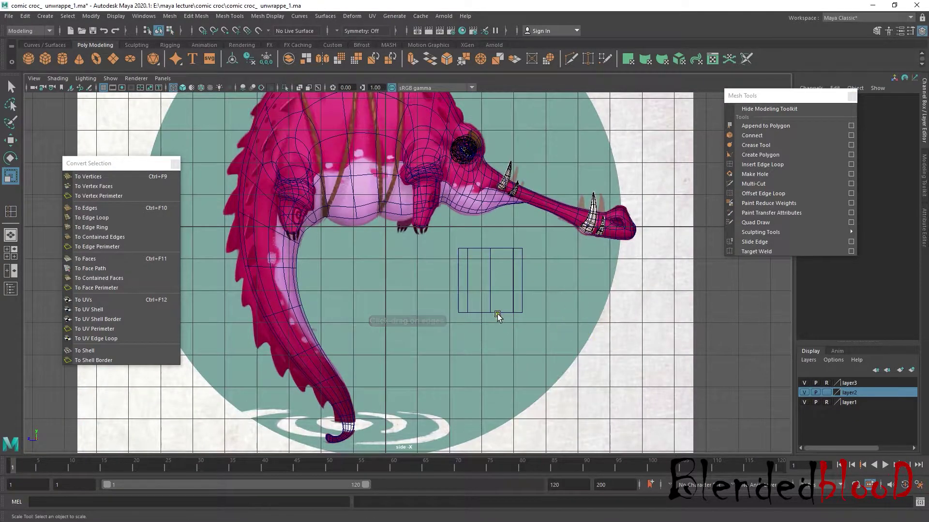
click(491, 283)
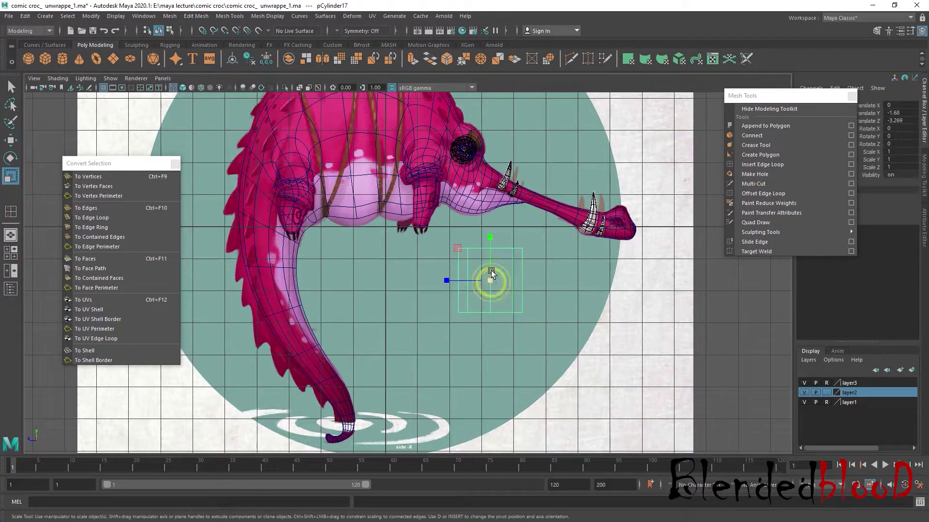
drag(490, 242, 489, 124)
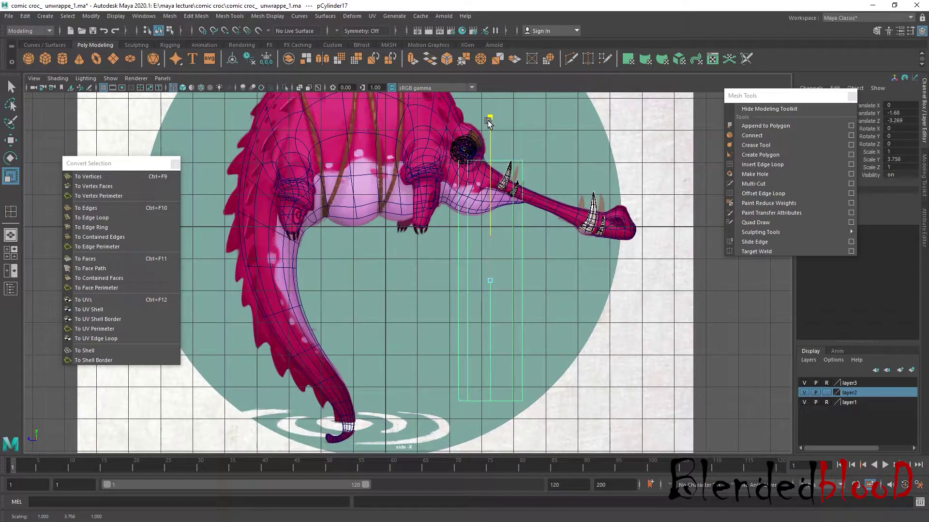
Select the cylinder's top ring of vertices and scale it outward into a flare
click(762, 165)
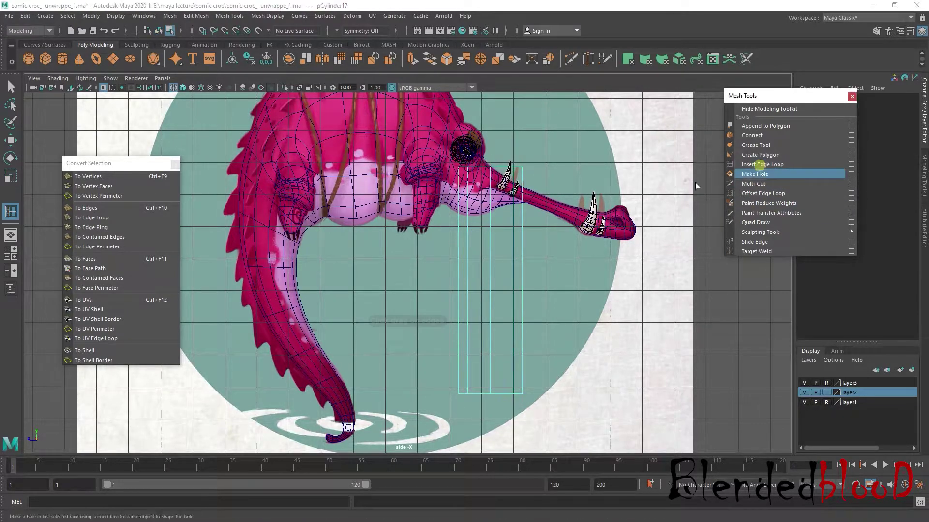
key(w)
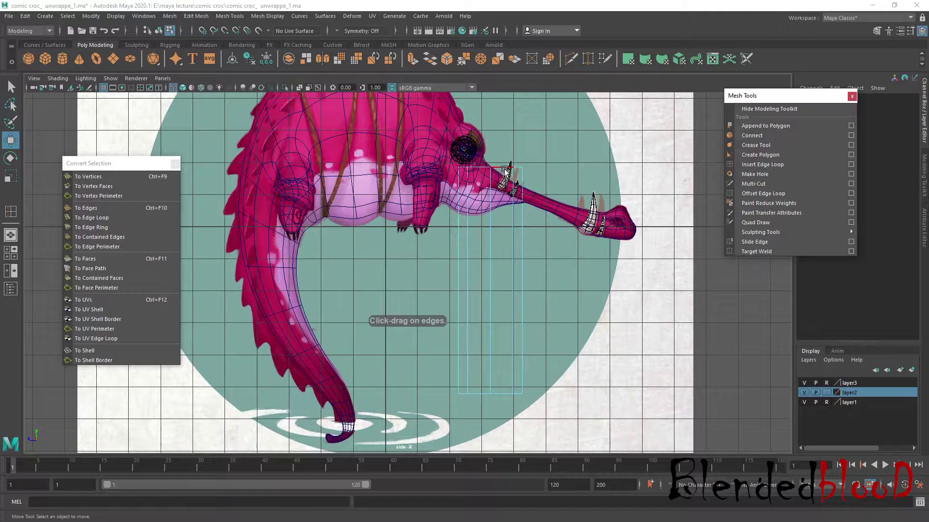
right_drag(506, 171, 486, 170)
drag(448, 187, 561, 154)
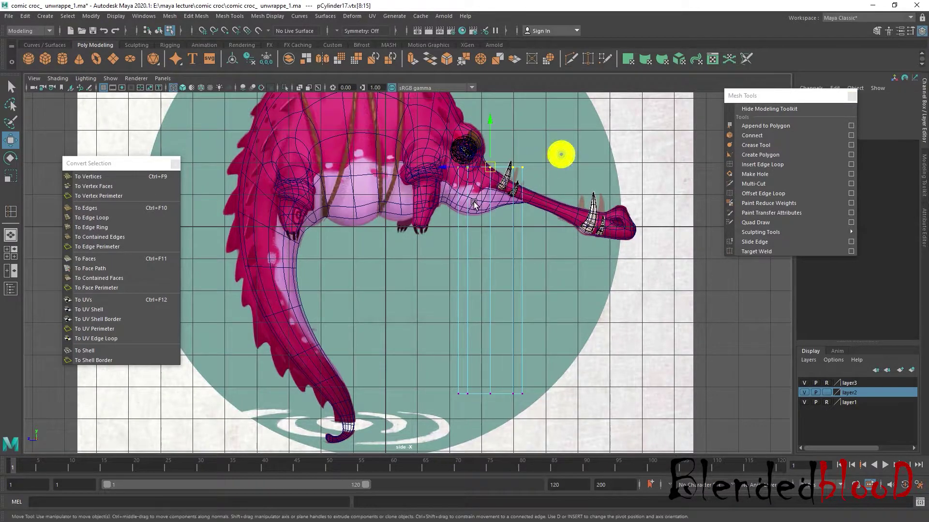
key(r)
mouse_move(515, 213)
middle_down()
mouse_move(547, 225)
mouse_move(519, 218)
middle_up()
Insert two horizontal edge loops across the cylinder
click(779, 165)
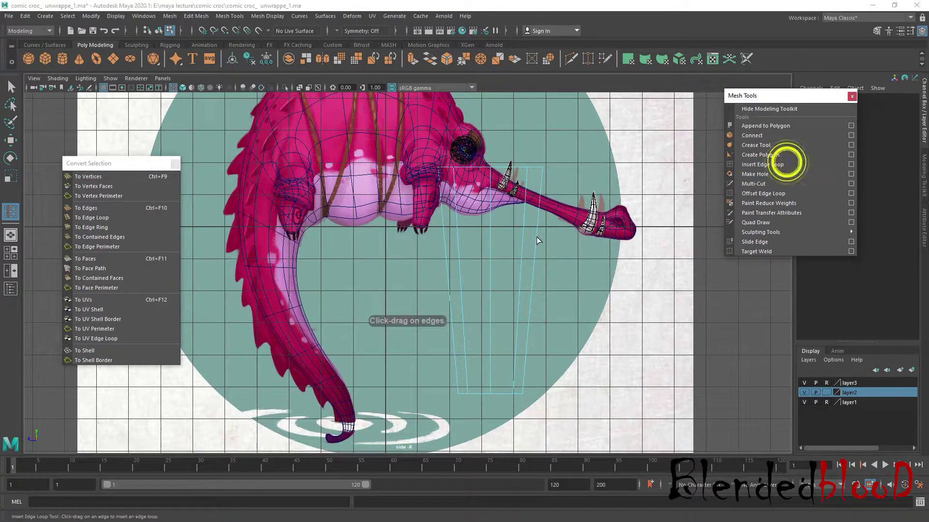
click(535, 249)
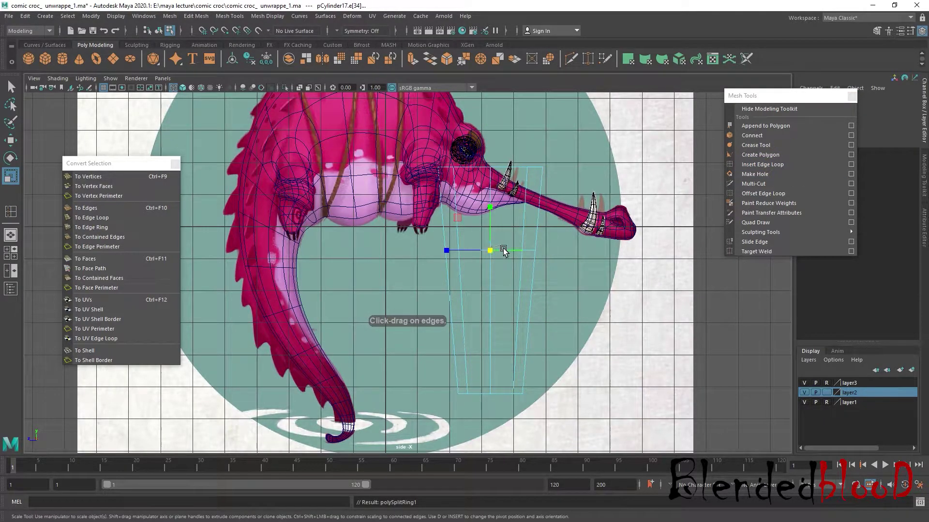
drag(495, 251, 494, 269)
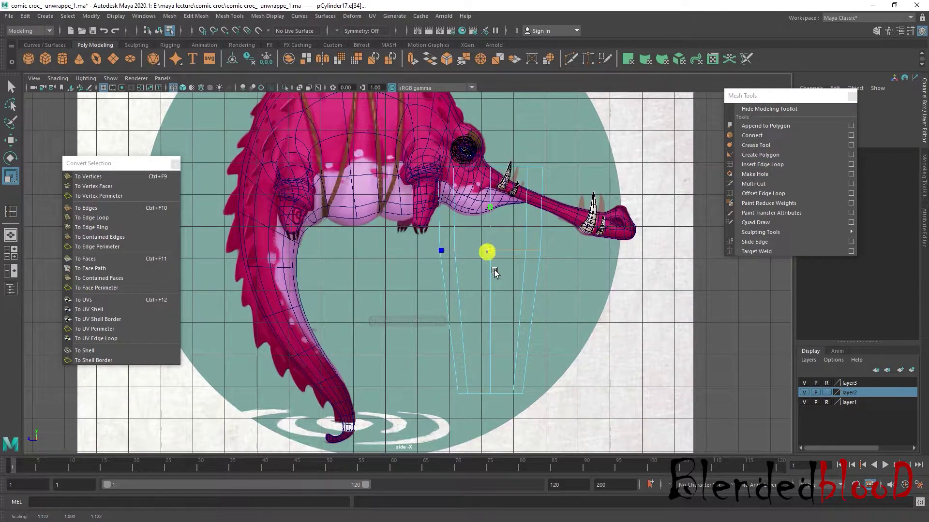
click(779, 164)
click(531, 311)
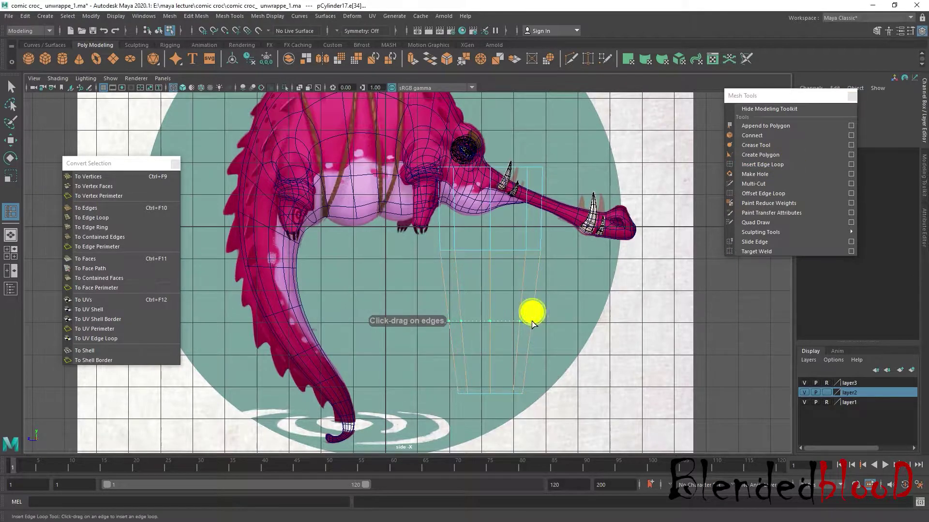
Scale the upper edge loop to bulge outward and select the lower loop
key(r)
click(491, 324)
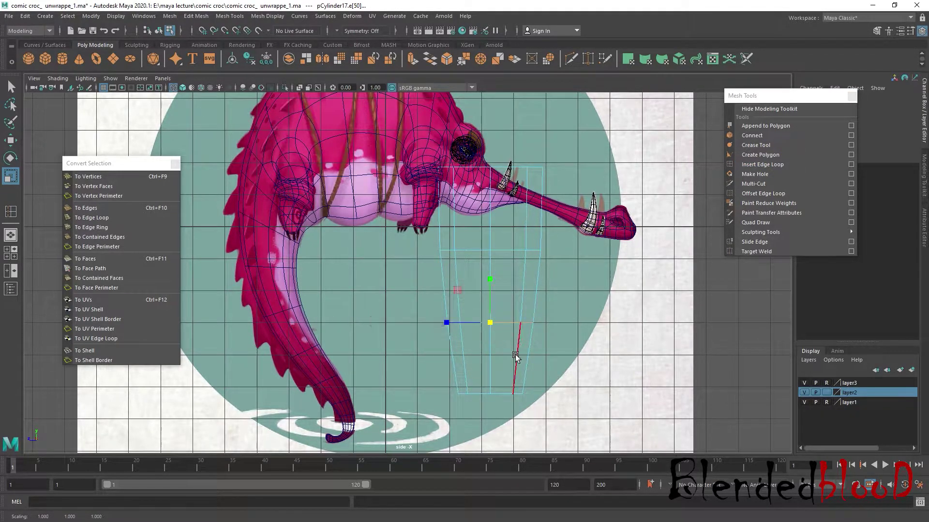
double_click(513, 170)
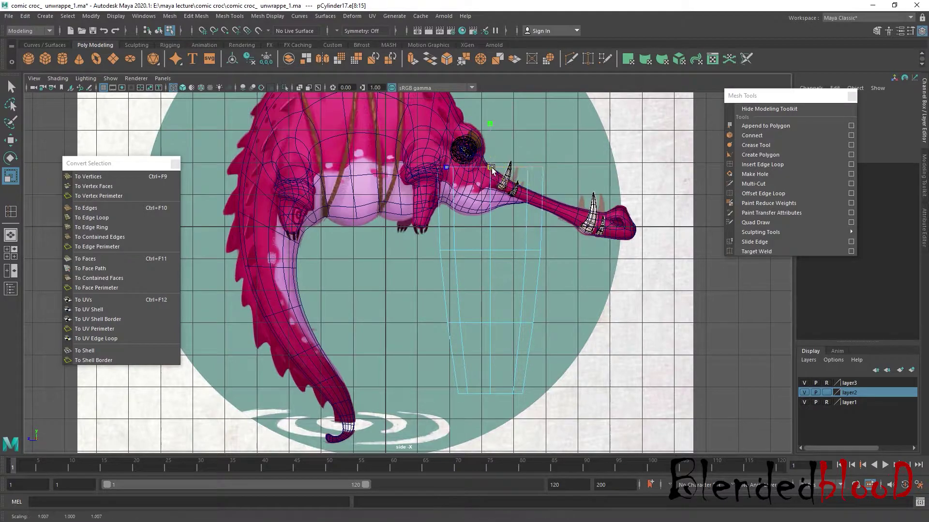
middle_drag(513, 170, 513, 192)
click(506, 253)
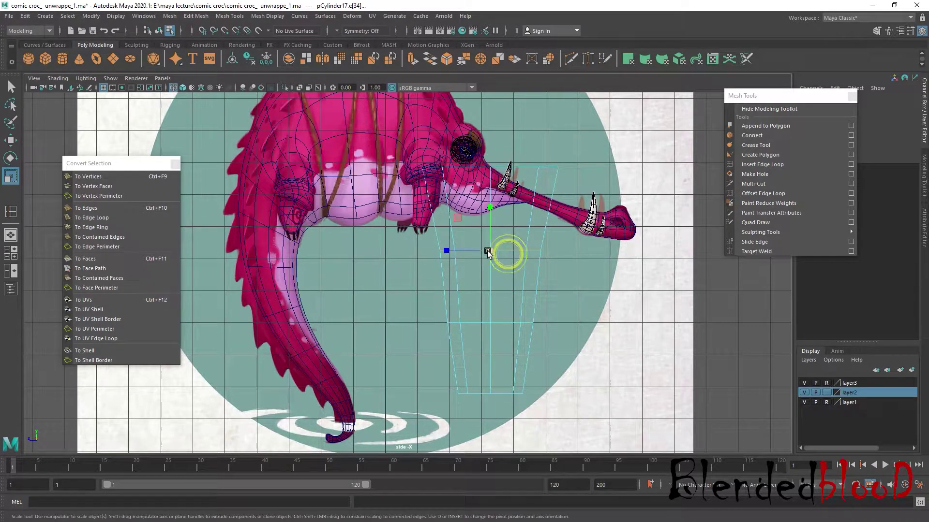
drag(488, 252, 517, 314)
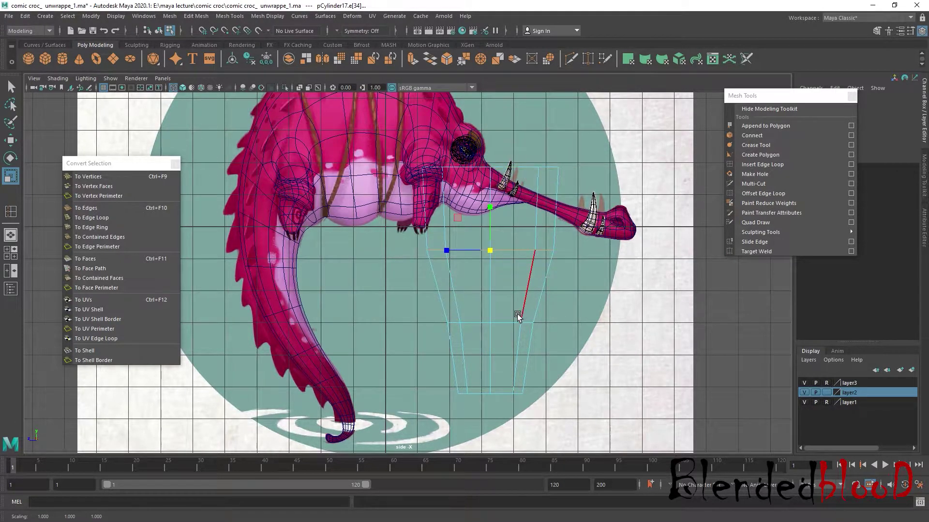
click(506, 325)
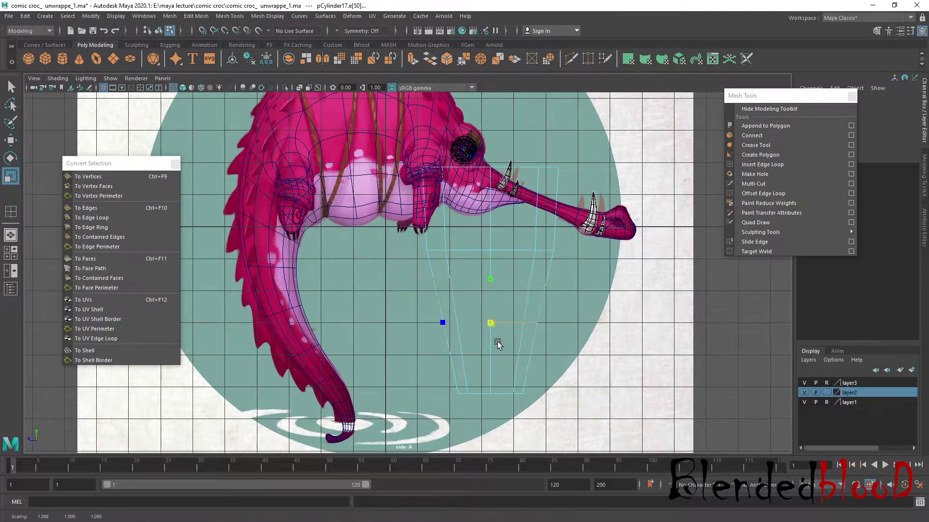
click(490, 322)
Pinch the bottom vertex ring to a point and narrow the middle and top rings
right_drag(510, 394, 437, 237)
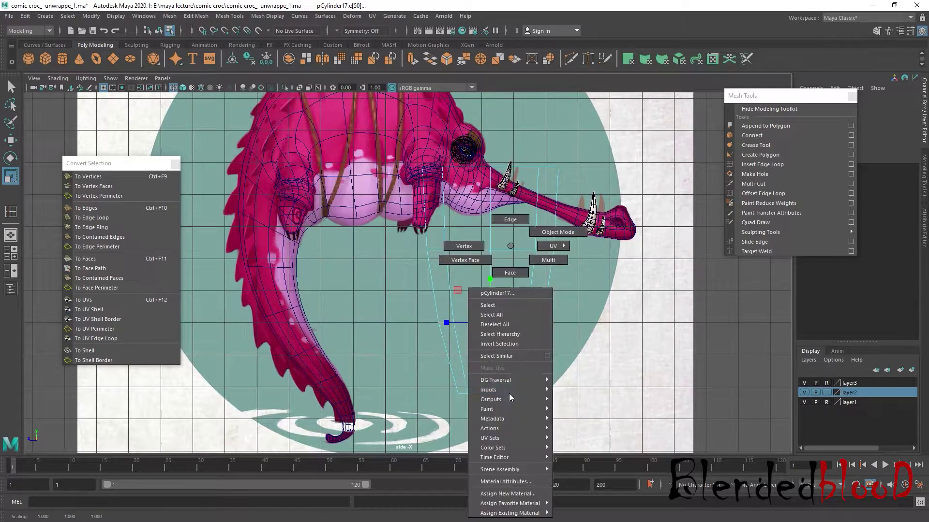
drag(413, 389, 643, 439)
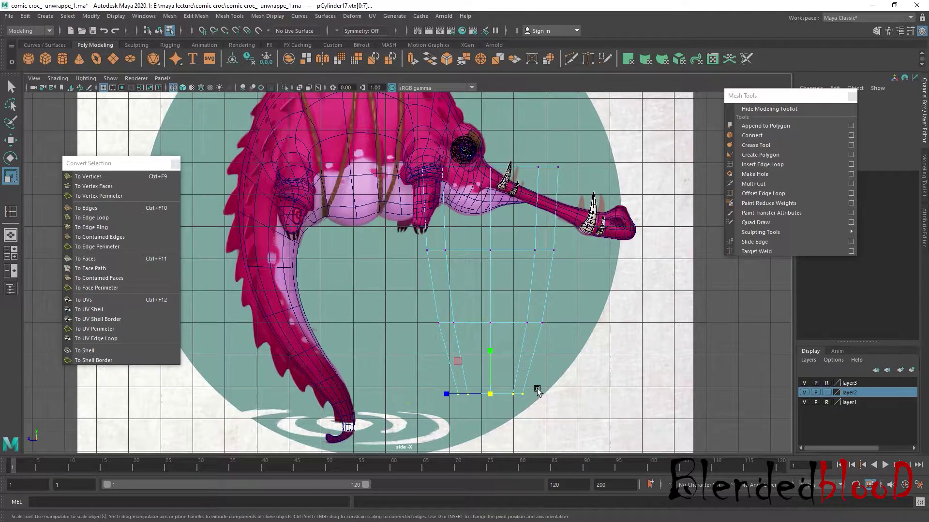
drag(489, 394, 461, 382)
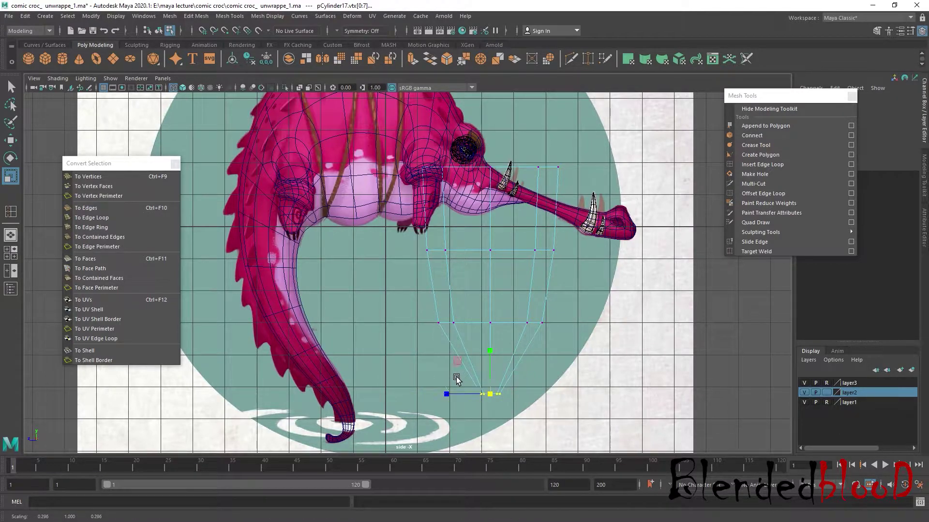
drag(419, 296, 549, 339)
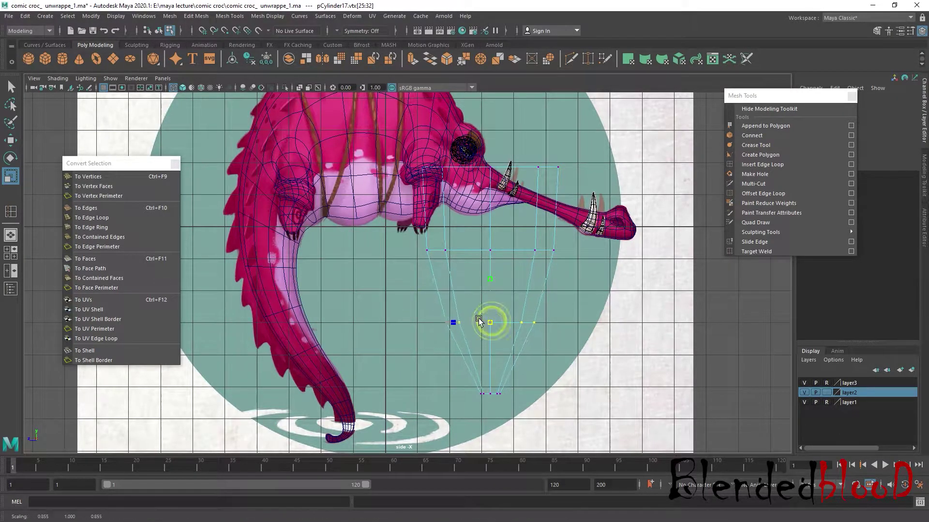
drag(404, 228, 448, 271)
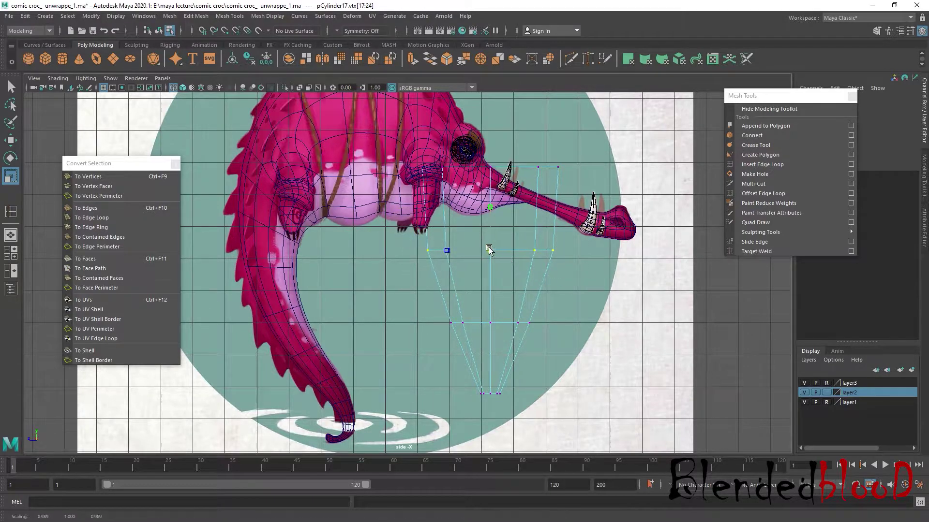
drag(490, 250, 466, 245)
drag(482, 312, 535, 334)
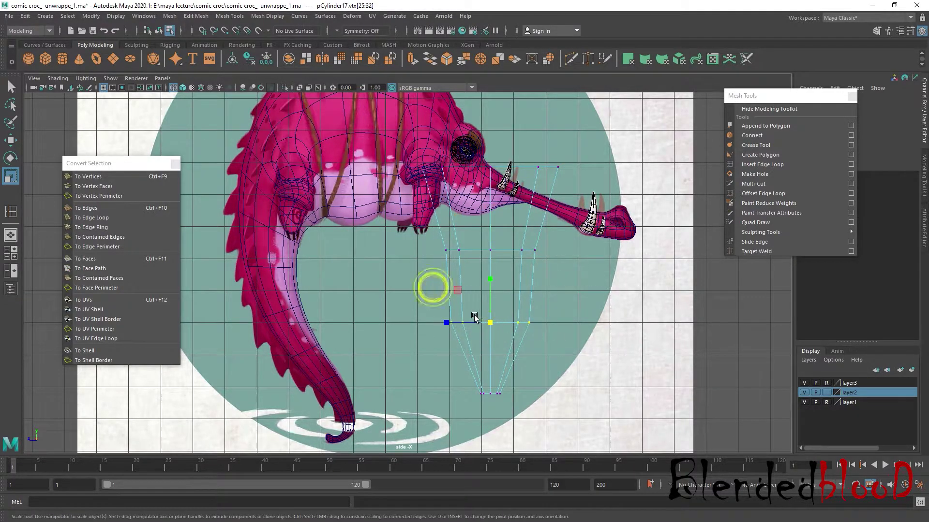
click(492, 324)
drag(383, 151, 645, 208)
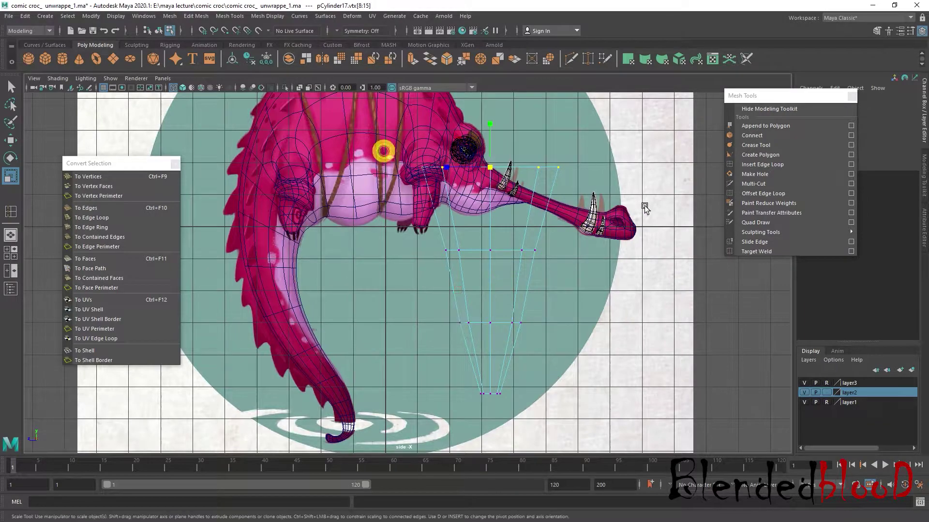
drag(466, 170, 463, 160)
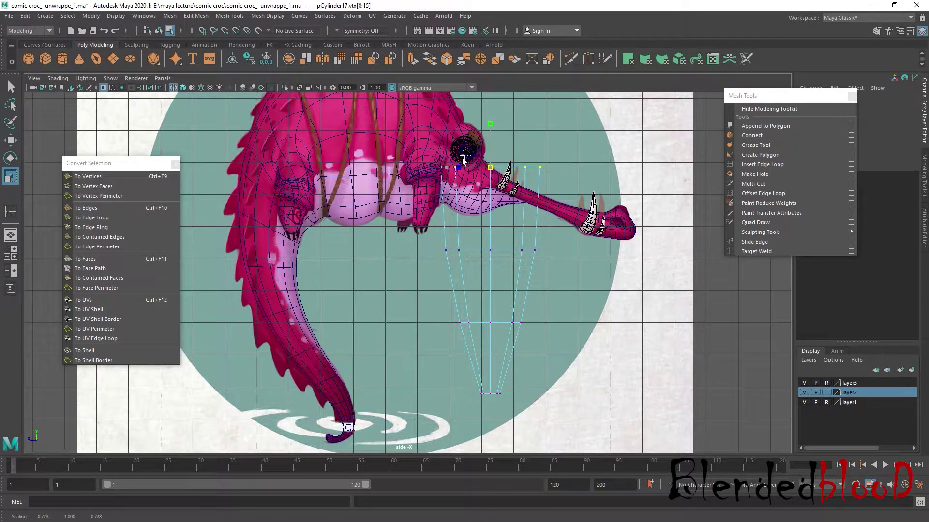
key(w)
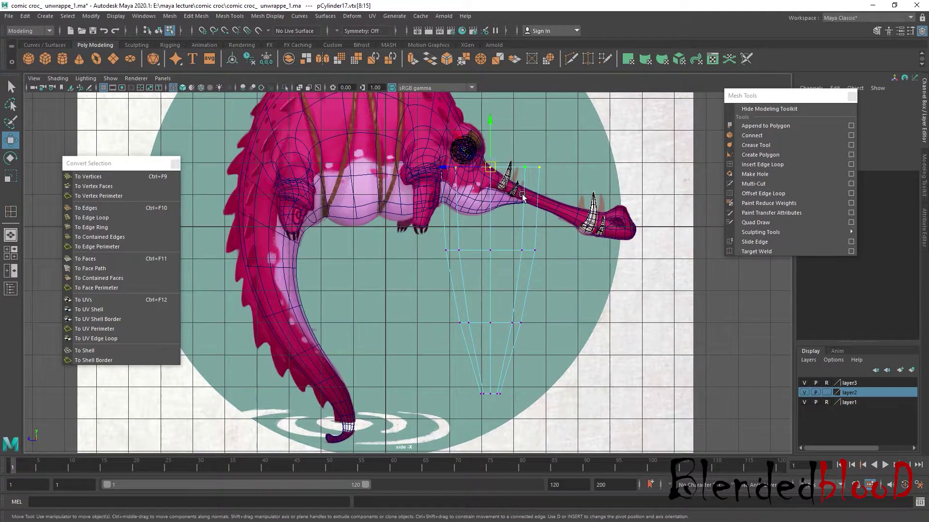
right_drag(531, 166, 571, 140)
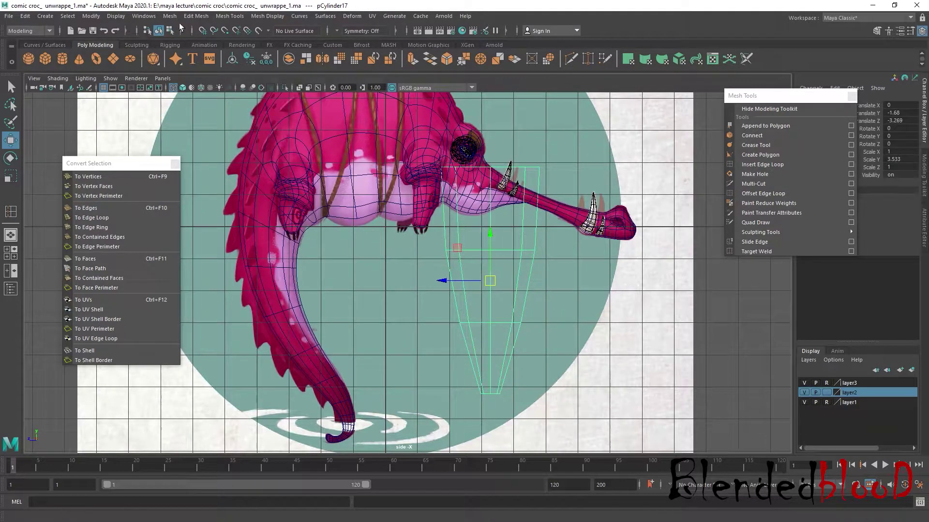
Apply Smooth from the Mesh menu to the cylinder, then deselect it
click(170, 16)
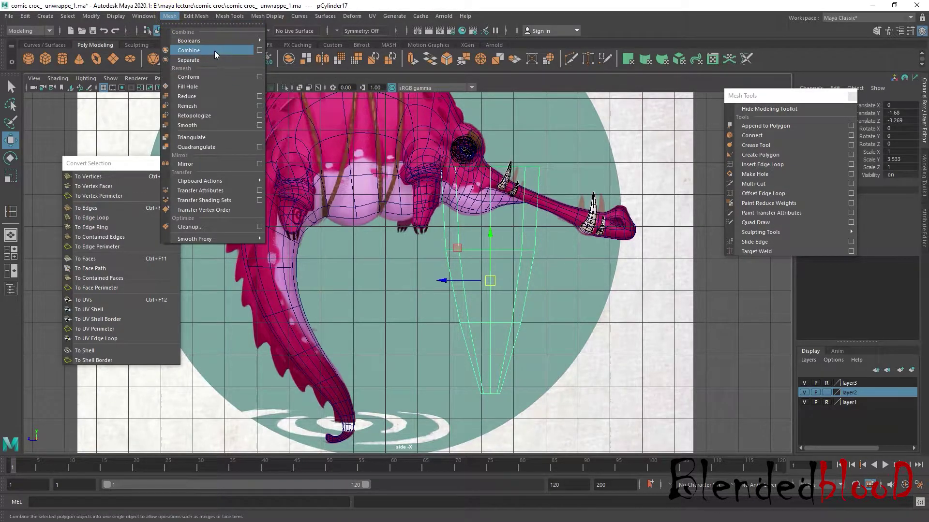
click(207, 123)
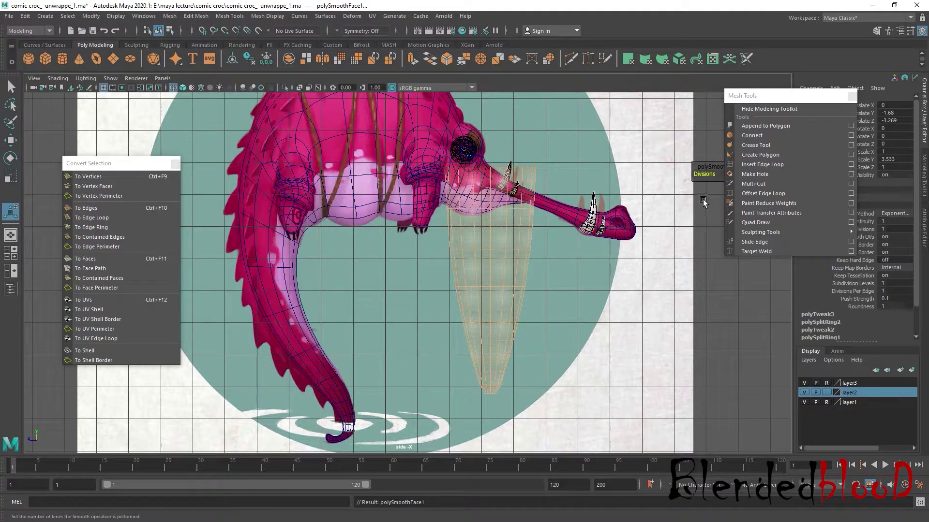
key(w)
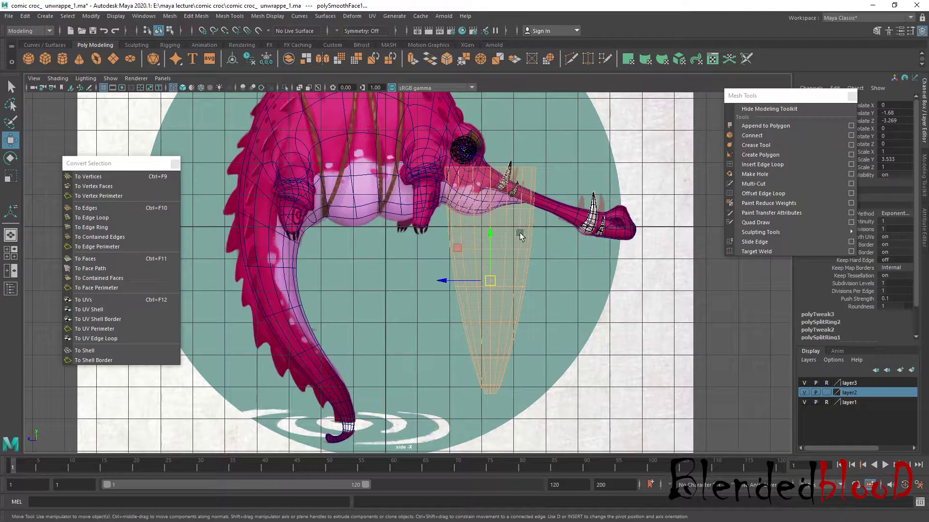
right_drag(548, 222, 569, 275)
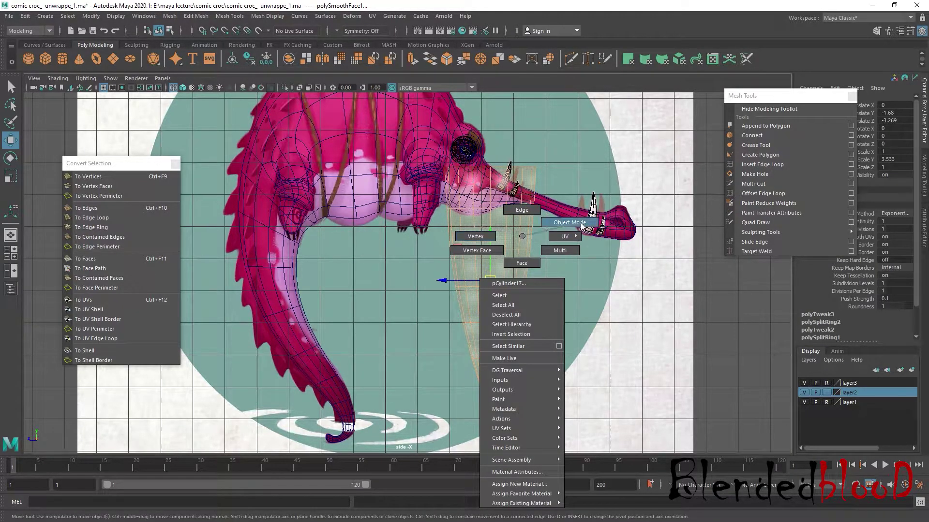
click(569, 275)
Move the cylinder to Translate X 8.325 and view it in the maximized side view
key(space)
key(space)
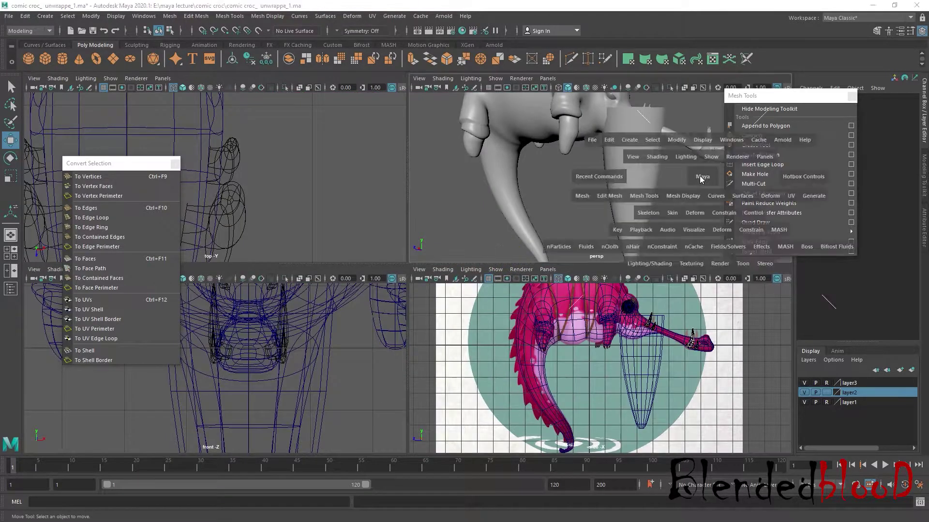
alt+drag(558, 213, 570, 251)
click(398, 279)
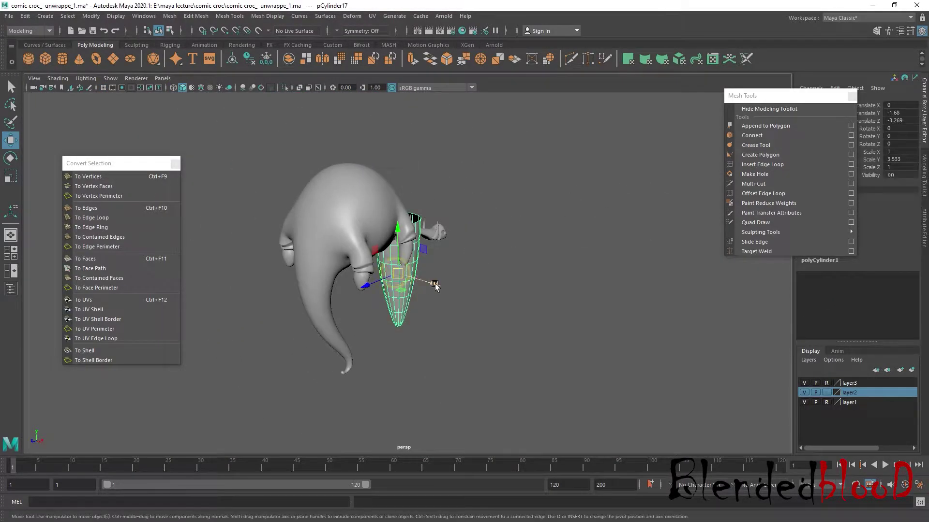
drag(436, 286, 561, 316)
key(space)
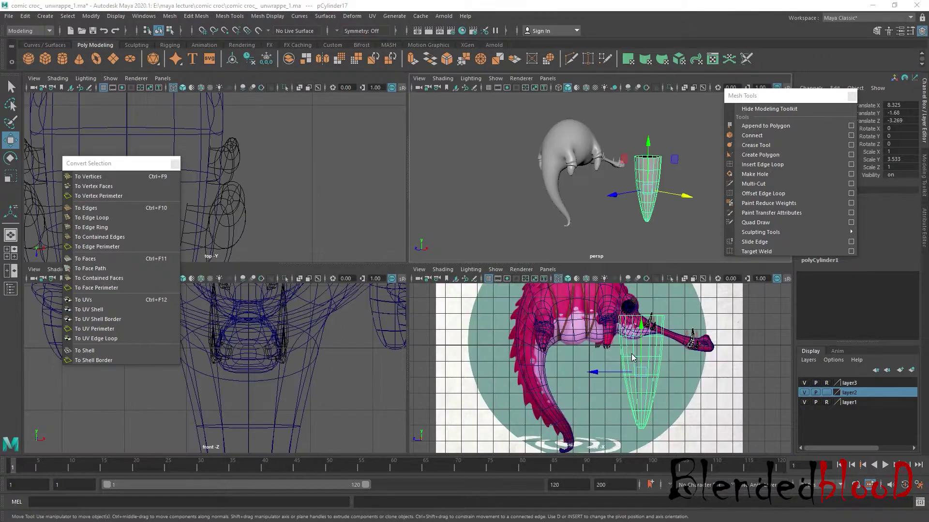
key(space)
scroll(600, 342, up, 3)
Select the cylinder's lower vertex rows and squash them vertically
scroll(563, 243, up, 3)
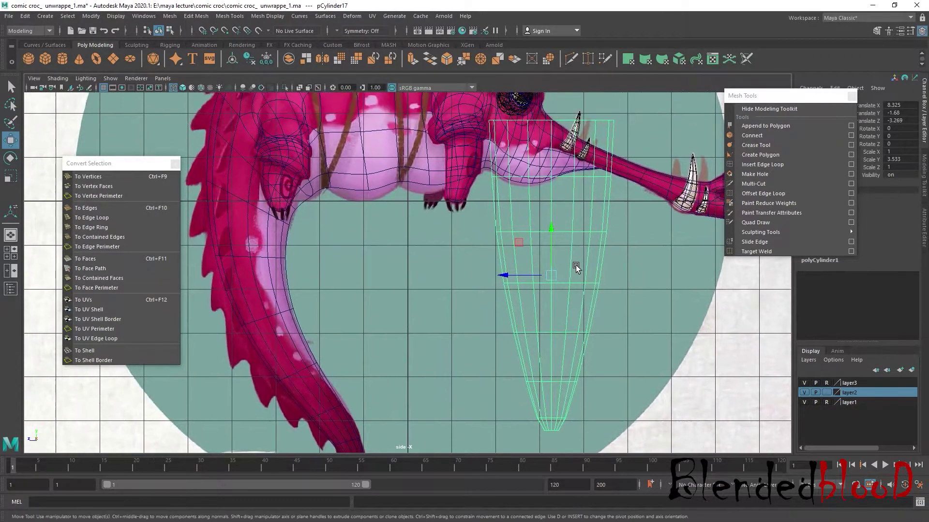
right_drag(565, 235, 527, 245)
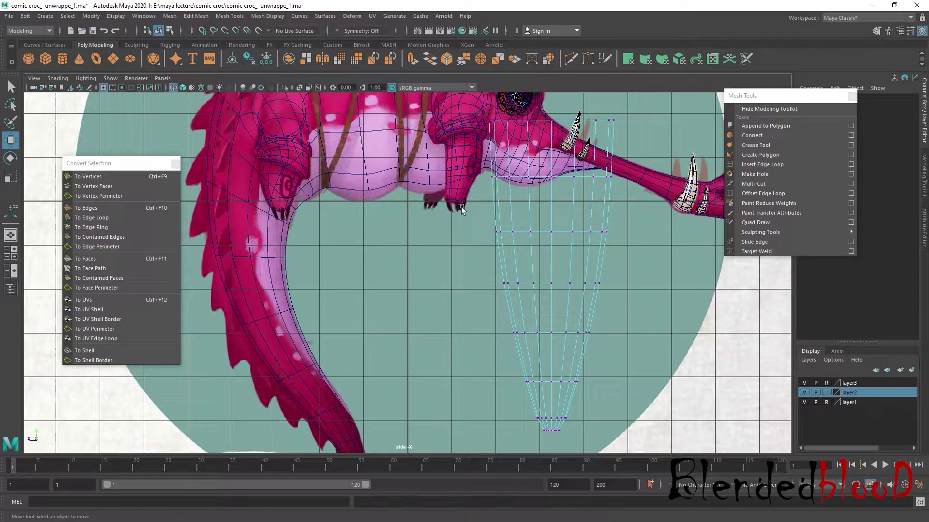
drag(594, 407, 665, 436)
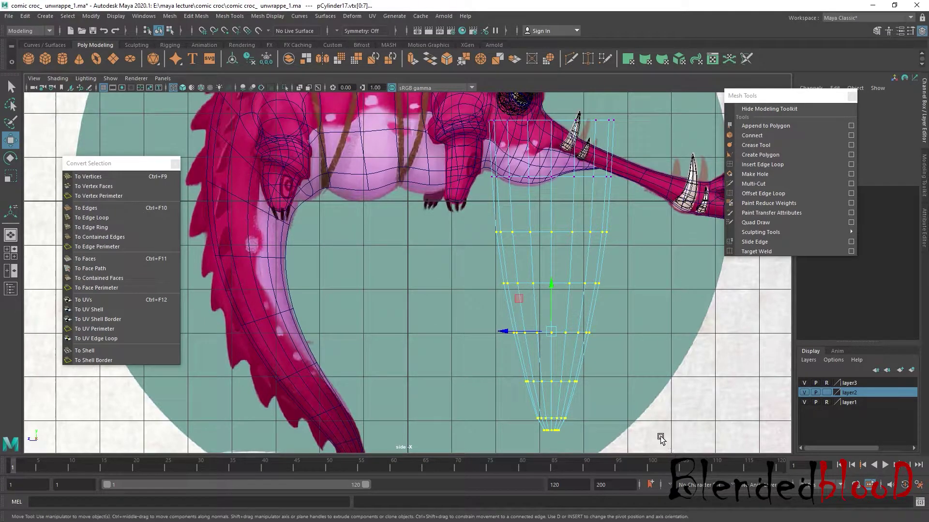
click(658, 437)
drag(669, 470, 670, 472)
key(r)
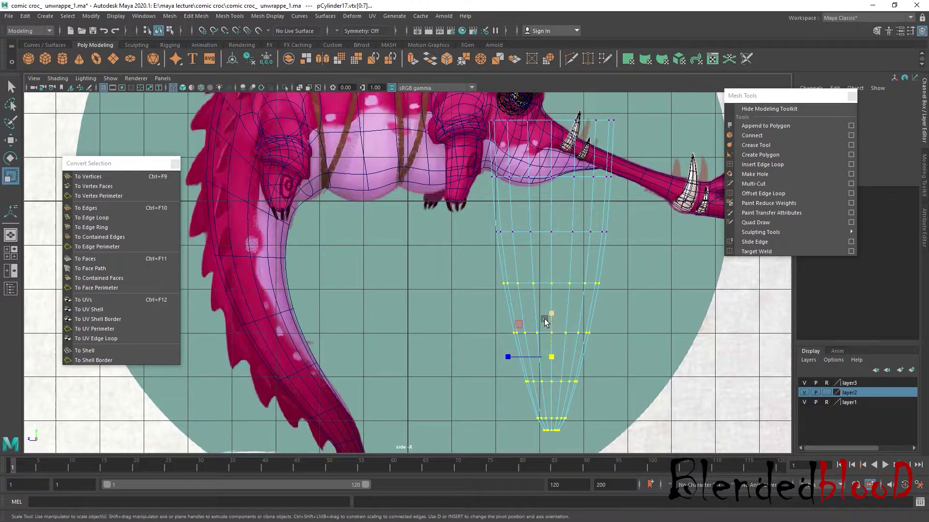
mouse_move(546, 316)
mouse_down()
mouse_move(550, 329)
mouse_move(548, 282)
mouse_up()
key(w)
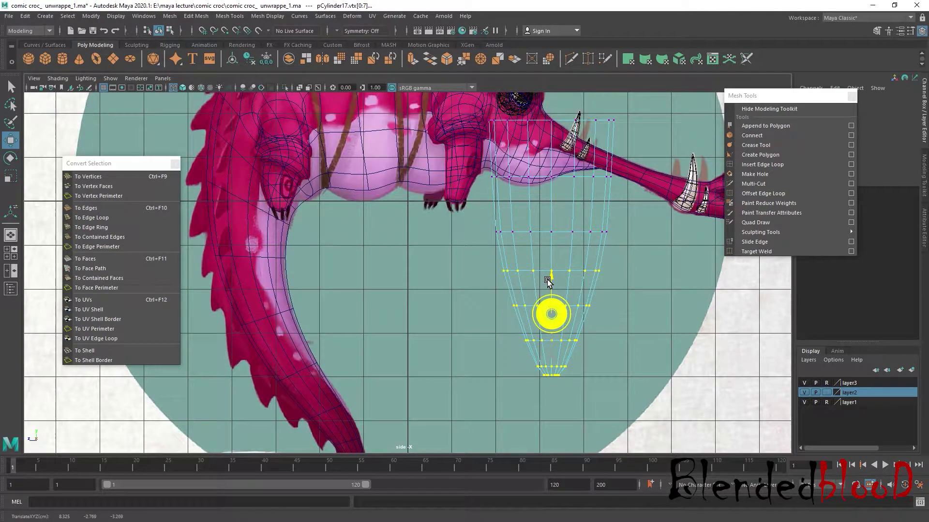
Select the top row of cylinder vertices and scale it inward
alt+middle_drag(587, 244, 591, 290)
right_drag(589, 247, 598, 278)
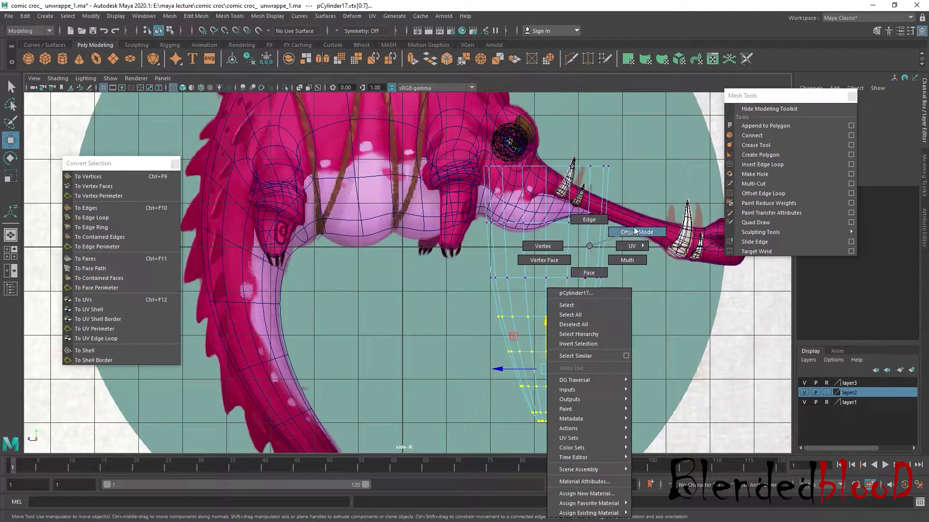
alt+middle_drag(554, 258, 553, 333)
mouse_move(444, 217)
mouse_down()
mouse_move(647, 319)
mouse_move(619, 288)
mouse_up()
key(r)
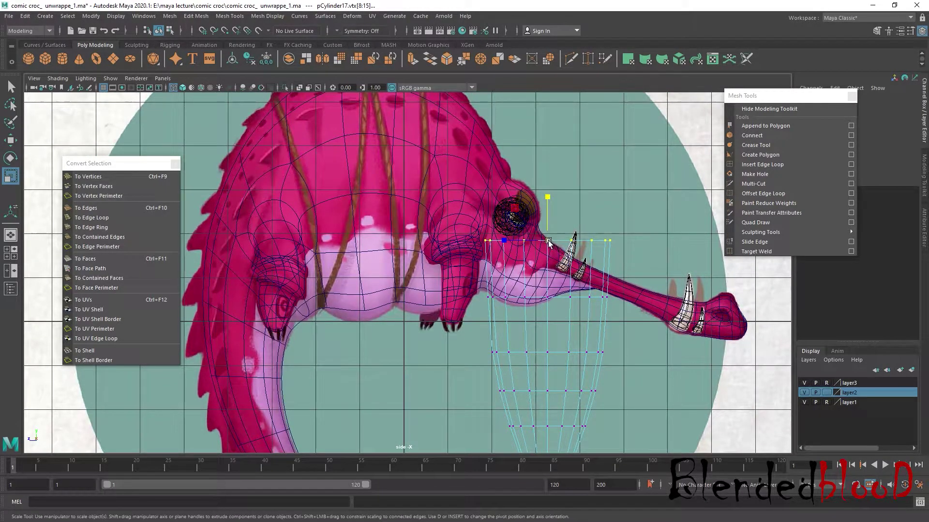
drag(547, 240, 543, 240)
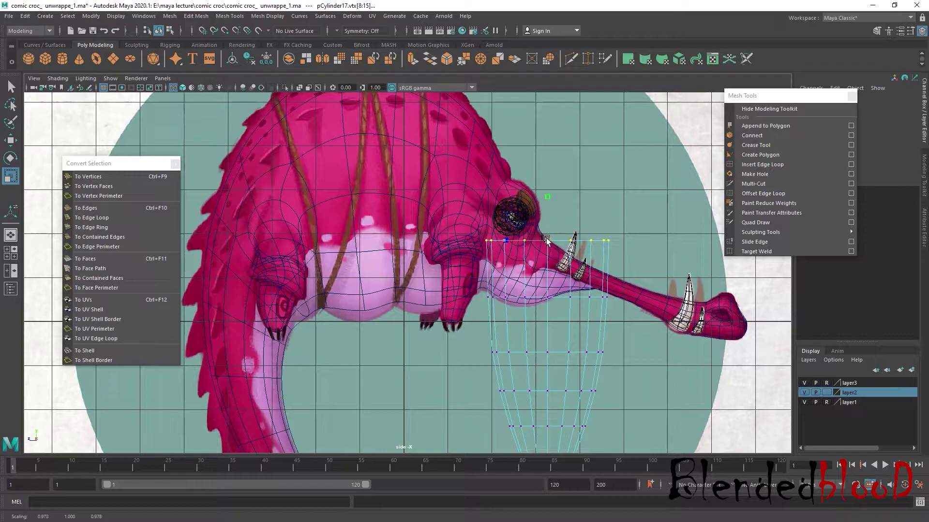
key(w)
Raise the upper three vertex rows around the croc's head and preview the cylinder smoothed
drag(669, 402, 657, 362)
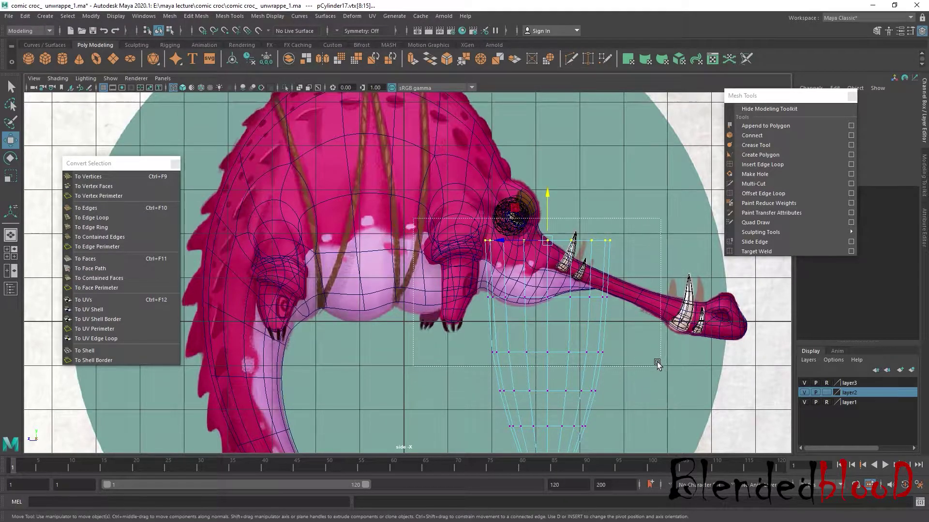
key(r)
key(w)
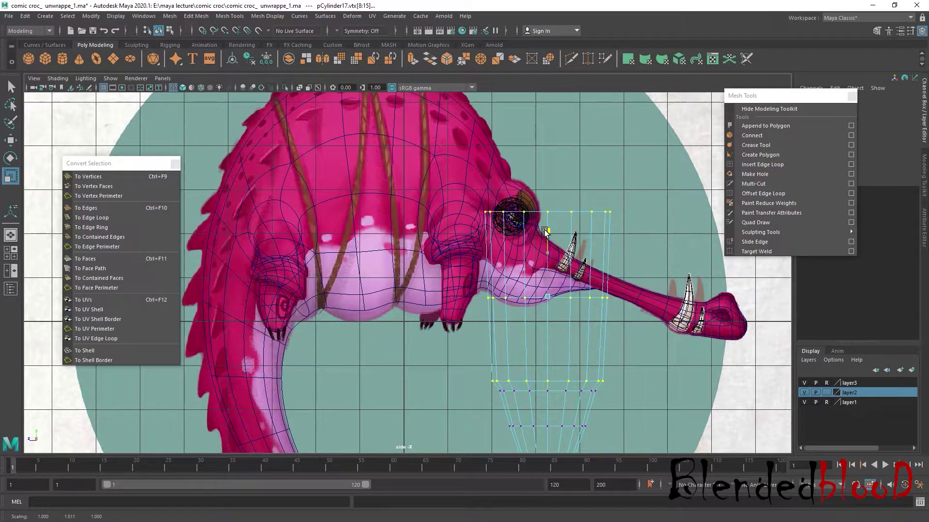
drag(547, 252, 545, 196)
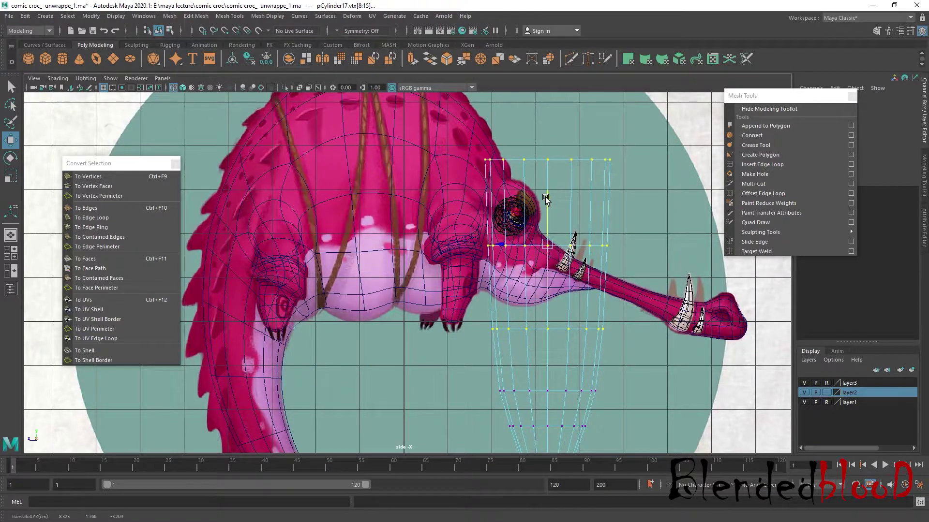
scroll(545, 197, down, 2)
scroll(542, 257, down, 2)
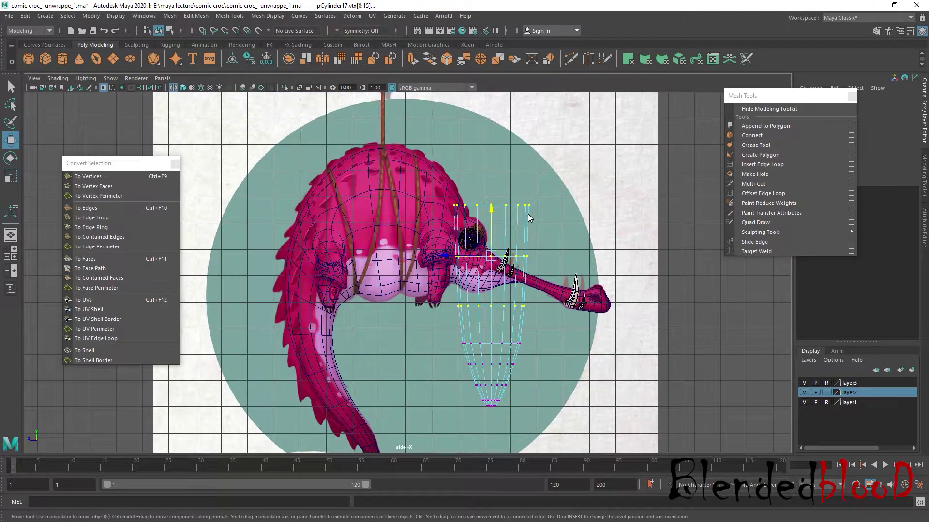
key(F8)
scroll(551, 251, up, 2)
key(3)
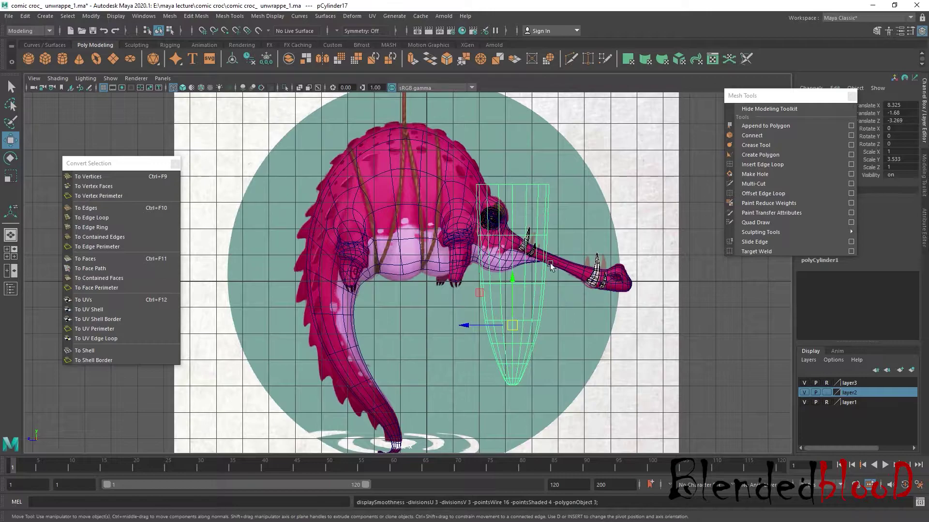
scroll(541, 300, up, 1)
Select the cone's lower vertex rows, spread them vertically, and raise them upward
key(1)
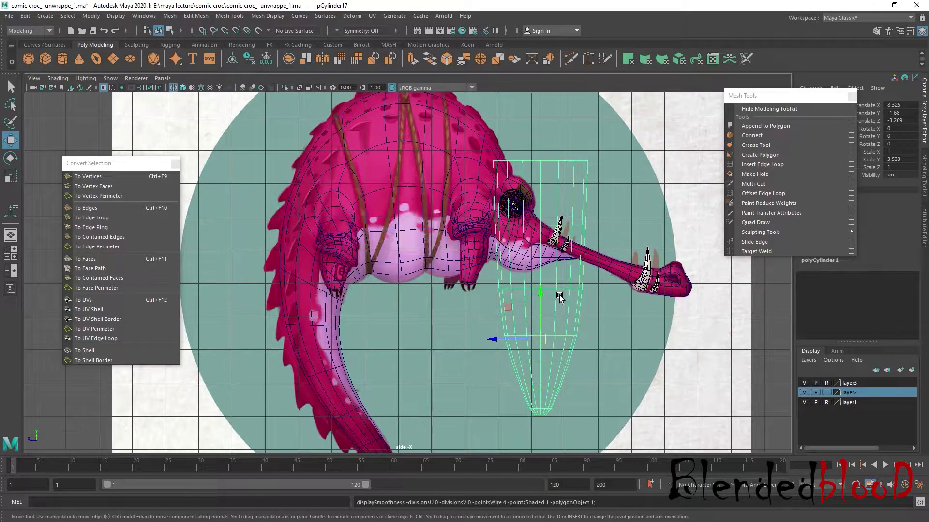
key(r)
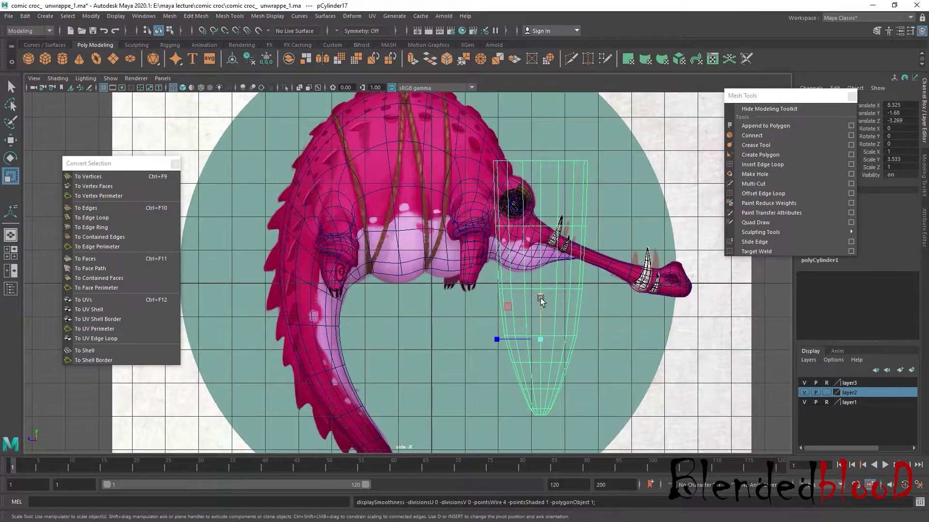
right_drag(541, 298, 508, 298)
drag(461, 329, 600, 426)
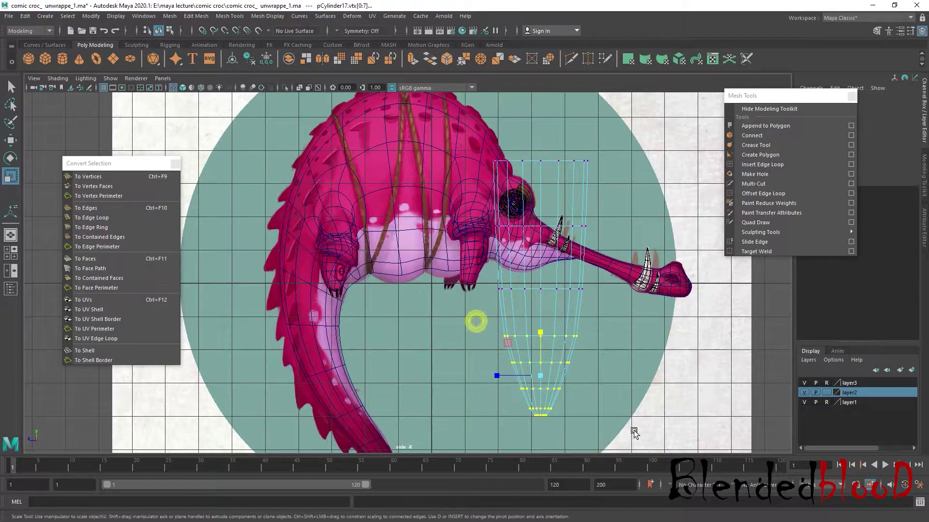
alt+middle_drag(601, 393, 632, 329)
mouse_move(569, 277)
mouse_down()
mouse_move(572, 252)
mouse_move(570, 299)
mouse_move(571, 285)
mouse_up()
key(w)
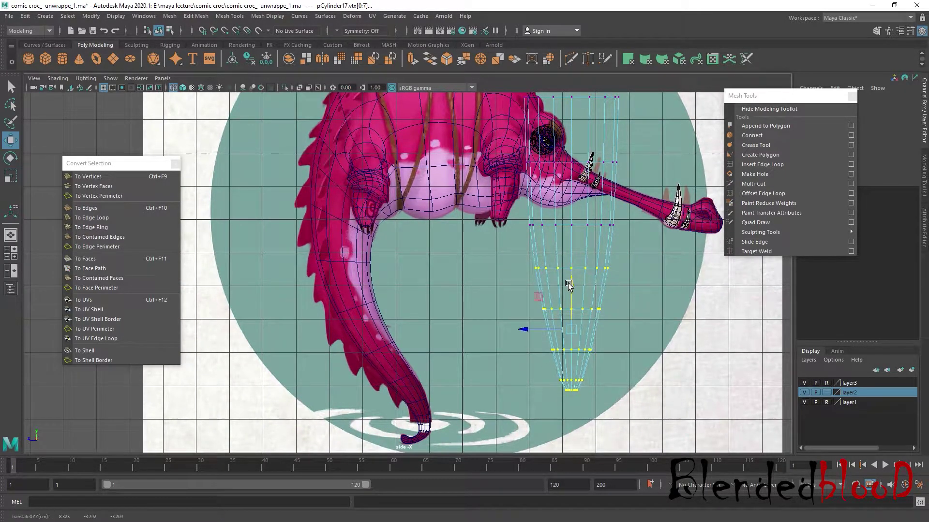
alt+middle_drag(616, 272, 604, 316)
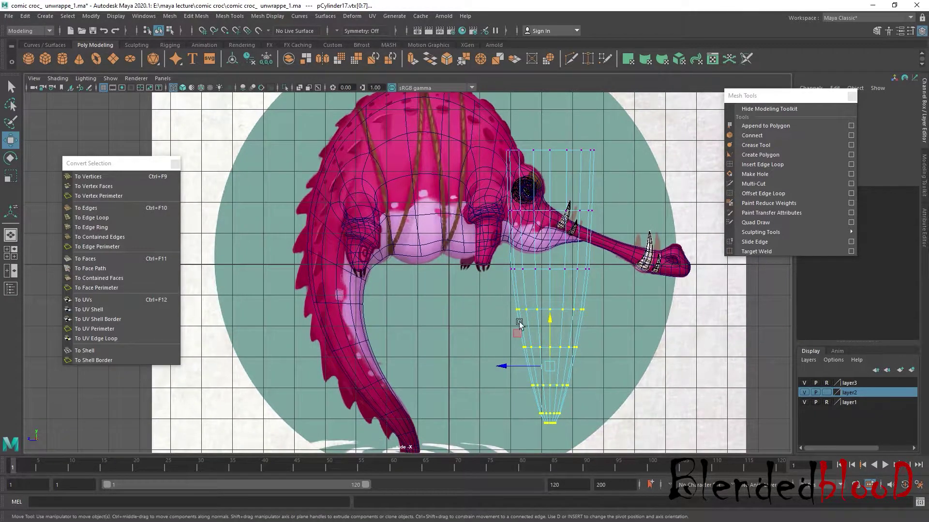
Compress and shrink the lower rows into a slim point, then view it in perspective
key(r)
drag(549, 328, 549, 334)
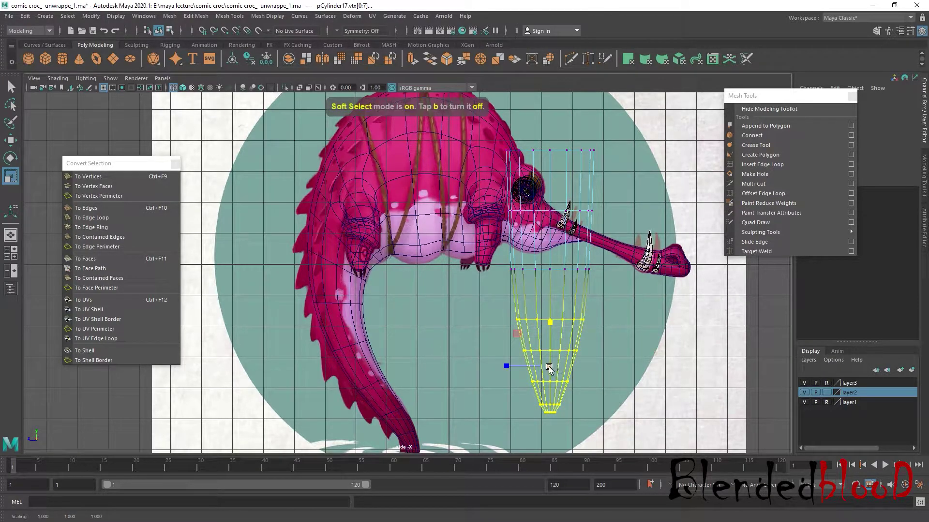
drag(549, 369, 626, 428)
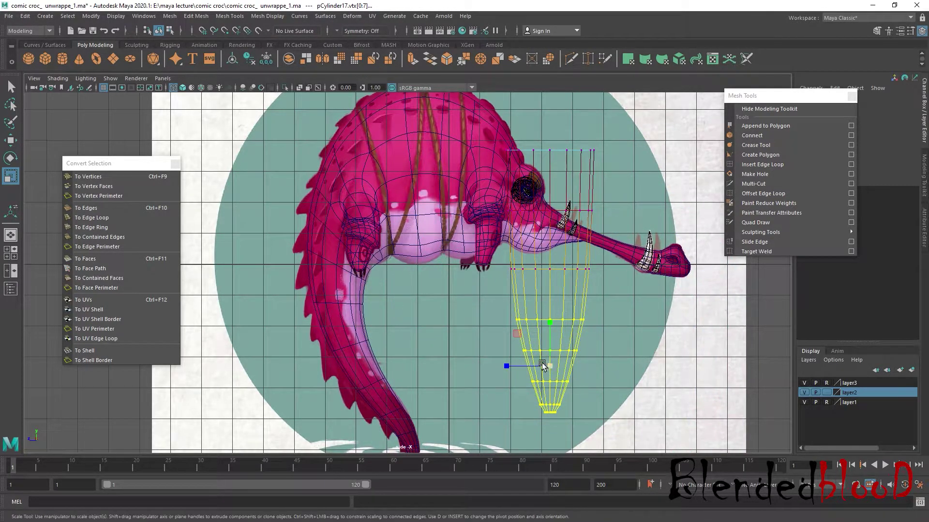
mouse_move(542, 363)
mouse_down()
mouse_move(530, 359)
mouse_move(546, 305)
mouse_move(546, 323)
mouse_up()
key(w)
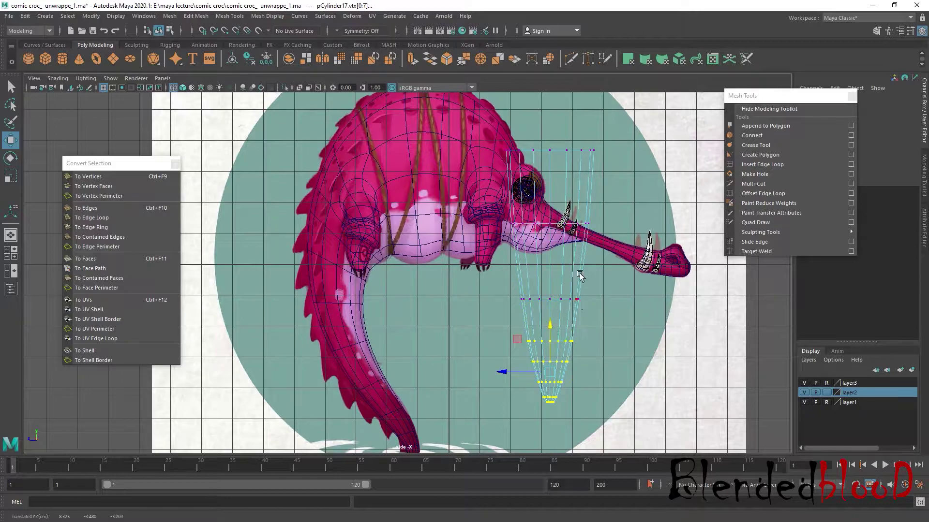
right_drag(591, 201, 629, 183)
key(space)
Add two edge loops to the cone and widen one ring slightly
drag(594, 224, 534, 276)
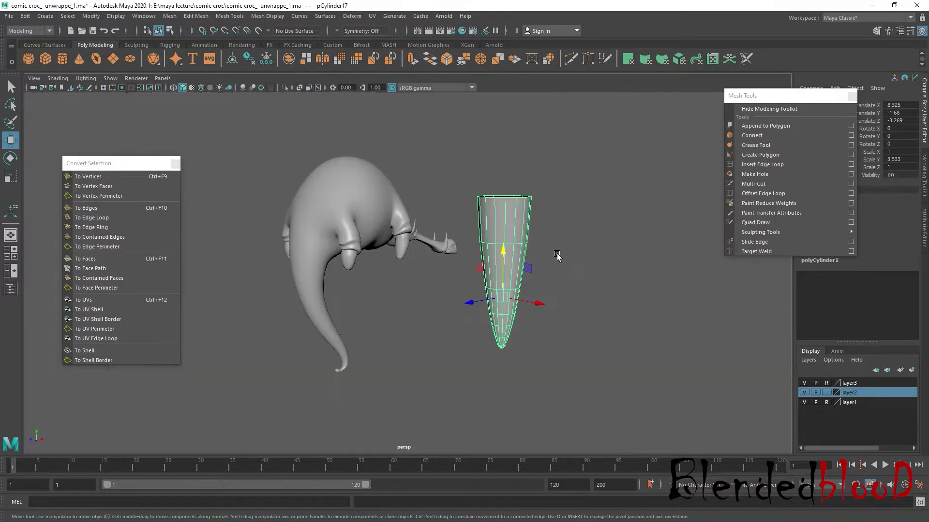
scroll(535, 275, up, 3)
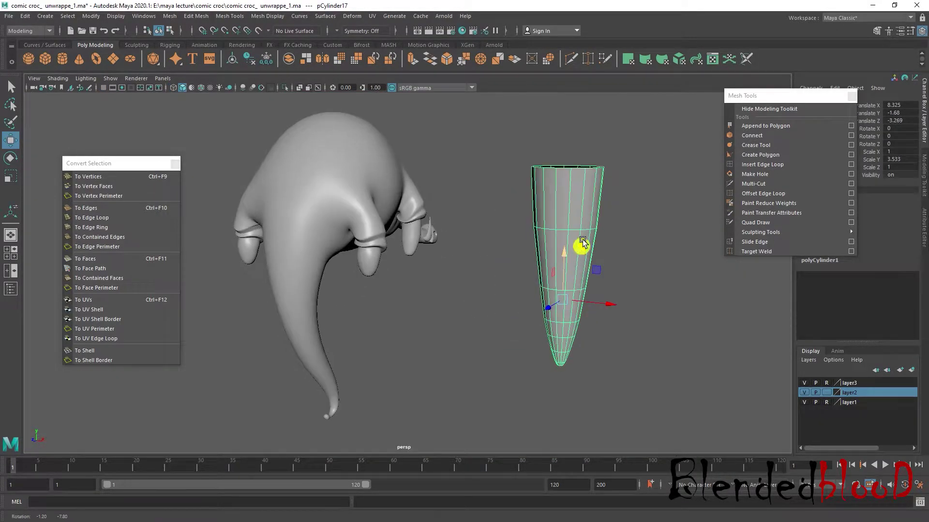
click(753, 164)
click(583, 195)
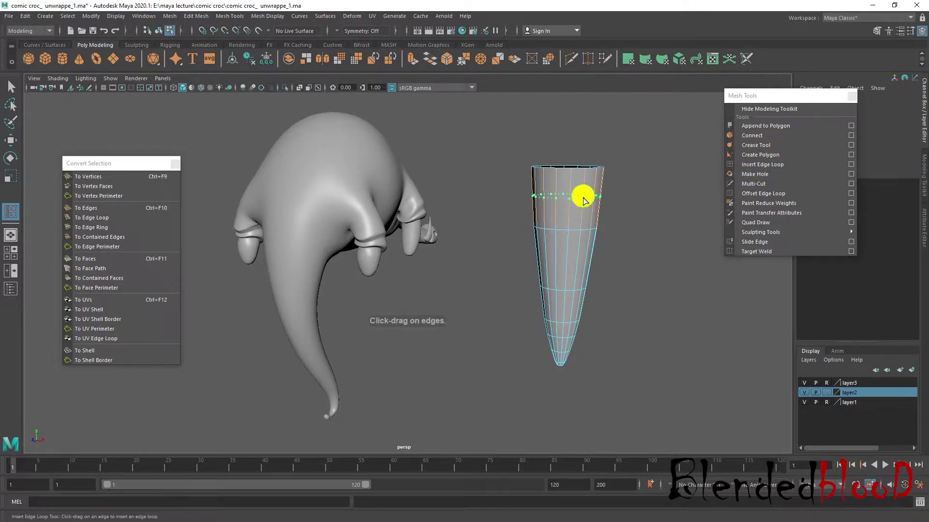
click(576, 265)
key(r)
scroll(635, 276, up, 1)
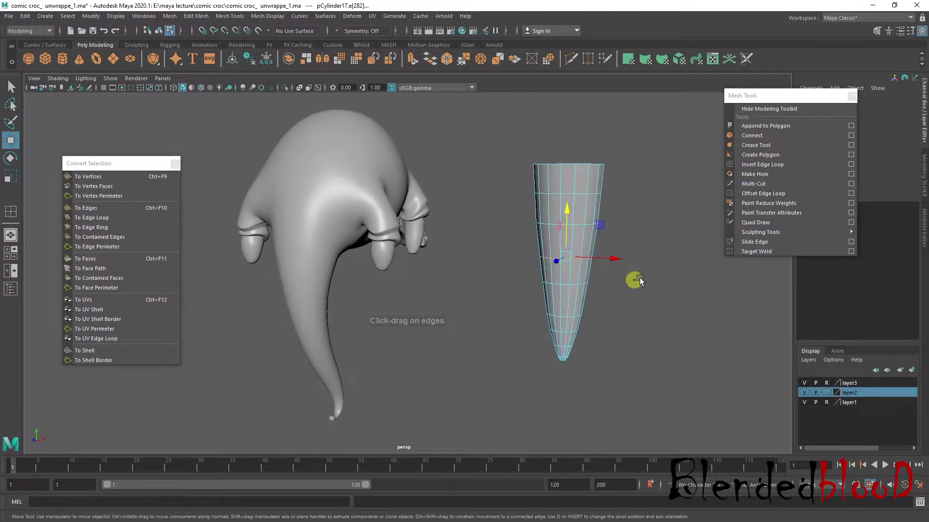
scroll(609, 275, up, 2)
drag(592, 268, 594, 258)
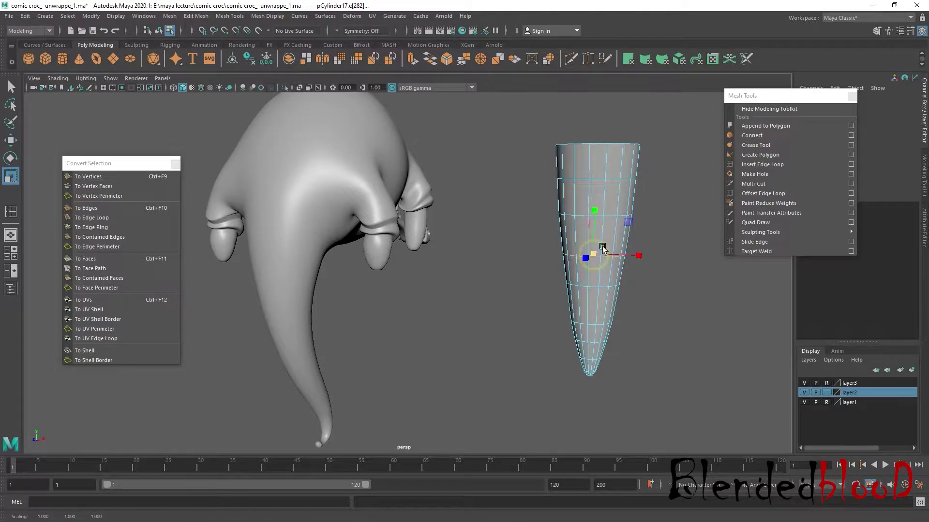
Bend the cone's top edge loop sideways into a curve using soft selection
double_click(599, 180)
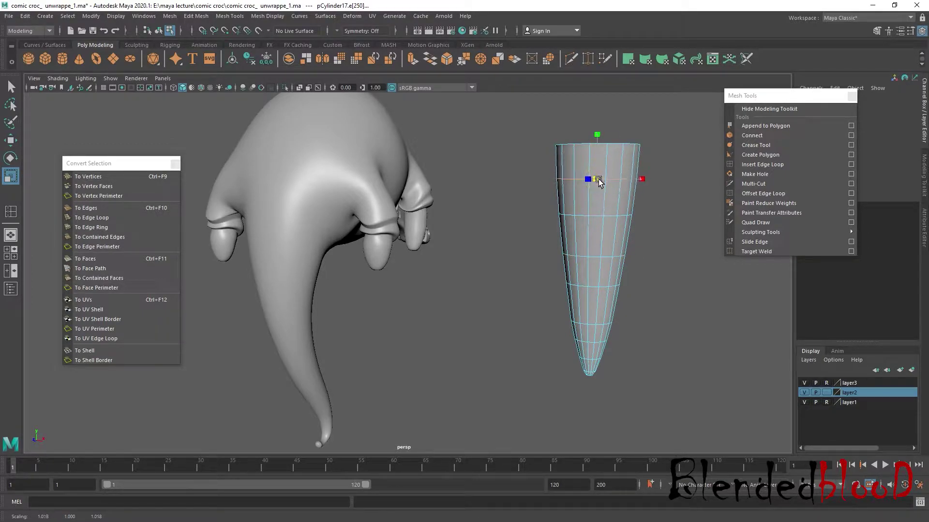
key(q)
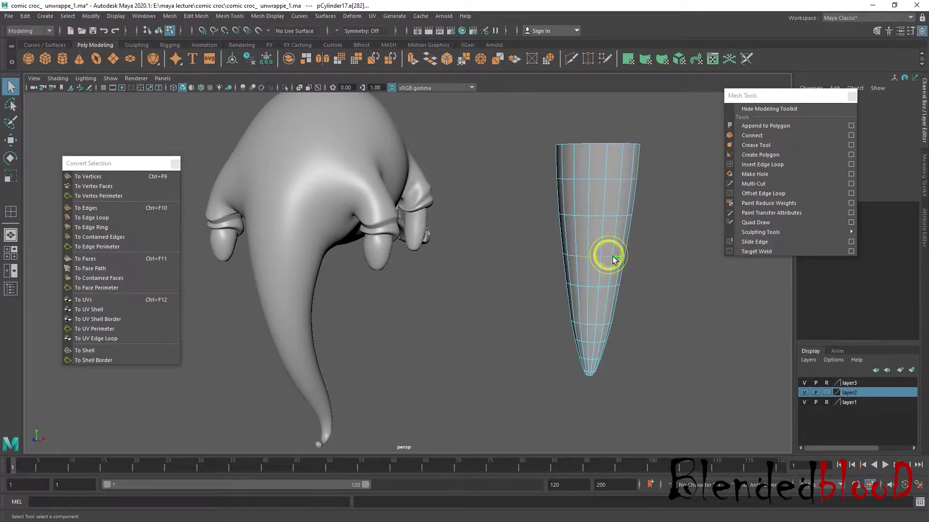
key(w)
key(b)
mouse_move(642, 260)
mouse_down()
mouse_move(656, 260)
mouse_move(632, 286)
mouse_move(608, 268)
mouse_up()
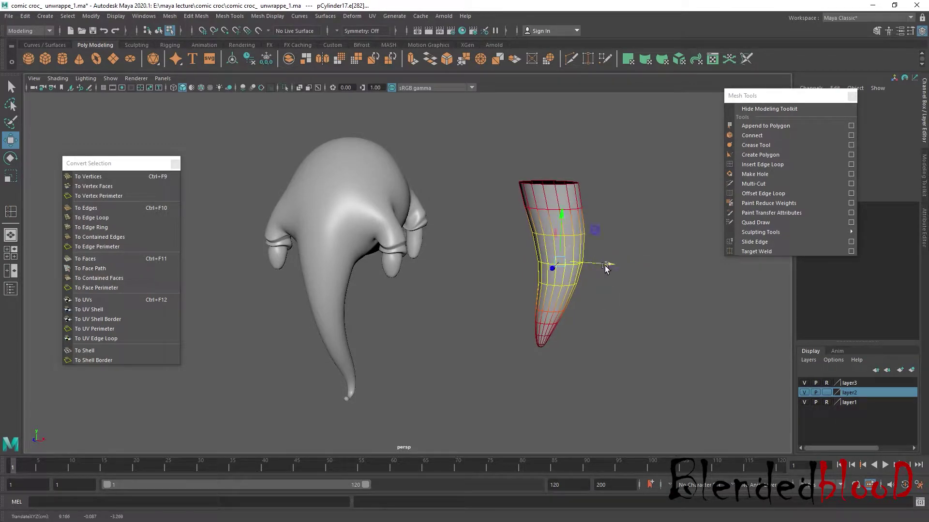
key(b)
Stretch the whole cone taller to Scale Y 5.67
key(F8)
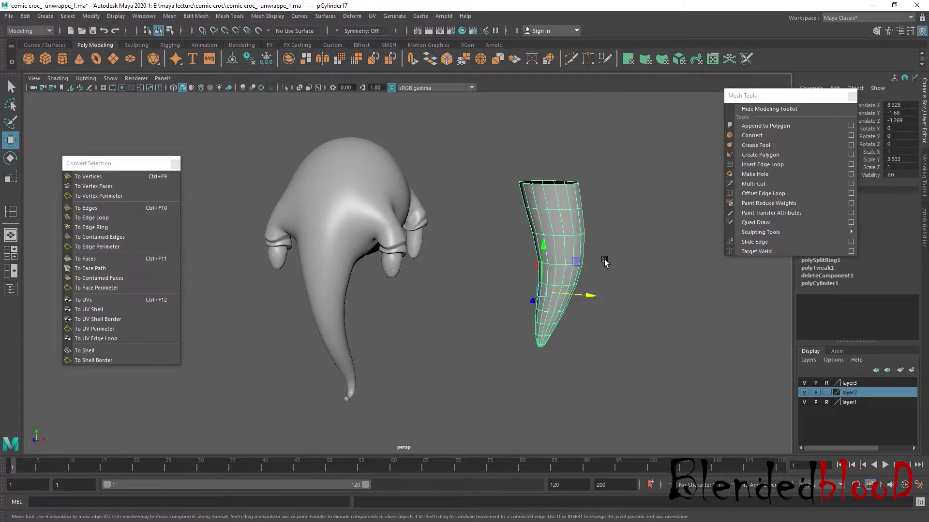
key(r)
mouse_move(544, 249)
mouse_down()
mouse_move(630, 272)
mouse_move(569, 327)
mouse_up()
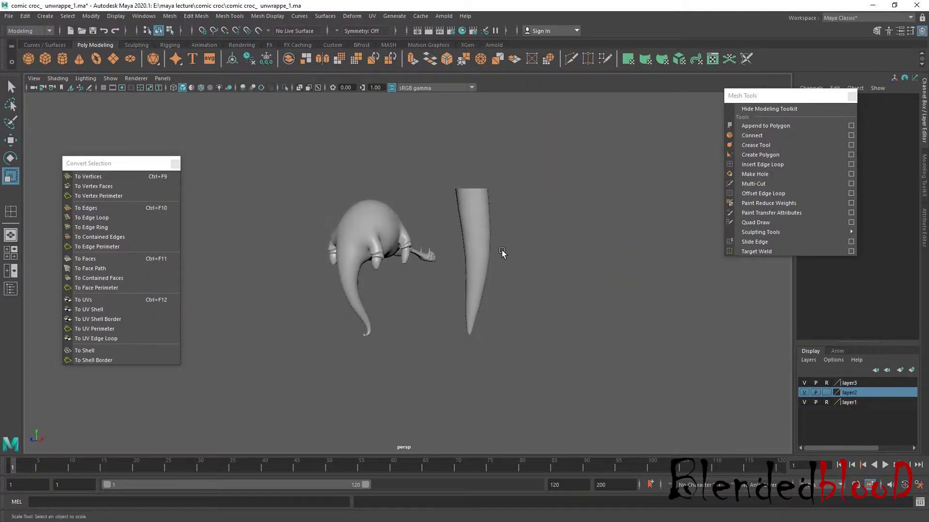
In the side view, shrink the cone and position it under the croc's front foot
key(space)
key(space)
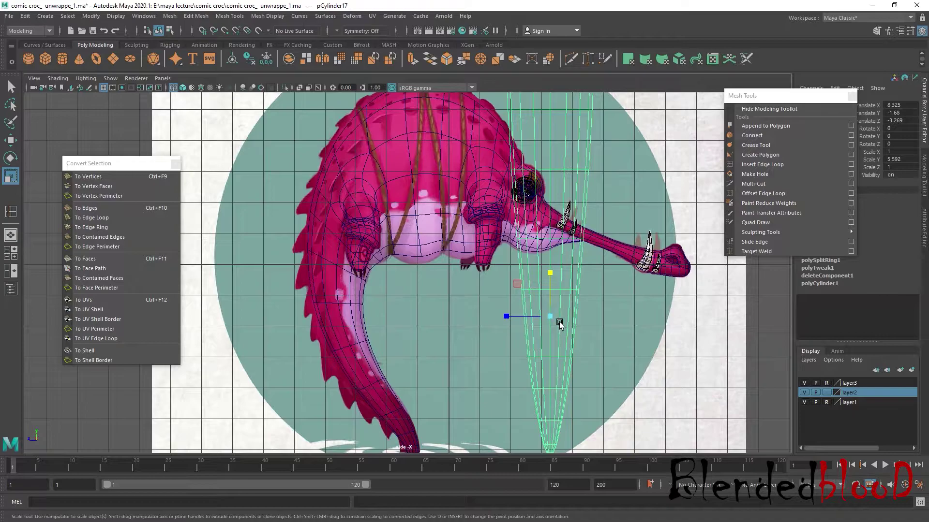
drag(559, 323, 320, 155)
alt+right_drag(320, 155, 617, 350)
key(w)
drag(605, 333, 518, 310)
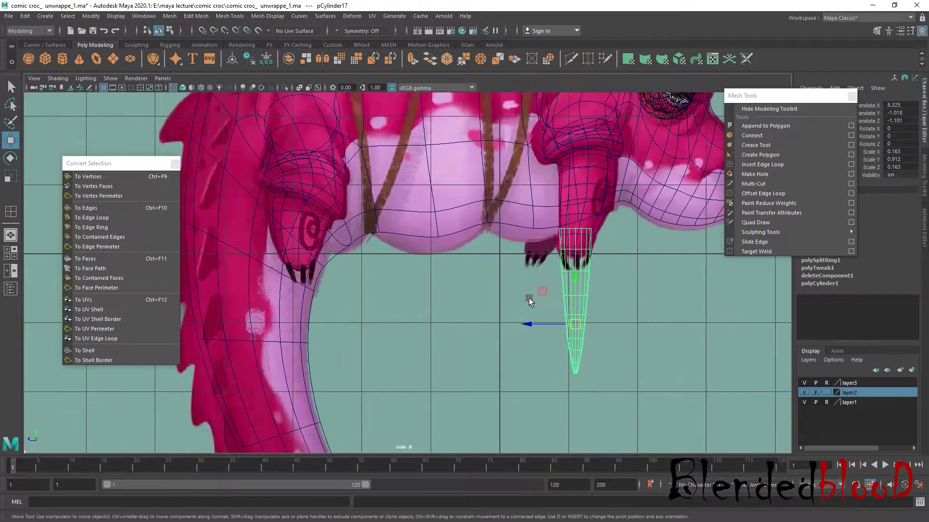
alt+right_drag(602, 331, 587, 305)
key(r)
drag(568, 338, 521, 281)
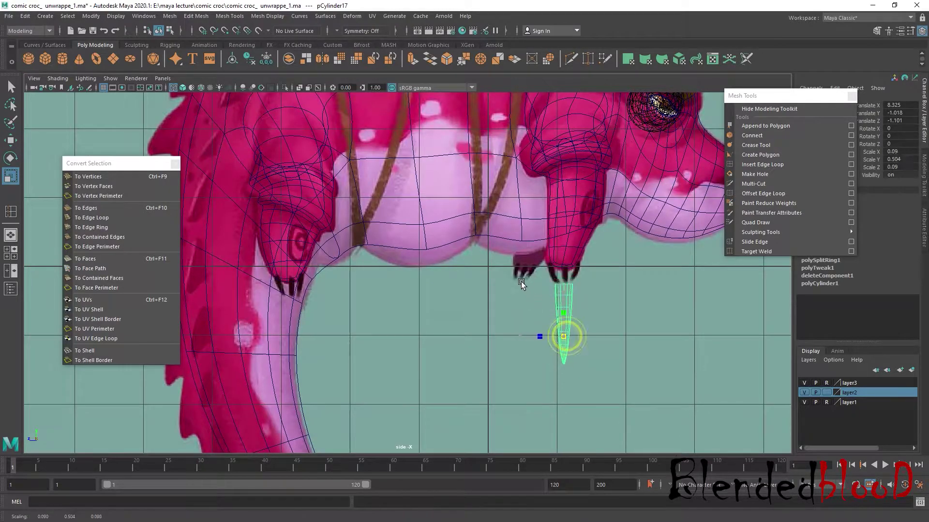
key(w)
mouse_move(563, 335)
mouse_down()
mouse_move(569, 299)
mouse_move(582, 297)
mouse_up()
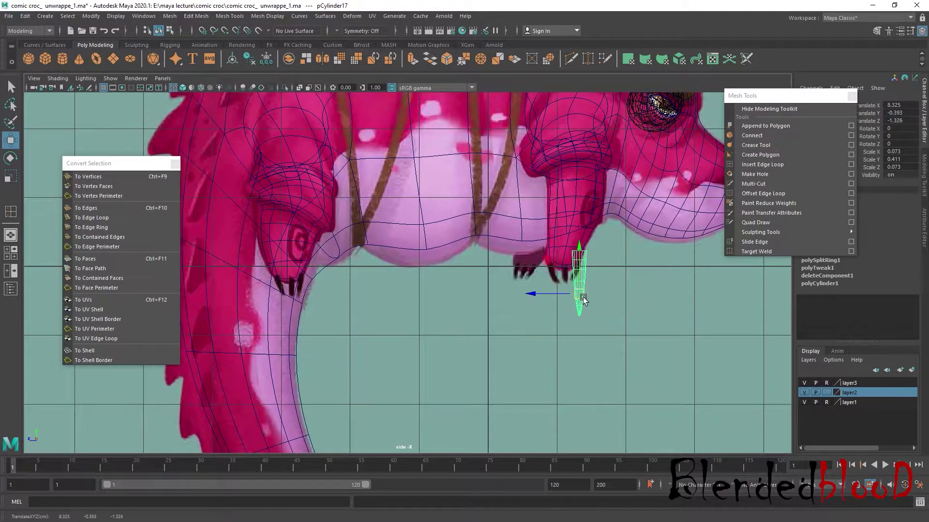
mouse_move(582, 297)
alt+right_down()
mouse_move(599, 310)
mouse_move(572, 324)
alt+right_up()
Shrink the claw to Scale X/Z 0.028 and Y 0.158 and set it on the toe
scroll(571, 323, up, 1)
key(r)
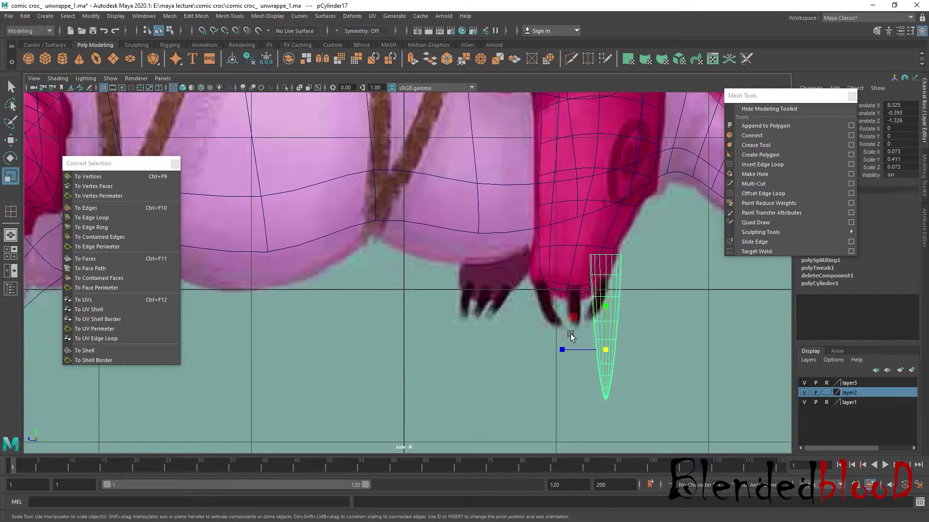
middle_drag(570, 332, 554, 264)
key(w)
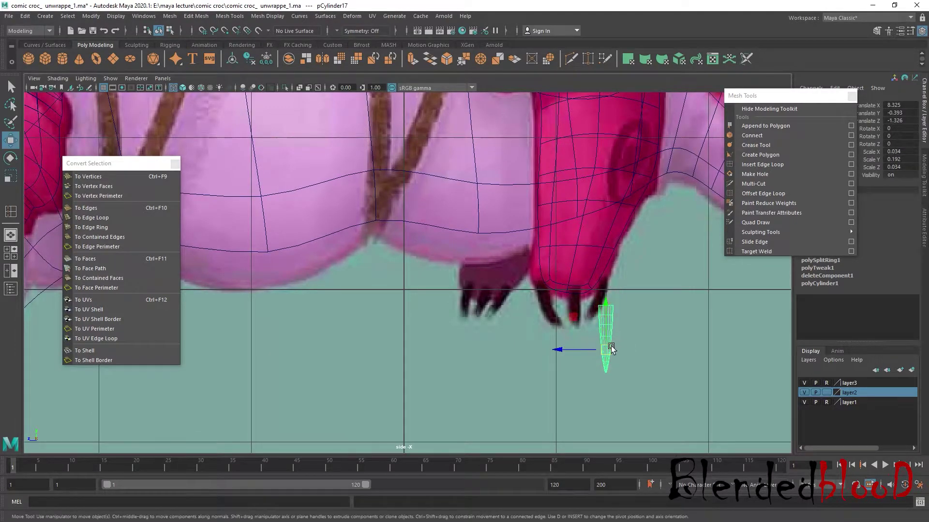
drag(612, 348, 574, 320)
key(r)
key(w)
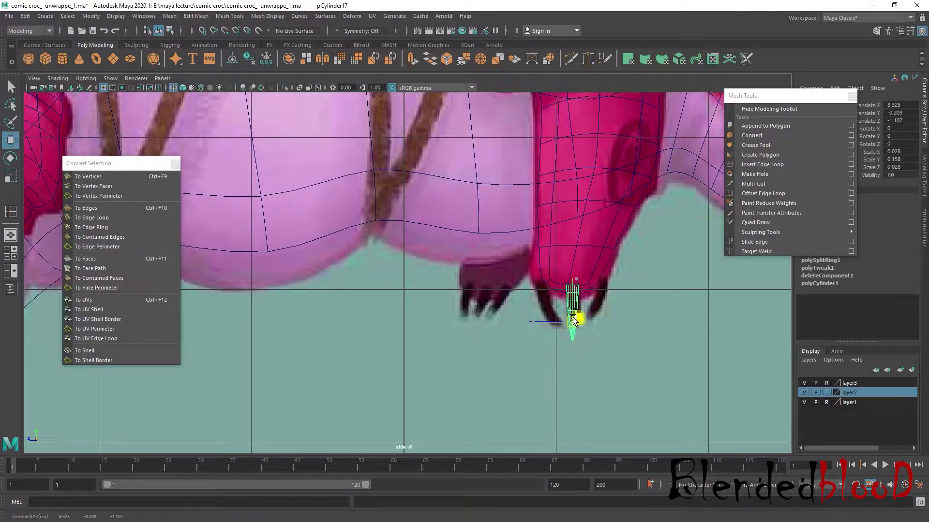
In perspective, align the claw with the foot's depth and duplicate it along the foot
key(space)
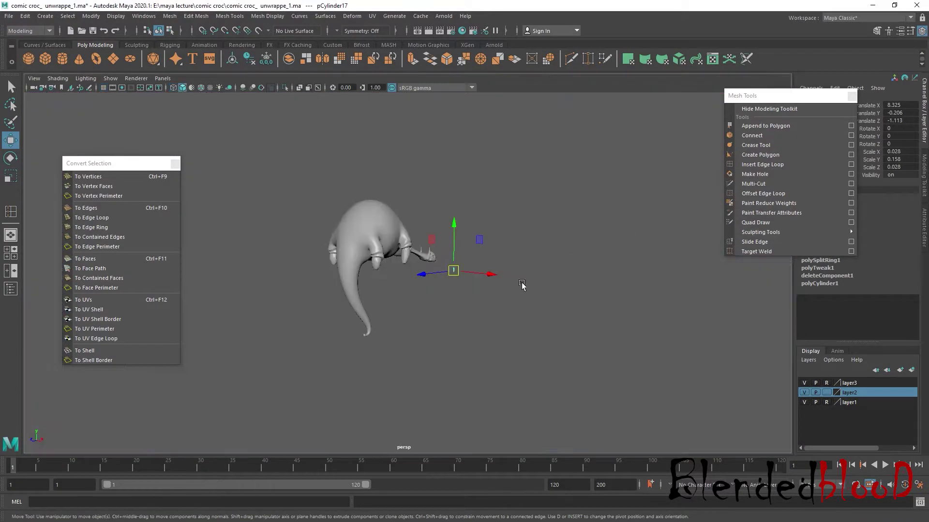
mouse_move(498, 314)
mouse_down()
mouse_move(441, 296)
mouse_move(445, 318)
mouse_move(480, 323)
mouse_move(487, 347)
mouse_move(480, 314)
mouse_move(596, 385)
mouse_up()
key(f)
click(358, 143)
click(407, 222)
scroll(596, 385, up, 2)
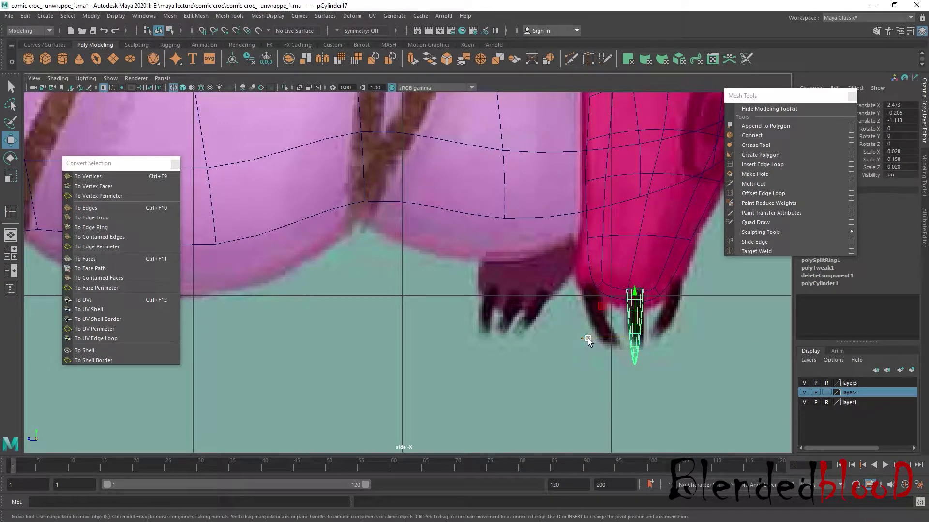
mouse_move(588, 338)
shift+mouse_down()
mouse_move(621, 342)
mouse_move(556, 340)
shift+mouse_up()
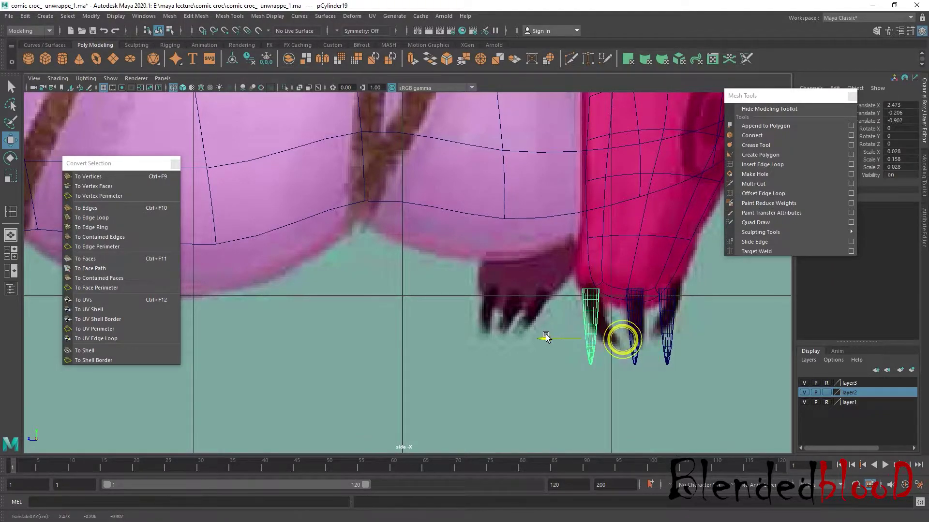
Rotate one claw to Y 90 and the left claw to Y -90, tilting it forward
click(670, 331)
key(e)
drag(672, 338, 701, 338)
text(90)
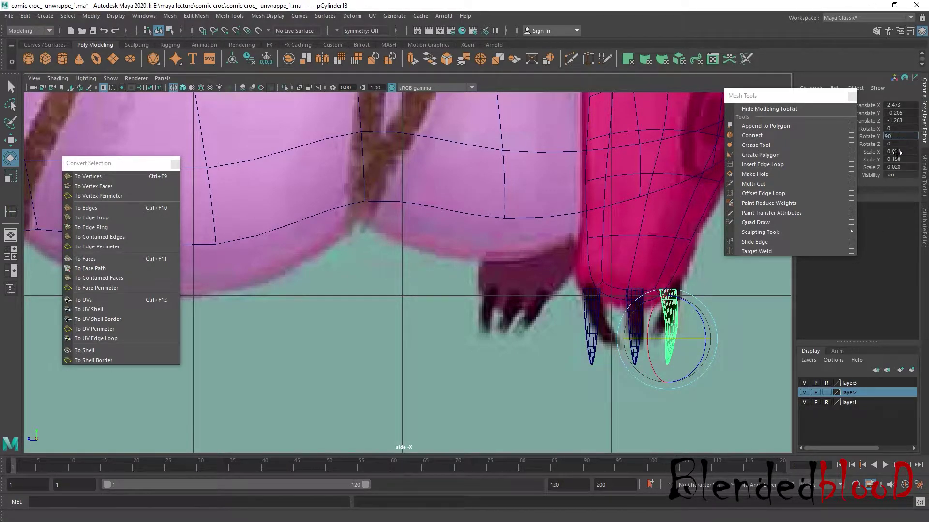
key(Return)
click(598, 322)
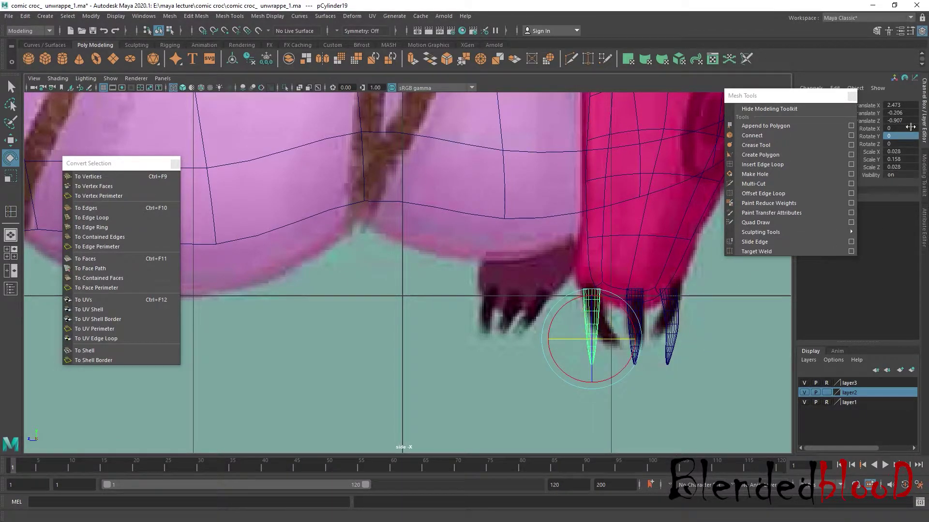
drag(614, 338, 599, 339)
text(-90)
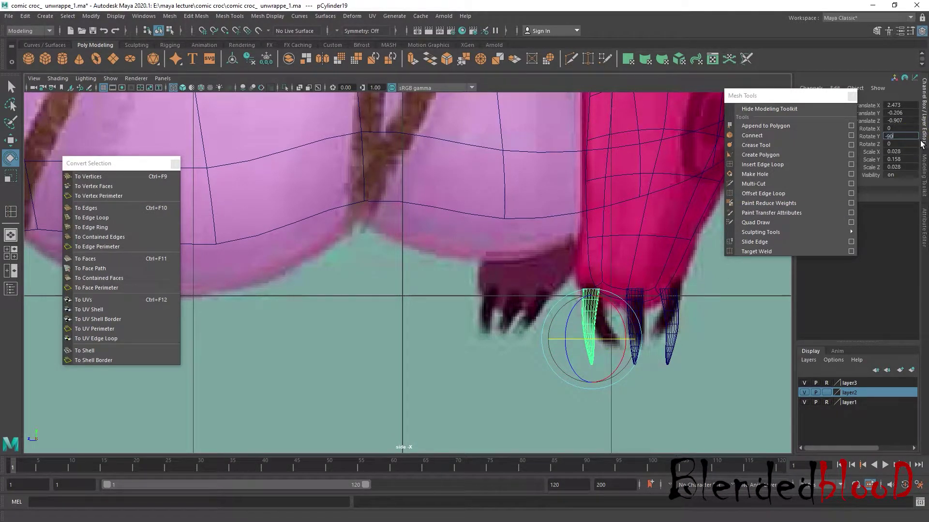
key(Return)
mouse_move(646, 329)
mouse_down()
mouse_move(601, 337)
mouse_move(607, 329)
mouse_up()
Move the left and right claws up against the croc's toes
key(w)
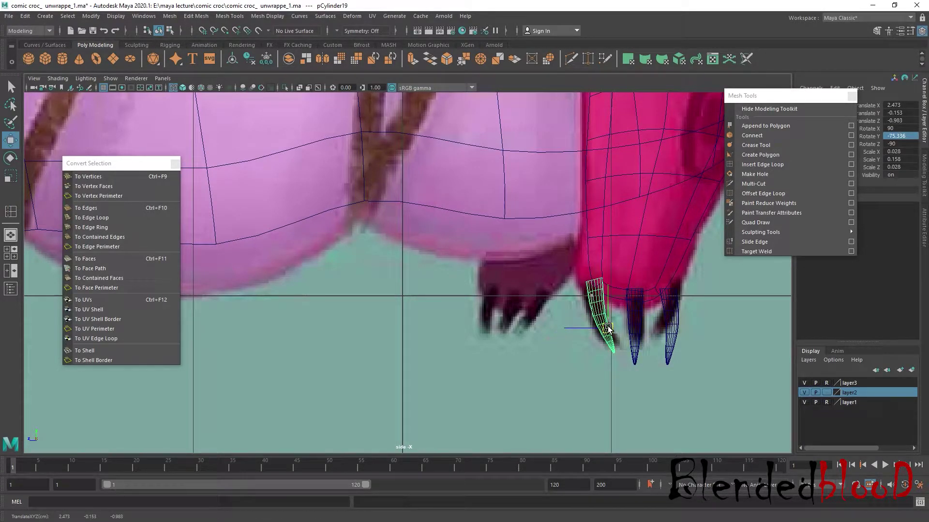
click(676, 279)
scroll(598, 343, up, 2)
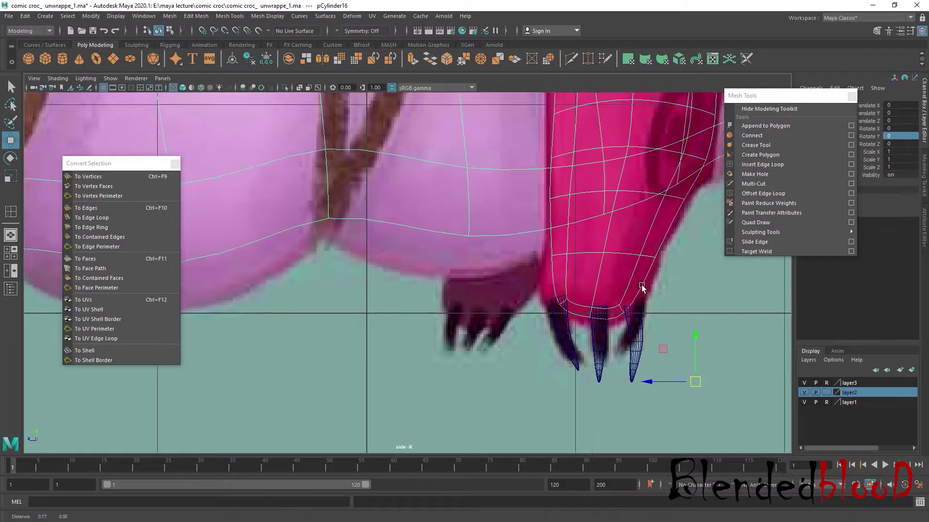
scroll(598, 343, up, 1)
click(599, 342)
drag(613, 358, 618, 356)
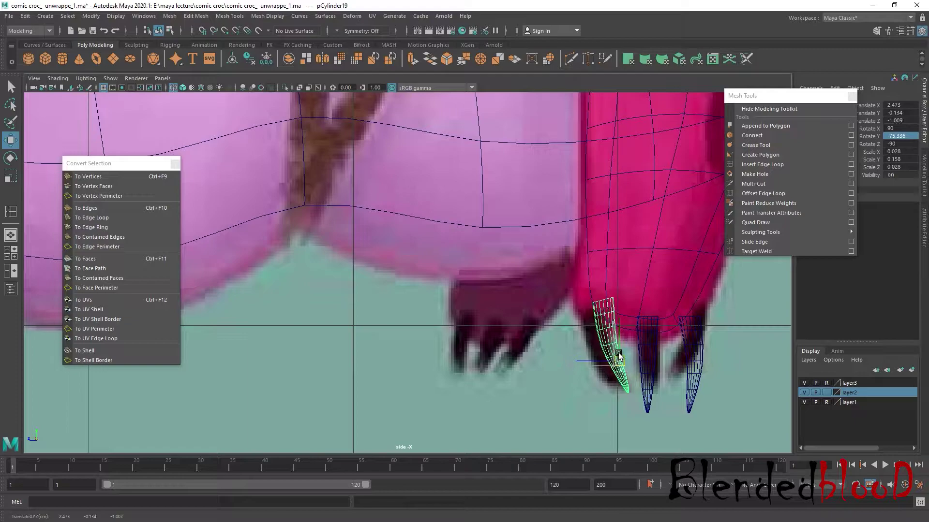
click(692, 338)
mouse_move(680, 372)
mouse_down()
mouse_move(677, 357)
mouse_move(657, 368)
mouse_up()
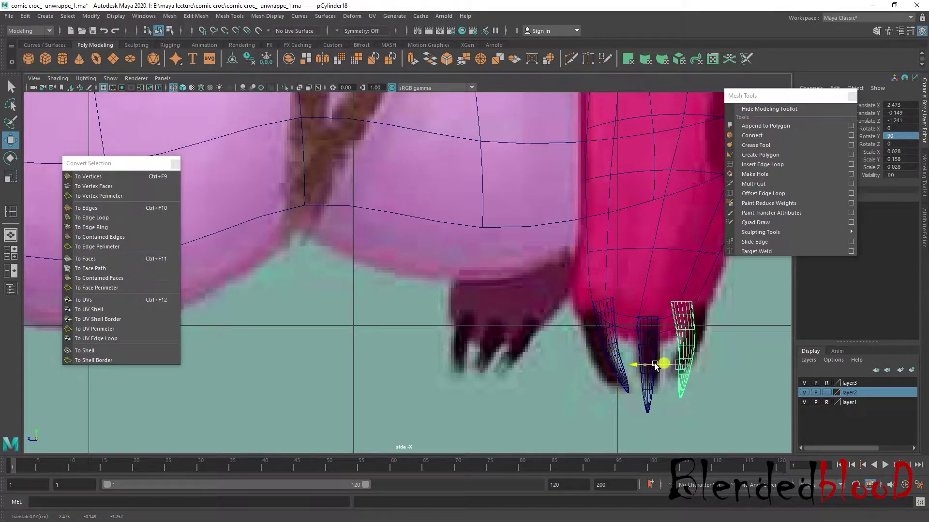
right_click(691, 356)
Select a vertex row on the right claw and tighten the soft-selection falloff to 0.074
click(657, 239)
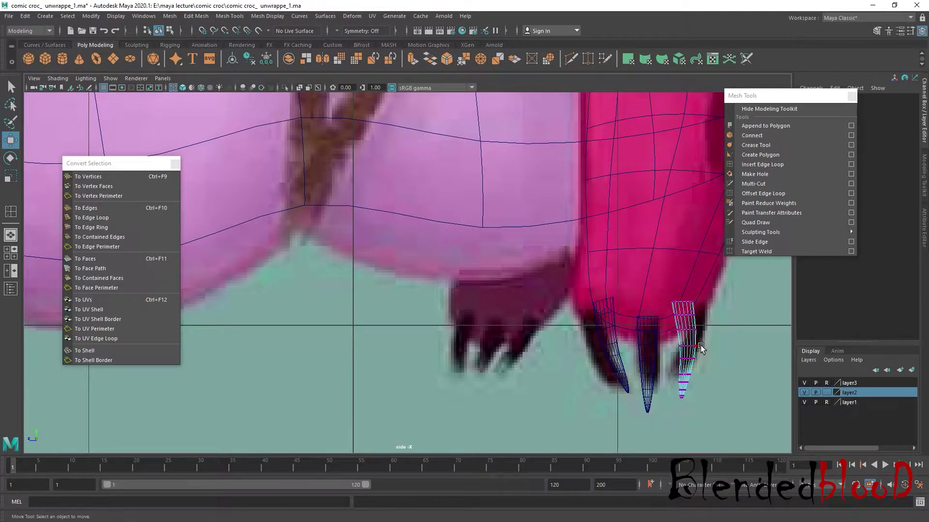
mouse_move(665, 356)
mouse_down()
mouse_move(685, 359)
mouse_move(638, 348)
mouse_up()
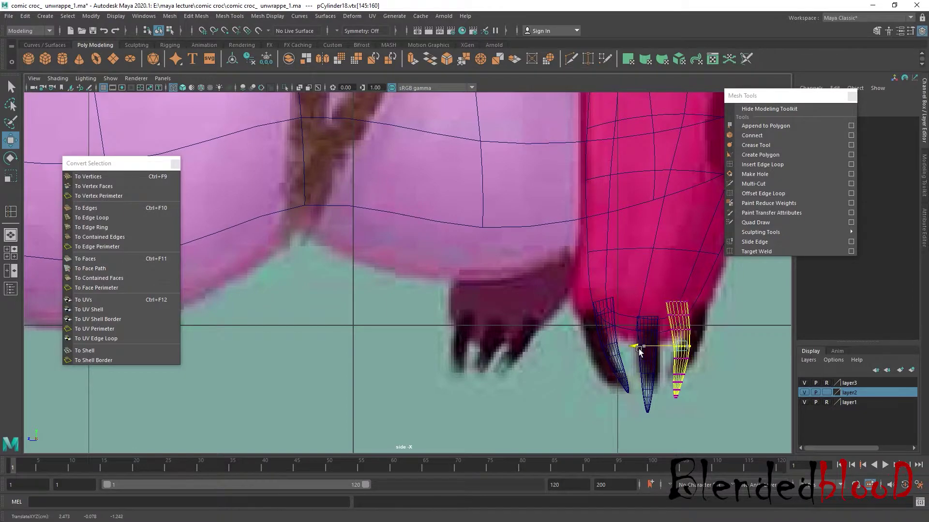
scroll(561, 310, down, 5)
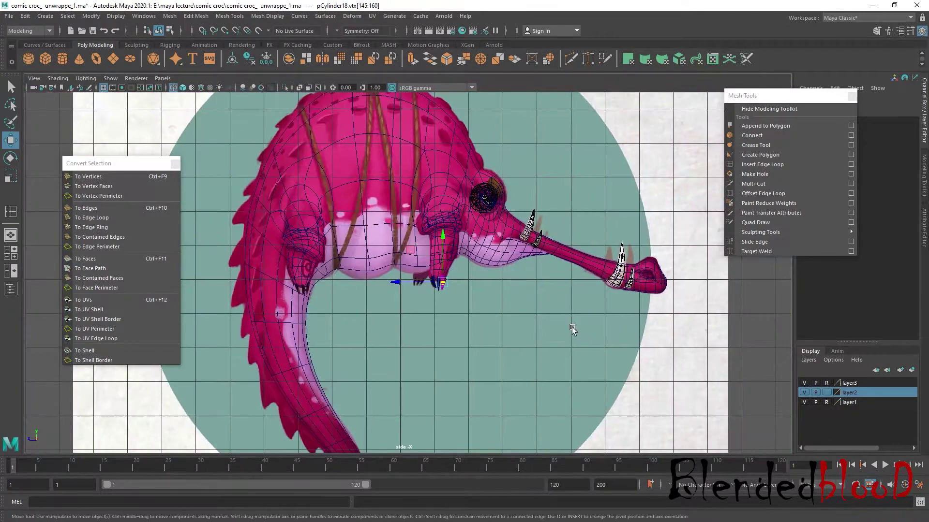
mouse_move(454, 286)
mouse_down()
mouse_move(390, 269)
mouse_move(310, 278)
mouse_up()
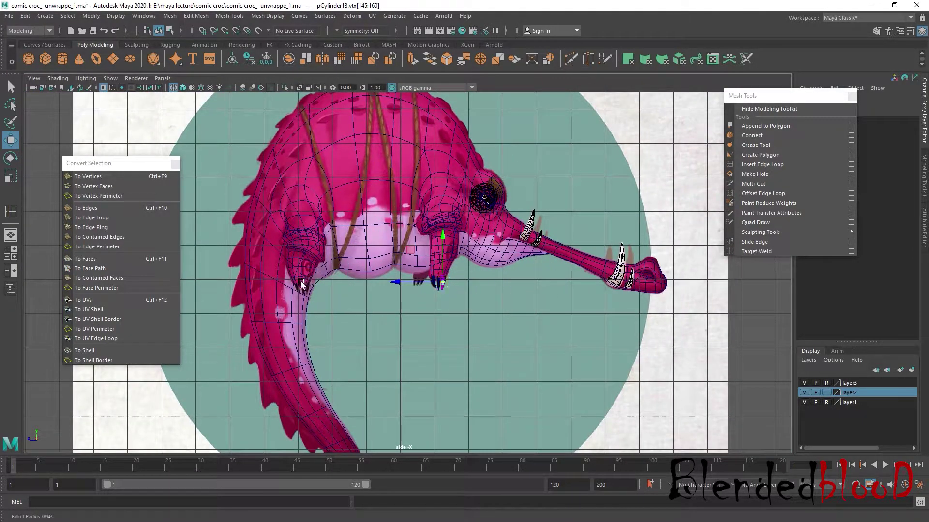
scroll(445, 301, up, 2)
scroll(556, 329, up, 3)
scroll(645, 347, up, 4)
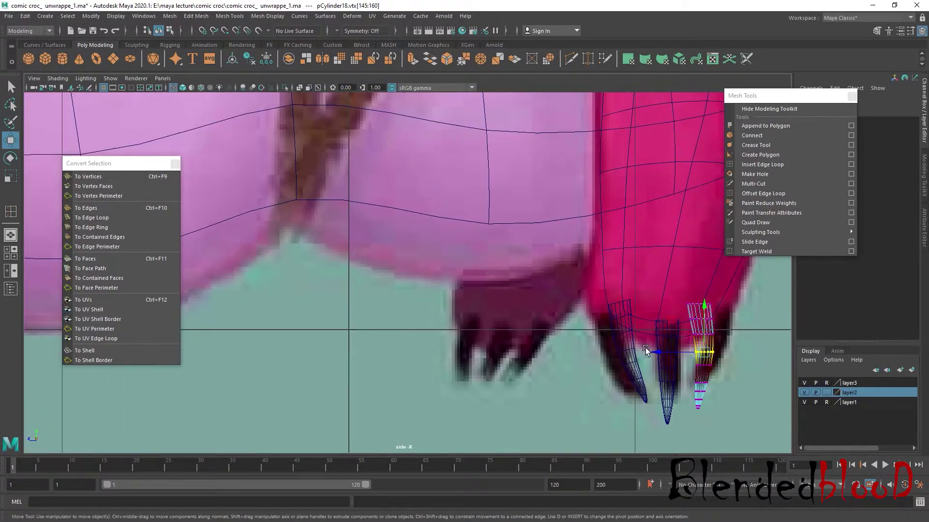
drag(698, 361, 704, 364)
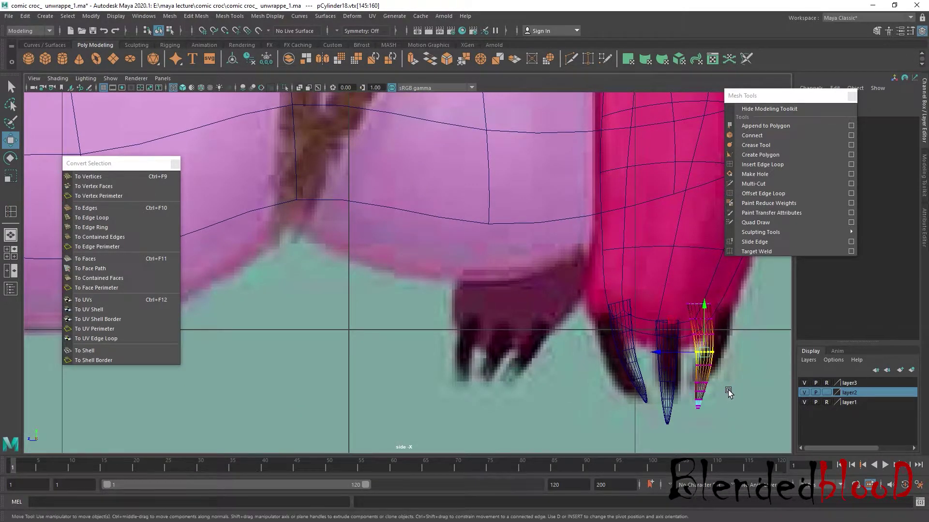
alt+middle_drag(728, 389, 661, 347)
mouse_move(640, 340)
mouse_down()
mouse_move(643, 348)
mouse_move(604, 342)
mouse_up()
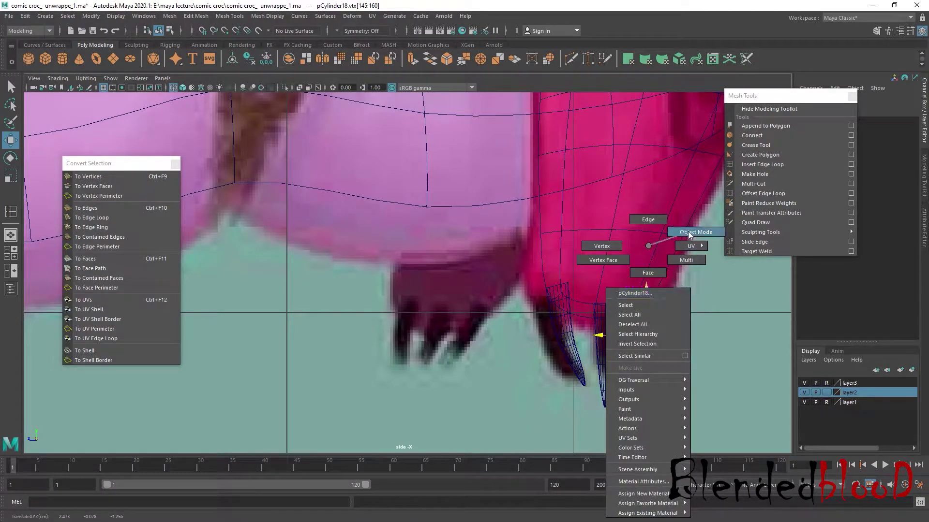
Select the left claw's upper vertices to match the painted claw's curve
right_drag(653, 323, 670, 297)
click(568, 344)
right_drag(565, 239, 520, 247)
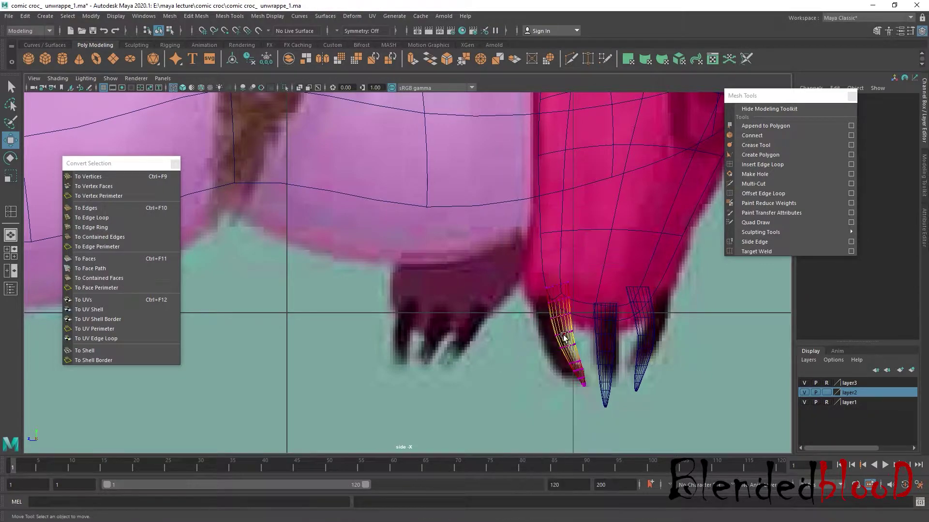
mouse_move(577, 325)
mouse_down()
mouse_move(545, 342)
mouse_move(582, 353)
mouse_move(552, 352)
mouse_up()
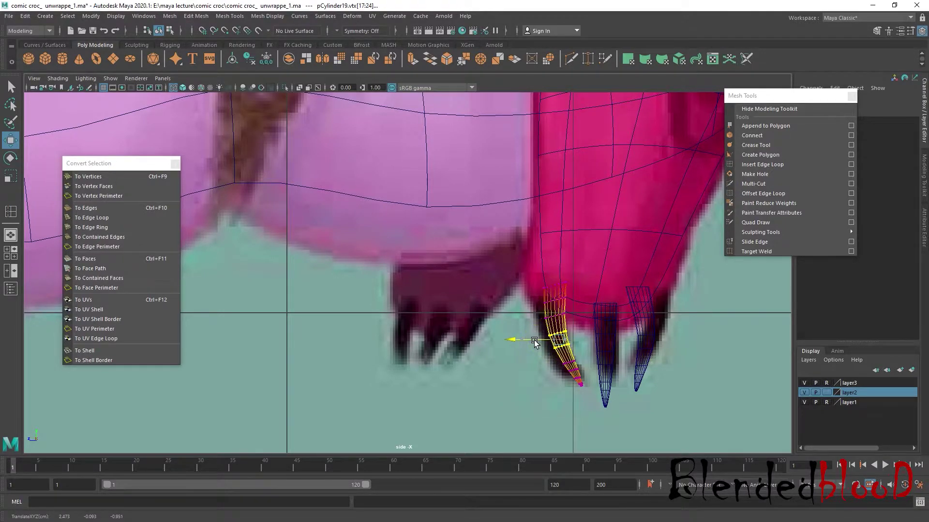
right_drag(653, 322, 696, 247)
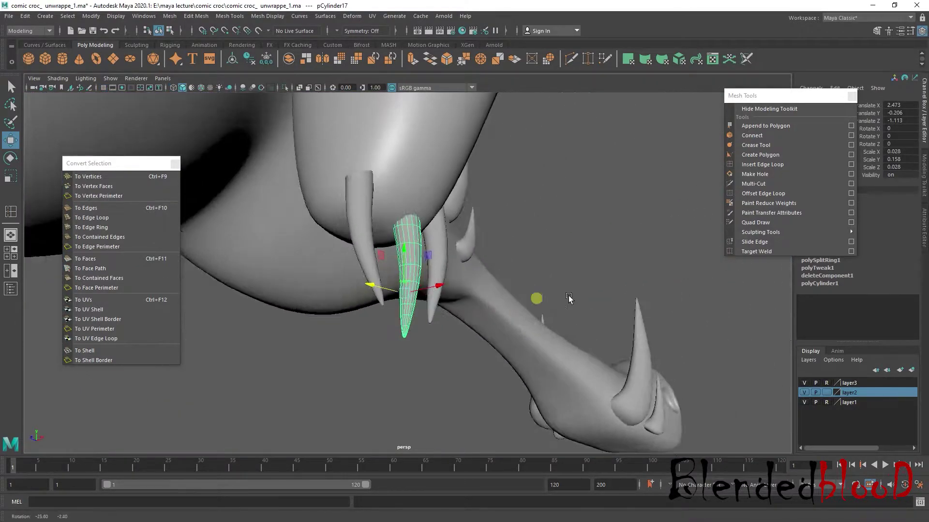
Bend the top of the left claw sideways with soft selection
mouse_move(673, 222)
alt+mouse_down()
mouse_move(492, 303)
mouse_move(379, 279)
alt+mouse_up()
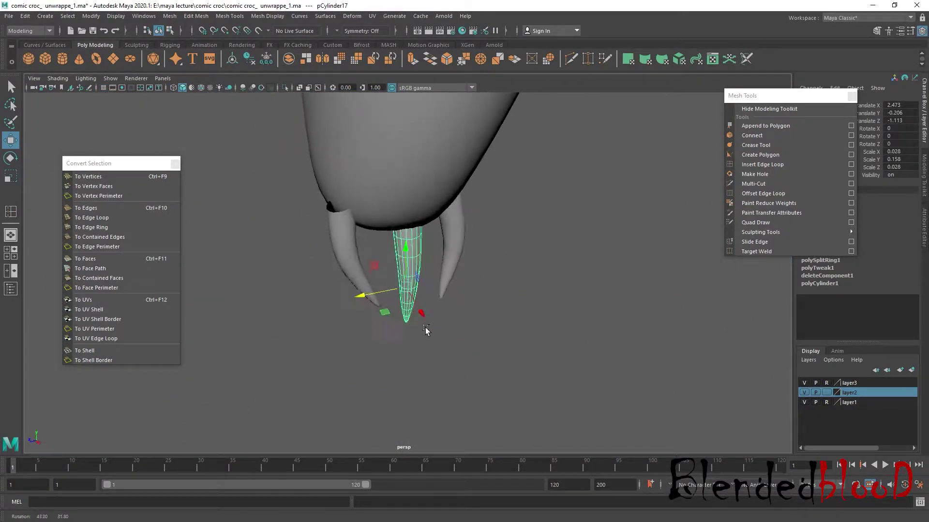
click(380, 279)
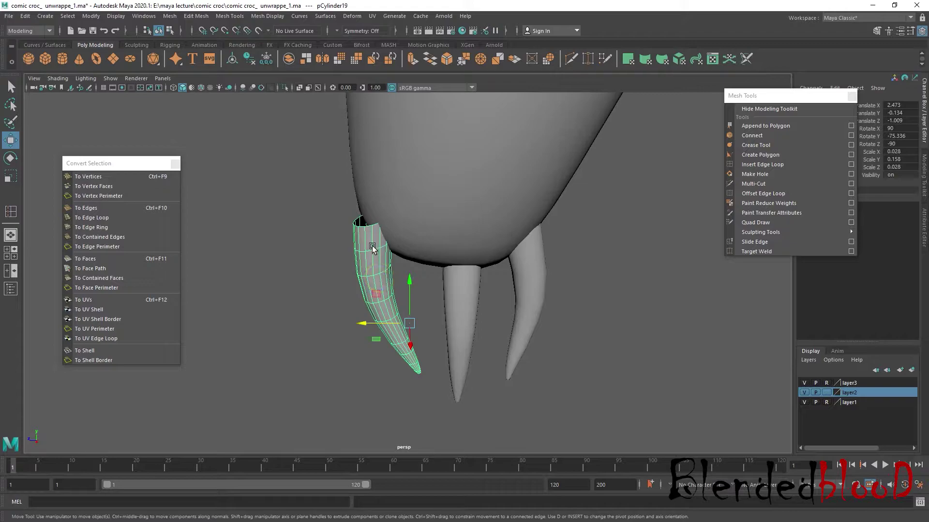
right_drag(370, 248, 310, 245)
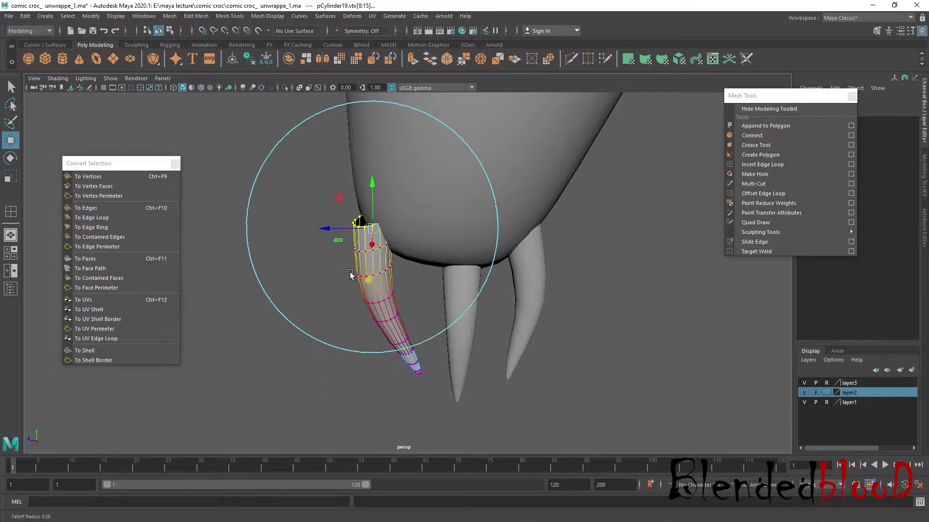
middle_drag(376, 252, 290, 248)
mouse_move(327, 229)
mouse_down()
mouse_move(351, 230)
mouse_move(341, 232)
mouse_up()
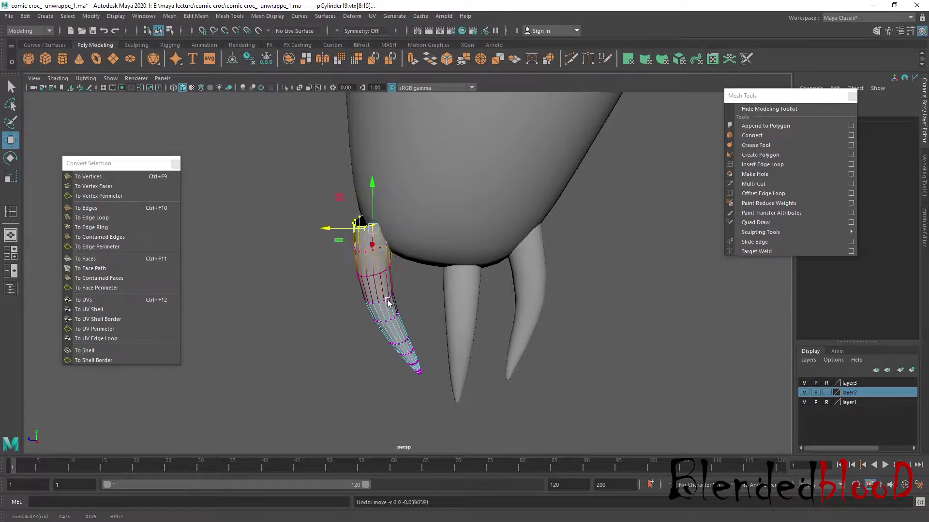
right_drag(382, 257, 416, 233)
Rotate the left claw and shift the middle claw into place under the foot
key(e)
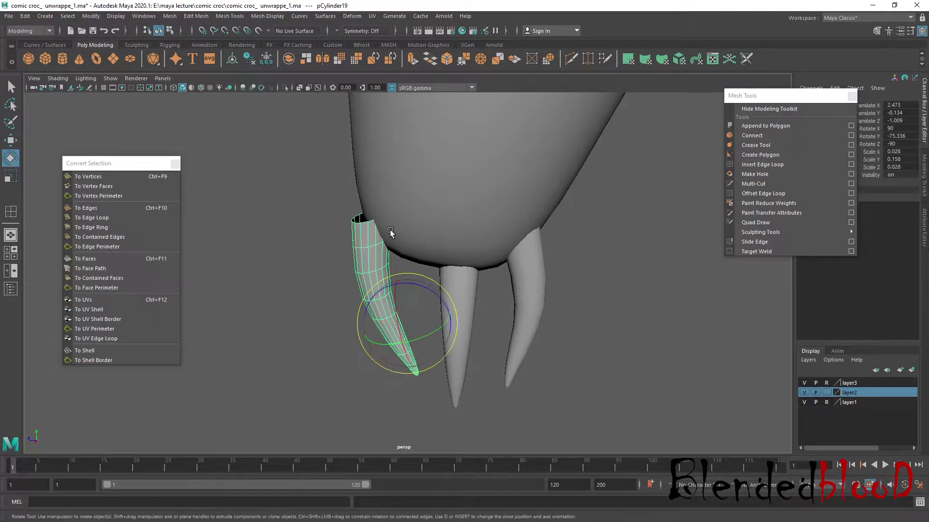
drag(408, 280, 418, 288)
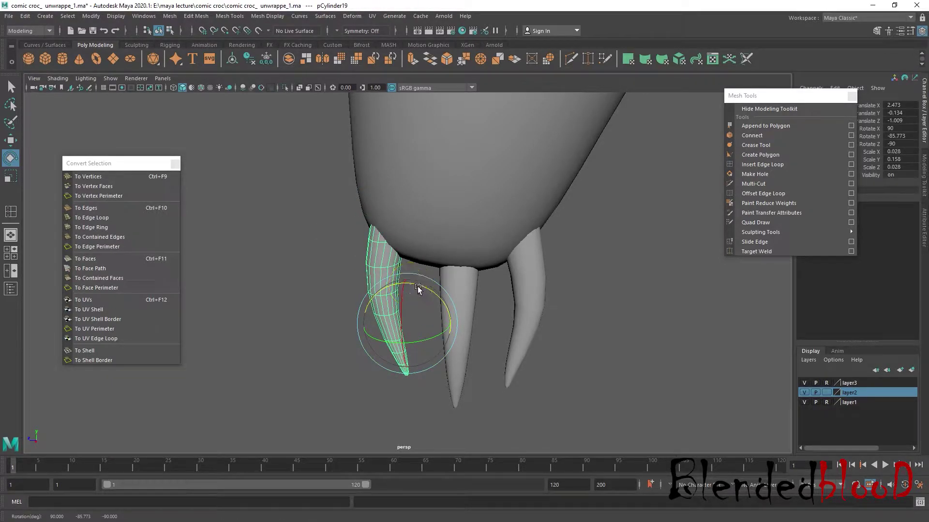
key(w)
click(525, 277)
alt+drag(525, 277, 593, 297)
click(408, 280)
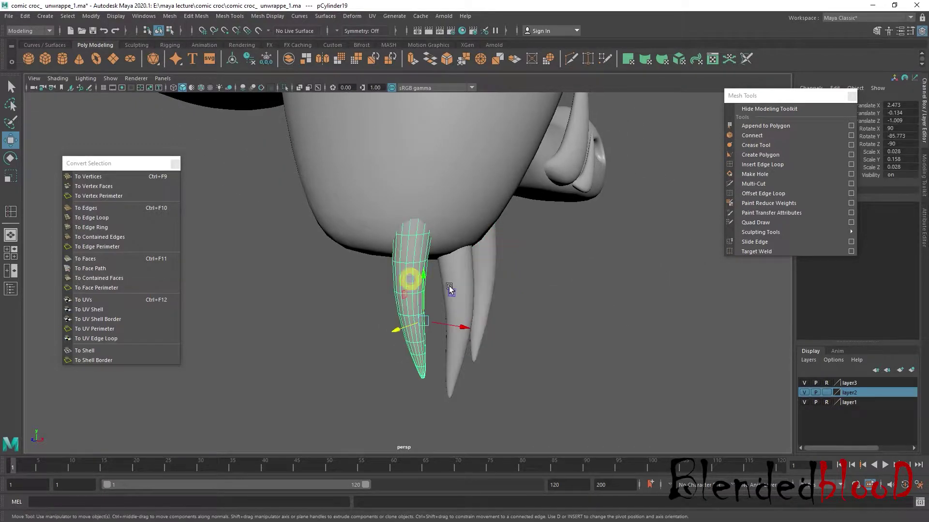
click(460, 282)
drag(482, 349, 506, 356)
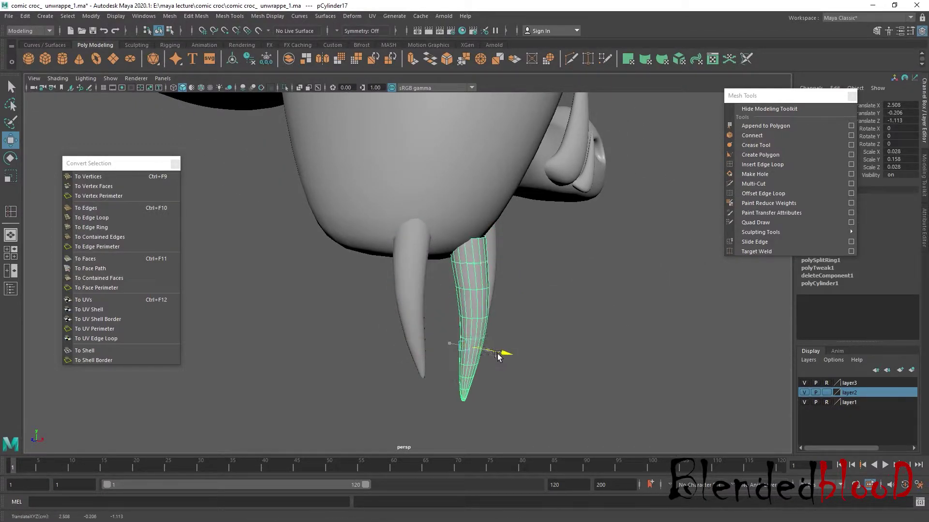
drag(469, 317, 471, 299)
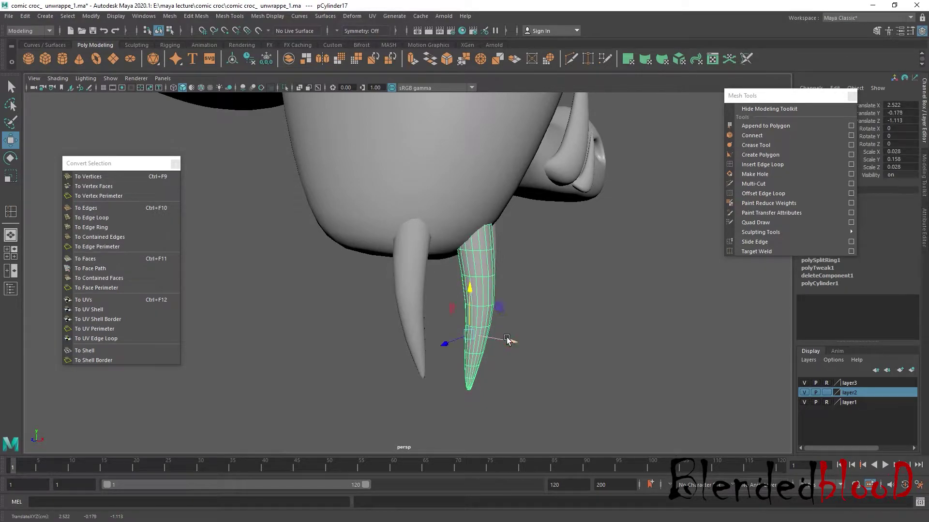
drag(508, 341, 501, 340)
Curve the middle claw by moving one of its edge loops
right_drag(474, 246, 471, 289)
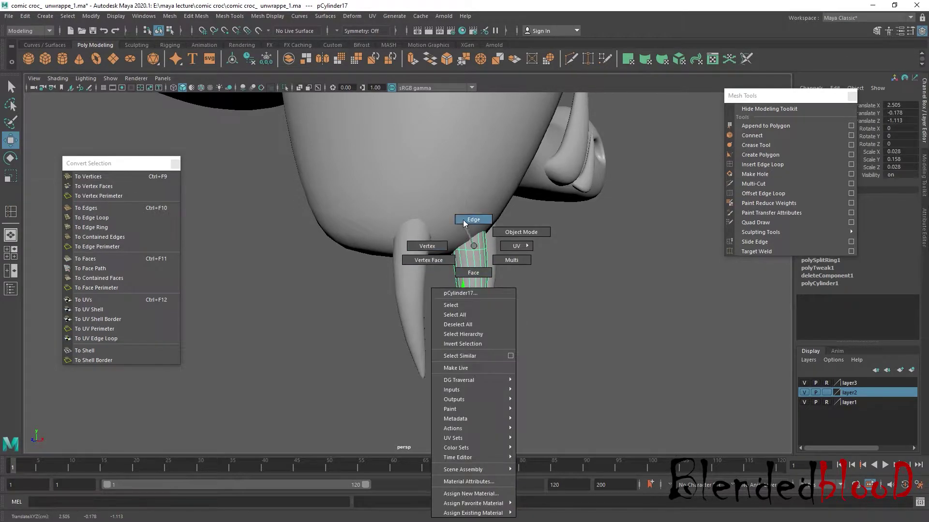
right_drag(463, 220, 464, 221)
click(468, 323)
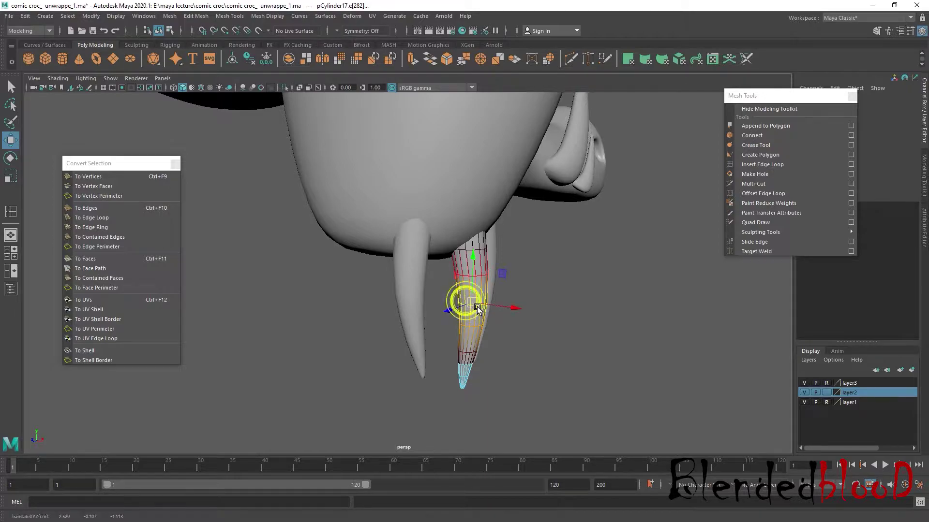
mouse_move(465, 303)
mouse_down()
mouse_move(521, 315)
mouse_move(510, 313)
mouse_up()
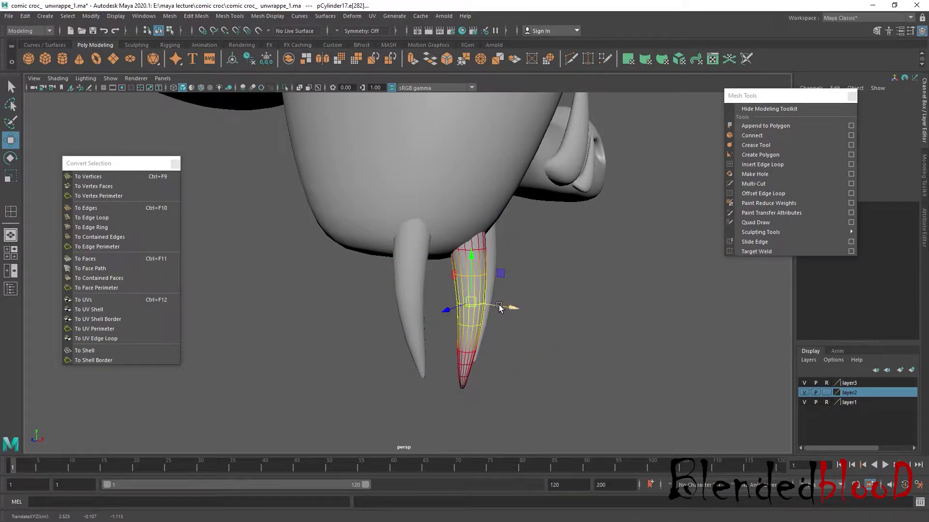
click(486, 298)
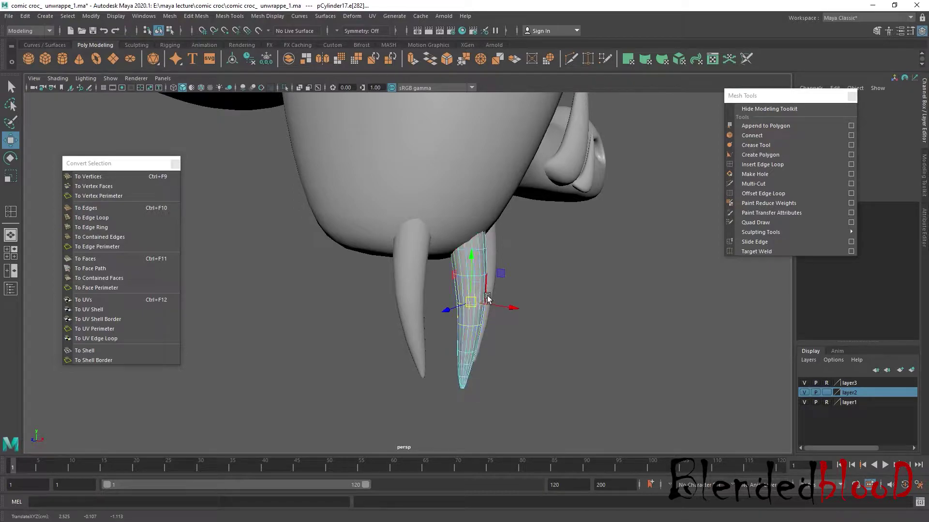
right_drag(478, 261, 513, 252)
mouse_move(498, 336)
mouse_down()
mouse_move(500, 373)
mouse_move(375, 348)
mouse_move(323, 371)
mouse_up()
Select all three claws together
click(539, 349)
drag(482, 349, 421, 329)
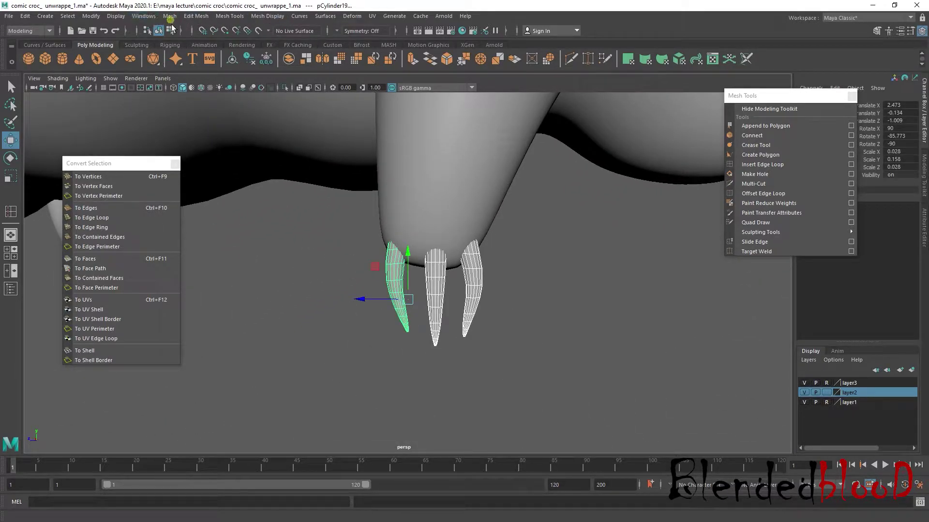
click(170, 19)
Combine the three claws into one mesh and delete its construction history
click(189, 59)
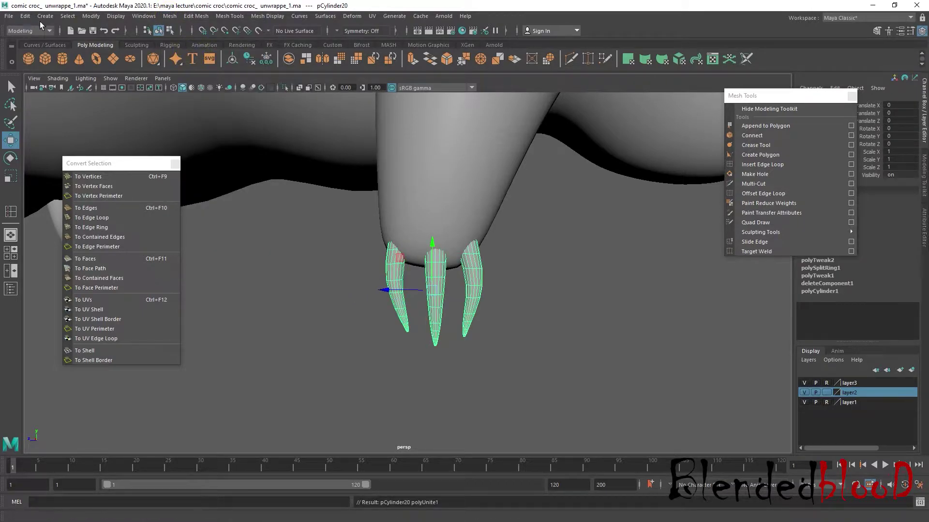
click(25, 16)
click(177, 138)
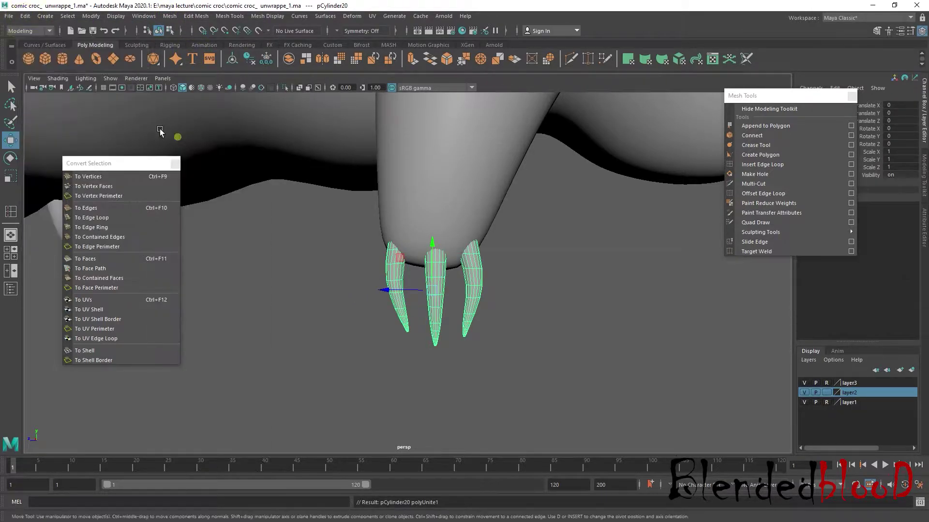
Save the scene as comic croc_4.ma
click(9, 16)
click(34, 56)
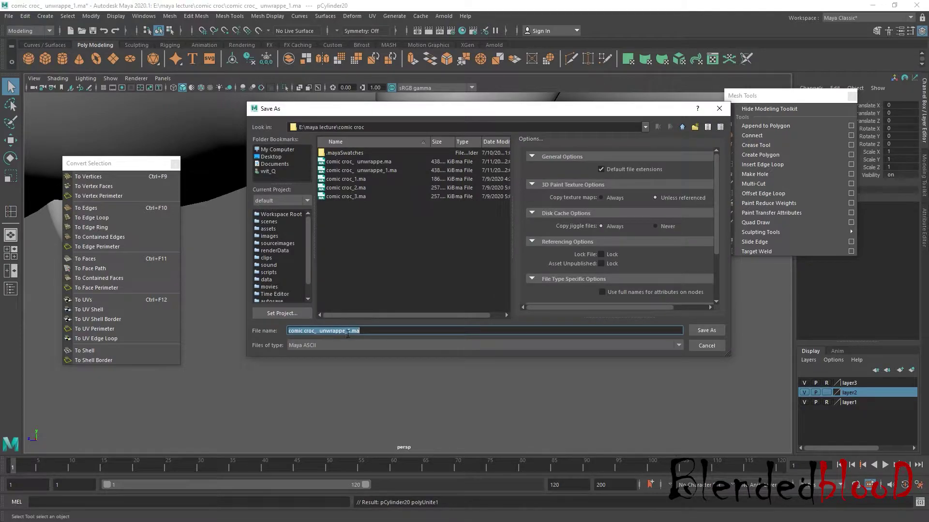
click(361, 198)
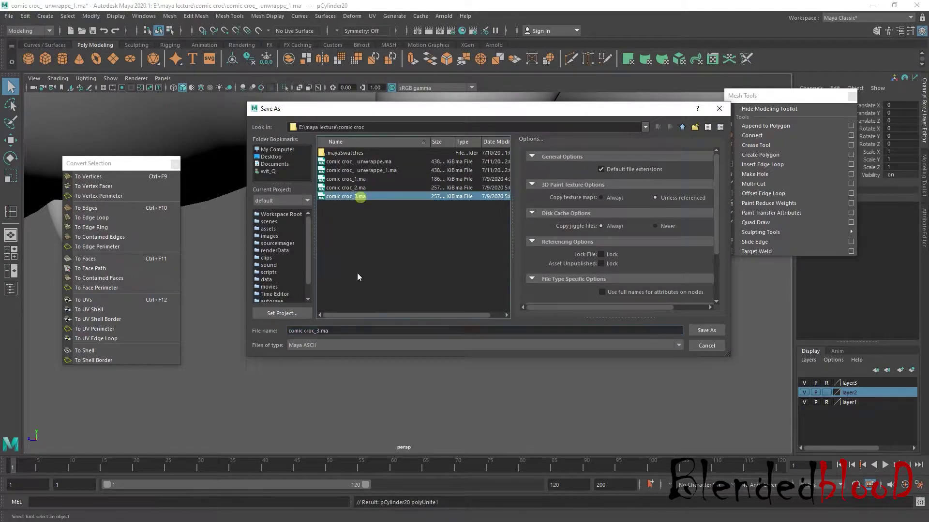
click(316, 331)
key(Delete)
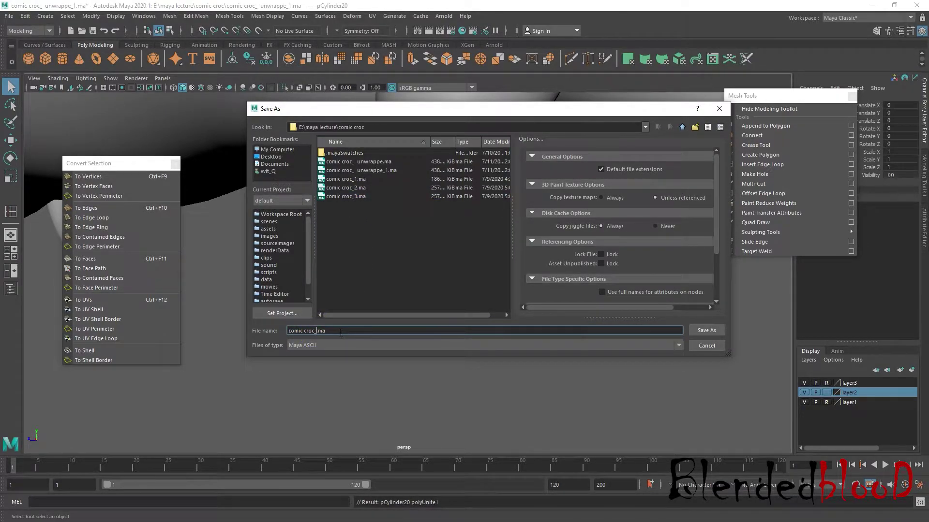
Save the scene as comic croc_4.ma and clear the selection
text(4)
key(Return)
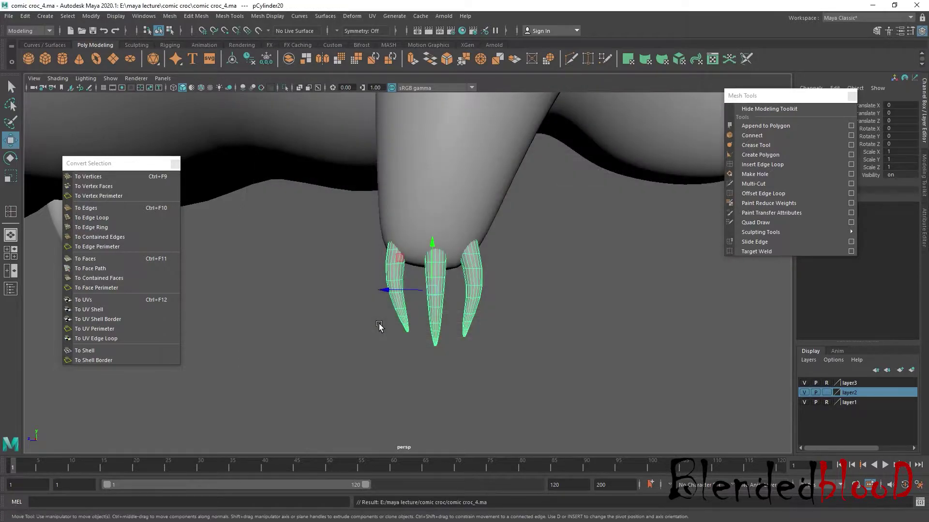
scroll(510, 322, down, 5)
click(477, 339)
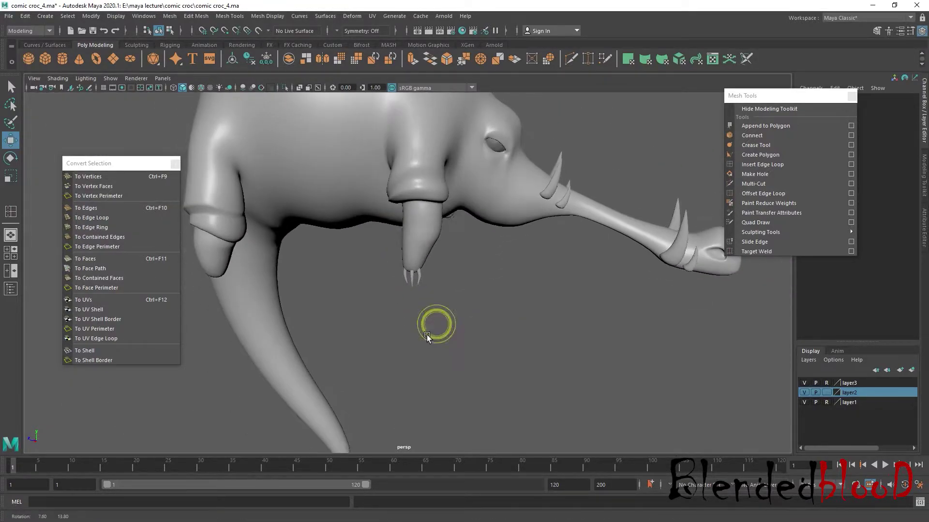
In side view, move the combined claw set onto the other front foot at depth 4
click(416, 286)
key(space)
key(space)
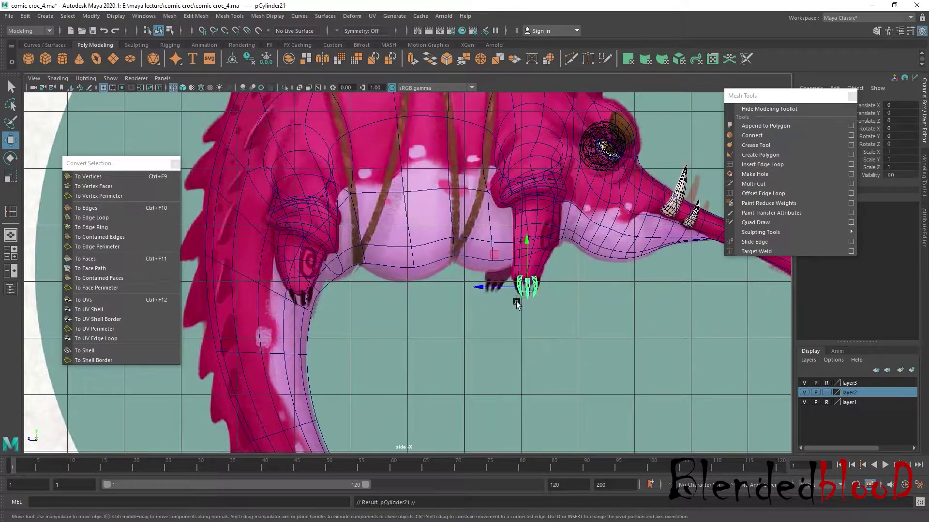
drag(498, 287, 251, 312)
scroll(290, 300, up, 3)
scroll(530, 277, up, 3)
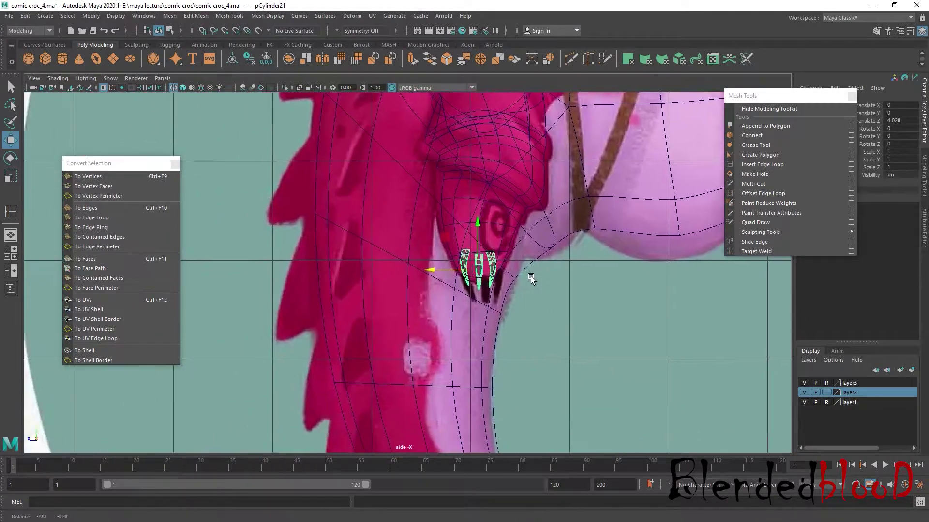
scroll(530, 277, up, 3)
drag(531, 225, 540, 260)
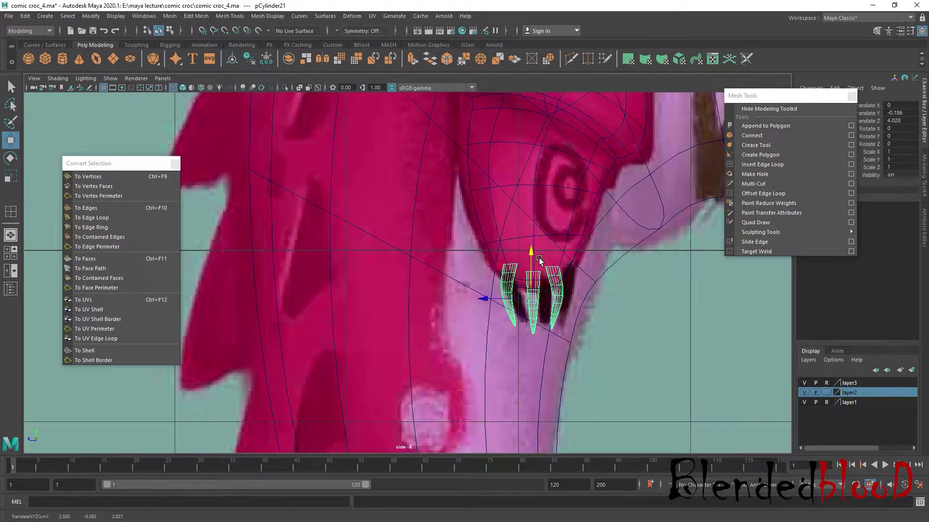
drag(492, 300, 491, 296)
In perspective, shift the claw set sideways so it sits on the toe tip
key(space)
key(space)
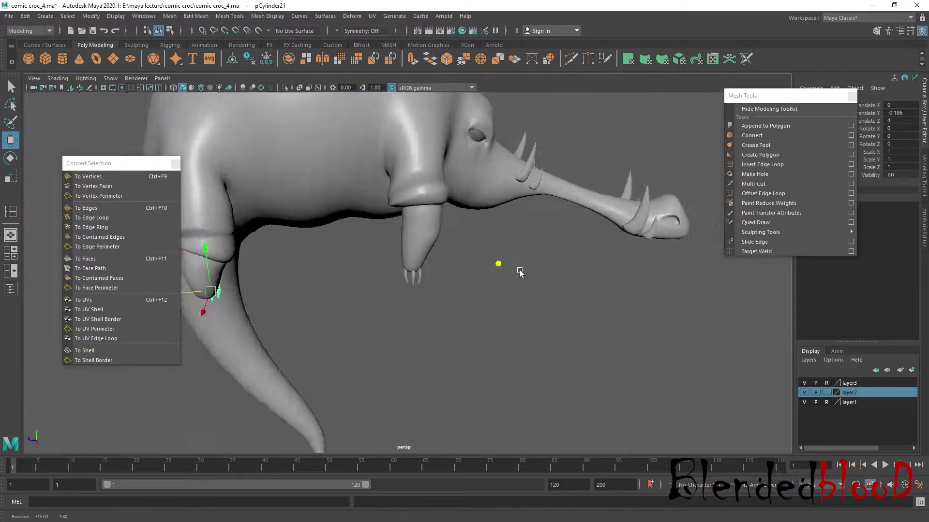
alt+drag(498, 264, 489, 293)
key(f)
mouse_move(435, 301)
mouse_down()
mouse_move(479, 323)
mouse_move(473, 311)
mouse_up()
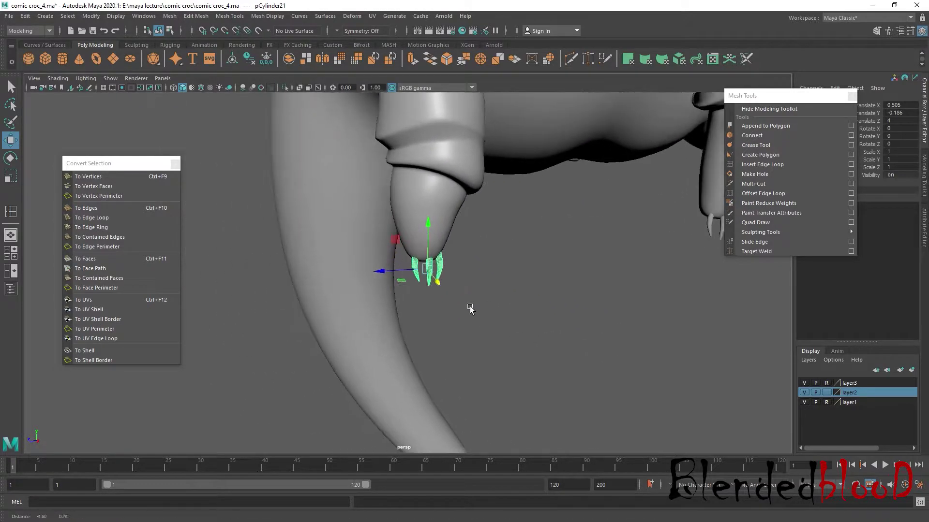
mouse_move(387, 269)
mouse_down()
mouse_move(585, 275)
mouse_move(468, 316)
mouse_move(508, 315)
mouse_up()
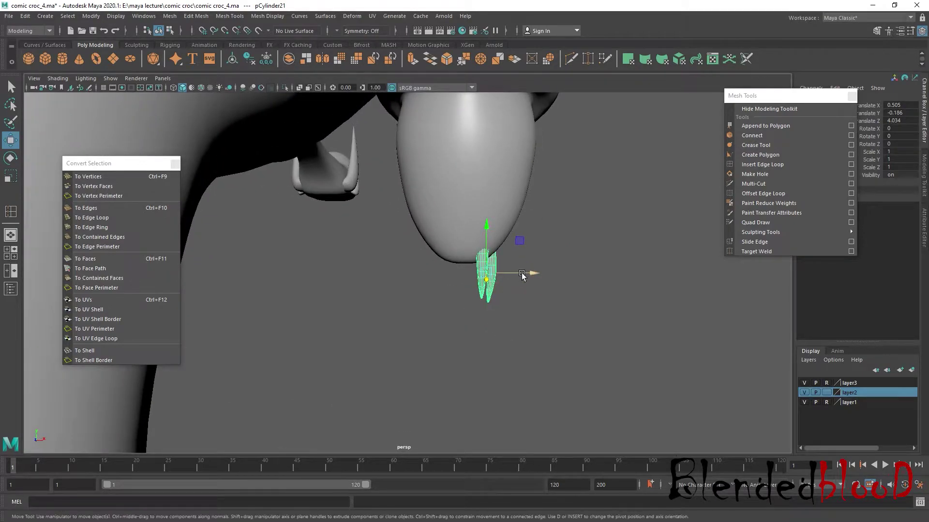
mouse_move(523, 271)
mouse_down()
mouse_move(545, 279)
mouse_move(526, 274)
mouse_up()
key(e)
key(w)
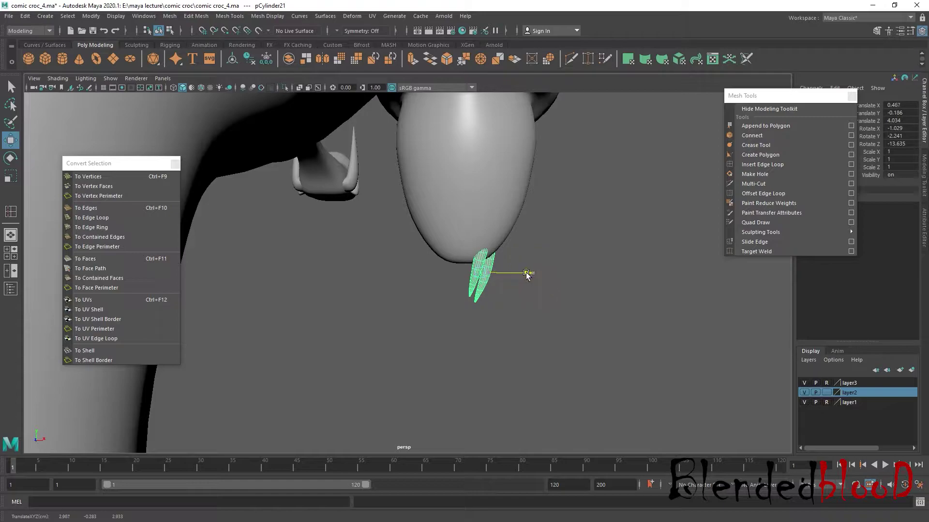
Tilt the small claw on the other toe to follow the toe's angle
click(567, 301)
mouse_move(567, 301)
alt+mouse_down()
mouse_move(587, 307)
mouse_move(376, 306)
alt+mouse_up()
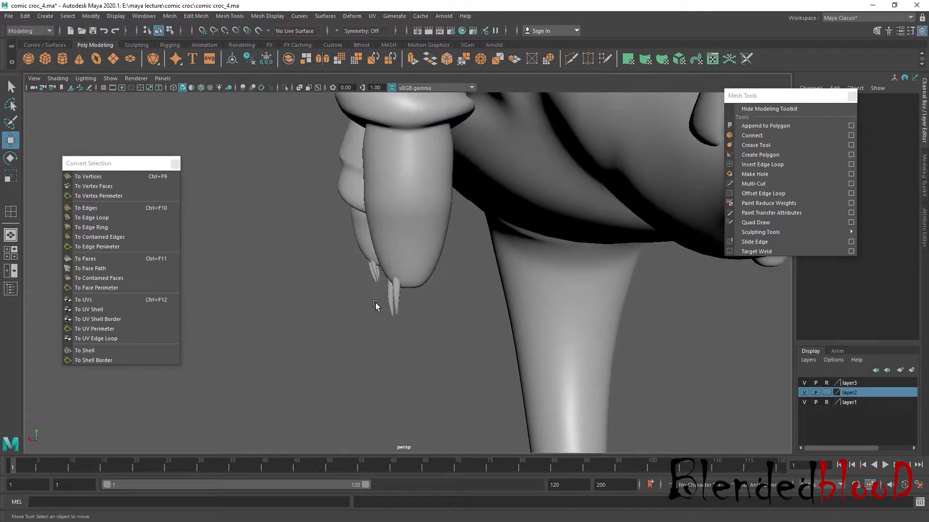
click(395, 303)
key(e)
drag(435, 283, 439, 290)
key(w)
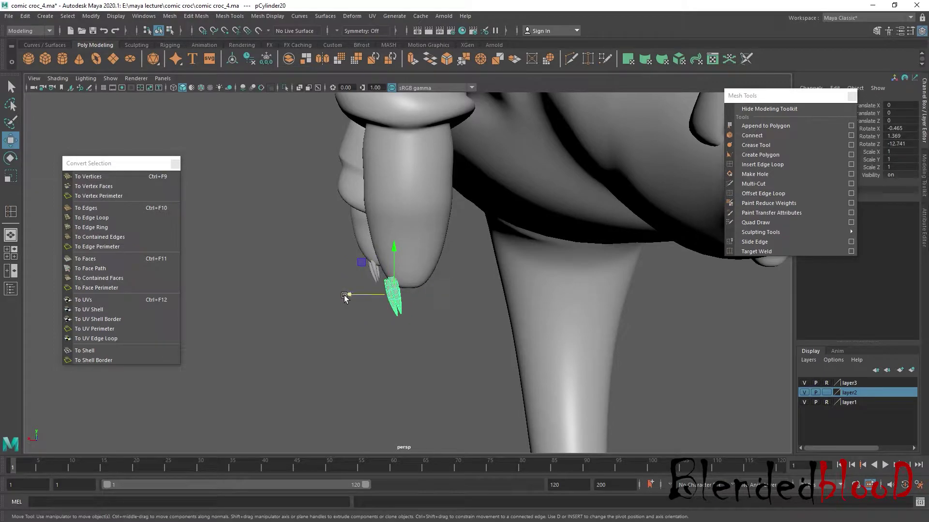
From a front angle, select the claw sets on both toes
click(352, 360)
mouse_move(352, 361)
alt+mouse_down()
mouse_move(553, 357)
mouse_move(364, 367)
mouse_move(477, 337)
alt+mouse_up()
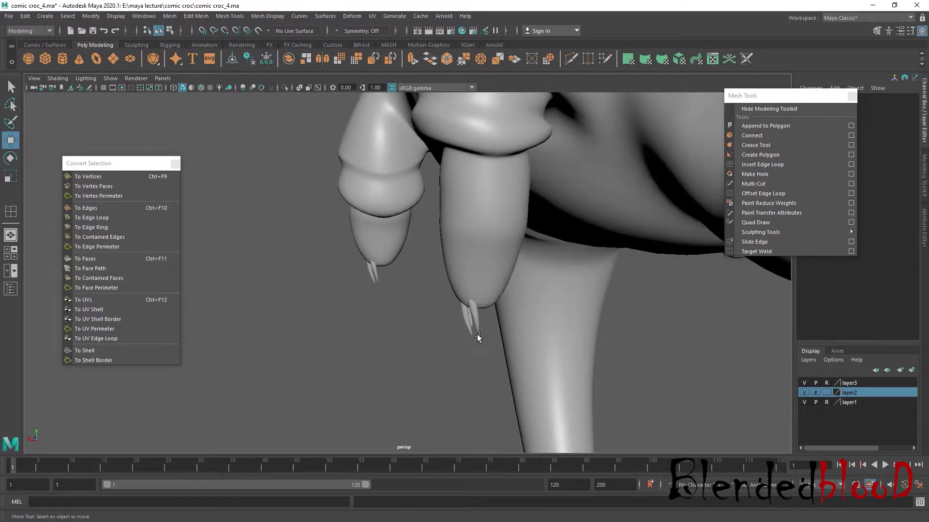
click(478, 337)
shift+click(374, 276)
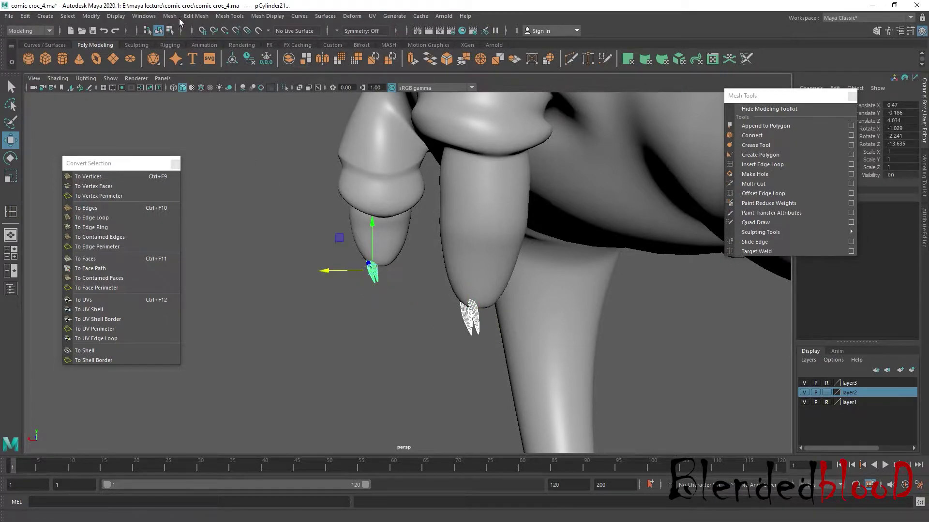
Combine both claw sets into one mesh and centre its pivot
click(174, 16)
click(198, 51)
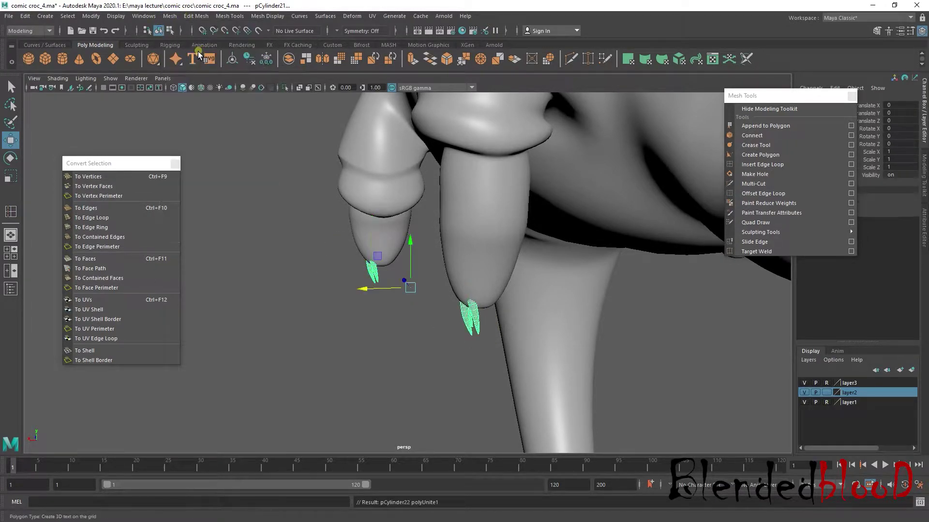
click(91, 16)
mouse_move(116, 73)
click(120, 89)
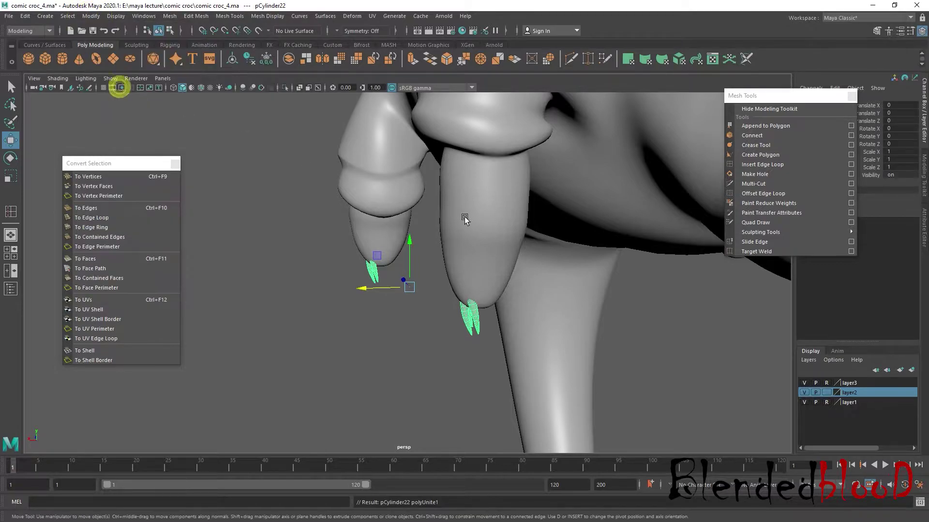
scroll(464, 219, down, 5)
mouse_move(510, 249)
alt+mouse_down()
mouse_move(472, 271)
mouse_move(478, 290)
alt+mouse_up()
Set the body layer to Reference and snap the claws' pivot to X=0 in front view
key(space)
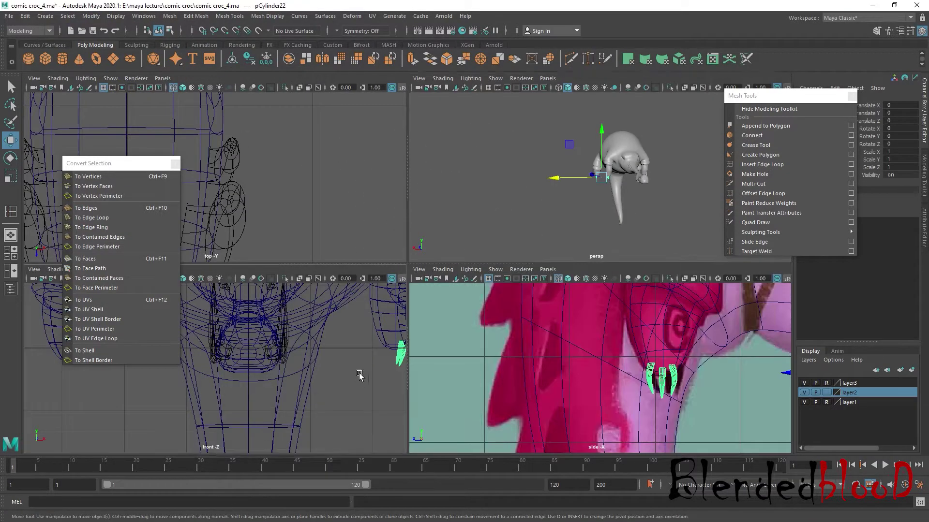
key(space)
scroll(551, 293, up, 3)
scroll(571, 367, up, 1)
scroll(609, 356, up, 1)
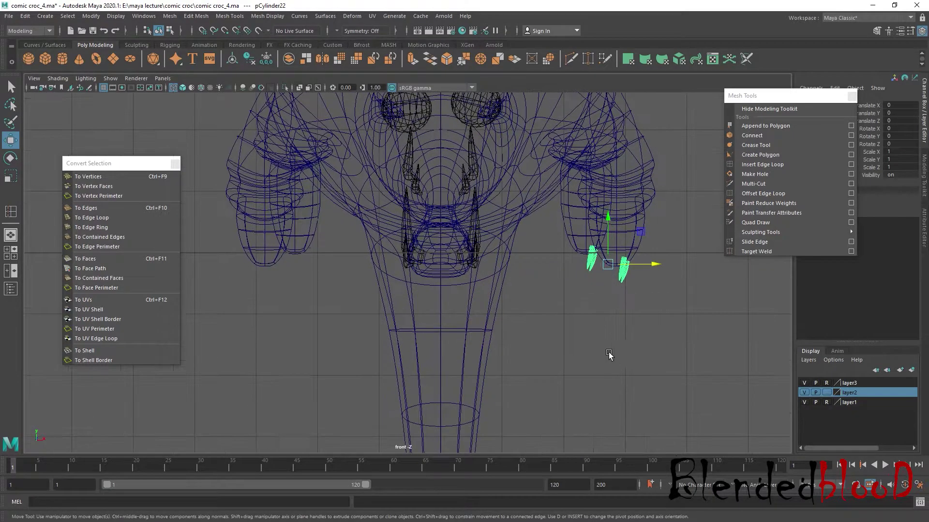
click(826, 393)
key(d)
drag(654, 272, 494, 277)
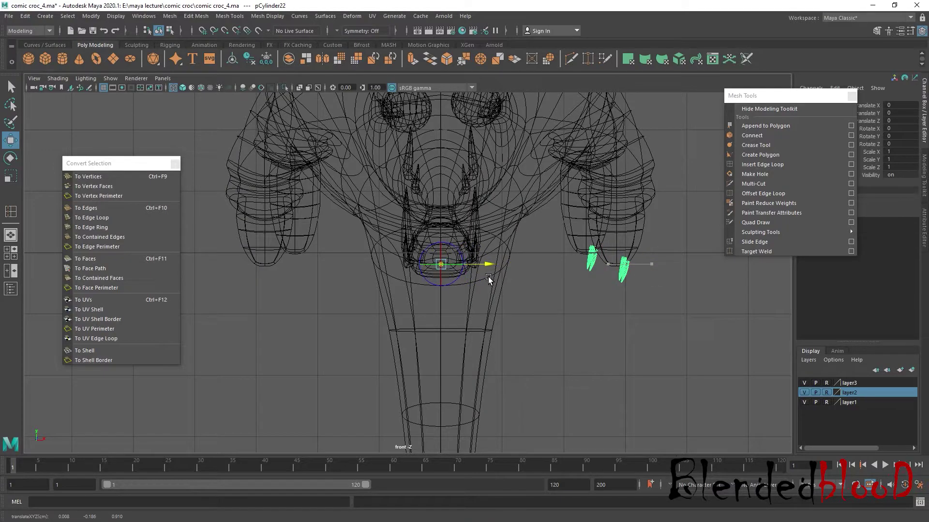
Create a mirrored instance of the claws (Scale X -1) and nudge it onto the other foot
key(d)
click(26, 16)
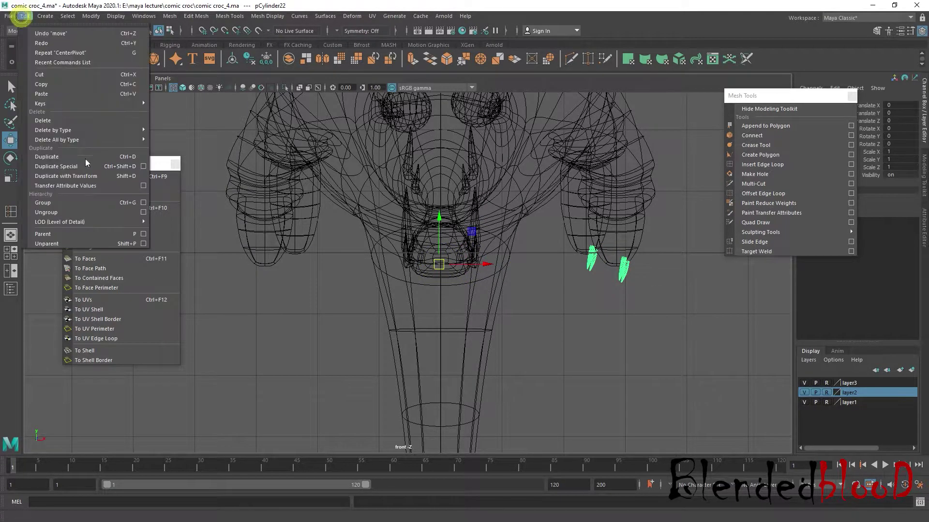
click(143, 165)
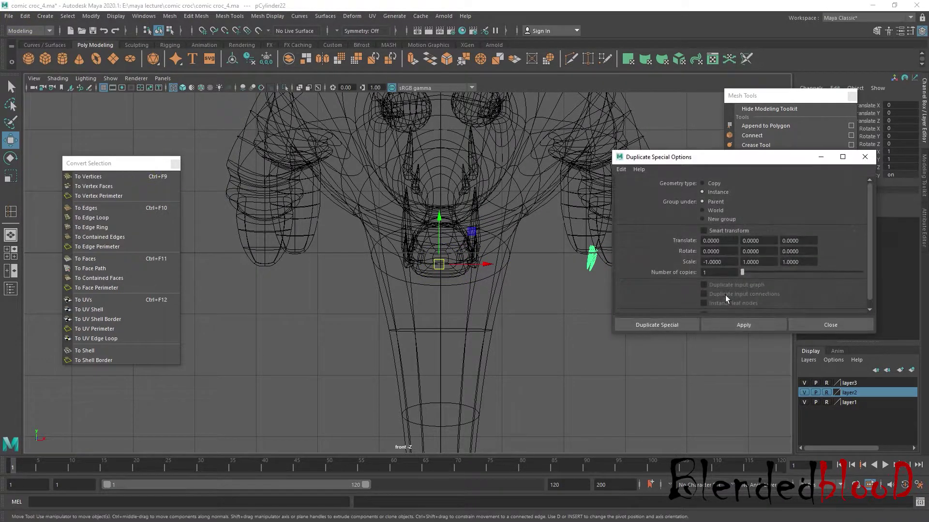
click(744, 325)
click(826, 325)
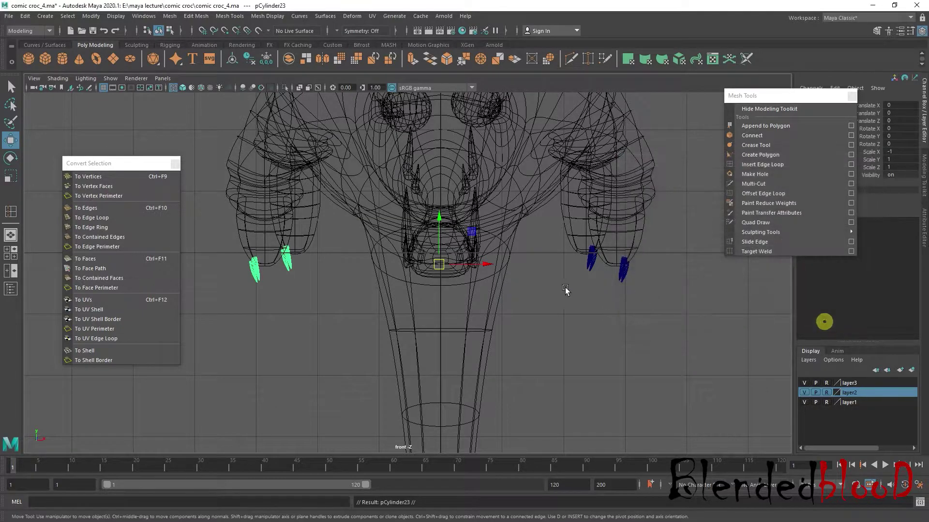
scroll(266, 276, up, 2)
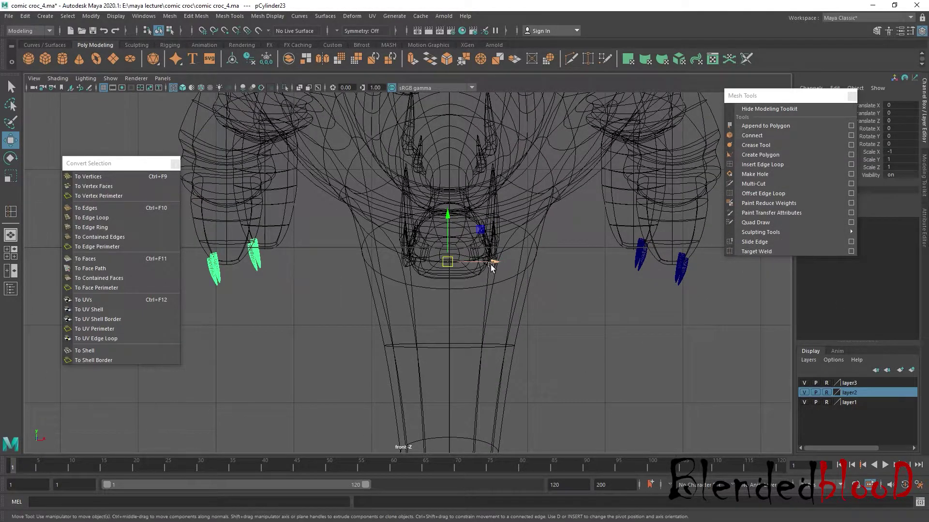
drag(490, 263, 498, 262)
key(space)
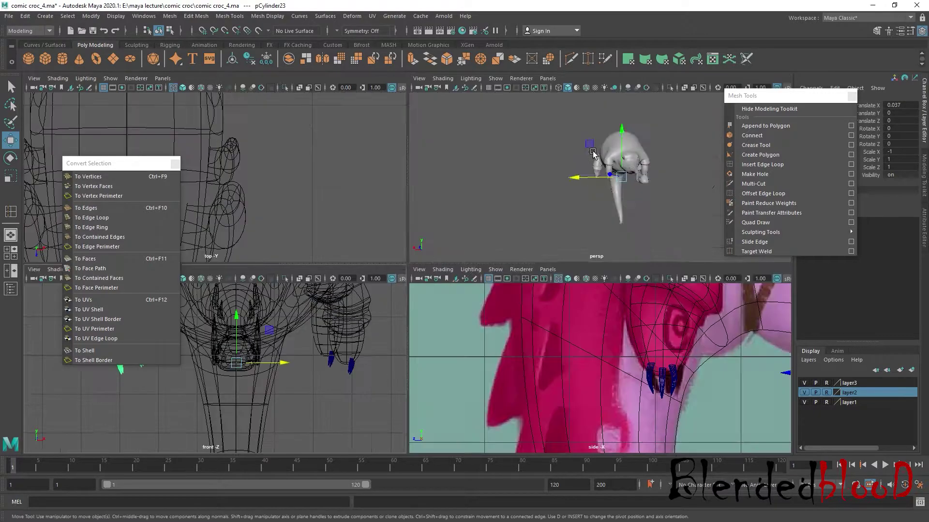
key(space)
Freeze the claws' transformations and inspect them up close with wireframe on shaded
click(91, 16)
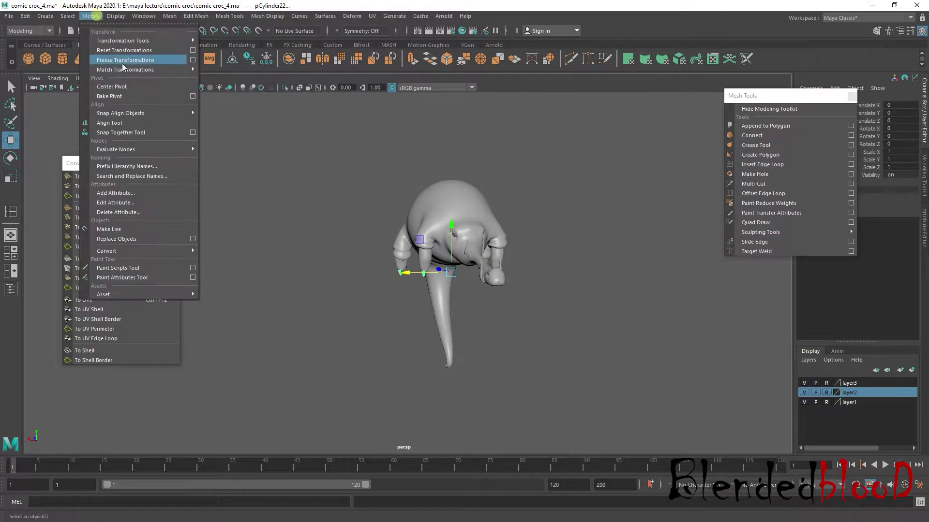
click(124, 87)
click(205, 163)
scroll(428, 296, up, 5)
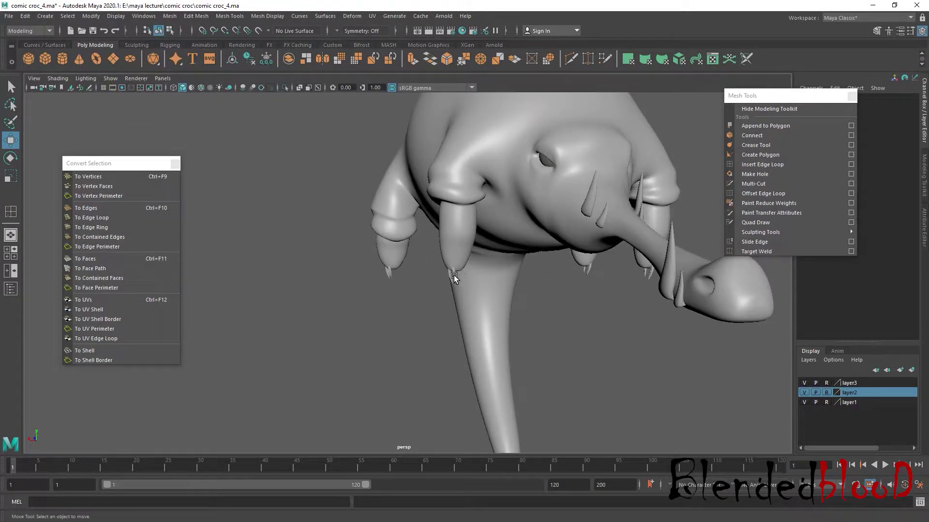
click(202, 92)
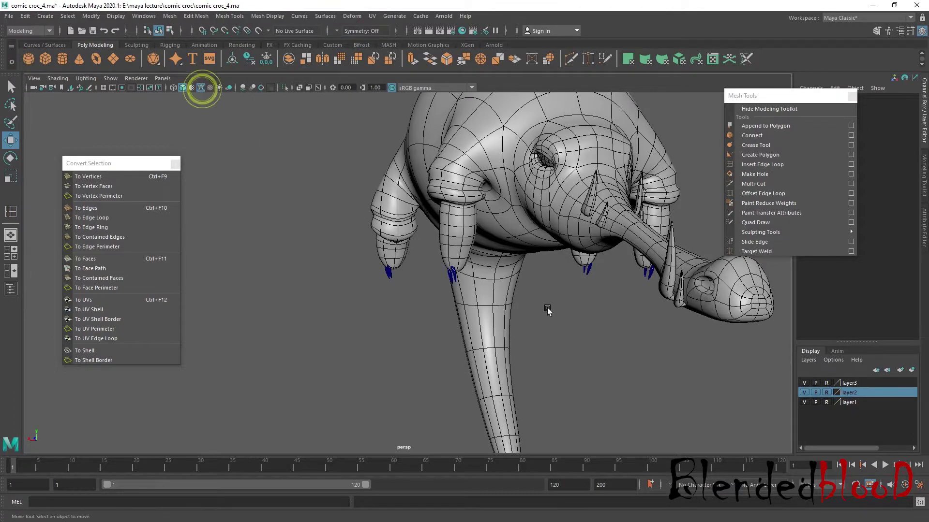
mouse_move(411, 310)
alt+mouse_down()
mouse_move(545, 311)
mouse_move(591, 265)
mouse_move(506, 309)
alt+mouse_up()
scroll(609, 251, up, 3)
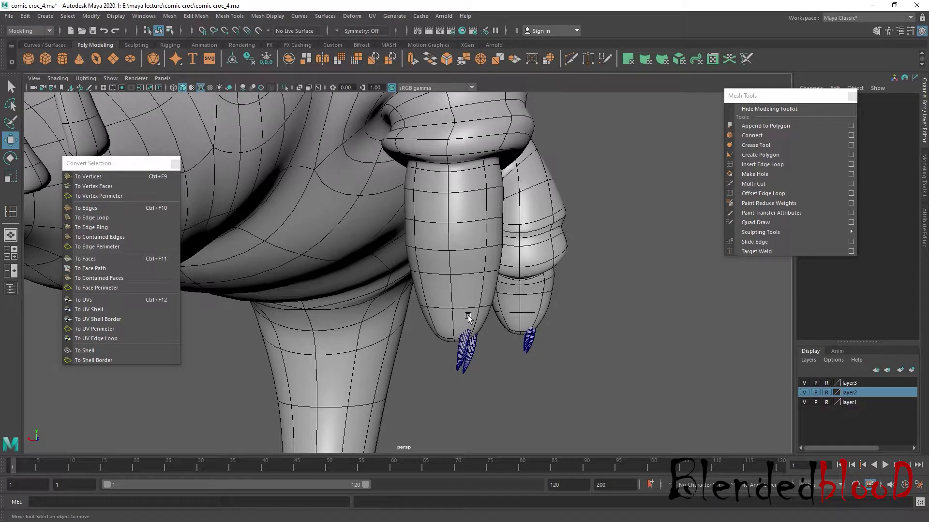
mouse_move(399, 340)
alt+mouse_down()
mouse_move(443, 315)
mouse_move(551, 321)
mouse_move(322, 341)
mouse_move(304, 357)
alt+mouse_up()
click(267, 370)
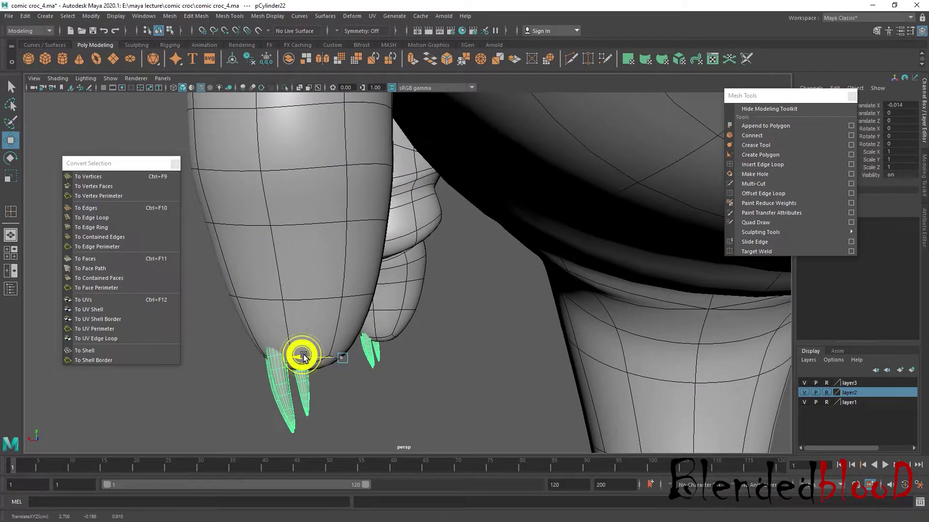
scroll(458, 379, down, 10)
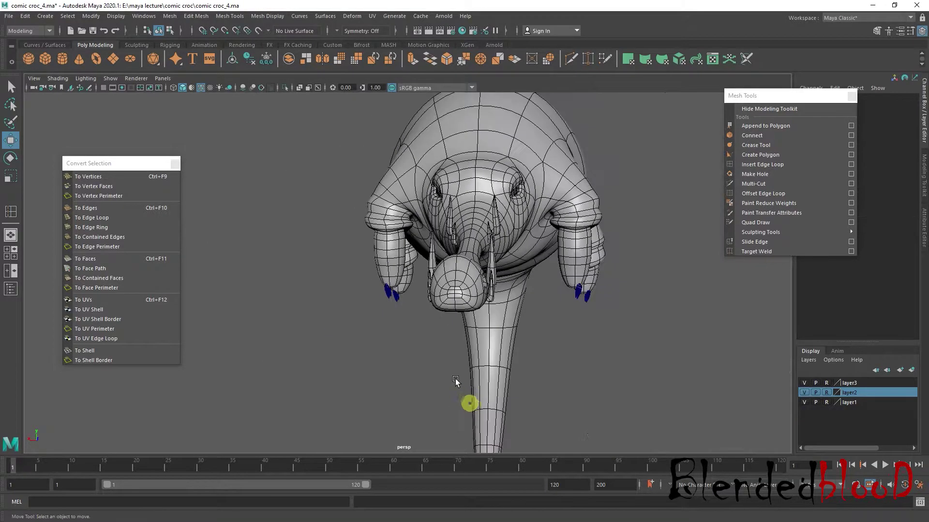
alt+drag(397, 374, 457, 377)
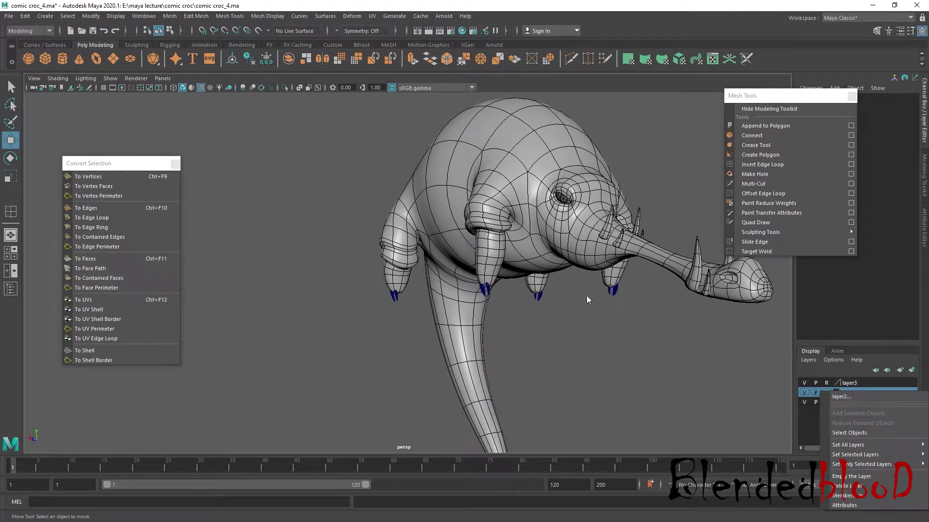
Add both claw meshes to layer2, then turn wireframe off and review the model
click(616, 293)
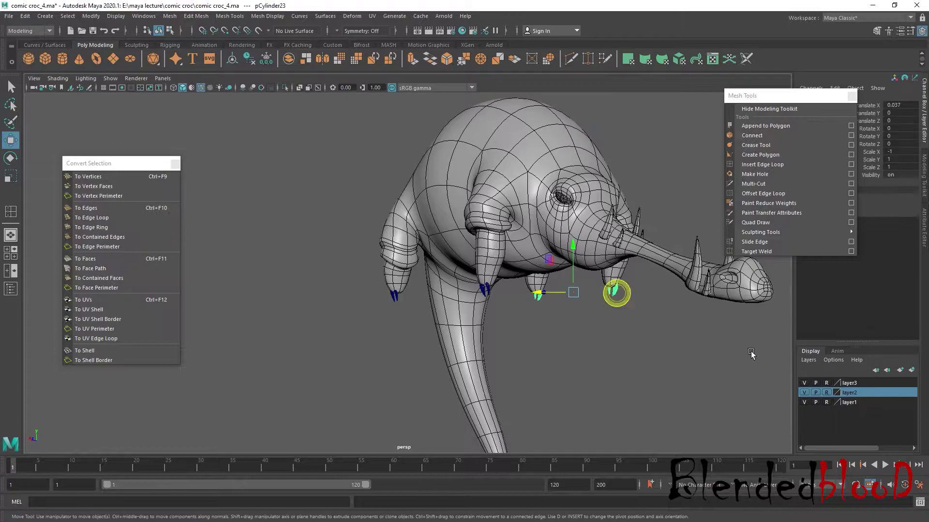
click(497, 287)
right_click(883, 408)
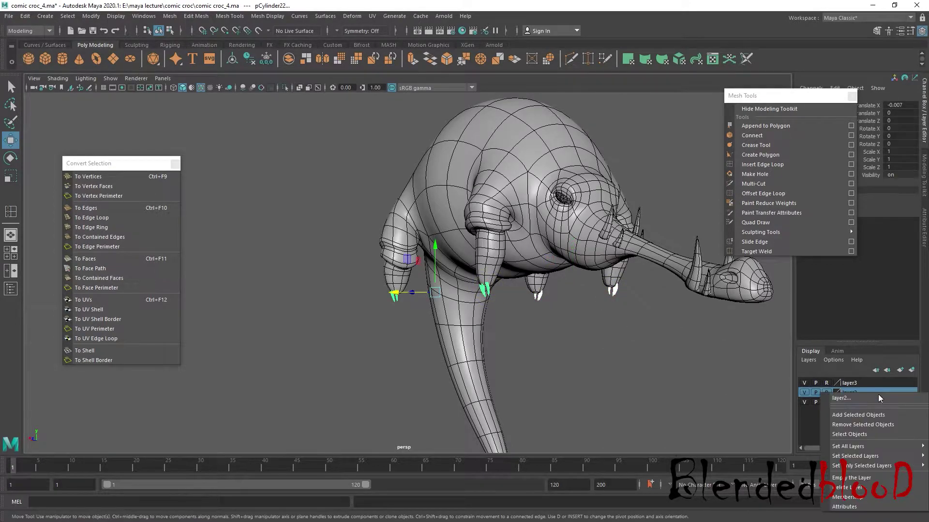
click(684, 390)
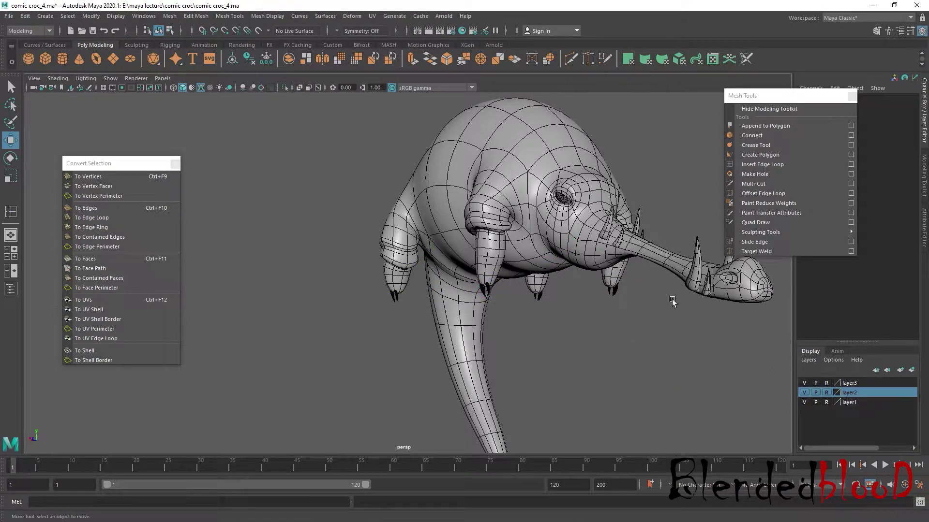
click(206, 90)
mouse_move(227, 144)
alt+mouse_down()
mouse_move(414, 270)
mouse_move(612, 342)
alt+mouse_up()
scroll(620, 338, down, 5)
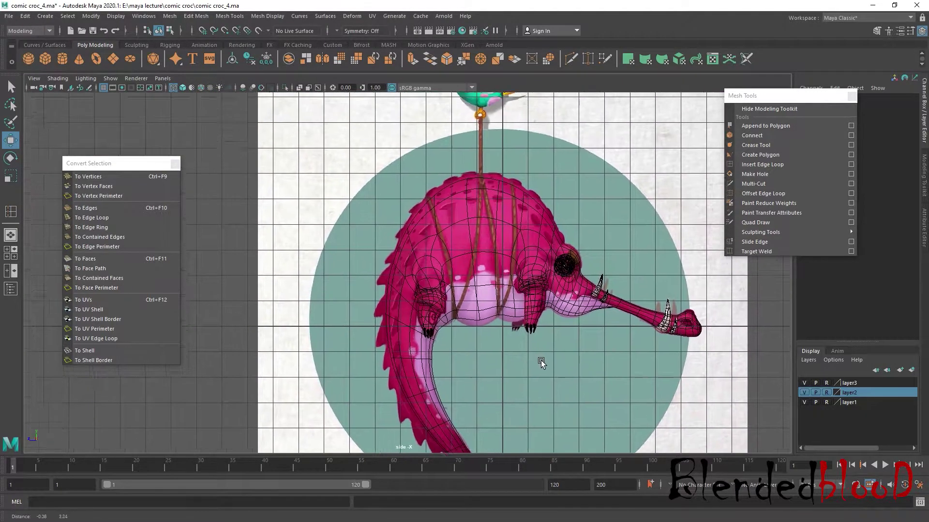
scroll(543, 363, up, 1)
scroll(495, 259, up, 1)
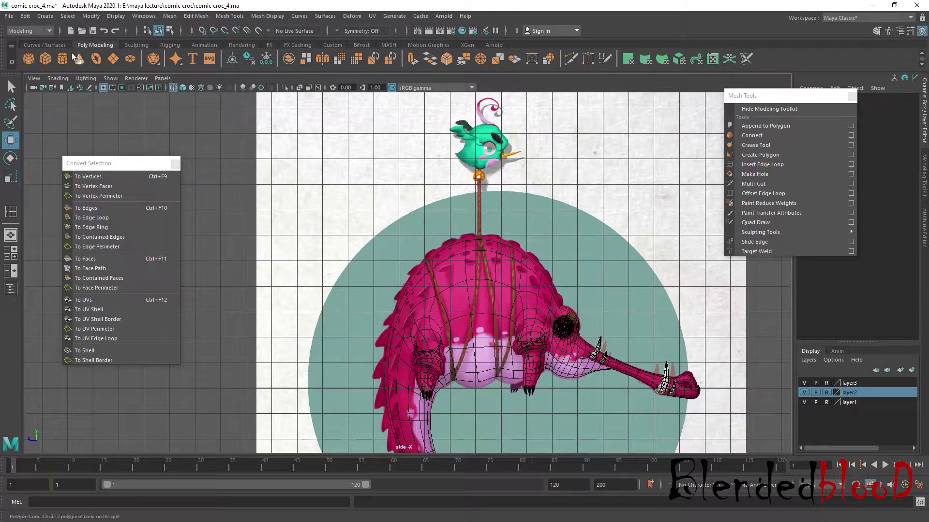
Move the torus from between the croc's legs up and to the right
click(493, 390)
scroll(422, 293, down, 2)
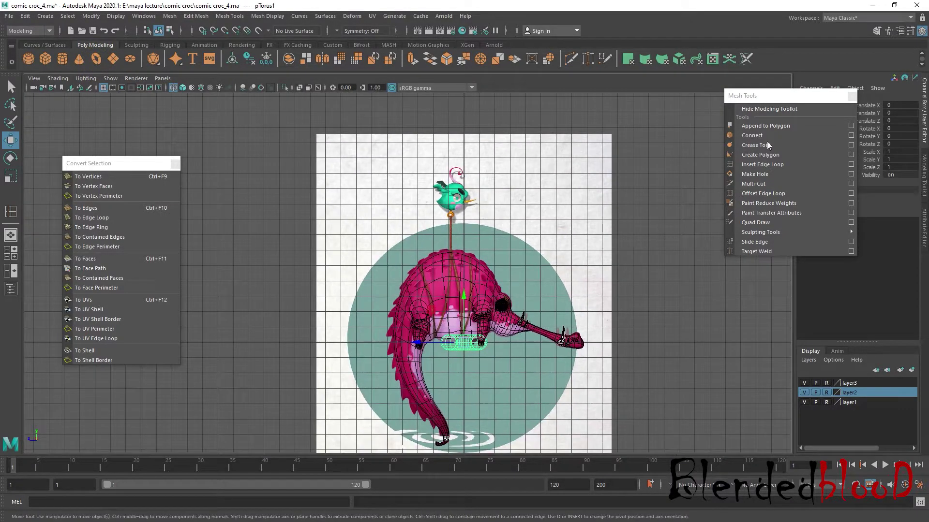
mouse_move(766, 96)
mouse_down()
mouse_move(767, 202)
mouse_move(740, 347)
mouse_up()
mouse_move(462, 343)
mouse_down()
mouse_move(623, 294)
mouse_move(925, 170)
mouse_up()
Set the torus rotation to X 0, Y 0, Z 90 in the Channel Box
key(e)
click(905, 137)
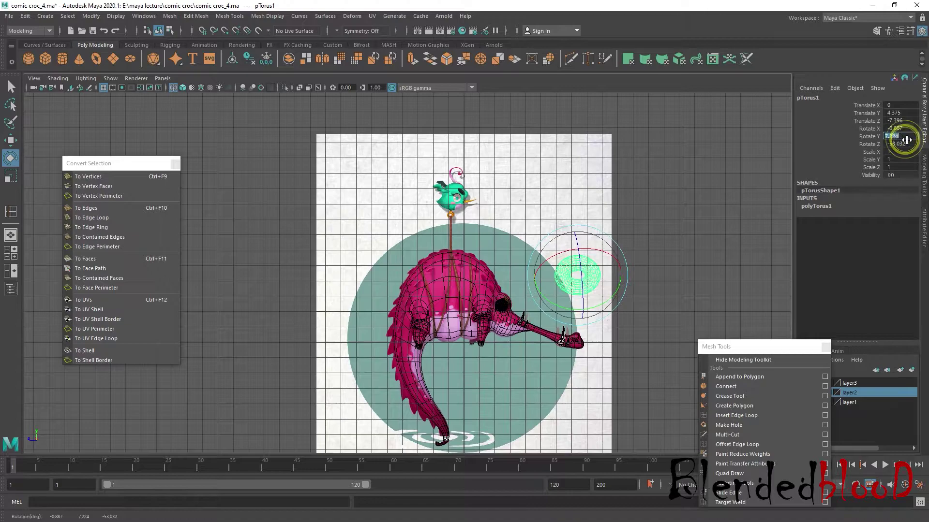
key(Return)
click(899, 128)
text(0)
key(Return)
click(901, 144)
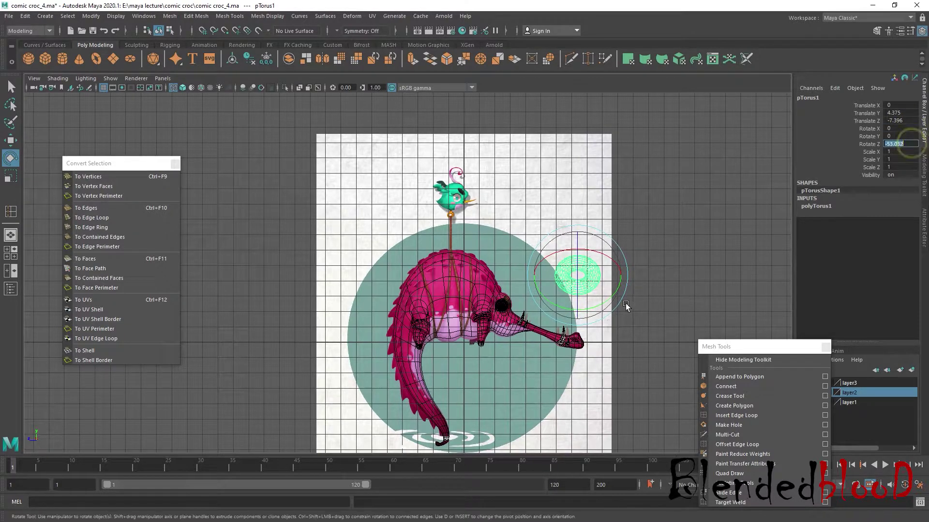
text(90)
key(Return)
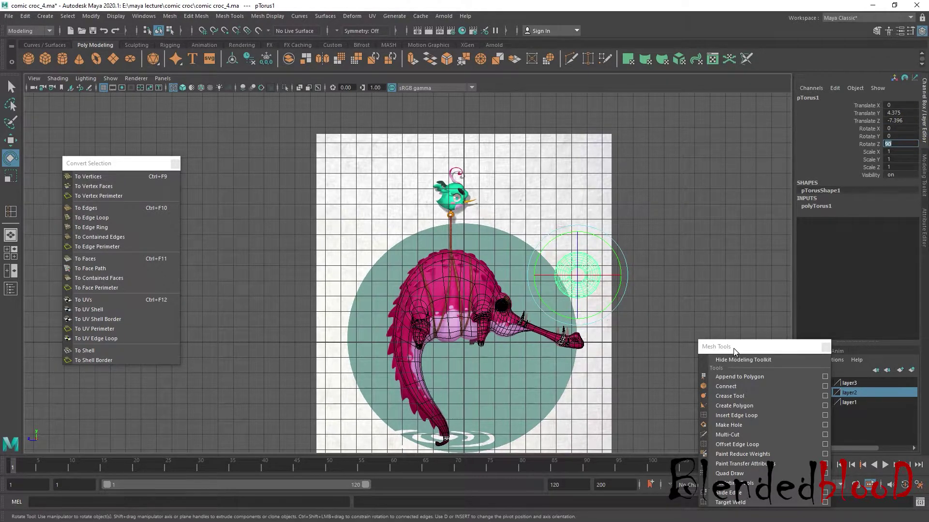
drag(734, 347, 704, 492)
scroll(635, 404, up, 2)
Scale the torus up to about 3.13 and place it right of the head in front view
key(w)
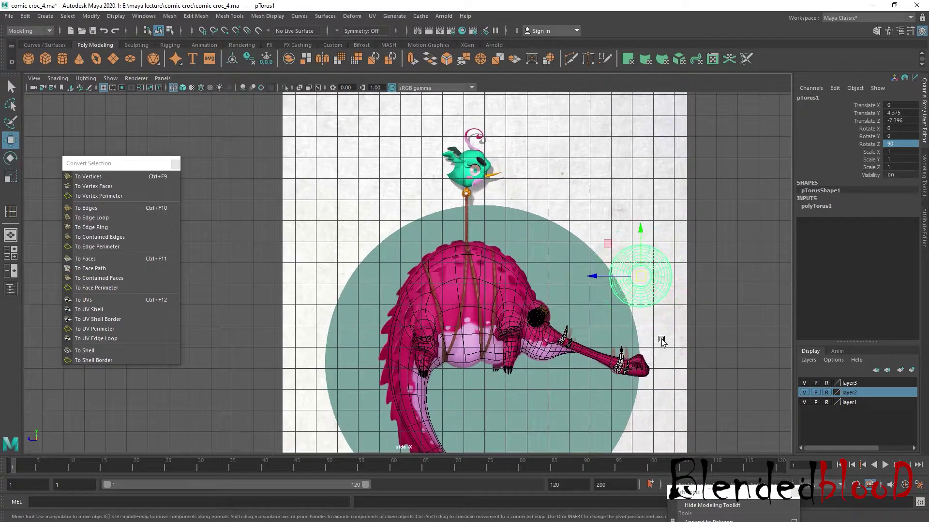
key(r)
drag(640, 276, 740, 442)
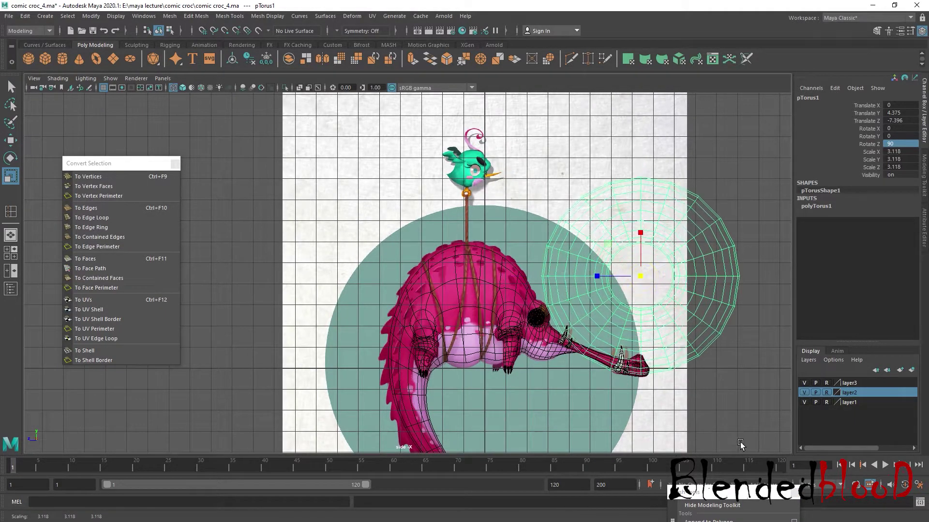
key(w)
key(space)
drag(540, 400, 364, 389)
scroll(511, 317, down, 5)
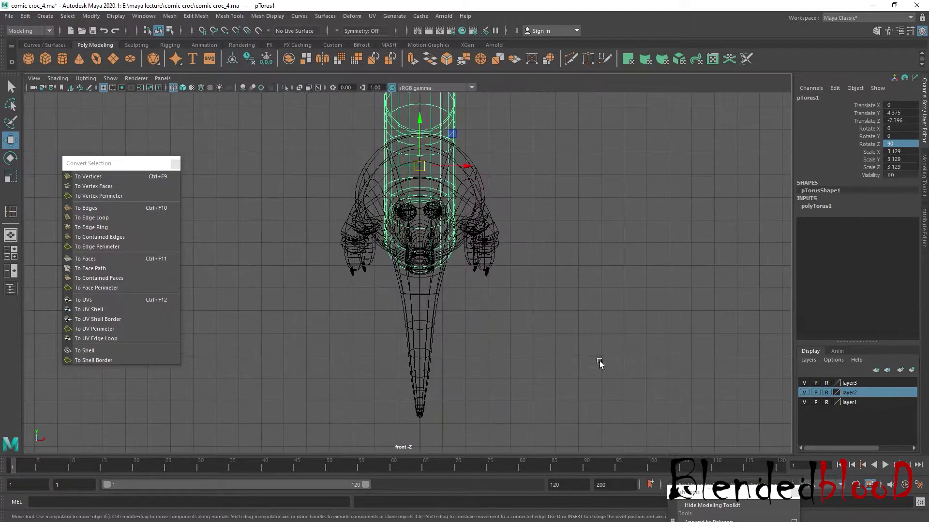
scroll(599, 363, down, 2)
drag(463, 208, 561, 214)
Set the torus Rotate X to 90 so the ring faces front
key(e)
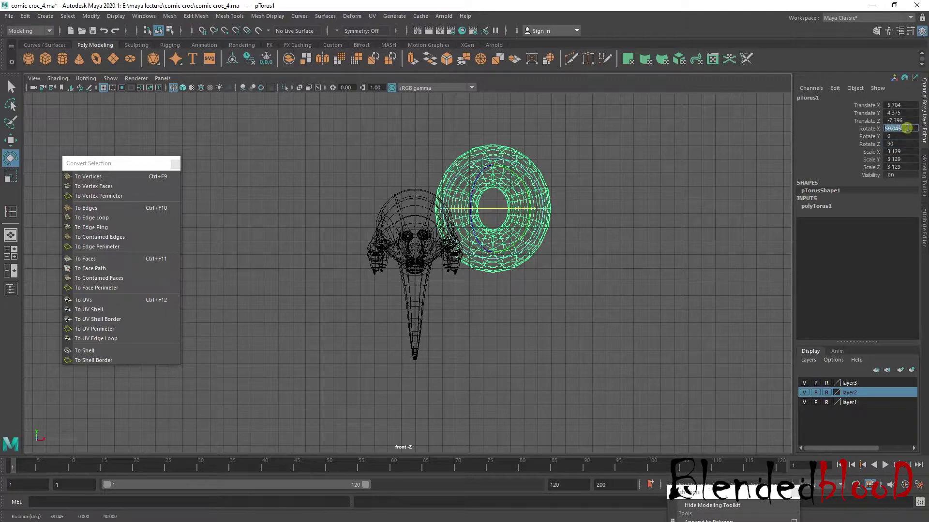
text(90)
key(Return)
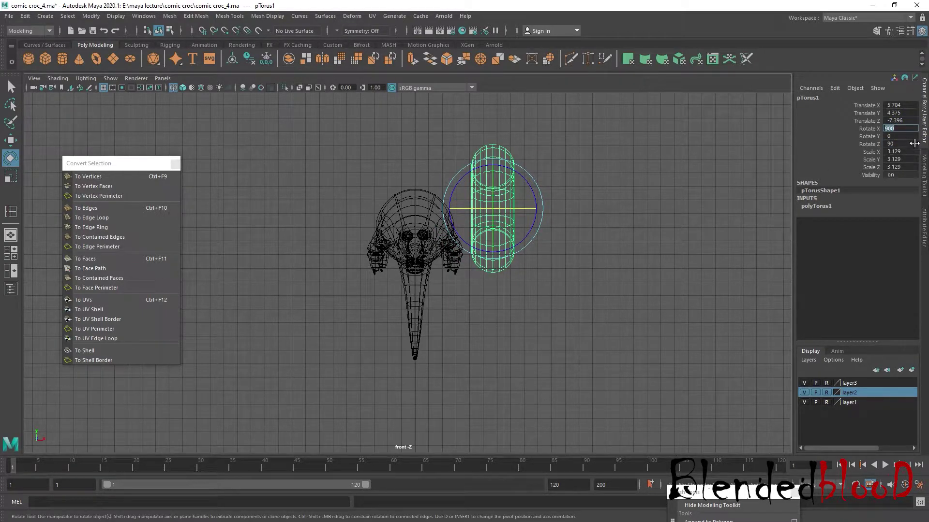
key(Return)
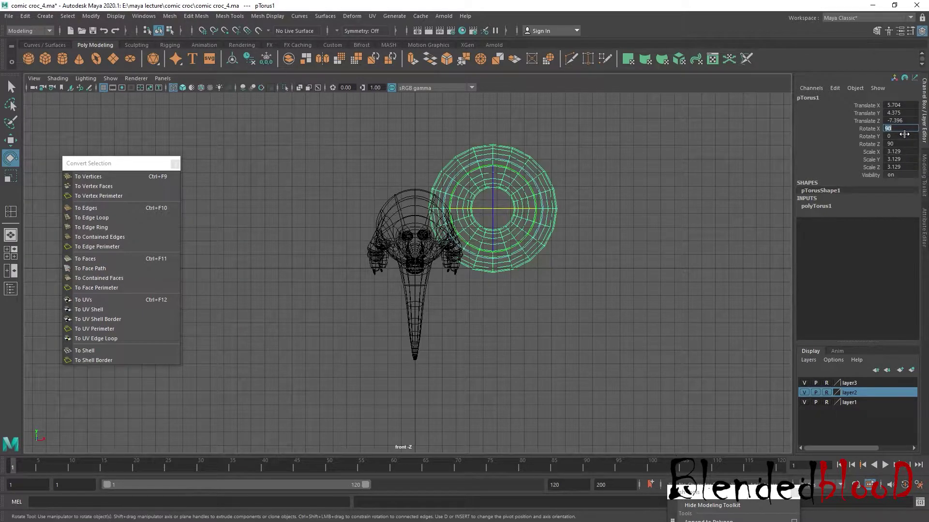
scroll(596, 261, up, 2)
Thin the torus tube via its Section Radius and move it over the crocodile's head
alt+middle_drag(582, 251, 579, 300)
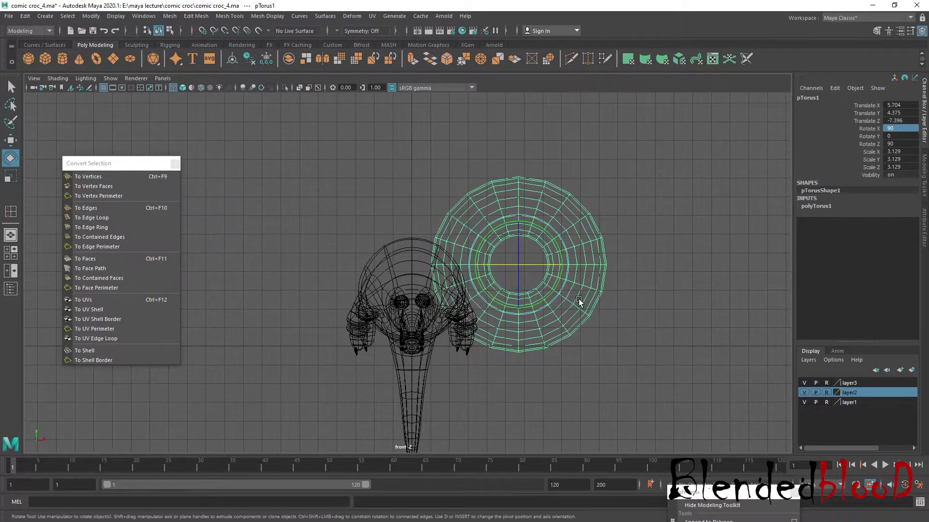
key(r)
click(816, 206)
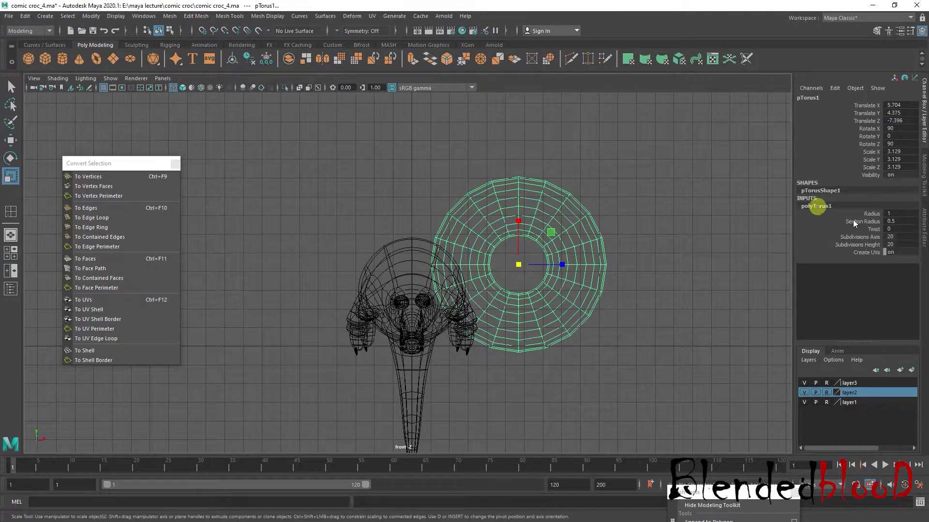
click(862, 221)
middle_drag(624, 309, 627, 309)
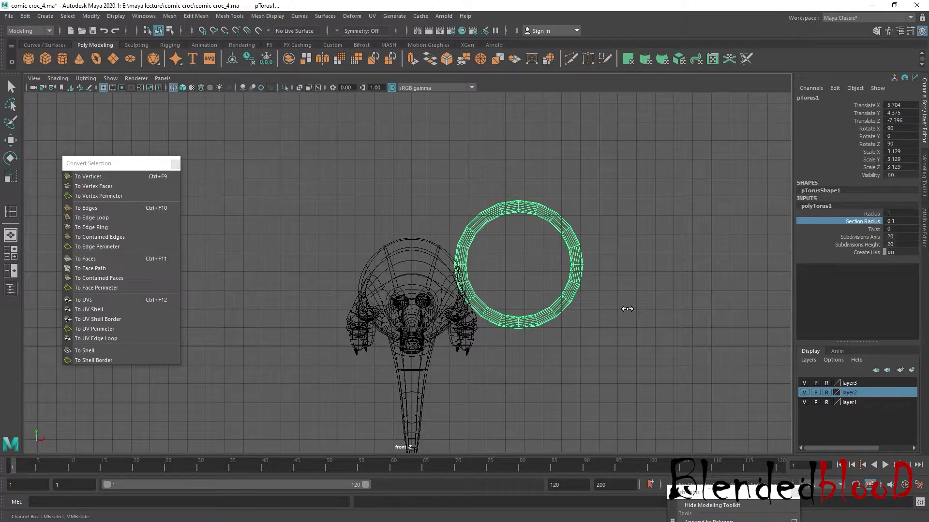
scroll(619, 308, up, 1)
key(w)
drag(534, 265, 408, 295)
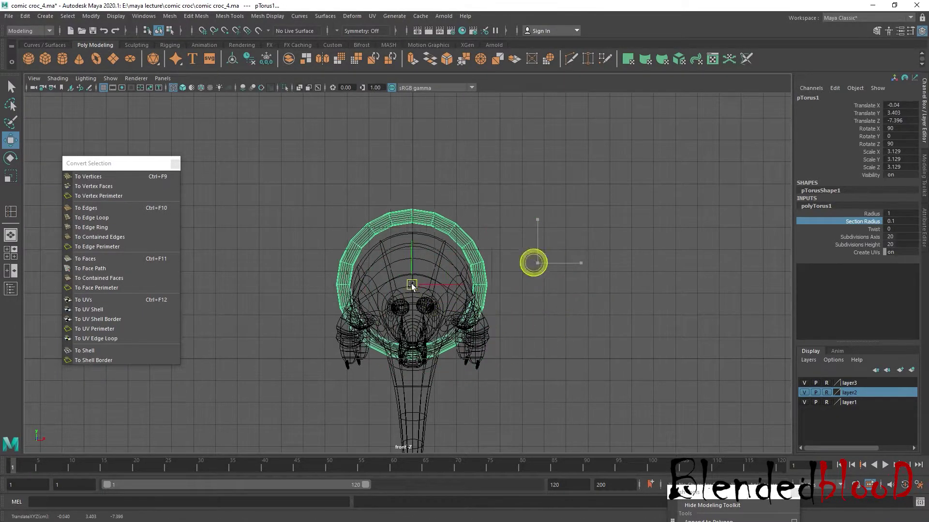
Set the torus Section Radius to exactly 0.05
alt+right_drag(568, 286, 546, 300)
scroll(545, 300, up, 2)
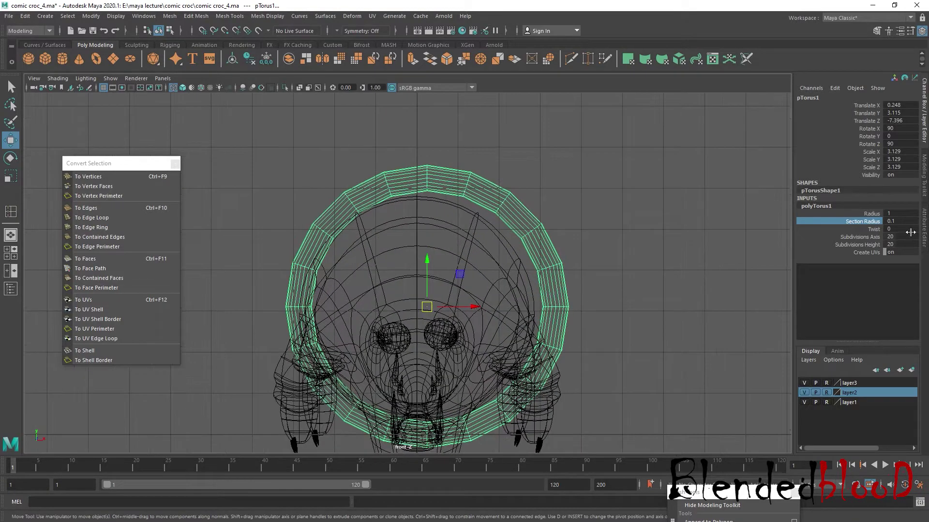
scroll(655, 278, up, 2)
middle_drag(694, 269, 700, 270)
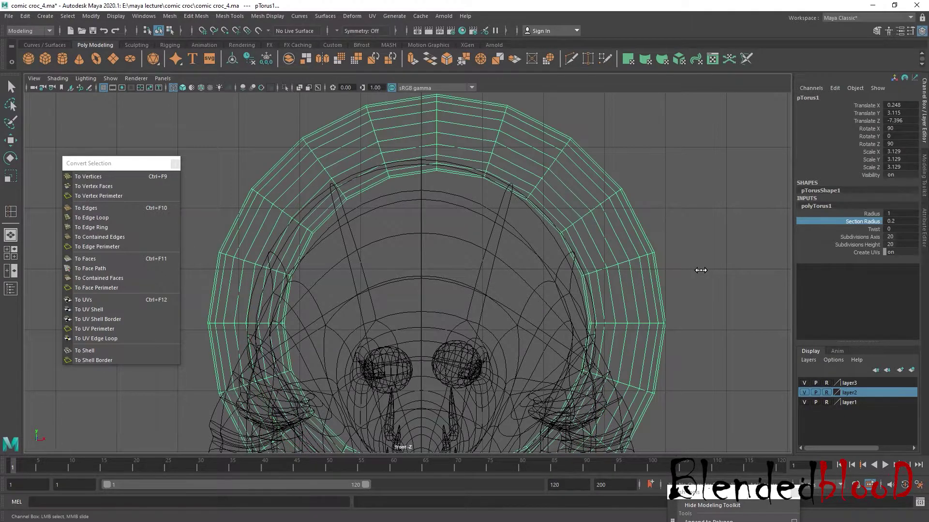
double_click(903, 222)
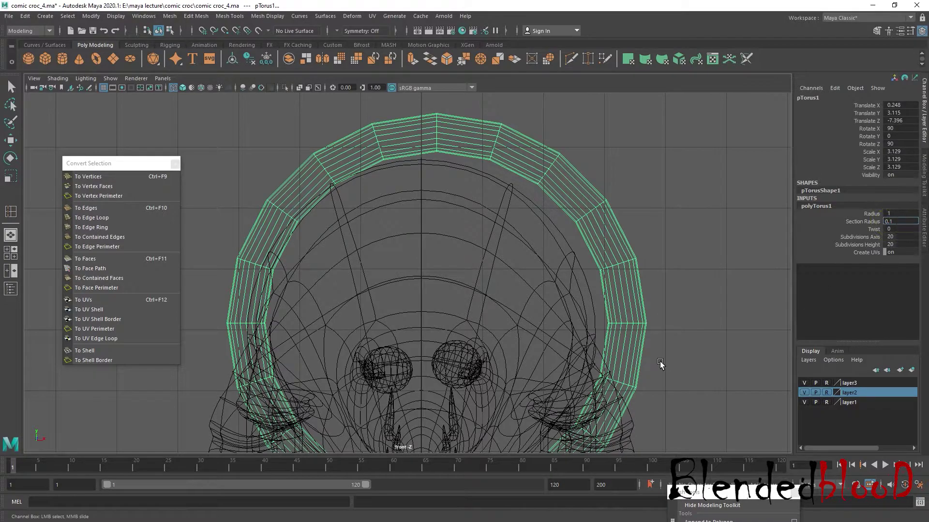
text(0.01)
key(Return)
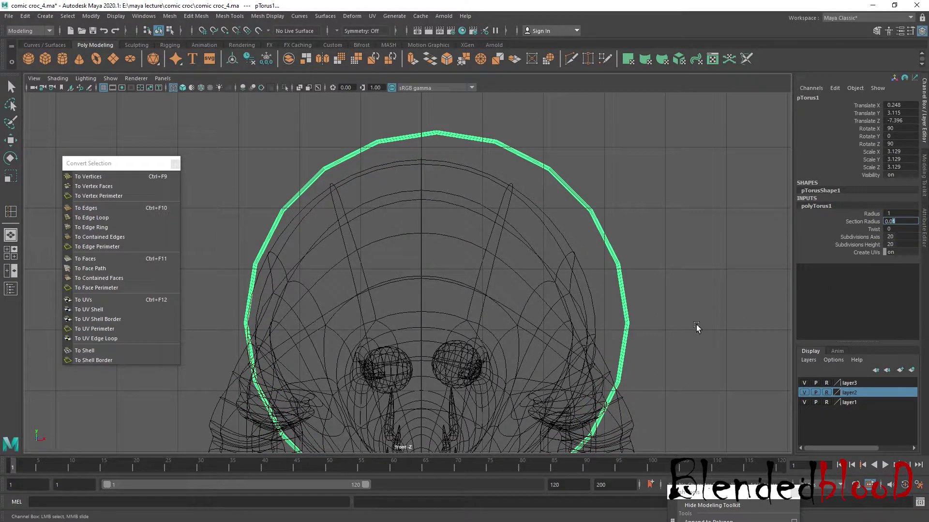
text(5)
key(Return)
Centre the ring around the head and body at Translate X -0.019, Y 2.915
scroll(685, 345, down, 3)
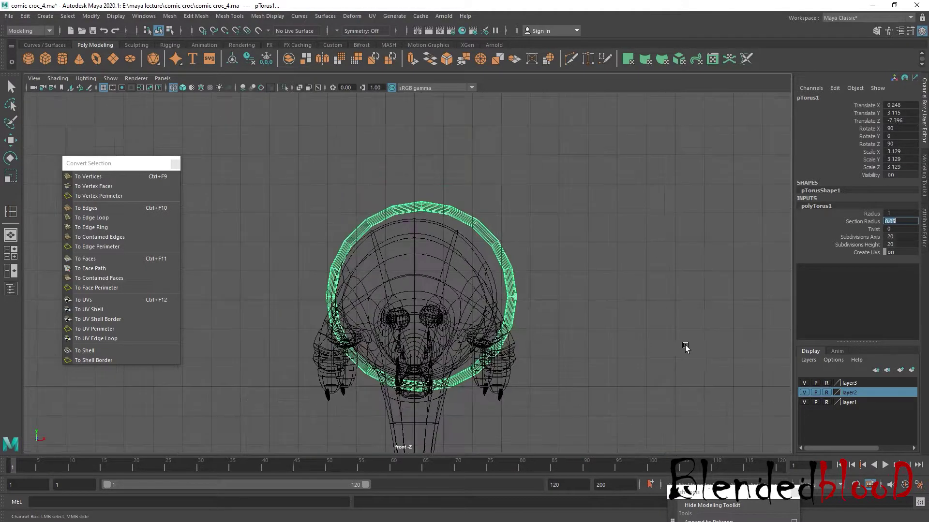
key(w)
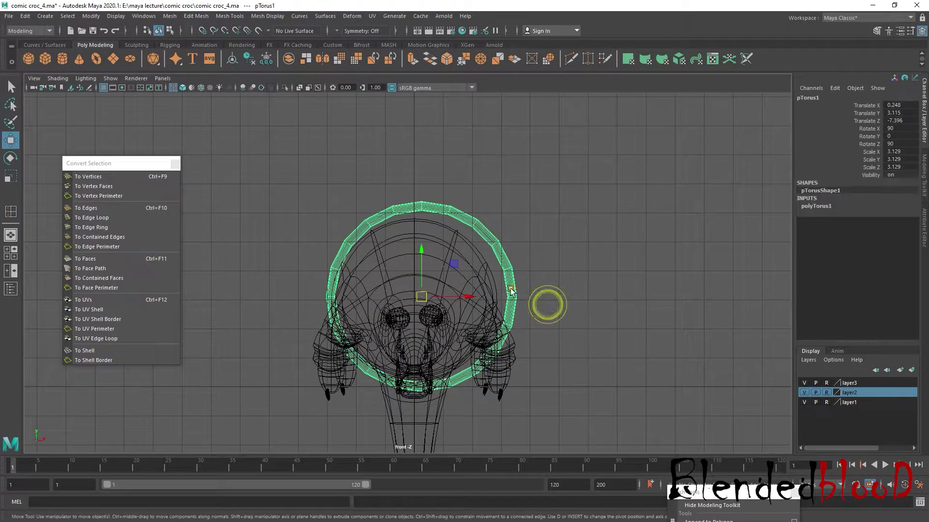
drag(463, 296, 455, 299)
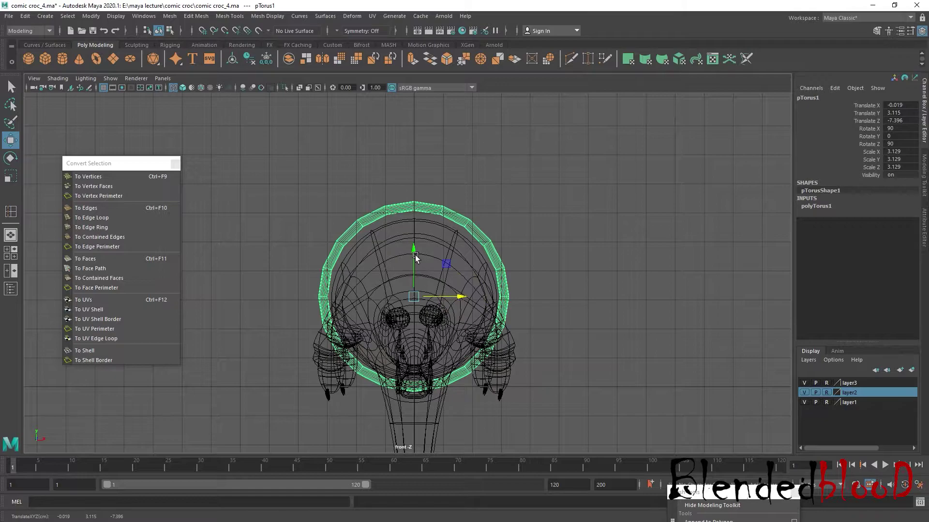
drag(411, 250, 411, 264)
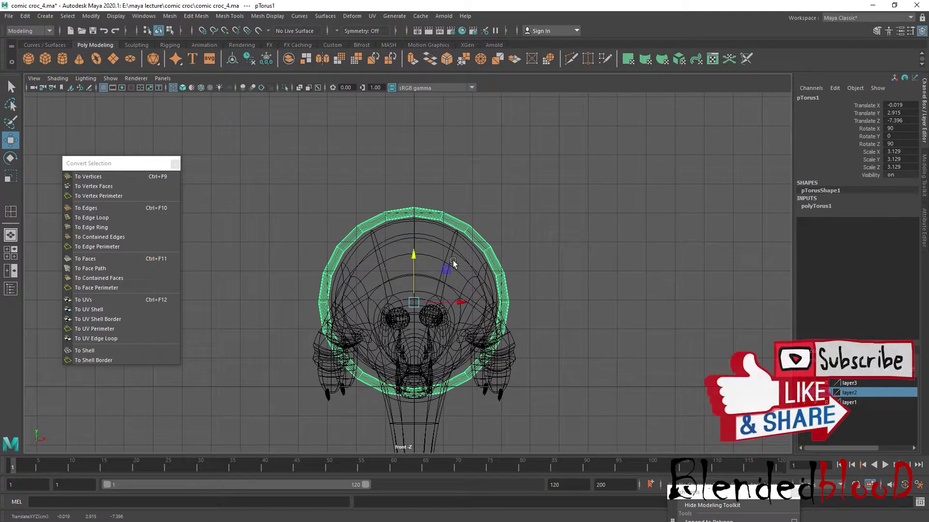
key(space)
key(space)
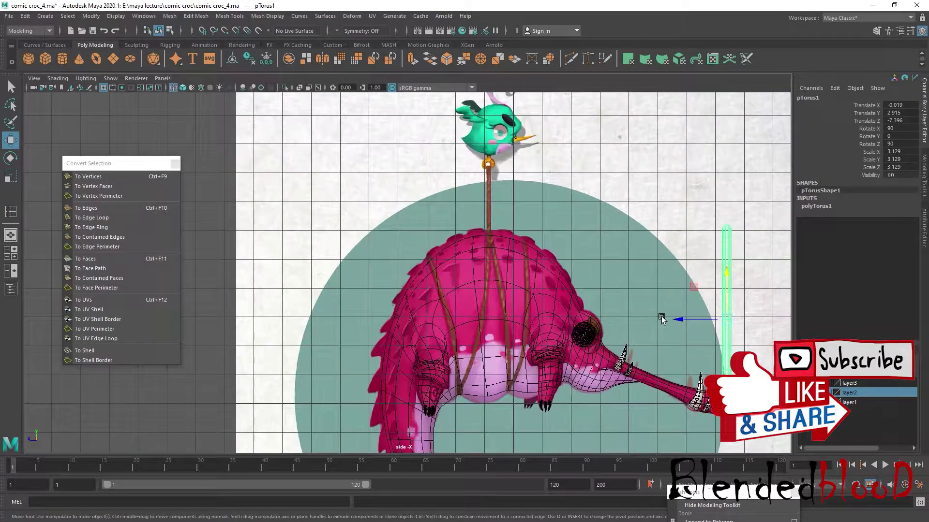
Slide the torus onto the croc's body and thin it to a Section Radius of 0.03
drag(662, 319, 460, 326)
key(space)
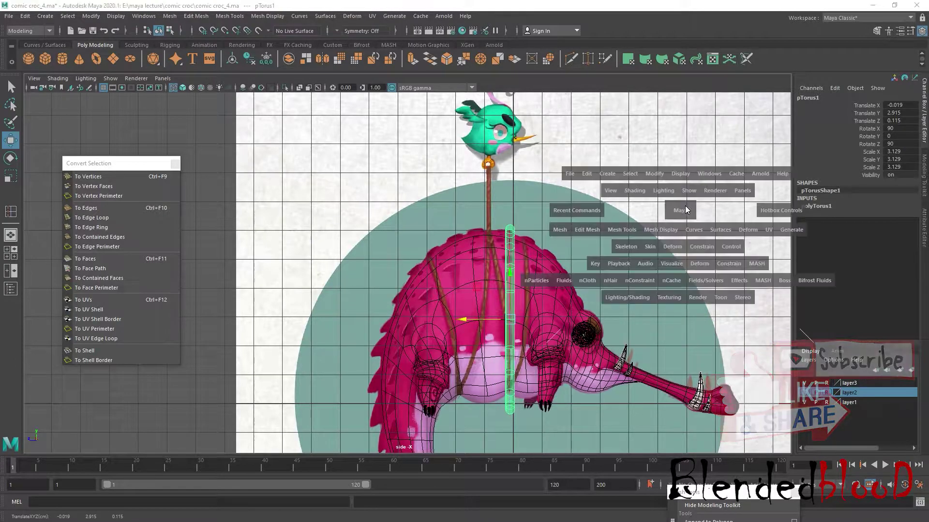
drag(688, 210, 687, 193)
alt+drag(628, 234, 581, 251)
scroll(558, 317, up, 5)
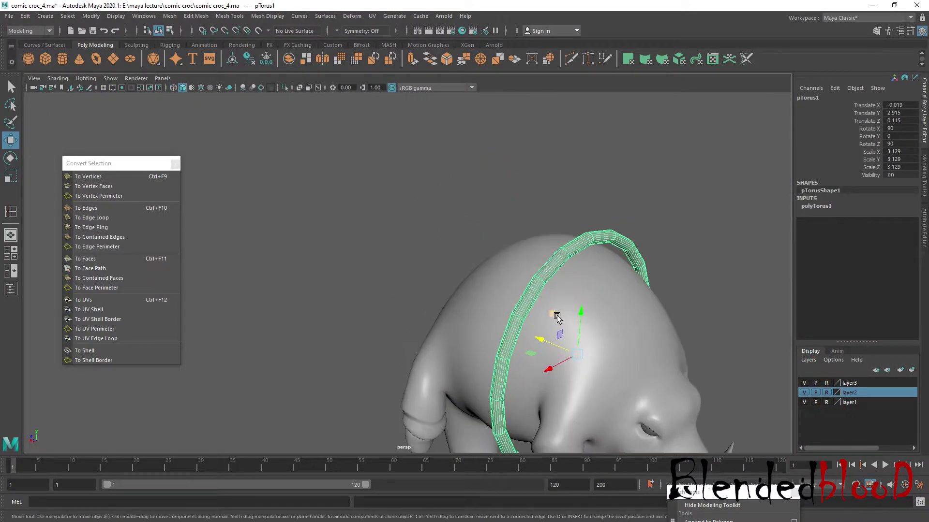
click(815, 206)
click(902, 221)
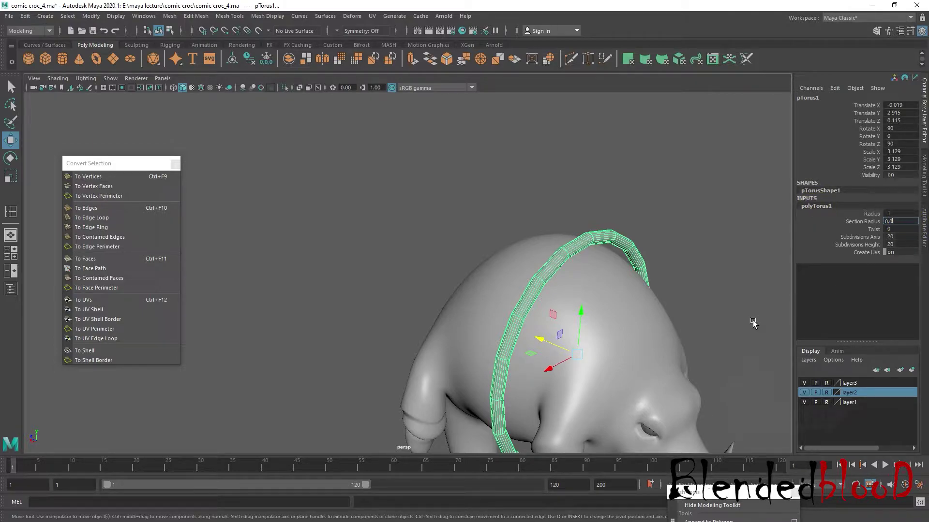
text(3)
key(Return)
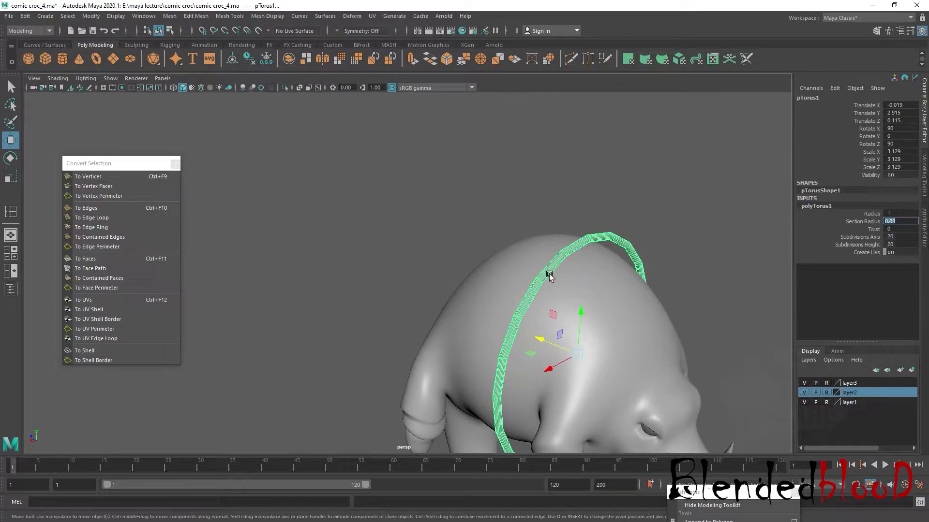
Check the ring from the side and reduce its Section Radius further
alt+drag(651, 305, 619, 305)
key(space)
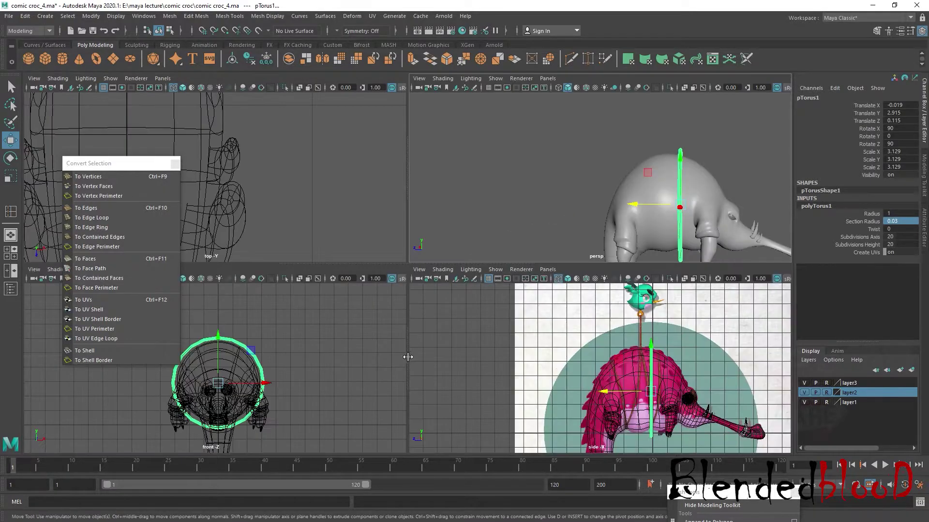
key(space)
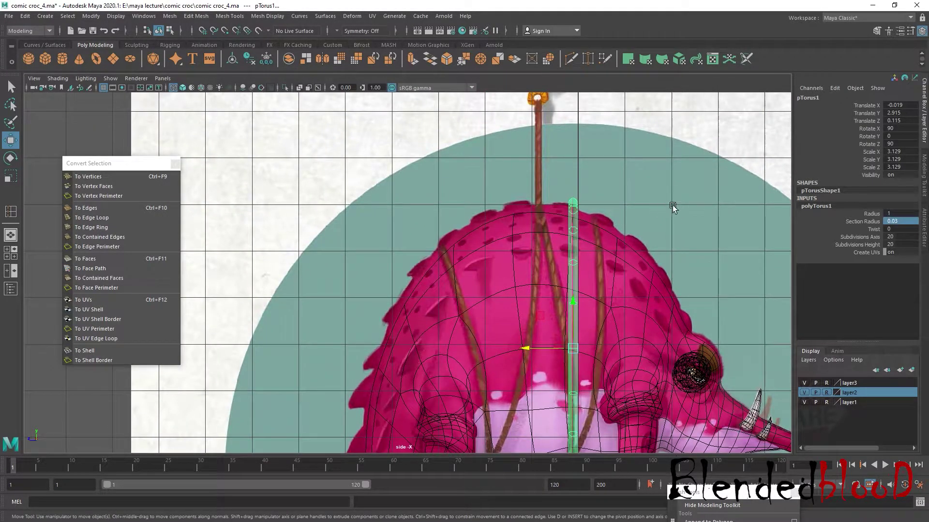
key(space)
key(space)
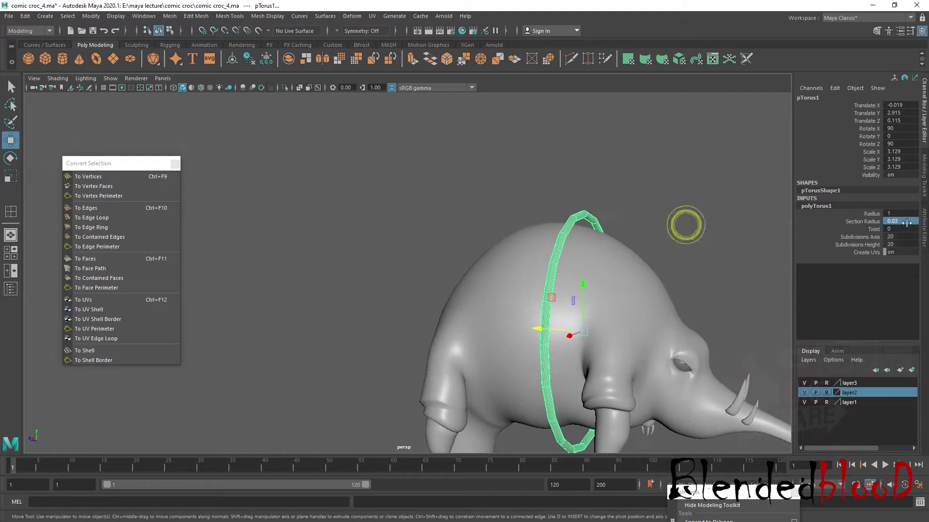
click(911, 222)
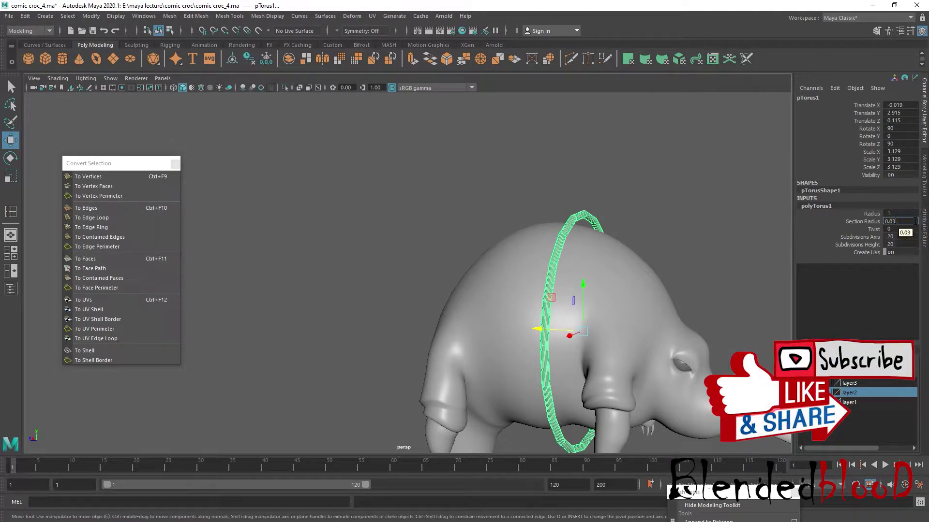
text(1)
key(Return)
click(707, 245)
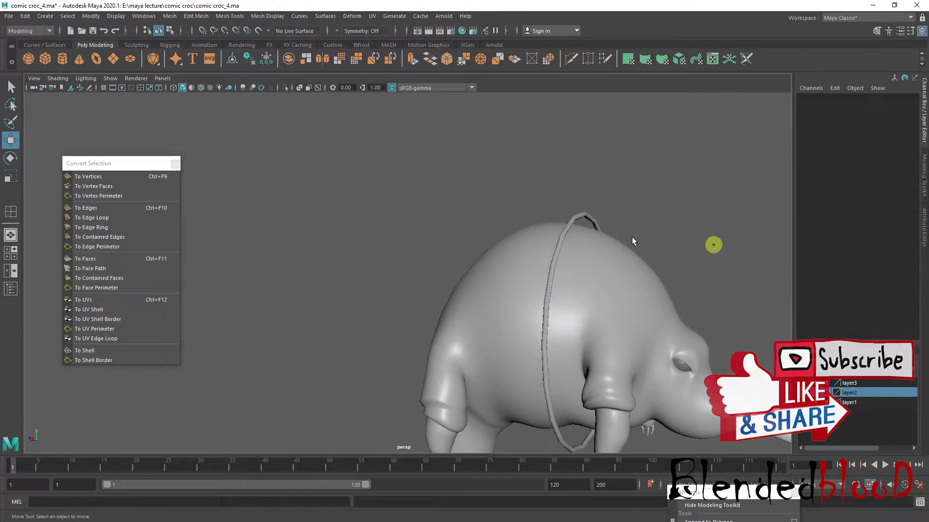
Inspect the ring from above and front, then raise it slightly in side view
click(572, 219)
alt+drag(571, 215, 684, 239)
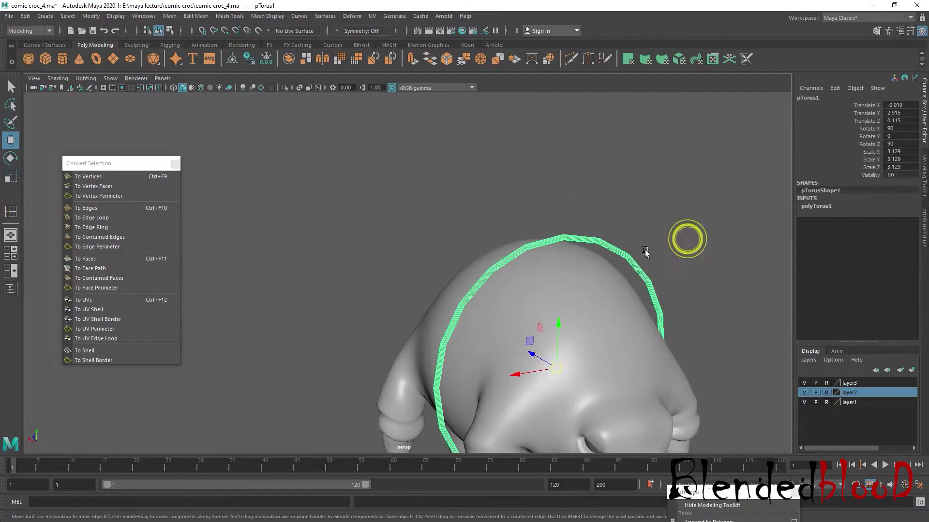
click(689, 260)
alt+drag(531, 309, 507, 252)
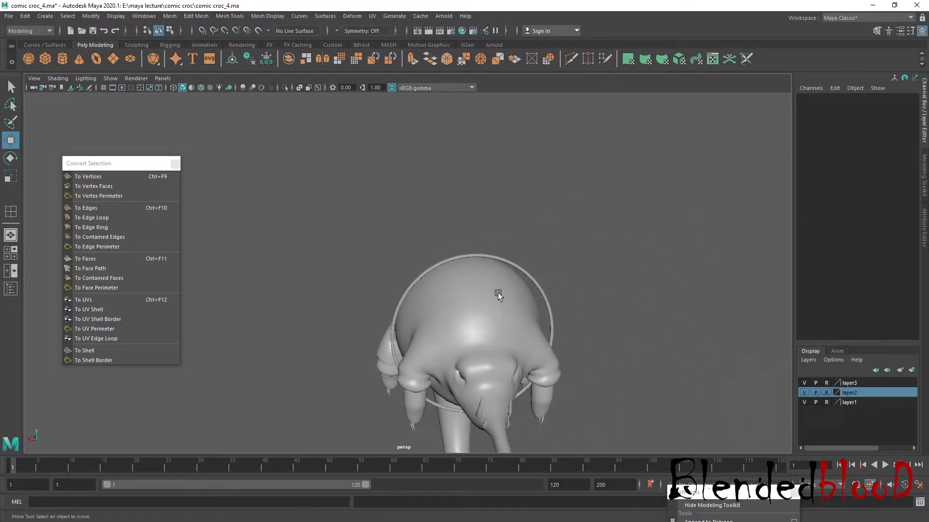
click(507, 251)
key(space)
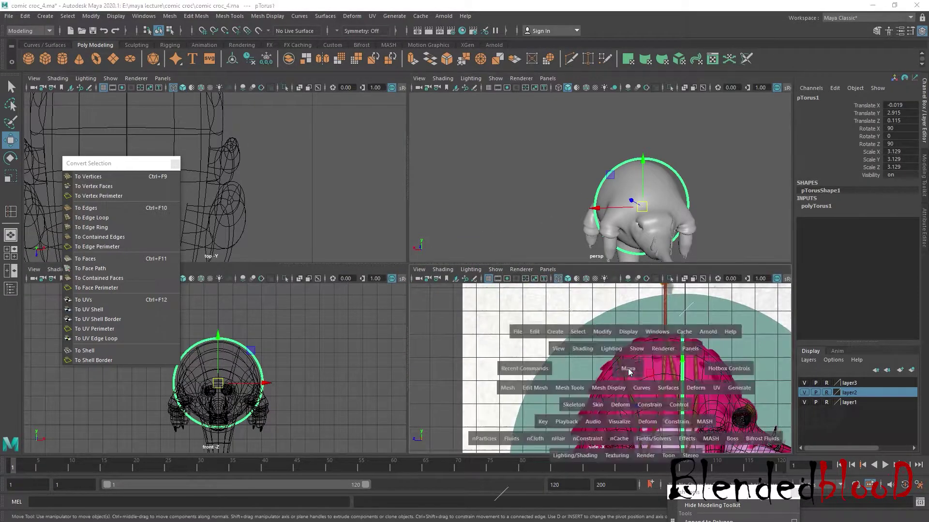
key(space)
alt+middle_drag(626, 339, 625, 289)
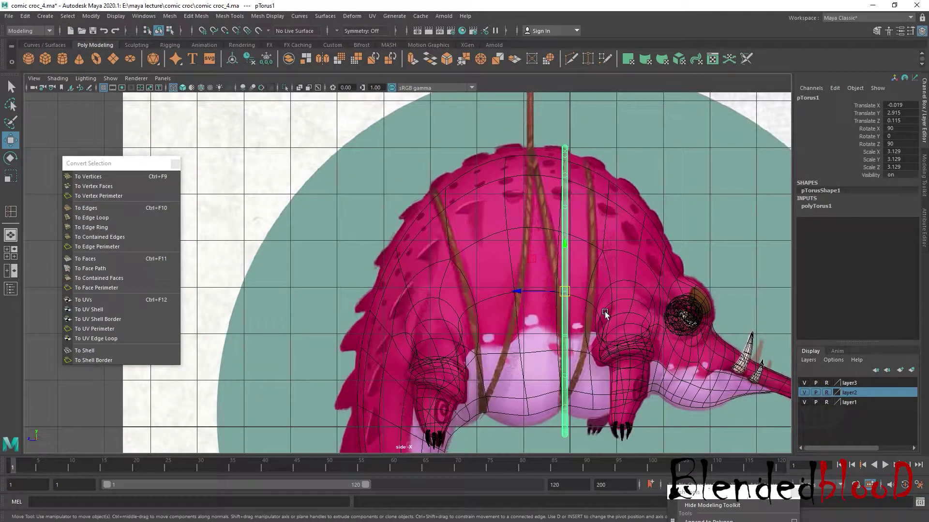
drag(558, 300, 559, 292)
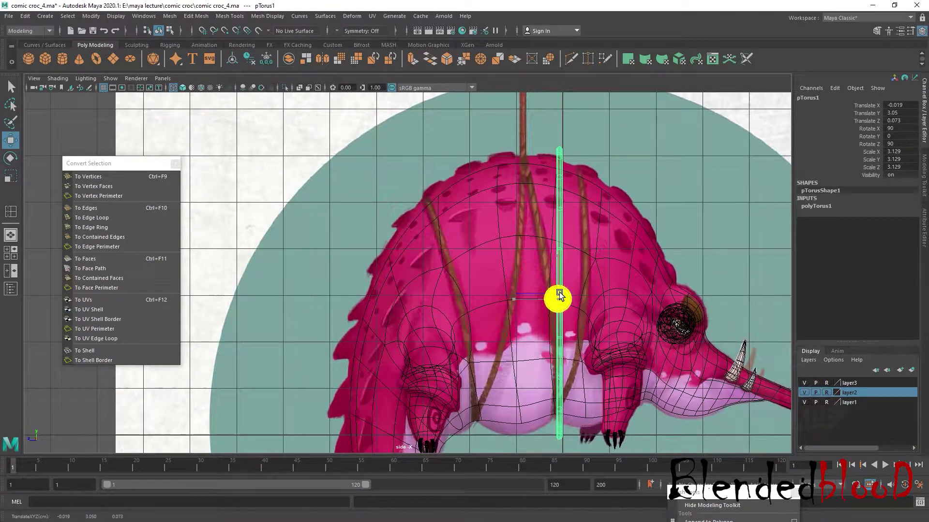
Scale the ring to 2.906 so it fits snugly around the croc's belly
key(space)
key(space)
scroll(533, 252, up, 3)
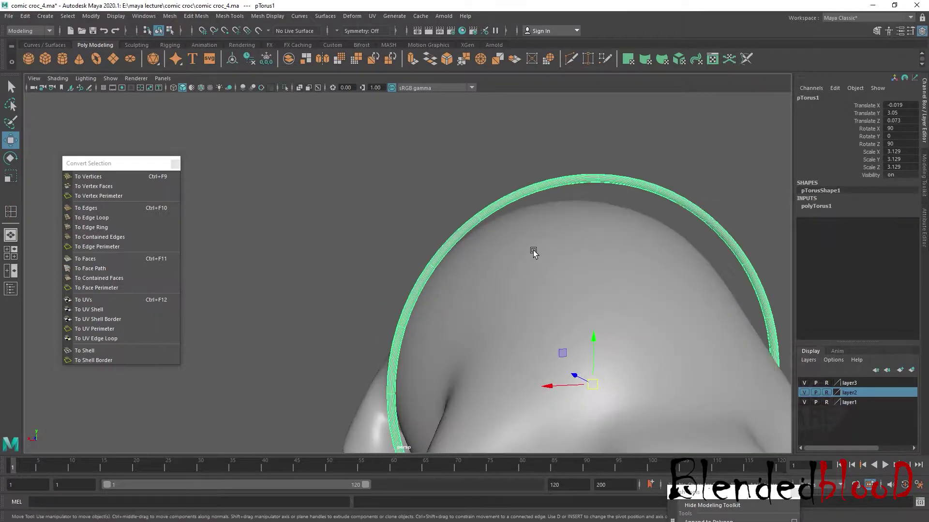
scroll(533, 252, down, 2)
scroll(528, 271, down, 3)
key(space)
key(space)
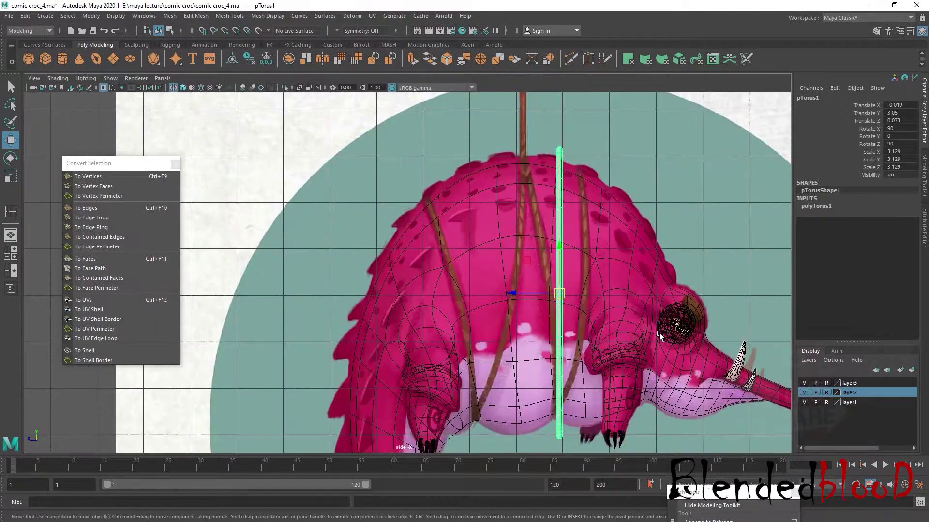
alt+middle_drag(660, 333, 570, 300)
key(r)
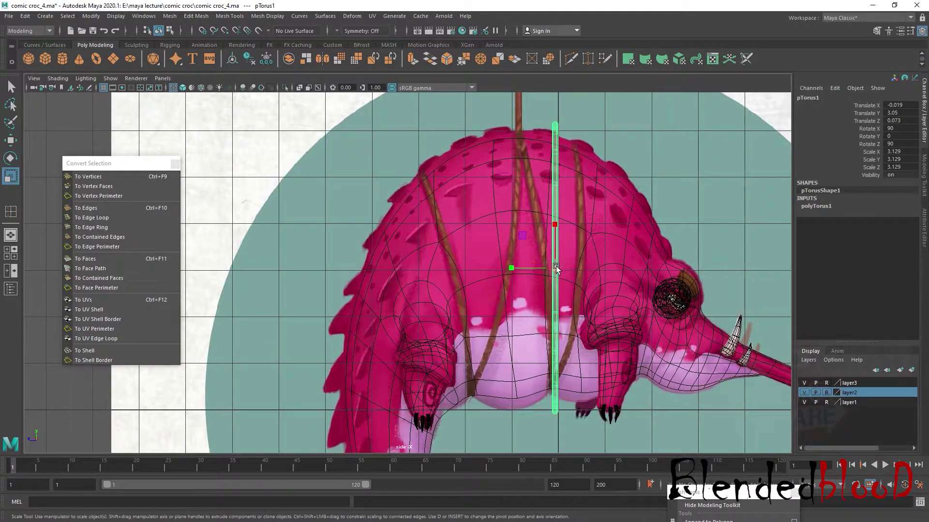
drag(555, 268, 528, 241)
middle_drag(527, 241, 539, 255)
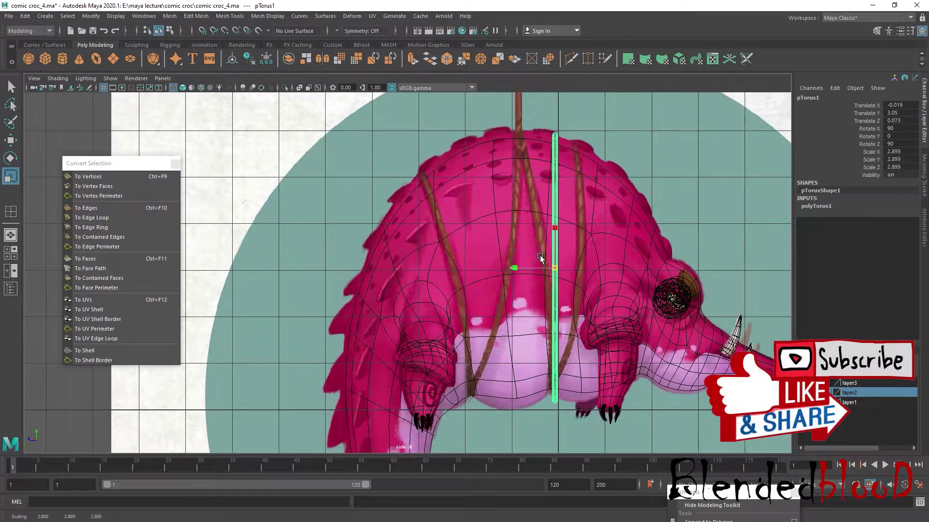
Nudge the ring onto the body, then duplicate it toward the tail at Translate Z 1.412
key(w)
drag(561, 267, 557, 268)
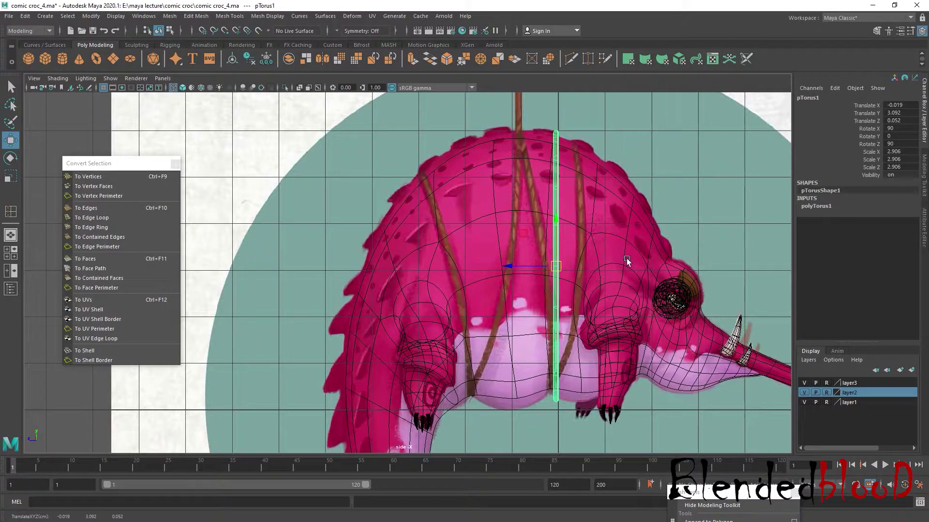
key(ctrl+d)
drag(508, 266, 446, 266)
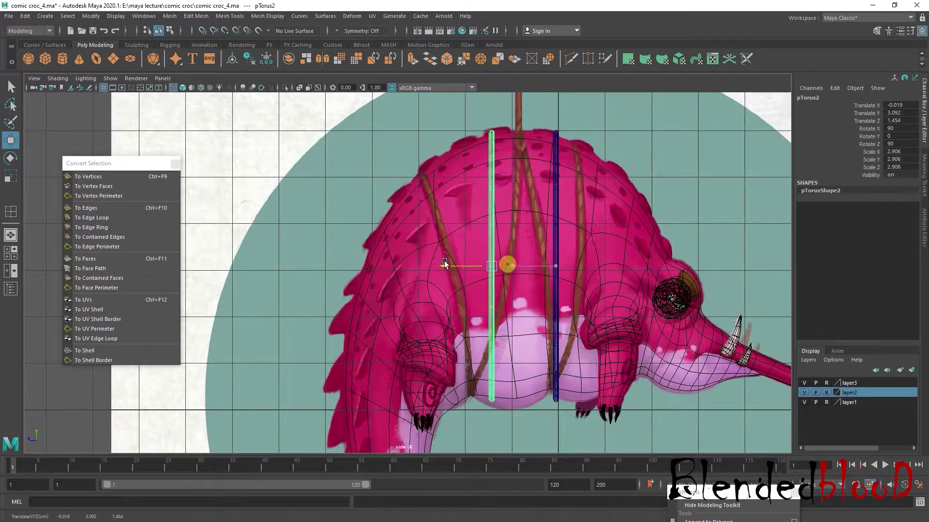
Tilt pTorus1 to Rotate Y 6.344 and shift it to Translate Y 3.04 along the painted rope
click(558, 261)
drag(557, 266, 555, 261)
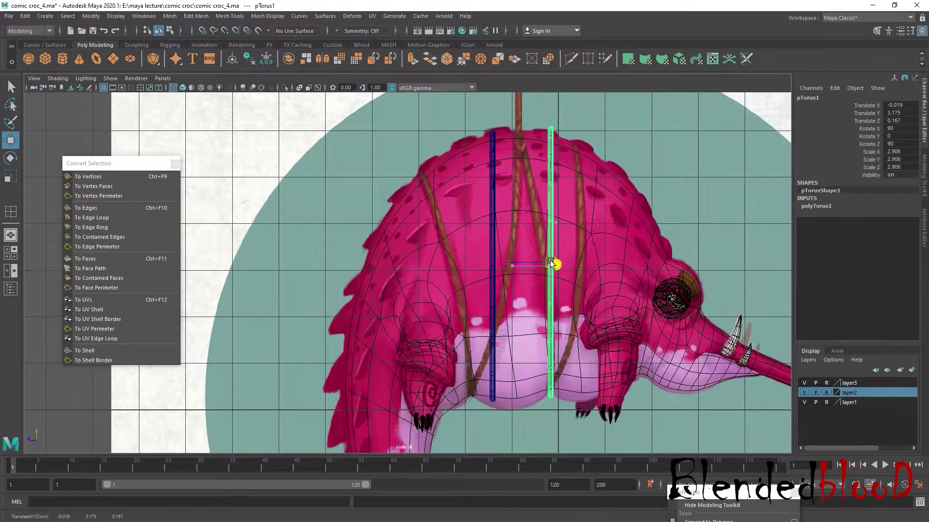
key(e)
drag(593, 236, 599, 236)
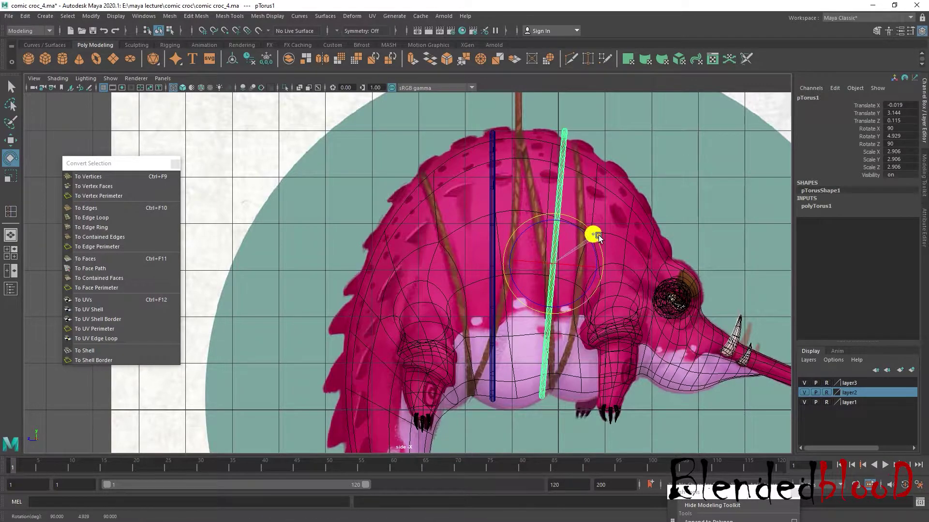
key(w)
drag(554, 263, 565, 265)
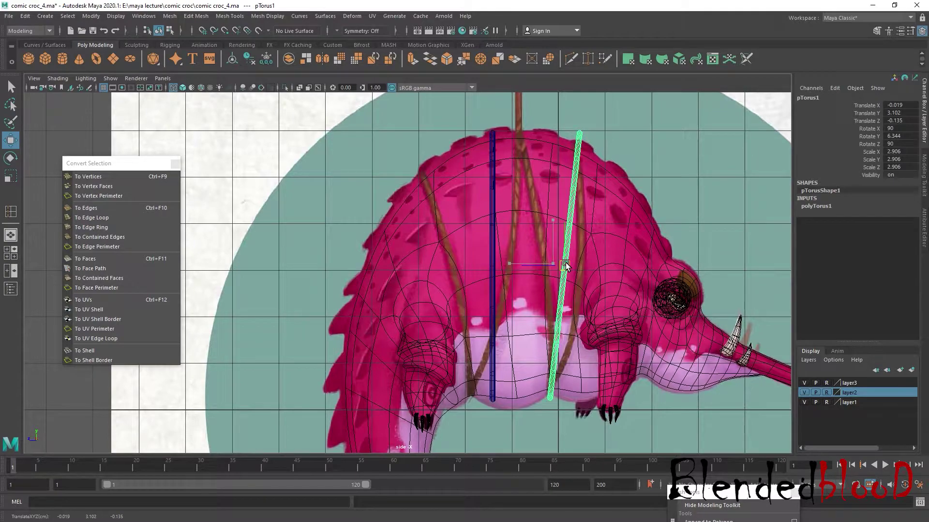
drag(564, 265, 566, 266)
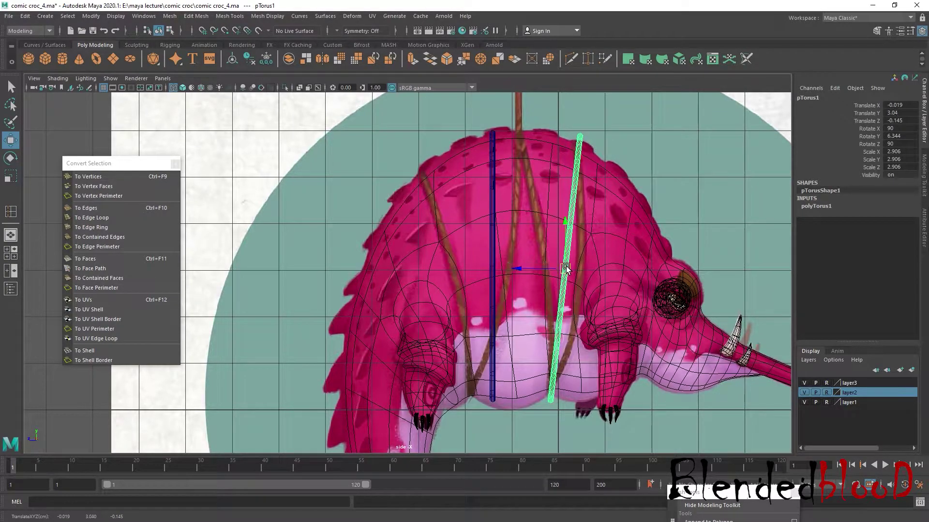
Check both rings shaded and in wireframe, and toggle layer2's display settings
key(5)
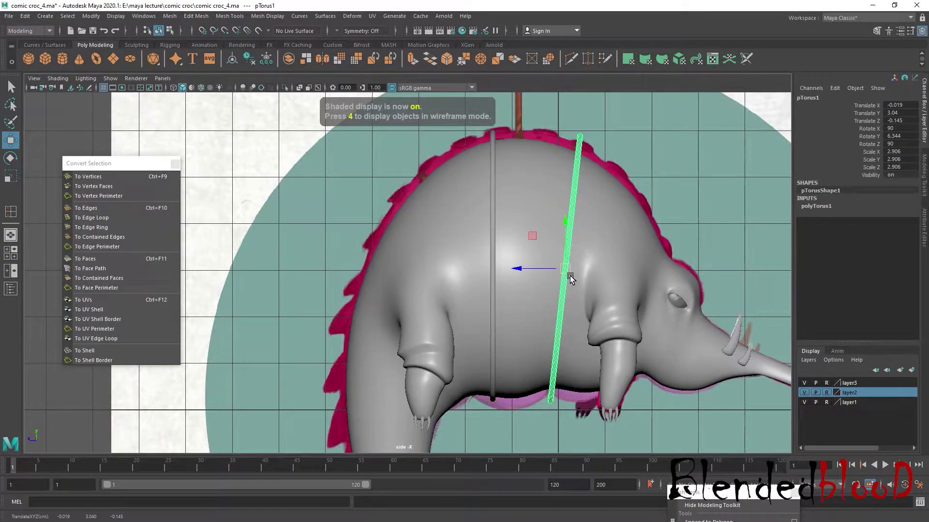
click(618, 239)
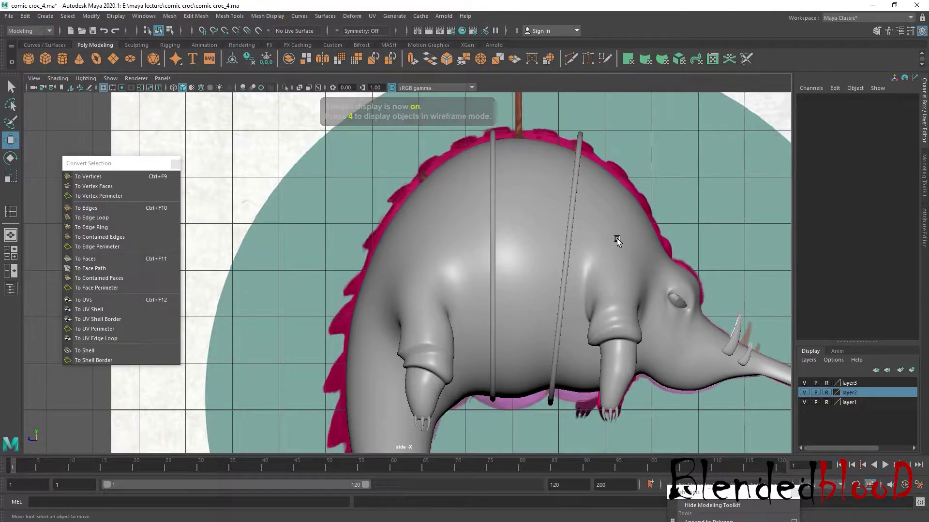
key(4)
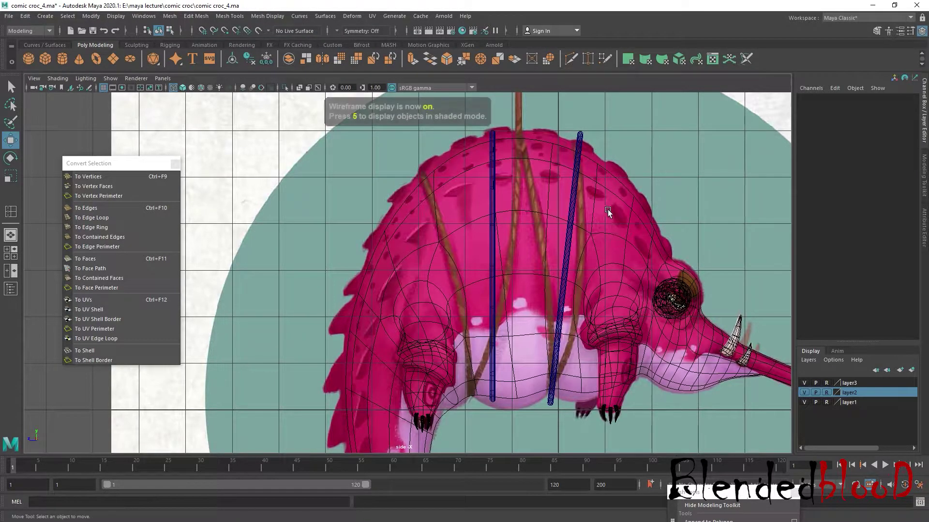
click(828, 392)
click(805, 393)
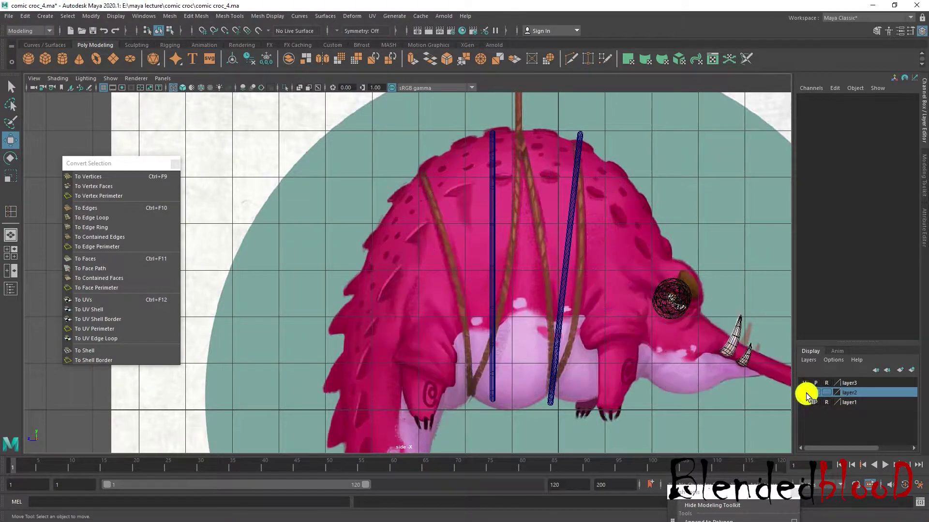
click(804, 393)
click(804, 392)
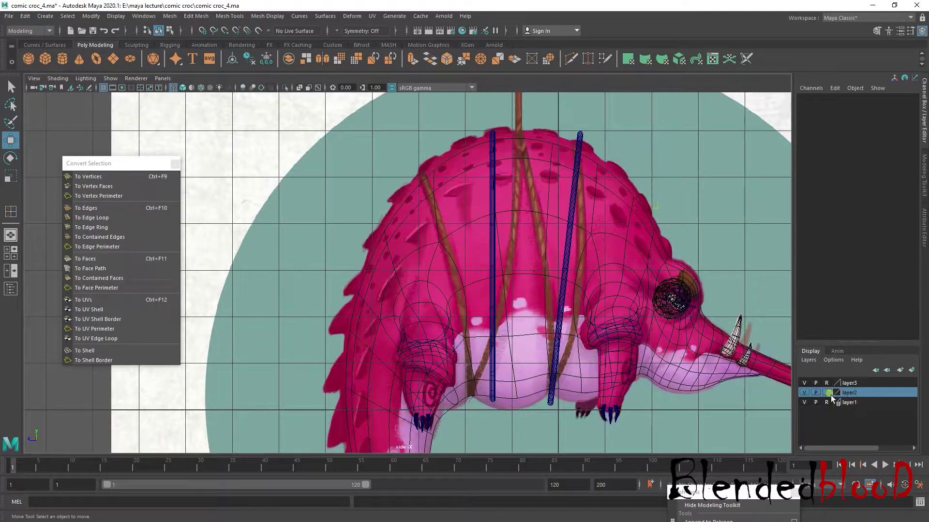
Turn off layer2's reference lock, lift a vertex on the crocodile's back, and select belly vertices
click(828, 392)
click(648, 198)
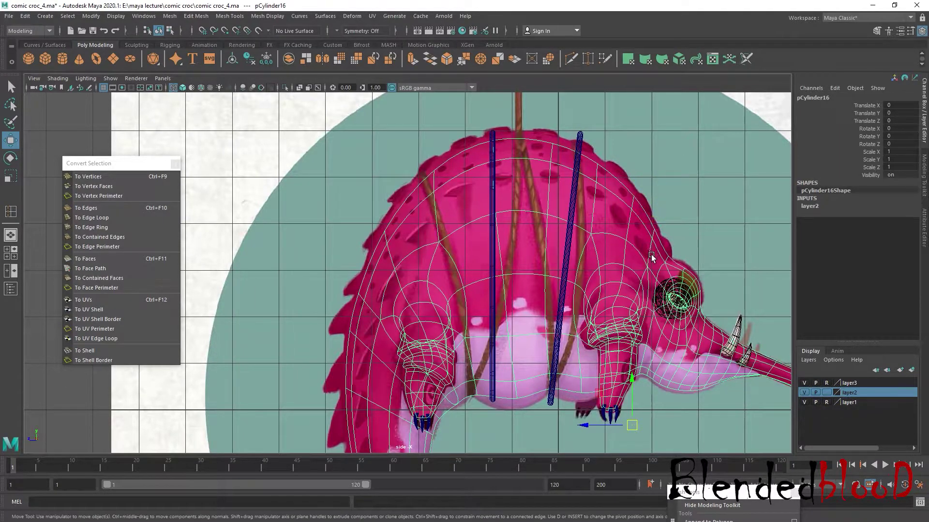
right_drag(631, 191, 588, 188)
click(598, 164)
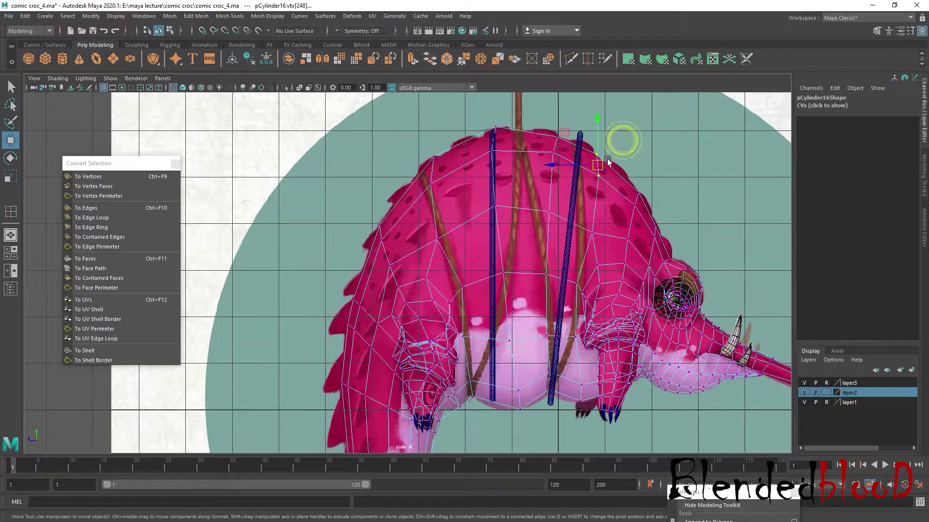
drag(608, 161, 600, 150)
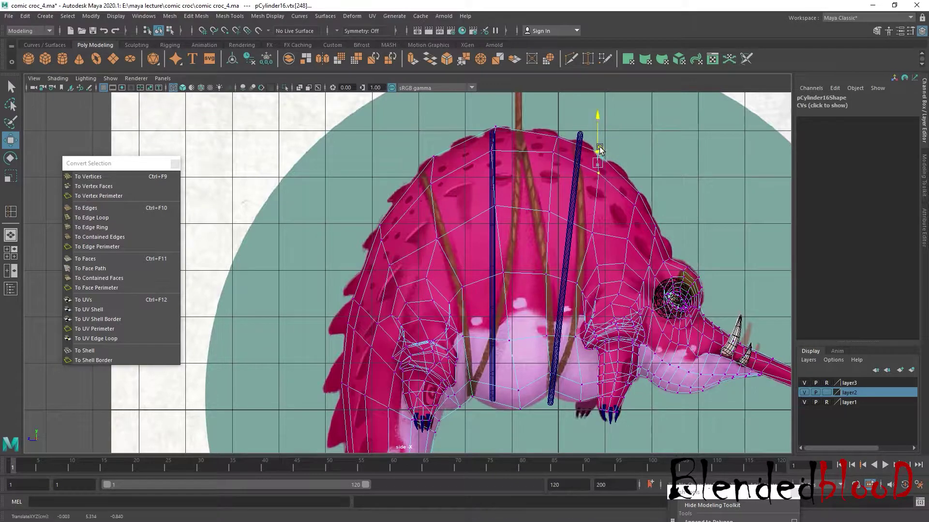
drag(572, 370, 589, 403)
click(581, 377)
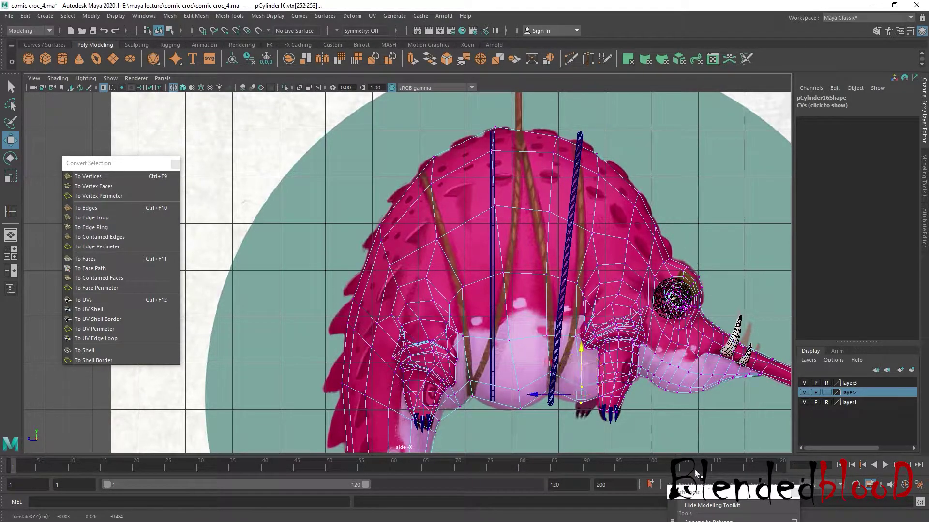
Insert an edge loop across the crocodile's body, then scale and move it vertically
mouse_move(700, 492)
mouse_down()
mouse_move(763, 352)
mouse_move(772, 254)
mouse_up()
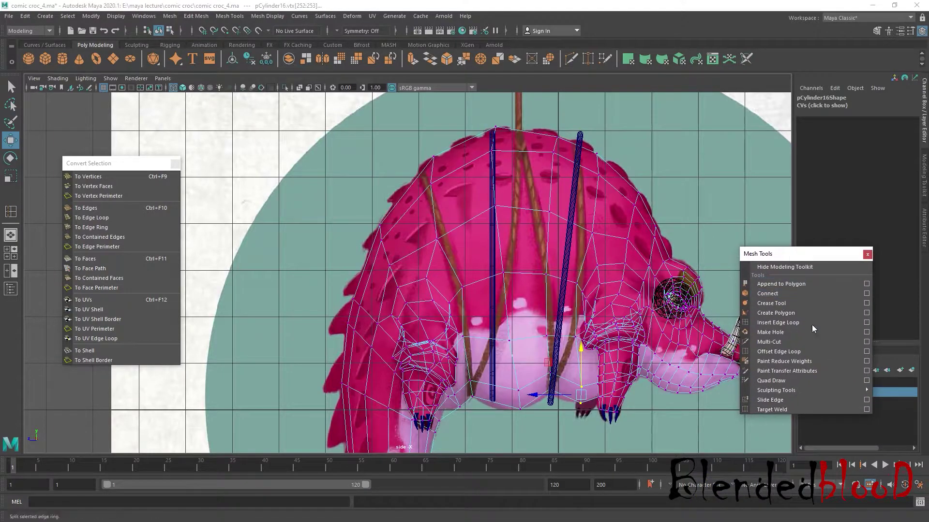
click(774, 323)
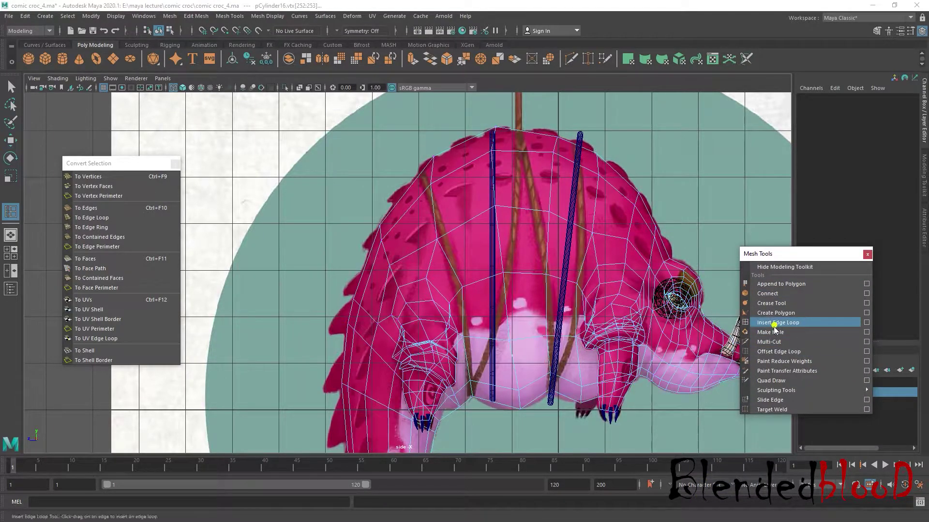
click(567, 380)
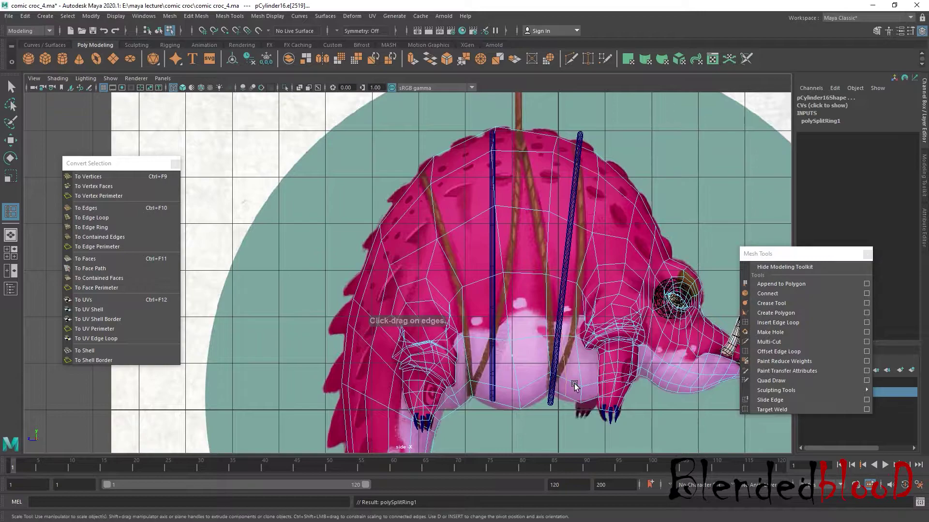
key(r)
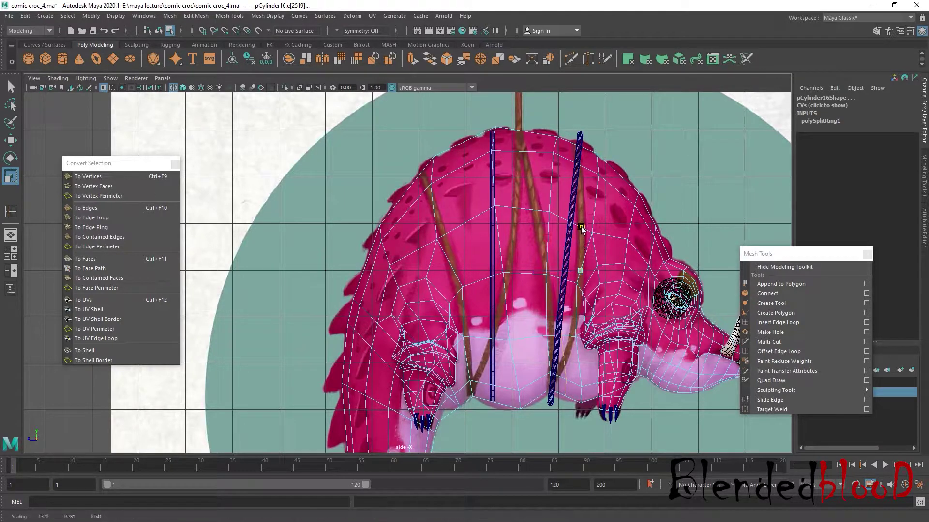
click(581, 228)
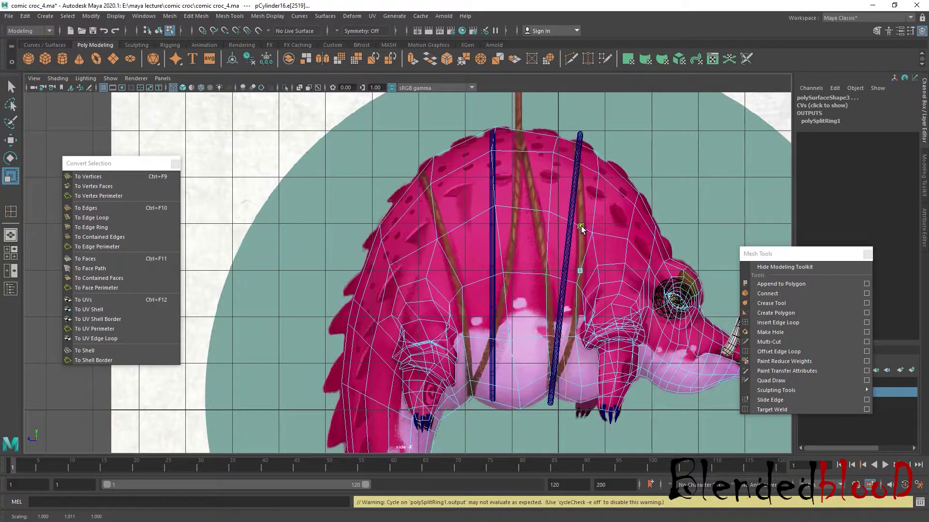
key(w)
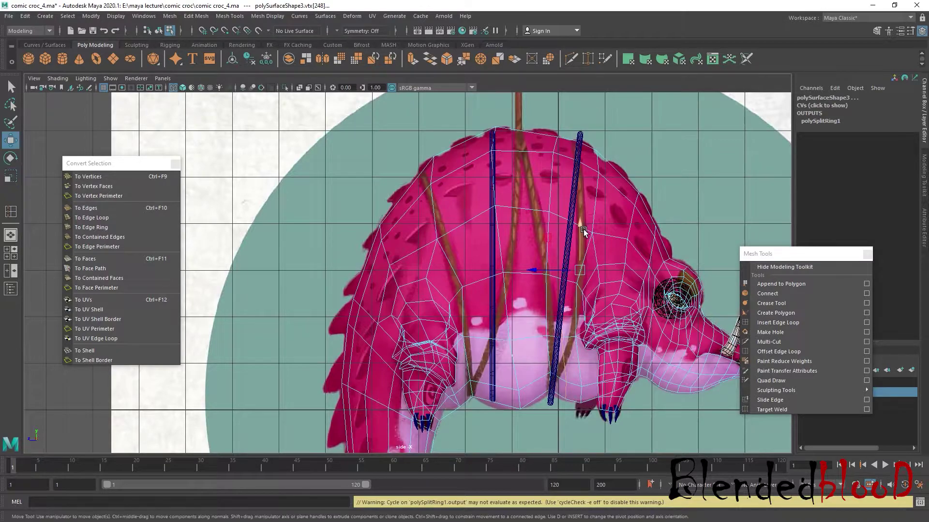
click(581, 227)
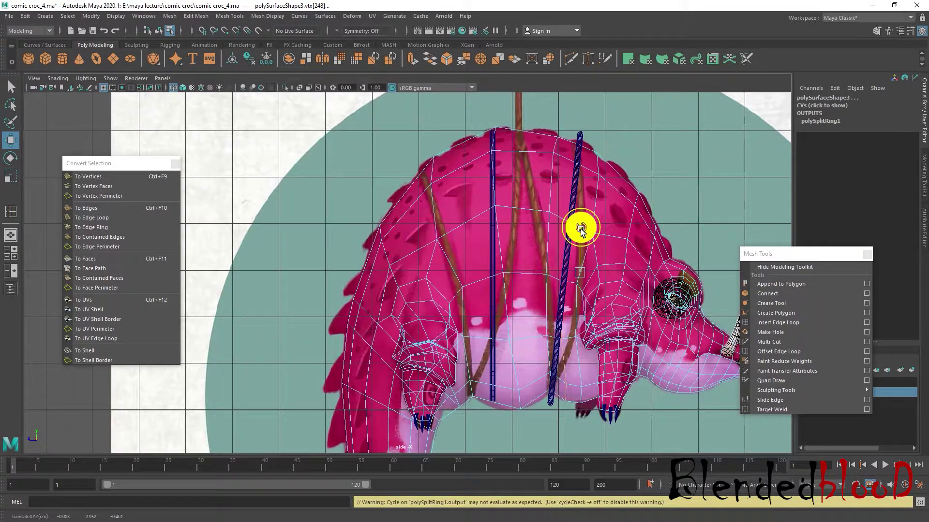
Add a second edge loop across the body, stretching it slightly vertically and shifting it
click(778, 322)
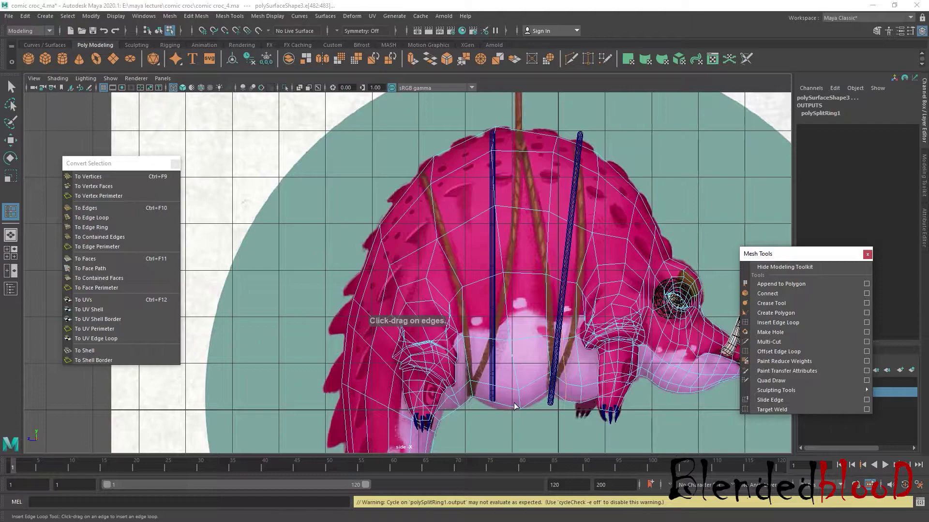
click(530, 399)
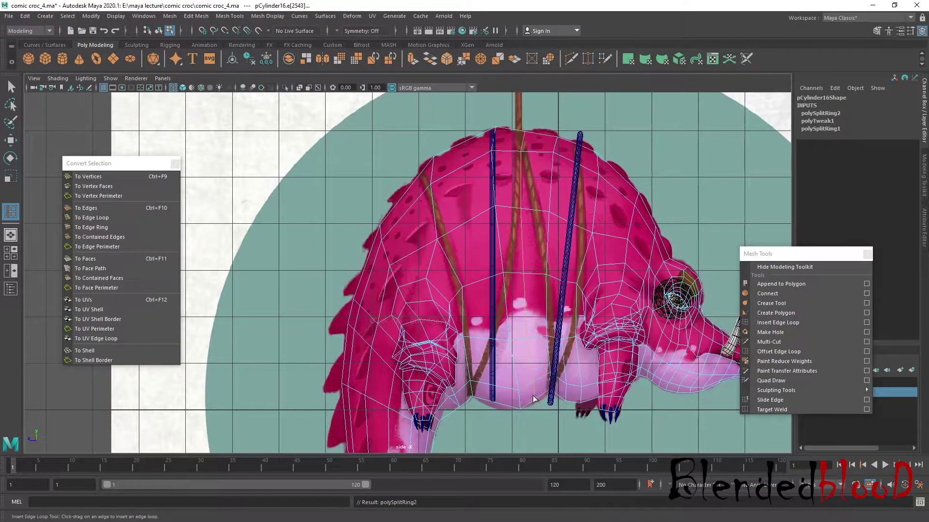
key(r)
drag(528, 229, 528, 226)
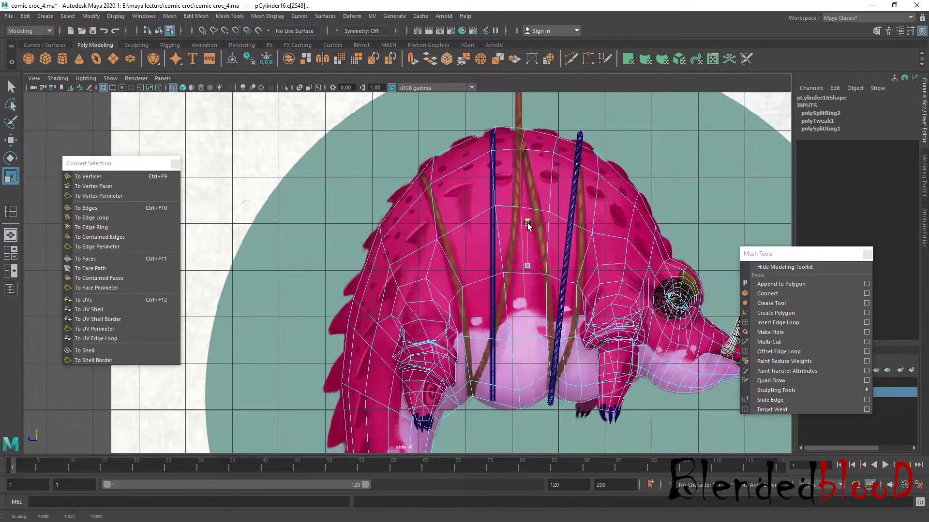
key(w)
click(527, 225)
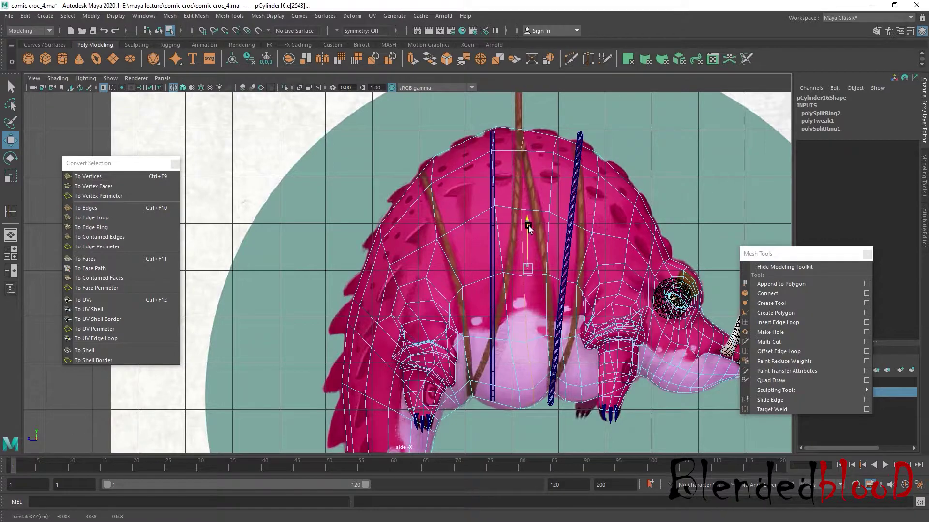
click(778, 323)
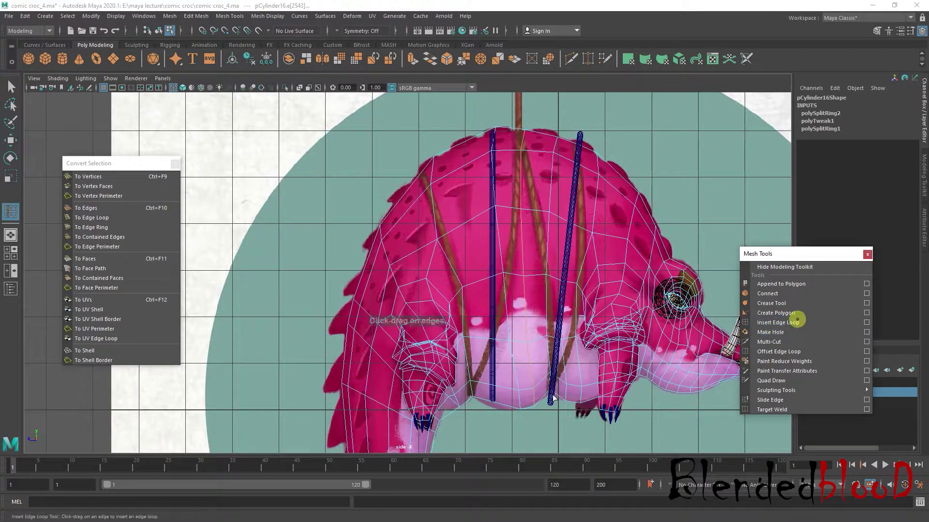
Insert a third edge loop near the belly and stretch it slightly vertically
click(500, 404)
key(r)
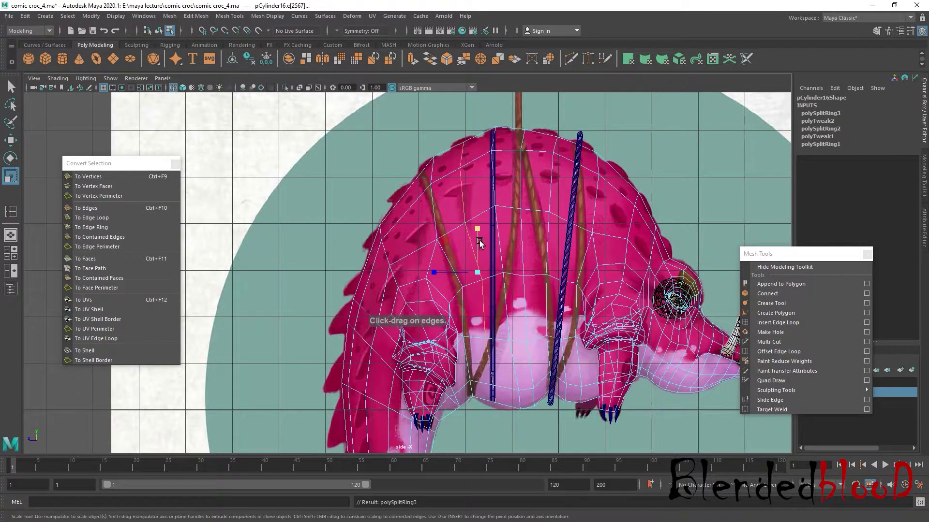
drag(480, 230, 480, 226)
key(w)
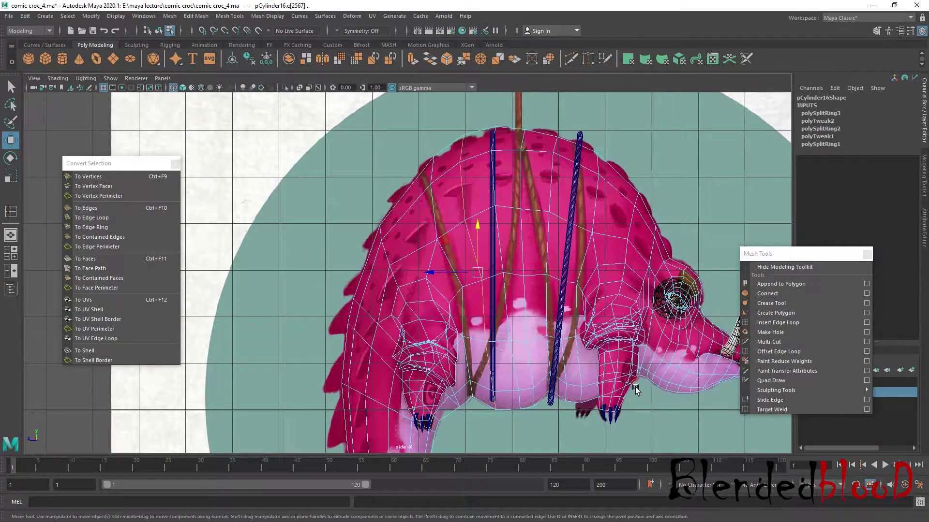
key(3)
key(1)
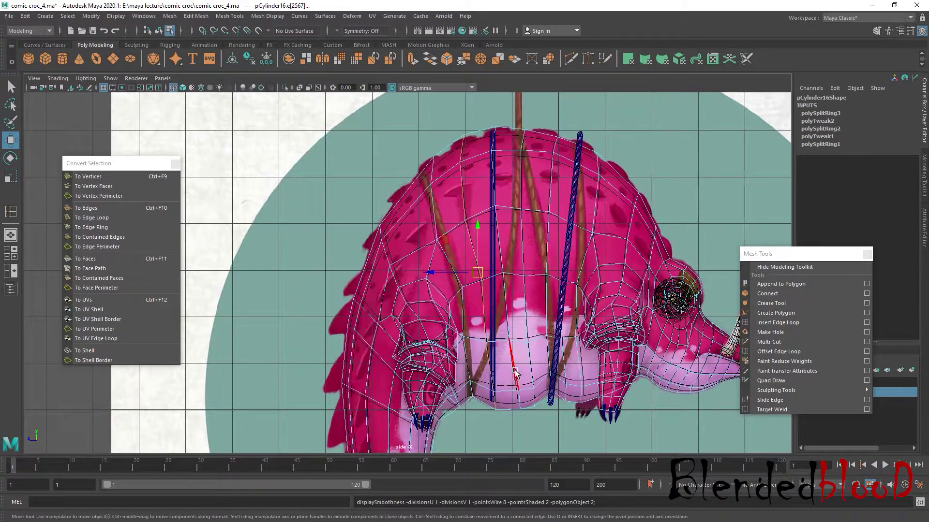
Scale and slightly raise the edge loop beside the first strap
click(517, 405)
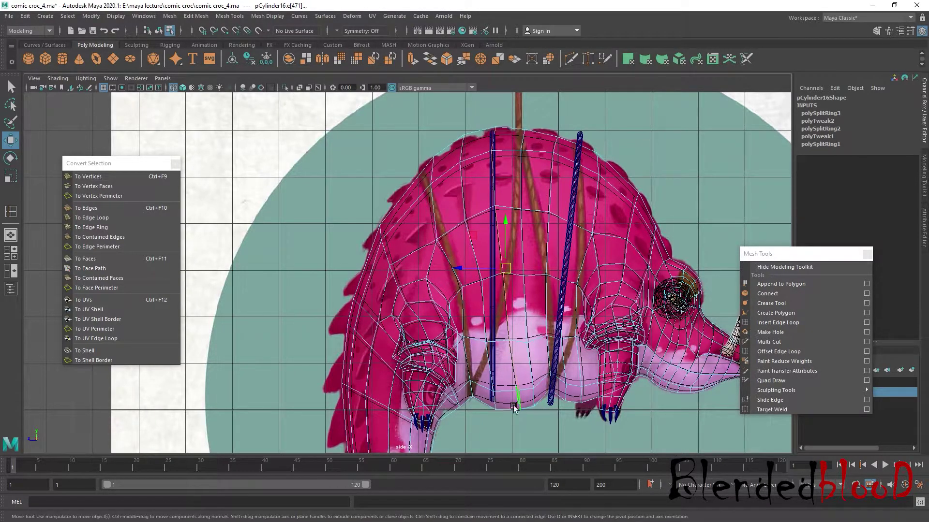
key(r)
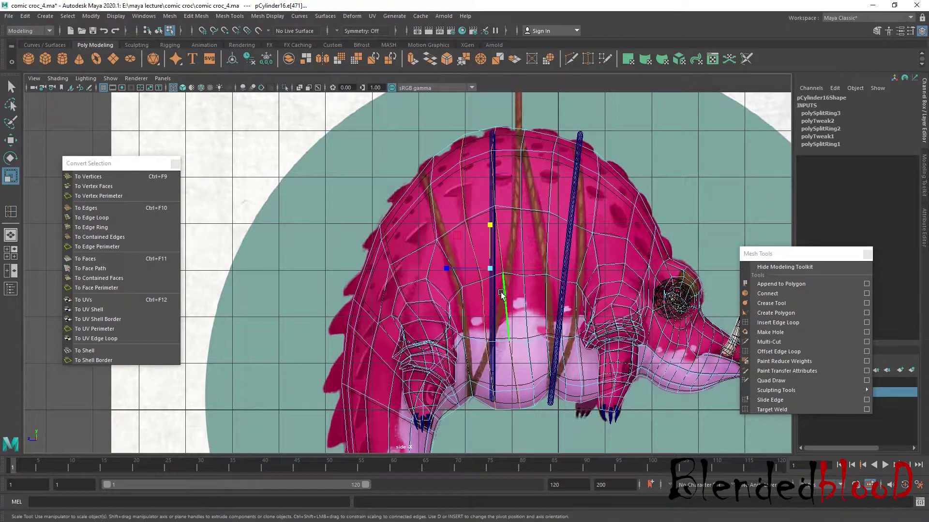
click(490, 225)
key(w)
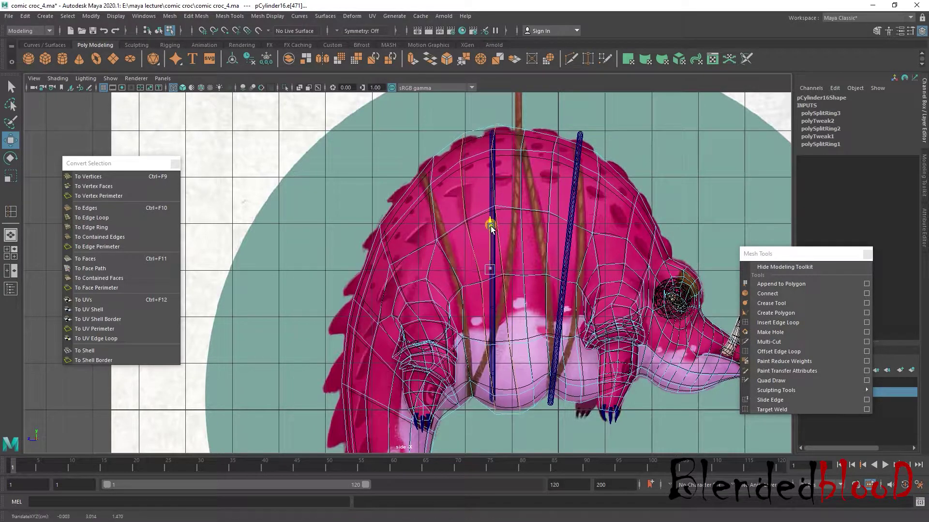
click(491, 225)
drag(491, 226, 491, 227)
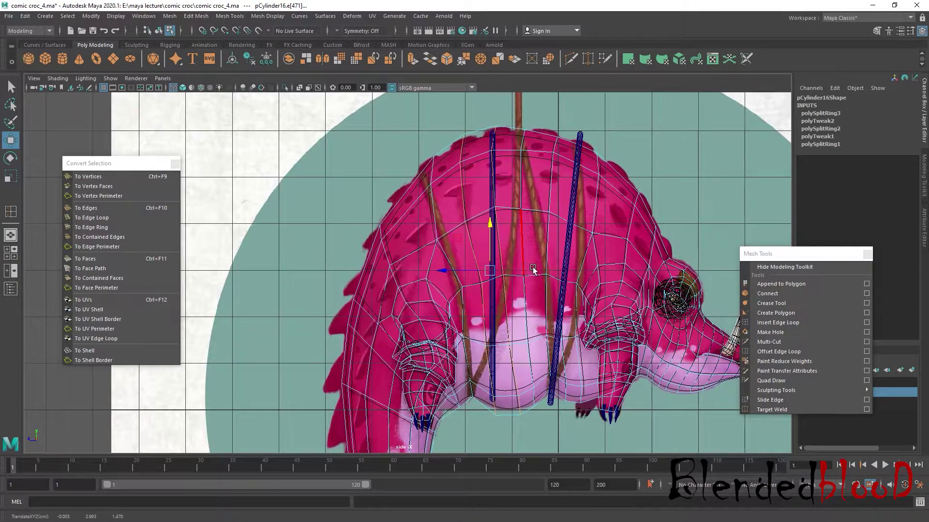
Stretch and slightly lower the edge loop beside the second strap
key(space)
key(space)
mouse_move(699, 201)
alt+mouse_down()
mouse_move(595, 280)
mouse_move(613, 333)
mouse_move(585, 326)
mouse_move(615, 360)
mouse_move(645, 297)
alt+mouse_up()
key(space)
key(space)
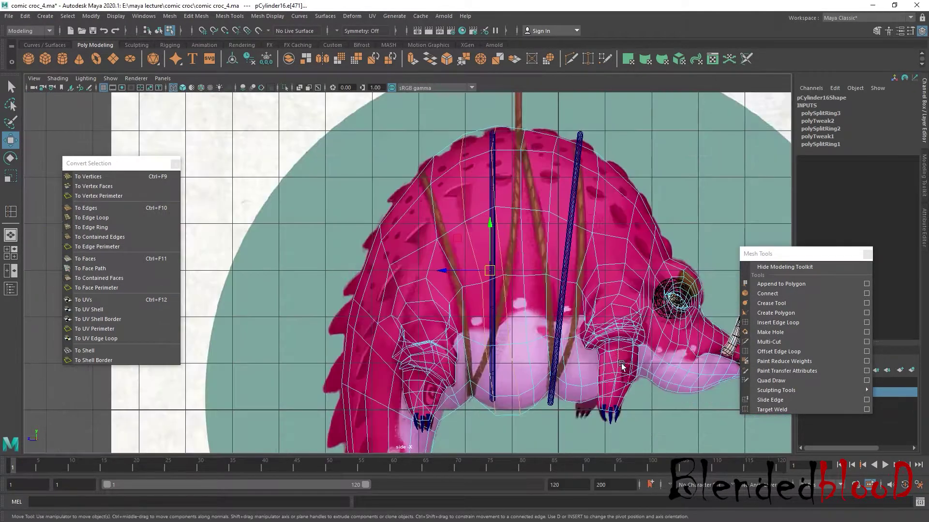
alt+middle_drag(617, 348, 603, 358)
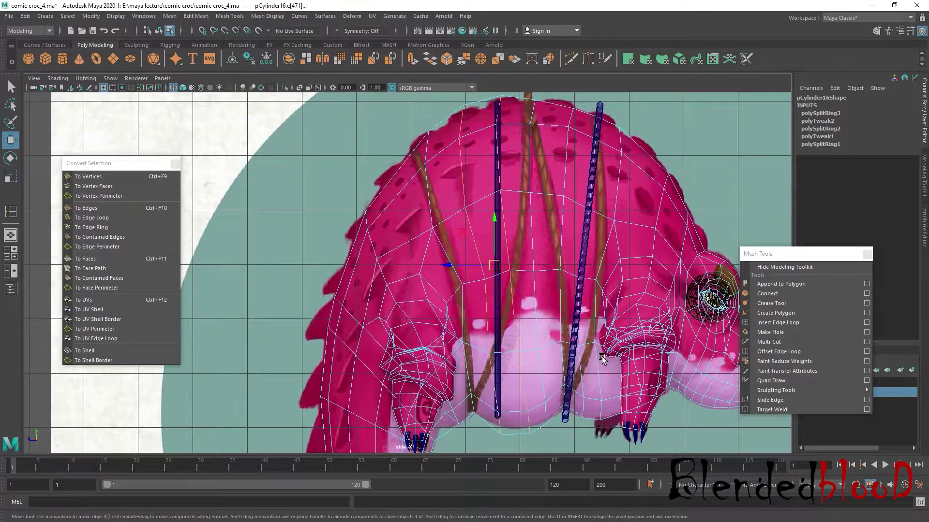
key(3)
key(1)
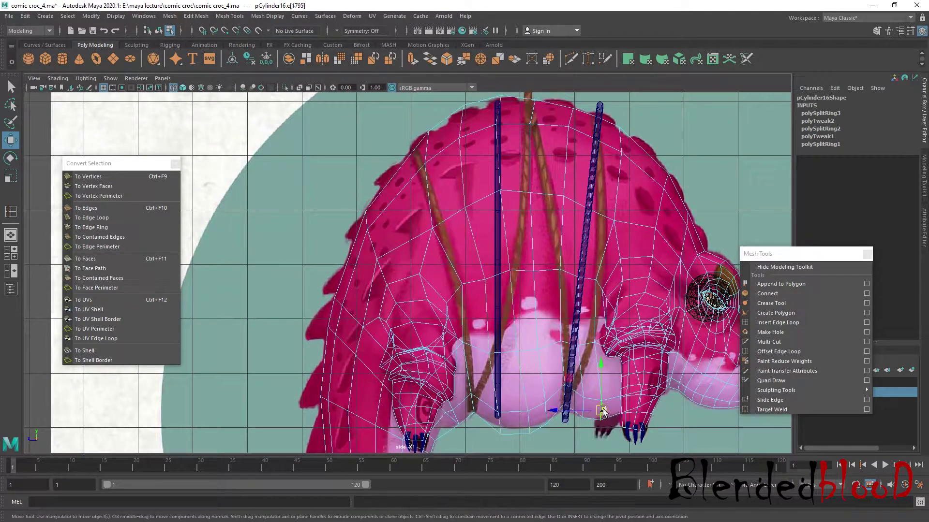
click(587, 410)
key(r)
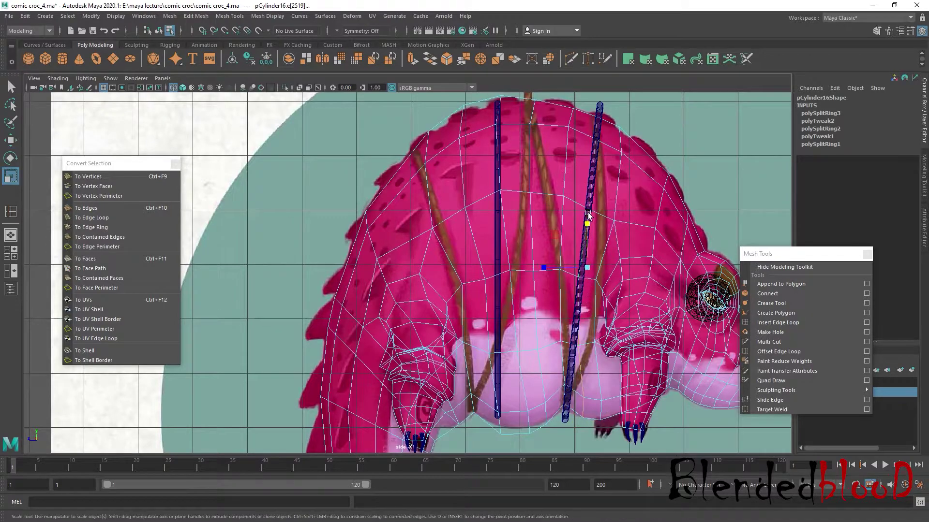
drag(588, 215, 587, 221)
key(w)
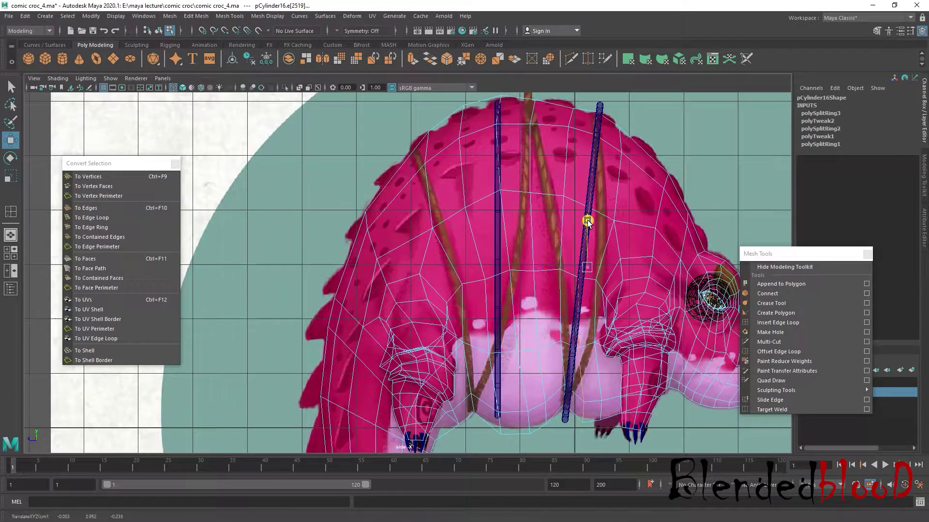
click(588, 222)
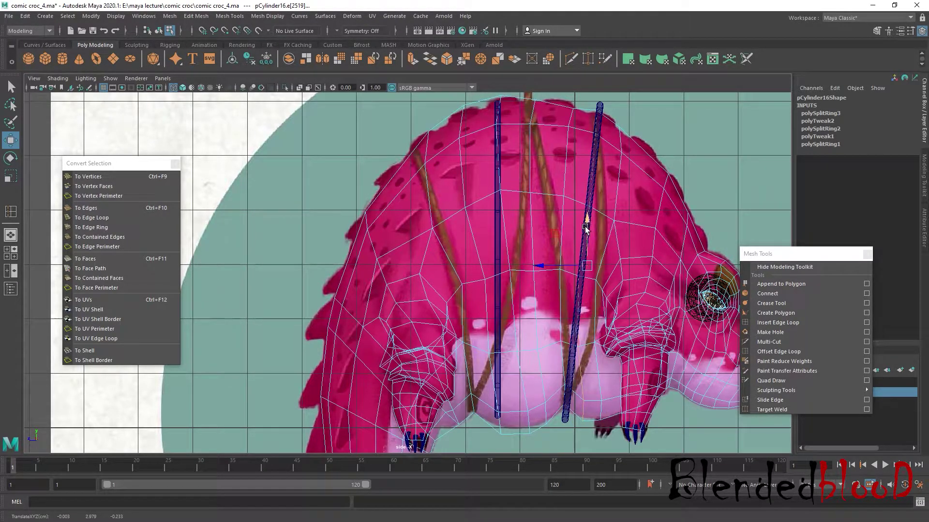
drag(586, 224, 591, 228)
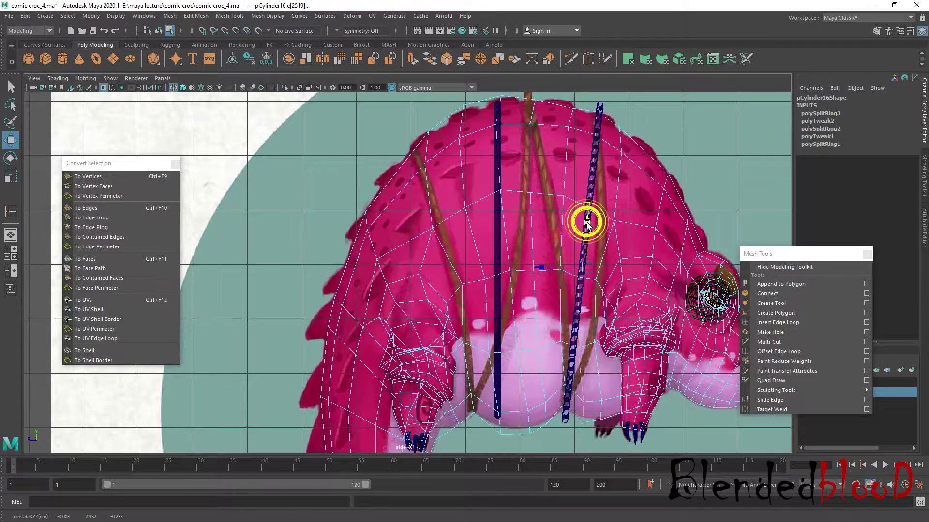
Shift a belly edge up slightly and check the smoothed result
click(602, 370)
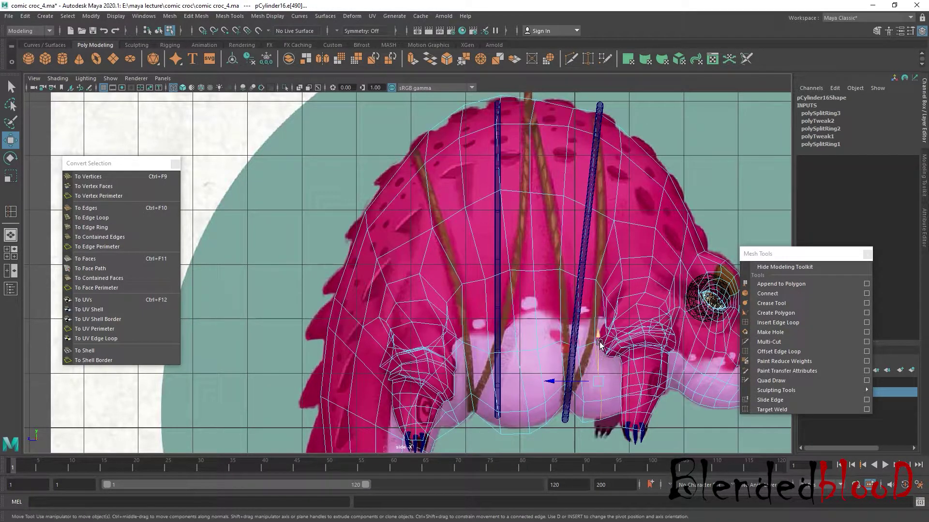
drag(600, 343, 601, 339)
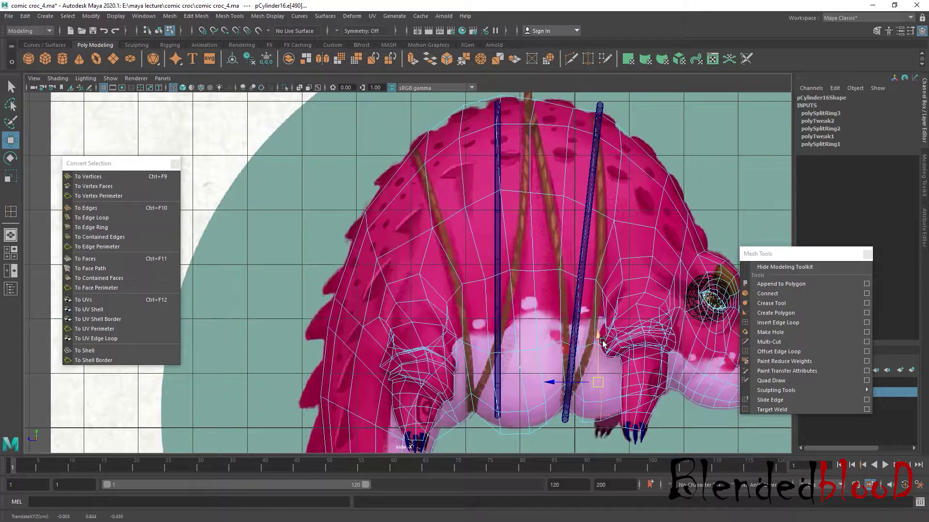
key(3)
alt+middle_drag(611, 333, 593, 323)
key(1)
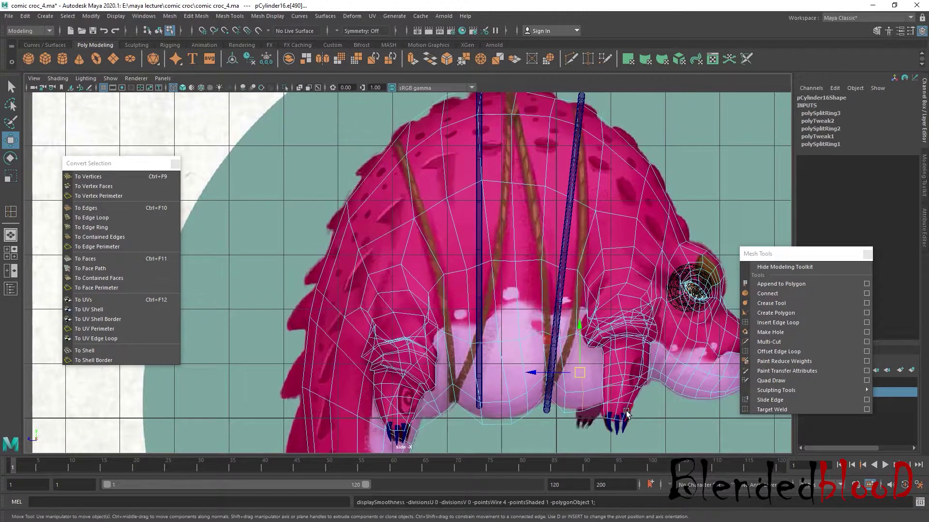
key(3)
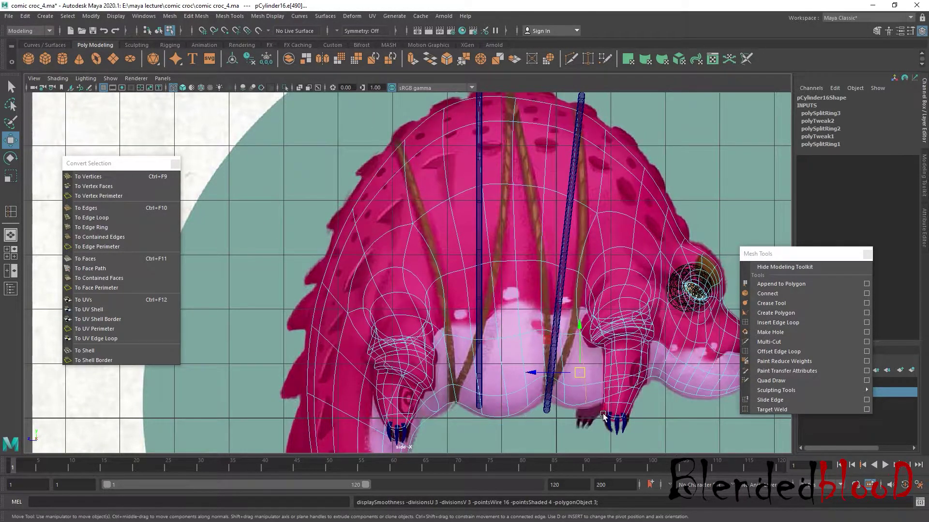
Place a vertical edge loop near the front leg and stretch it slightly taller
click(769, 323)
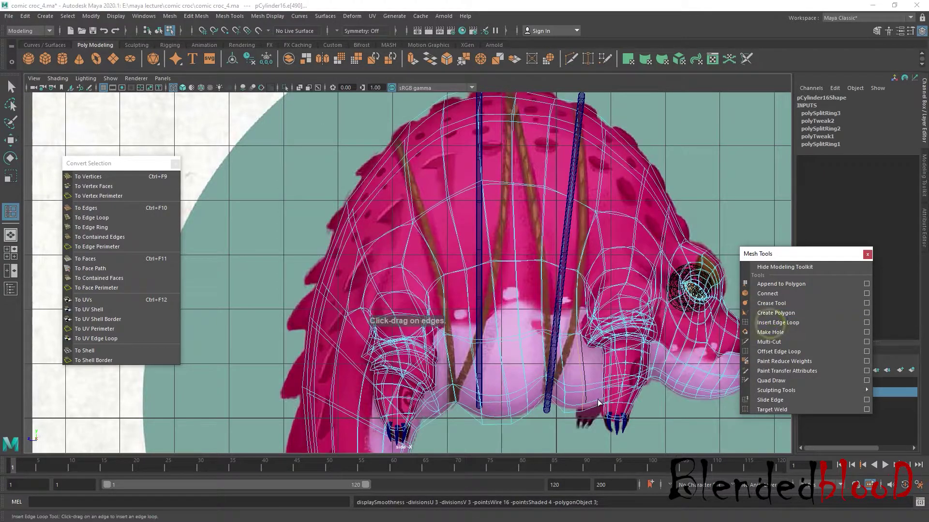
key(1)
drag(597, 410, 600, 407)
key(w)
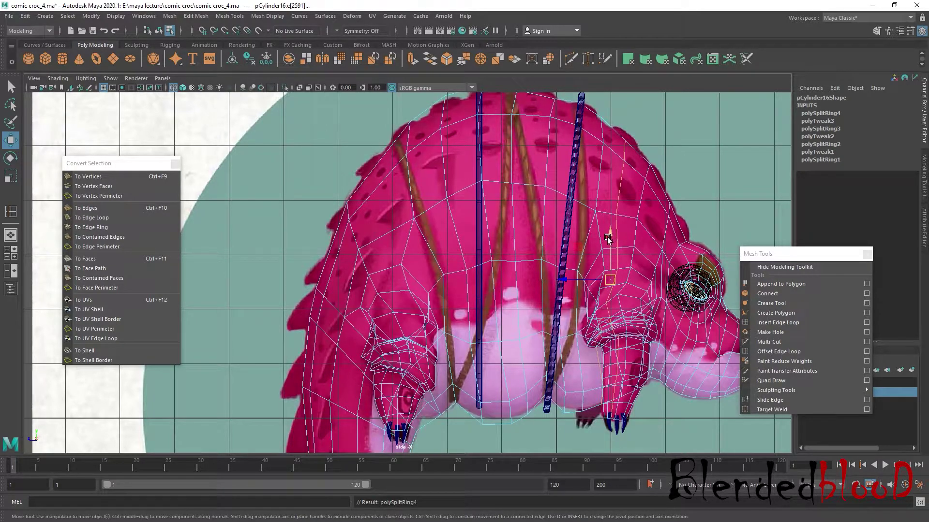
key(r)
drag(609, 236, 611, 236)
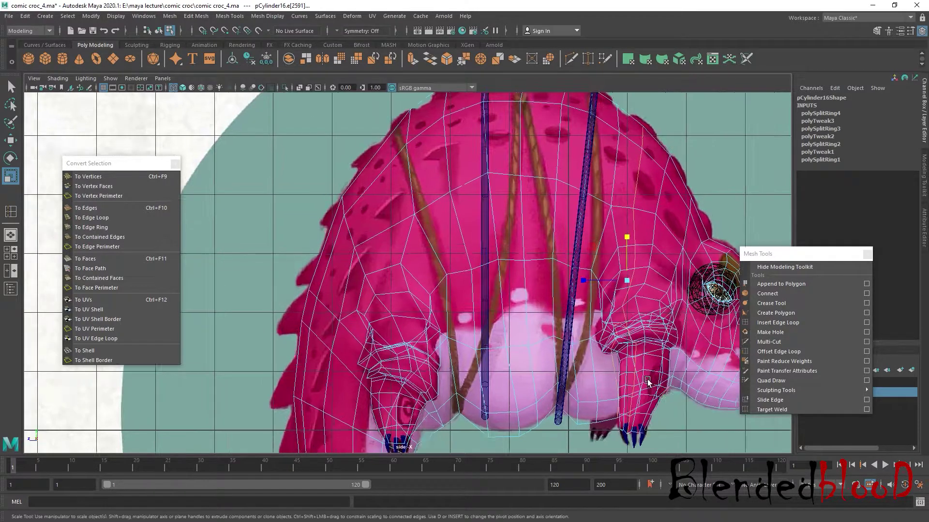
Zoom in on the belly and select two belly vertices beside the front leg
scroll(638, 309, up, 3)
scroll(639, 310, up, 3)
right_drag(625, 246, 605, 328)
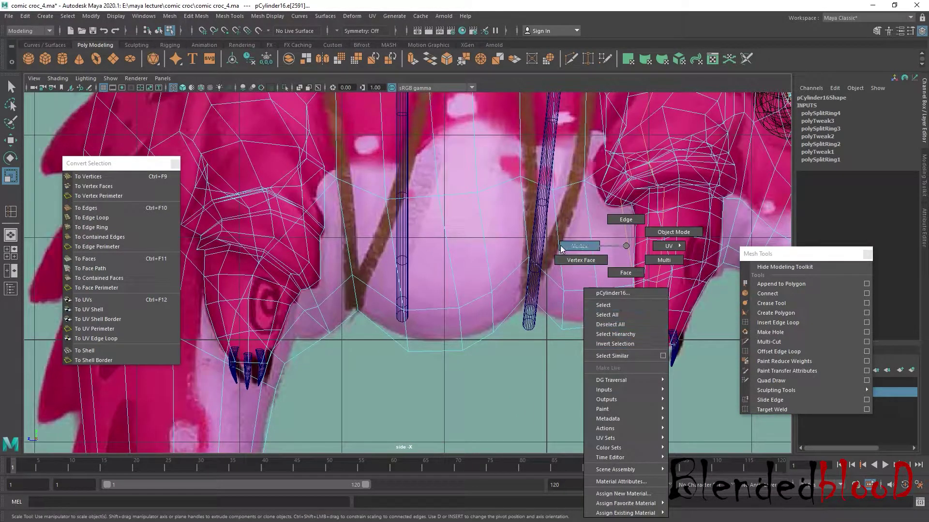
click(605, 325)
click(648, 345)
key(w)
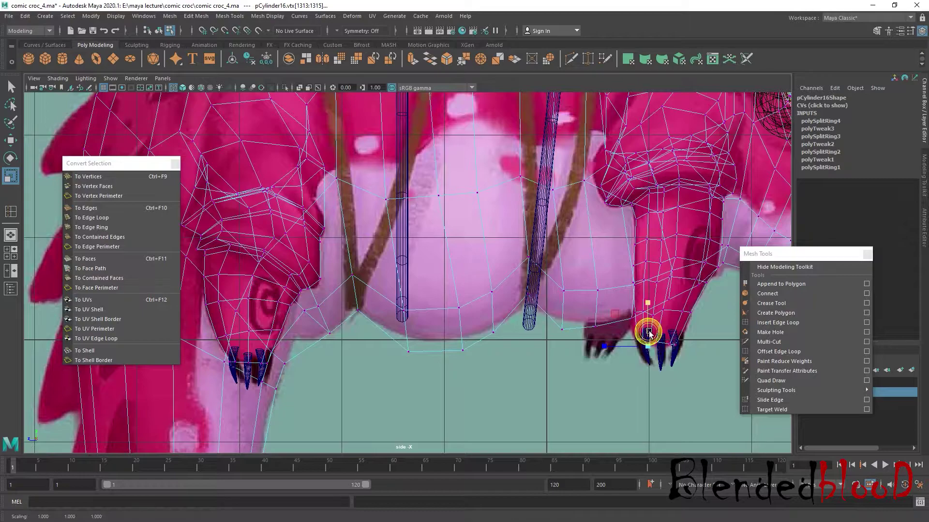
key(3)
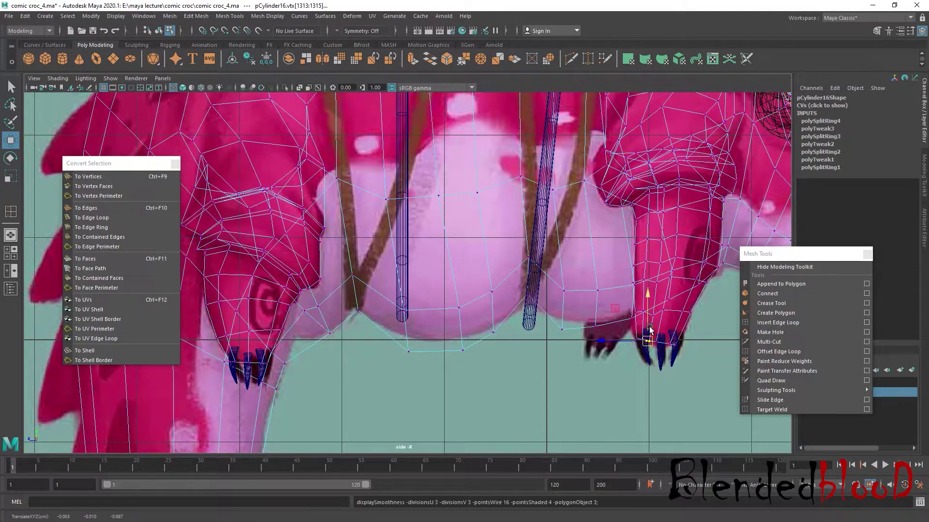
drag(579, 246, 619, 334)
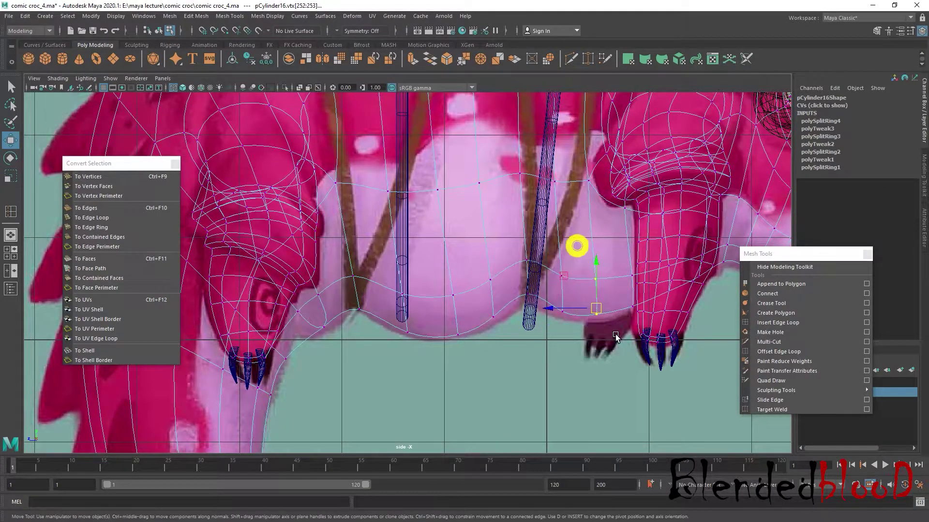
key(1)
Lower the two belly vertices slightly and preview the smoothed belly
scroll(616, 274, up, 1)
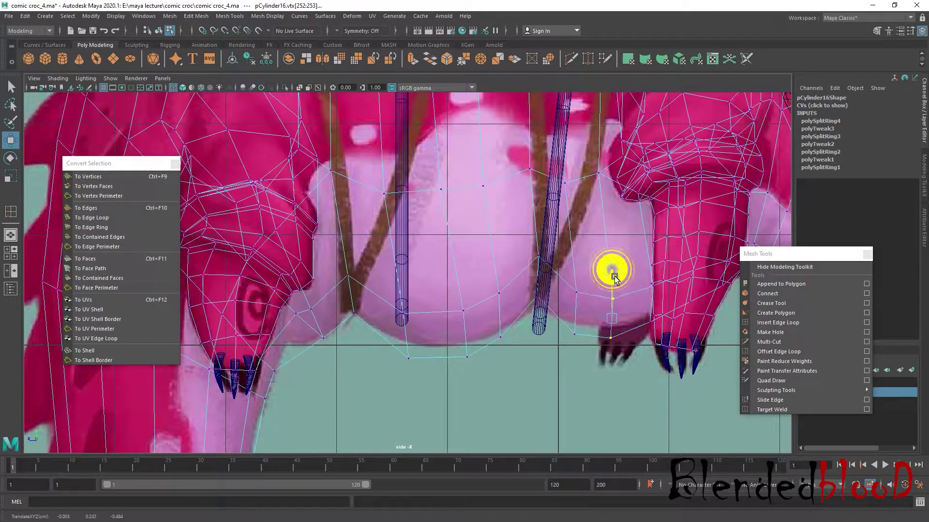
drag(612, 267, 610, 275)
key(3)
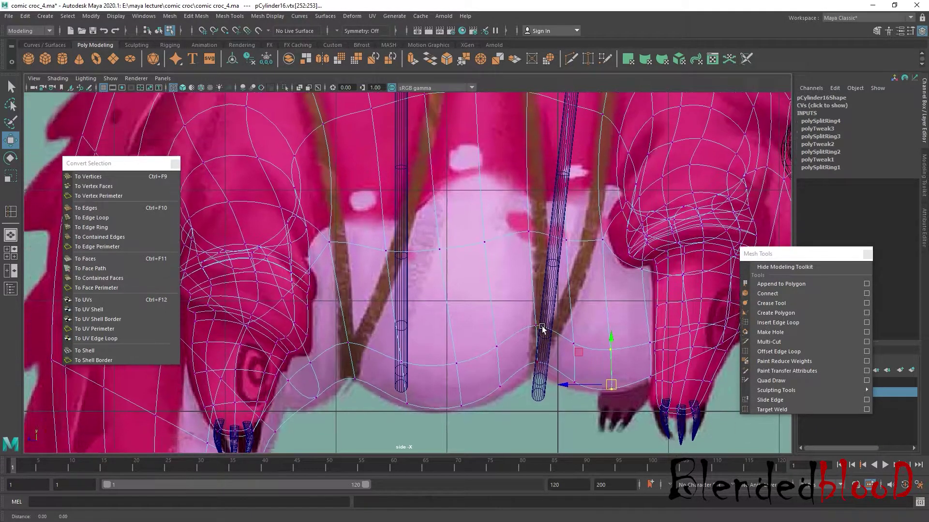
scroll(532, 290, down, 3)
scroll(530, 230, up, 3)
scroll(527, 223, up, 1)
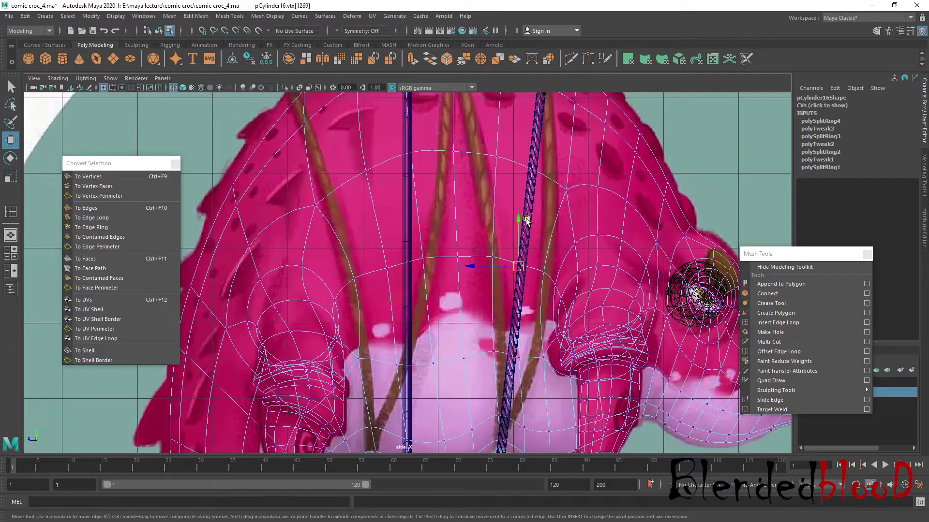
Return to object mode and select the crocodile body
right_drag(524, 218, 534, 203)
drag(744, 251, 772, 131)
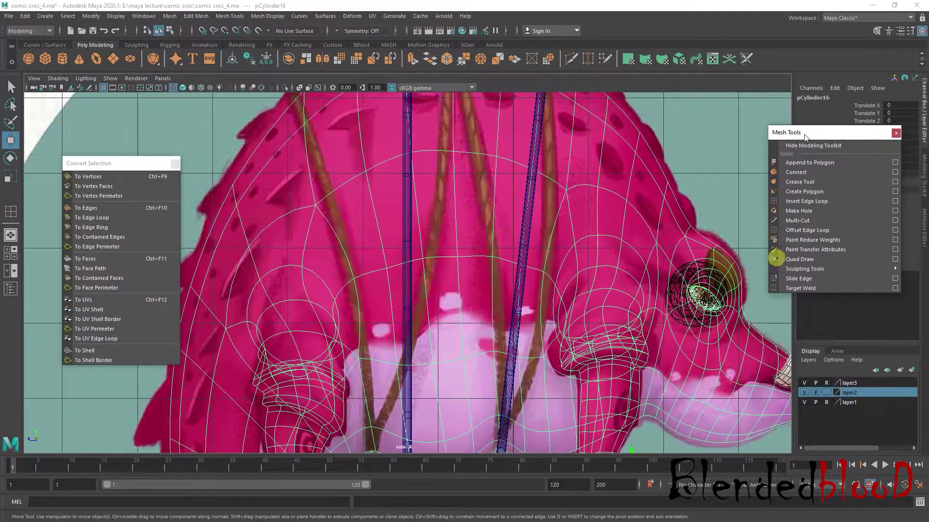
click(529, 193)
scroll(341, 193, down, 3)
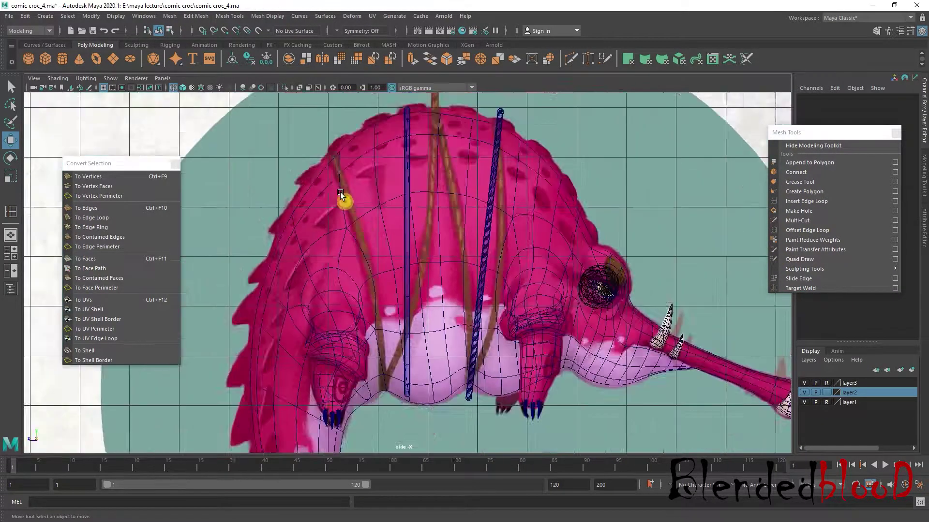
scroll(340, 192, down, 3)
click(340, 192)
click(25, 16)
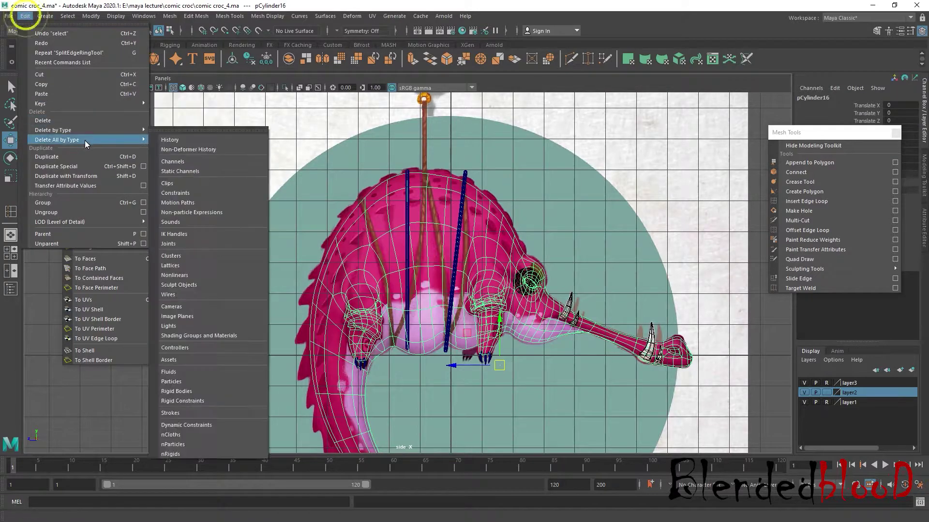
click(177, 146)
click(9, 16)
Save the scene over comic croc_3.ma
click(39, 65)
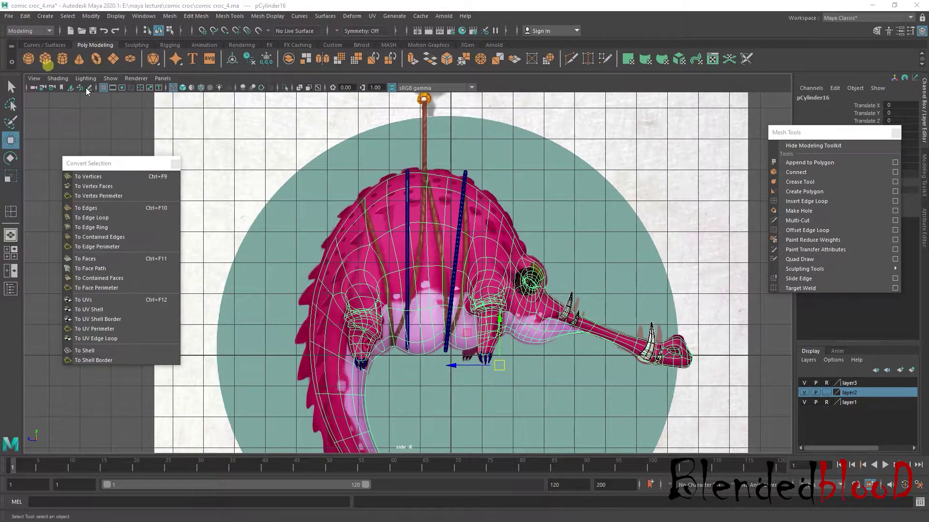
double_click(356, 196)
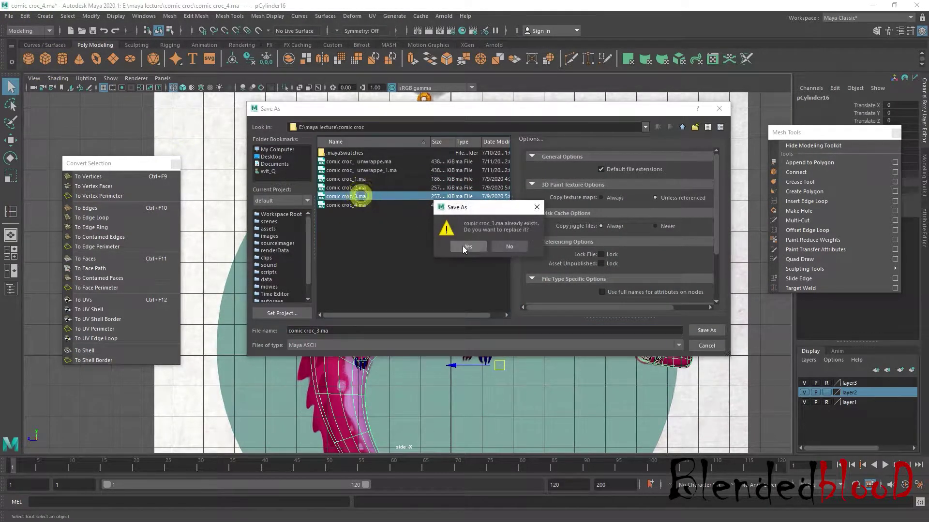
click(463, 246)
Save the scene again, overwriting comic croc_4.ma
click(10, 19)
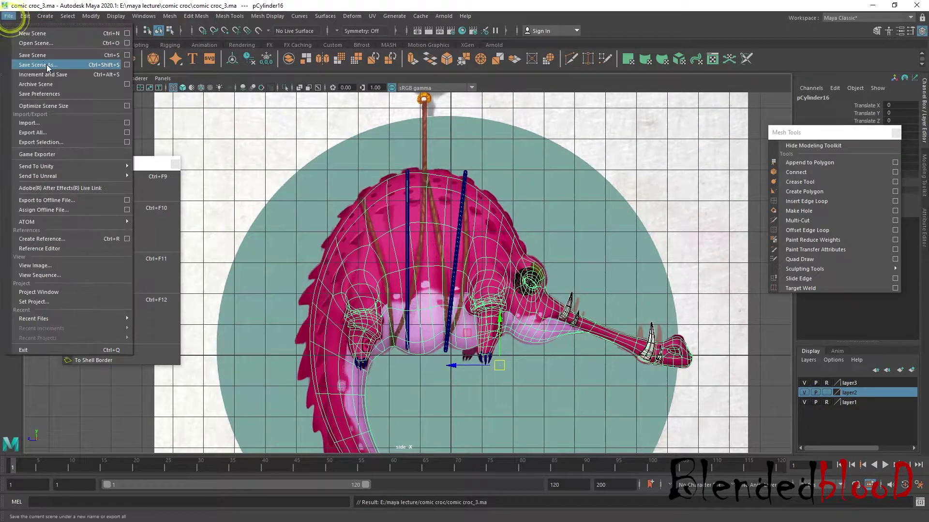
click(38, 65)
double_click(339, 205)
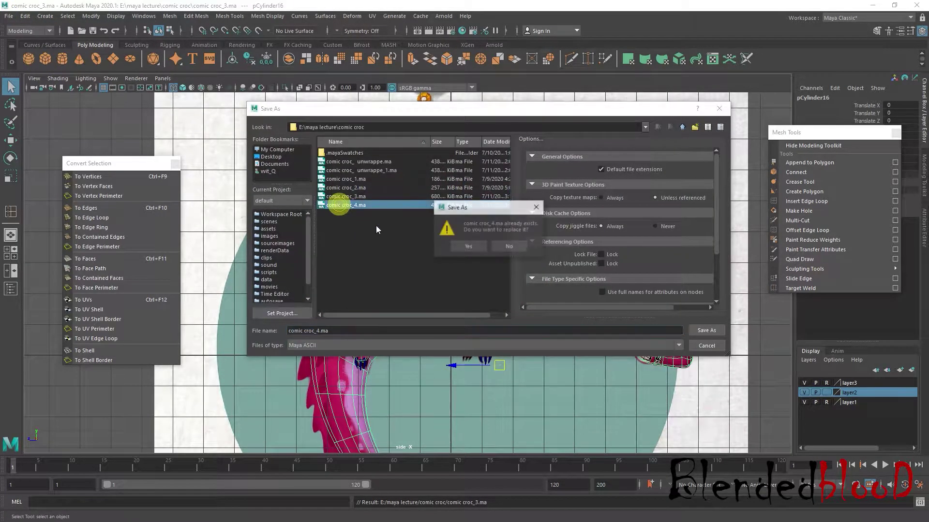
click(468, 247)
key(w)
scroll(537, 205, up, 2)
Select the pTorus1 strap in object mode and orbit to a front view
click(478, 190)
scroll(482, 211, up, 1)
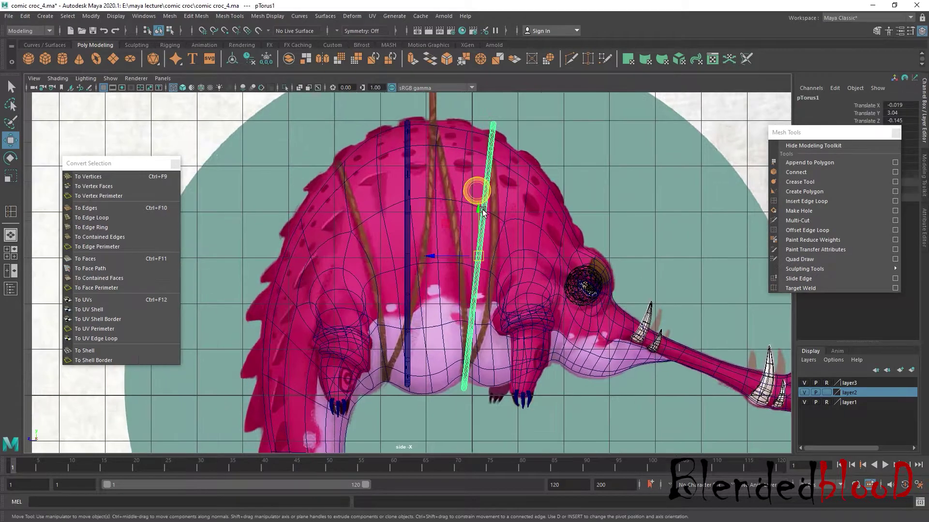
scroll(488, 213, up, 1)
scroll(491, 203, up, 1)
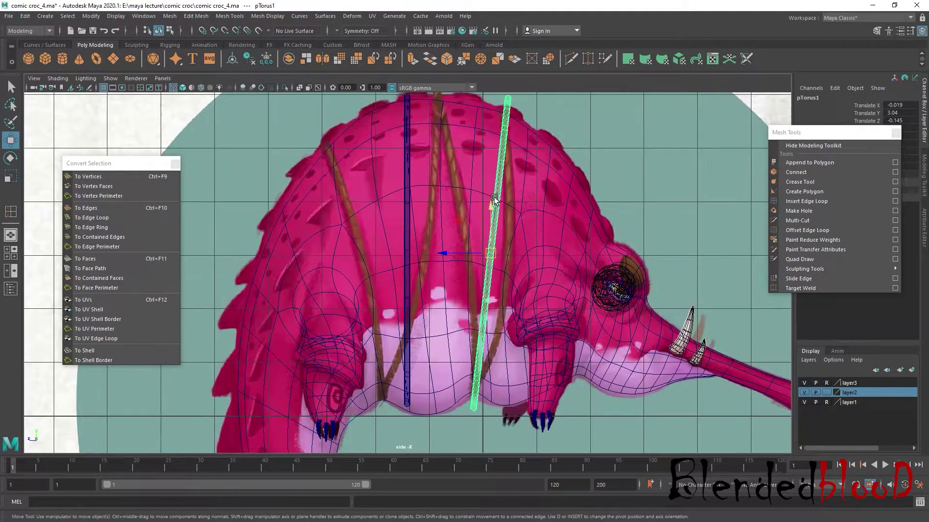
right_drag(495, 197, 411, 197)
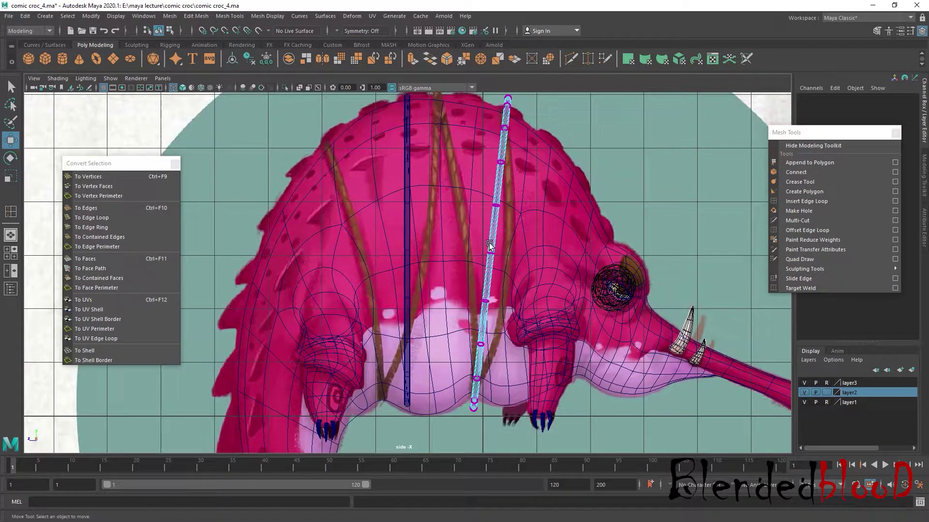
key(F8)
key(space)
key(space)
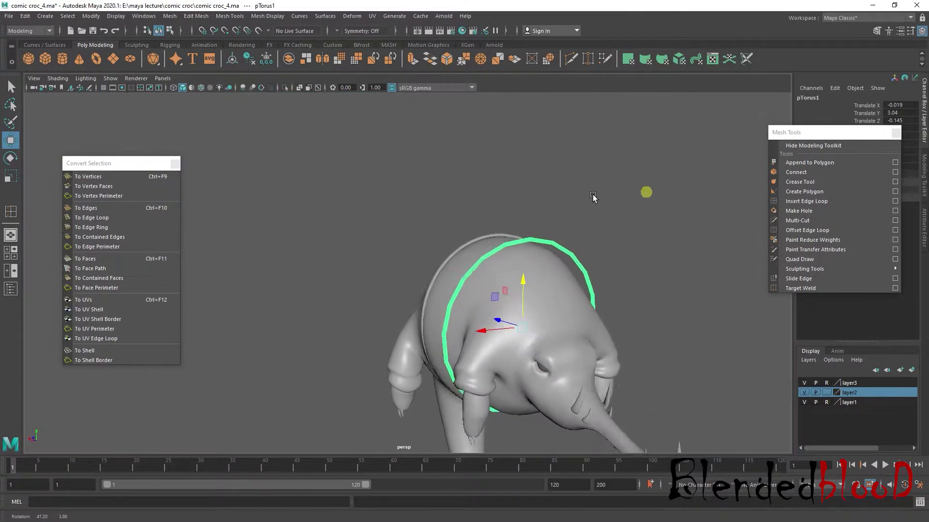
mouse_move(595, 197)
alt+mouse_down()
mouse_move(548, 198)
mouse_move(531, 285)
alt+mouse_up()
Turn on wireframe-on-shaded and orbit to inspect the strap on the crocodile
key(r)
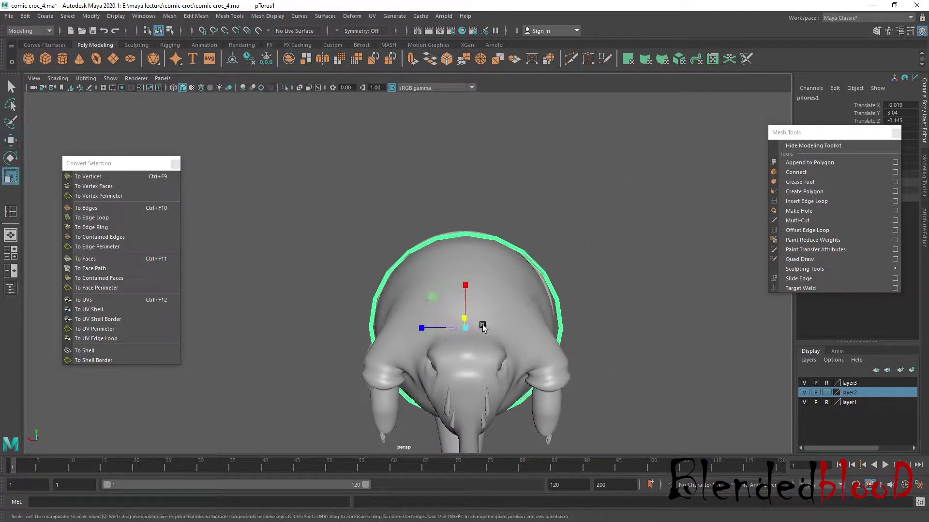
click(827, 393)
click(828, 392)
click(201, 88)
mouse_move(521, 357)
alt+mouse_down()
mouse_move(472, 330)
mouse_move(497, 352)
alt+mouse_up()
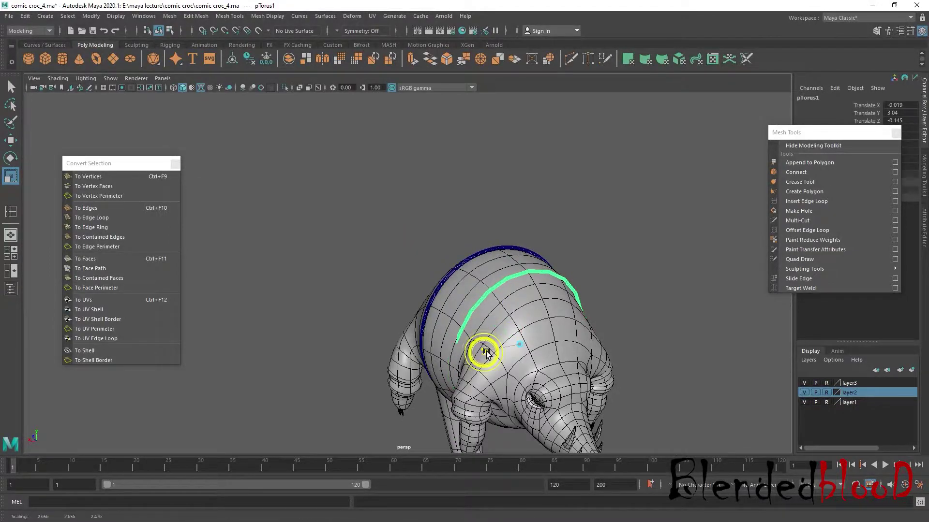
alt+drag(483, 354, 473, 347)
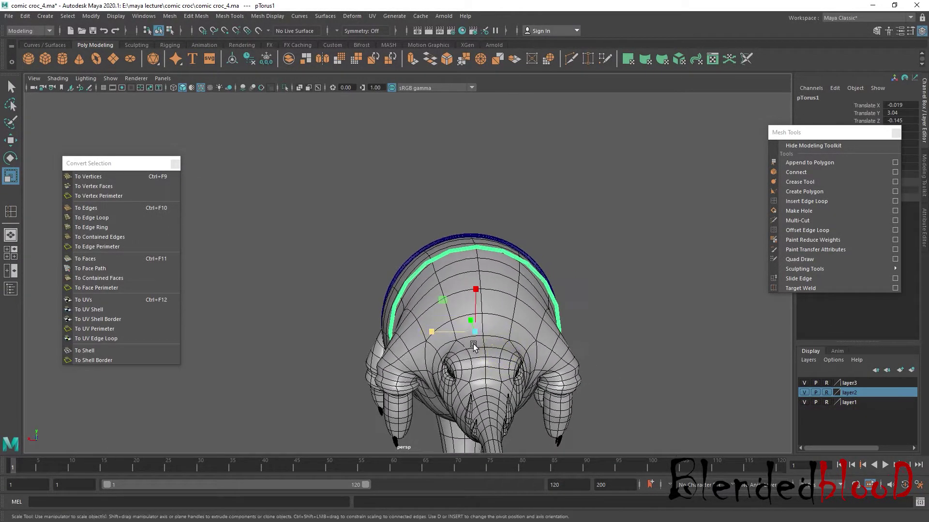
key(w)
Nudge pTorus1 sideways in the front view to centre it on the body
click(91, 16)
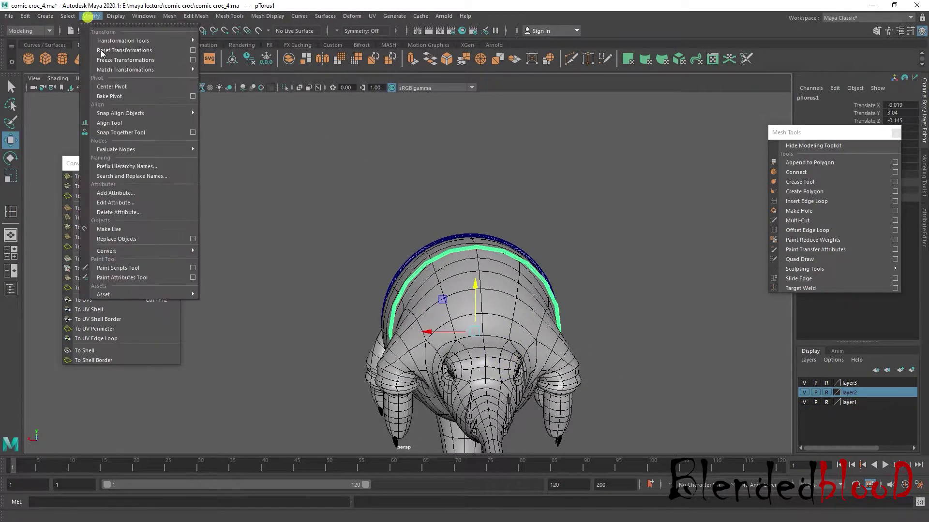
click(114, 87)
alt+right_drag(350, 367, 456, 341)
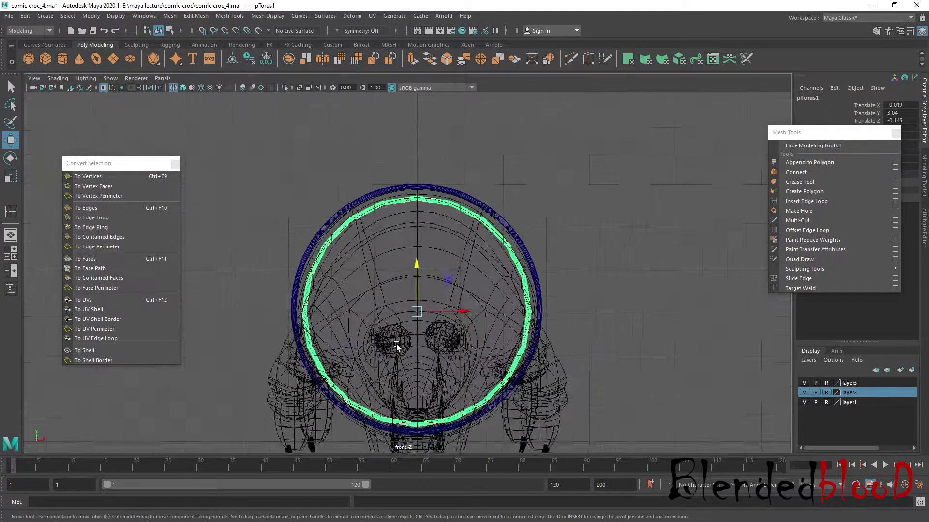
scroll(479, 373, up, 2)
scroll(483, 386, up, 2)
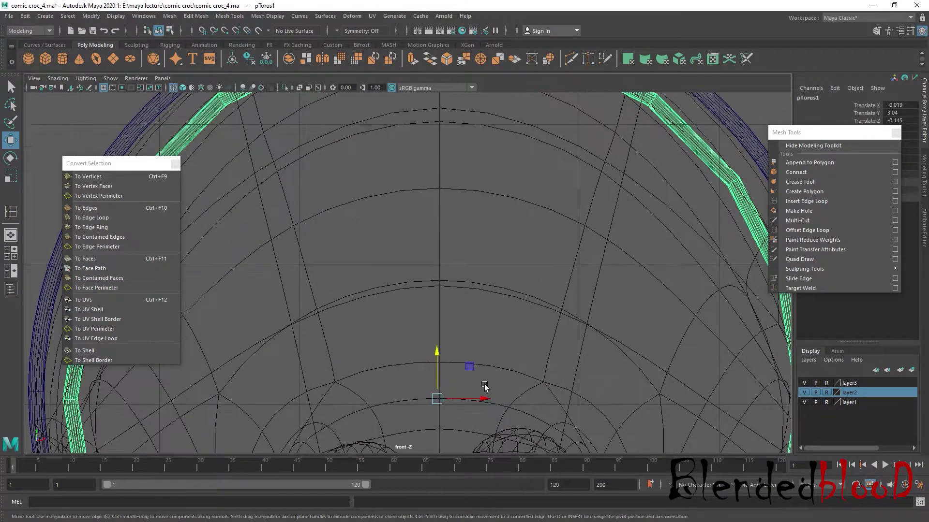
scroll(485, 399, down, 5)
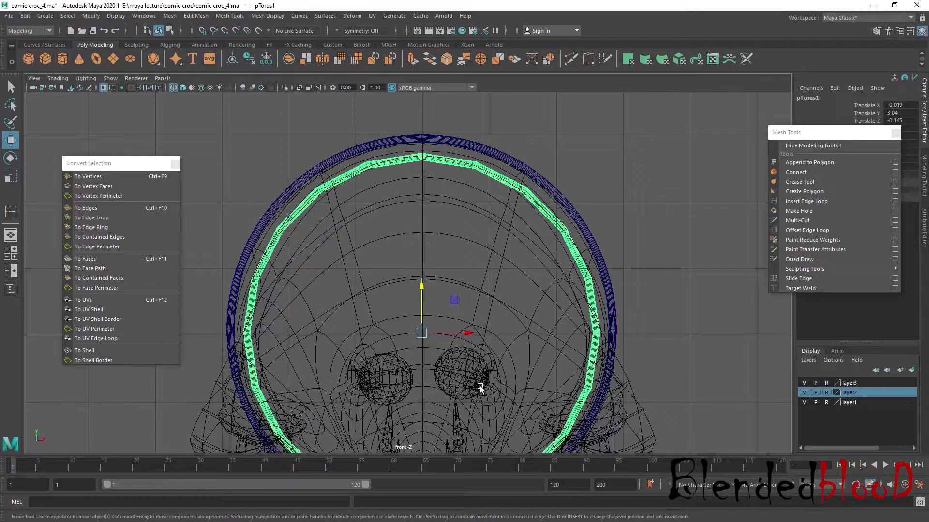
scroll(480, 389, up, 1)
drag(469, 338, 468, 338)
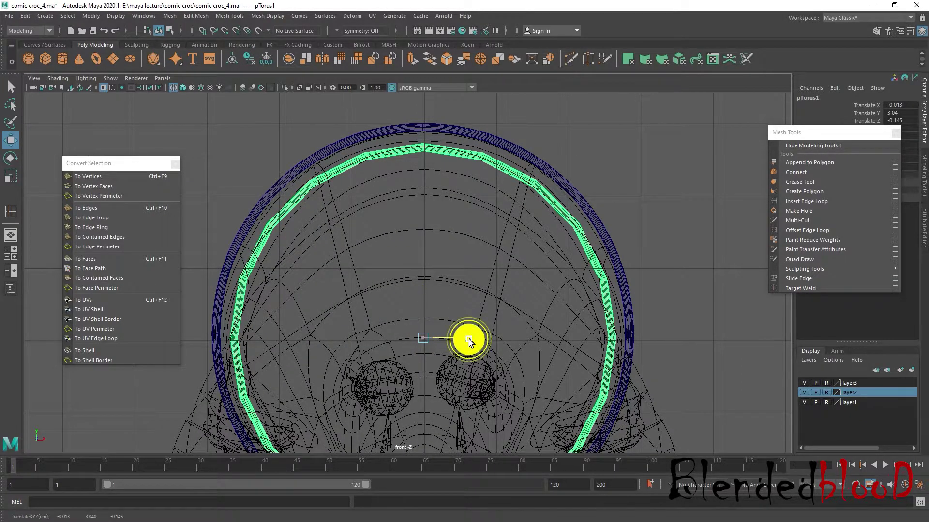
Deselect the strap, turn off wireframe-on-shaded, and orbit to review both straps
key(space)
key(space)
mouse_move(620, 245)
alt+mouse_down()
mouse_move(576, 285)
mouse_move(607, 287)
alt+mouse_up()
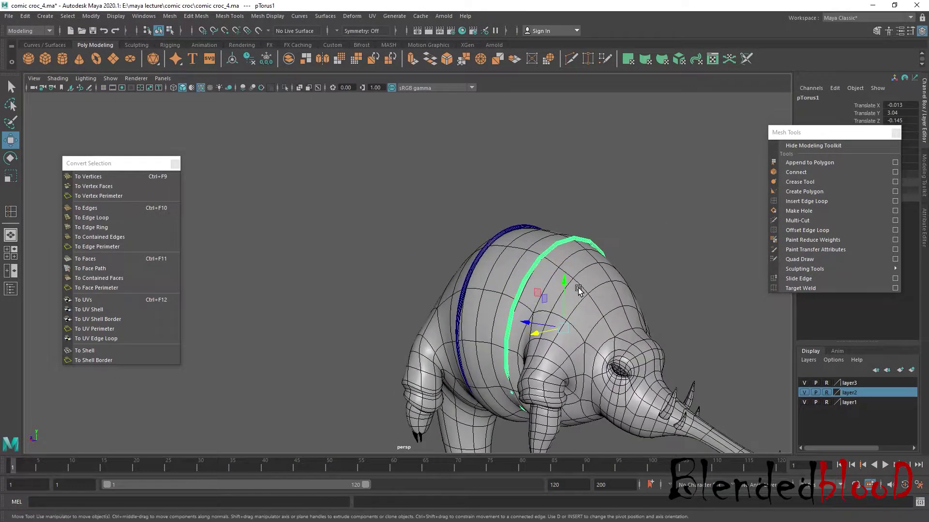
click(669, 248)
mouse_move(670, 248)
alt+mouse_down()
mouse_move(597, 303)
mouse_move(418, 202)
alt+mouse_up()
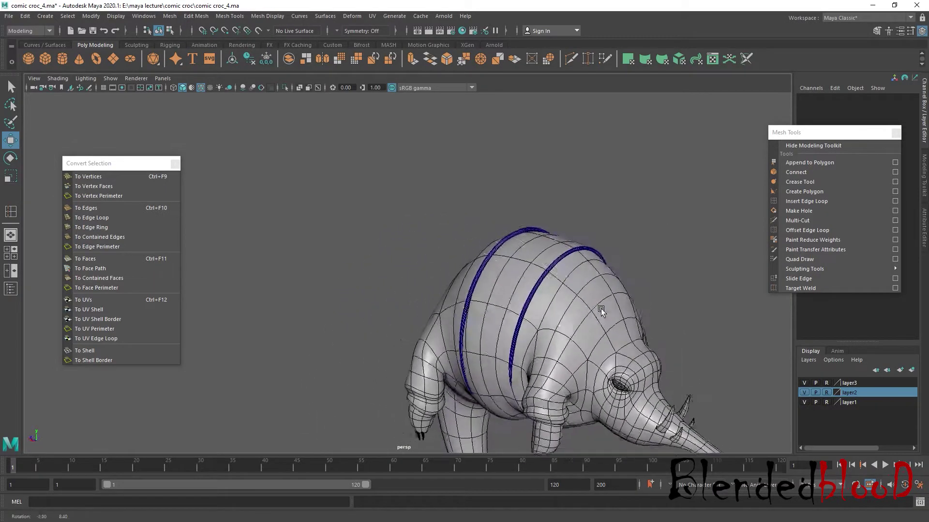
alt+drag(621, 295, 454, 201)
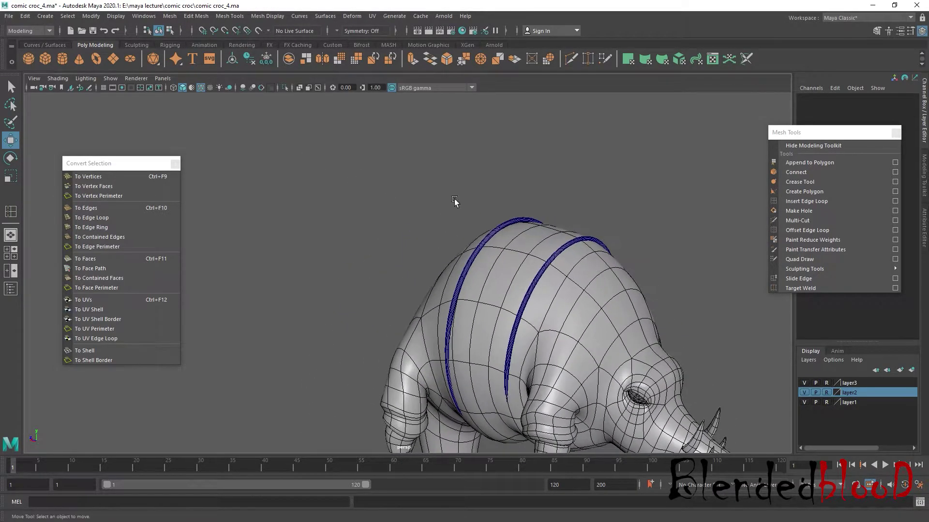
click(203, 88)
mouse_move(592, 319)
alt+mouse_down()
mouse_move(420, 266)
mouse_move(347, 280)
mouse_move(477, 292)
mouse_move(561, 260)
mouse_move(552, 306)
mouse_move(523, 281)
mouse_move(435, 280)
mouse_move(600, 328)
mouse_move(539, 309)
alt+mouse_up()
Select the lower vertices of the first torus strap in vertex mode
click(505, 272)
scroll(538, 309, up, 1)
scroll(525, 315, up, 2)
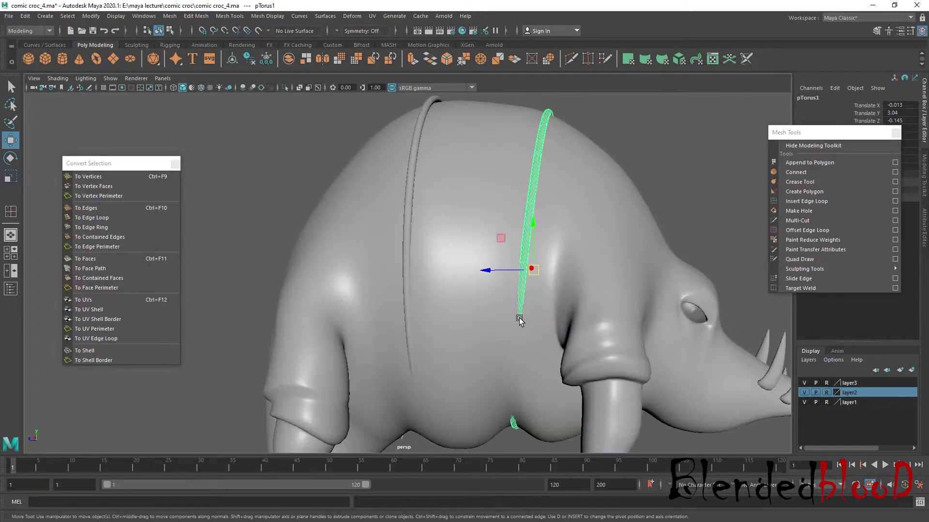
right_drag(510, 254, 467, 249)
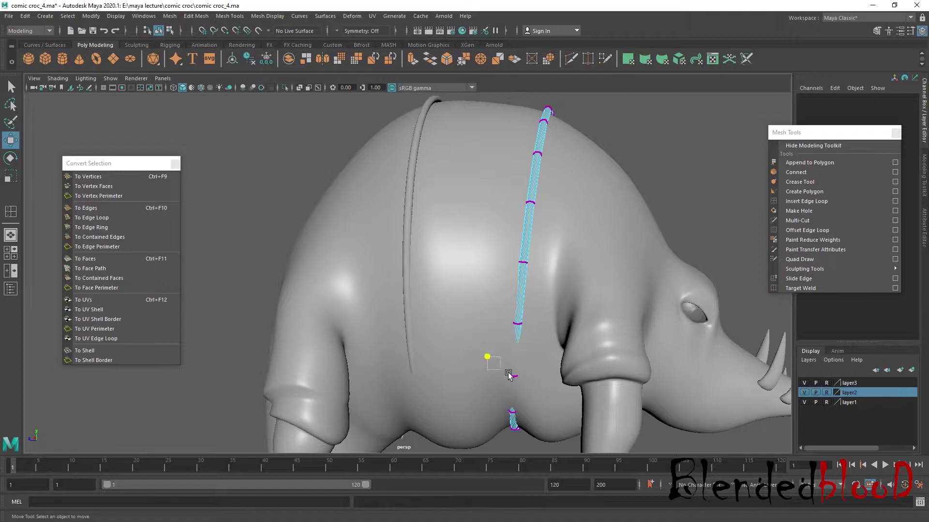
click(512, 376)
mouse_move(512, 379)
alt+mouse_down()
mouse_move(504, 390)
mouse_move(482, 386)
mouse_move(556, 370)
mouse_move(611, 388)
alt+mouse_up()
key(space)
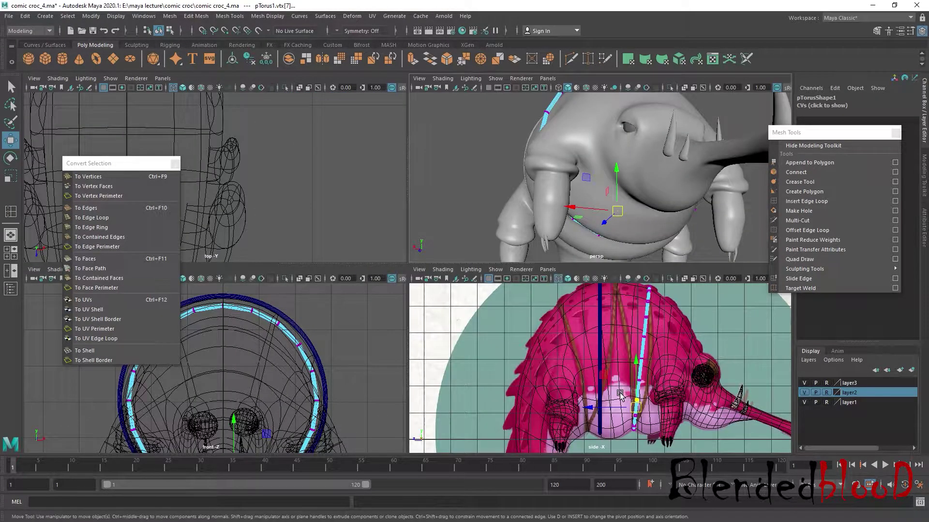
click(621, 395)
key(space)
mouse_move(628, 251)
alt+mouse_down()
mouse_move(644, 266)
mouse_move(599, 292)
alt+mouse_up()
Soft-select the strap's lower vertices with a wide falloff and move them upward
key(b)
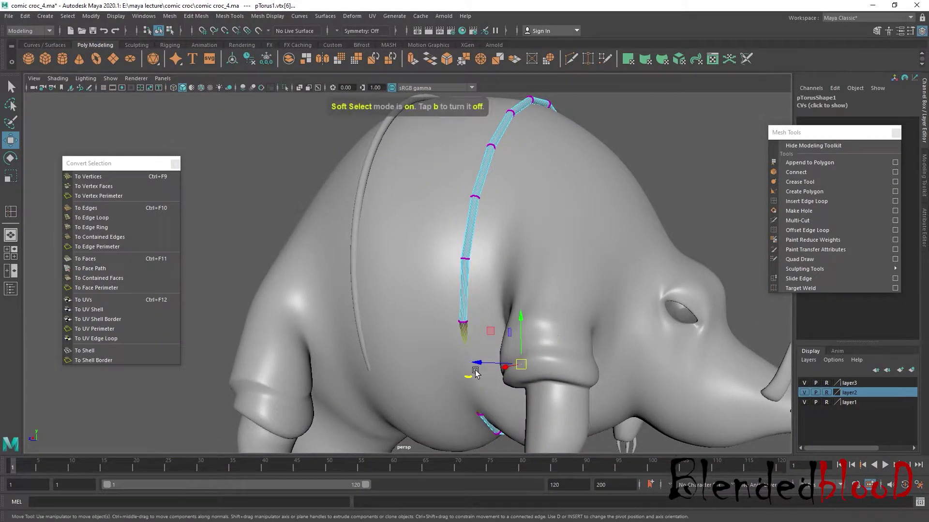
middle_drag(473, 373, 580, 475)
key(r)
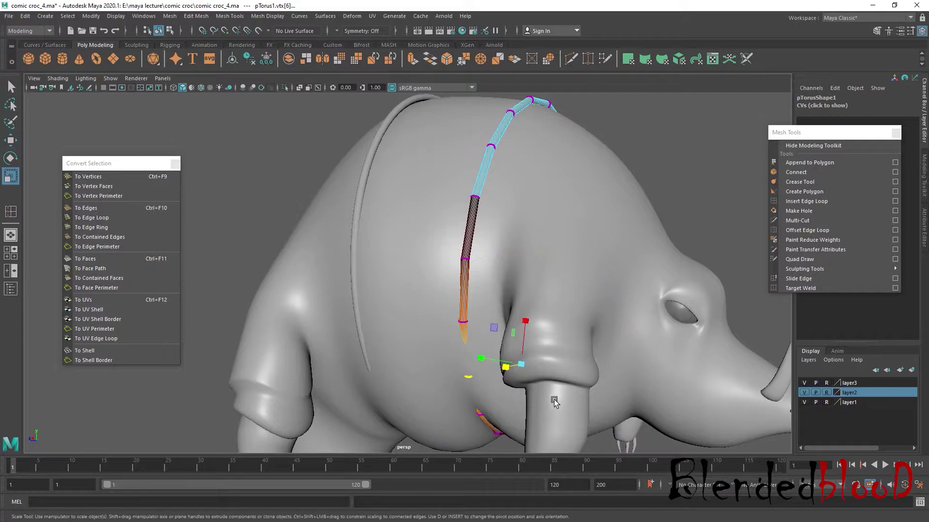
mouse_move(551, 401)
alt+mouse_down()
mouse_move(462, 406)
mouse_move(546, 397)
mouse_move(561, 314)
mouse_move(672, 360)
mouse_move(666, 353)
alt+mouse_up()
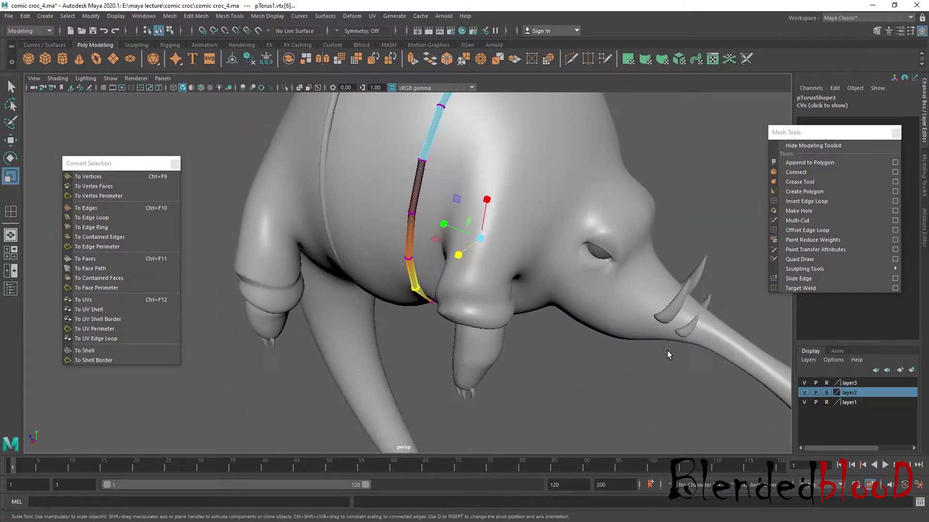
key(w)
alt+drag(509, 279, 465, 263)
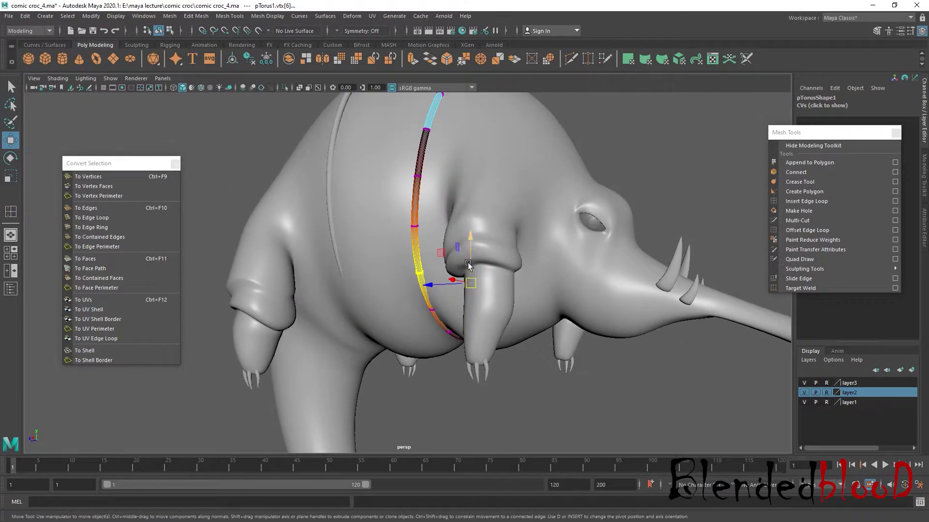
middle_drag(425, 308, 470, 251)
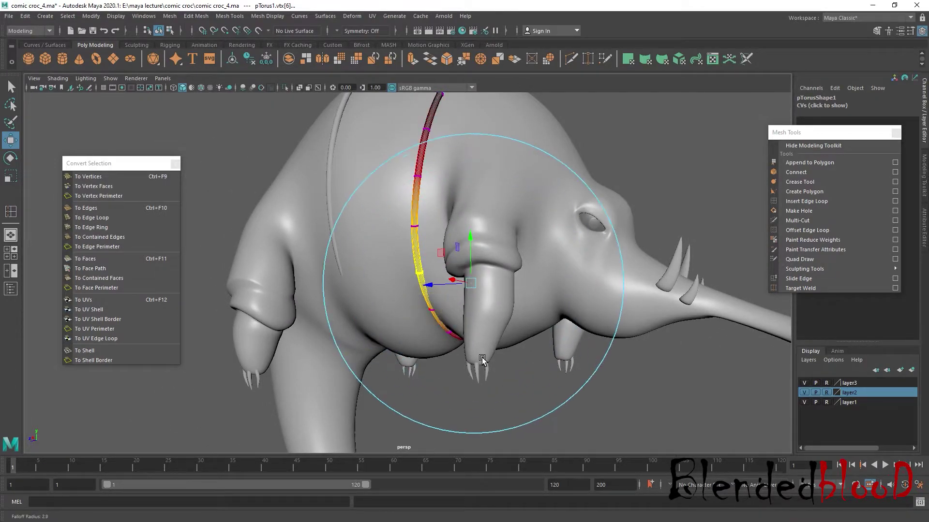
drag(469, 251, 468, 244)
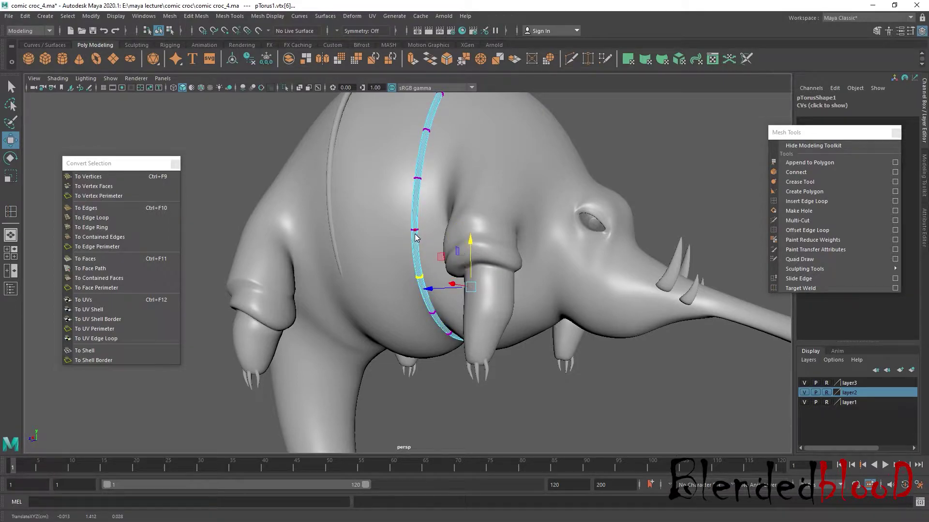
right_drag(415, 237, 465, 219)
mouse_move(465, 218)
alt+mouse_down()
mouse_move(612, 295)
mouse_move(475, 323)
mouse_move(530, 286)
mouse_move(595, 294)
mouse_move(540, 260)
alt+mouse_up()
Pick a lower vertex of pTorus1 in the side reference view and tighten the soft-selection falloff
click(504, 231)
key(space)
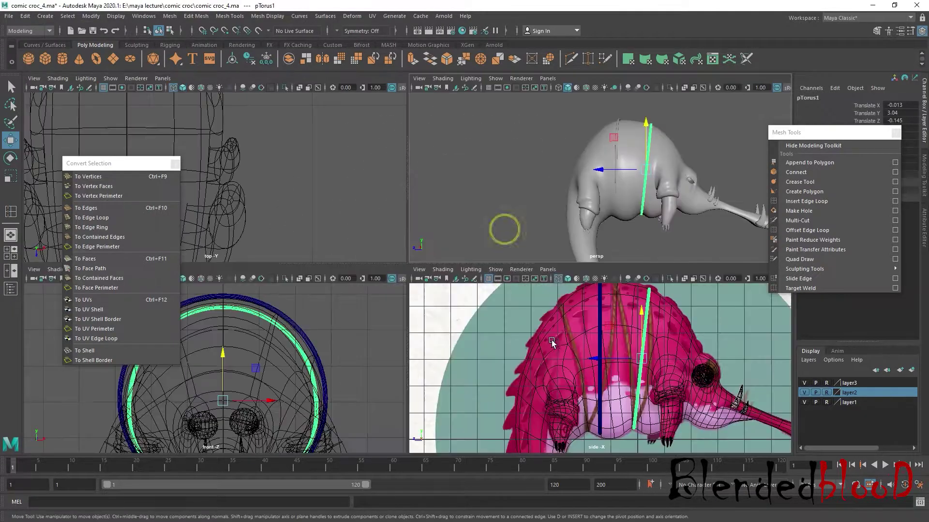
key(space)
right_drag(491, 251, 448, 246)
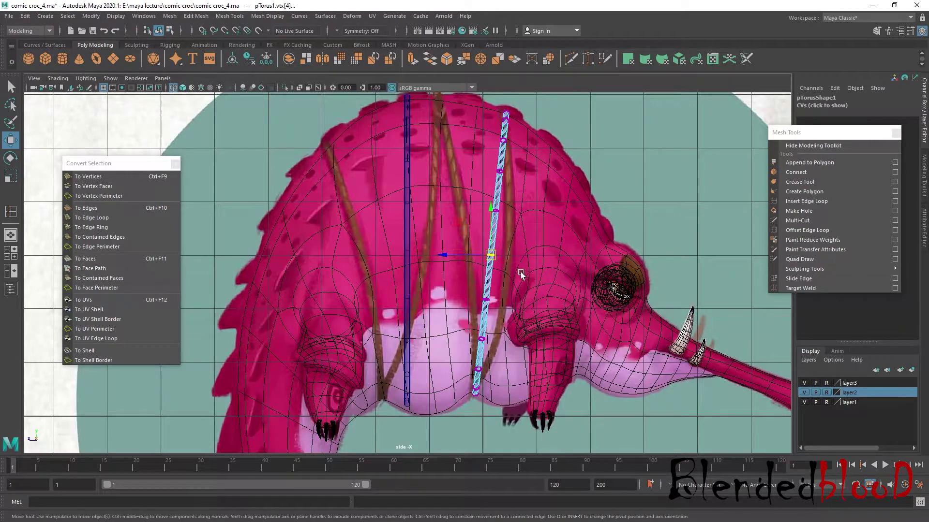
mouse_move(513, 272)
mouse_down()
mouse_move(444, 258)
mouse_move(459, 262)
mouse_up()
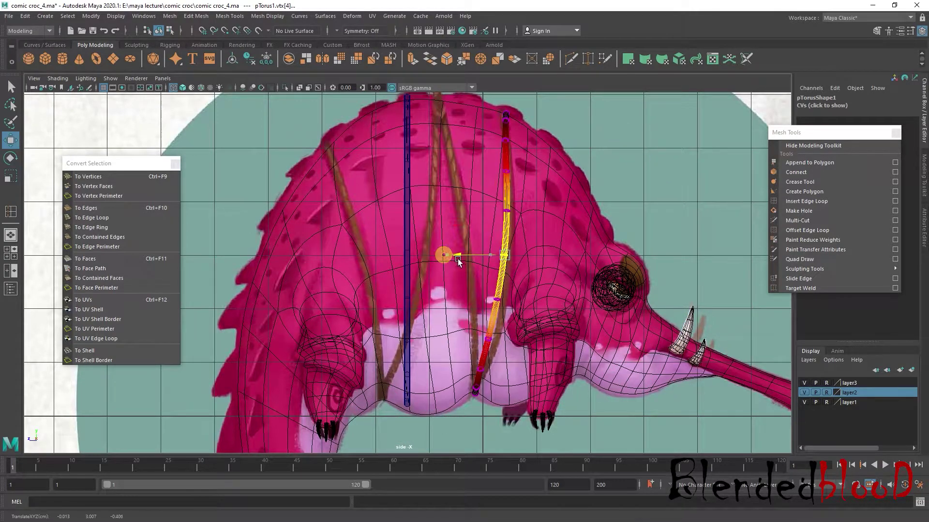
click(482, 330)
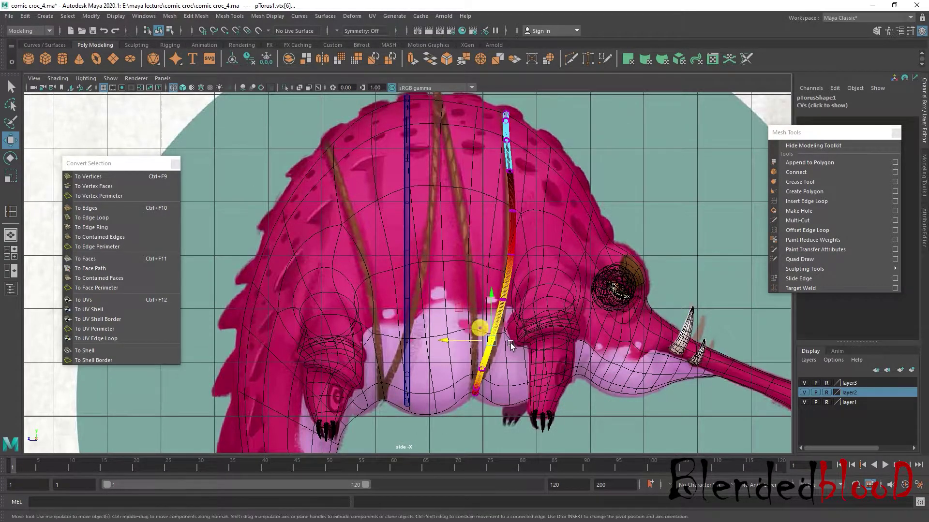
drag(490, 340, 449, 344)
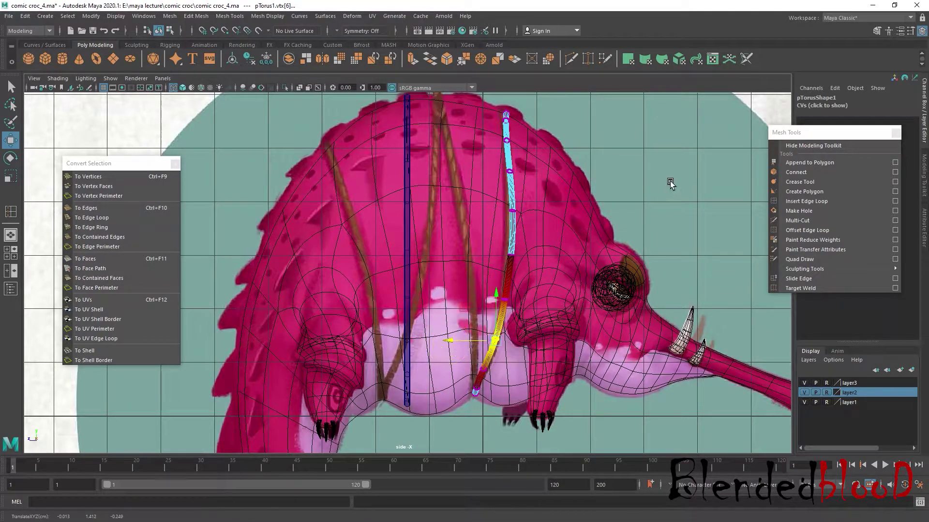
key(space)
key(space)
alt+drag(636, 223, 597, 237)
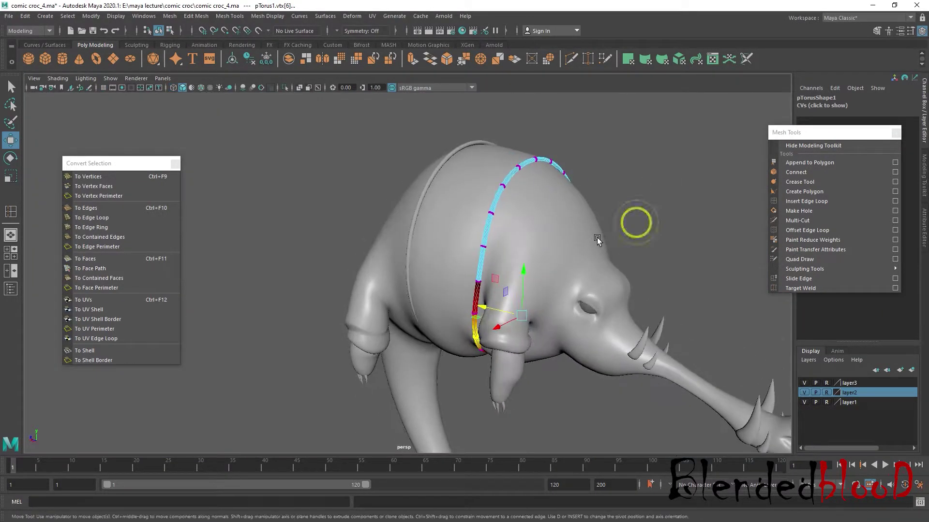
right_drag(495, 196, 636, 188)
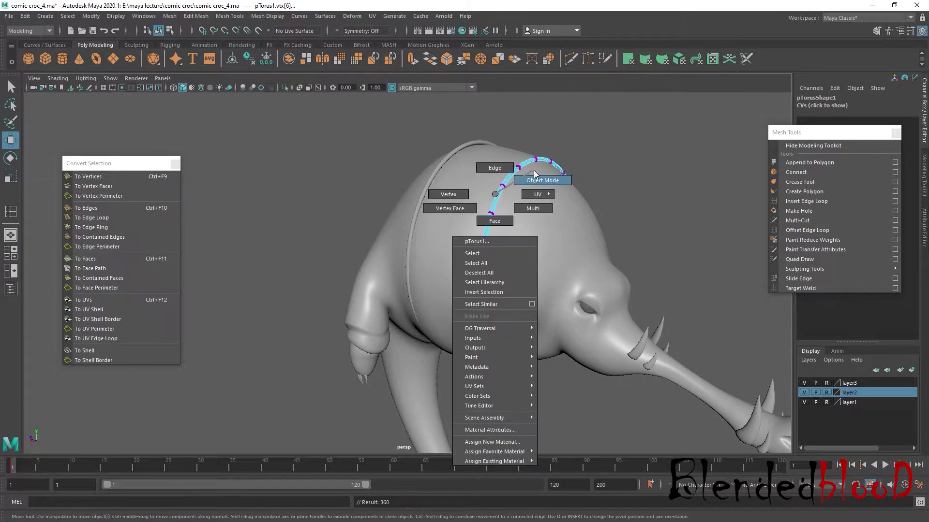
click(648, 189)
mouse_move(649, 188)
alt+mouse_down()
mouse_move(446, 304)
mouse_move(400, 304)
mouse_move(578, 298)
alt+mouse_up()
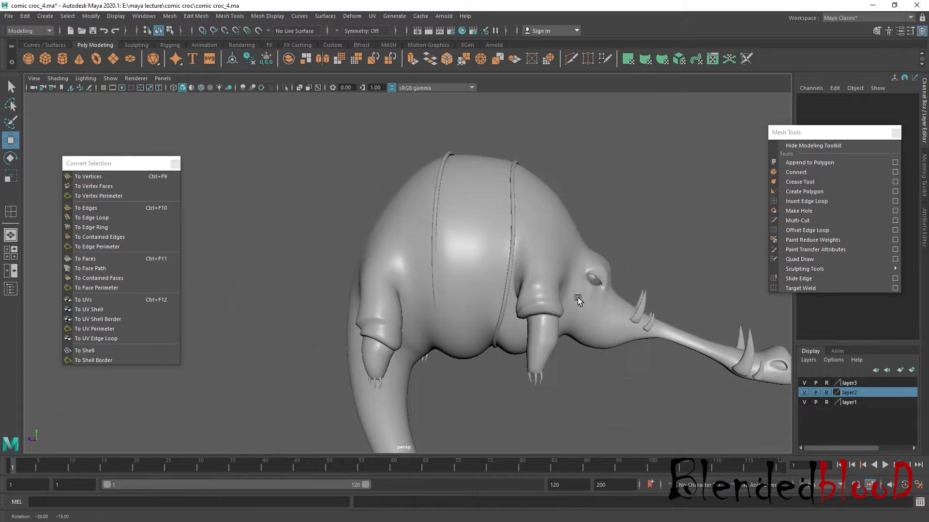
Shift pTorus1's lower vertices in the side view to follow the reference strap's curve
key(space)
drag(535, 368, 570, 348)
key(space)
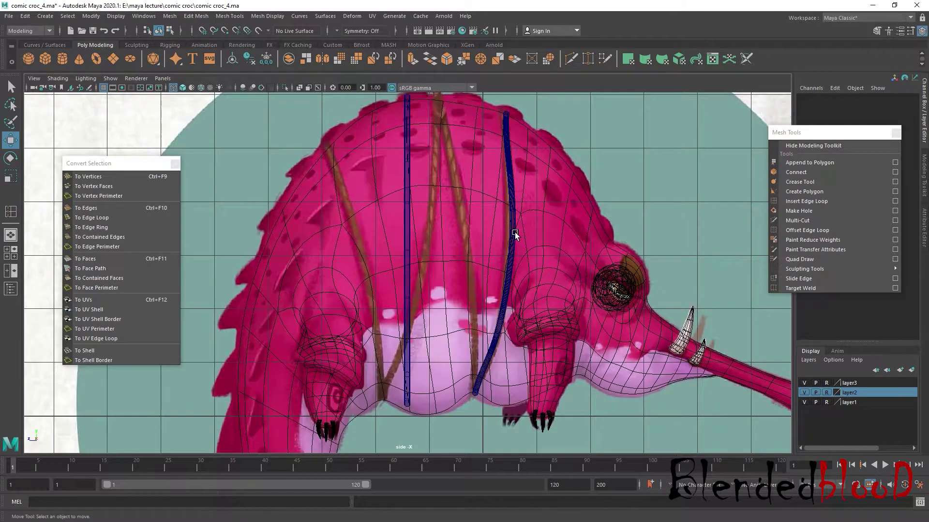
click(515, 234)
right_drag(513, 232, 497, 249)
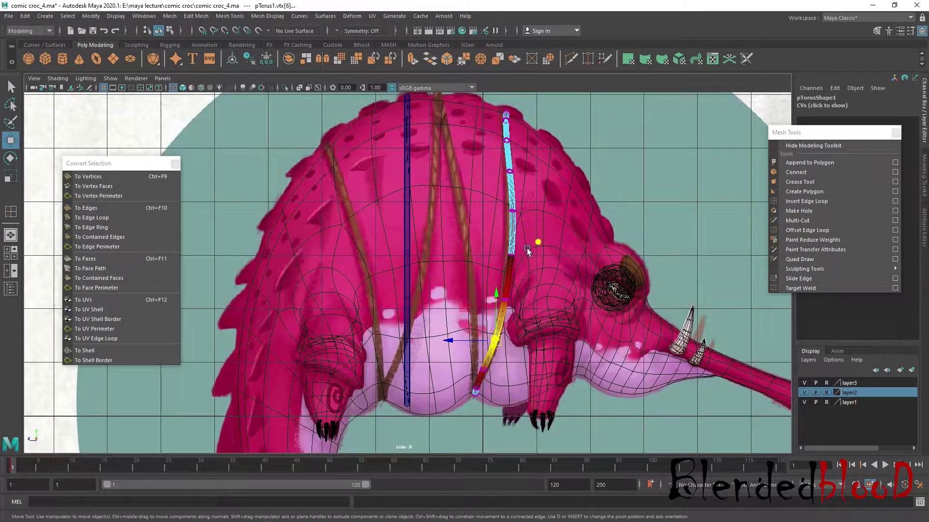
mouse_move(490, 259)
mouse_down()
mouse_move(482, 258)
mouse_move(506, 263)
mouse_move(460, 255)
mouse_up()
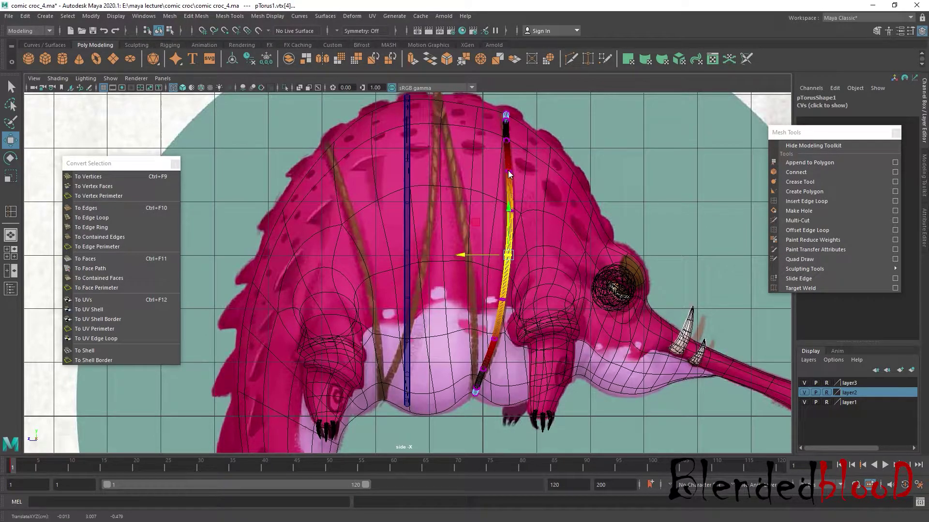
right_drag(509, 174, 495, 170)
alt+middle_drag(494, 170, 480, 184)
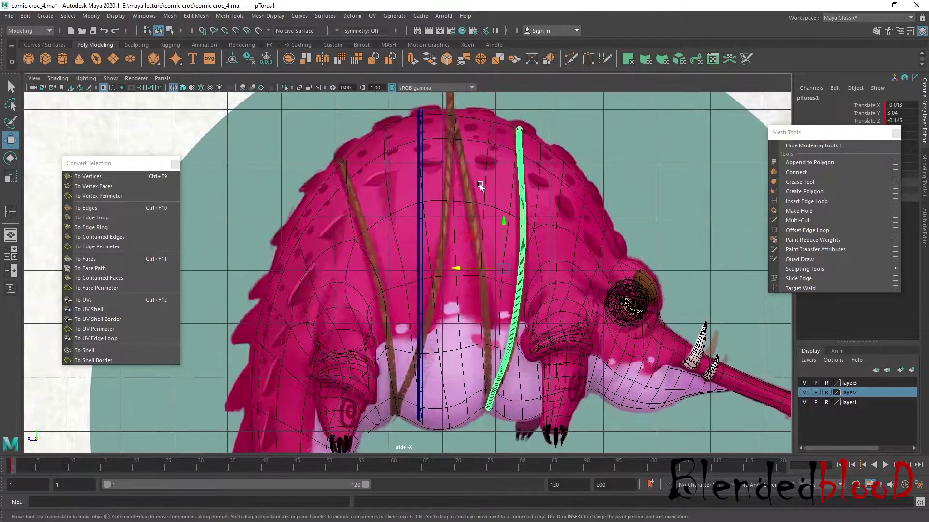
Duplicate the second strap into pTorus3, tilt it, and place it between the two straps
click(420, 189)
shift+drag(380, 270, 440, 269)
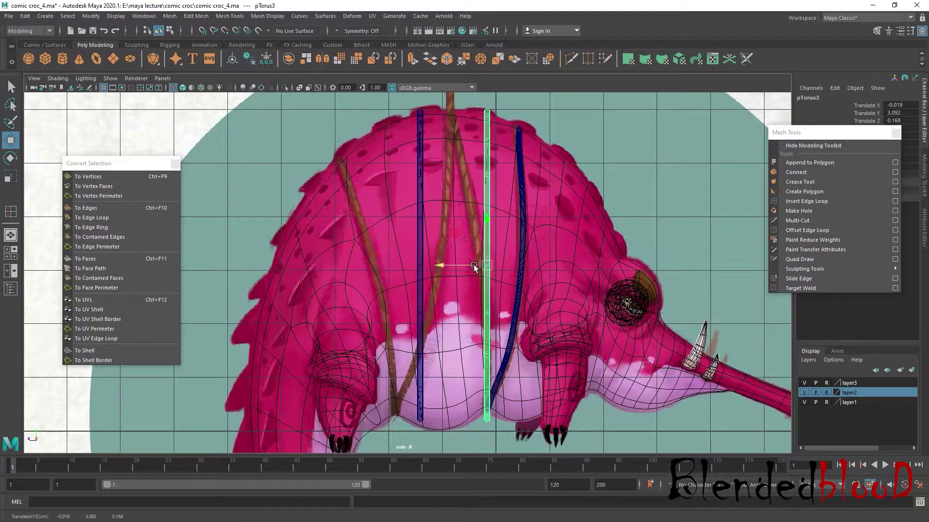
key(e)
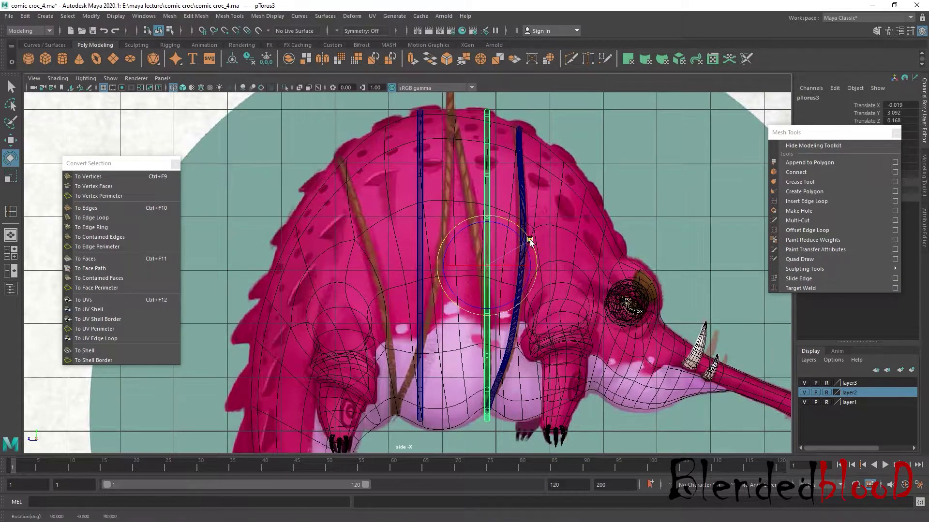
drag(530, 241, 516, 243)
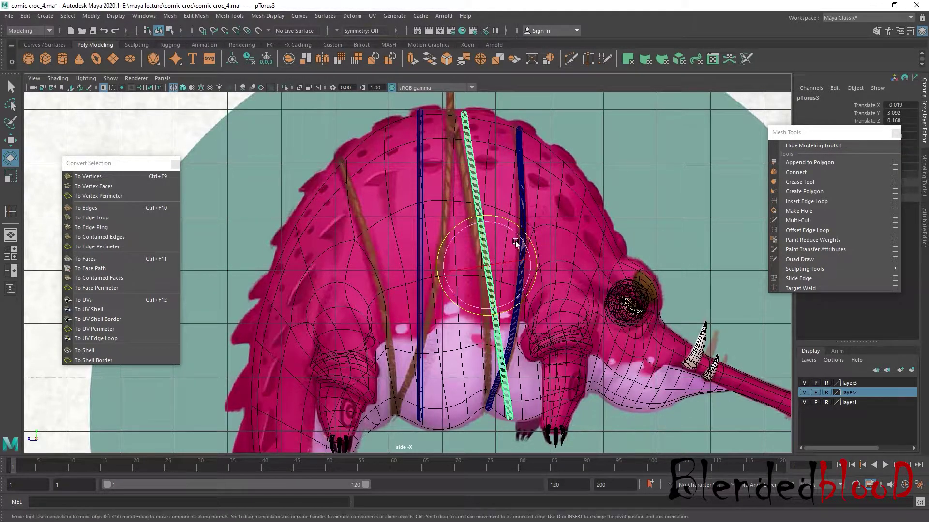
drag(480, 276, 473, 264)
alt+drag(633, 179, 544, 215)
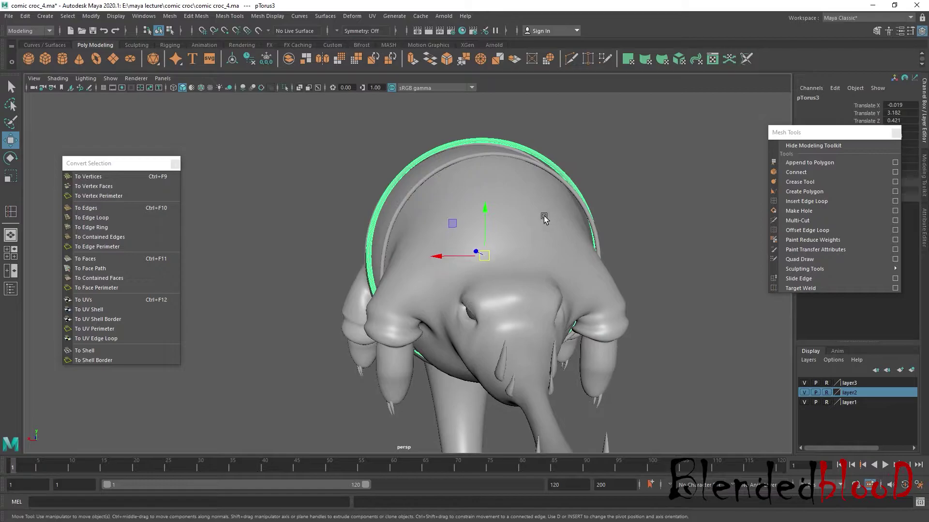
Scale pTorus3 up to wrap the body, then switch it to vertex editing in the side view
key(r)
click(201, 88)
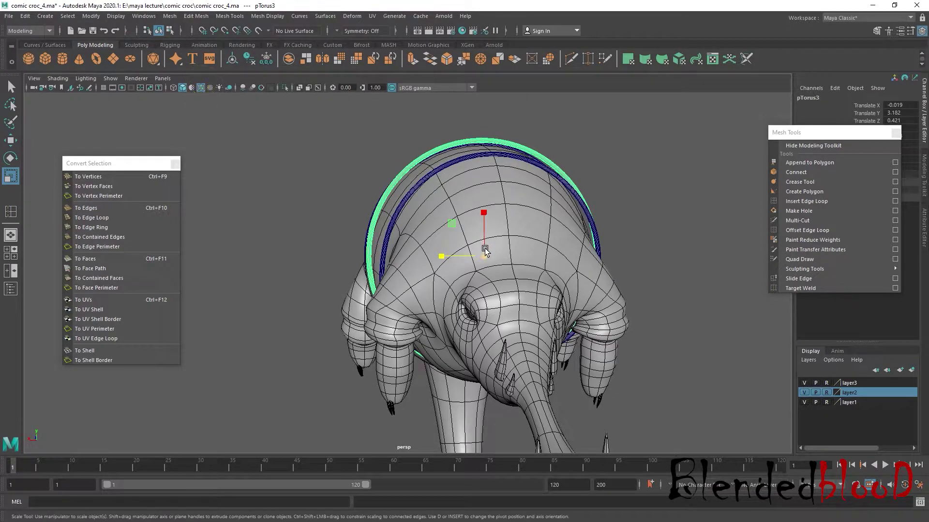
mouse_move(485, 250)
mouse_down()
mouse_move(593, 240)
mouse_move(586, 243)
mouse_up()
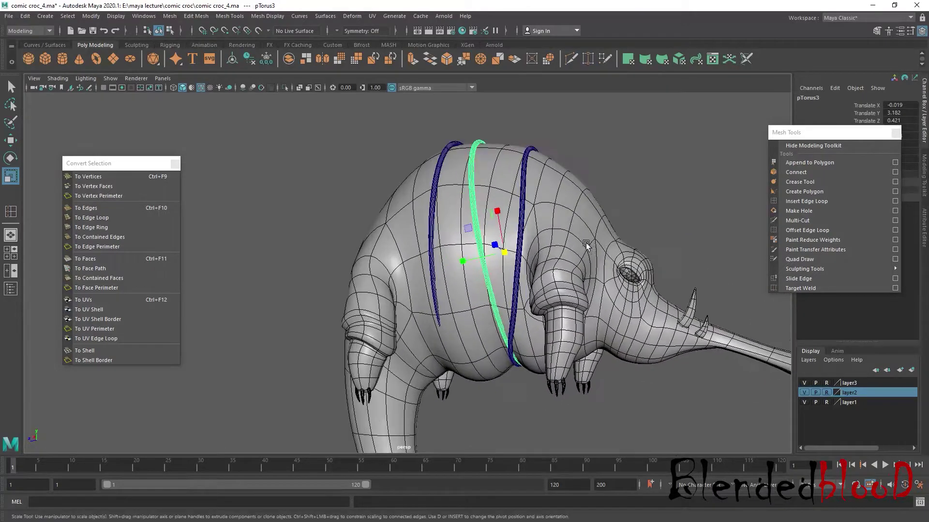
key(w)
key(space)
key(space)
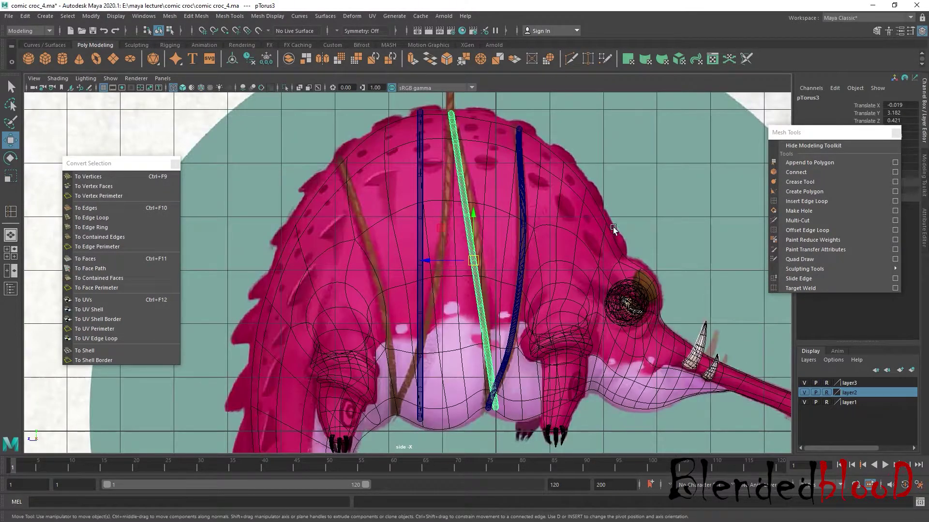
key(space)
key(space)
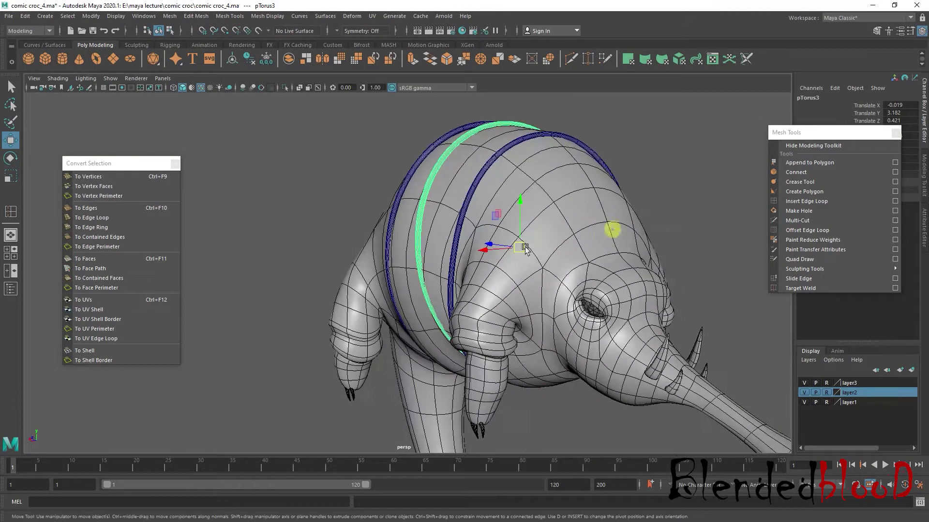
scroll(425, 193, up, 5)
right_click(426, 192)
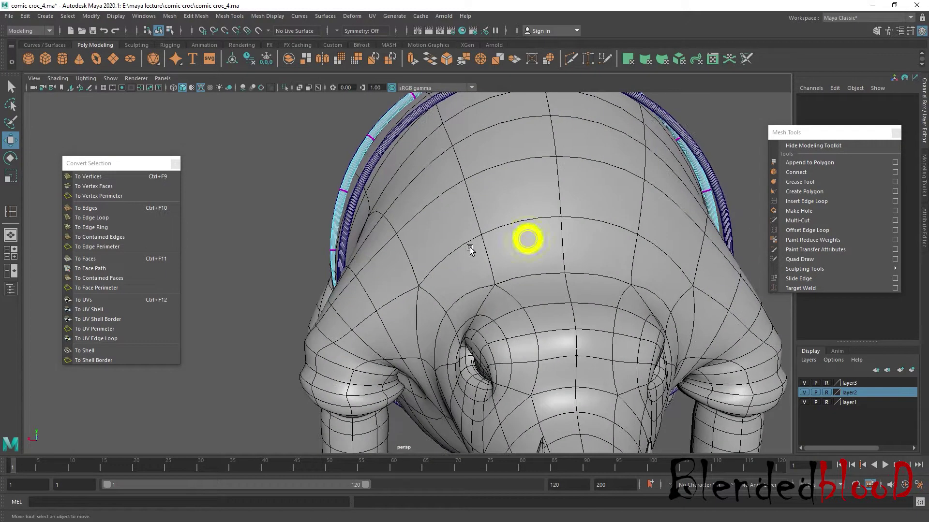
Select a band of pTorus3 vertices with wide soft-selection falloff and squash them against the body
key(space)
drag(617, 376, 659, 392)
alt+drag(666, 209, 625, 246)
key(space)
mouse_move(587, 290)
mouse_down()
mouse_move(594, 312)
mouse_move(556, 290)
mouse_move(538, 299)
mouse_move(556, 307)
mouse_move(558, 248)
mouse_move(503, 206)
mouse_move(378, 216)
mouse_move(510, 270)
mouse_move(613, 231)
mouse_move(697, 242)
mouse_move(688, 255)
mouse_up()
key(r)
key(w)
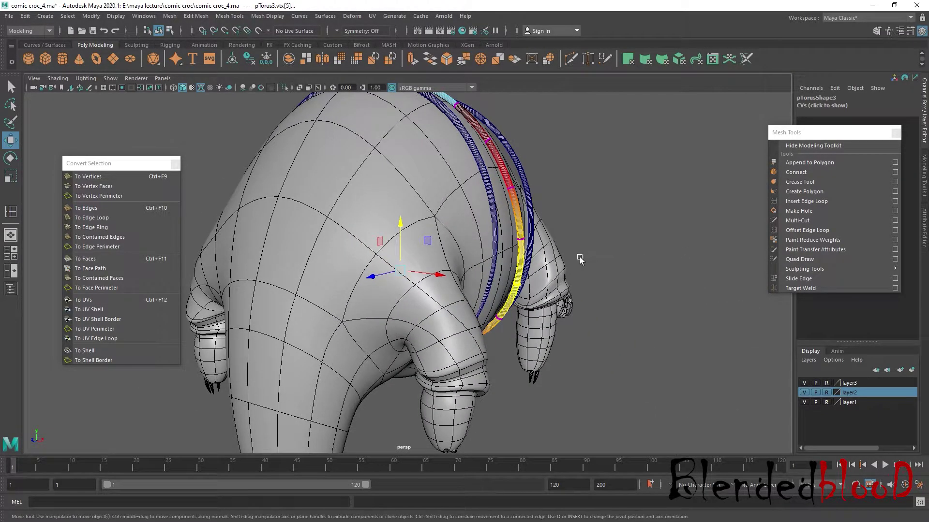
key(r)
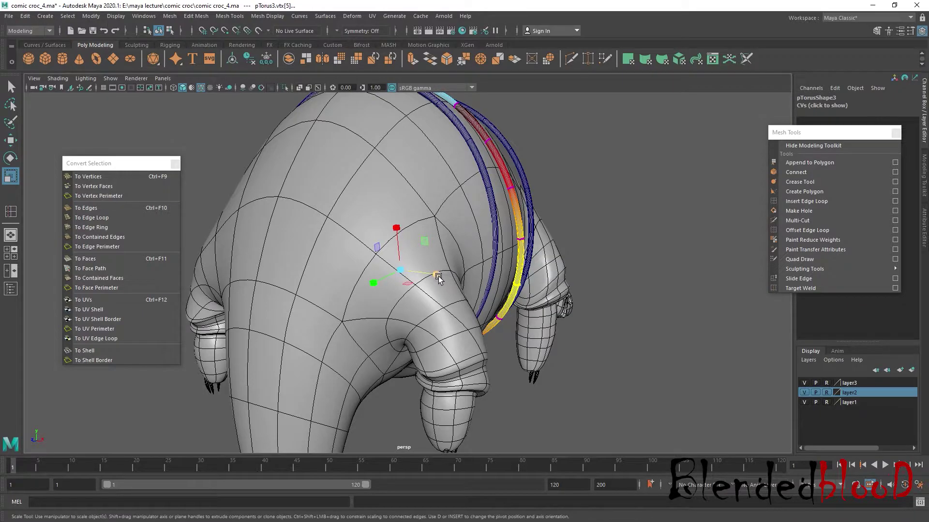
drag(438, 277, 438, 277)
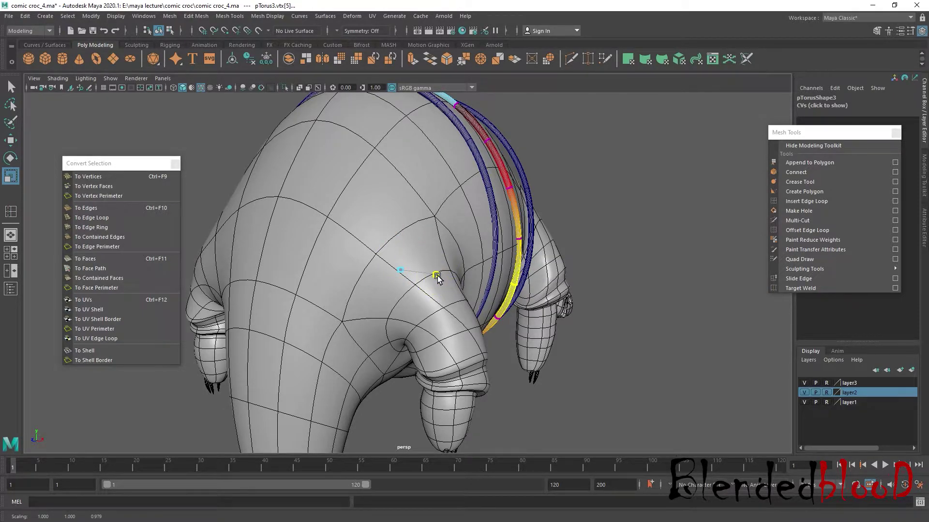
Pull the strap section toward the back and move another vertex to follow the body
mouse_move(544, 272)
alt+mouse_down()
mouse_move(442, 266)
mouse_move(454, 290)
alt+mouse_up()
key(w)
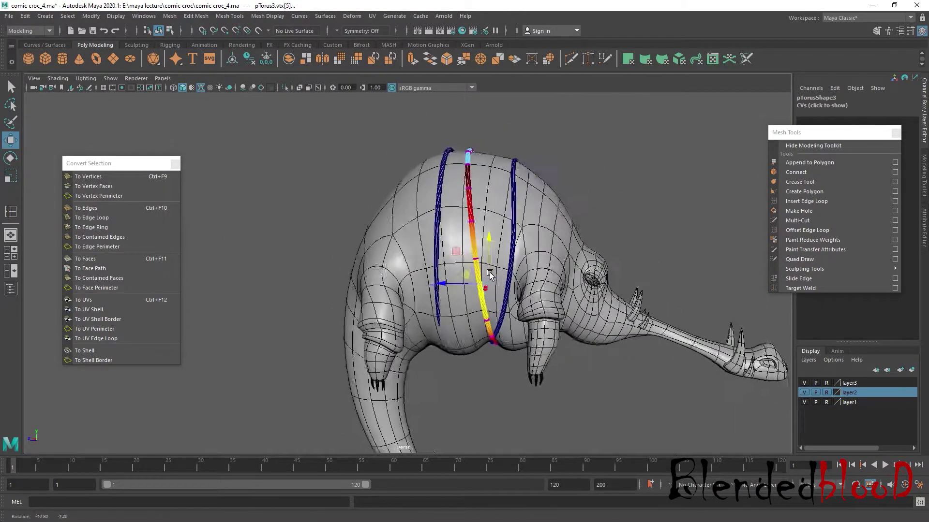
key(space)
key(space)
scroll(501, 282, up, 2)
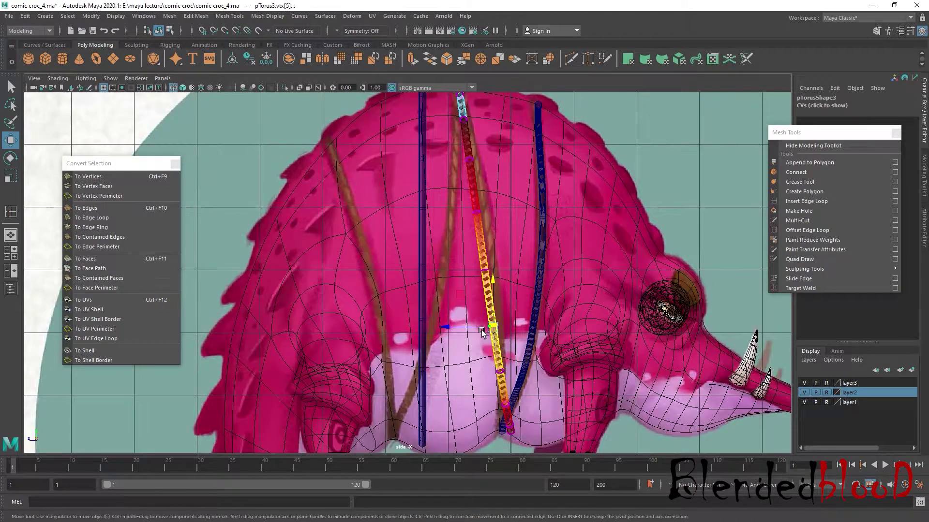
drag(503, 334, 448, 329)
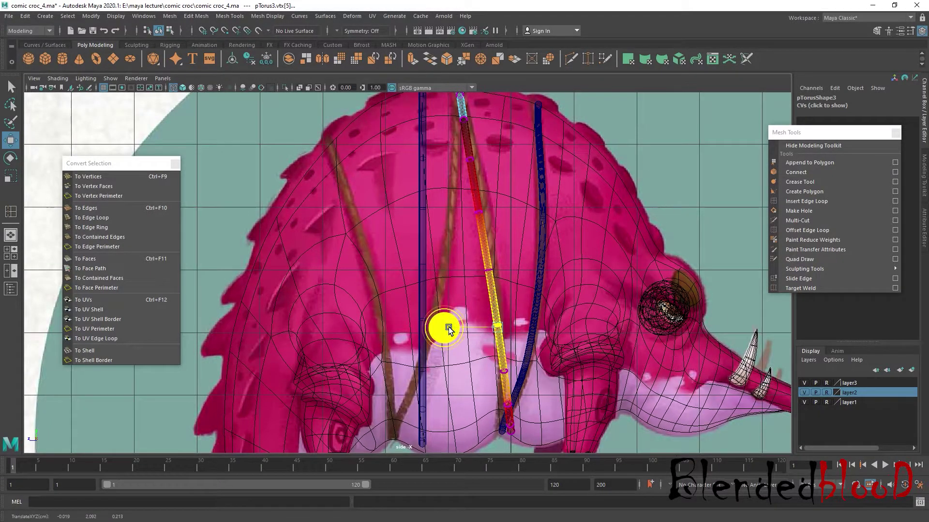
click(504, 200)
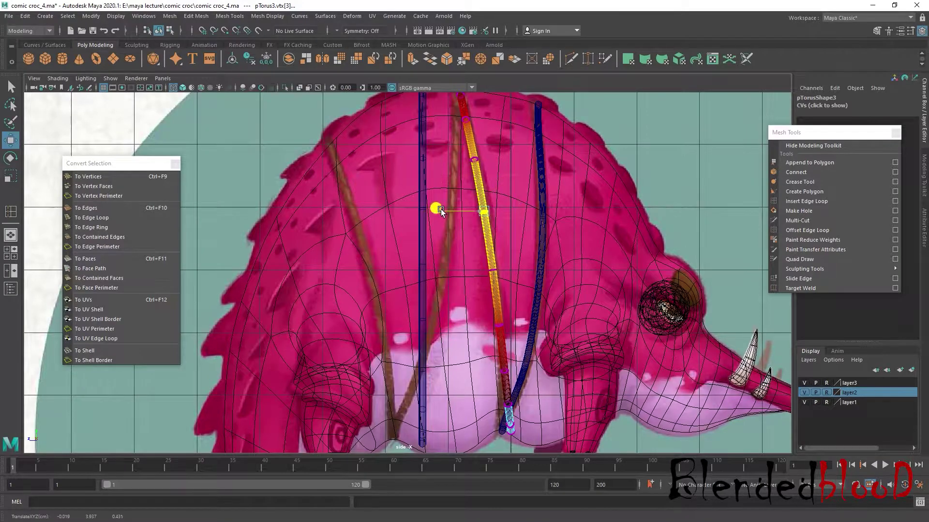
mouse_move(511, 205)
alt+middle_down()
mouse_move(519, 234)
mouse_move(533, 232)
alt+middle_up()
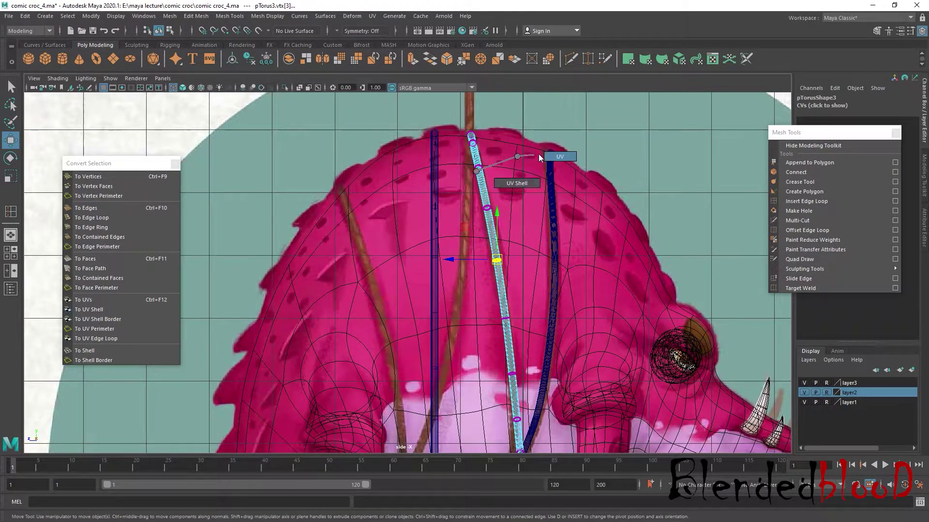
click(614, 155)
Turn off wireframe-on-shaded and select the strap around the belly
key(space)
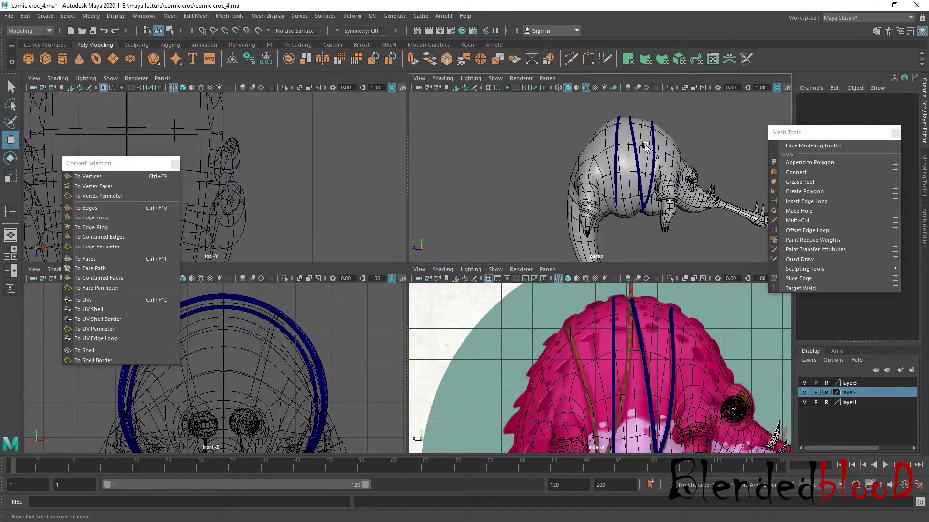
key(space)
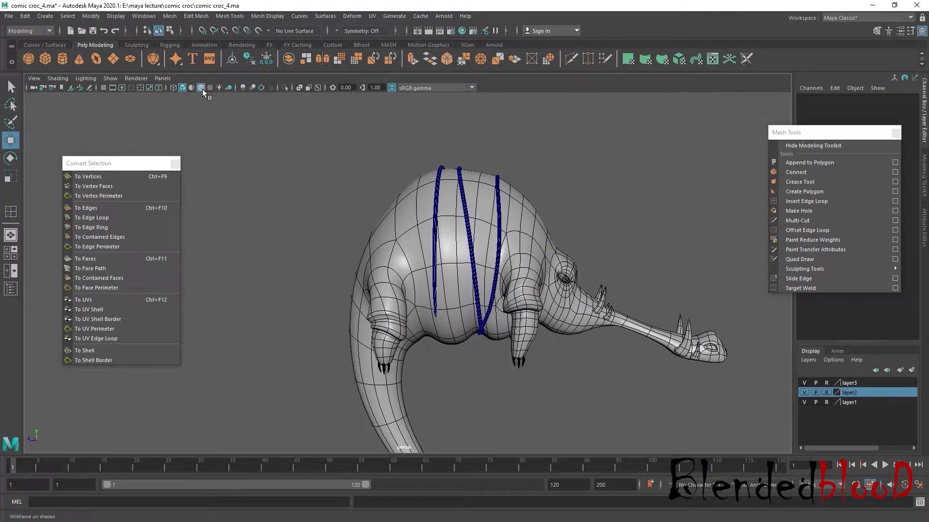
click(201, 88)
mouse_move(350, 154)
alt+mouse_down()
mouse_move(315, 90)
mouse_move(437, 236)
alt+mouse_up()
scroll(550, 274, up, 5)
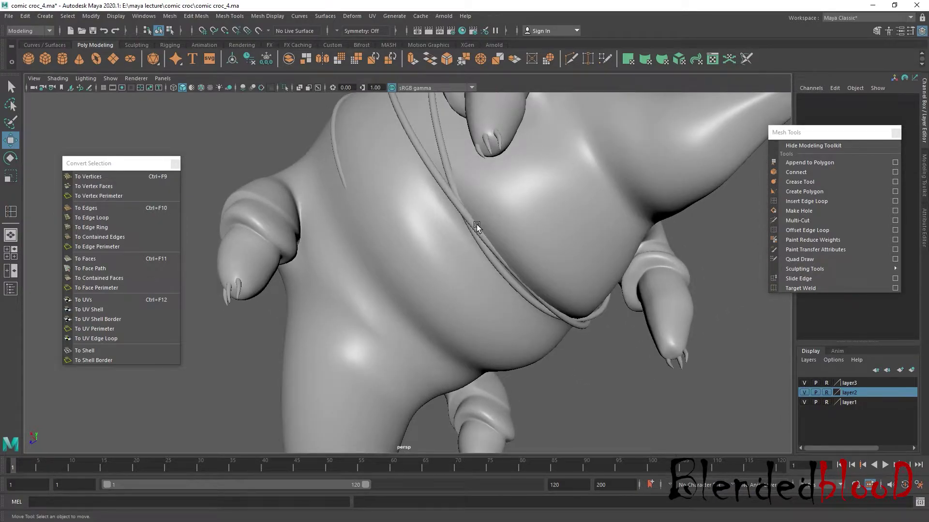
click(476, 225)
With soft selection on, pull the strap's lower vertices in against the belly
right_drag(496, 248, 542, 297)
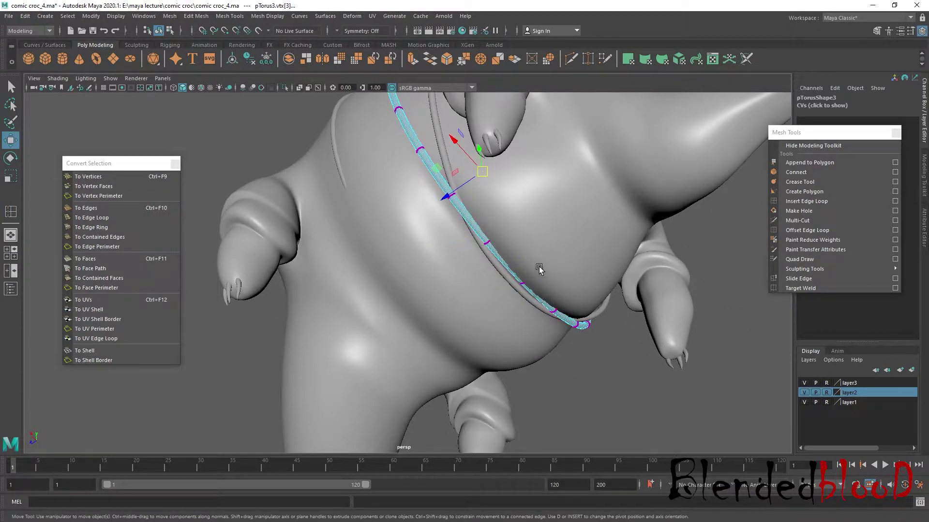
mouse_move(543, 285)
alt+mouse_down()
mouse_move(560, 294)
mouse_move(462, 246)
alt+mouse_up()
key(b)
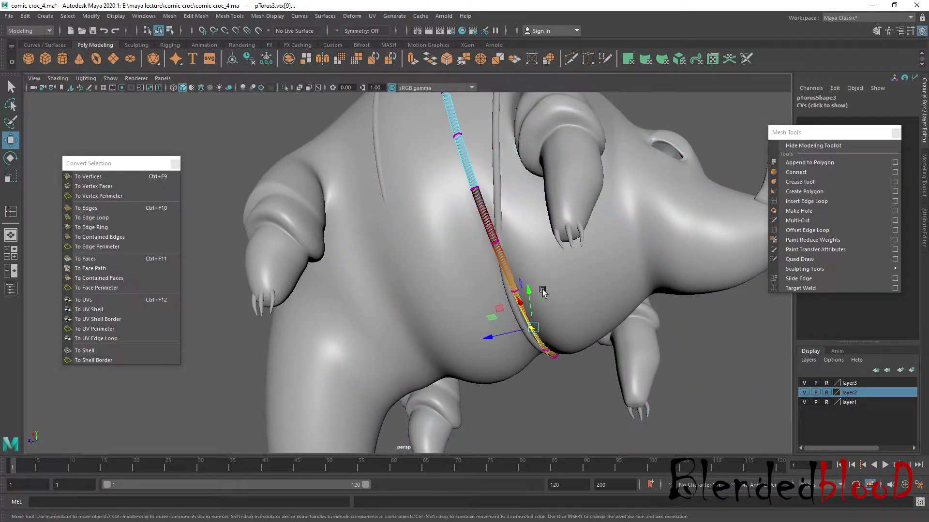
mouse_move(527, 292)
mouse_down()
mouse_move(570, 305)
mouse_move(500, 306)
mouse_move(502, 297)
mouse_move(582, 307)
mouse_move(603, 327)
mouse_move(591, 331)
mouse_up()
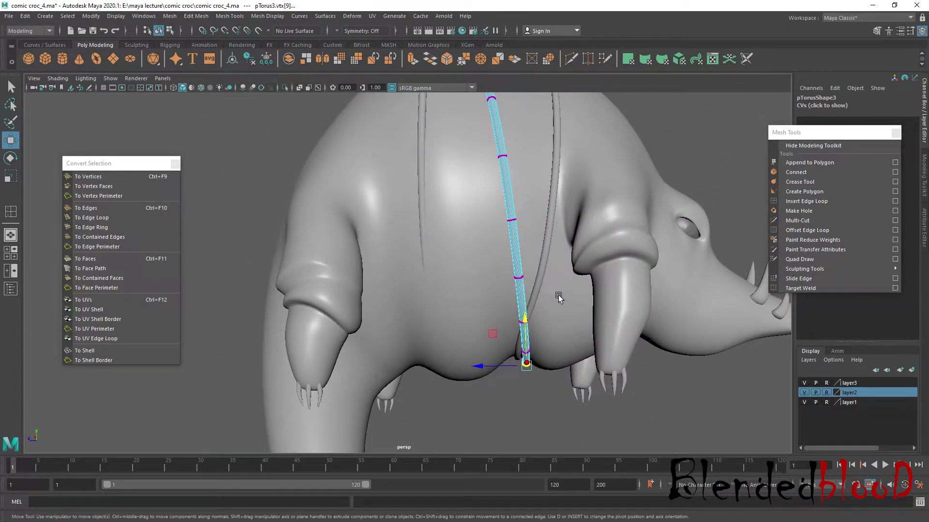
right_drag(519, 270, 575, 223)
mouse_move(529, 415)
alt+mouse_down()
mouse_move(514, 389)
mouse_move(463, 352)
alt+mouse_up()
click(447, 306)
Duplicate the strap with Ctrl+D and tilt the copy diagonally across the front of the body
key(space)
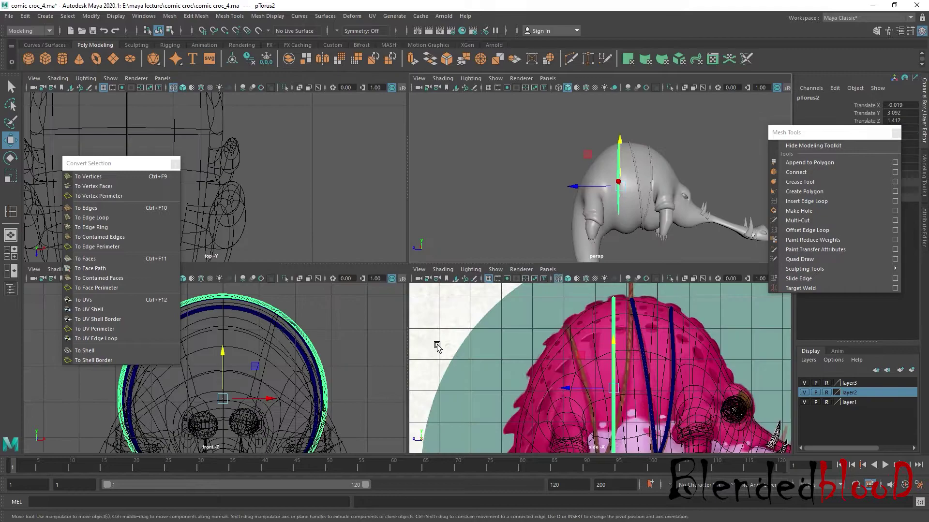
key(space)
mouse_move(466, 262)
mouse_down()
mouse_move(489, 269)
mouse_move(441, 276)
mouse_move(480, 279)
mouse_move(415, 283)
mouse_up()
key(ctrl+d)
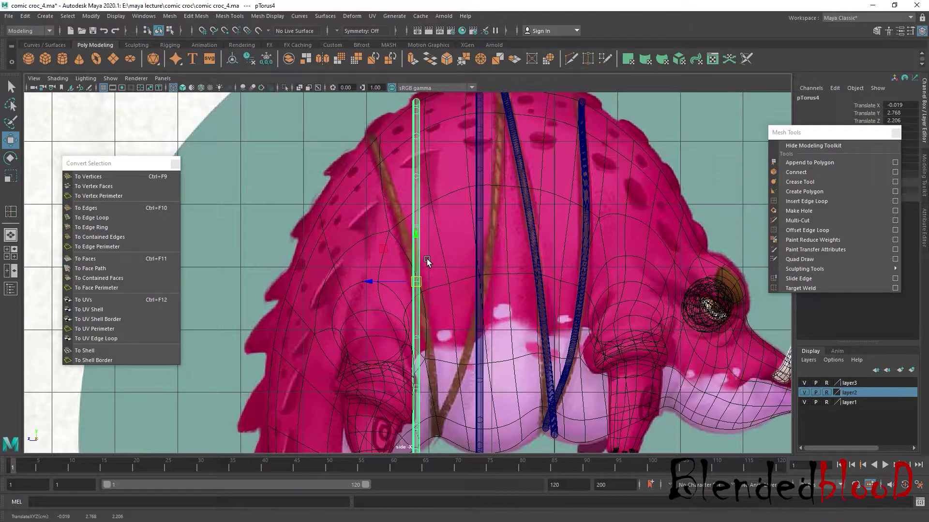
key(e)
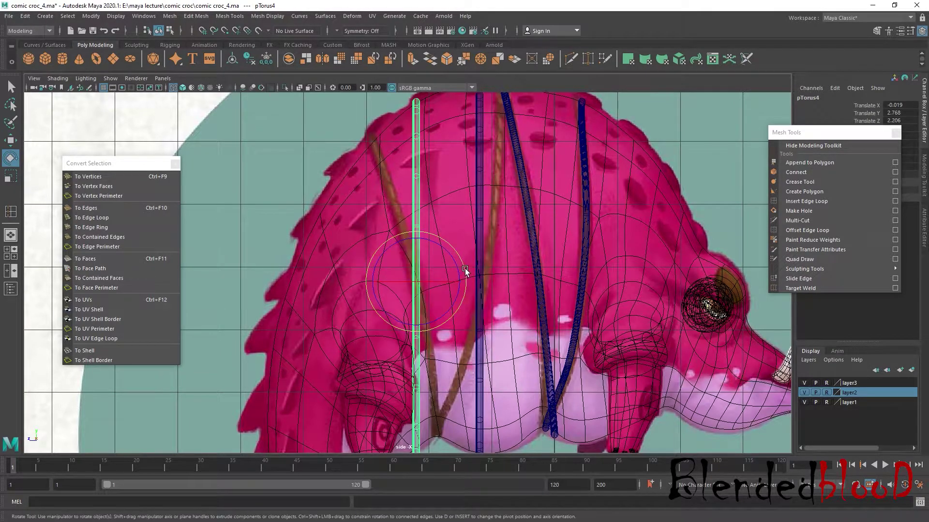
drag(465, 270, 457, 269)
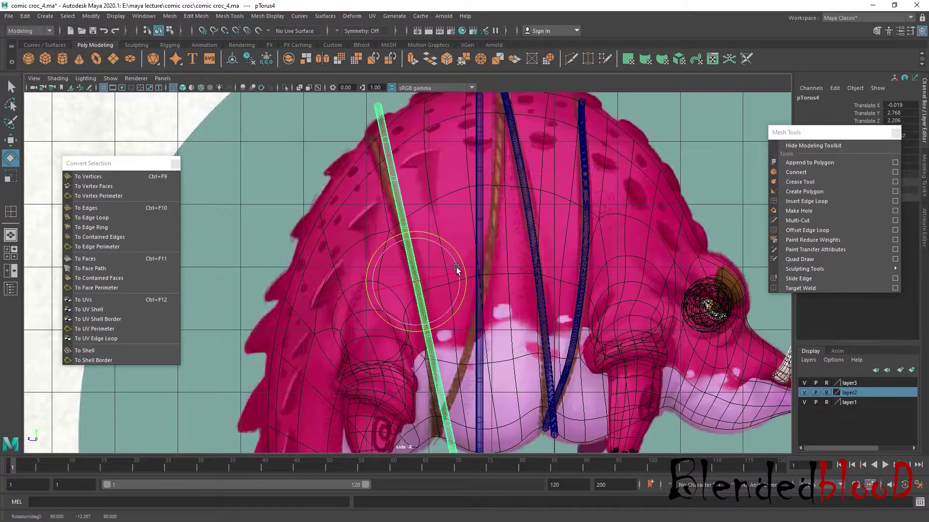
alt+middle_drag(402, 276, 449, 282)
key(w)
mouse_move(463, 281)
mouse_down()
mouse_move(648, 254)
mouse_move(463, 293)
mouse_up()
Position and shrink pTorus4 so it wraps the crocodile's torso
key(r)
mouse_move(548, 352)
alt+mouse_down()
mouse_move(500, 325)
mouse_move(517, 295)
alt+mouse_up()
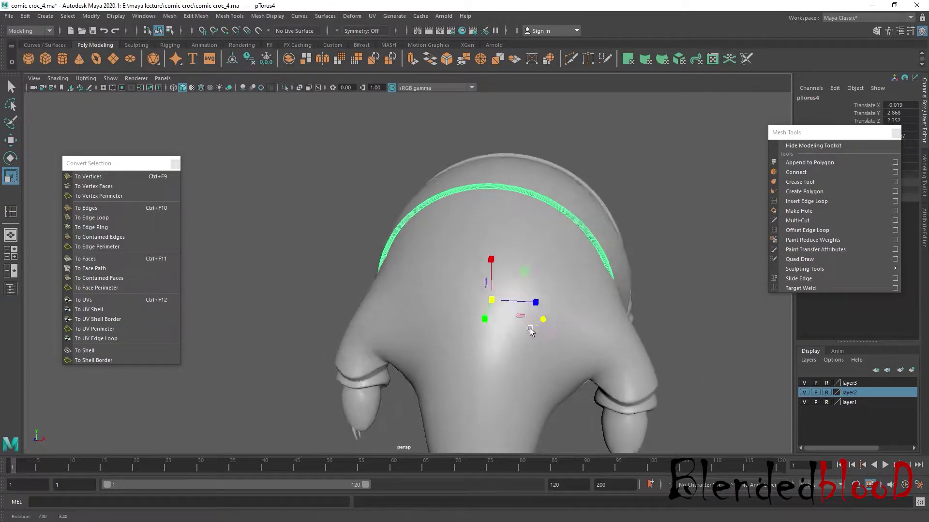
key(w)
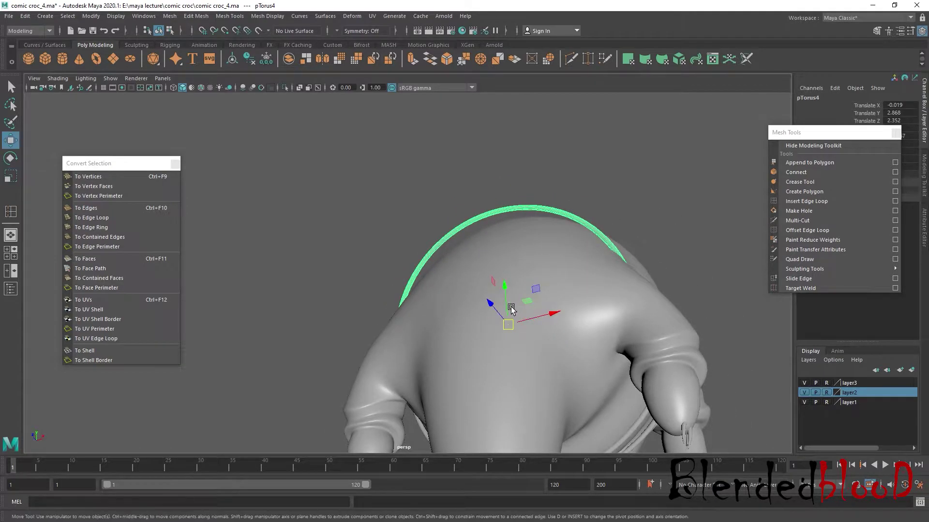
mouse_move(509, 337)
mouse_down()
mouse_move(507, 299)
mouse_move(550, 245)
mouse_up()
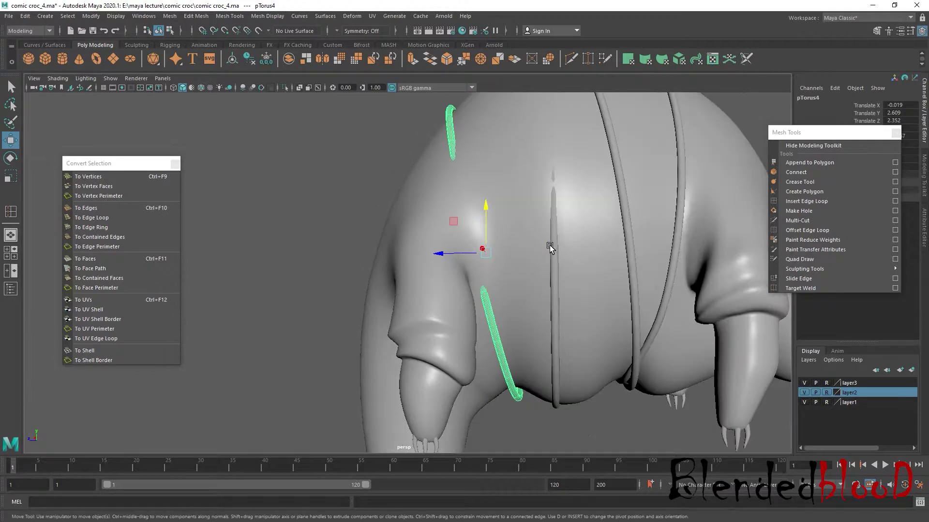
mouse_move(524, 299)
alt+mouse_down()
mouse_move(498, 296)
mouse_move(498, 285)
alt+mouse_up()
key(r)
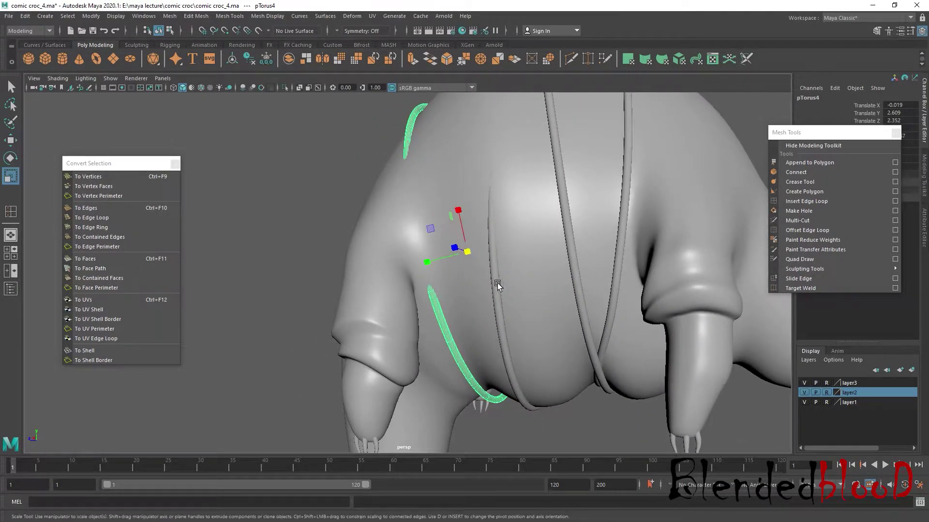
mouse_move(470, 252)
mouse_down()
mouse_move(491, 262)
mouse_move(480, 267)
mouse_up()
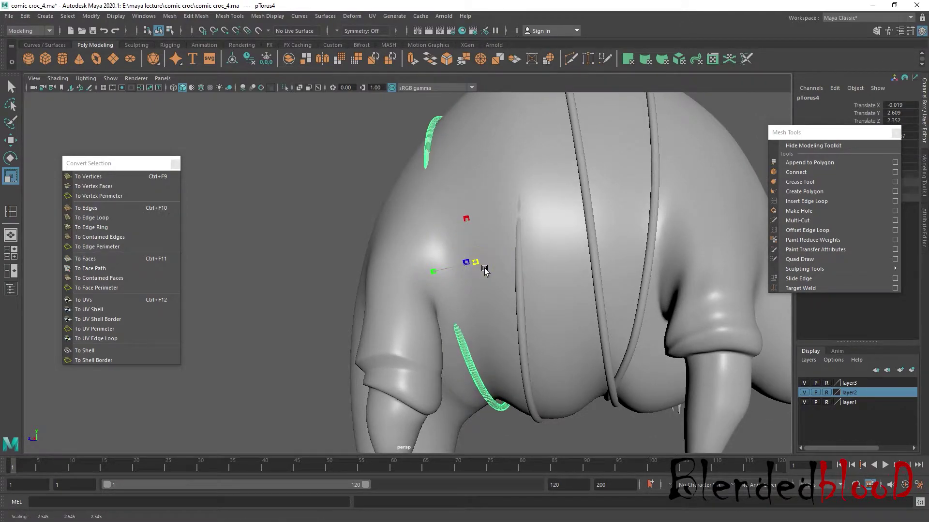
key(w)
mouse_move(474, 233)
mouse_down()
mouse_move(462, 263)
mouse_move(587, 265)
mouse_move(575, 275)
mouse_move(524, 244)
mouse_move(426, 251)
mouse_move(461, 266)
mouse_move(537, 271)
mouse_up()
key(r)
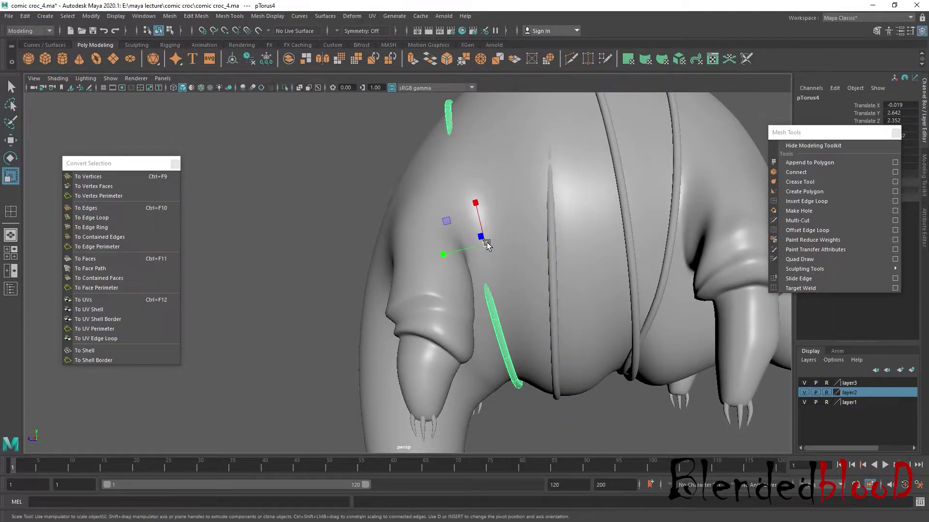
key(w)
mouse_move(485, 245)
alt+mouse_down()
mouse_move(506, 278)
mouse_move(549, 257)
mouse_move(544, 273)
mouse_move(517, 270)
mouse_move(597, 273)
alt+mouse_up()
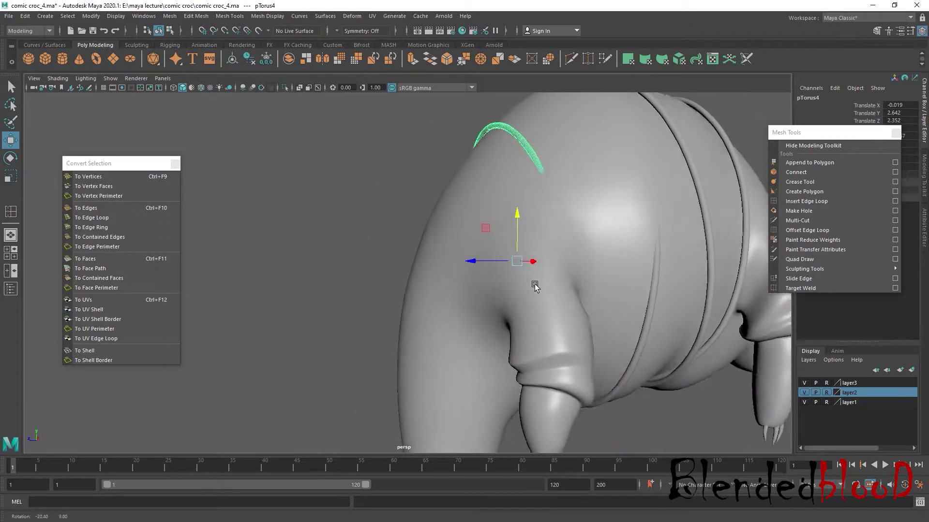
mouse_move(587, 247)
alt+mouse_down()
mouse_move(587, 292)
mouse_move(611, 323)
alt+mouse_up()
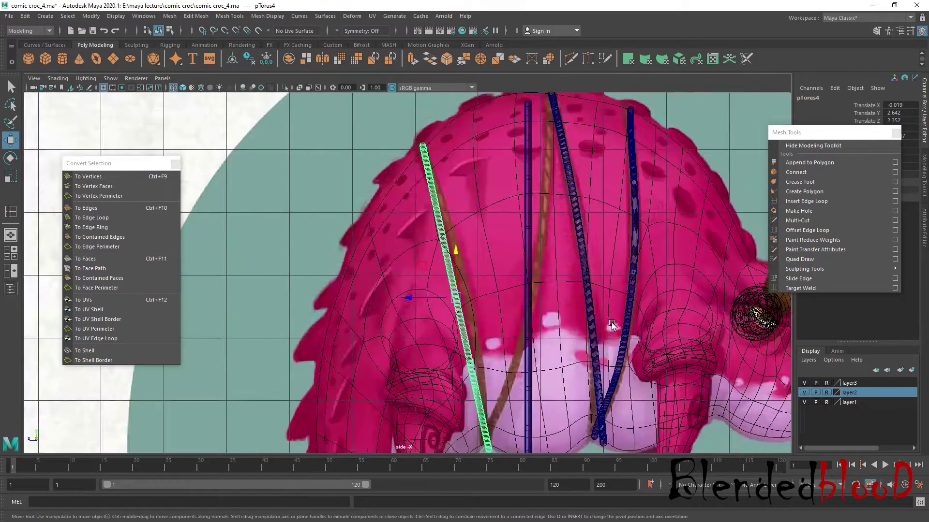
Soft-select pTorus4's vertices to shift a section along the body and widen its top
right_click(466, 314)
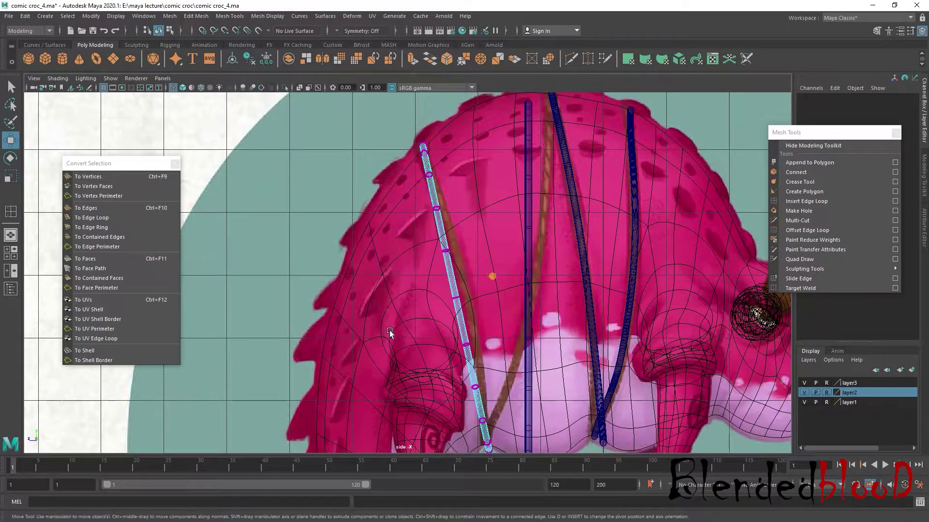
click(457, 299)
key(b)
drag(456, 299, 430, 296)
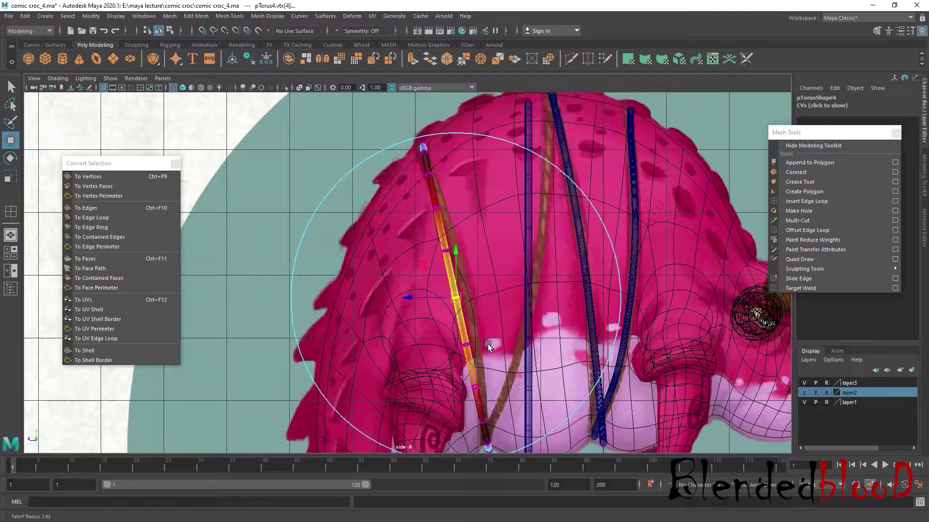
middle_drag(410, 299, 422, 299)
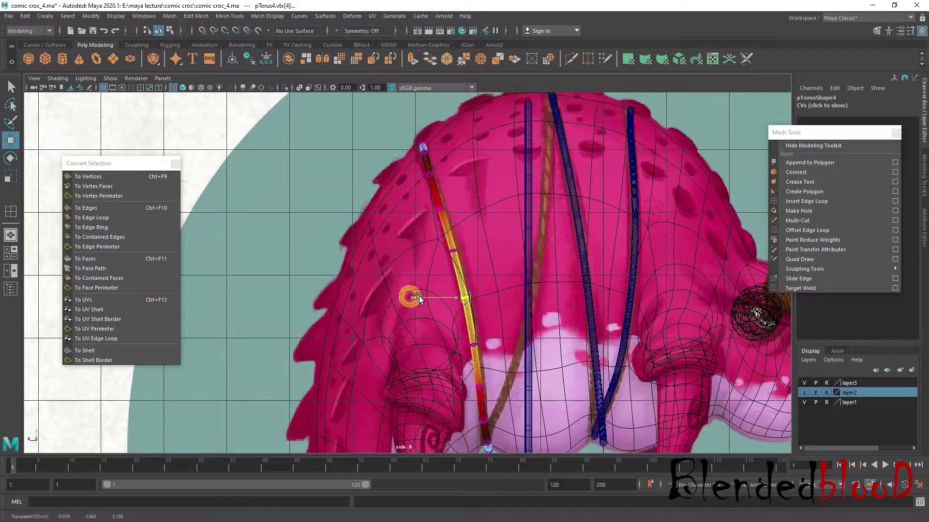
key(space)
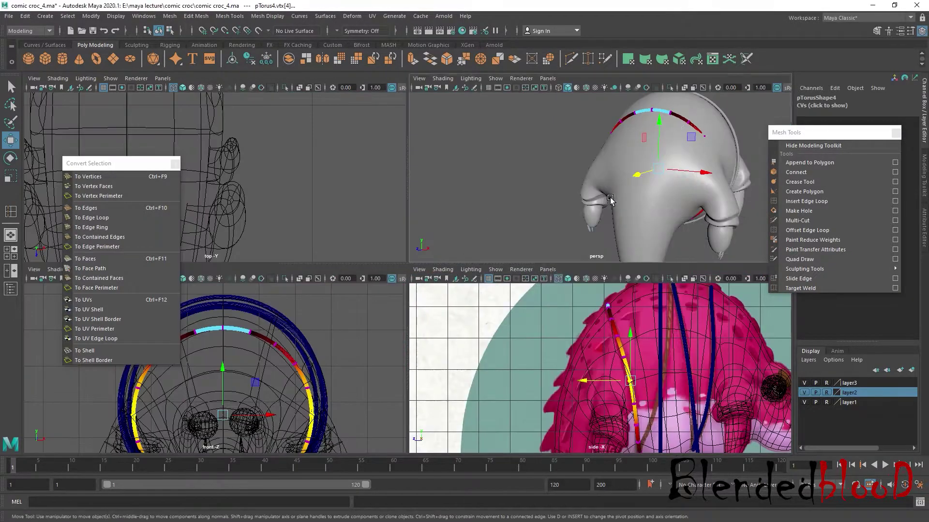
key(space)
key(r)
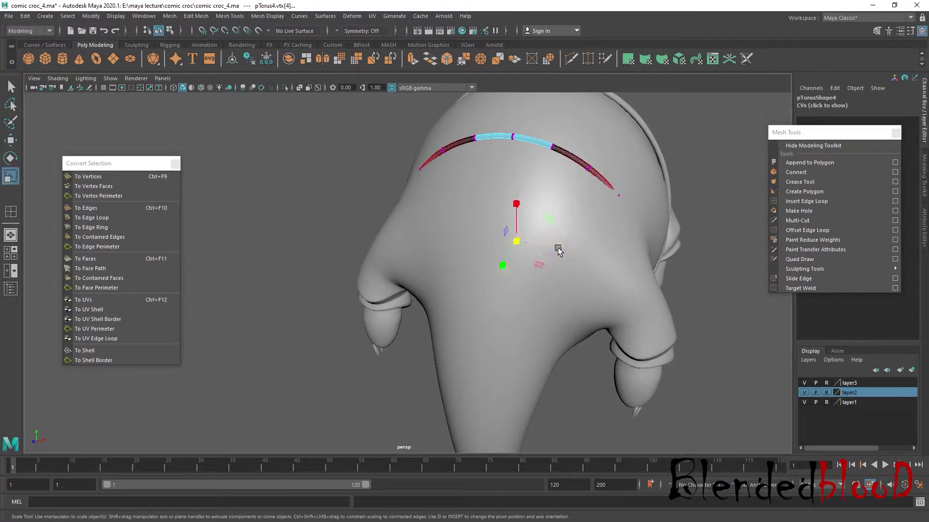
drag(559, 250, 564, 252)
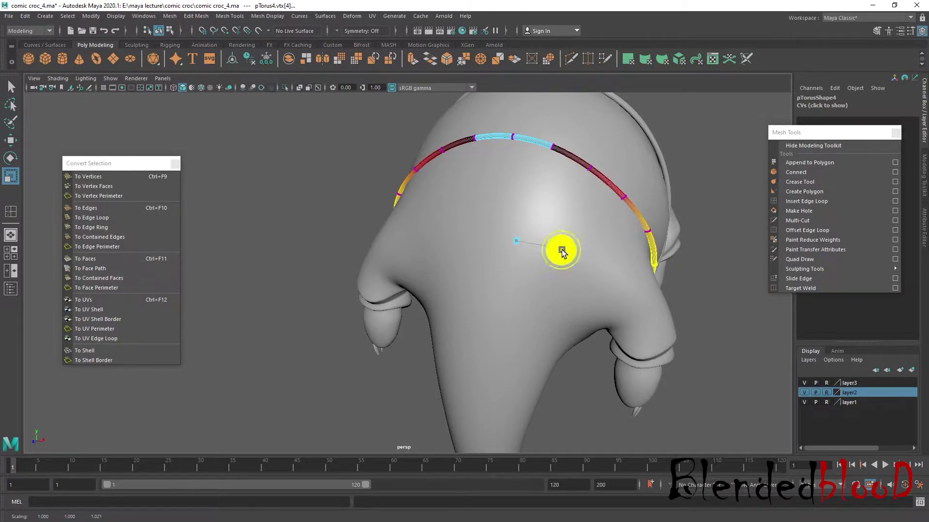
Move pTorus4's bottom-end vertices to tuck against the belly beside the front leg
mouse_move(556, 251)
alt+mouse_down()
mouse_move(607, 281)
mouse_move(546, 261)
mouse_move(559, 257)
mouse_move(561, 280)
mouse_move(567, 275)
alt+mouse_up()
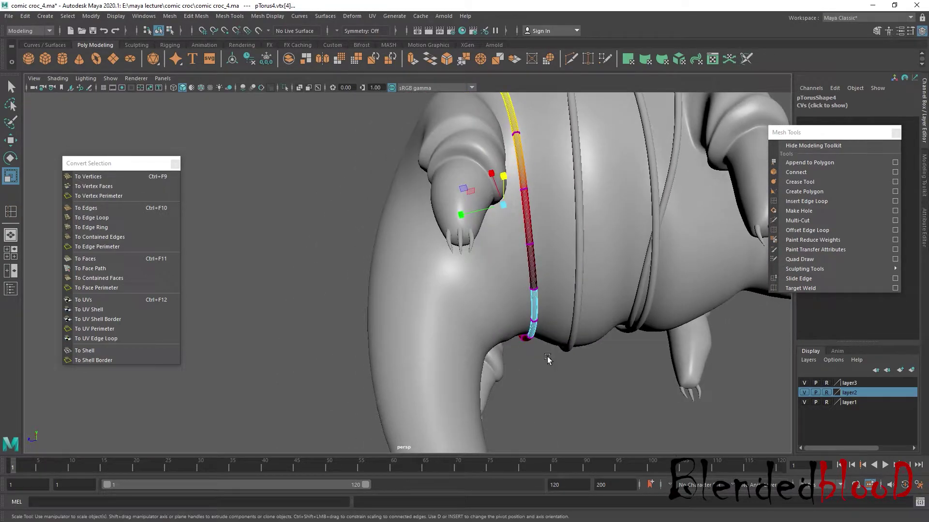
drag(547, 359, 533, 339)
key(w)
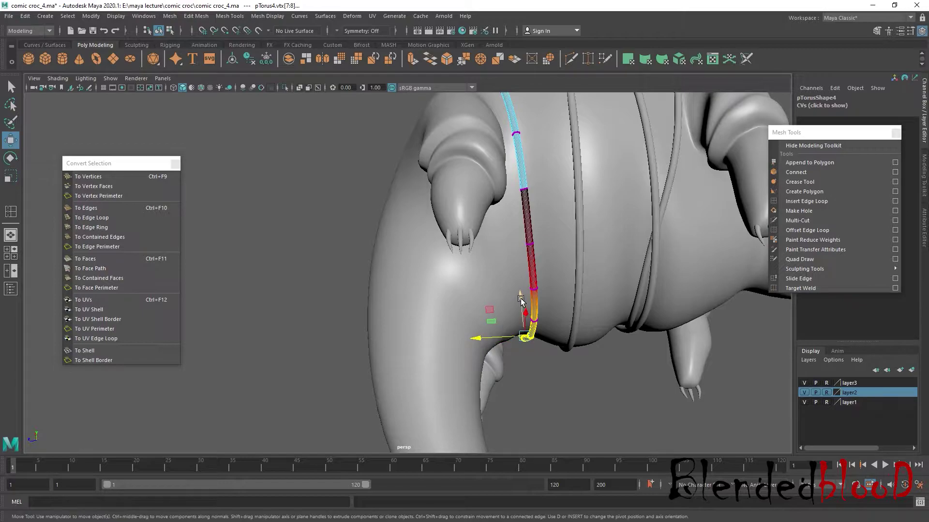
mouse_move(520, 301)
mouse_down()
mouse_move(578, 296)
mouse_move(531, 260)
mouse_up()
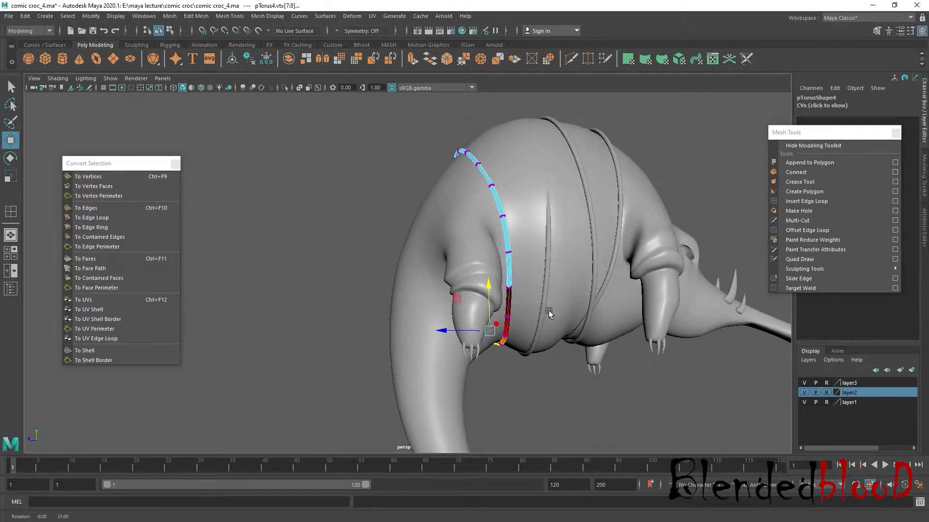
right_drag(502, 222, 573, 176)
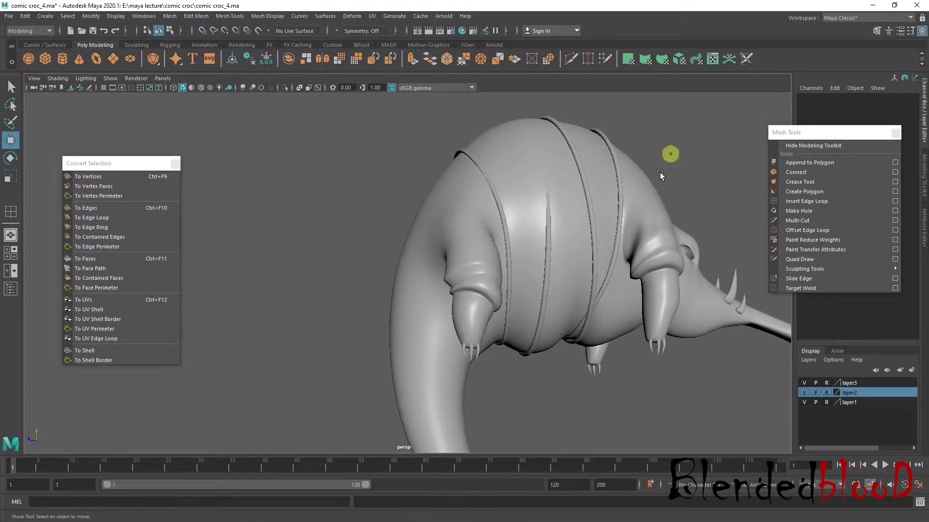
mouse_move(669, 151)
alt+mouse_down()
mouse_move(591, 259)
mouse_move(501, 309)
mouse_move(498, 258)
alt+mouse_up()
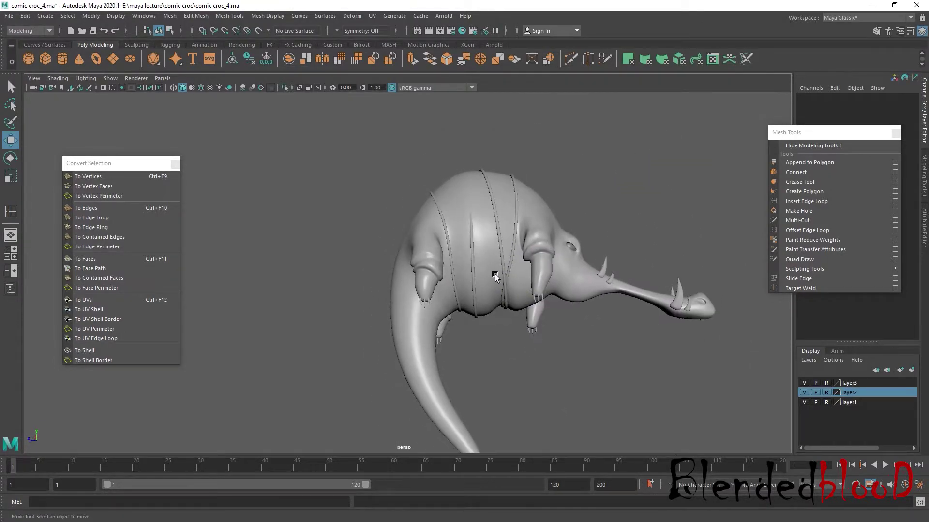
Move pTorus2 up toward the back and tilt it diagonally across the croc's body
scroll(497, 259, up, 3)
click(504, 260)
key(space)
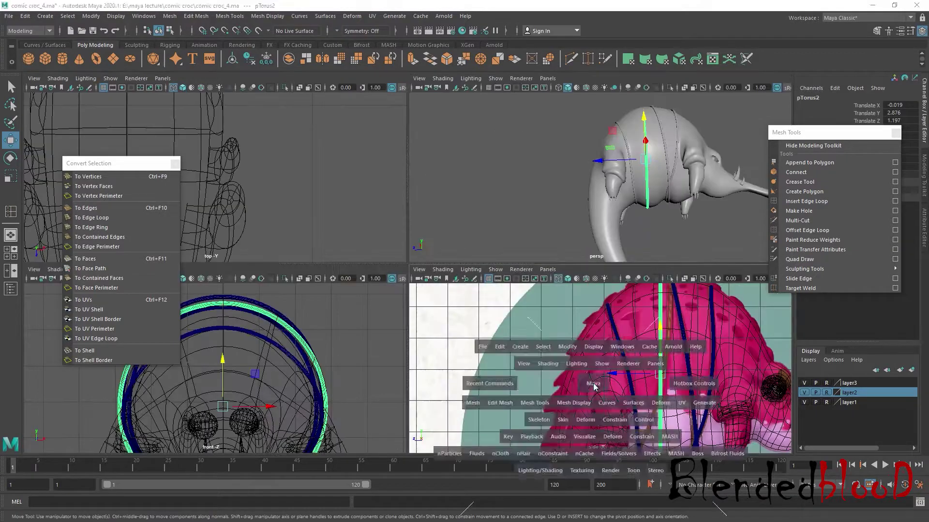
key(space)
scroll(546, 278, down, 3)
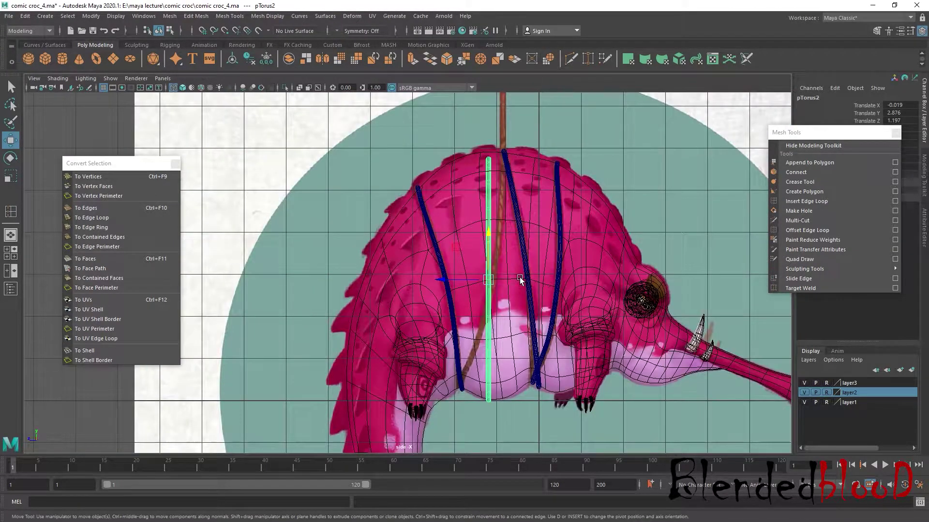
drag(487, 279, 497, 272)
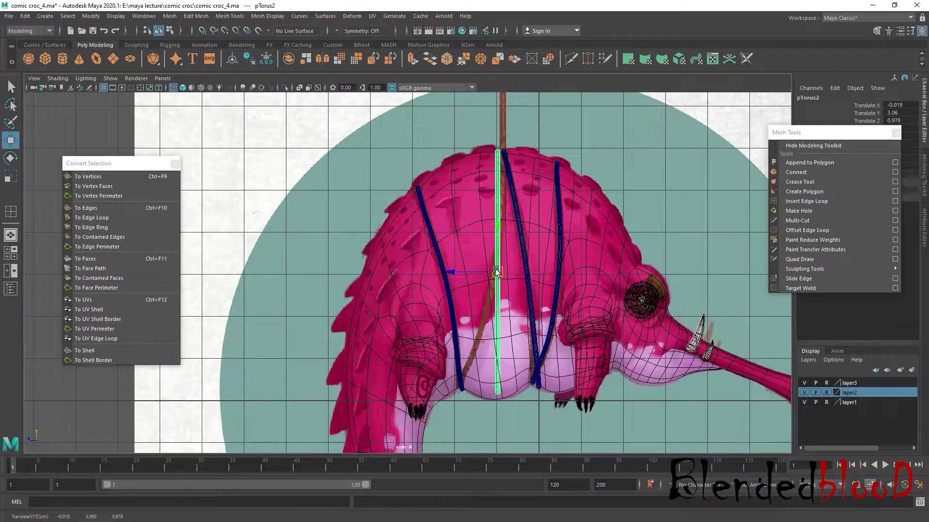
key(e)
mouse_move(537, 247)
mouse_down()
mouse_move(549, 261)
mouse_move(490, 273)
mouse_up()
key(w)
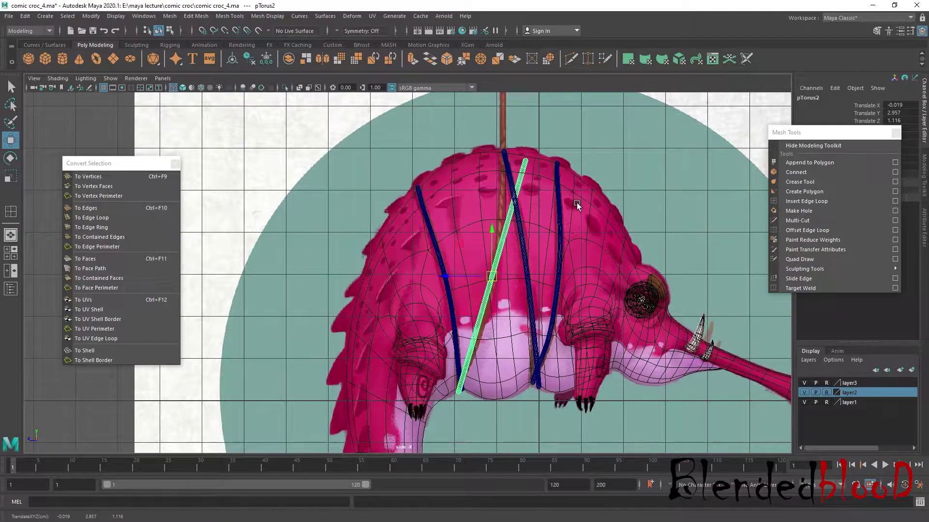
key(space)
key(space)
mouse_move(545, 251)
alt+mouse_down()
mouse_move(535, 255)
mouse_move(571, 272)
mouse_move(556, 224)
alt+mouse_up()
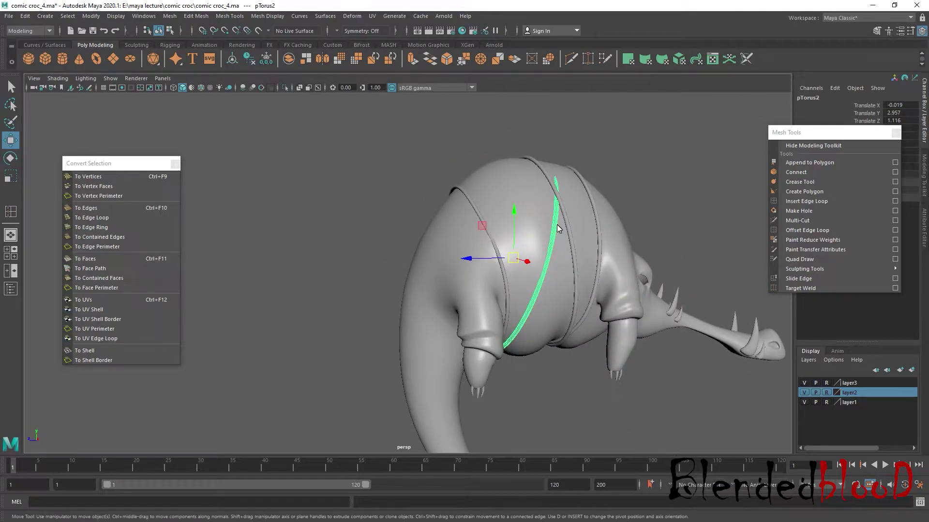
Raise and rotate the strap's top vertices so its upper part stands vertical
double_click(556, 224)
key(space)
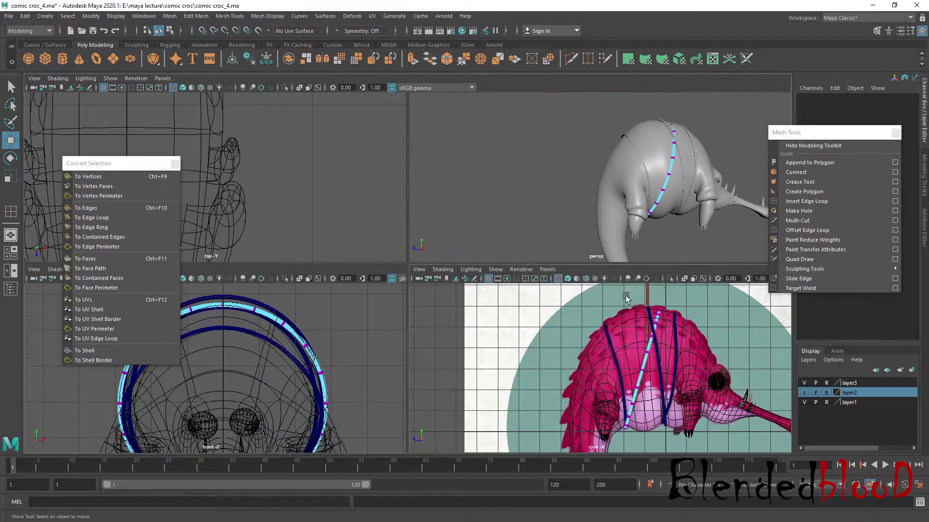
key(space)
drag(550, 226, 554, 208)
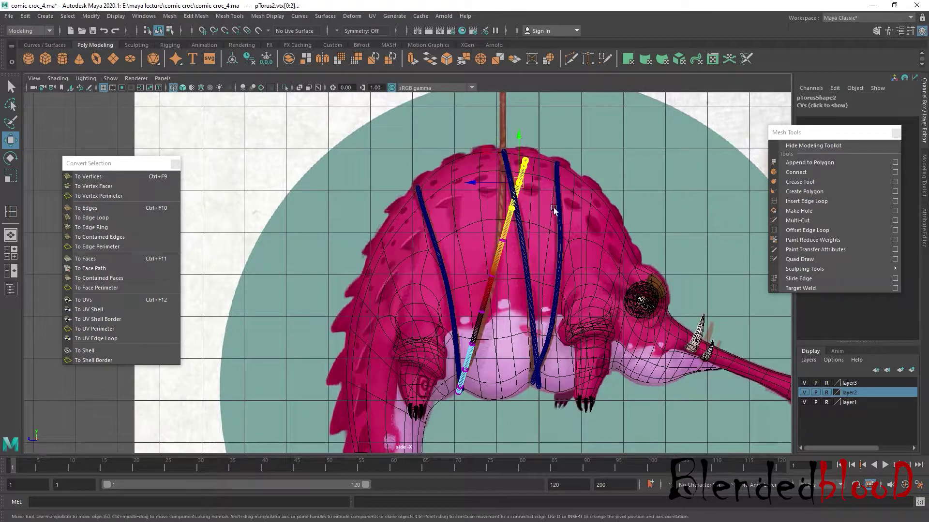
key(space)
key(space)
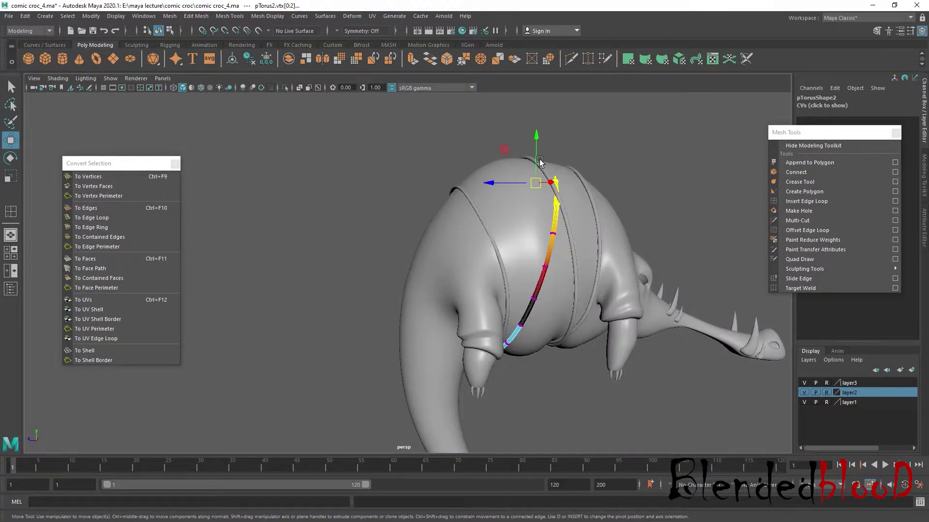
drag(537, 145, 539, 141)
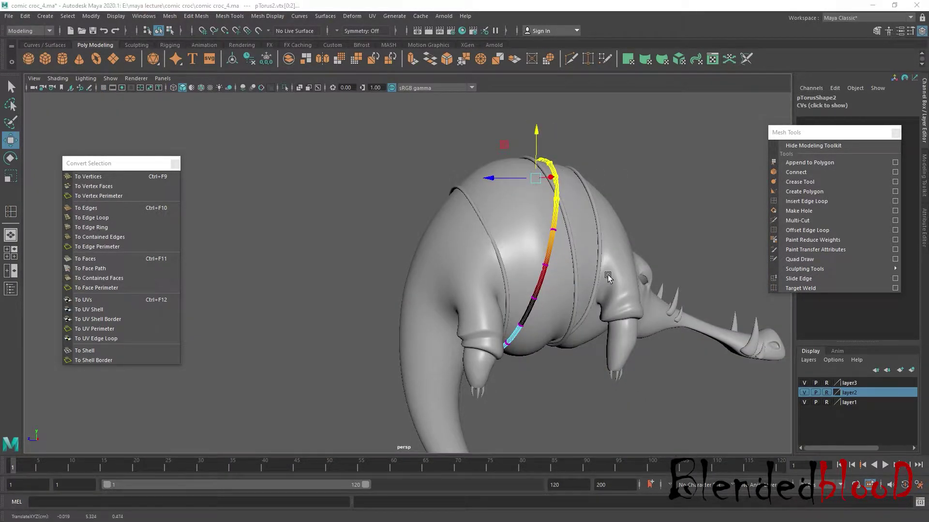
key(space)
key(space)
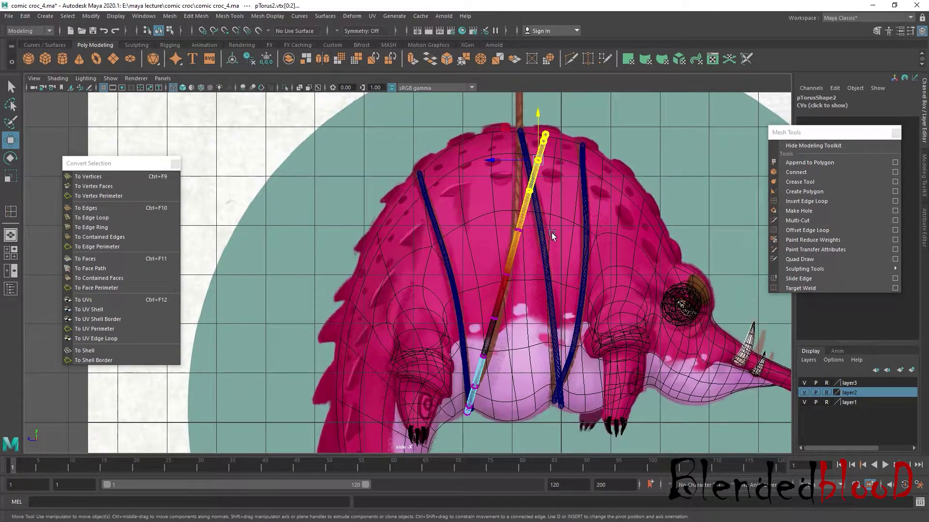
key(e)
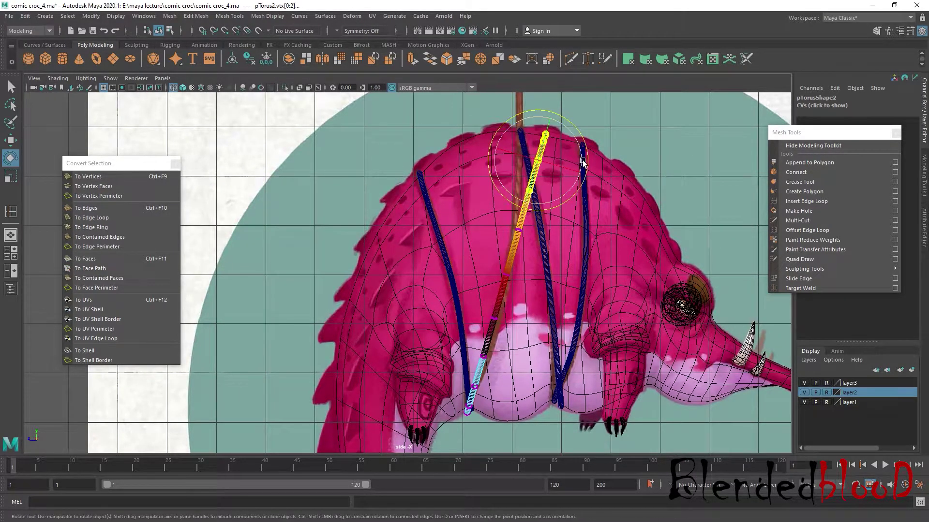
drag(585, 160, 577, 154)
key(w)
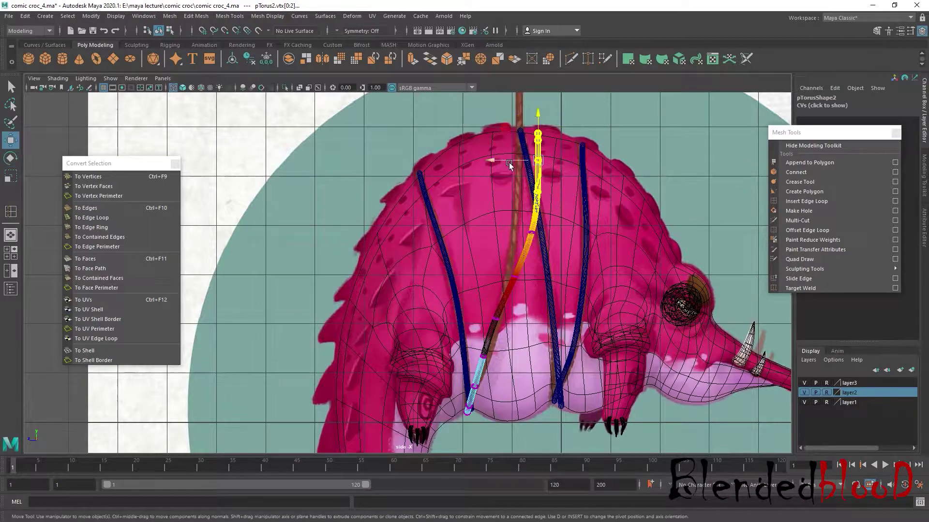
middle_drag(509, 162, 470, 155)
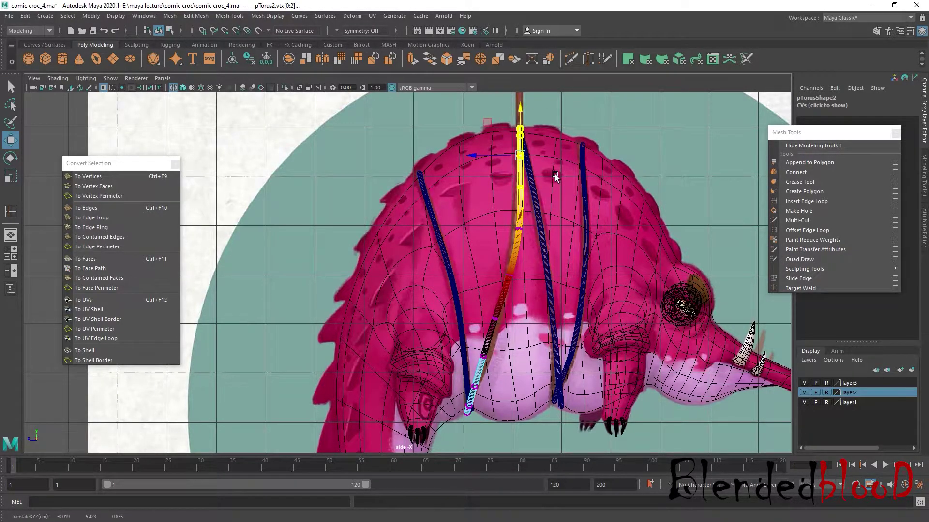
Move the strap's top vertices so the strap arches over the croc's back
key(space)
key(space)
scroll(538, 182, up, 5)
scroll(510, 286, up, 3)
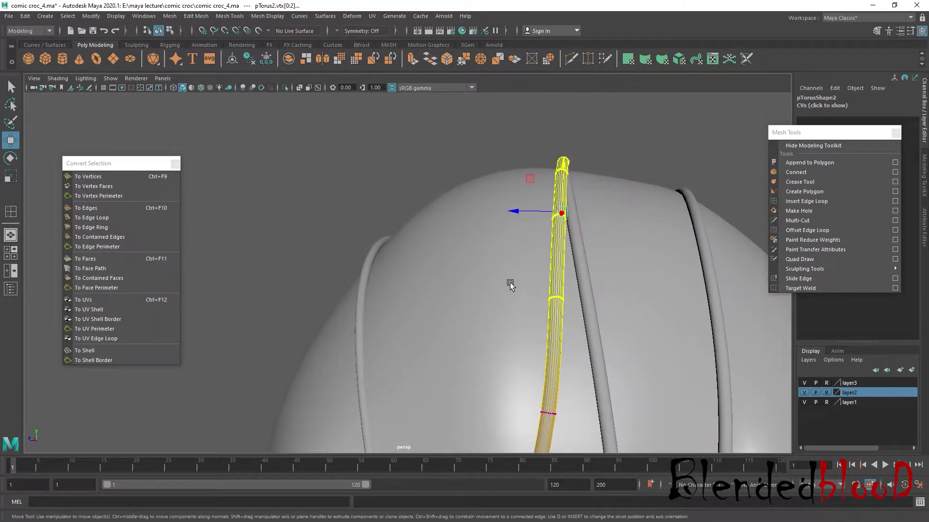
middle_drag(510, 285, 593, 196)
alt+drag(593, 196, 576, 199)
mouse_move(469, 159)
mouse_down()
mouse_move(607, 161)
mouse_move(613, 177)
mouse_up()
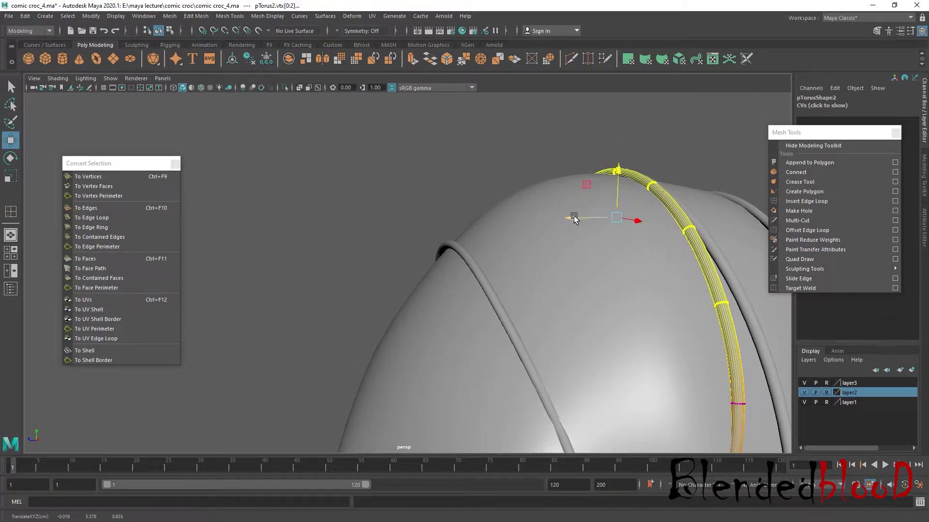
mouse_move(572, 213)
alt+mouse_down()
mouse_move(576, 262)
mouse_move(575, 237)
alt+mouse_up()
mouse_move(518, 270)
mouse_down()
mouse_move(501, 272)
mouse_move(606, 263)
mouse_up()
Push the strap's lower vertices onto the body so it hugs the belly
key(space)
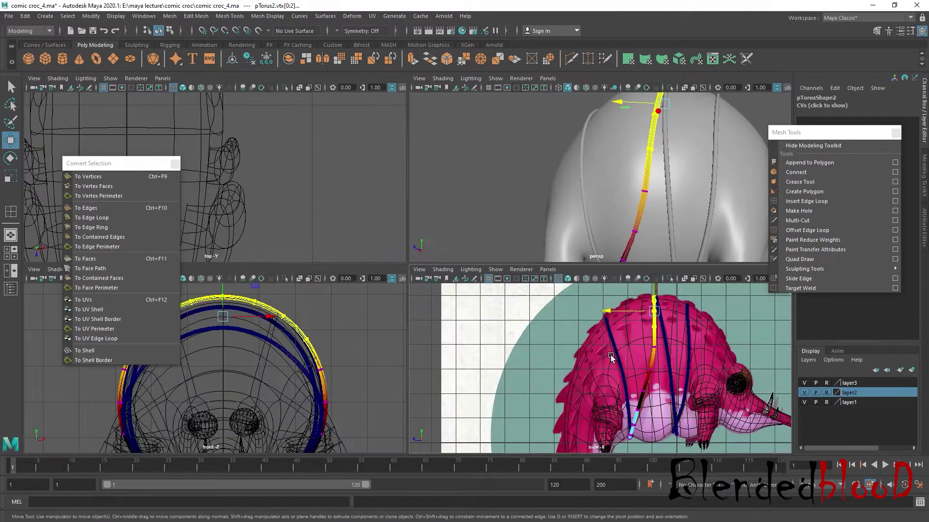
key(space)
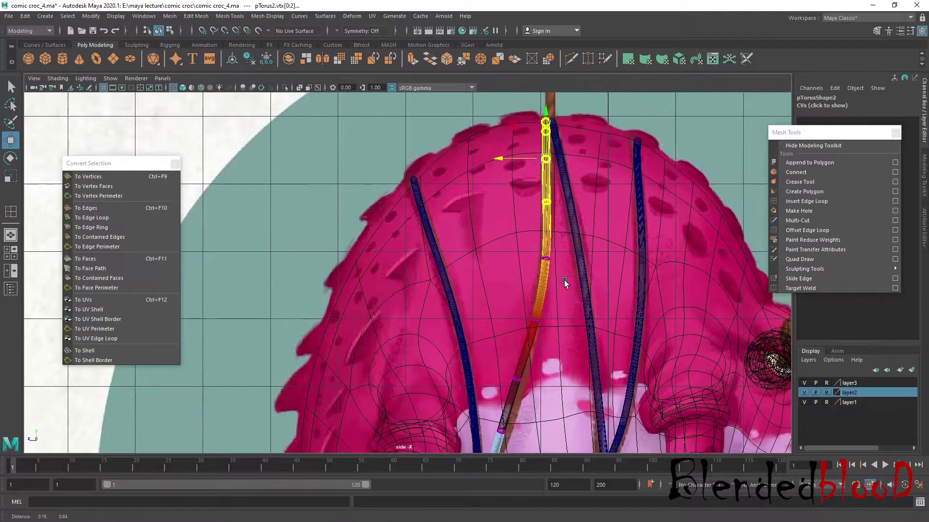
alt+middle_drag(564, 280, 535, 228)
mouse_move(527, 317)
mouse_down()
mouse_move(553, 331)
mouse_move(490, 308)
mouse_up()
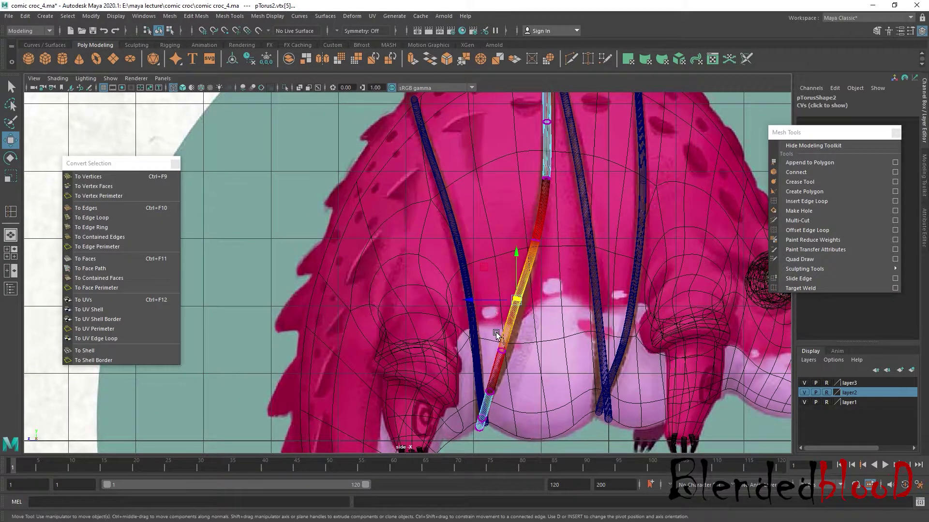
drag(476, 332, 469, 331)
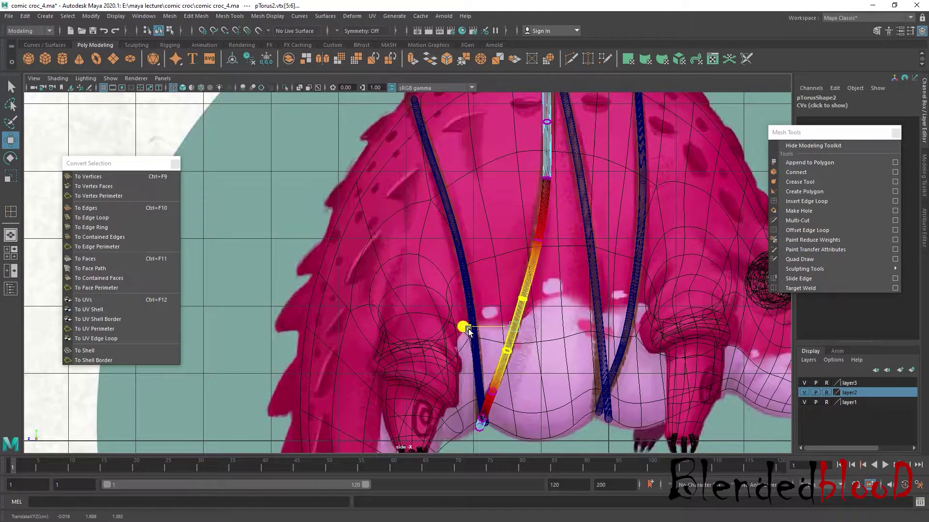
click(511, 350)
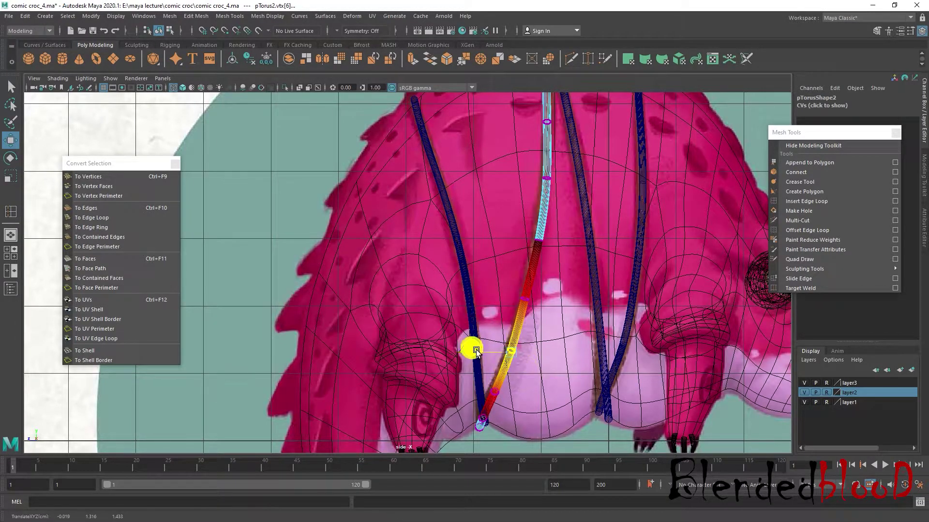
click(531, 308)
click(501, 302)
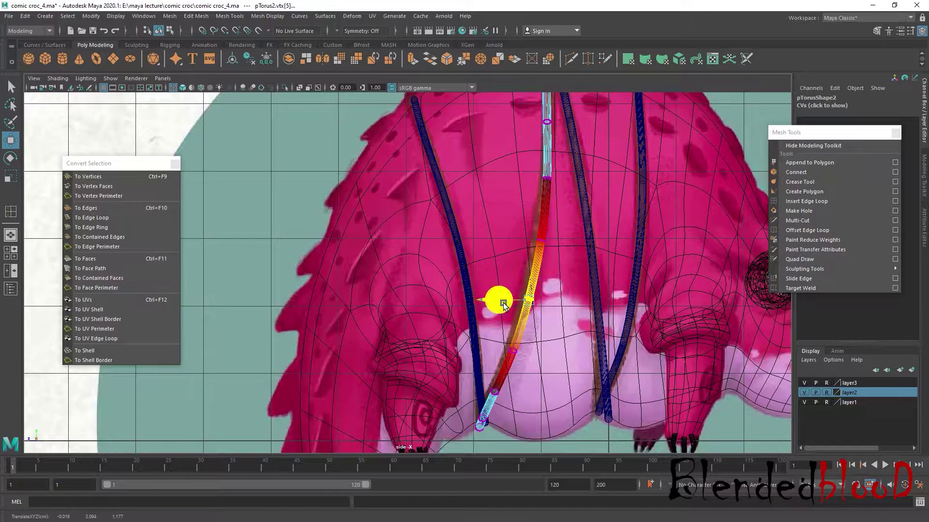
key(ctrl+z)
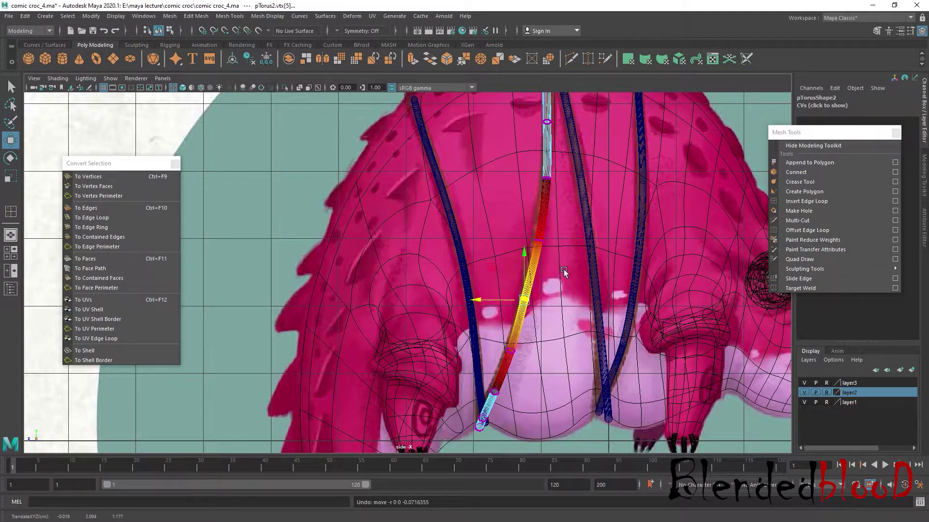
click(541, 243)
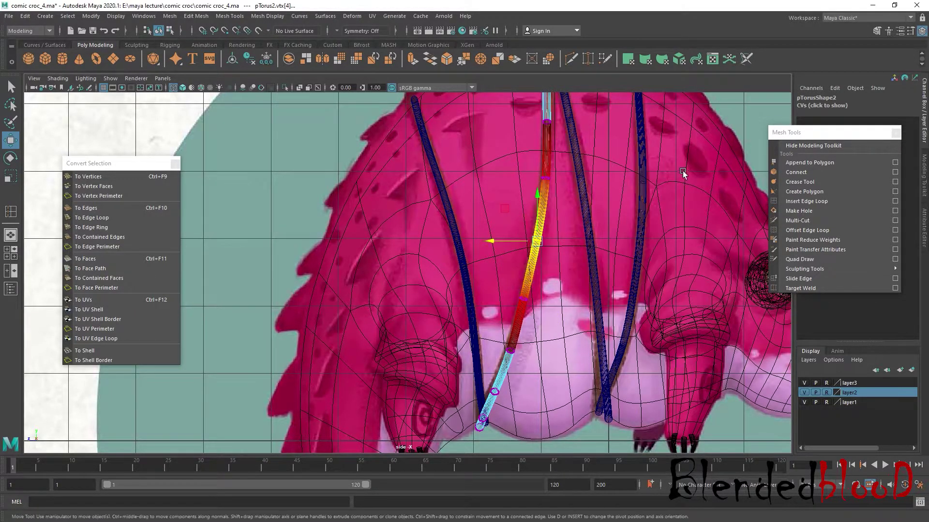
click(624, 202)
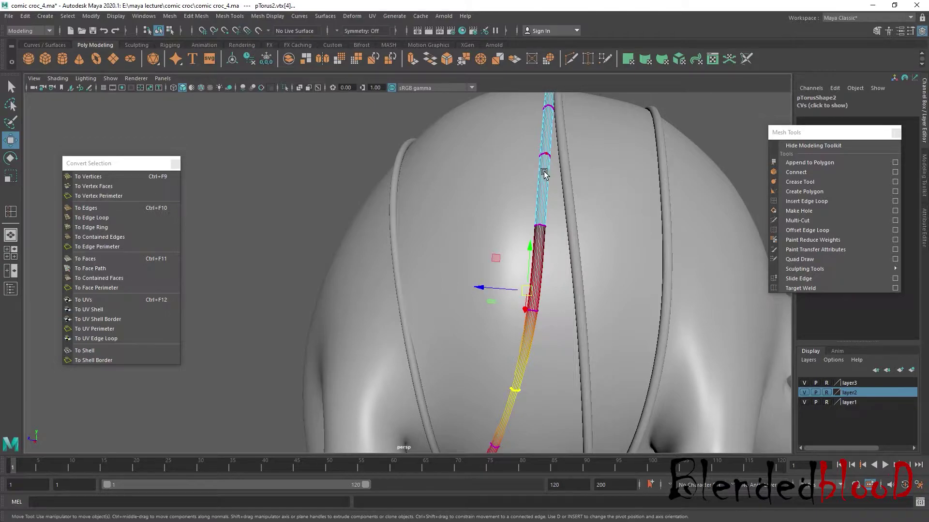
right_drag(545, 174, 579, 156)
Orbit around the croc, then delete all construction history by type
click(716, 137)
scroll(743, 143, down, 5)
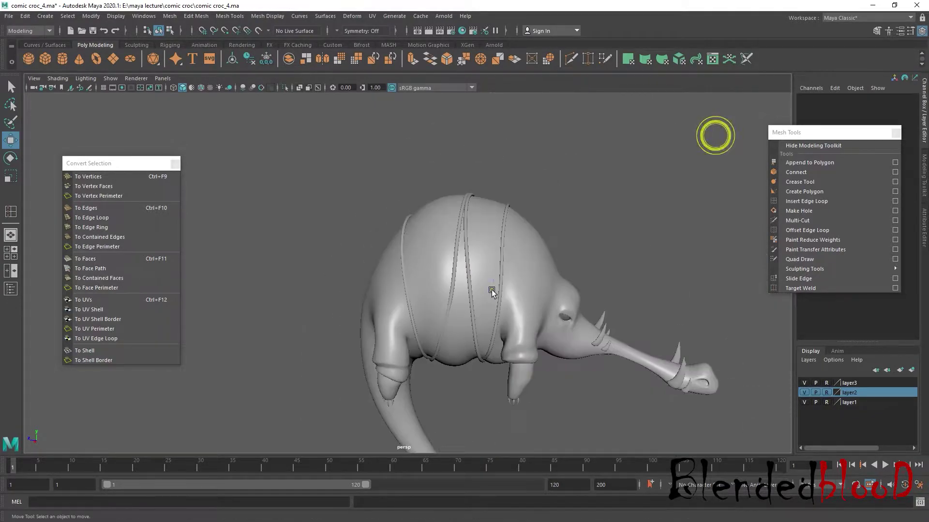
mouse_move(743, 142)
alt+mouse_down()
mouse_move(534, 272)
mouse_move(272, 274)
mouse_move(471, 302)
alt+mouse_up()
scroll(472, 302, down, 3)
alt+drag(632, 312, 322, 190)
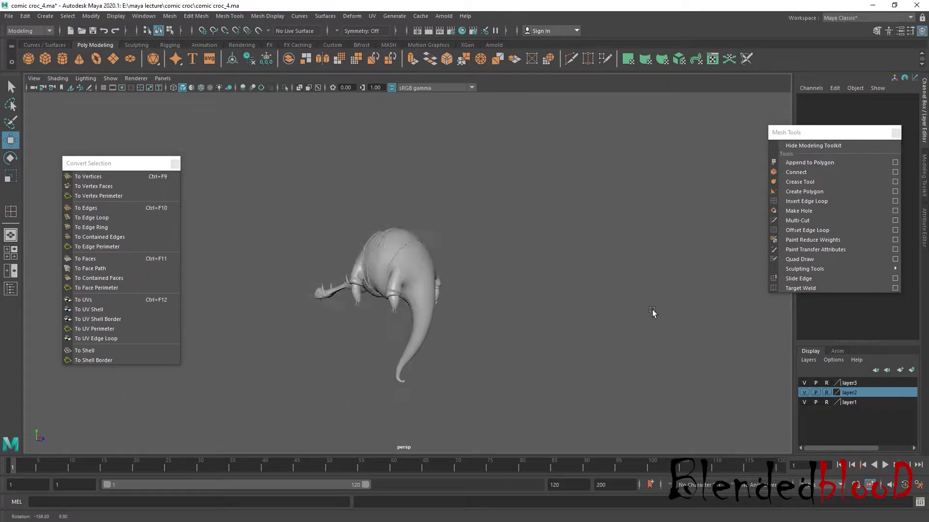
key(ctrl+z)
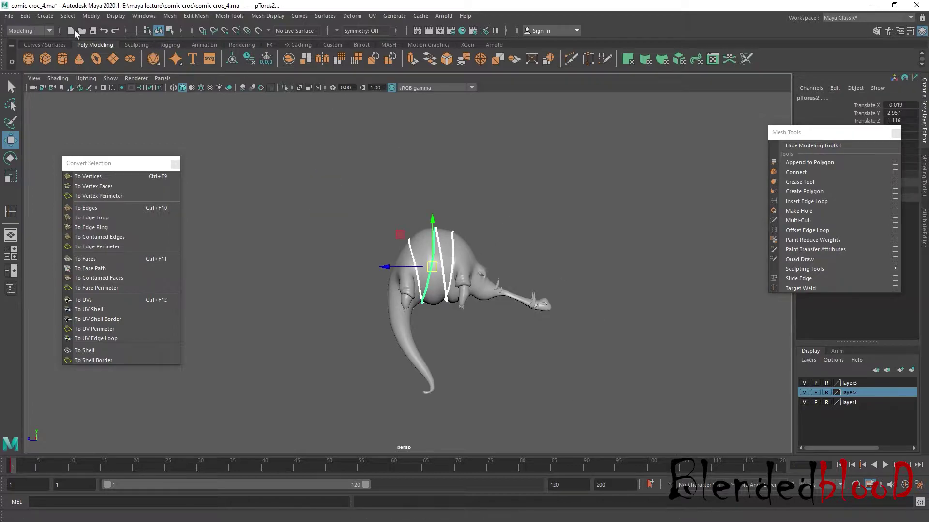
click(25, 16)
click(181, 139)
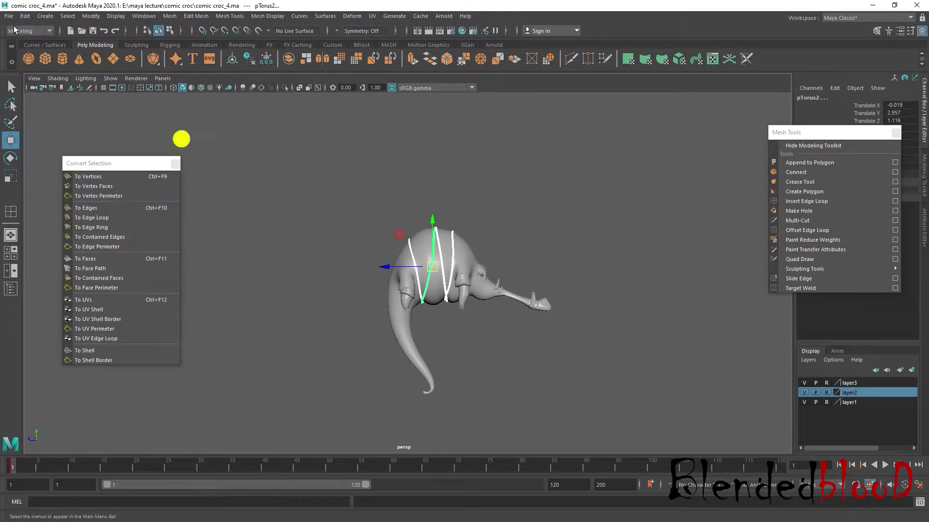
Save the scene over comic croc_3.ma, confirming the overwrite
click(9, 16)
click(53, 66)
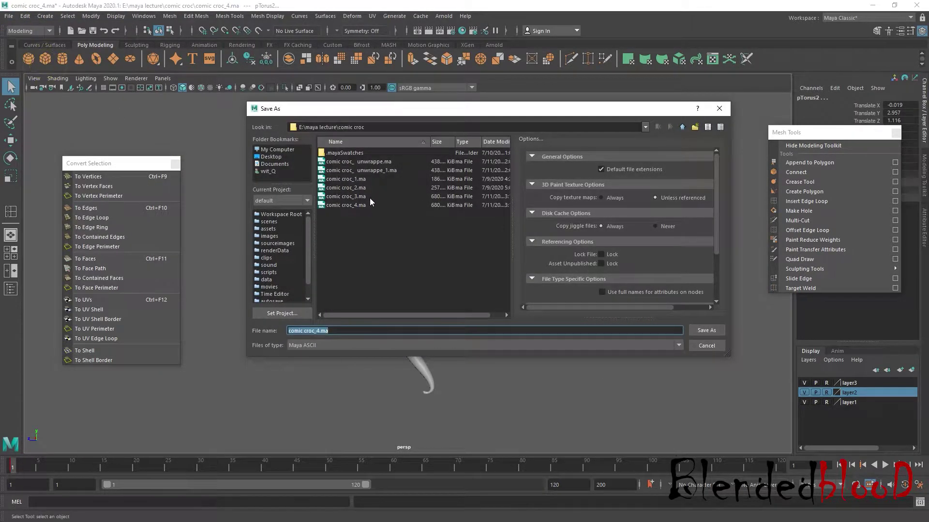
double_click(369, 197)
click(468, 245)
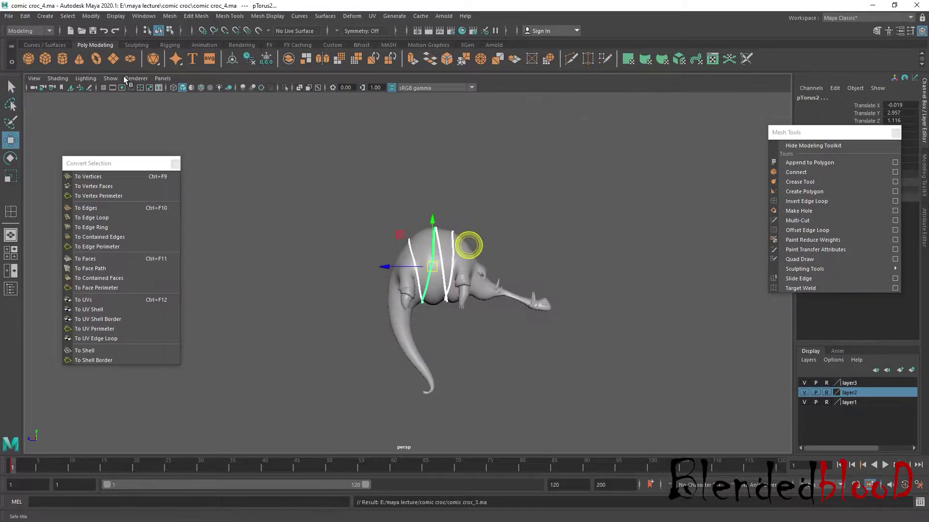
Save the scene again over comic croc_4.ma, confirming the overwrite
click(8, 16)
click(34, 53)
click(334, 205)
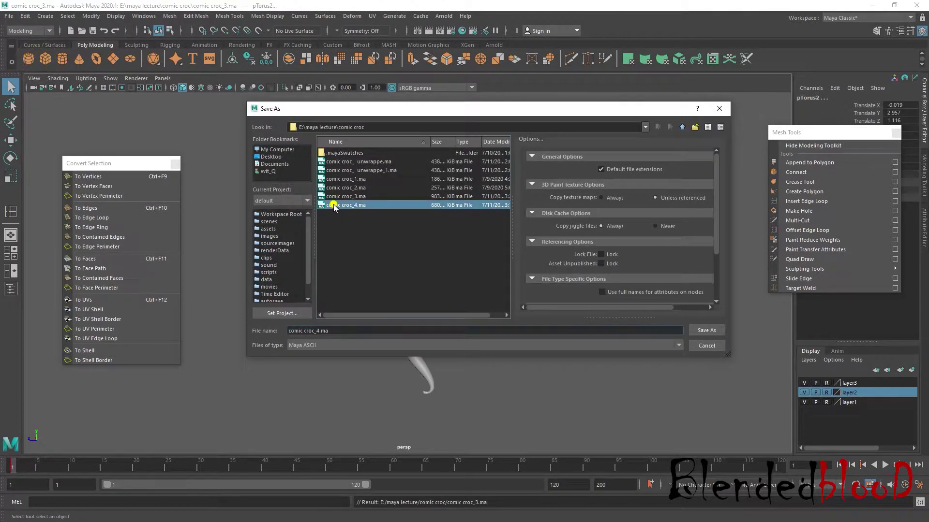
double_click(334, 208)
click(469, 246)
key(w)
click(530, 280)
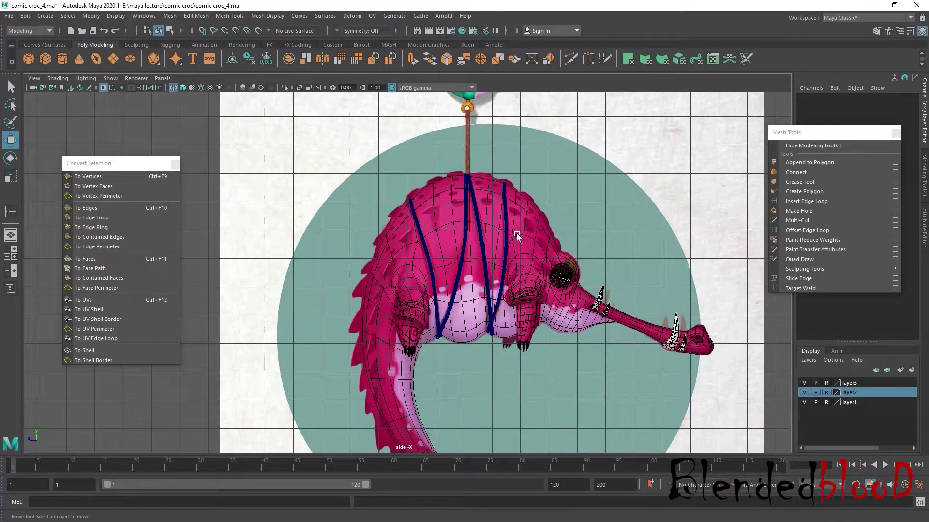
Pan and zoom the side view to frame the green bird on its pole above the croc
scroll(516, 233, down, 3)
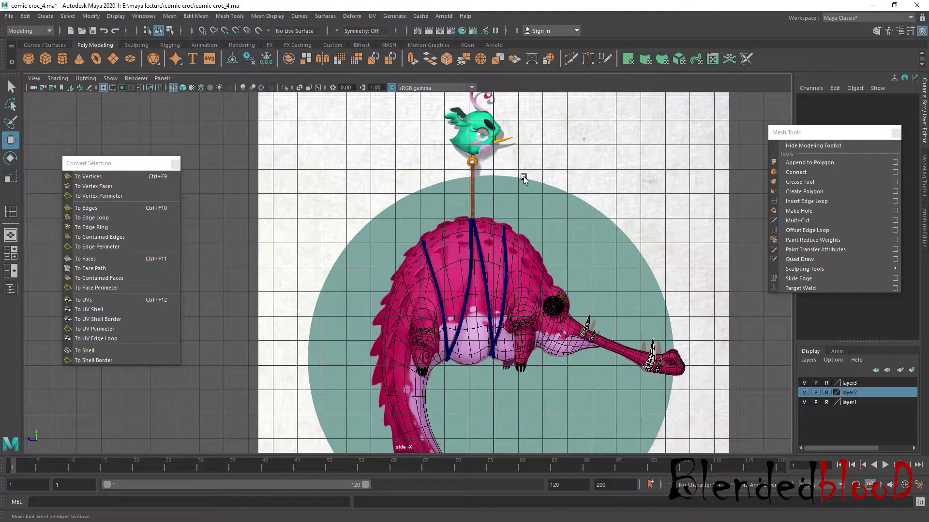
alt+middle_drag(524, 177, 520, 251)
scroll(504, 217, up, 2)
scroll(498, 277, up, 2)
scroll(506, 233, up, 1)
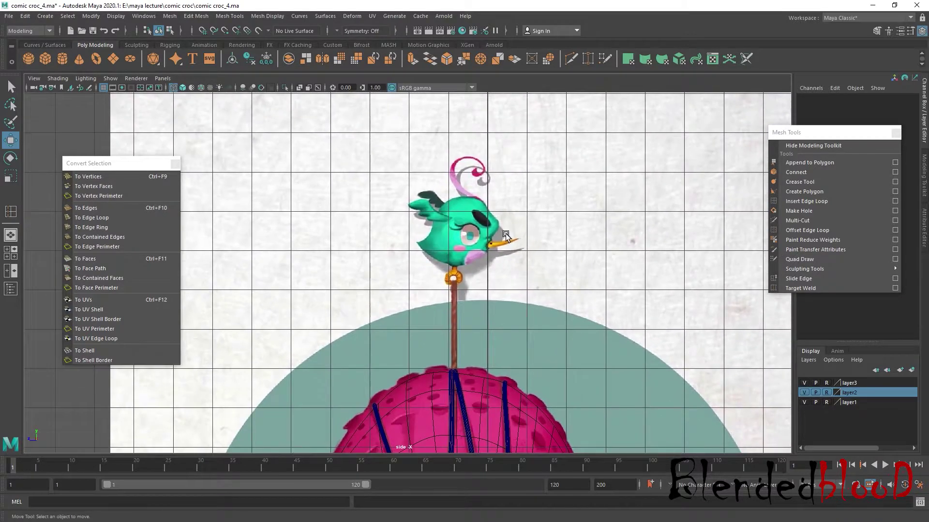
scroll(506, 234, down, 2)
scroll(504, 234, down, 2)
scroll(503, 236, down, 1)
scroll(487, 193, down, 1)
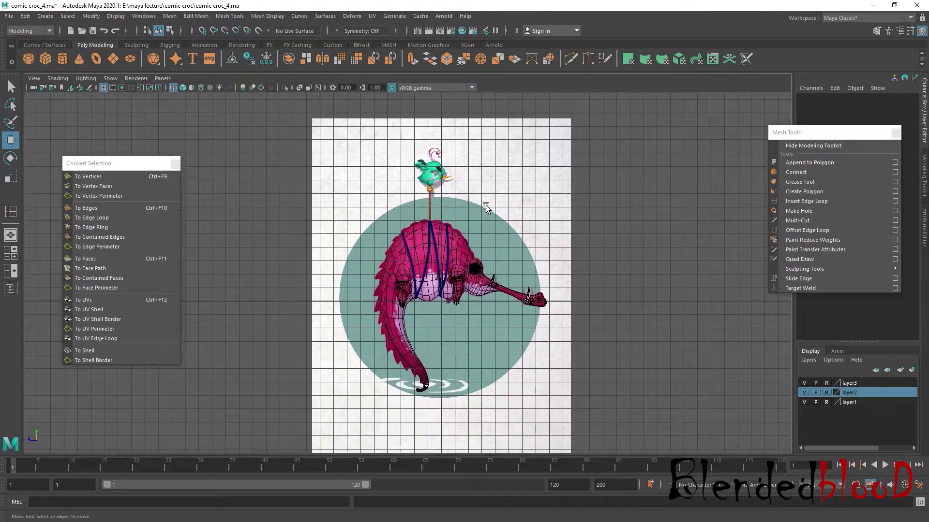
scroll(466, 221, up, 2)
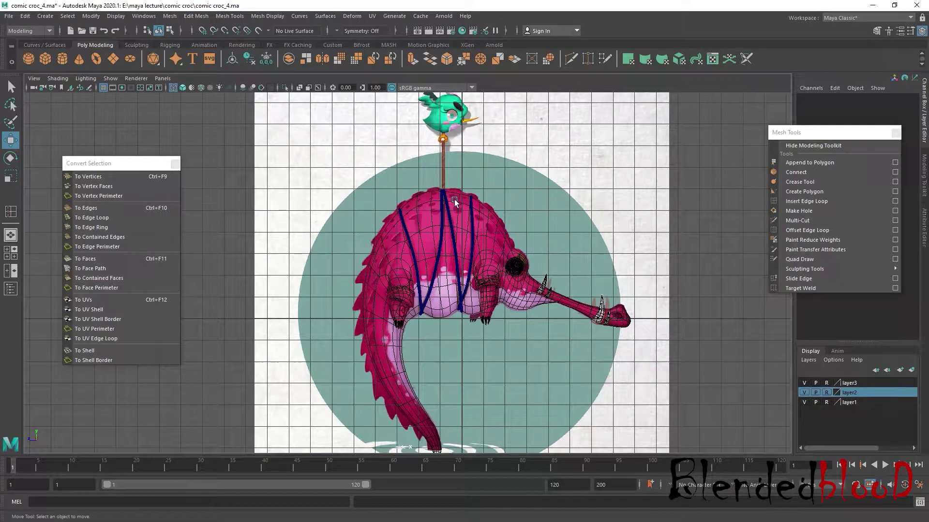
scroll(502, 178, up, 2)
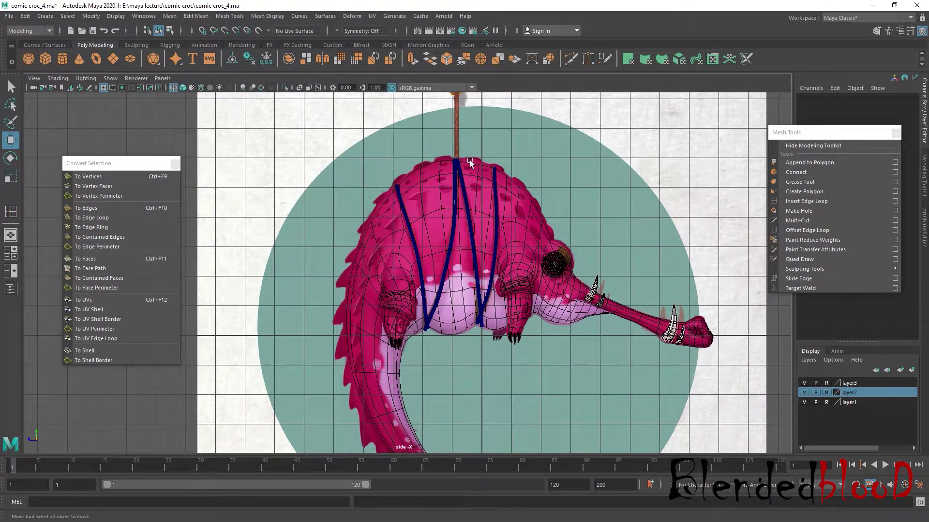
alt+middle_drag(469, 160, 493, 266)
scroll(555, 176, up, 1)
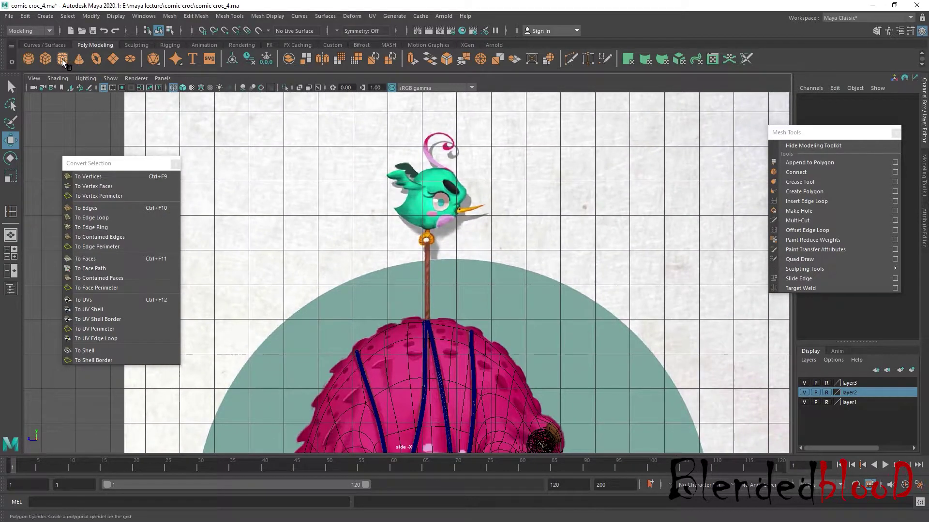
Create a polygon cylinder, move it onto the bird's stick, and scale it thin and tall
click(62, 59)
scroll(448, 303, down, 3)
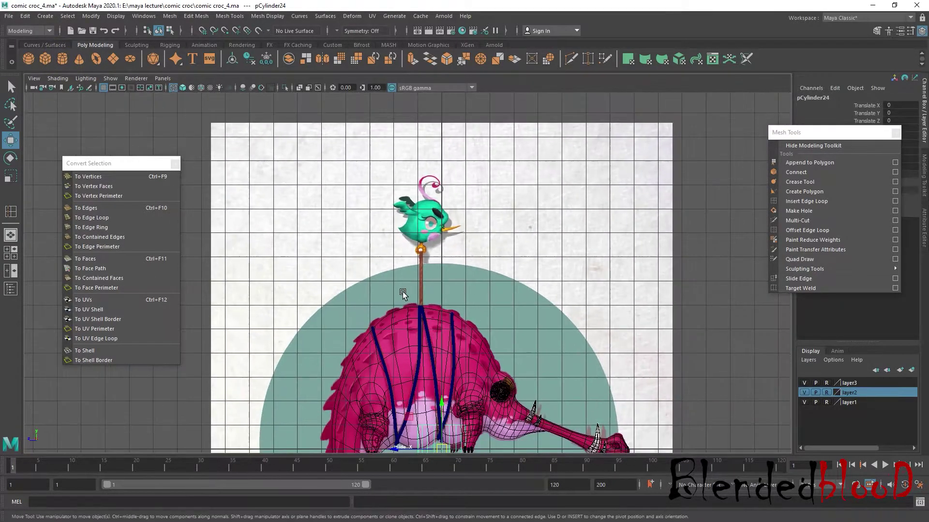
scroll(403, 291, down, 3)
drag(428, 380, 417, 269)
scroll(417, 269, up, 3)
scroll(417, 269, up, 5)
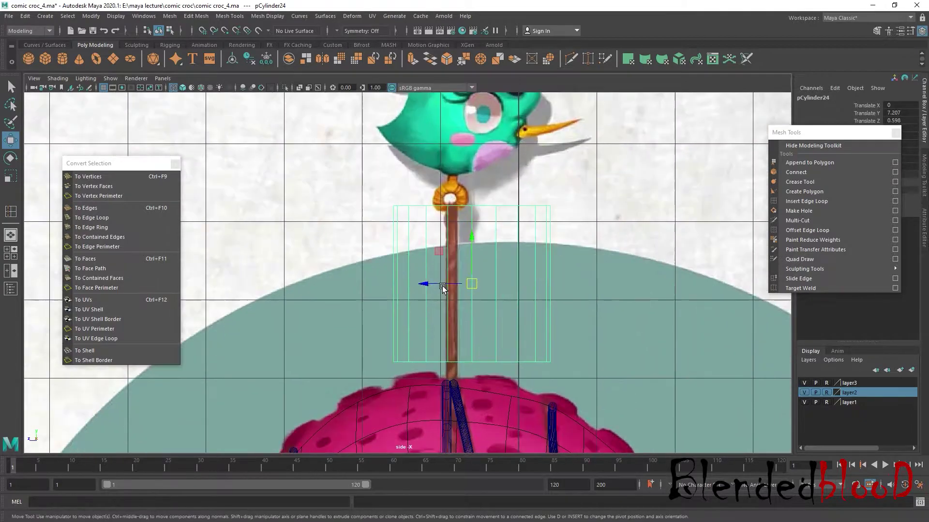
key(r)
drag(476, 285, 358, 218)
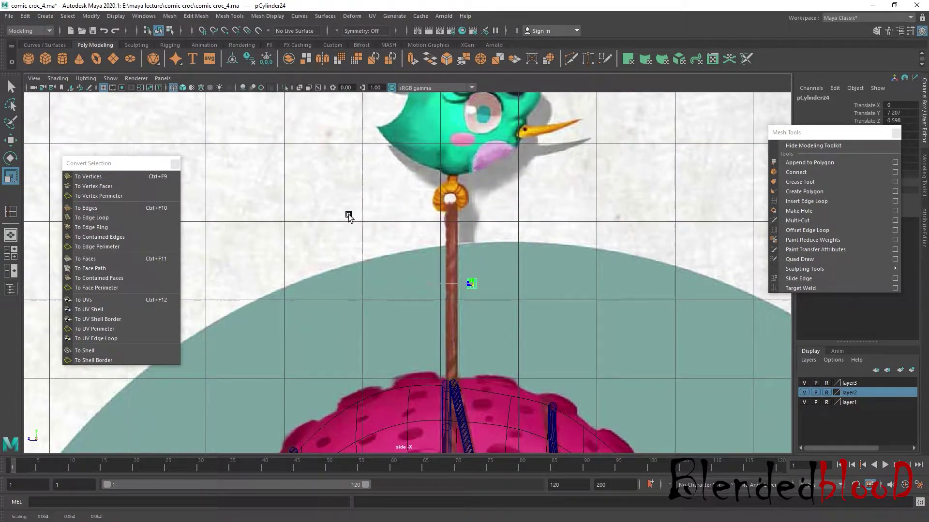
scroll(482, 277, up, 2)
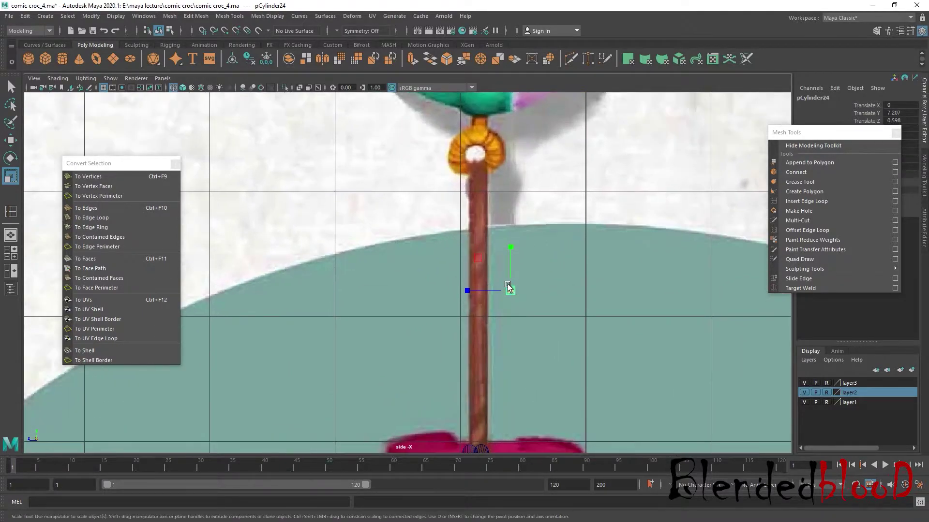
drag(511, 249, 506, 246)
scroll(519, 225, down, 5)
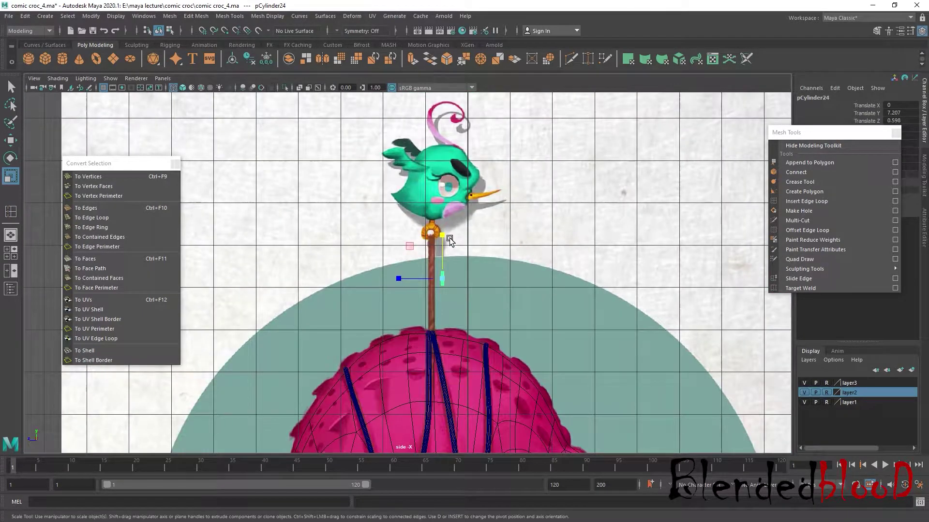
drag(450, 241, 475, 199)
scroll(486, 298, up, 2)
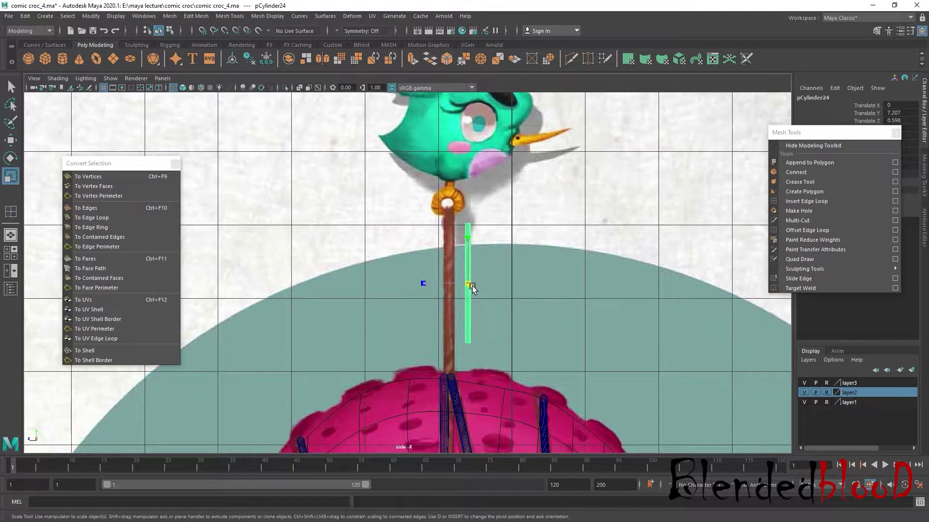
mouse_move(472, 288)
mouse_down()
mouse_move(498, 307)
mouse_move(451, 315)
mouse_up()
Lower the pole toward the croc's back and fine-tune its length and thickness
key(w)
scroll(501, 212, up, 3)
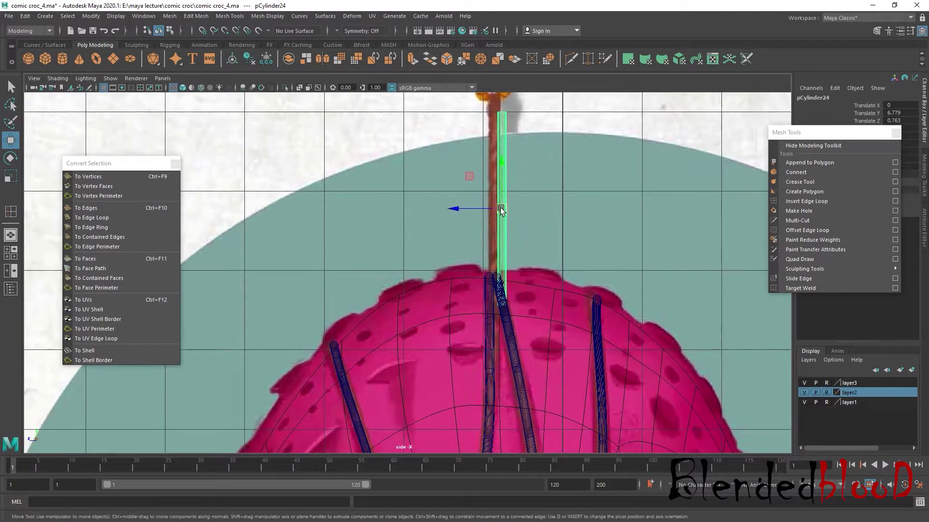
drag(501, 212, 341, 287)
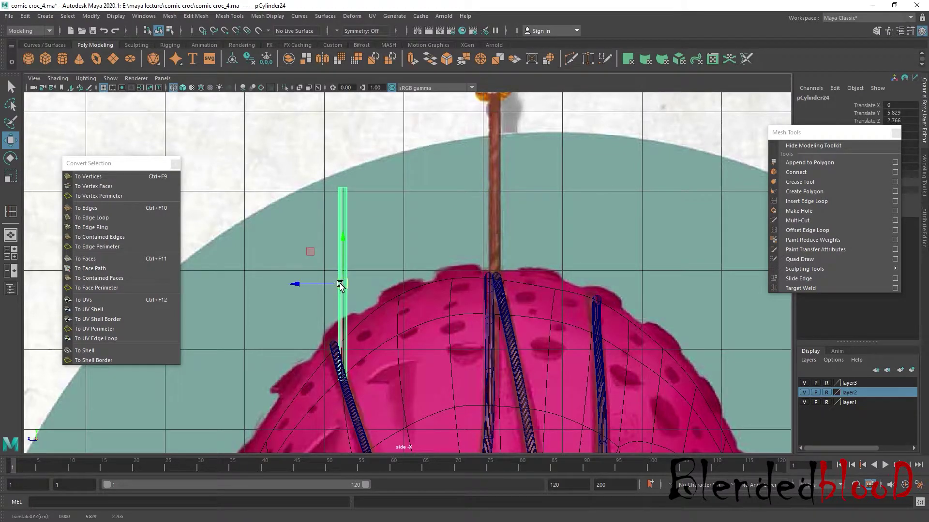
key(r)
drag(343, 285, 493, 191)
key(w)
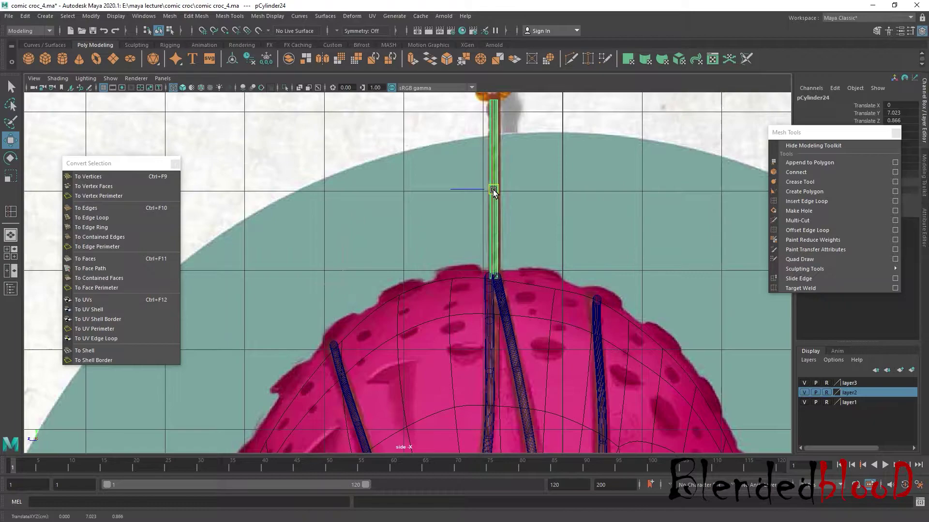
alt+middle_drag(507, 196, 501, 293)
drag(487, 286, 488, 283)
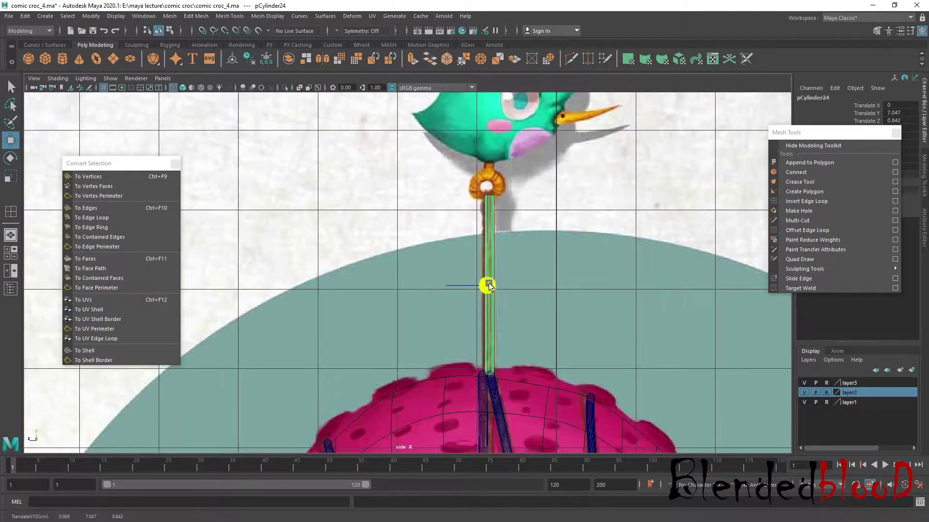
key(r)
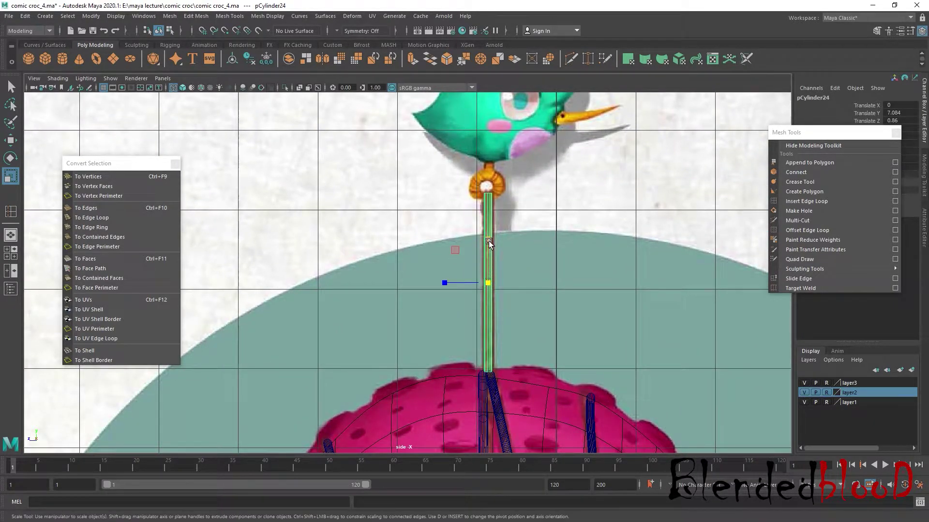
drag(488, 242, 490, 251)
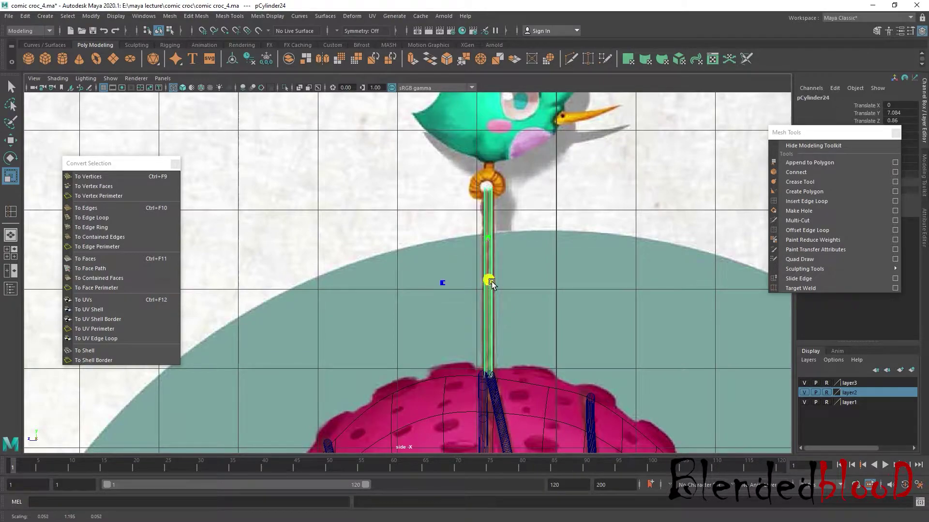
drag(493, 285, 502, 297)
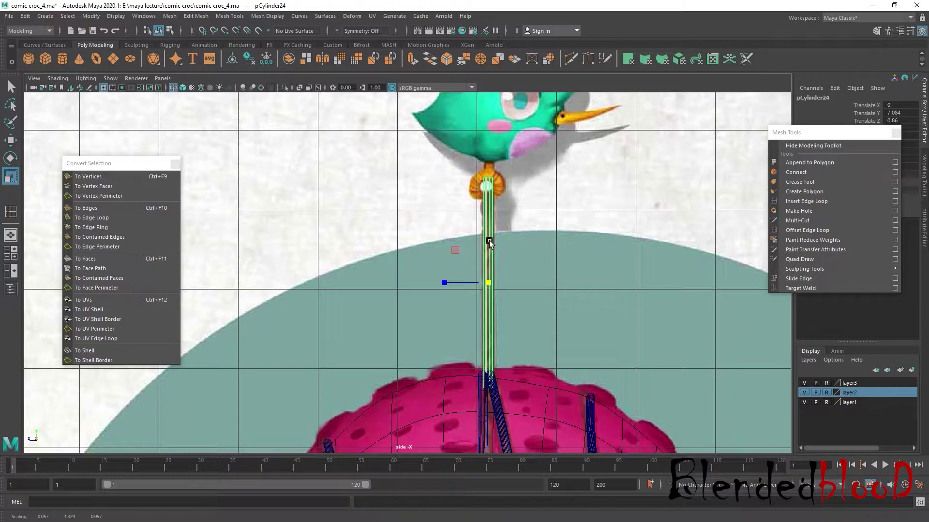
key(w)
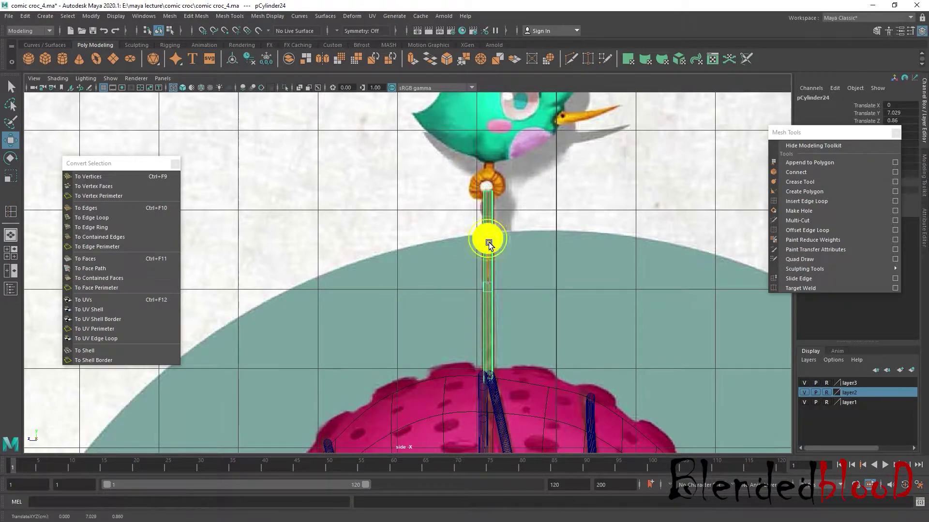
key(space)
key(space)
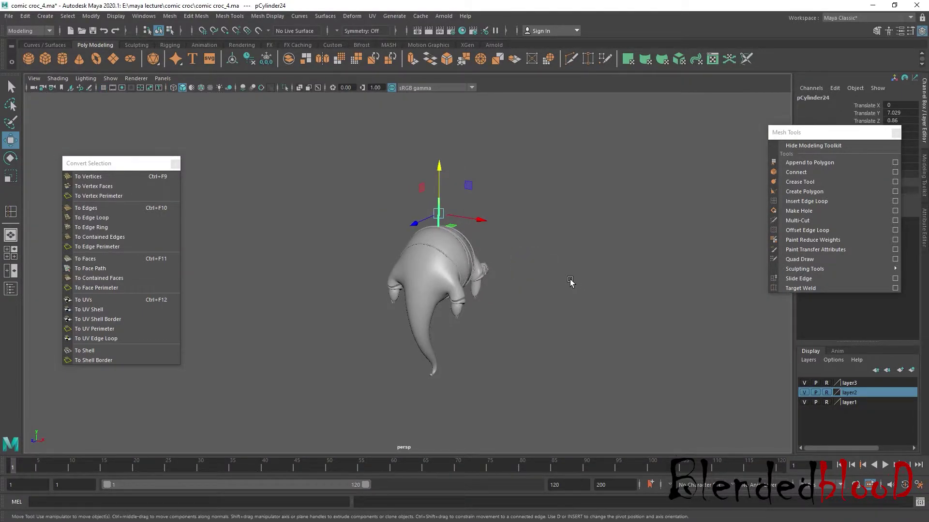
Nudge the cylinder pole so its base sits on the crocodile's back
key(f)
click(618, 253)
mouse_move(622, 293)
alt+mouse_down()
mouse_move(522, 323)
mouse_move(416, 315)
alt+mouse_up()
click(417, 318)
mouse_move(368, 255)
mouse_down()
mouse_move(408, 328)
mouse_move(492, 265)
mouse_up()
key(r)
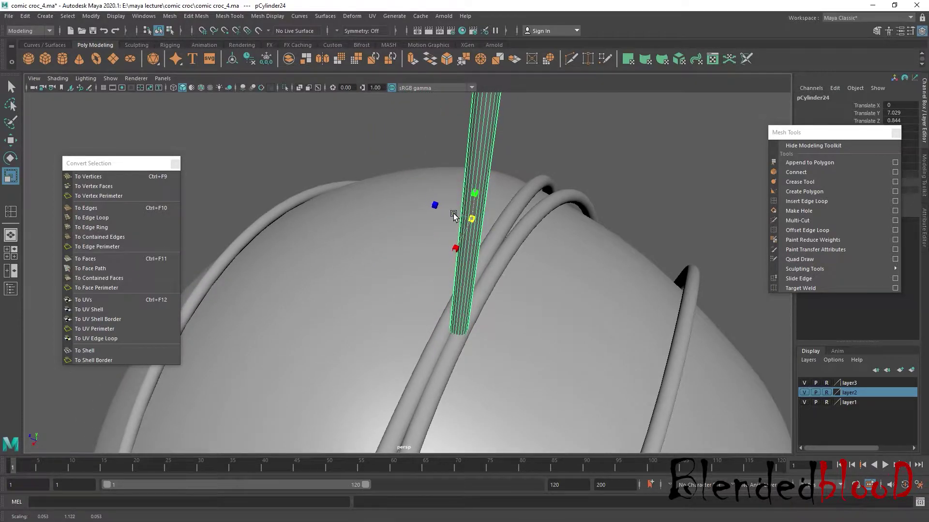
key(w)
mouse_move(433, 203)
mouse_down()
mouse_move(454, 231)
mouse_move(493, 234)
mouse_move(560, 290)
mouse_move(635, 320)
mouse_move(453, 321)
mouse_up()
click(527, 226)
click(451, 319)
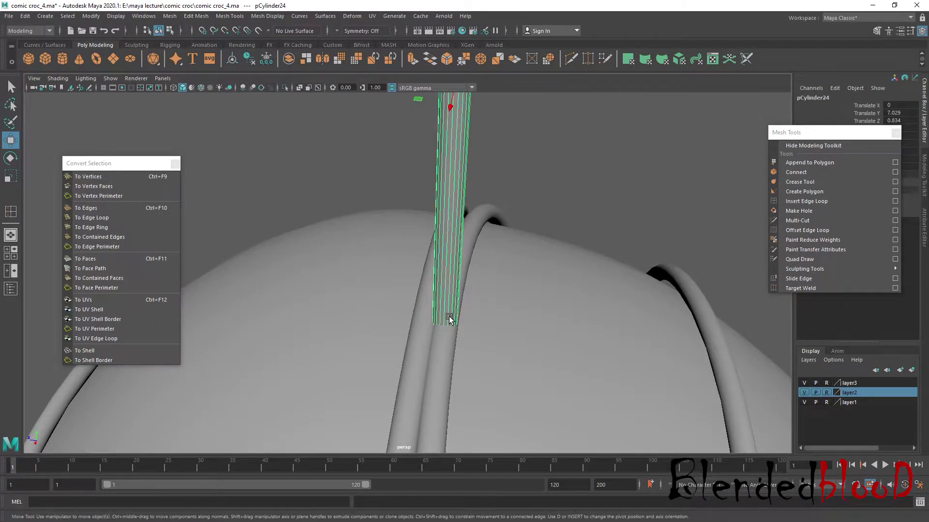
scroll(449, 319, down, 5)
click(574, 232)
mouse_move(574, 233)
alt+mouse_down()
mouse_move(477, 335)
mouse_move(460, 299)
alt+mouse_up()
With layer2 hidden in wireframe, convert the pole's bottom centre vertex to faces, then return to object mode
click(803, 394)
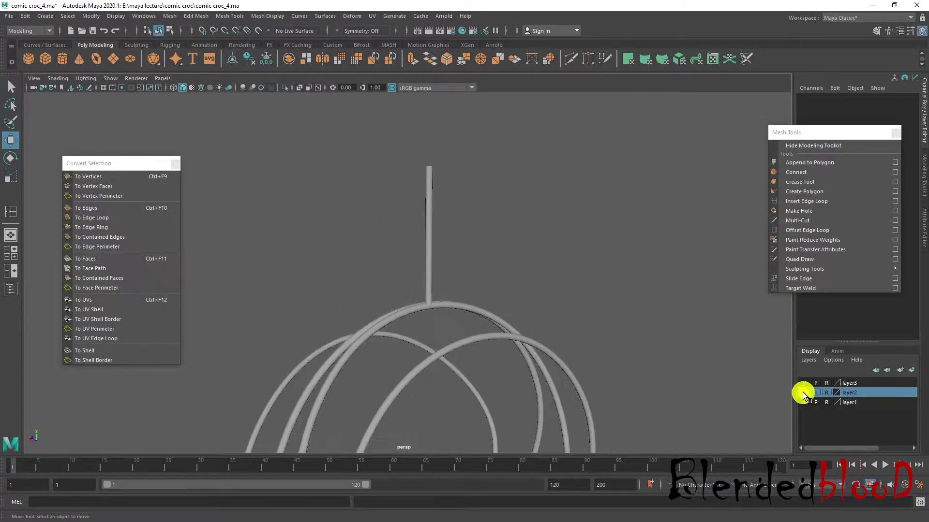
alt+drag(591, 350, 593, 364)
scroll(460, 327, up, 3)
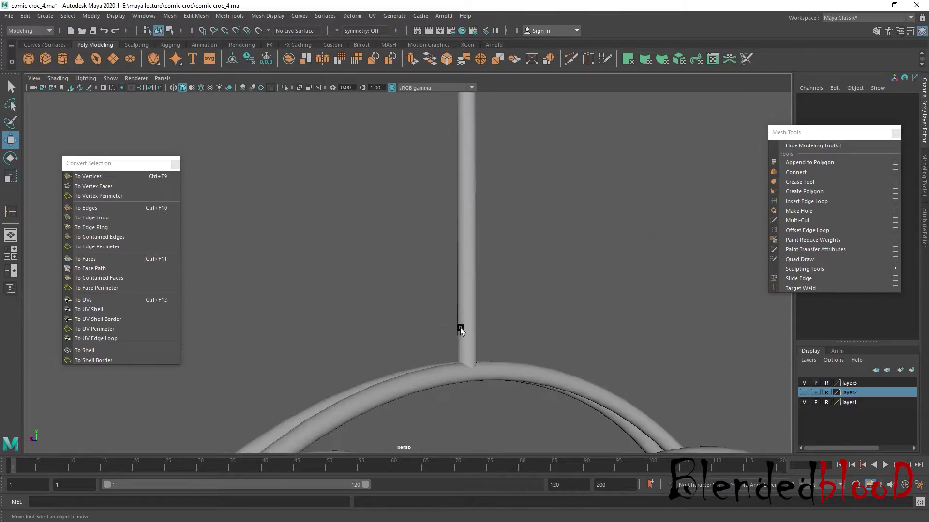
click(475, 321)
right_drag(469, 246, 407, 251)
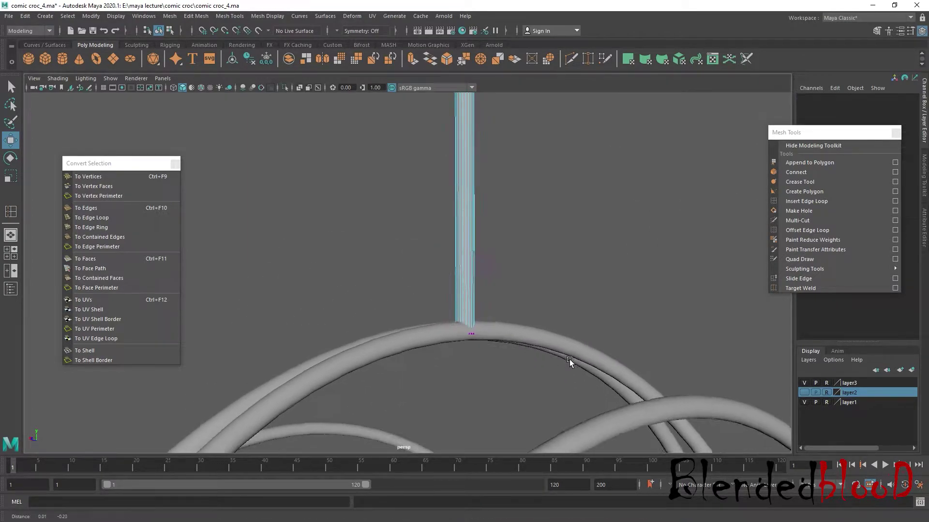
scroll(569, 359, up, 3)
scroll(553, 355, up, 2)
scroll(565, 309, up, 3)
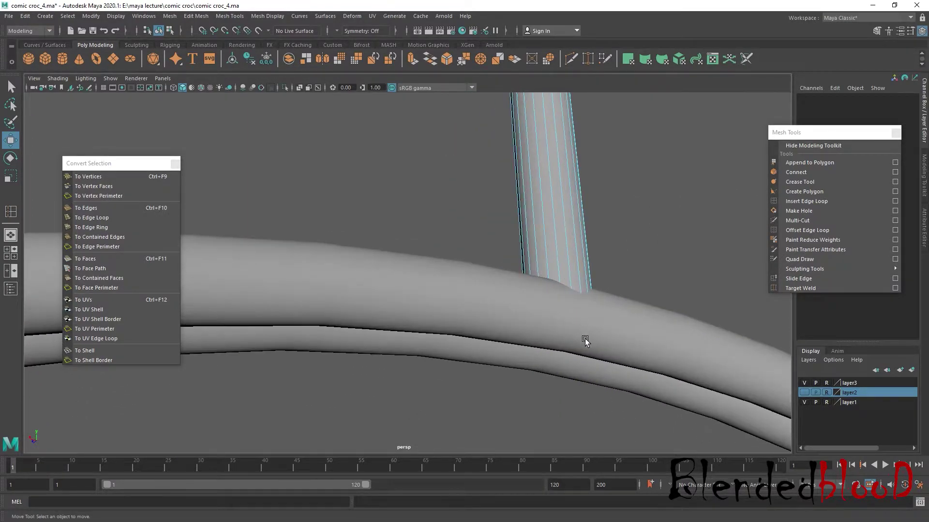
key(4)
click(559, 325)
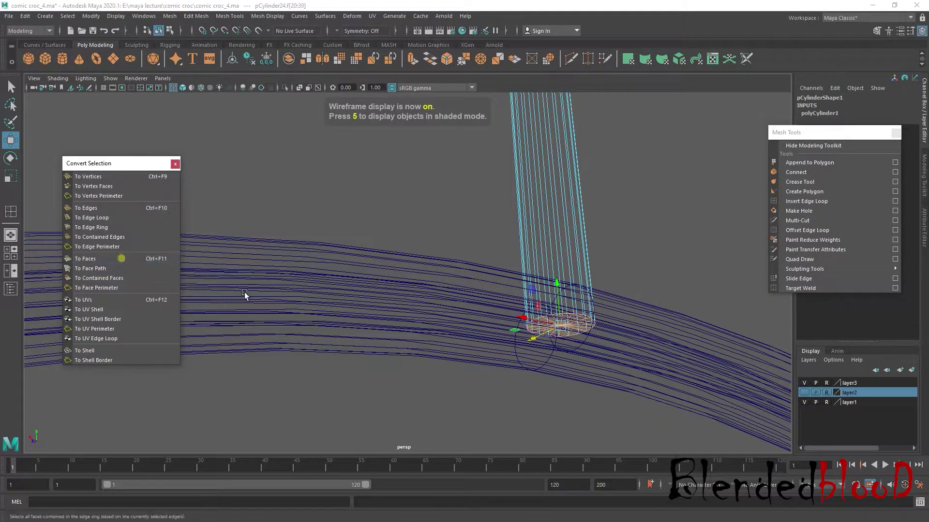
click(122, 258)
right_click(558, 225)
click(602, 211)
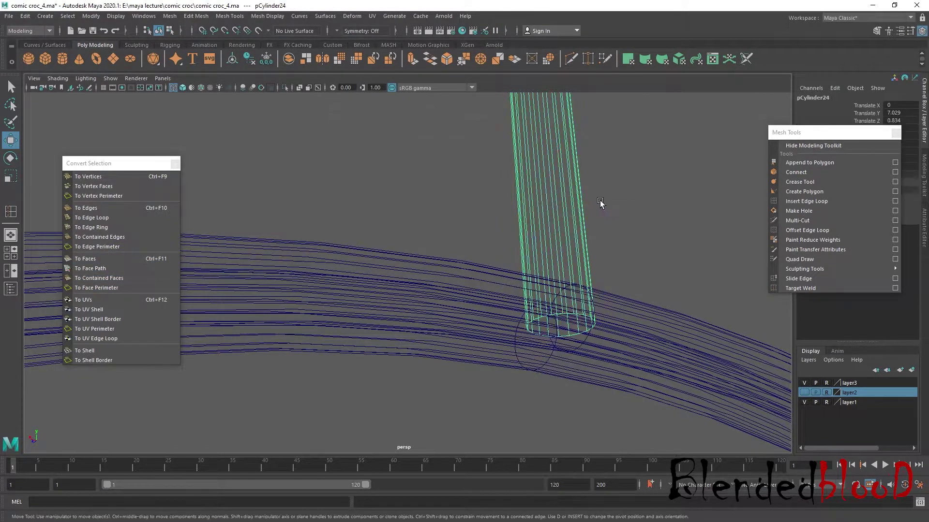
Show layer2 in shaded view and orbit out to see the whole crocodile
click(804, 393)
key(5)
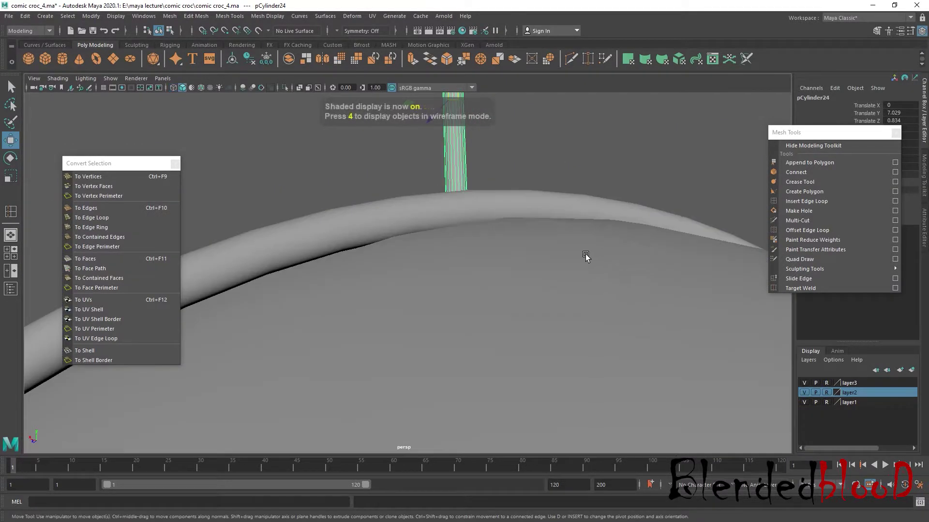
alt+drag(585, 253, 491, 284)
right_click(422, 234)
click(469, 219)
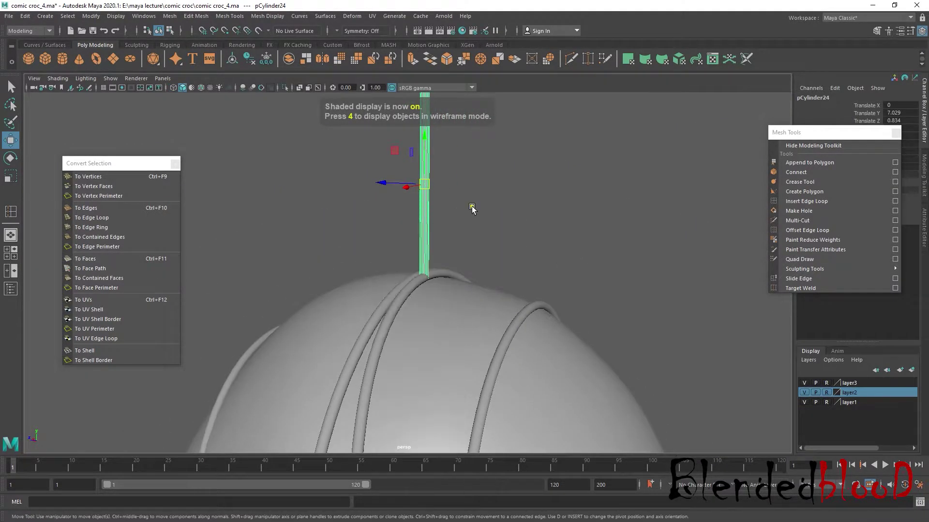
mouse_move(431, 270)
alt+mouse_down()
mouse_move(415, 272)
mouse_move(464, 269)
alt+mouse_up()
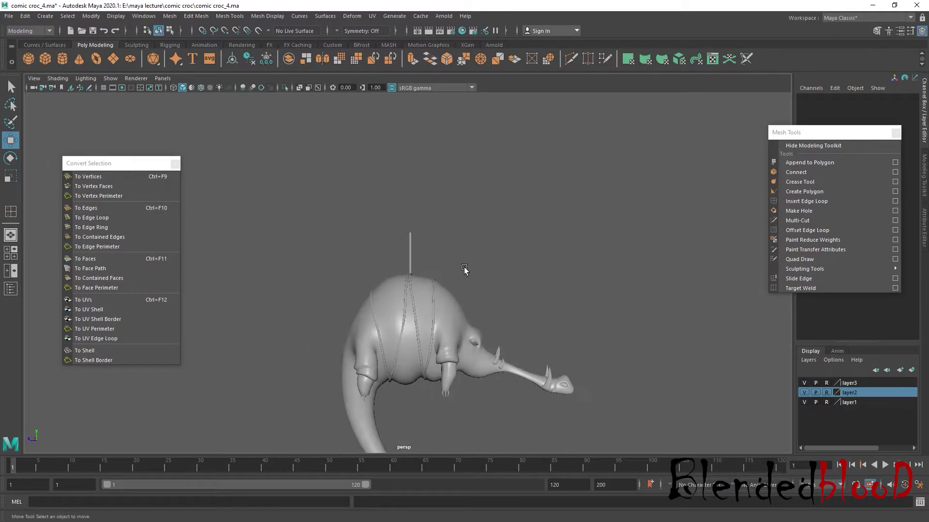
Maximize the textured side view and zoom in on the bird reference above the pole
key(space)
key(space)
scroll(544, 330, down, 2)
scroll(445, 288, up, 1)
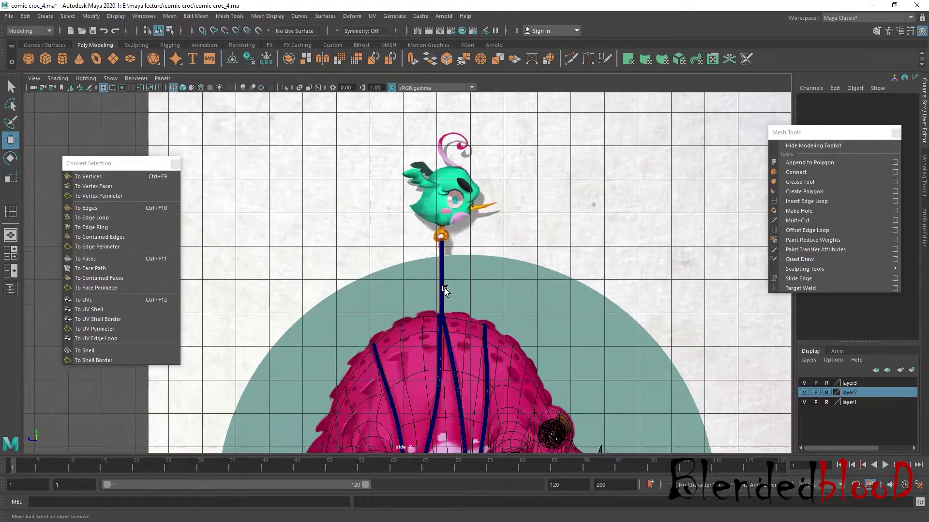
scroll(443, 288, up, 2)
alt+middle_drag(500, 254, 496, 344)
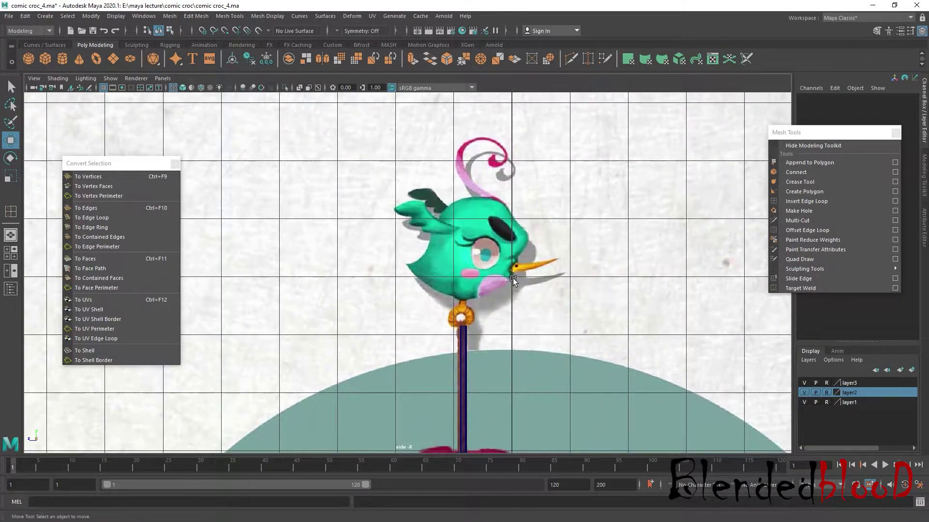
scroll(436, 244, up, 1)
scroll(435, 244, up, 2)
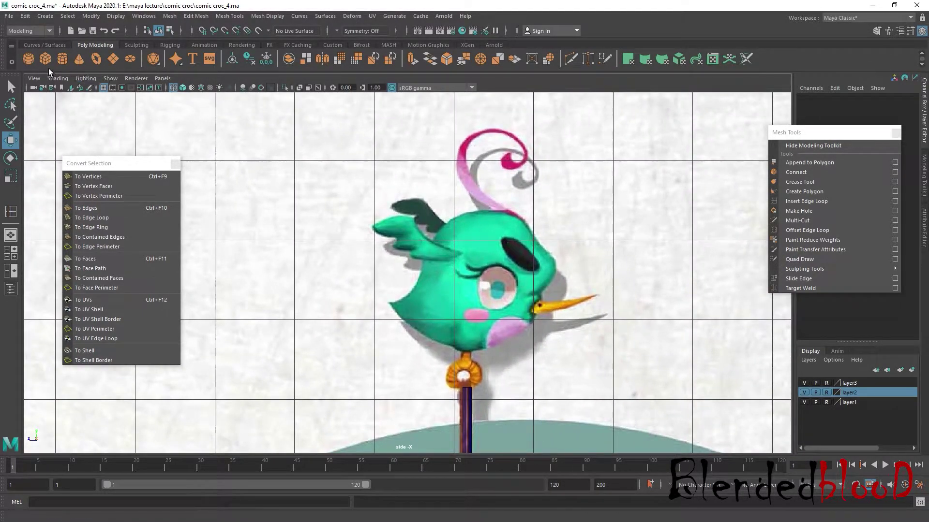
Create a polygon sphere, then delete it as unwanted
click(28, 60)
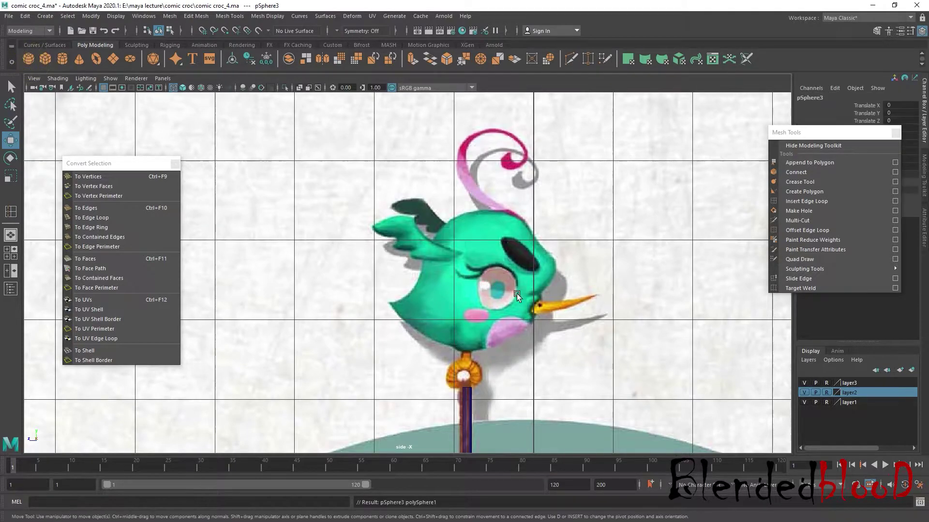
scroll(532, 300, down, 3)
scroll(538, 303, down, 2)
scroll(538, 303, down, 3)
scroll(430, 378, up, 2)
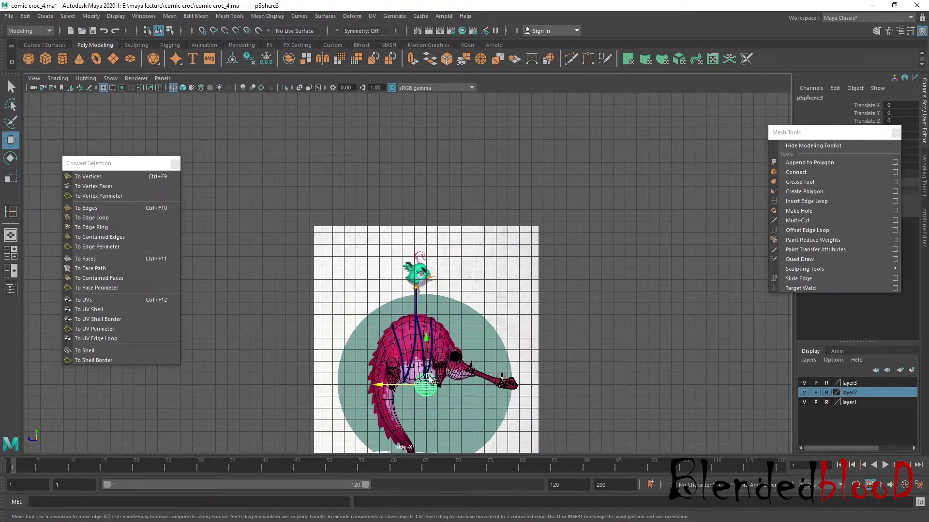
key(Delete)
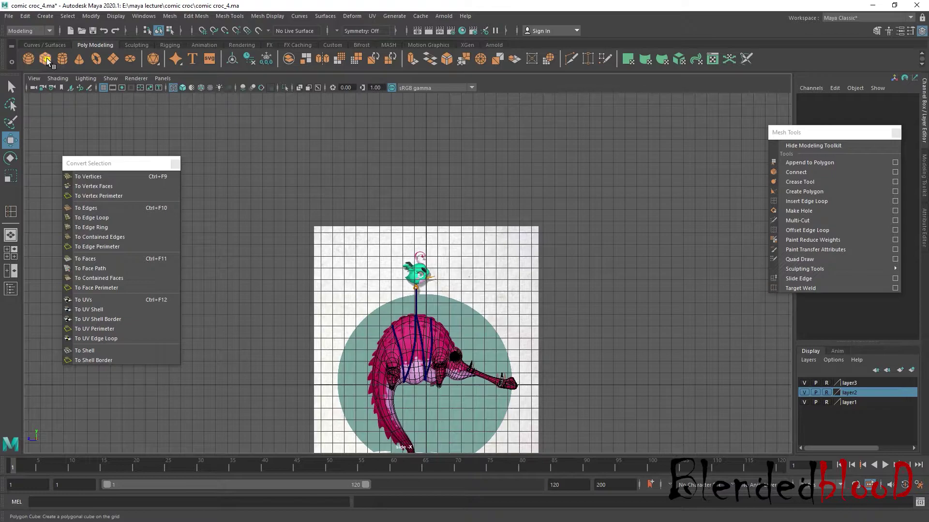
Create a polygon cube and move it up over the bird's head and neck
click(47, 60)
scroll(411, 283, up, 2)
drag(440, 415, 433, 292)
scroll(434, 291, up, 5)
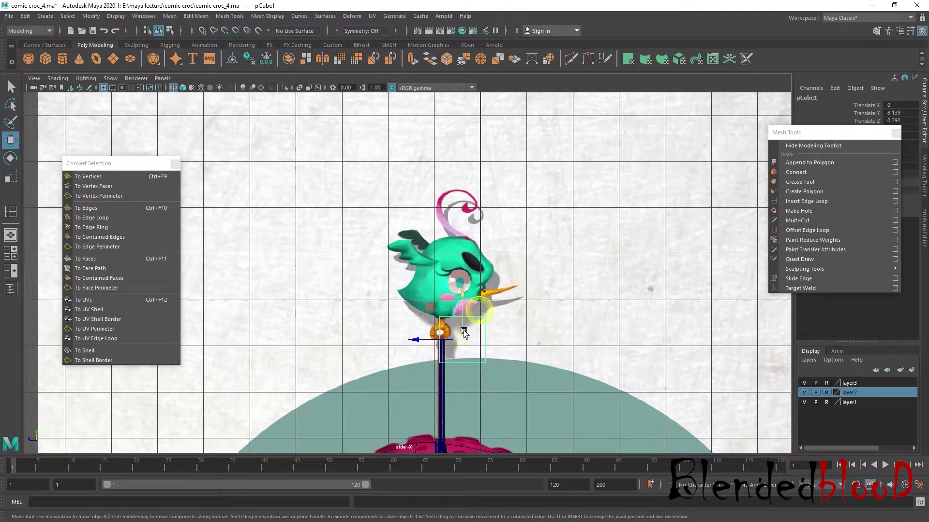
drag(463, 332, 454, 280)
scroll(453, 281, up, 3)
scroll(454, 281, up, 3)
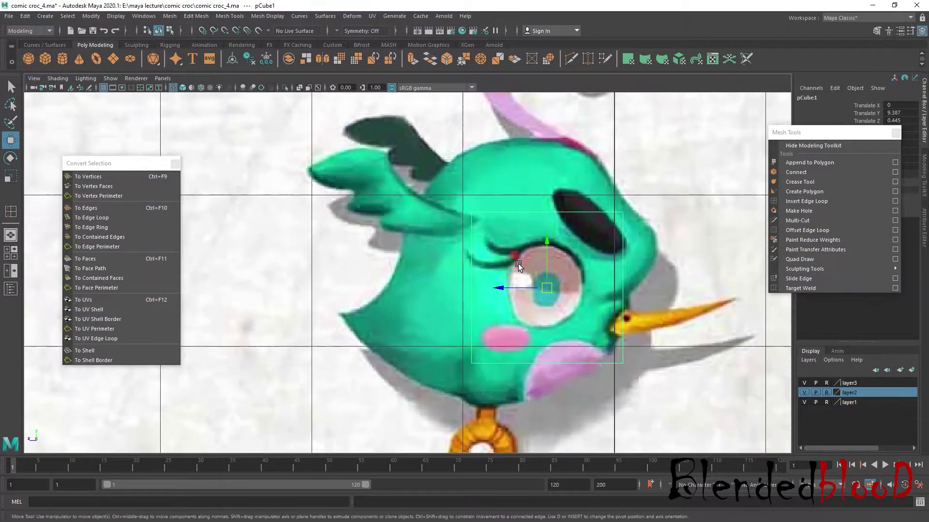
Pull the cube's top-left, top-right and bottom corner vertices to follow the bird's outline
right_drag(525, 218, 477, 224)
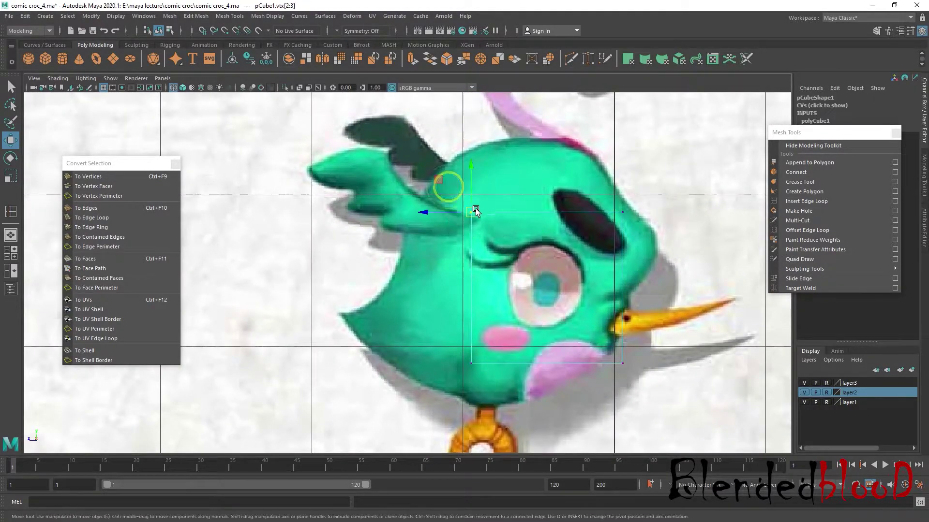
drag(472, 209, 445, 169)
mouse_move(562, 181)
mouse_down()
mouse_move(626, 215)
mouse_move(580, 148)
mouse_up()
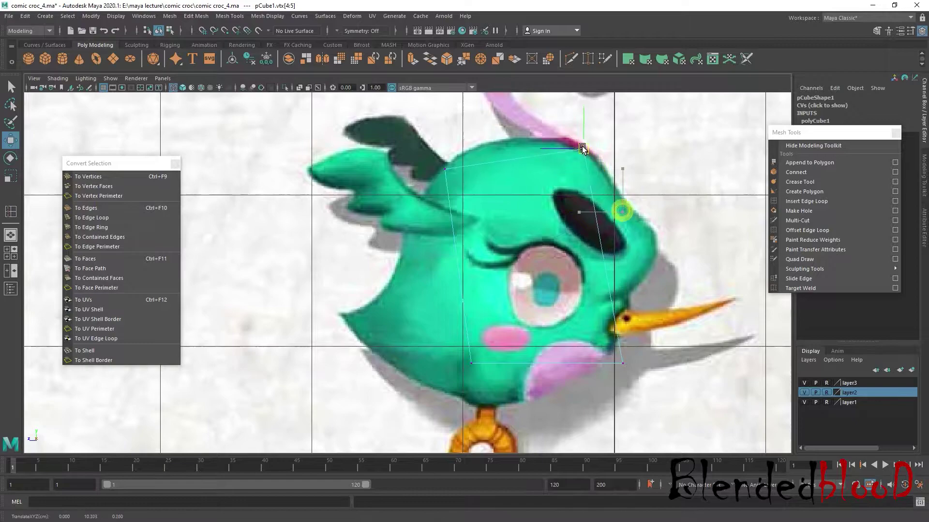
mouse_move(612, 306)
mouse_down()
mouse_move(629, 370)
mouse_move(625, 334)
mouse_move(648, 259)
mouse_up()
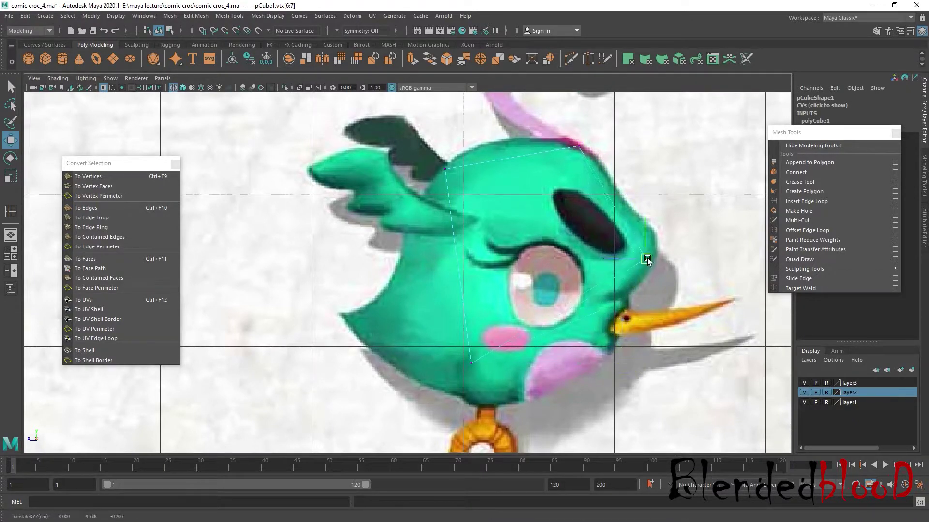
drag(457, 348, 505, 389)
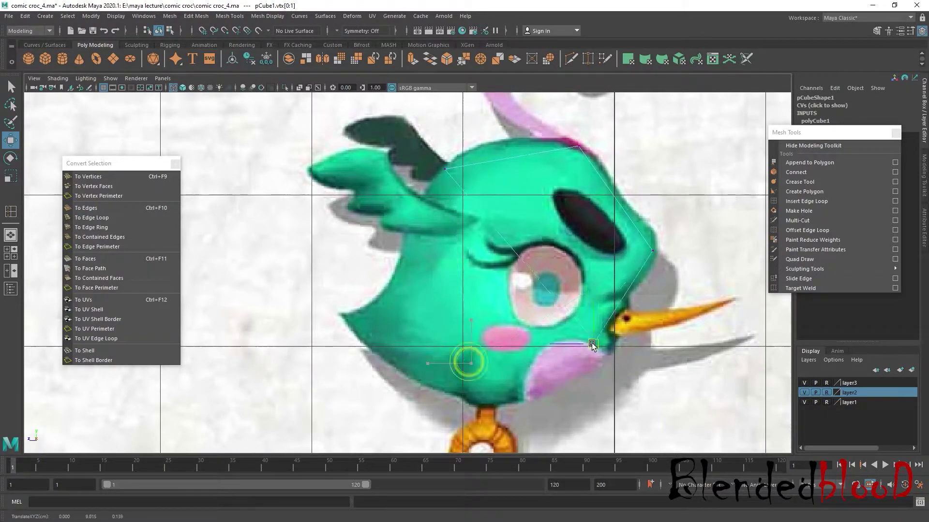
drag(470, 364, 609, 346)
click(823, 205)
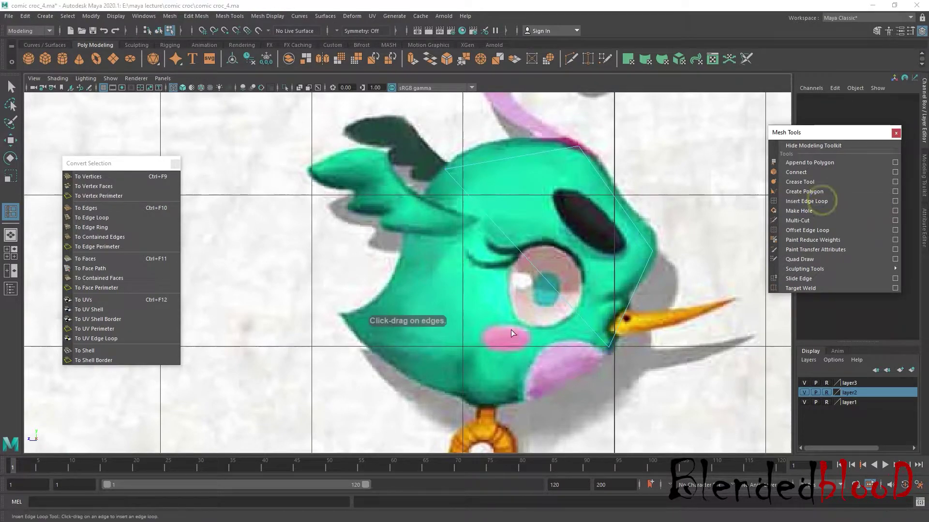
Add an edge loop across the cube and pull its vertices toward the wing and neck
click(515, 158)
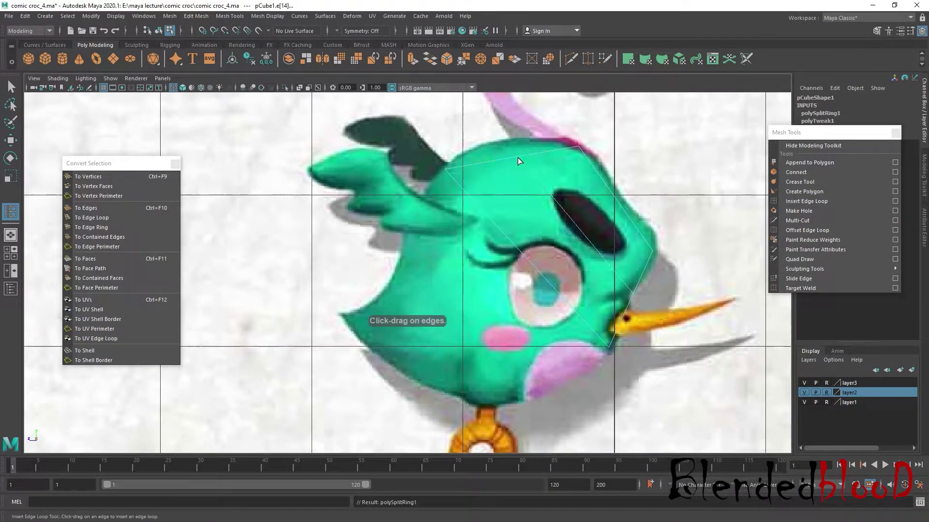
key(w)
drag(444, 169, 396, 259)
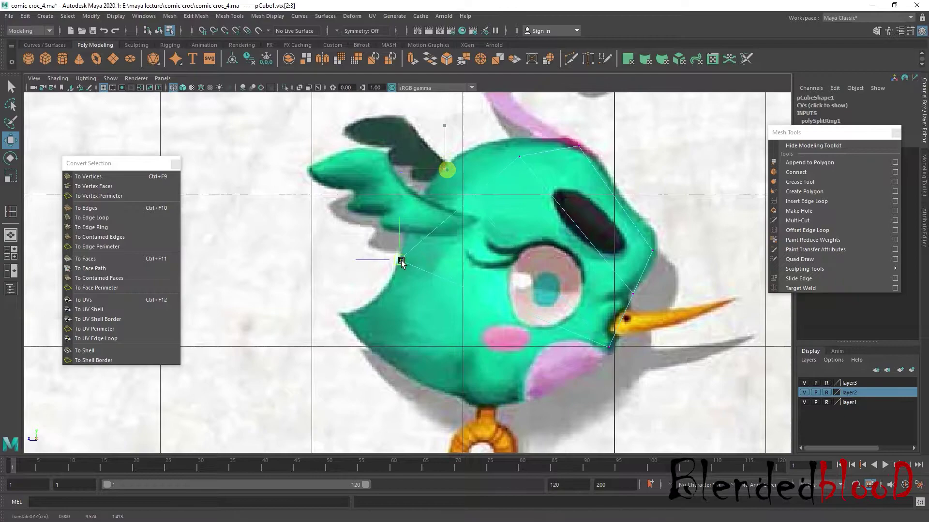
click(609, 347)
drag(611, 355, 495, 407)
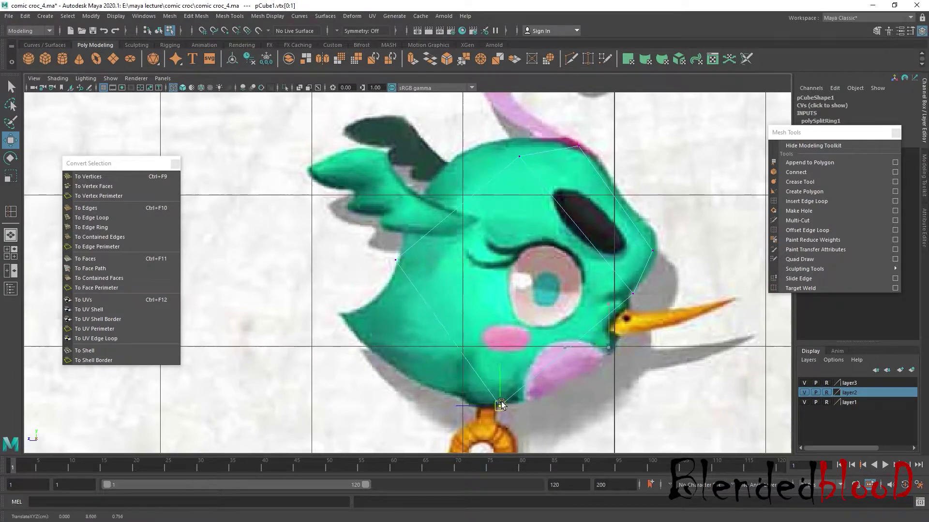
Move the top and beak-side vertices to follow the bird's head and crown outline
click(519, 156)
drag(519, 156, 447, 166)
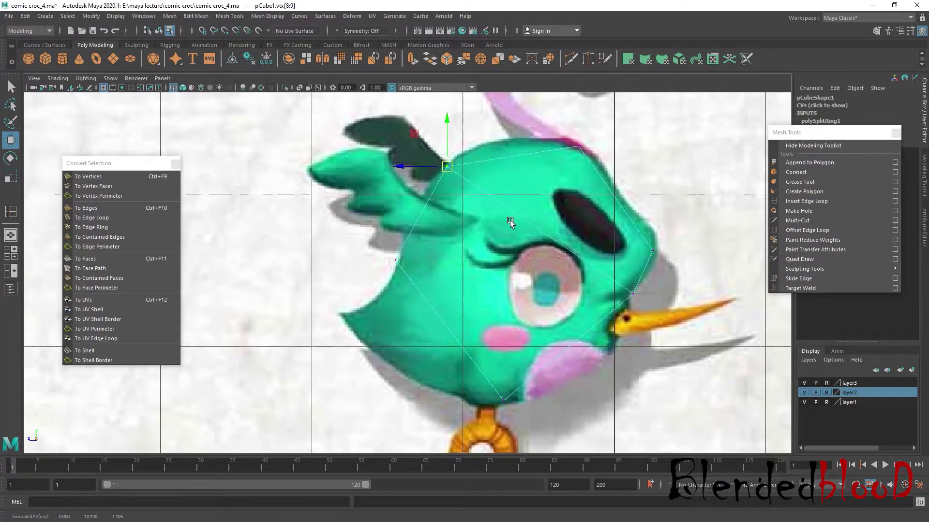
click(628, 302)
click(623, 289)
drag(629, 295, 621, 296)
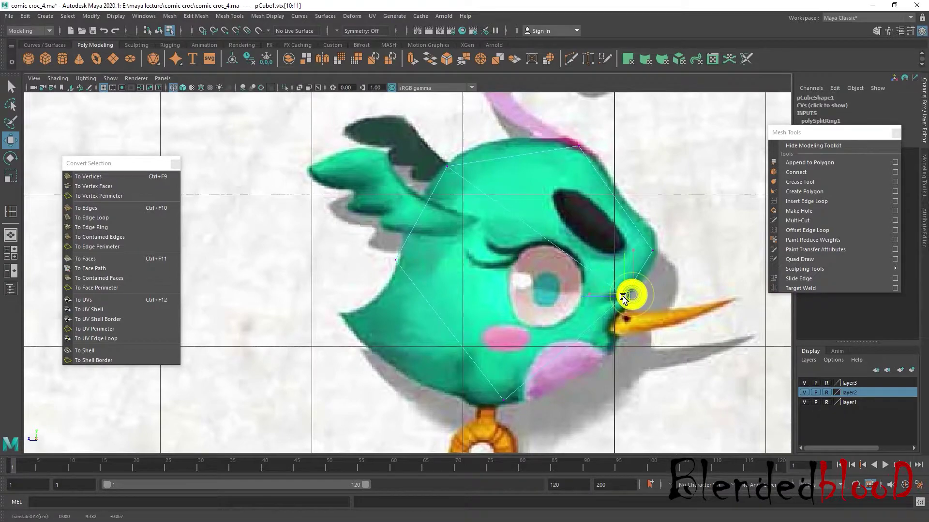
drag(575, 147, 562, 142)
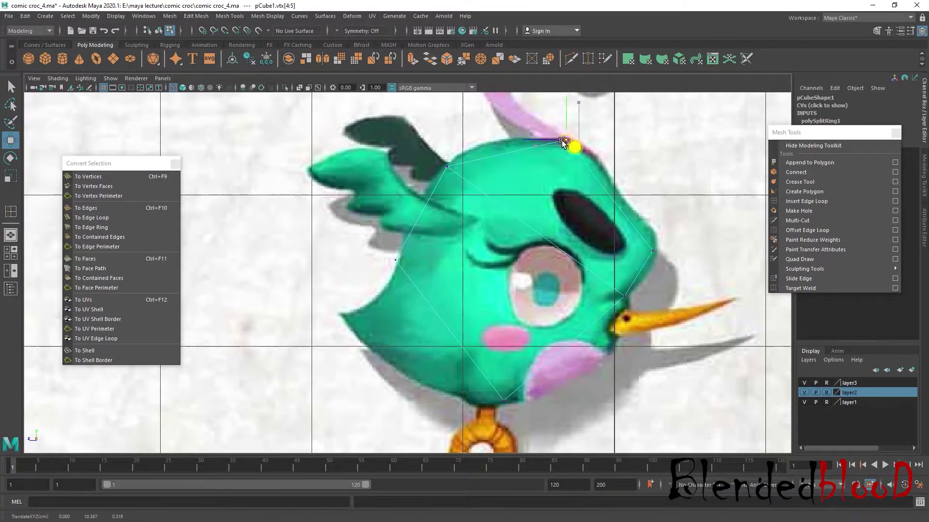
click(652, 236)
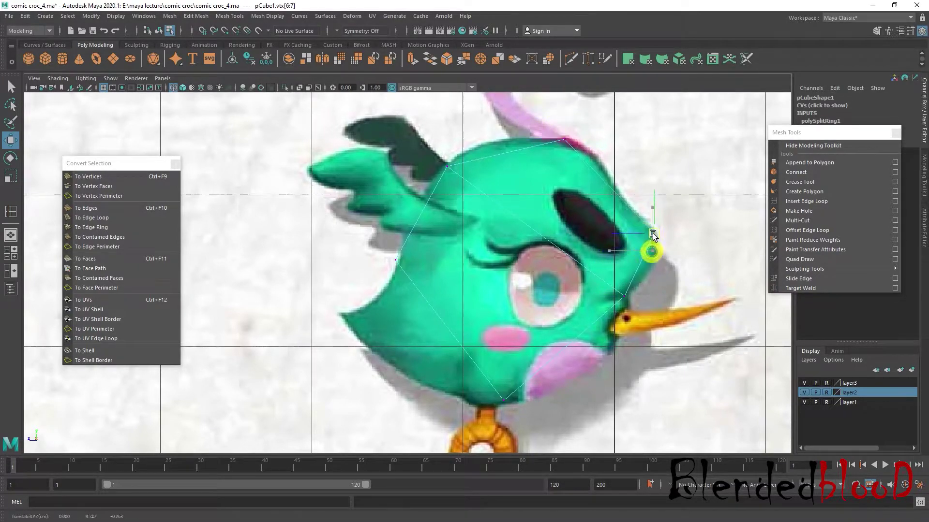
click(559, 151)
drag(561, 145, 594, 156)
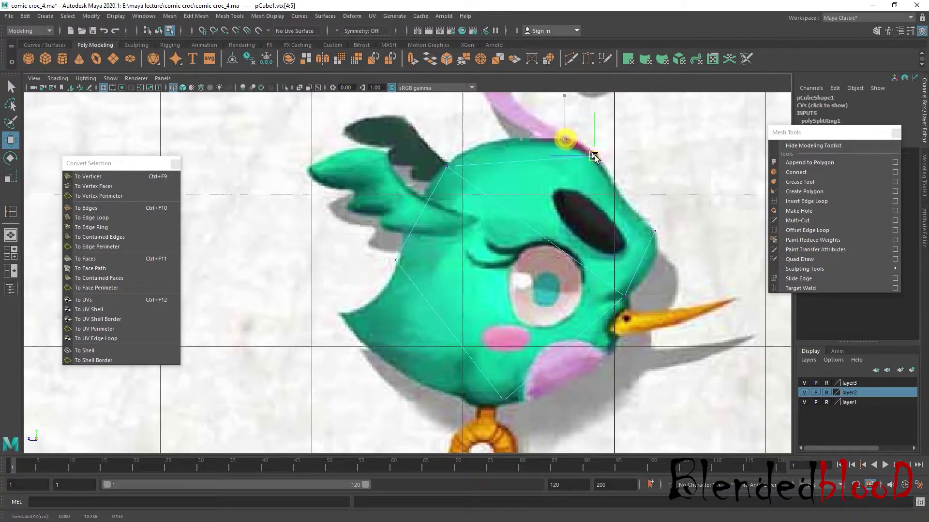
Select the top vertices and raise them to round the head
click(807, 200)
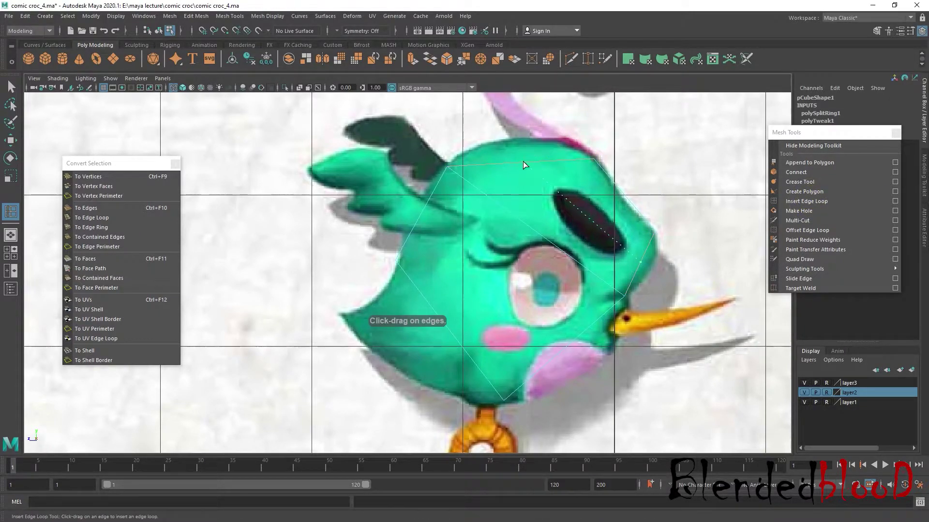
key(w)
right_drag(523, 167, 473, 162)
mouse_move(491, 147)
mouse_down()
mouse_move(553, 187)
mouse_move(506, 141)
mouse_up()
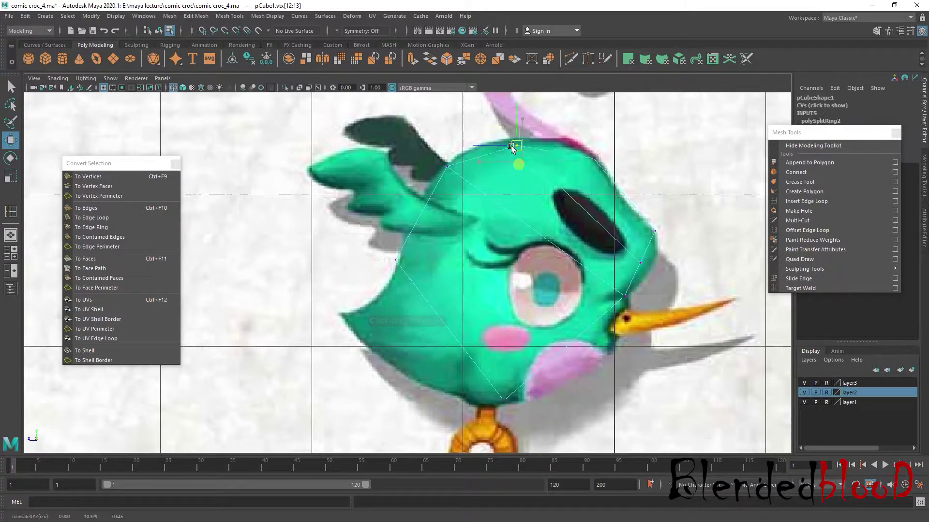
drag(638, 260, 651, 275)
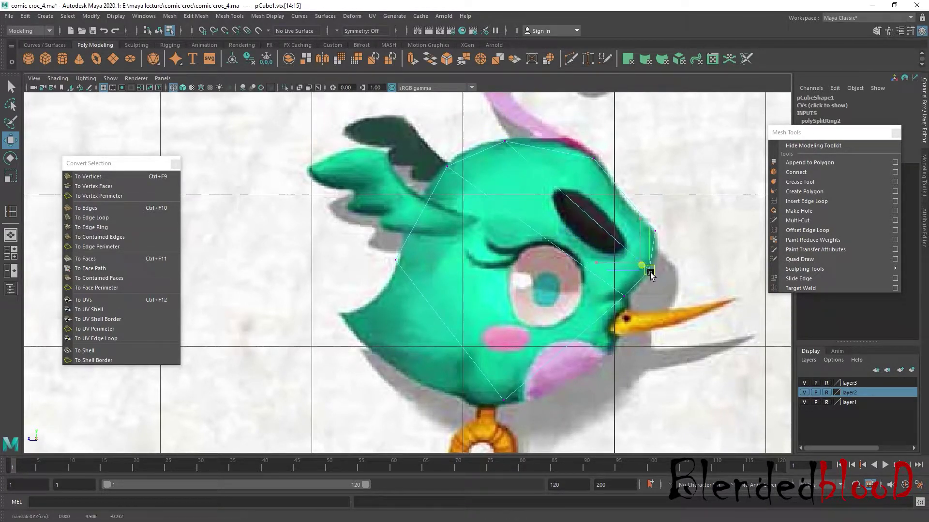
Insert two more edge loops across the body and select the next outline vertices
click(806, 201)
click(583, 331)
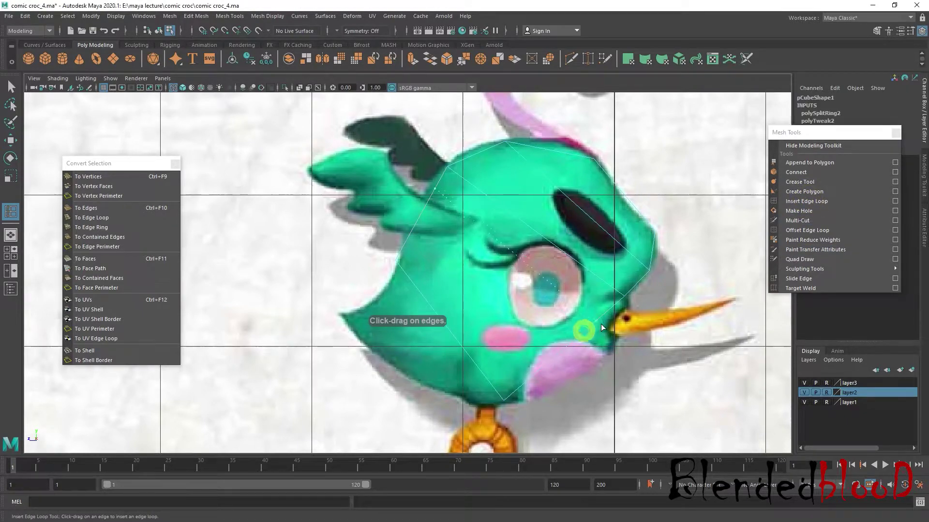
click(602, 354)
key(w)
right_drag(437, 208, 362, 204)
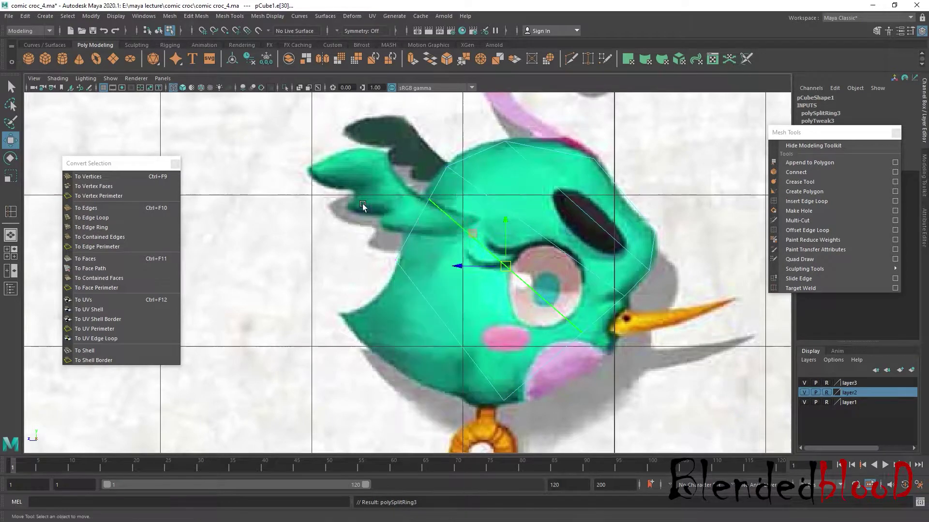
drag(410, 193, 435, 203)
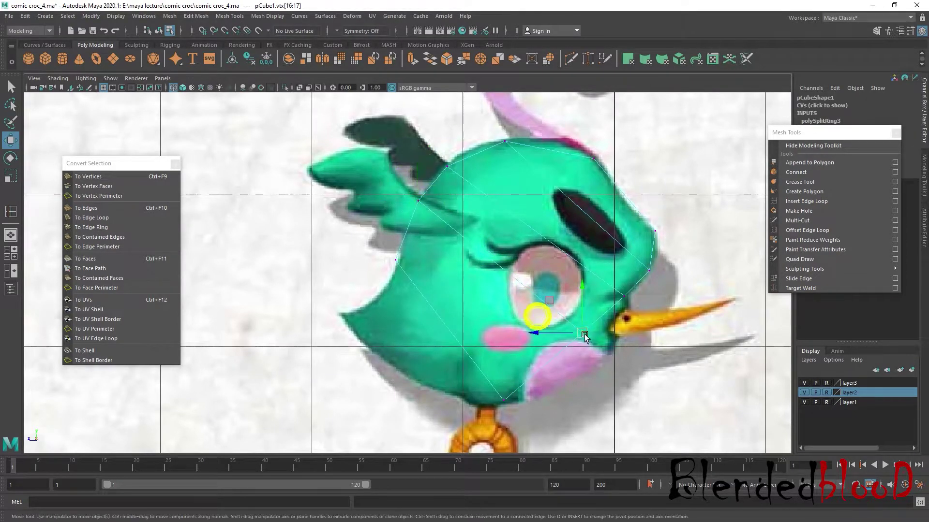
drag(582, 334, 614, 352)
Insert an edge loop across the lower body and move its vertices onto the outline and belly
click(816, 202)
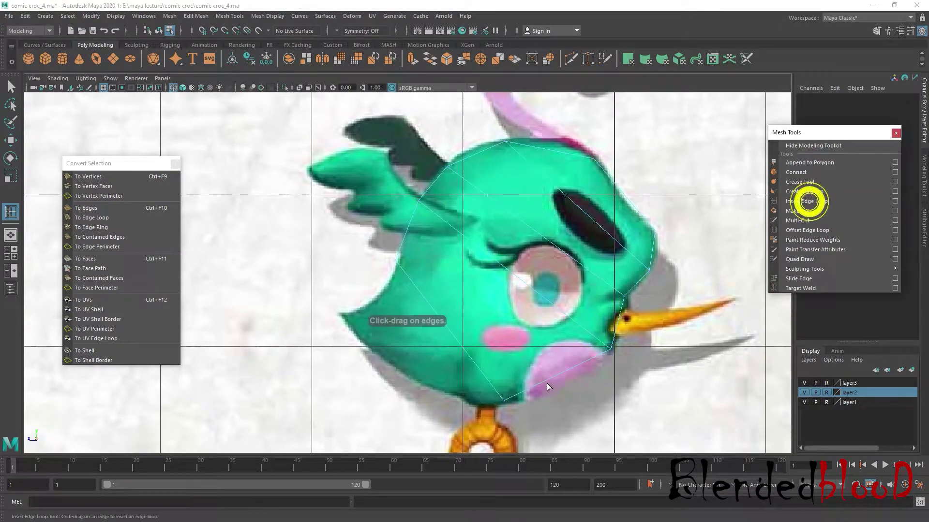
click(553, 384)
right_drag(393, 261, 358, 232)
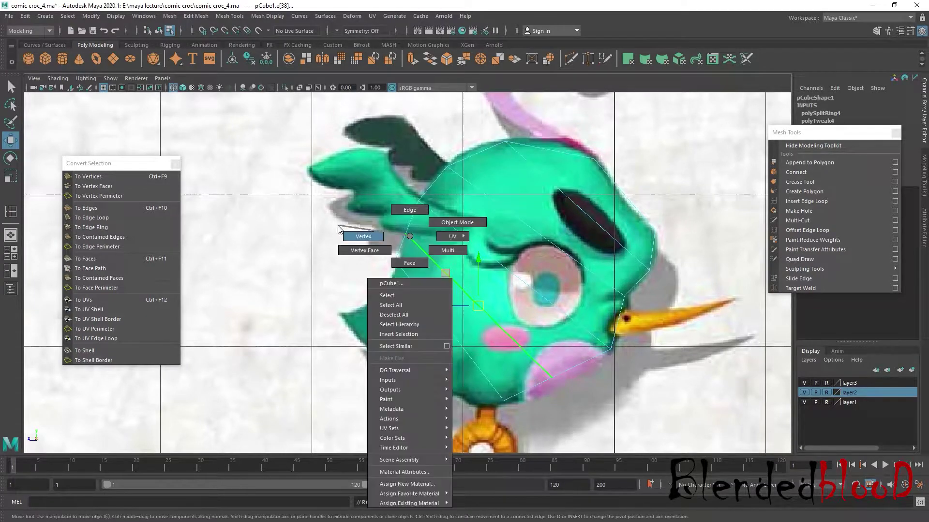
key(w)
drag(394, 222, 405, 233)
drag(517, 357, 559, 387)
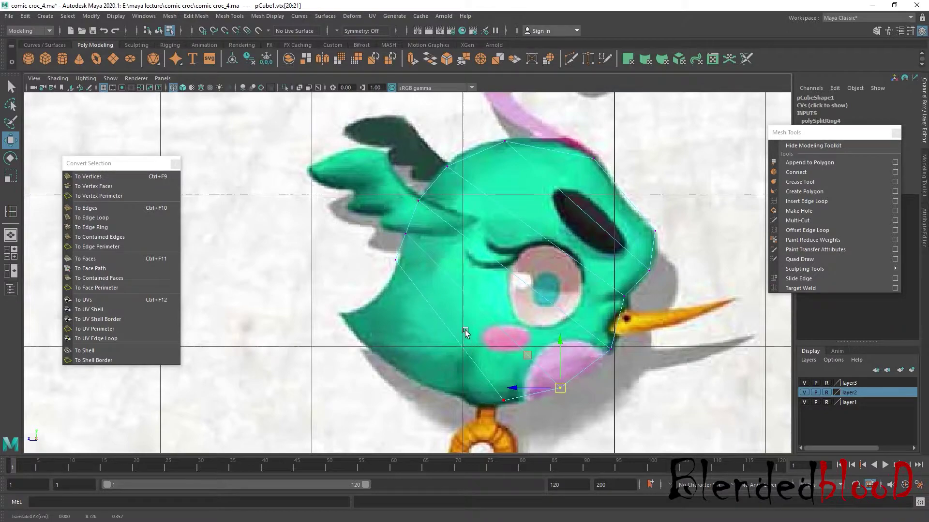
Insert an edge loop on the back and move its new vertices onto the back outline
click(820, 202)
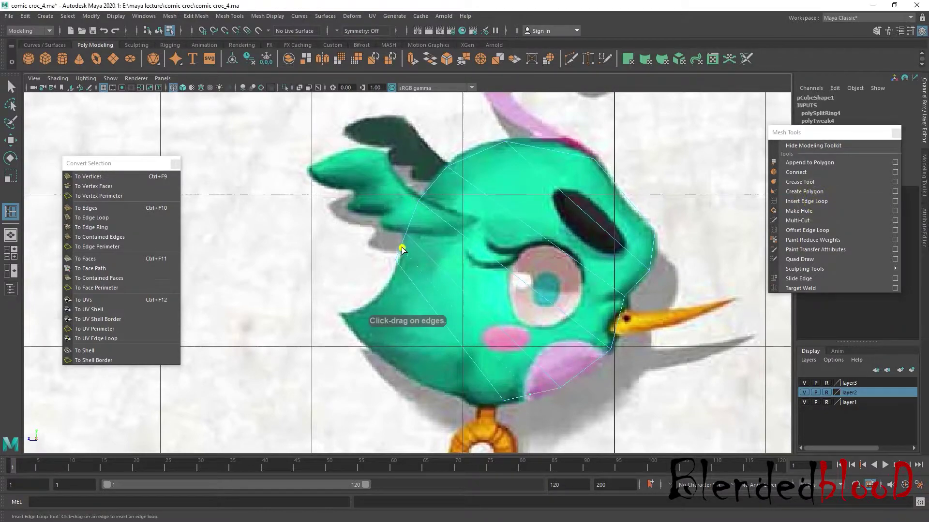
click(400, 251)
key(w)
right_drag(394, 247, 358, 256)
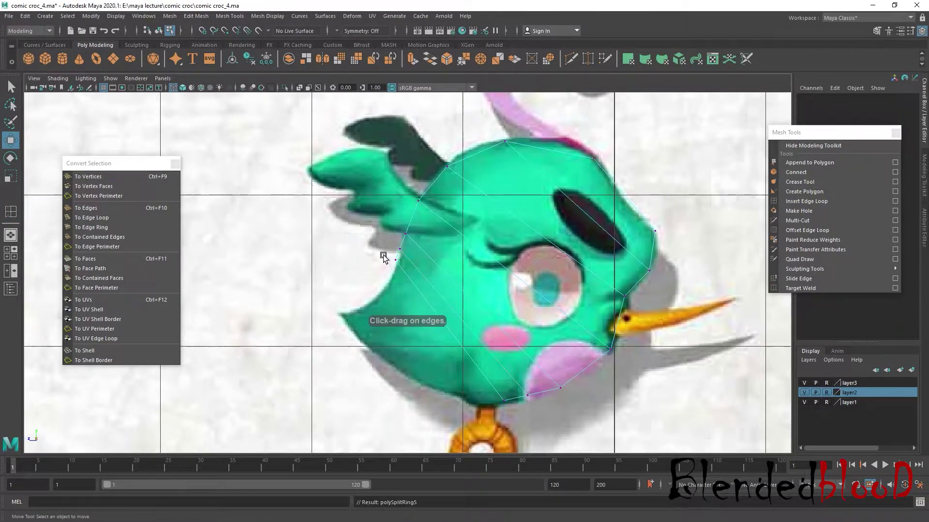
mouse_move(382, 257)
mouse_down()
mouse_move(396, 261)
mouse_move(341, 314)
mouse_up()
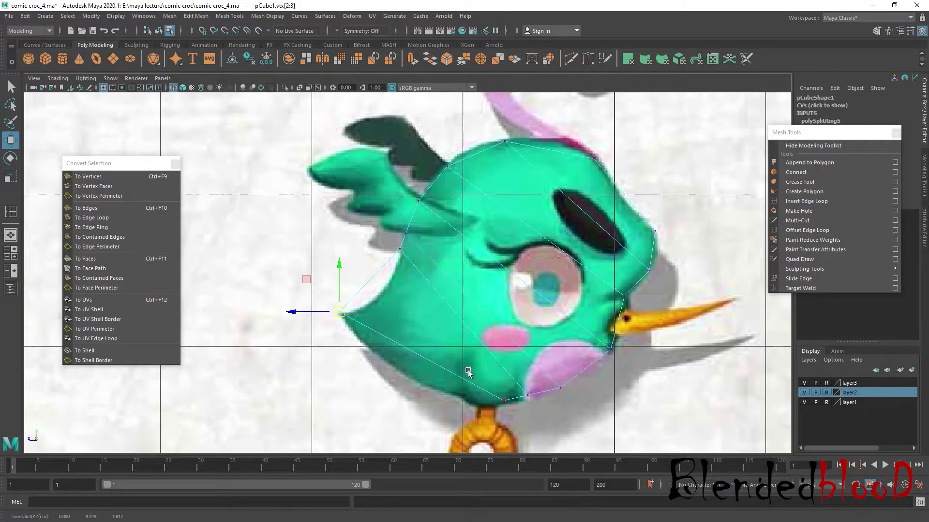
mouse_move(468, 372)
mouse_down()
mouse_move(518, 417)
mouse_move(347, 324)
mouse_up()
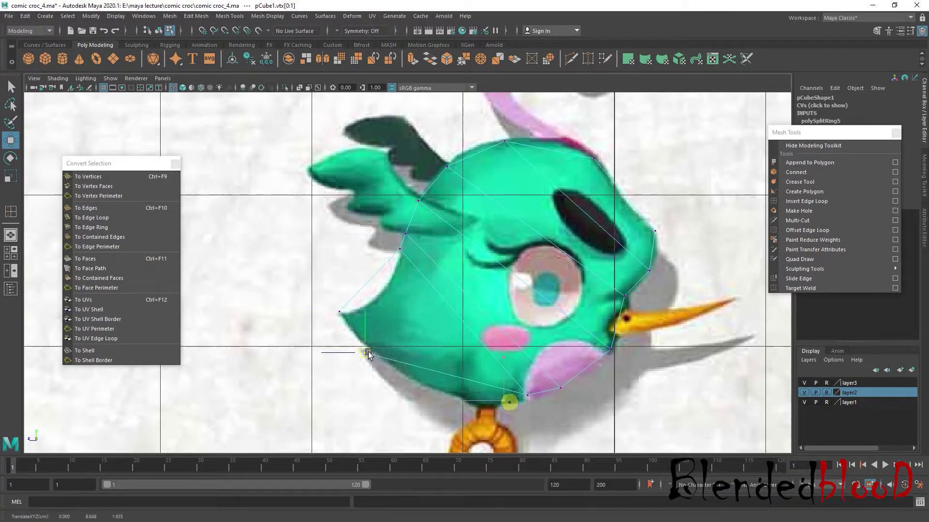
click(341, 312)
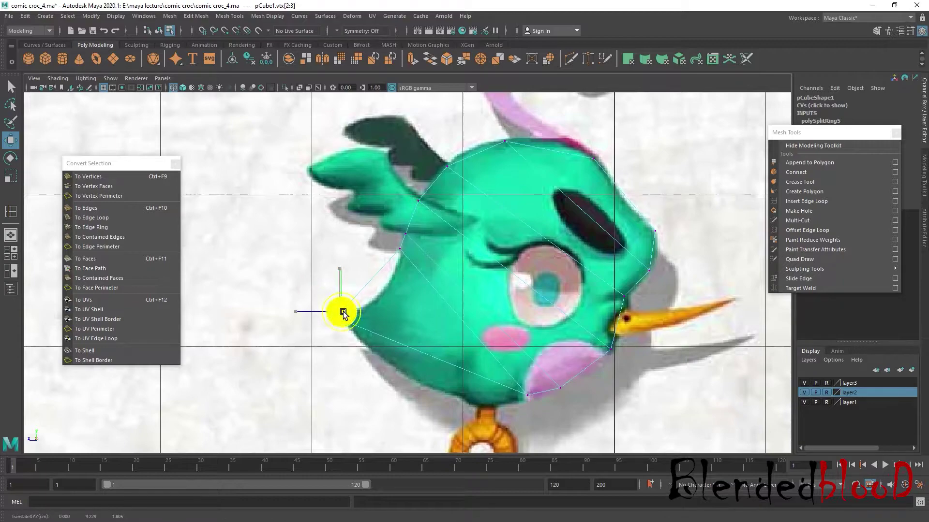
click(342, 320)
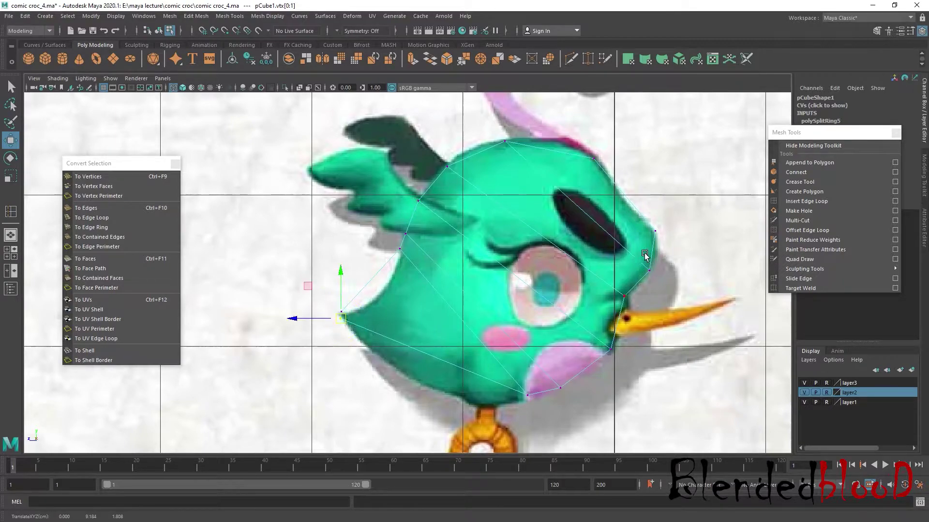
Insert an edge loop through the lower-left body, shaping the back notch and belly
click(807, 202)
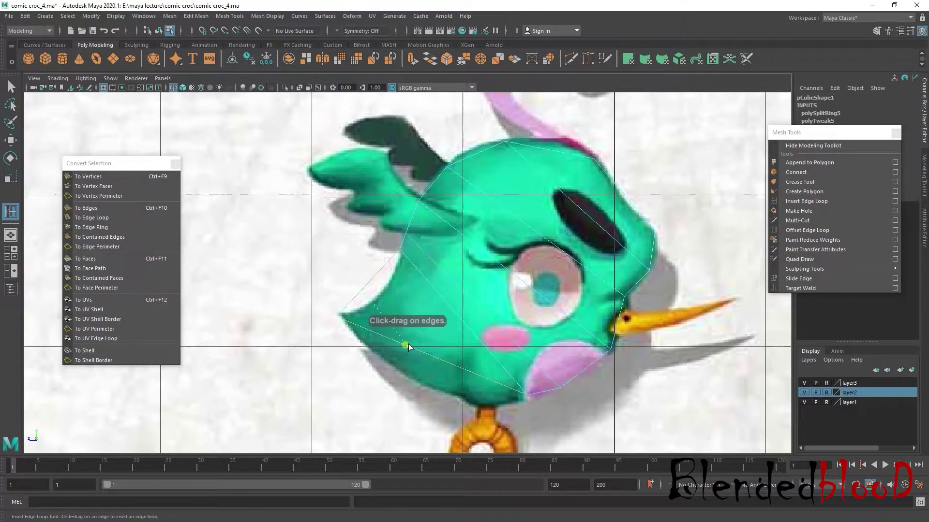
click(424, 350)
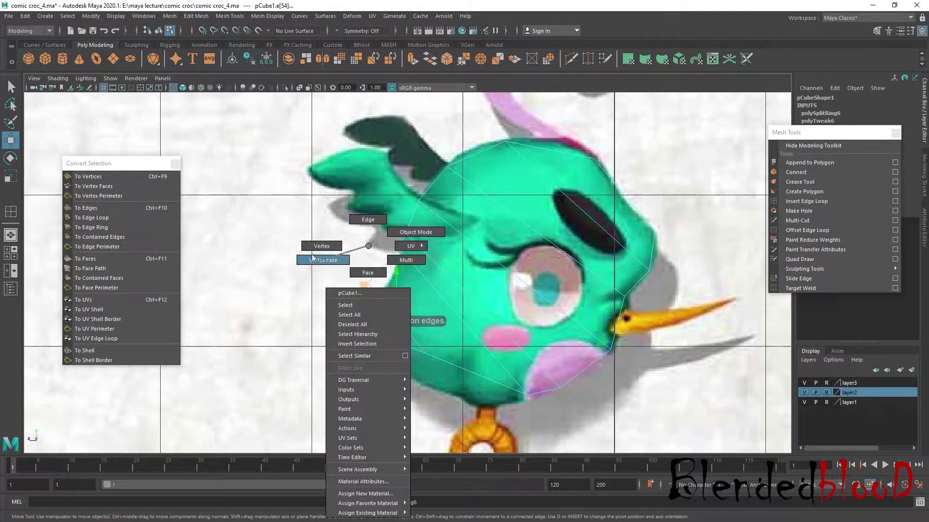
right_drag(367, 290, 356, 264)
drag(356, 265, 379, 295)
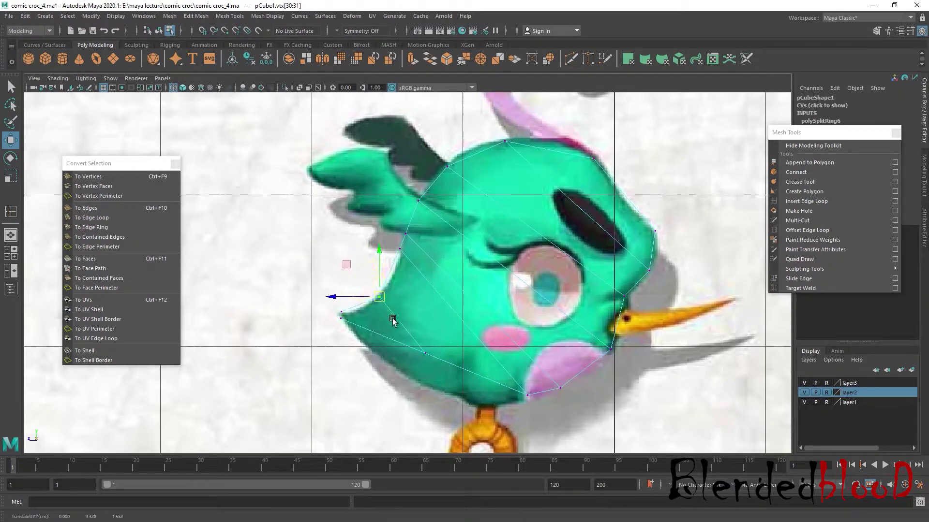
click(425, 354)
drag(425, 353, 436, 389)
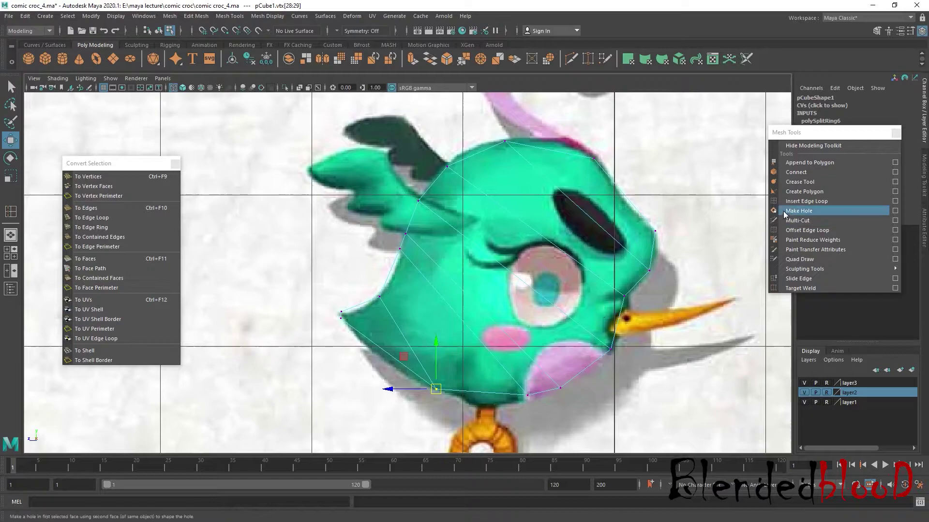
Insert an edge loop near the back notch and align the notch and belly vertices
click(803, 202)
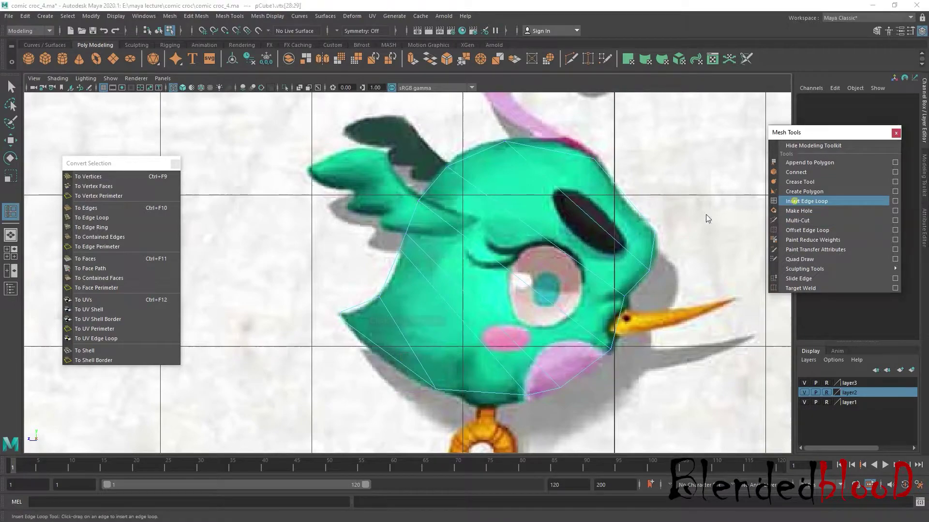
click(393, 276)
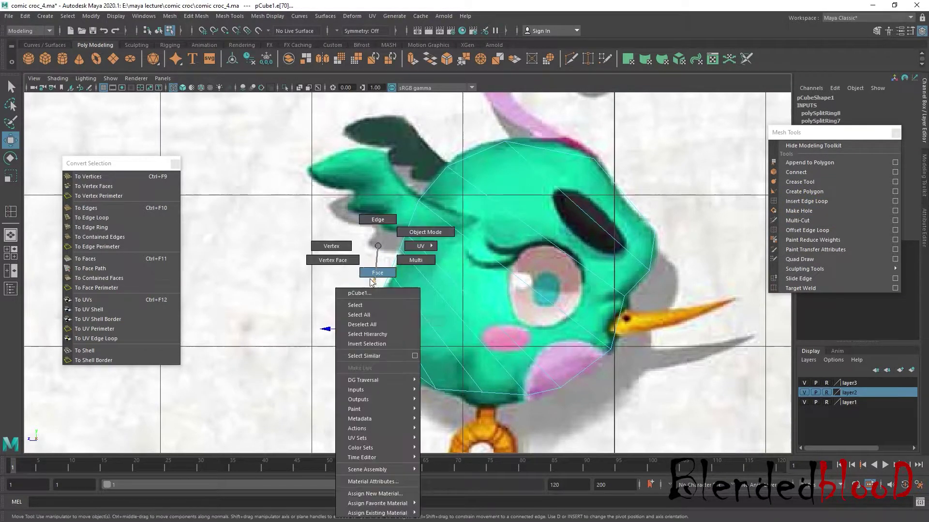
right_drag(369, 305, 370, 254)
click(395, 278)
key(w)
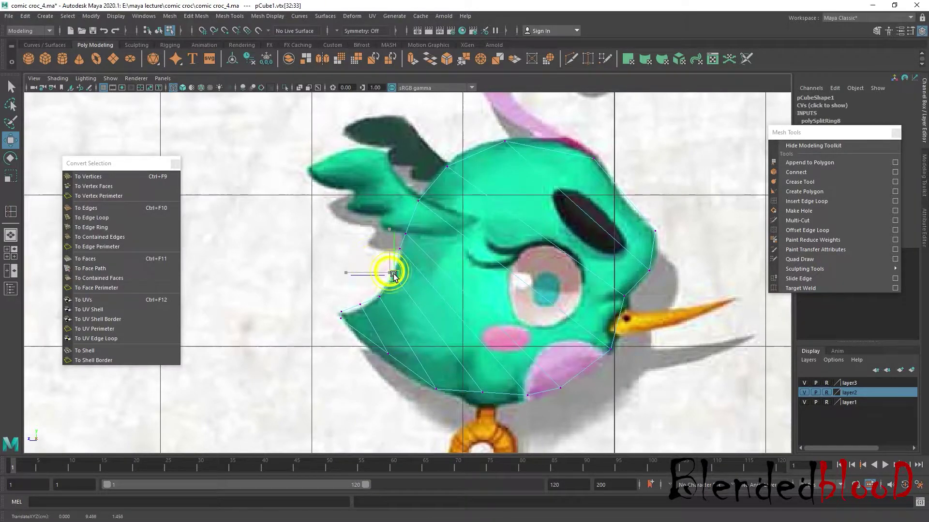
drag(464, 373, 492, 404)
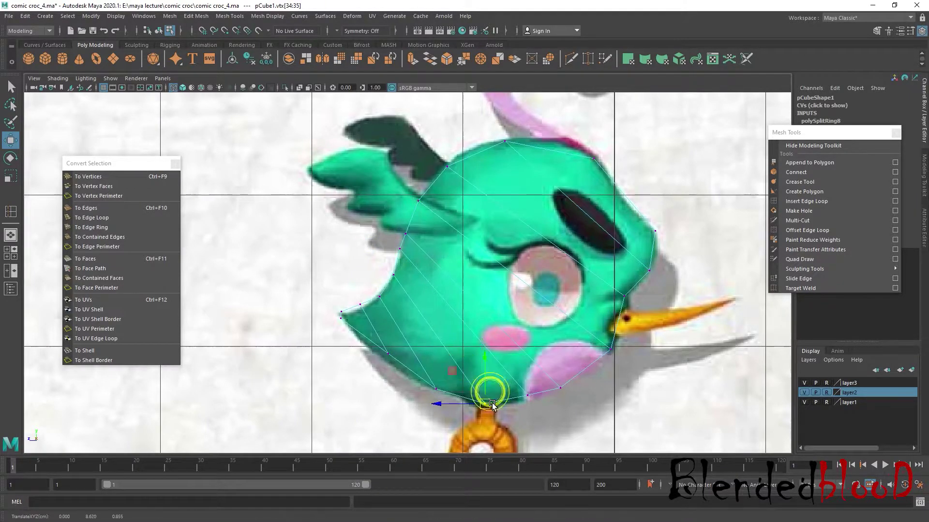
click(377, 344)
click(365, 309)
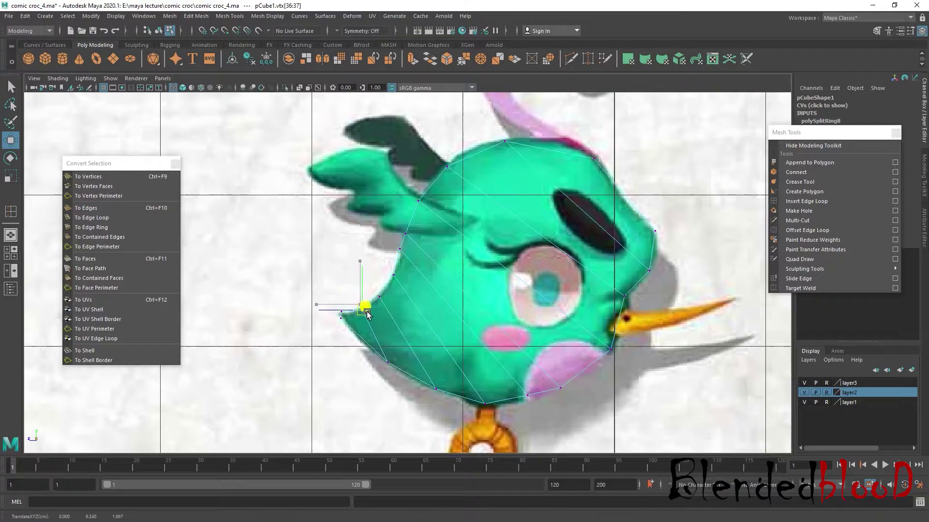
alt+middle_drag(539, 275, 516, 270)
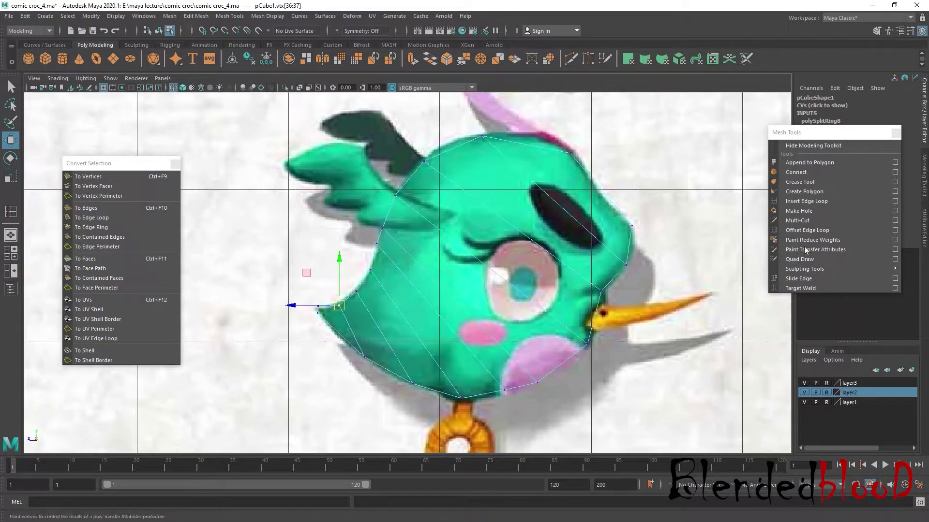
Insert an edge loop through the head and move its new vertex onto the outline
click(806, 201)
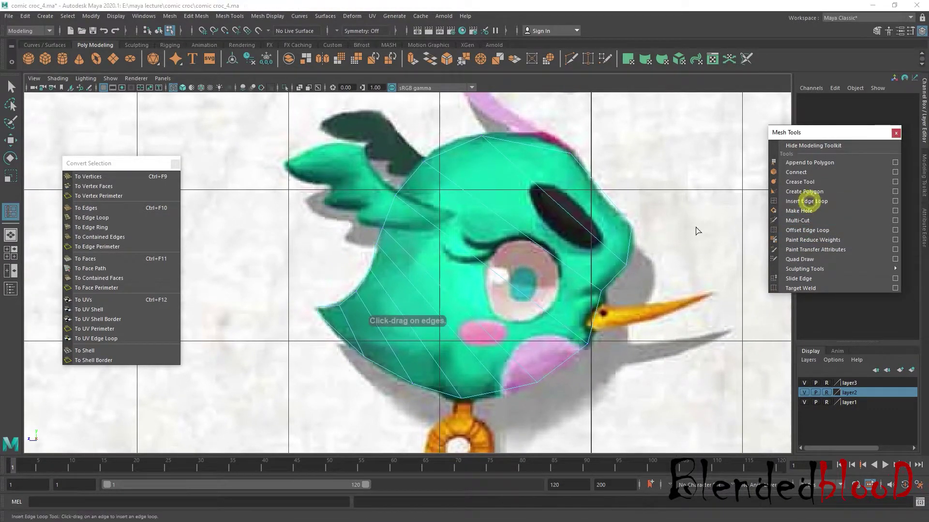
click(568, 215)
key(w)
right_click(595, 190)
click(577, 193)
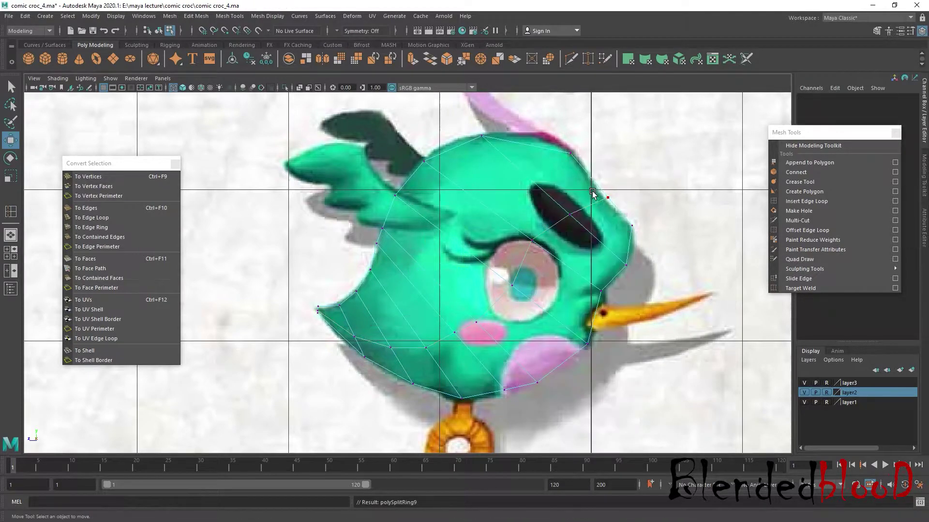
drag(588, 190, 604, 198)
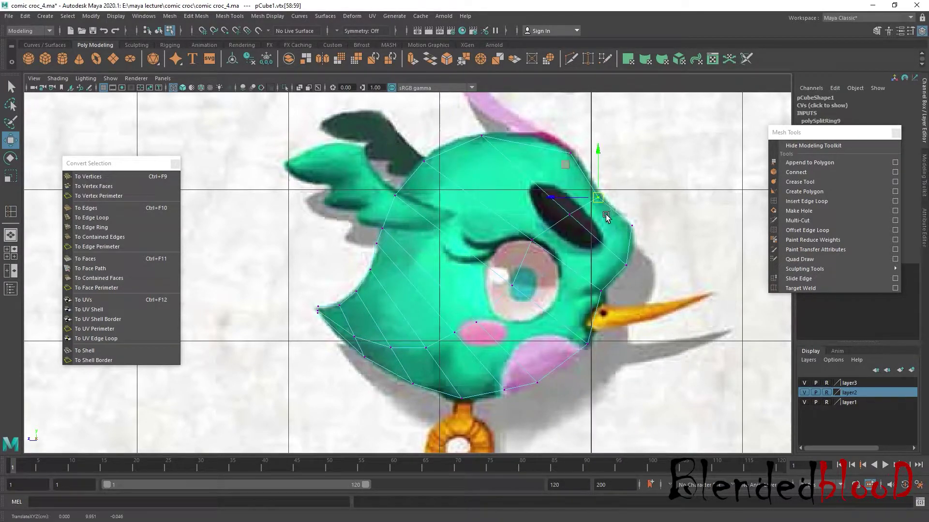
Inspect the body in perspective, enter vertex mode, and return to the side reference view
key(space)
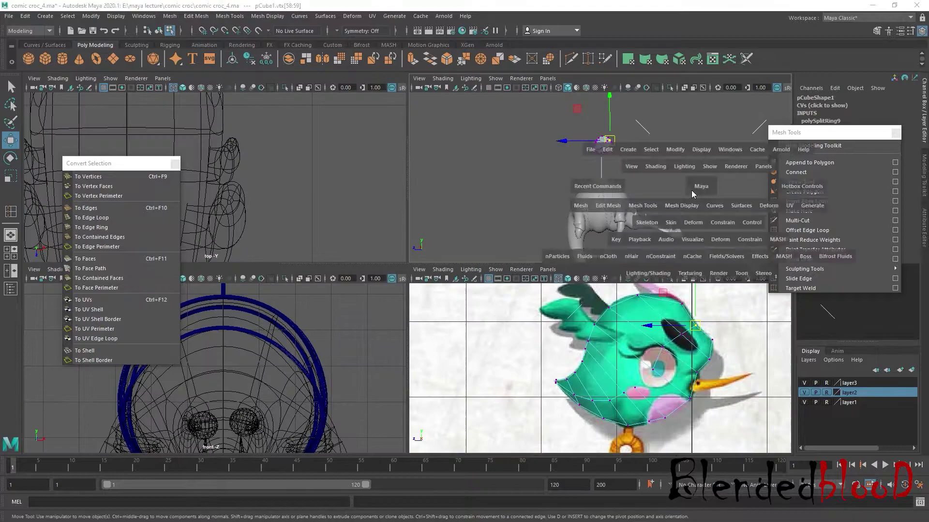
key(space)
scroll(552, 256, up, 5)
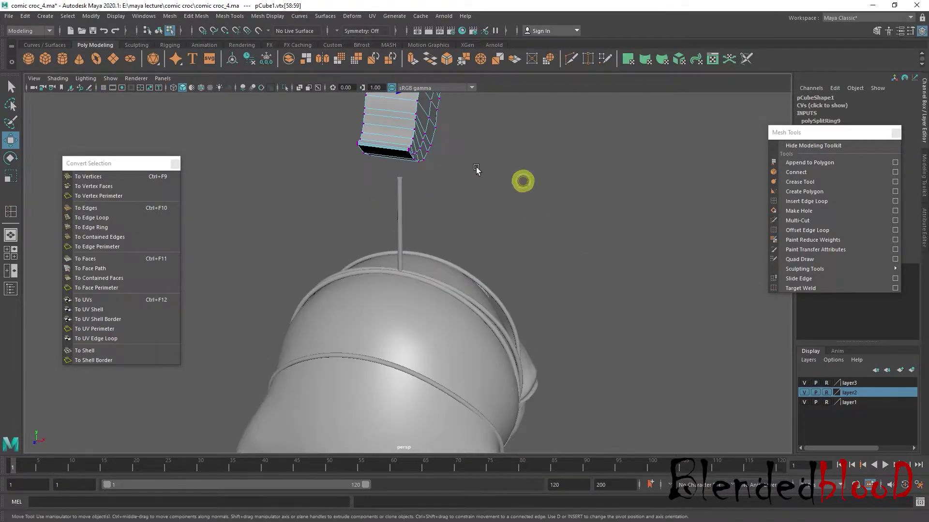
alt+drag(522, 180, 480, 212)
right_drag(481, 212, 515, 188)
mouse_move(448, 218)
alt+mouse_down()
mouse_move(488, 297)
mouse_move(448, 290)
alt+mouse_up()
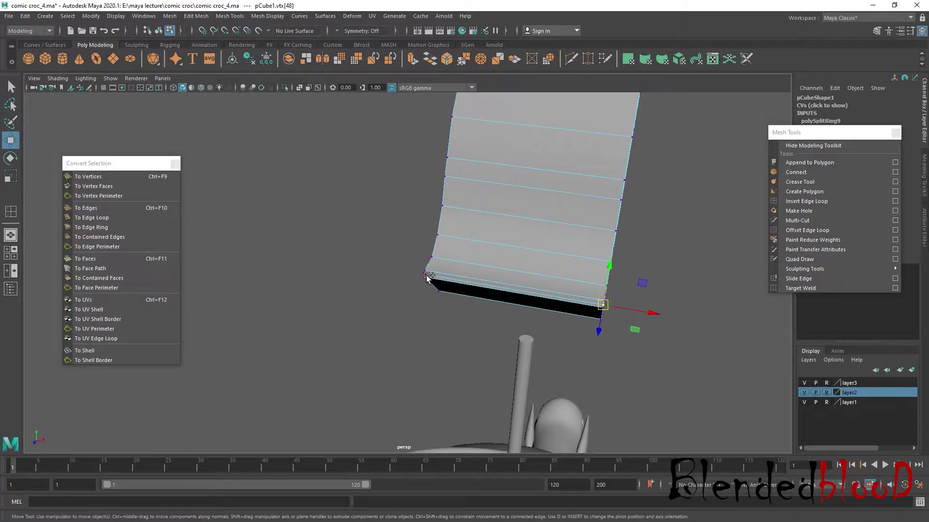
scroll(547, 316, up, 3)
key(space)
key(space)
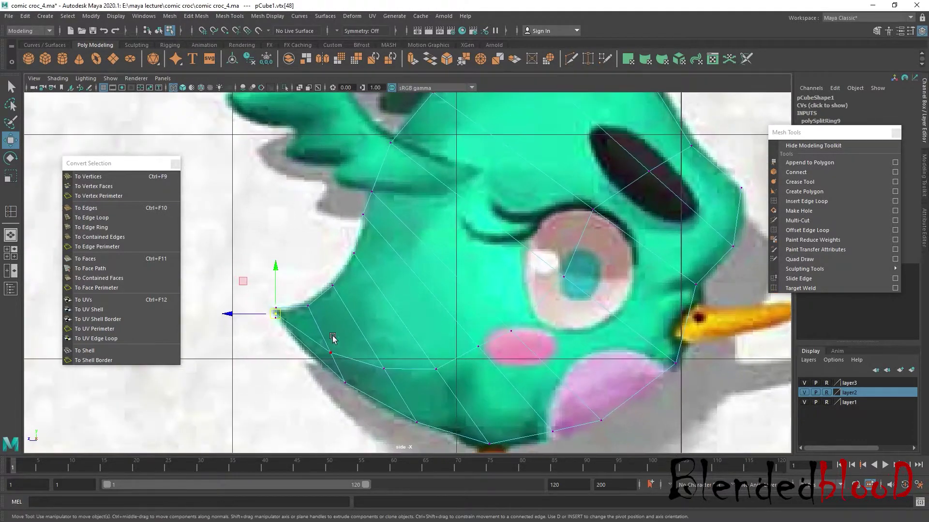
key(space)
key(space)
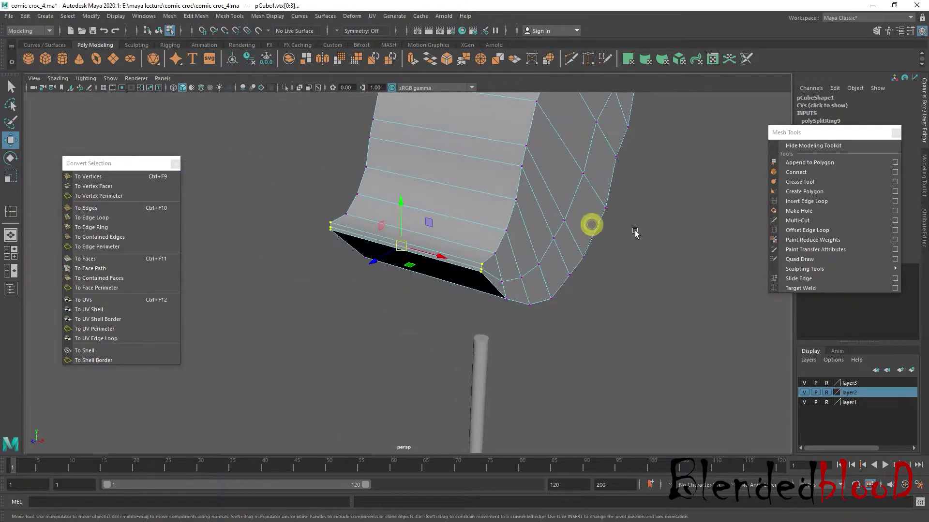
Turn on soft selection and widen its falloff radius around the body
key(b)
mouse_move(429, 268)
mouse_down()
mouse_move(455, 290)
mouse_move(397, 266)
mouse_move(529, 251)
mouse_up()
alt+right_drag(529, 251, 513, 240)
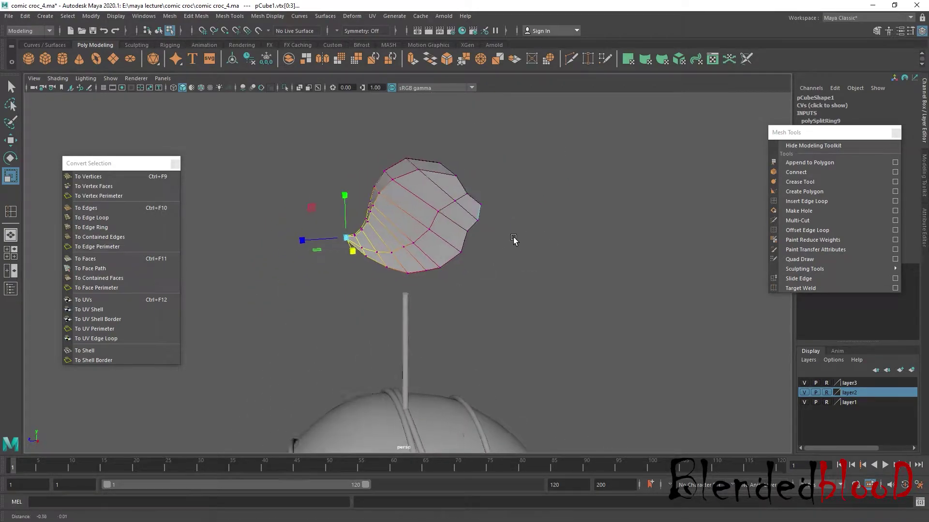
alt+drag(513, 240, 541, 233)
scroll(533, 235, up, 3)
Preview the body with smooth mesh (3) in object mode, then turn the preview off (1)
key(w)
key(3)
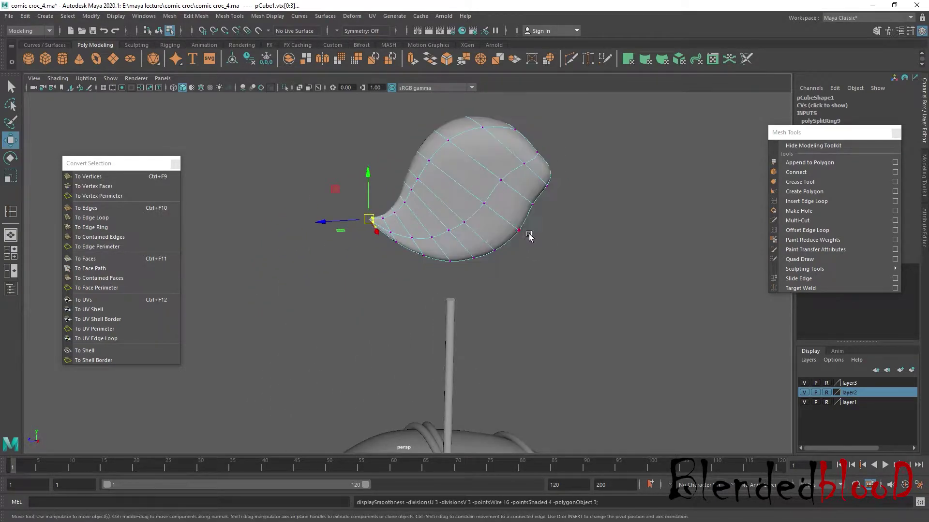
right_drag(502, 162, 596, 168)
click(596, 168)
mouse_move(595, 168)
alt+mouse_down()
mouse_move(657, 255)
mouse_move(499, 271)
mouse_move(491, 311)
mouse_move(514, 259)
alt+mouse_up()
click(491, 194)
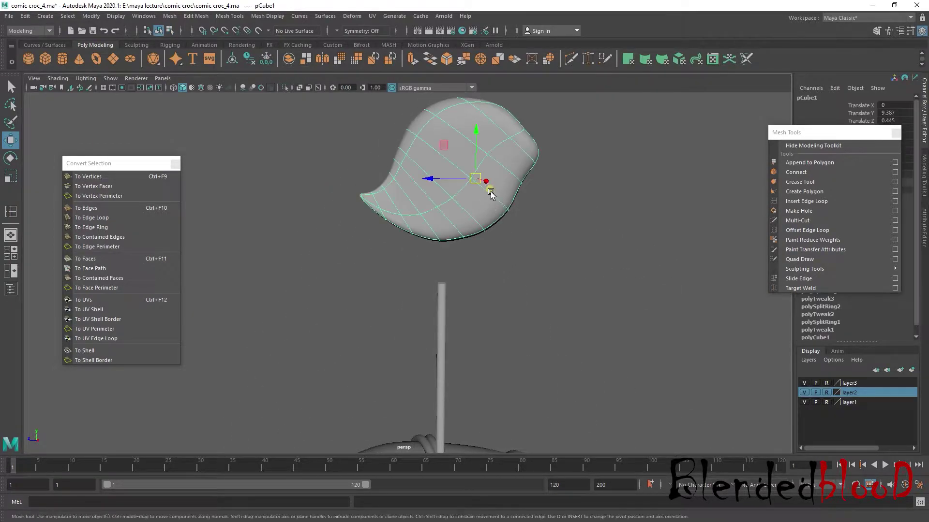
mouse_move(491, 194)
alt+mouse_down()
mouse_move(561, 270)
mouse_move(611, 300)
alt+mouse_up()
key(1)
key(space)
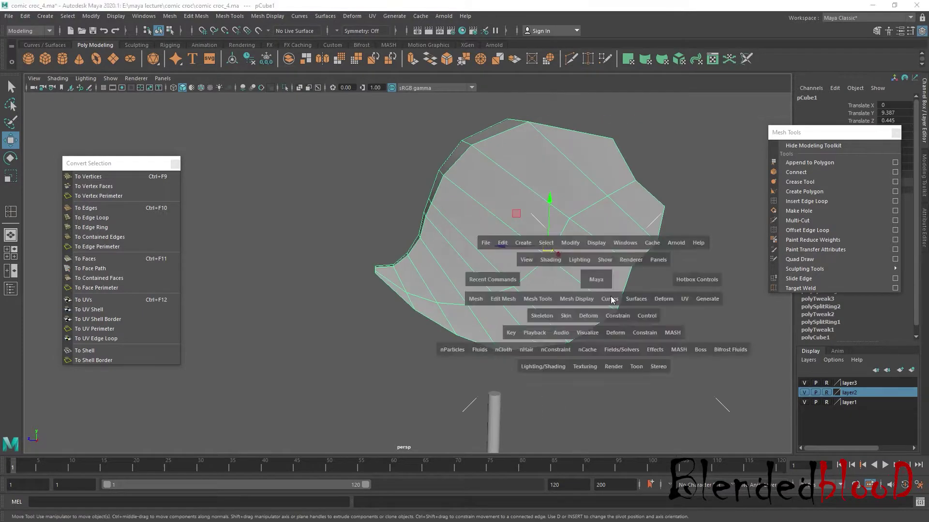
key(space)
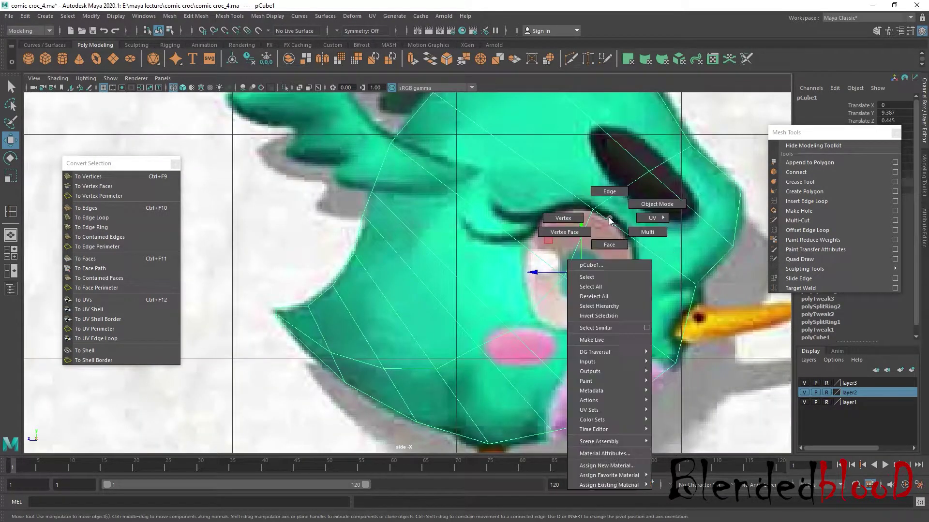
Scale the selected vertex loops outward by about 1.3 in the perspective view
right_drag(615, 225, 580, 213)
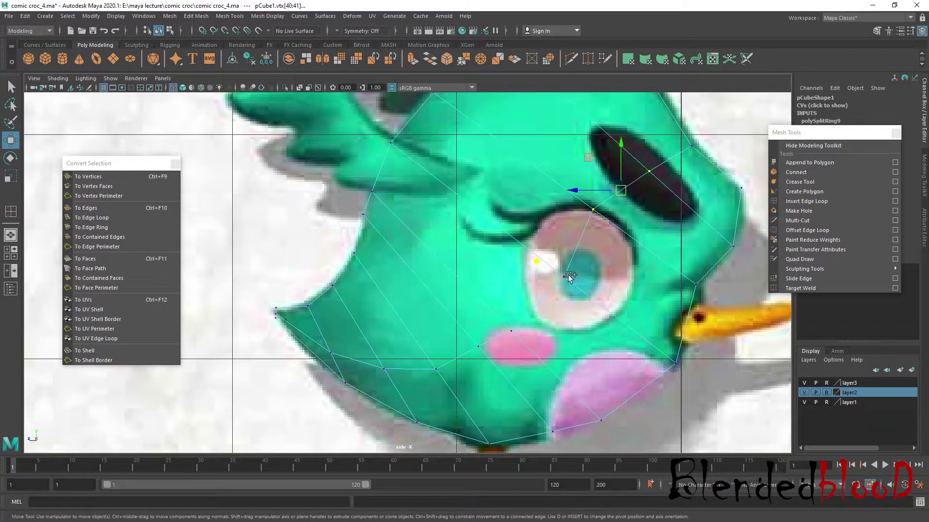
key(space)
key(space)
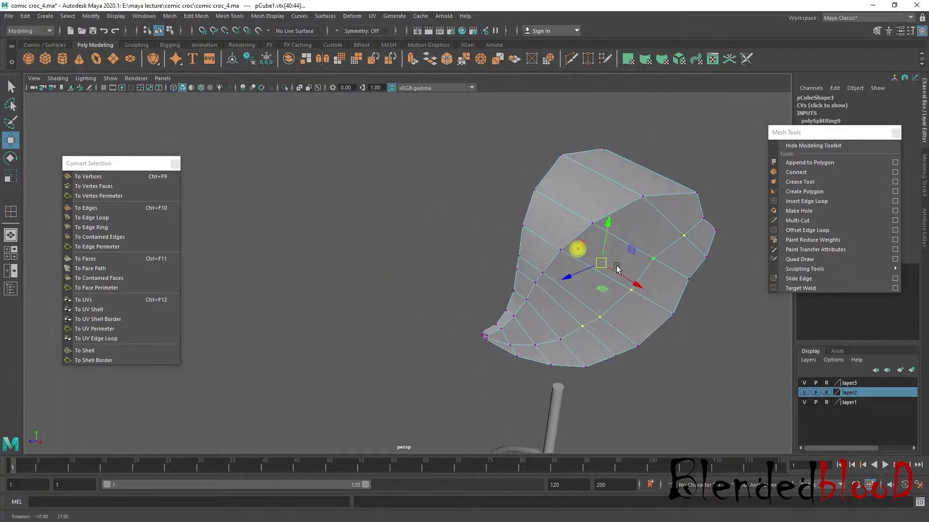
alt+drag(605, 242, 645, 264)
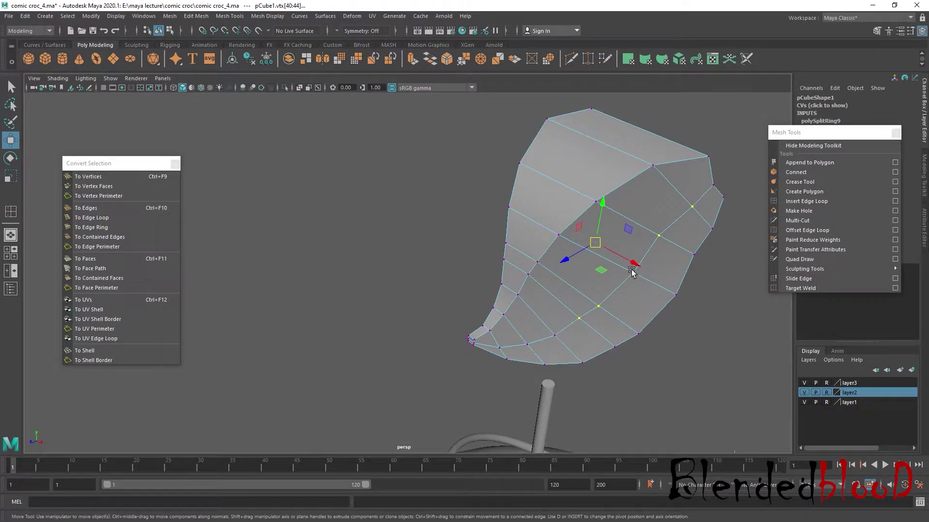
key(e)
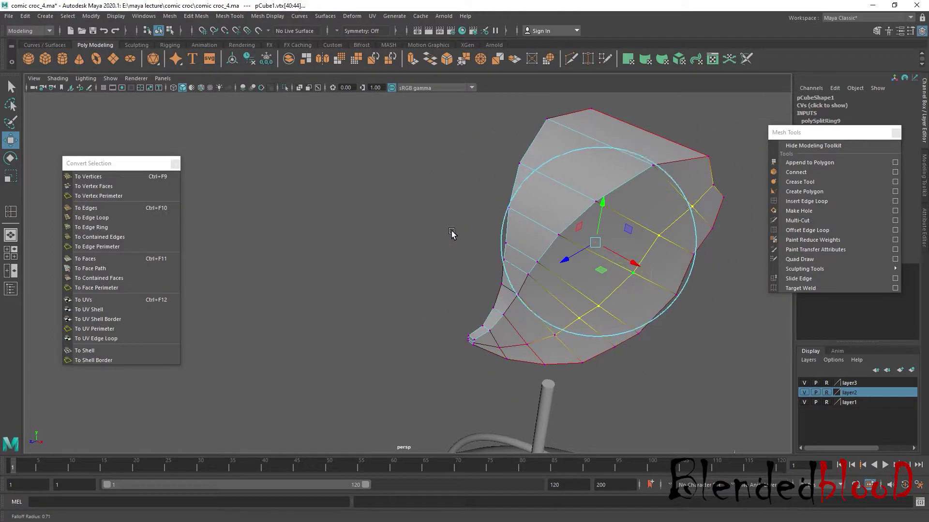
key(r)
mouse_move(640, 274)
mouse_down()
mouse_move(638, 290)
mouse_move(682, 270)
mouse_up()
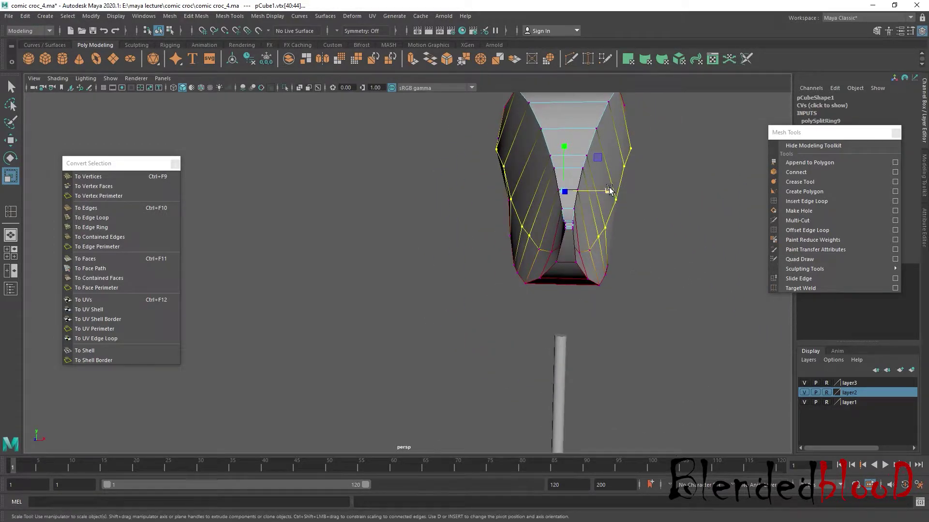
Shrink selected body vertices to about 0.64 and enlarge the horizontal edge loop by about 1.34
mouse_move(609, 190)
alt+mouse_down()
mouse_move(494, 283)
mouse_move(514, 312)
alt+mouse_up()
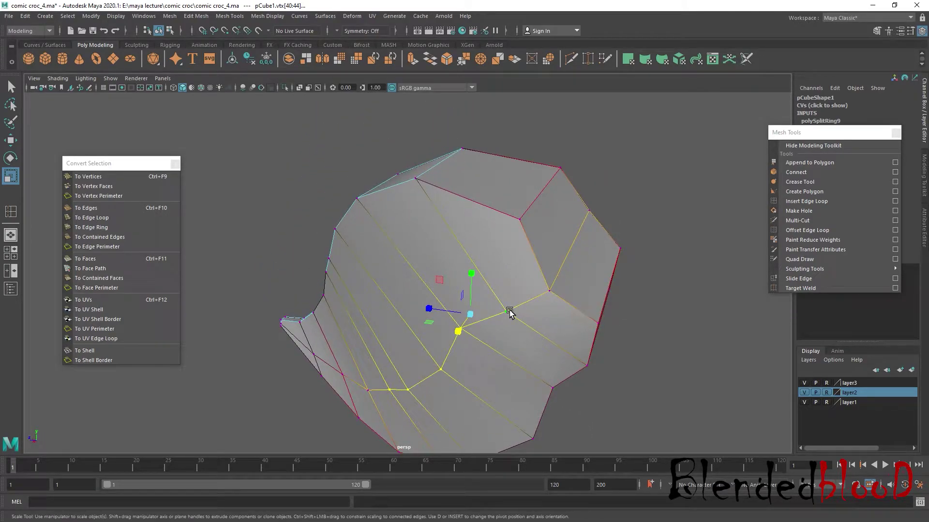
click(507, 311)
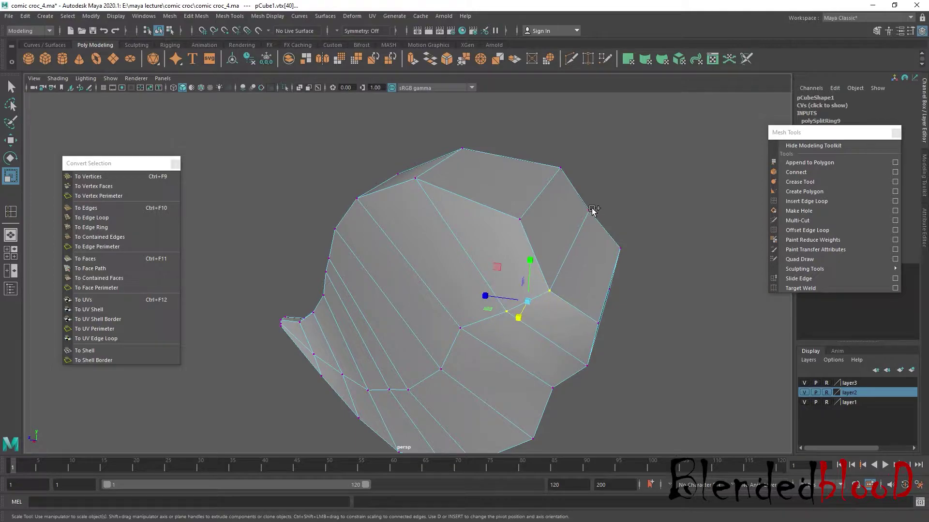
mouse_move(593, 211)
alt+mouse_down()
mouse_move(616, 258)
mouse_move(402, 301)
mouse_move(561, 310)
alt+mouse_up()
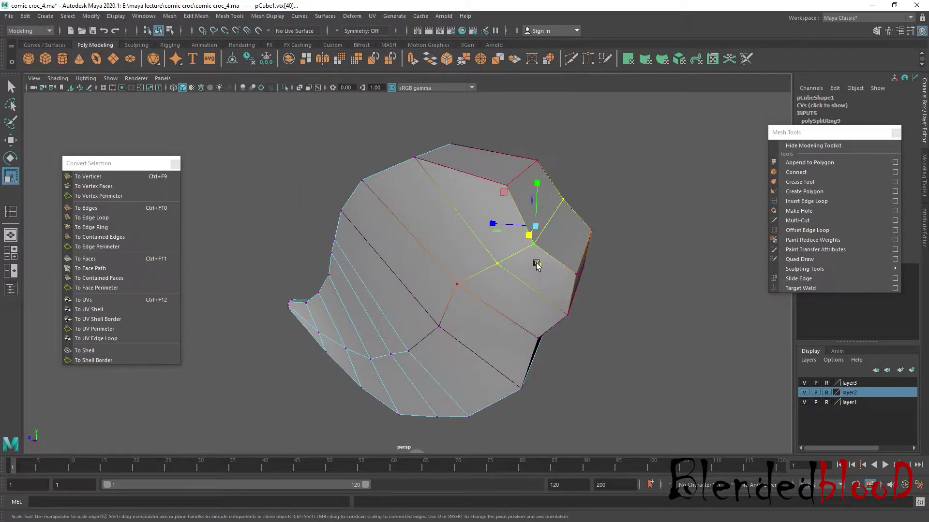
click(546, 287)
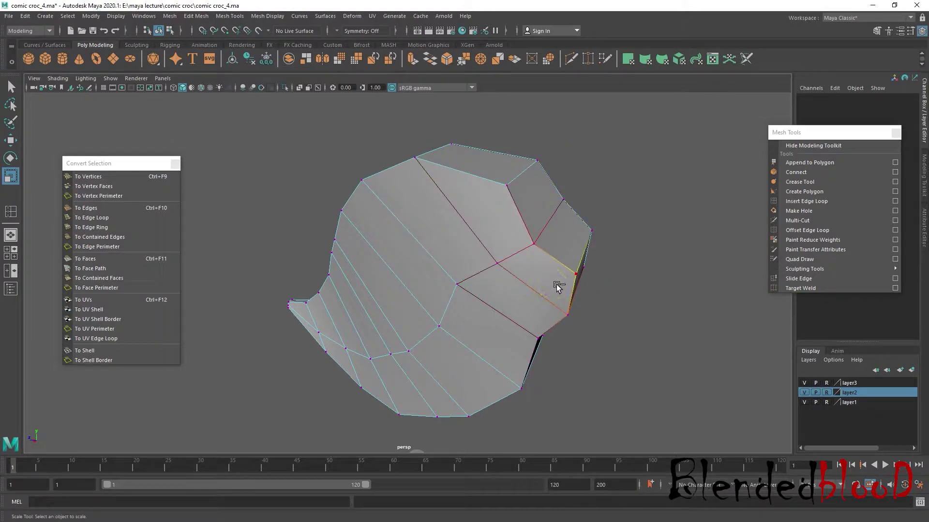
click(497, 257)
alt+drag(557, 287, 525, 275)
click(493, 260)
mouse_move(322, 304)
mouse_down()
mouse_move(305, 306)
mouse_move(421, 307)
mouse_up()
Compare in four-view, then preview the smoothed bird body in object mode above the pole
key(space)
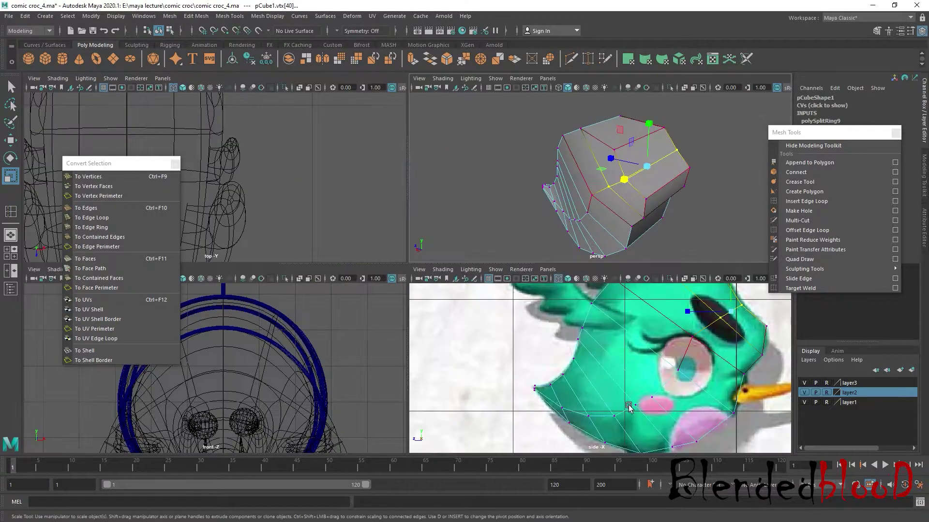
key(space)
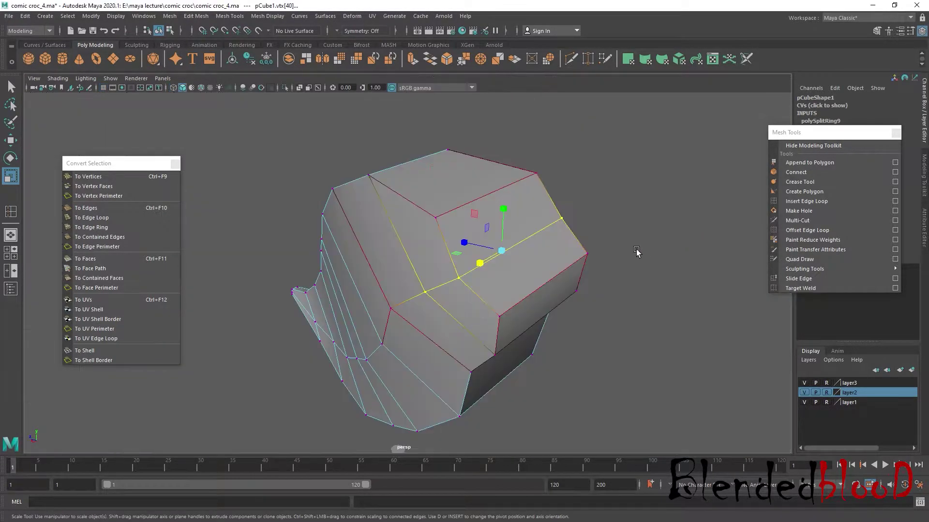
alt+drag(687, 217, 643, 243)
key(w)
key(3)
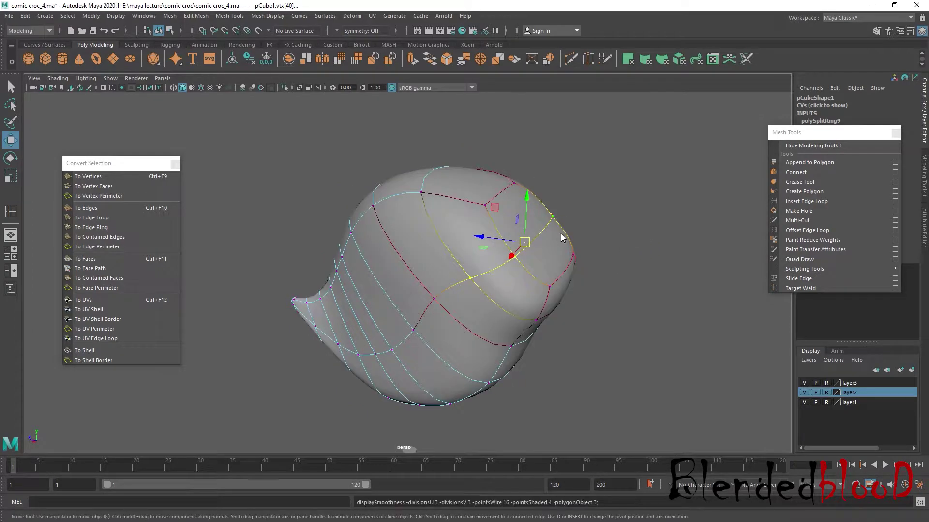
right_drag(562, 237, 611, 202)
scroll(580, 218, down, 3)
alt+drag(527, 304, 549, 312)
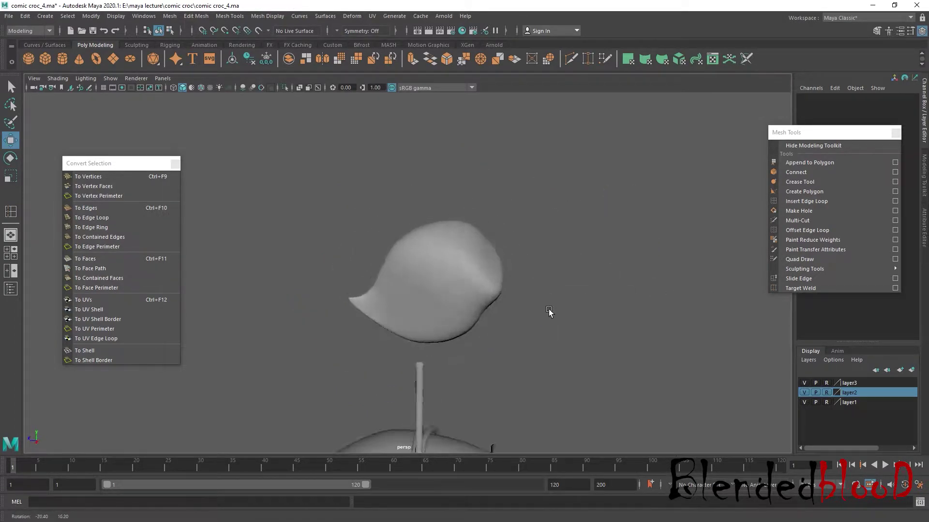
click(479, 298)
mouse_move(479, 297)
alt+mouse_down()
mouse_move(521, 369)
mouse_move(569, 314)
mouse_move(493, 349)
mouse_move(464, 317)
mouse_move(581, 318)
mouse_move(550, 317)
alt+mouse_up()
click(549, 317)
alt+right_drag(550, 317, 587, 335)
Bevel an edge across the bird body's front with soft selection turned off
click(466, 291)
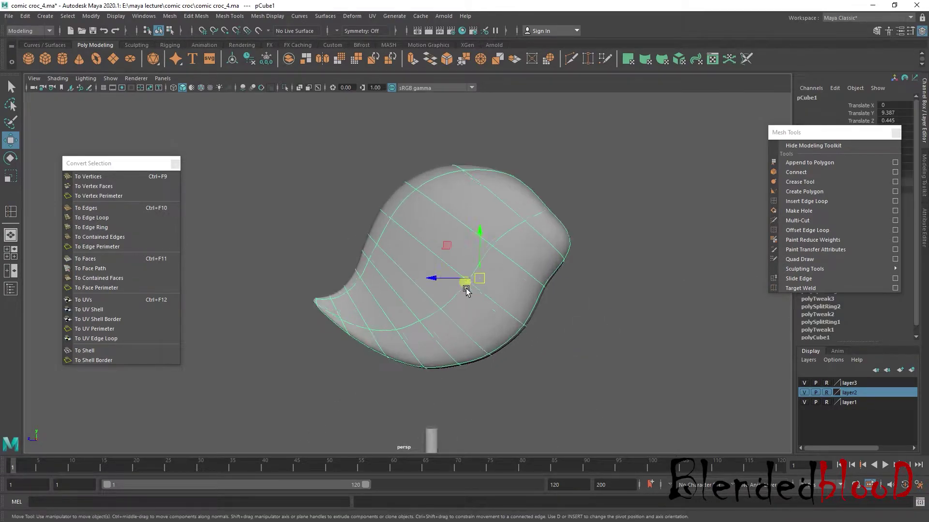
alt+right_drag(465, 290, 497, 325)
right_drag(520, 276, 523, 225)
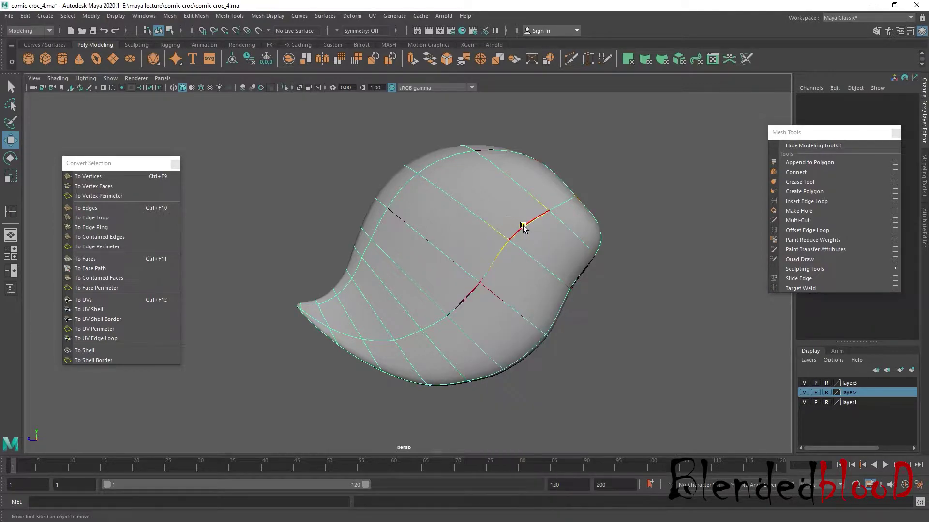
click(530, 248)
key(b)
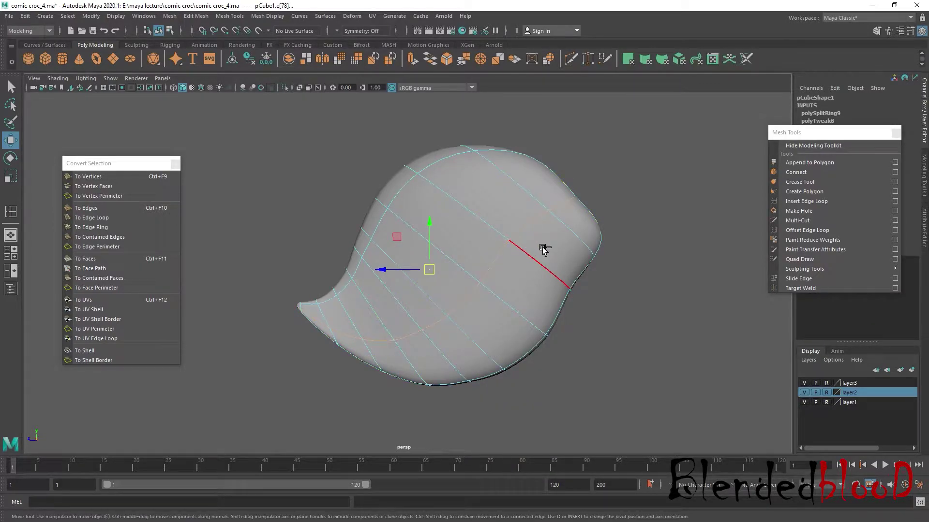
key(ctrl+b)
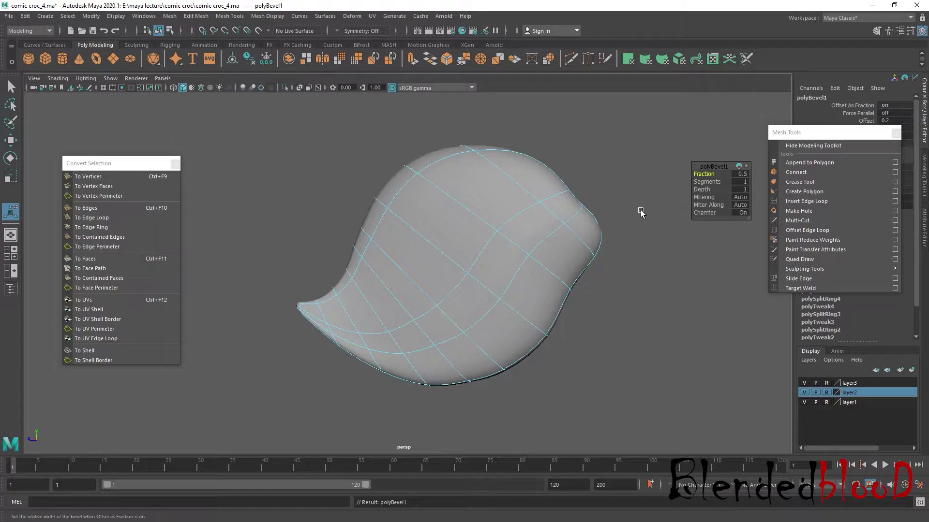
Switch to the side reference view and show the unsmoothed low-poly cage
alt+drag(488, 280, 615, 271)
drag(566, 303, 601, 319)
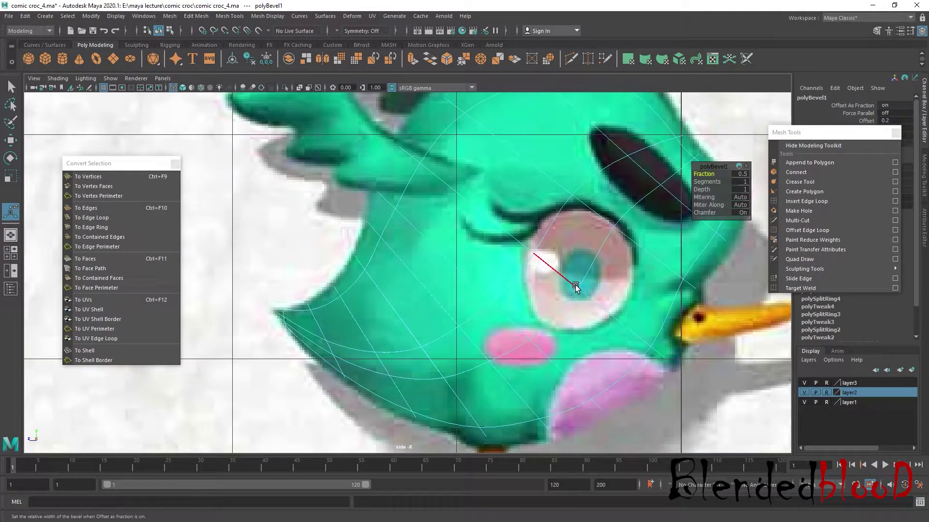
scroll(575, 287, down, 5)
scroll(579, 284, up, 2)
scroll(564, 286, up, 3)
scroll(559, 288, up, 1)
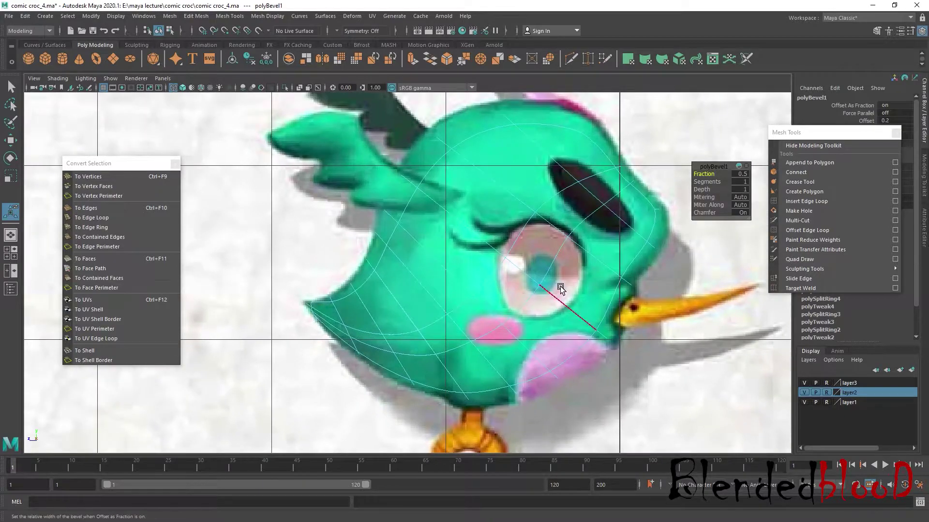
key(1)
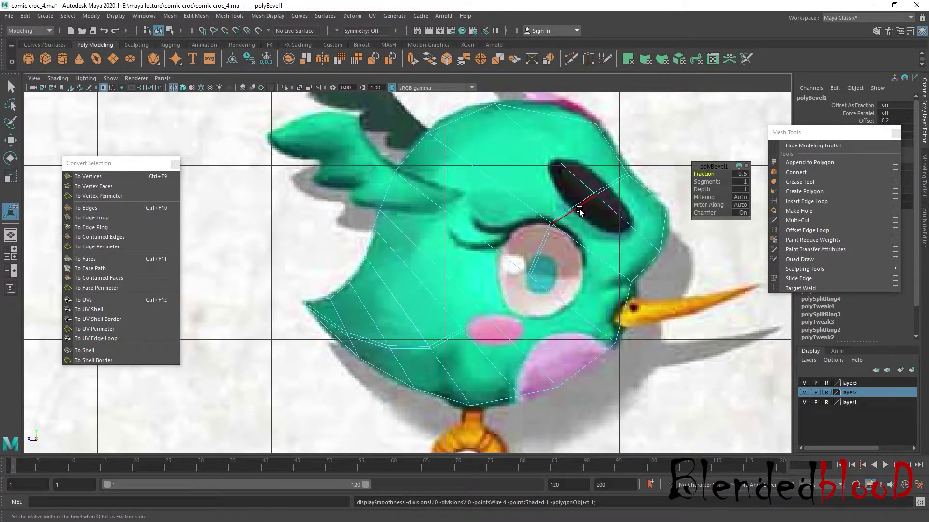
Select an edge near the eye, convert it to vertices, then return to edge selection
click(579, 211)
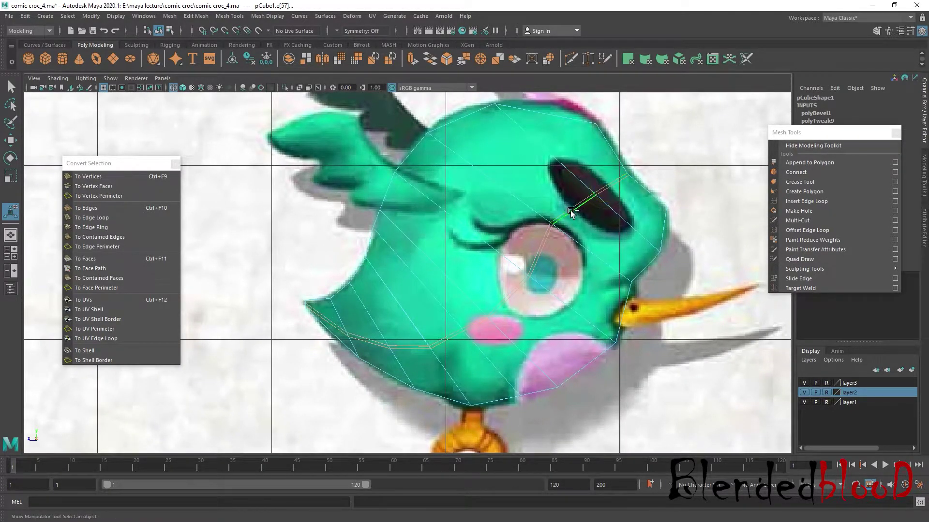
click(101, 194)
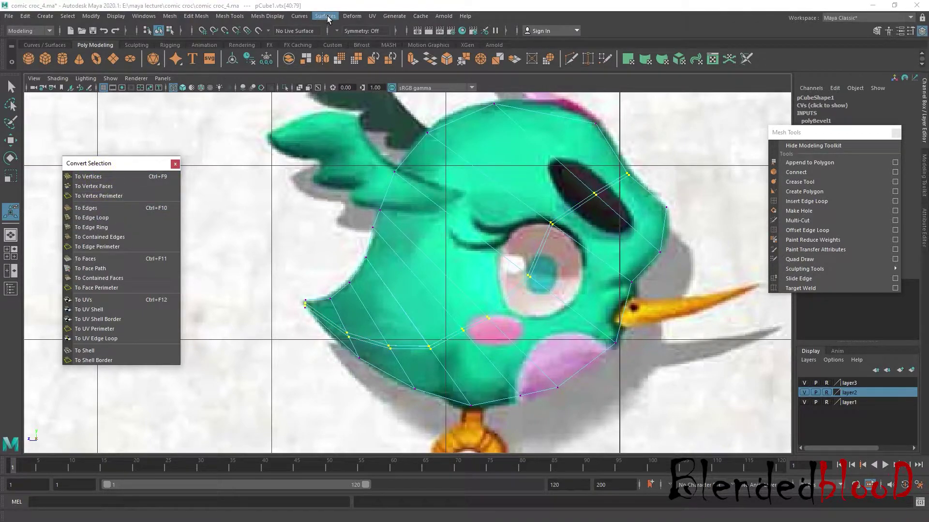
right_drag(493, 116, 448, 118)
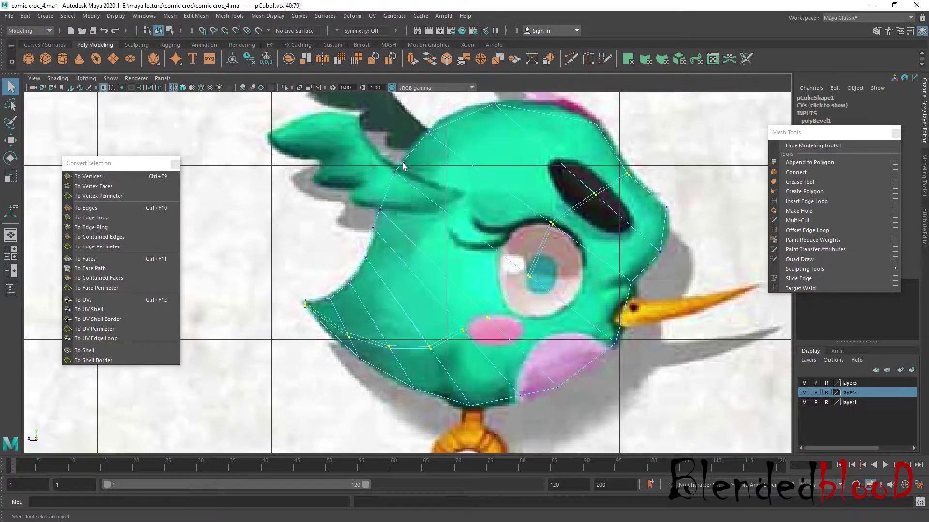
scroll(501, 231, down, 5)
scroll(501, 231, up, 3)
scroll(501, 231, up, 2)
scroll(501, 231, up, 2)
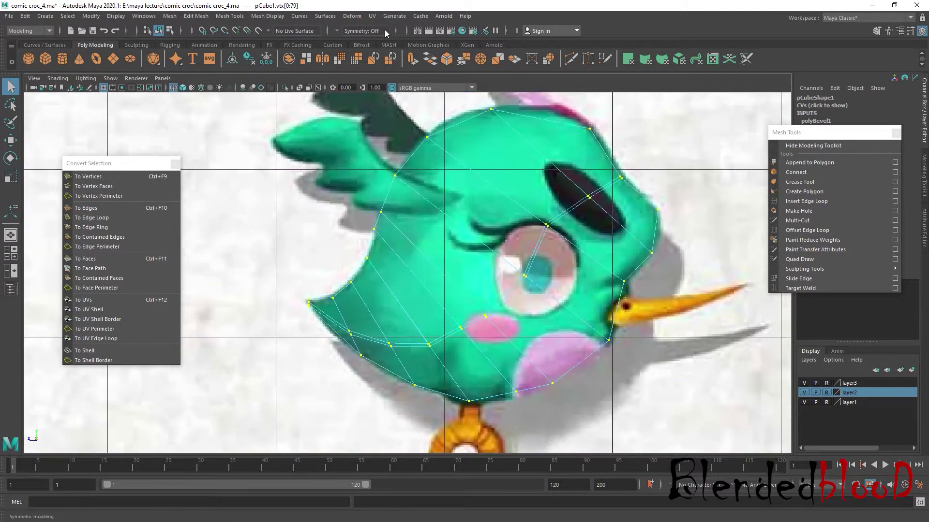
click(343, 19)
mouse_move(355, 319)
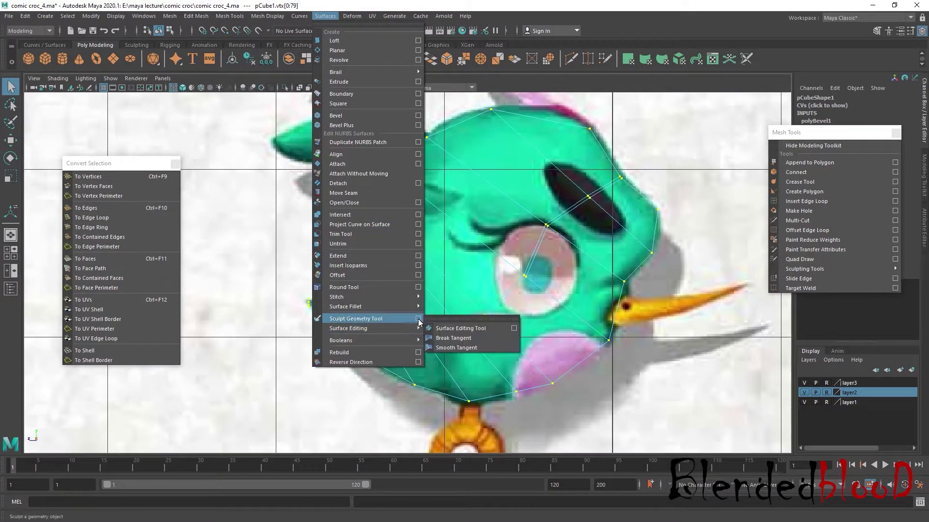
Sculpt the surface around the eye and lower-left belly using a 0.3517 brush radius
click(512, 328)
drag(543, 237, 415, 240)
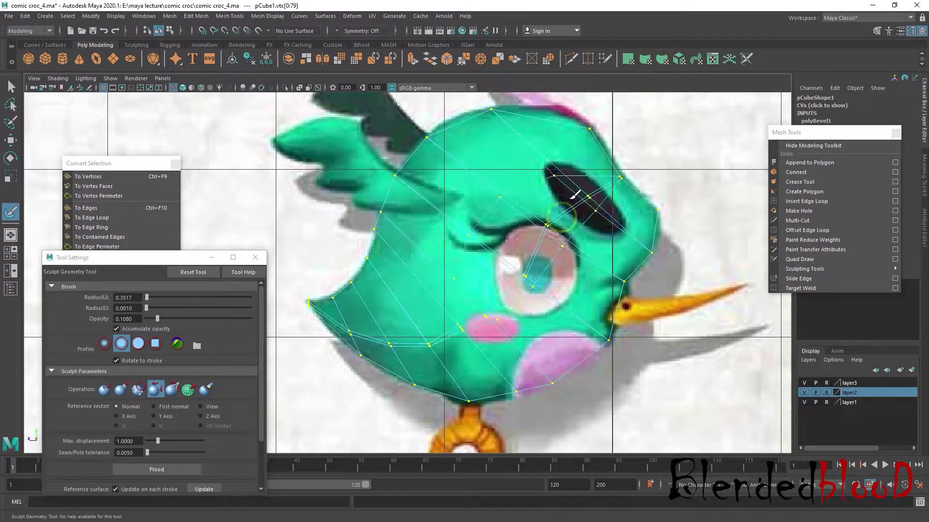
drag(547, 228, 570, 173)
drag(400, 291, 472, 329)
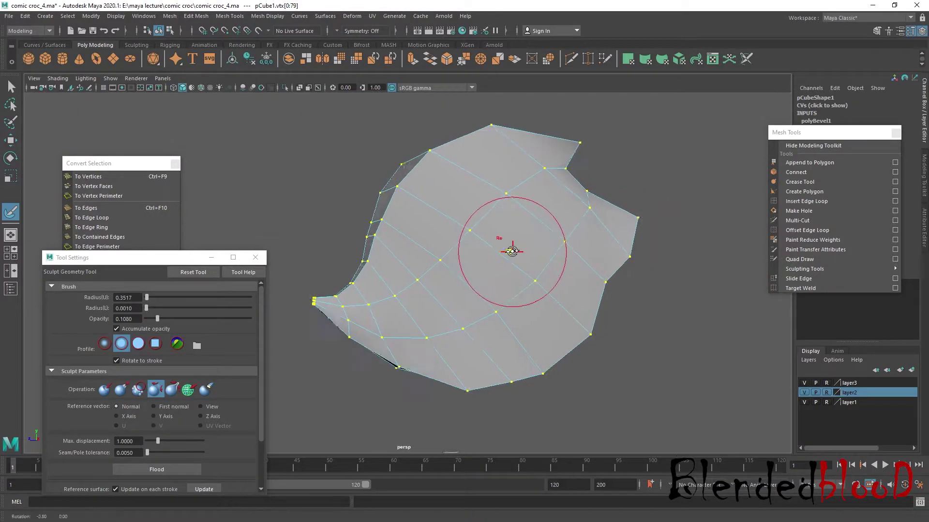
mouse_move(498, 250)
alt+mouse_down()
mouse_move(659, 253)
mouse_move(424, 286)
alt+mouse_up()
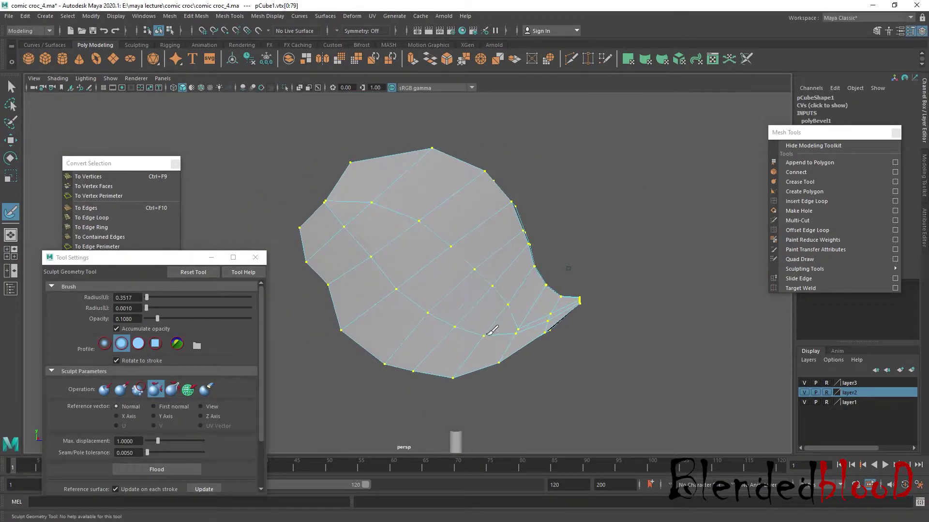
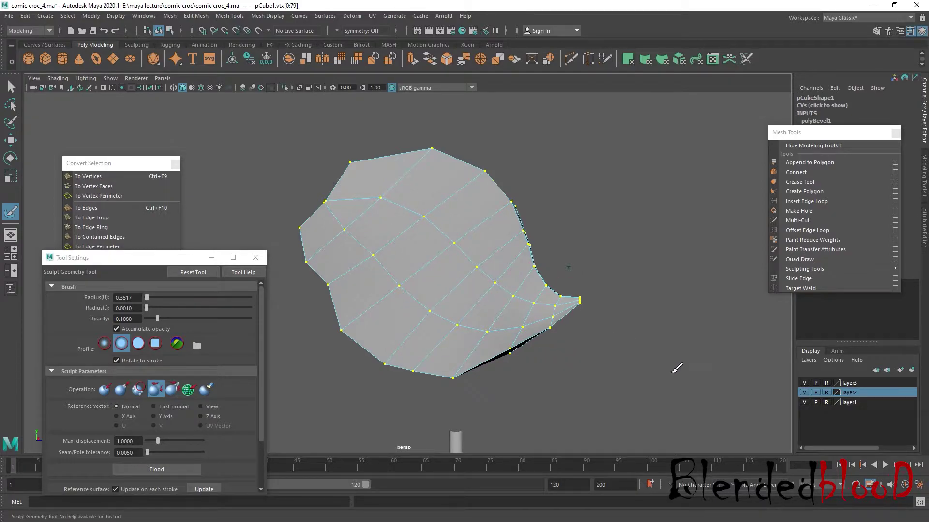
With the Move tool in a maximized side view, pick vertices around the eye and face
key(space)
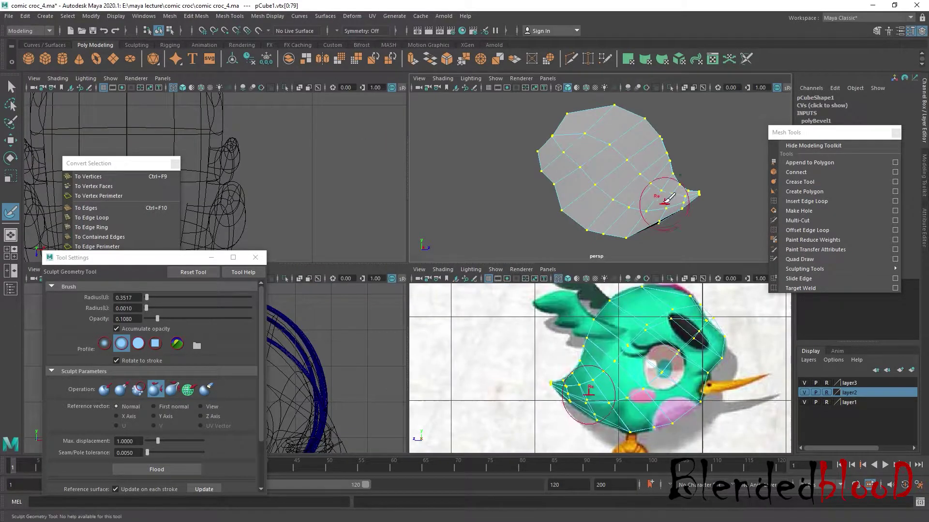
key(w)
key(space)
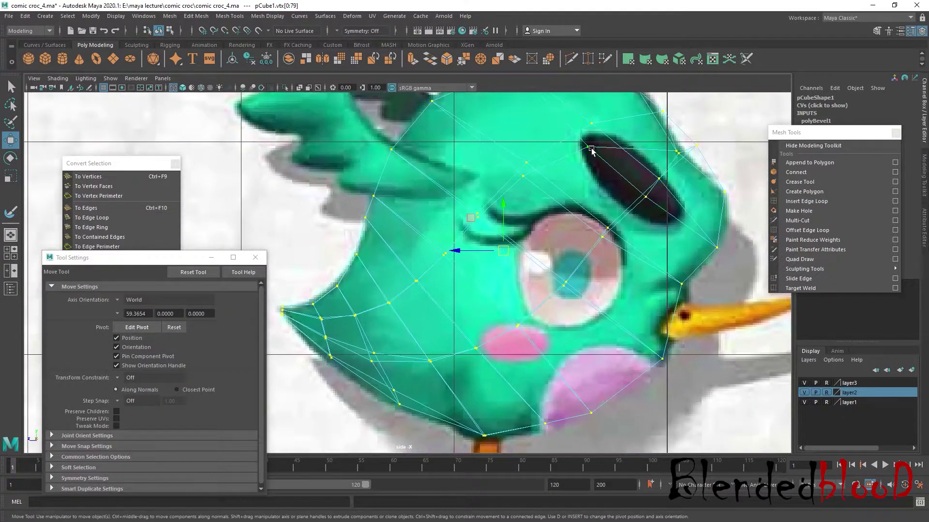
drag(604, 140, 594, 155)
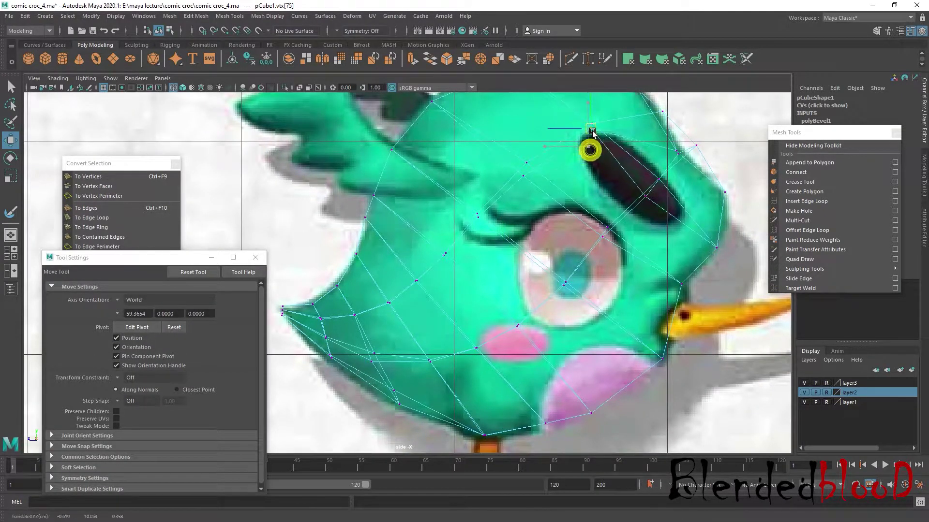
click(537, 171)
mouse_move(520, 171)
mouse_down()
mouse_move(528, 183)
mouse_move(523, 165)
mouse_up()
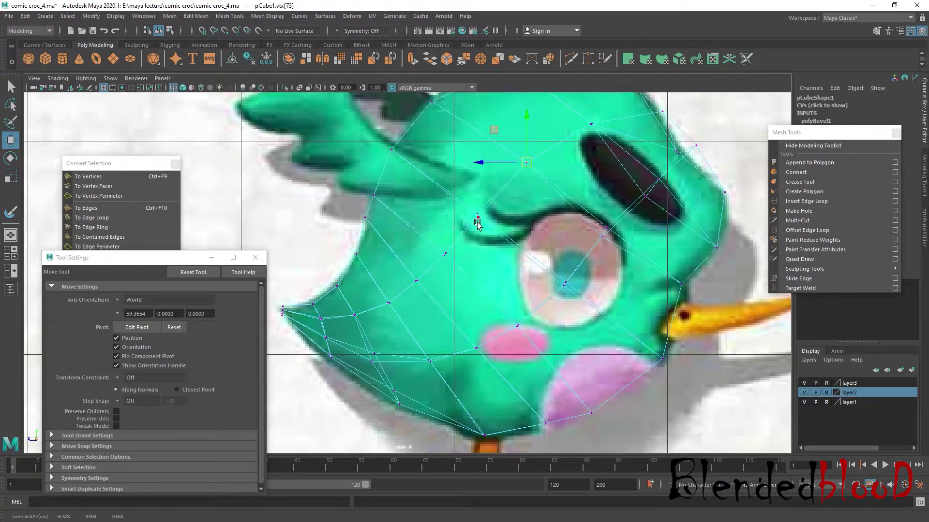
scroll(478, 224, up, 3)
scroll(478, 224, up, 2)
click(573, 162)
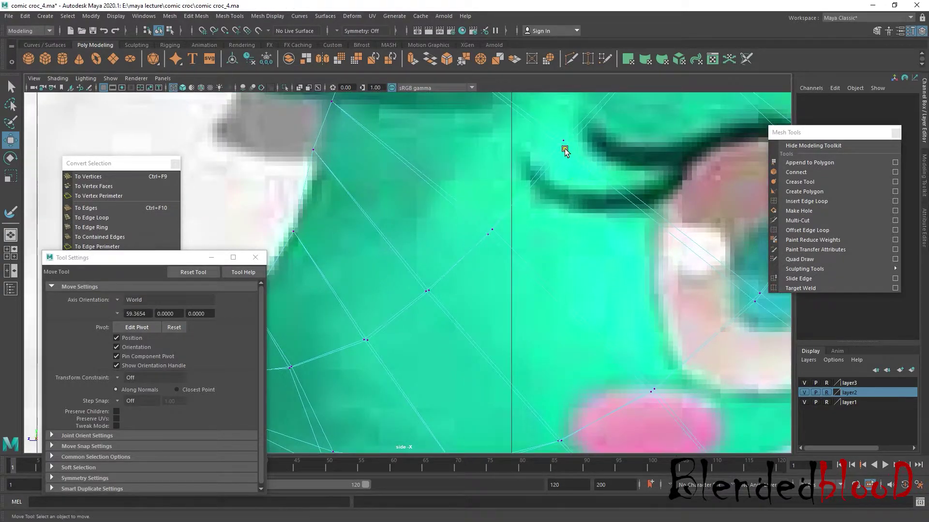
click(564, 145)
click(489, 233)
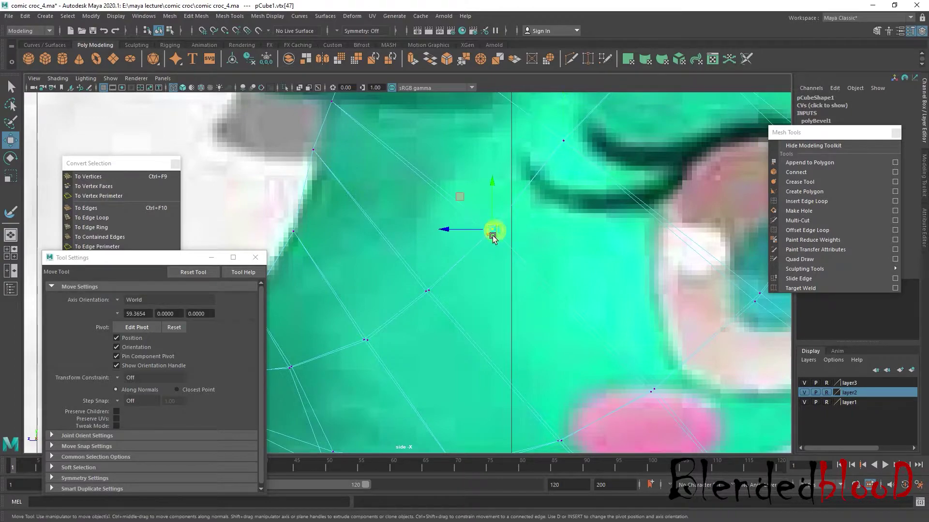
click(429, 291)
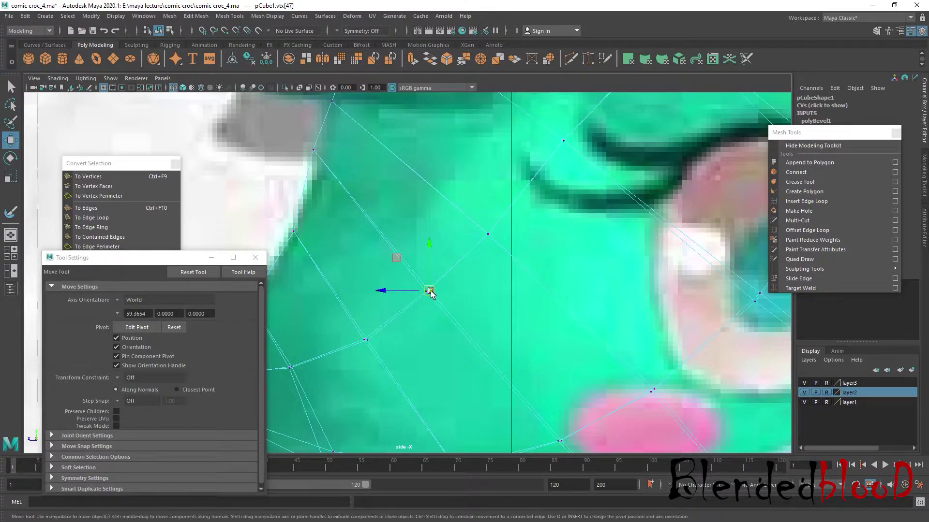
click(429, 291)
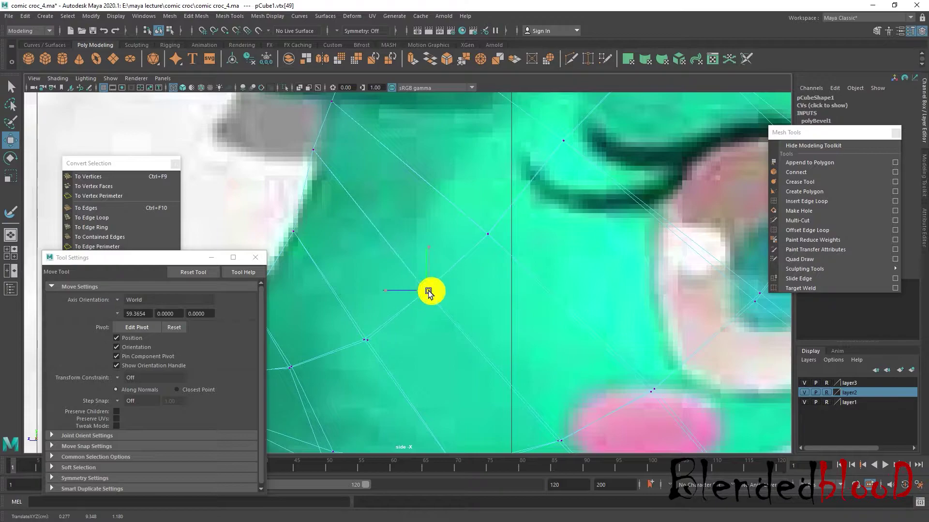
Move vertices onto the head's lower outline and the eye's dark upper rim
alt+middle_drag(428, 291, 285, 237)
click(618, 246)
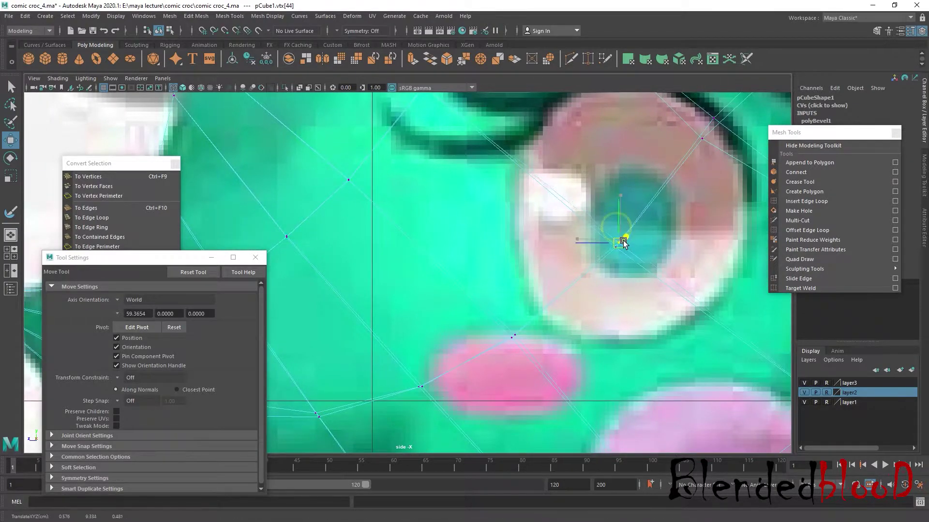
alt+middle_drag(439, 365, 393, 286)
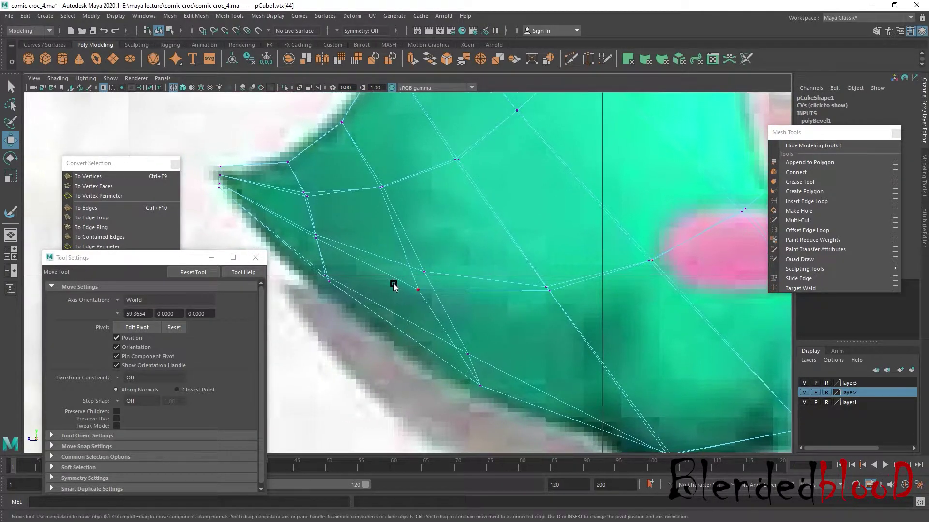
drag(428, 296, 425, 271)
mouse_move(420, 273)
alt+middle_down()
mouse_move(310, 335)
mouse_move(553, 273)
alt+middle_up()
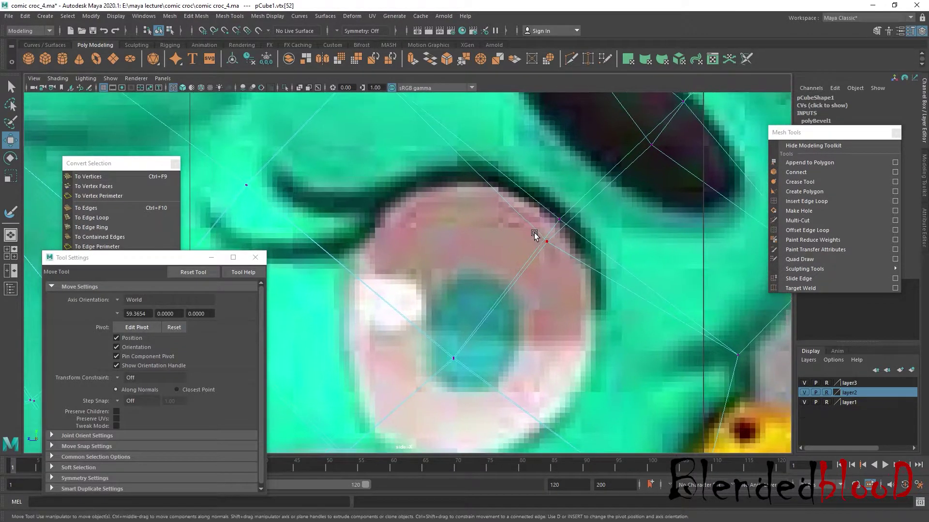
click(549, 241)
drag(550, 242, 566, 246)
Pull the head's outer-edge vertices out and up to match the reference outline
scroll(576, 234, down, 10)
scroll(550, 249, up, 5)
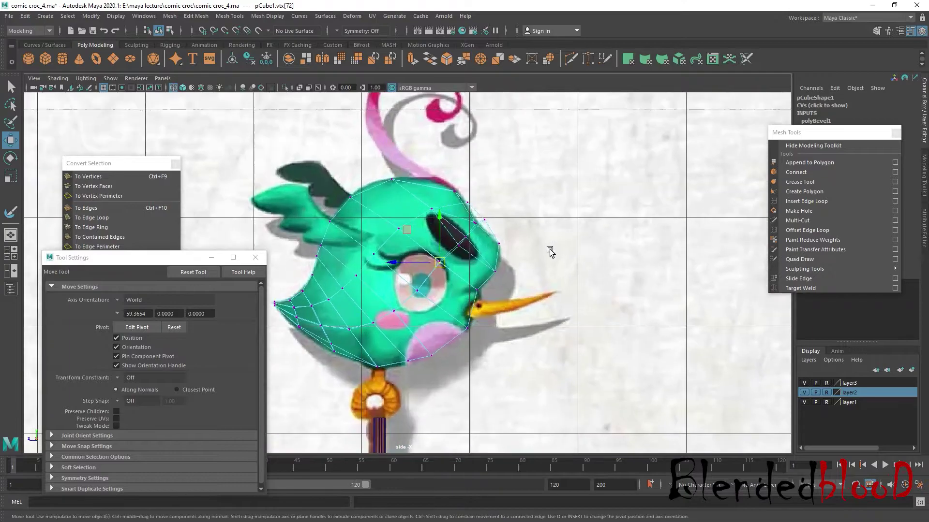
scroll(524, 247, up, 5)
drag(564, 188, 564, 193)
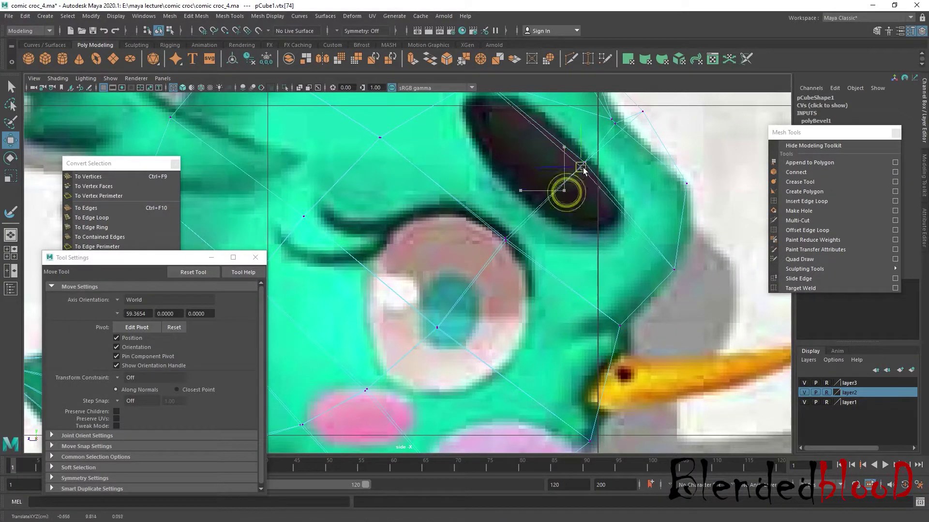
alt+middle_drag(587, 166, 555, 365)
scroll(580, 349, up, 2)
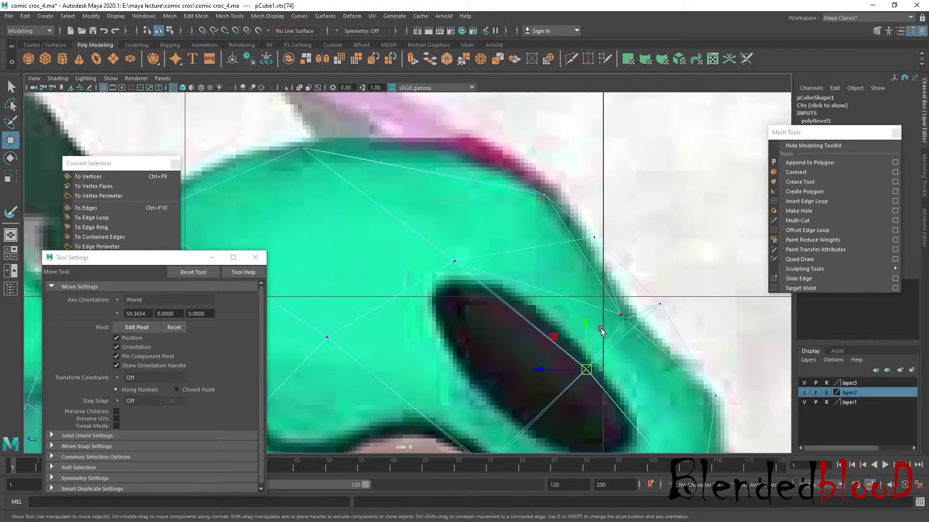
click(621, 315)
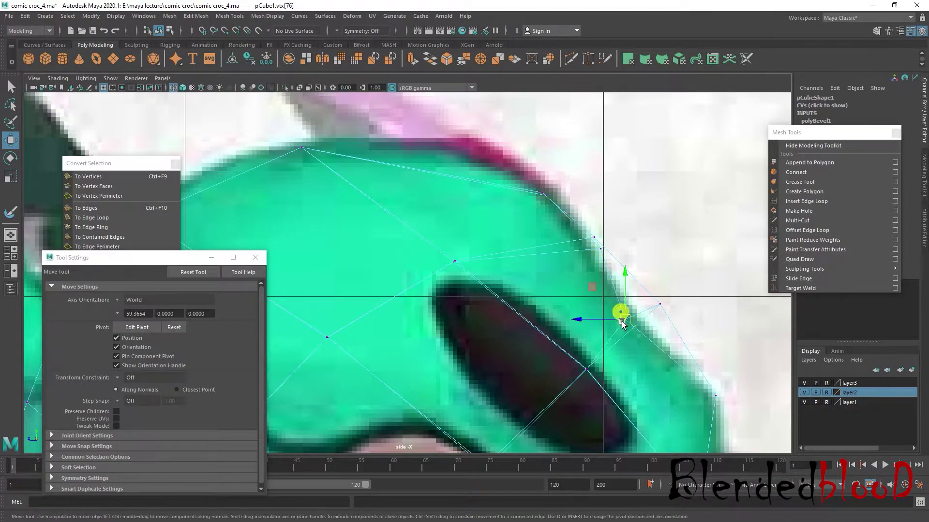
mouse_move(623, 323)
mouse_down()
mouse_move(650, 304)
mouse_move(646, 316)
mouse_up()
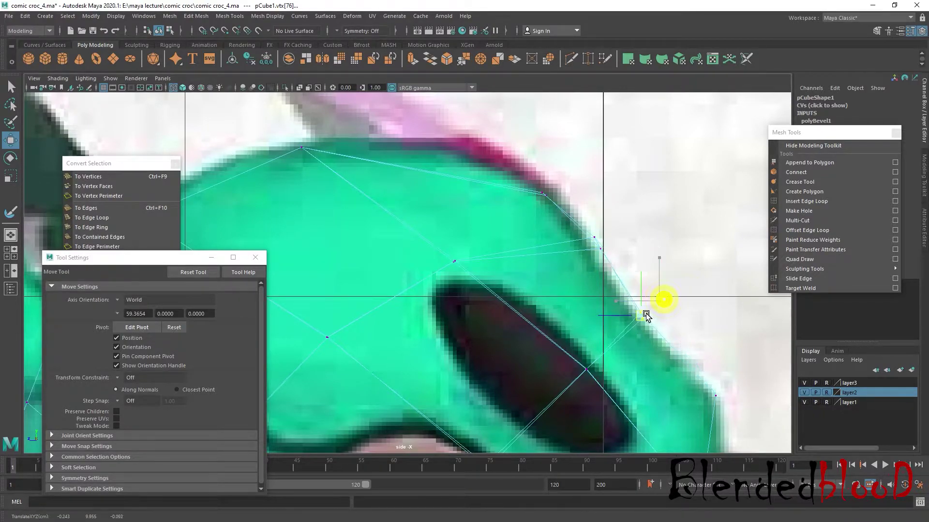
mouse_move(578, 232)
mouse_down()
mouse_move(590, 240)
mouse_move(572, 243)
mouse_move(586, 249)
mouse_up()
click(640, 315)
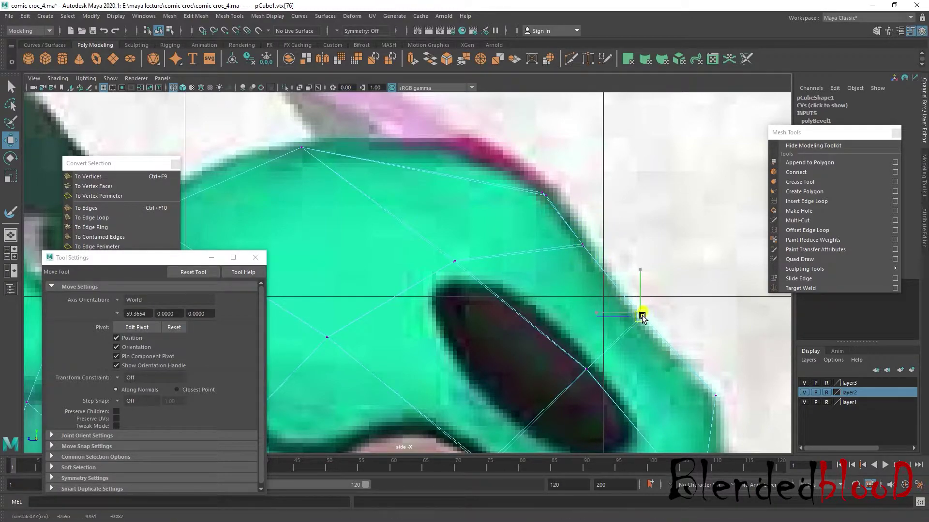
drag(564, 212, 507, 164)
Check the smoothed head from an orbit, then frame the bird unsmoothed in the front view
scroll(492, 227, down, 10)
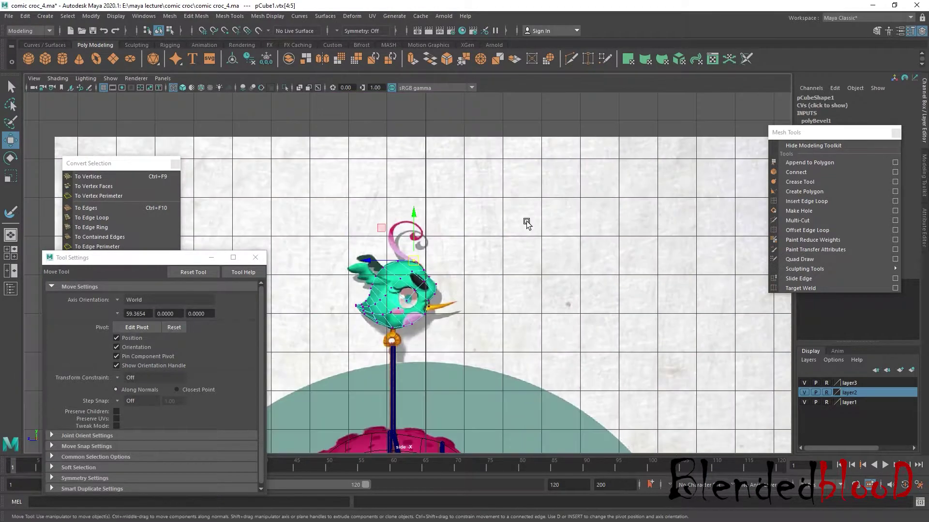
scroll(527, 220, up, 2)
scroll(532, 256, up, 2)
scroll(542, 293, up, 1)
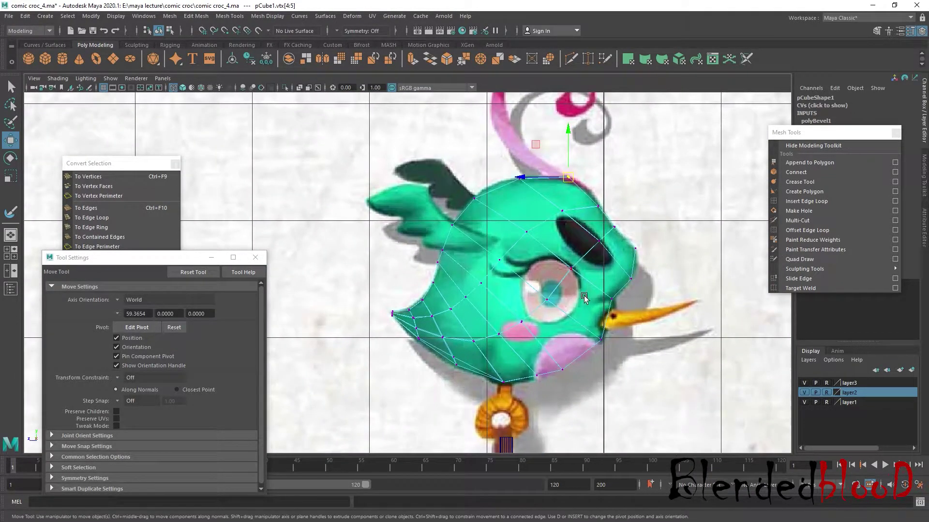
scroll(584, 298, up, 1)
key(3)
mouse_move(683, 209)
alt+mouse_down()
mouse_move(610, 242)
mouse_move(412, 243)
mouse_move(554, 242)
mouse_move(436, 244)
alt+mouse_up()
key(space)
key(space)
alt+middle_drag(661, 341, 594, 329)
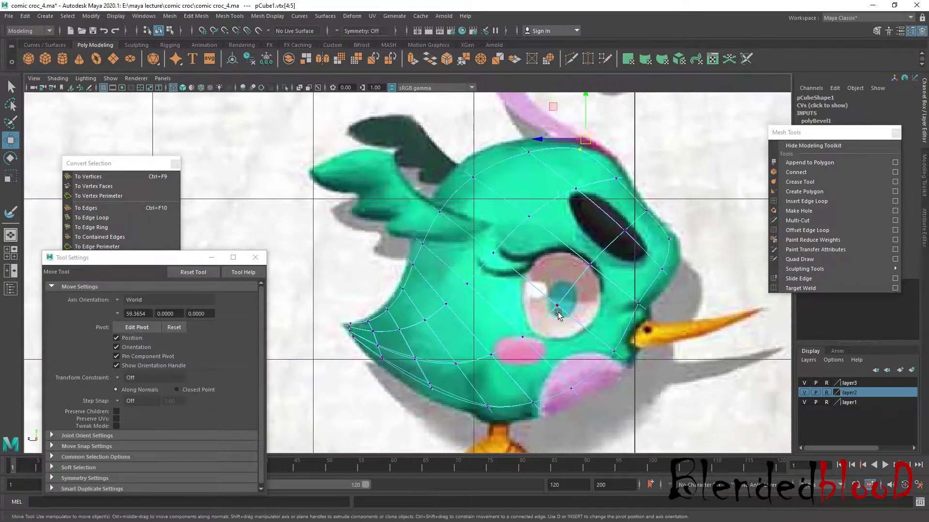
scroll(585, 302, up, 1)
scroll(582, 299, up, 1)
key(1)
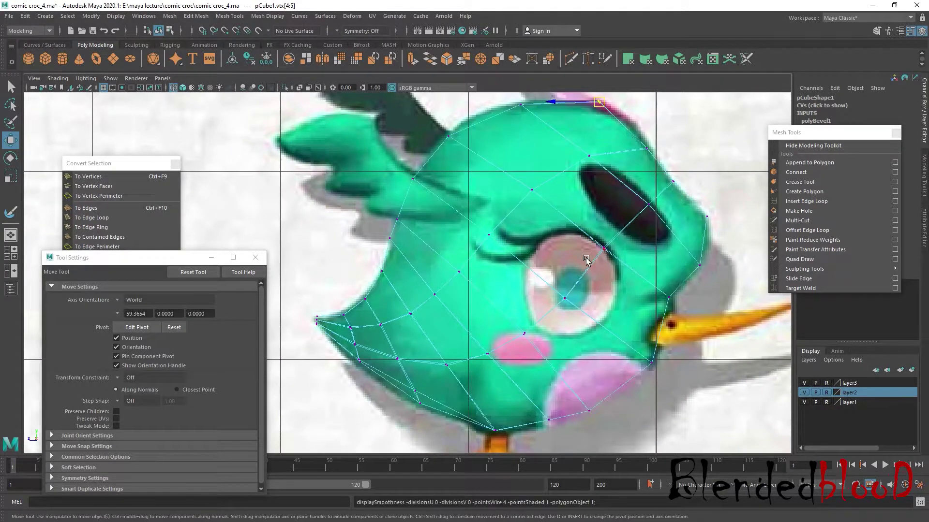
Raise the eyebrow vertex and the top-left head vertex to fit the reference
right_drag(587, 260, 581, 273)
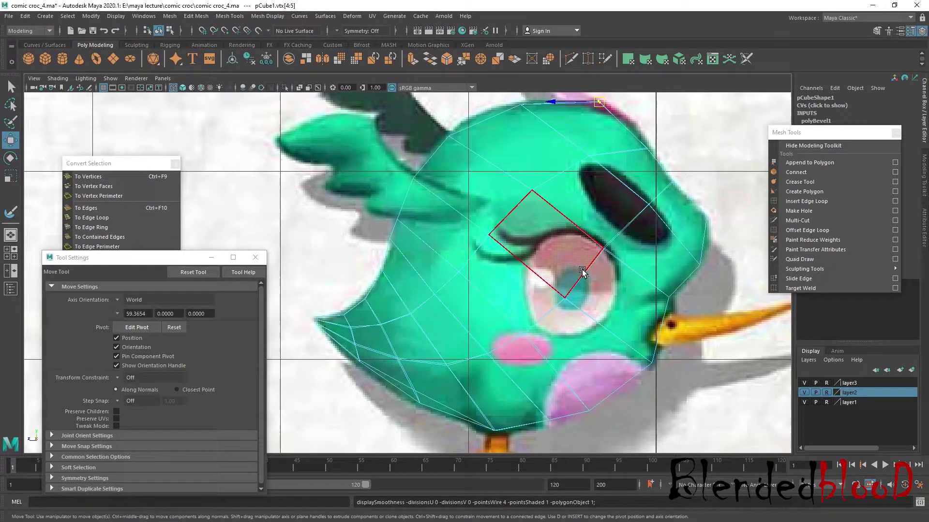
right_drag(609, 246, 554, 241)
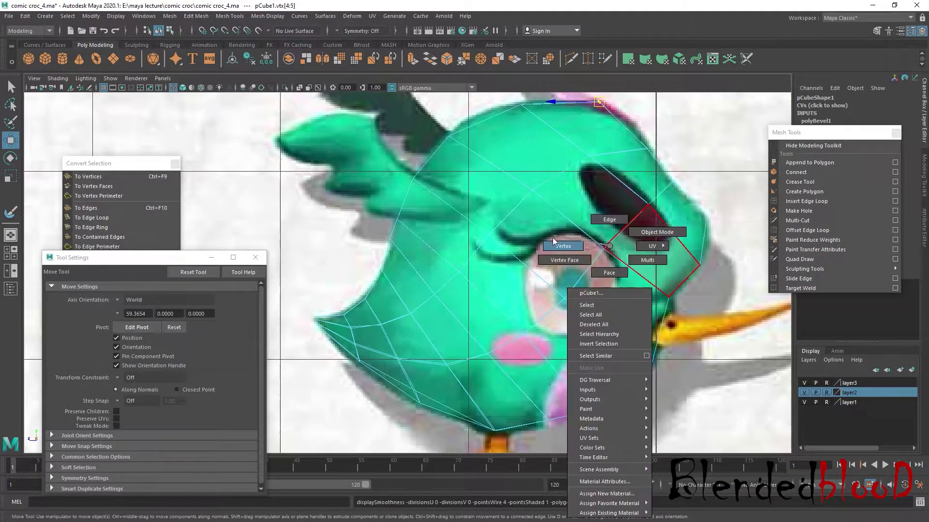
click(616, 237)
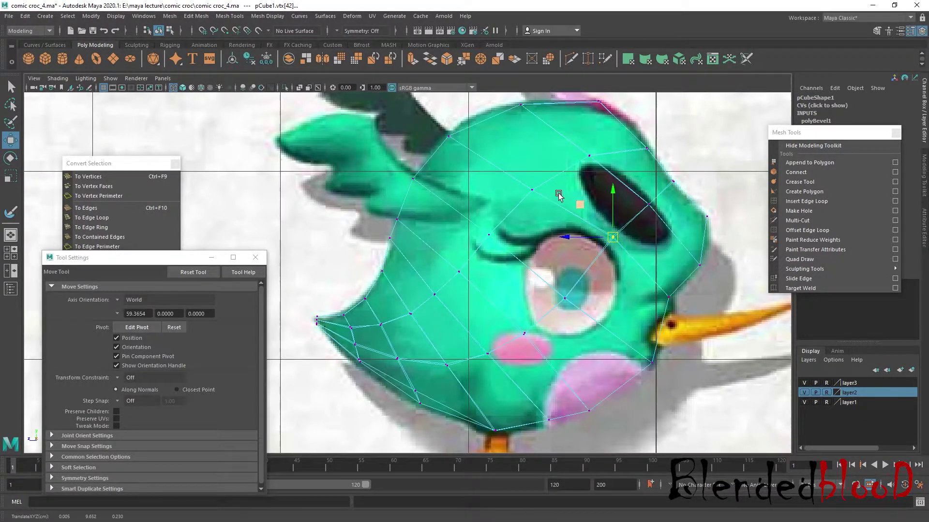
click(531, 189)
drag(532, 190, 534, 183)
drag(462, 142, 441, 130)
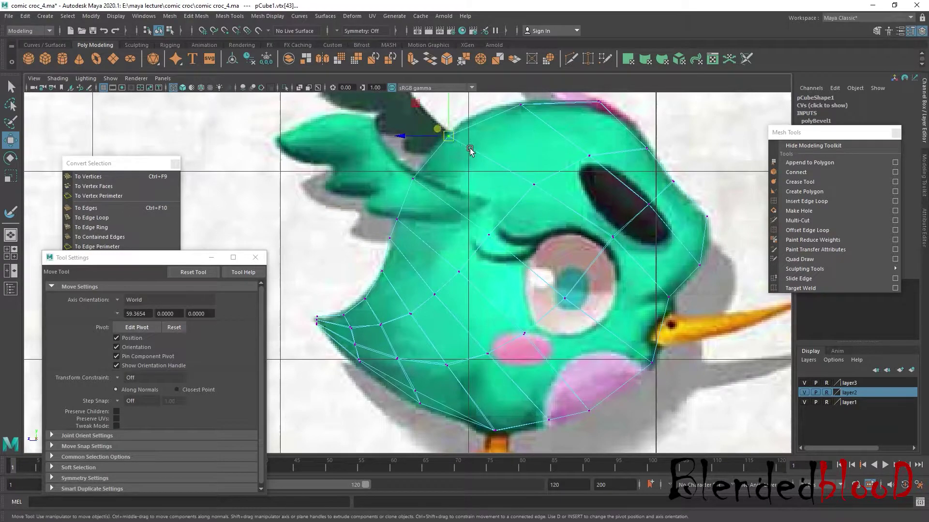
middle_drag(441, 130, 459, 114)
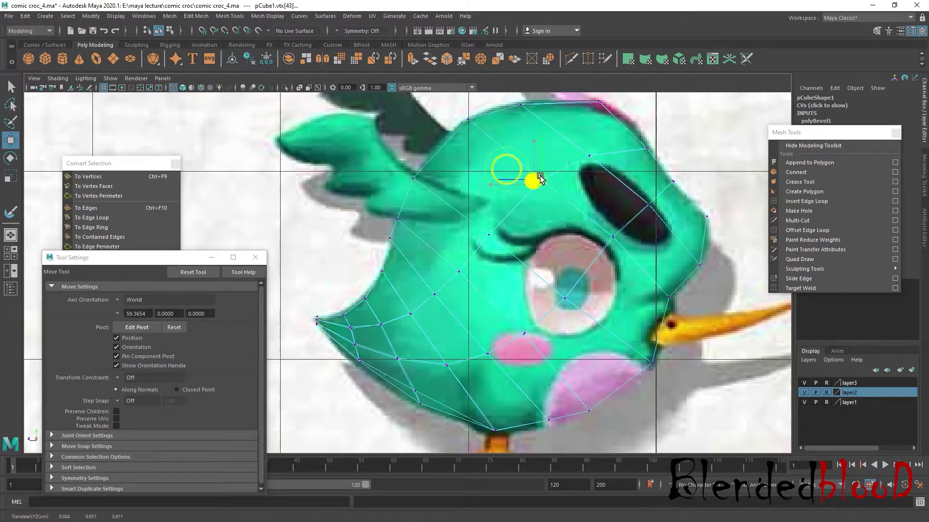
Fit the vertex above the eye and the cheek vertex to the face outline
click(413, 178)
drag(413, 178, 423, 172)
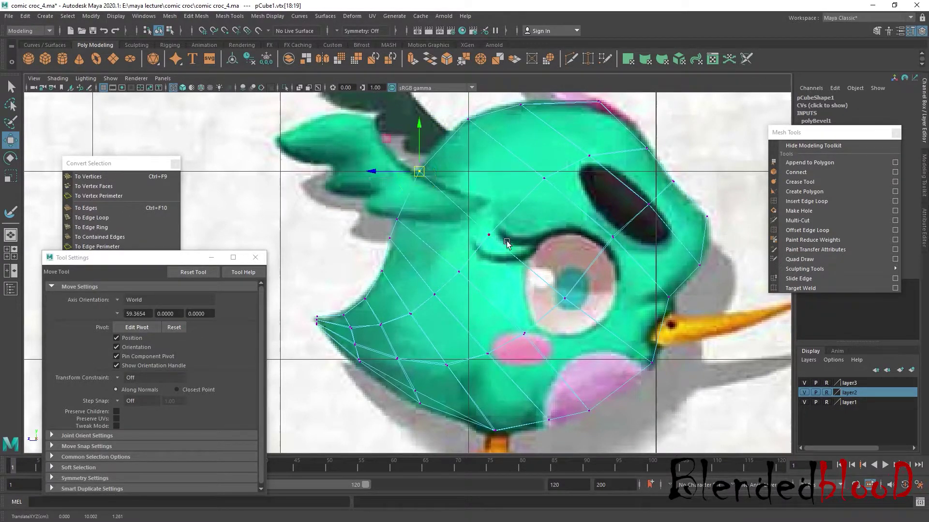
alt+middle_drag(524, 275, 589, 263)
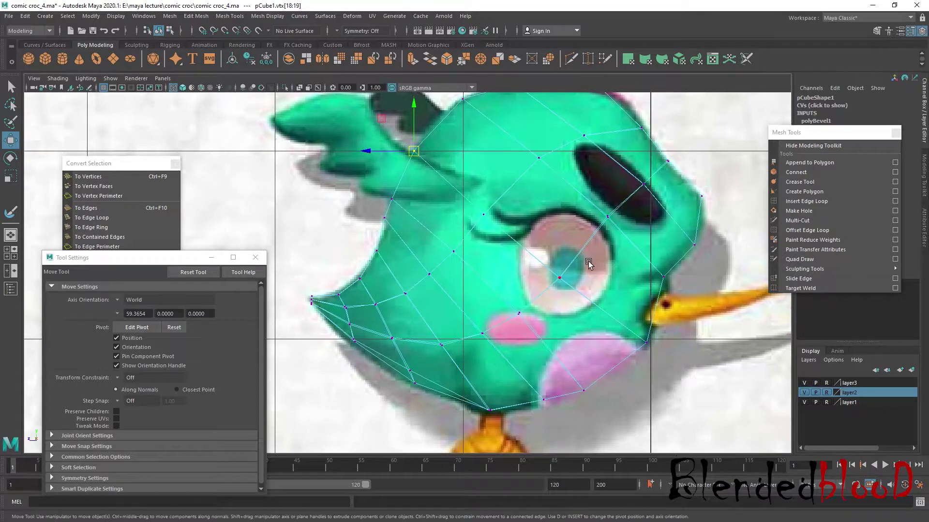
click(515, 316)
drag(515, 317, 514, 320)
right_drag(576, 243, 609, 247)
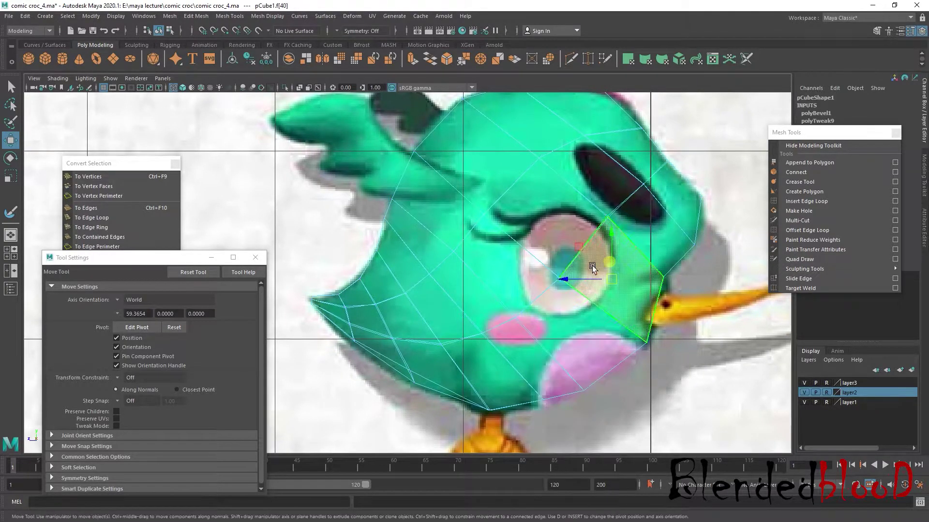
Slide a side edge left to flatten the head, checking it in smooth preview
mouse_move(563, 319)
alt+mouse_down()
mouse_move(497, 238)
mouse_move(514, 220)
alt+mouse_up()
right_drag(514, 220, 488, 208)
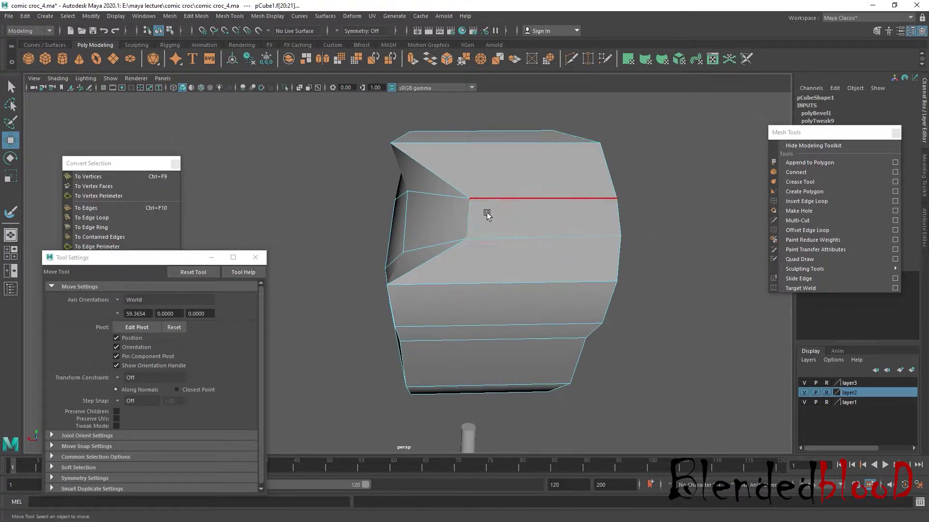
click(484, 209)
middle_drag(422, 220, 342, 219)
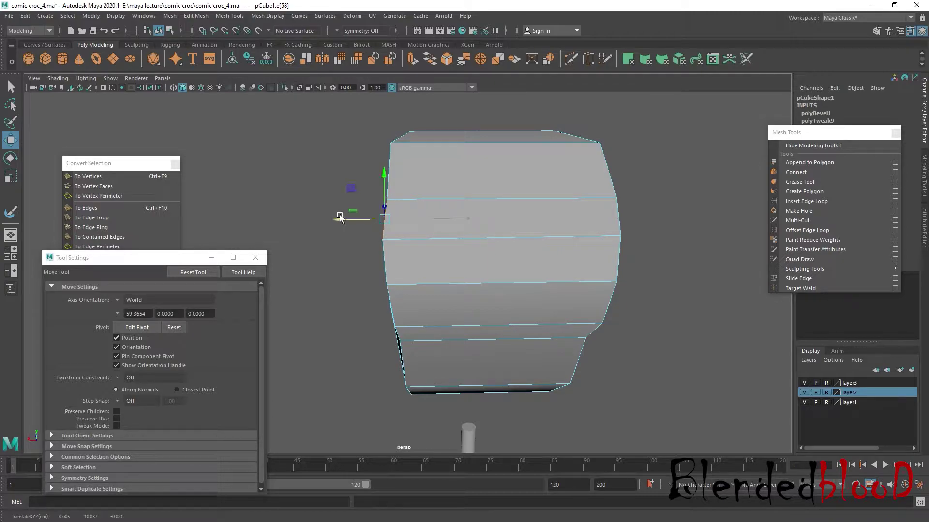
key(3)
mouse_move(421, 253)
alt+mouse_down()
mouse_move(502, 253)
mouse_move(494, 287)
mouse_move(387, 253)
mouse_move(452, 260)
mouse_move(420, 248)
mouse_move(522, 233)
mouse_move(468, 245)
mouse_move(486, 230)
mouse_move(533, 240)
mouse_move(465, 253)
alt+mouse_up()
key(1)
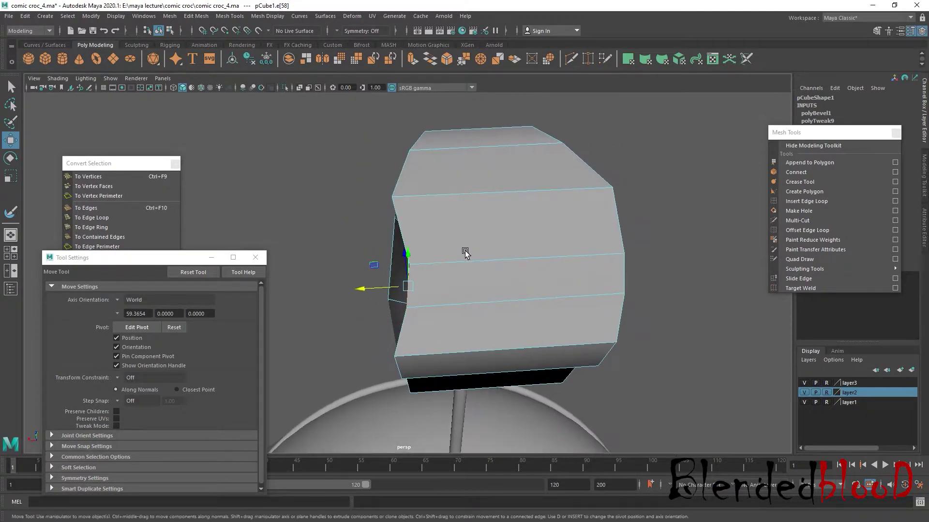
Undo the edge move and instead shift a left-edge vertex along X
key(ctrl+z)
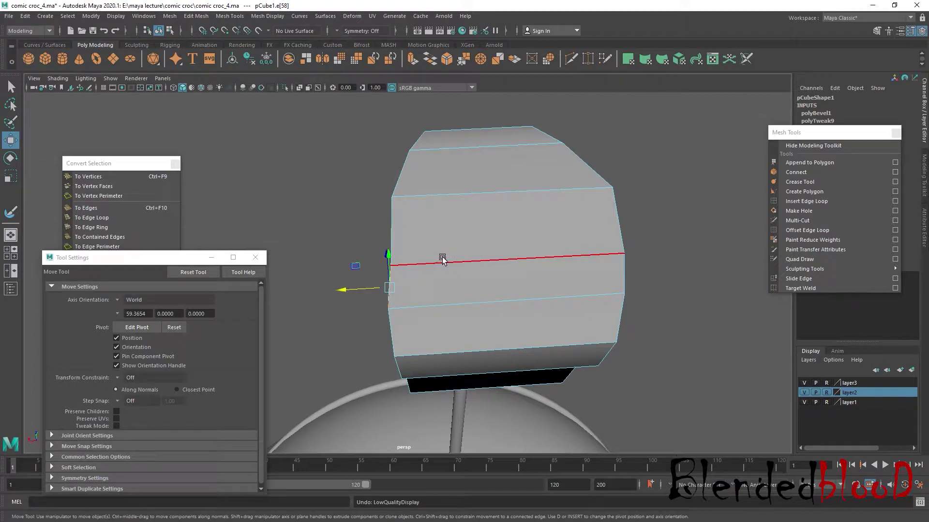
key(F9)
click(391, 198)
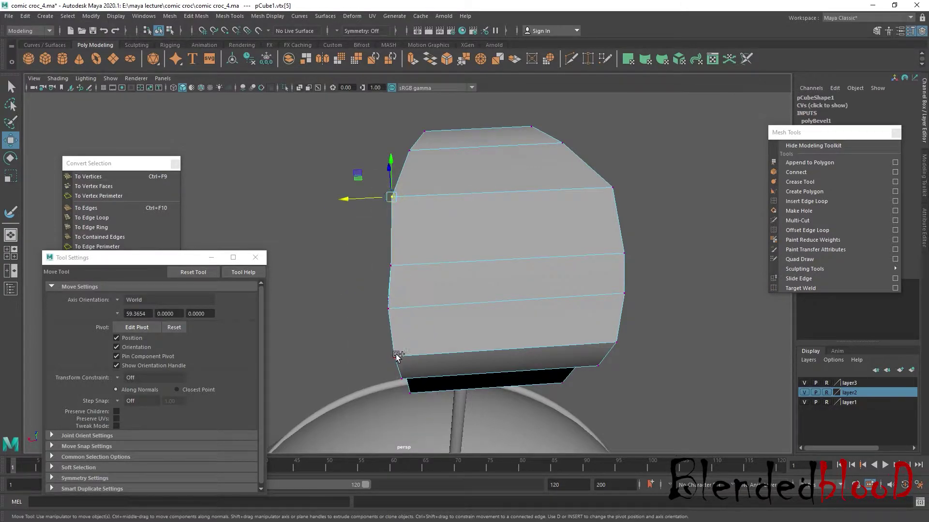
drag(352, 277, 357, 279)
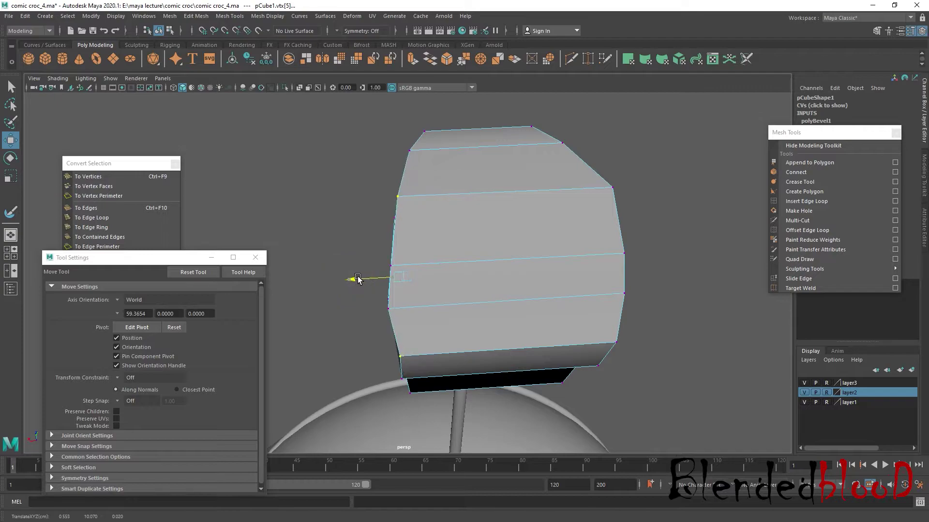
Insert a vertical edge loop through the middle of the head mesh
key(3)
key(1)
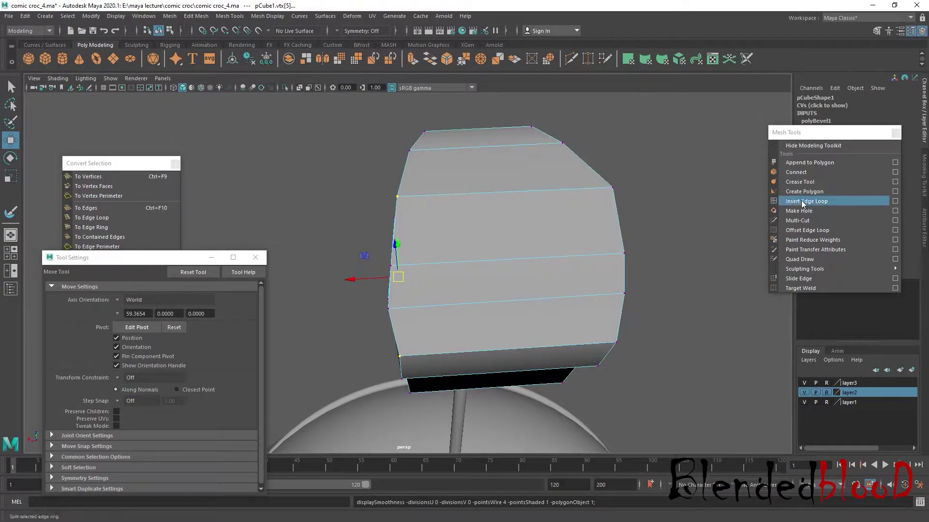
click(803, 201)
click(507, 260)
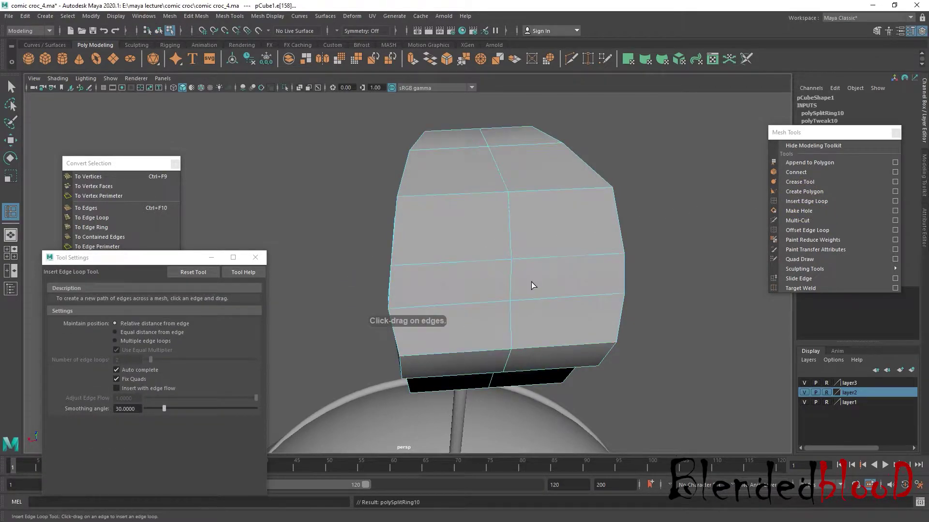
Select and delete all the faces on the left half of the head
key(w)
key(F11)
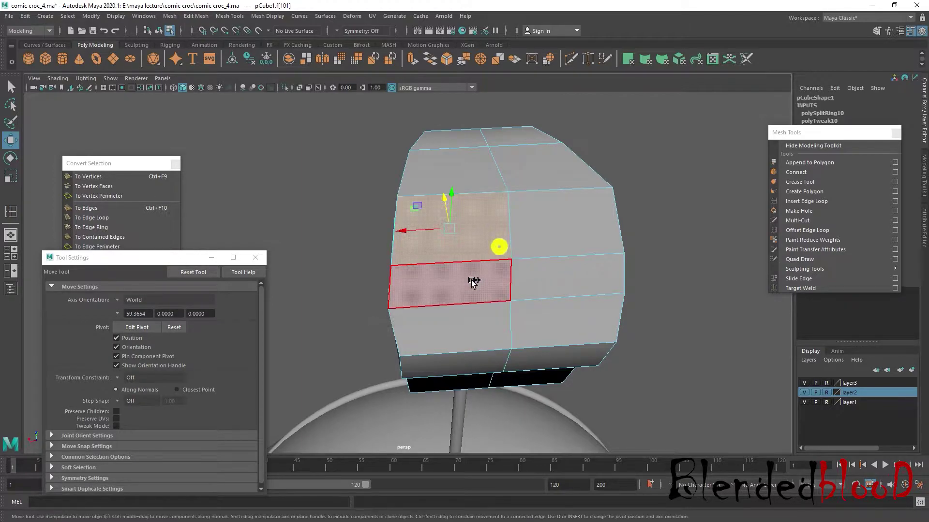
double_click(473, 281)
key(Delete)
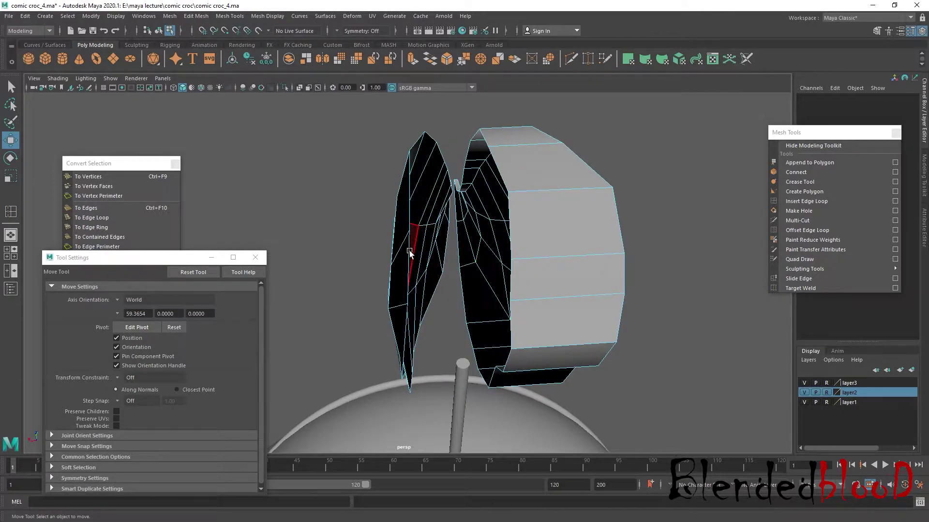
click(409, 249)
key(Delete)
mouse_move(418, 255)
alt+mouse_down()
mouse_move(385, 254)
mouse_move(399, 240)
mouse_move(359, 220)
mouse_move(503, 274)
mouse_move(423, 252)
alt+mouse_up()
Return the half mesh to object mode and delete its construction history
key(space)
right_drag(640, 196, 683, 178)
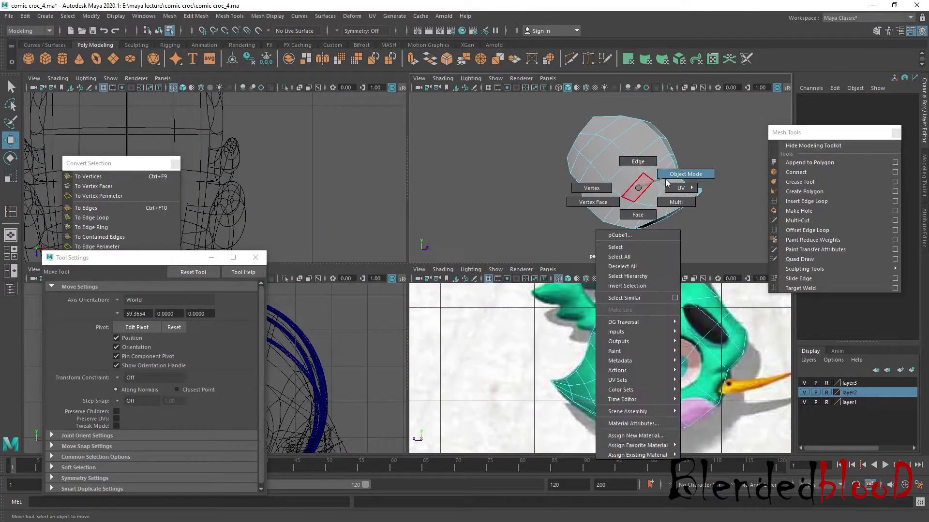
right_click(628, 170)
click(654, 298)
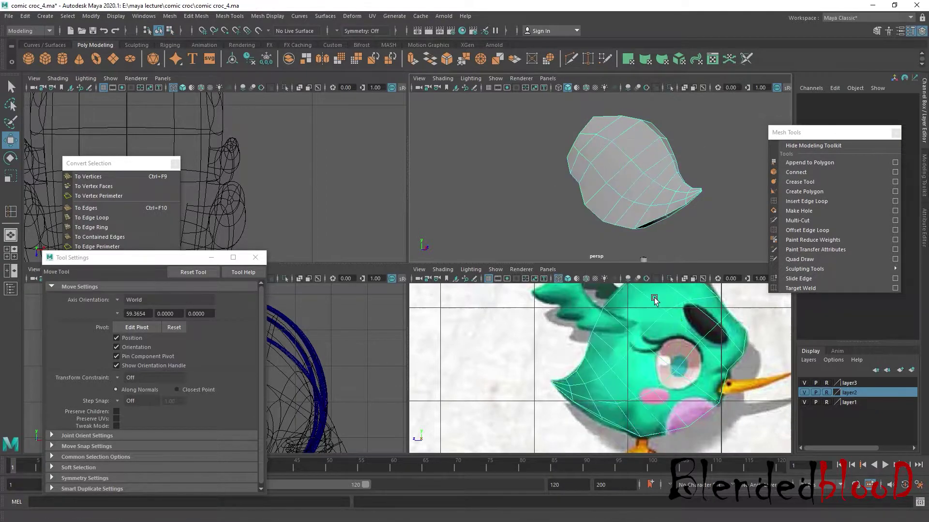
right_drag(665, 256, 666, 222)
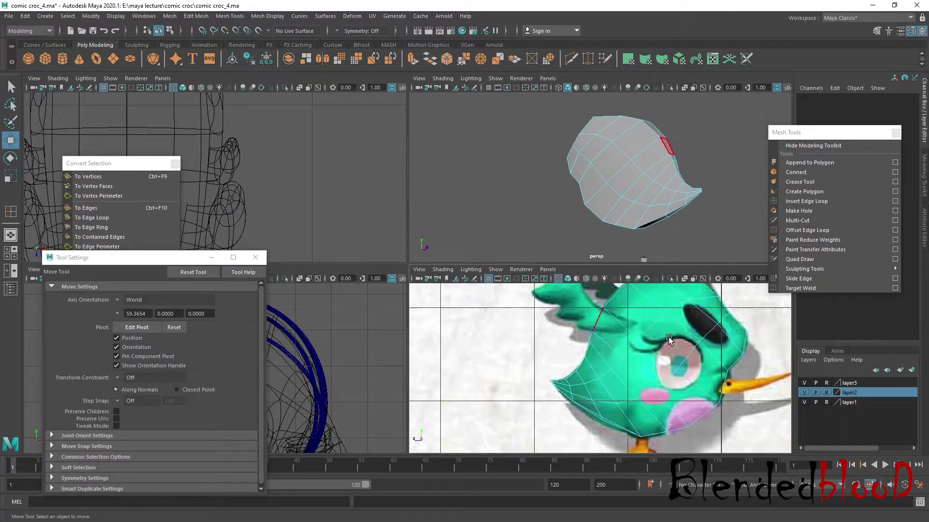
right_drag(682, 354, 692, 318)
click(664, 297)
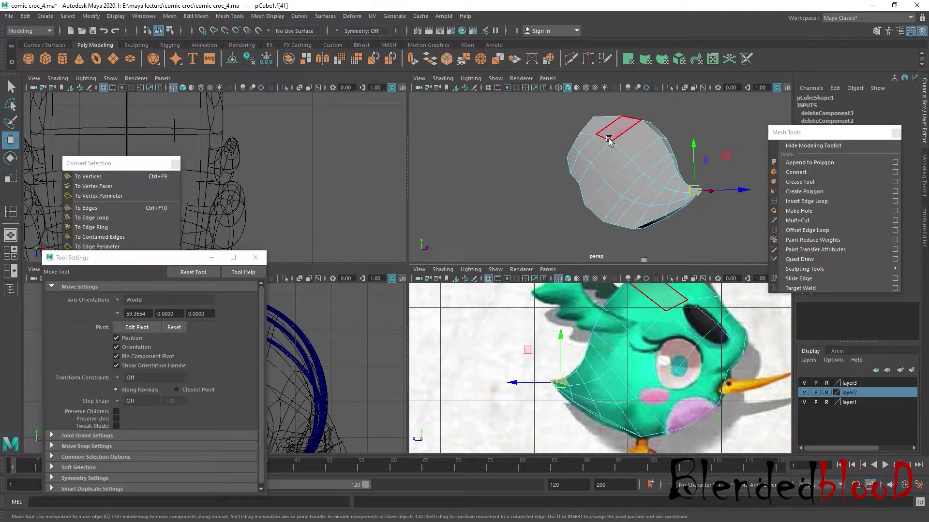
scroll(609, 141, up, 3)
scroll(601, 169, down, 5)
click(601, 166)
right_drag(622, 166, 717, 134)
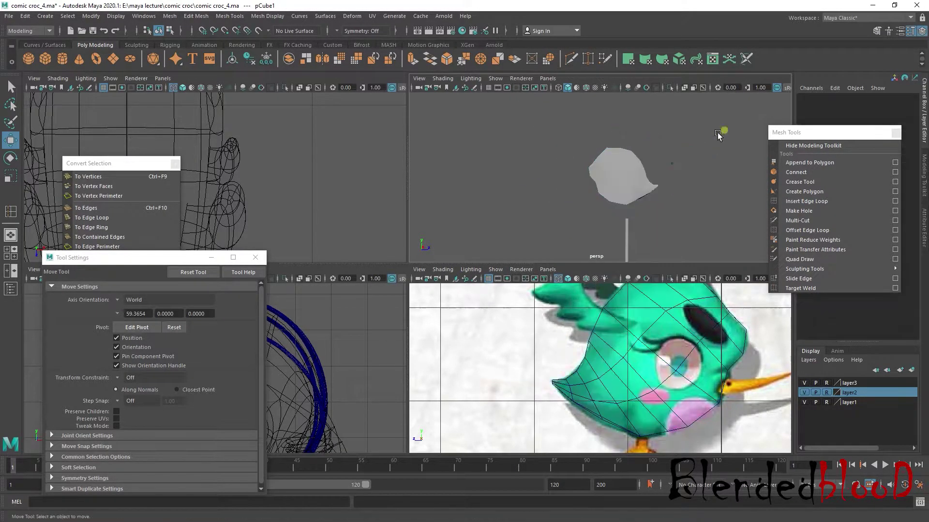
click(25, 16)
mouse_move(56, 139)
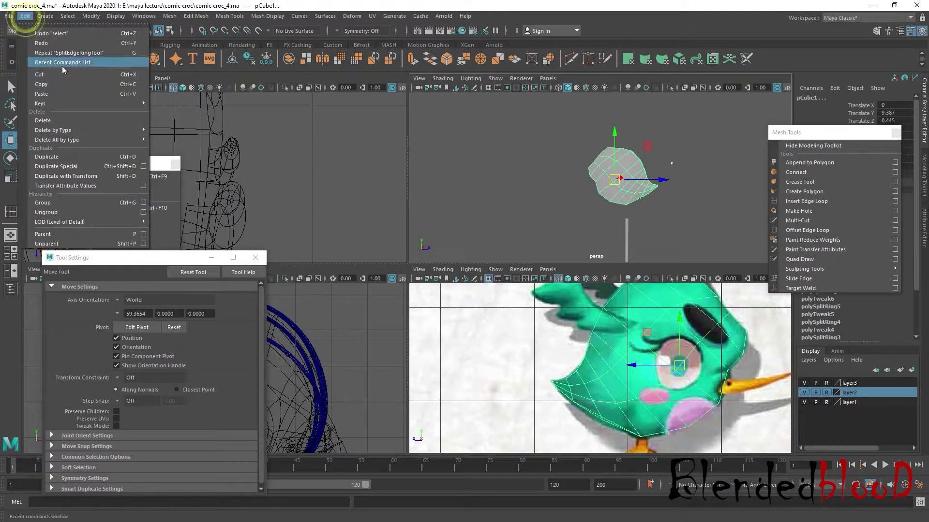
click(170, 139)
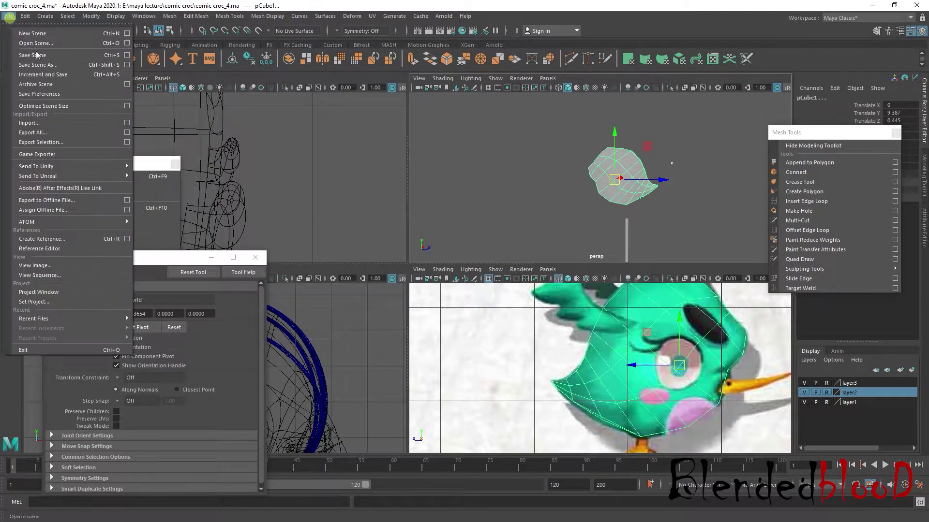
Save the scene as comic croc_5.ma
key(ctrl+shift+s)
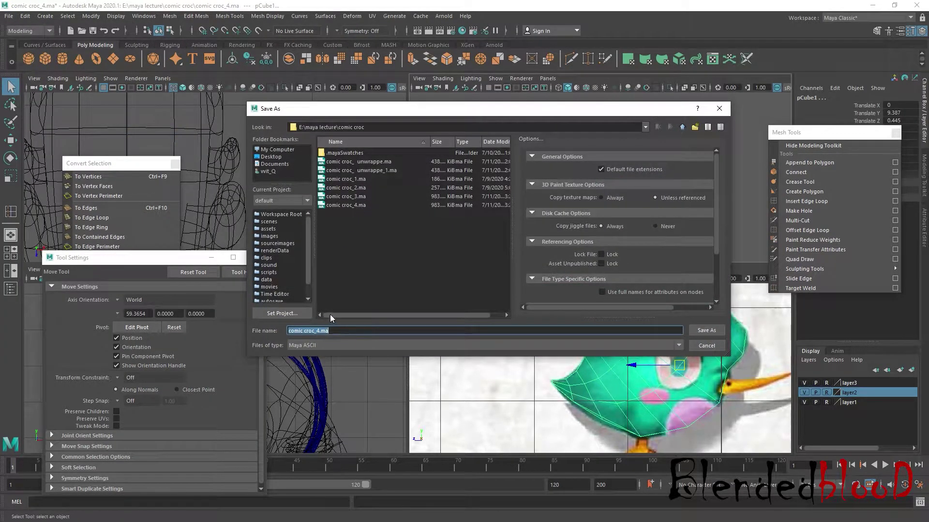
click(322, 331)
click(697, 327)
Extrude the two faces at the eye and scale them inward
key(w)
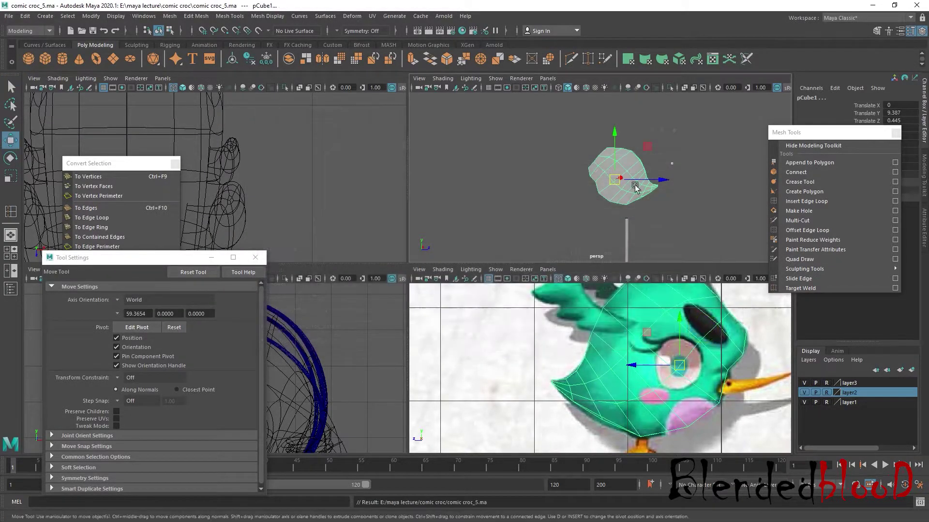
key(f)
right_click(685, 134)
click(685, 161)
click(663, 133)
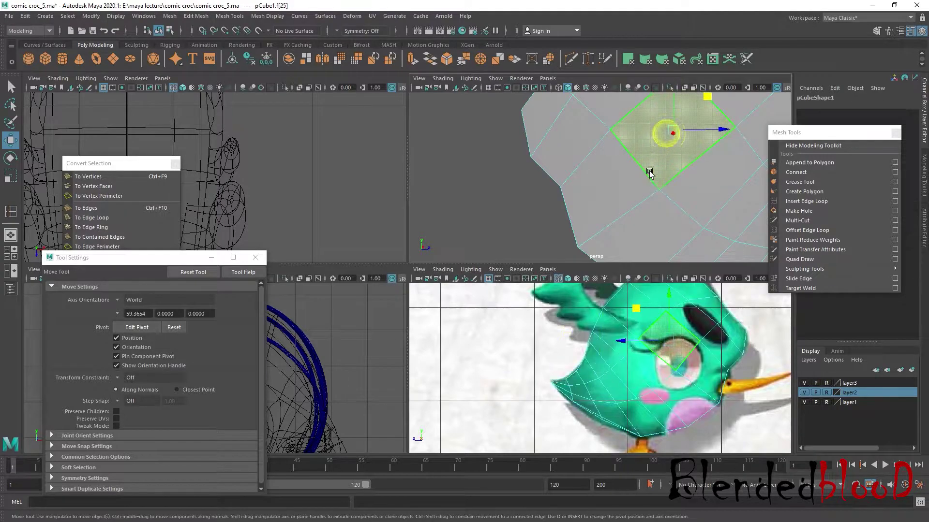
shift+click(625, 187)
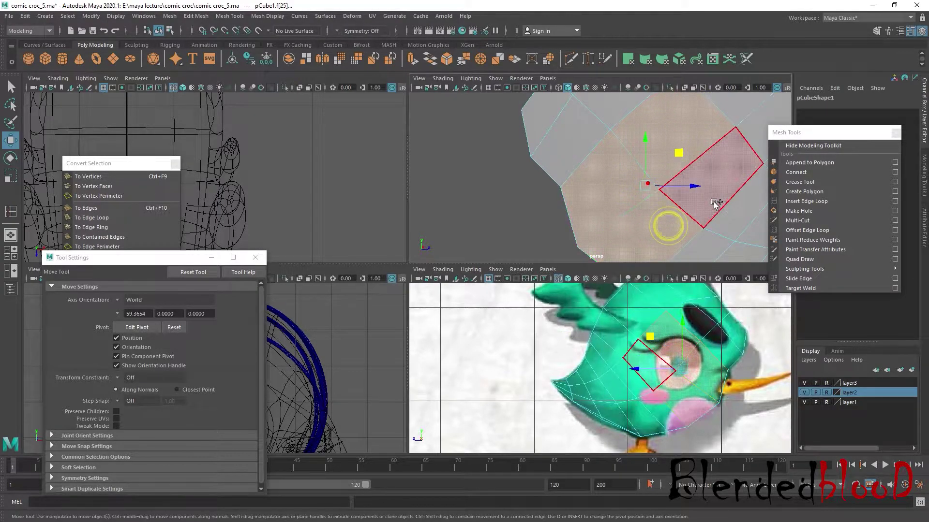
key(space)
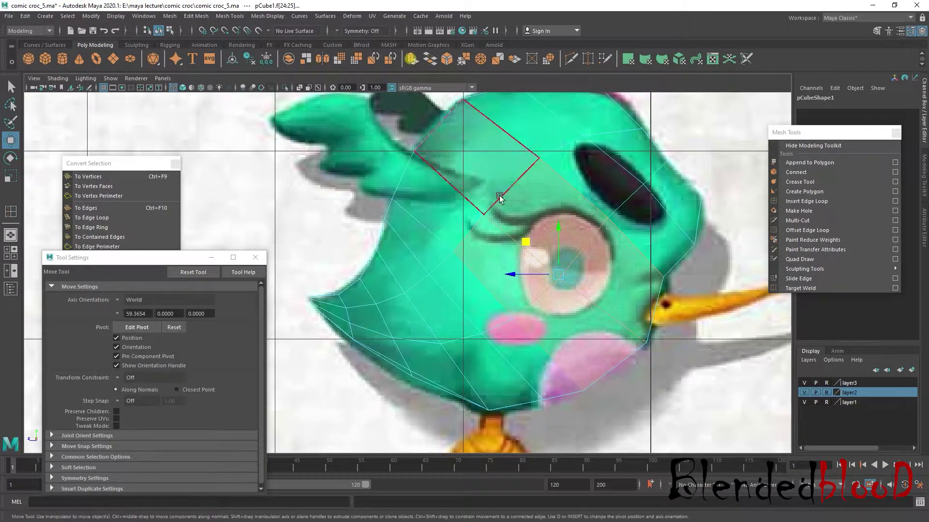
click(412, 59)
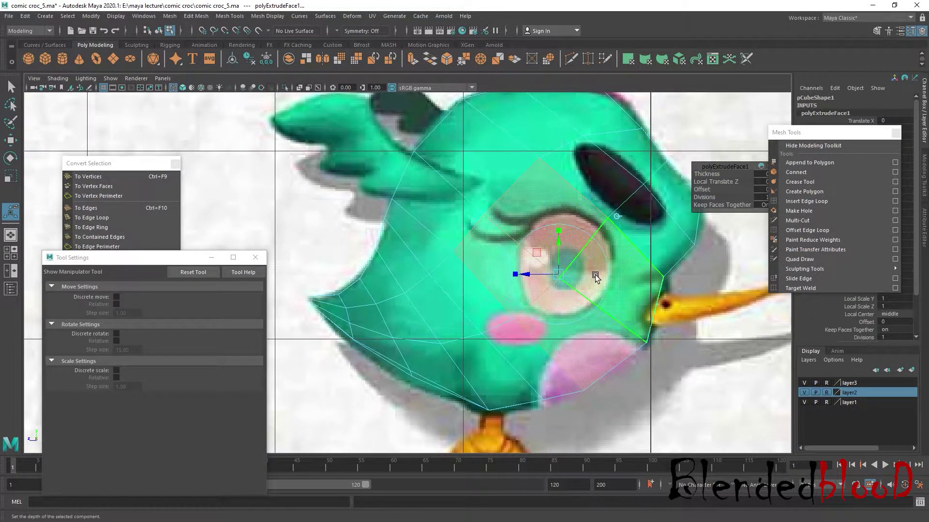
key(r)
drag(557, 273, 514, 244)
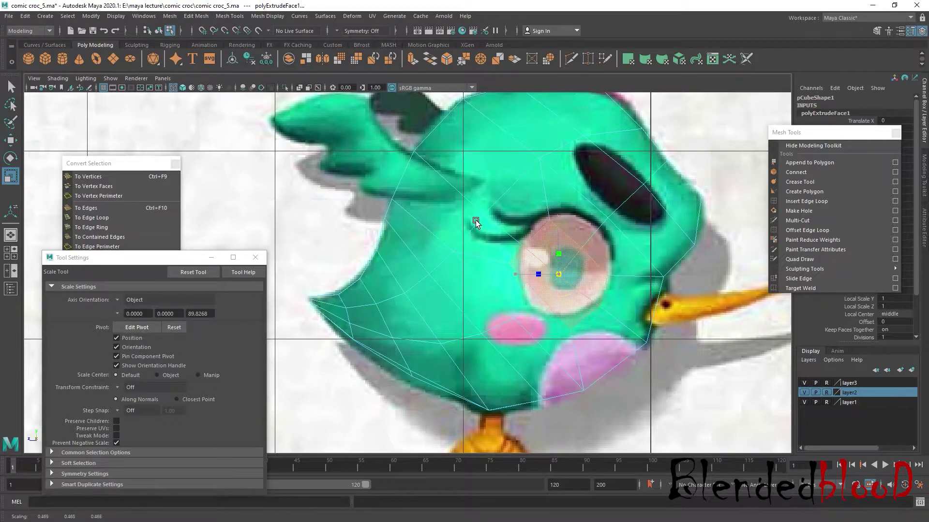
Drag the eye-rim vertices onto the reference eye outline, including the eyelid
key(w)
right_click(569, 246)
click(522, 247)
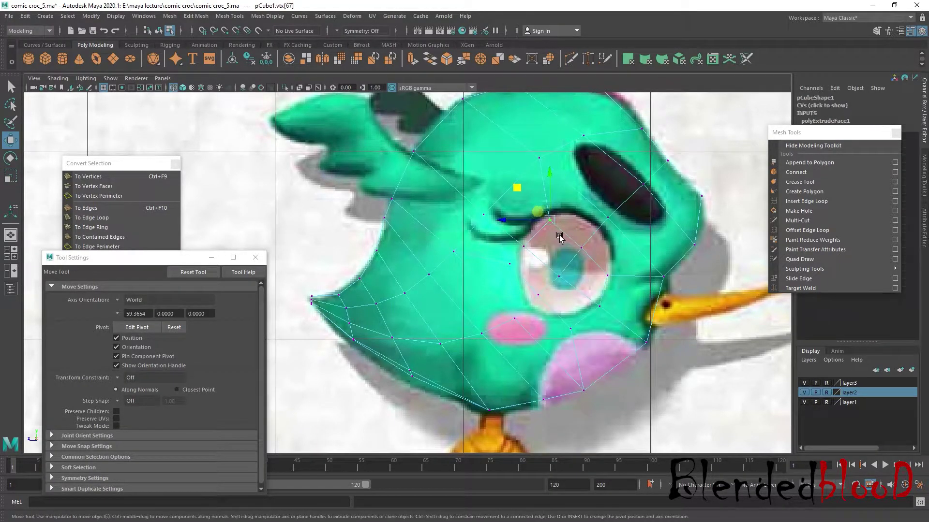
click(544, 212)
click(521, 244)
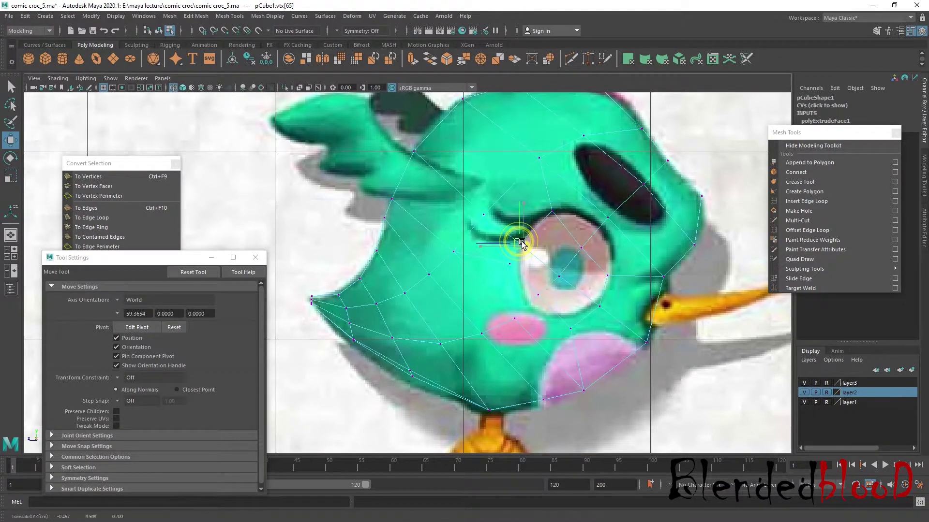
click(535, 295)
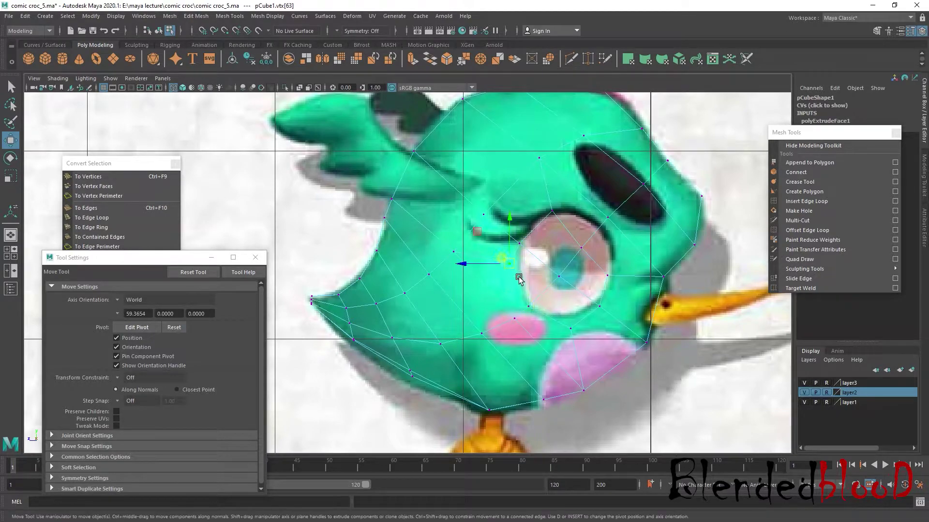
click(512, 265)
click(571, 329)
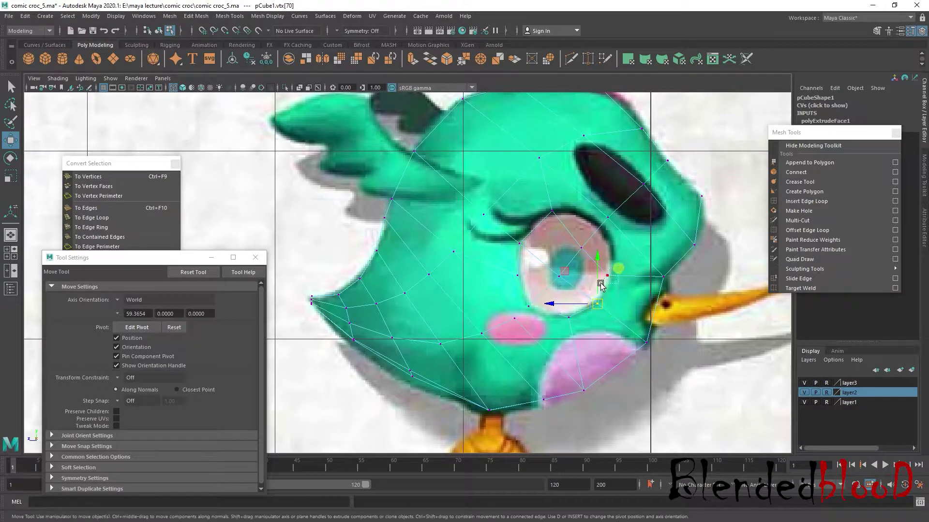
mouse_move(610, 274)
mouse_down()
mouse_move(618, 259)
mouse_move(609, 260)
mouse_move(598, 224)
mouse_move(556, 209)
mouse_up()
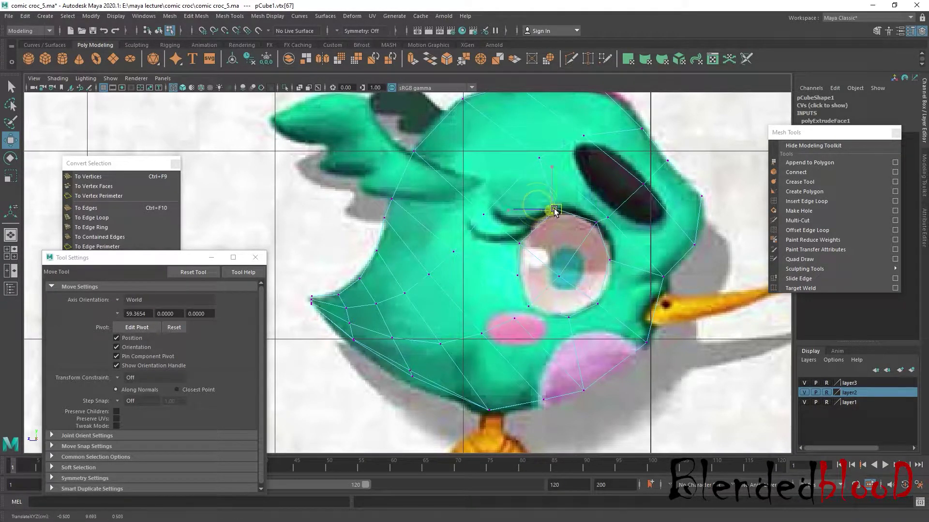
drag(593, 248, 611, 258)
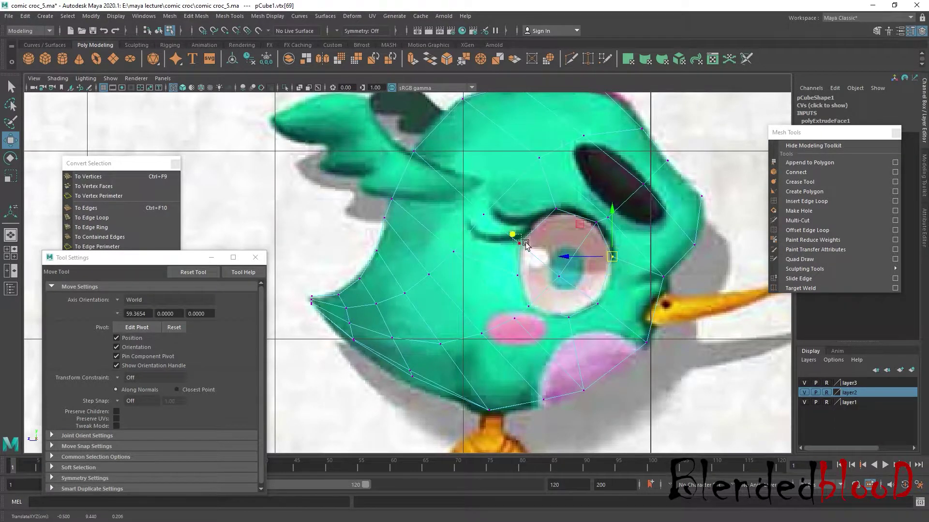
drag(526, 245, 524, 241)
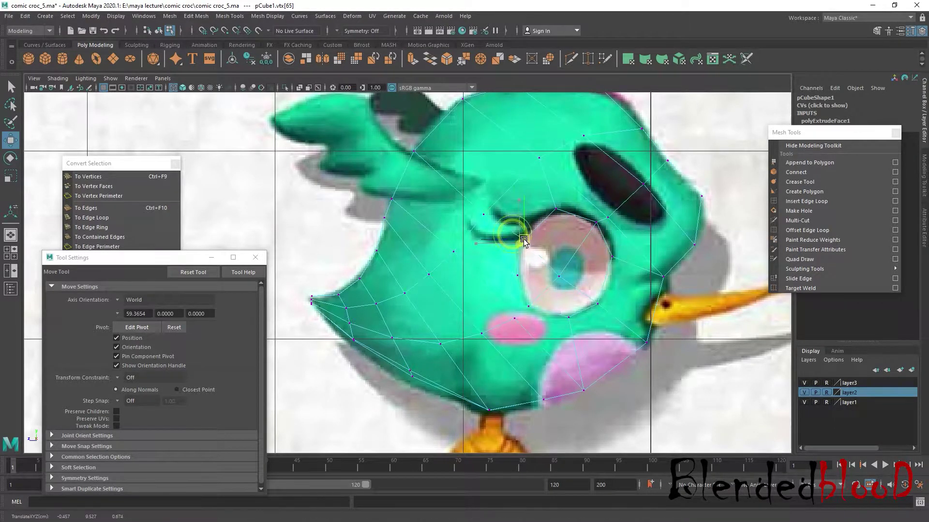
click(557, 278)
Select the two faces covering the eye in perspective and preview the head smoothed
key(space)
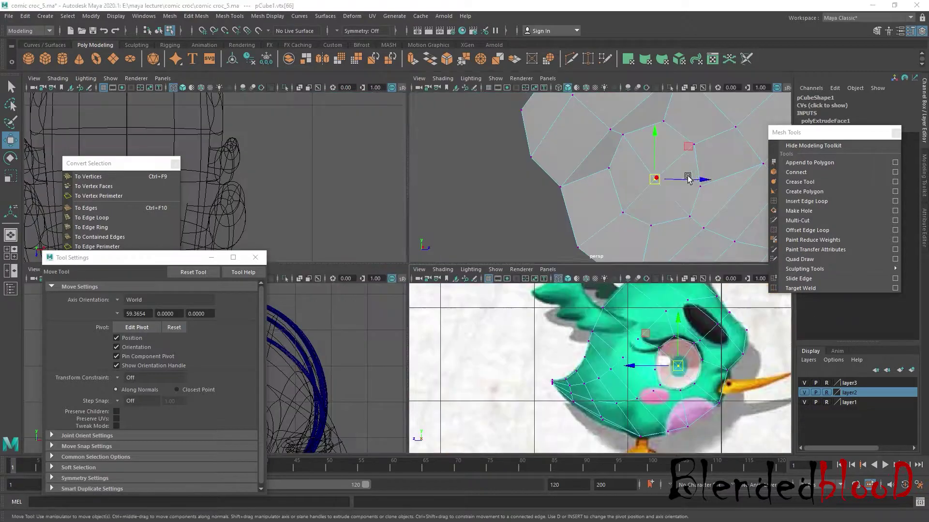
key(space)
scroll(503, 263, down, 5)
mouse_move(504, 264)
alt+mouse_down()
mouse_move(449, 270)
mouse_move(508, 266)
alt+mouse_up()
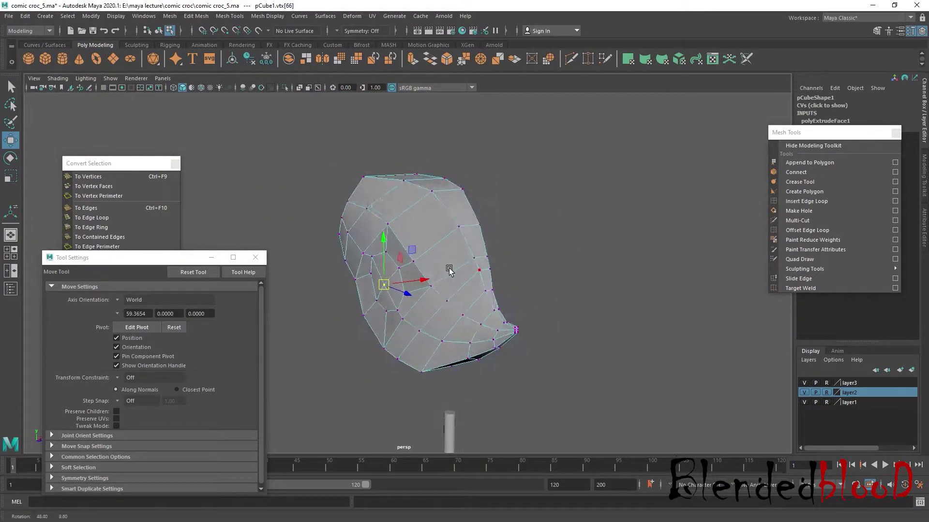
scroll(575, 260, up, 5)
right_drag(591, 240, 589, 256)
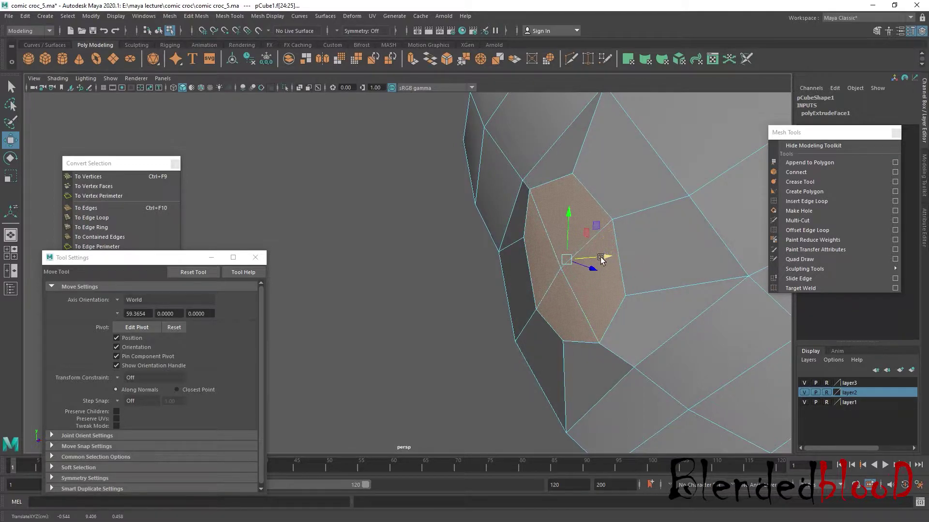
scroll(618, 253, down, 5)
mouse_move(535, 294)
alt+mouse_down()
mouse_move(592, 293)
mouse_move(549, 284)
mouse_move(629, 314)
alt+mouse_up()
key(3)
In the side view, select the border edge of the eye hole
key(space)
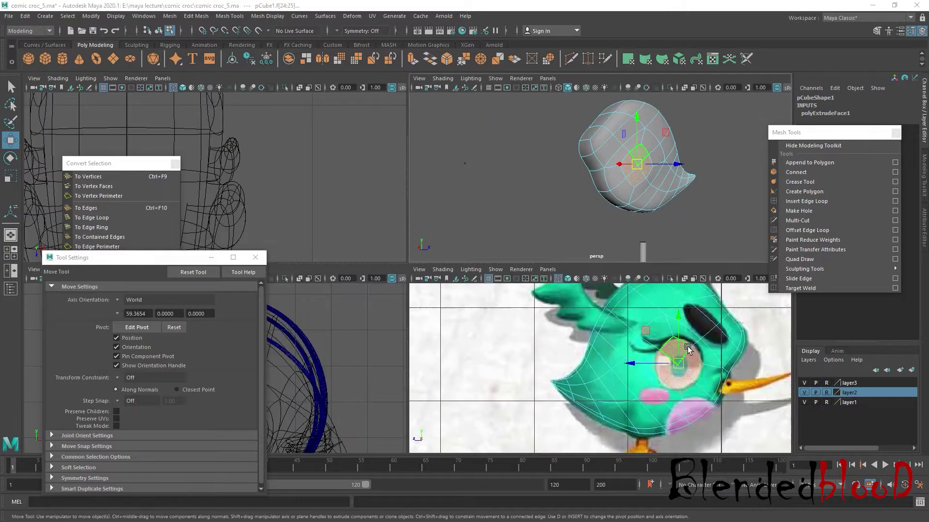
key(space)
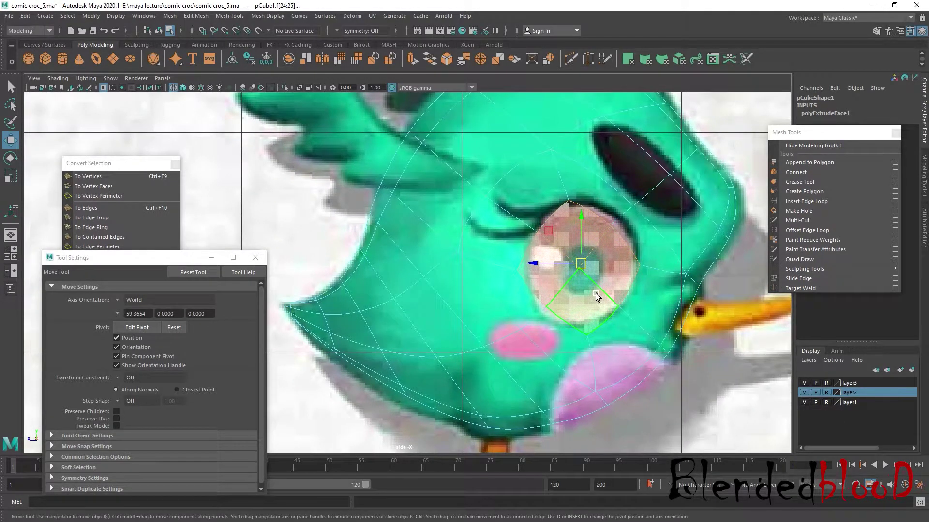
click(595, 287)
right_drag(605, 221, 598, 214)
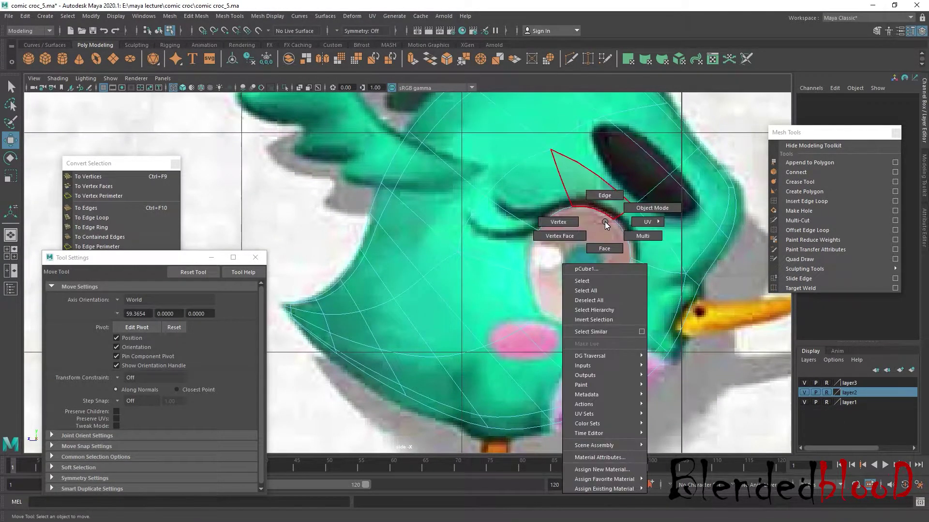
click(685, 187)
Extrude the eye hole's border edges and move the new edges inward
key(space)
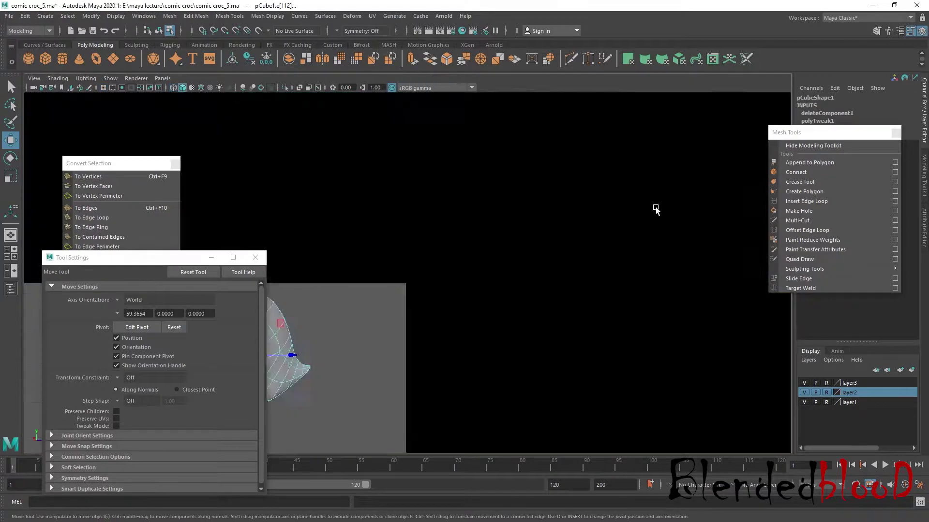
key(space)
alt+drag(601, 217, 514, 224)
key(1)
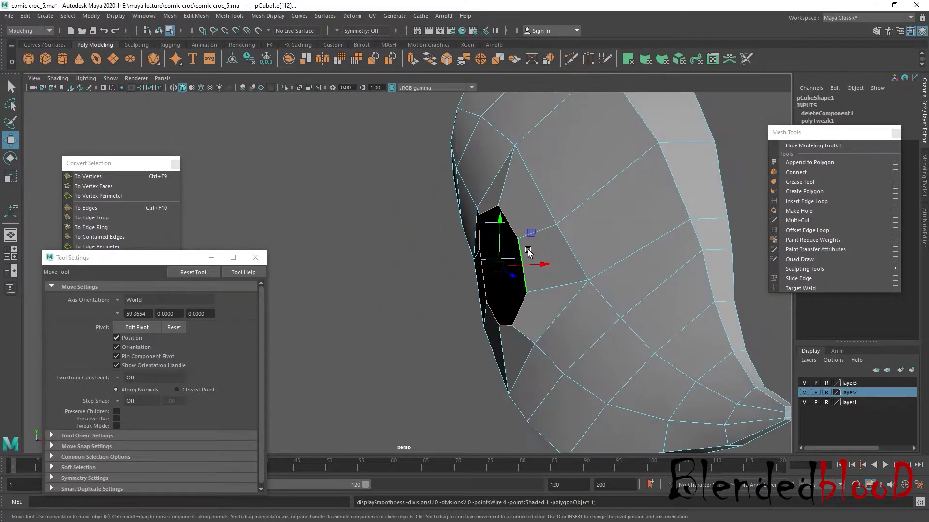
click(413, 60)
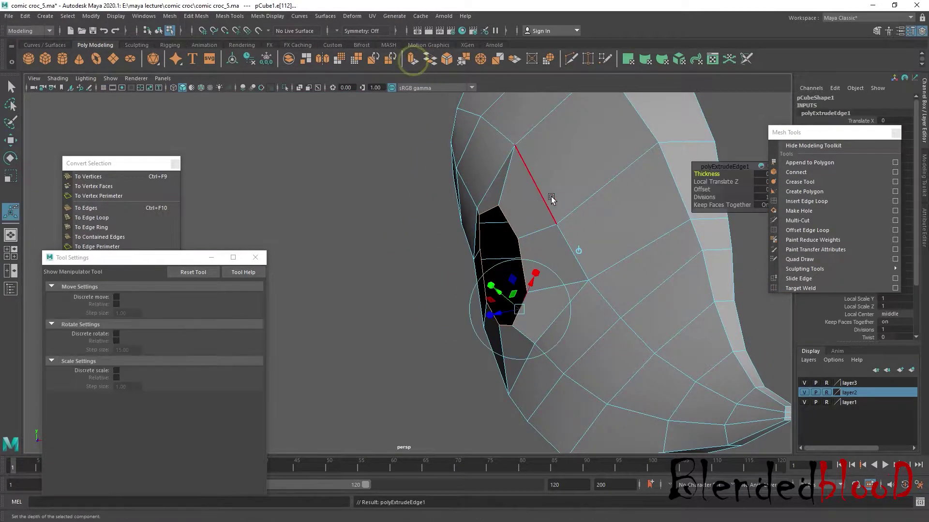
click(579, 250)
key(w)
Preview the head smoothed and orbit to inspect the recessed eye socket
alt+drag(545, 267, 605, 276)
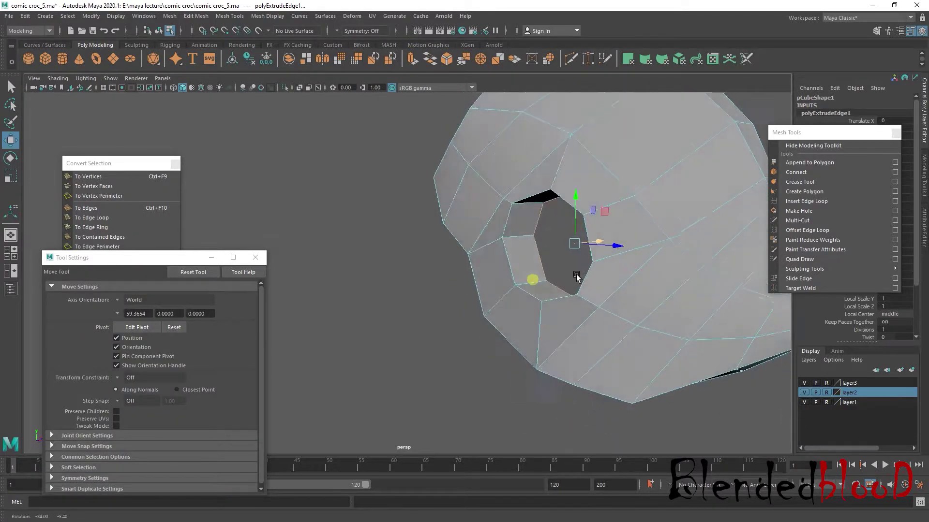
key(3)
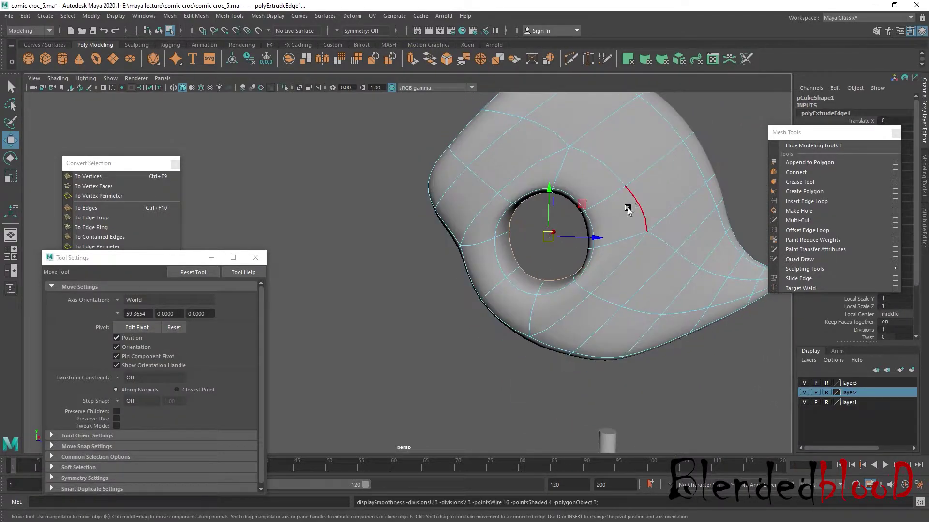
click(729, 135)
mouse_move(729, 135)
alt+mouse_down()
mouse_move(524, 284)
mouse_move(571, 310)
mouse_move(559, 311)
alt+mouse_up()
click(571, 309)
click(621, 355)
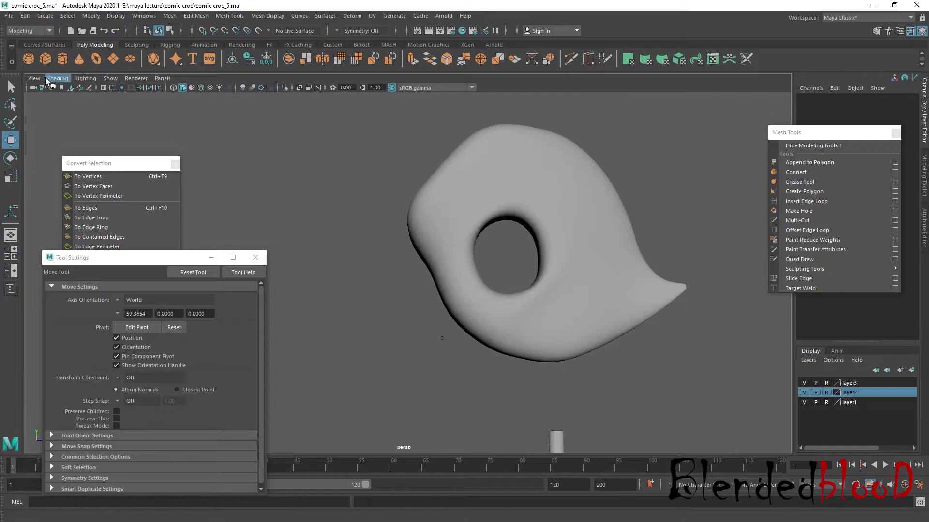
Select the sphere and move it up toward the bird's head
scroll(477, 321, down, 5)
click(504, 319)
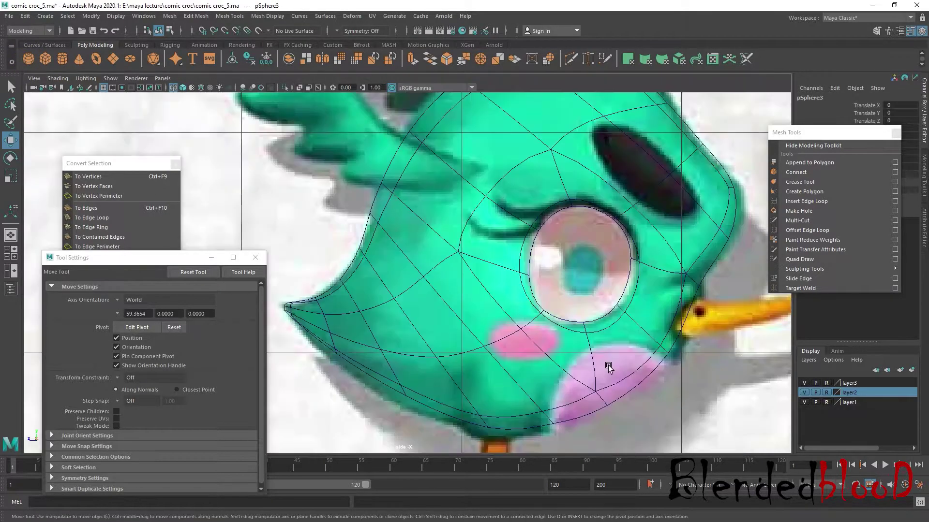
scroll(592, 349, down, 5)
scroll(408, 273, down, 5)
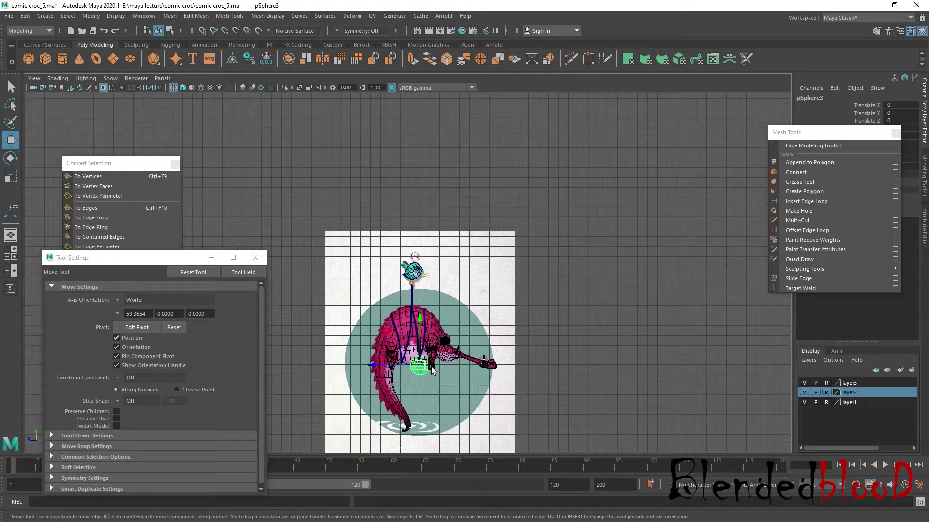
drag(421, 369, 443, 277)
scroll(443, 276, up, 10)
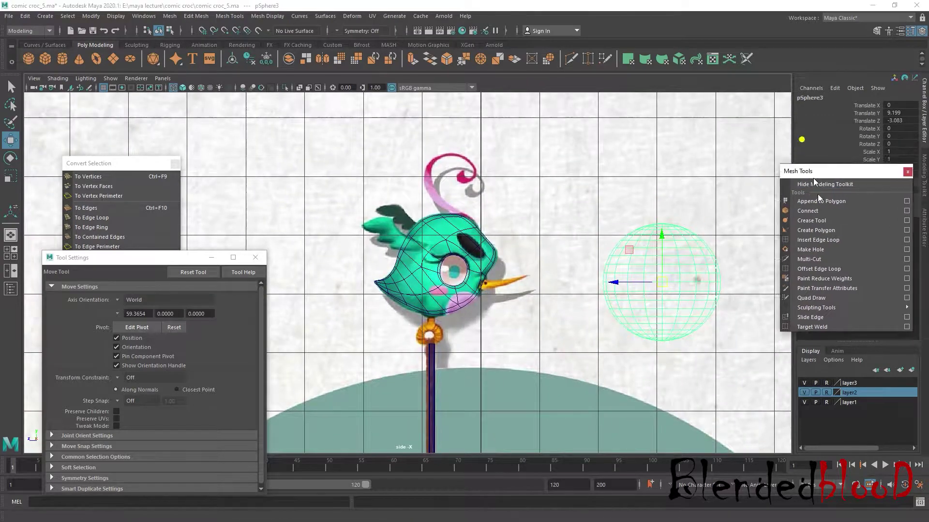
drag(803, 133, 821, 362)
mouse_move(662, 285)
mouse_down()
mouse_move(590, 280)
mouse_move(587, 302)
mouse_up()
Rotate the sphere 90° in Z and set its axis and height subdivisions to 12
key(e)
click(901, 141)
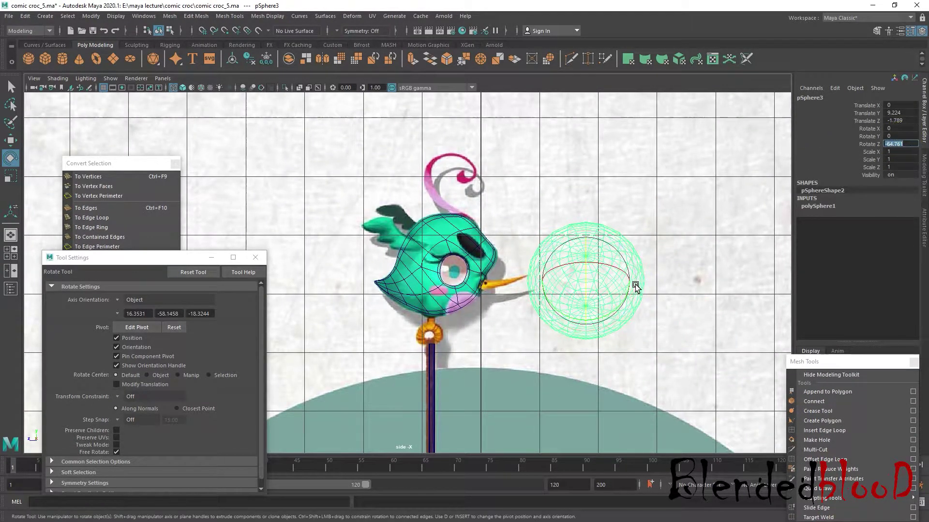
text(90)
key(Return)
key(w)
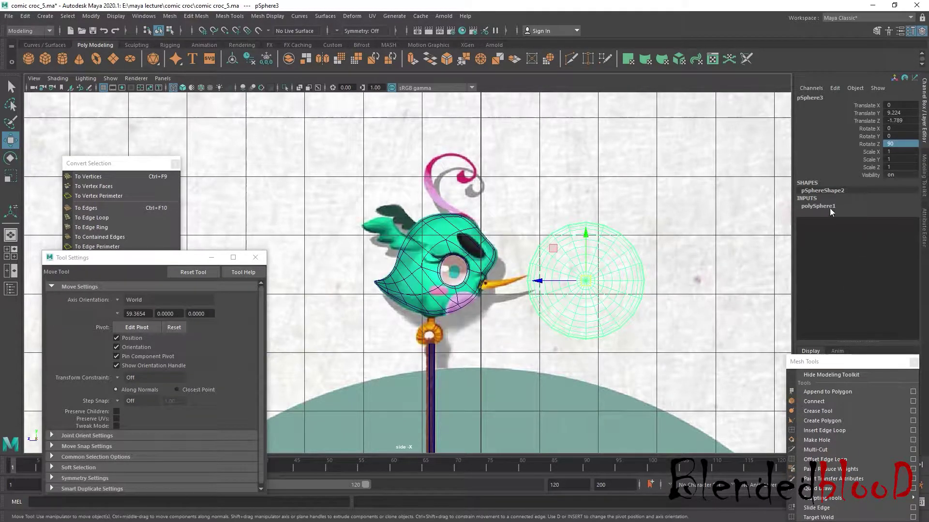
click(818, 206)
drag(860, 221, 858, 229)
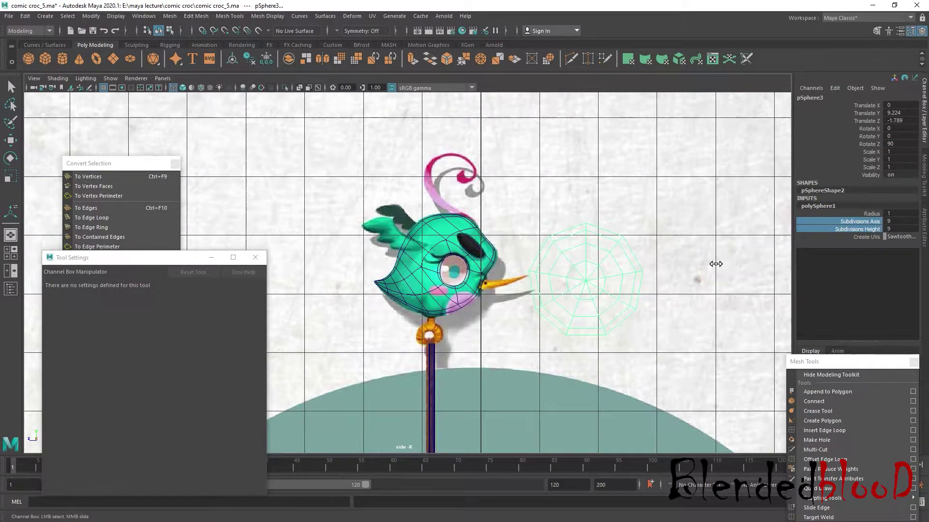
middle_drag(727, 265, 730, 264)
Move the sphere onto the eye and scale it down to 0.293
key(w)
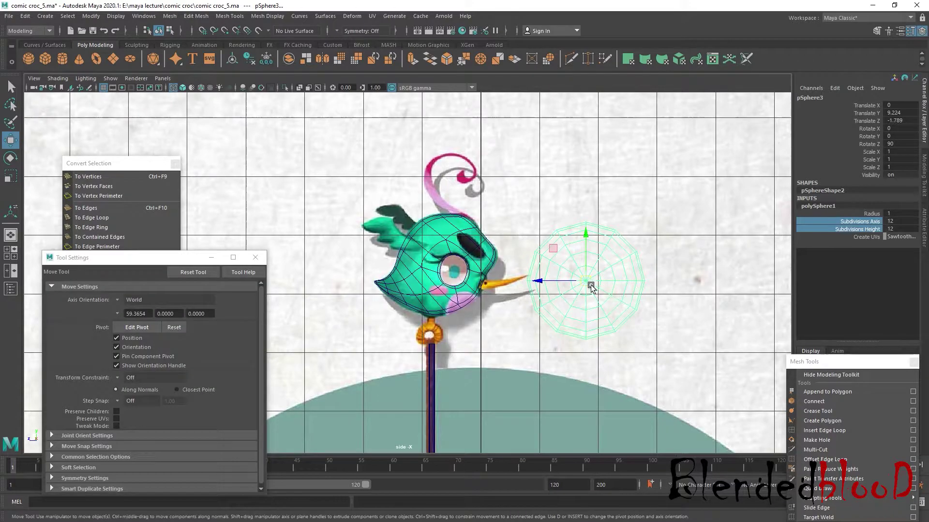
mouse_move(587, 285)
mouse_down()
mouse_move(478, 277)
mouse_move(488, 273)
mouse_up()
scroll(489, 274, up, 3)
key(r)
mouse_move(483, 271)
middle_down()
mouse_move(394, 220)
mouse_move(379, 221)
middle_up()
scroll(408, 273, up, 2)
Move the eyeball into the socket and flatten its Y scale to 0.137
key(w)
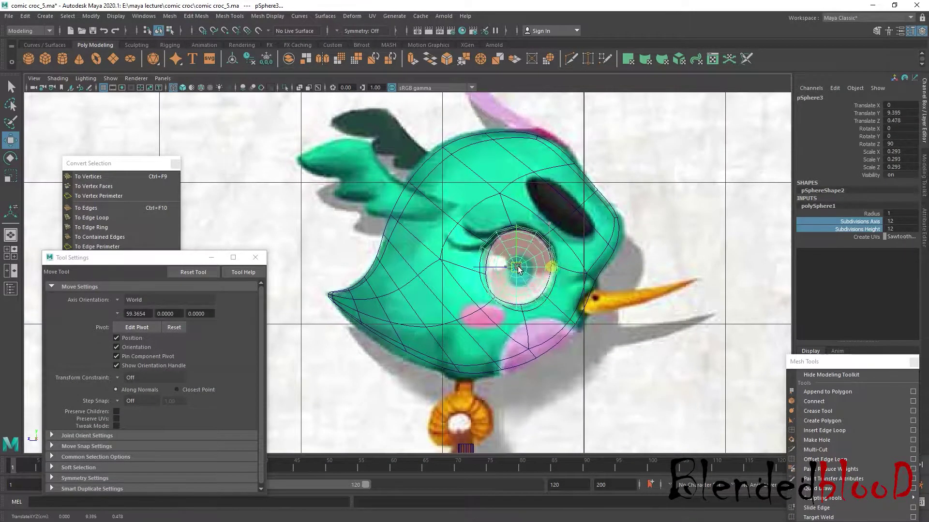
drag(520, 267, 520, 269)
key(space)
key(space)
scroll(572, 206, up, 5)
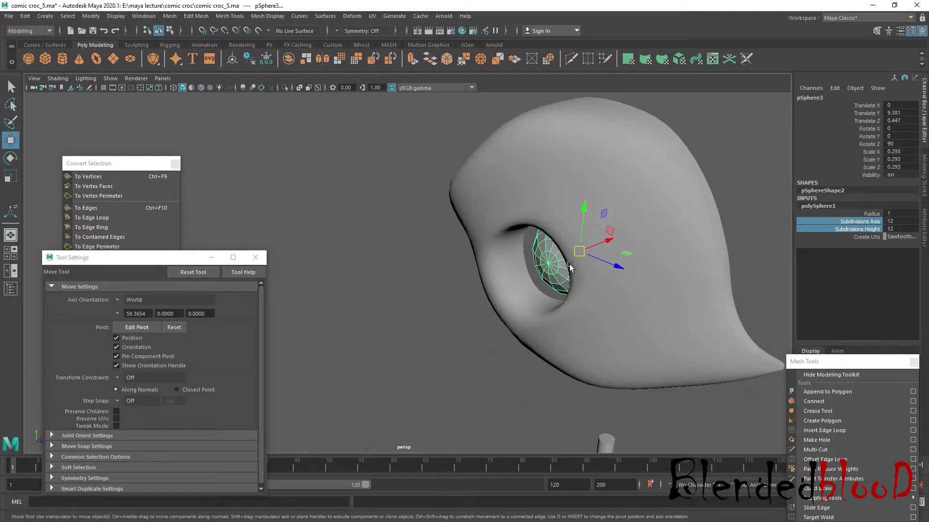
drag(608, 243, 573, 255)
key(r)
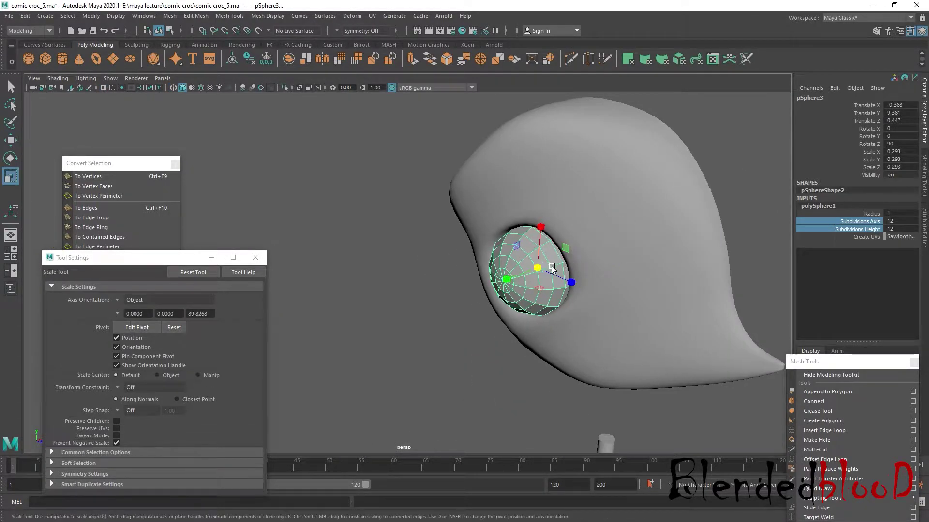
middle_drag(518, 278, 535, 274)
Raise the eyeball slightly in the socket and tilt it 3.826° in X
mouse_move(535, 274)
alt+mouse_down()
mouse_move(577, 283)
mouse_move(551, 289)
mouse_move(589, 292)
alt+mouse_up()
key(w)
scroll(551, 289, up, 3)
mouse_move(572, 250)
mouse_down()
mouse_move(526, 287)
mouse_move(579, 295)
mouse_move(563, 289)
mouse_move(567, 370)
mouse_move(526, 315)
mouse_move(532, 308)
mouse_move(508, 341)
mouse_move(459, 363)
mouse_move(513, 347)
mouse_up()
key(e)
key(w)
click(421, 387)
scroll(507, 341, up, 5)
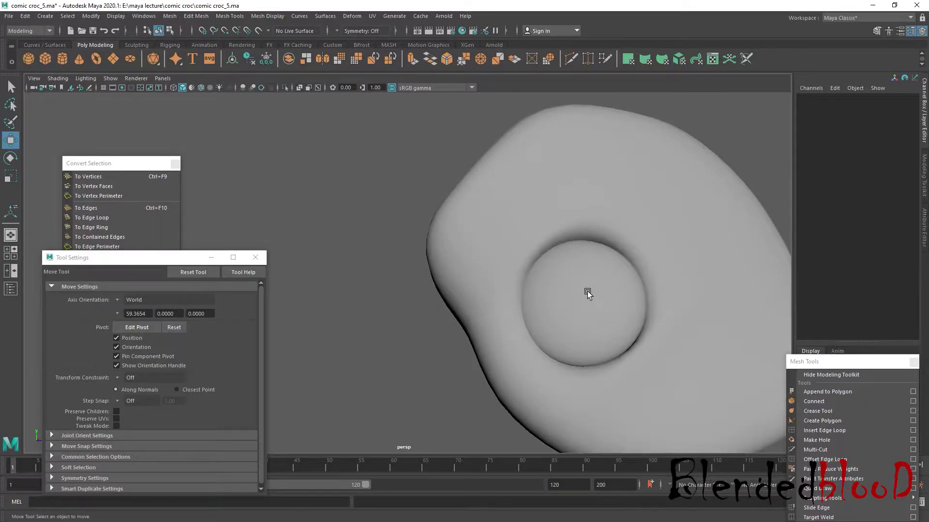
Zoom in the four-view layout and select the head mesh
scroll(587, 292, down, 3)
scroll(476, 354, up, 3)
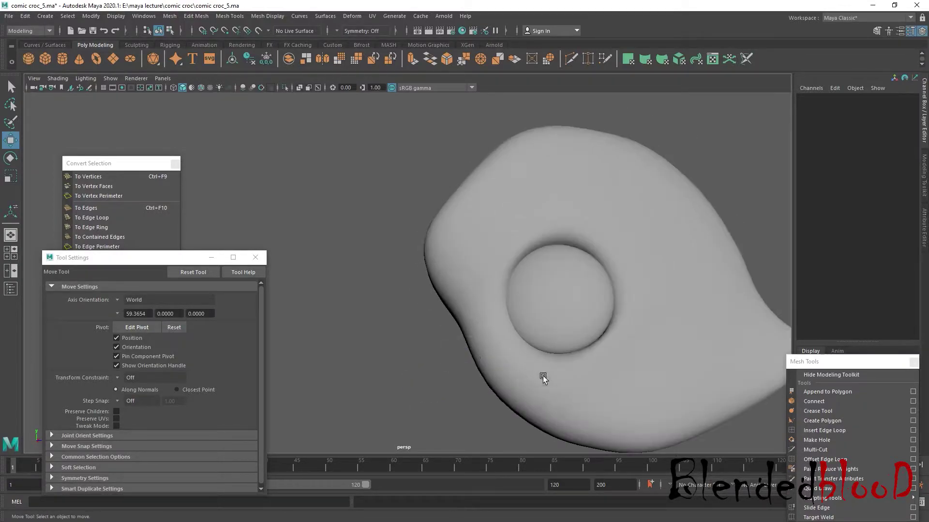
key(space)
key(space)
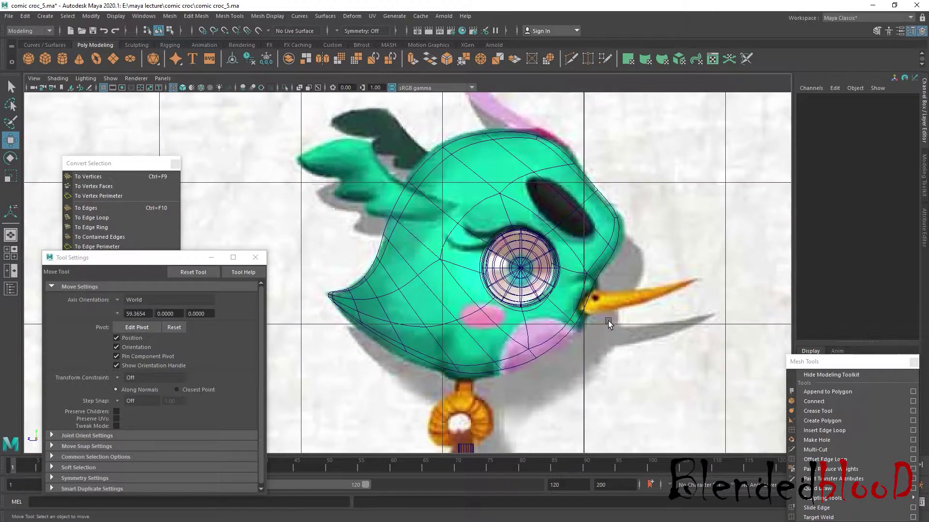
scroll(609, 323, down, 5)
scroll(599, 315, up, 1)
scroll(591, 235, up, 3)
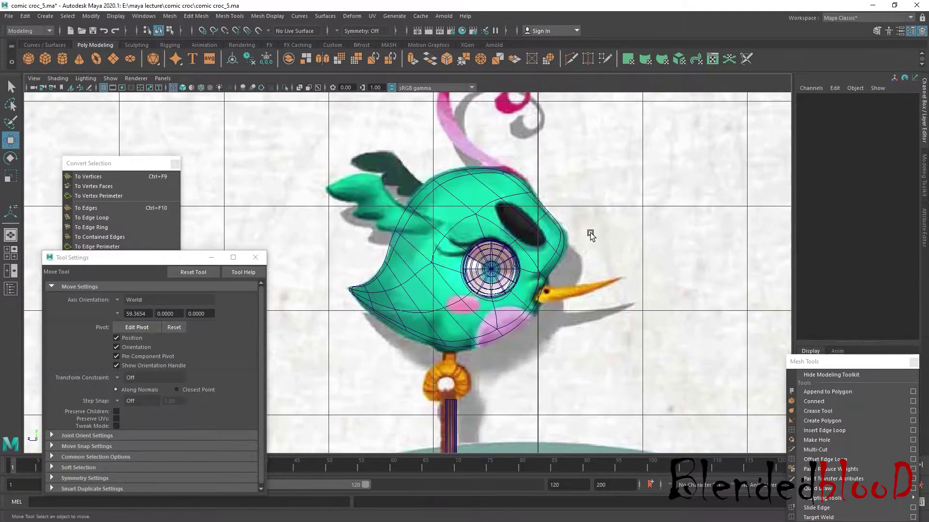
click(555, 213)
Maximize the side view over the reference image, pan to the head, and reselect it
key(space)
key(space)
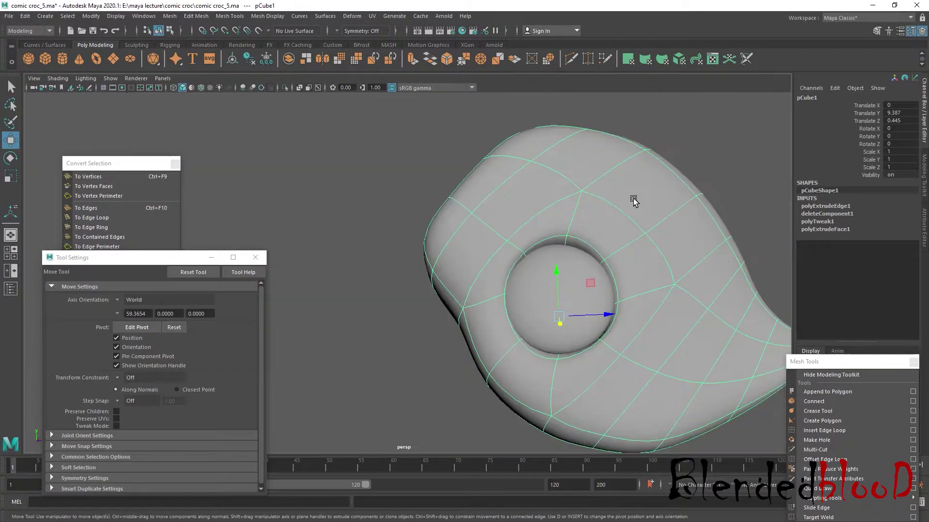
scroll(633, 202, down, 3)
key(space)
key(space)
scroll(487, 255, up, 2)
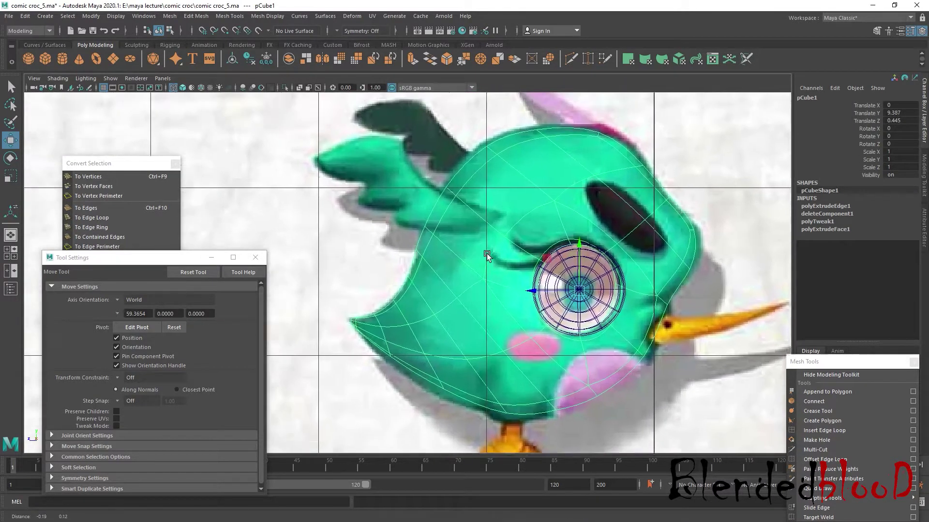
alt+middle_drag(487, 254, 521, 270)
click(433, 202)
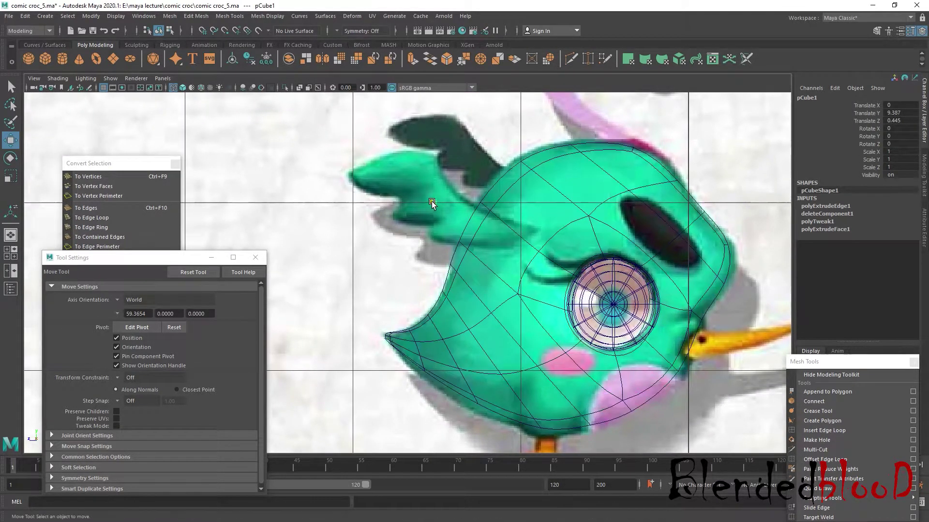
click(506, 231)
Extrude a face on top of the head and scale it down
right_click(524, 232)
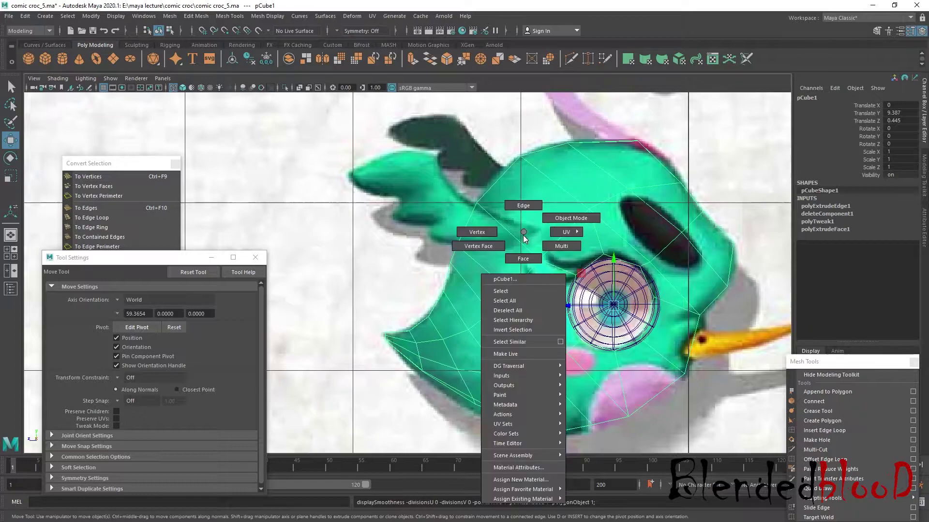
right_drag(525, 236, 523, 259)
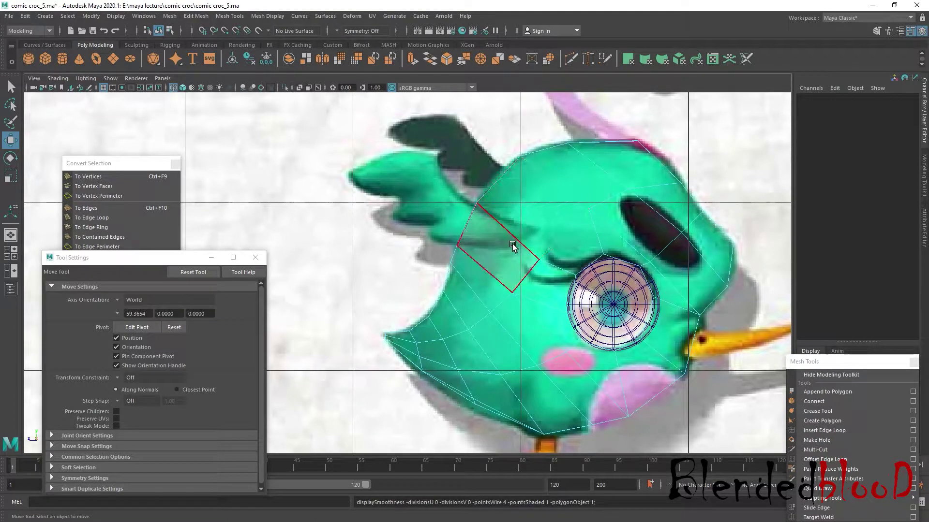
click(503, 237)
click(412, 59)
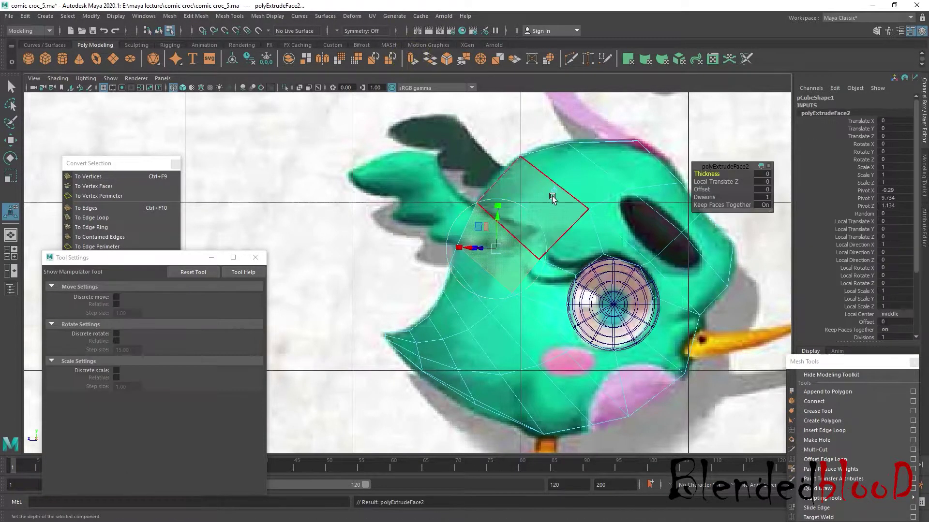
key(r)
drag(498, 246, 474, 232)
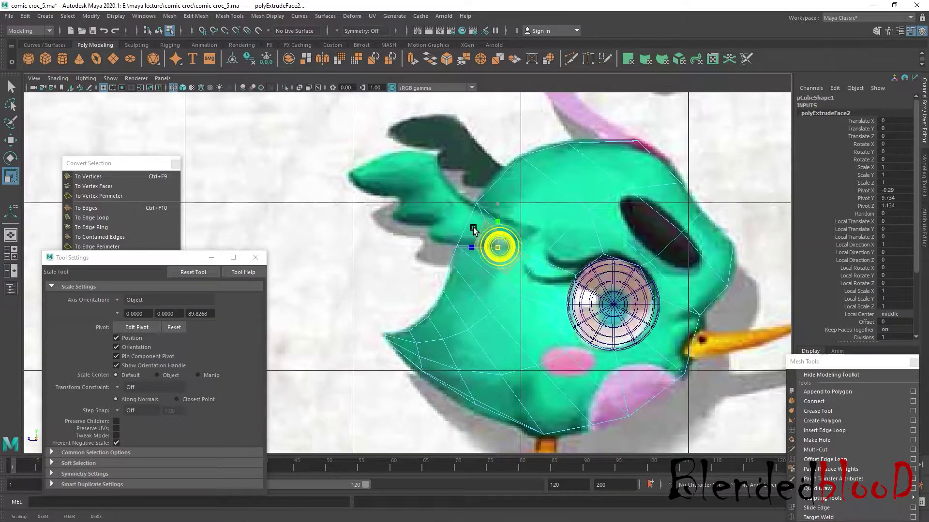
key(w)
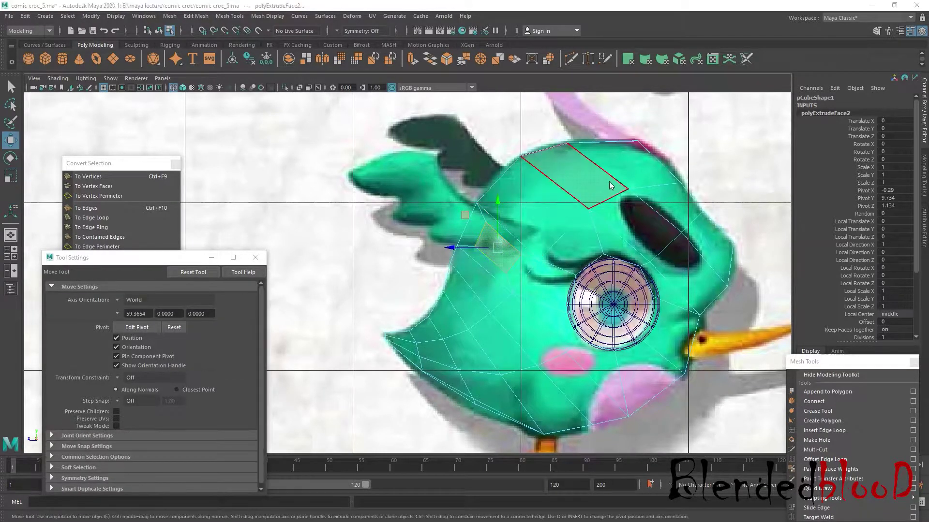
mouse_move(497, 265)
alt+mouse_down()
mouse_move(532, 348)
mouse_move(544, 347)
alt+mouse_up()
Extrude the crest face again and pull it left toward the reference crest
key(space)
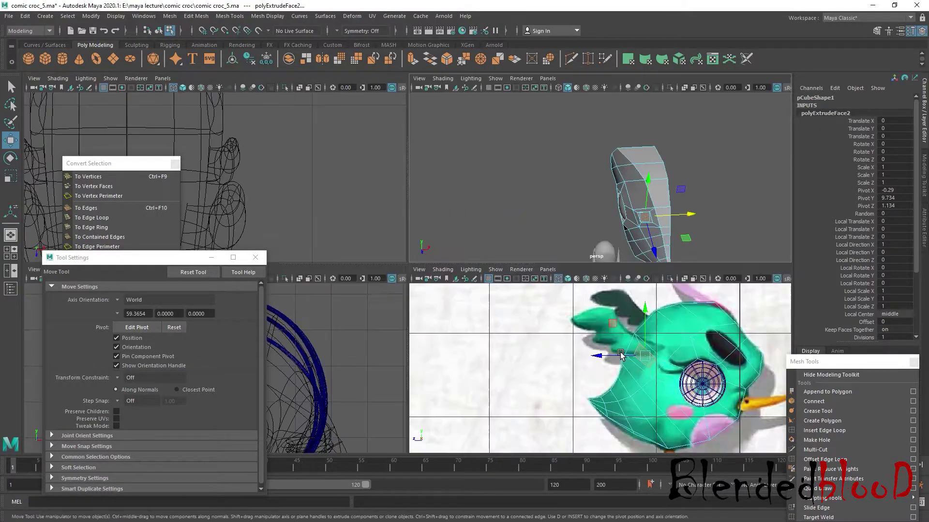
key(space)
key(ctrl+e)
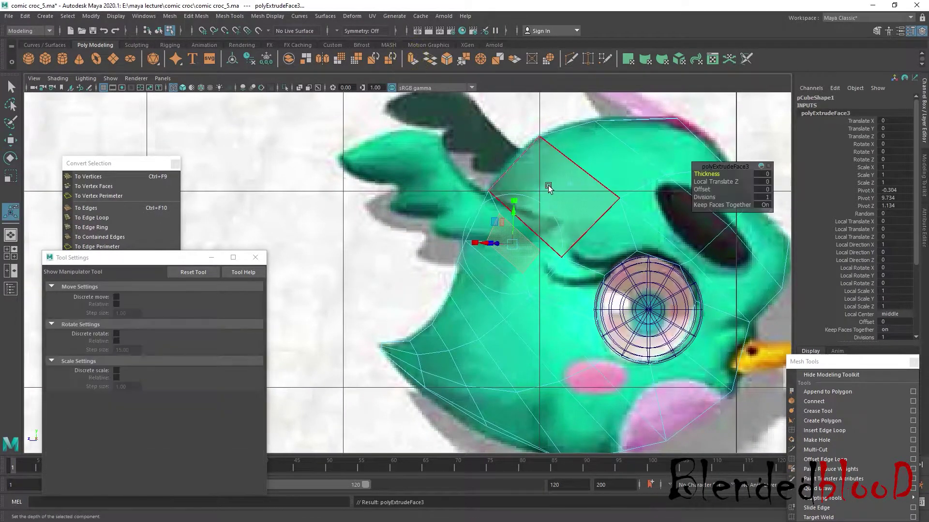
key(w)
mouse_move(535, 228)
mouse_down()
mouse_move(464, 220)
mouse_move(415, 163)
mouse_up()
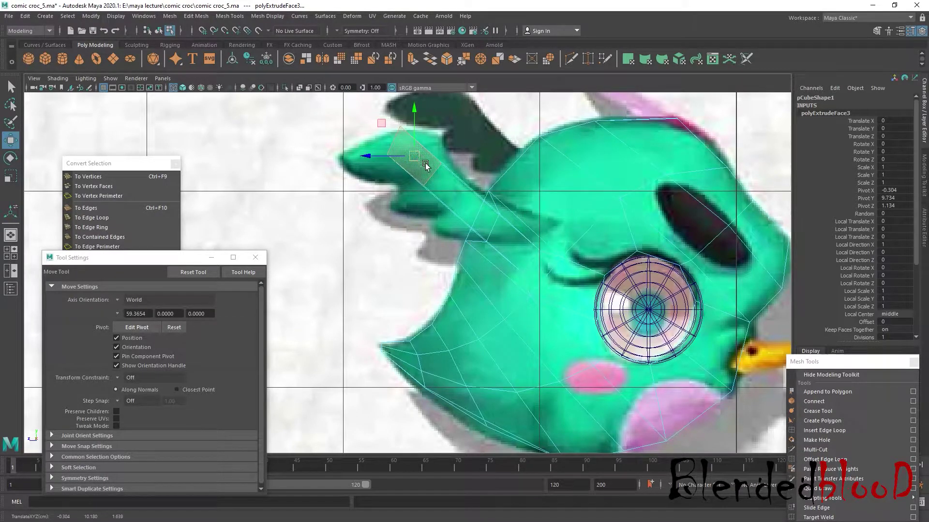
Move a crest edge and the tip vertices up and left to trace the reference crest
right_drag(439, 171, 437, 145)
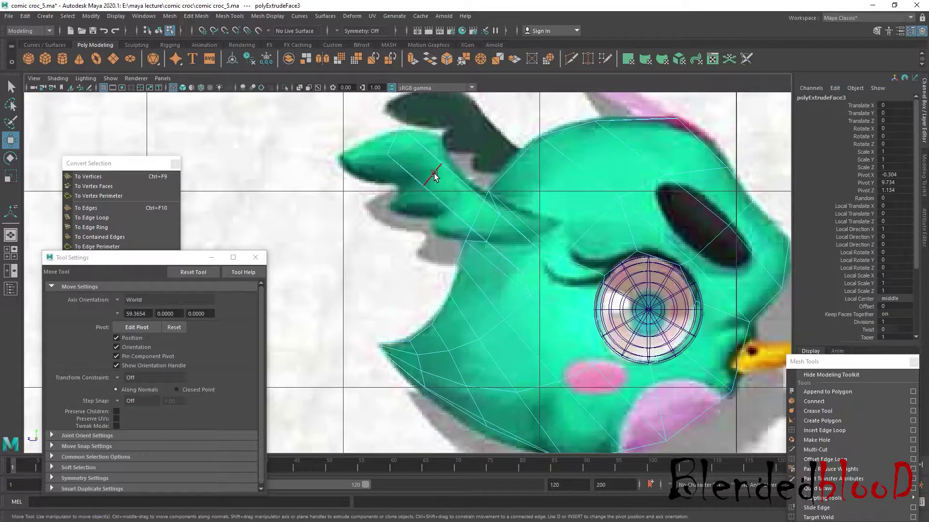
click(431, 175)
drag(431, 176, 400, 148)
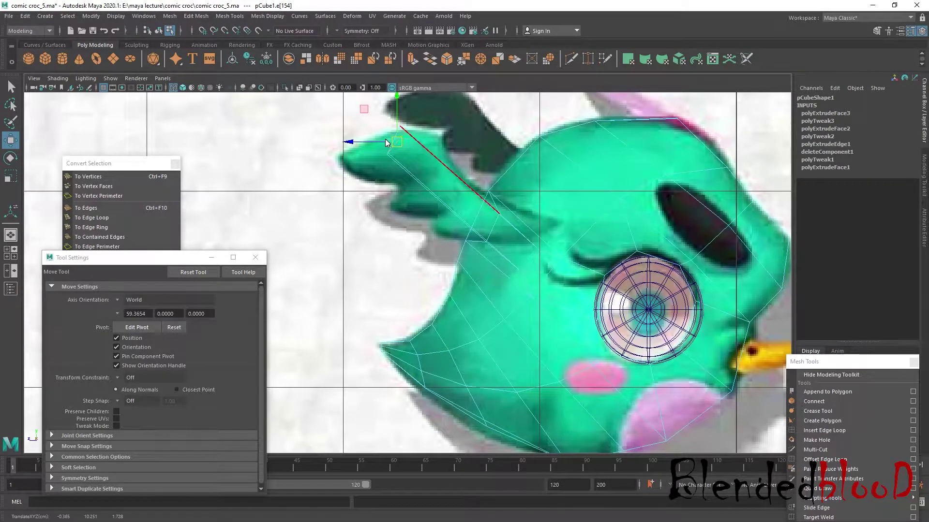
right_drag(387, 143, 364, 143)
click(405, 130)
drag(405, 130, 439, 133)
mouse_move(375, 147)
mouse_down()
mouse_move(397, 159)
mouse_move(340, 154)
mouse_up()
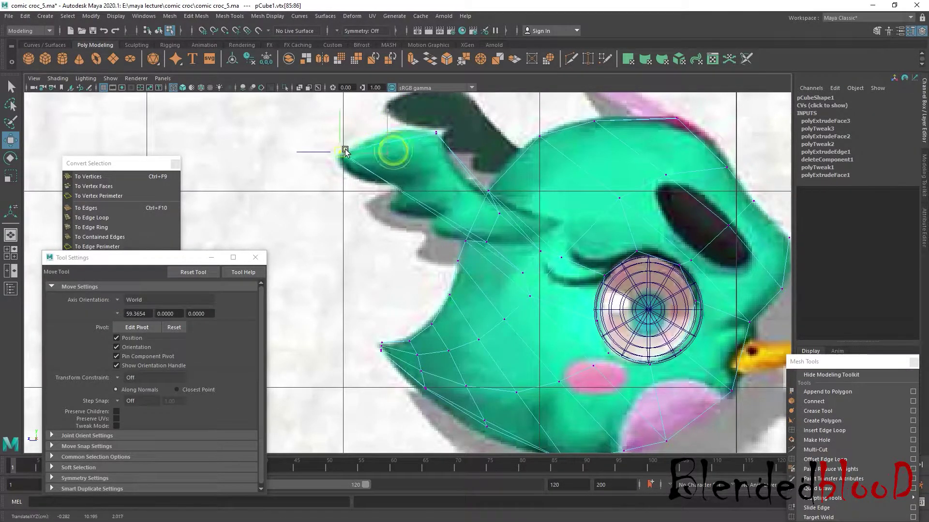
drag(819, 364, 791, 226)
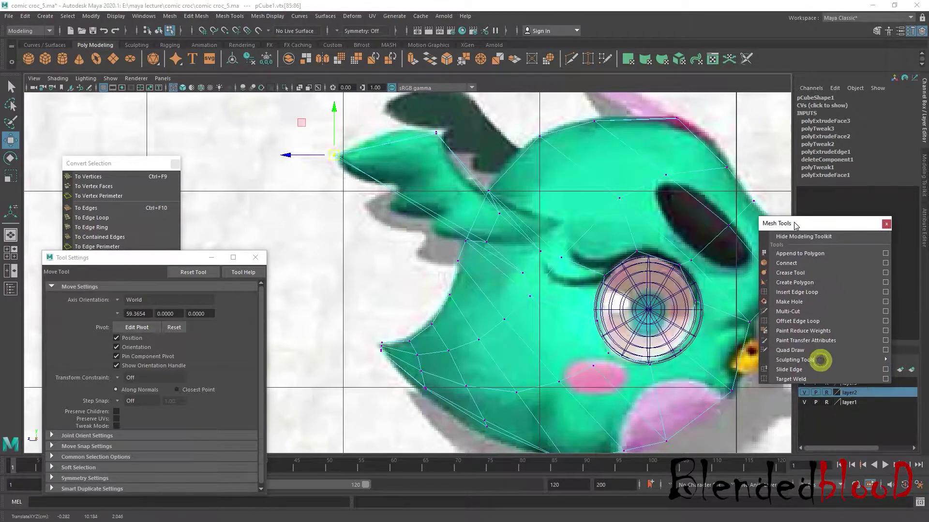
click(797, 292)
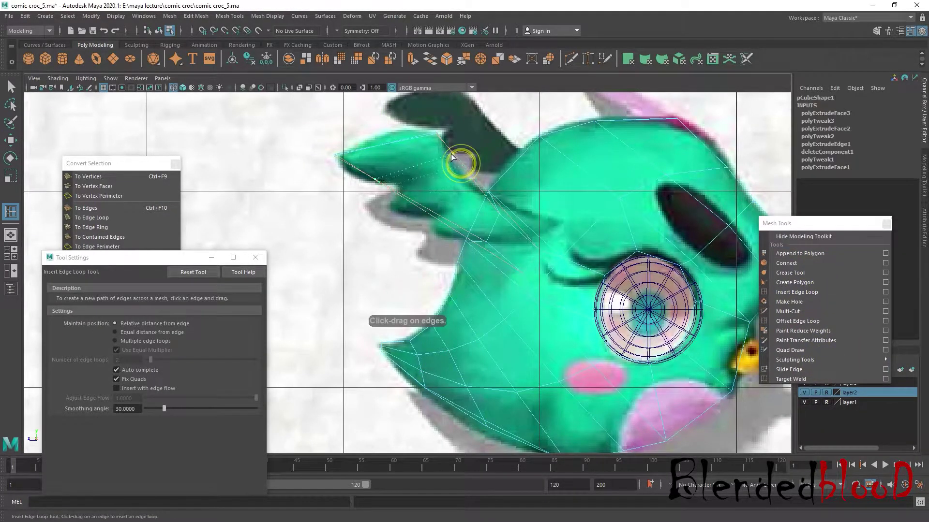
Add an edge loop across the crest and orbit to inspect it
drag(461, 163, 470, 185)
key(w)
key(space)
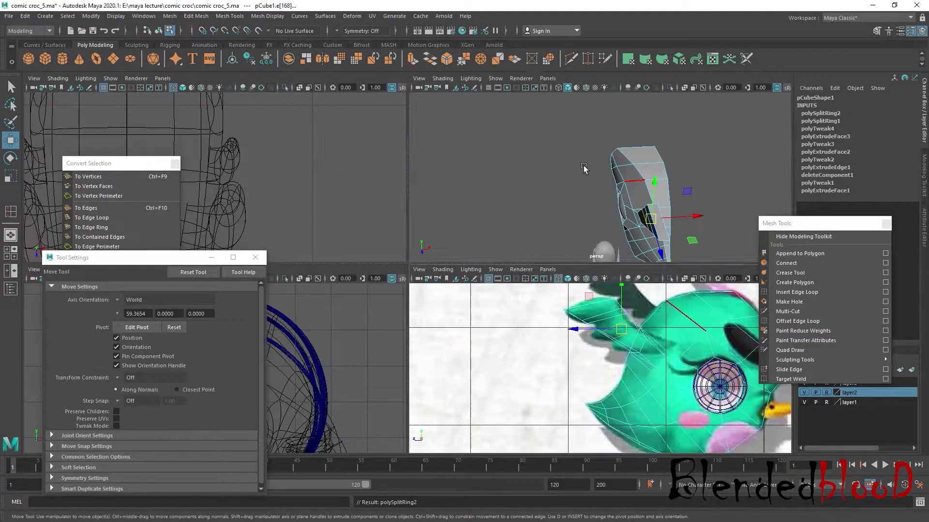
key(space)
mouse_move(535, 213)
alt+mouse_down()
mouse_move(582, 216)
mouse_move(600, 248)
alt+mouse_up()
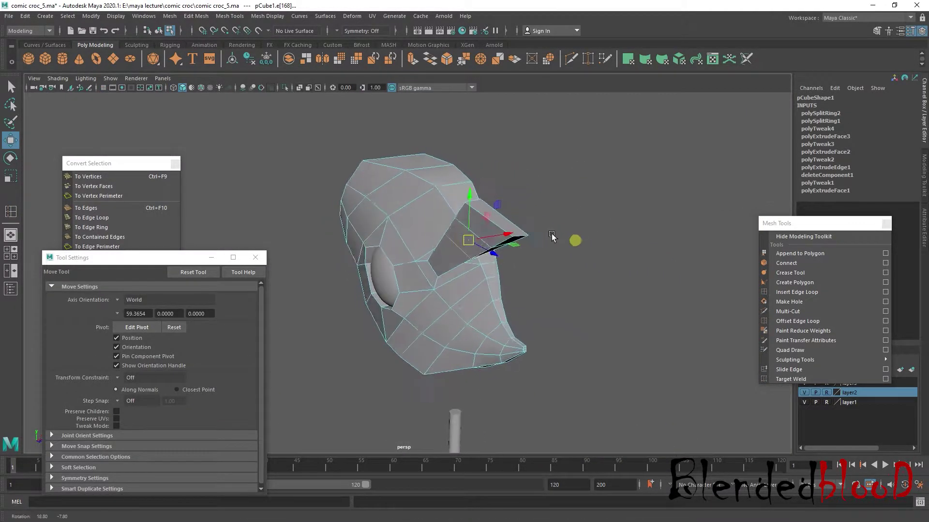
key(space)
key(space)
scroll(557, 194, up, 3)
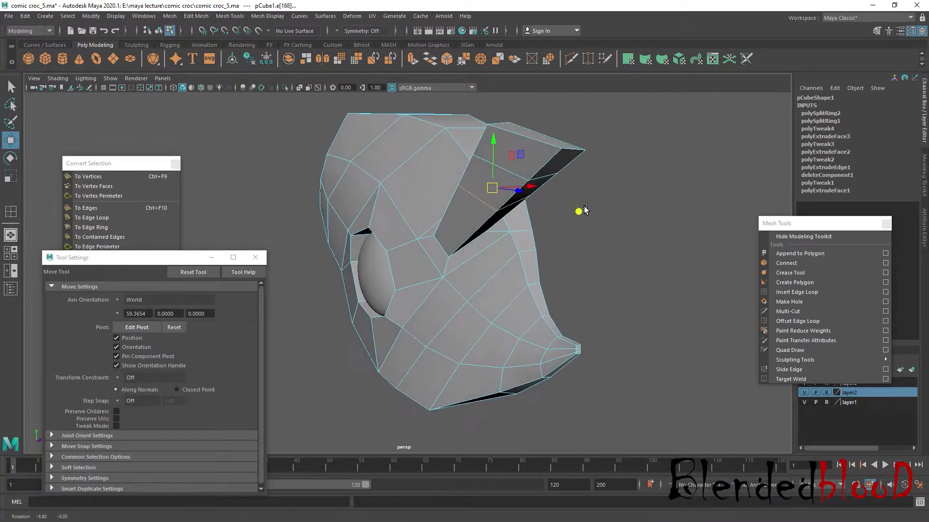
Extrude the crest tip face, undoing the extra push to the left
right_drag(544, 184, 556, 170)
click(556, 170)
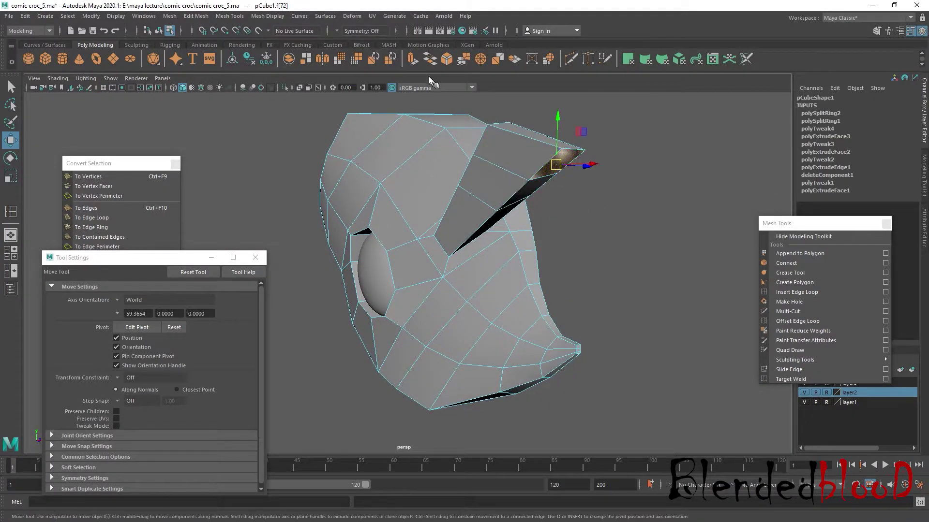
key(ctrl+e)
key(w)
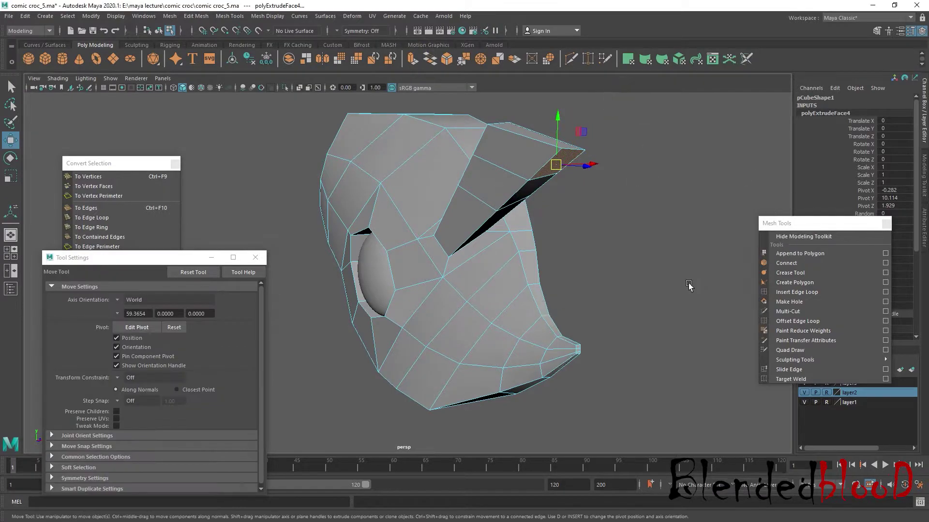
key(space)
key(space)
drag(330, 168, 305, 173)
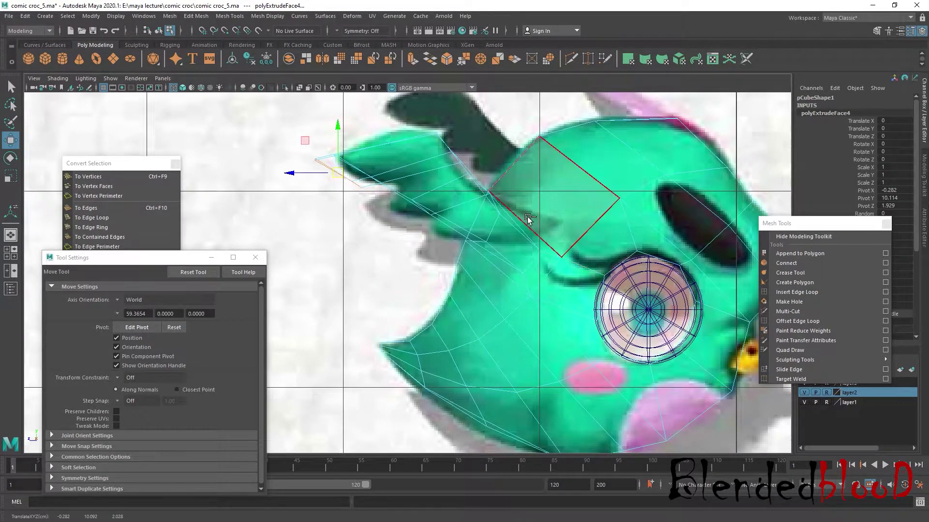
key(ctrl+z)
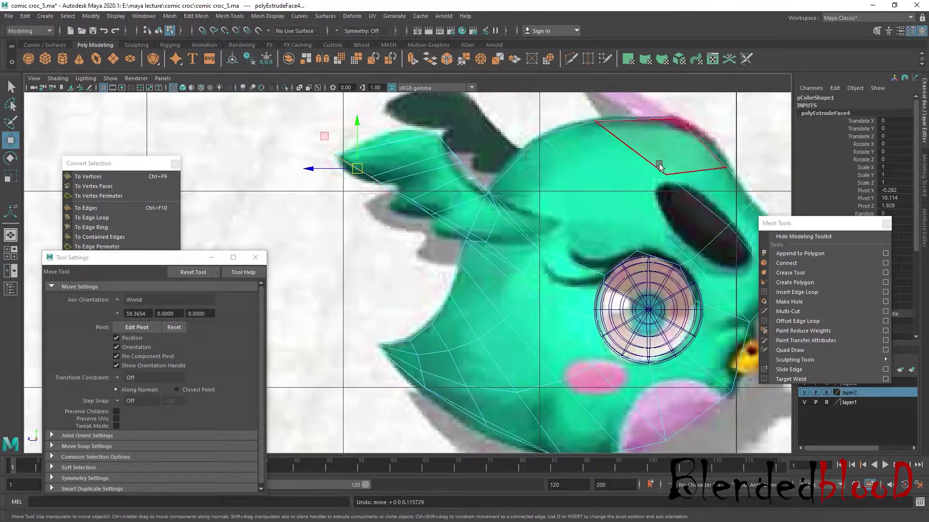
Toggle between smooth and faceted preview to check the crest shape
key(space)
key(space)
key(3)
key(1)
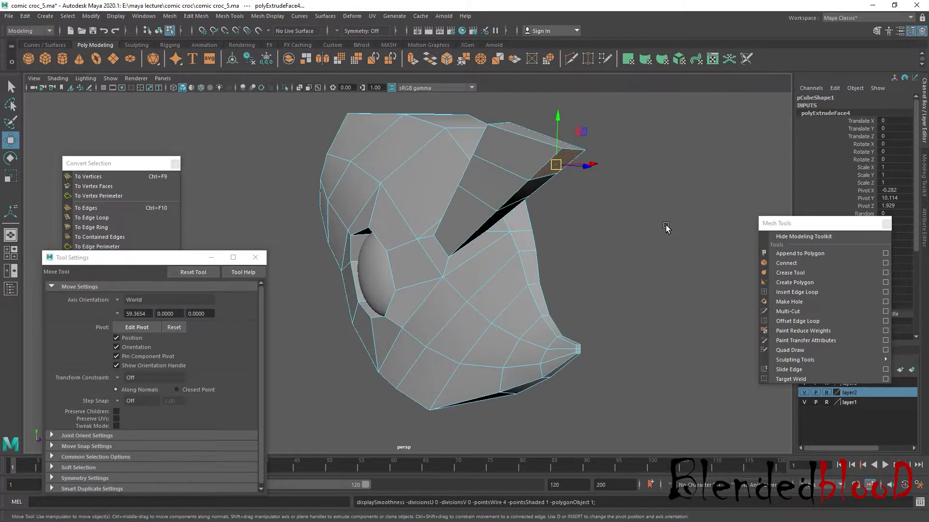
key(ctrl+z)
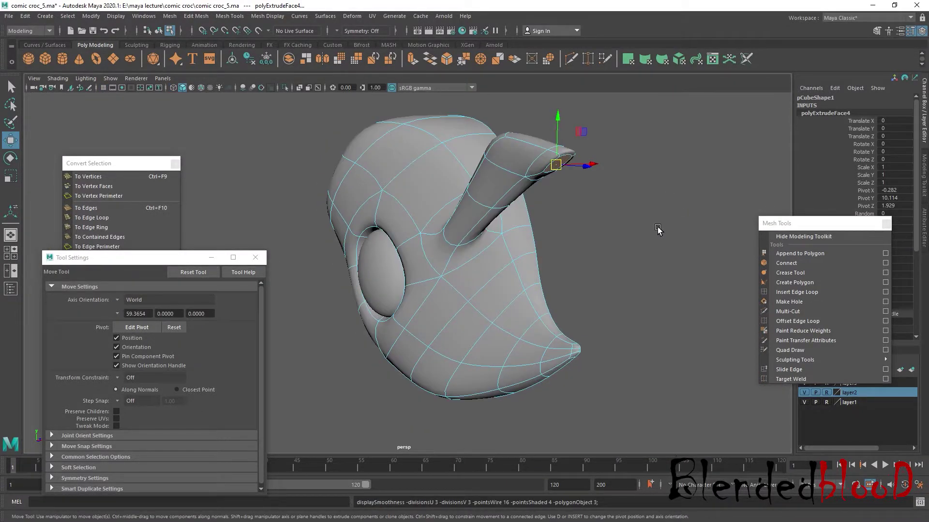
key(ctrl+z)
key(ctrl+z)
key(ctrl+z)
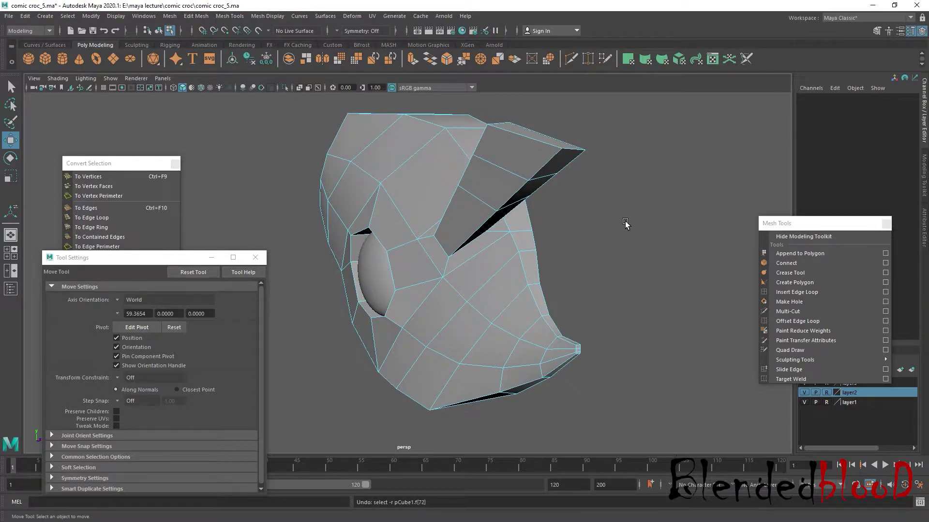
key(3)
key(1)
key(space)
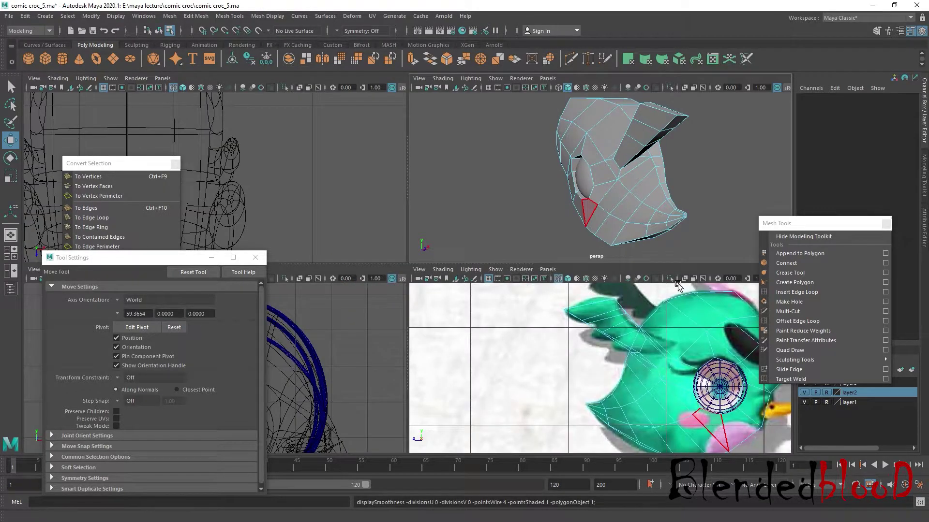
Bevel a crest edge with a narrow width and select another crest edge
right_drag(629, 188, 629, 167)
click(641, 138)
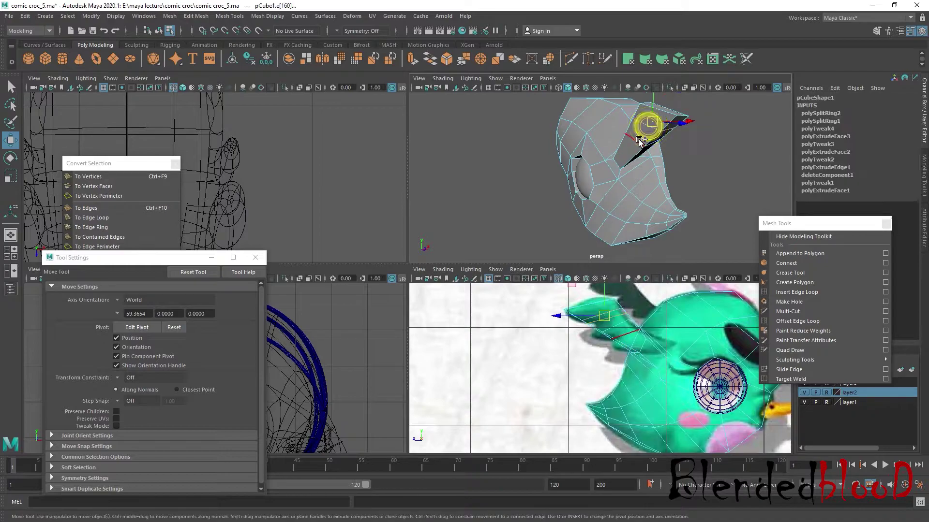
key(ctrl+b)
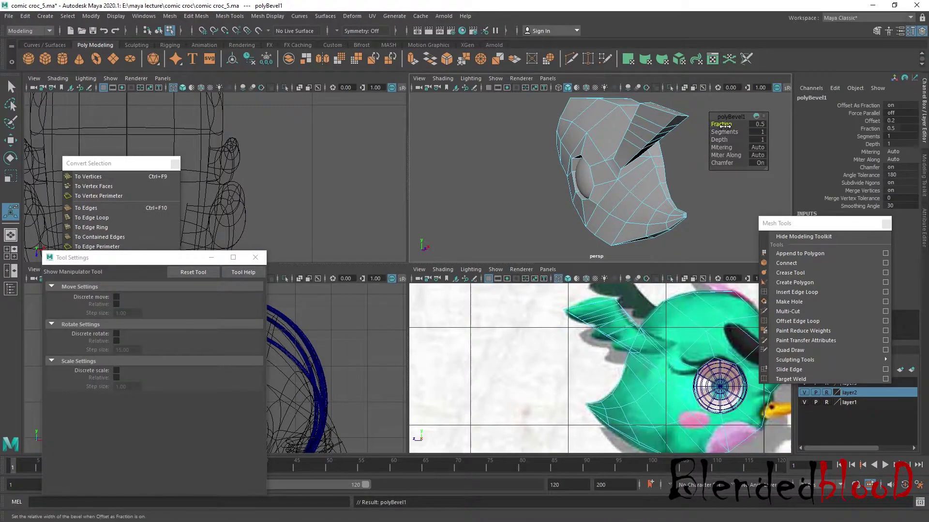
drag(724, 126, 624, 191)
scroll(635, 185, up, 3)
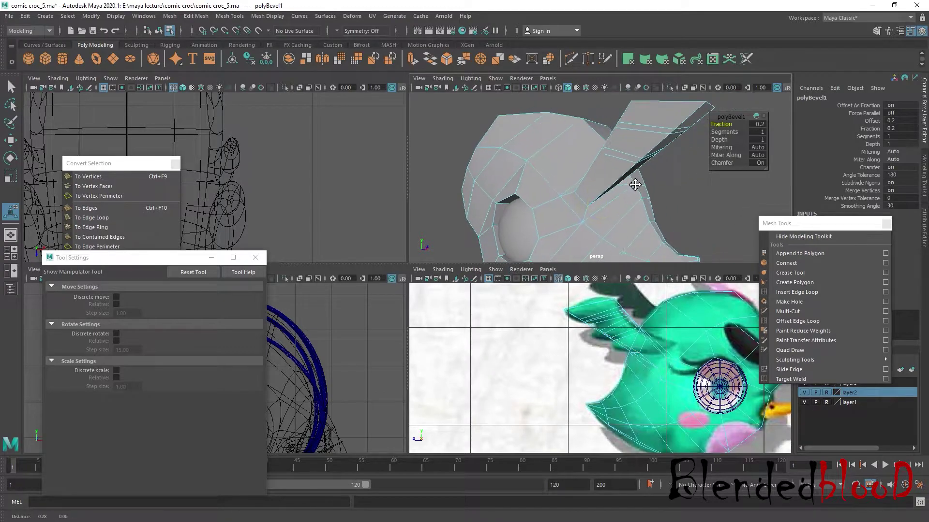
click(614, 161)
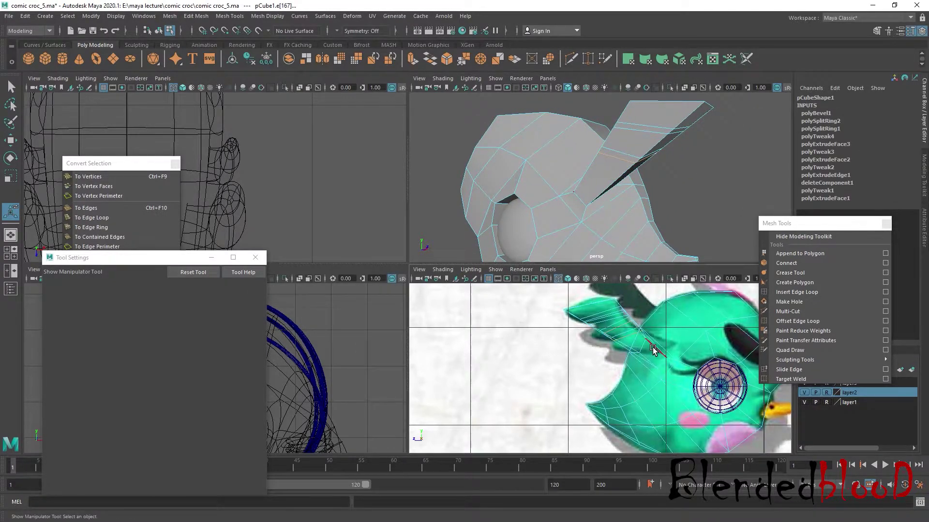
key(w)
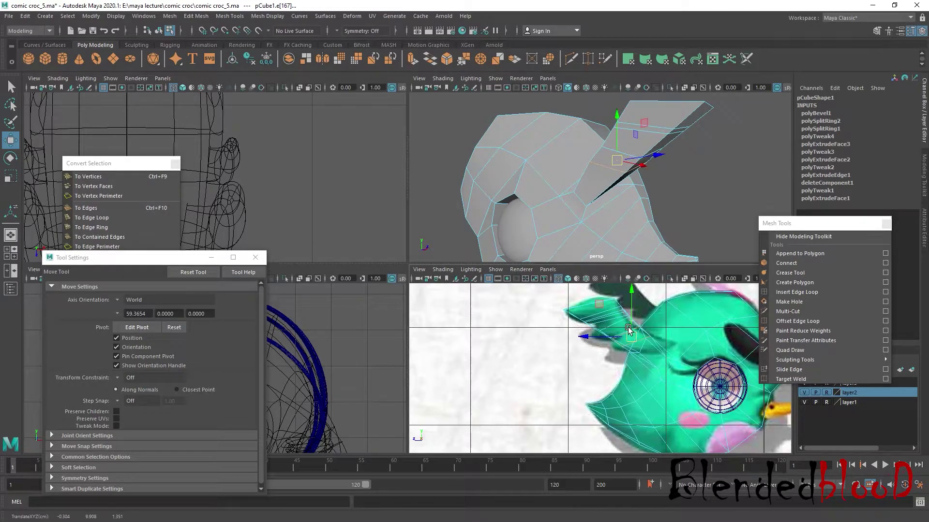
Nudge the flap's tip edges, including e[155], to match the reference outline
double_click(611, 149)
click(635, 149)
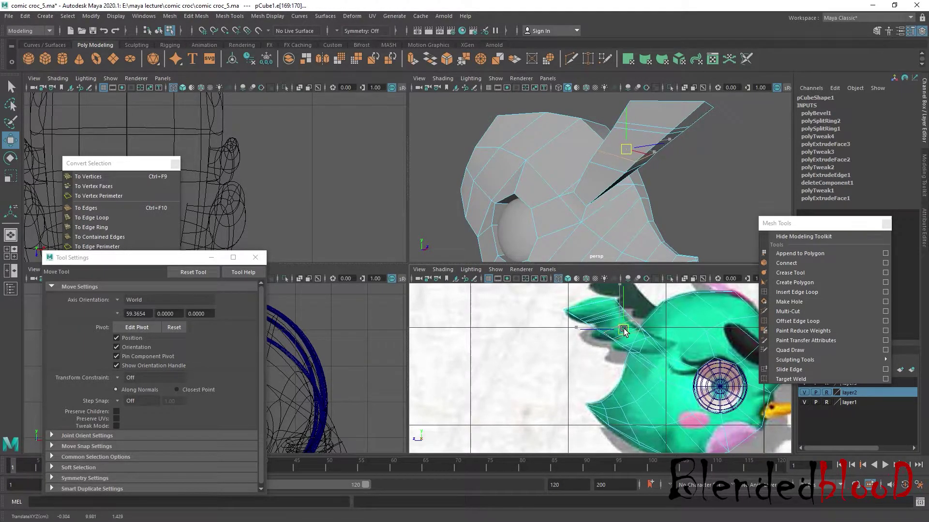
middle_click(655, 177)
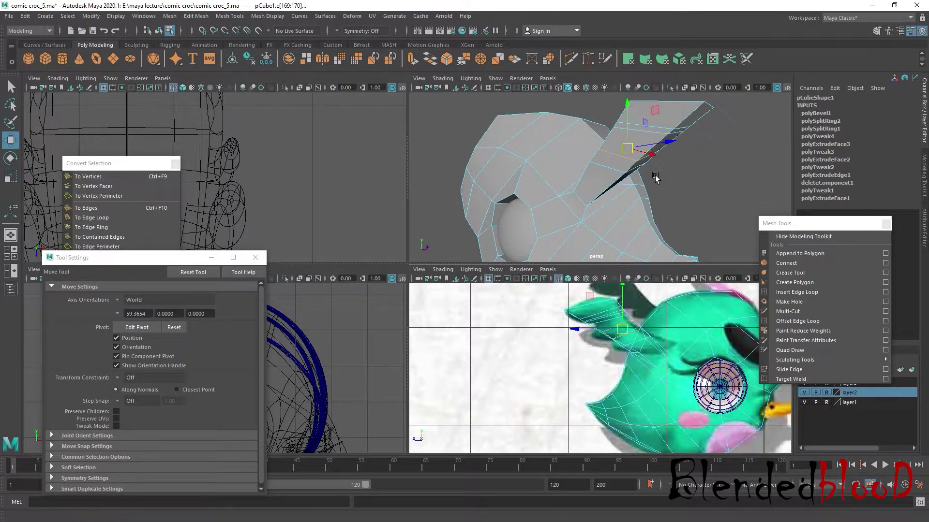
click(652, 131)
click(607, 321)
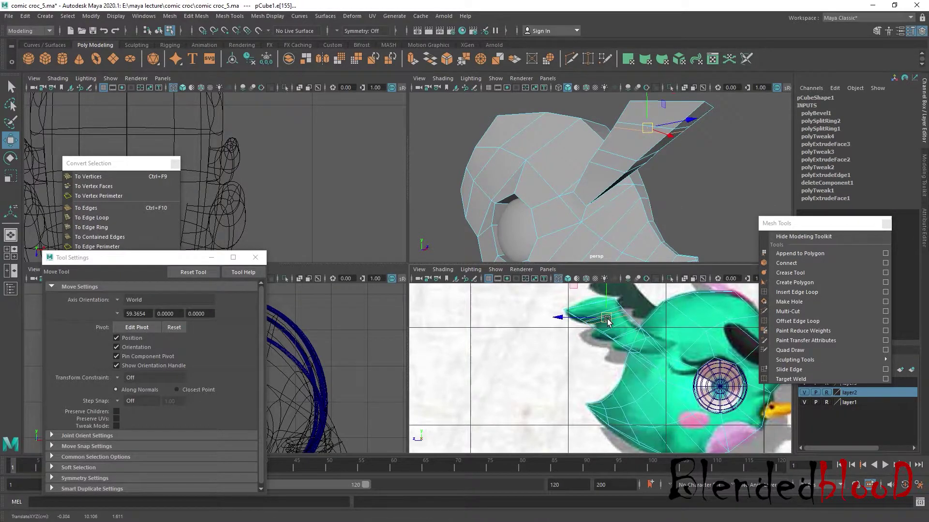
drag(607, 320, 610, 323)
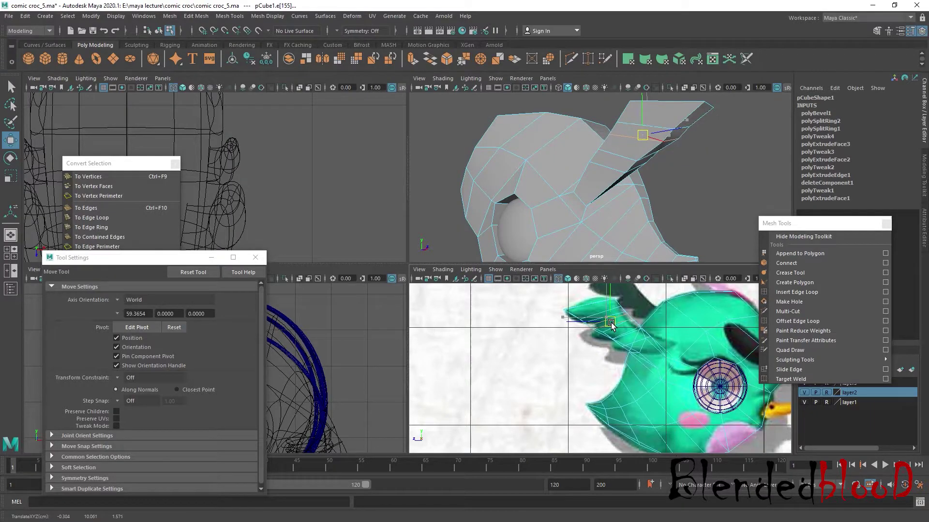
scroll(612, 332, up, 3)
Insert two edge loops across the flap, scaling each one down to taper it
scroll(612, 333, up, 3)
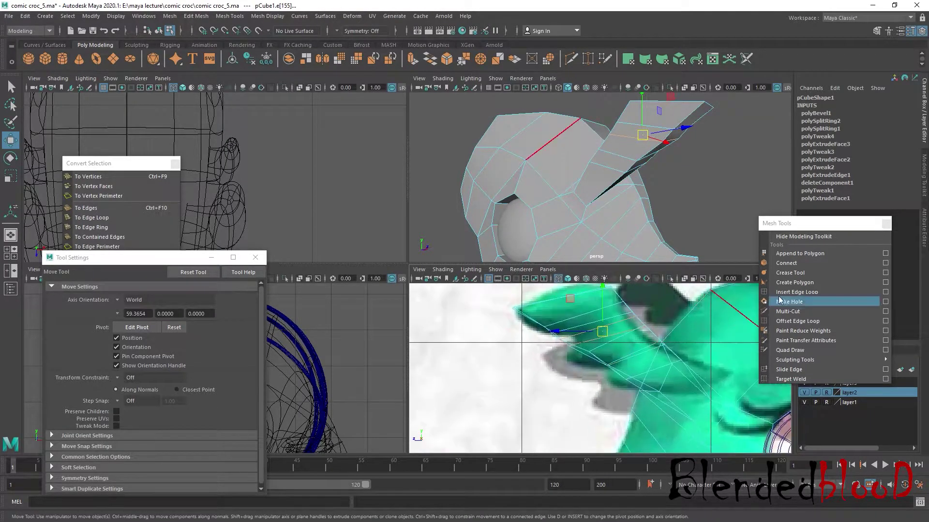
click(796, 292)
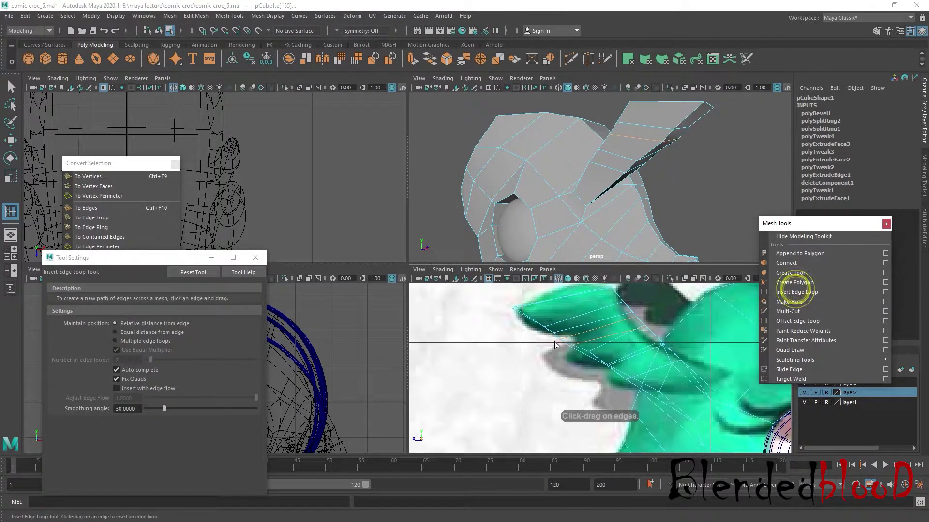
click(667, 139)
key(r)
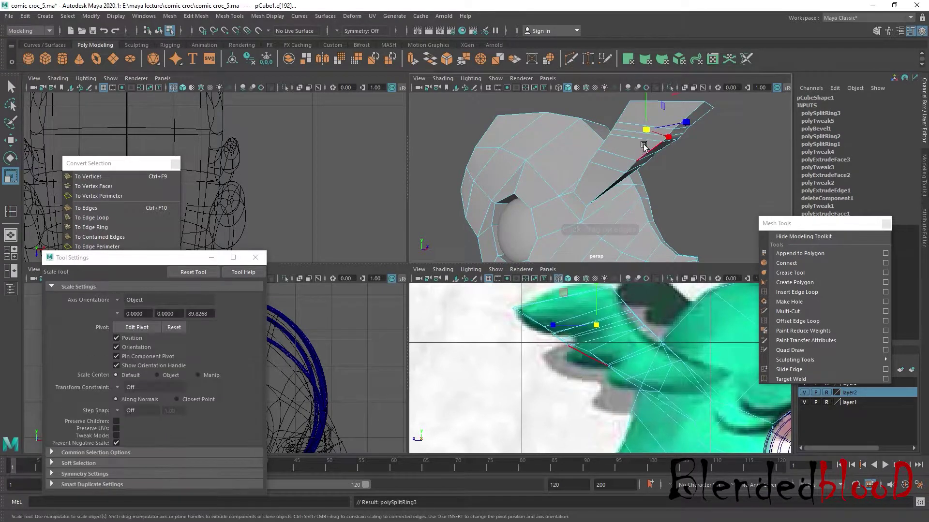
drag(626, 131, 636, 127)
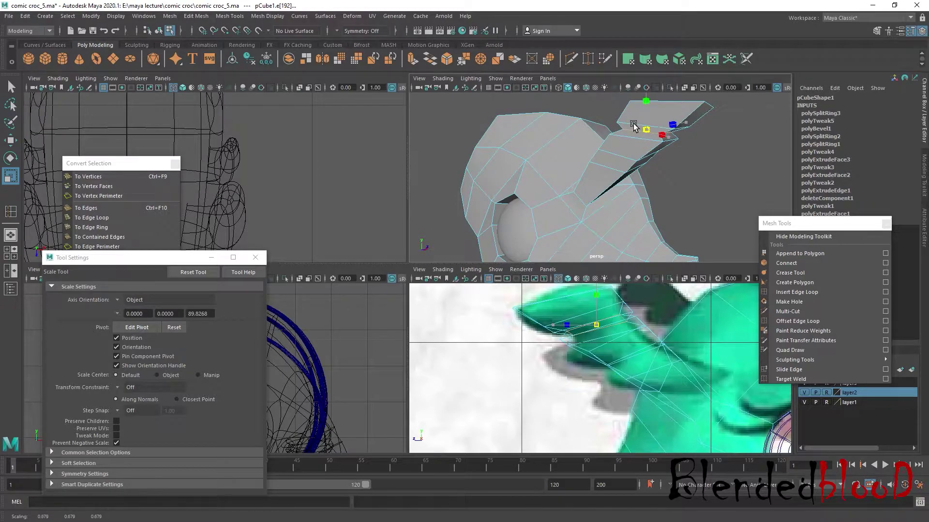
click(796, 292)
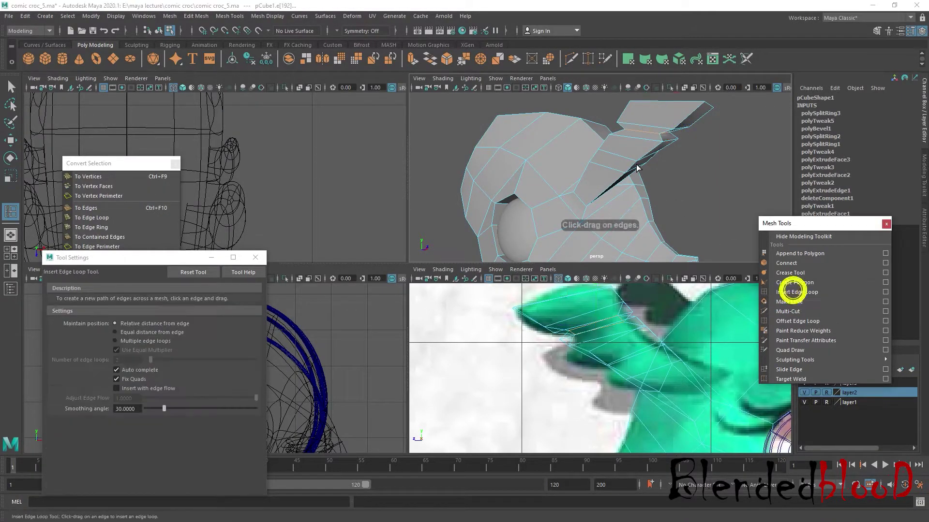
click(632, 165)
key(r)
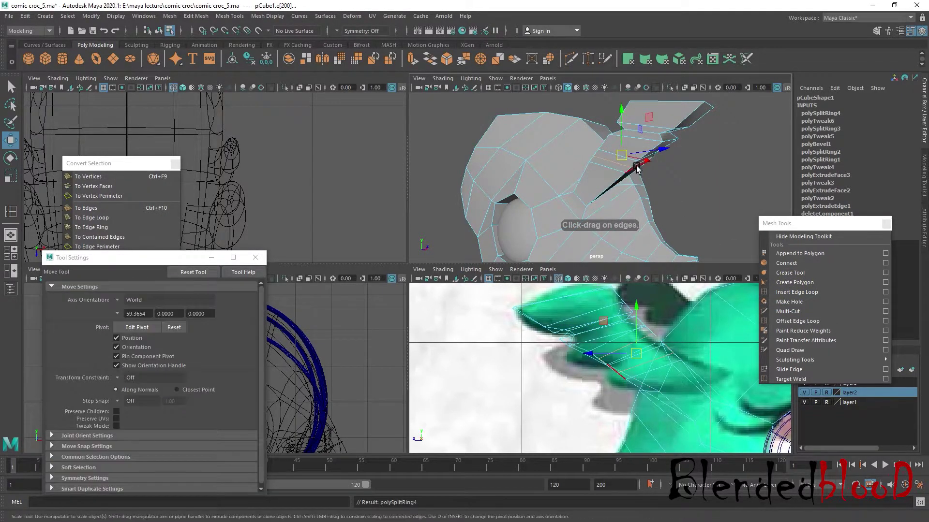
drag(637, 163, 613, 154)
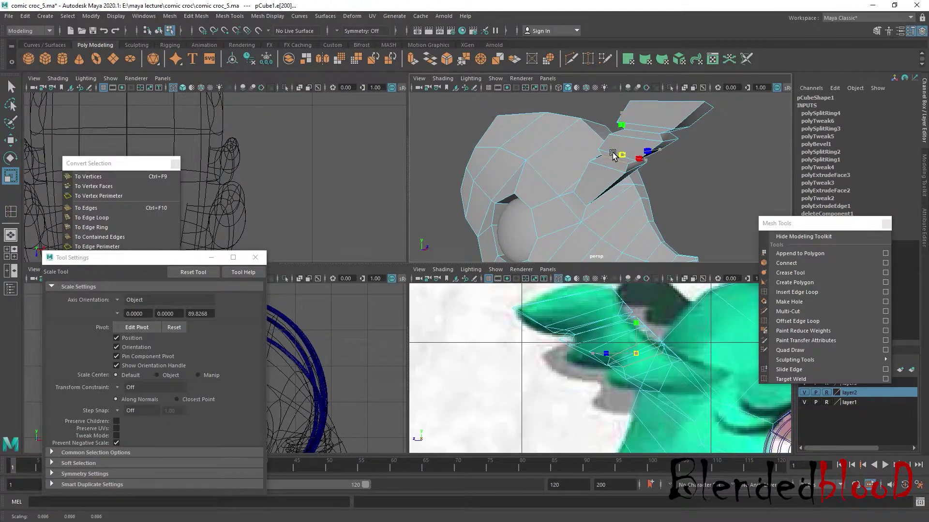
In vertex mode, move the flap's outline vertices onto the reference drawing
key(w)
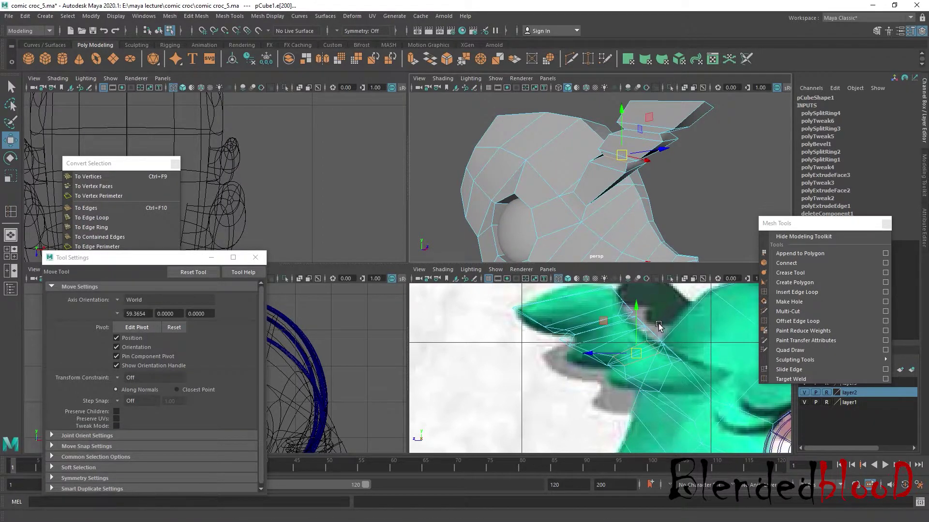
scroll(589, 330, up, 2)
scroll(590, 330, up, 2)
right_drag(589, 330, 541, 307)
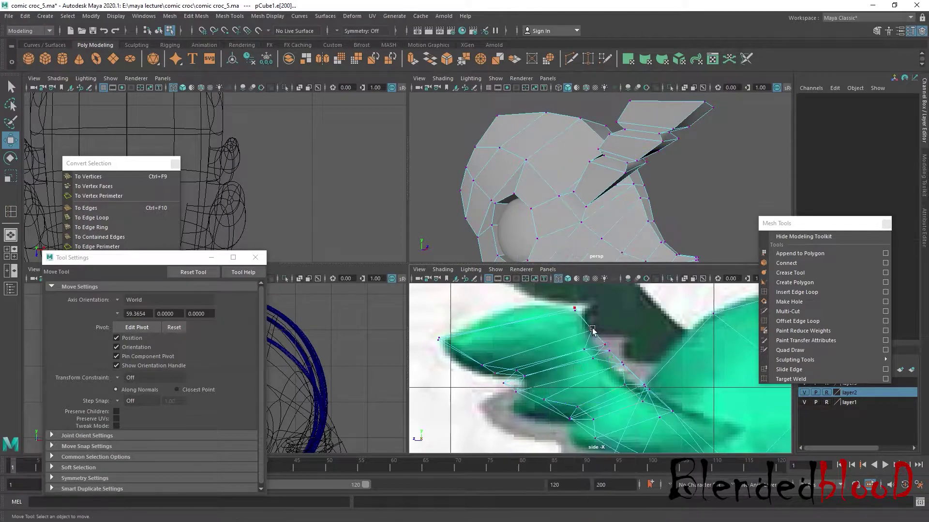
click(589, 354)
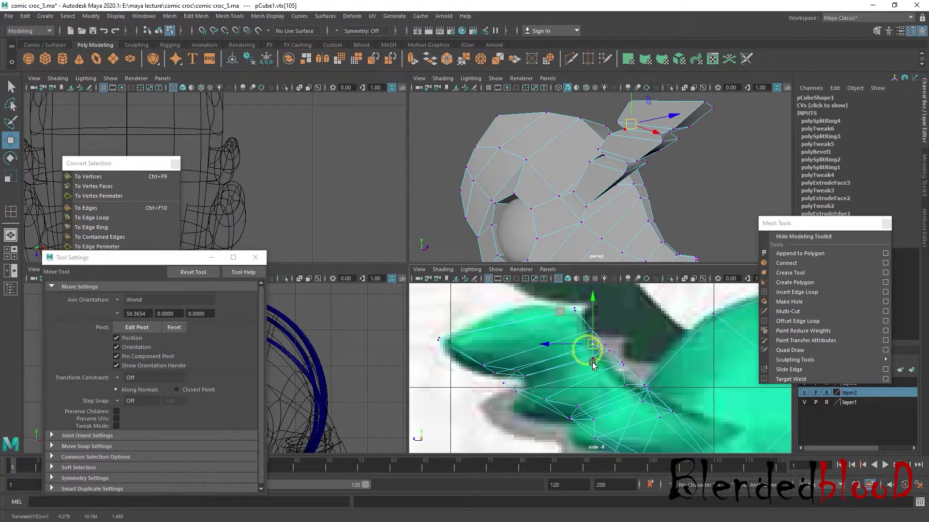
click(607, 343)
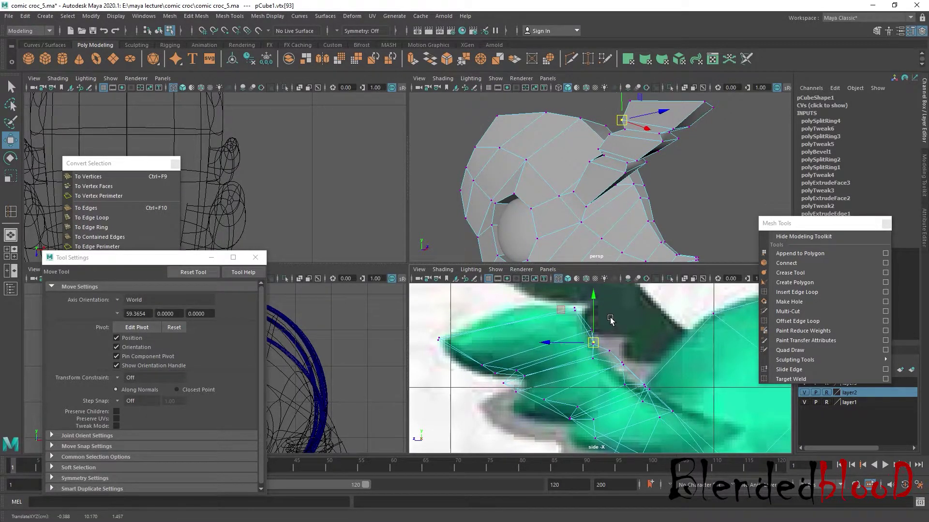
click(586, 330)
click(598, 363)
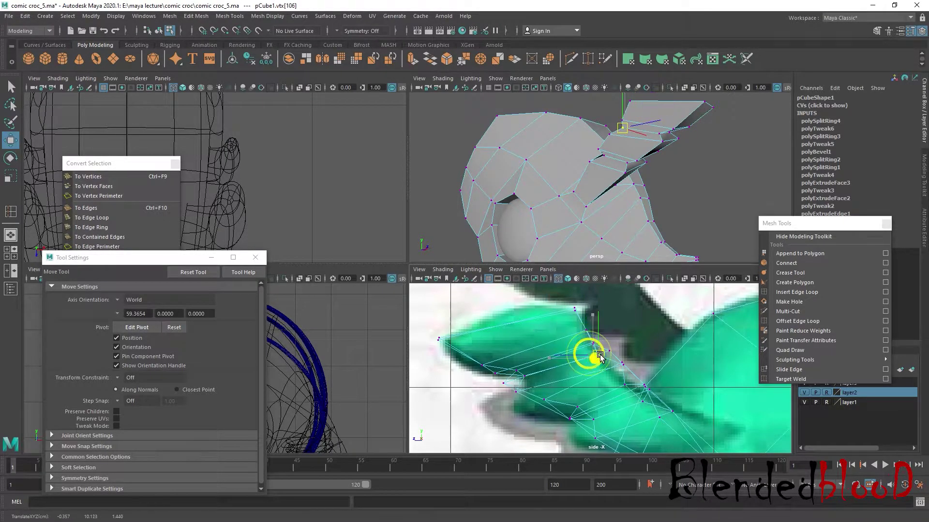
mouse_move(587, 353)
mouse_down()
mouse_move(606, 355)
mouse_move(624, 374)
mouse_up()
Select more vertices along the flap's lower edge and orbit the enlarged perspective view to check them
alt+middle_drag(642, 380, 606, 339)
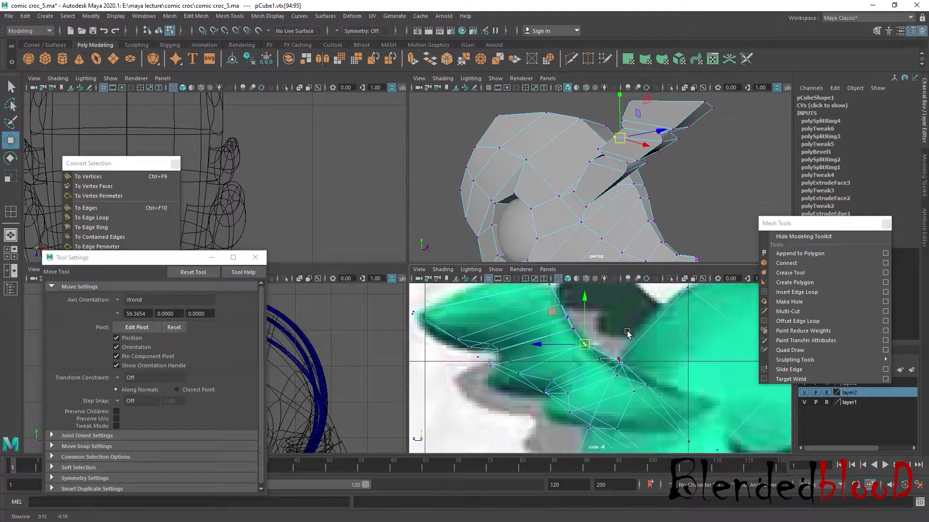
click(601, 351)
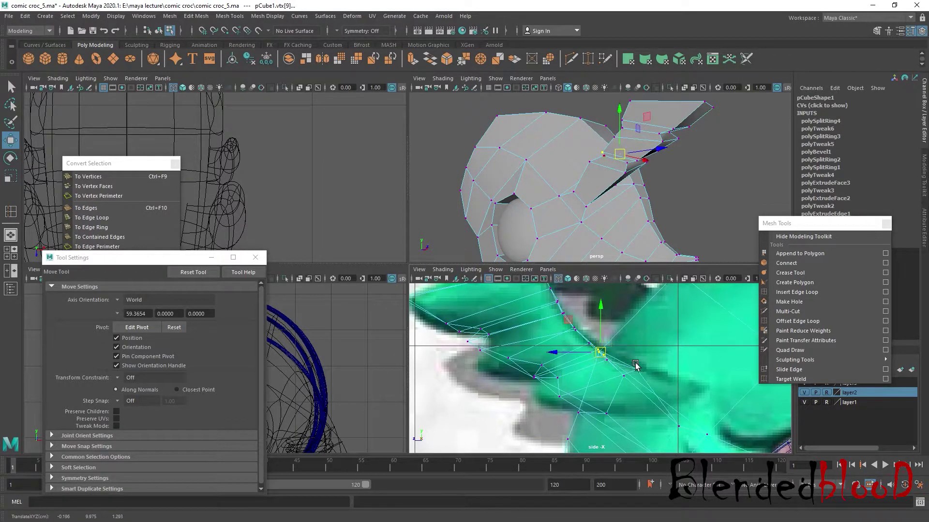
click(623, 377)
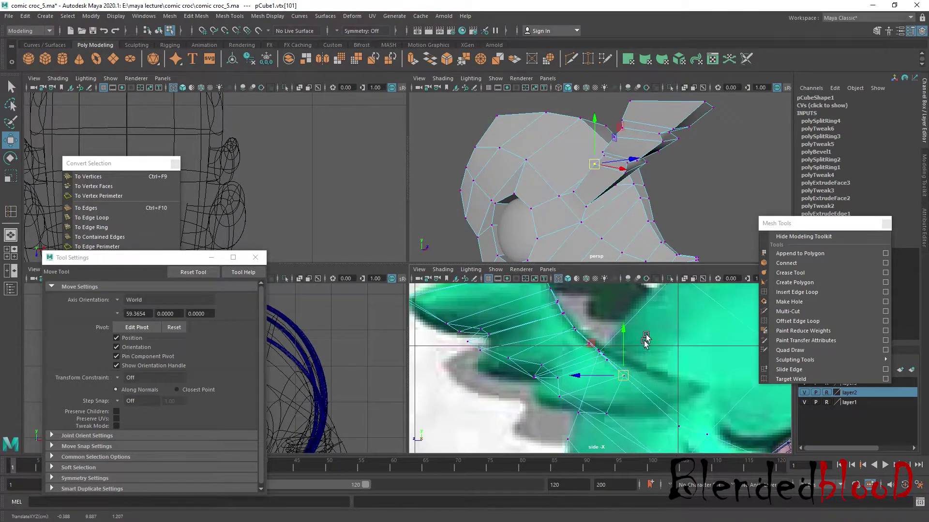
key(space)
key(space)
key(space)
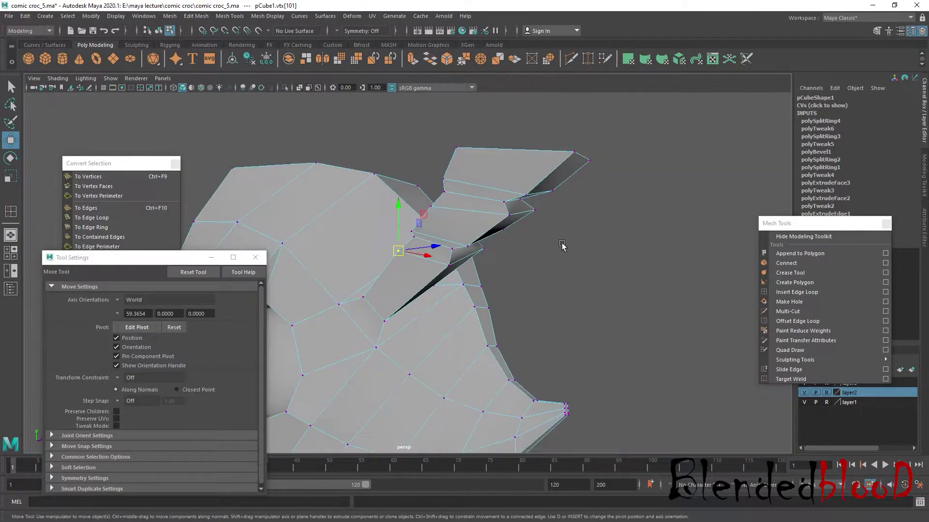
mouse_move(562, 245)
alt+mouse_down()
mouse_move(624, 269)
mouse_move(547, 212)
mouse_move(561, 254)
mouse_move(601, 227)
alt+mouse_up()
Extrude selected faces on the flap, its tip and the head
key(3)
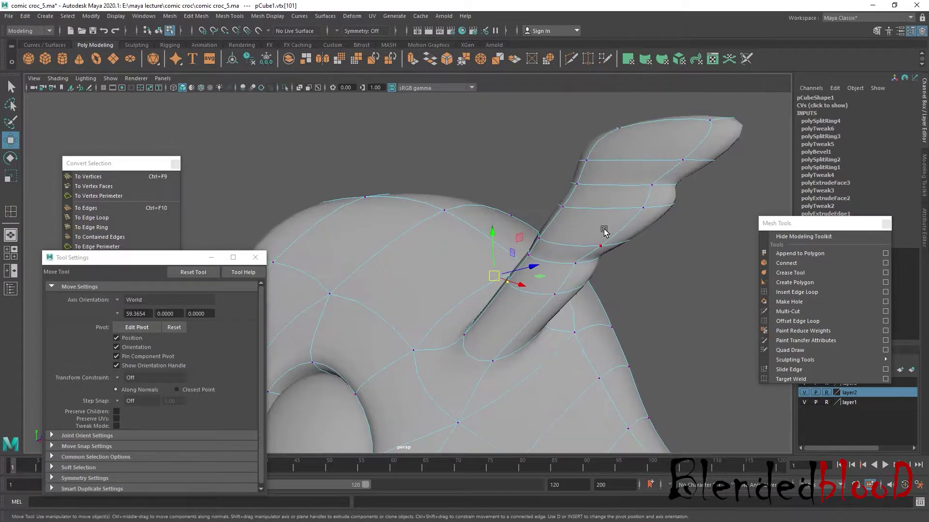
right_drag(629, 224, 646, 232)
click(638, 228)
shift+click(719, 150)
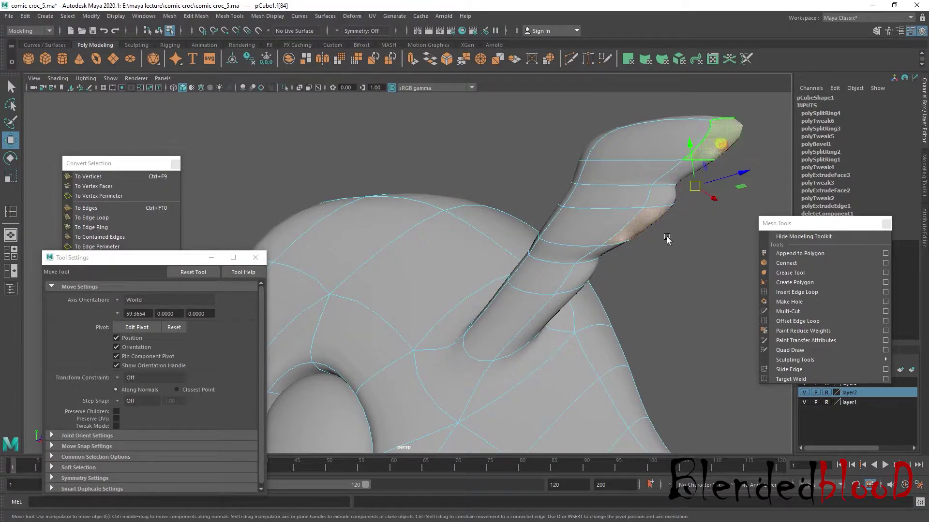
shift+click(558, 306)
alt+drag(558, 305, 624, 302)
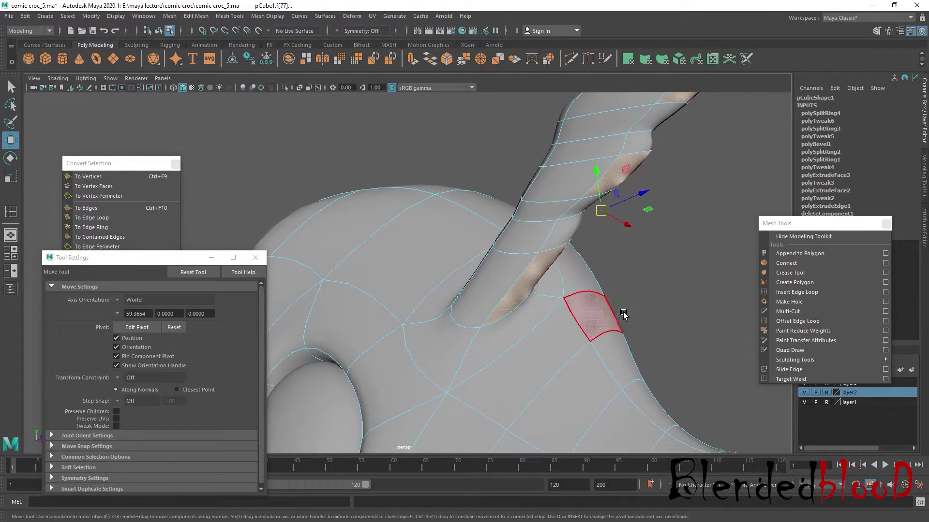
key(1)
alt+drag(642, 263, 580, 271)
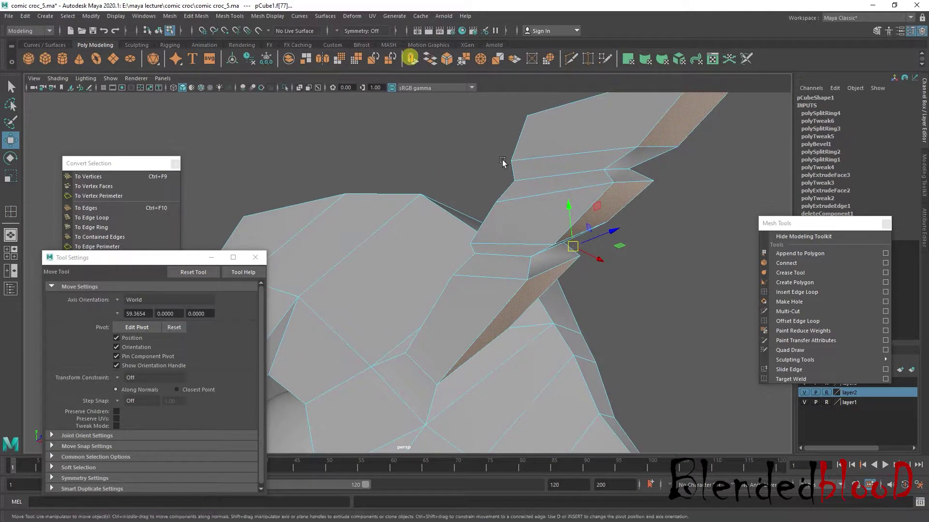
key(ctrl+e)
Scale down the next crest face to start narrowing the crest
key(w)
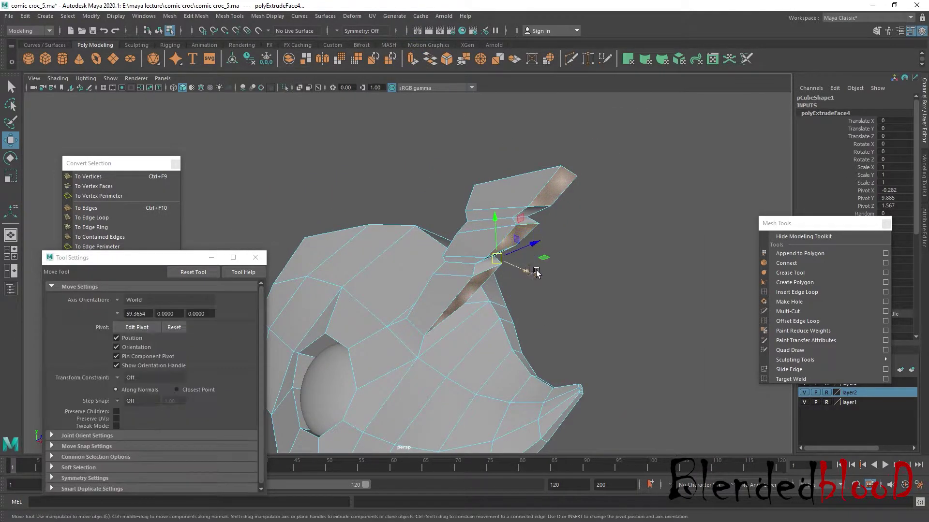
key(space)
key(space)
scroll(562, 280, down, 10)
scroll(517, 258, up, 2)
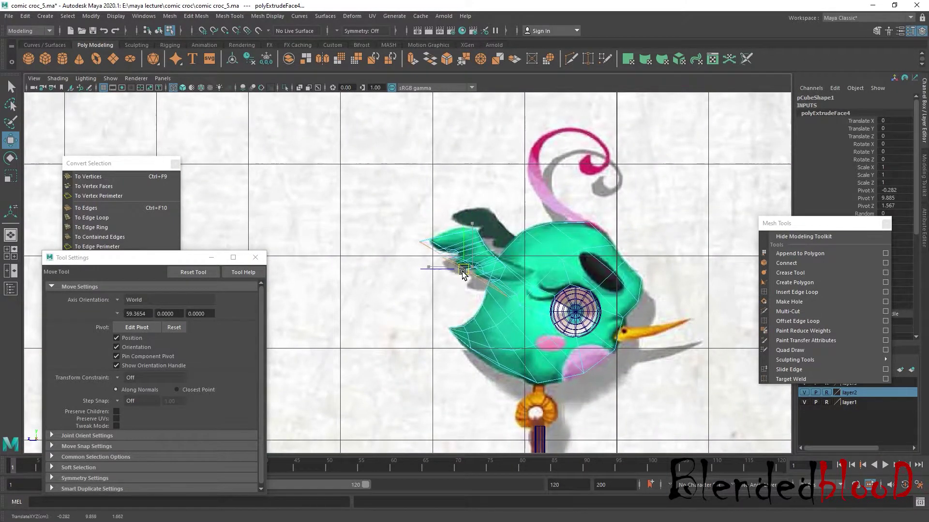
key(space)
key(space)
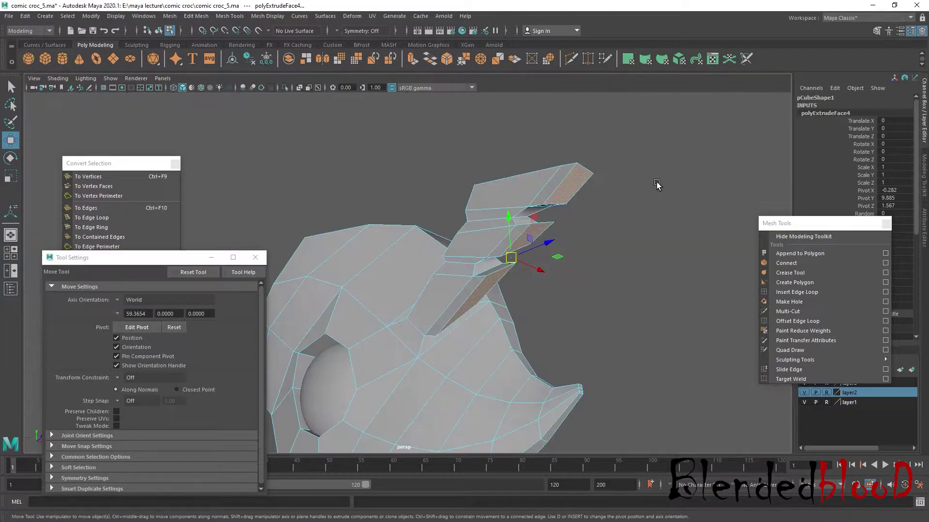
scroll(658, 186, up, 2)
click(513, 293)
key(r)
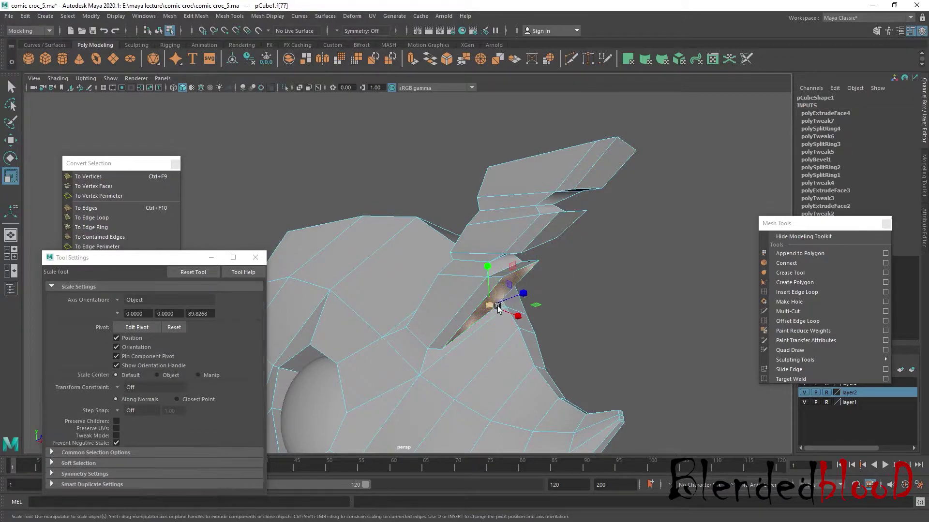
drag(489, 306, 467, 284)
Shrink the face further along the crest and select the tip face
key(w)
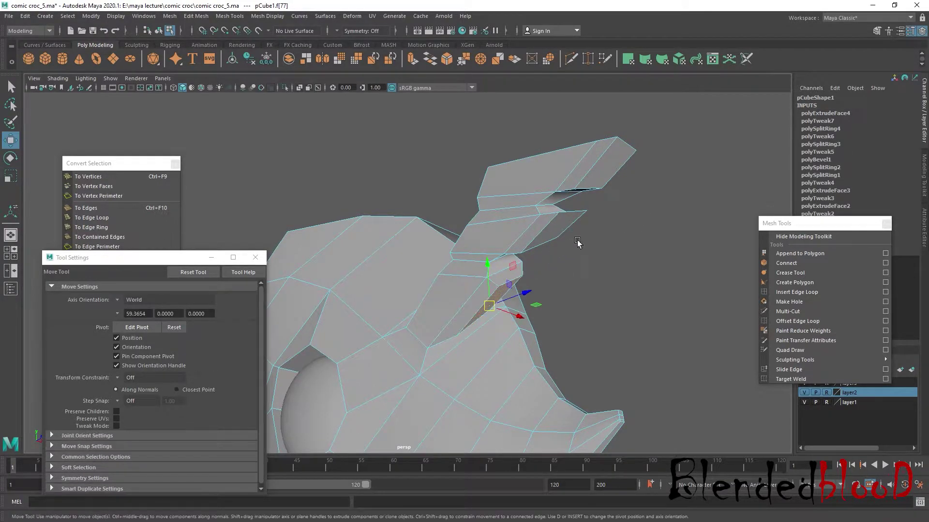
click(564, 227)
key(r)
drag(556, 235, 554, 234)
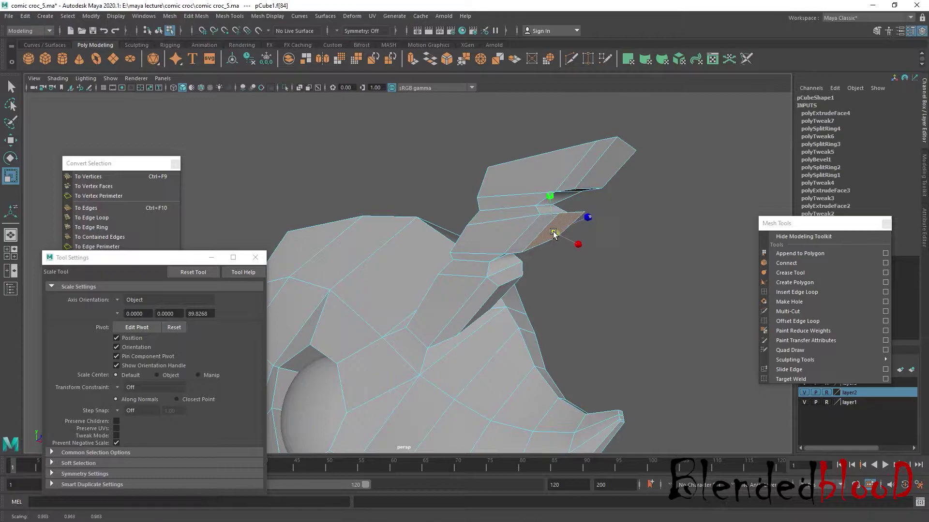
click(608, 168)
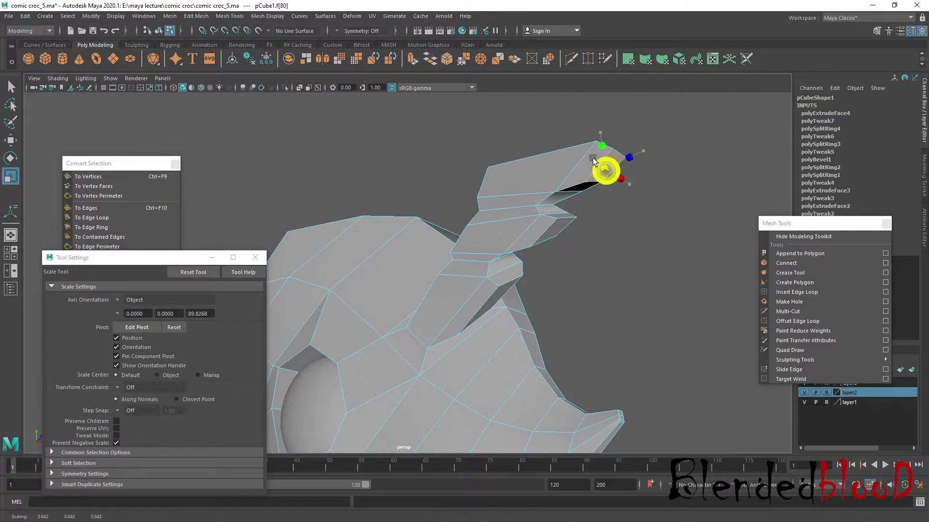
key(w)
Preview the crest smoothed in Object Mode and orbit to inspect it
key(3)
right_click(586, 170)
click(632, 154)
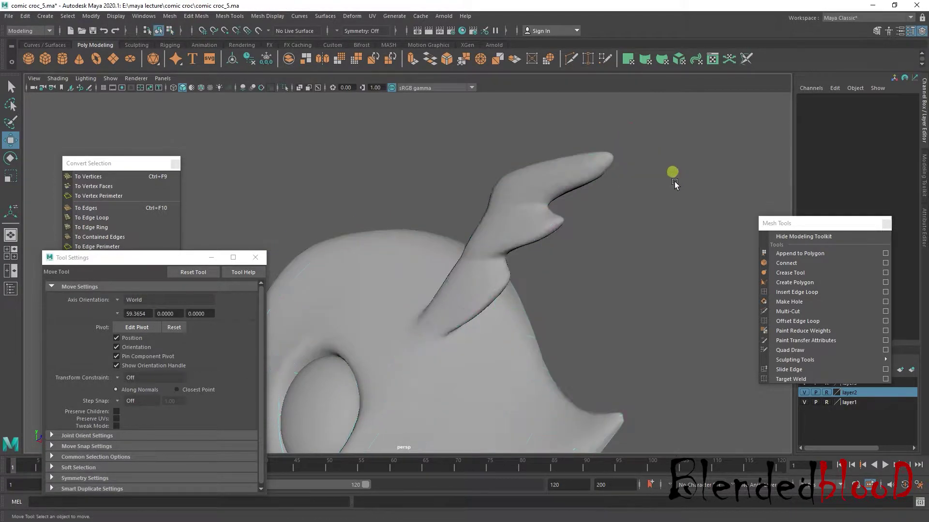
mouse_move(674, 172)
alt+mouse_down()
mouse_move(524, 360)
mouse_move(384, 340)
alt+mouse_up()
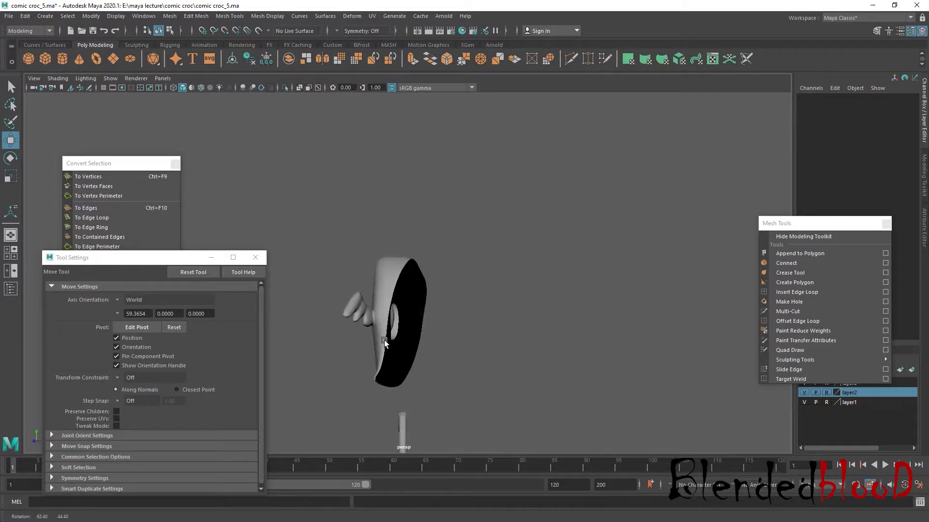
Switch to the side view and zoom out to show the full bird reference image
key(space)
key(space)
scroll(599, 342, up, 3)
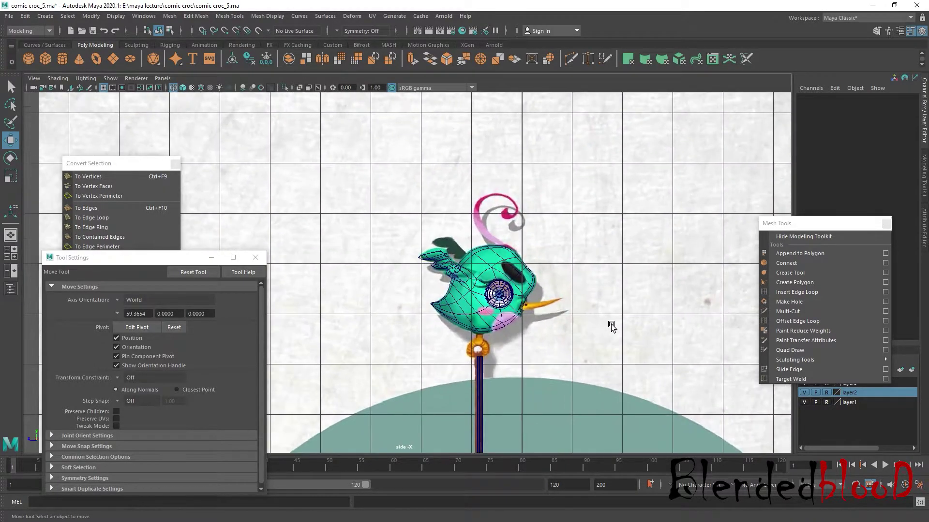
scroll(612, 326, up, 2)
scroll(618, 310, up, 3)
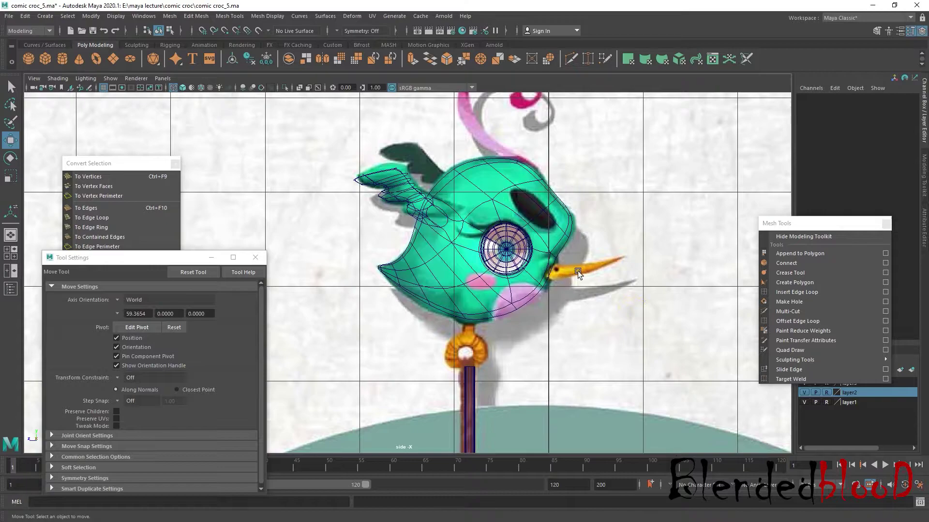
scroll(566, 292, up, 2)
scroll(524, 289, up, 1)
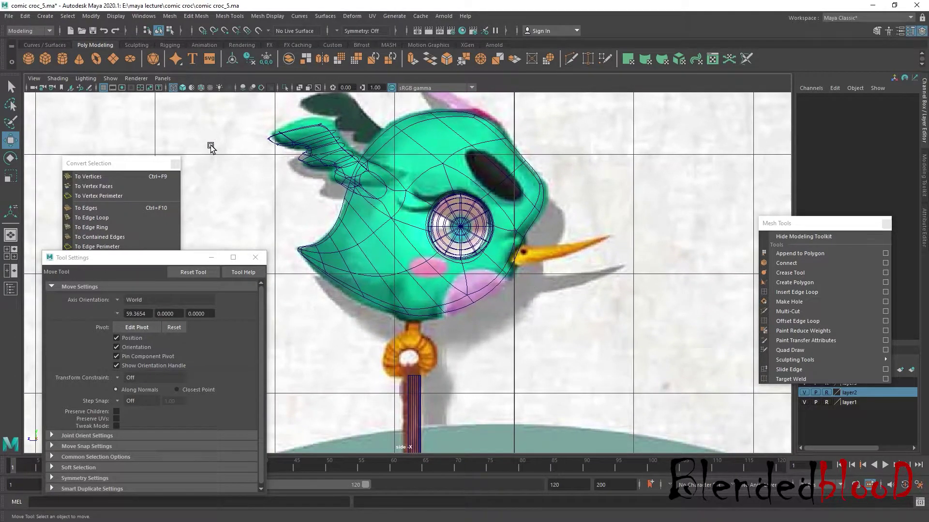
scroll(508, 301, down, 10)
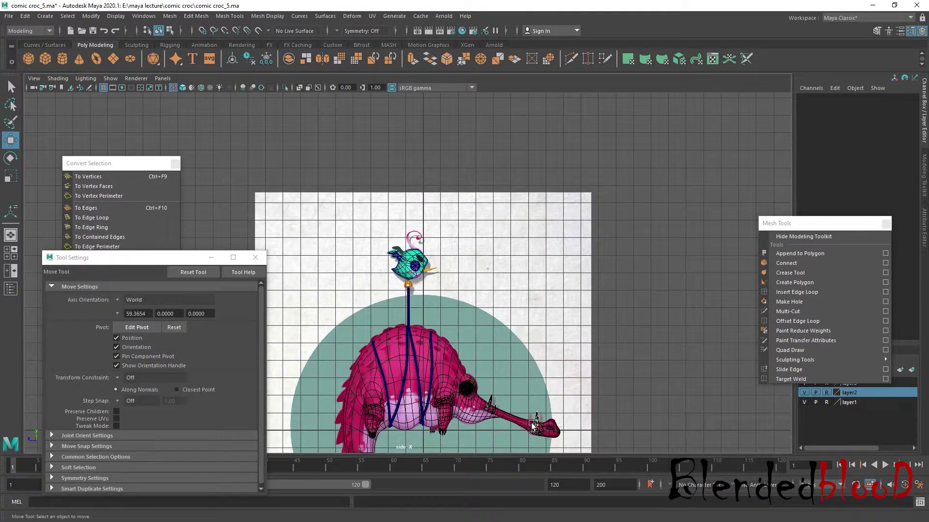
Move the floating Mesh Tools window aside, toggle layer2 visibility and select the spare cone
drag(788, 223, 766, 140)
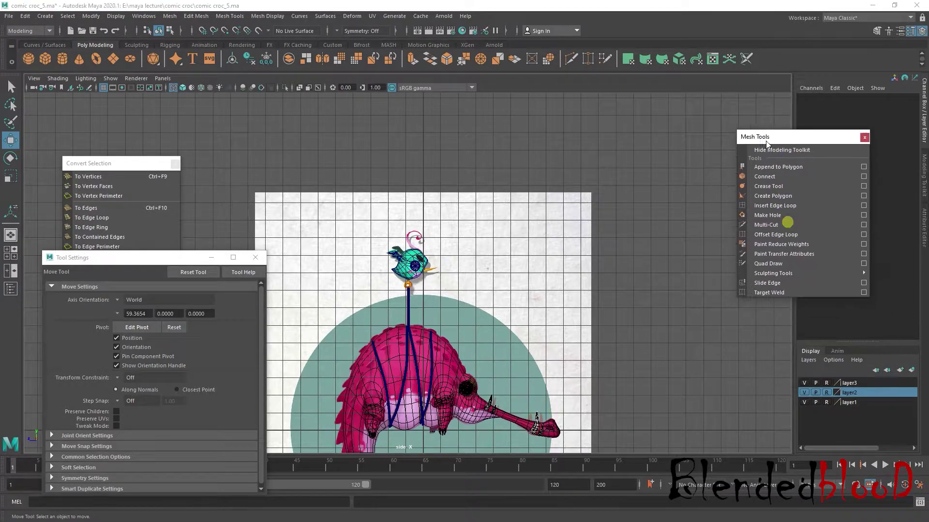
click(805, 393)
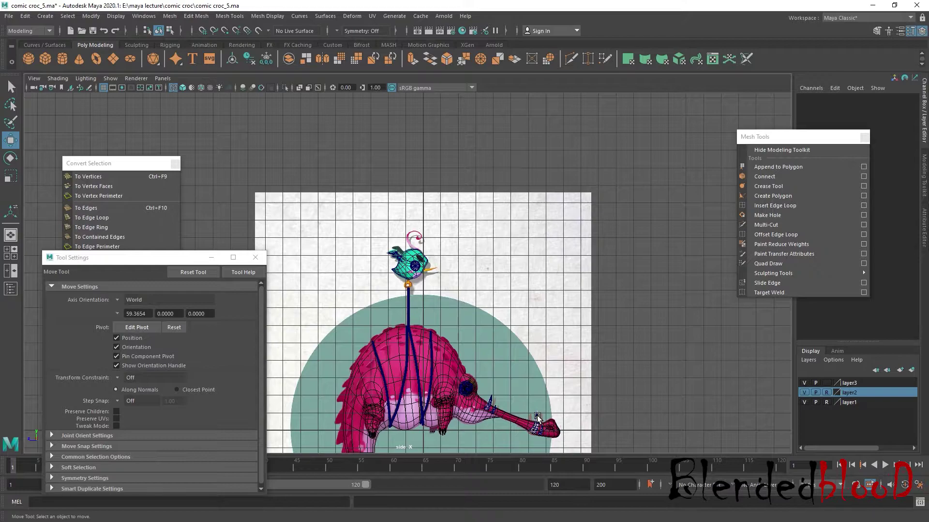
click(537, 416)
Raise the cone toward the head and delete the extra cone copy
drag(518, 404, 493, 262)
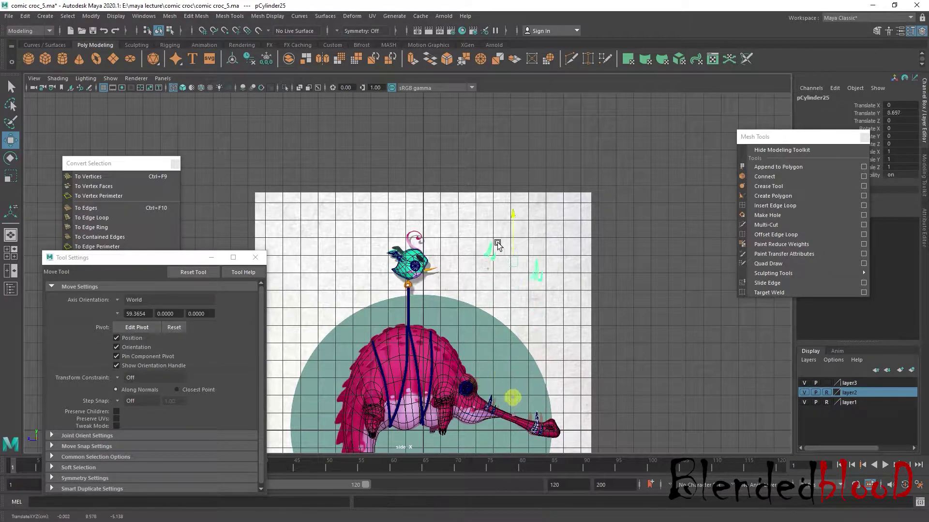
scroll(493, 262, up, 2)
scroll(579, 214, up, 2)
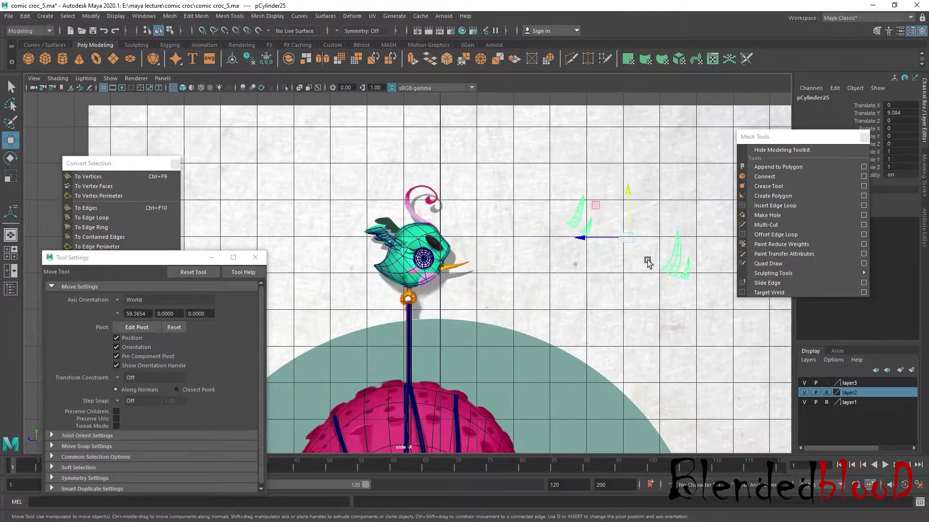
right_click(603, 230)
click(600, 257)
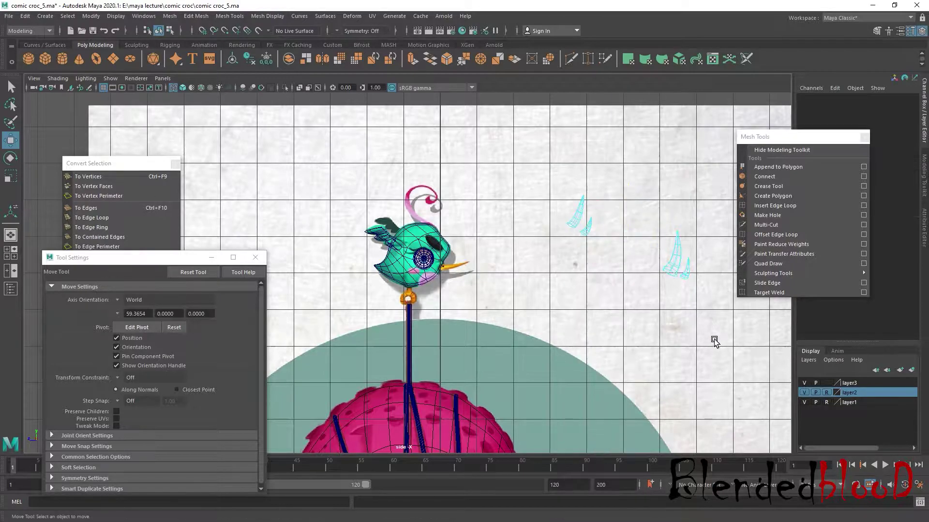
drag(659, 227, 694, 283)
key(Delete)
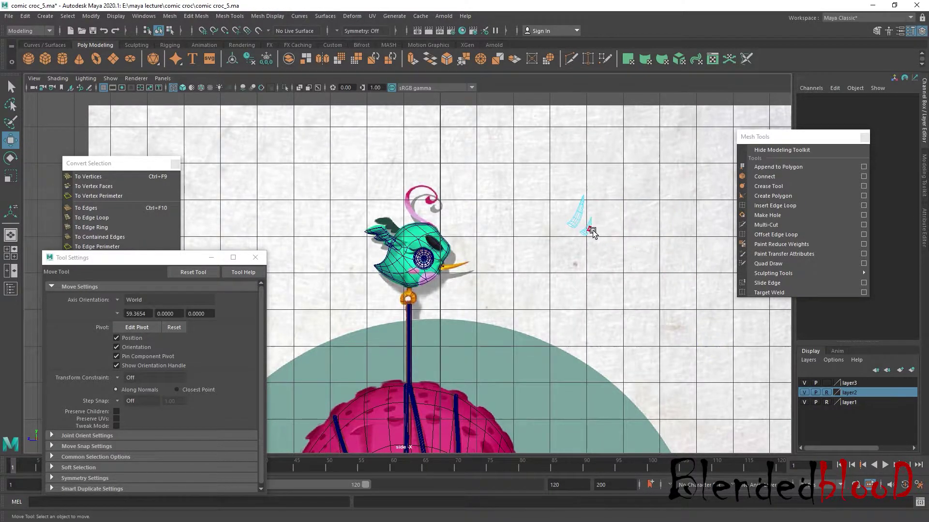
click(592, 233)
right_click(573, 225)
click(560, 208)
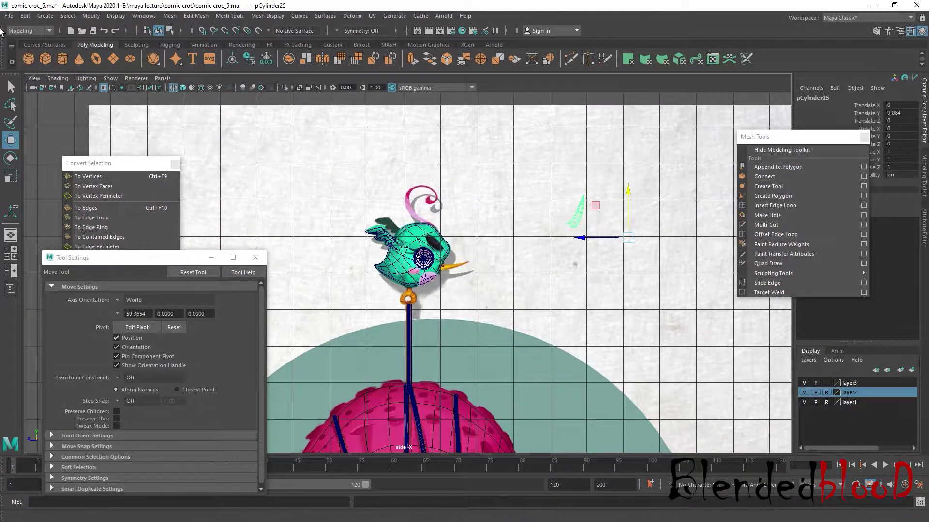
Center the cone's pivot, then move, shrink and tilt it onto the bird's face
click(90, 17)
click(129, 86)
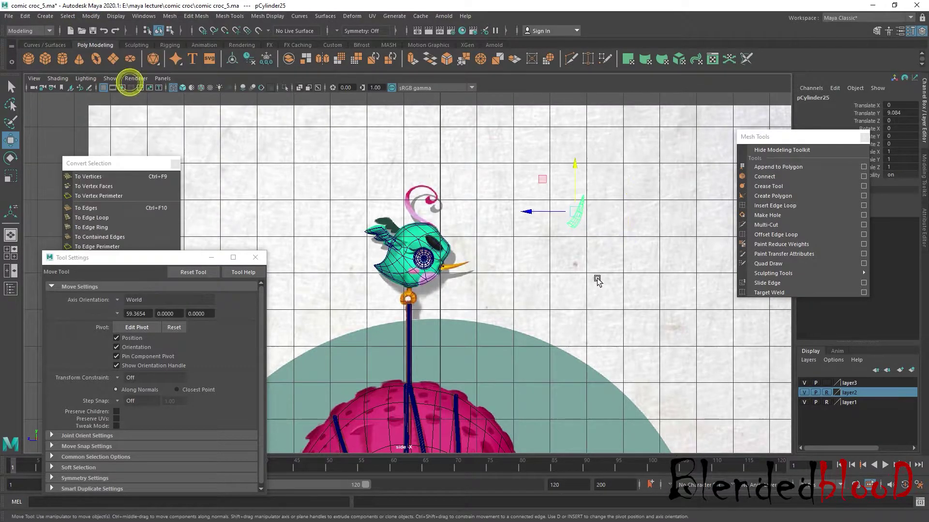
scroll(617, 195, up, 2)
drag(616, 194, 474, 207)
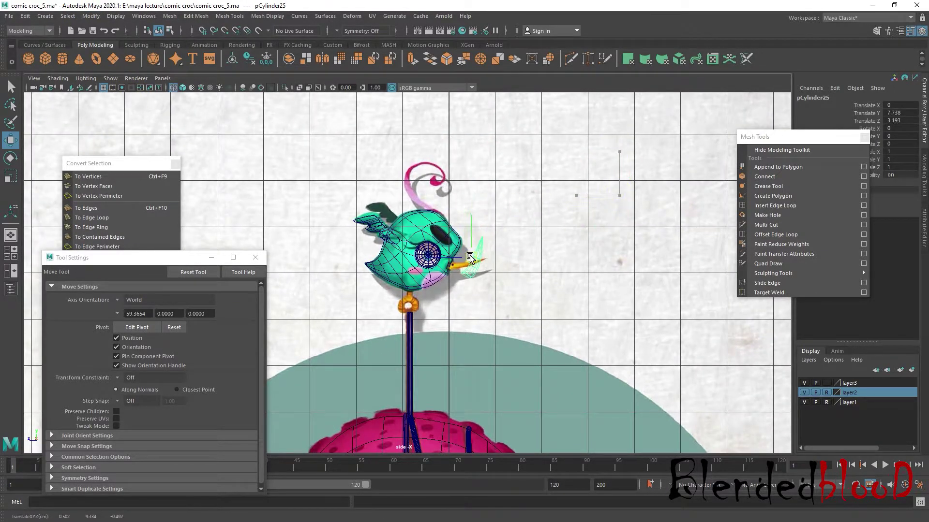
key(r)
drag(471, 256, 459, 258)
scroll(552, 266, up, 3)
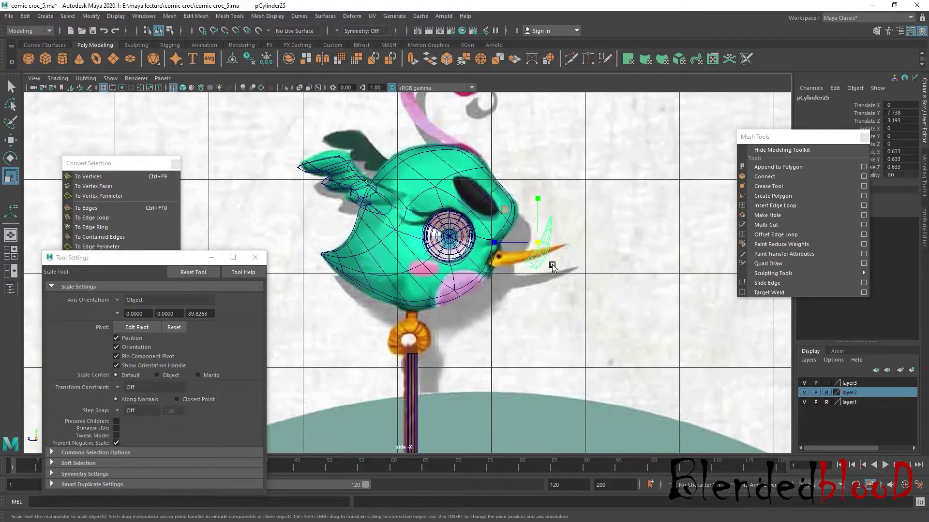
key(e)
mouse_move(578, 232)
mouse_down()
mouse_move(589, 266)
mouse_move(619, 233)
mouse_move(638, 227)
mouse_move(649, 253)
mouse_move(610, 250)
mouse_up()
scroll(591, 266, up, 2)
Fine-tune the beak's position, rotation and scale to 0.66
key(w)
scroll(606, 261, up, 3)
key(r)
key(w)
key(e)
key(w)
key(r)
key(w)
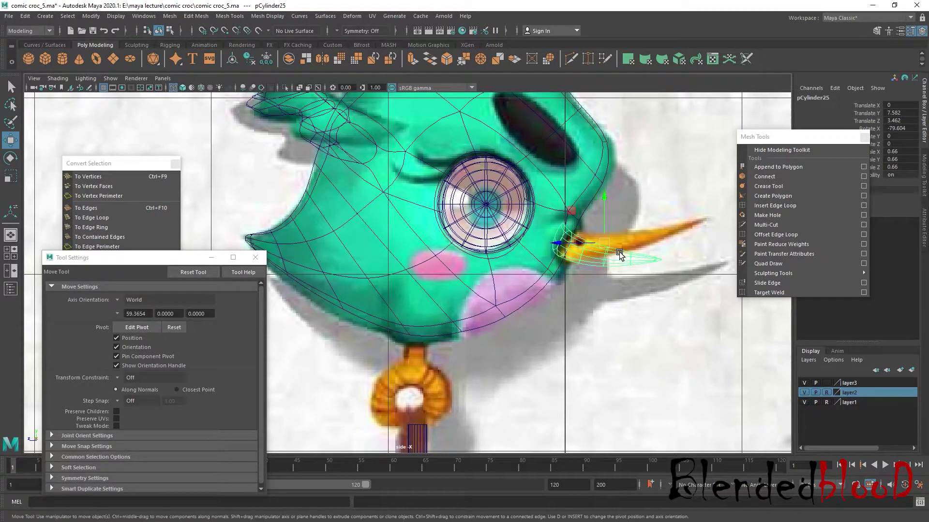
Drag the beak's tip and base vertices to follow the reference beak
right_drag(619, 256, 597, 258)
mouse_move(644, 237)
mouse_down()
mouse_move(665, 263)
mouse_move(712, 223)
mouse_up()
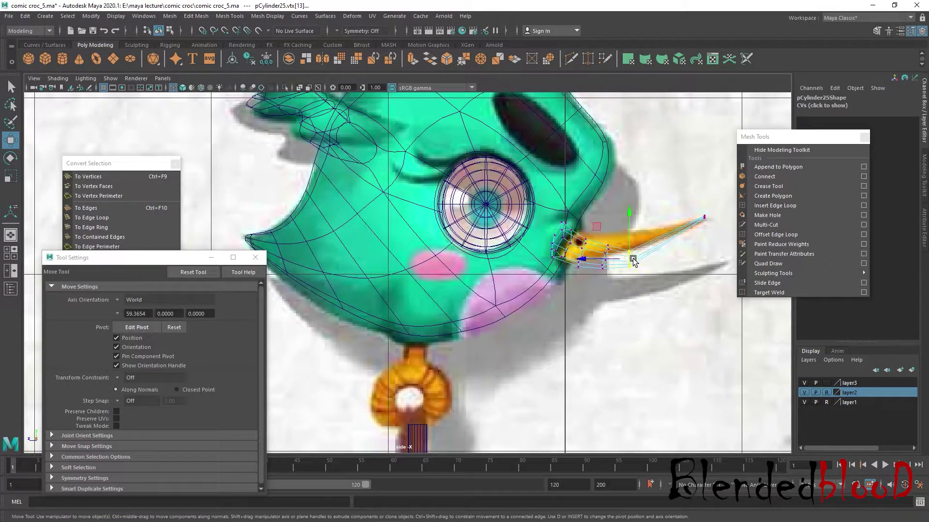
drag(633, 261, 657, 238)
drag(605, 264, 613, 257)
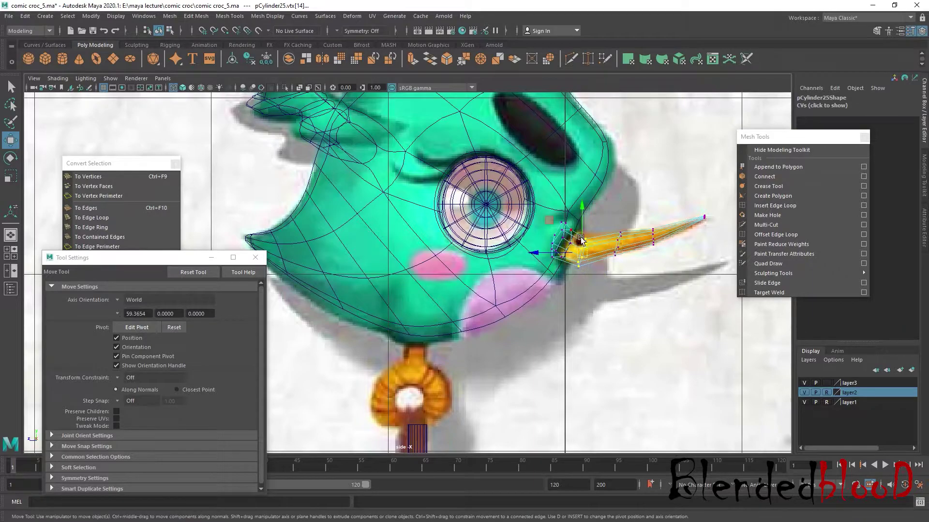
drag(584, 252, 591, 247)
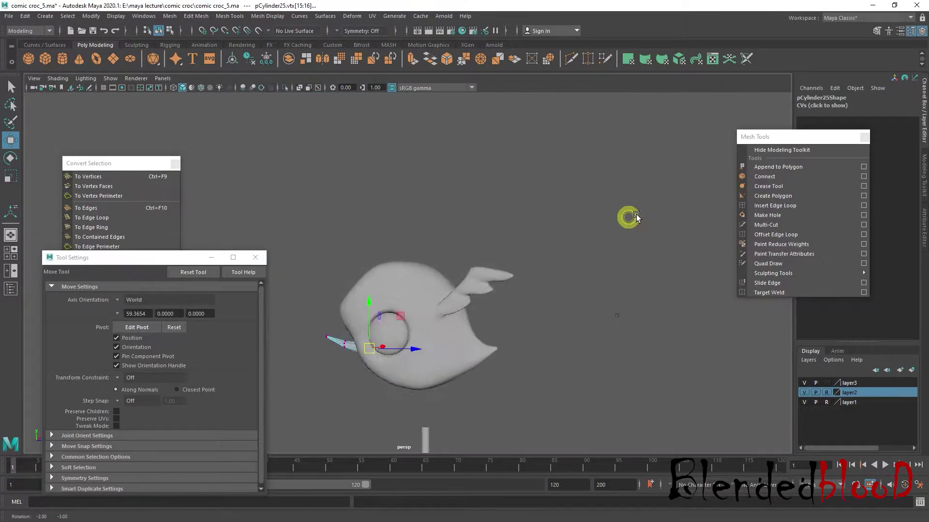
Select the edge loop near the cone top and scale it flat
mouse_move(637, 214)
alt+mouse_down()
mouse_move(549, 255)
mouse_move(524, 332)
mouse_move(535, 325)
alt+mouse_up()
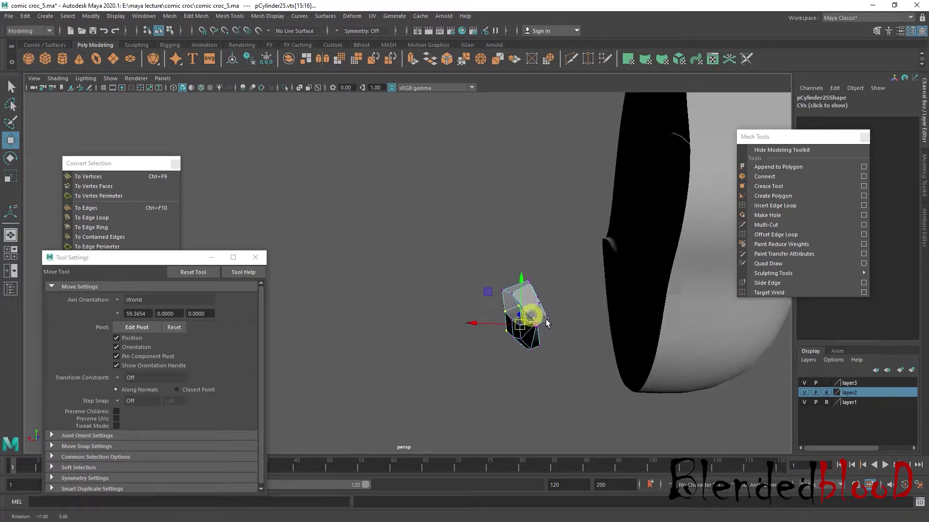
right_drag(534, 325, 535, 348)
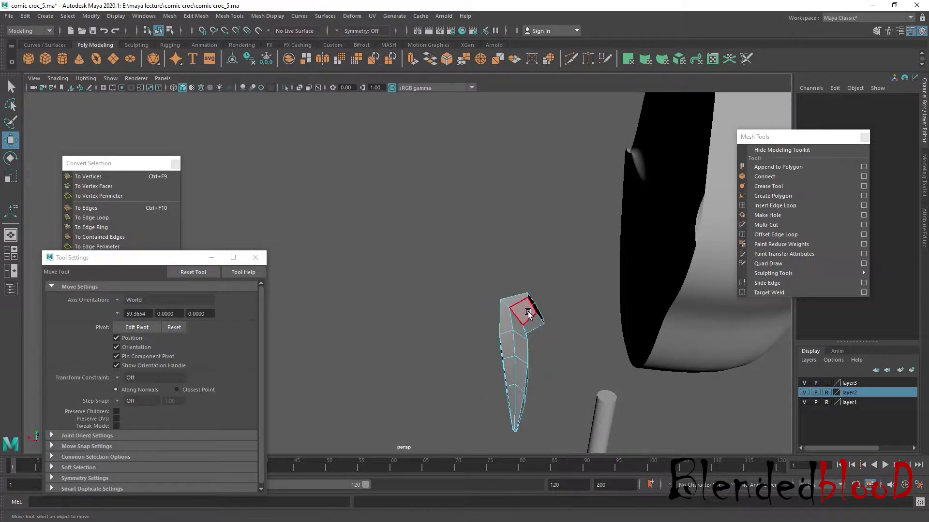
click(534, 326)
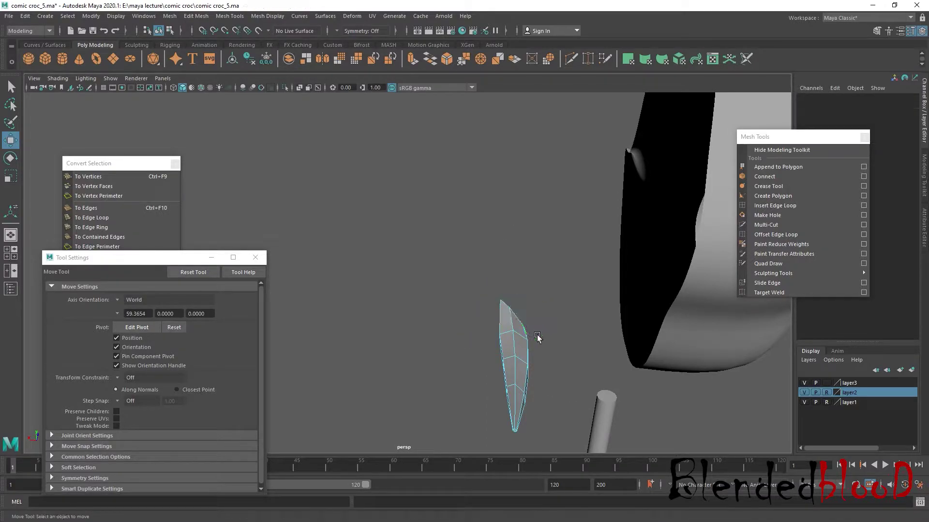
scroll(525, 332, up, 5)
right_drag(514, 246, 503, 220)
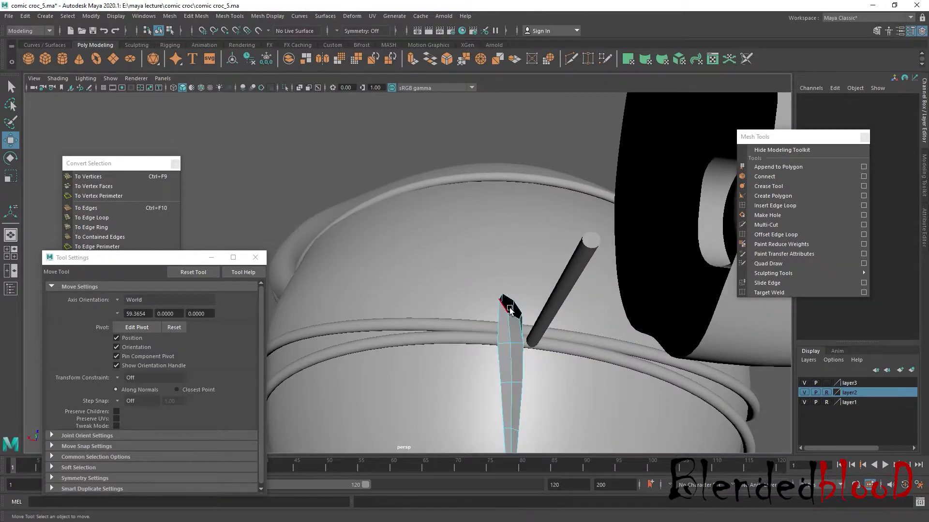
double_click(514, 322)
key(r)
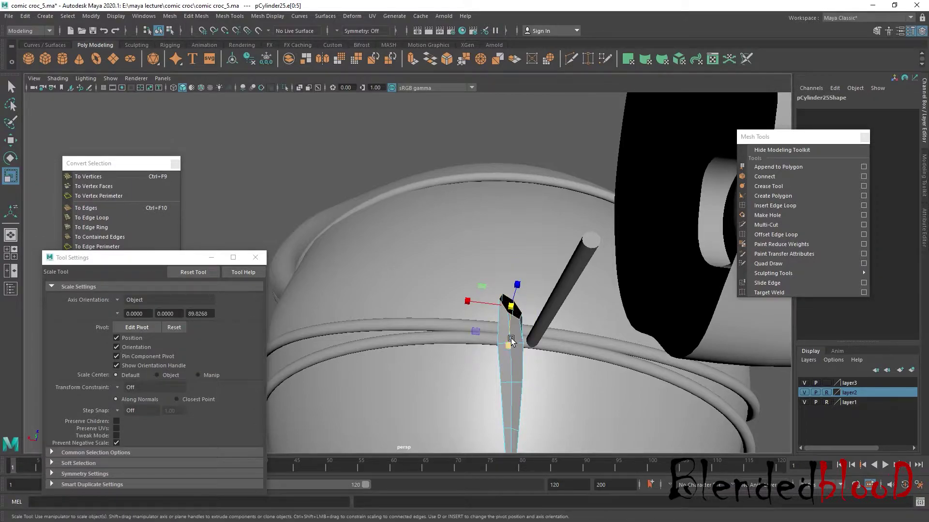
drag(511, 341, 504, 219)
Rotate and reposition the small cylinder piece, checking it from several angles
key(e)
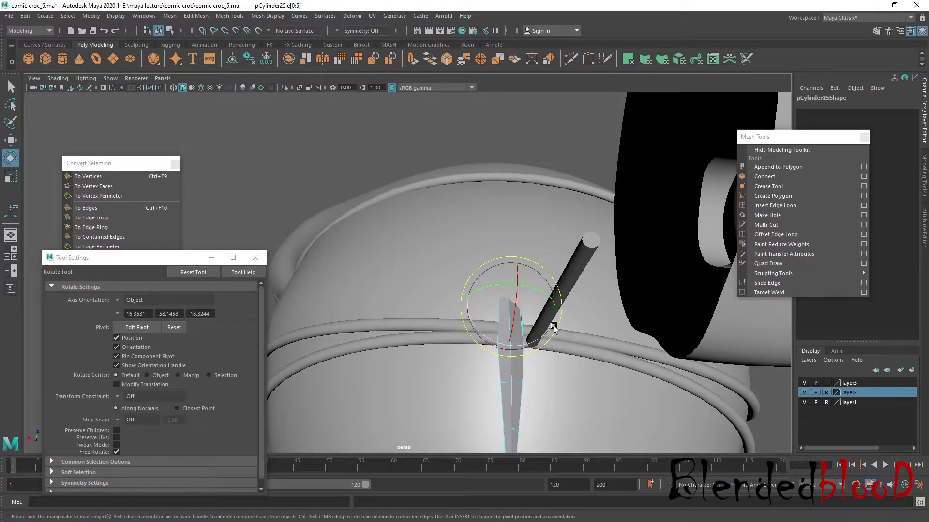
alt+drag(546, 321, 552, 329)
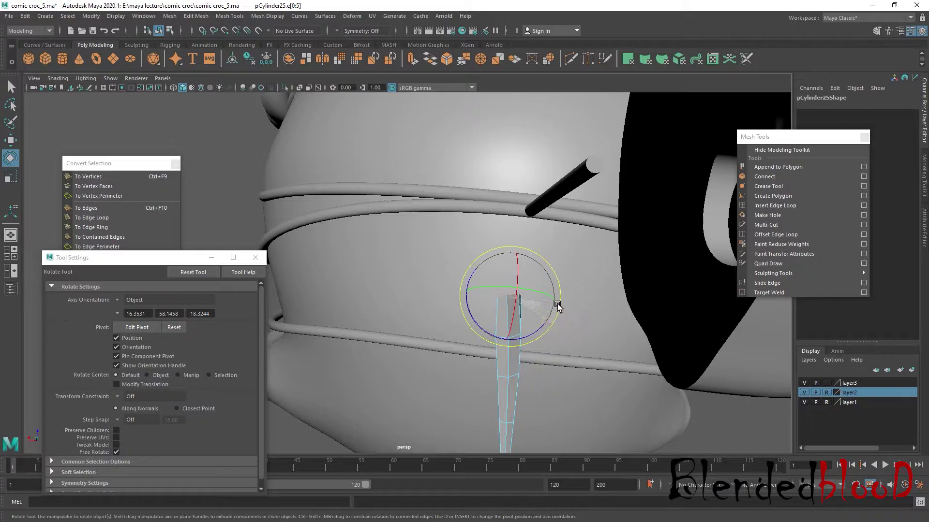
key(w)
alt+drag(559, 313, 528, 246)
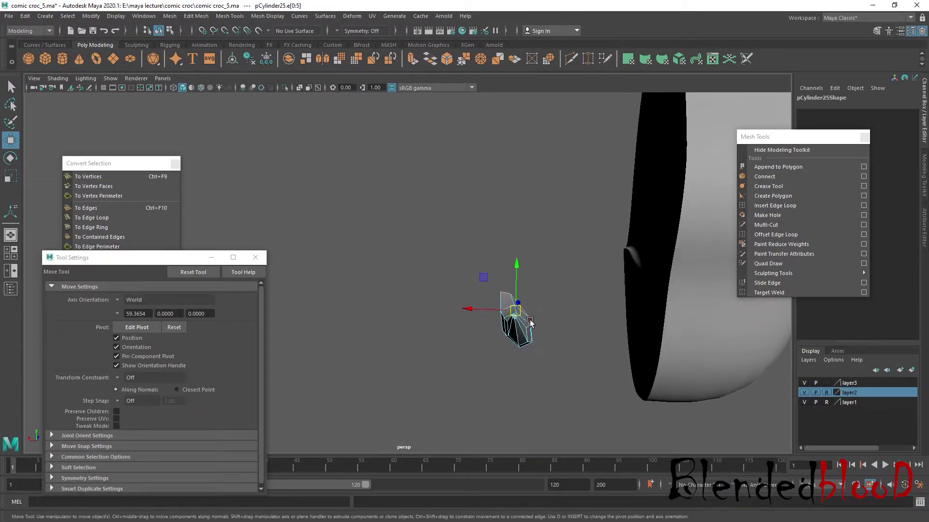
right_drag(529, 246, 544, 303)
click(544, 305)
mouse_move(554, 244)
alt+mouse_down()
mouse_move(537, 290)
mouse_move(595, 317)
mouse_move(591, 336)
alt+mouse_up()
key(e)
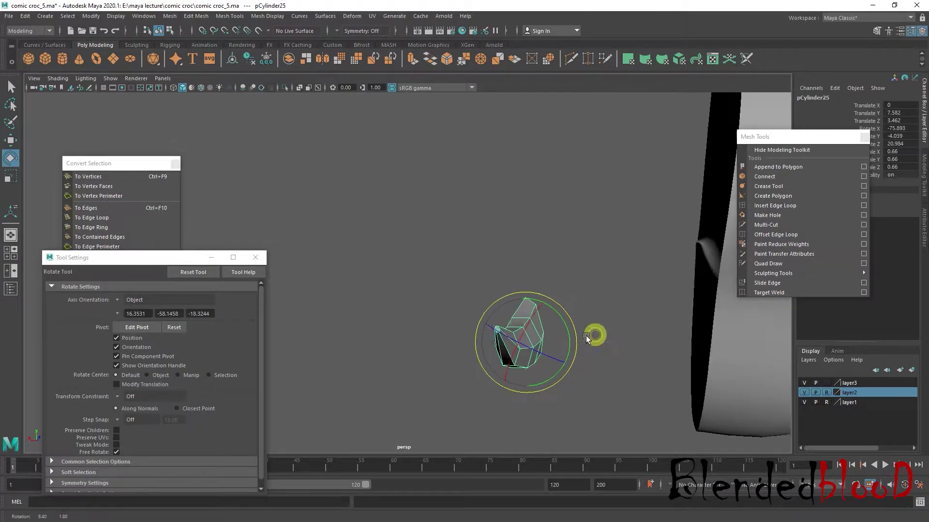
key(w)
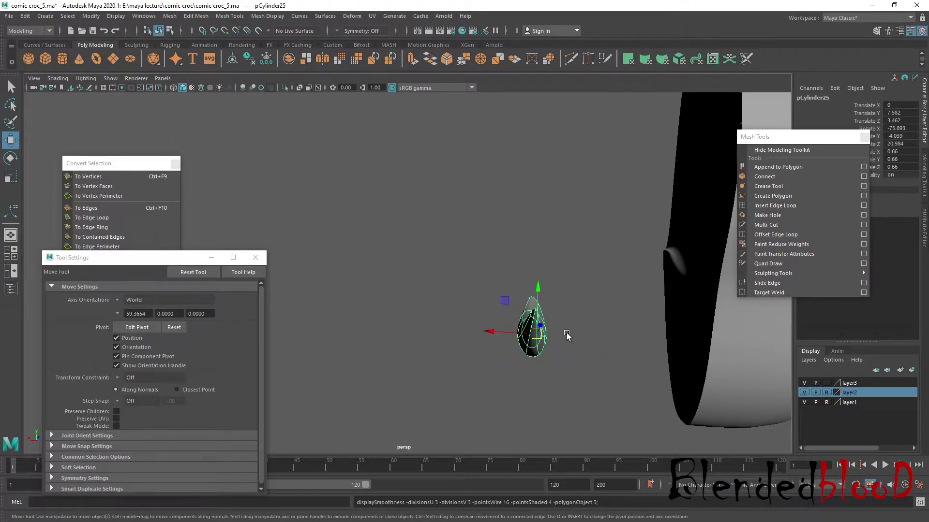
right_click(548, 332)
click(590, 233)
alt+drag(591, 253, 578, 269)
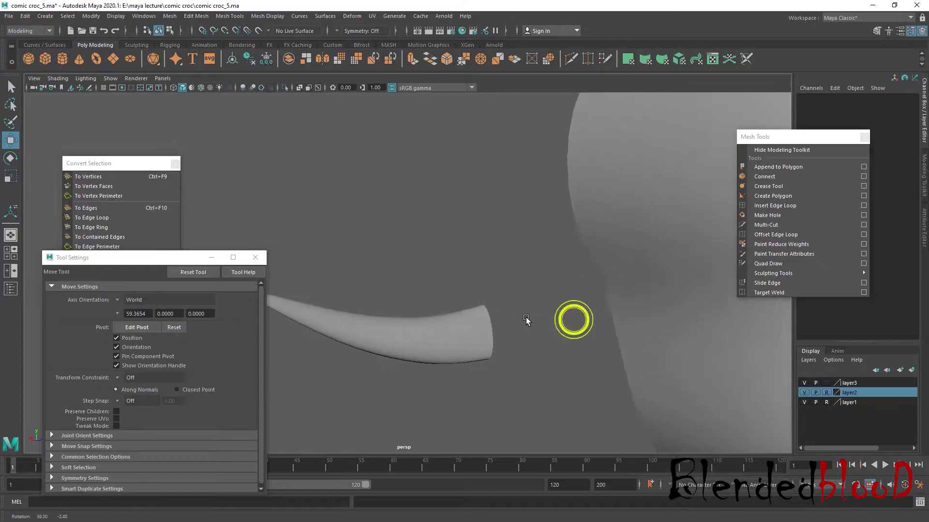
mouse_move(545, 354)
alt+mouse_down()
mouse_move(440, 346)
mouse_move(595, 342)
mouse_move(508, 246)
mouse_move(476, 276)
mouse_move(549, 276)
mouse_move(491, 244)
mouse_move(532, 336)
alt+mouse_up()
Delete the cylinder's end-cap faces and select its open border edge
right_click(508, 246)
click(510, 257)
key(Delete)
key(1)
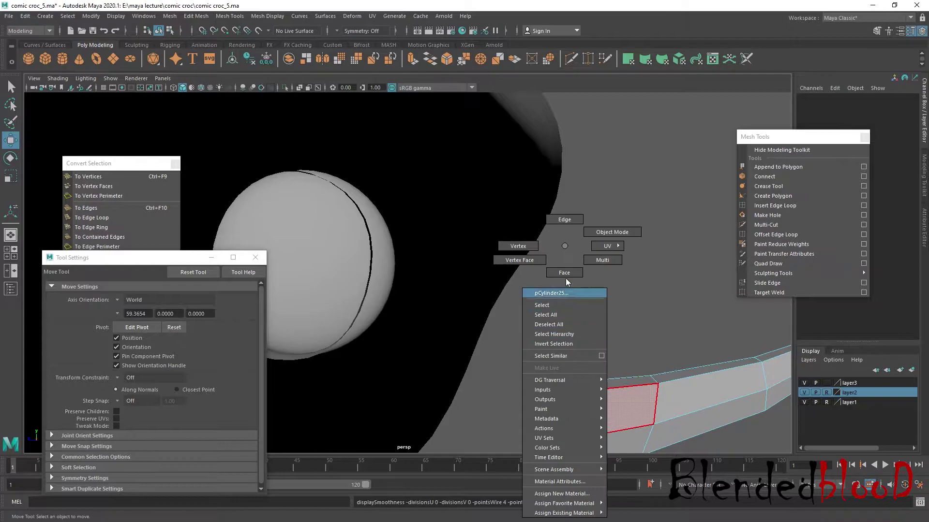
right_drag(557, 241, 559, 214)
click(557, 414)
Extrude the open edge along the beak and scale it to 1.155 where it meets the head
key(space)
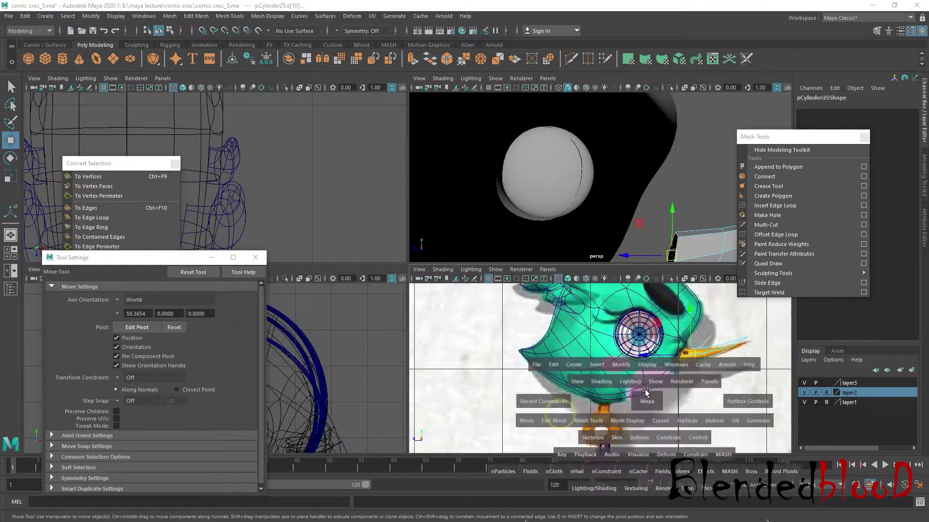
key(space)
alt+middle_drag(595, 282, 577, 272)
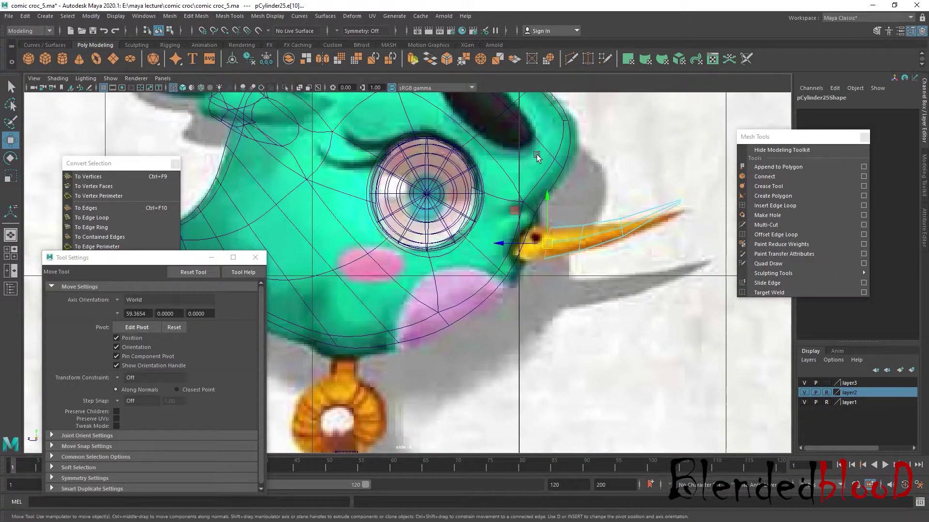
key(ctrl+e)
key(w)
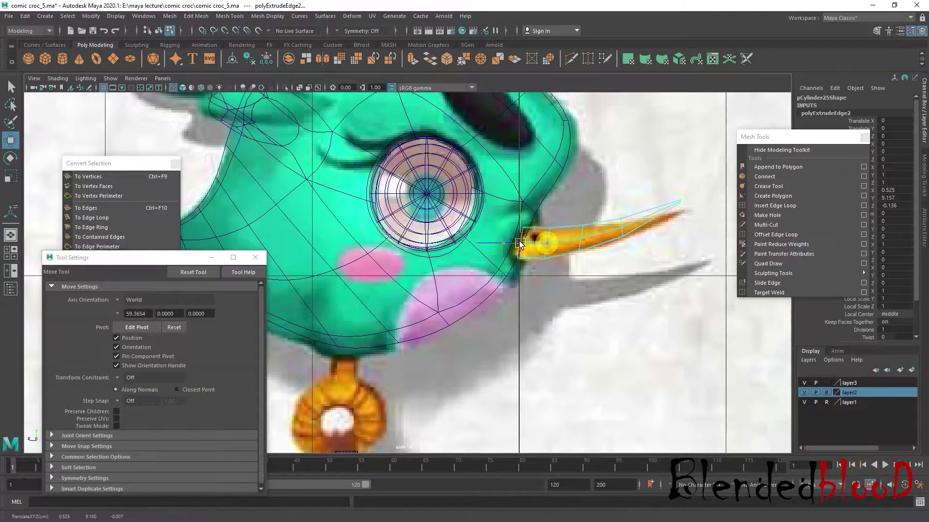
drag(513, 239, 650, 207)
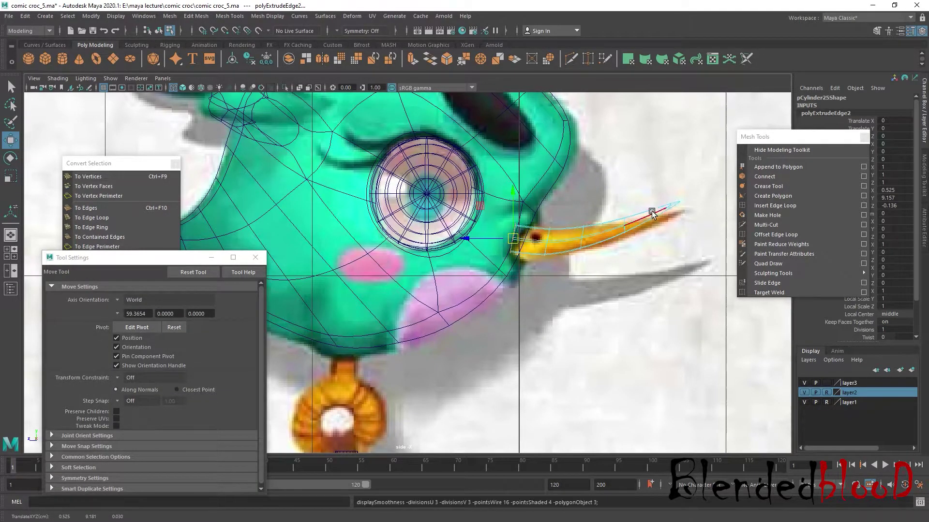
key(space)
key(space)
key(1)
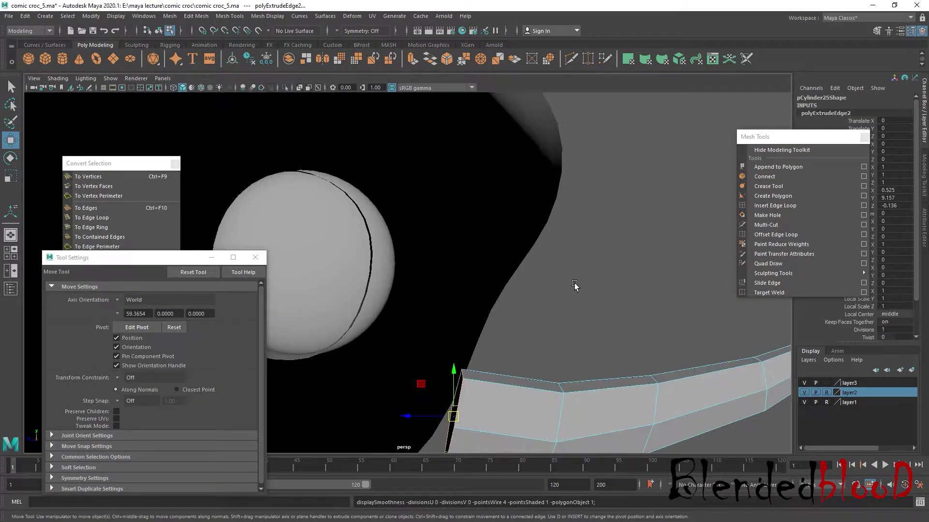
key(r)
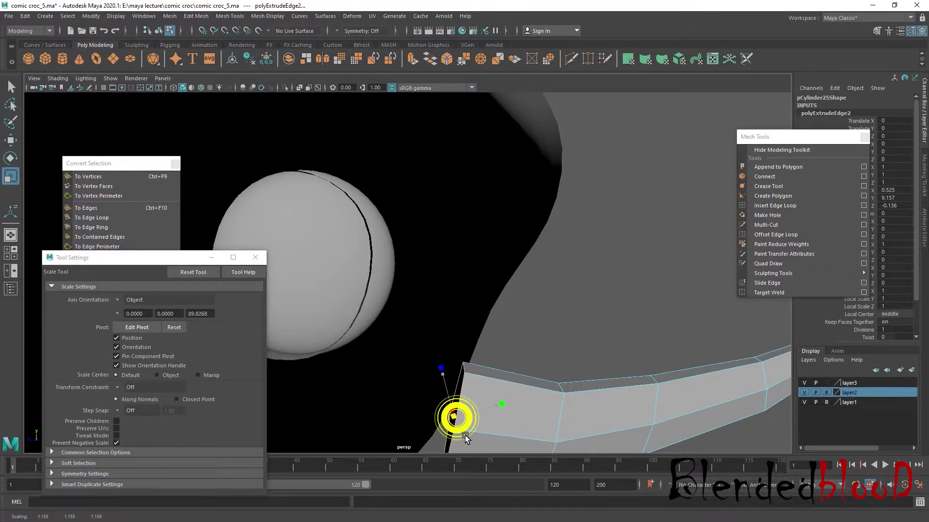
key(w)
Return to Object Mode and orbit to a side view of the head
alt+drag(456, 415, 457, 385)
scroll(457, 384, down, 5)
right_drag(491, 249, 539, 234)
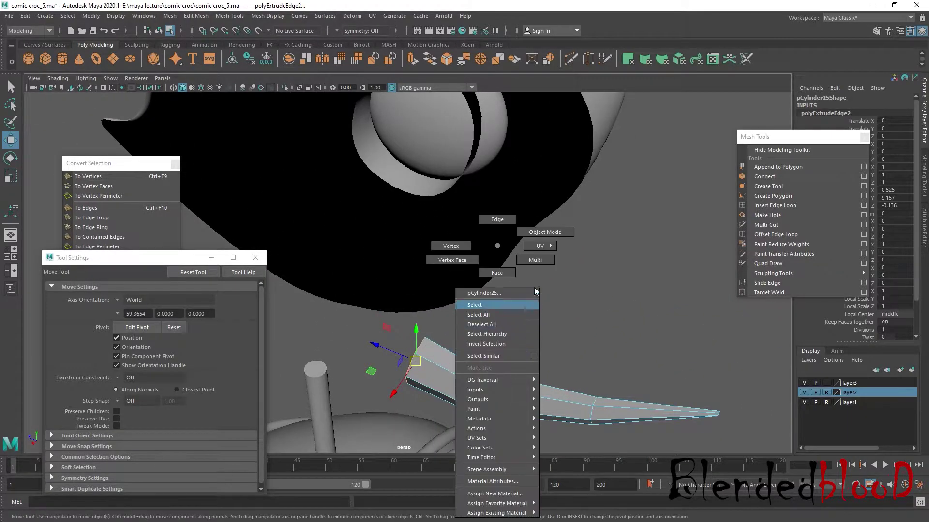
click(602, 279)
alt+drag(609, 323, 587, 347)
Scale the head's centre-seam edge loop nearly flat in X (about 0.004)
click(498, 255)
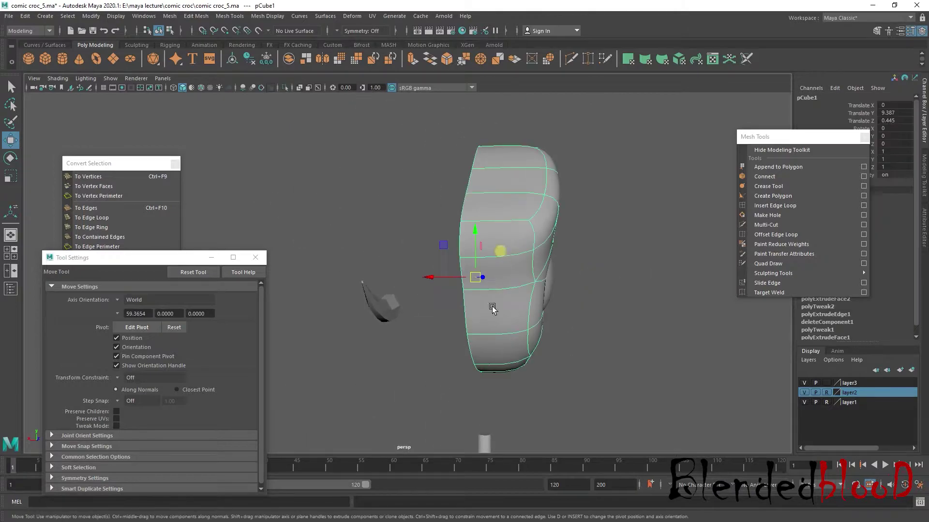
alt+drag(497, 255, 490, 317)
right_drag(502, 226, 506, 184)
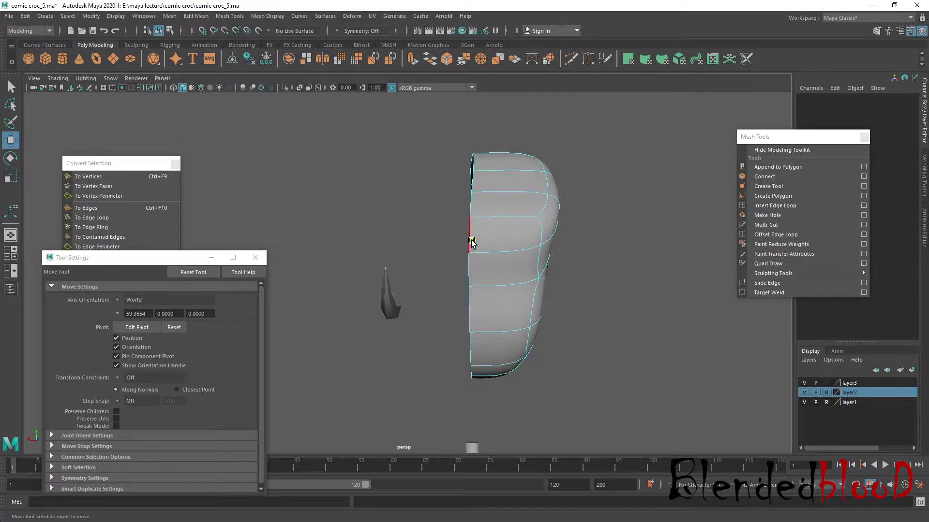
double_click(472, 243)
key(1)
key(r)
drag(428, 270, 430, 273)
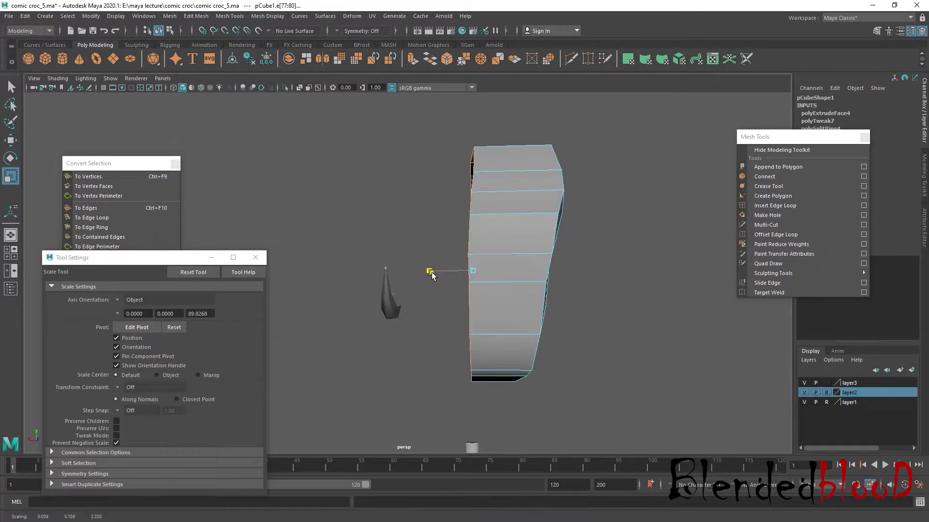
Check the flattened seam edges framed in the front view
key(space)
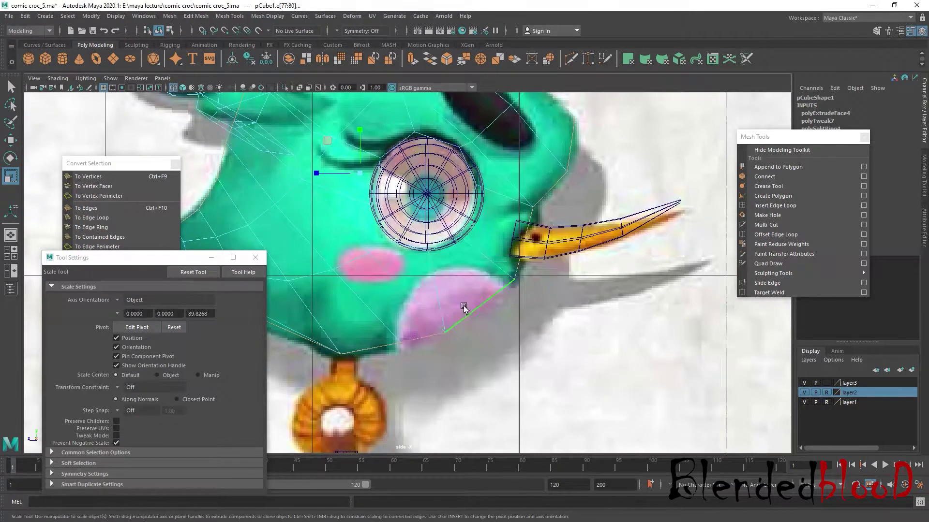
key(space)
key(space)
key(space)
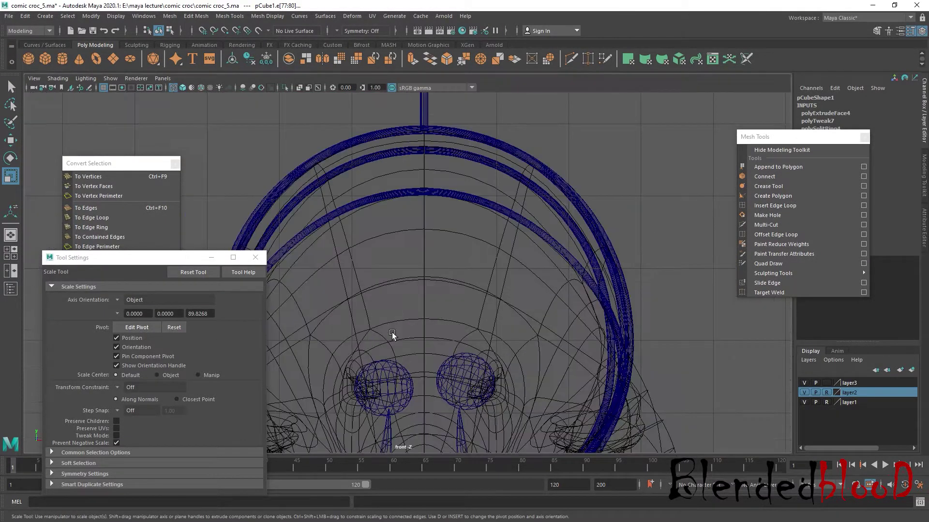
key(w)
scroll(392, 333, down, 3)
scroll(435, 339, up, 5)
scroll(460, 354, up, 3)
scroll(476, 360, up, 3)
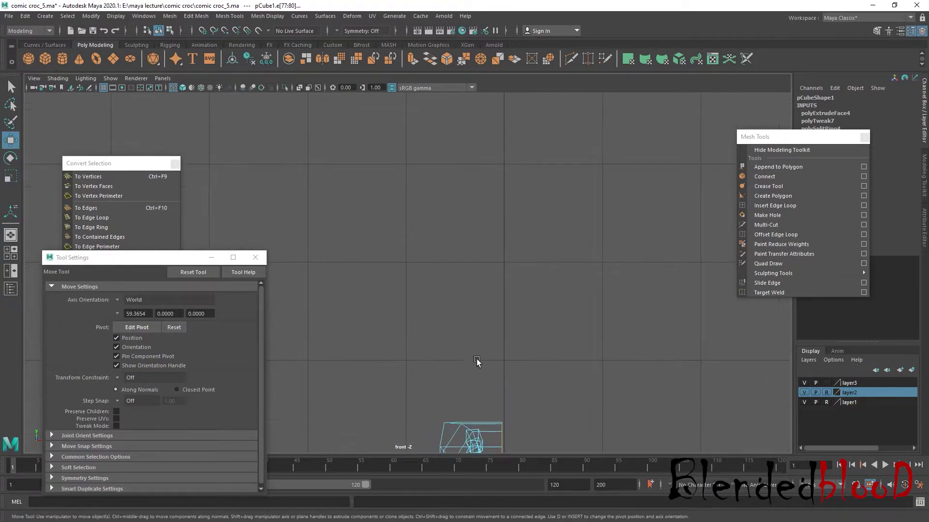
key(f)
scroll(498, 334, up, 2)
scroll(501, 332, up, 2)
scroll(503, 327, up, 2)
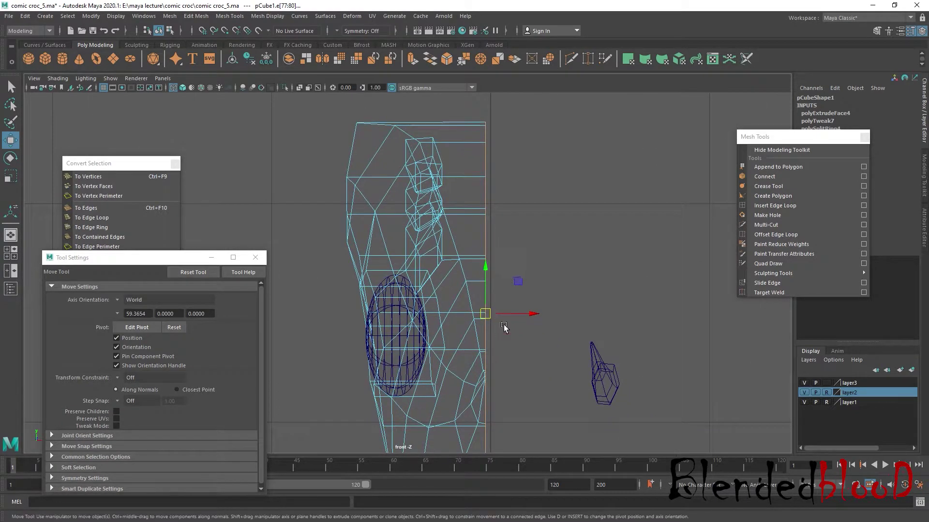
click(22, 16)
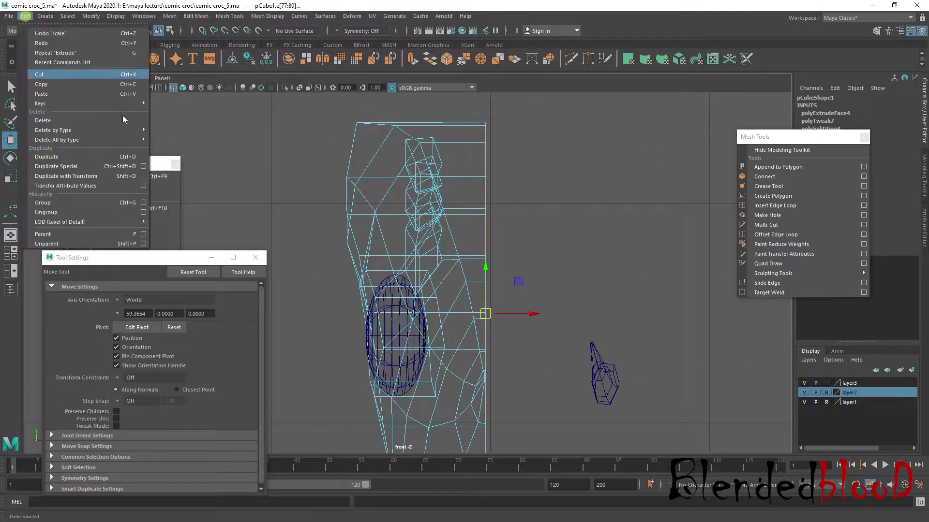
Mirror-duplicate the half head pCube1 with Scale X -1, creating pCube2
click(143, 166)
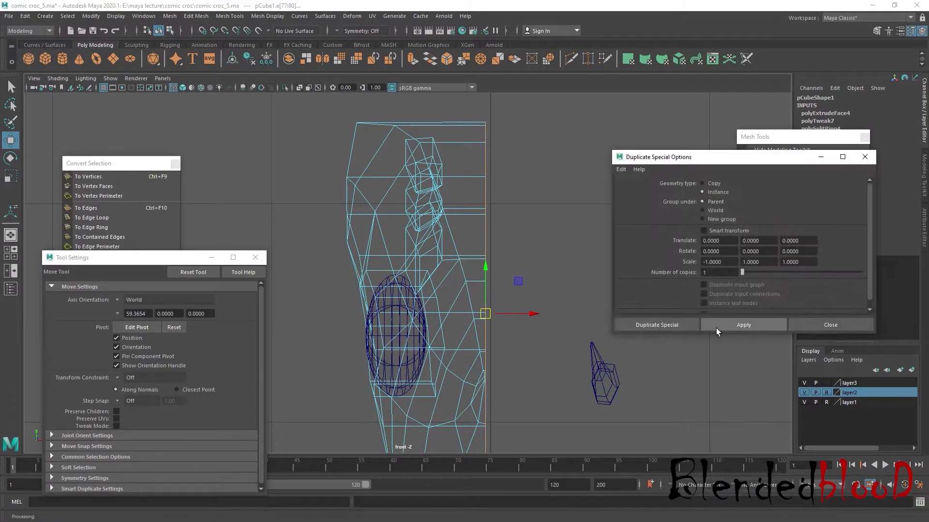
click(730, 326)
scroll(393, 193, down, 3)
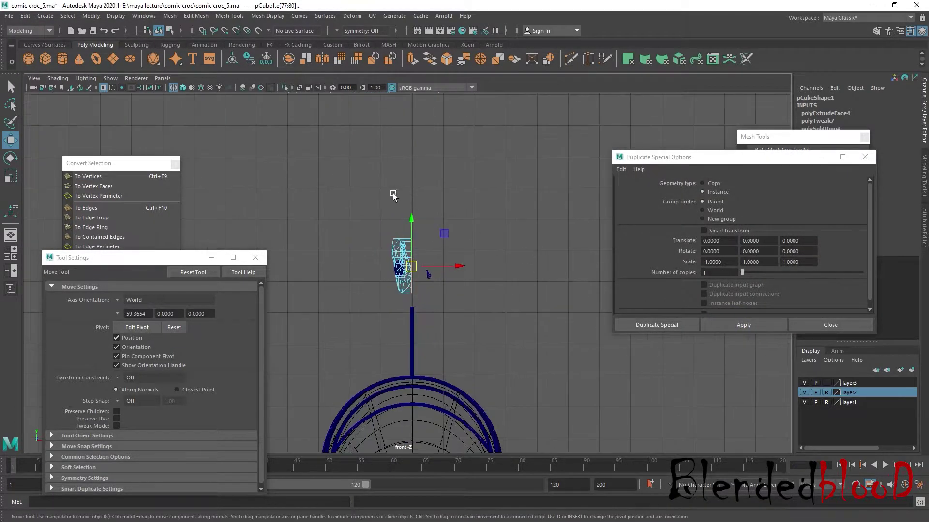
right_click(406, 222)
click(452, 208)
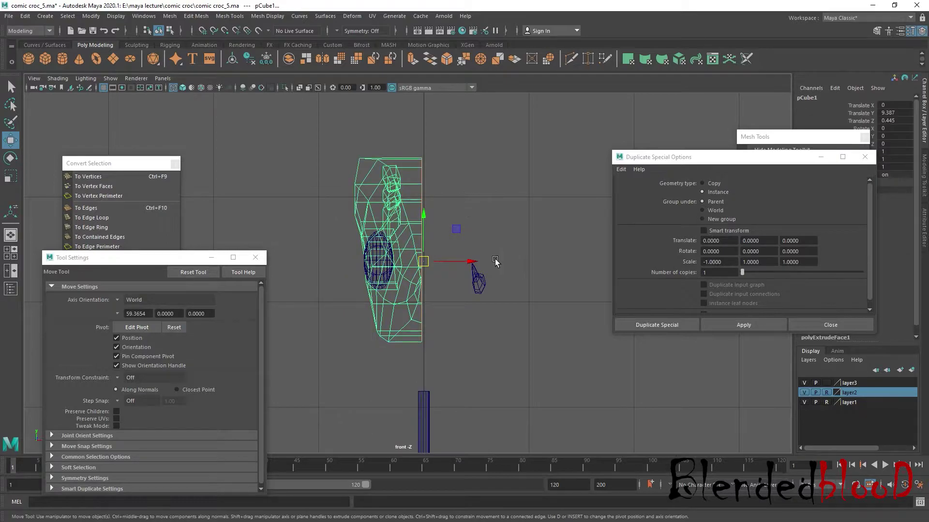
click(510, 213)
click(400, 215)
click(765, 323)
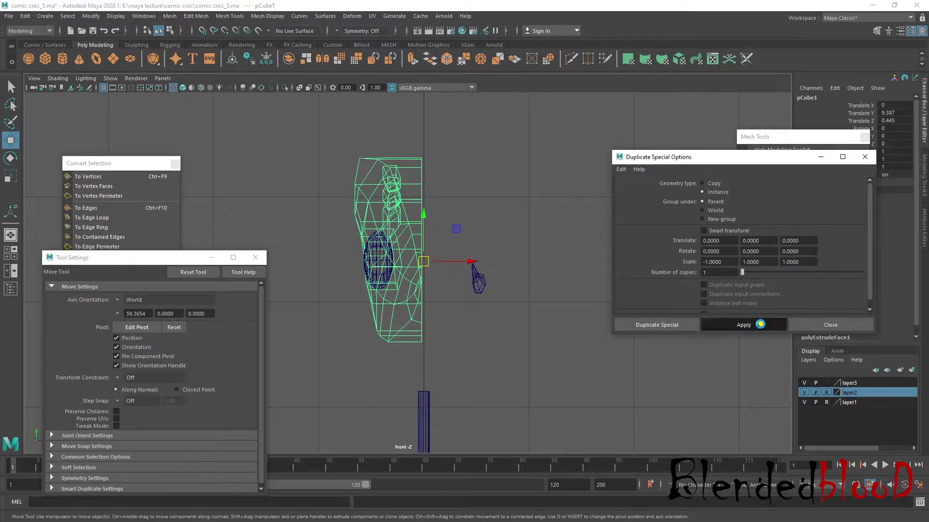
click(830, 325)
Nudge the mirrored pCube2 slightly left along X, then select the original half
scroll(495, 240, up, 4)
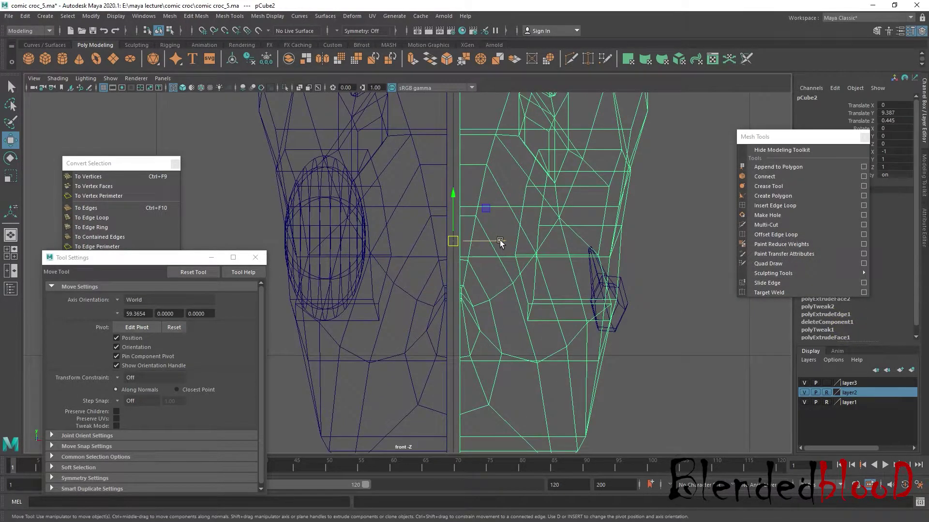
drag(500, 239, 492, 239)
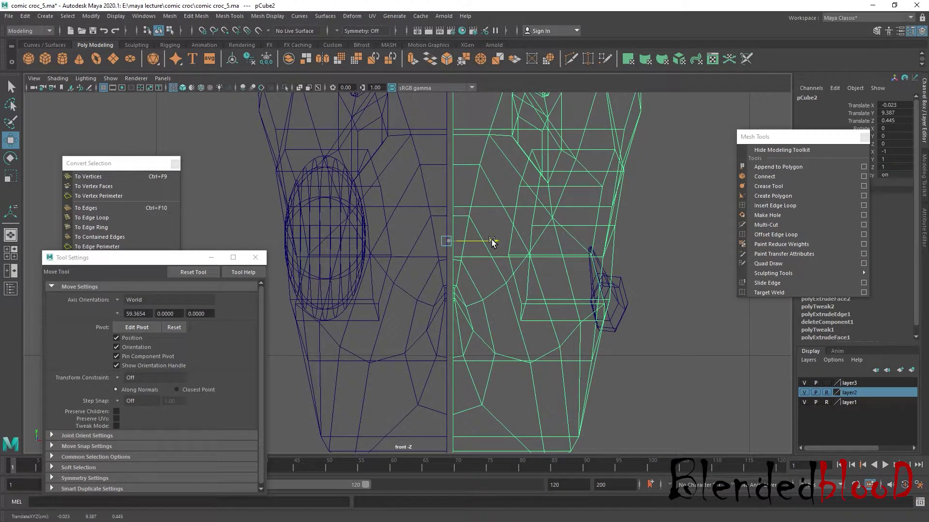
click(446, 172)
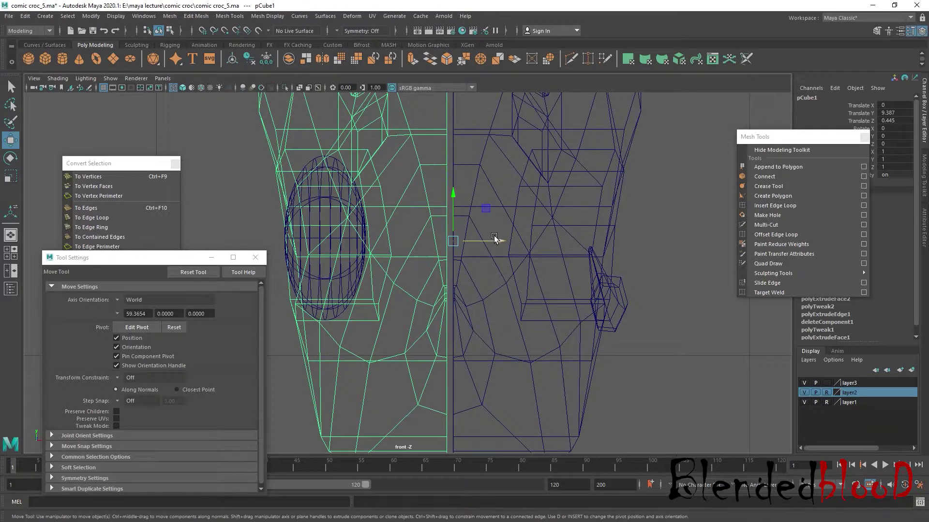
Nudge the original half slightly right and combine both halves into one mesh, pCube3
drag(495, 238, 502, 239)
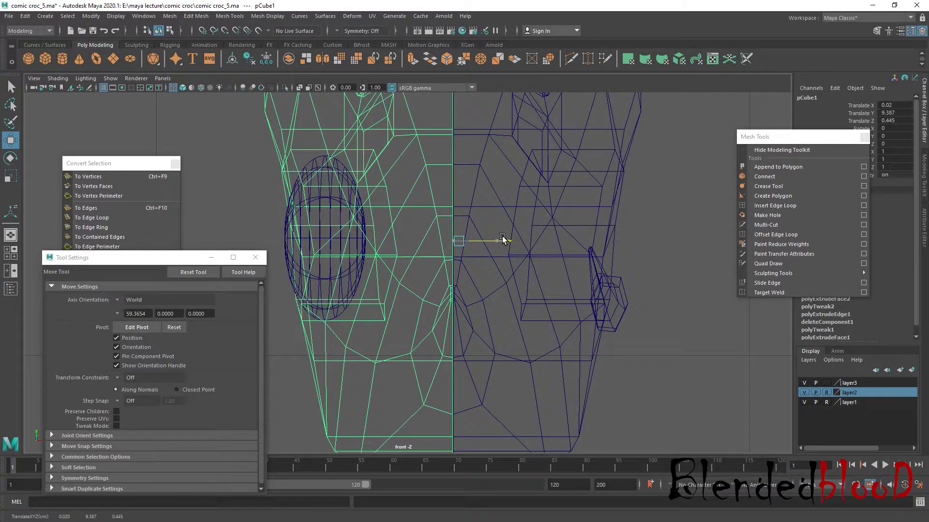
shift+click(460, 152)
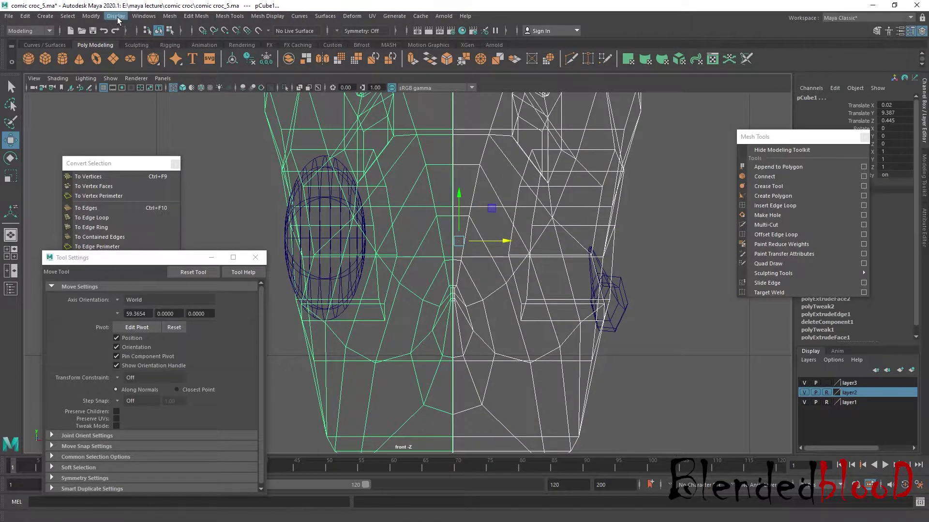
click(170, 16)
click(196, 49)
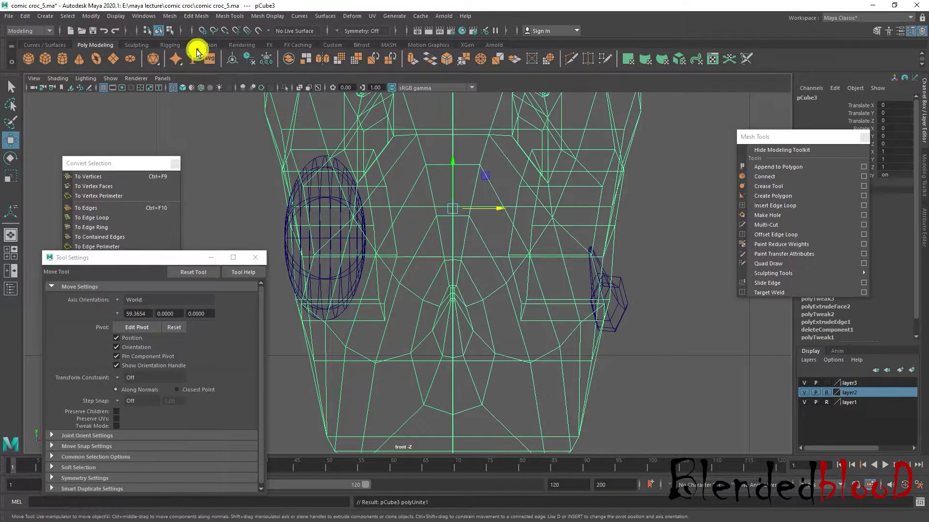
Select the centre-seam edges and convert them to vertices
click(91, 16)
right_drag(471, 128, 471, 103)
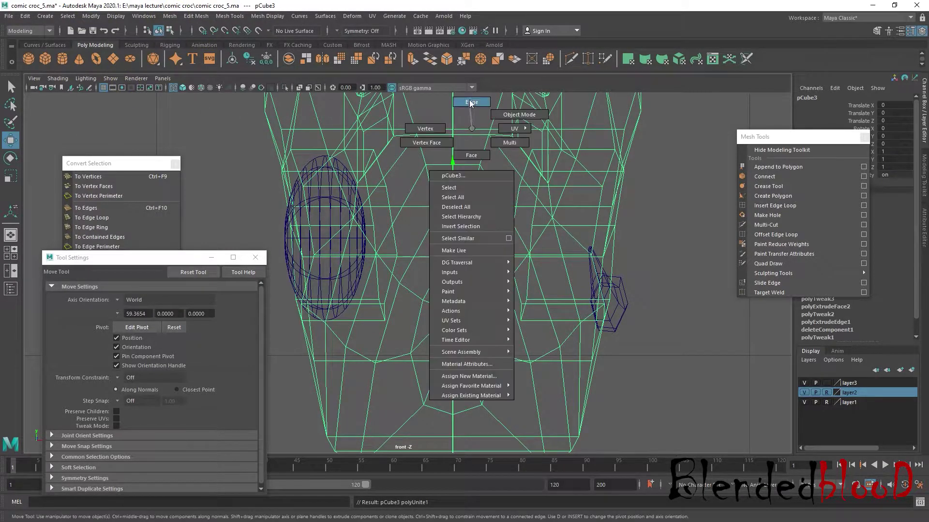
click(495, 224)
scroll(495, 225, up, 3)
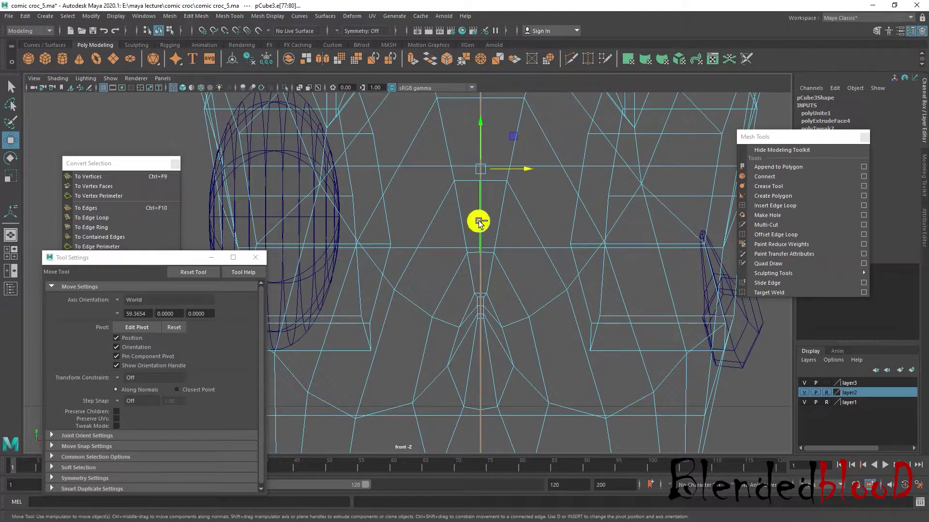
click(89, 177)
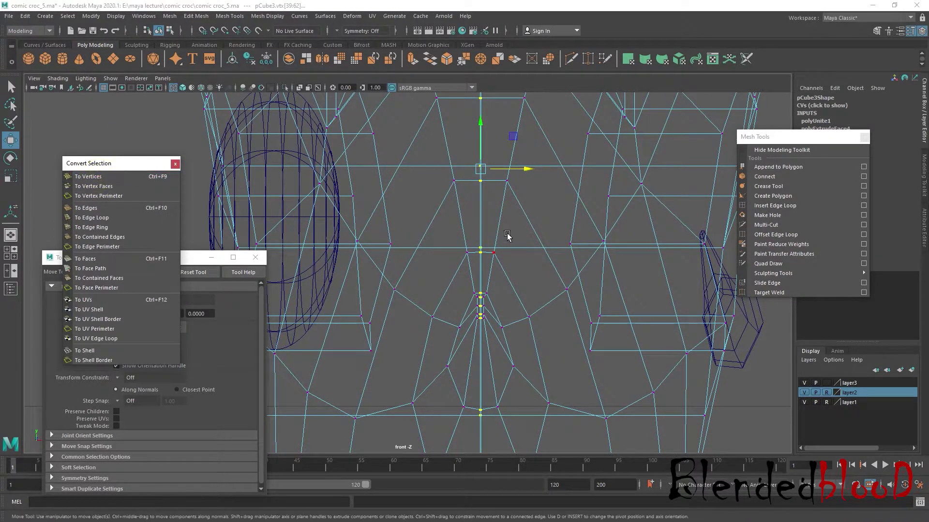
scroll(508, 235, up, 3)
click(261, 261)
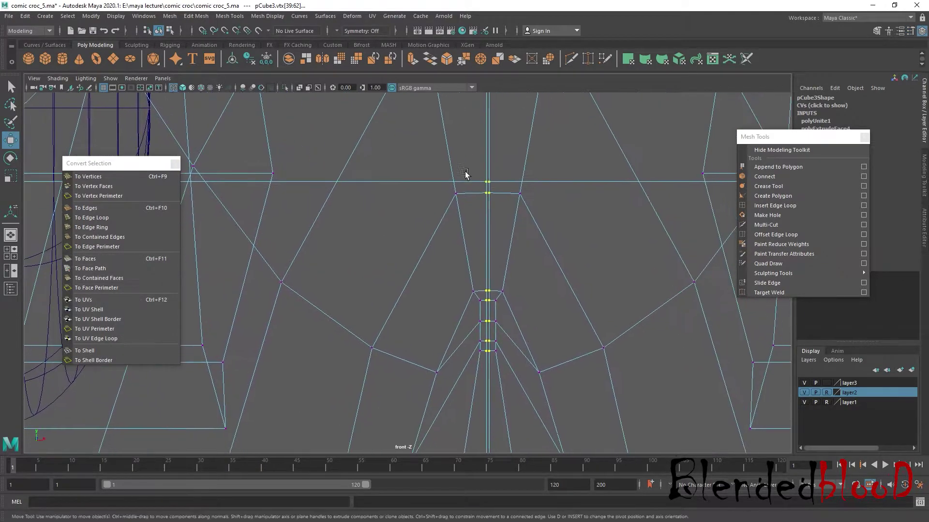
Merge the centre-seam vertices with a 0.0050 threshold
click(236, 18)
mouse_move(196, 16)
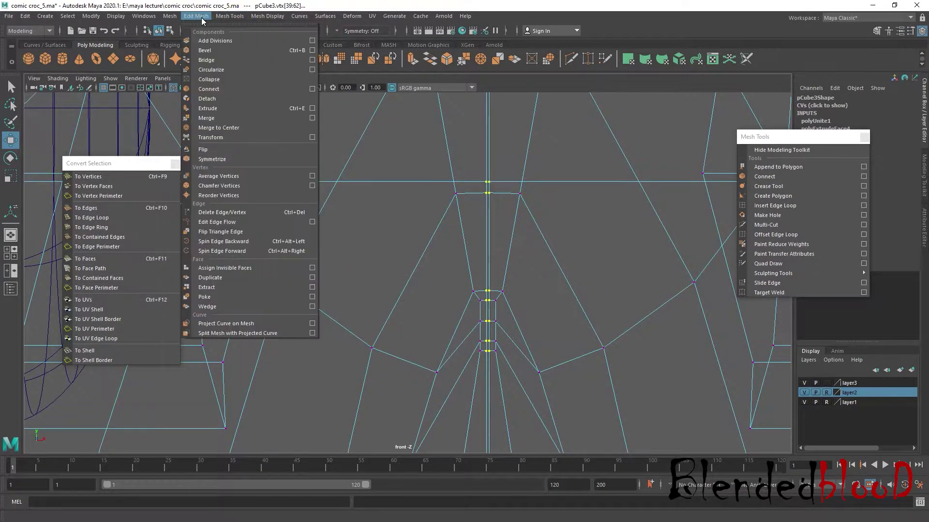
click(313, 119)
click(686, 325)
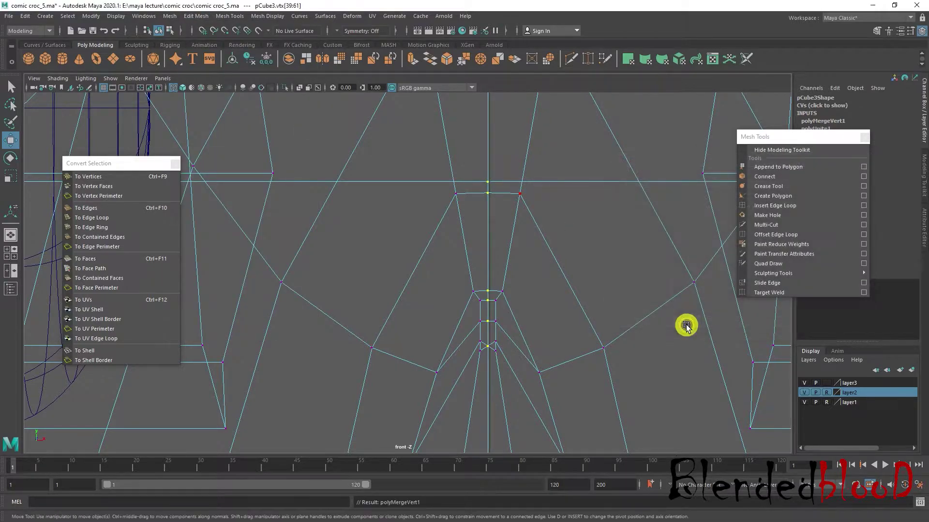
key(ctrl+z)
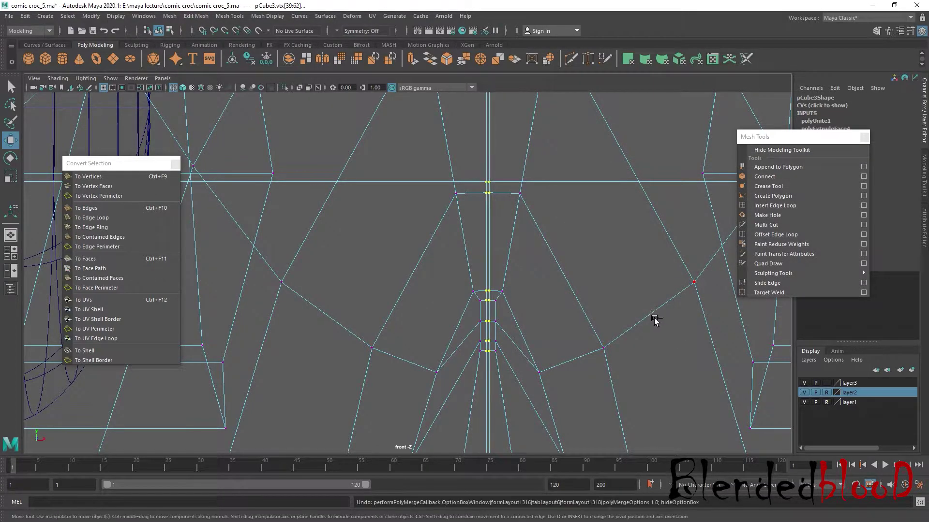
scroll(608, 292, up, 5)
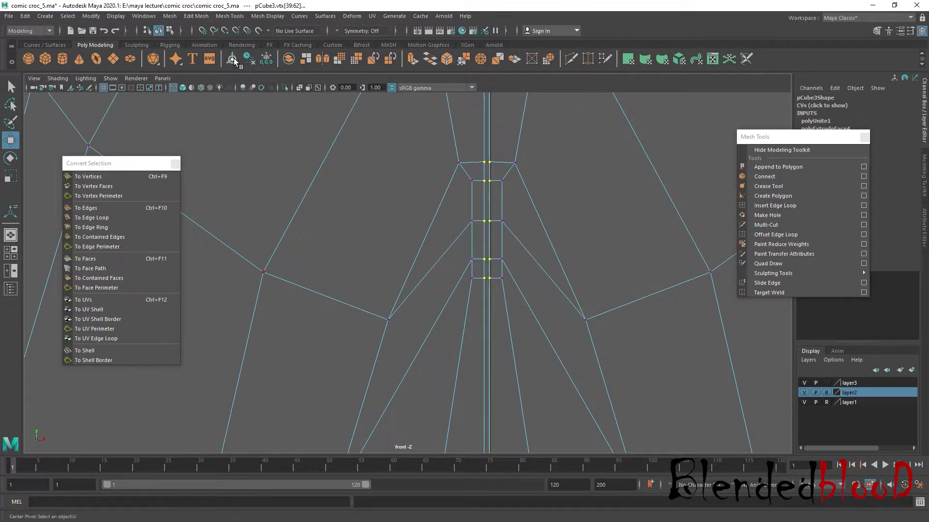
click(169, 16)
mouse_move(196, 16)
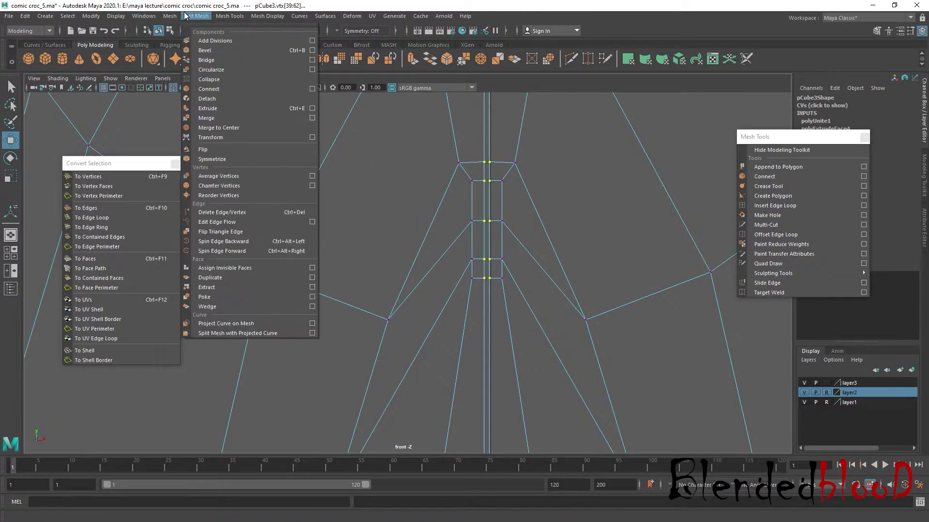
click(312, 117)
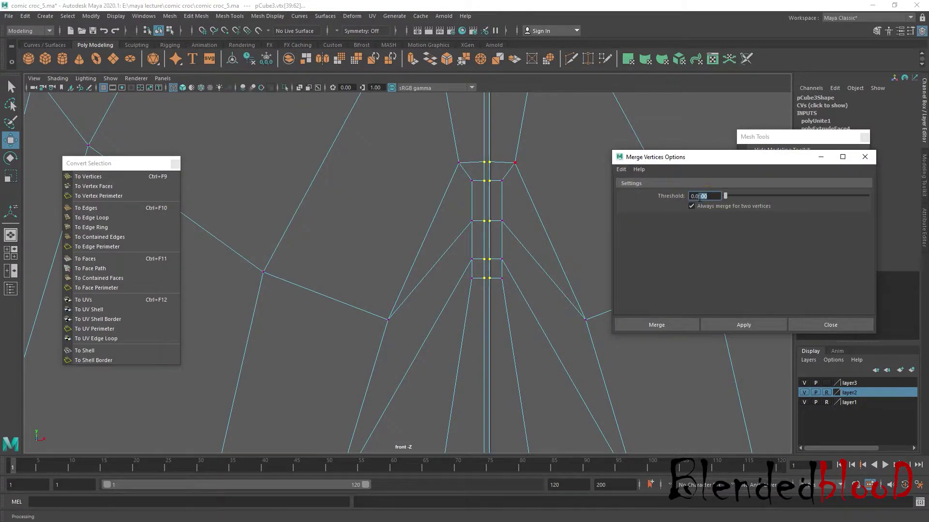
text(050)
click(753, 326)
click(825, 325)
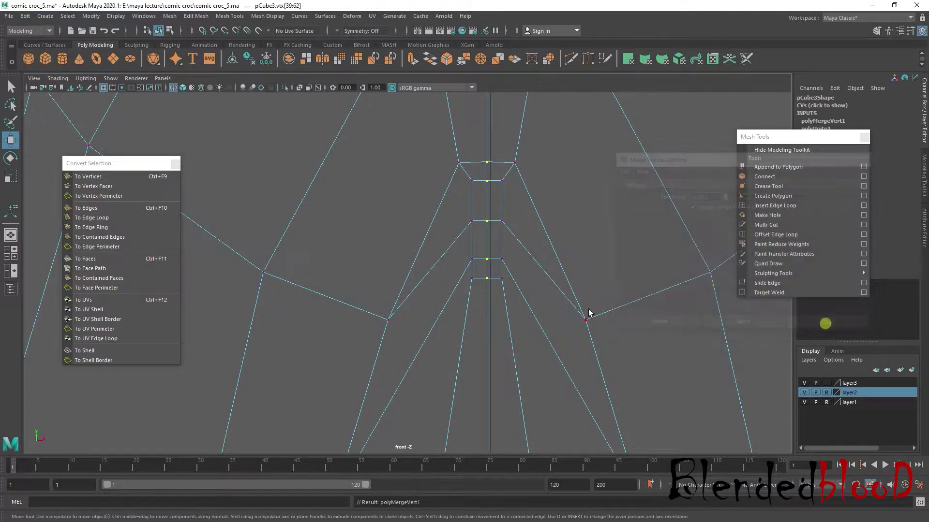
click(490, 272)
Select the tapered cylinder pCylinder25 and shift it slightly along X
key(space)
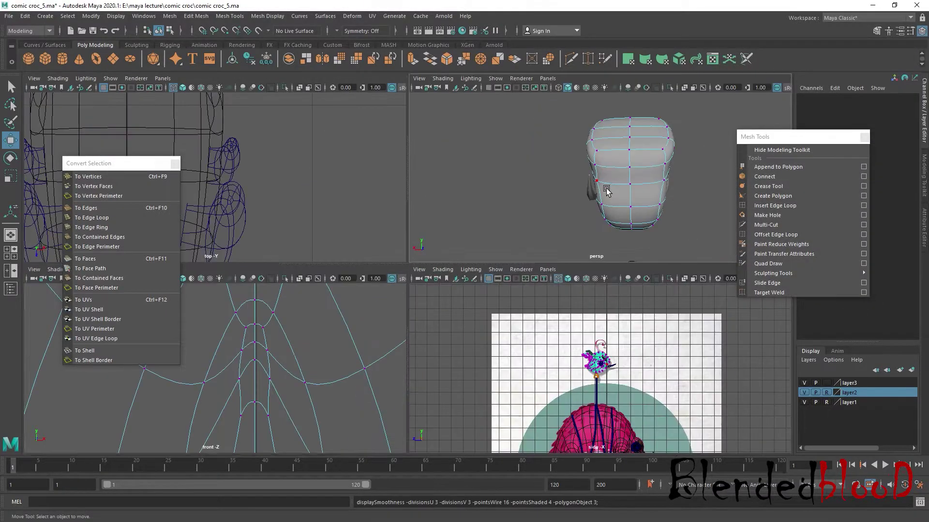
key(space)
mouse_move(557, 290)
alt+mouse_down()
mouse_move(518, 296)
mouse_move(568, 325)
mouse_move(501, 325)
alt+mouse_up()
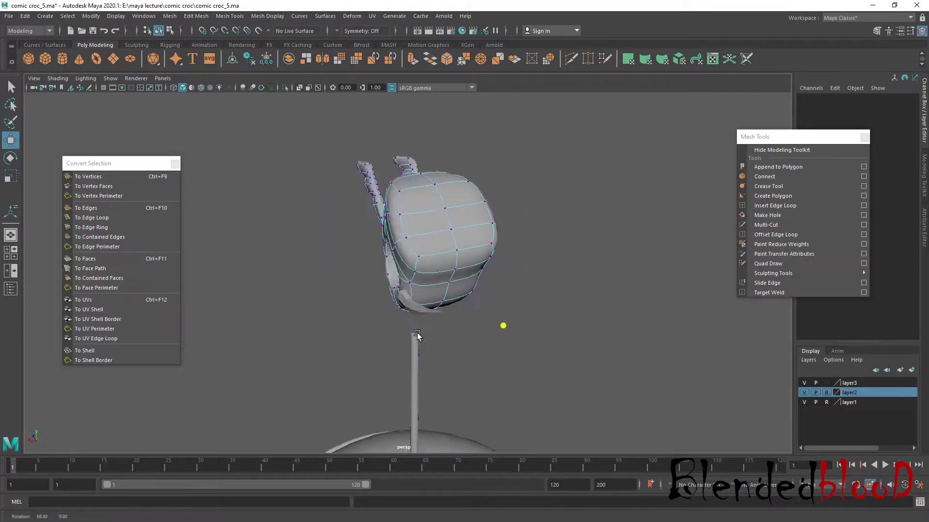
key(F8)
click(588, 265)
click(413, 312)
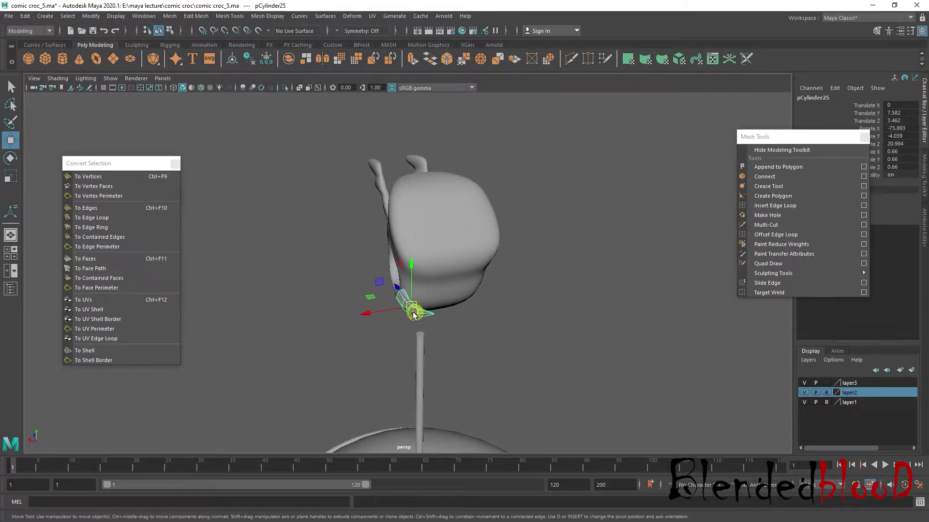
drag(368, 314, 365, 311)
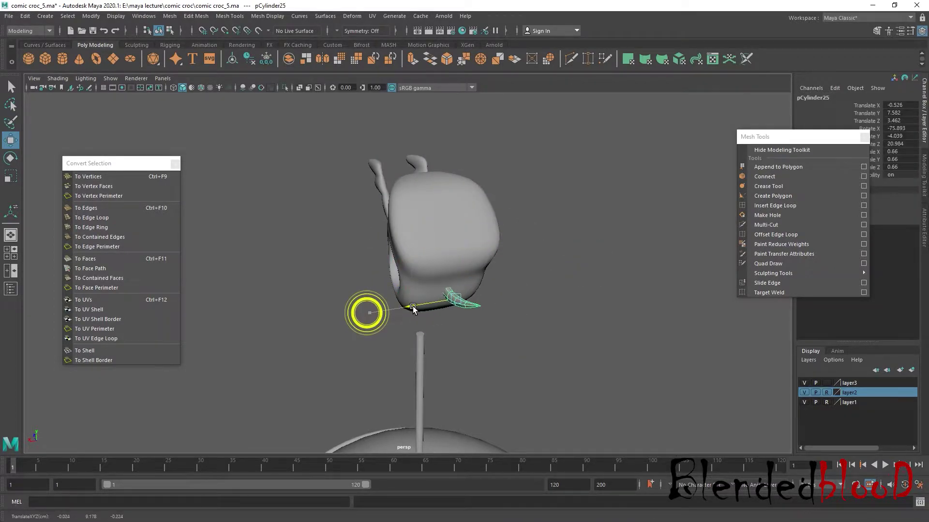
Rotate the cylinder beak slightly in the top view
key(space)
key(space)
scroll(314, 195, down, 5)
scroll(425, 280, up, 2)
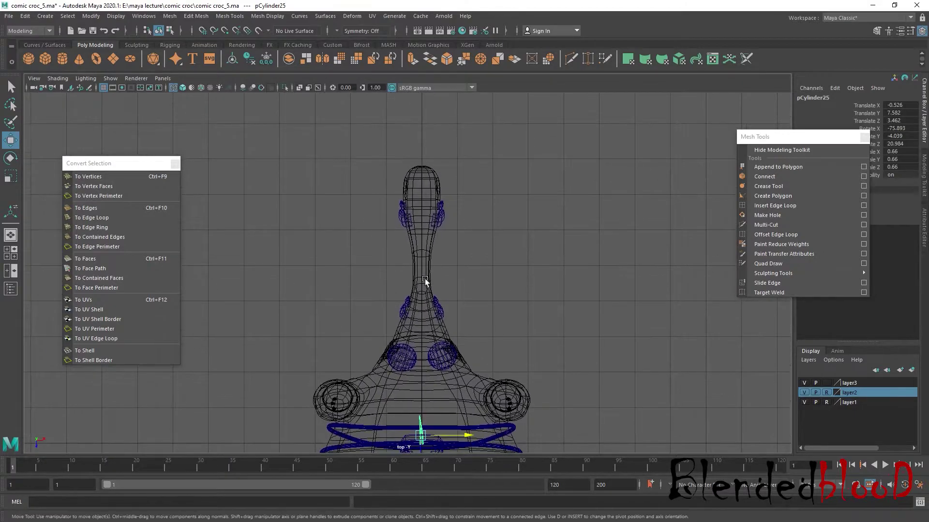
scroll(431, 242, up, 3)
scroll(485, 214, up, 3)
scroll(485, 214, up, 3)
key(r)
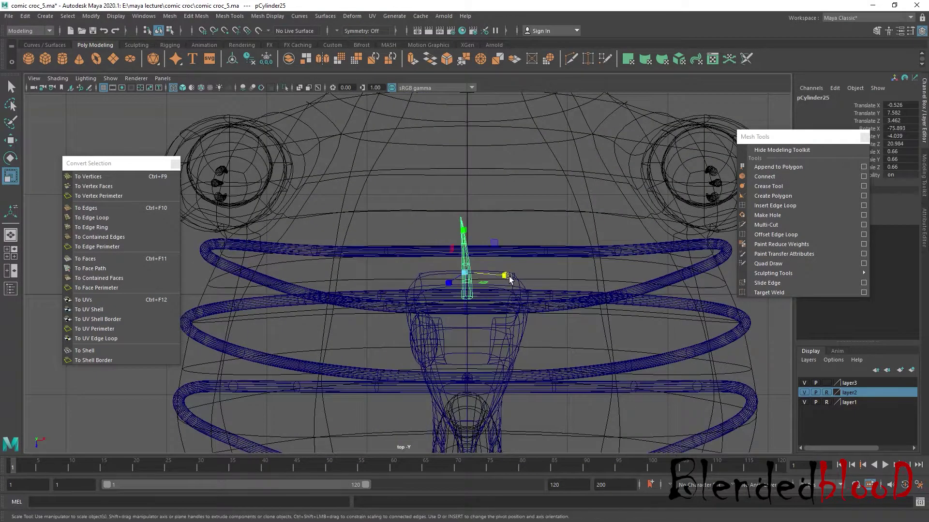
scroll(509, 277, up, 3)
key(e)
drag(548, 253, 548, 254)
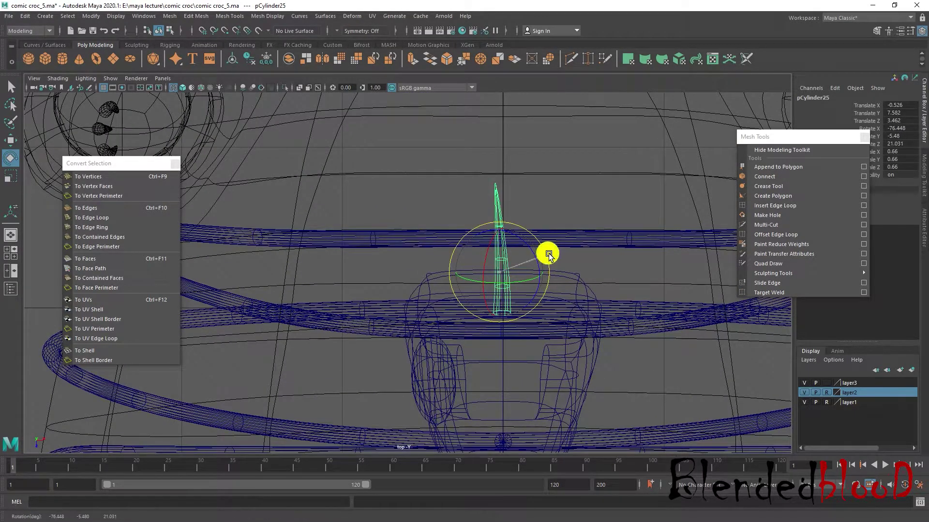
key(w)
scroll(519, 218, up, 2)
Move each of the cylinder's vertex rings along X onto the head's centre line
right_drag(519, 190, 482, 192)
drag(497, 153, 503, 156)
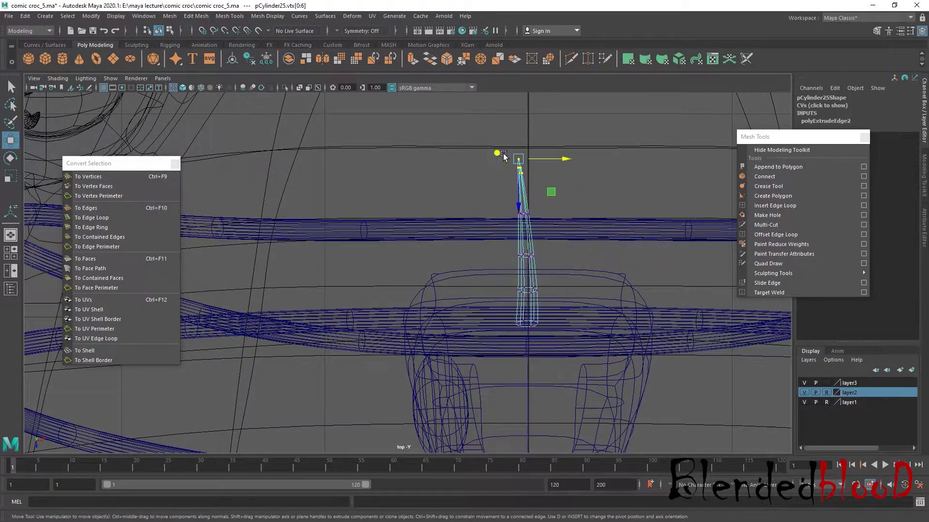
drag(565, 159, 575, 160)
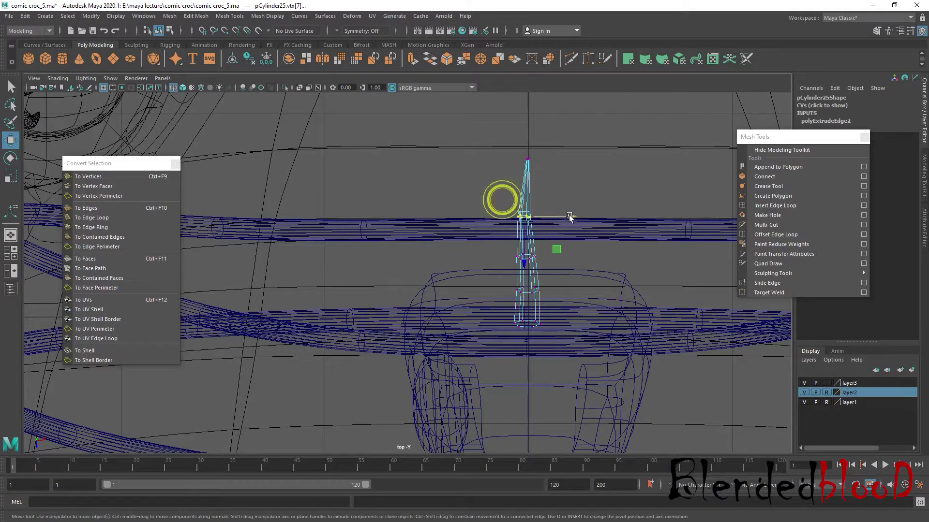
drag(570, 218, 574, 218)
drag(482, 243, 574, 259)
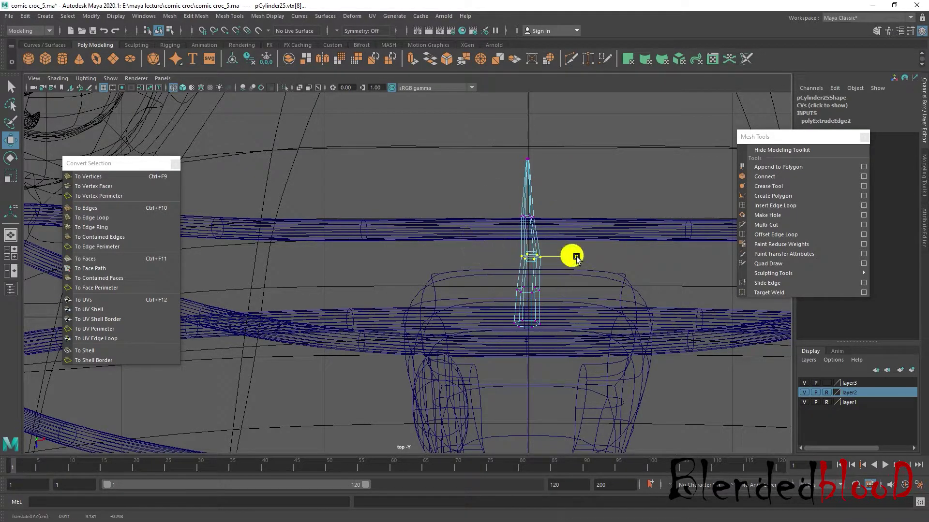
drag(493, 282, 564, 301)
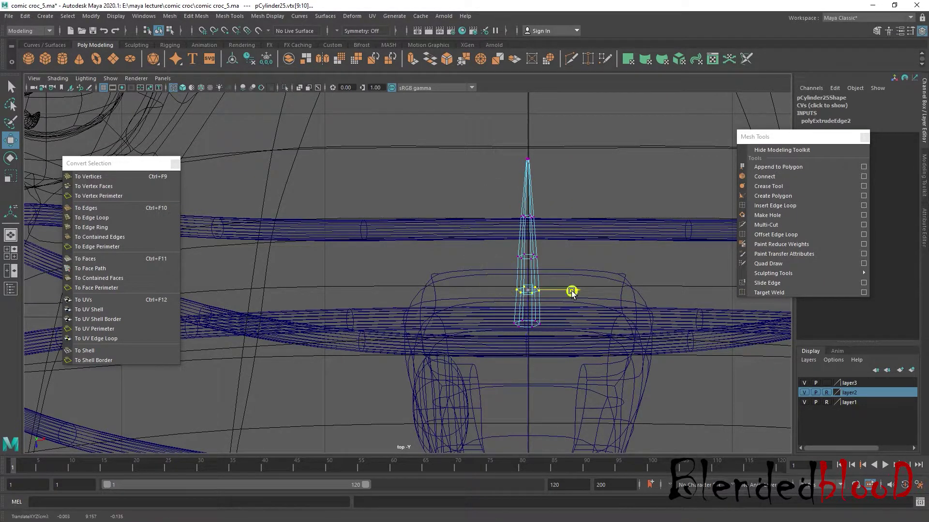
drag(504, 308, 574, 333)
click(574, 329)
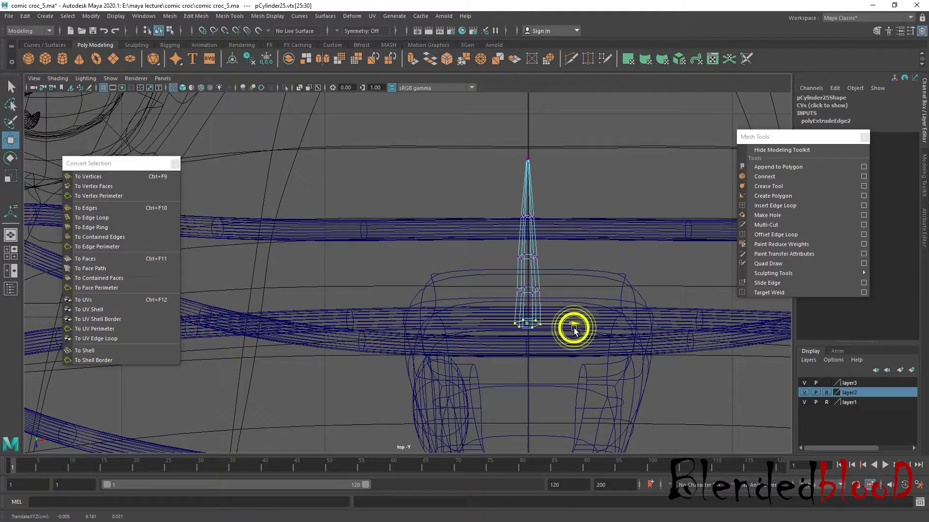
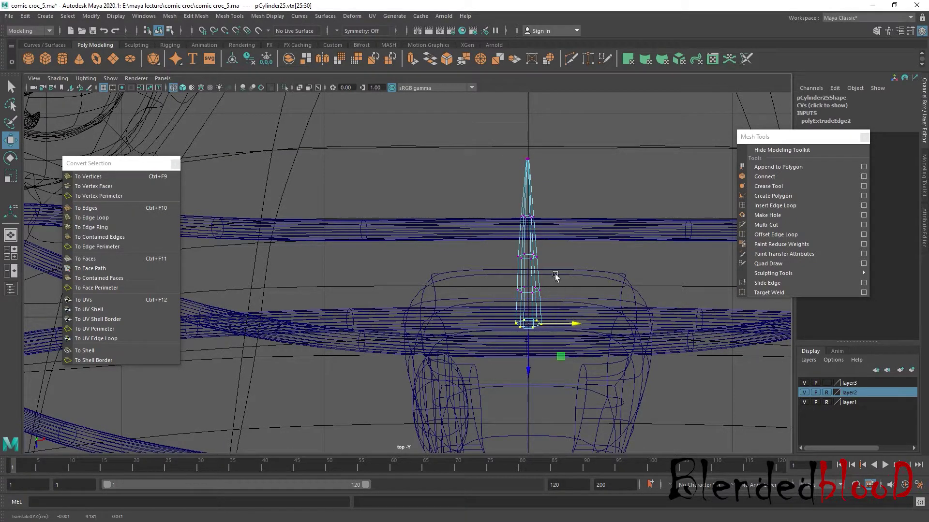
Select the neck rod's upper vertex rings, return to Object Mode and maximize perspective
drag(502, 240, 556, 276)
click(559, 259)
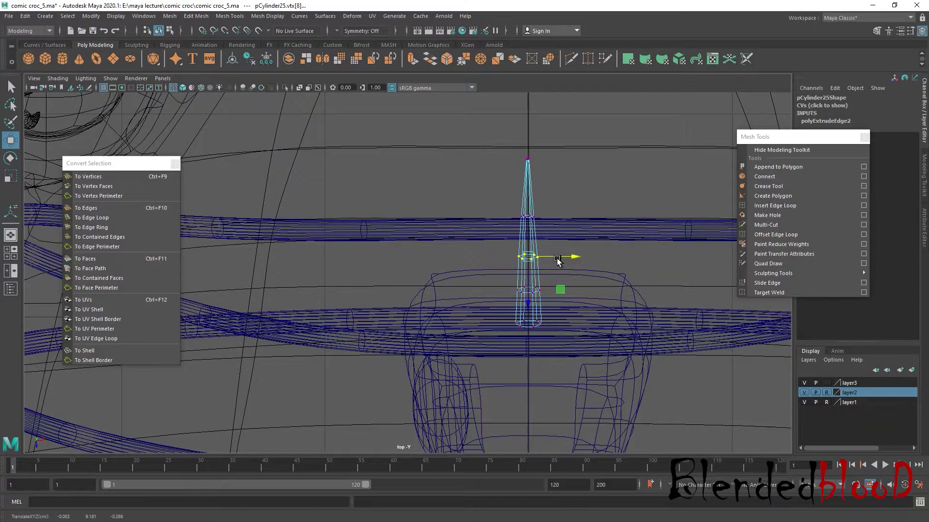
drag(498, 274, 553, 300)
right_drag(538, 191, 571, 163)
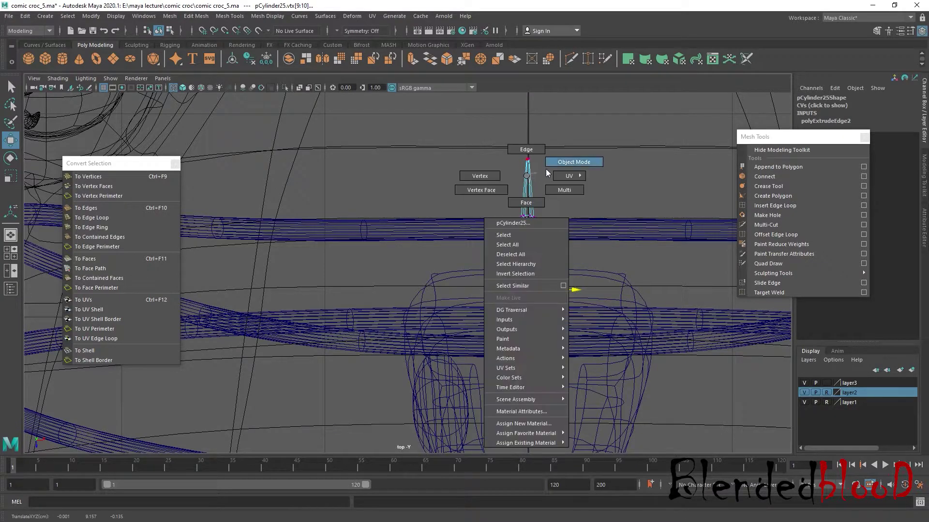
key(space)
key(space)
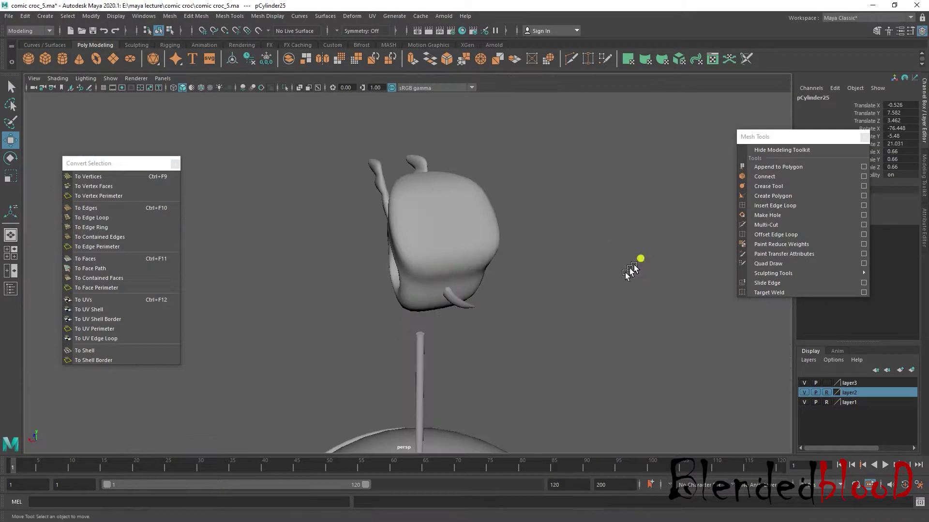
Select the second eyeball (pSphere4) and move it along X into the eye socket
click(634, 266)
alt+drag(634, 266, 541, 321)
alt+right_drag(542, 322, 559, 325)
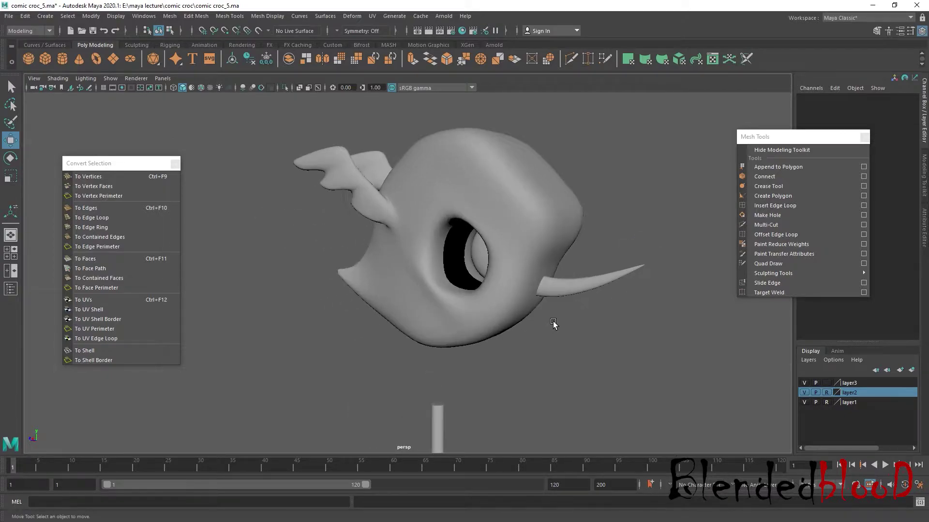
click(406, 261)
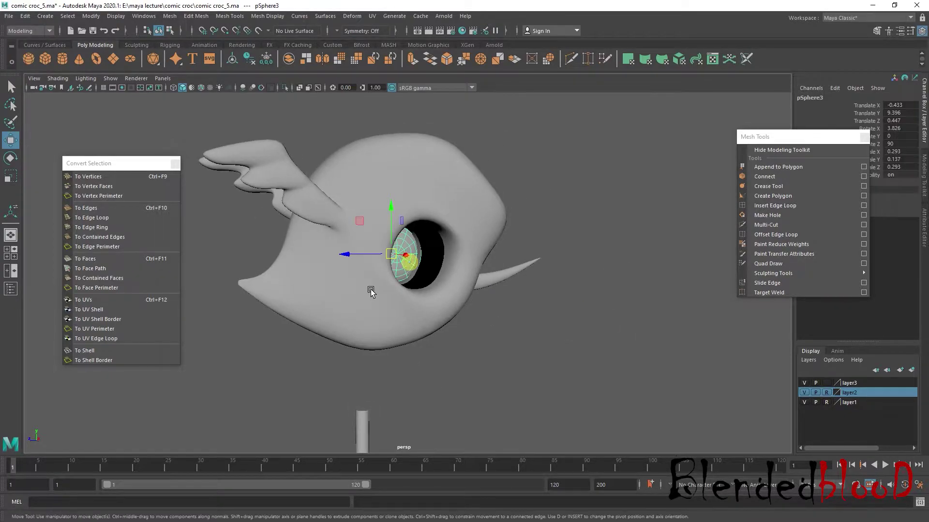
alt+drag(406, 263, 432, 315)
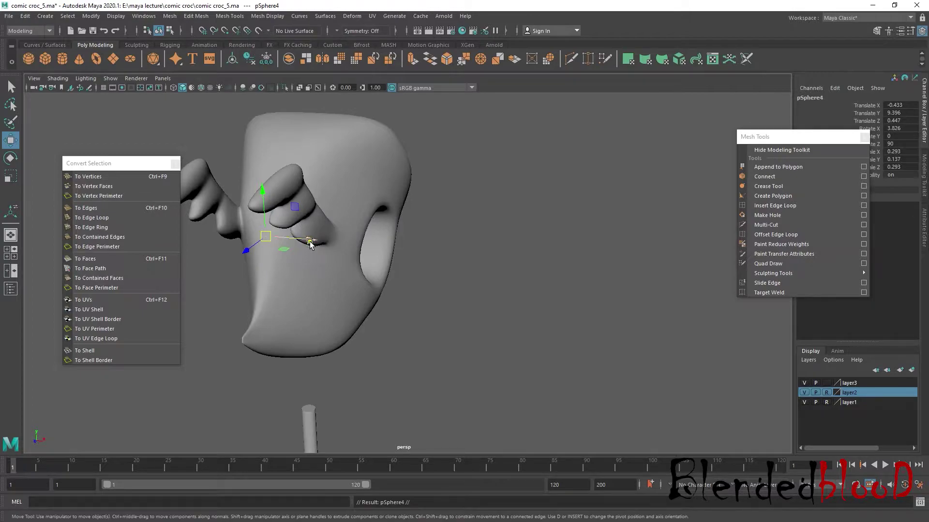
drag(310, 242, 435, 293)
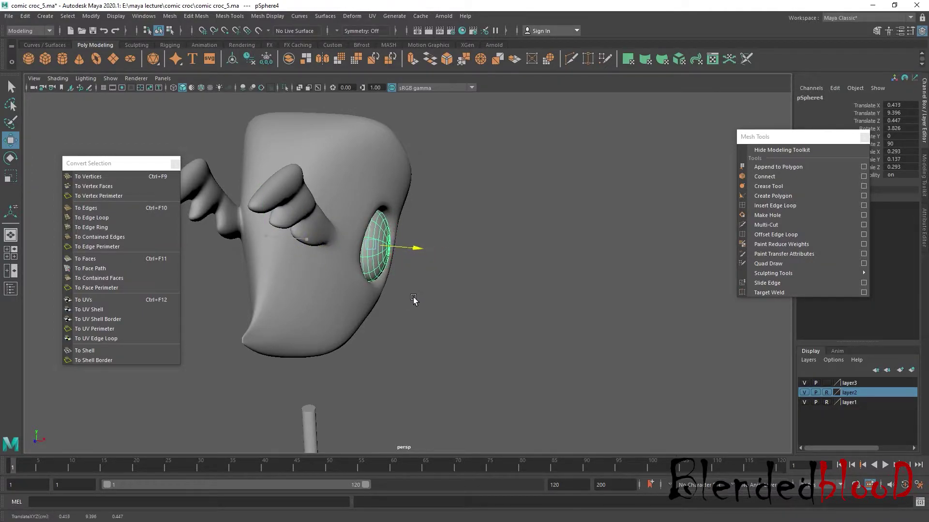
alt+drag(491, 307, 302, 297)
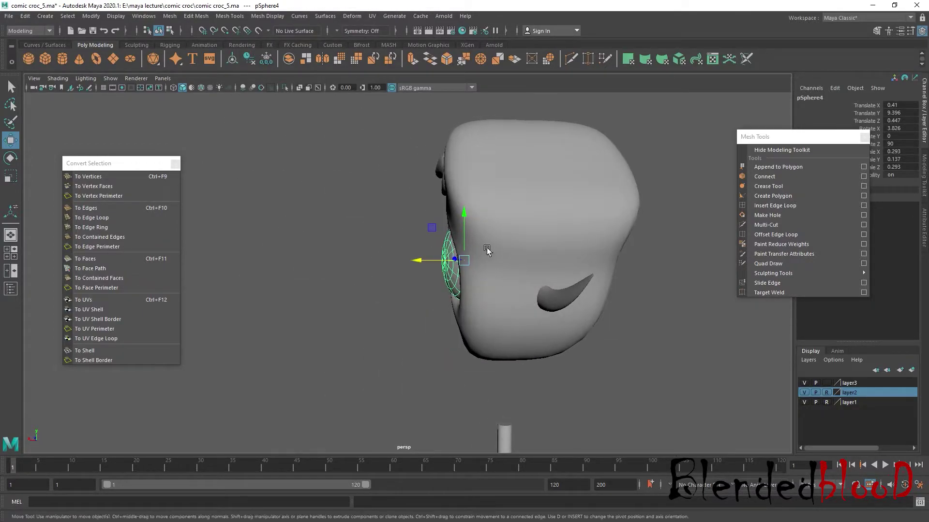
Turn on Wireframe on Shaded, then rotate and nudge the eyeball to sit flush
click(200, 87)
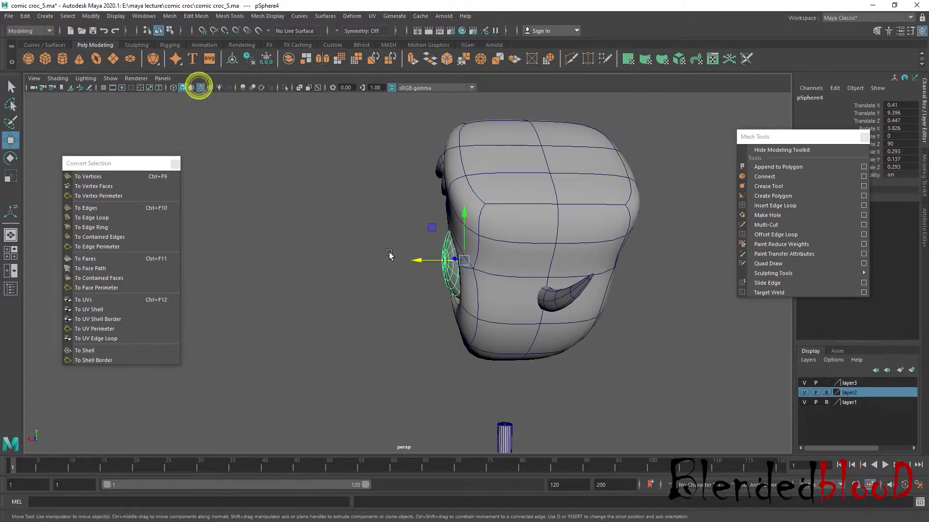
mouse_move(385, 251)
alt+mouse_down()
mouse_move(574, 255)
mouse_move(393, 246)
mouse_move(400, 234)
mouse_move(485, 244)
mouse_move(500, 279)
mouse_move(455, 271)
alt+mouse_up()
key(e)
key(w)
middle_drag(443, 273, 441, 274)
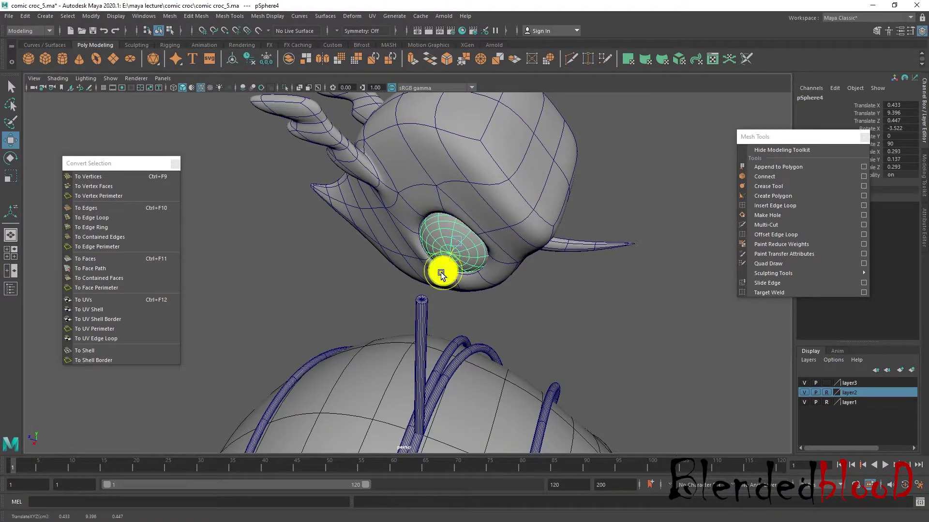
key(e)
drag(445, 275, 455, 276)
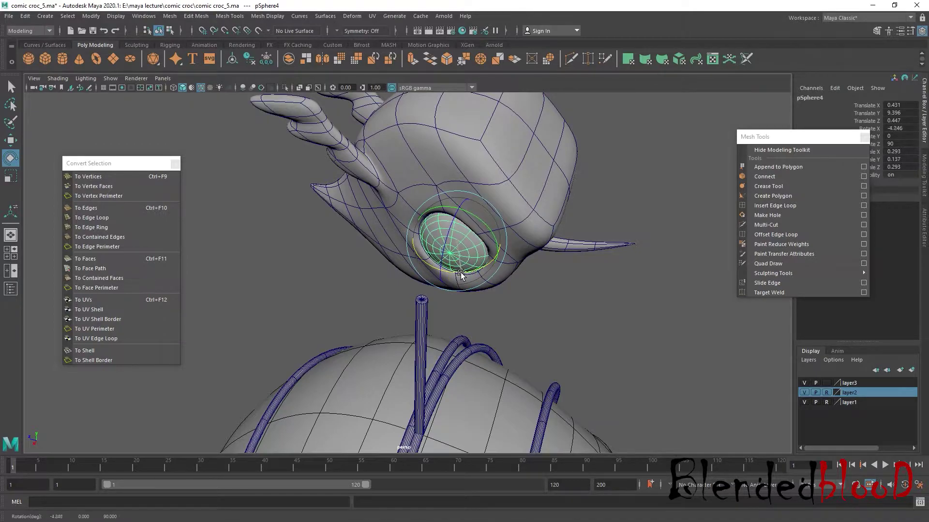
key(w)
click(539, 304)
alt+drag(539, 305, 528, 307)
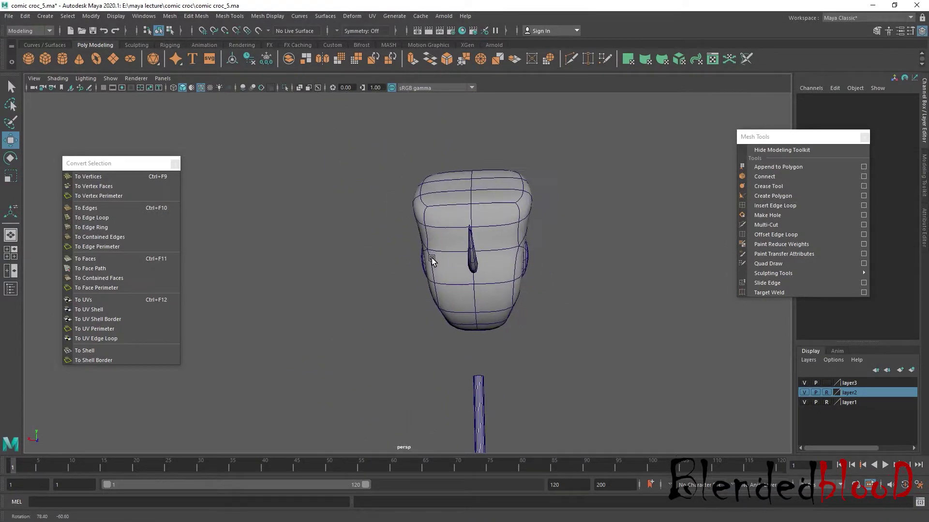
Turn off the Wireframe on Shaded overlay and look around the croc
alt+drag(447, 269, 414, 278)
right_drag(460, 260, 547, 217)
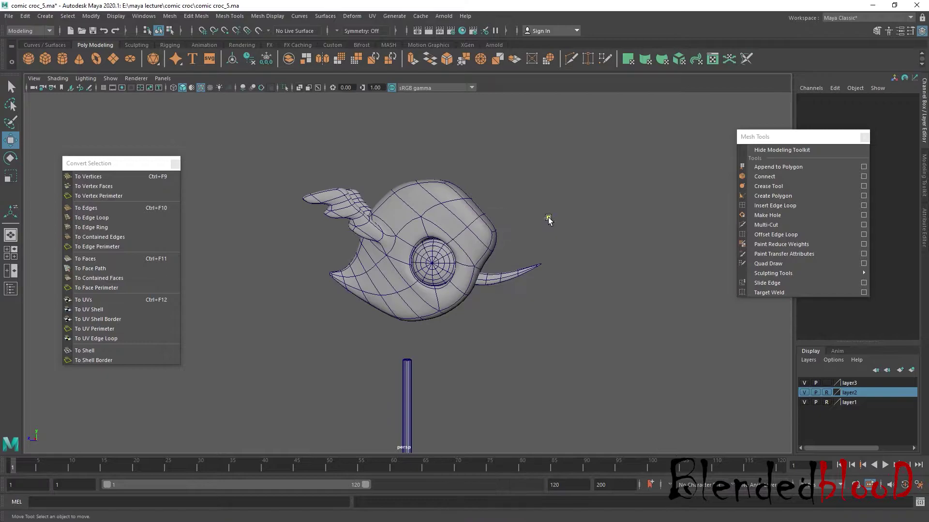
alt+drag(427, 311, 518, 304)
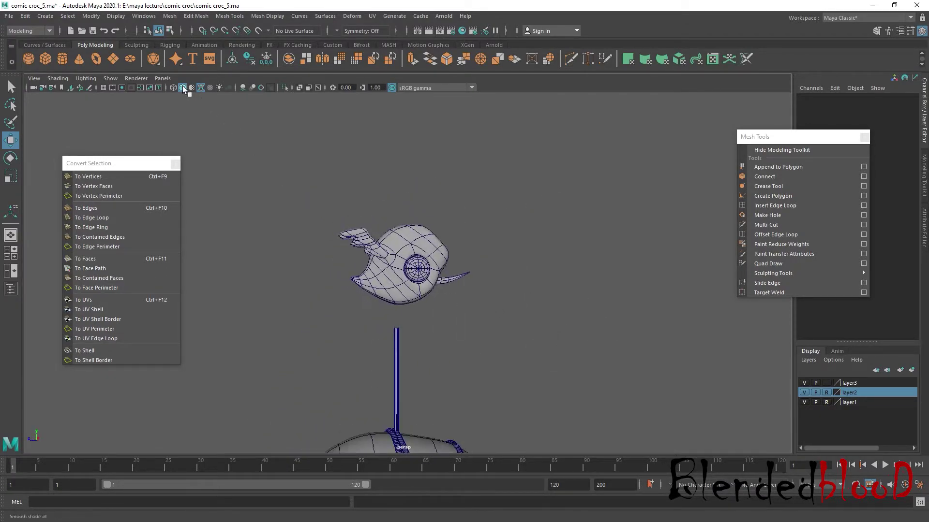
click(201, 87)
mouse_move(308, 166)
alt+mouse_down()
mouse_move(638, 375)
mouse_move(513, 370)
mouse_move(474, 301)
mouse_move(469, 320)
alt+mouse_up()
alt+right_drag(469, 321, 524, 219)
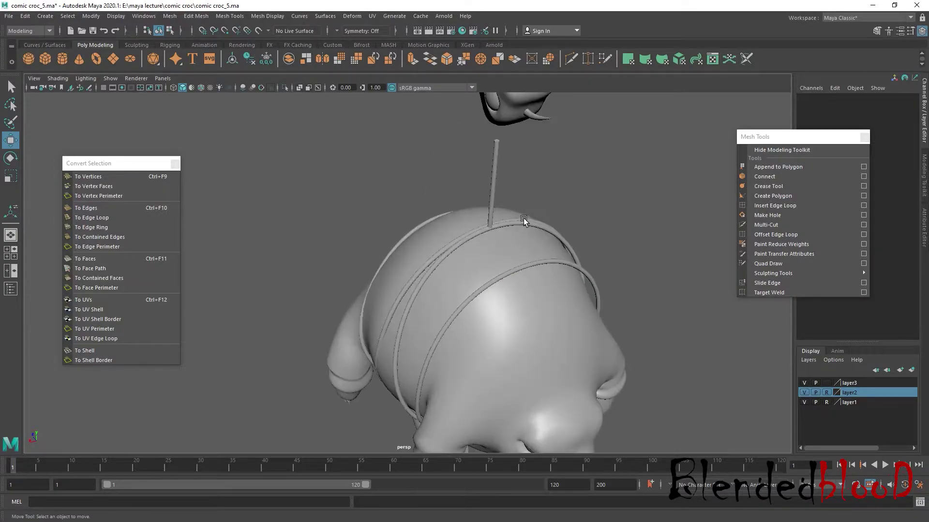
alt+drag(523, 218, 431, 386)
alt+right_drag(431, 386, 428, 375)
alt+drag(429, 375, 425, 364)
Compare the head with the side reference, then show pCube3 as its low-poly cage
key(space)
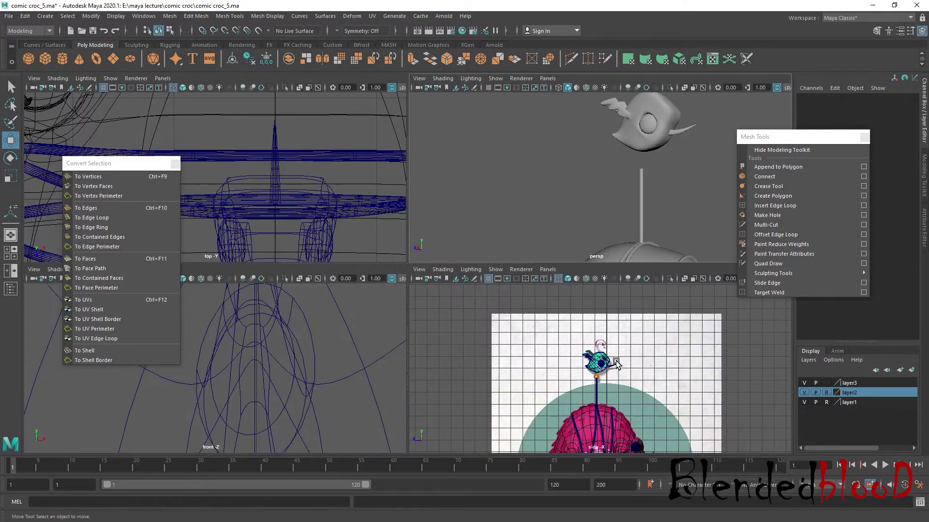
key(space)
key(space)
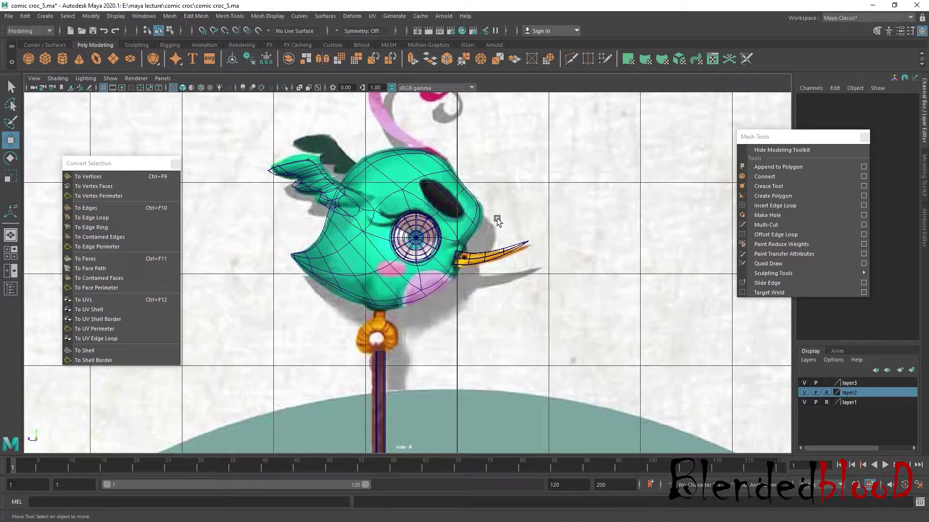
key(space)
key(space)
mouse_move(580, 205)
alt+mouse_down()
mouse_move(503, 271)
mouse_move(477, 228)
alt+mouse_up()
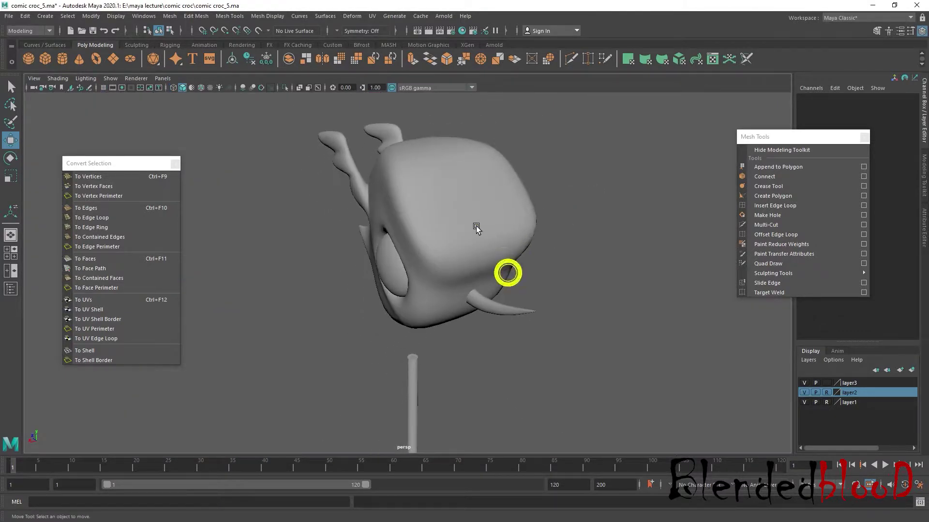
click(491, 224)
key(1)
alt+drag(498, 259, 540, 204)
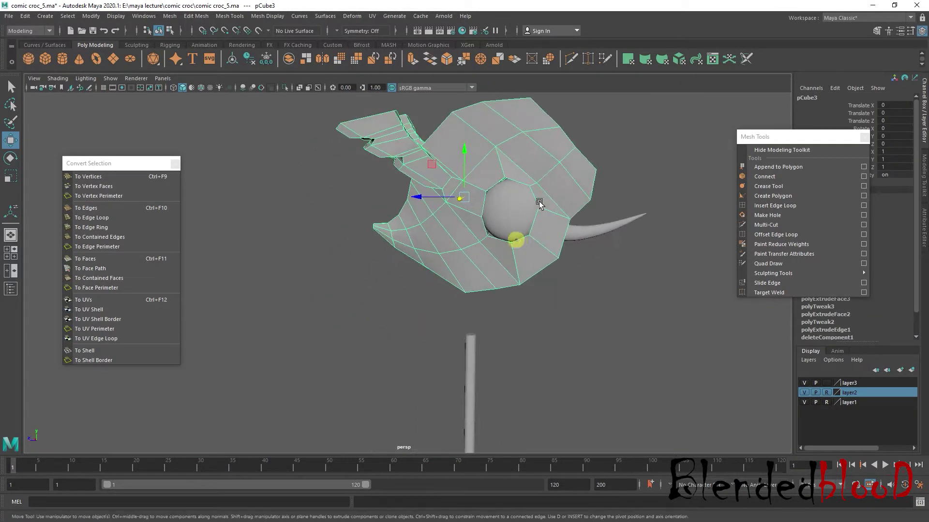
Select the bird head's front vertices, refining the selection with the Lasso Tool in side view
right_drag(540, 204, 644, 169)
mouse_move(570, 242)
mouse_down()
mouse_move(617, 306)
mouse_move(571, 213)
mouse_up()
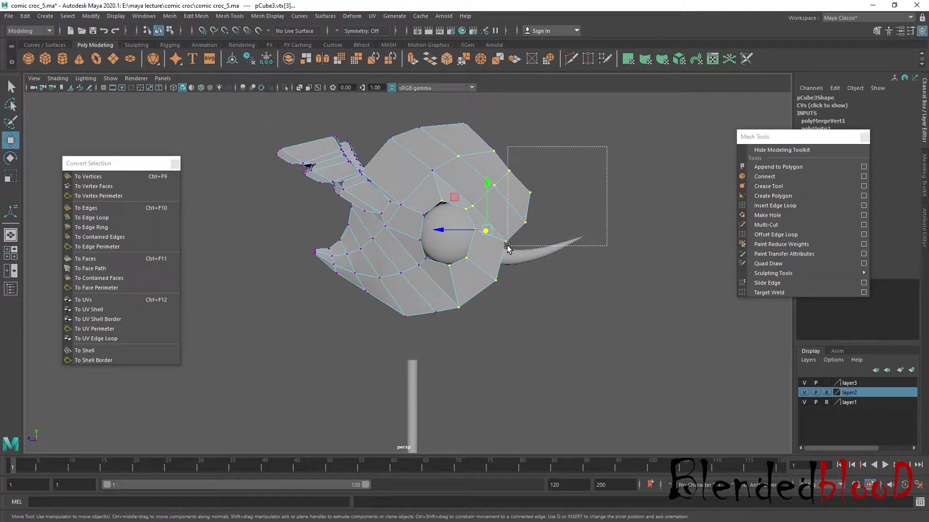
key(space)
key(space)
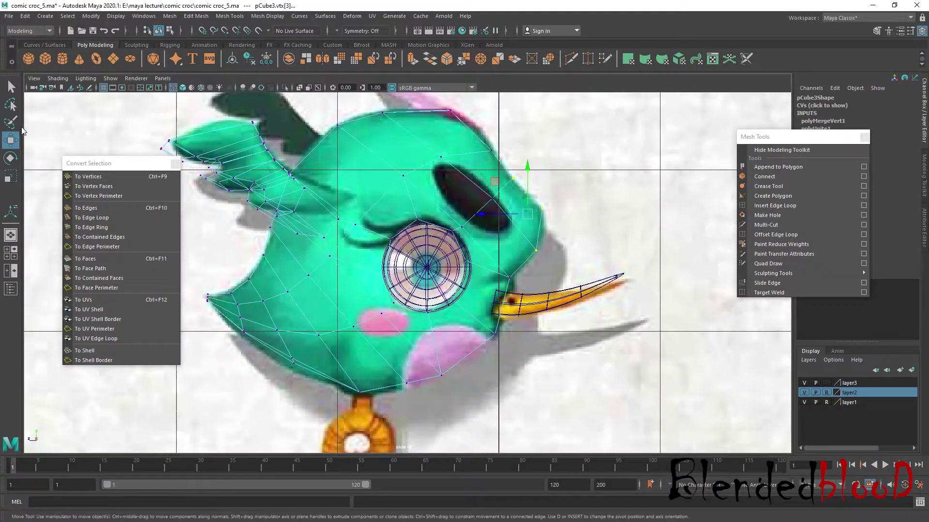
click(11, 105)
alt+middle_drag(387, 111, 383, 170)
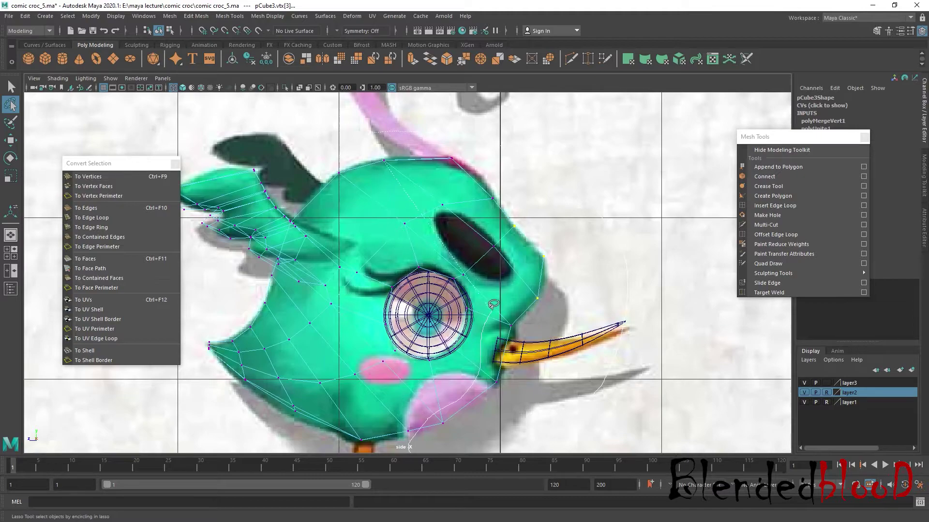
key(space)
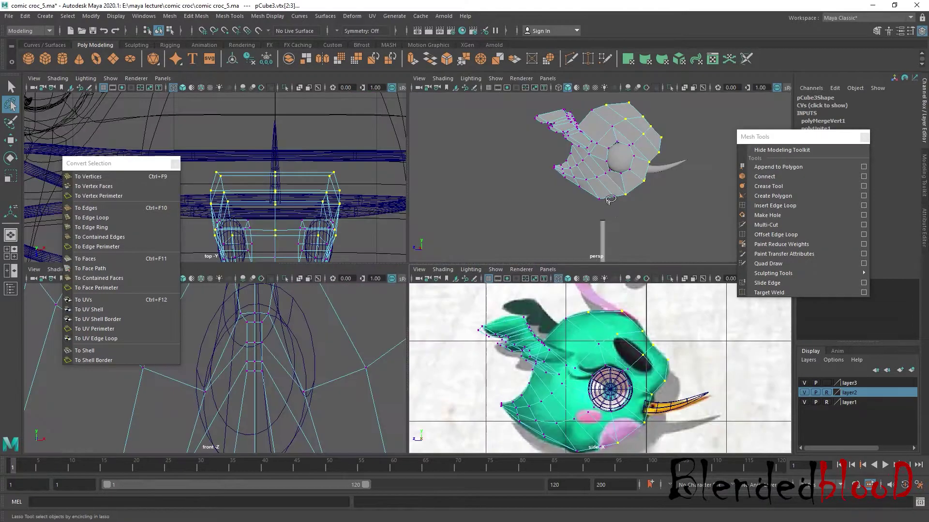
key(space)
key(w)
scroll(614, 260, up, 2)
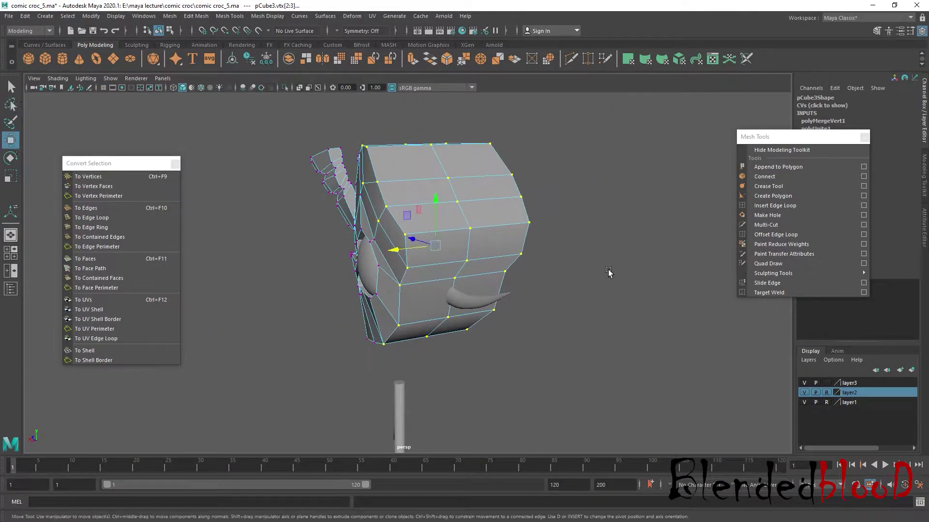
click(325, 17)
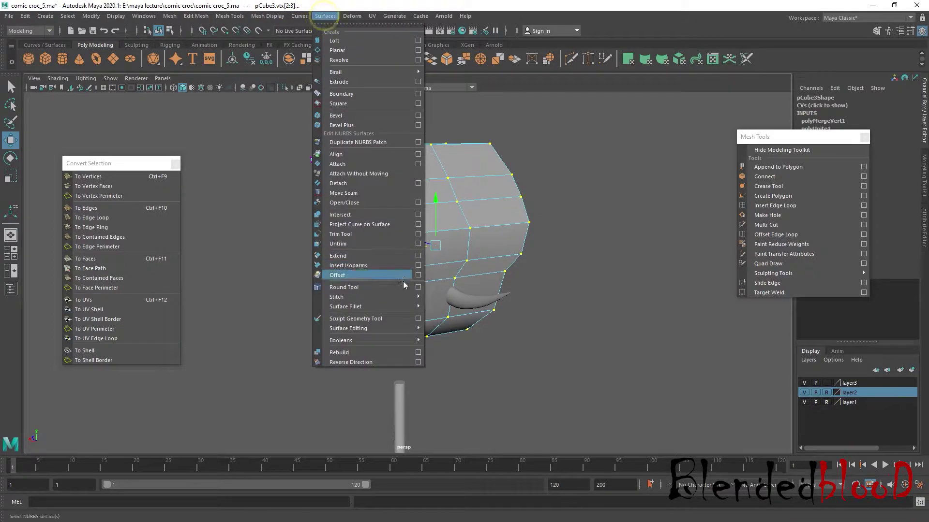
Smooth the head's front vertices with Sculpt Geometry Tool brush strokes while orbiting
click(368, 319)
mouse_move(415, 315)
alt+mouse_down()
mouse_move(446, 240)
mouse_move(535, 249)
mouse_move(546, 273)
alt+mouse_up()
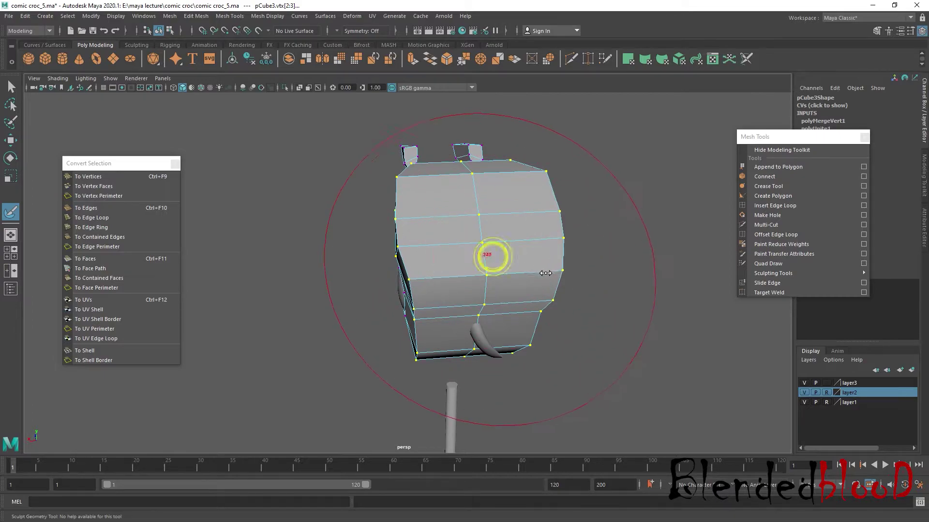
mouse_move(491, 224)
alt+mouse_down()
mouse_move(473, 216)
mouse_move(486, 334)
mouse_move(464, 315)
mouse_move(484, 338)
mouse_move(472, 233)
mouse_move(511, 247)
alt+mouse_up()
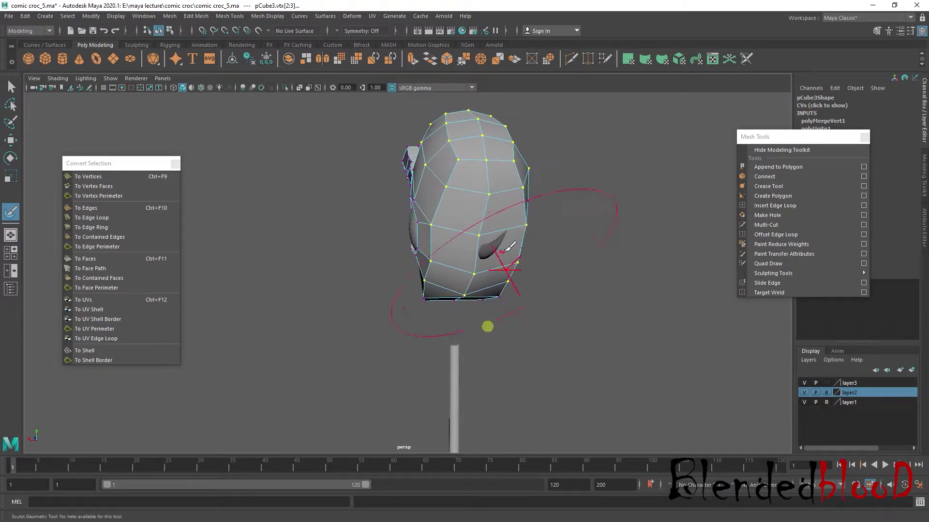
mouse_move(488, 326)
alt+mouse_down()
mouse_move(489, 203)
mouse_move(444, 317)
alt+mouse_up()
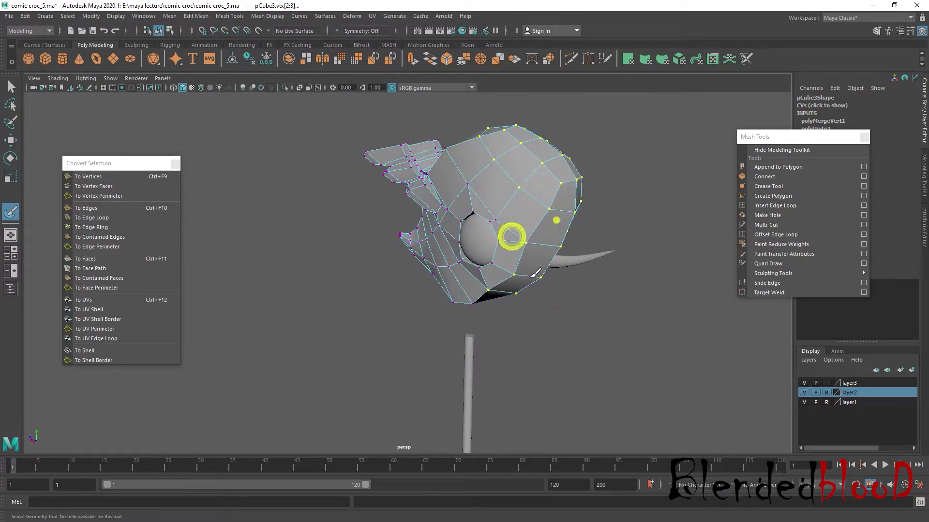
mouse_move(511, 236)
mouse_down()
mouse_move(554, 183)
mouse_move(544, 188)
mouse_up()
alt+drag(602, 262, 601, 270)
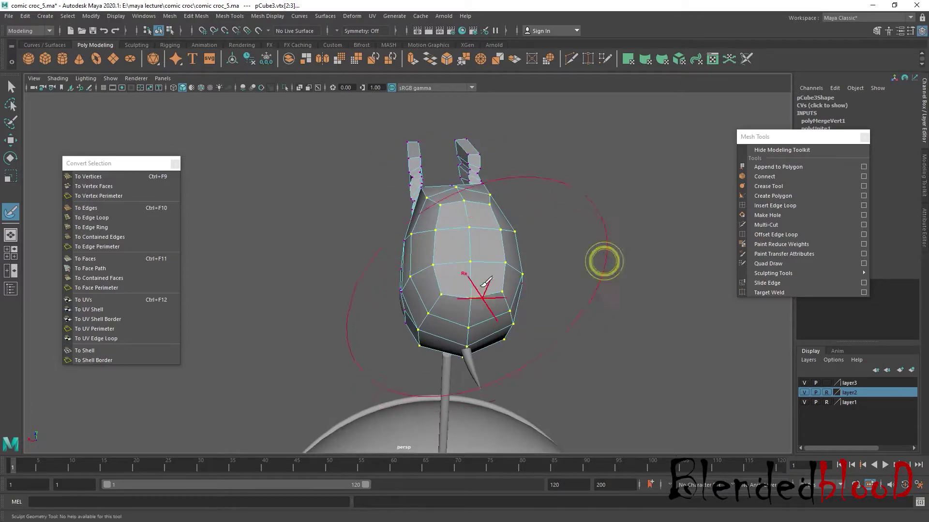
drag(482, 257, 472, 251)
In the side view, move head vertices onto the reference drawing's outline
key(w)
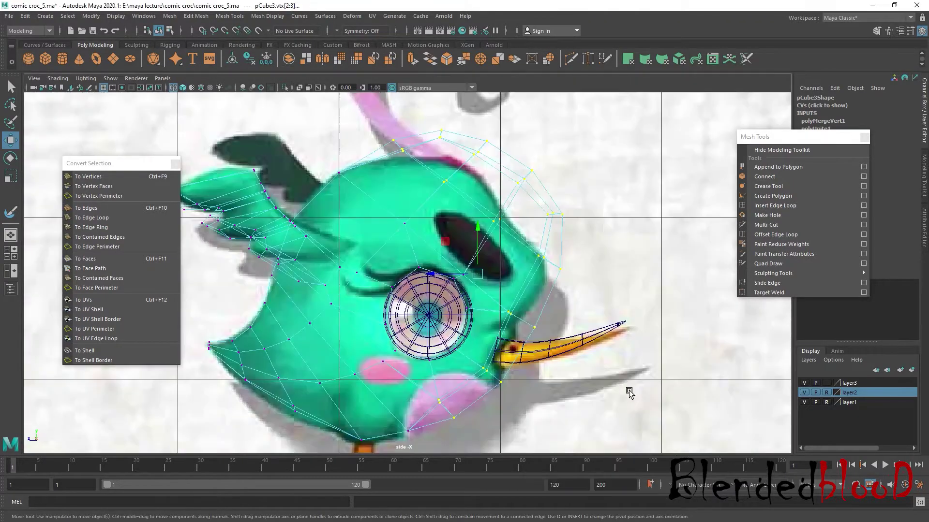
scroll(624, 387, up, 2)
scroll(573, 345, up, 2)
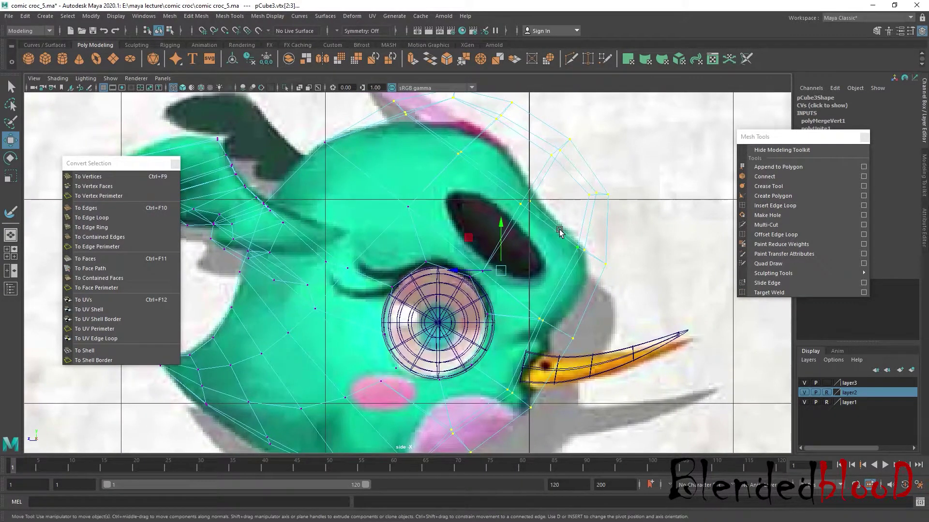
drag(579, 250, 582, 252)
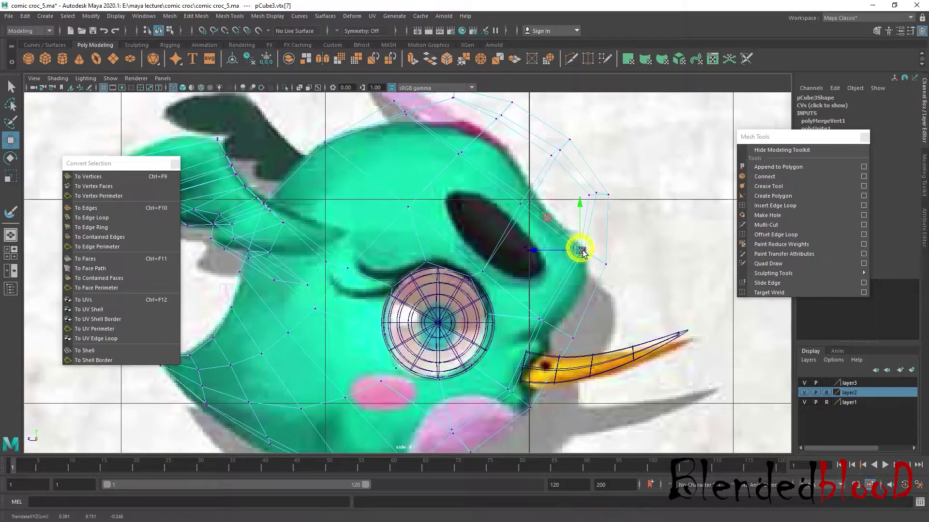
click(530, 203)
drag(529, 204, 526, 204)
alt+middle_drag(455, 150, 455, 198)
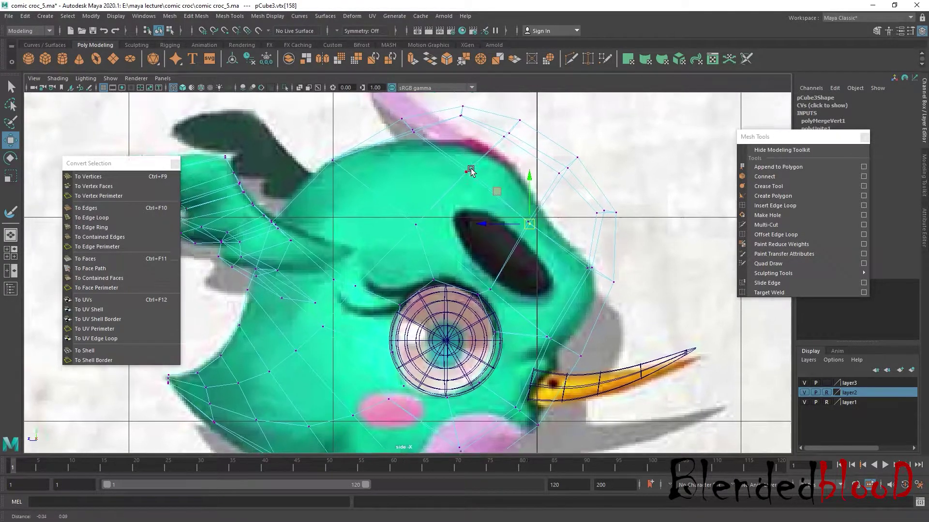
drag(437, 182, 431, 195)
Lower the top-of-head and crest vertices onto the reference outline
click(478, 166)
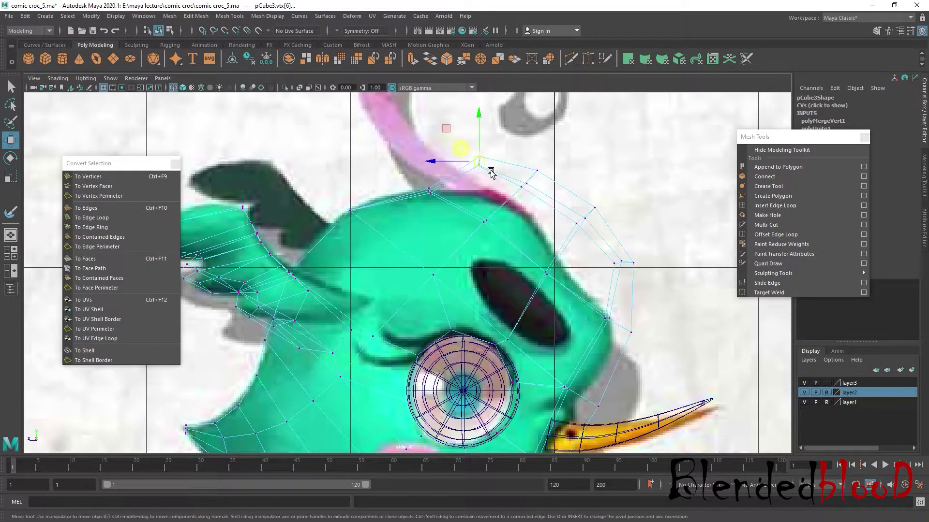
mouse_move(479, 165)
mouse_down()
mouse_move(481, 185)
mouse_move(524, 202)
mouse_up()
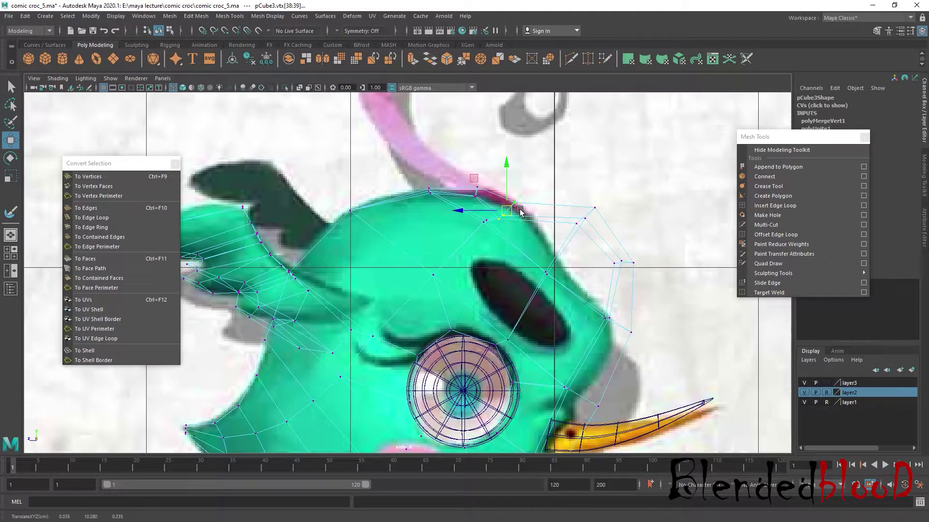
click(520, 209)
click(505, 218)
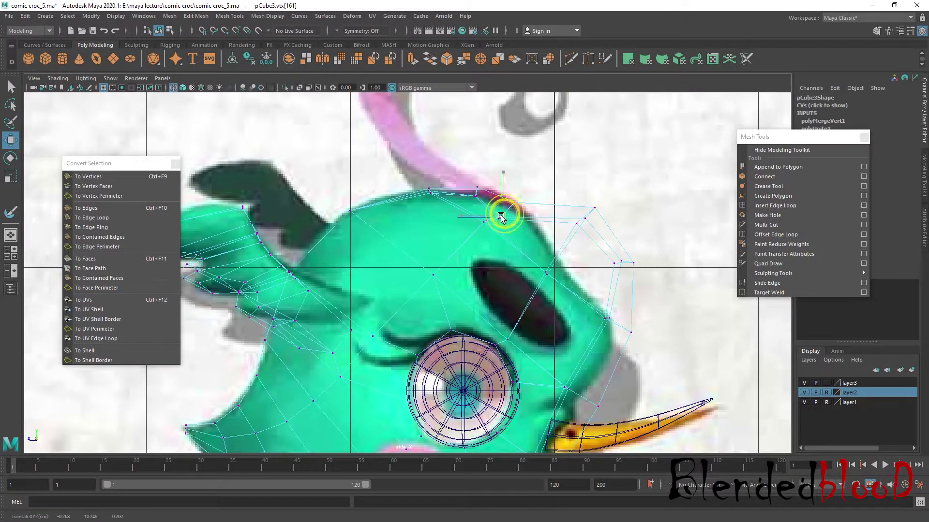
drag(514, 206, 492, 194)
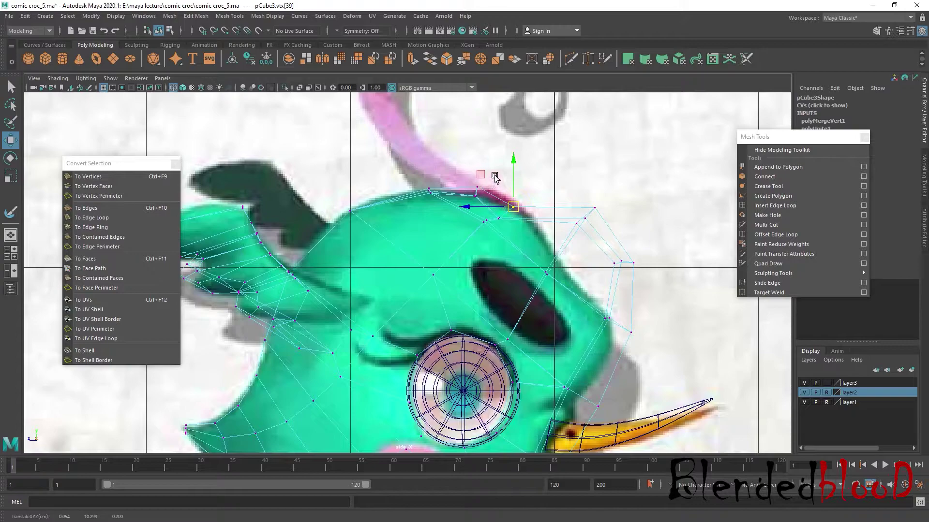
click(477, 195)
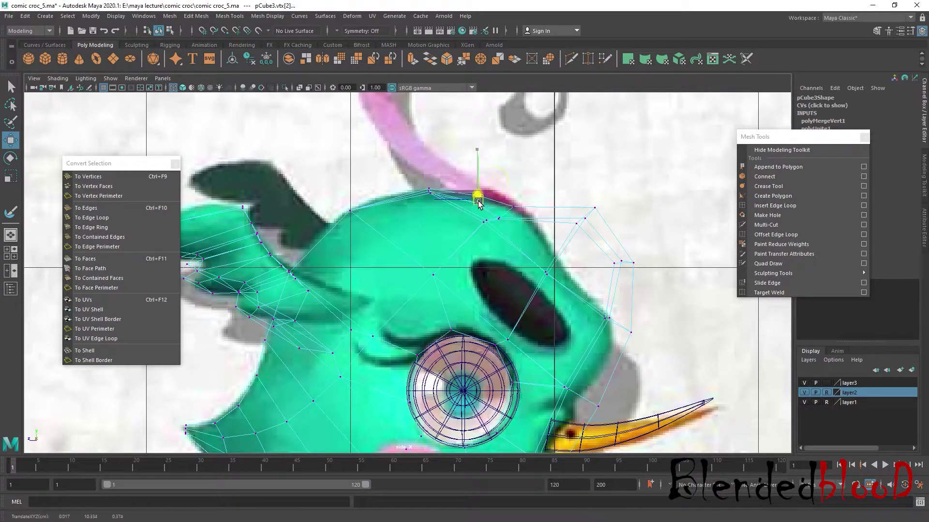
Pull the vertices above the eye and at the front of the head onto the outline
click(585, 218)
drag(585, 218, 563, 239)
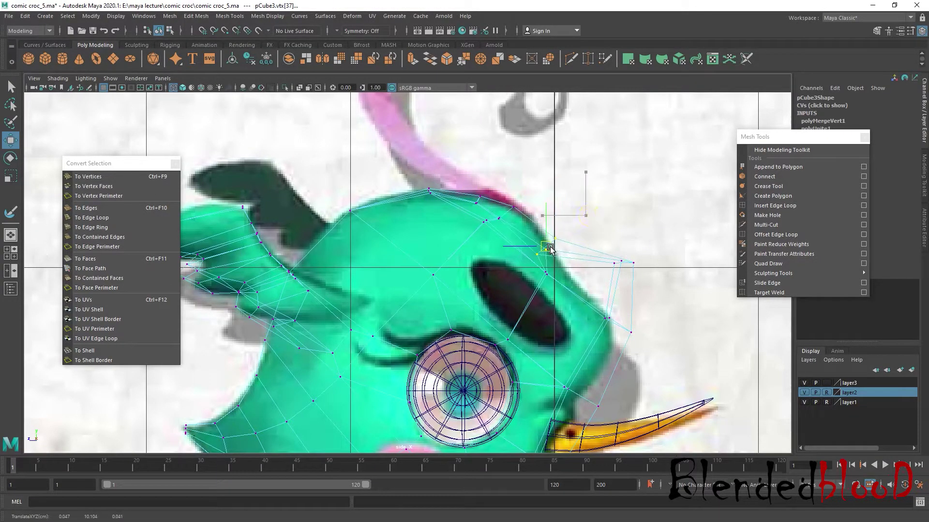
drag(546, 273, 519, 301)
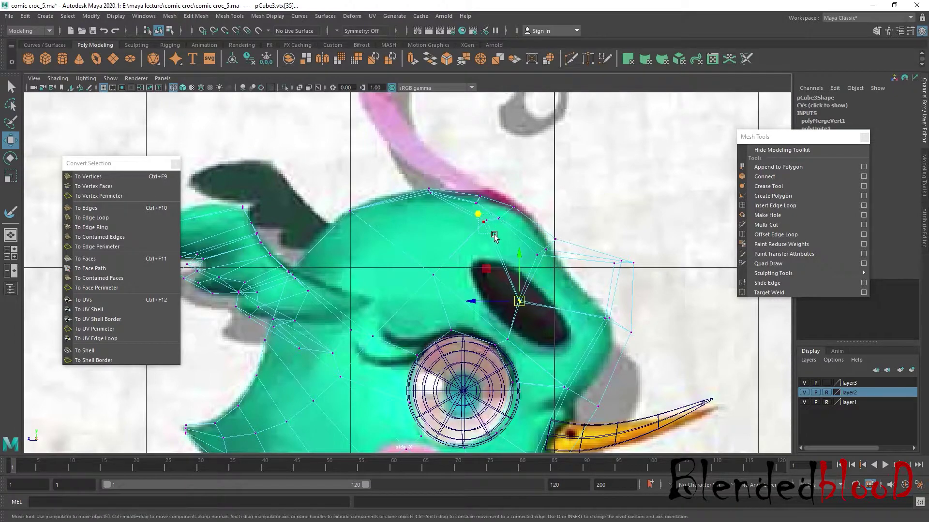
drag(494, 236, 463, 244)
drag(429, 191, 389, 202)
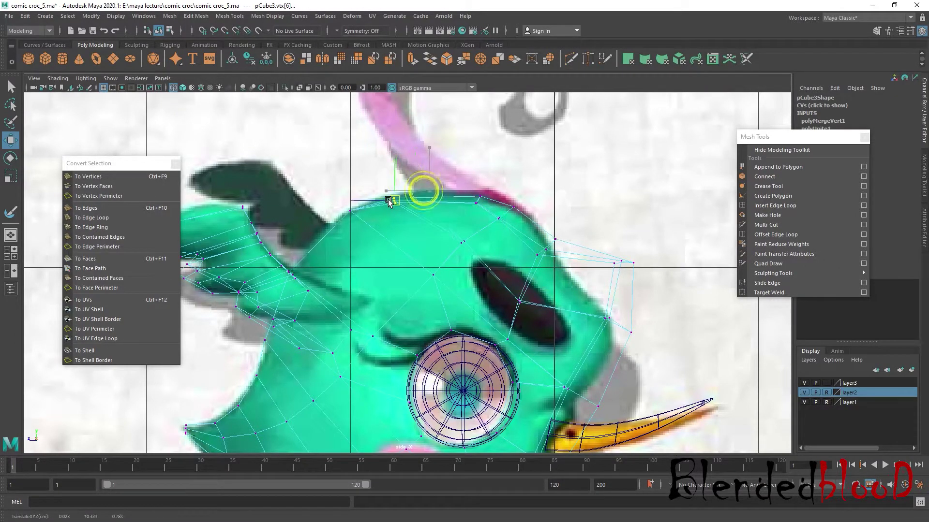
drag(607, 319, 557, 338)
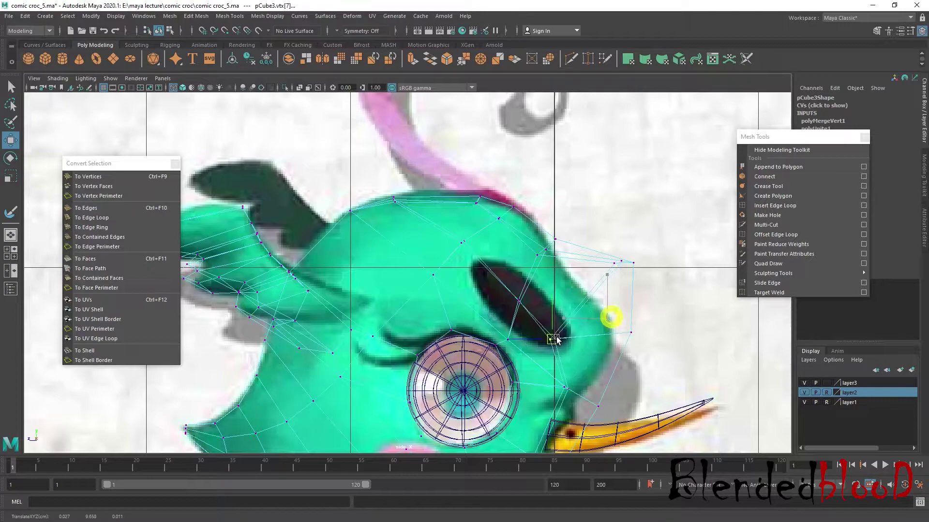
drag(630, 333, 630, 336)
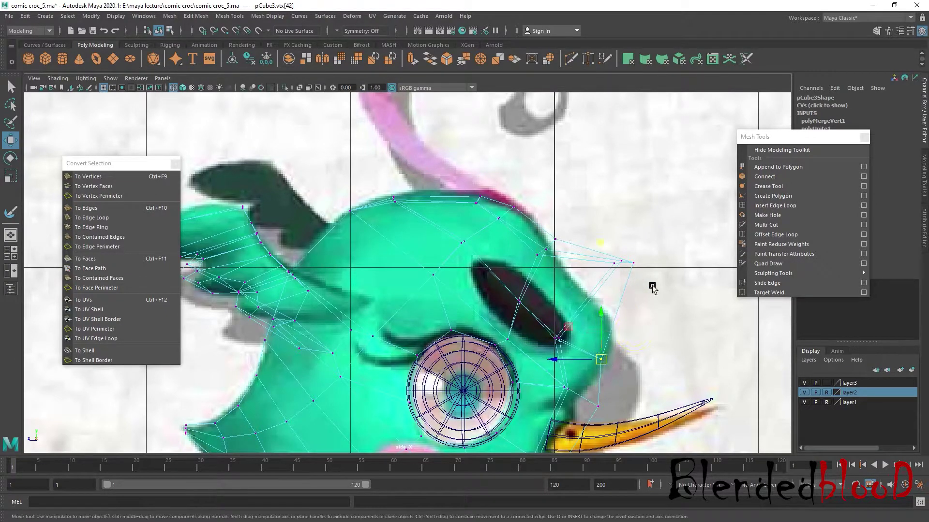
drag(623, 261, 607, 297)
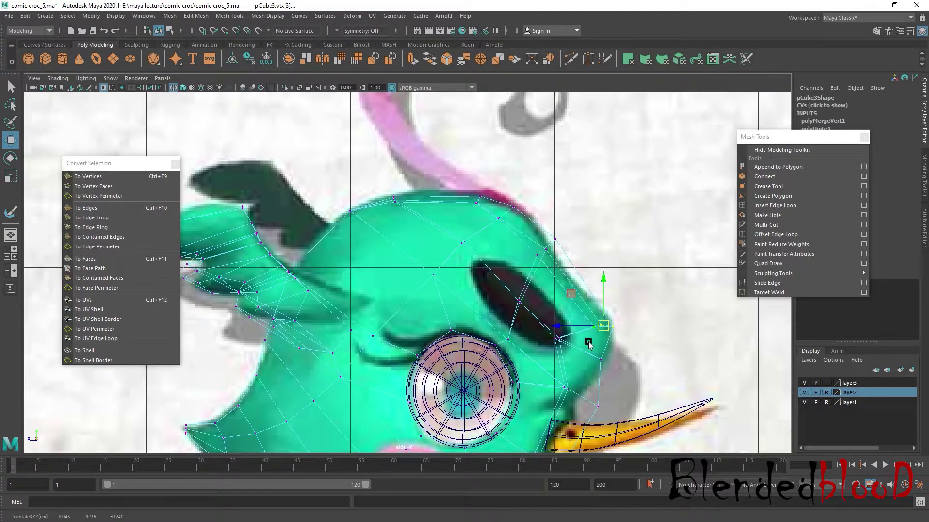
mouse_move(597, 328)
mouse_down()
mouse_move(593, 339)
mouse_move(604, 330)
mouse_move(582, 328)
mouse_move(610, 326)
mouse_up()
Adjust vertices beside the eye, between eye and beak, and below the beak base
alt+middle_drag(531, 251, 552, 212)
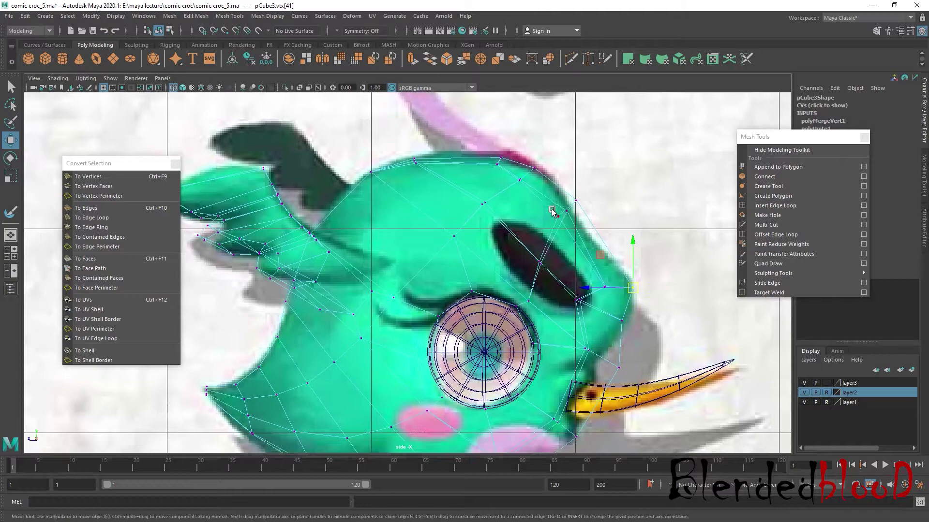
drag(563, 220, 570, 219)
alt+middle_drag(565, 293, 579, 229)
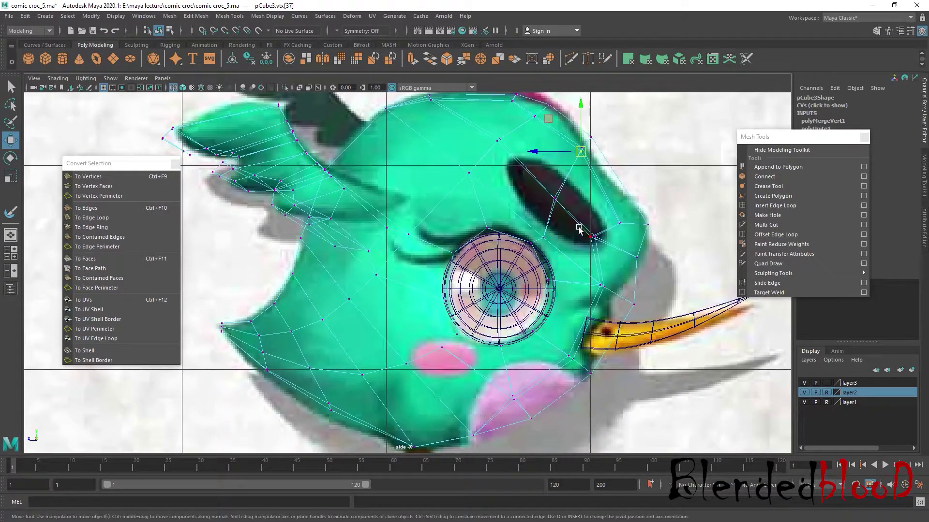
drag(592, 237, 607, 239)
click(599, 285)
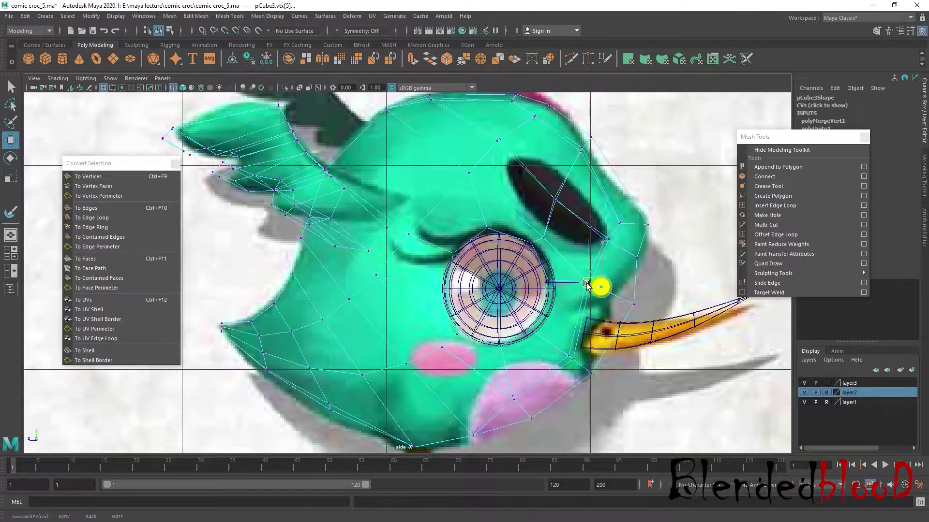
drag(599, 285, 585, 280)
drag(632, 304, 626, 304)
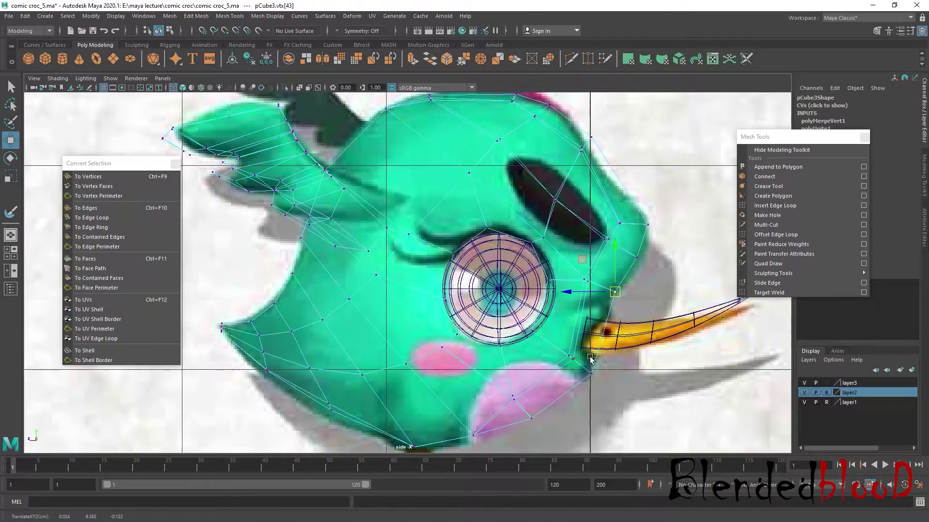
click(591, 373)
drag(553, 348, 567, 356)
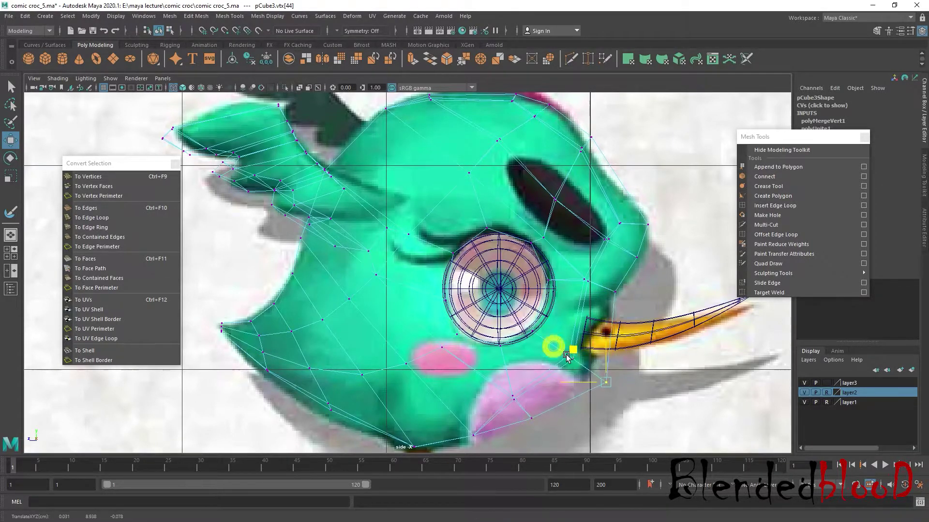
Preview the head smoothed (3), leave component mode and select pCube3
key(3)
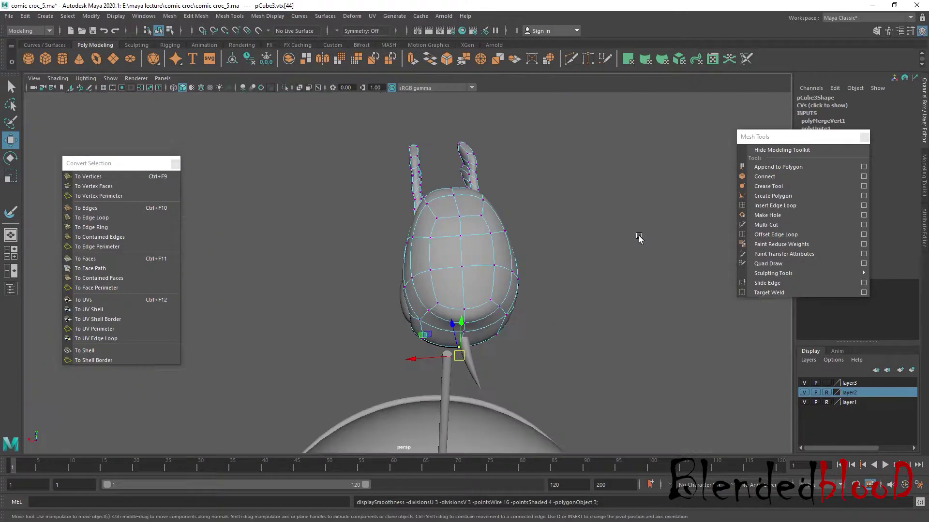
alt+drag(638, 236, 580, 276)
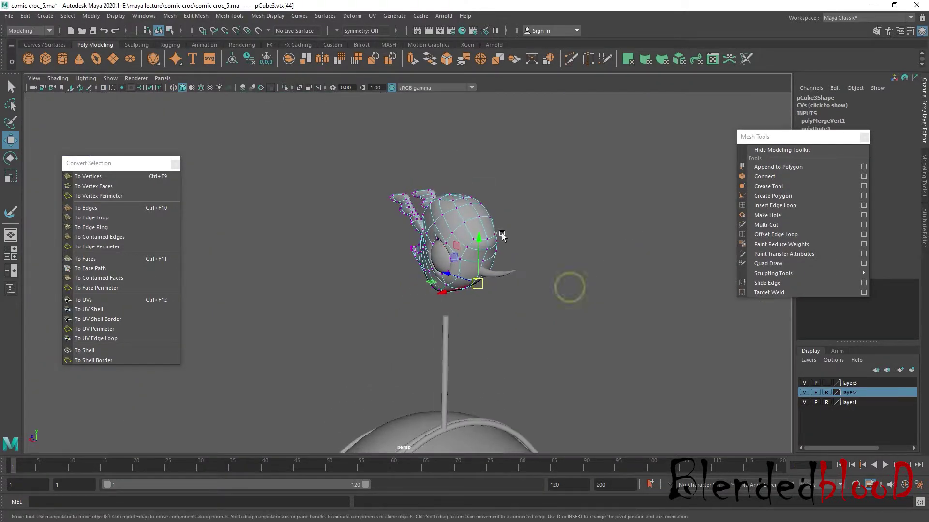
mouse_move(490, 229)
right_down()
mouse_move(536, 196)
mouse_move(537, 214)
right_up()
mouse_move(485, 297)
alt+mouse_down()
mouse_move(449, 295)
mouse_move(535, 290)
mouse_move(519, 361)
alt+mouse_up()
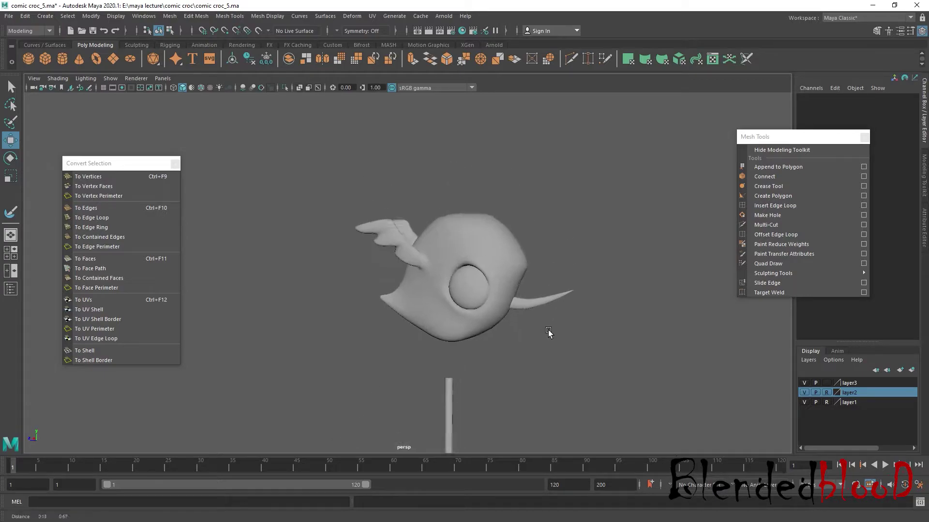
click(519, 347)
scroll(570, 386, up, 4)
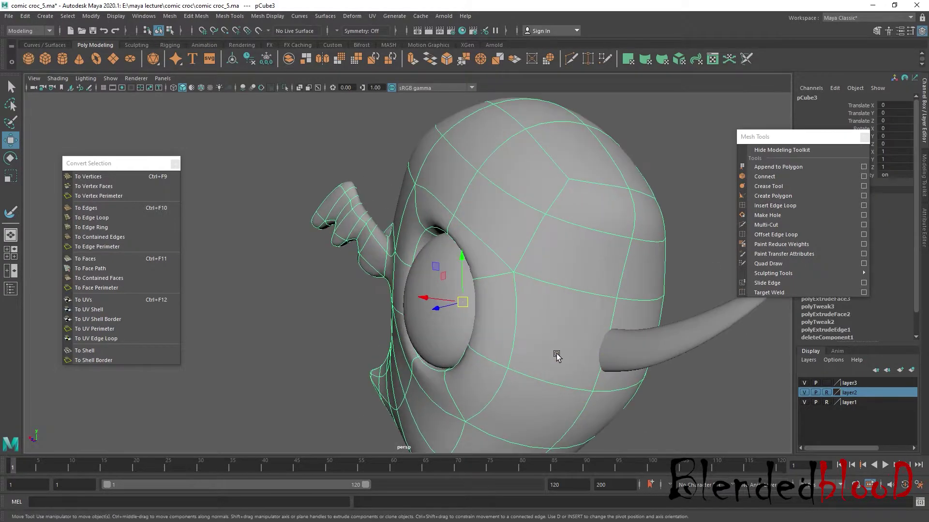
scroll(579, 357, up, 3)
alt+drag(579, 357, 580, 352)
right_drag(583, 246, 581, 293)
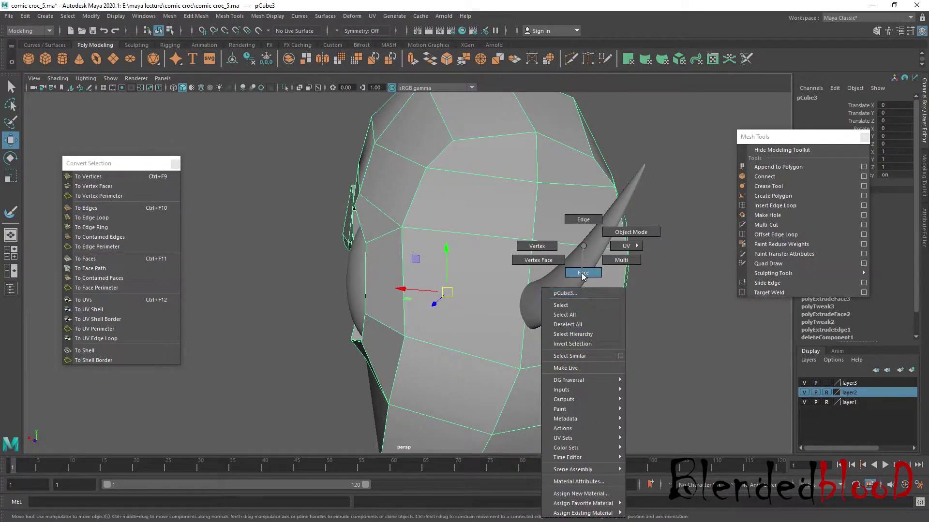
Extrude the cheek faces and scale them into a small, taller patch
shift+click(498, 315)
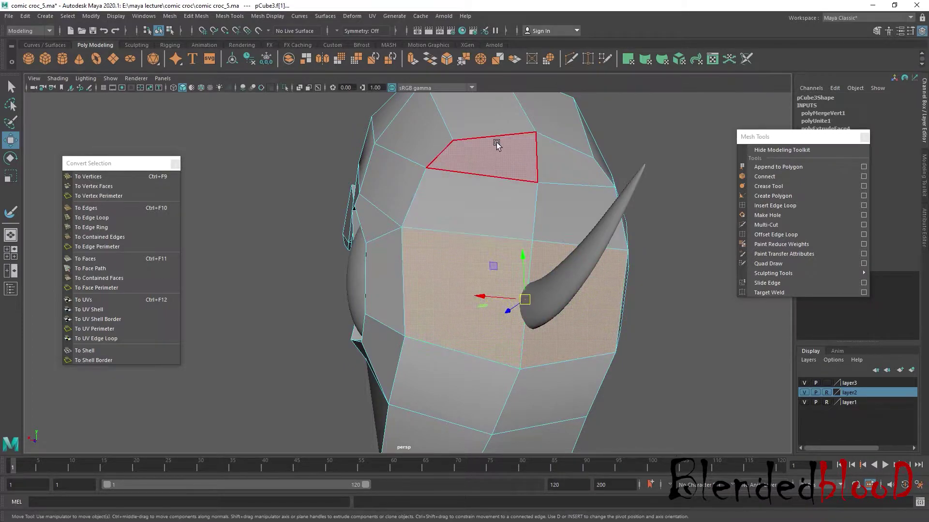
click(412, 58)
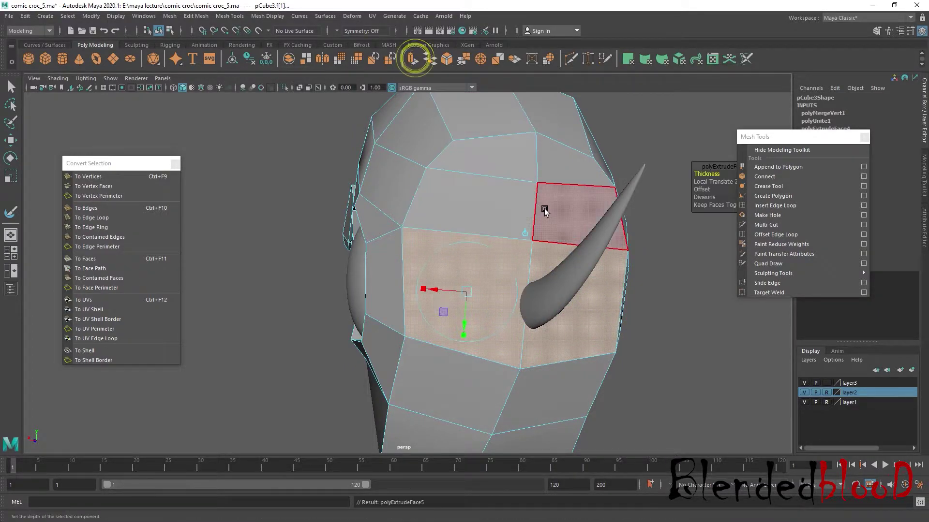
click(524, 233)
mouse_move(570, 296)
mouse_down()
mouse_move(529, 305)
mouse_move(436, 264)
mouse_move(520, 312)
mouse_move(549, 315)
mouse_up()
key(w)
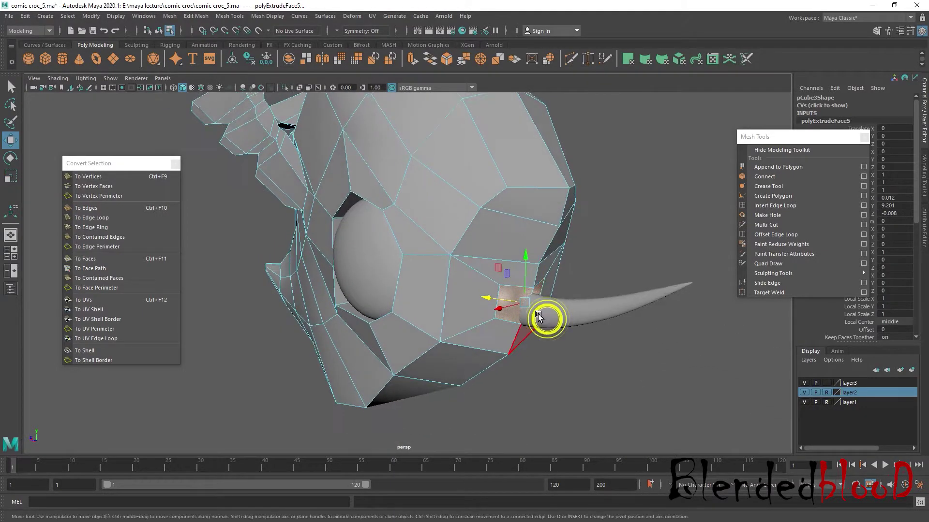
key(r)
mouse_move(528, 279)
mouse_down()
mouse_move(528, 257)
mouse_move(561, 292)
mouse_move(574, 282)
mouse_up()
key(w)
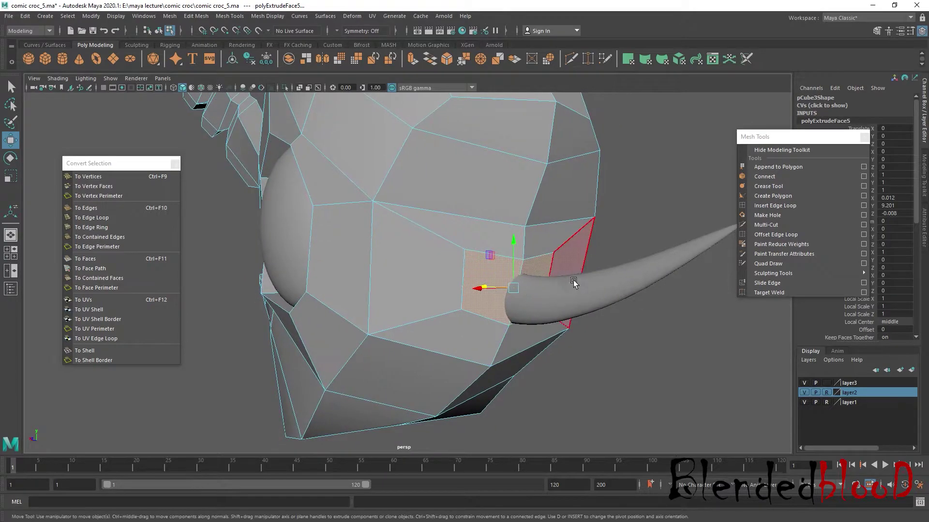
Extrude the patch again, pull it outward toward the horn and nudge it down
click(413, 60)
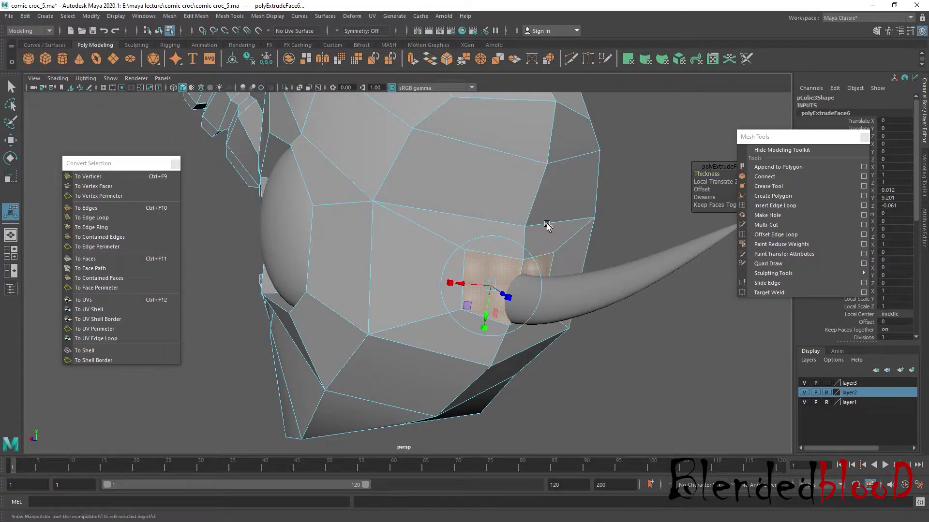
key(w)
alt+drag(547, 227, 620, 286)
drag(561, 293, 565, 293)
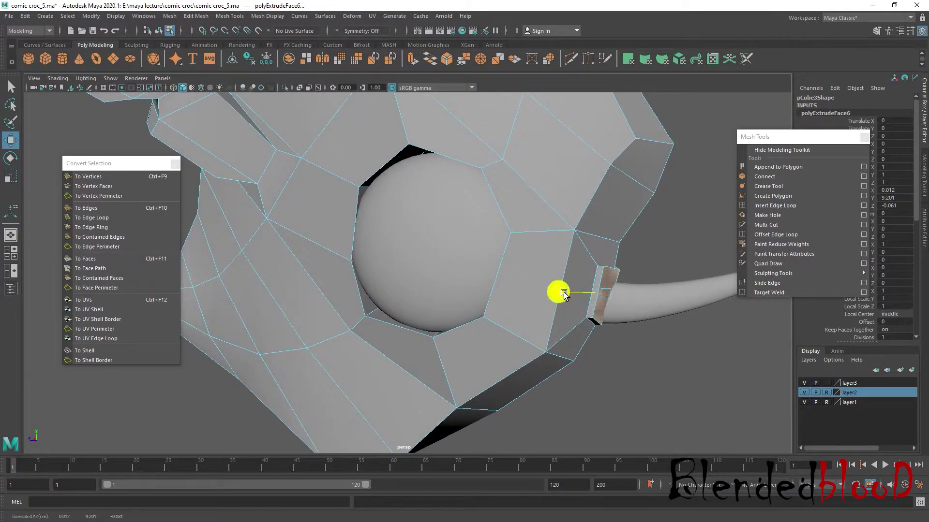
key(r)
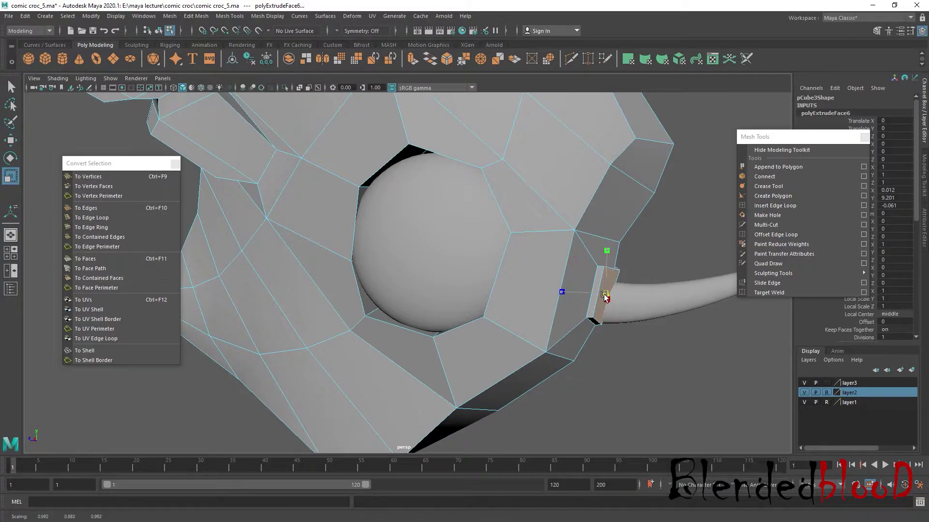
key(w)
drag(606, 262, 608, 260)
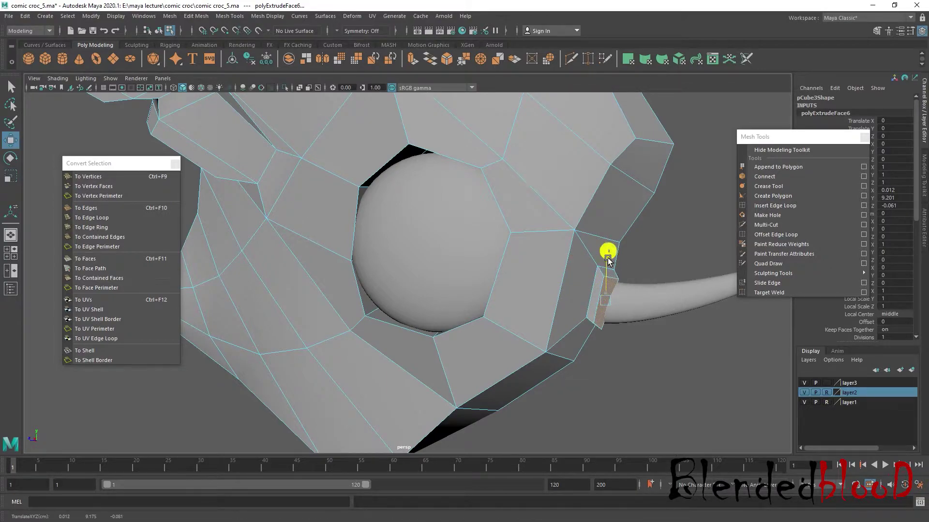
scroll(609, 260, down, 3)
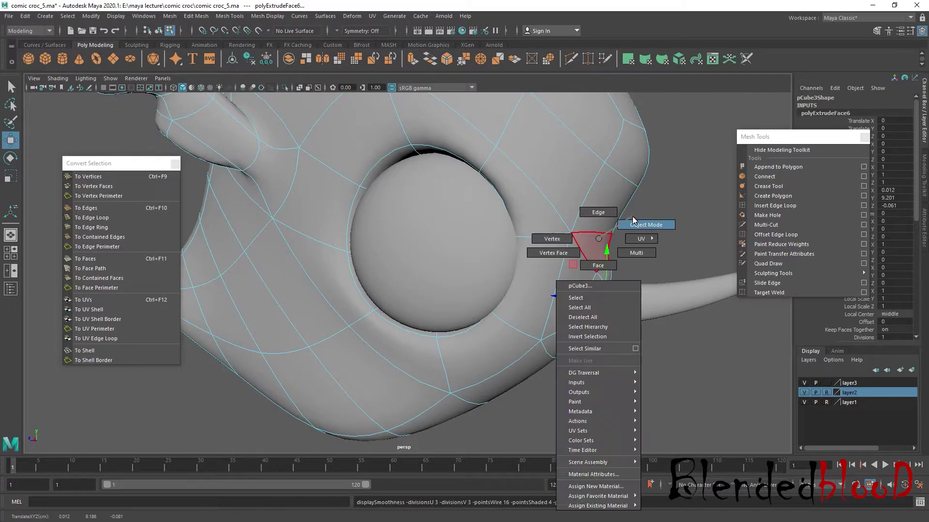
right_drag(591, 245, 638, 220)
mouse_move(633, 267)
alt+mouse_down()
mouse_move(555, 262)
mouse_move(634, 267)
alt+mouse_up()
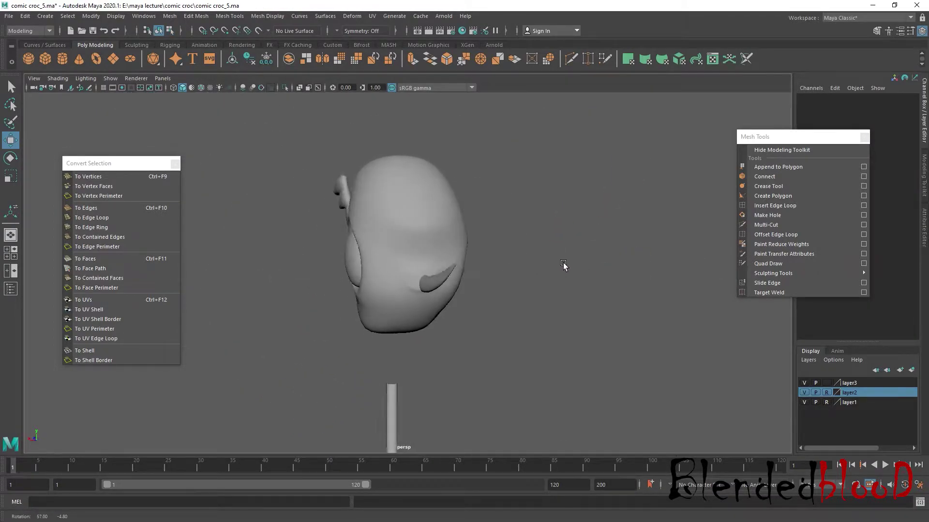
scroll(605, 290, up, 5)
Inspect the head's edges and the vertices around the beak base, then clear the selection
click(606, 303)
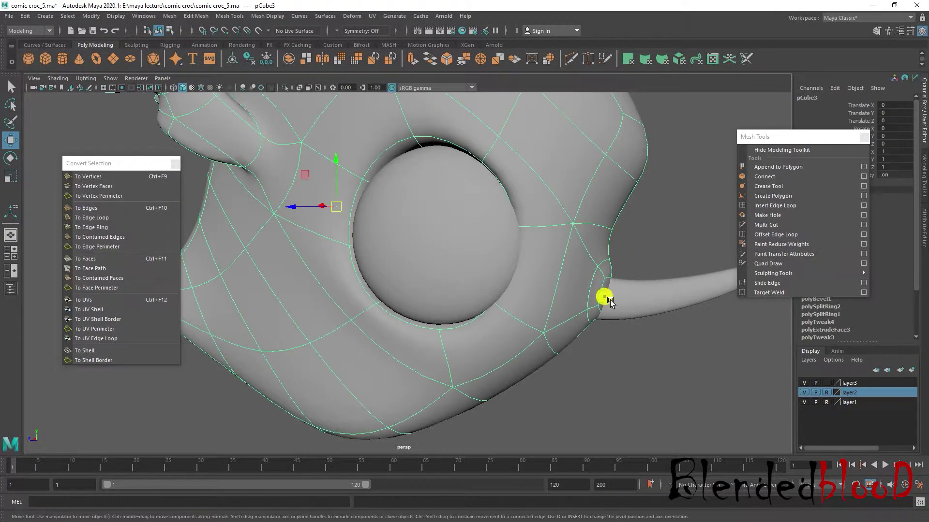
alt+drag(610, 302, 577, 291)
right_drag(575, 246, 575, 213)
click(574, 248)
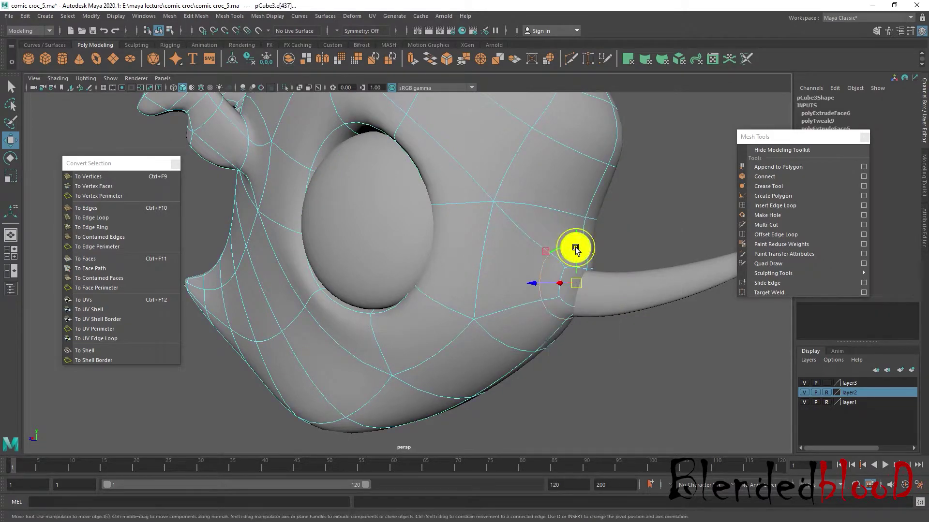
right_drag(568, 259, 520, 249)
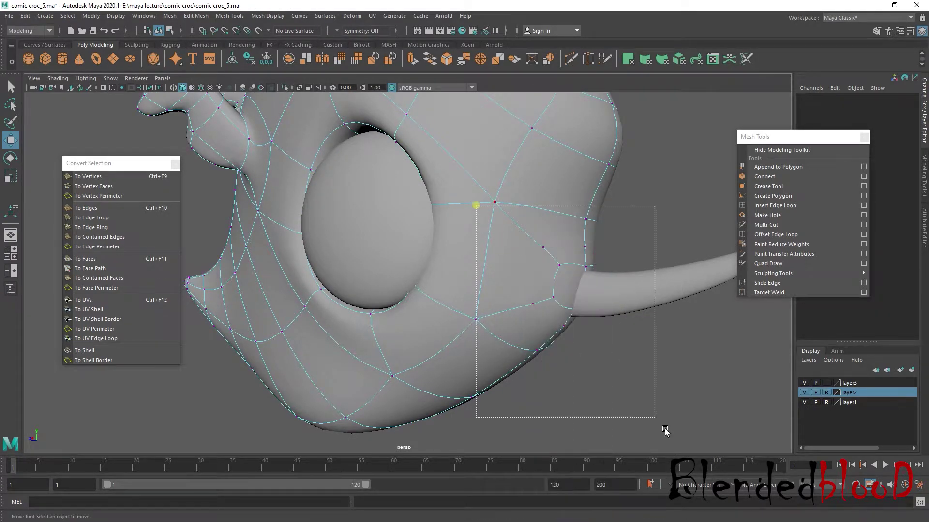
drag(477, 202, 656, 417)
click(697, 410)
Return the head to Object Mode, deselect it and switch to the multi-view layout
scroll(651, 384, down, 4)
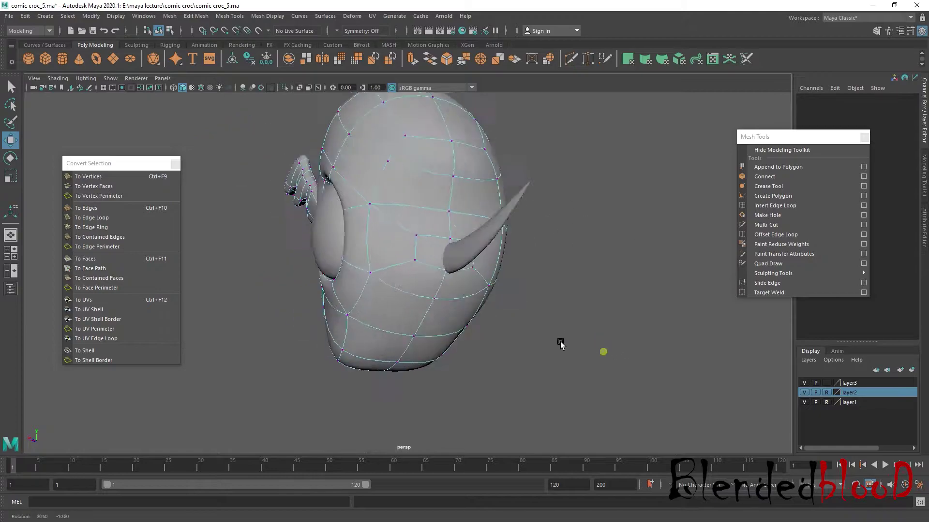
mouse_move(649, 386)
alt+mouse_down()
mouse_move(560, 347)
mouse_move(443, 327)
alt+mouse_up()
right_drag(414, 251, 432, 231)
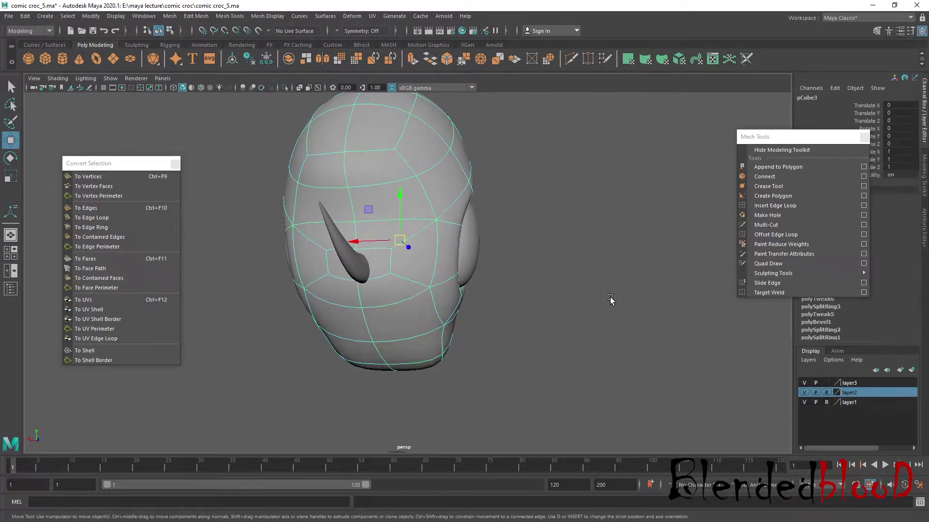
click(647, 313)
scroll(469, 344, down, 3)
alt+drag(470, 341, 501, 348)
key(space)
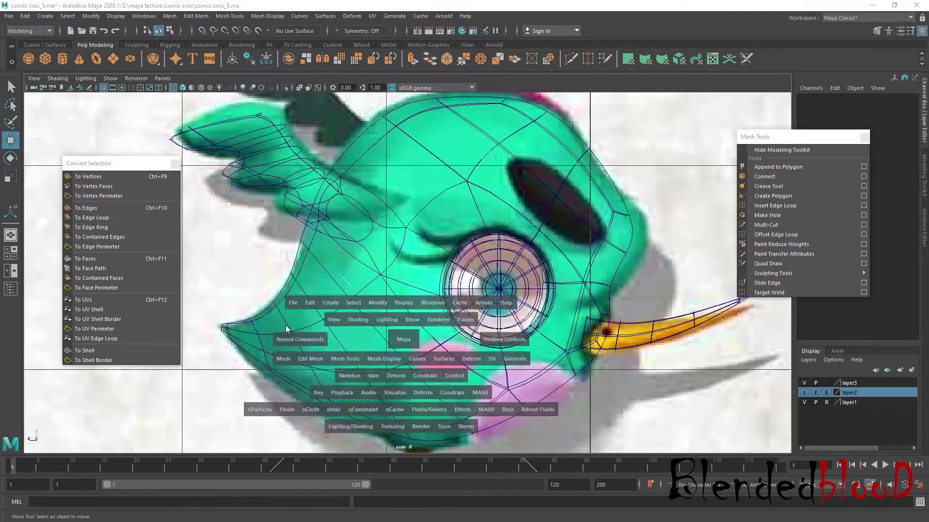
Inspect the left and right eye spheres in the enlarged front wireframe view
key(space)
alt+right_drag(425, 345, 534, 262)
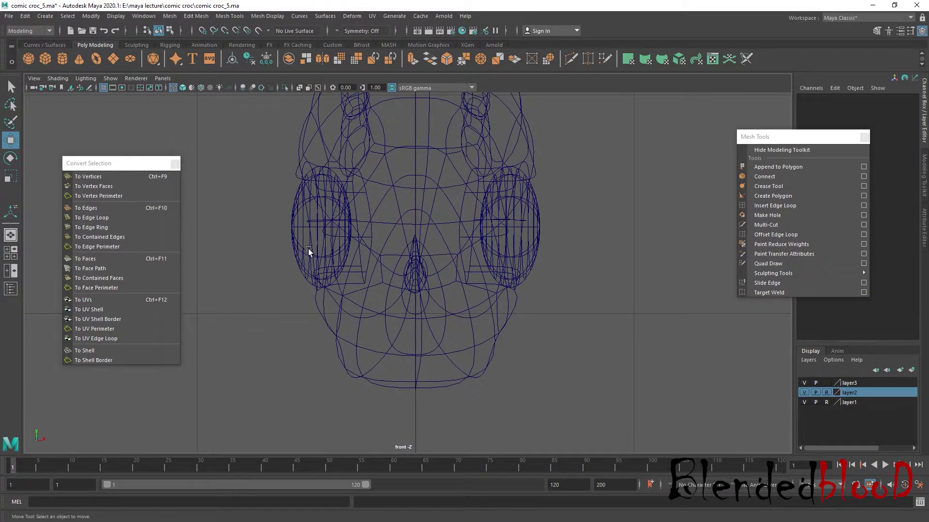
click(299, 252)
drag(366, 230, 368, 230)
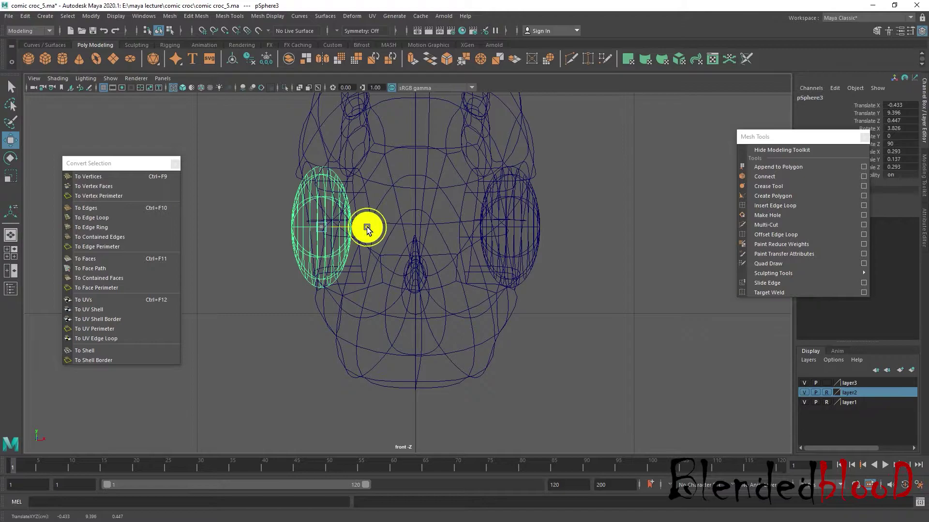
click(536, 257)
click(571, 289)
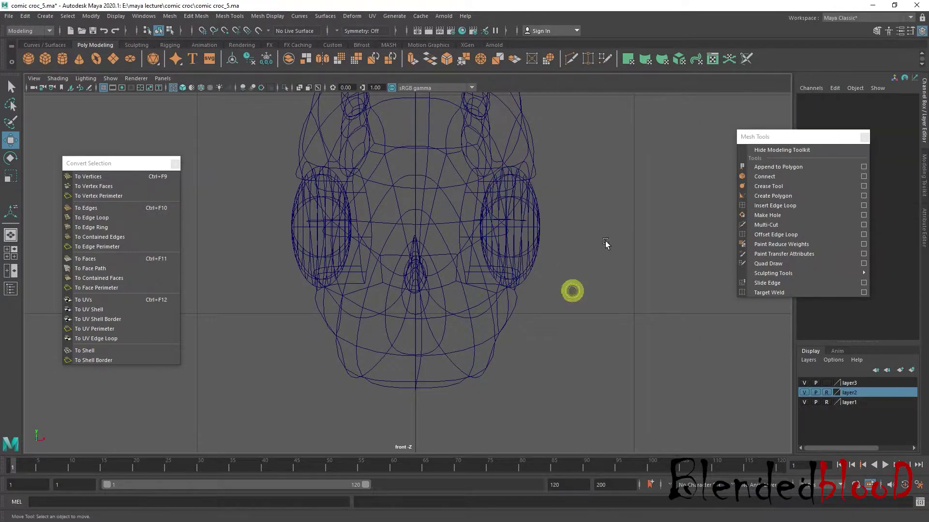
Switch to the textured side reference view and add a polygon cube from the shelf
key(space)
key(space)
mouse_move(571, 291)
alt+mouse_down()
mouse_move(501, 293)
mouse_move(520, 296)
alt+mouse_up()
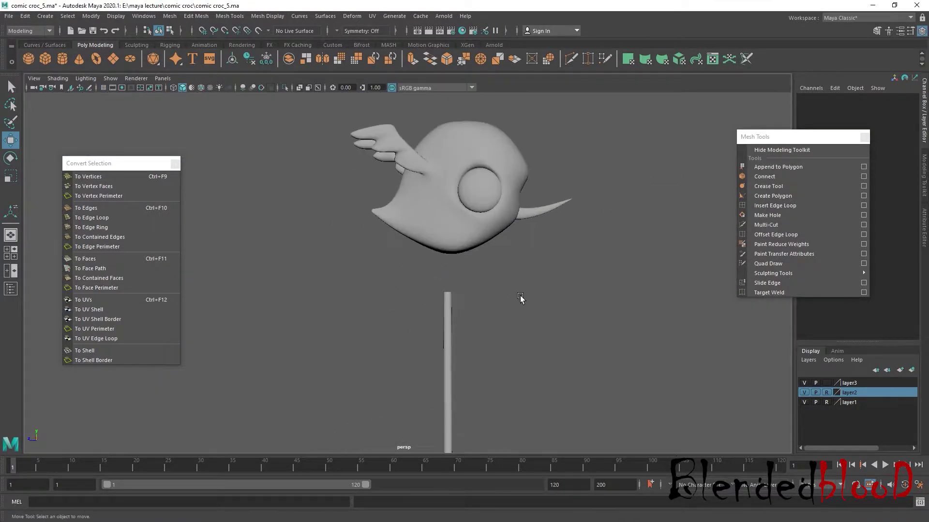
key(space)
key(space)
scroll(523, 353, down, 5)
scroll(508, 310, up, 2)
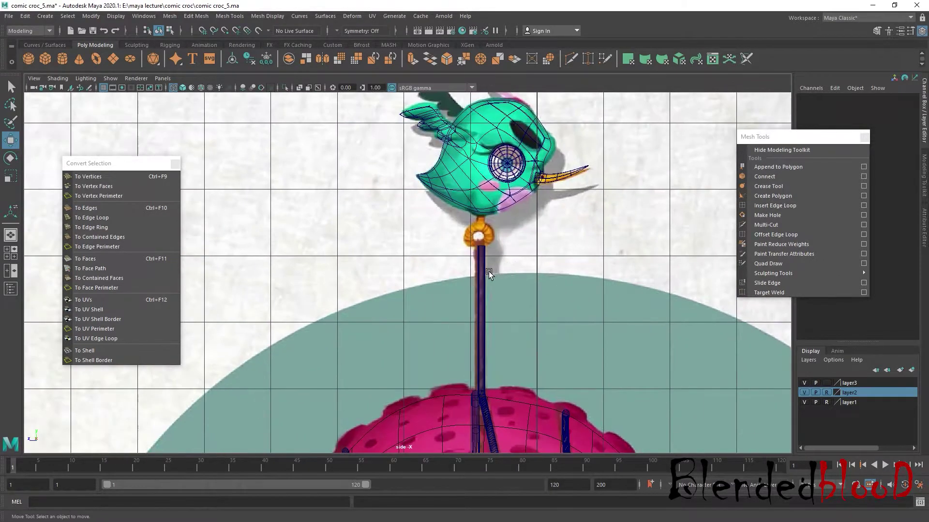
scroll(500, 288, up, 2)
scroll(498, 215, up, 1)
scroll(484, 228, up, 1)
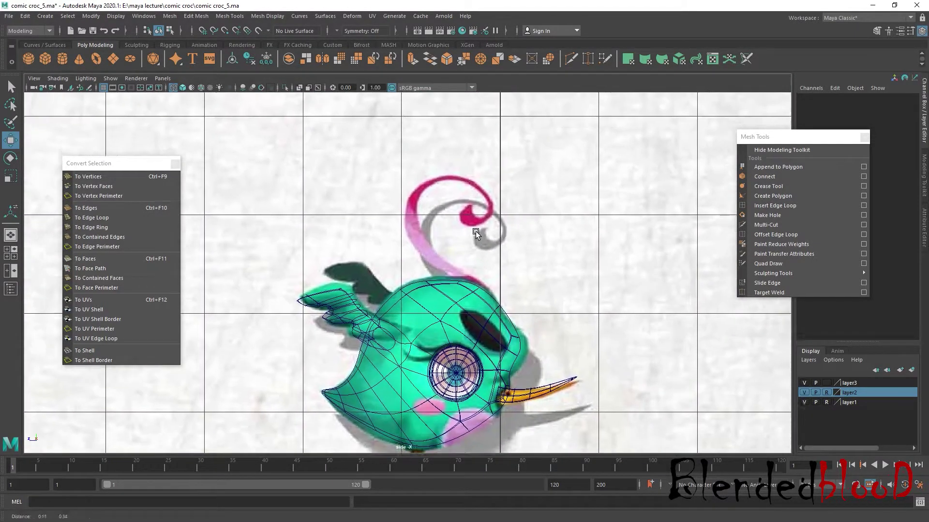
scroll(454, 215, up, 1)
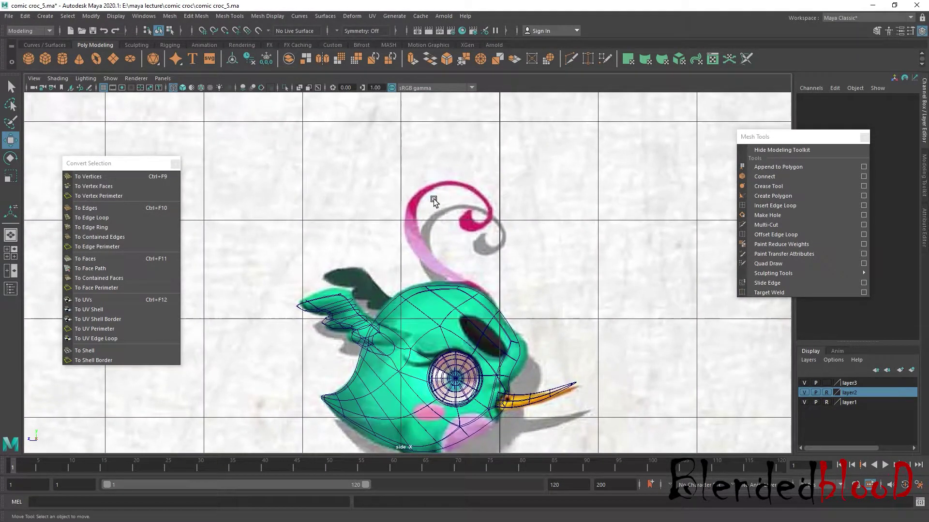
click(109, 67)
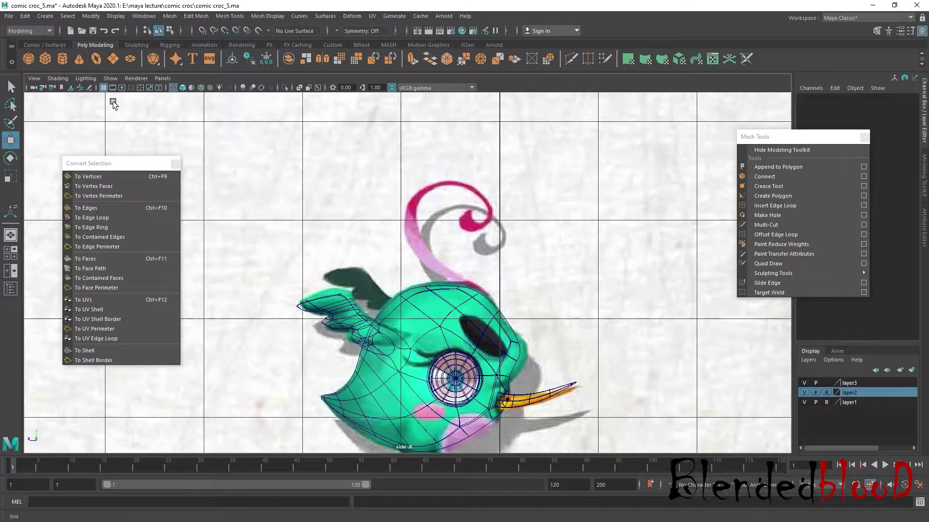
Create the new cube, frame it, and move it up above the bird head
click(47, 62)
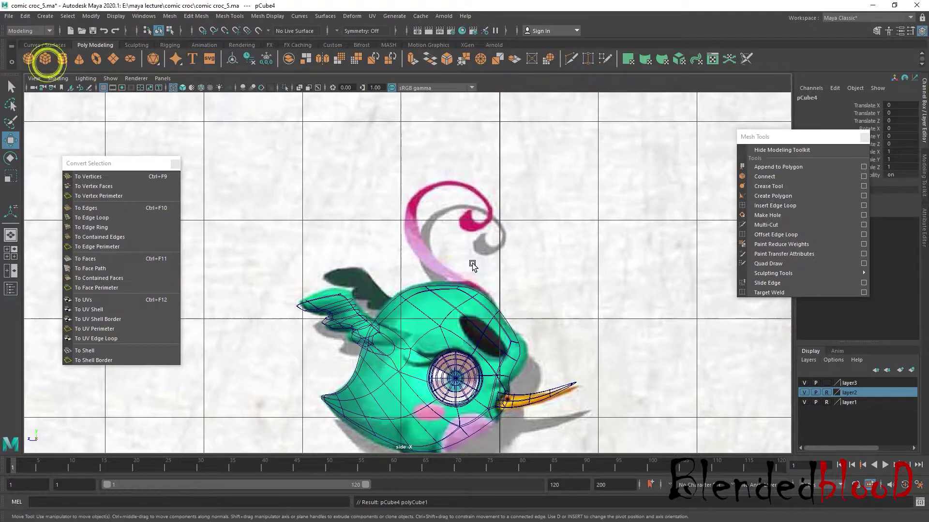
scroll(465, 381, down, 4)
scroll(438, 383, down, 3)
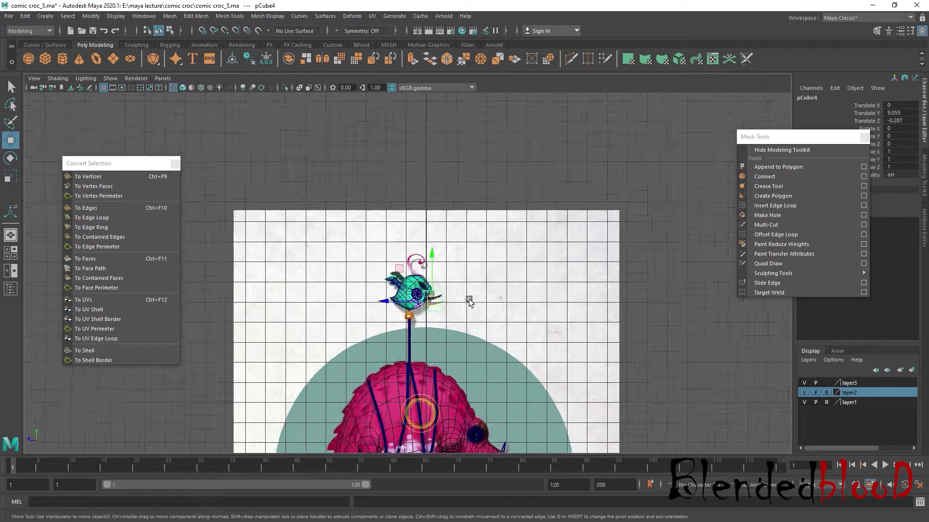
key(f)
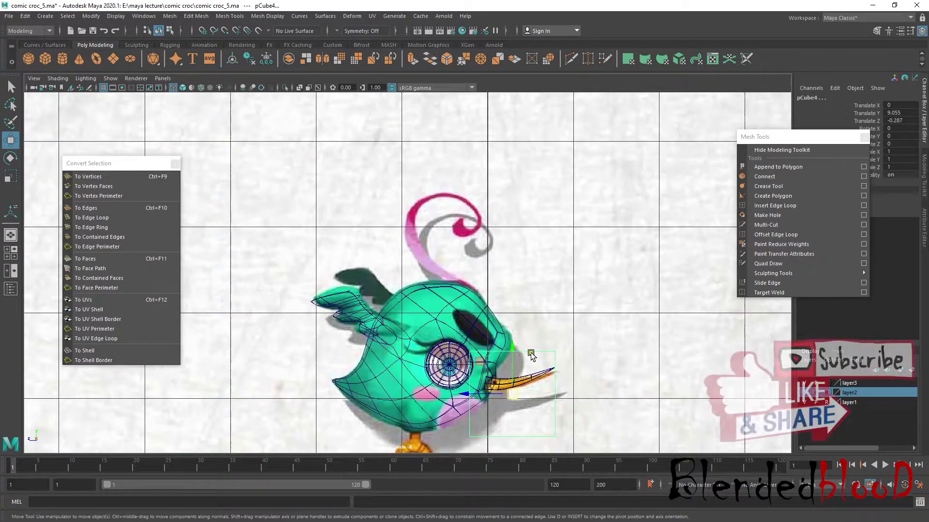
mouse_move(512, 395)
mouse_down()
mouse_move(555, 245)
mouse_move(536, 253)
mouse_up()
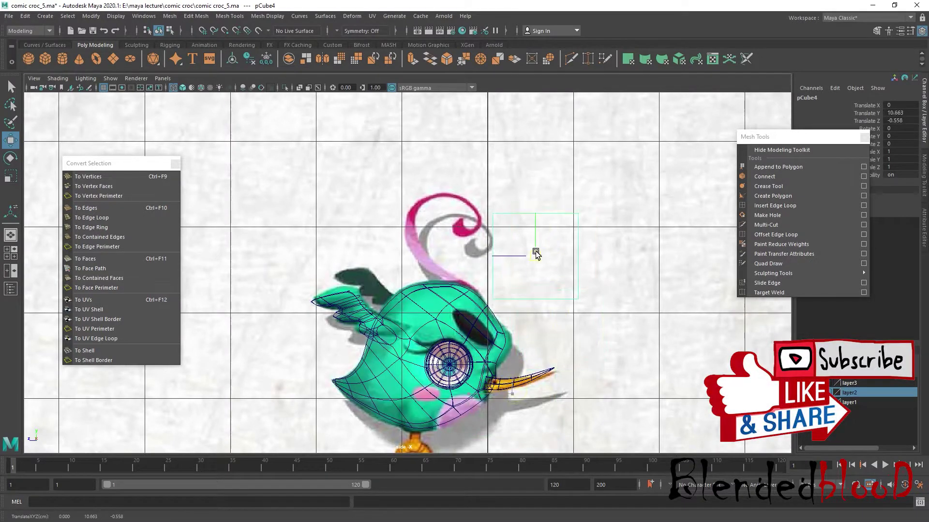
Pull pCube3's head-top and above-eye vertices outward to match the drawing
click(507, 346)
scroll(518, 355, up, 2)
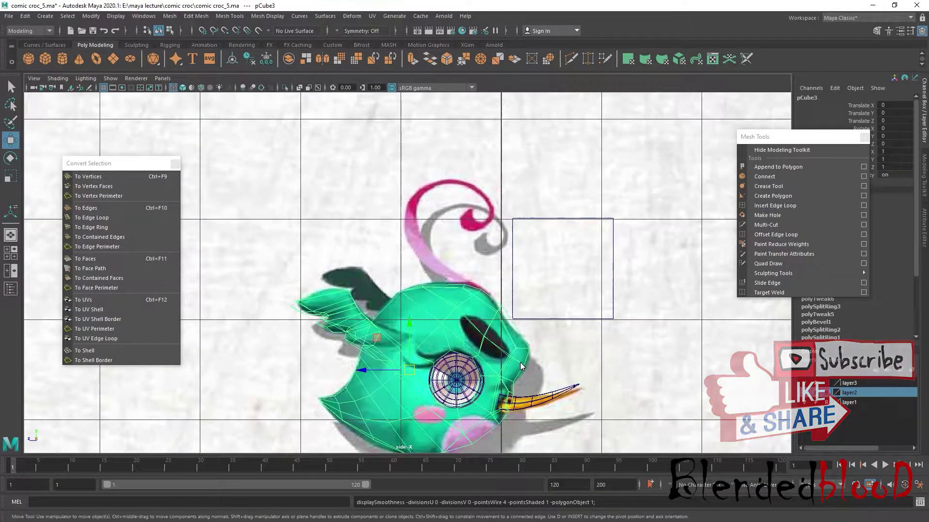
right_drag(523, 360, 512, 367)
drag(512, 368, 533, 351)
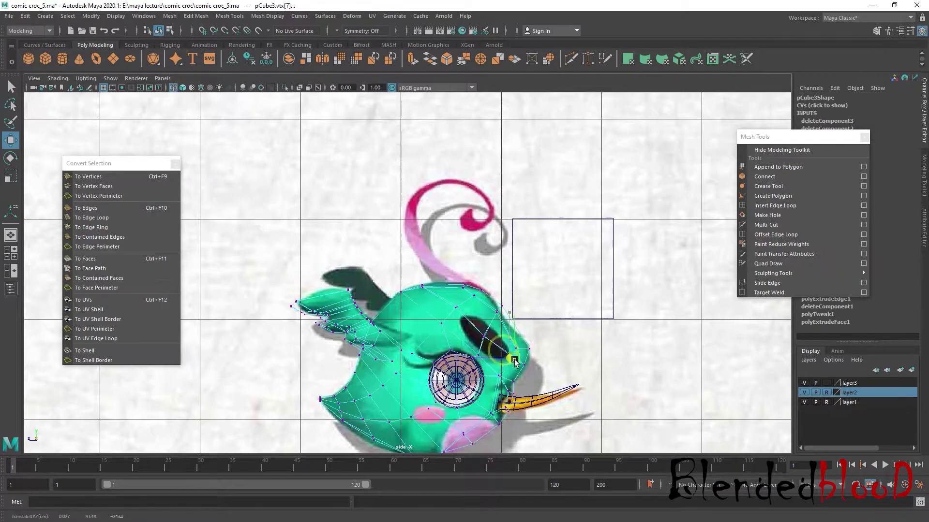
click(516, 348)
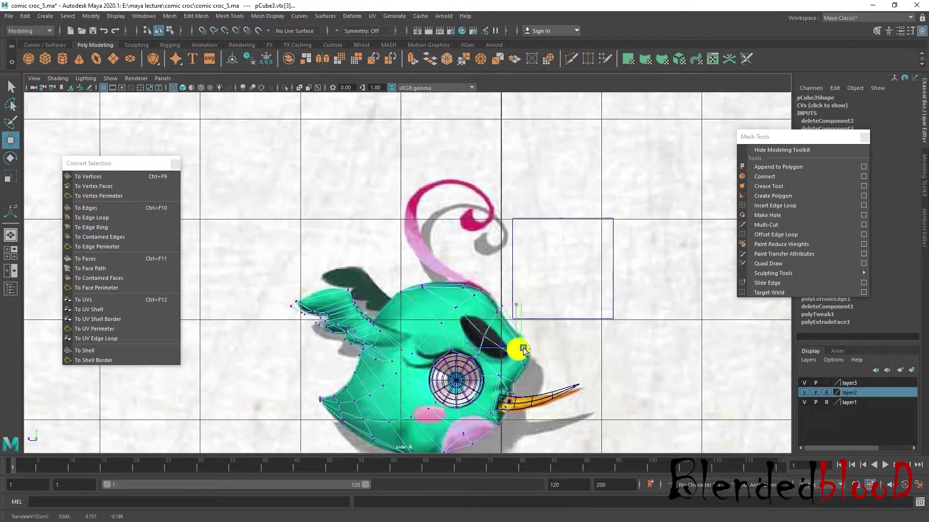
click(402, 295)
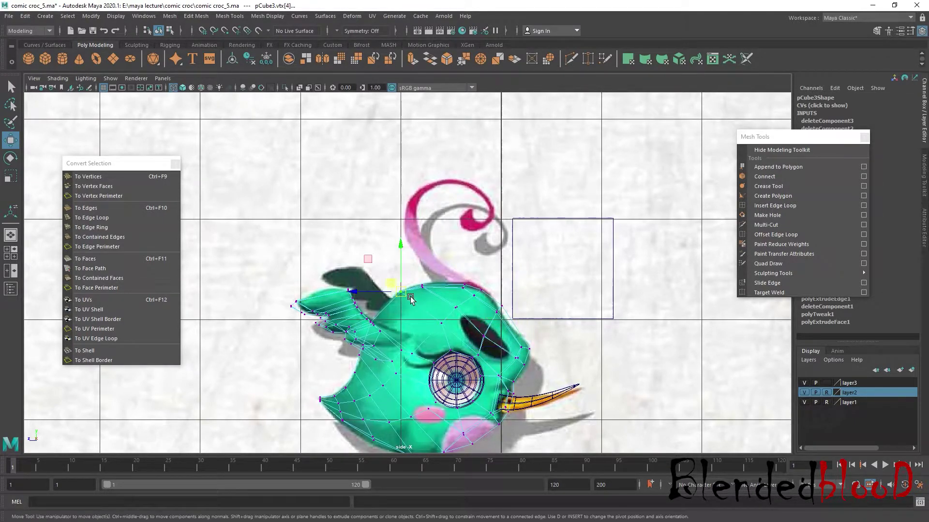
drag(402, 296, 432, 283)
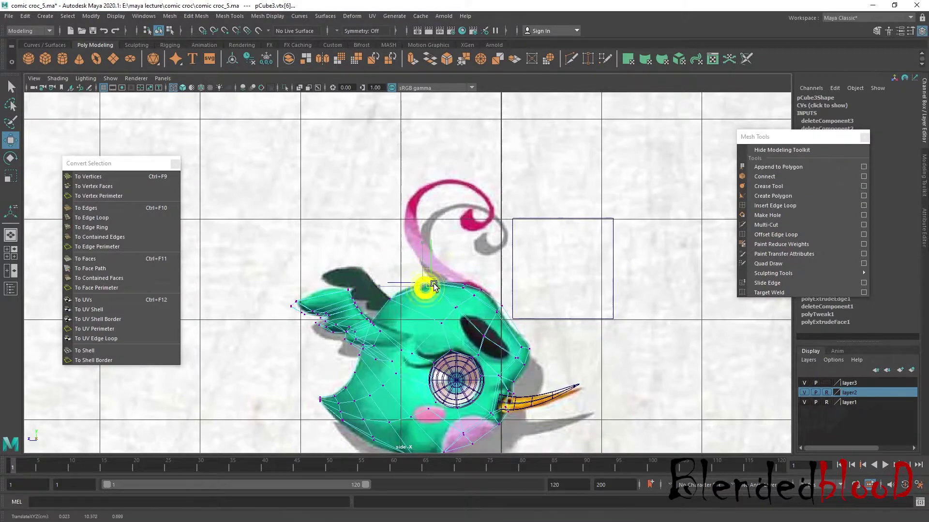
click(501, 320)
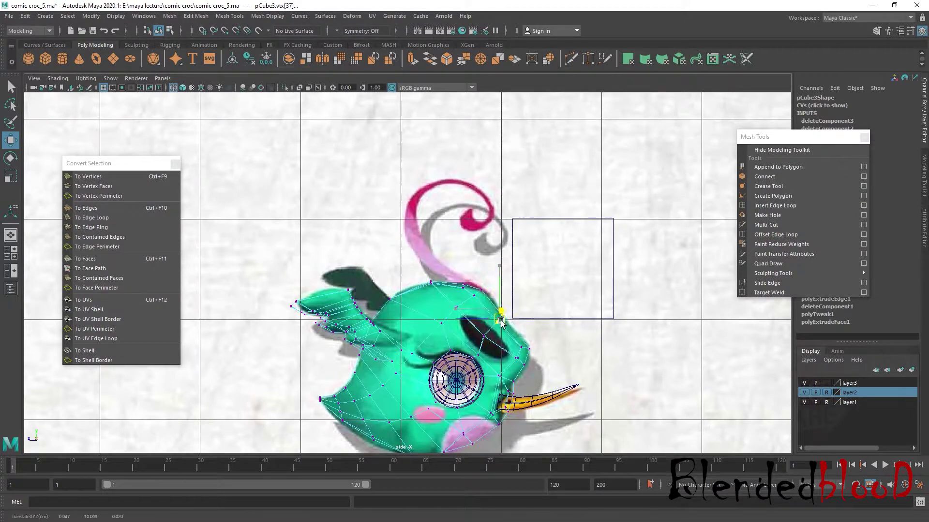
Scale pCube4 down to 0.176 and place it on the crown at the curl's base
key(3)
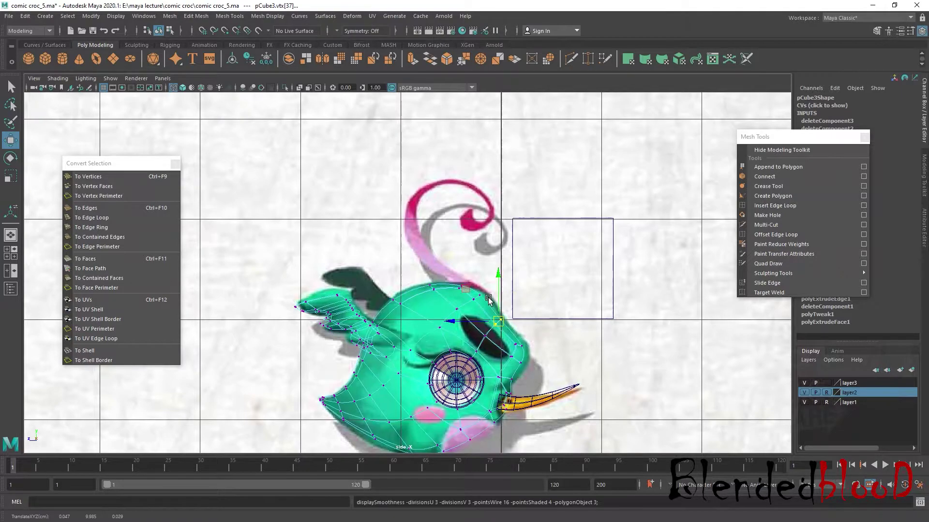
right_drag(485, 246, 525, 232)
mouse_move(538, 205)
mouse_down()
mouse_move(561, 260)
mouse_move(504, 250)
mouse_up()
key(r)
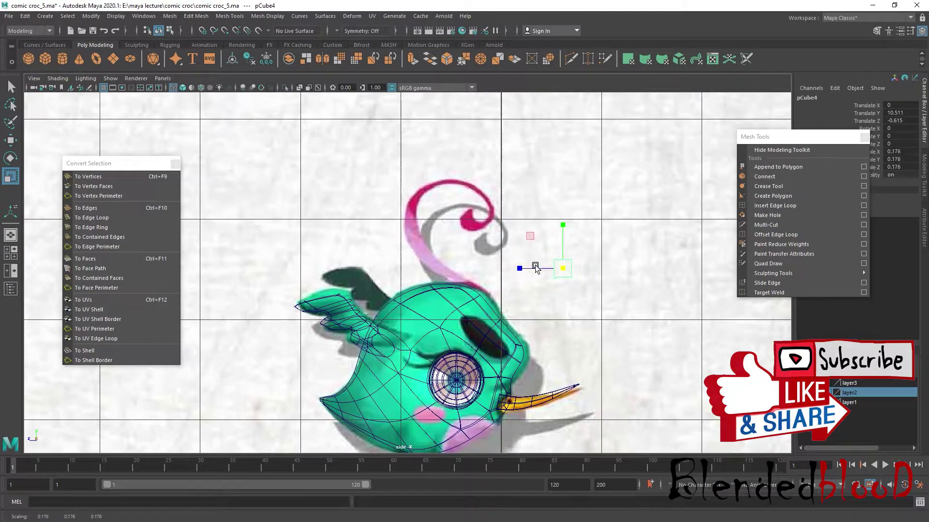
scroll(535, 268, up, 3)
key(w)
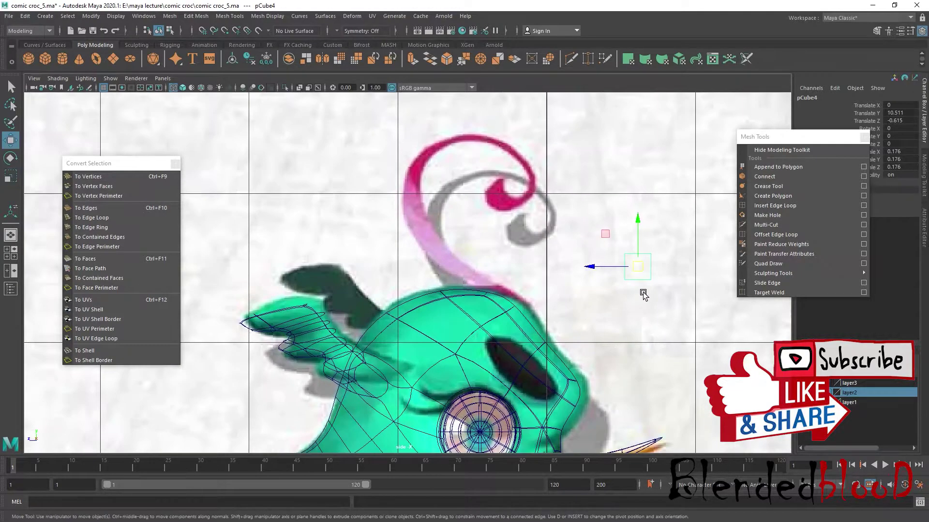
drag(638, 266, 489, 303)
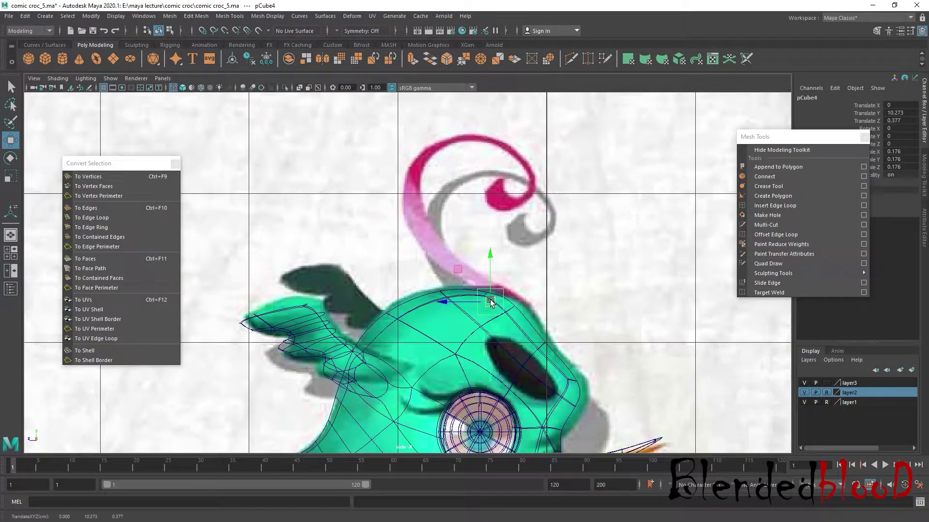
click(56, 45)
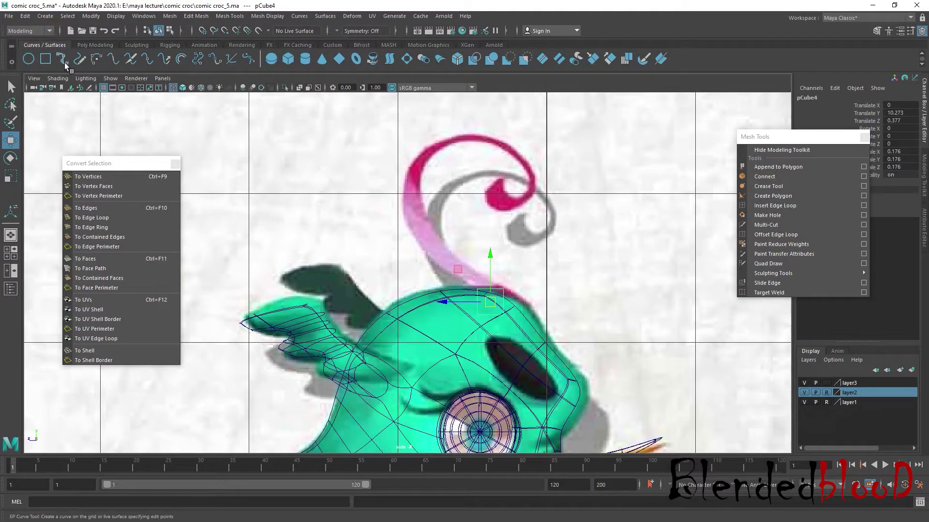
Draw an EP curve from the head's crown around the pink curl to its centre
click(62, 59)
scroll(501, 283, up, 3)
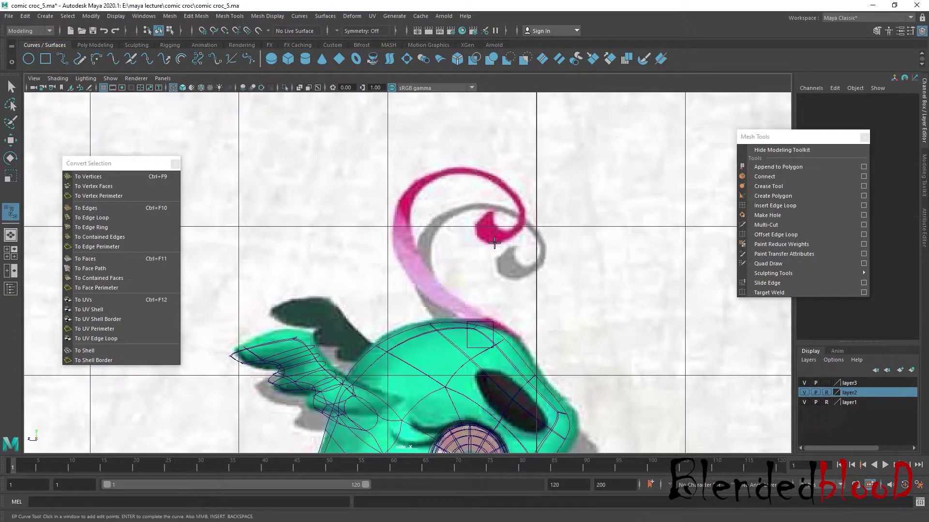
click(509, 337)
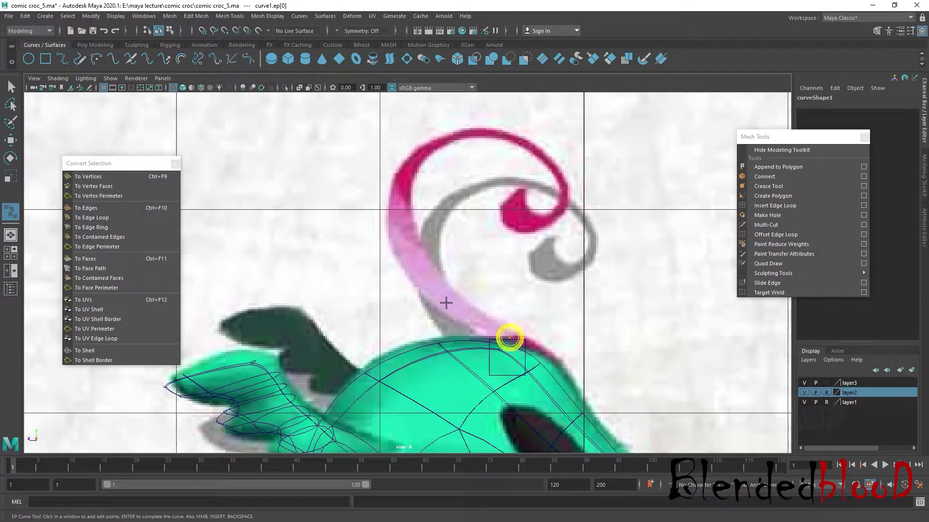
click(431, 286)
click(406, 240)
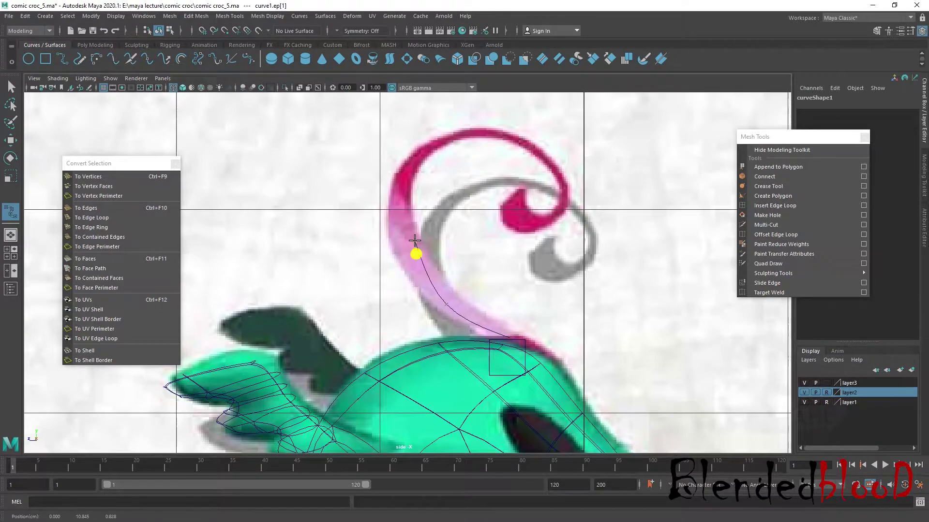
click(408, 172)
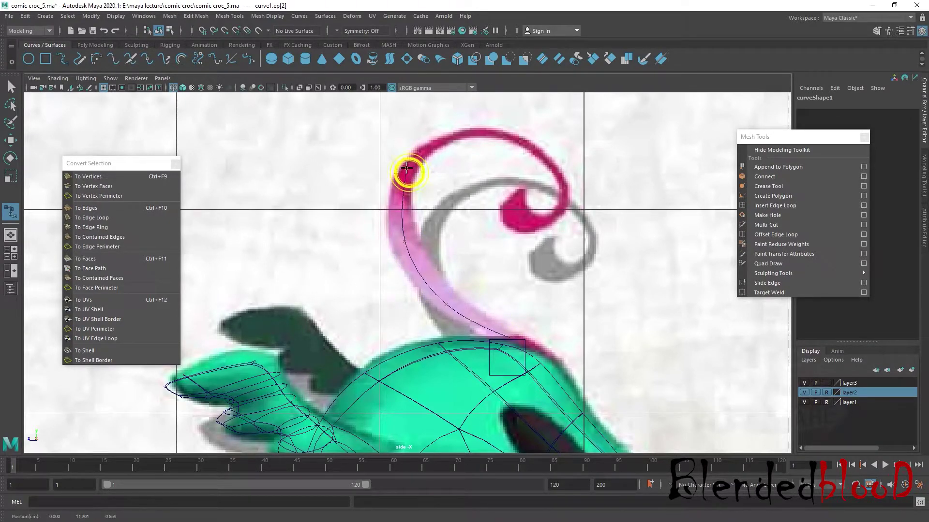
click(465, 135)
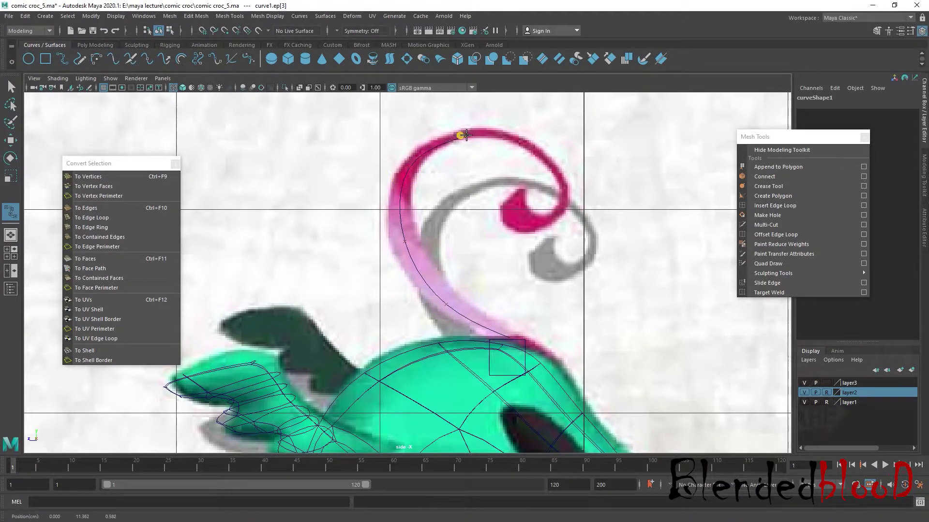
click(530, 148)
click(554, 181)
click(564, 196)
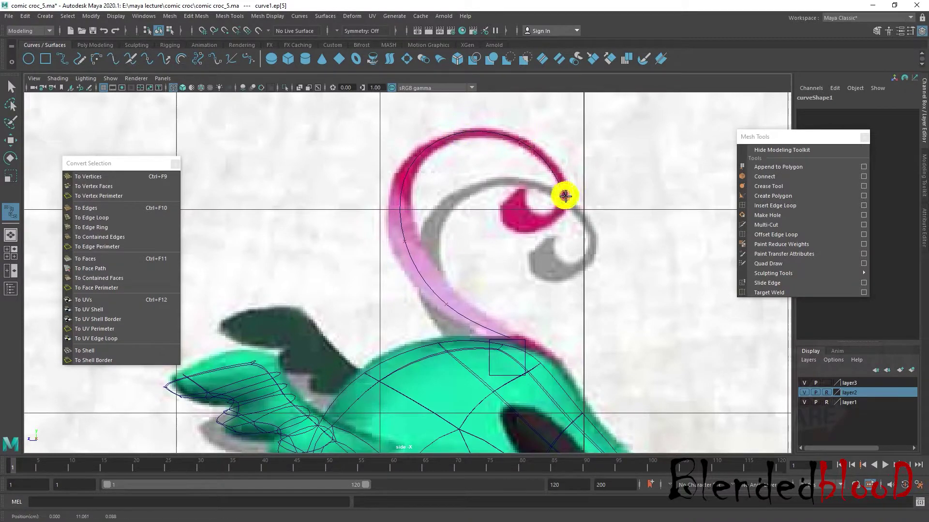
click(539, 225)
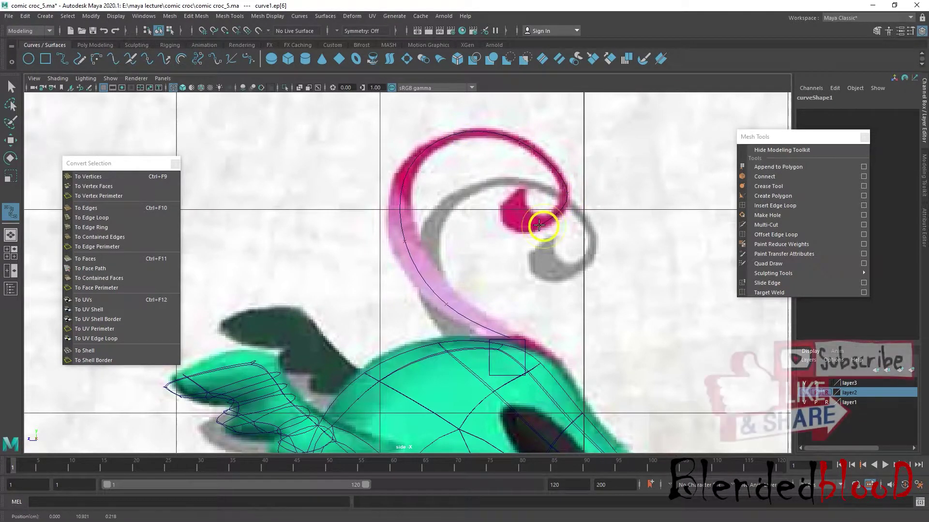
click(505, 203)
key(Return)
Move curve1's end control vertices to fit the curl, then select the head-top block
right_drag(512, 203, 505, 193)
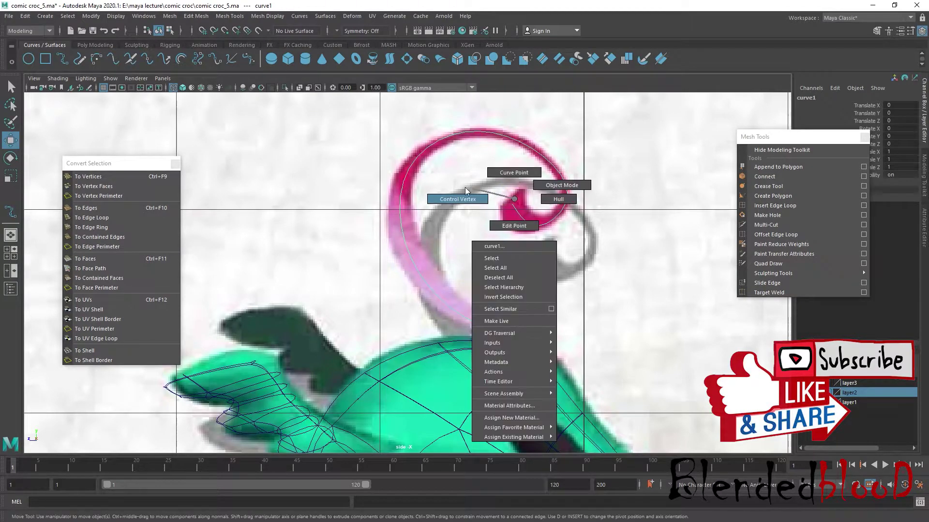
key(w)
click(514, 209)
mouse_move(513, 209)
mouse_down()
mouse_move(517, 198)
mouse_move(517, 220)
mouse_up()
click(515, 209)
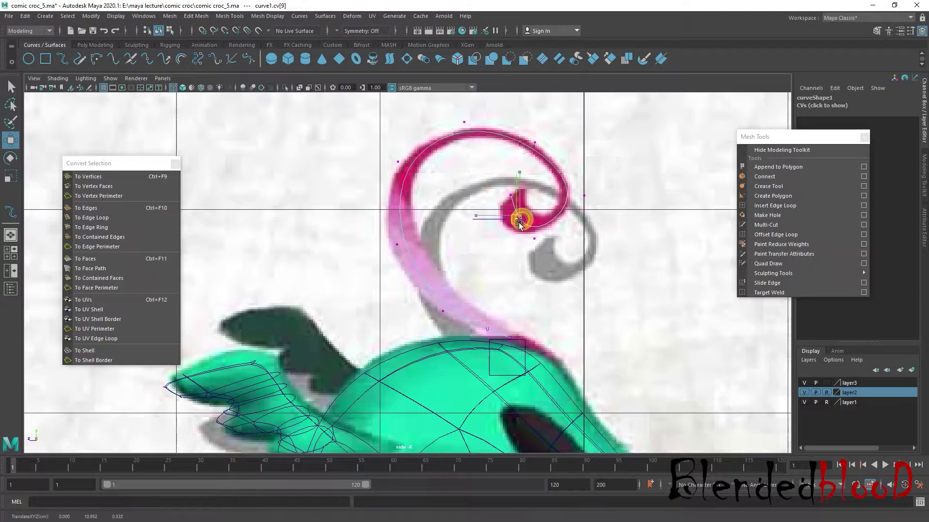
right_drag(540, 222, 558, 213)
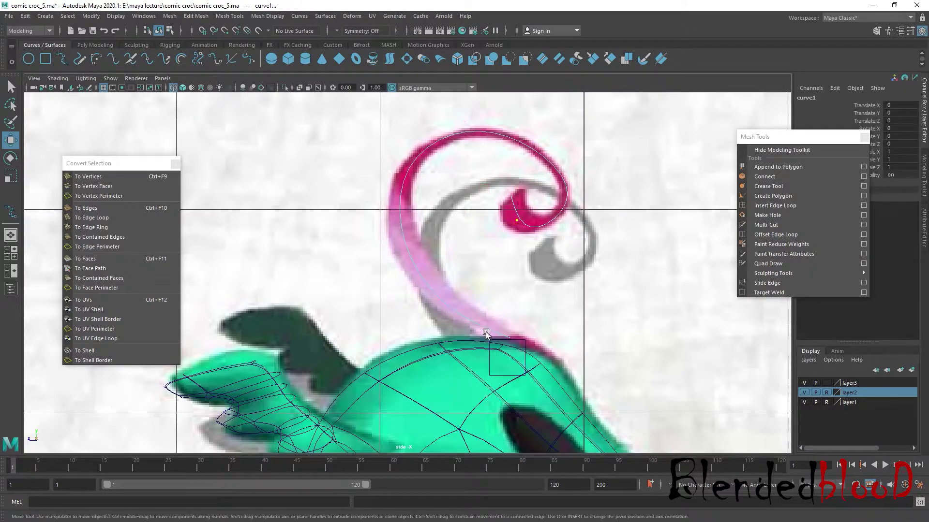
right_click(524, 339)
mouse_move(549, 235)
alt+mouse_down()
mouse_move(498, 266)
mouse_move(503, 332)
mouse_move(575, 305)
mouse_move(590, 343)
alt+mouse_up()
Extrude pCube4's top face along curve1 with 12 divisions
scroll(503, 332, up, 5)
right_drag(591, 250, 591, 273)
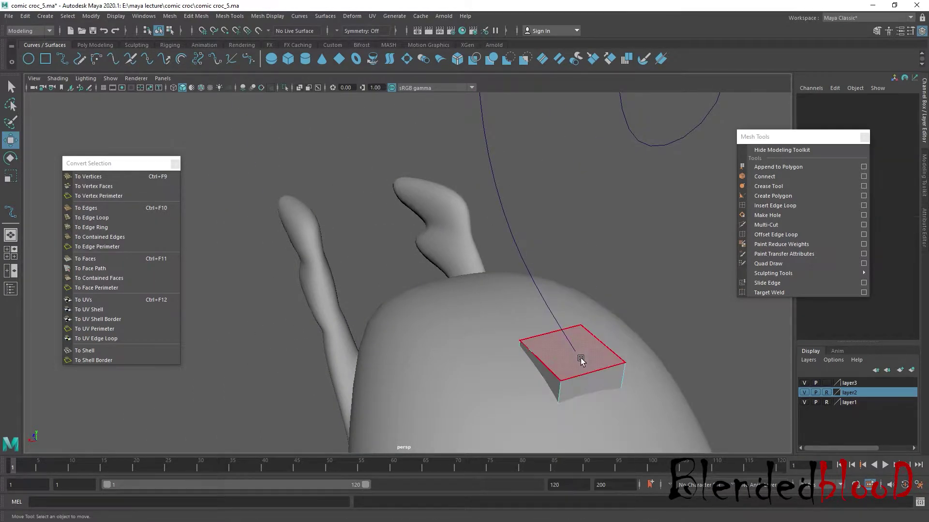
click(581, 357)
click(518, 254)
scroll(519, 254, down, 5)
alt+drag(491, 284, 487, 317)
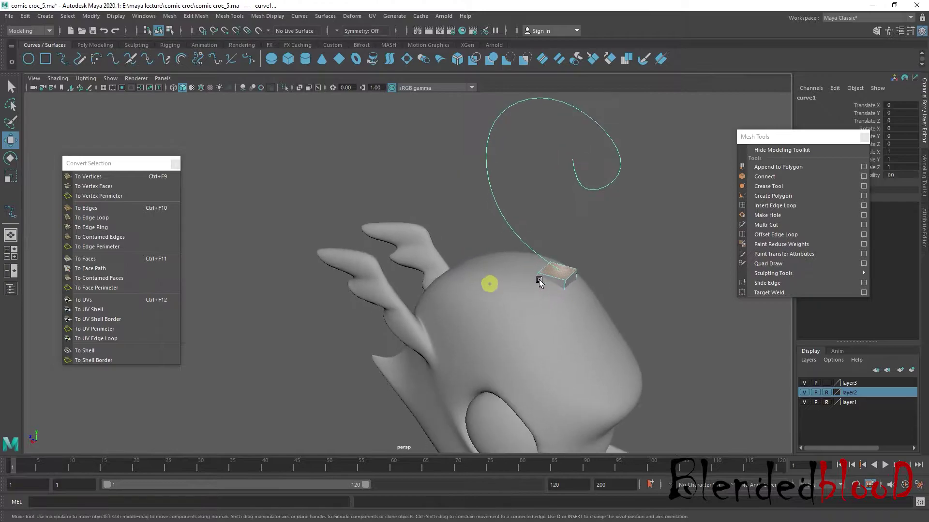
click(94, 44)
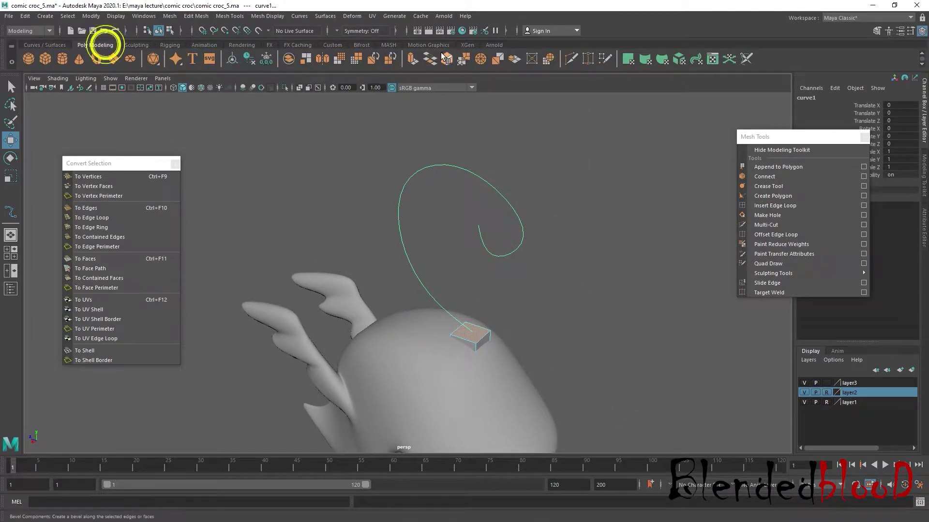
click(413, 58)
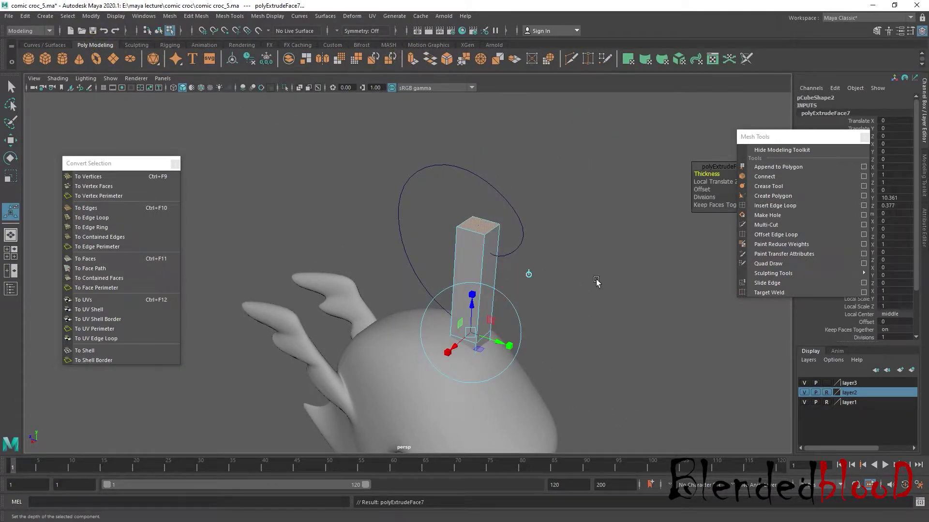
drag(701, 170, 682, 185)
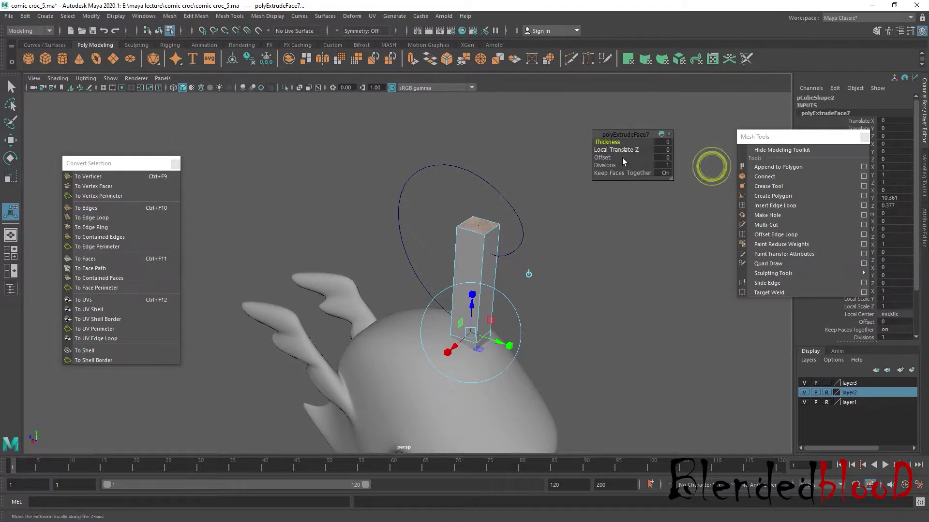
drag(605, 164, 662, 176)
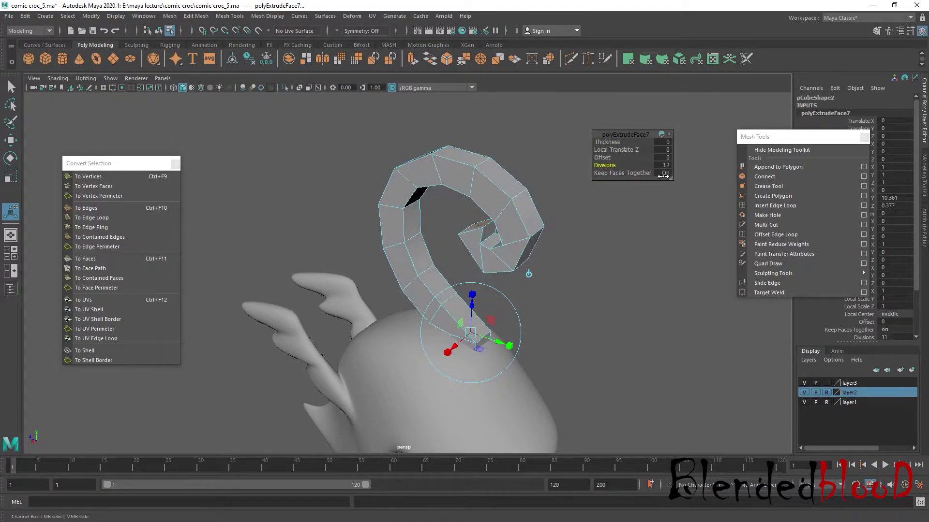
Duplicate the curled mesh as pCube5, undoing the trial move to keep it in place
right_drag(506, 220, 535, 234)
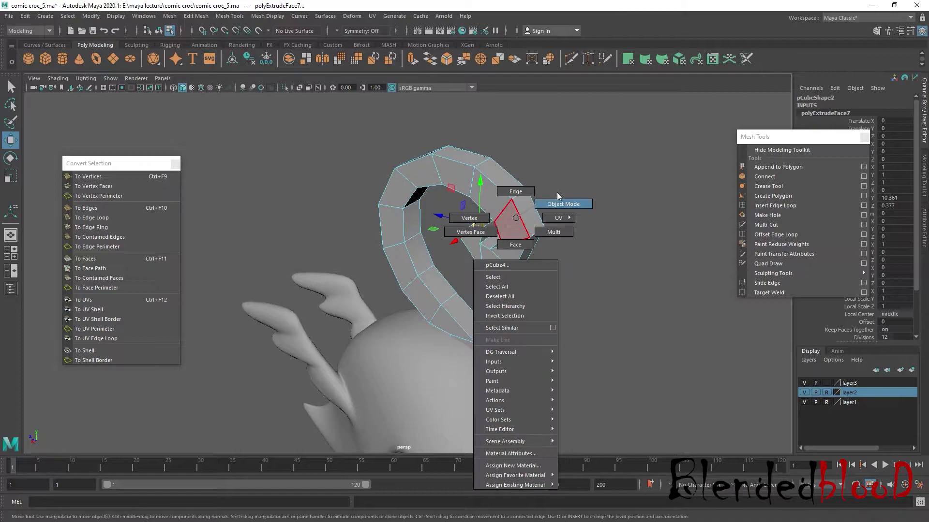
key(ctrl+d)
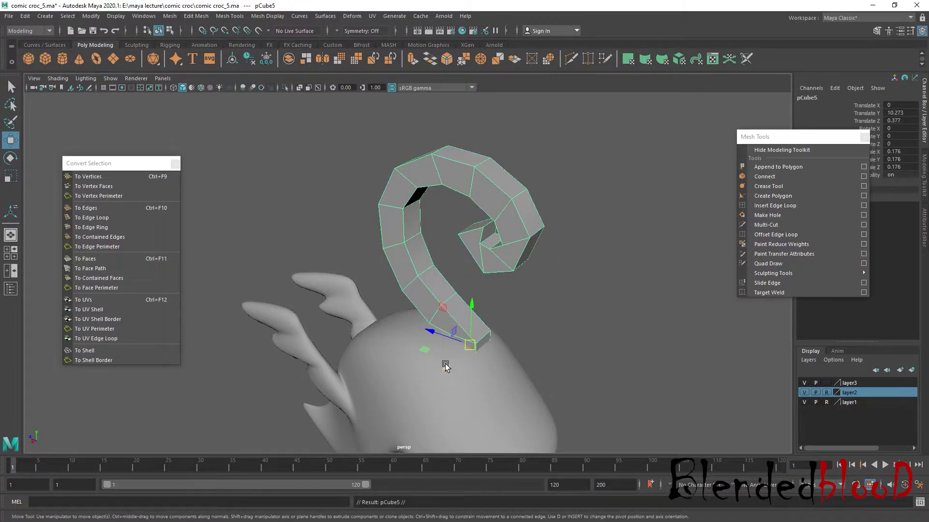
middle_drag(445, 364, 469, 333)
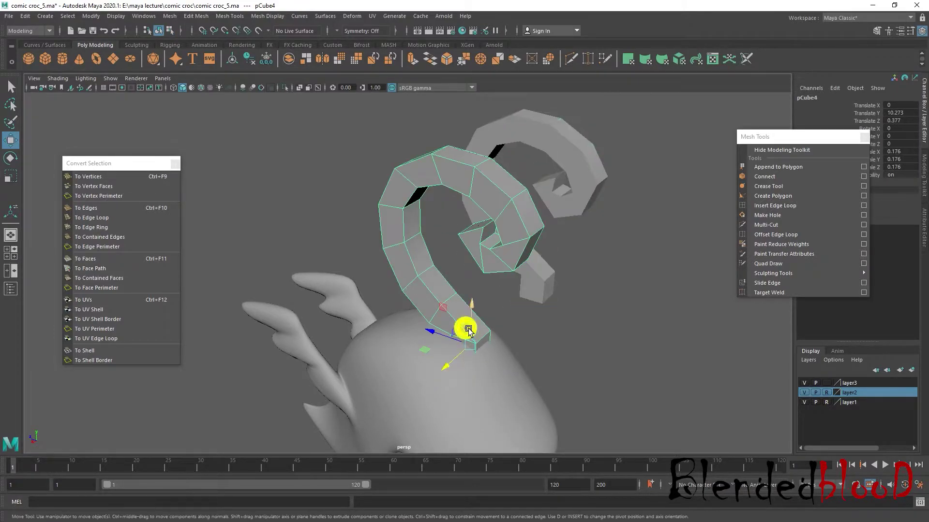
click(460, 330)
key(ctrl+z)
key(ctrl+z)
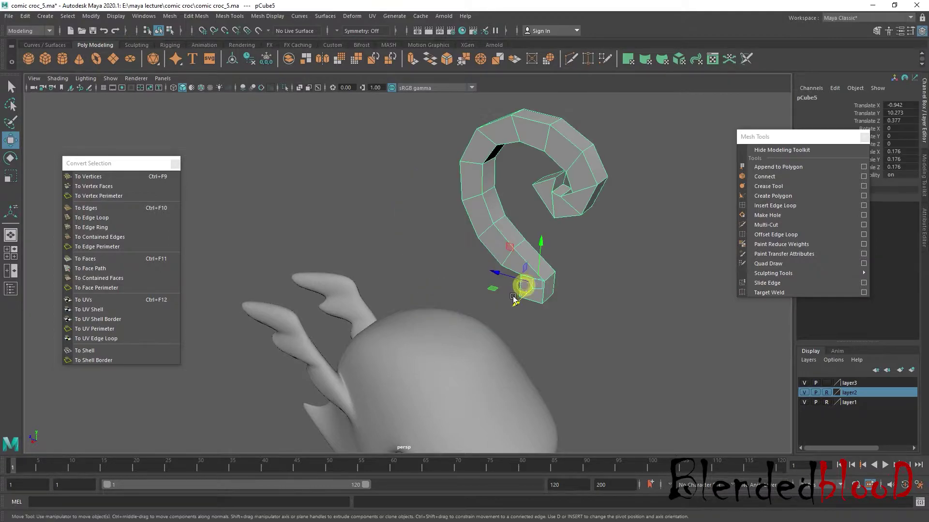
key(ctrl+z)
key(space)
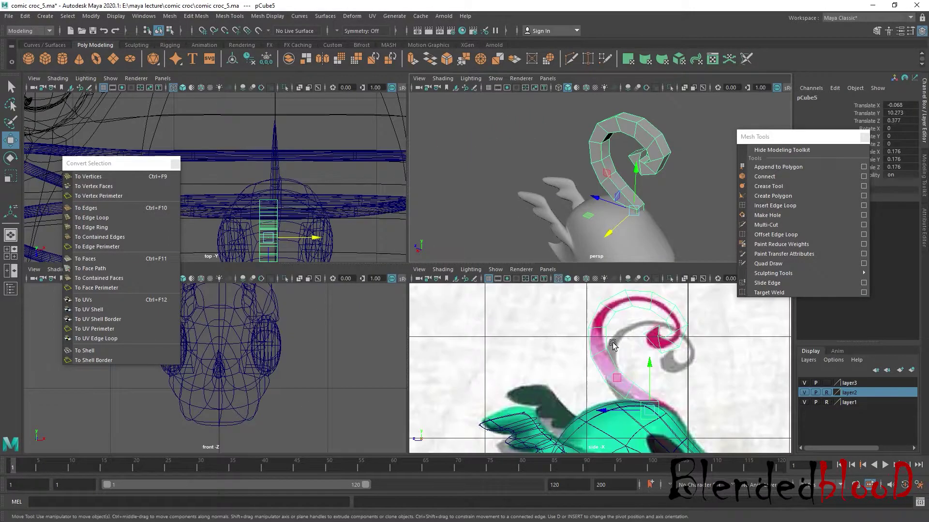
In the front view, squeeze the edges at the top of the head together in X
key(space)
alt+middle_drag(454, 221, 475, 332)
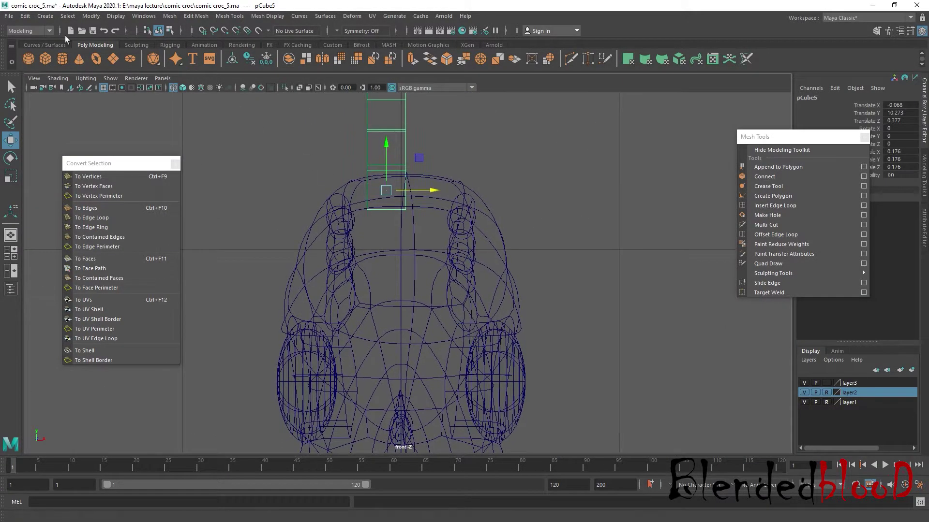
click(242, 73)
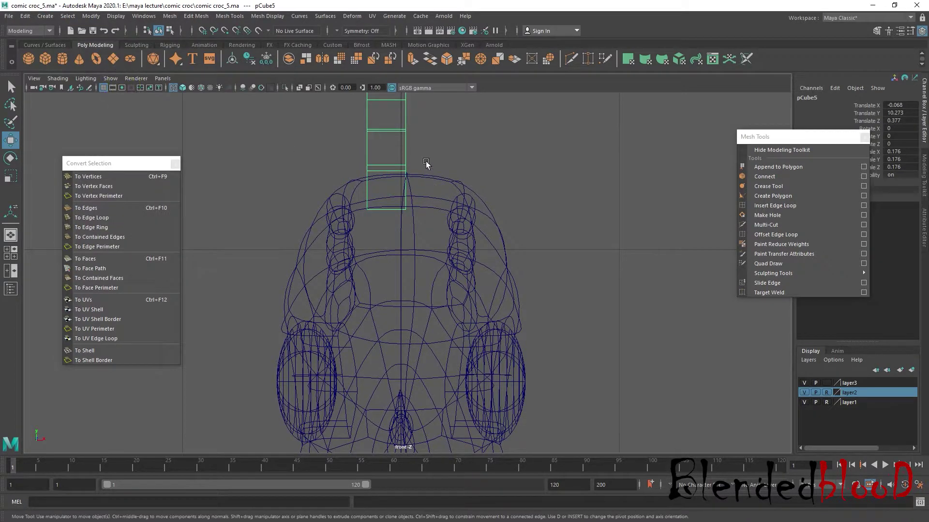
alt+middle_drag(425, 164, 438, 270)
drag(435, 209, 450, 212)
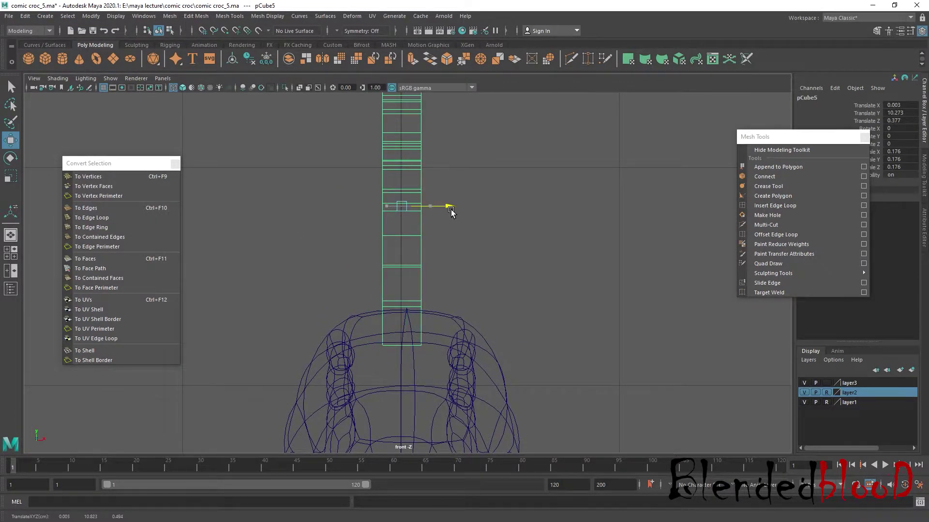
alt+middle_drag(483, 264, 470, 186)
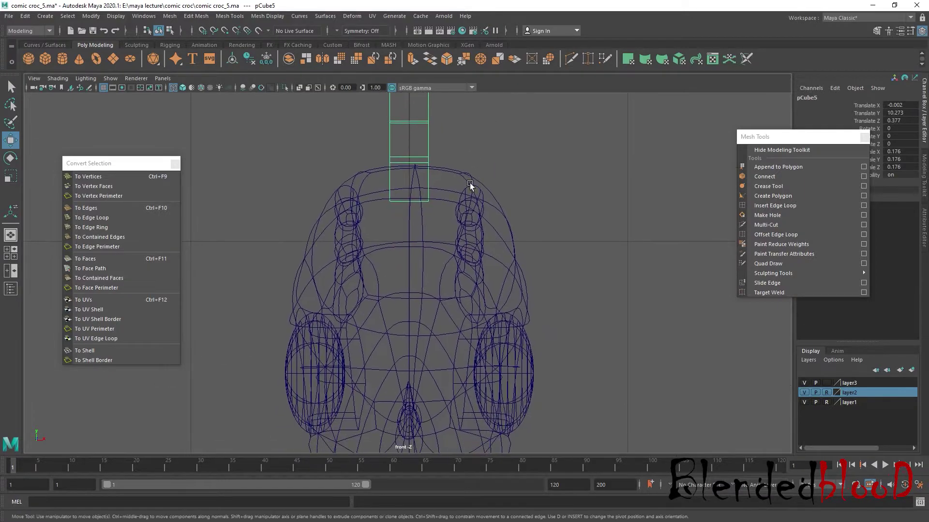
right_drag(422, 260, 422, 232)
click(422, 223)
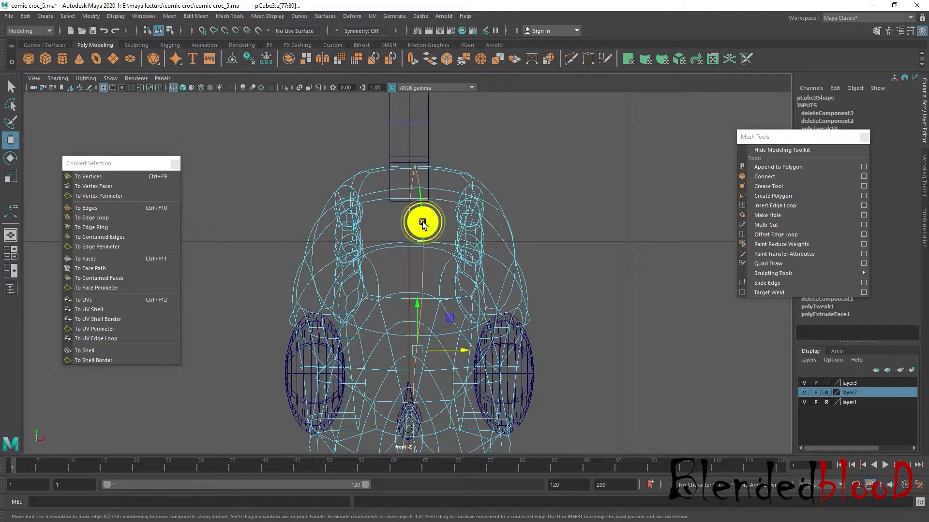
key(1)
alt+middle_drag(433, 272, 460, 213)
key(r)
mouse_move(487, 293)
mouse_down()
mouse_move(441, 291)
mouse_move(479, 293)
mouse_up()
key(w)
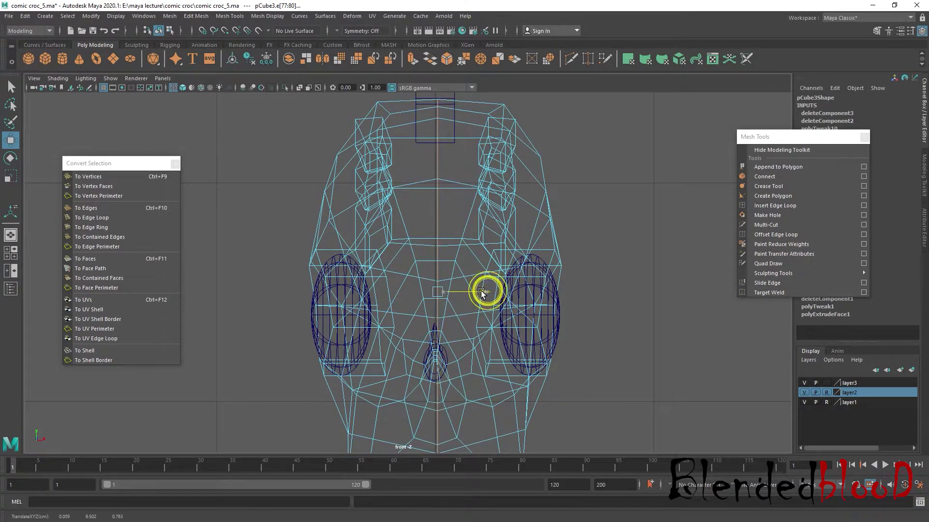
Select the curled horn, raise it slightly, and test-extrude then undo its bottom face
key(space)
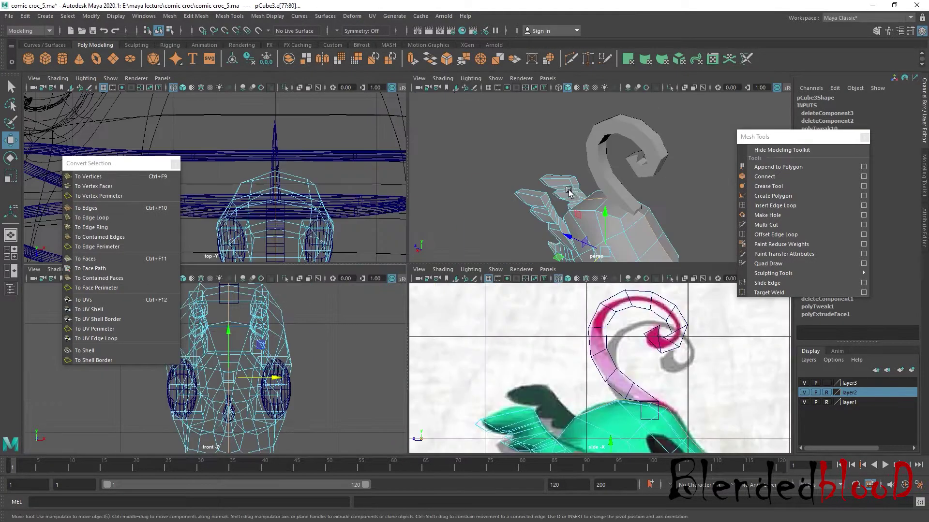
key(space)
mouse_move(561, 231)
alt+mouse_down()
mouse_move(521, 268)
mouse_move(538, 222)
alt+mouse_up()
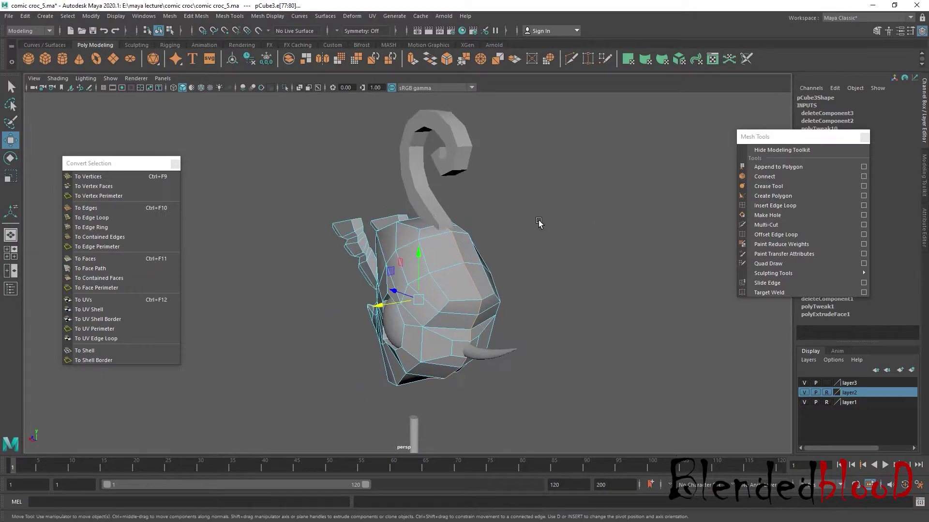
right_drag(477, 249, 519, 222)
click(436, 194)
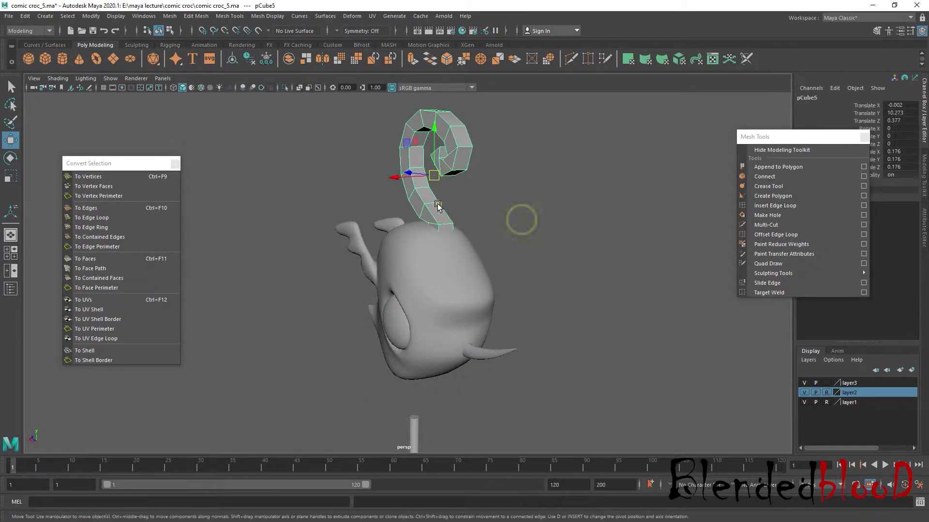
alt+drag(447, 246, 484, 247)
key(space)
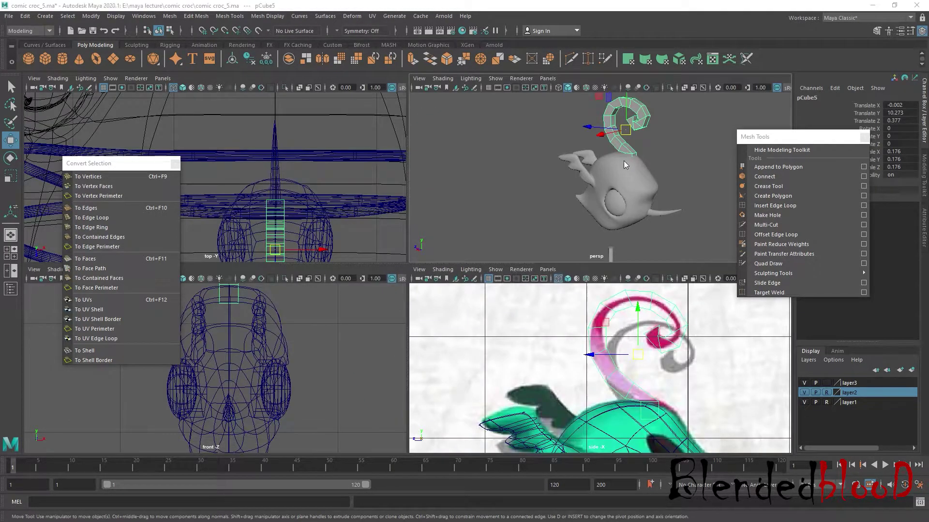
key(space)
scroll(508, 239, up, 4)
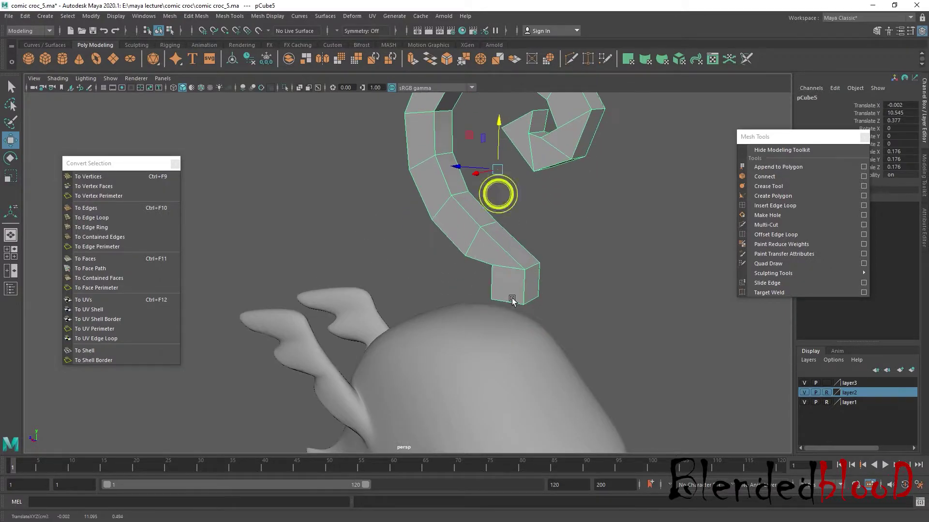
right_drag(493, 251, 508, 270)
click(473, 330)
key(ctrl+e)
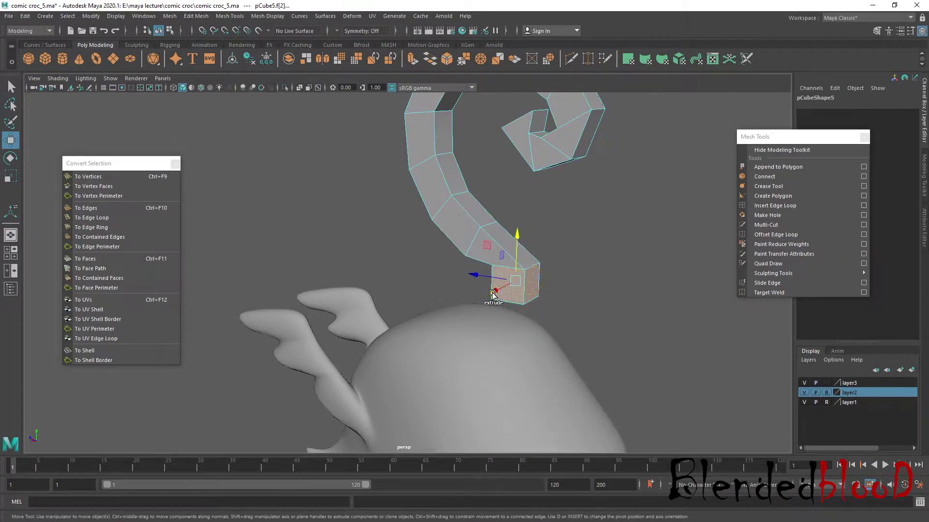
key(ctrl+z)
key(ctrl+z)
right_drag(511, 254, 553, 217)
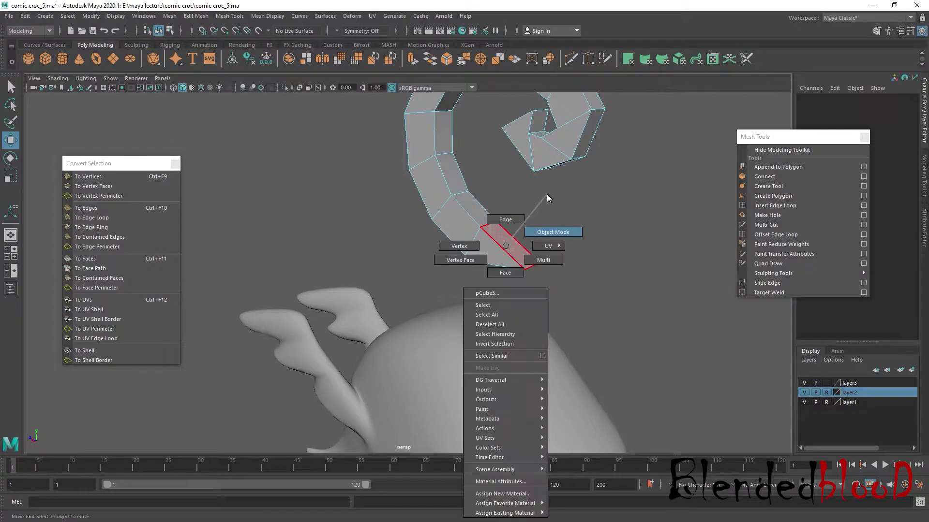
Lower pCube5 to Translate Y 10.241 against the side reference and enter vertex mode
key(space)
key(space)
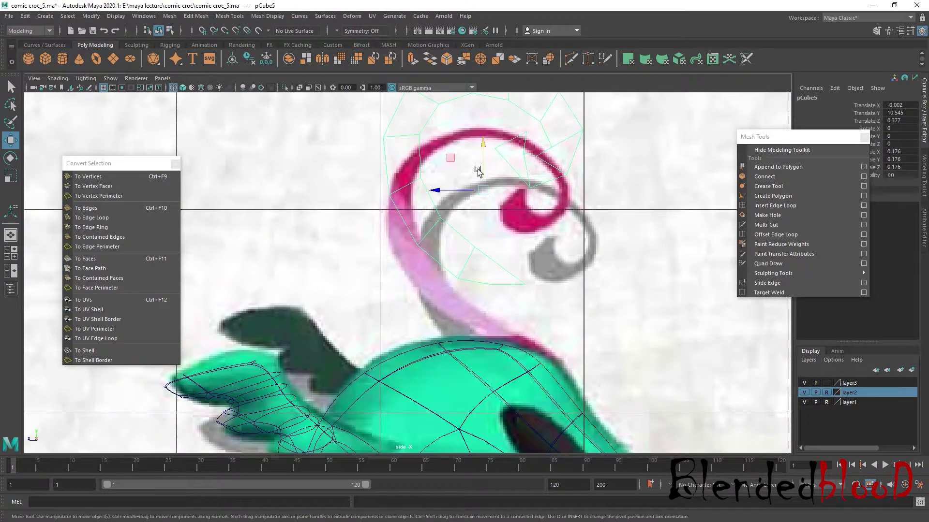
drag(482, 146, 499, 207)
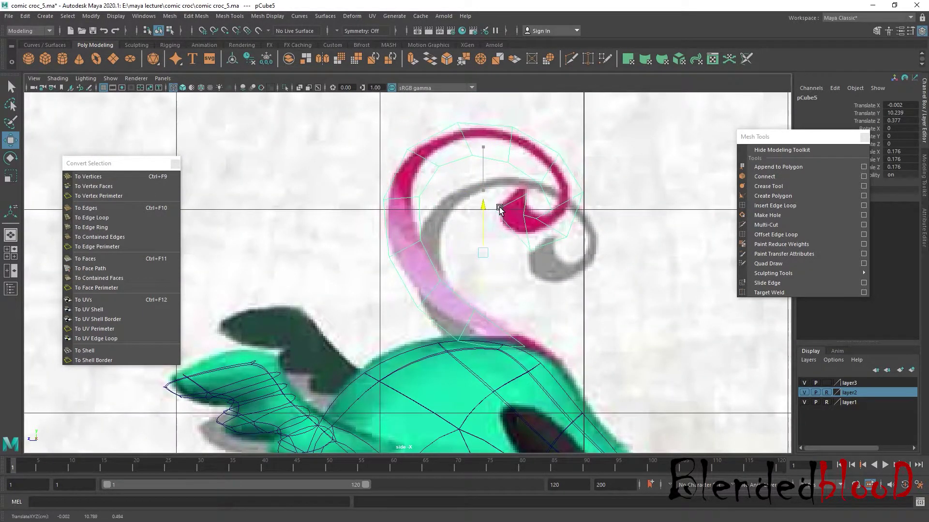
alt+middle_drag(478, 226, 467, 275)
right_drag(446, 209, 411, 213)
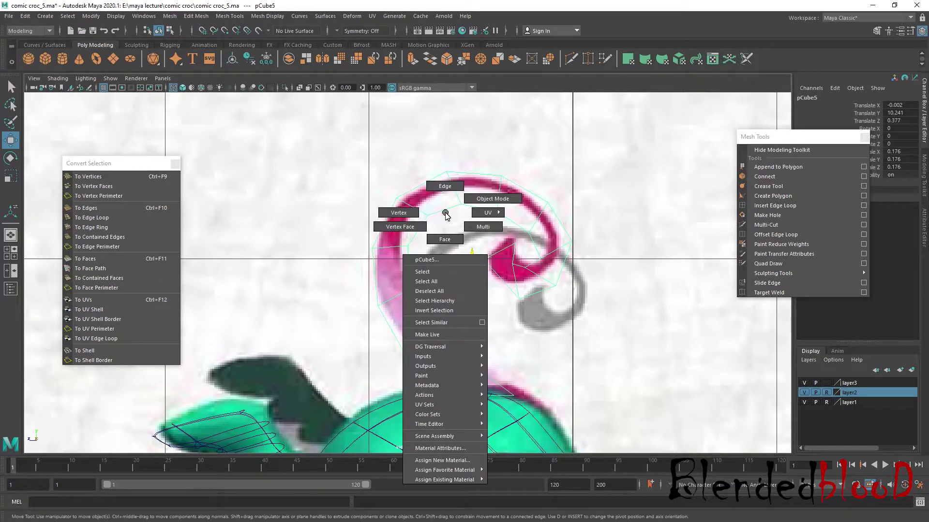
Drag the spiral's base and lower-coil vertices onto the pink reference curve
click(502, 388)
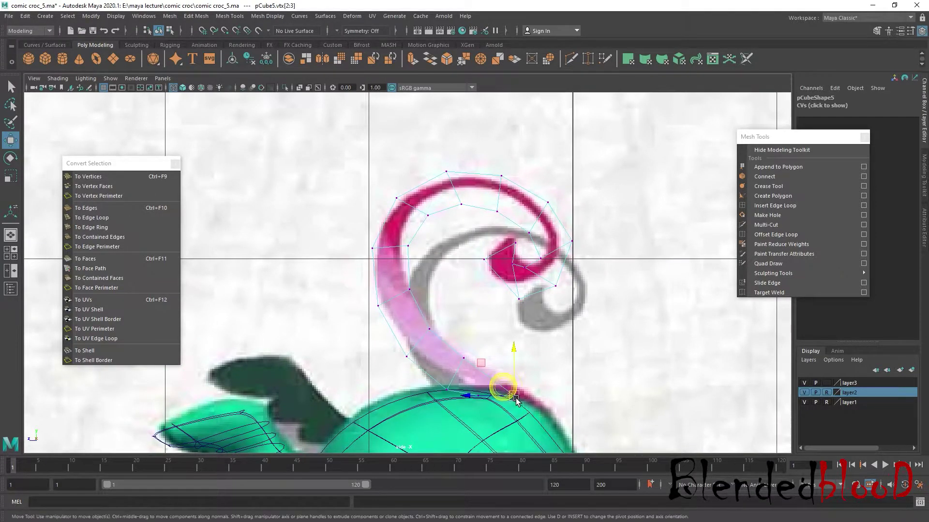
drag(502, 388, 532, 422)
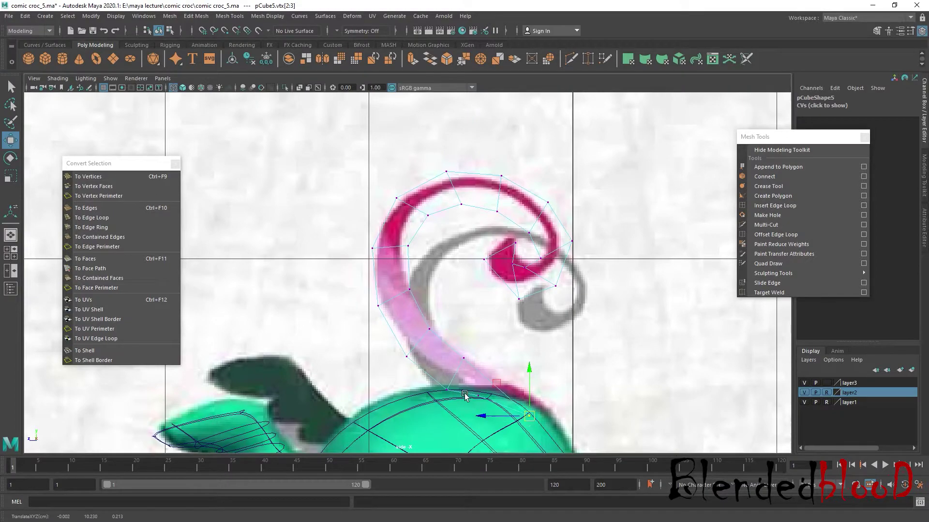
click(435, 383)
drag(437, 385, 416, 356)
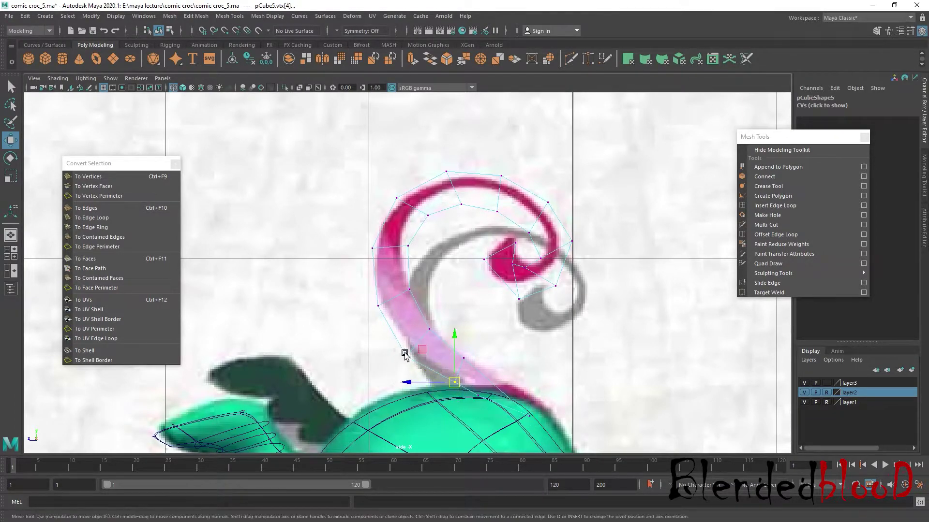
click(379, 305)
drag(380, 305, 413, 290)
click(377, 255)
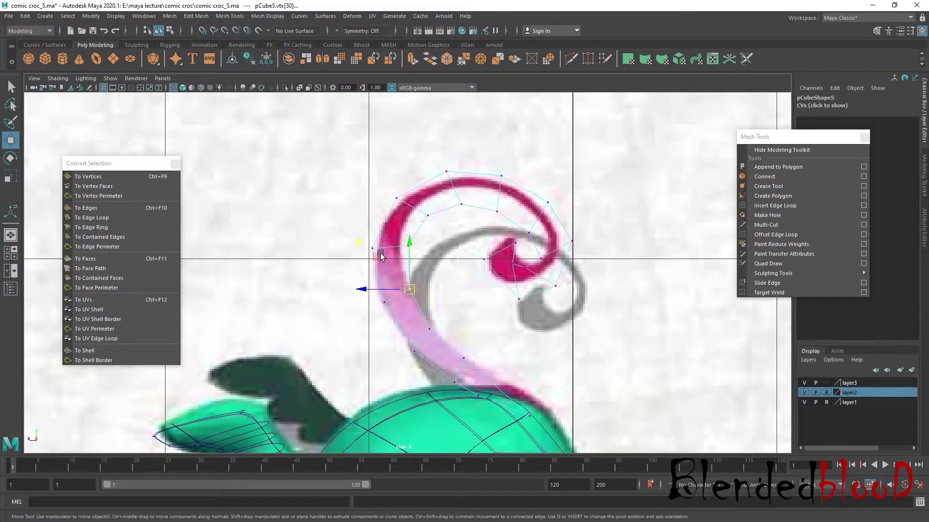
drag(377, 256, 403, 246)
click(409, 246)
alt+middle_drag(402, 263, 462, 296)
alt+right_drag(461, 297, 485, 289)
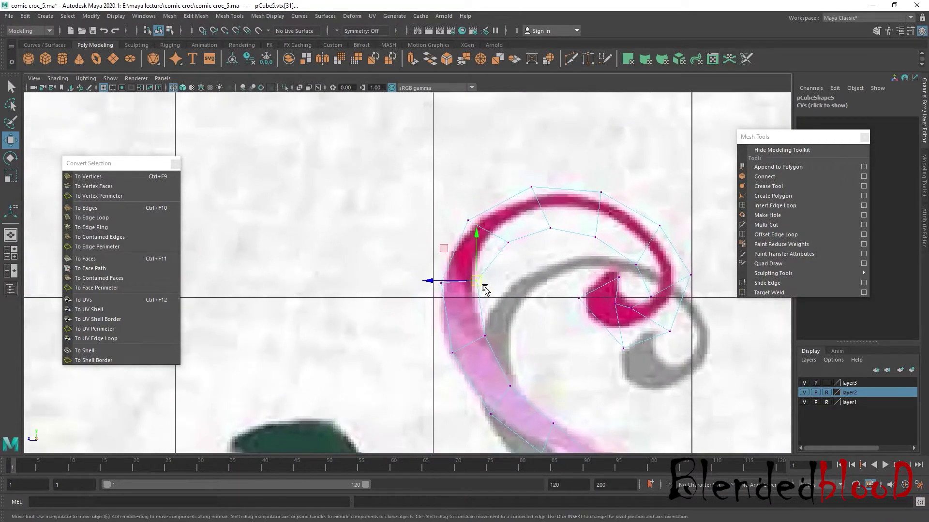
Select the top-arc and right-side vertices and pull the outermost onto the curve
click(442, 202)
click(495, 240)
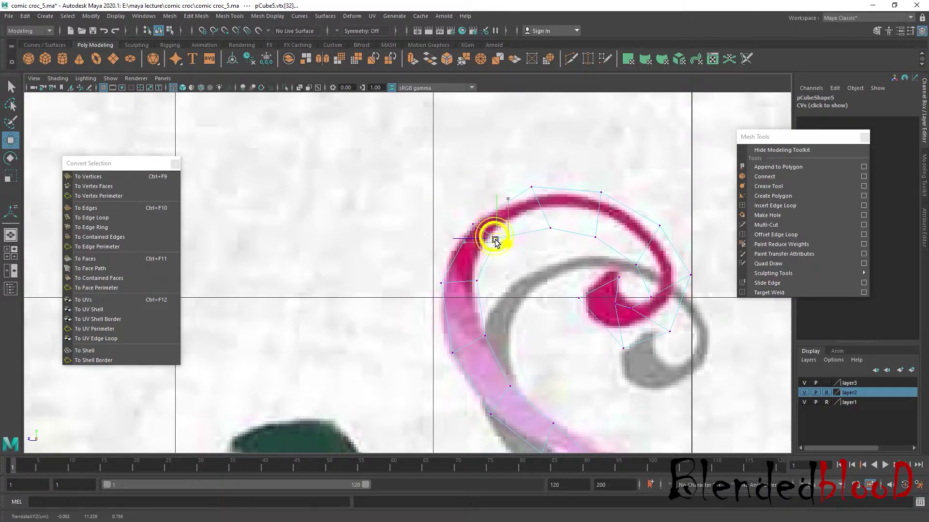
click(481, 279)
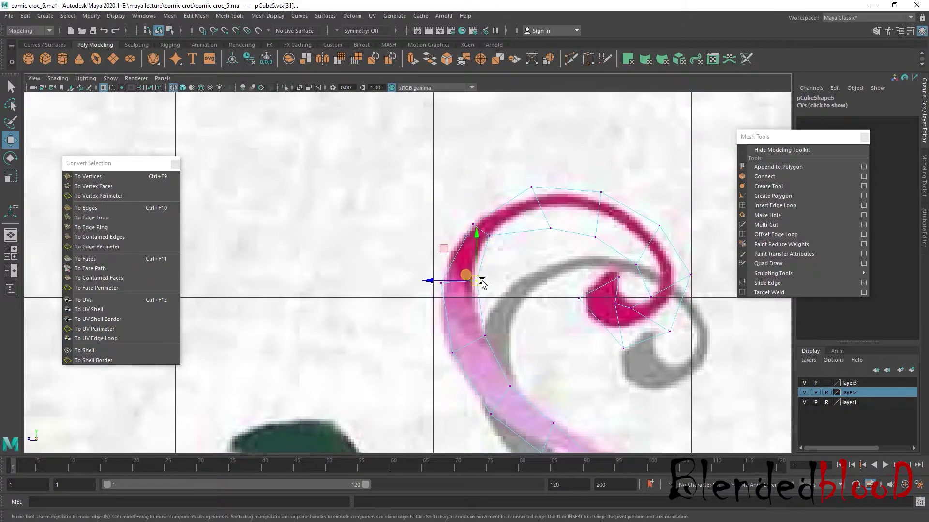
click(529, 184)
click(537, 221)
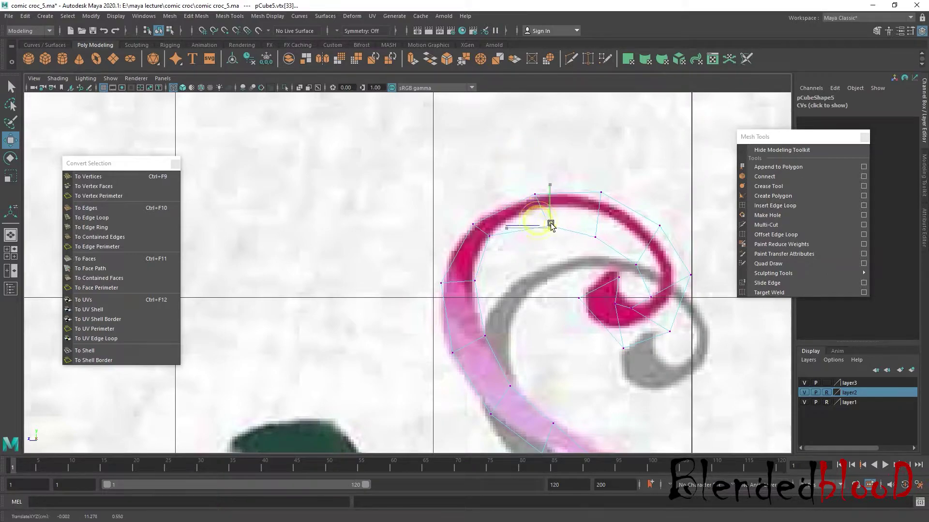
click(598, 194)
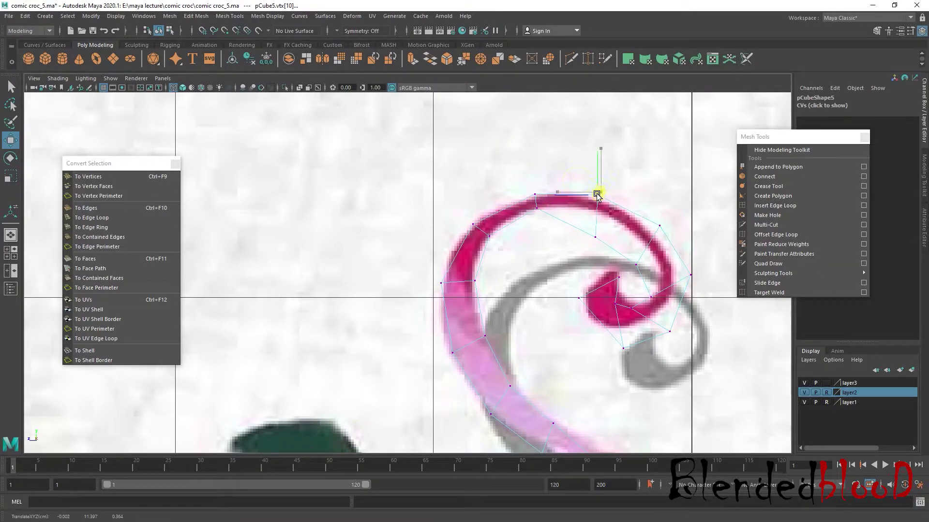
click(582, 225)
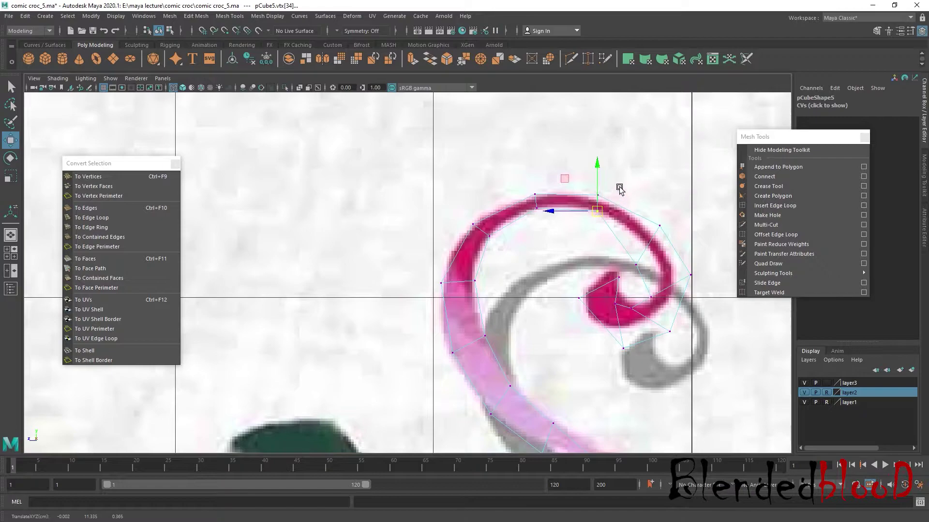
click(655, 228)
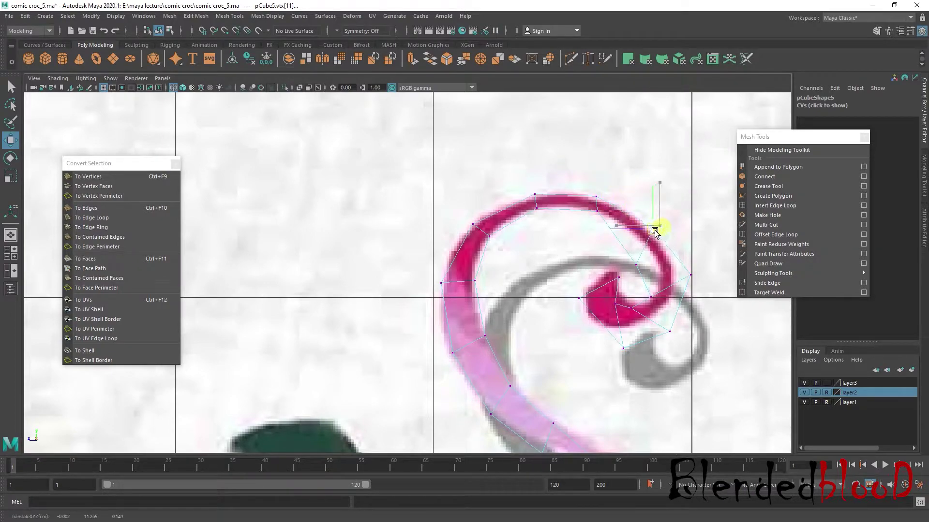
click(647, 252)
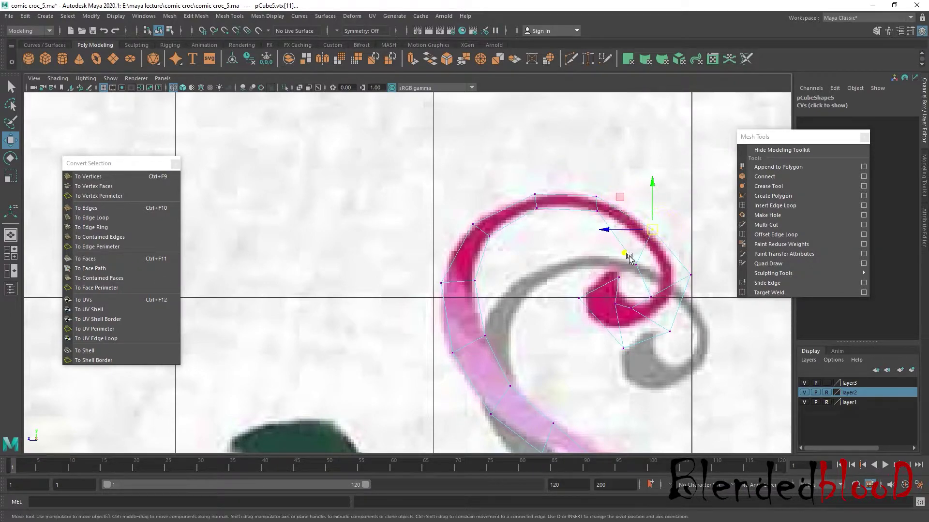
click(673, 218)
drag(691, 273, 679, 276)
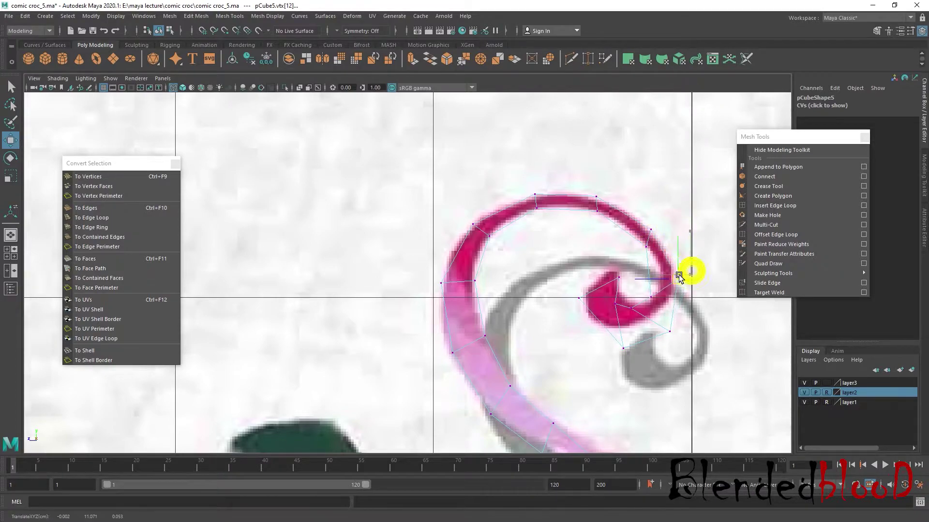
Shift the right-side vertices toward the curl's tip and onto the pink tip
click(661, 288)
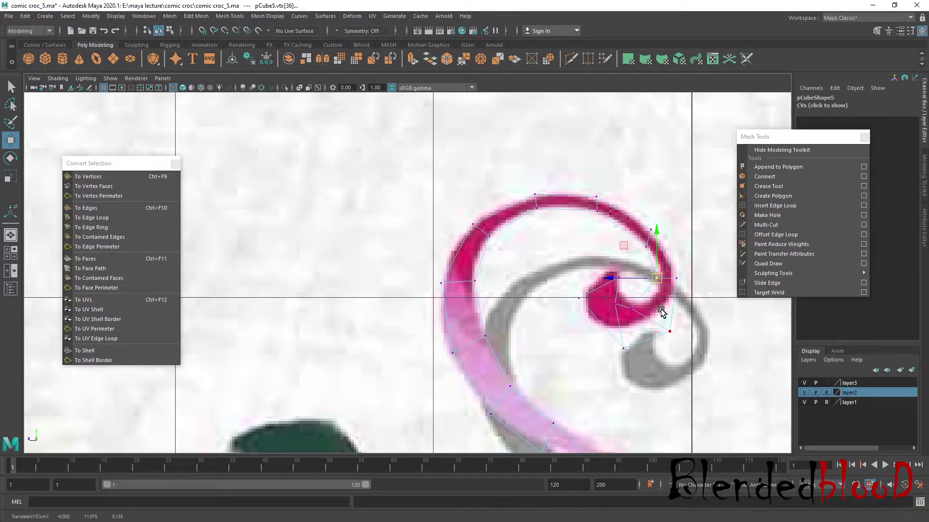
scroll(686, 307, up, 2)
scroll(635, 292, up, 2)
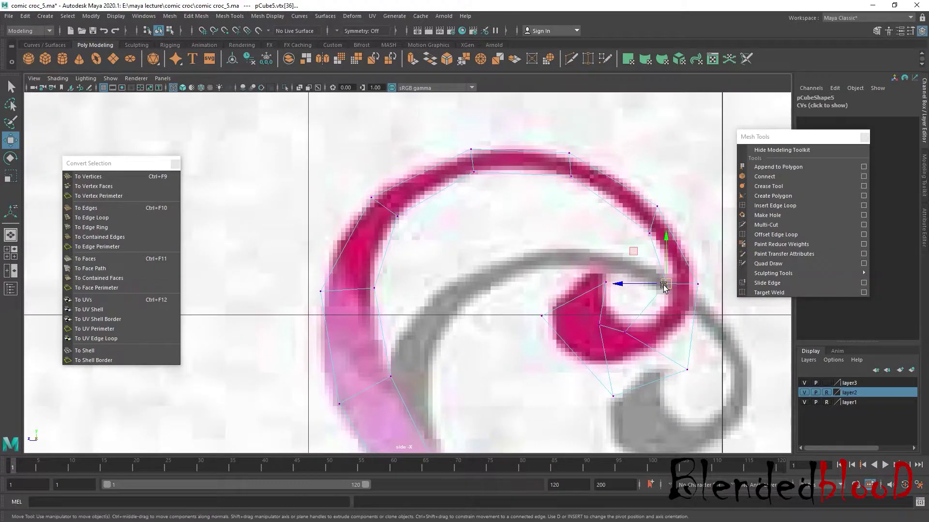
drag(663, 286, 673, 285)
click(621, 320)
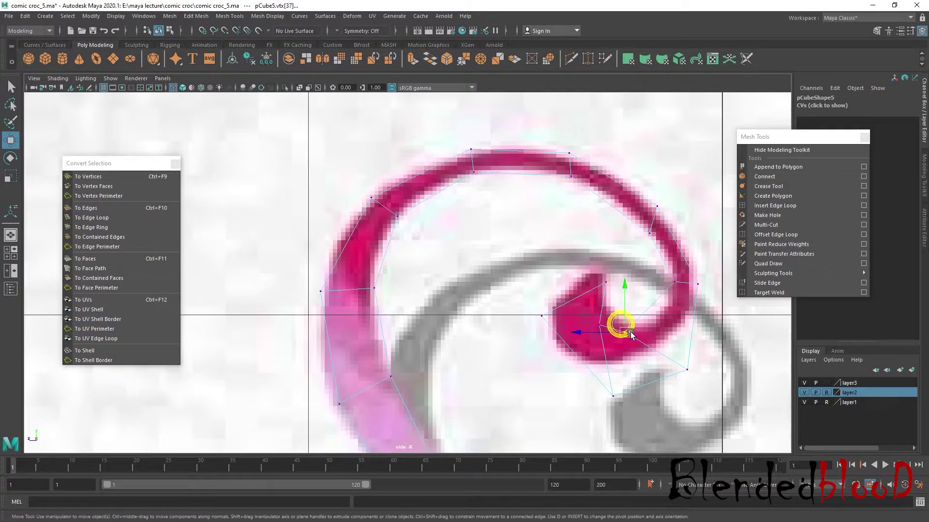
drag(629, 325, 679, 351)
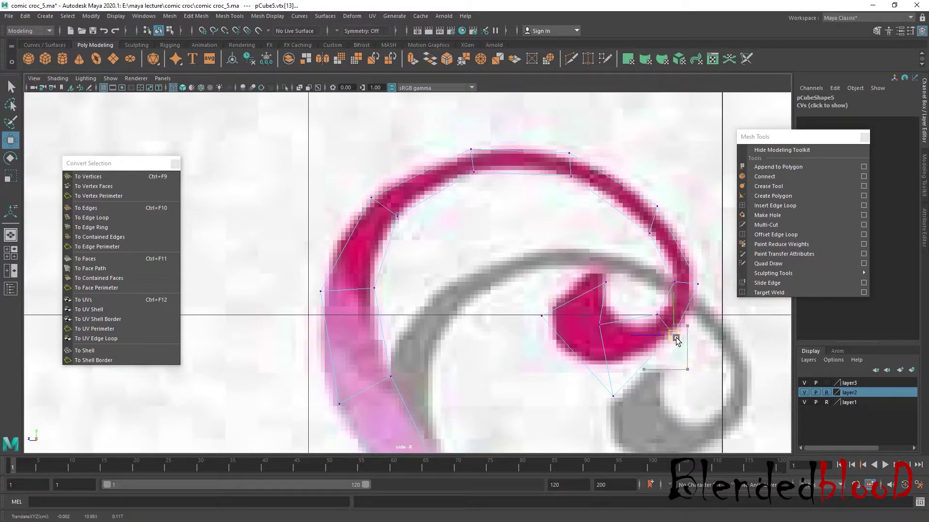
Fit the inner tip's bottom, lower and end vertices onto the pink tip
click(613, 396)
drag(613, 394, 622, 358)
click(599, 325)
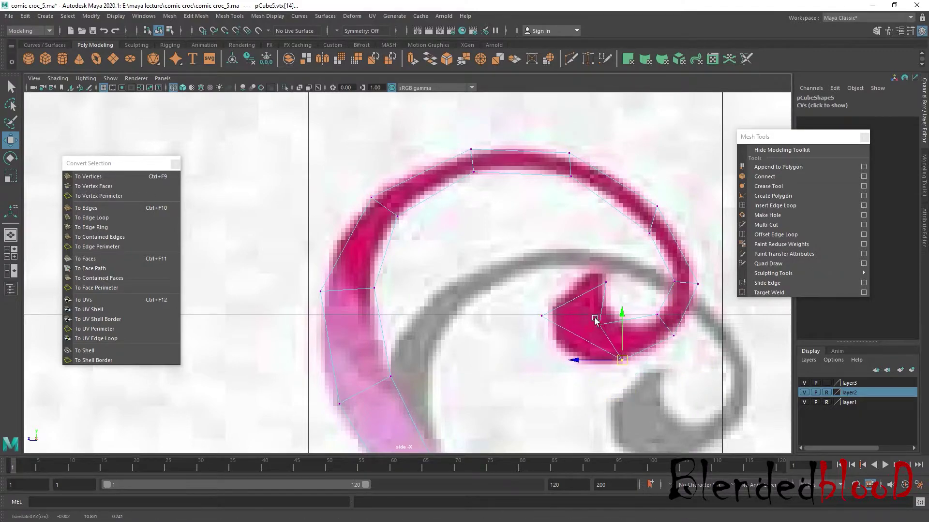
drag(600, 325, 633, 325)
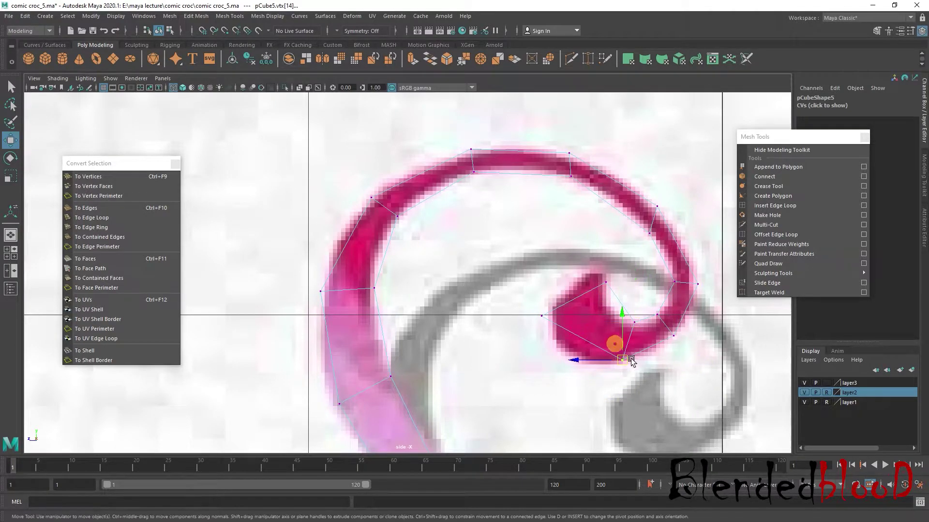
click(645, 349)
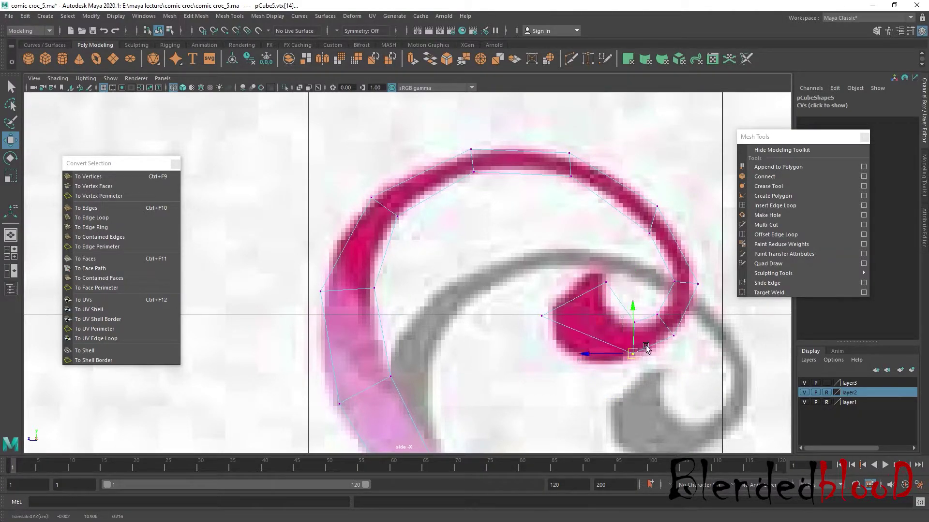
click(598, 274)
click(543, 314)
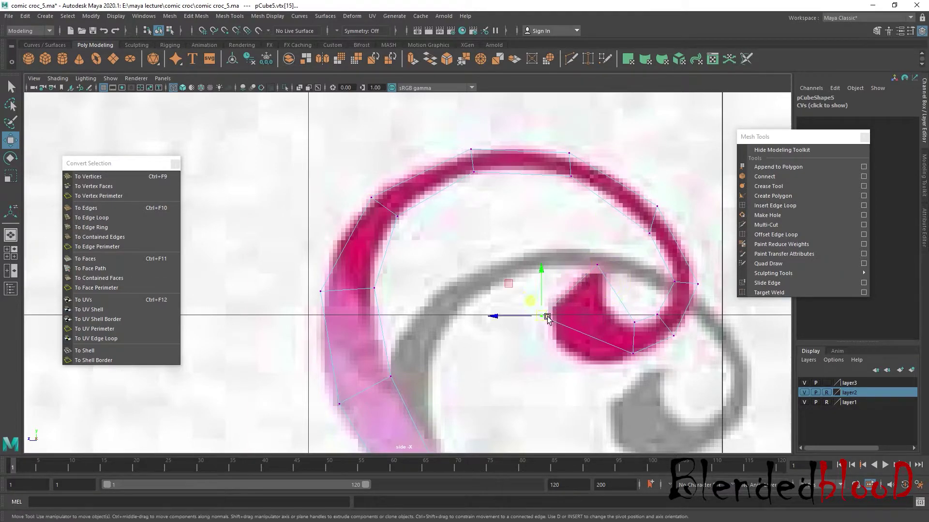
drag(593, 275, 598, 271)
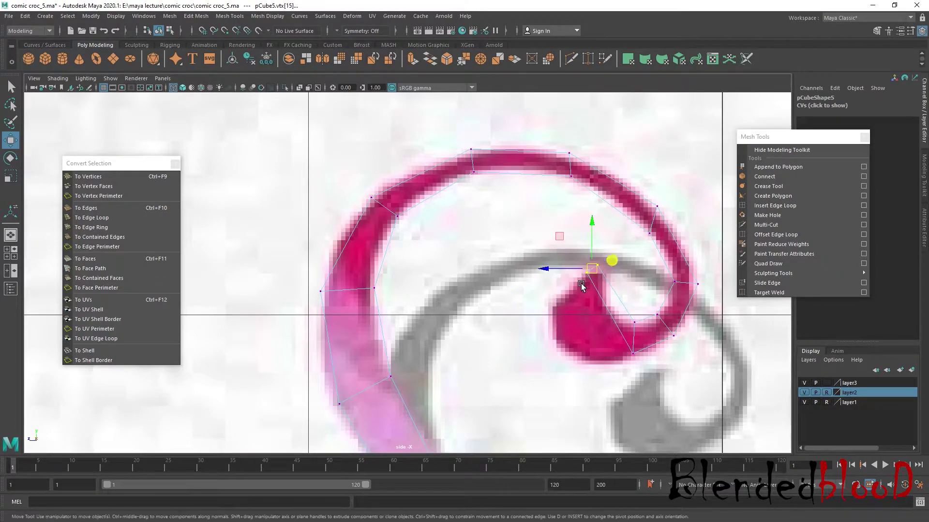
Select the curl's inner tip vertices and move them down-left
key(e)
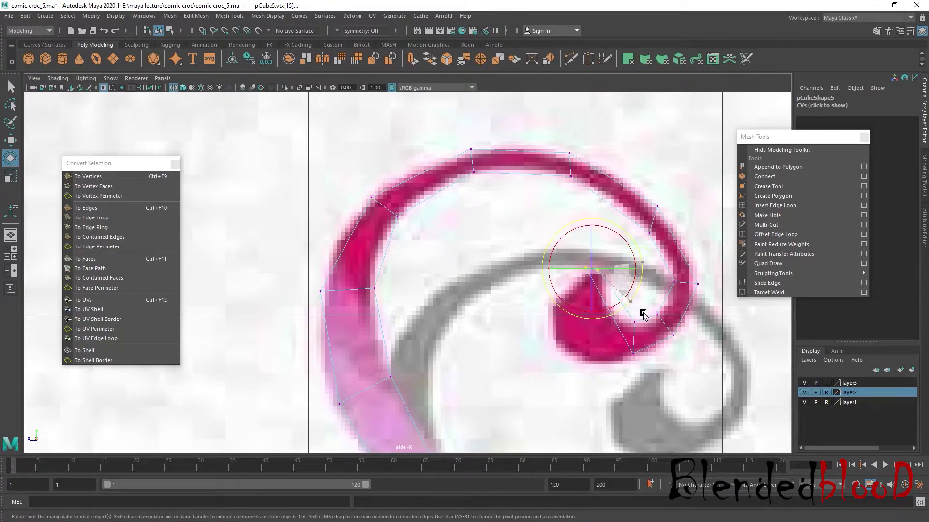
key(w)
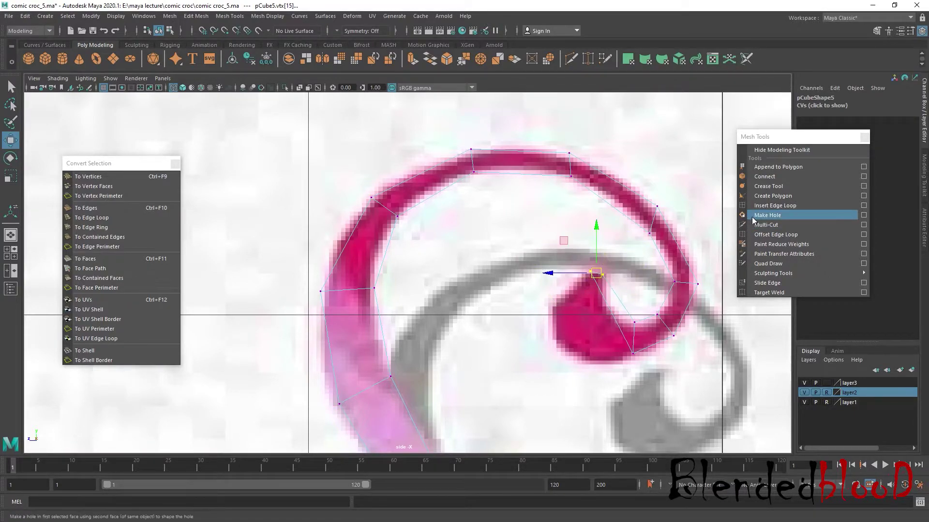
click(753, 208)
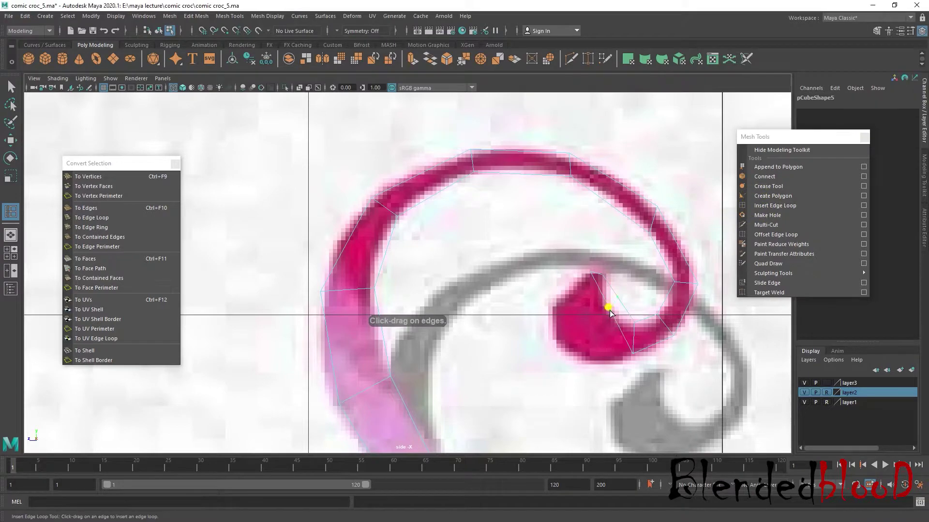
right_drag(610, 315, 598, 309)
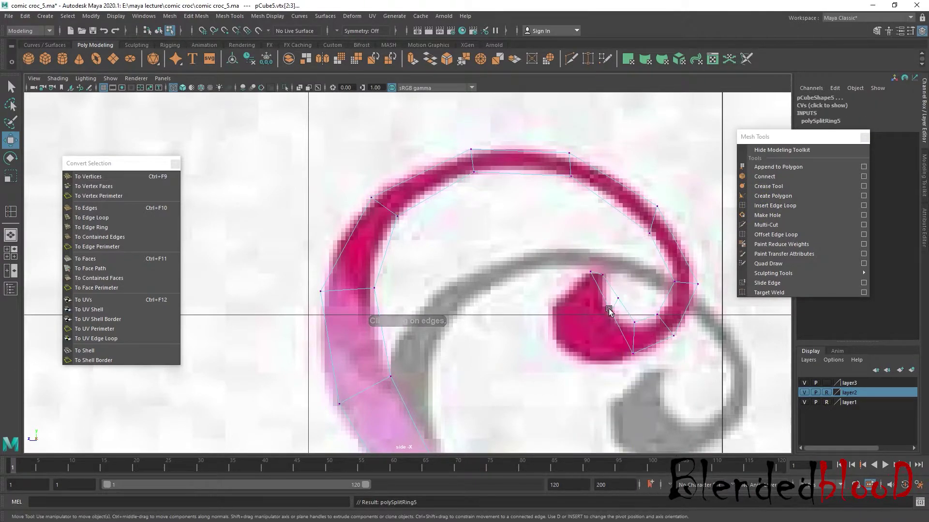
key(w)
mouse_move(598, 300)
mouse_down()
mouse_move(619, 316)
mouse_move(560, 343)
mouse_up()
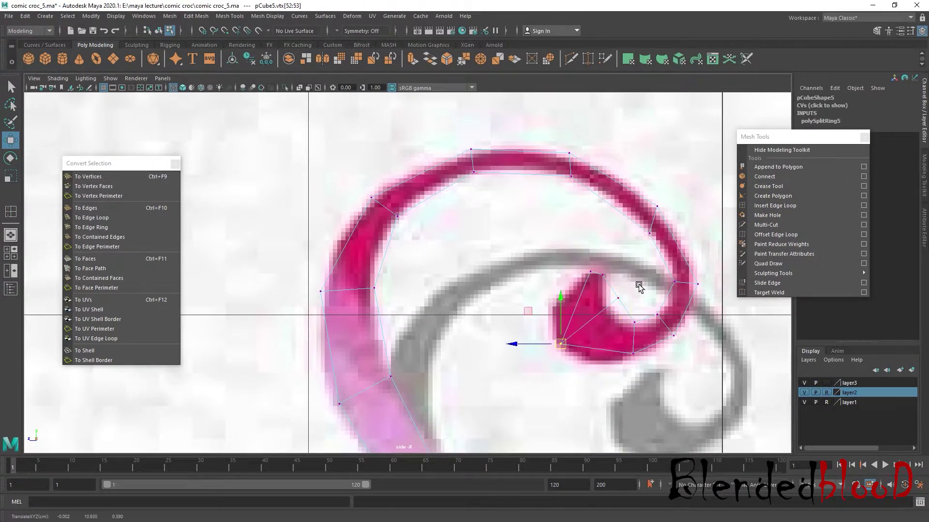
drag(639, 287, 605, 312)
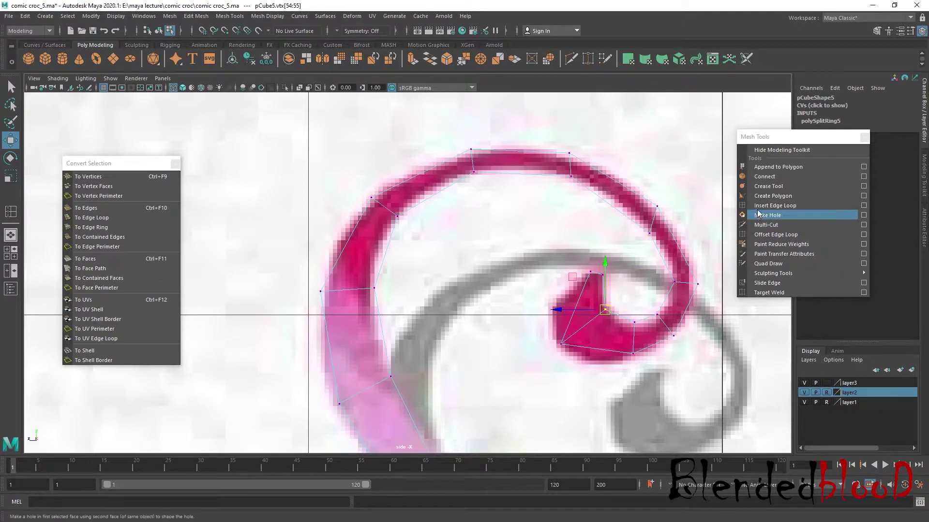
Insert extra edge loops across the curl's inner tip
click(762, 205)
click(619, 319)
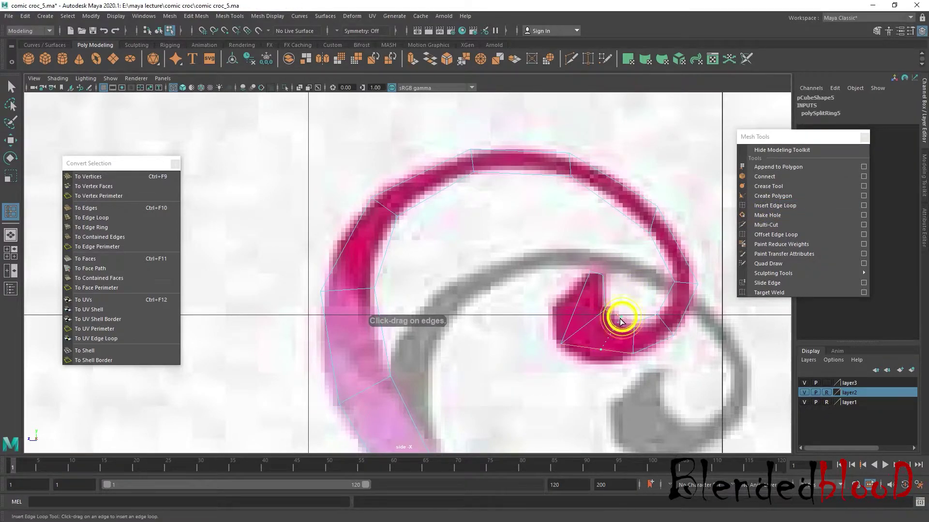
key(w)
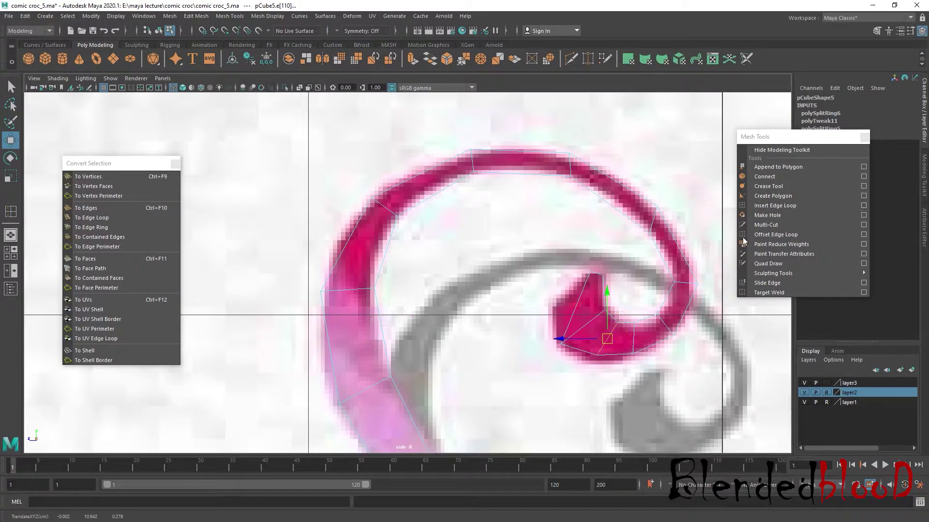
click(767, 206)
click(606, 297)
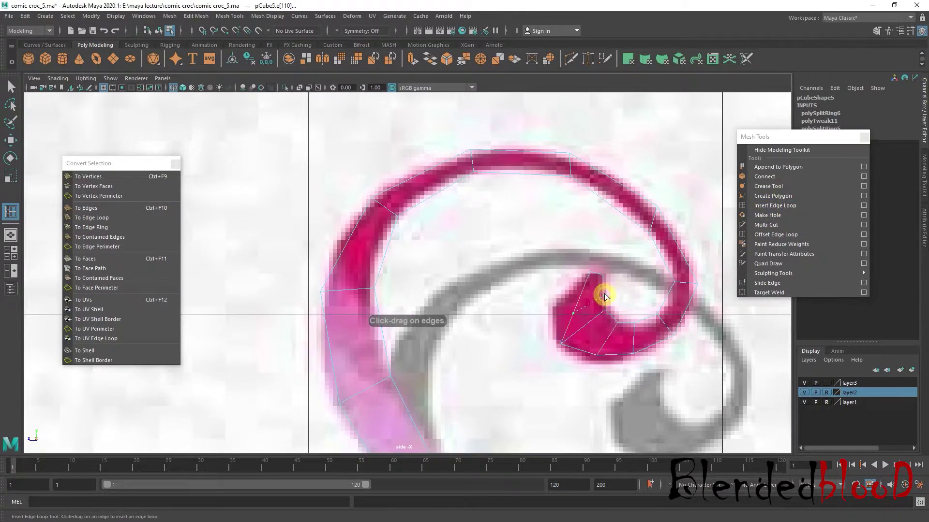
key(w)
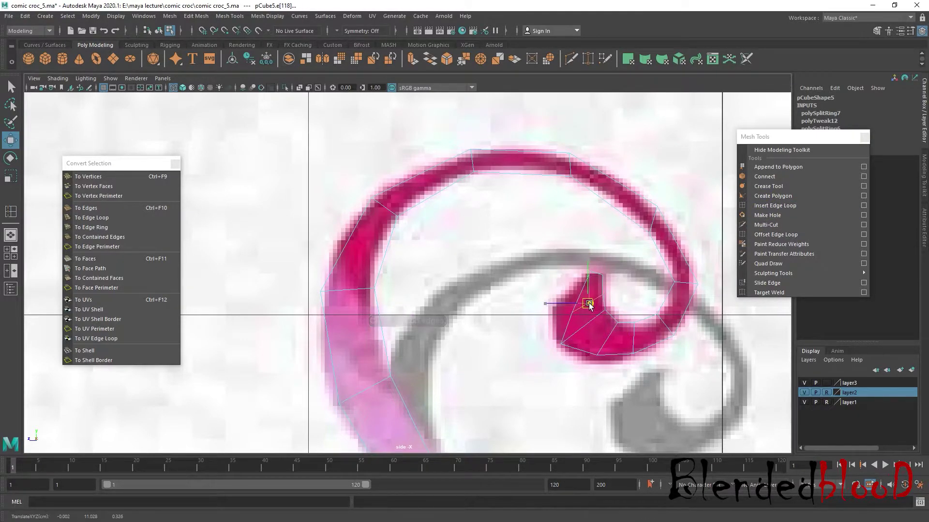
click(587, 302)
Reshape the tip and inner-coil vertices to wrap tightly around the pink curl's tip
right_drag(569, 318, 554, 303)
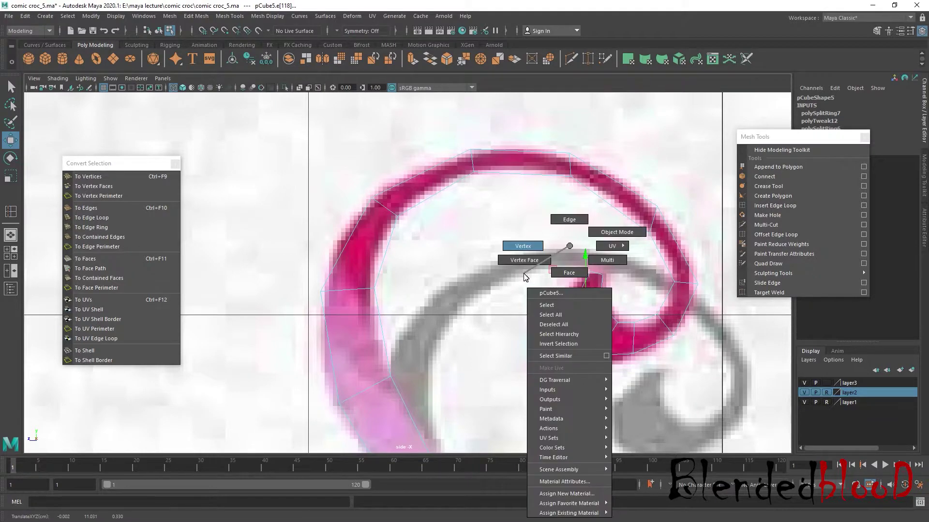
mouse_move(559, 300)
mouse_down()
mouse_move(581, 319)
mouse_move(562, 302)
mouse_up()
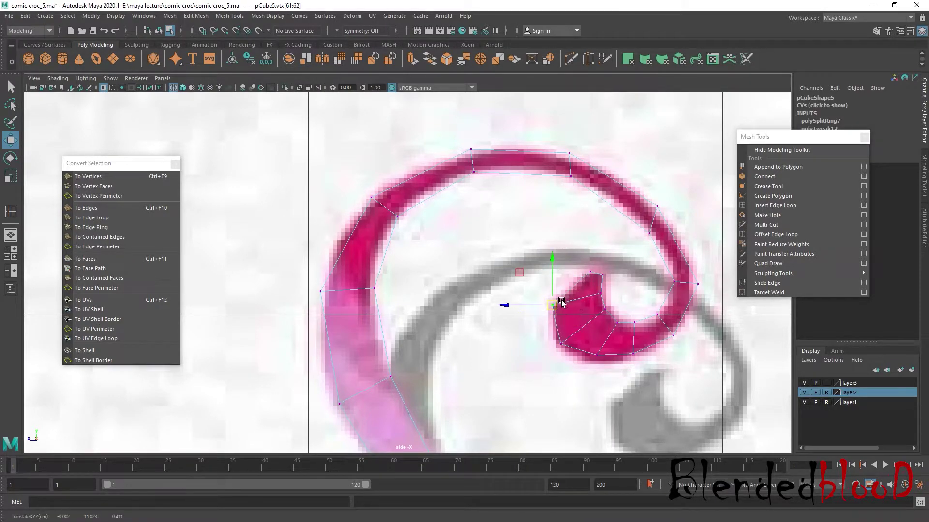
click(590, 273)
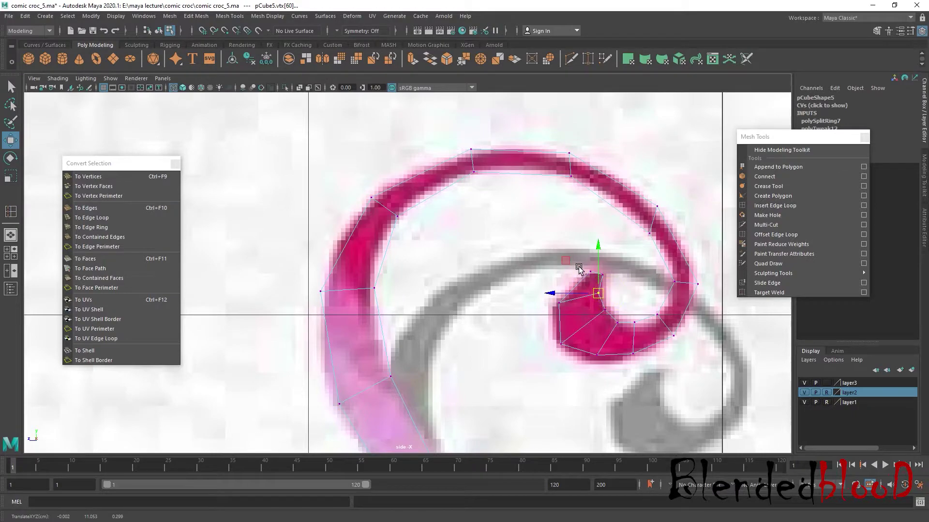
mouse_move(551, 288)
mouse_down()
mouse_move(570, 305)
mouse_move(571, 358)
mouse_move(598, 358)
mouse_move(634, 323)
mouse_move(669, 329)
mouse_move(675, 340)
mouse_up()
click(633, 353)
click(658, 315)
click(668, 328)
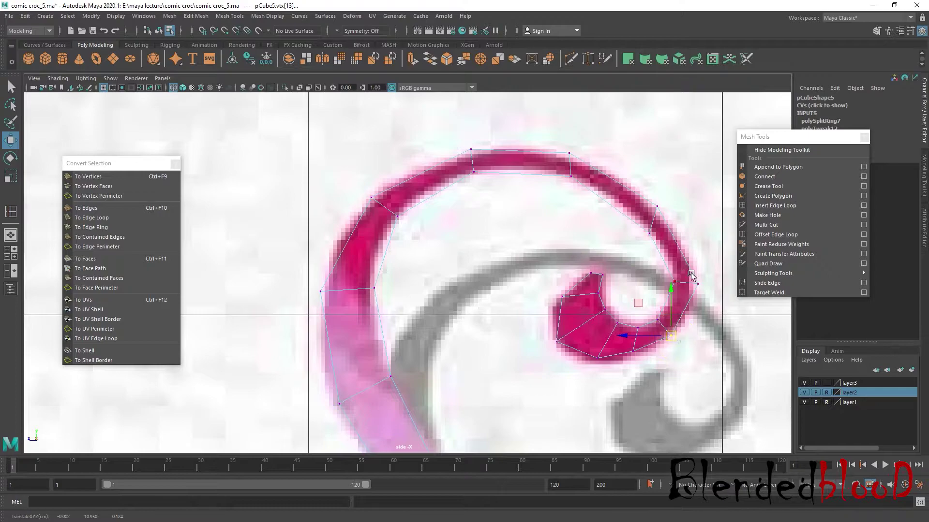
key(3)
alt+middle_drag(690, 275, 680, 269)
Adjust the left stem and top-arc vertices toward the reference outline
scroll(580, 335, down, 10)
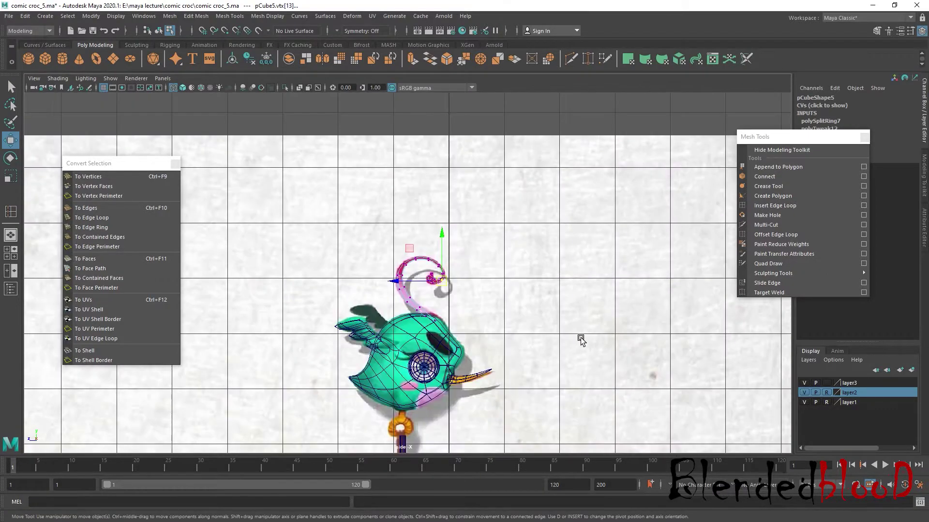
scroll(575, 337, up, 4)
scroll(566, 328, up, 3)
scroll(561, 321, up, 2)
key(1)
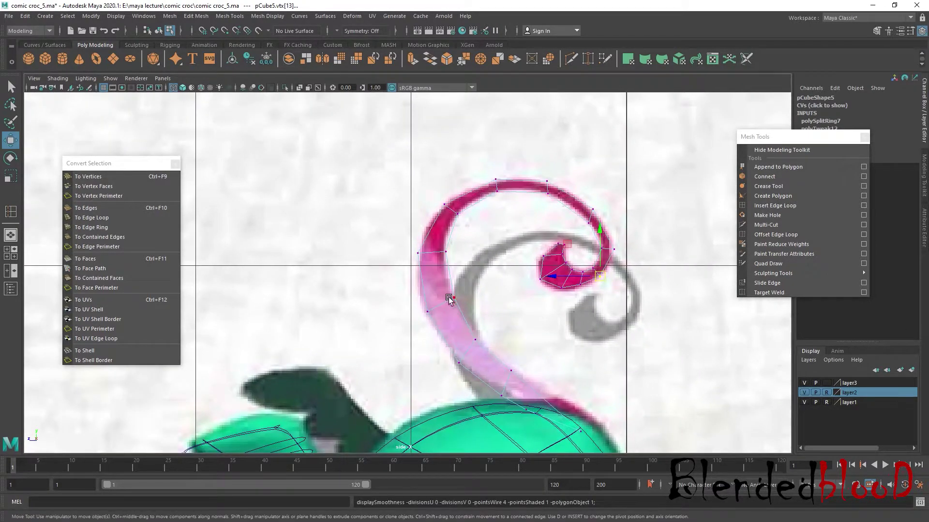
click(428, 313)
click(454, 213)
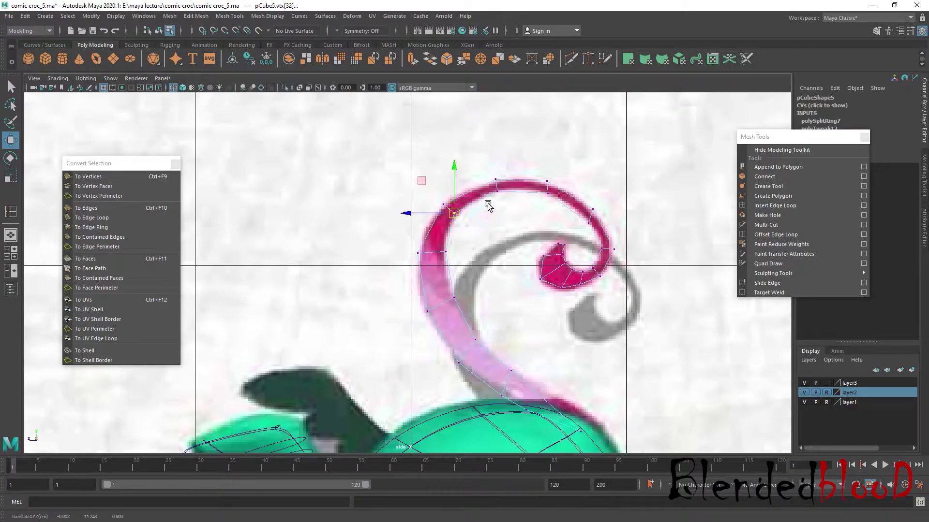
click(497, 190)
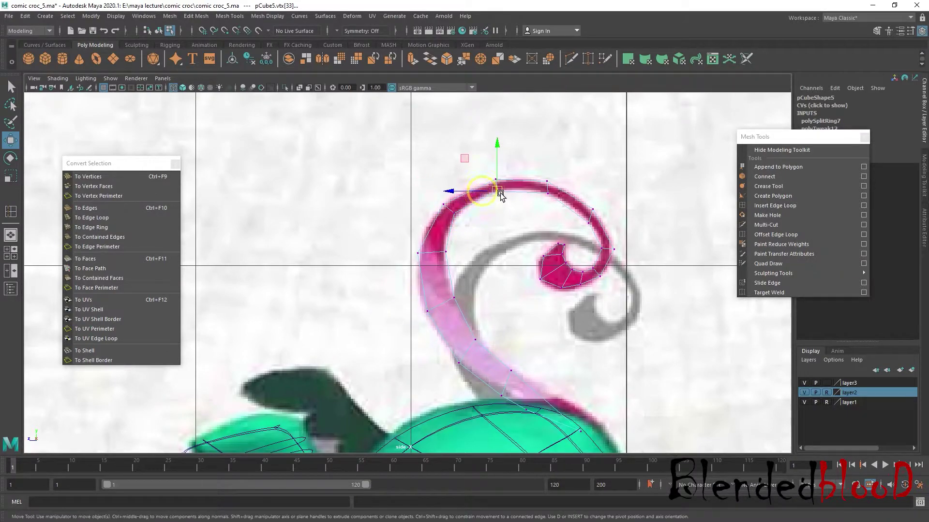
click(550, 194)
click(590, 222)
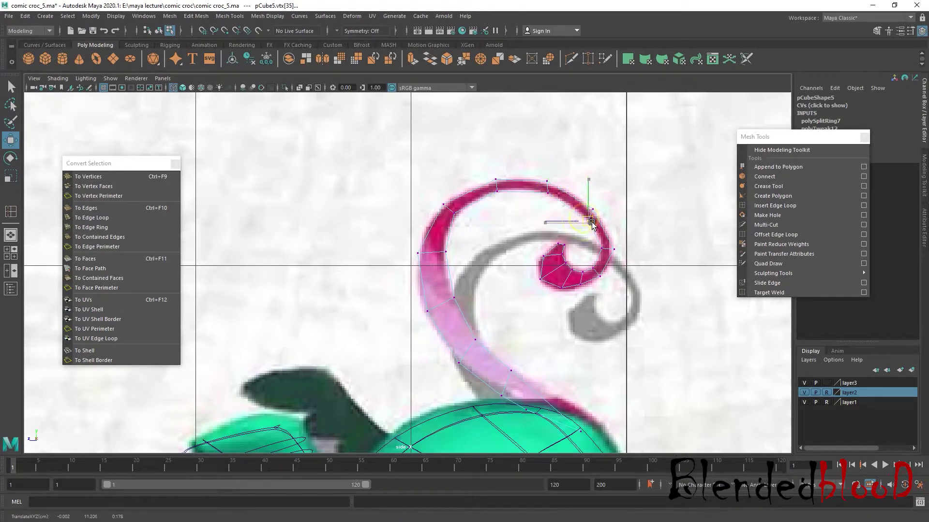
click(595, 211)
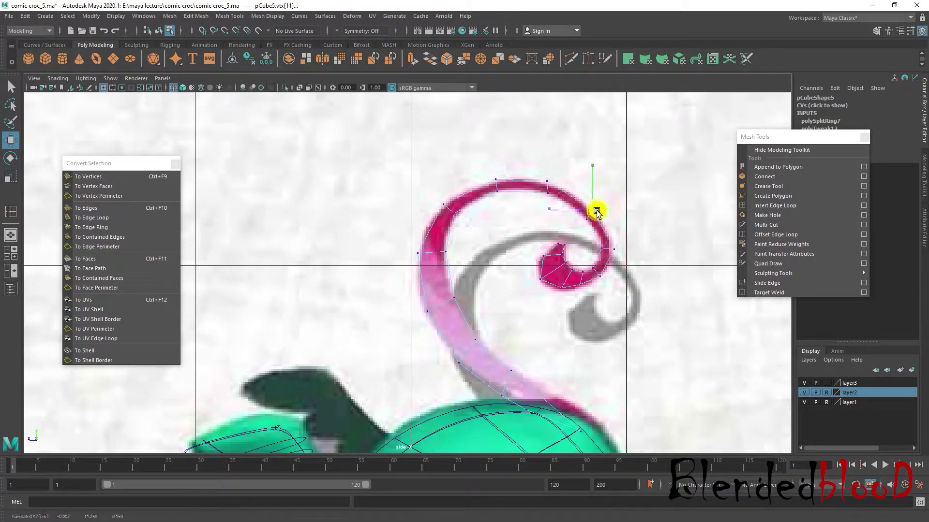
click(603, 249)
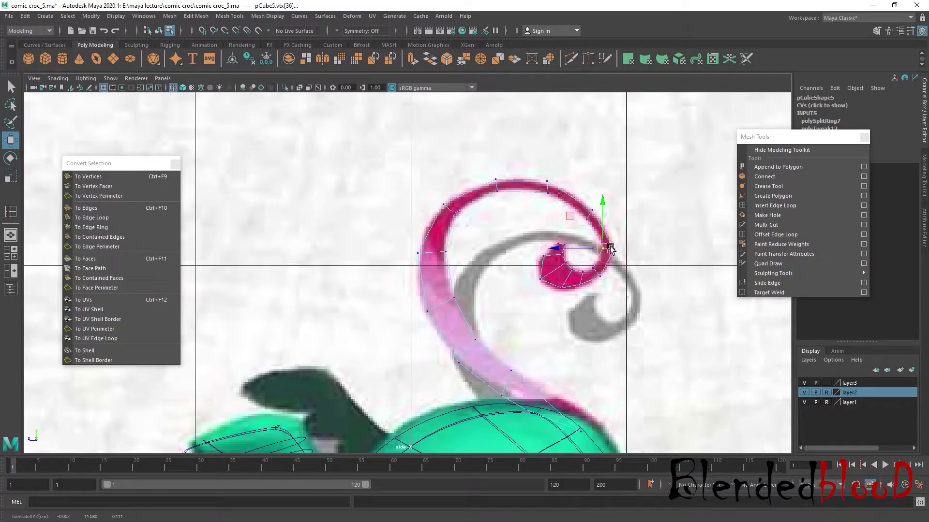
Check the smoothed curl in perspective, then return to the side reference view
key(3)
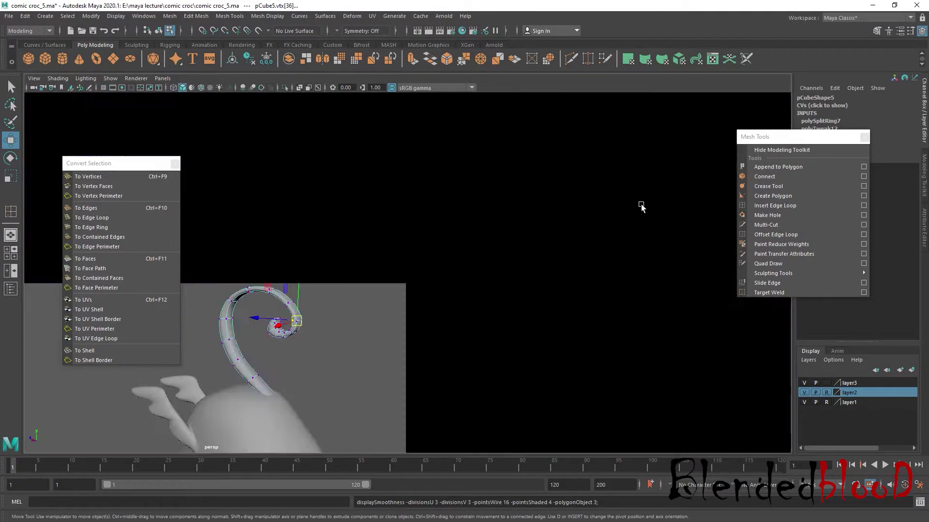
mouse_move(640, 205)
alt+mouse_down()
mouse_move(633, 239)
mouse_move(585, 266)
mouse_move(588, 279)
alt+mouse_up()
key(1)
key(space)
key(space)
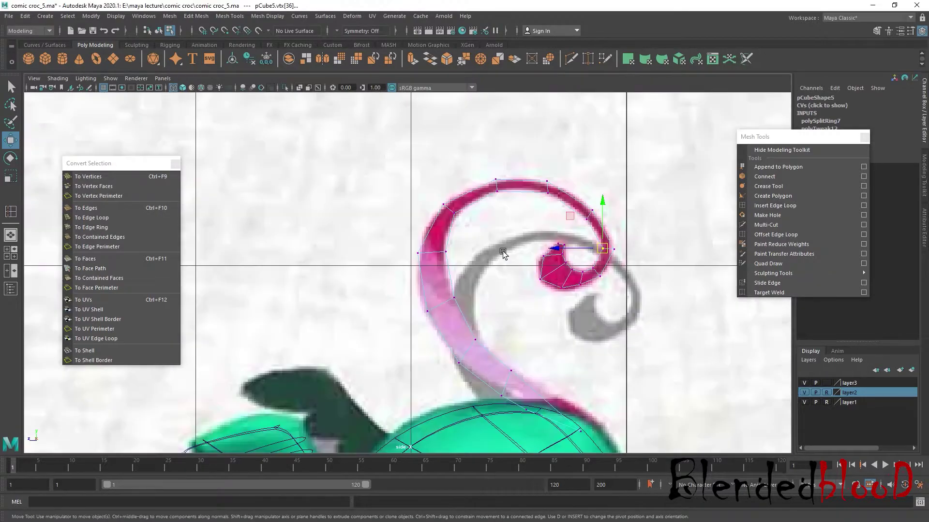
scroll(482, 289, up, 3)
scroll(482, 288, up, 2)
Align the upper-left arc, inner-arc and stem vertices with the pink reference stroke
drag(482, 288, 483, 288)
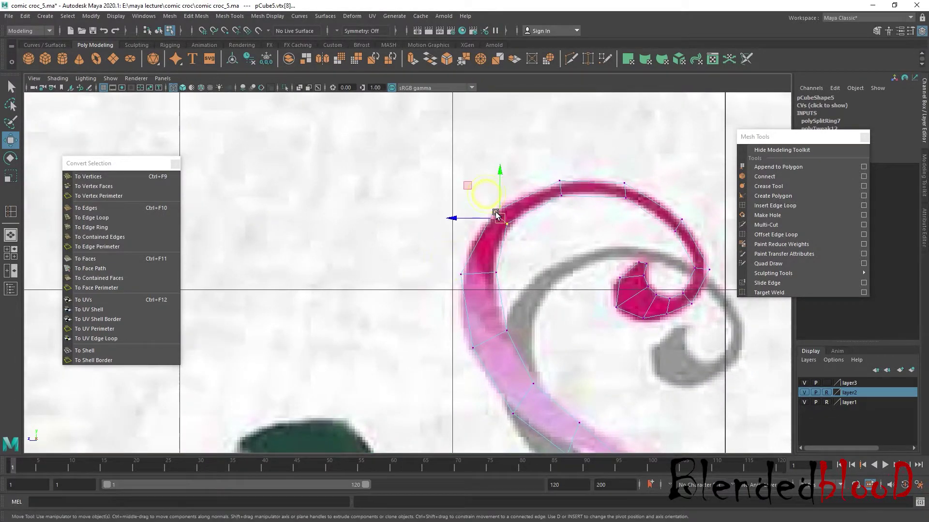
drag(498, 217, 494, 214)
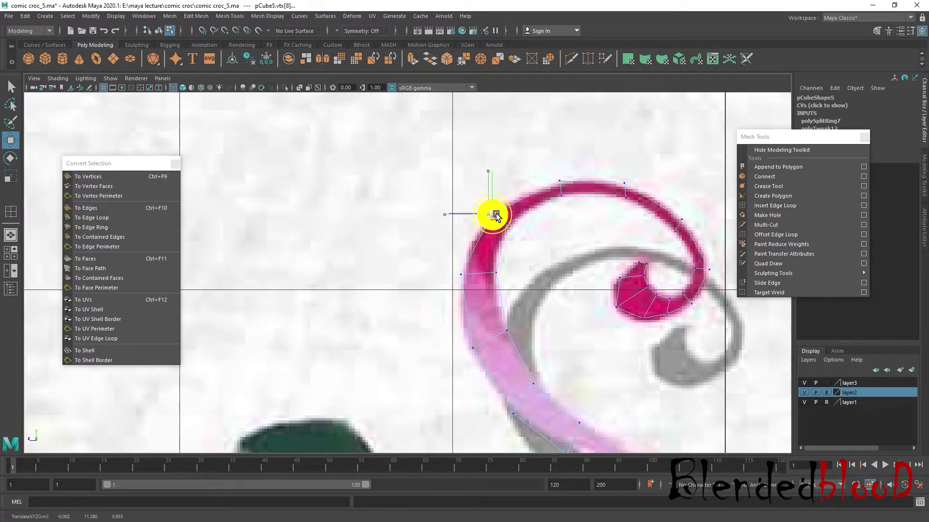
click(448, 266)
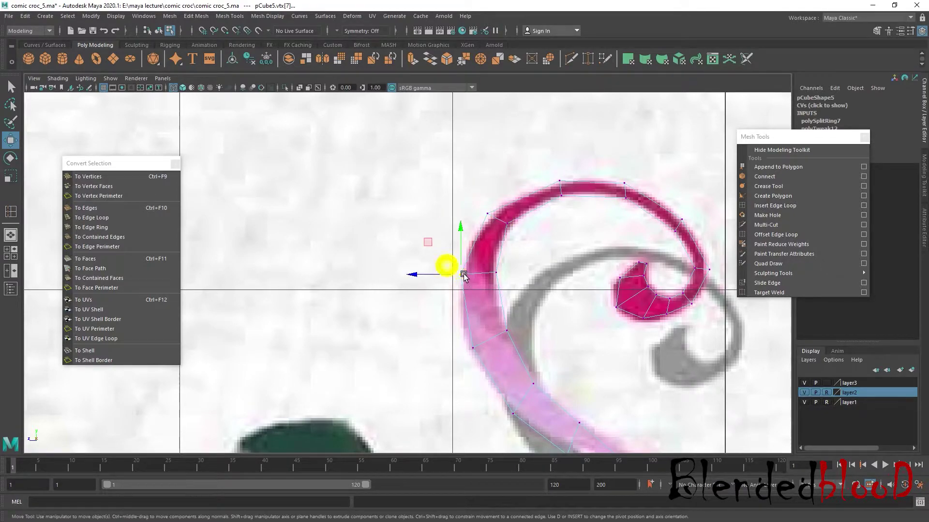
click(496, 274)
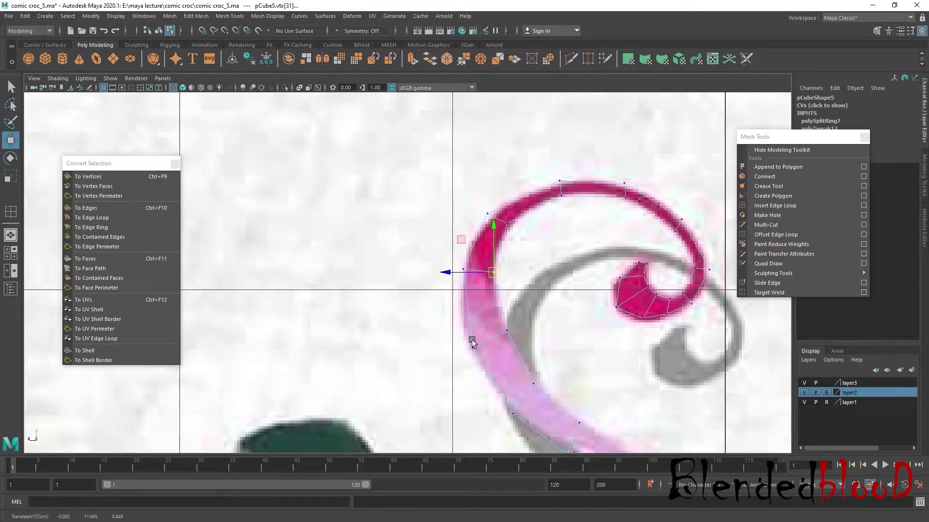
click(471, 338)
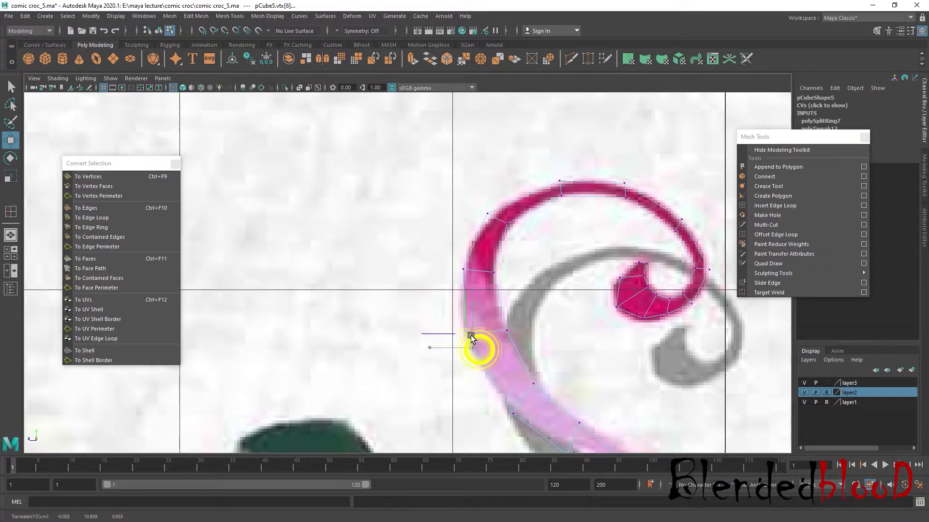
click(505, 329)
mouse_move(465, 340)
mouse_down()
mouse_move(472, 350)
mouse_move(479, 339)
mouse_up()
key(3)
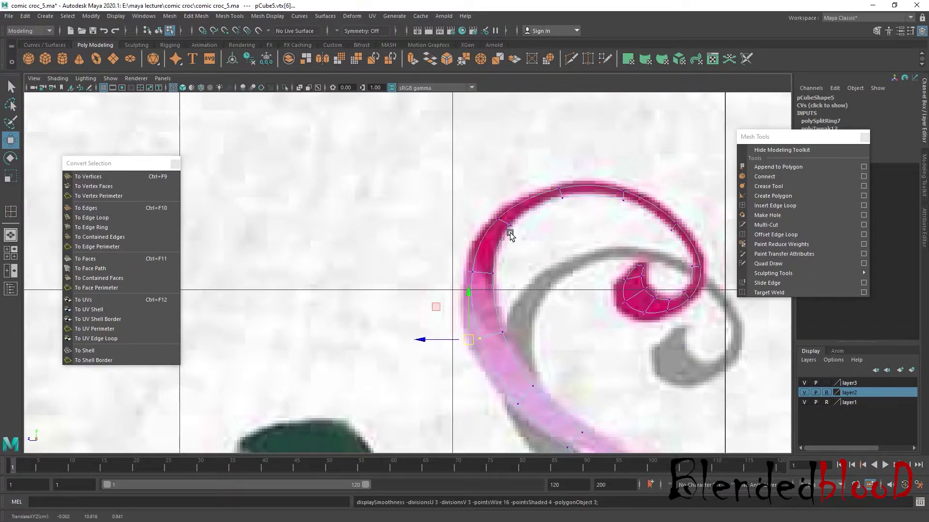
mouse_move(628, 168)
alt+mouse_down()
mouse_move(622, 232)
mouse_move(580, 243)
mouse_move(556, 264)
mouse_move(481, 276)
mouse_move(590, 259)
mouse_move(593, 231)
mouse_move(629, 252)
alt+mouse_up()
Flatten the spiral tip's inner coil by soft-select scaling along one axis
key(1)
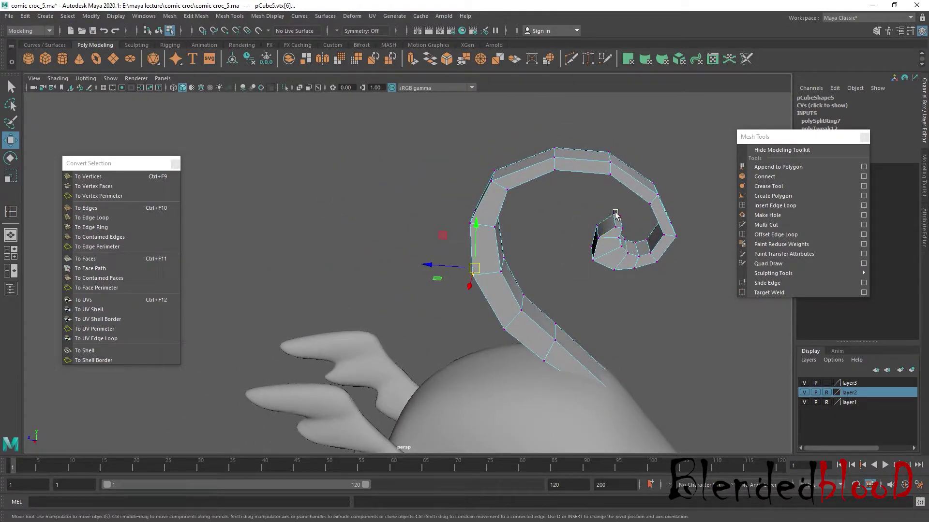
mouse_move(615, 214)
mouse_down()
mouse_move(629, 237)
mouse_move(590, 231)
mouse_move(554, 202)
mouse_up()
key(d)
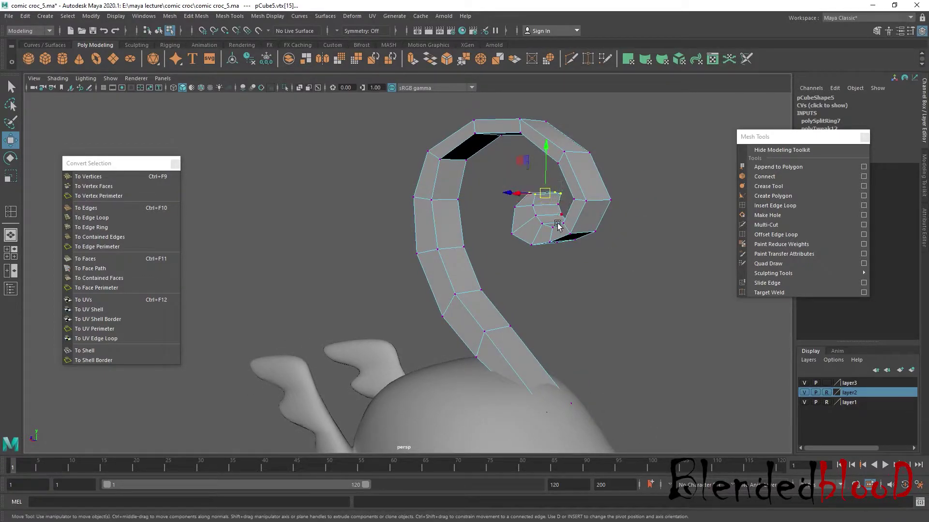
key(b)
drag(559, 231, 598, 263)
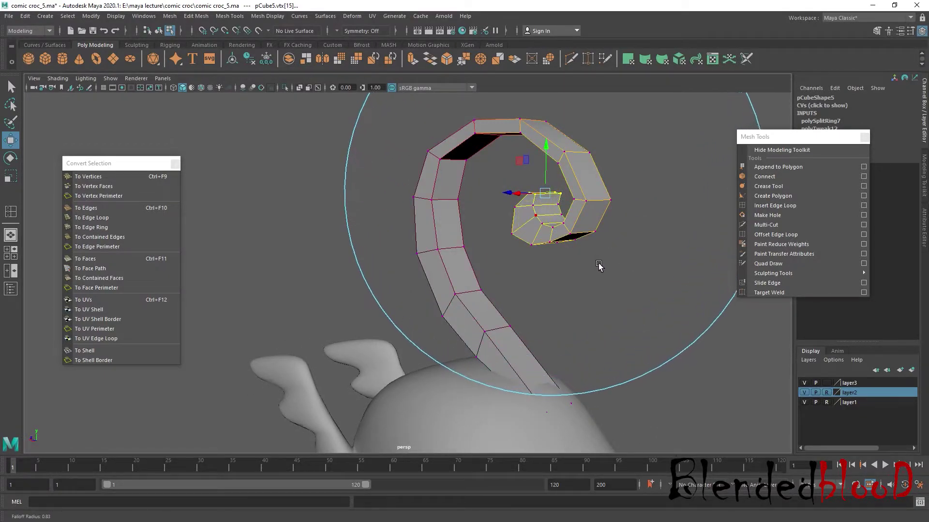
key(r)
alt+drag(535, 260, 491, 248)
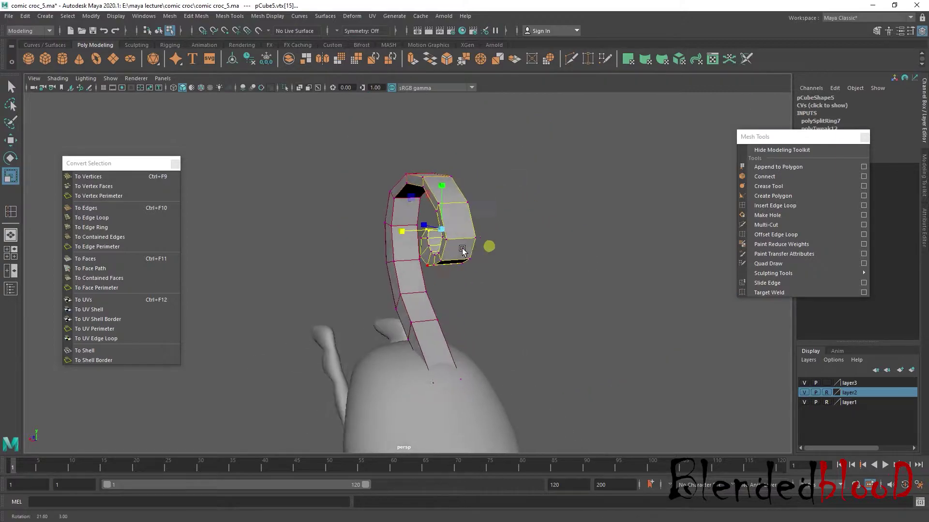
drag(379, 241, 421, 248)
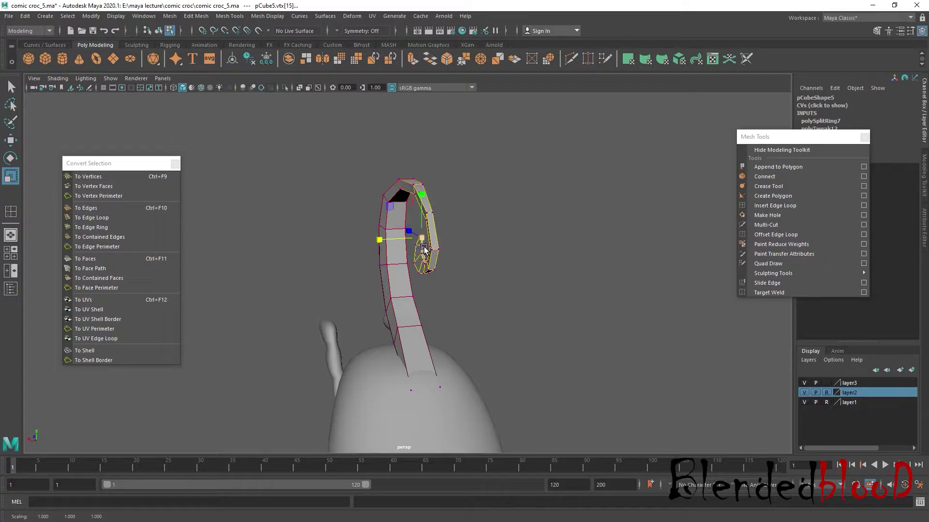
Scale the whole curl pCube5 thinner in X, from 0.176 to 0.091
right_drag(432, 239, 425, 208)
key(w)
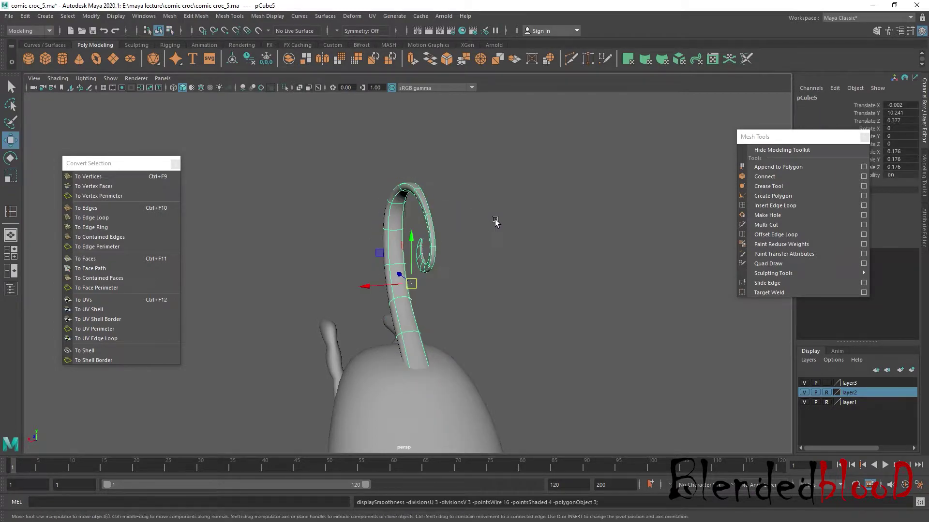
click(495, 221)
mouse_move(495, 221)
alt+mouse_down()
mouse_move(516, 283)
mouse_move(485, 284)
alt+mouse_up()
click(389, 306)
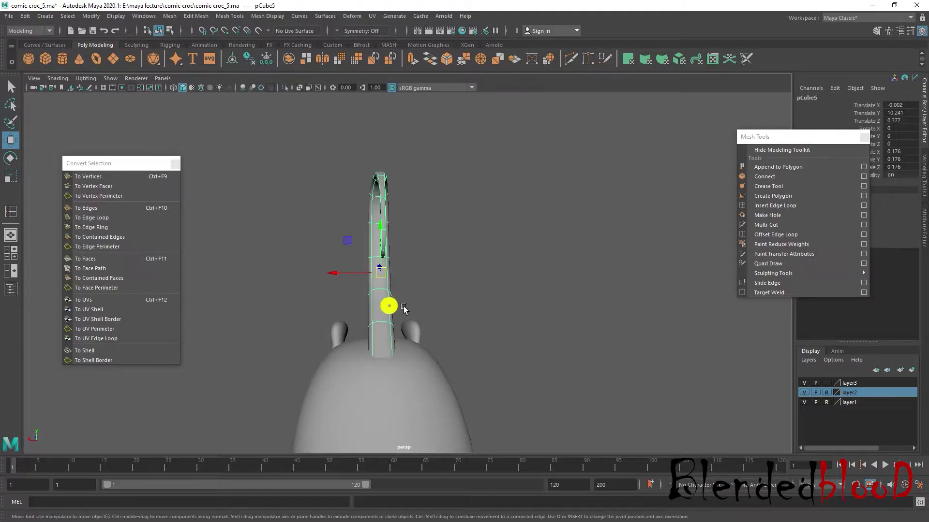
key(r)
drag(337, 274, 360, 282)
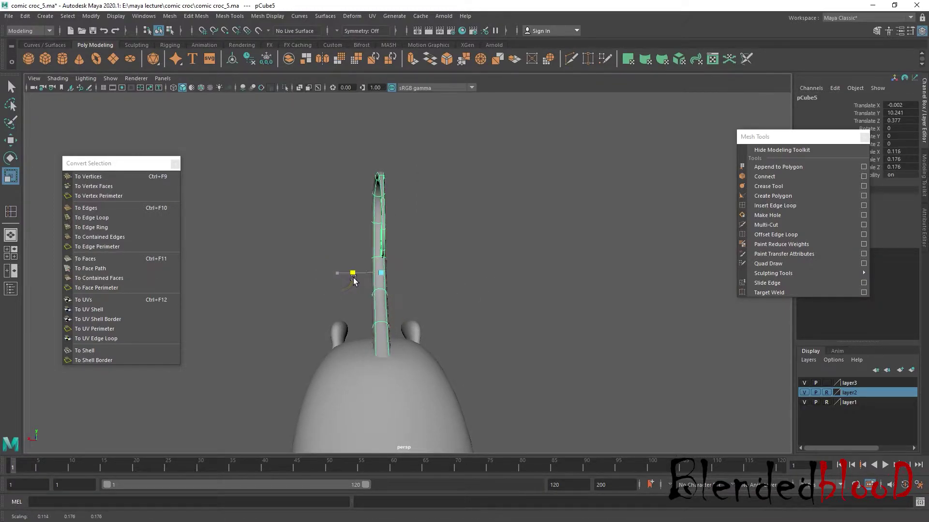
Review the slimmed curl from the side, reselecting then deselecting it
click(513, 280)
mouse_move(512, 280)
alt+mouse_down()
mouse_move(561, 354)
mouse_move(491, 280)
alt+mouse_up()
scroll(458, 250, up, 3)
click(458, 250)
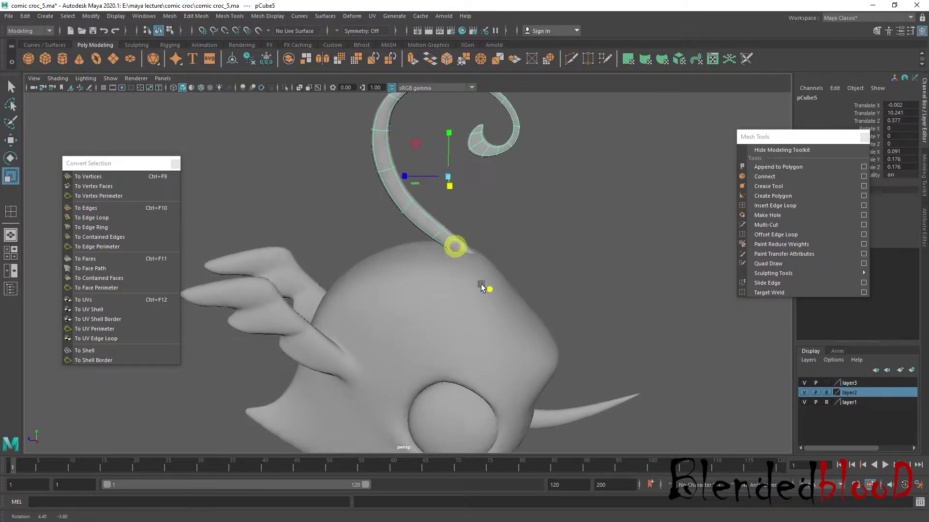
right_click(478, 269)
click(522, 217)
In the four-view layout, create a torus and raise it toward the bird
scroll(538, 326, down, 10)
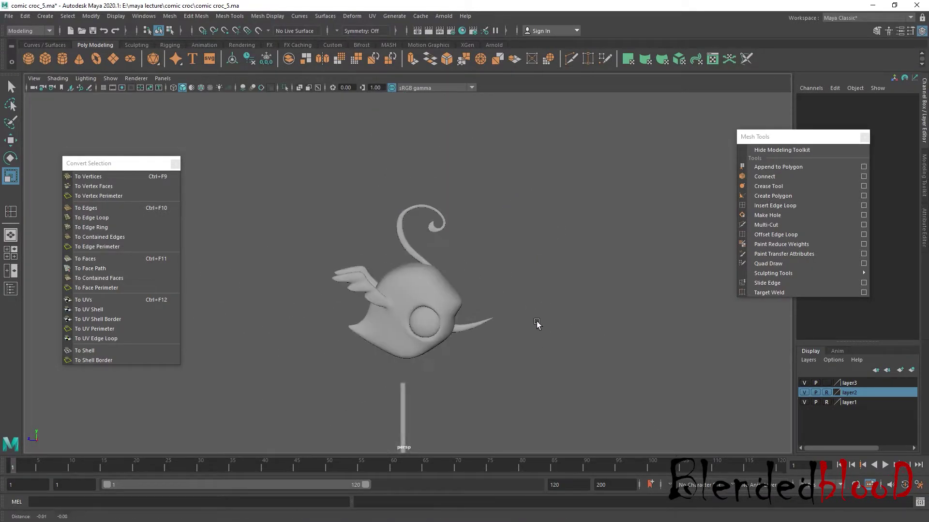
key(space)
key(space)
scroll(566, 336, down, 5)
scroll(573, 346, up, 2)
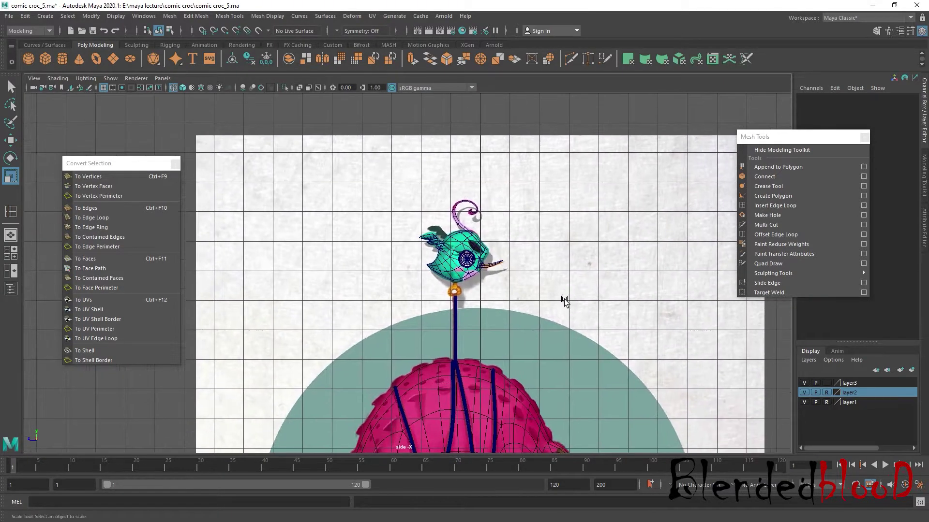
scroll(564, 303, up, 2)
scroll(525, 307, up, 1)
scroll(490, 296, up, 3)
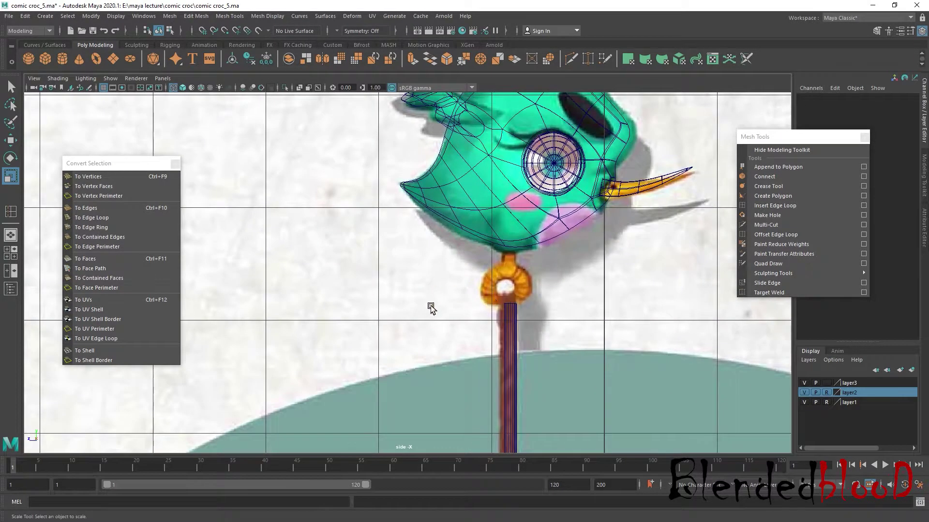
click(96, 61)
scroll(480, 382, down, 5)
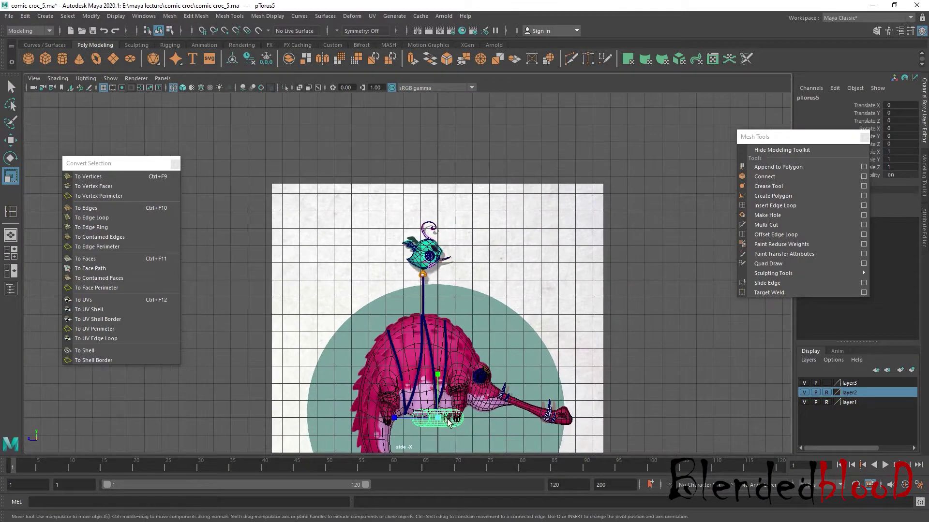
key(w)
mouse_move(450, 414)
mouse_down()
mouse_move(452, 290)
mouse_move(501, 347)
mouse_up()
Rotate the torus 90 degrees upright and move it up to the neck joint
scroll(468, 299, up, 2)
scroll(468, 299, up, 3)
key(e)
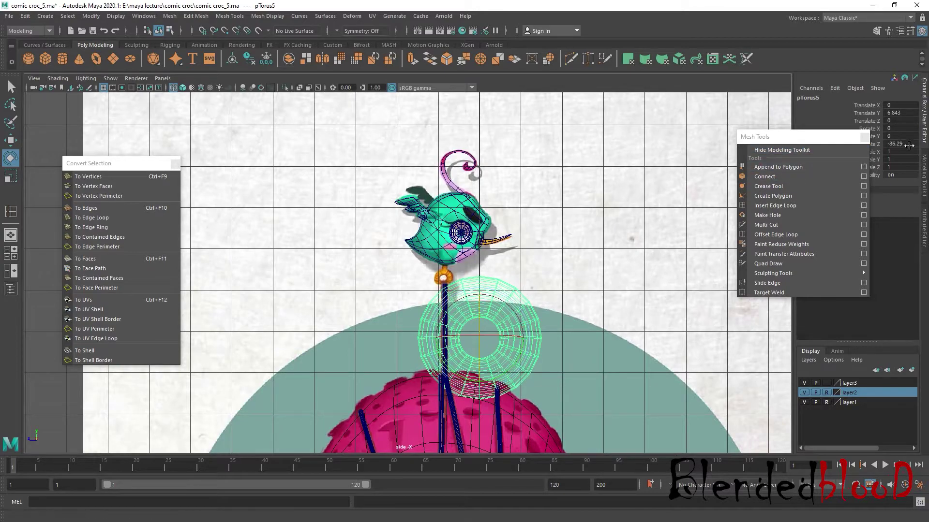
text(90)
key(Return)
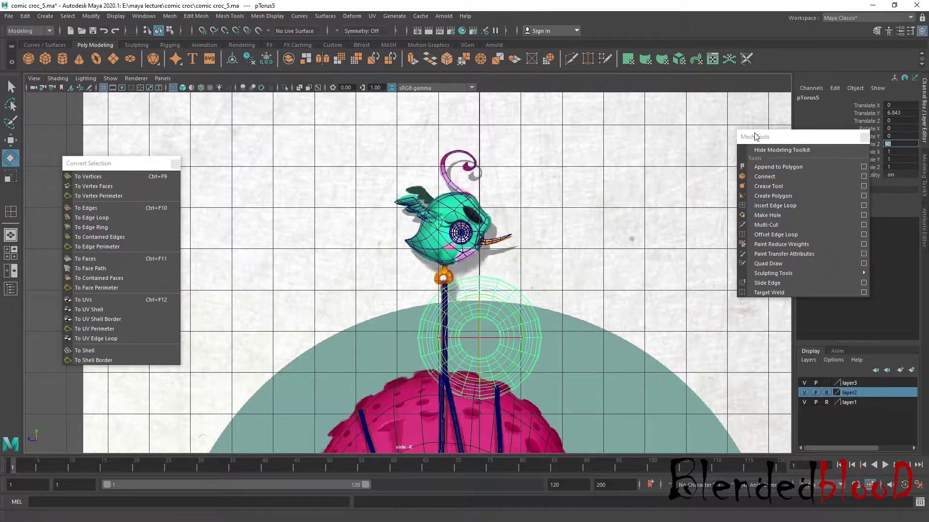
drag(824, 141, 784, 332)
key(w)
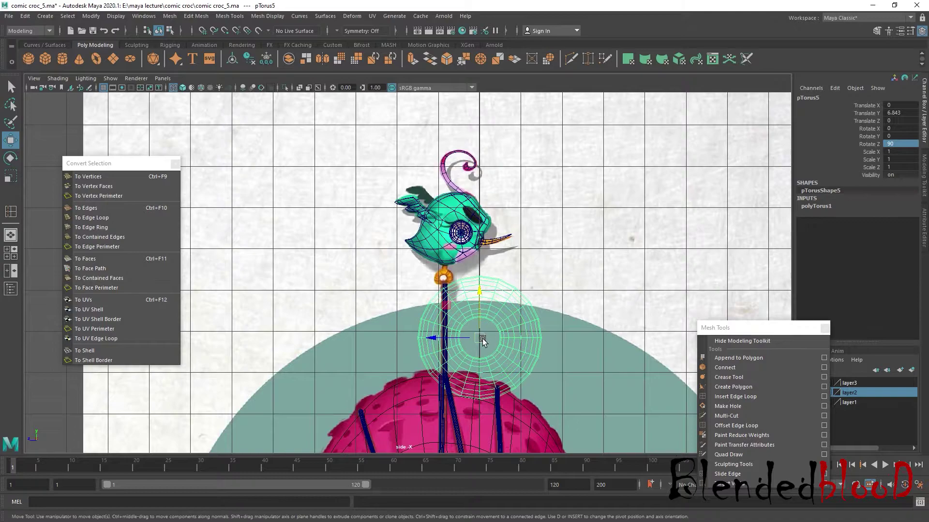
drag(479, 336, 443, 287)
Set polyTorus1's Section Radius to 0.3 to thin the ring
scroll(444, 287, up, 2)
click(817, 207)
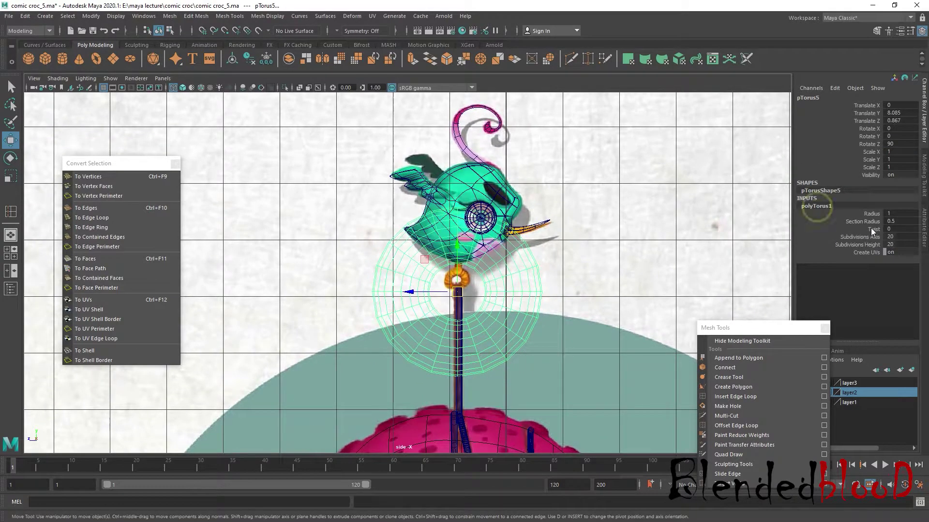
click(864, 220)
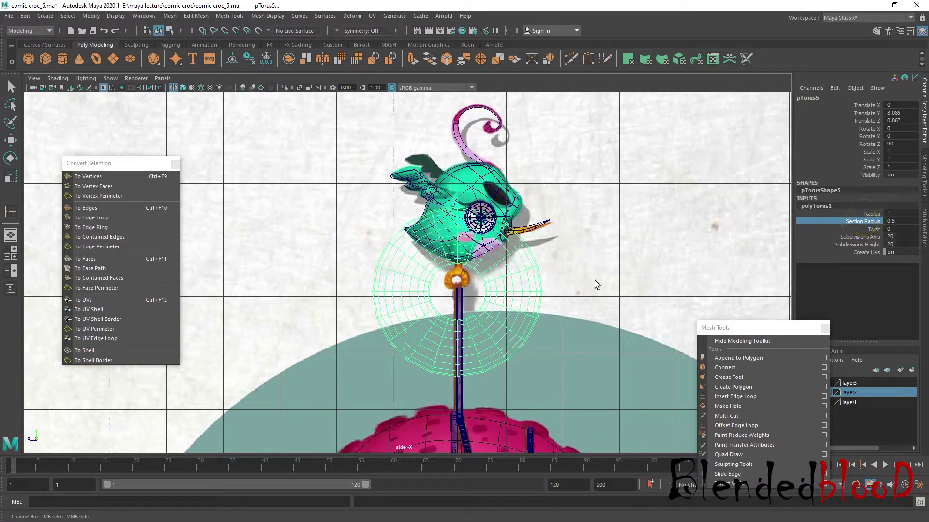
middle_drag(583, 273, 582, 274)
scroll(583, 275, down, 2)
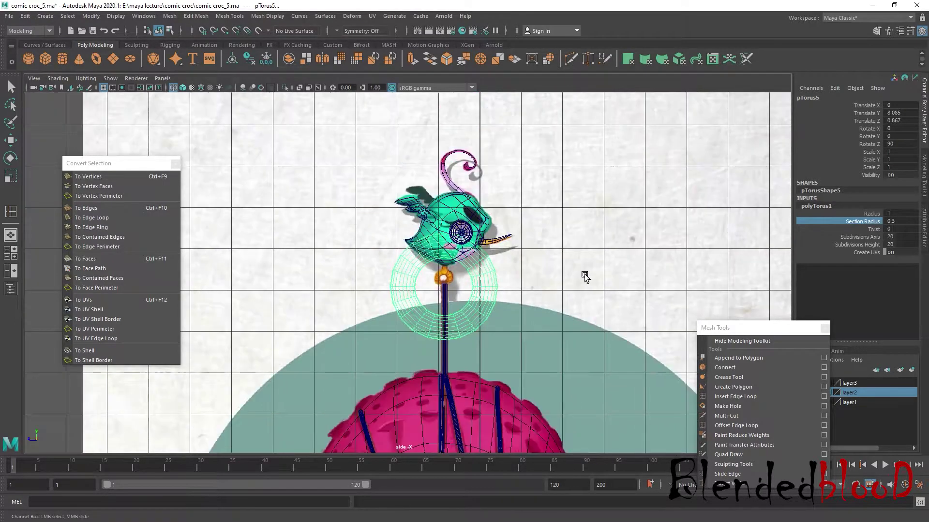
scroll(585, 279, up, 2)
Scale the torus down to about 0.184 around the top of the neck rod
key(r)
drag(458, 294, 402, 222)
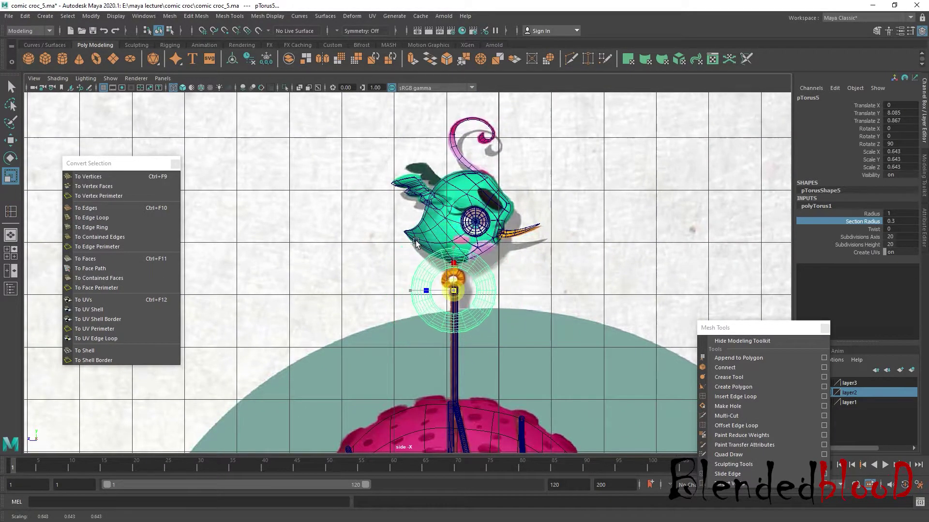
scroll(503, 314, up, 3)
mouse_move(512, 321)
mouse_down()
mouse_move(479, 316)
mouse_move(518, 276)
mouse_move(506, 280)
mouse_up()
key(w)
key(r)
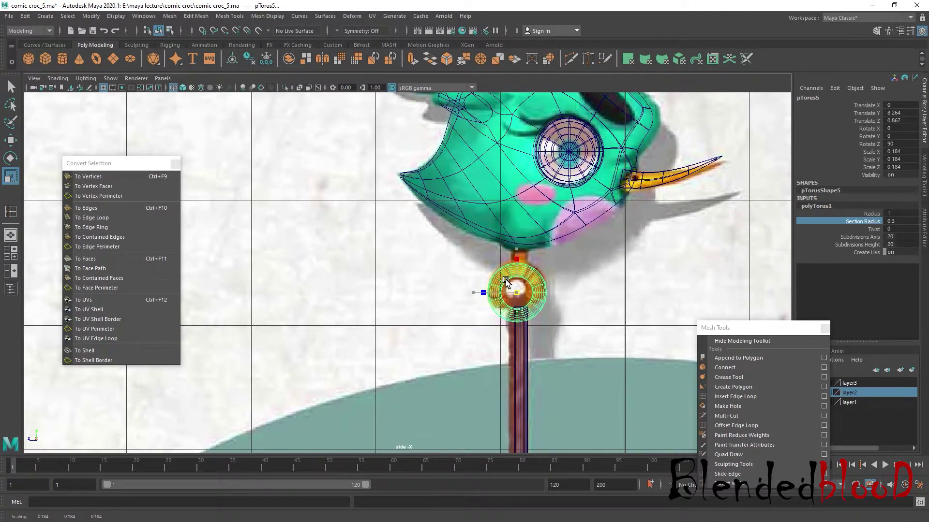
Zoom in on pTorus5's bottom and put the ring into edge component mode
scroll(552, 318, up, 2)
key(w)
scroll(551, 318, up, 1)
scroll(621, 308, down, 1)
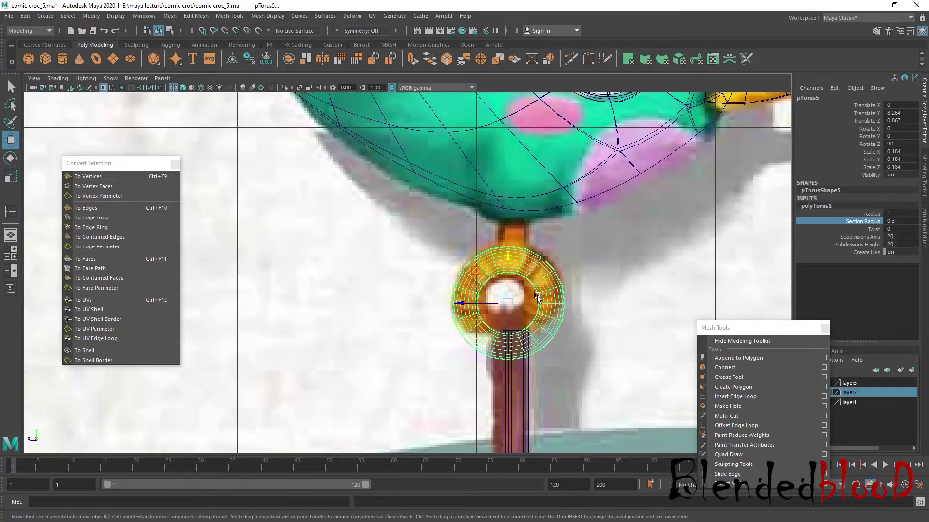
scroll(545, 290, up, 3)
scroll(546, 294, up, 2)
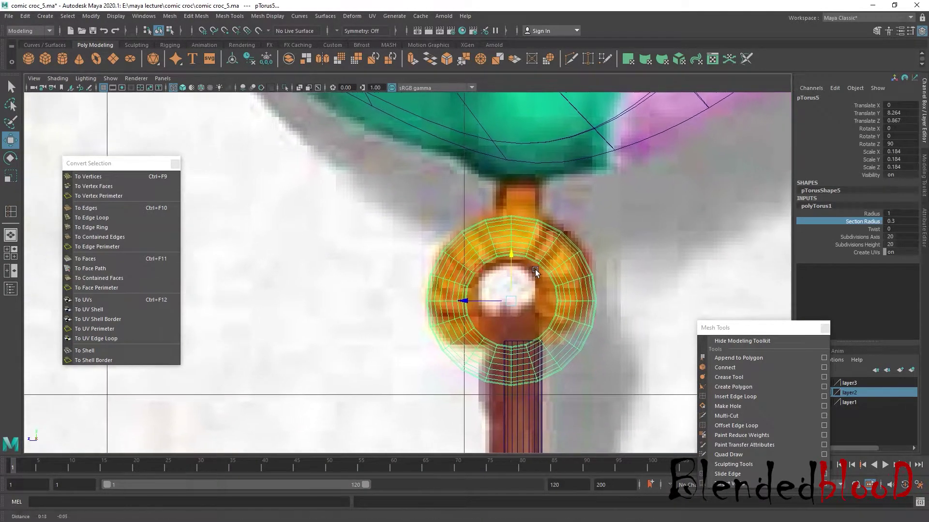
scroll(542, 286, up, 1)
scroll(539, 276, up, 1)
right_click(544, 245)
click(544, 316)
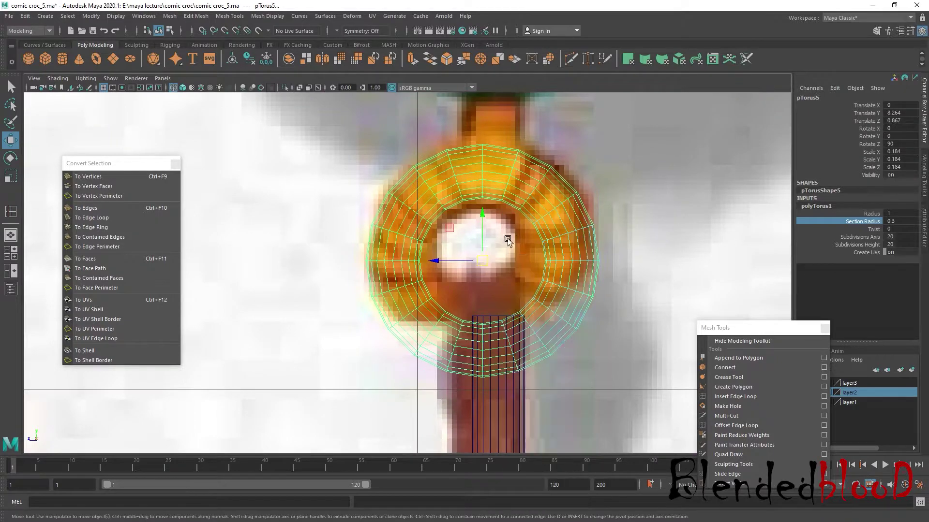
Select three bottom edges where the ring meets the neck rod, then switch to vertices
click(455, 351)
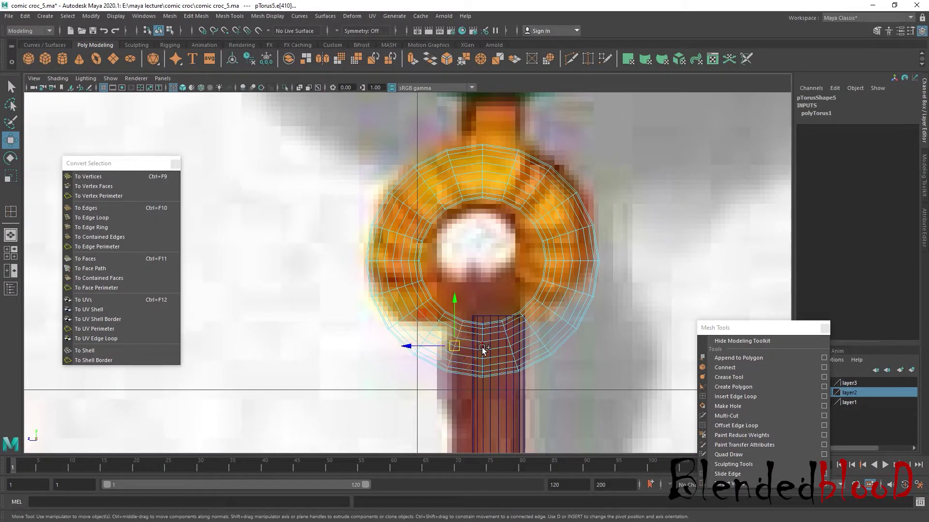
shift+click(508, 341)
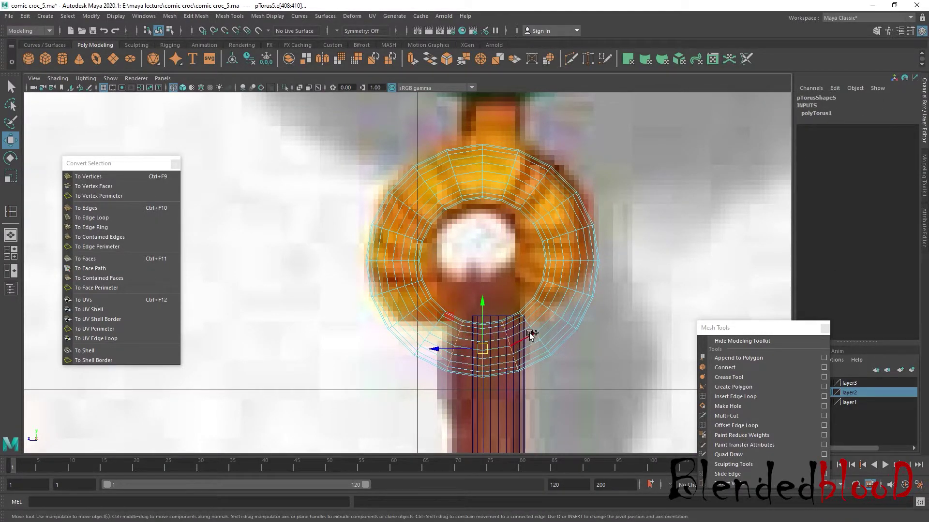
shift+click(530, 331)
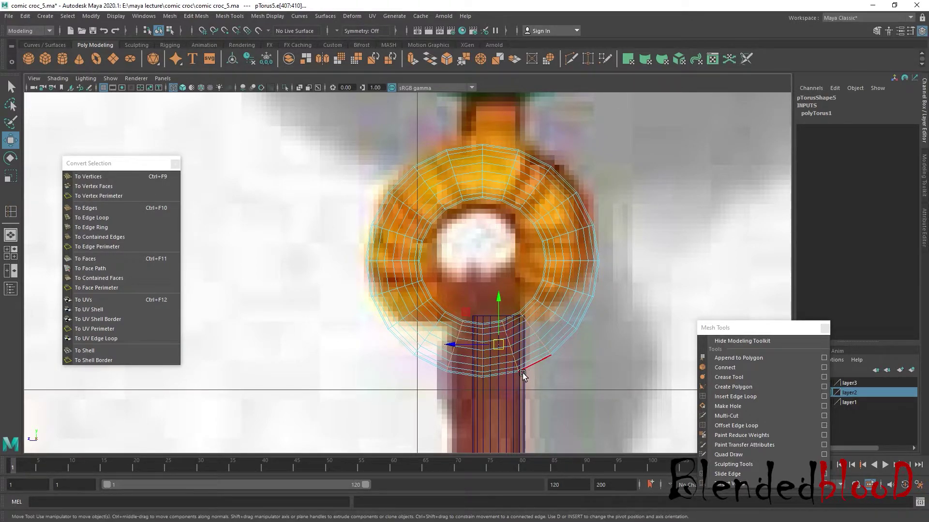
right_drag(467, 248, 443, 249)
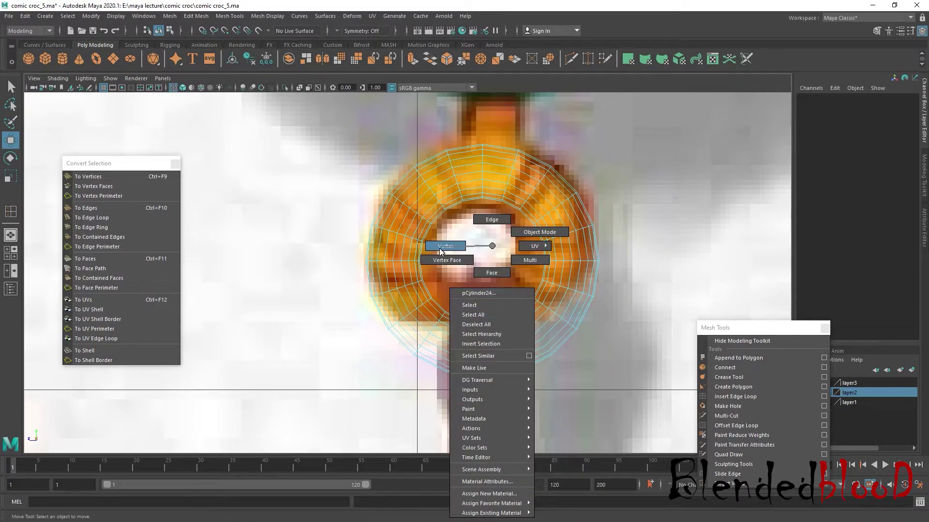
Raise and flatten the ring's lower vertices
drag(425, 285, 573, 329)
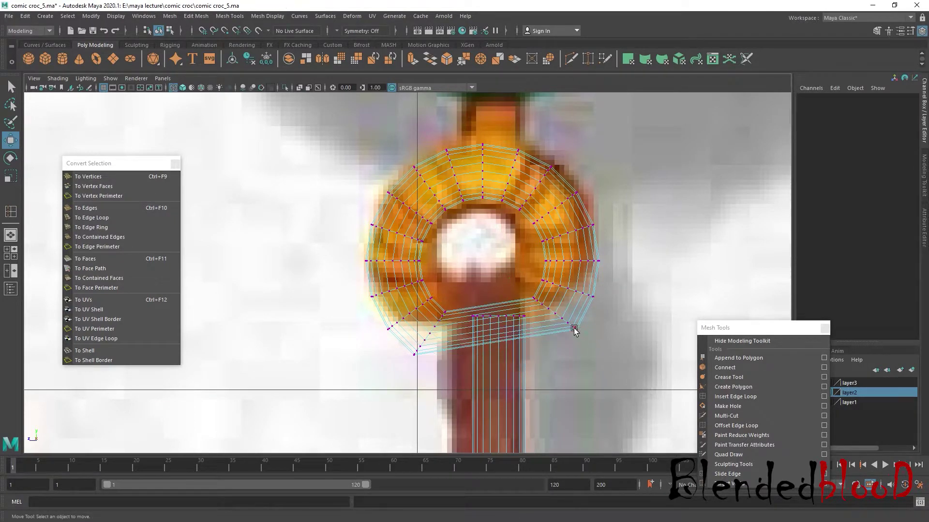
right_drag(558, 274, 556, 215)
click(425, 339)
click(439, 340)
right_drag(442, 253, 404, 253)
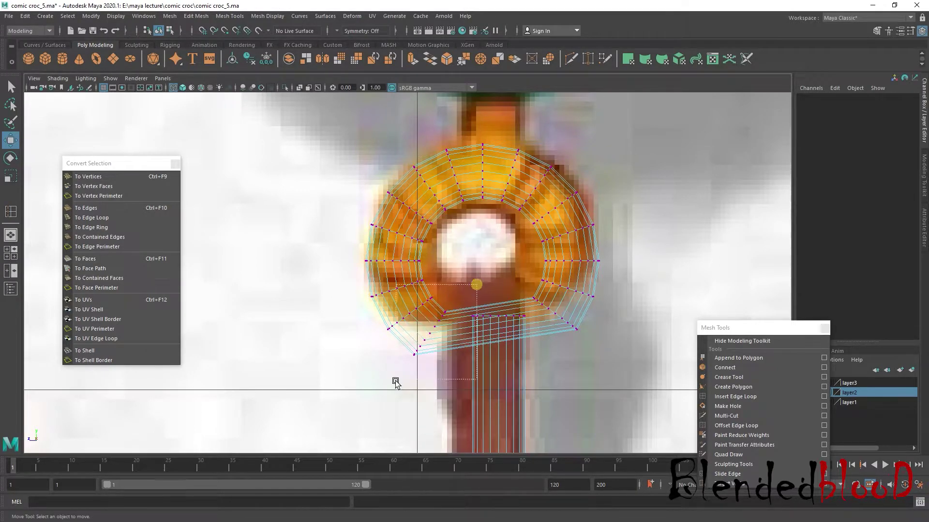
drag(396, 382, 440, 366)
right_drag(487, 311, 488, 289)
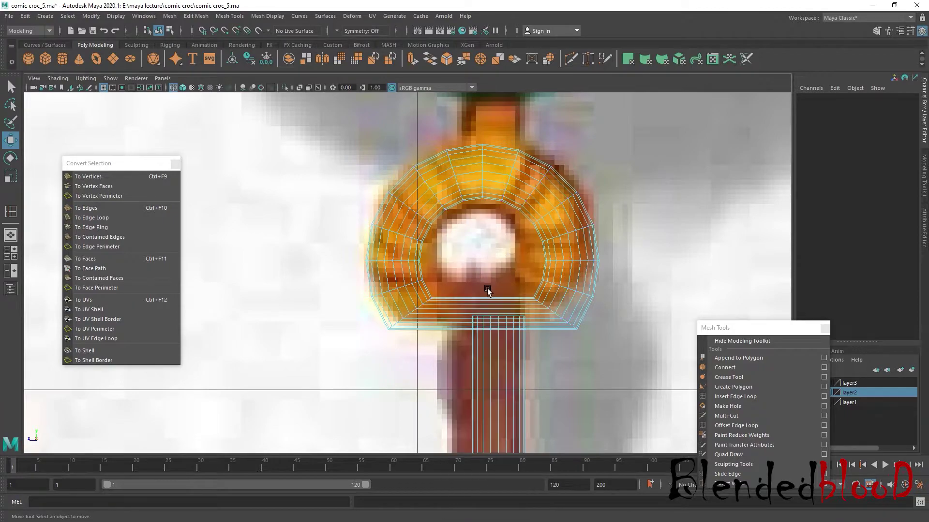
Delete the ring's bottom faces and shrink the torus slightly to 0.177 scale
right_drag(490, 382, 490, 381)
click(445, 281)
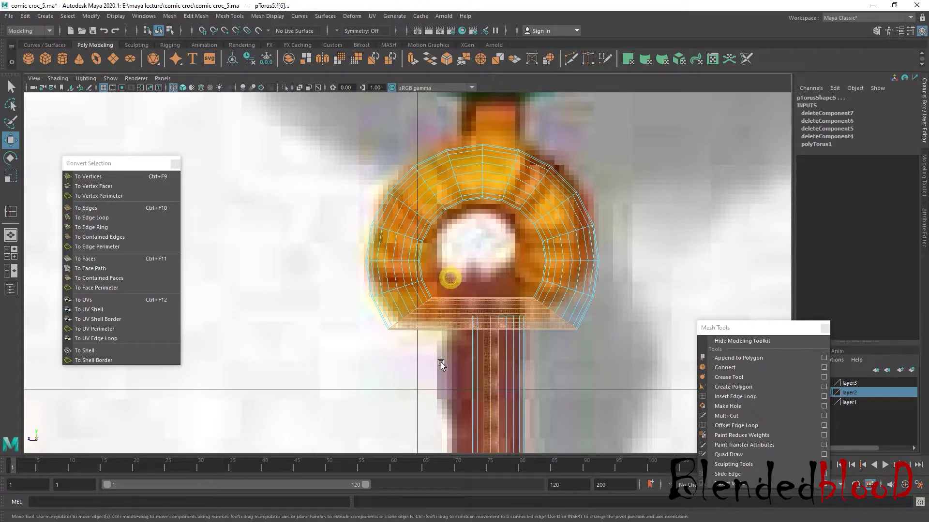
key(Delete)
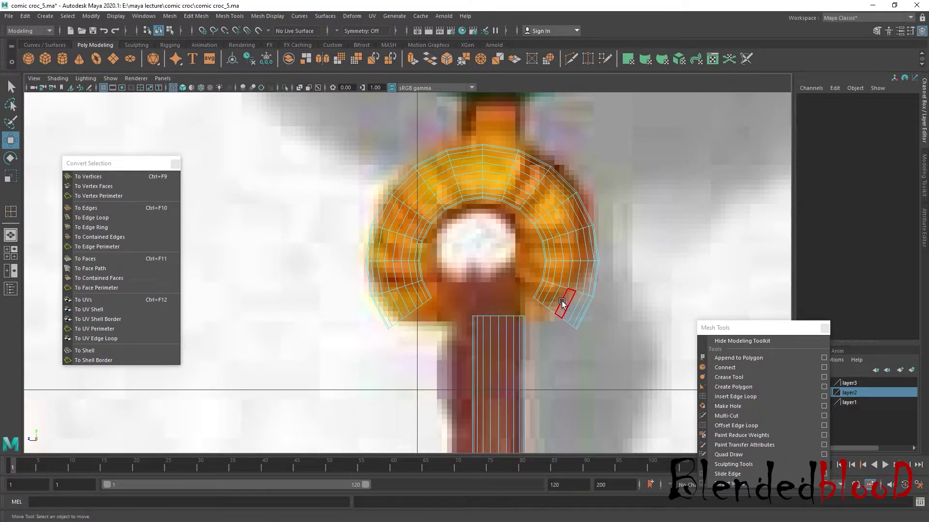
right_drag(557, 256, 584, 232)
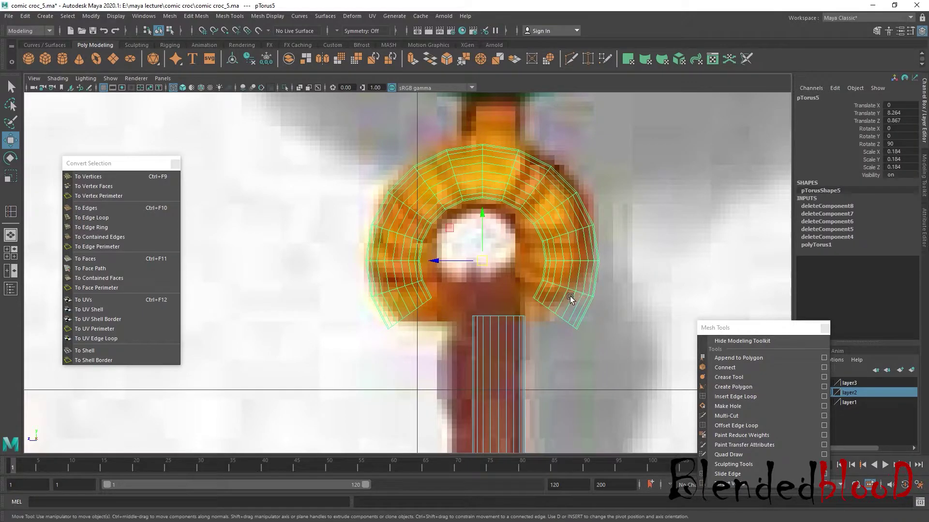
key(r)
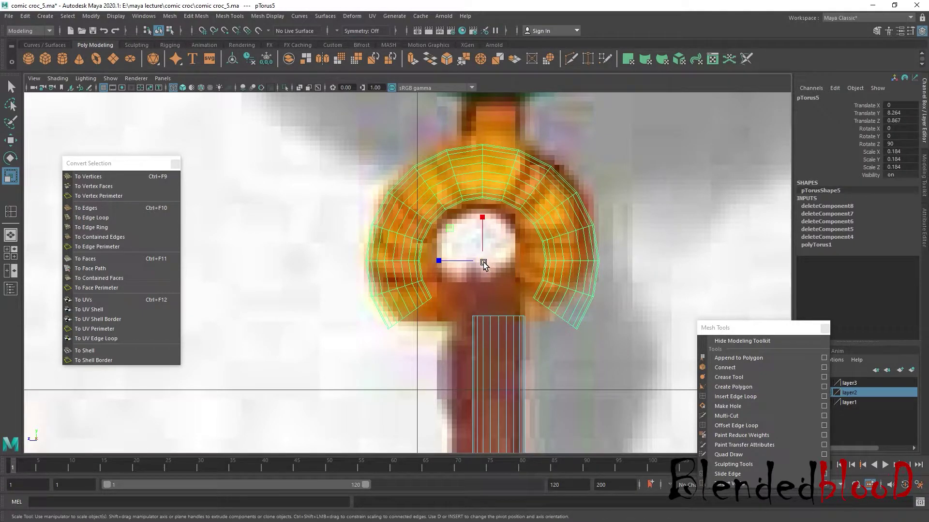
drag(483, 263, 478, 260)
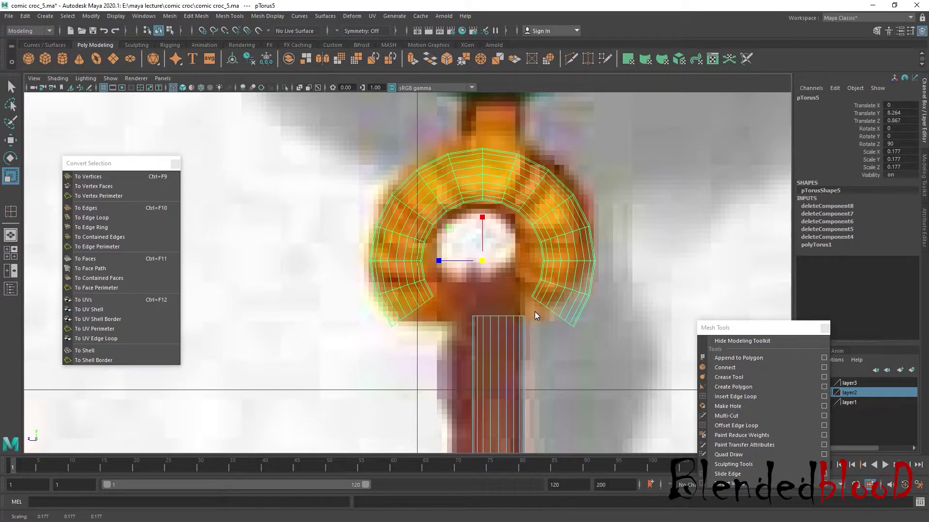
Curl the ring's two open-end edges inward toward the rod using soft selection
right_drag(536, 315, 546, 307)
scroll(547, 307, up, 1)
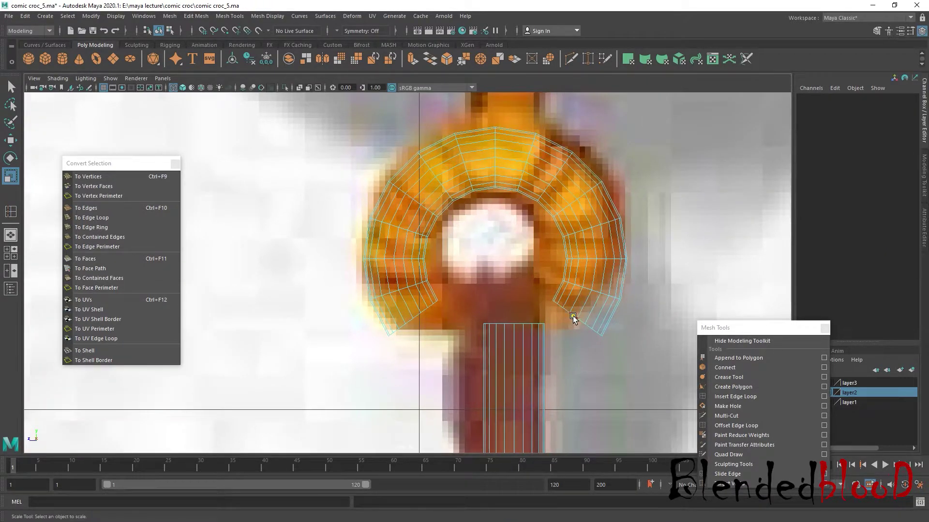
click(573, 318)
shift+click(426, 314)
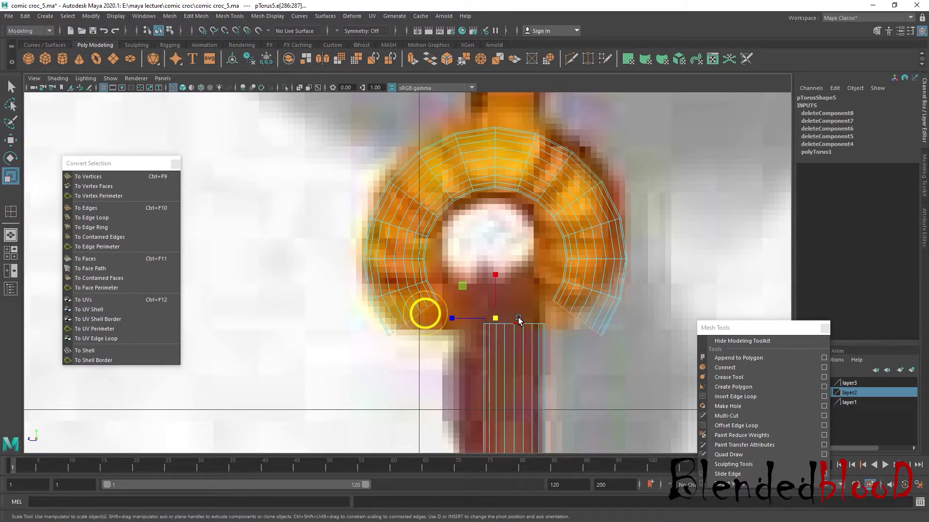
key(b)
mouse_move(573, 319)
mouse_down()
mouse_move(298, 290)
mouse_move(191, 311)
mouse_up()
drag(495, 318, 455, 314)
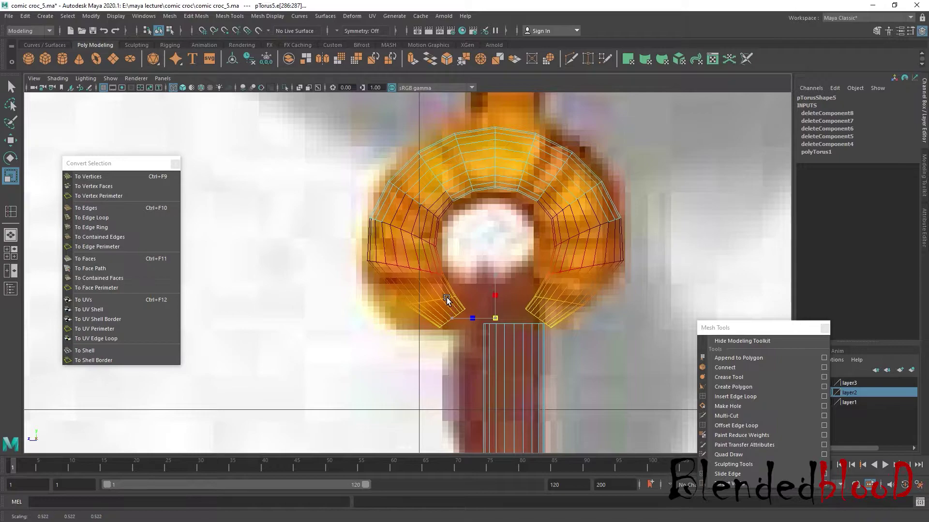
key(w)
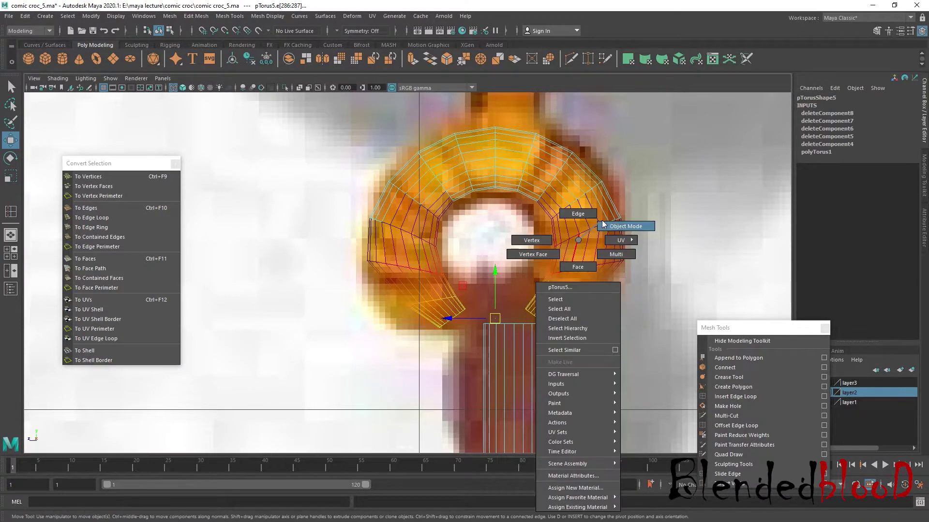
right_drag(577, 252, 612, 222)
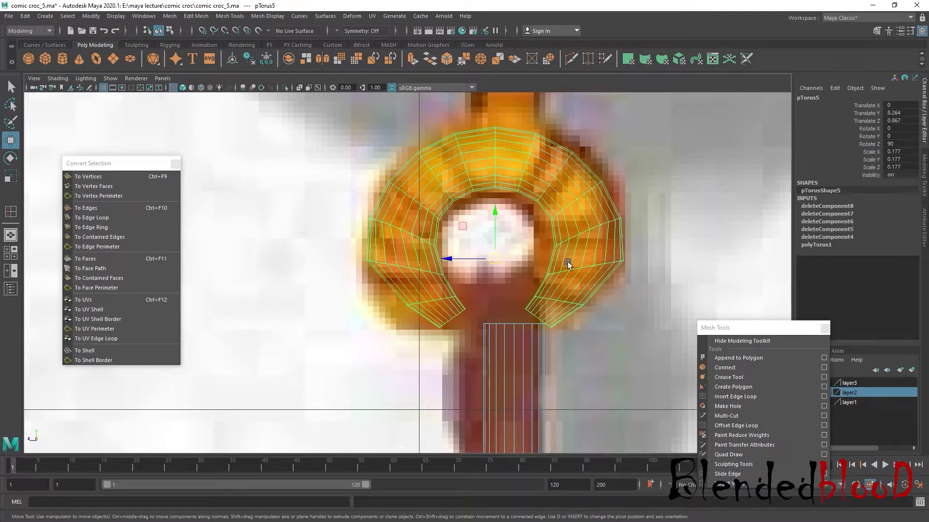
Select neck rod pCylinder24 and nudge it slightly along Z
click(509, 336)
right_drag(516, 245, 581, 295)
key(F8)
scroll(530, 409, down, 10)
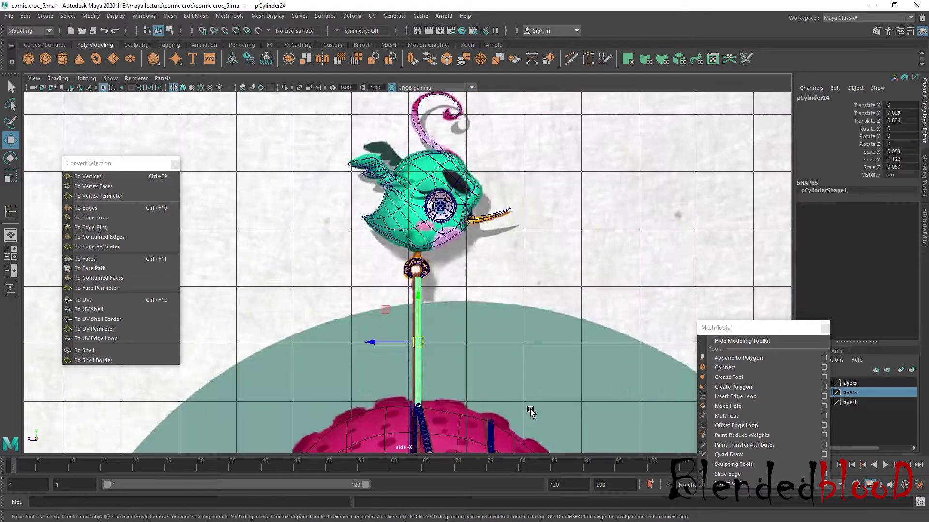
scroll(385, 366, up, 3)
scroll(384, 365, up, 3)
scroll(385, 365, up, 3)
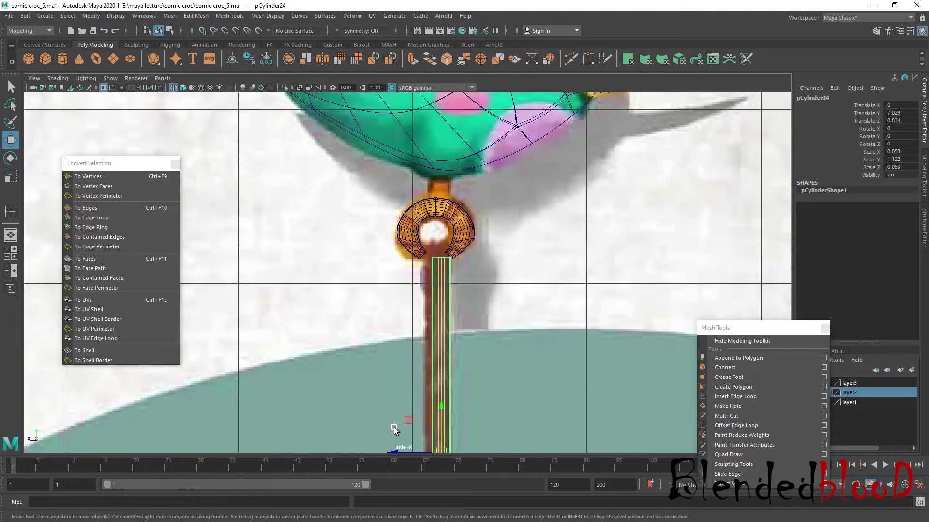
drag(405, 394, 401, 395)
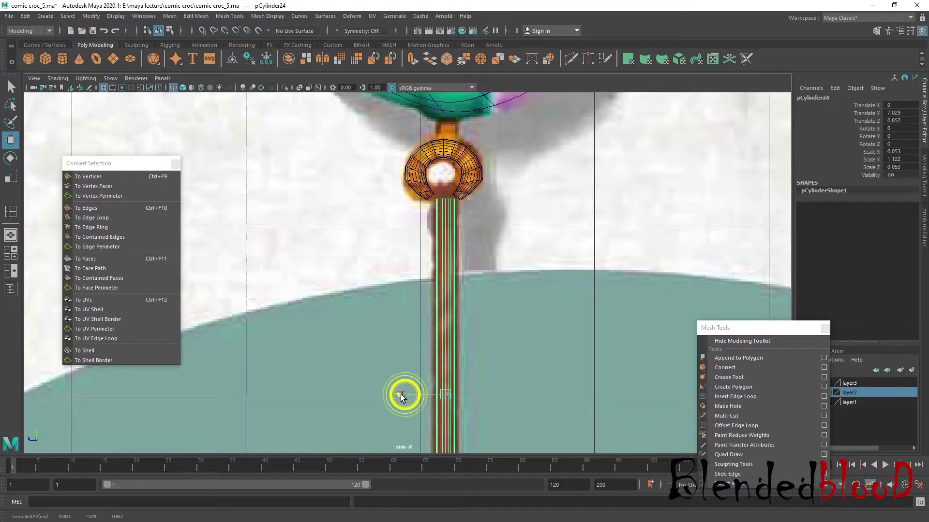
Thicken the neck rod to scale 0.06 and stretch Scale Y to 1.226
key(r)
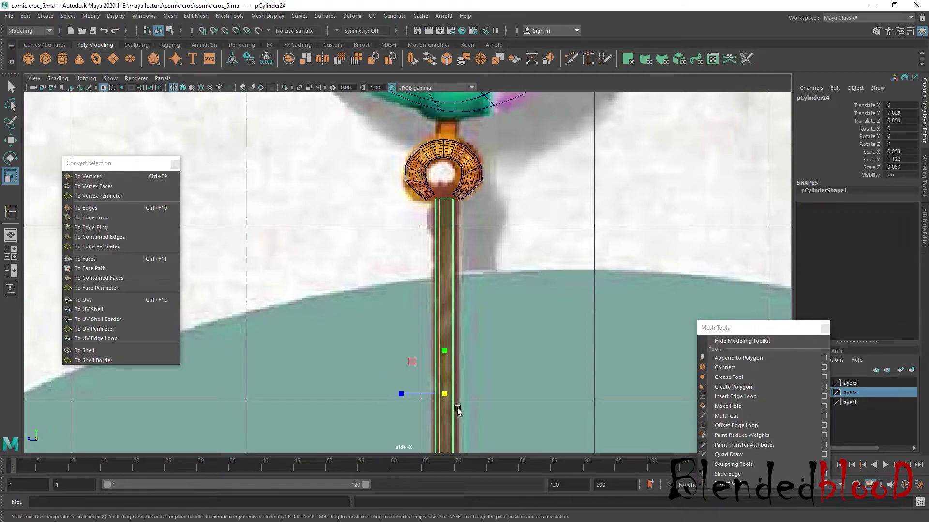
drag(445, 395, 464, 414)
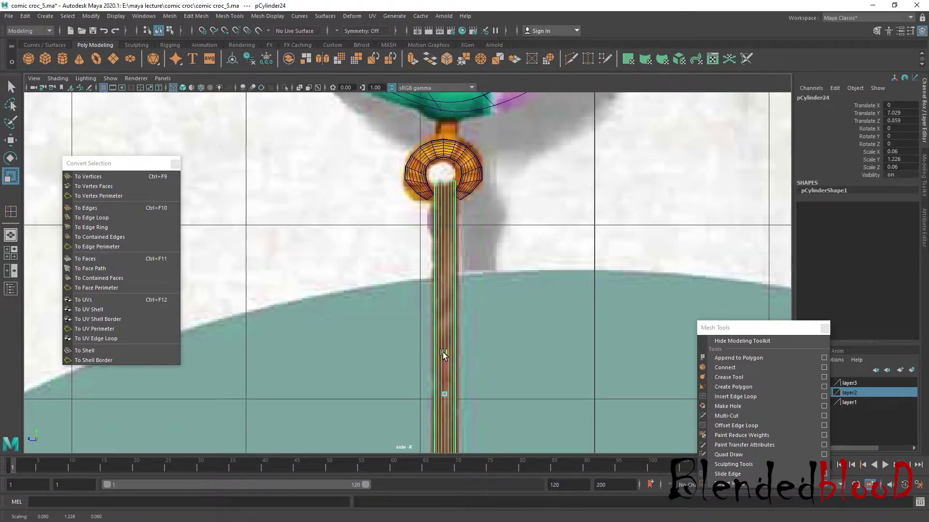
drag(443, 352, 443, 347)
scroll(445, 298, up, 2)
mouse_move(515, 239)
alt+middle_down()
mouse_move(518, 206)
mouse_move(578, 327)
alt+middle_up()
scroll(517, 206, up, 2)
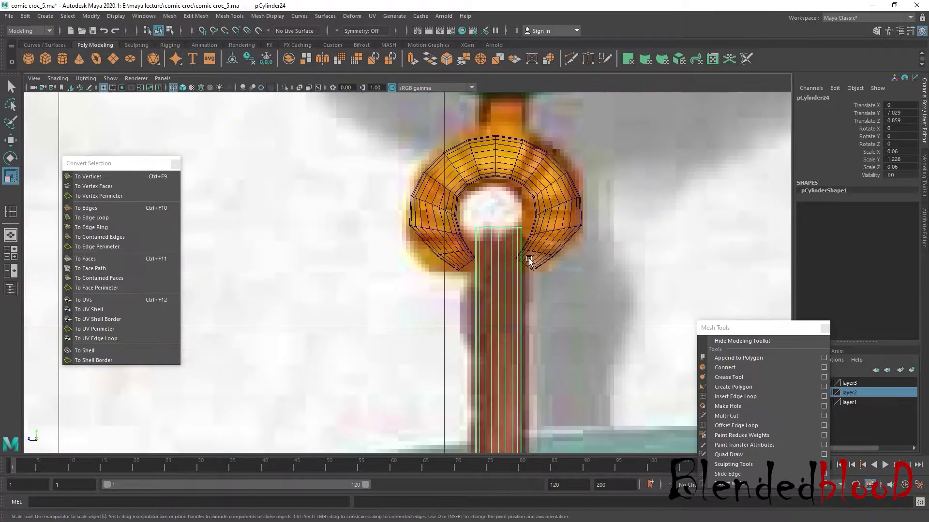
Select the torus ring with Move active and show it smoothed in four-view layout
click(553, 225)
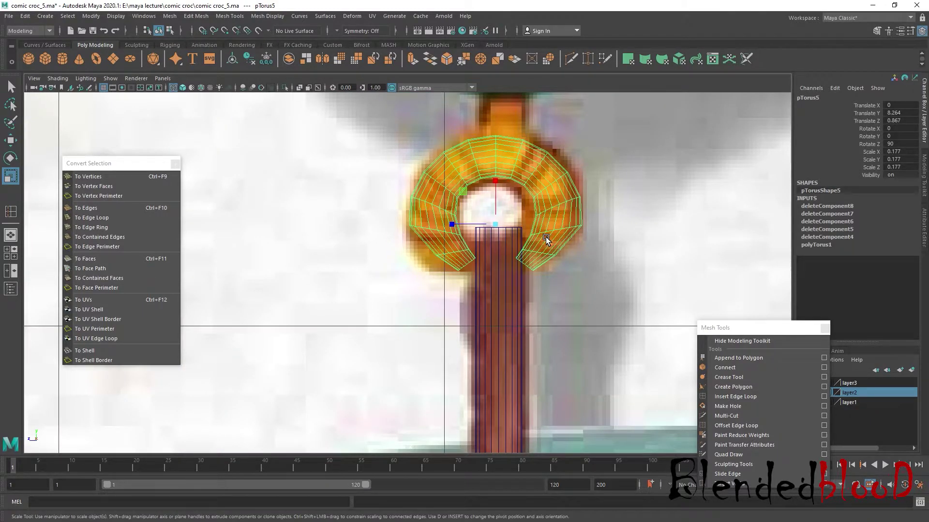
key(w)
key(3)
key(space)
key(space)
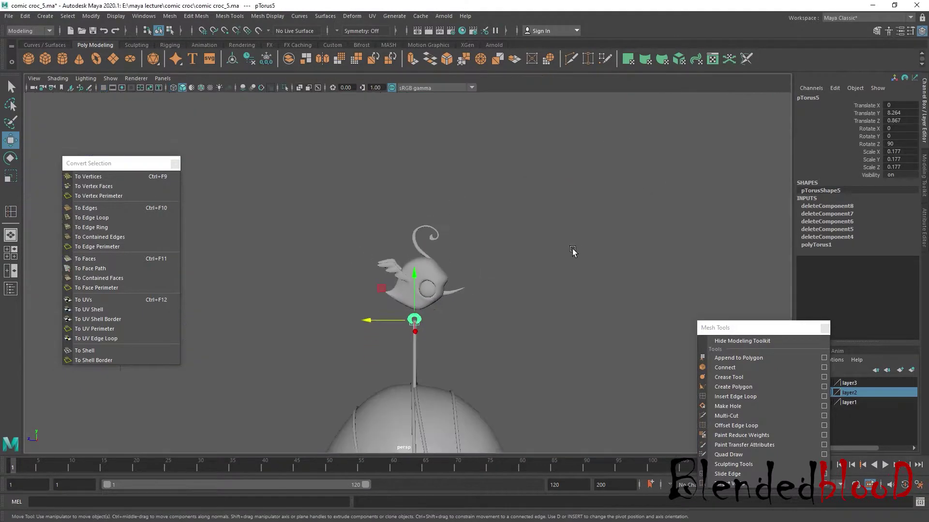
Orbit around the torus ring in the maximized perspective view to inspect its fit
click(572, 251)
alt+drag(572, 251, 452, 299)
scroll(488, 266, up, 3)
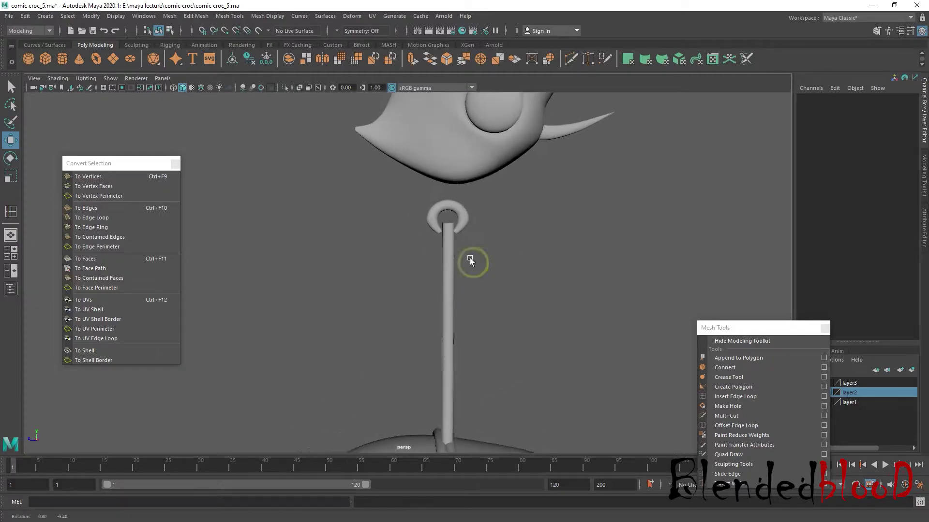
scroll(471, 259, up, 2)
click(491, 237)
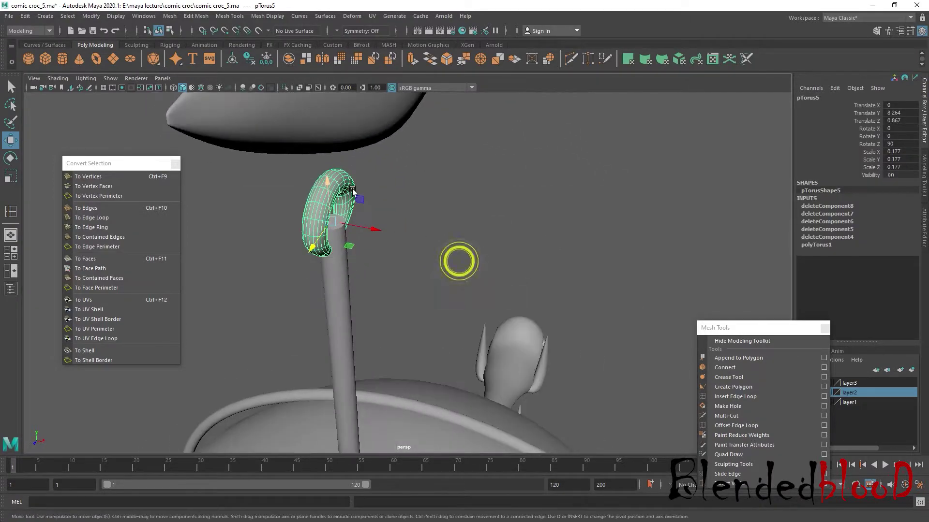
mouse_move(458, 259)
alt+mouse_down()
mouse_move(415, 277)
mouse_move(506, 272)
alt+mouse_up()
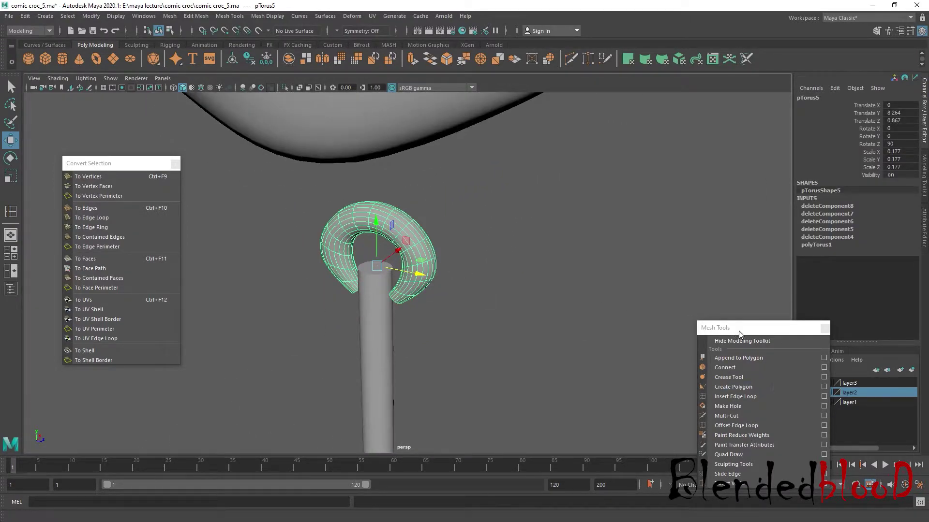
drag(730, 327, 671, 450)
alt+drag(736, 331, 565, 299)
Select the bird head, rod and rings together and view the whole croc
scroll(528, 285, down, 5)
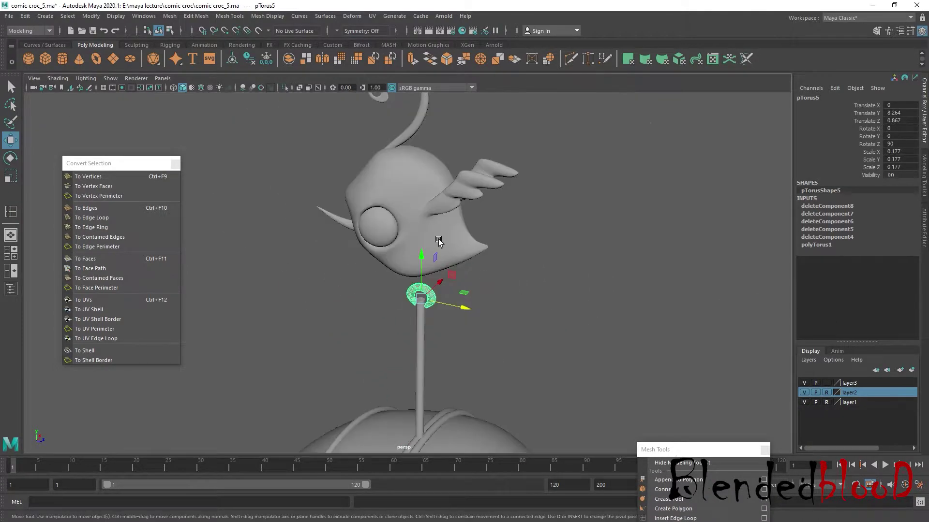
right_click(450, 251)
click(498, 203)
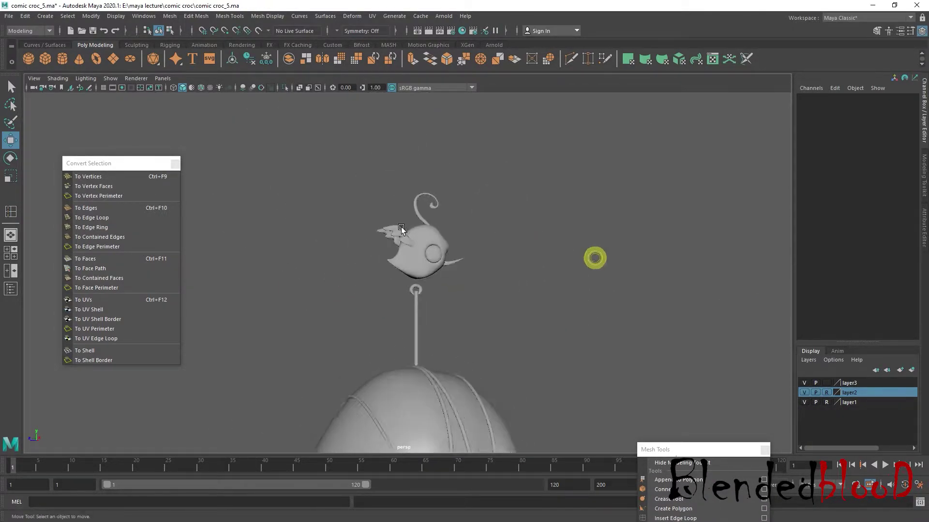
alt+drag(574, 248, 342, 263)
drag(464, 401, 326, 199)
Undo the selection and save the scene over comic croc_4.ma
click(23, 18)
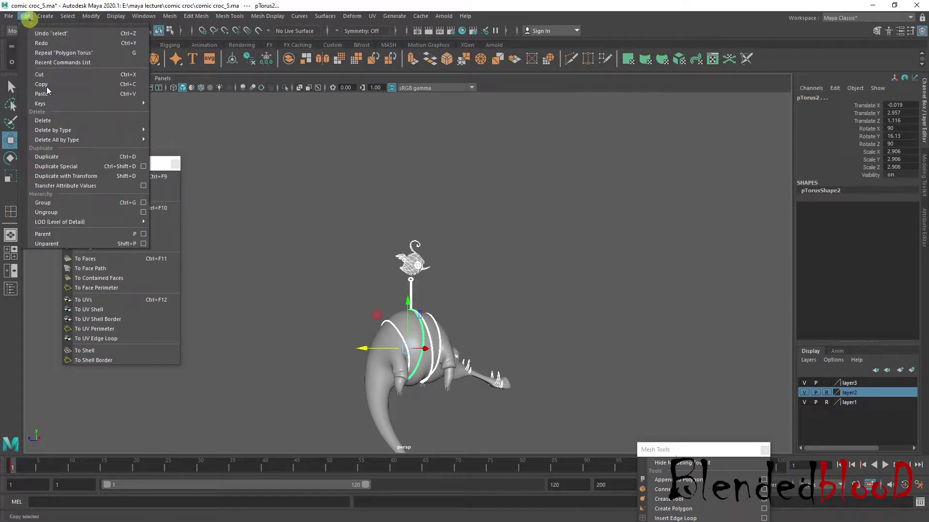
click(180, 140)
click(9, 16)
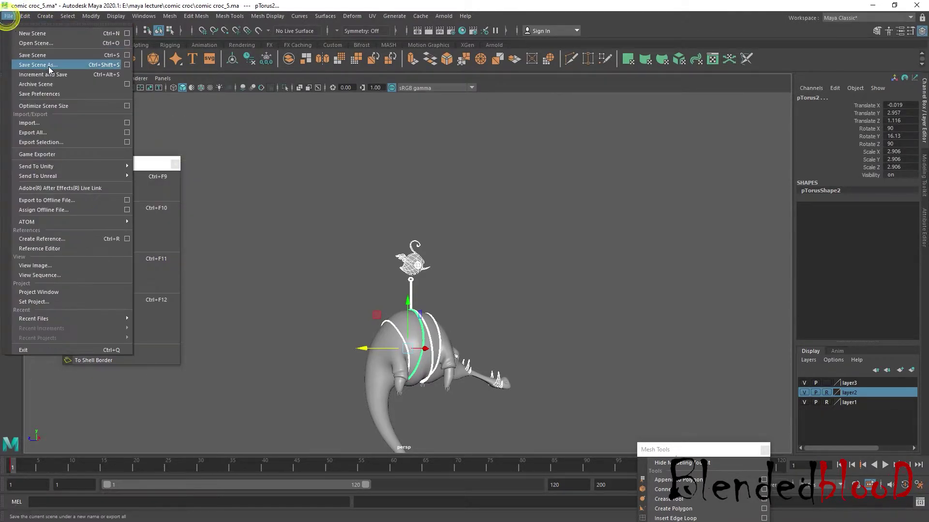
click(39, 67)
double_click(363, 205)
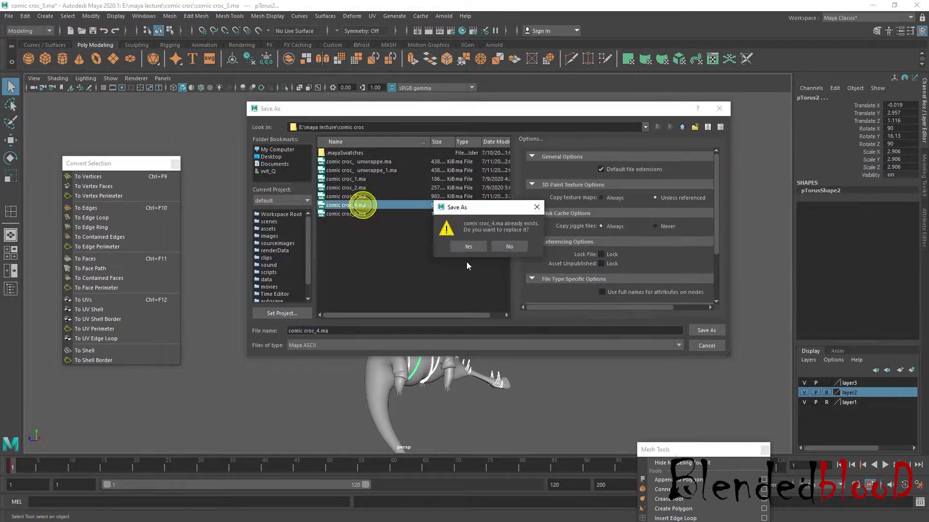
click(468, 248)
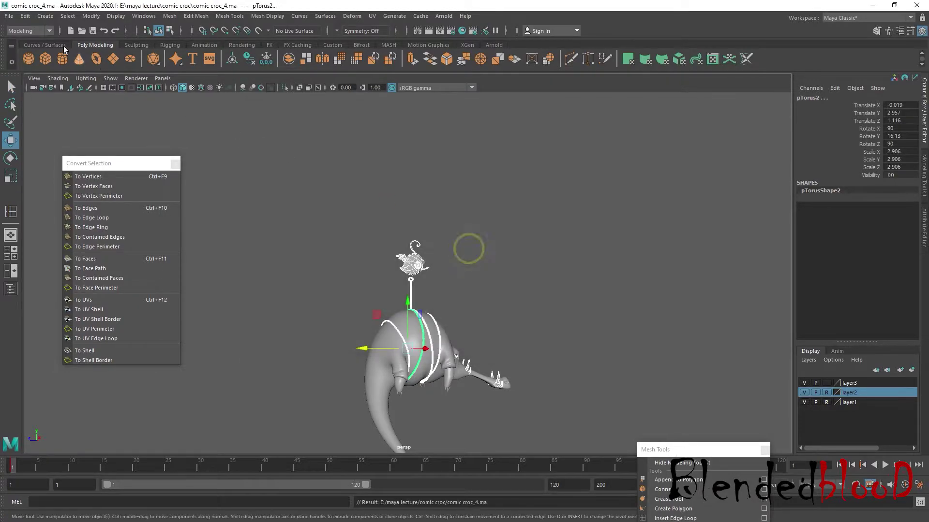
Save the scene again over comic croc_5.ma, confirming the replacement
click(8, 16)
click(42, 68)
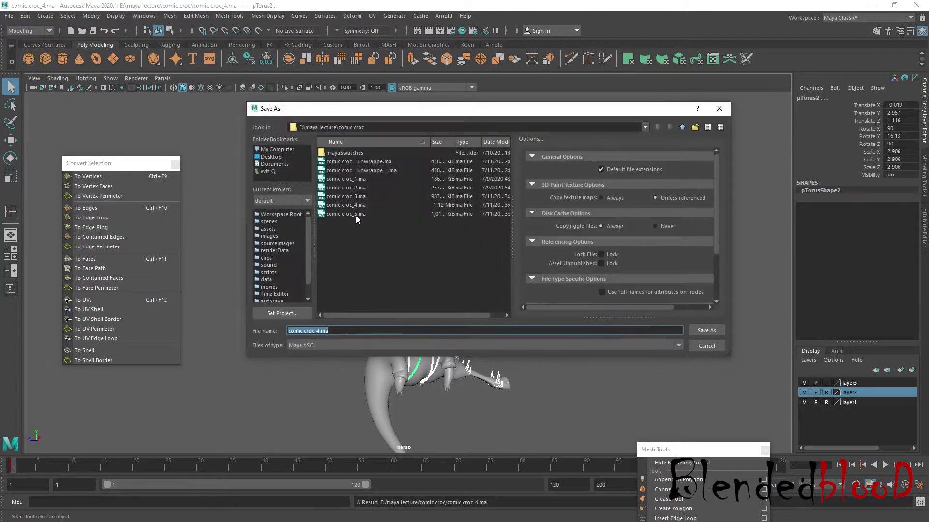
double_click(356, 214)
click(462, 252)
click(411, 280)
Select a patch of faces on the bird head's underside
key(f)
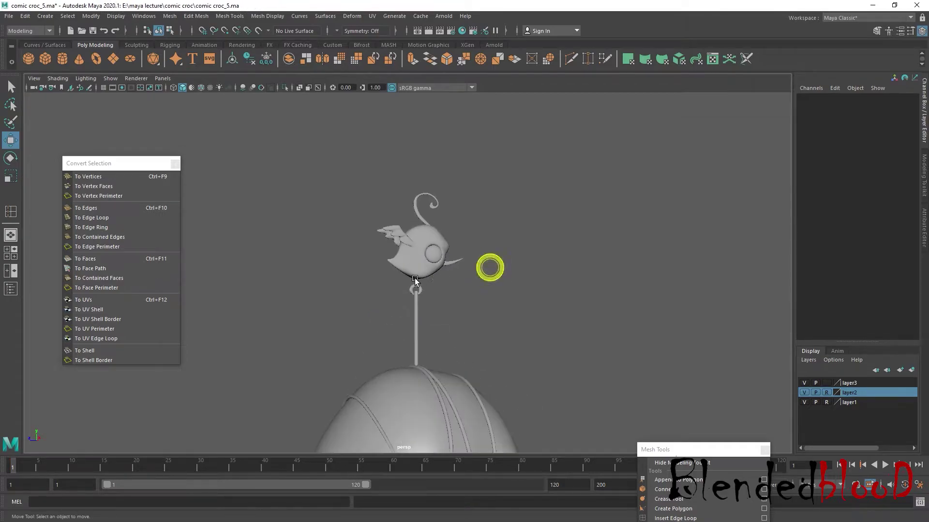
key(w)
alt+drag(465, 324, 562, 350)
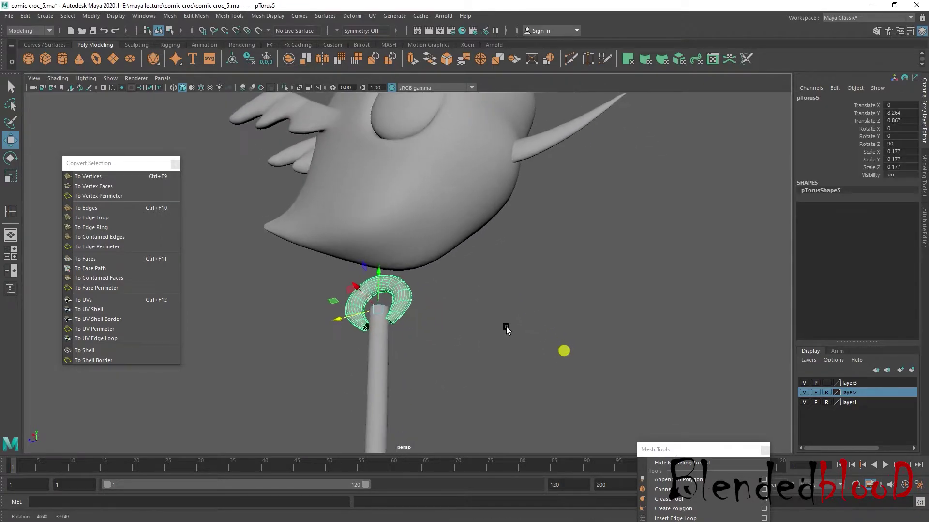
click(413, 253)
alt+drag(413, 253, 347, 267)
scroll(406, 269, up, 3)
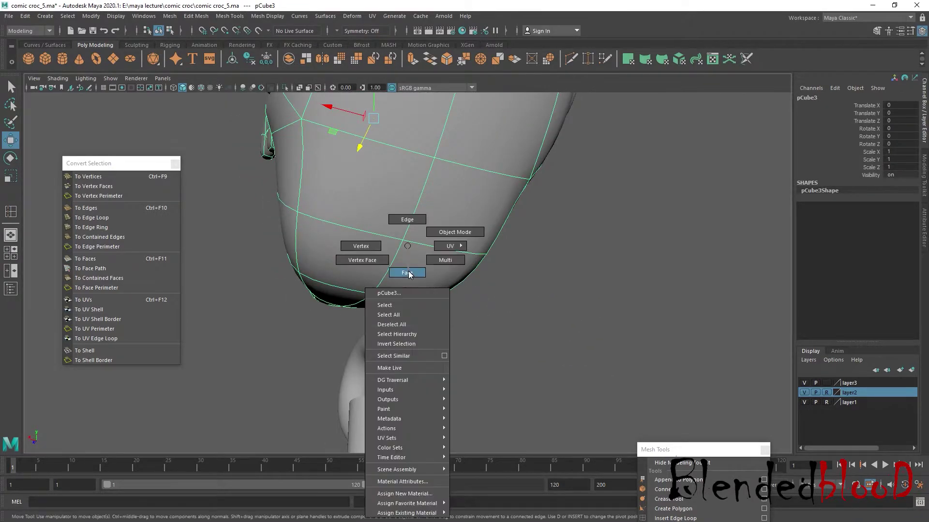
right_drag(404, 270, 406, 290)
click(362, 303)
click(348, 269)
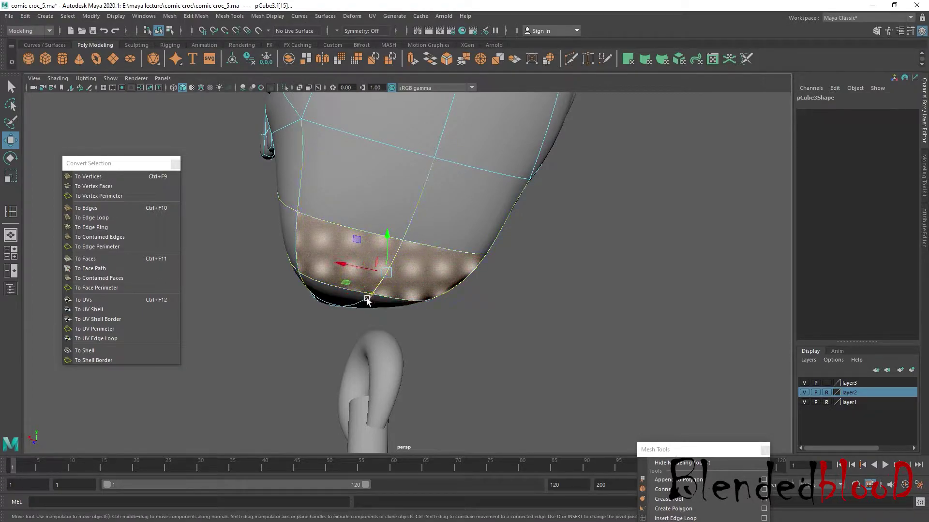
mouse_move(353, 309)
alt+mouse_down()
mouse_move(445, 329)
mouse_move(424, 325)
mouse_move(470, 323)
alt+mouse_up()
shift+click(435, 290)
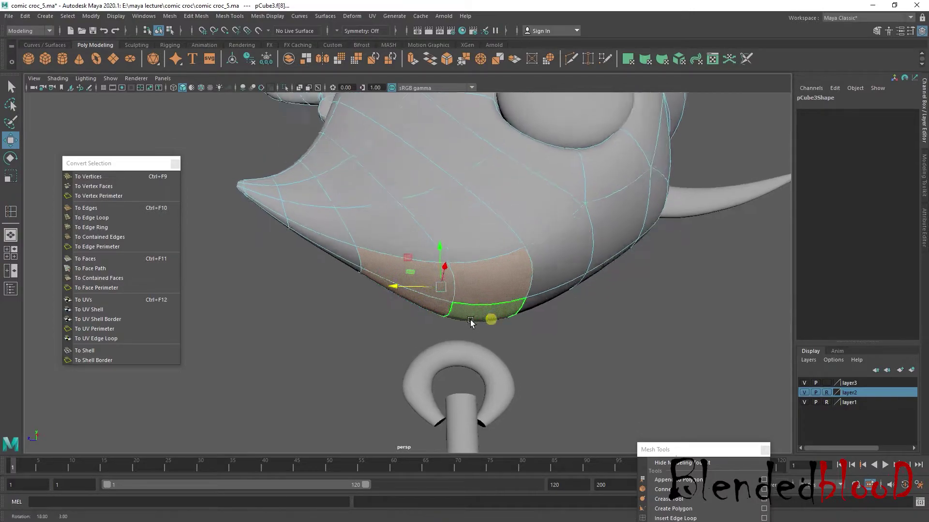
Extrude the underside faces, shrink them and pull them down toward the ring
key(1)
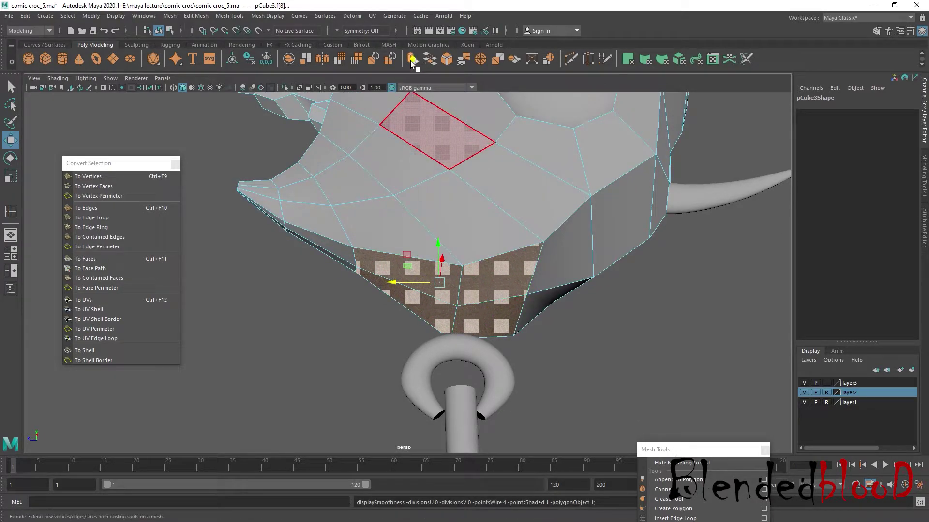
click(411, 64)
click(469, 218)
key(r)
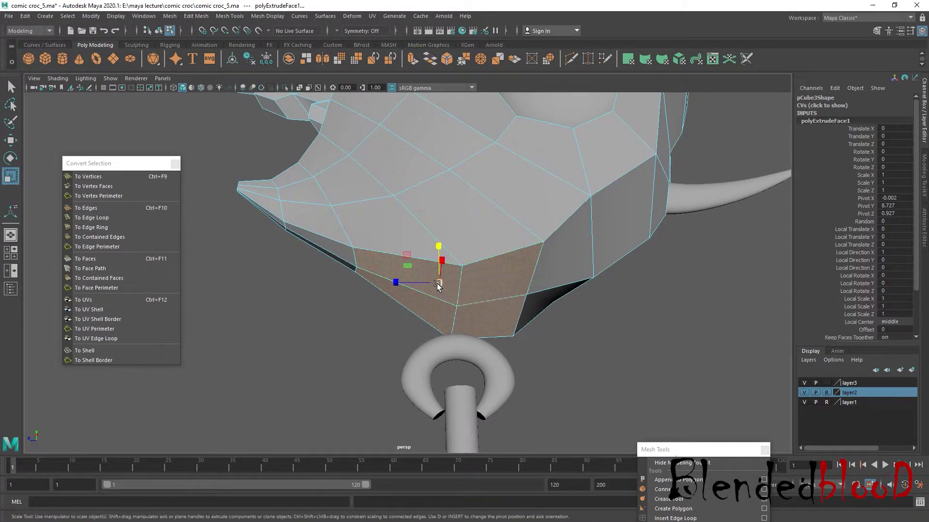
drag(437, 284, 356, 239)
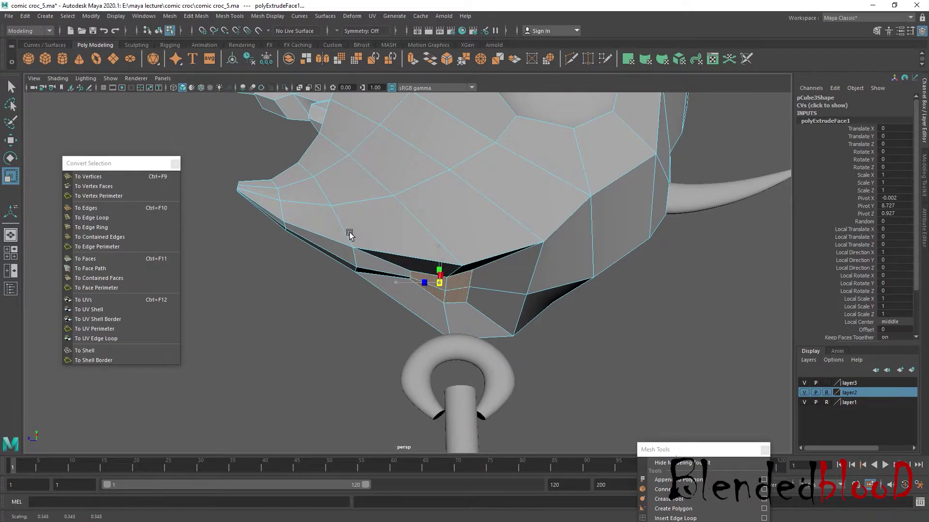
key(w)
mouse_move(444, 256)
mouse_down()
mouse_move(444, 274)
mouse_move(495, 279)
mouse_up()
Check the neck stub smoothed in the side view, then orbit around it in perspective
key(3)
key(space)
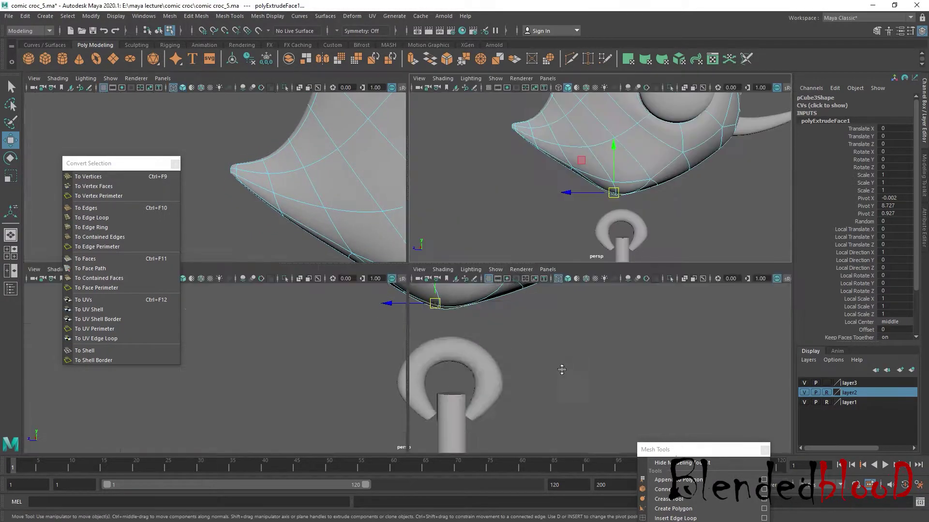
key(space)
scroll(473, 276, up, 3)
scroll(477, 273, up, 5)
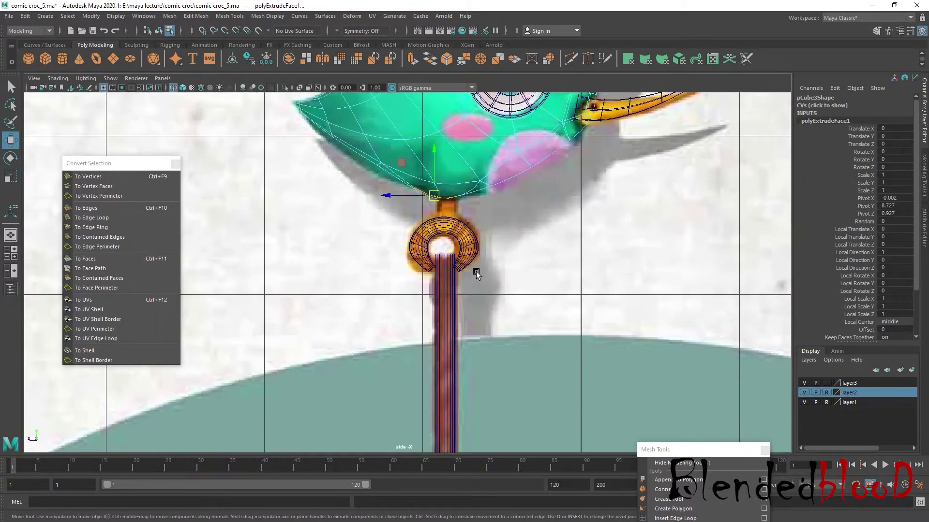
scroll(483, 286, down, 2)
scroll(492, 290, up, 4)
key(1)
key(space)
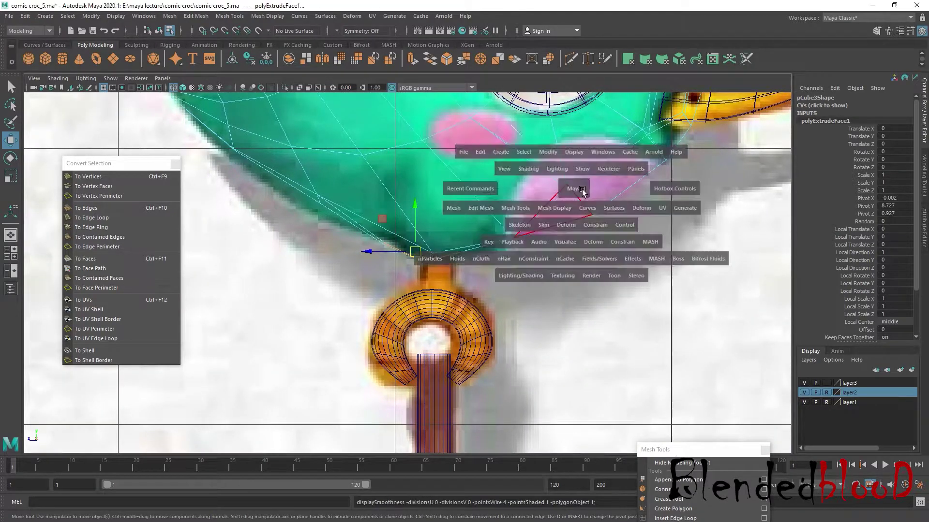
click(583, 192)
scroll(574, 250, up, 3)
alt+drag(574, 250, 487, 234)
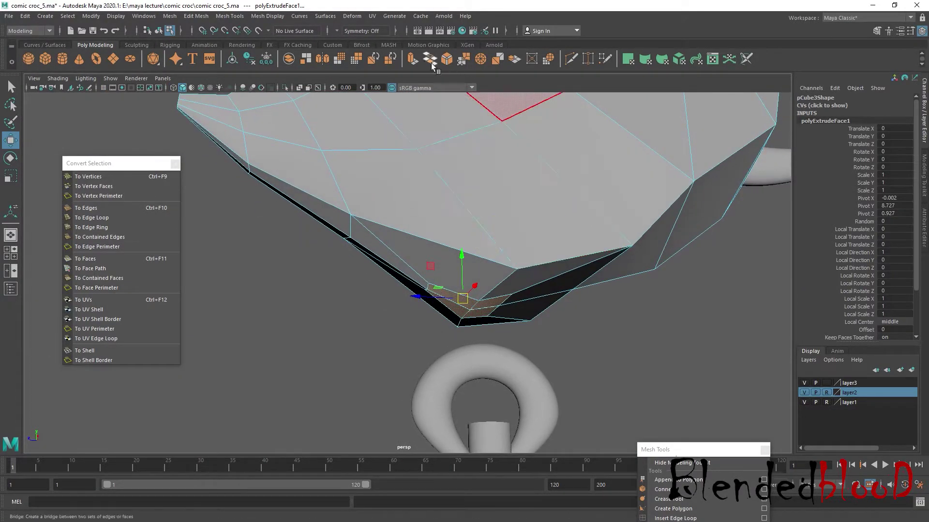
Extrude the stub faces again, pull them down and narrow the bottom to a tip
click(411, 58)
click(537, 244)
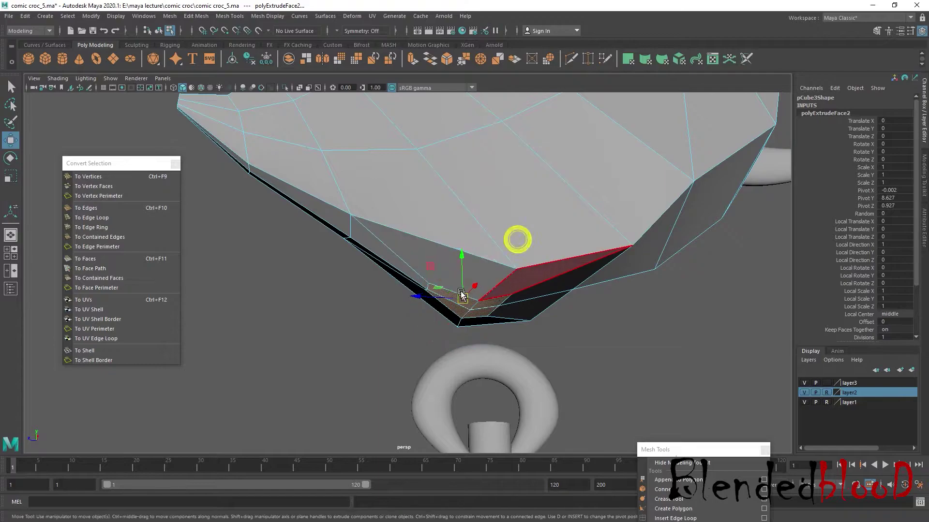
mouse_move(462, 259)
mouse_down()
mouse_move(461, 285)
mouse_move(517, 338)
mouse_up()
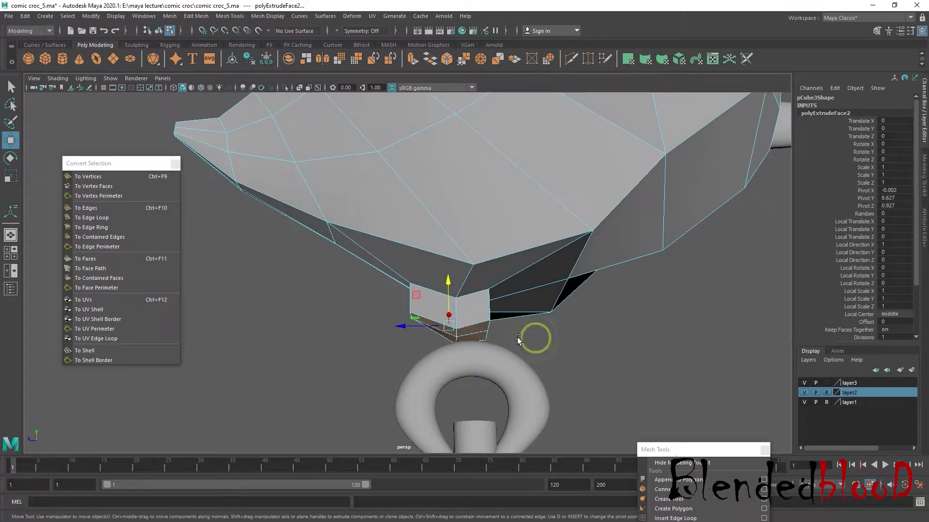
key(r)
drag(449, 326, 412, 308)
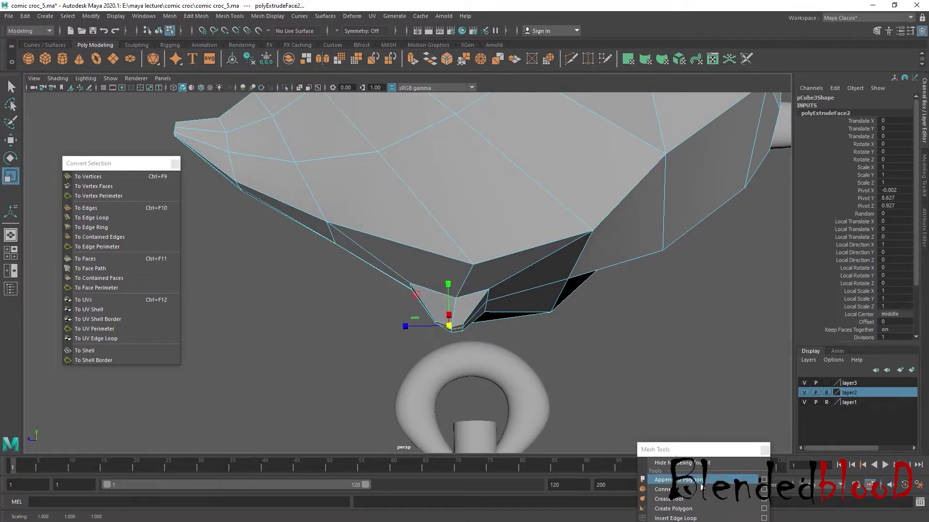
Insert an edge loop around the neck stub's tip
drag(710, 453, 733, 350)
click(698, 415)
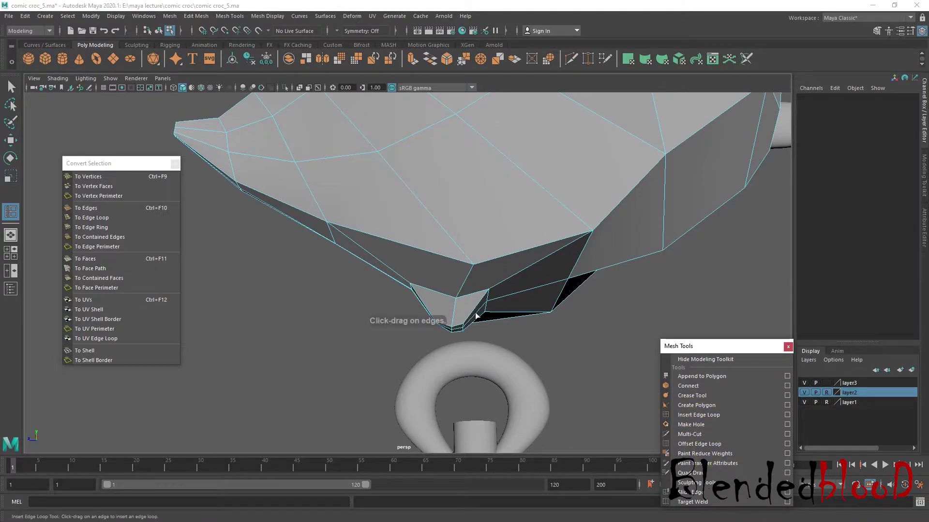
drag(476, 317, 428, 300)
key(r)
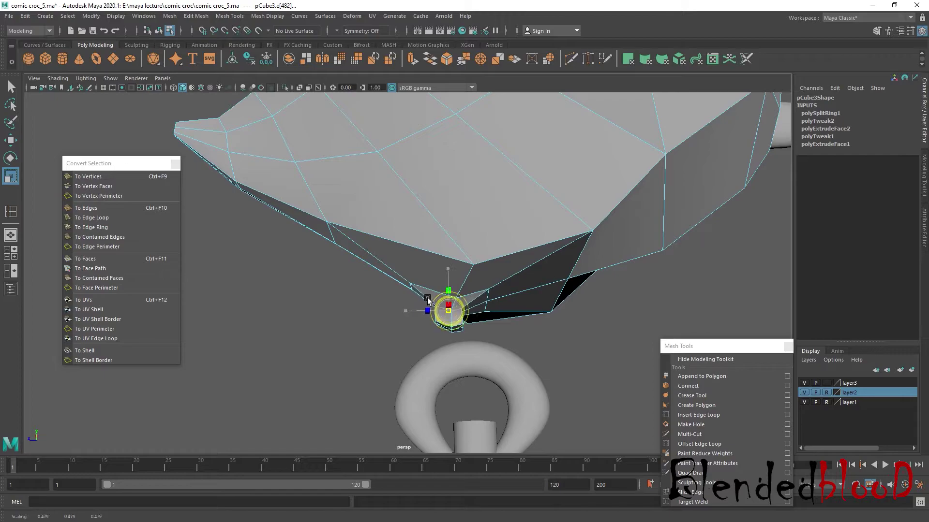
key(w)
Extrude the small face under the bird head and view it side-on against the reference
alt+drag(484, 347, 508, 333)
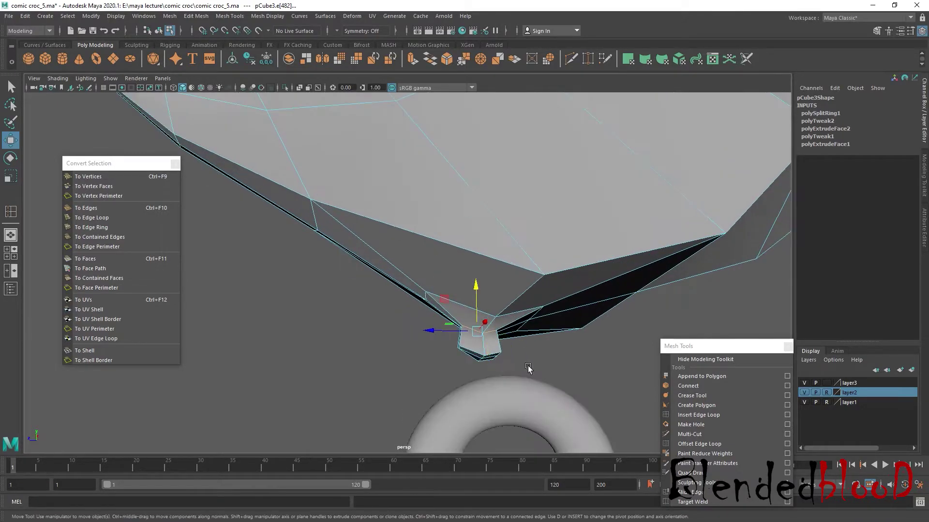
right_drag(493, 329, 491, 290)
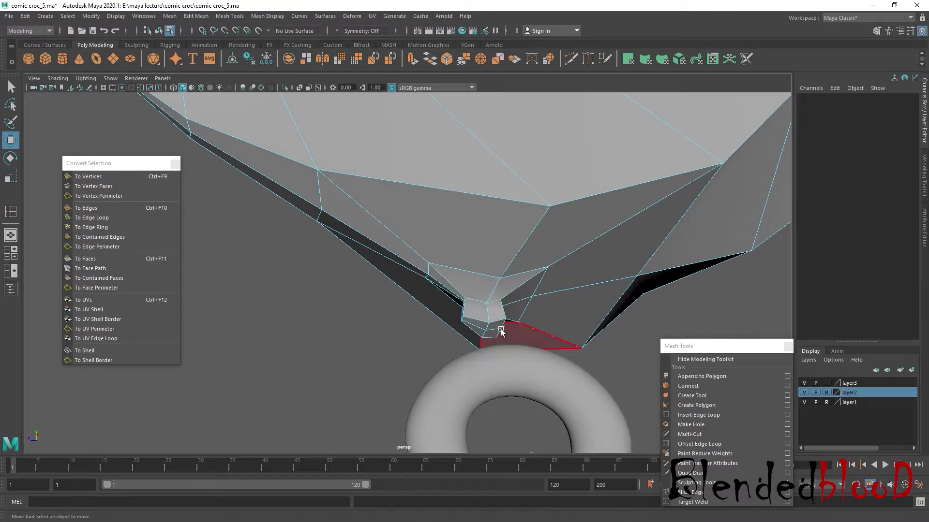
click(491, 314)
shift+right_drag(497, 326, 484, 329)
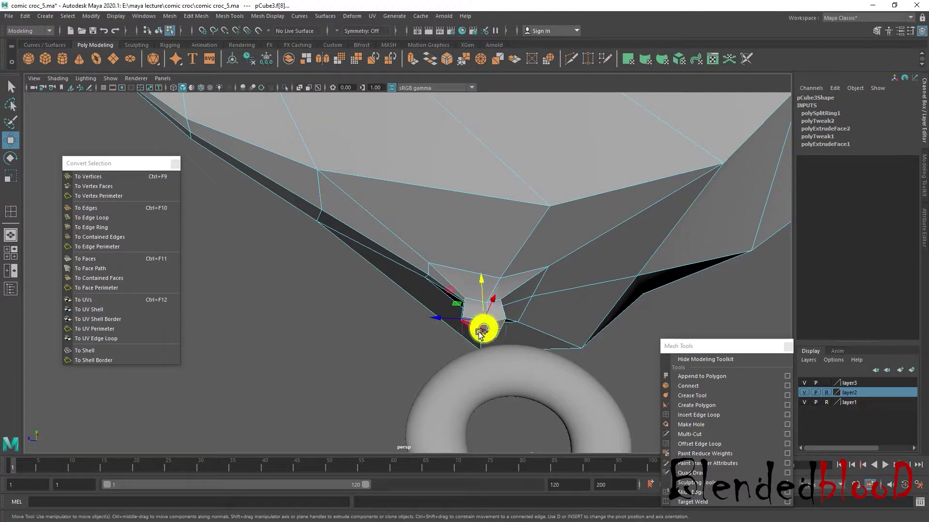
drag(483, 334, 544, 362)
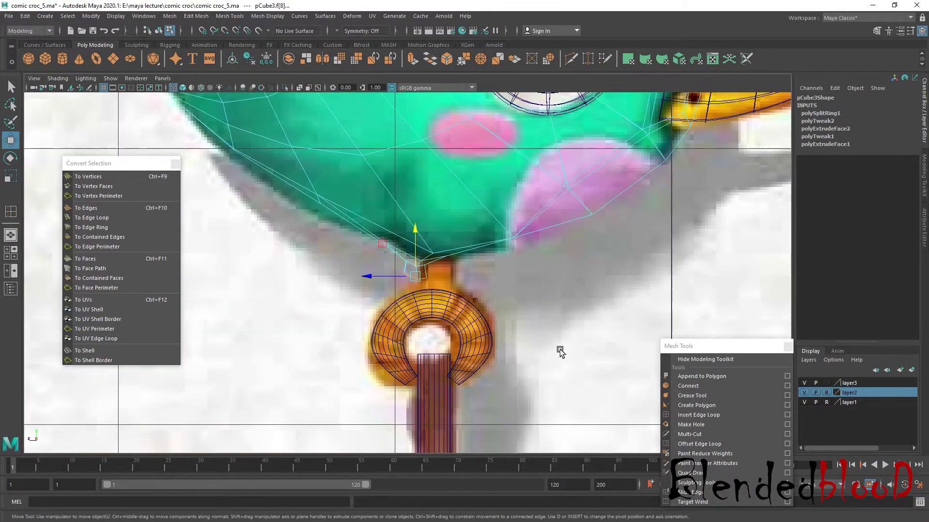
Scale the extruded face to 0.775 and lower it down into the torus ring
scroll(436, 283, up, 2)
scroll(433, 283, up, 3)
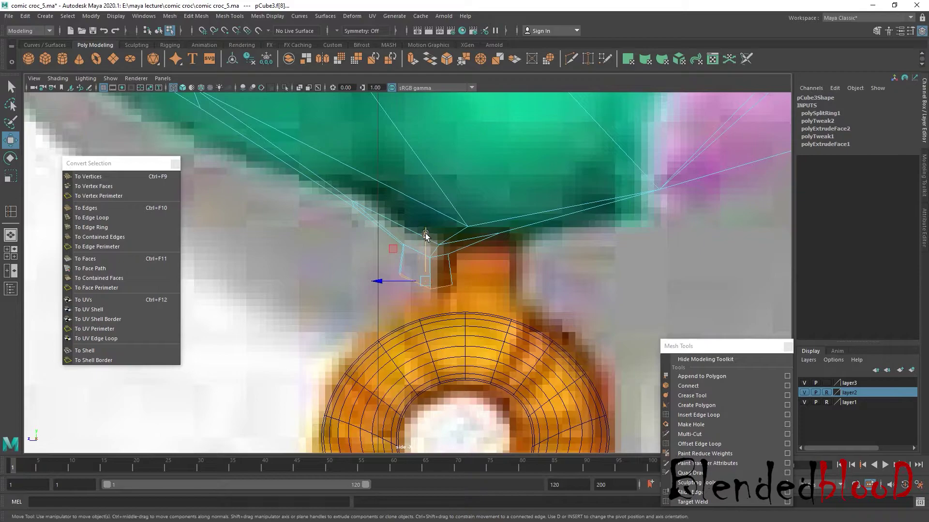
key(r)
drag(424, 284, 414, 279)
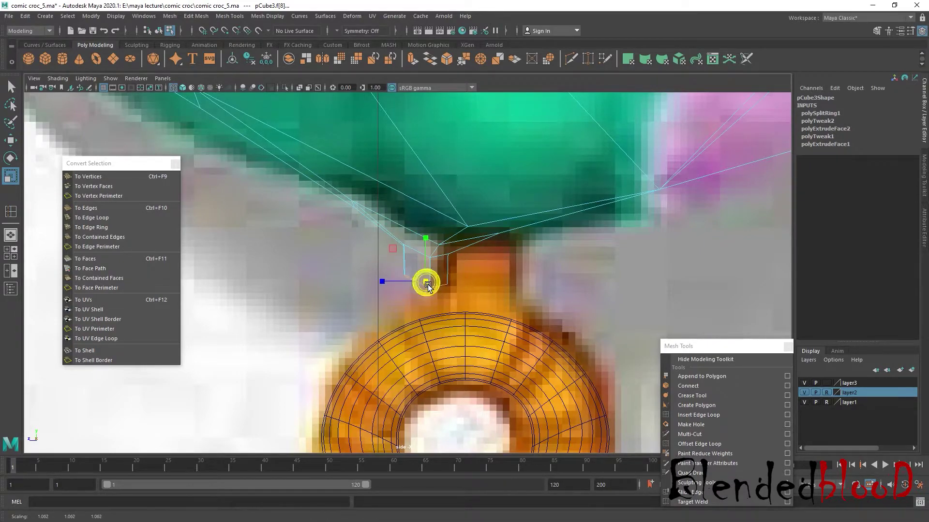
key(w)
drag(427, 236, 431, 300)
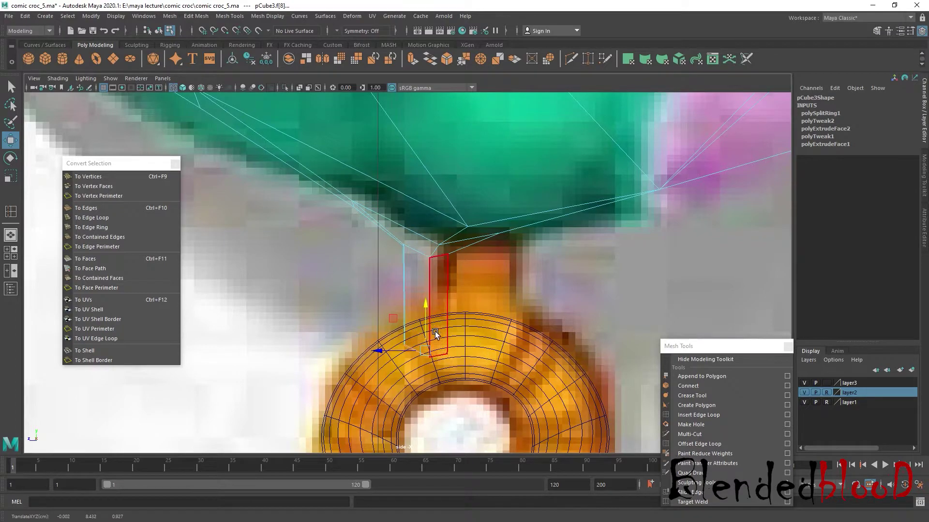
click(429, 316)
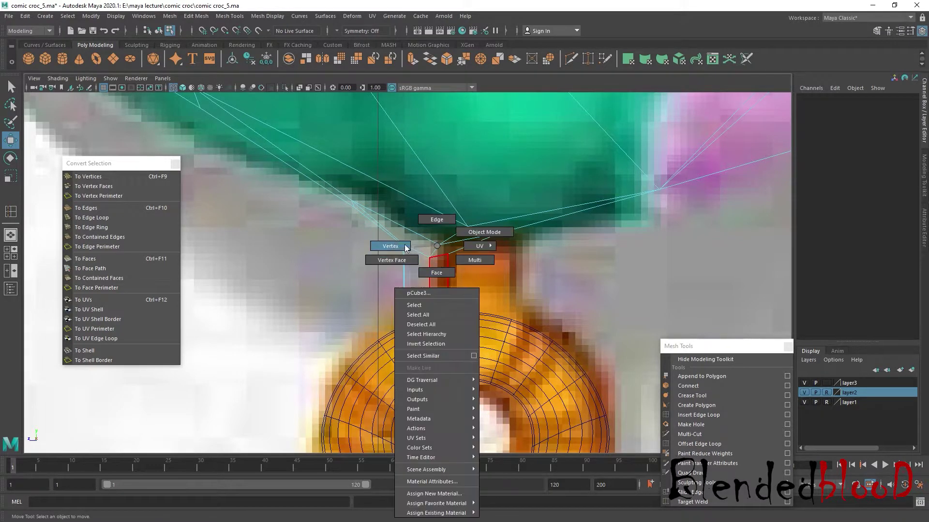
Shift the neck stub's vertices along X to match the reference neck
right_drag(436, 262, 409, 253)
drag(415, 261, 415, 260)
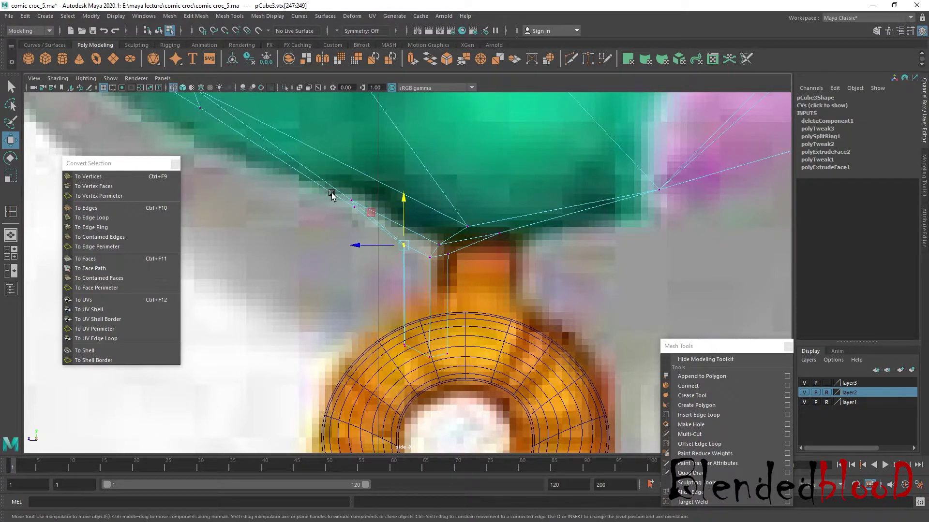
drag(493, 270, 523, 383)
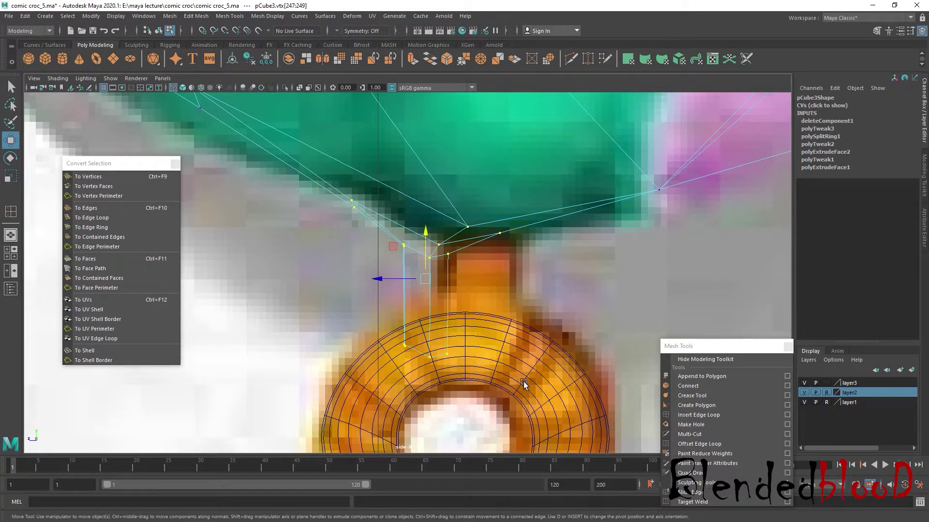
drag(377, 281, 434, 286)
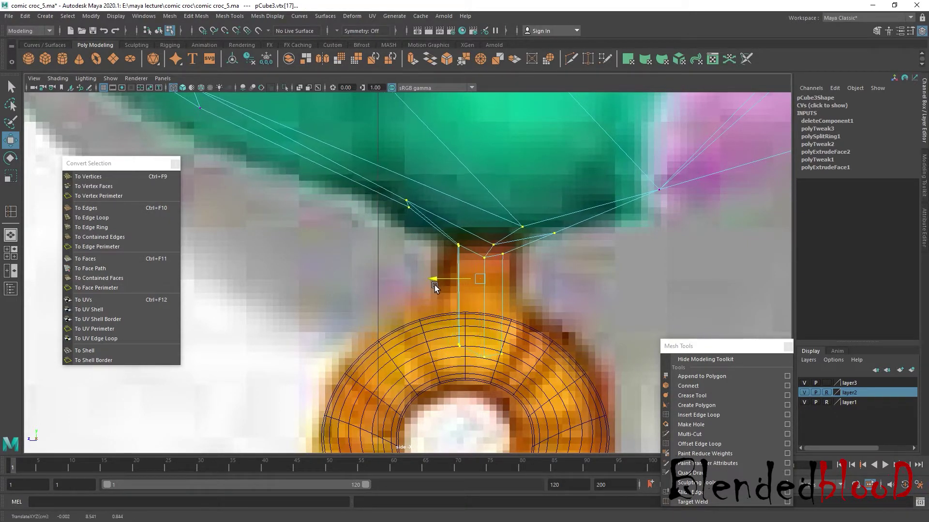
key(space)
key(space)
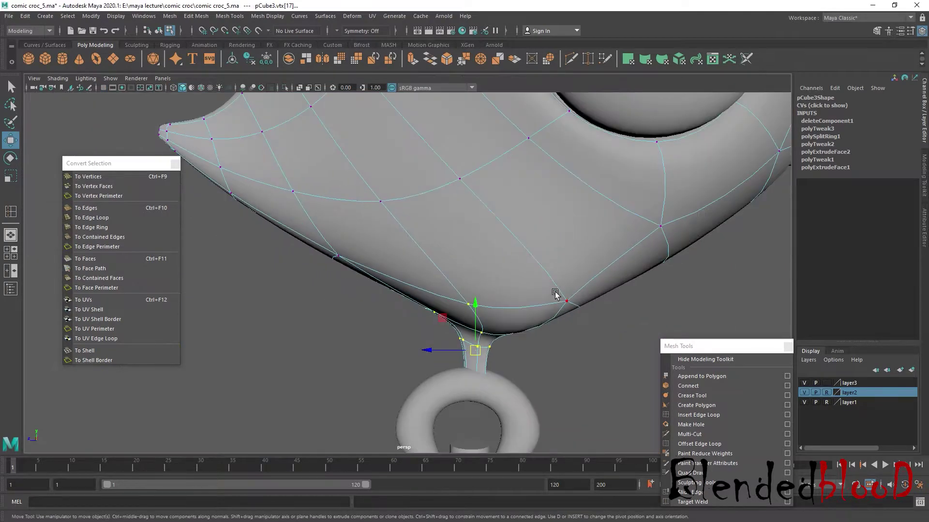
right_drag(553, 245, 602, 270)
alt+drag(586, 242, 600, 352)
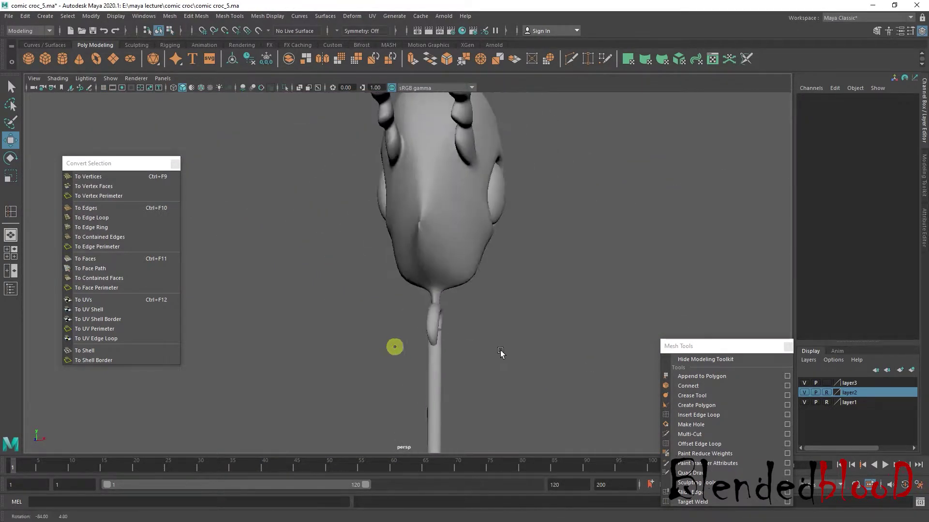
Select the croc body, rings and bird head and delete their construction history
alt+right_drag(600, 352, 338, 373)
mouse_move(335, 369)
alt+mouse_down()
mouse_move(493, 369)
mouse_move(455, 395)
mouse_move(449, 329)
alt+mouse_up()
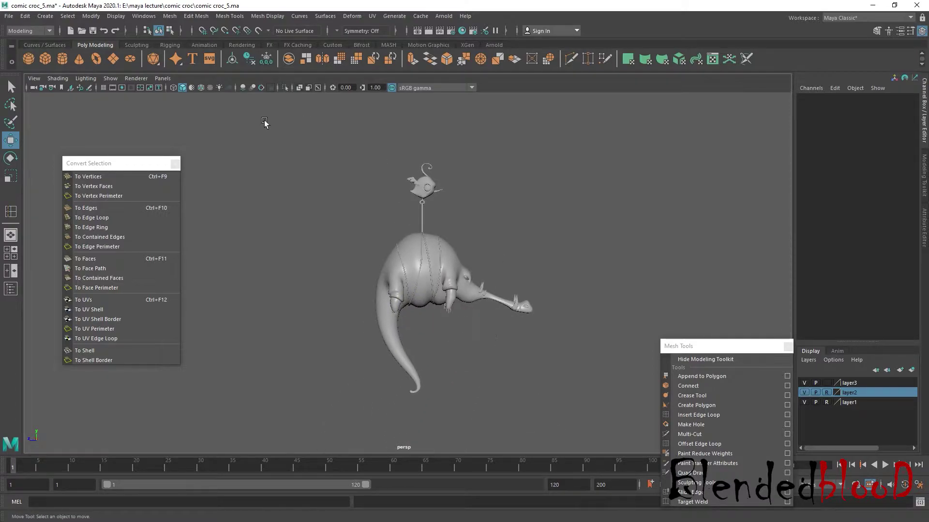
drag(298, 149, 624, 414)
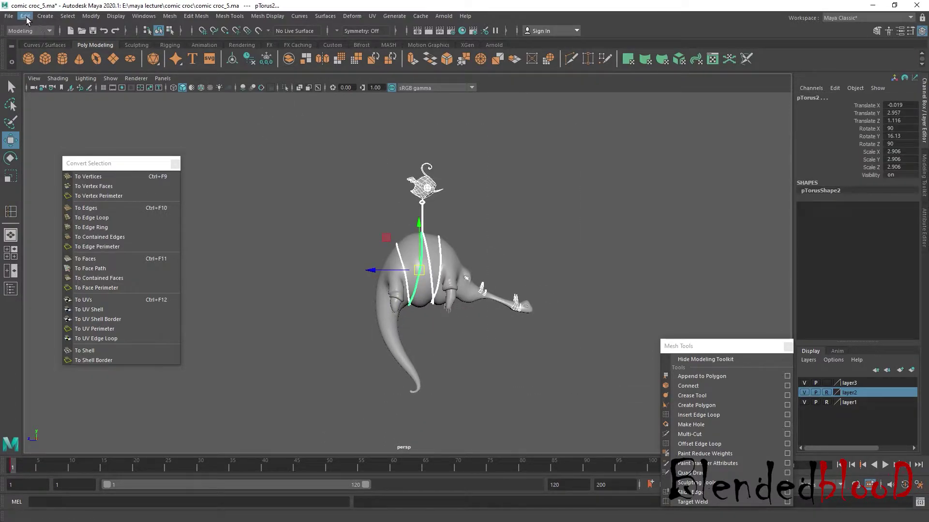
shift+drag(297, 125, 644, 452)
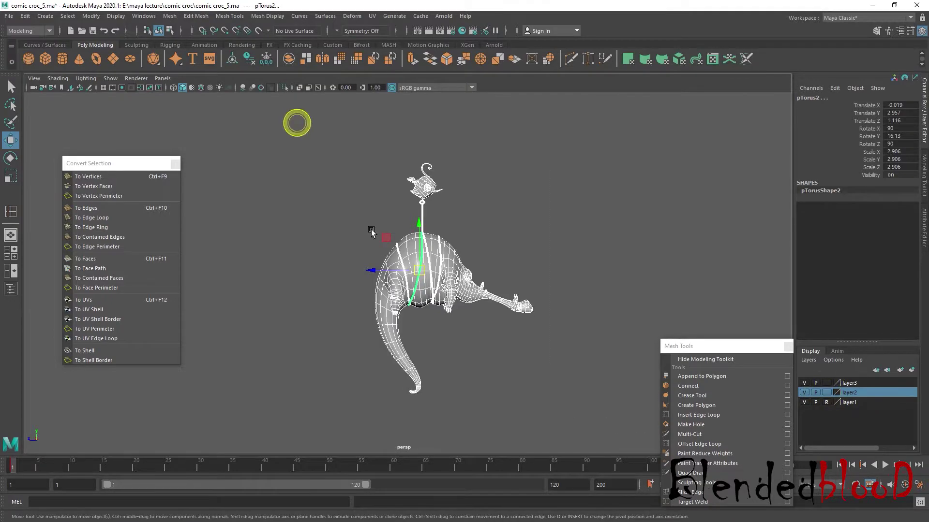
click(25, 16)
click(182, 141)
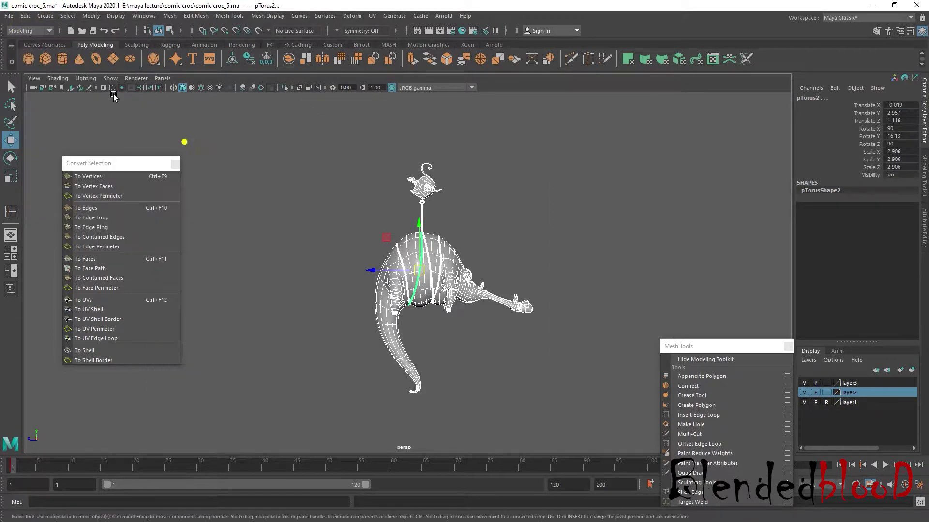
Save the scene over comic croc_4.ma
click(9, 16)
click(57, 59)
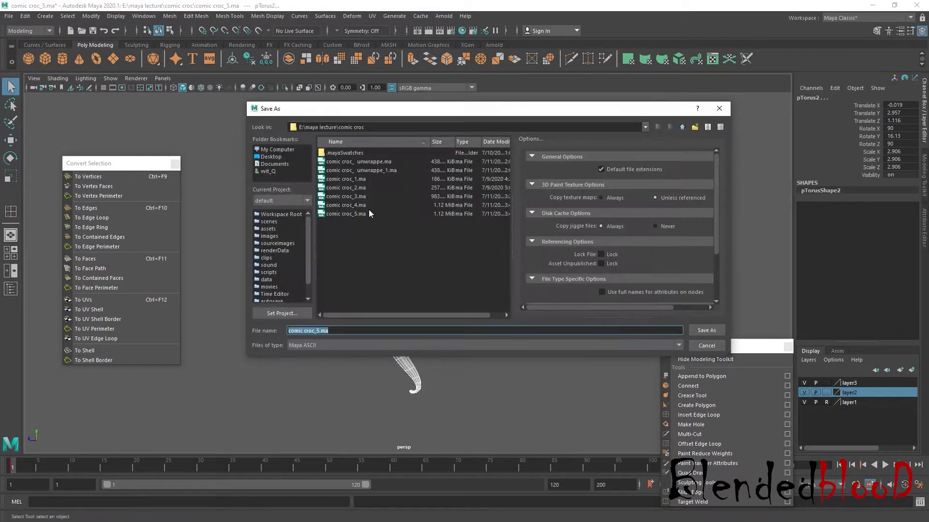
double_click(367, 206)
click(467, 248)
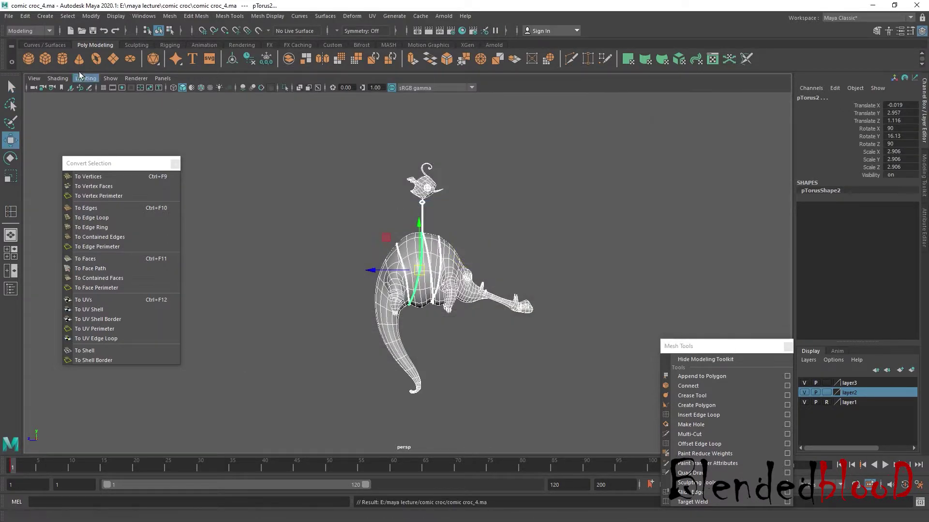
Save the scene again over comic croc_5.ma, then toggle layer2's display mode
click(9, 16)
click(51, 63)
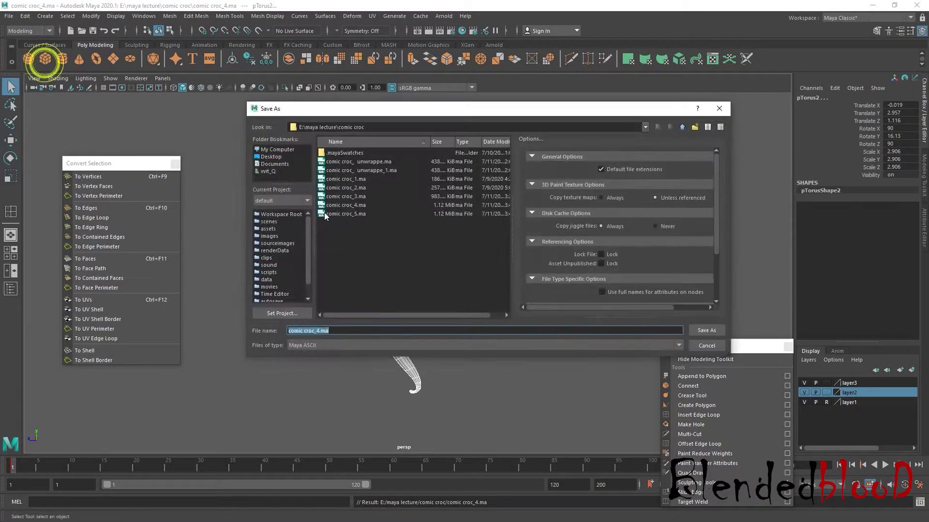
double_click(338, 214)
click(460, 248)
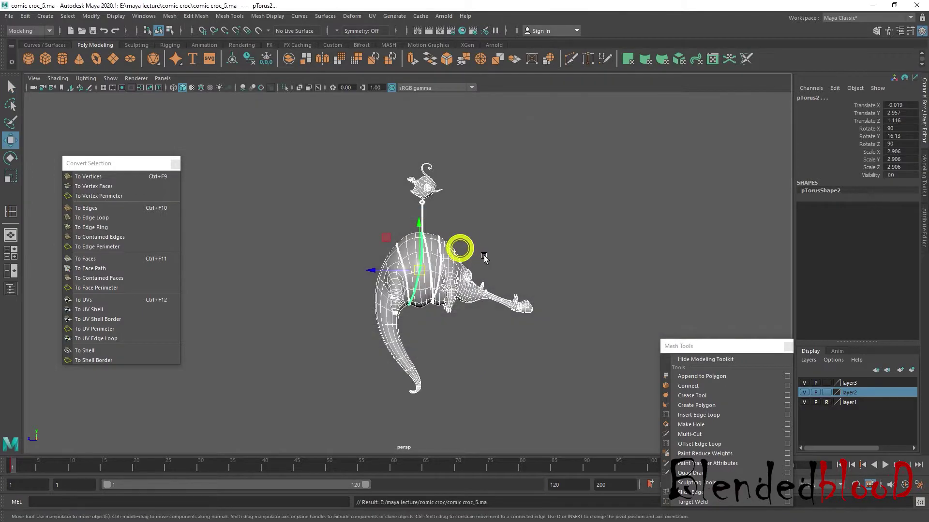
click(828, 393)
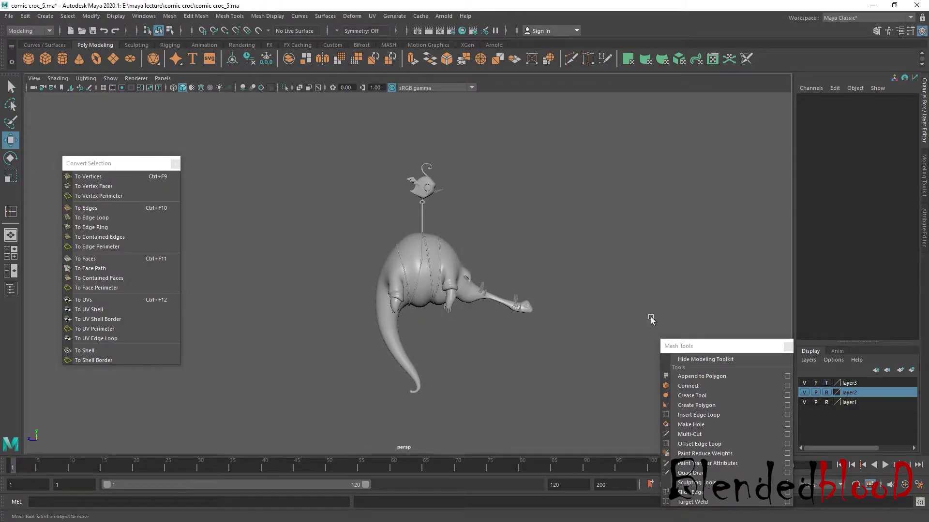
Select the rope rings and apply an option from layer2's right-click menu
click(618, 302)
drag(343, 135, 476, 218)
right_click(878, 392)
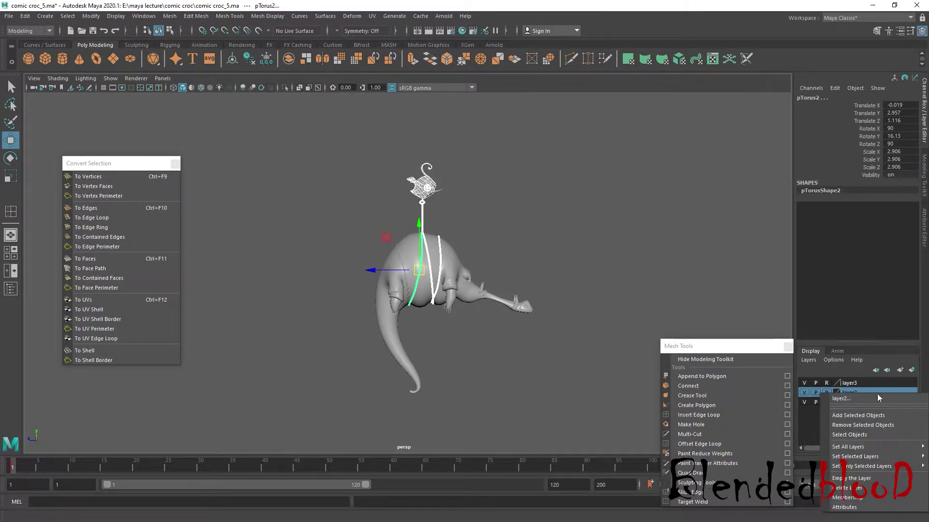
click(875, 415)
click(615, 217)
mouse_move(662, 294)
alt+mouse_down()
mouse_move(596, 286)
mouse_move(559, 297)
mouse_move(454, 412)
alt+mouse_up()
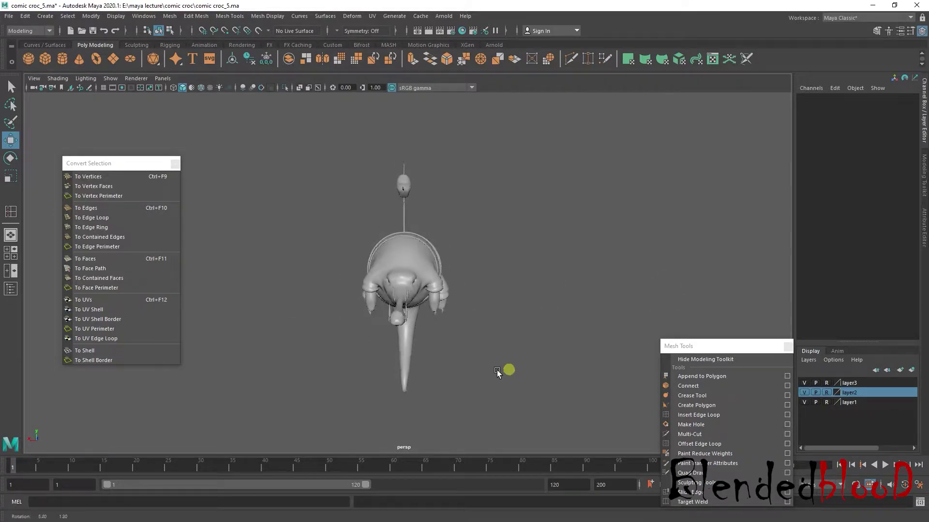
Maximize the side view and pan the croc over the reference image
key(space)
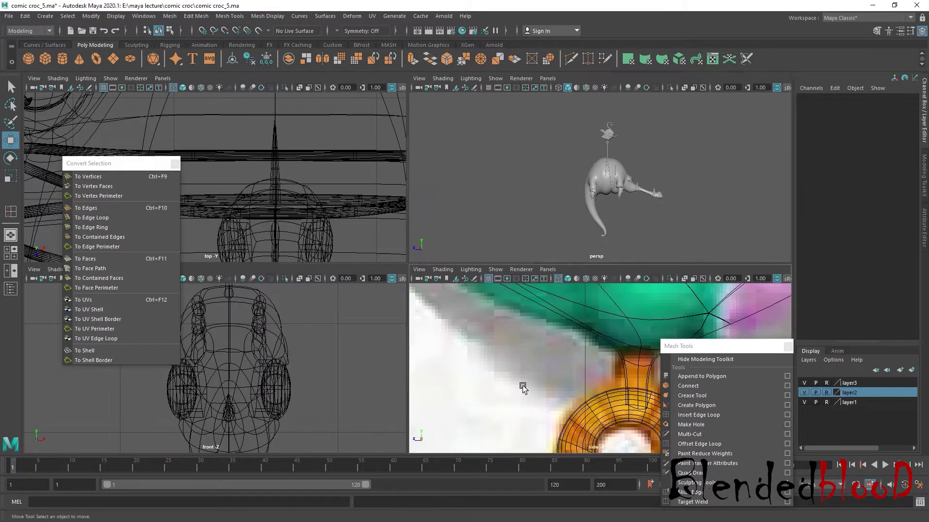
key(space)
alt+middle_drag(512, 359, 566, 275)
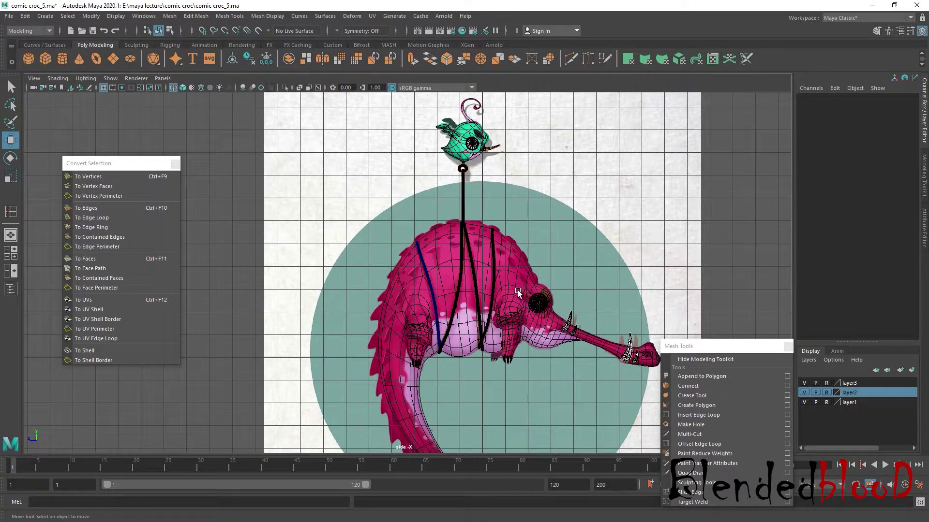
alt+middle_drag(526, 291, 500, 254)
alt+middle_drag(464, 278, 480, 207)
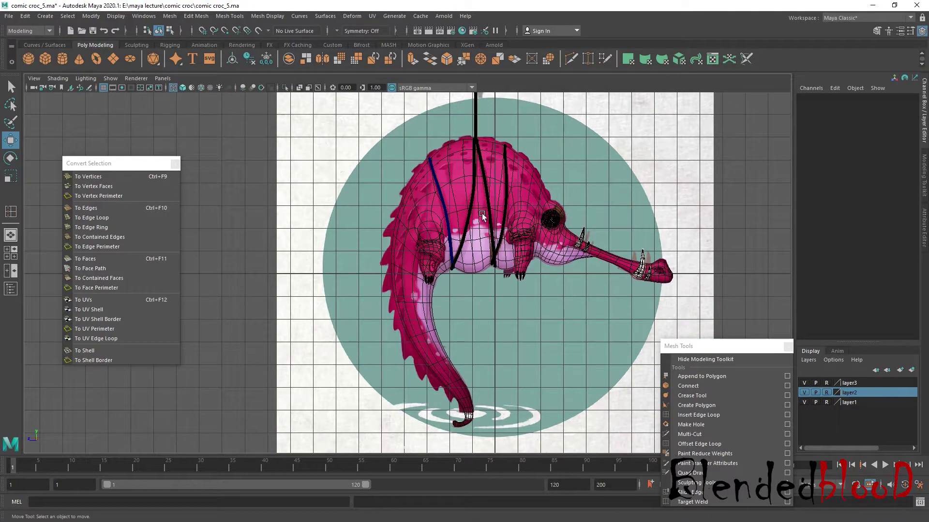
Select the croc body mesh and move its copy beside the original
drag(634, 209, 595, 232)
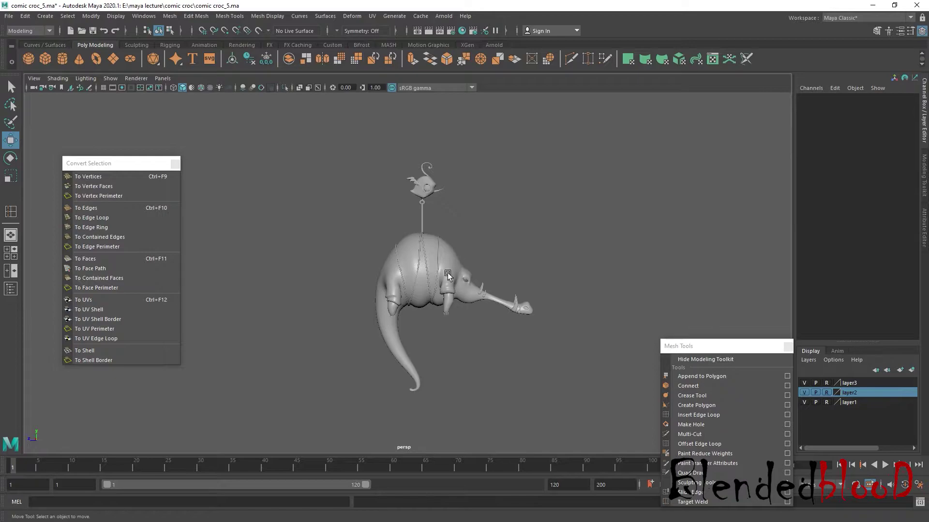
click(804, 393)
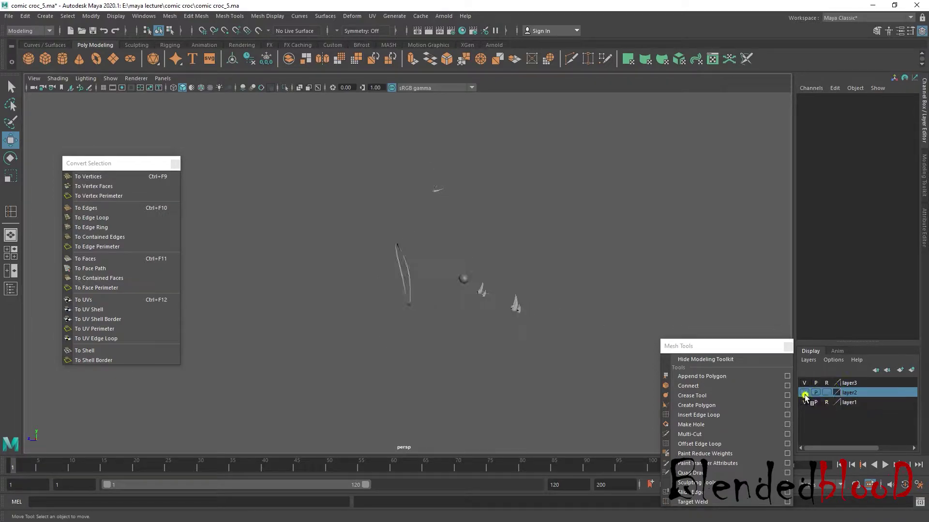
click(454, 283)
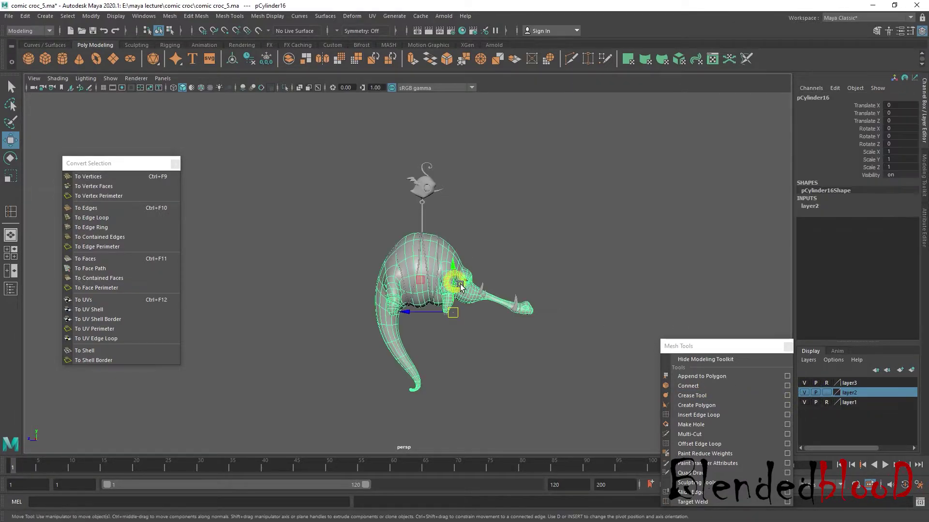
mouse_move(454, 283)
alt+mouse_down()
mouse_move(502, 302)
mouse_move(449, 284)
alt+mouse_up()
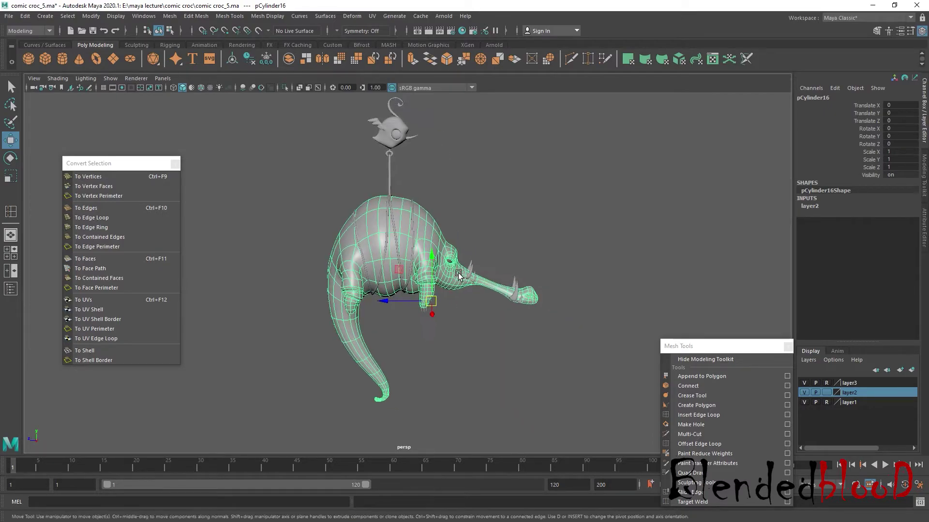
drag(379, 296, 657, 295)
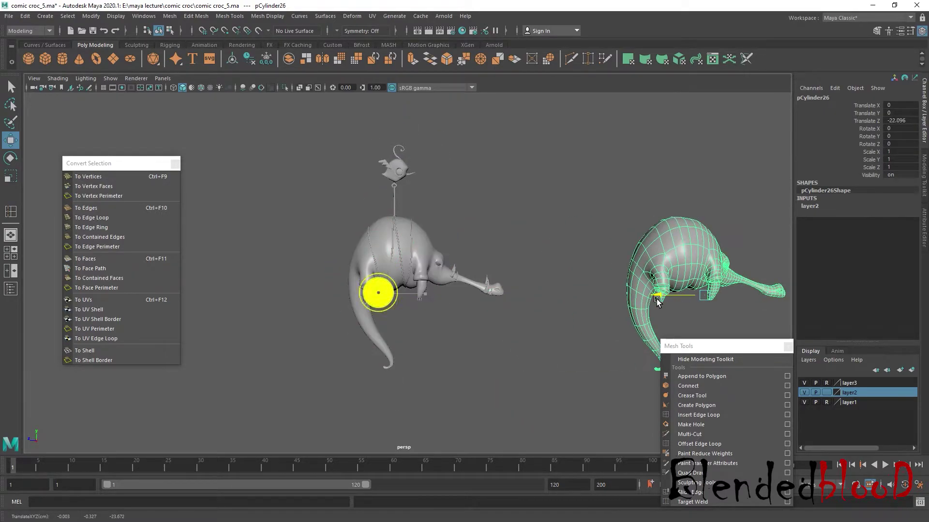
Put the copy on new layer4, set layer2 to Reference and hide it, and hide the torus curve in layer3
click(913, 370)
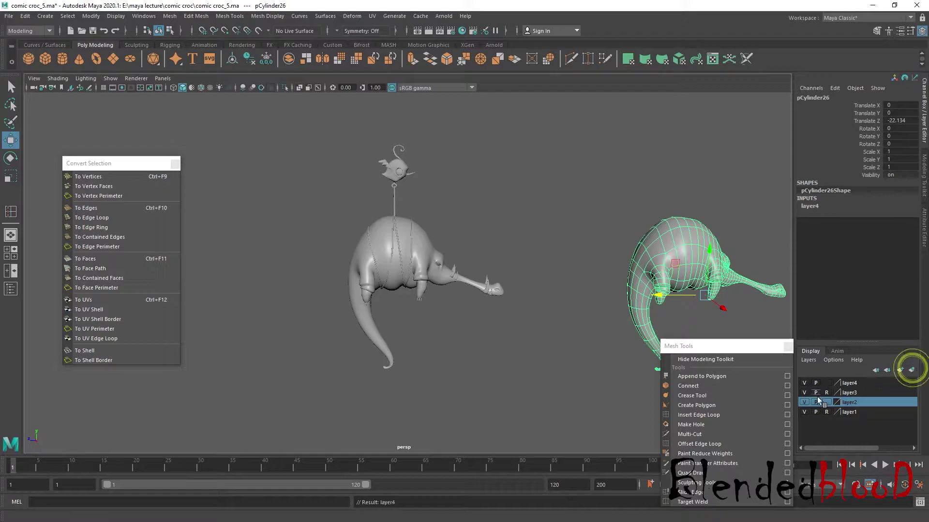
click(826, 403)
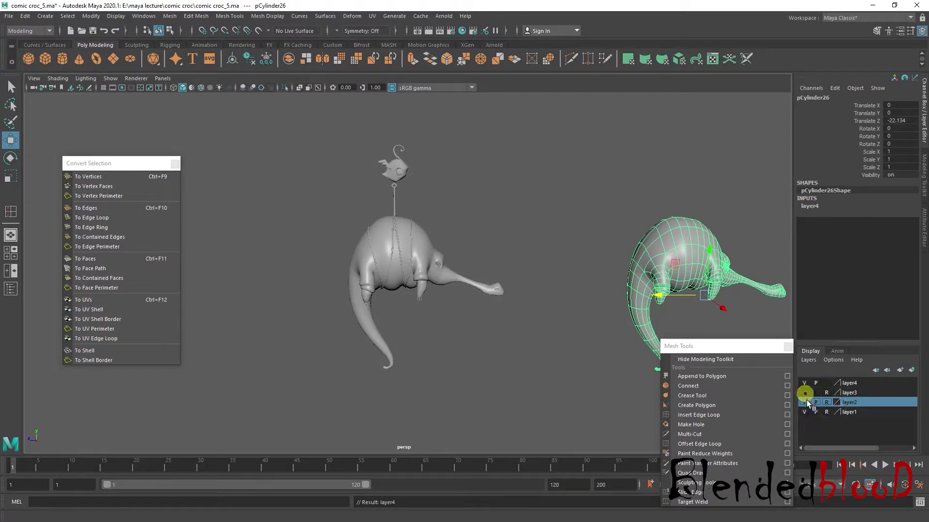
click(804, 402)
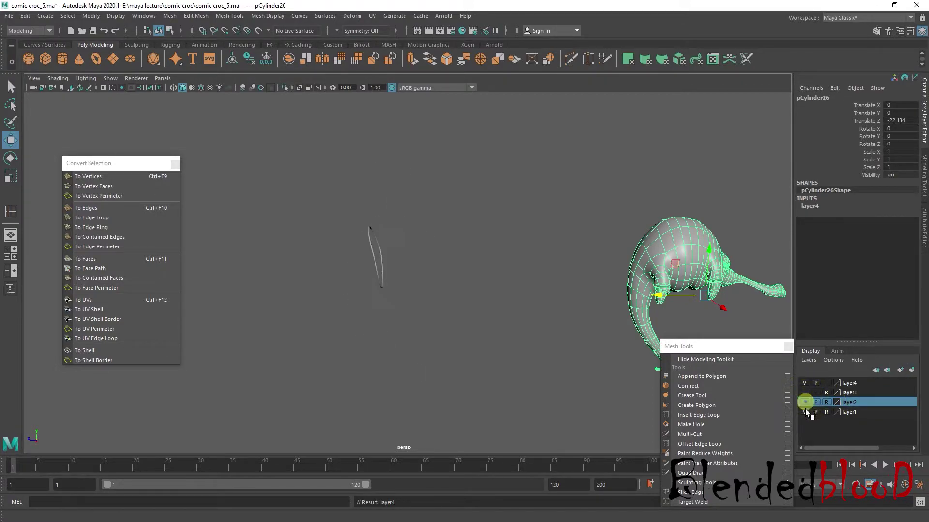
click(416, 239)
click(866, 392)
right_click(865, 394)
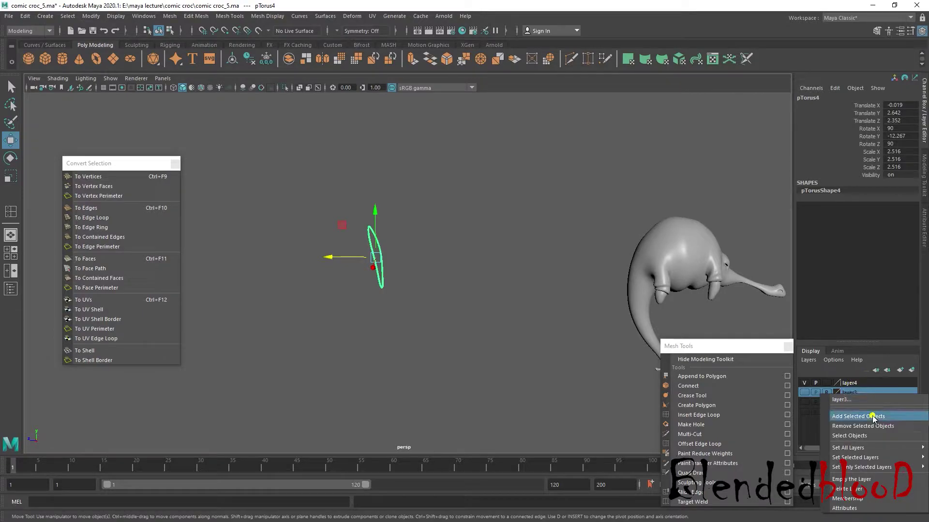
click(865, 417)
click(690, 224)
Centre the croc copy and show the croc reference image layer in the side view
middle_drag(690, 224, 642, 193)
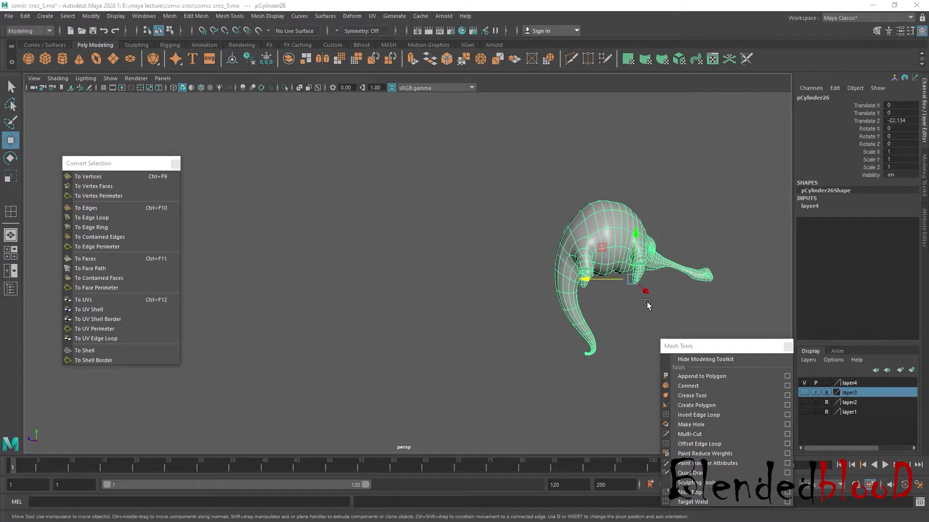
drag(601, 307, 424, 363)
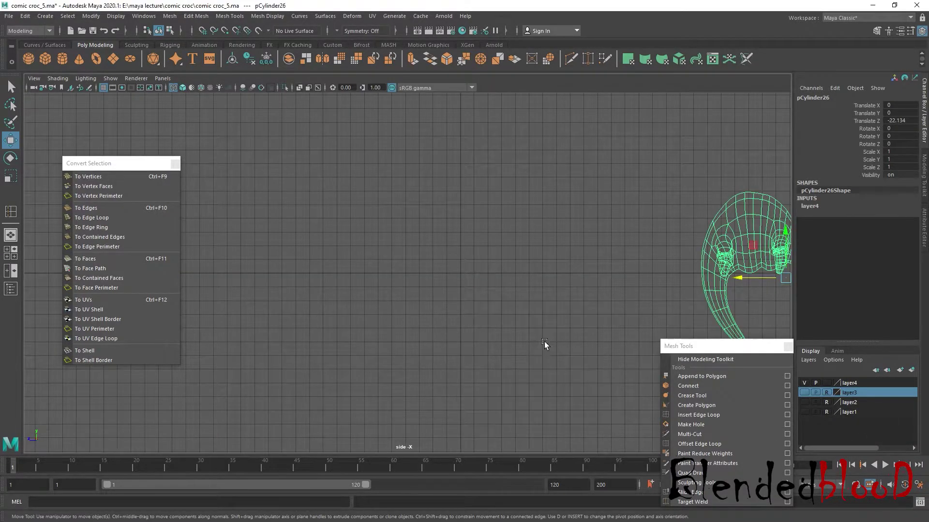
key(space)
click(804, 412)
key(space)
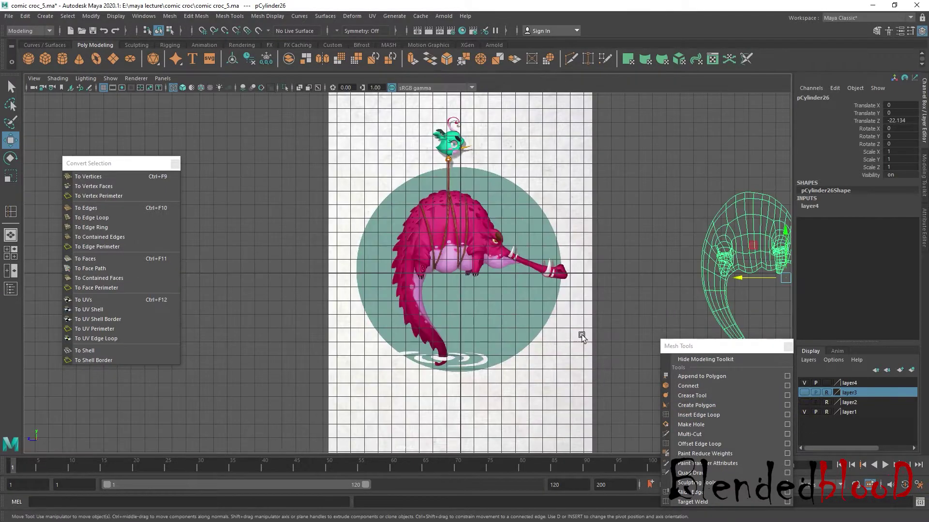
Position the croc copy onto the side reference image at Translate Z 0.016
scroll(407, 275, down, 1)
drag(692, 277, 426, 272)
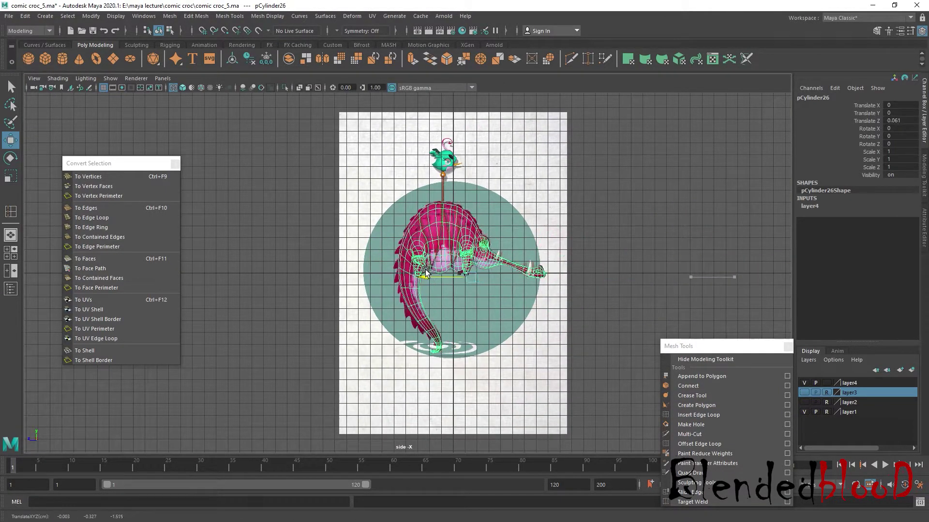
scroll(426, 272, up, 2)
scroll(455, 266, up, 2)
drag(495, 286, 501, 286)
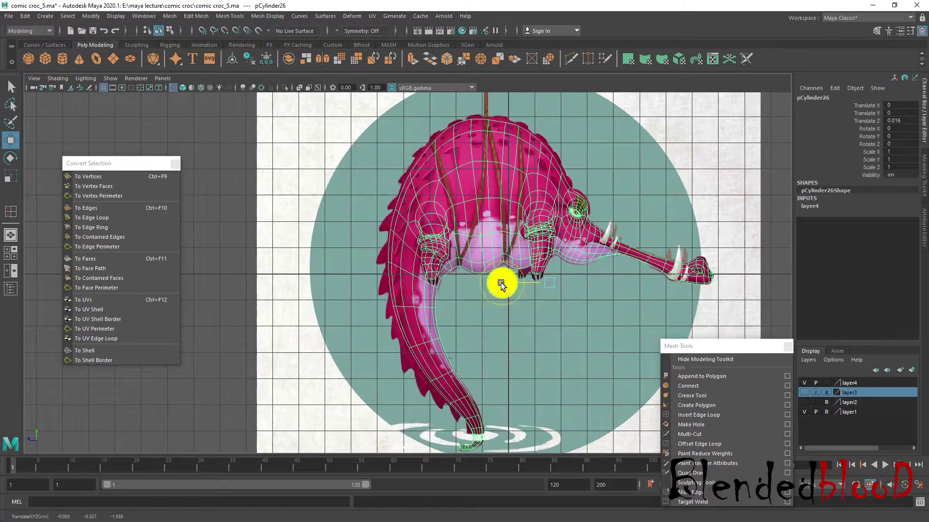
key(space)
key(space)
scroll(482, 199, up, 3)
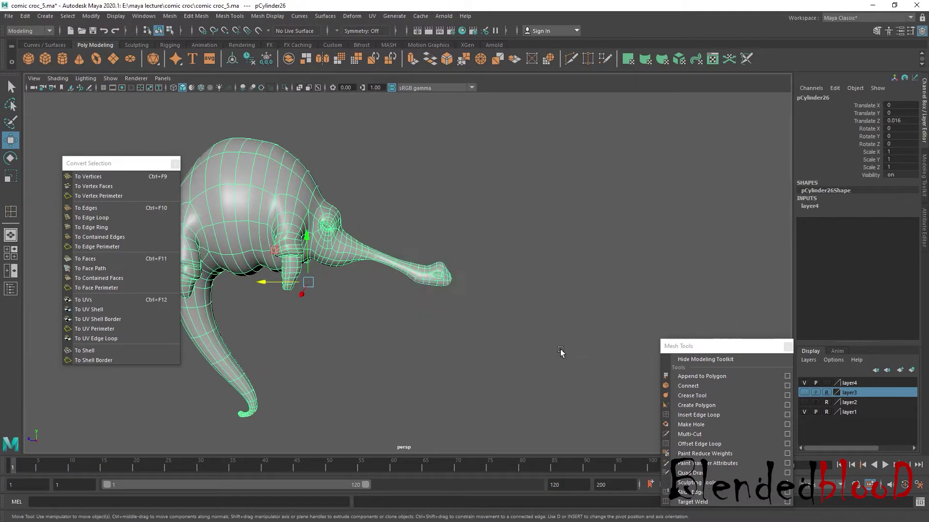
key(space)
key(space)
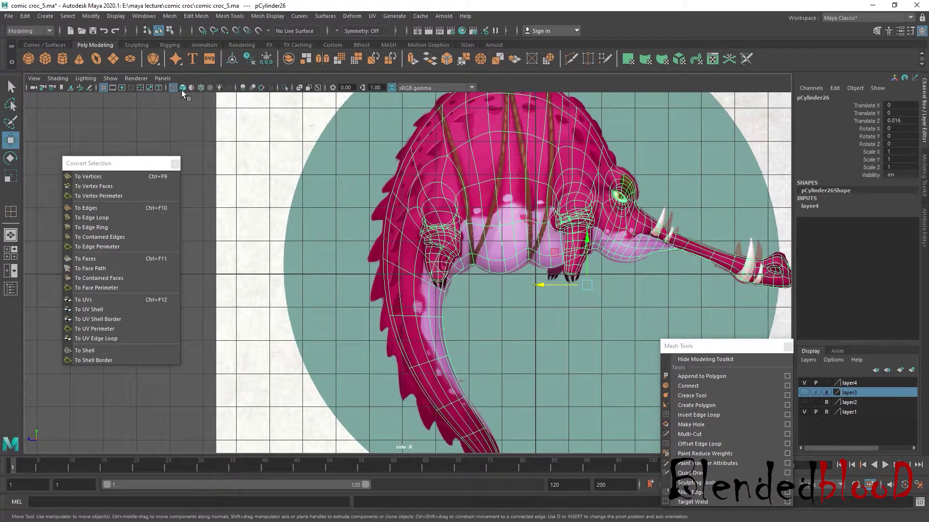
Apply Mesh > Smooth to pCylinder26 and try higher polySmoothFace1 Divisions
click(170, 16)
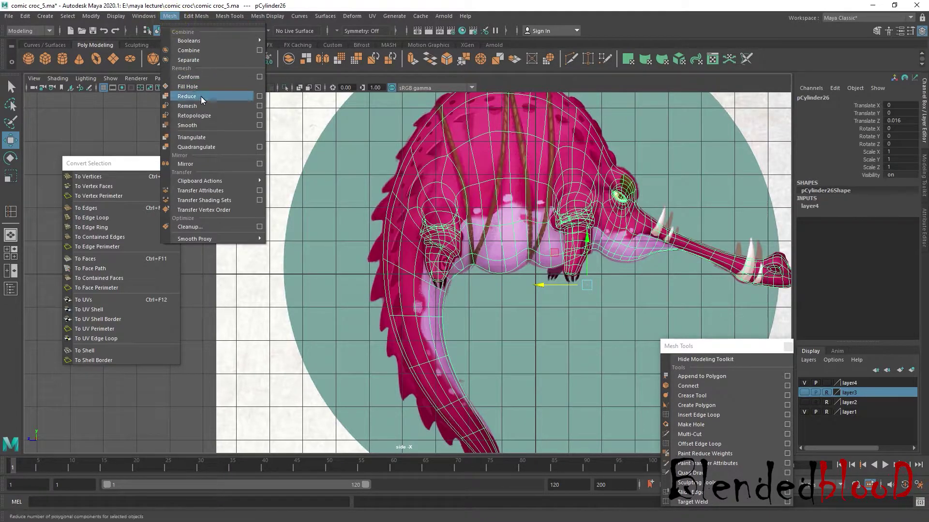
click(204, 126)
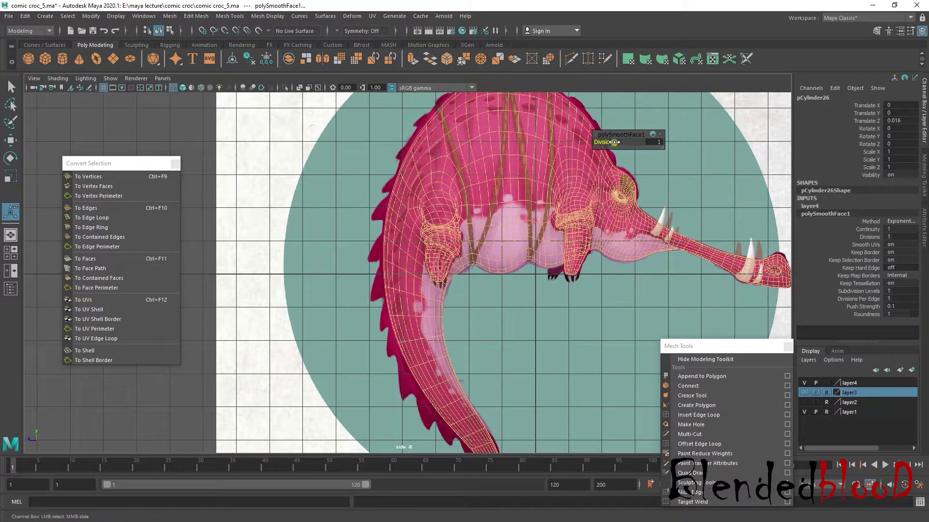
drag(615, 142, 636, 142)
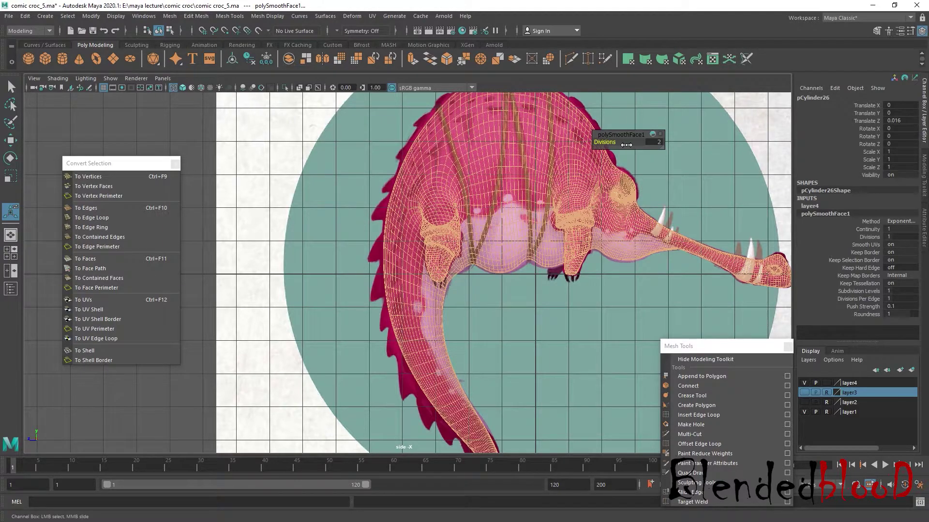
drag(605, 142, 584, 142)
click(654, 143)
Lower the polySmoothFace1 Divisions from 4 to 1 for a lighter mesh
click(533, 318)
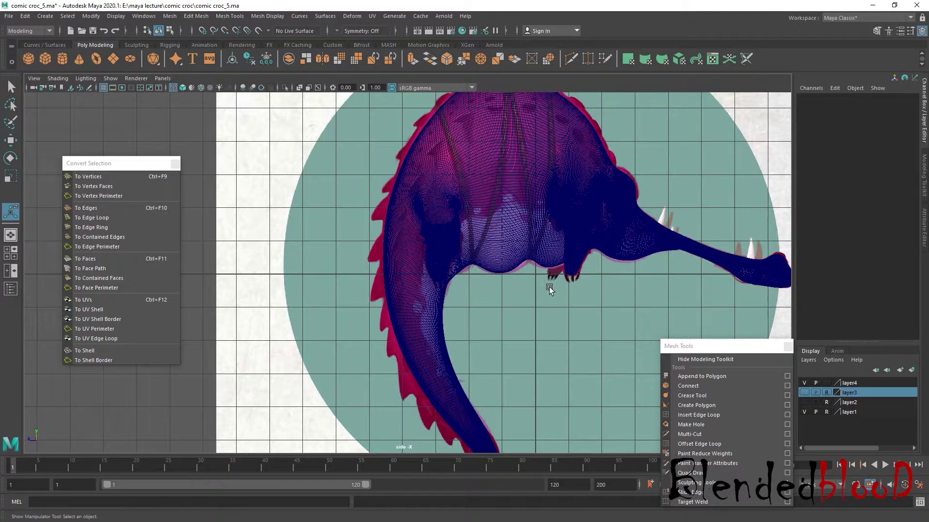
scroll(549, 287, down, 2)
click(506, 247)
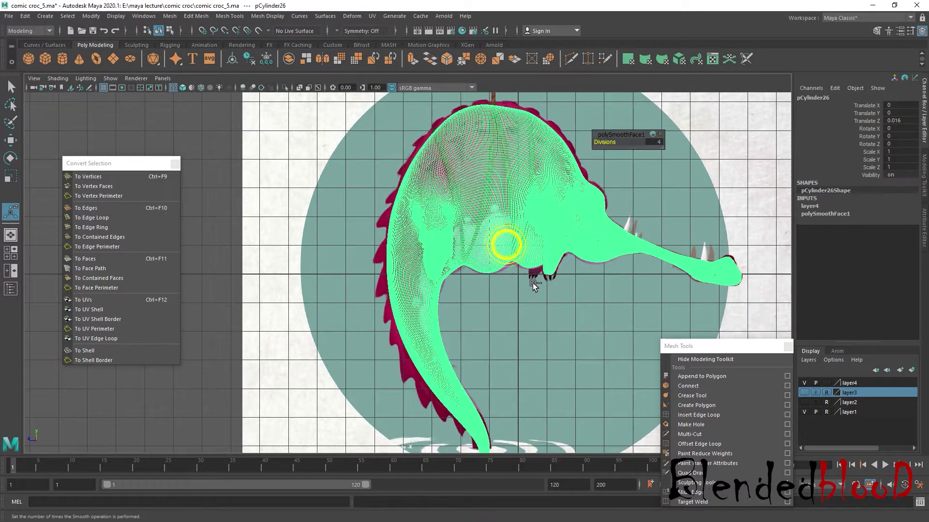
click(659, 141)
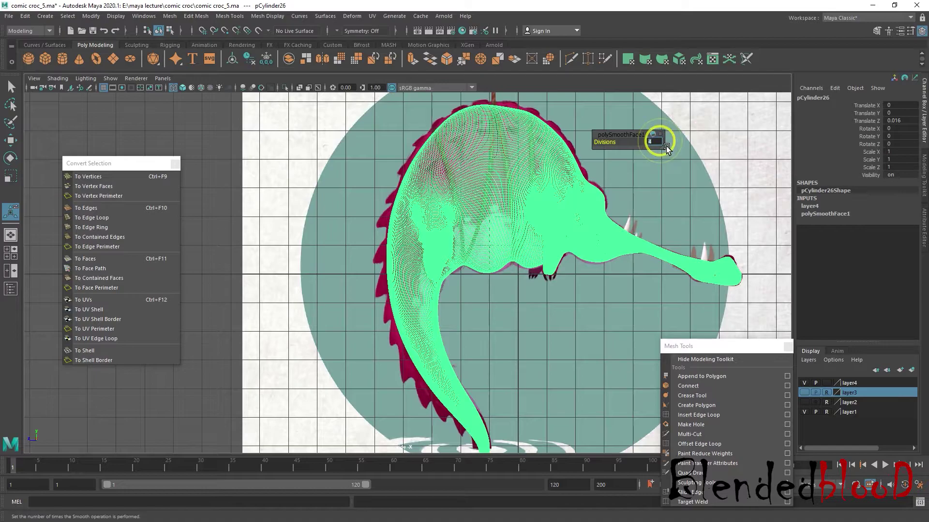
text(1)
key(Return)
scroll(562, 188, up, 2)
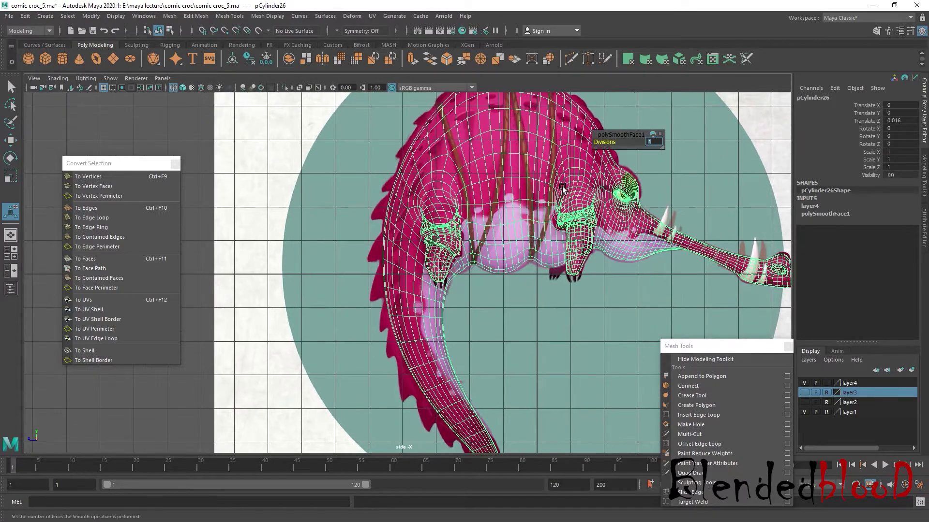
alt+middle_drag(618, 164, 652, 181)
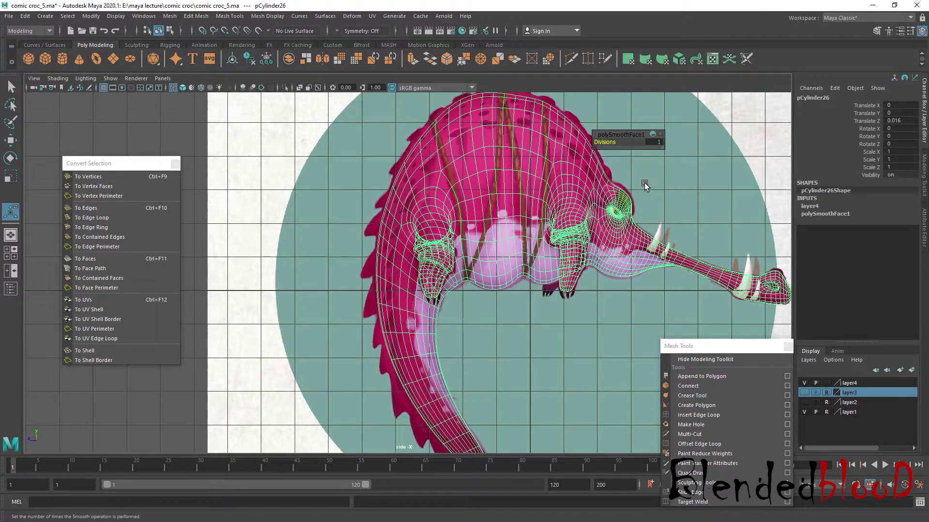
click(707, 164)
click(546, 162)
key(w)
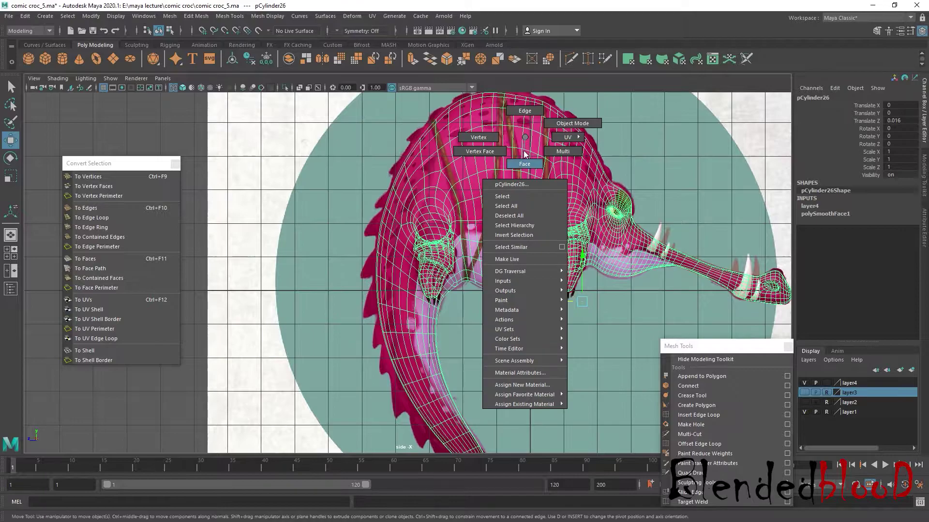
mouse_move(524, 138)
right_down()
mouse_move(488, 120)
mouse_move(501, 155)
mouse_move(512, 137)
right_up()
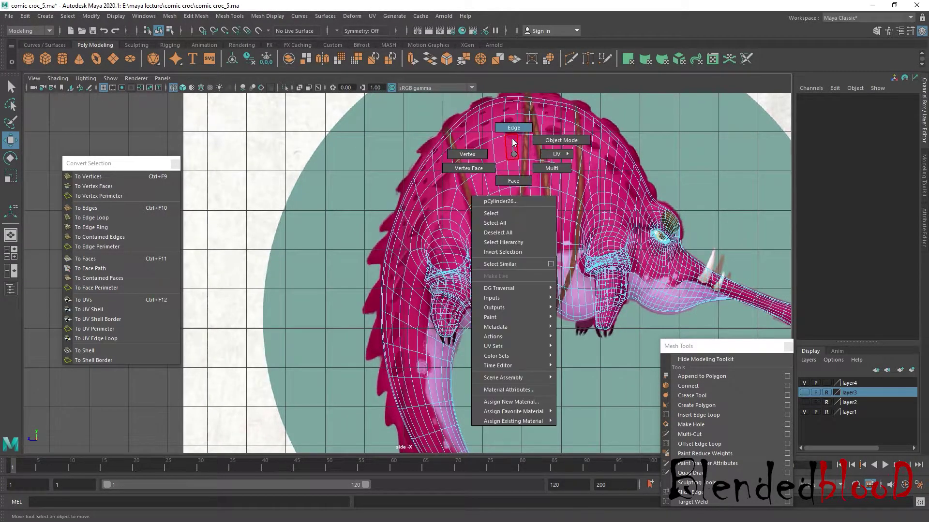
click(511, 135)
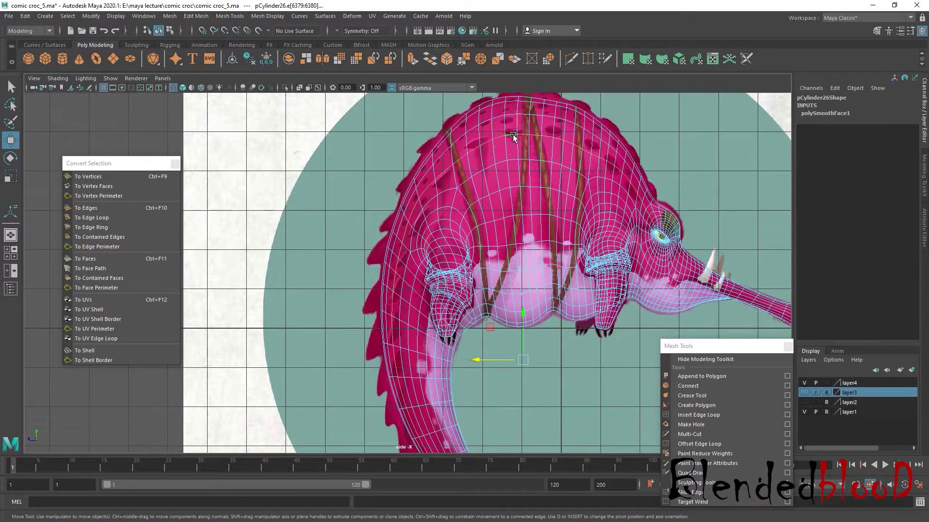
key(space)
key(space)
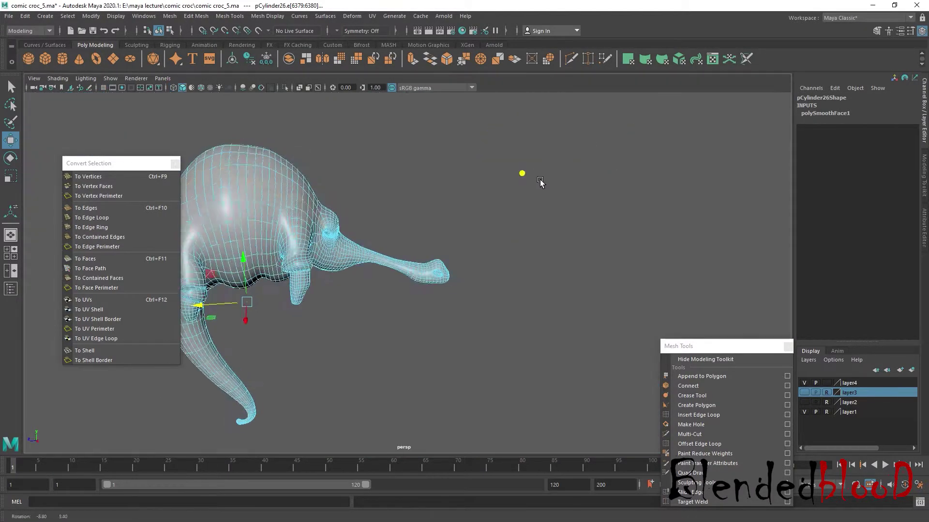
alt+drag(523, 172, 499, 240)
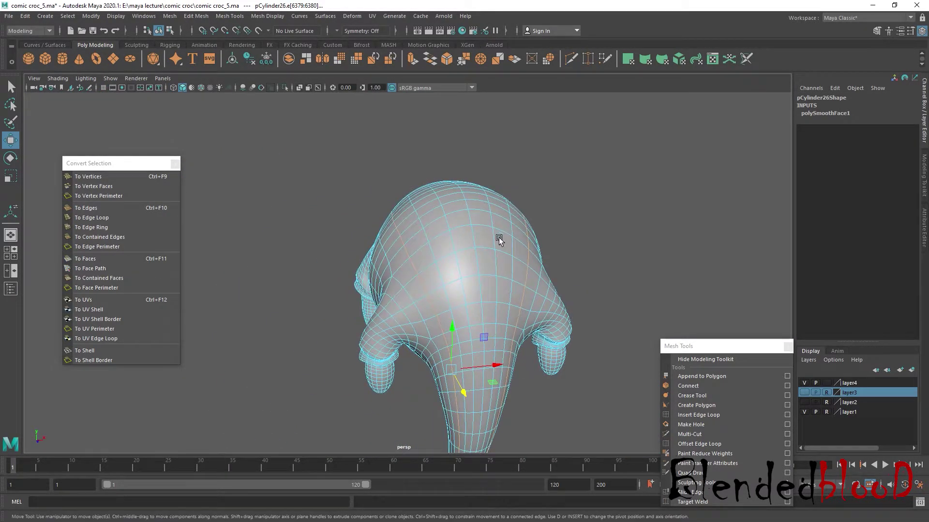
click(443, 271)
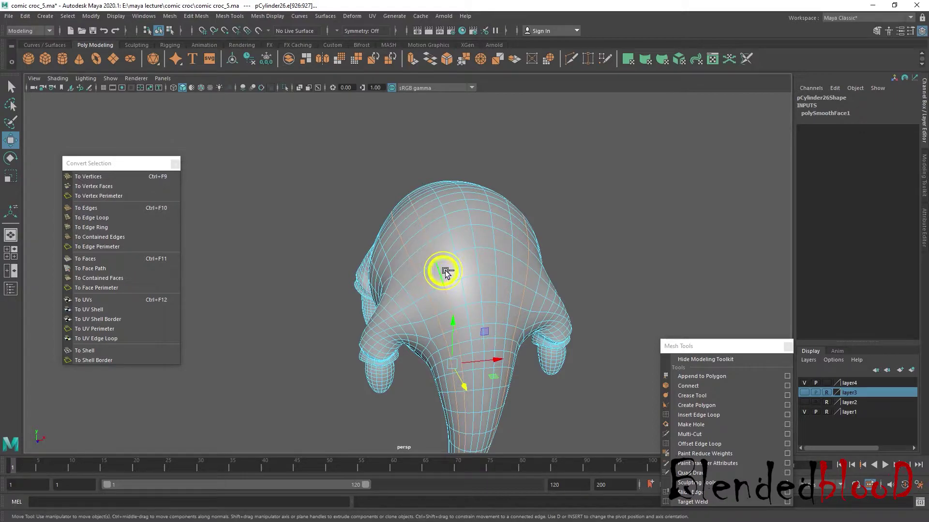
shift+click(478, 265)
alt+drag(591, 252, 587, 245)
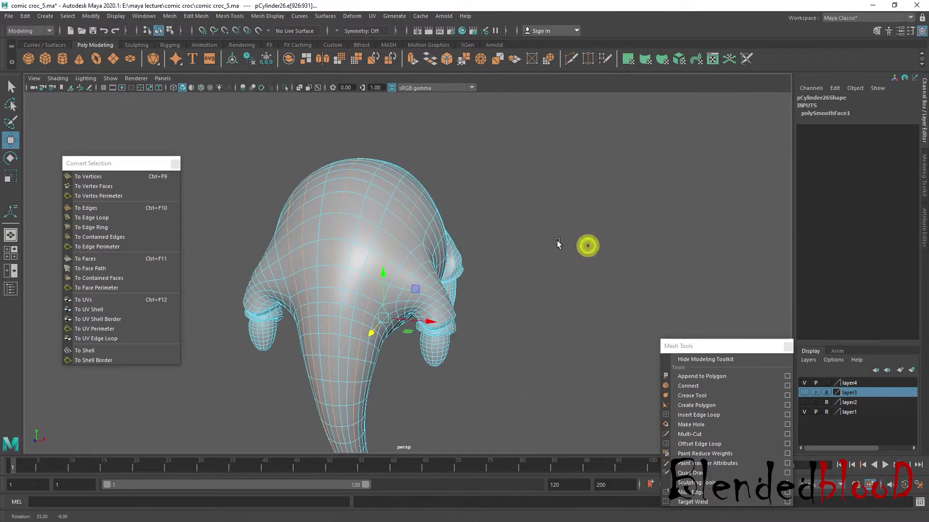
key(space)
alt+drag(489, 245, 588, 251)
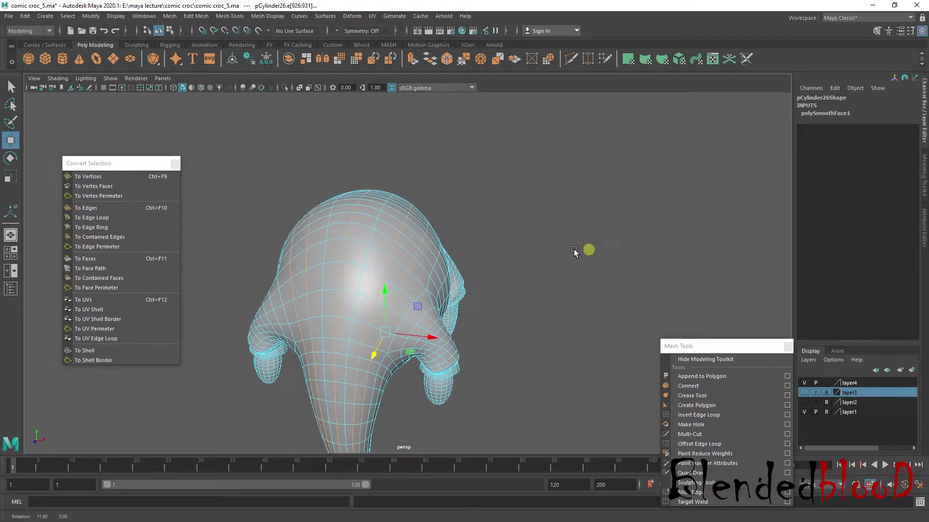
key(space)
alt+drag(602, 197, 533, 228)
key(space)
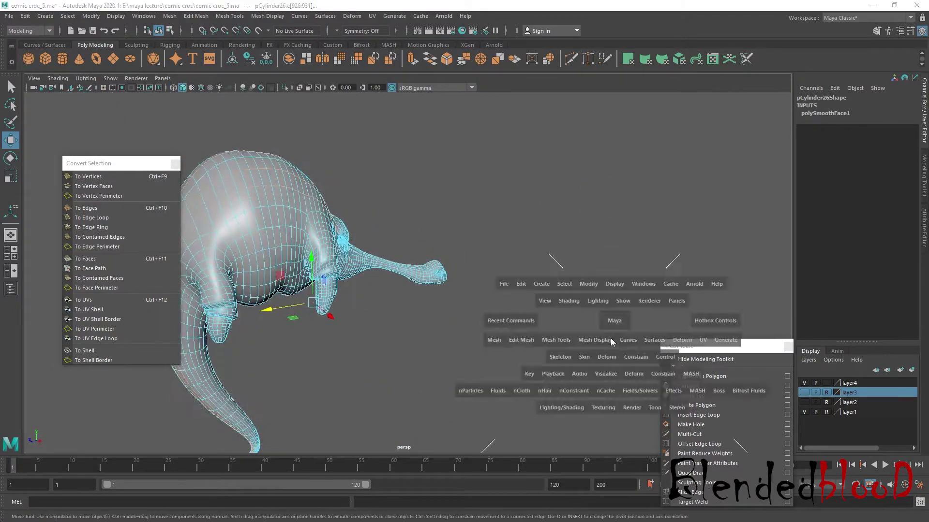
drag(622, 287, 579, 305)
key(space)
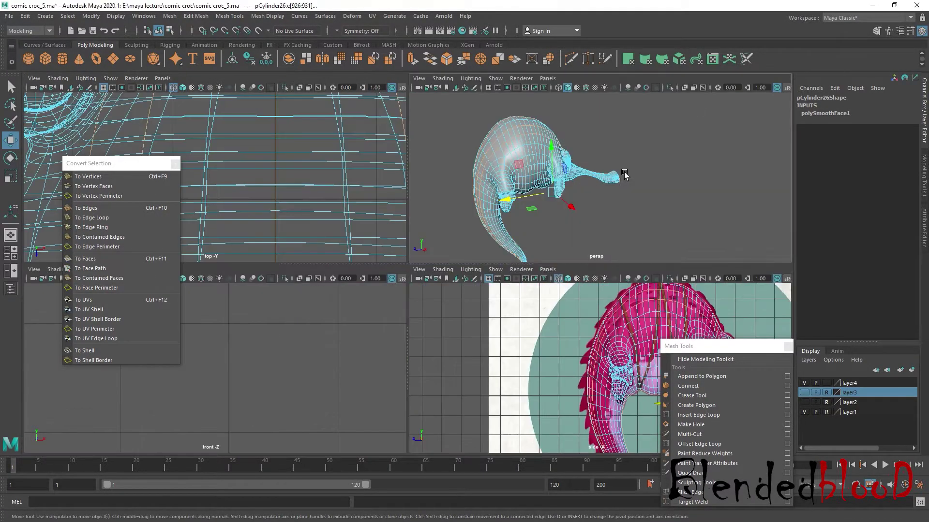
key(space)
mouse_move(564, 184)
alt+mouse_down()
mouse_move(569, 230)
mouse_move(581, 175)
mouse_move(619, 190)
mouse_move(553, 207)
alt+mouse_up()
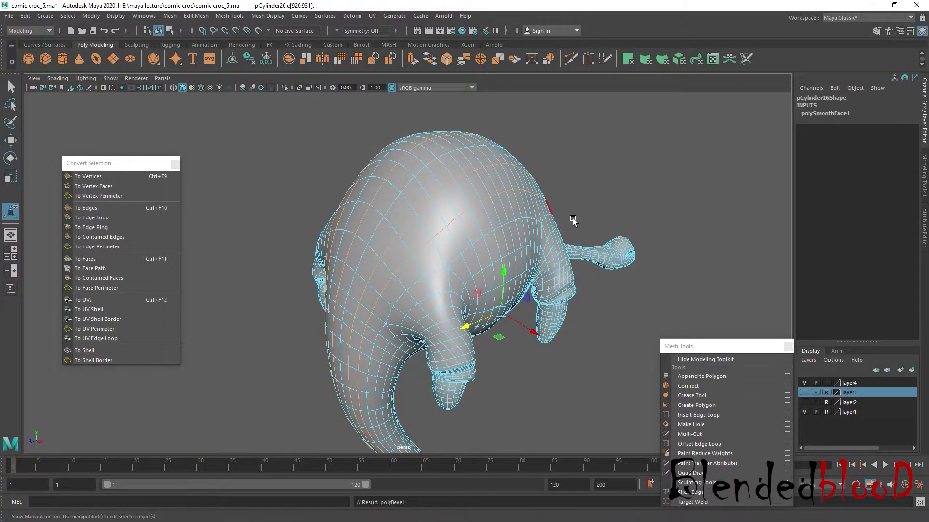
key(ctrl+b)
alt+drag(543, 173, 551, 177)
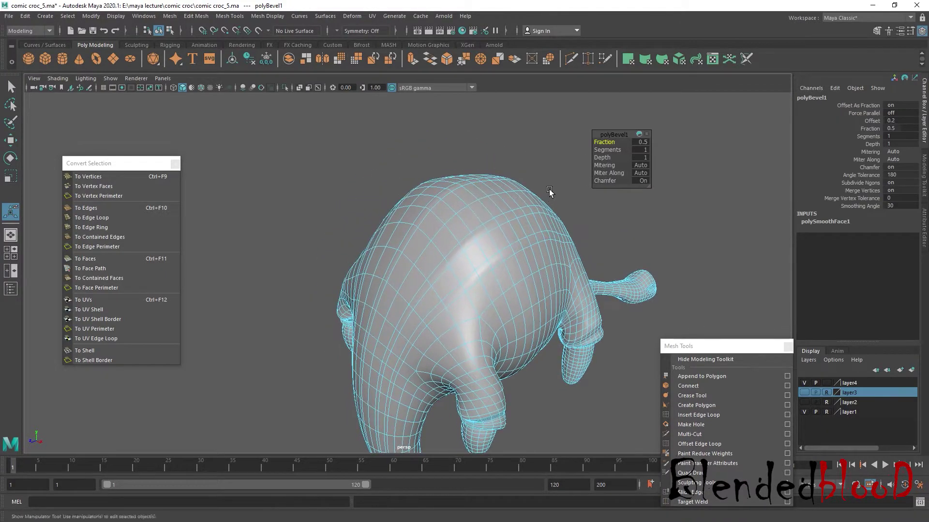
alt+drag(599, 135, 541, 216)
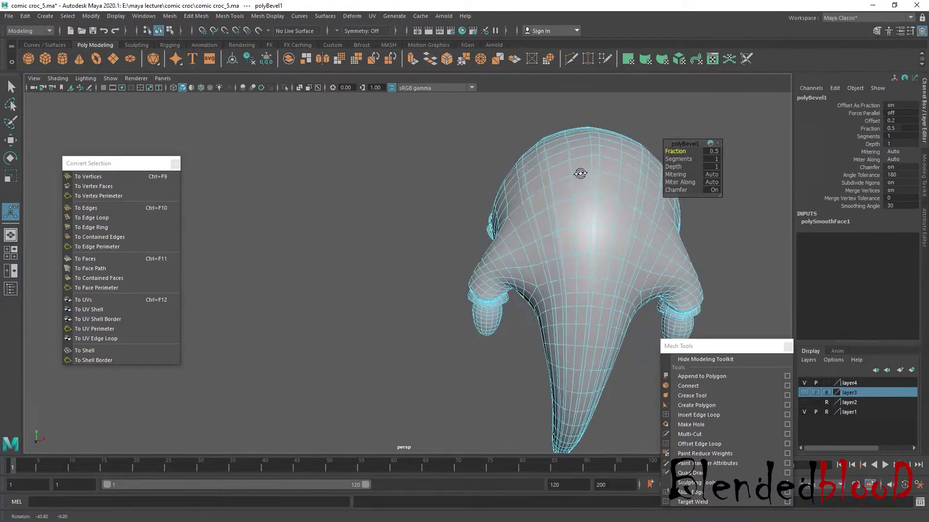
key(space)
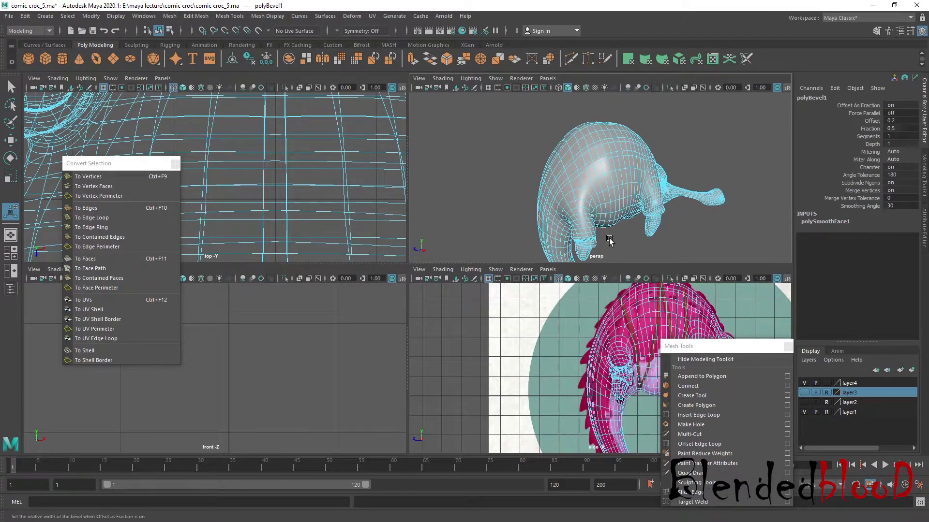
key(space)
scroll(592, 154, up, 2)
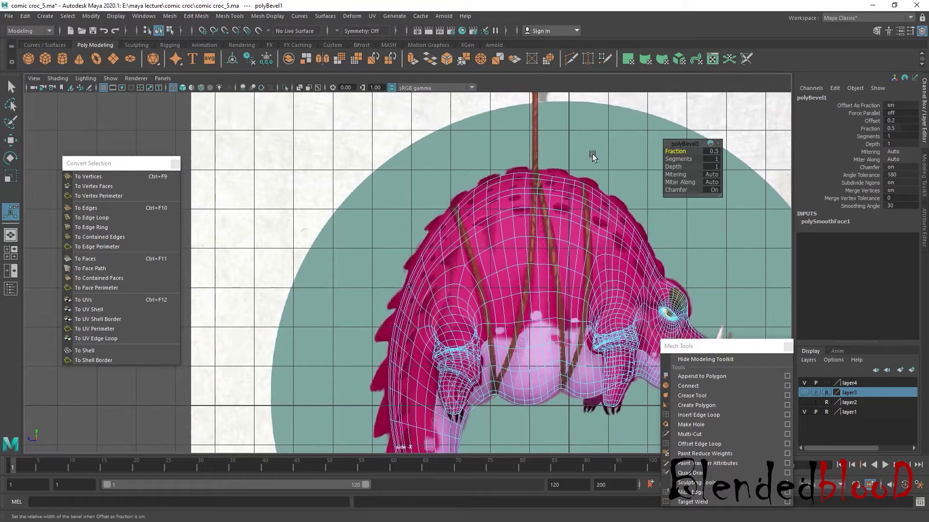
key(space)
key(space)
scroll(523, 178, up, 3)
scroll(556, 191, up, 3)
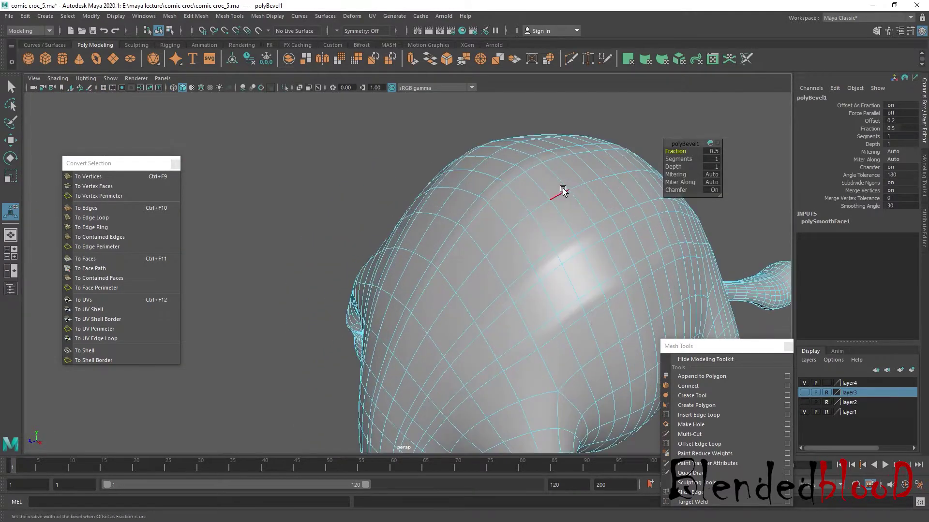
click(580, 237)
click(621, 171)
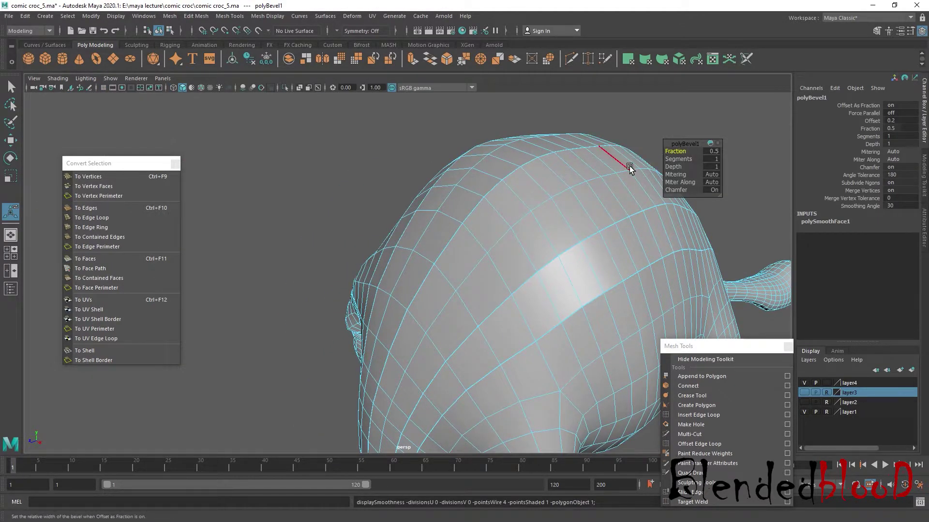
key(ctrl+b)
click(633, 180)
key(ctrl+z)
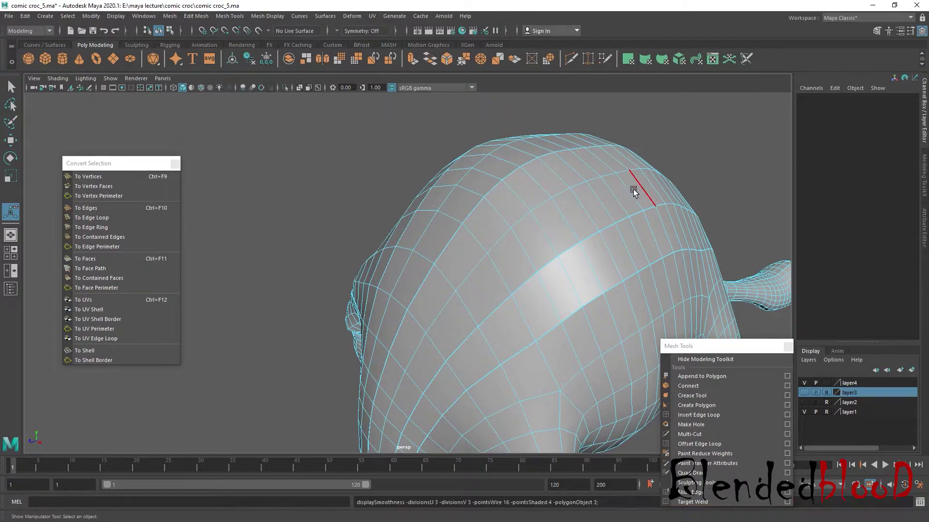
key(ctrl+b)
click(675, 151)
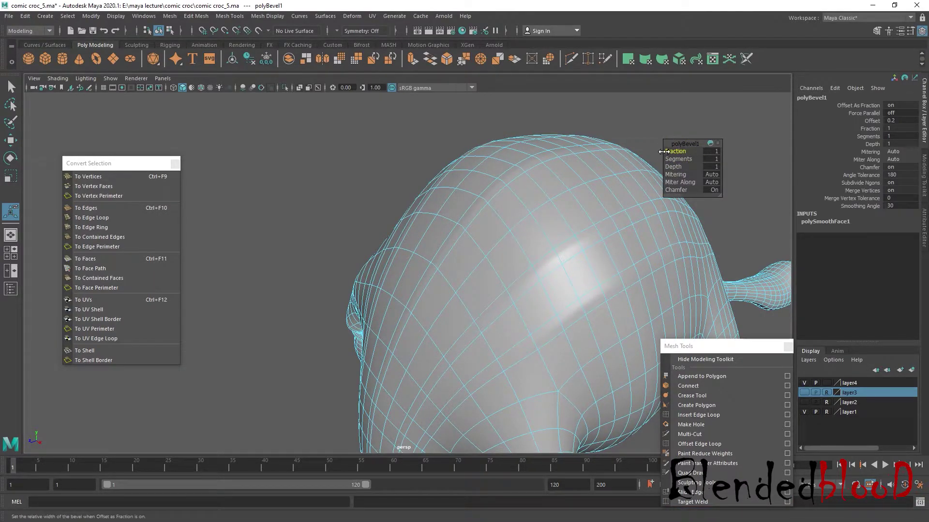
key(w)
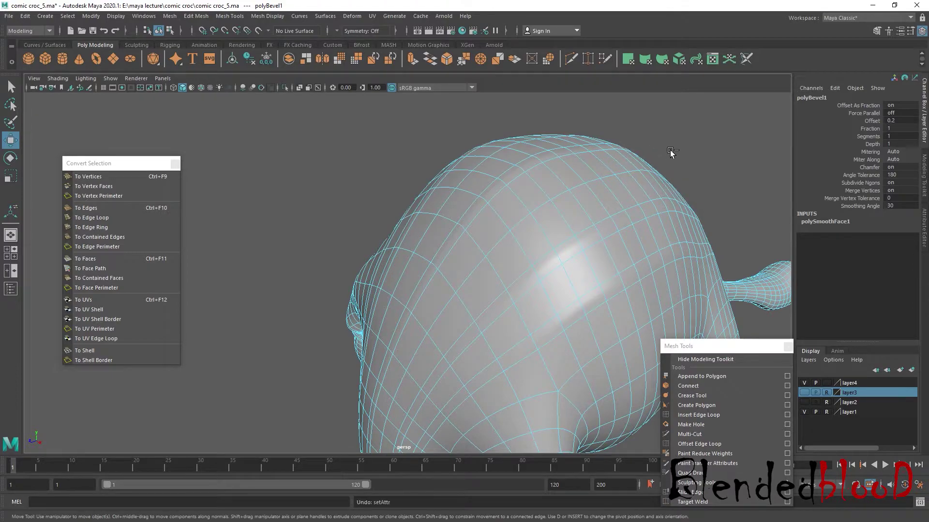
right_drag(648, 169, 645, 152)
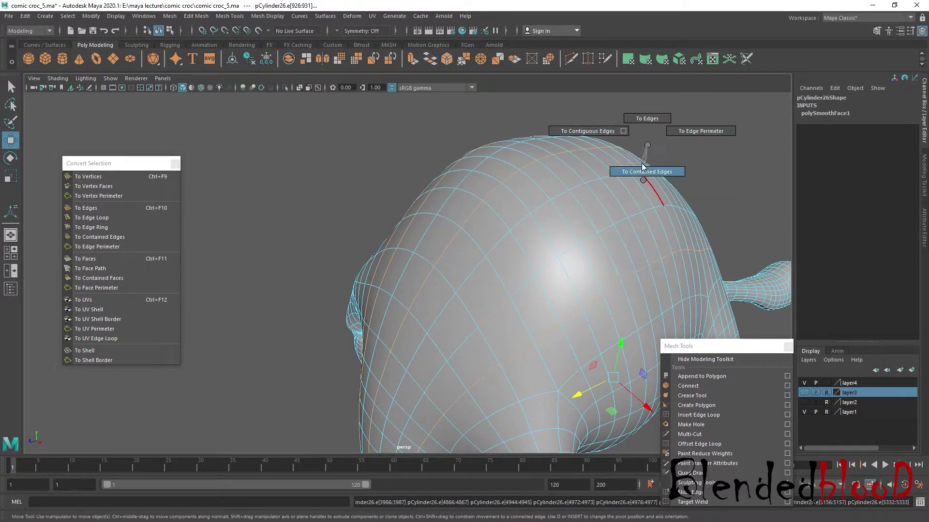
right_drag(607, 177, 609, 144)
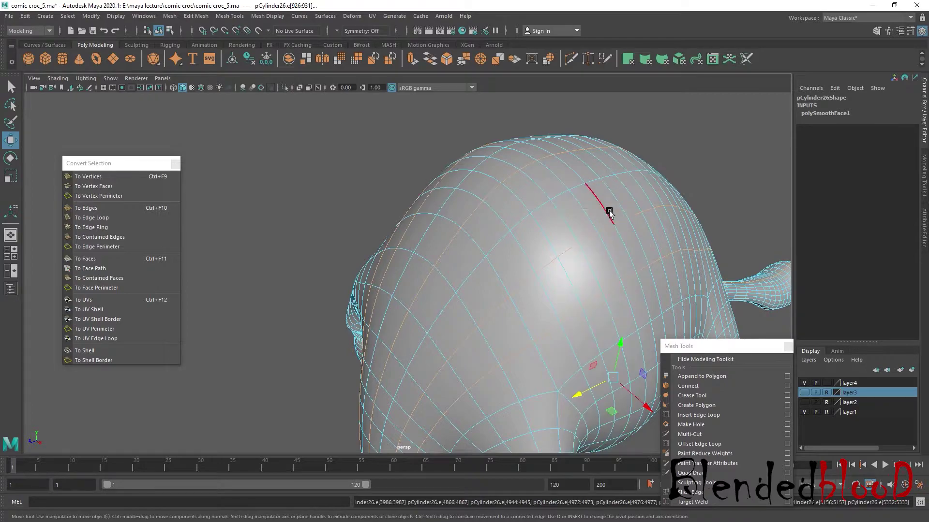
key(ctrl+b)
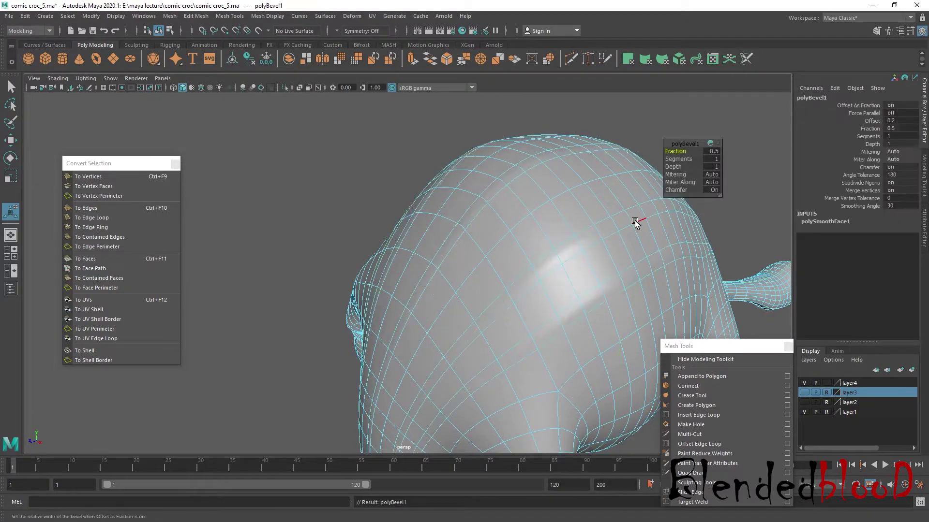
click(676, 151)
drag(676, 151, 687, 151)
key(w)
right_drag(640, 213, 646, 255)
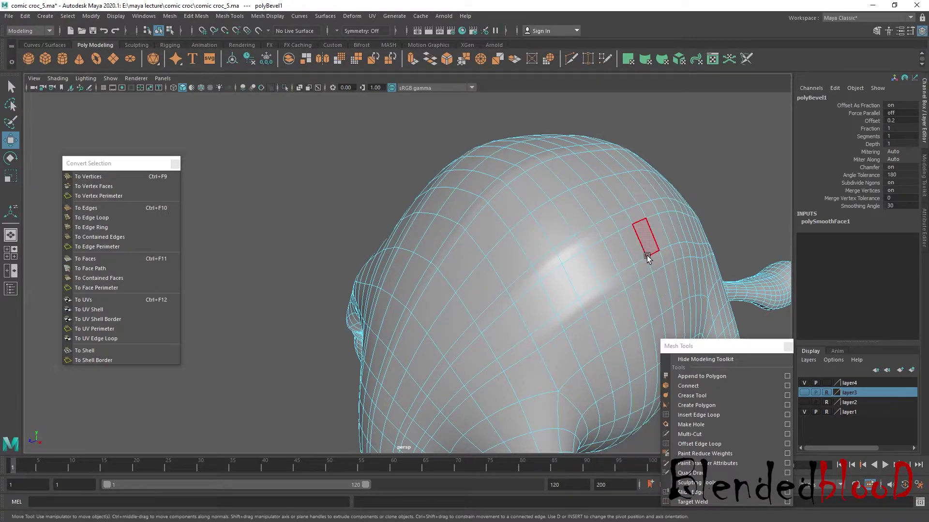
click(658, 262)
key(1)
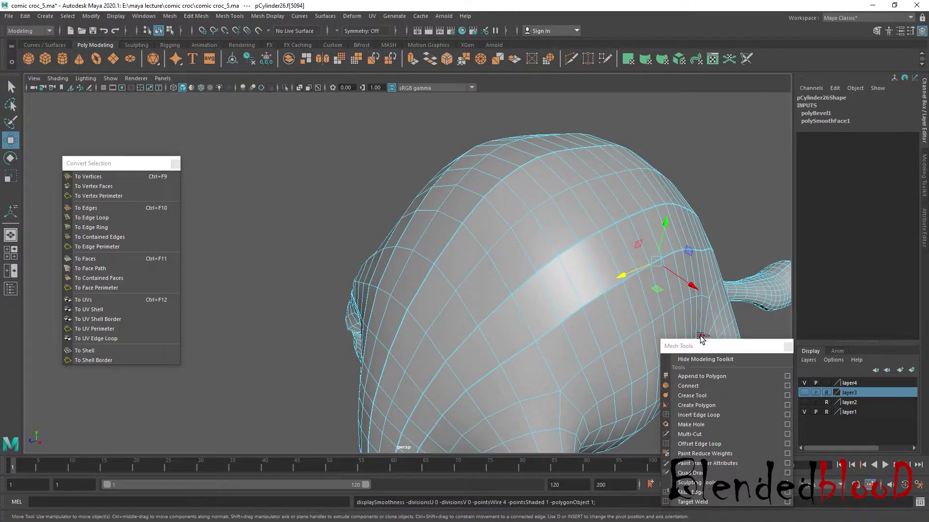
key(ctrl+z)
key(ctrl+z)
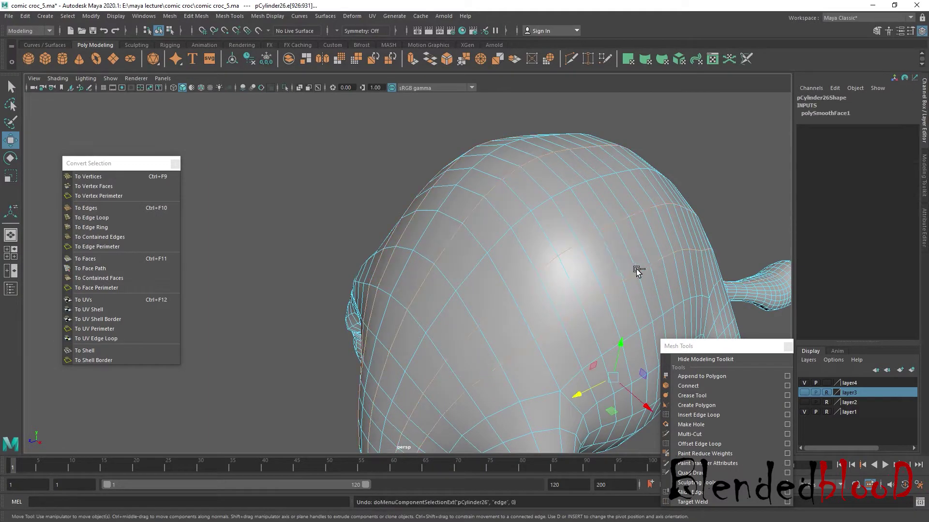
key(2)
key(1)
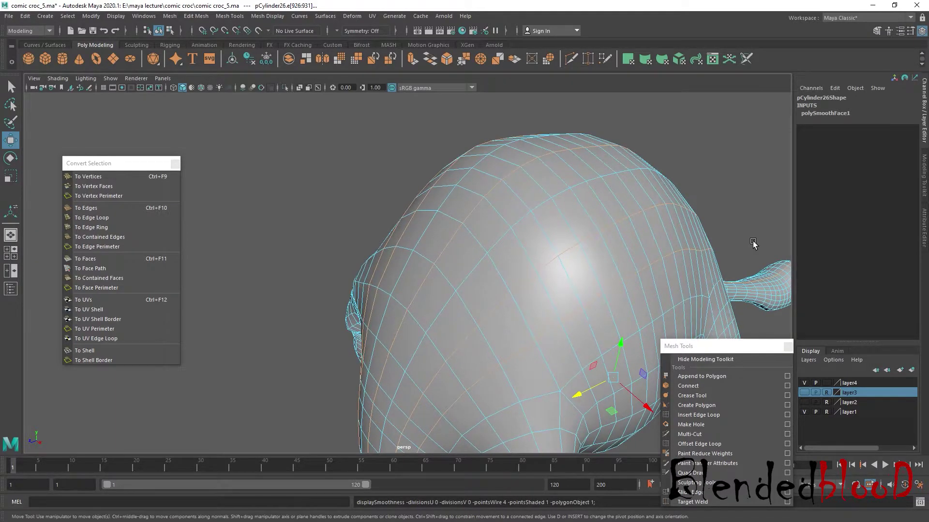
scroll(716, 261, down, 3)
alt+drag(689, 285, 690, 276)
Try bevelling the selected head edges, then undo the bevel
drag(724, 346, 788, 223)
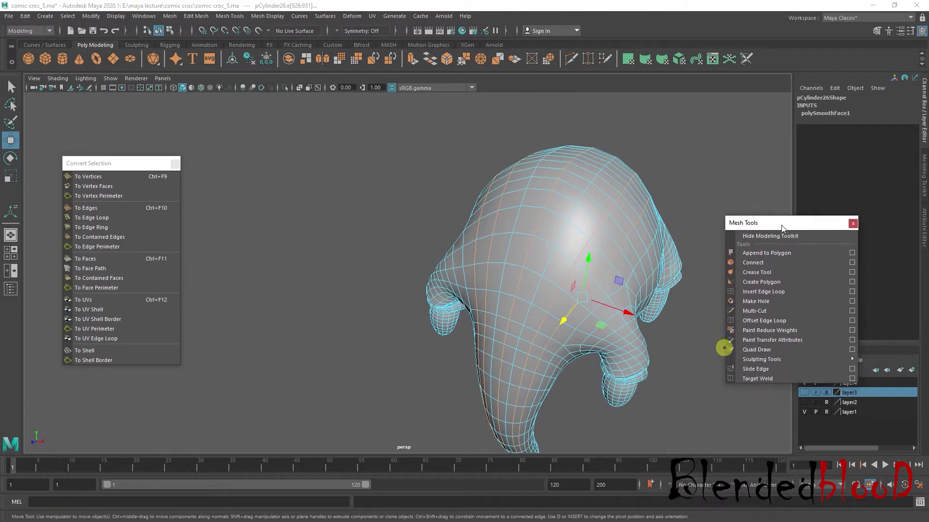
click(779, 295)
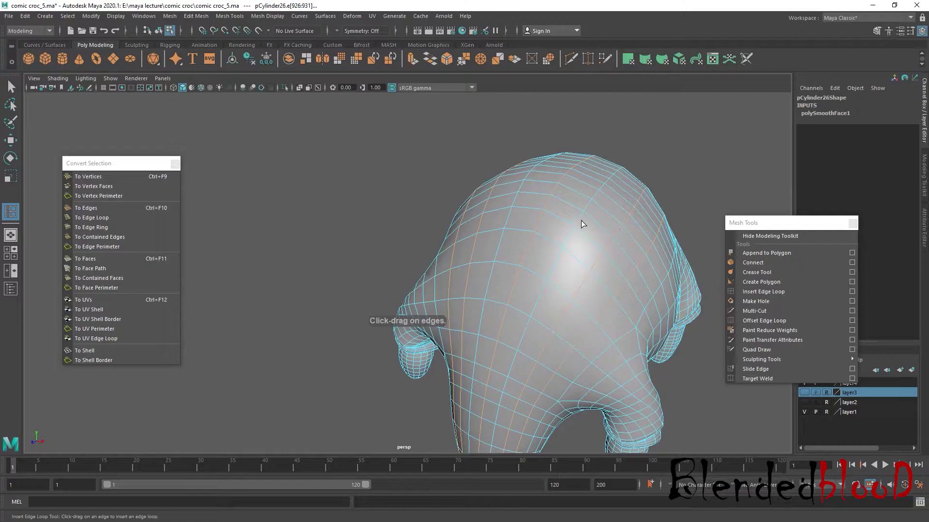
mouse_move(582, 221)
alt+mouse_down()
mouse_move(625, 236)
mouse_move(608, 218)
alt+mouse_up()
scroll(629, 213, up, 1)
scroll(651, 208, up, 2)
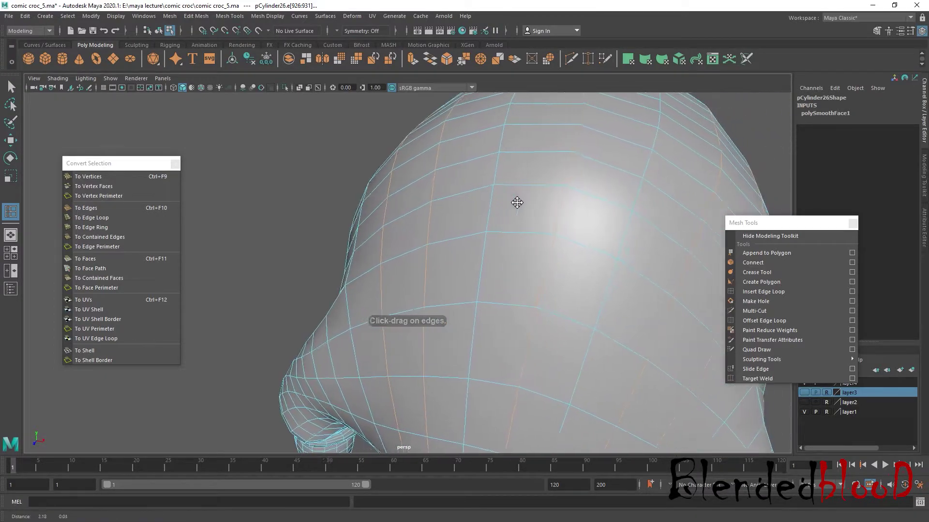
scroll(576, 192, up, 1)
key(w)
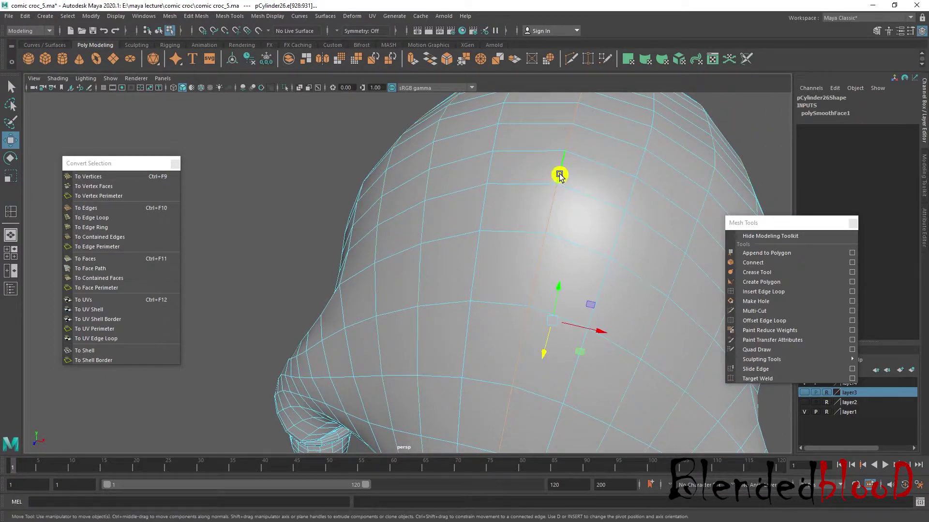
scroll(559, 176, down, 2)
key(ctrl+b)
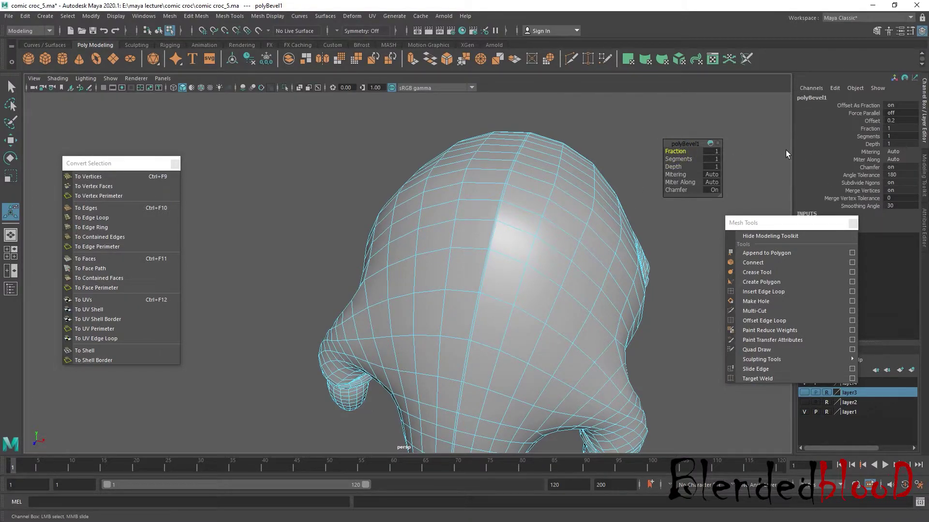
key(w)
scroll(634, 131, up, 3)
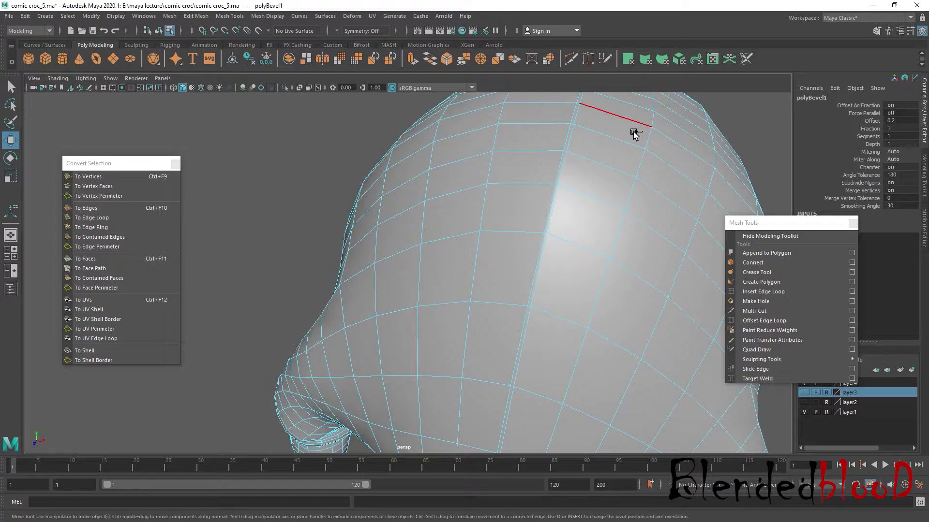
key(ctrl+z)
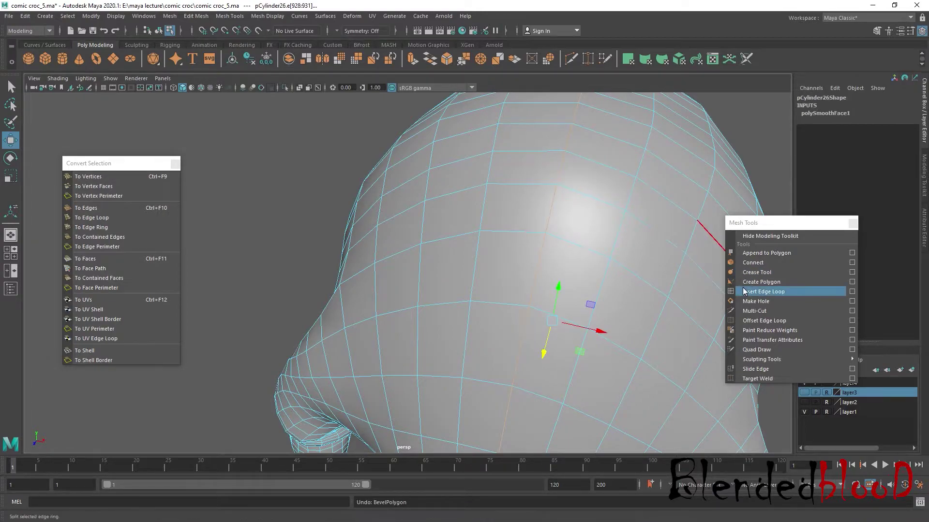
Insert edge loops across the head, adding polySplitRing1 and polySplitRing2
click(763, 291)
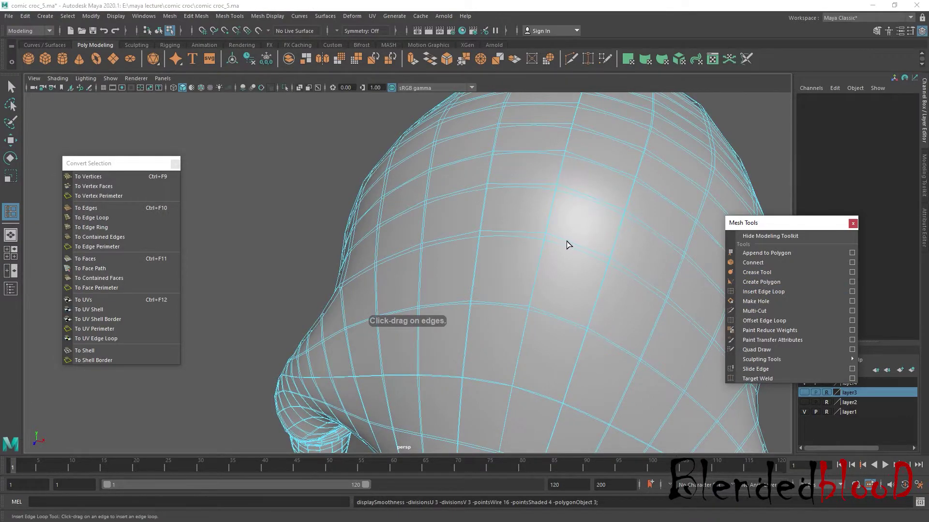
drag(567, 242, 557, 240)
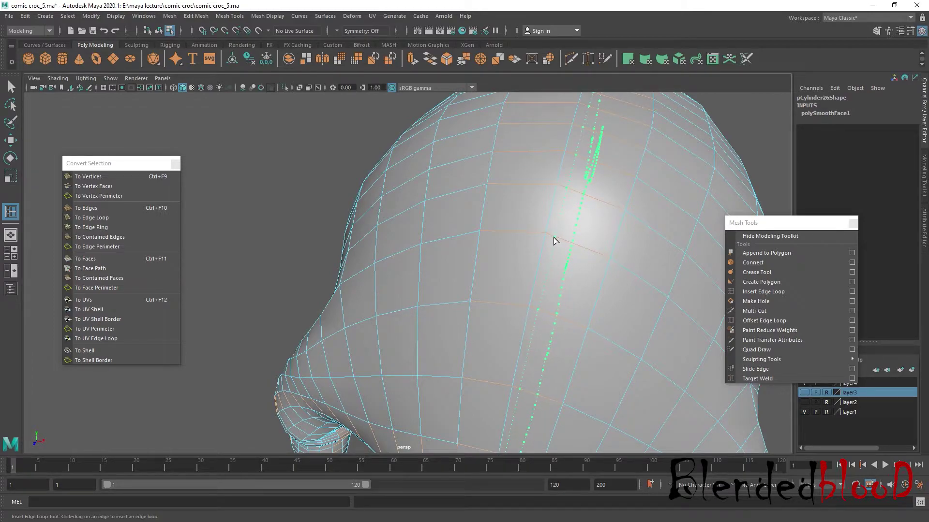
drag(551, 242, 539, 235)
key(ctrl+z)
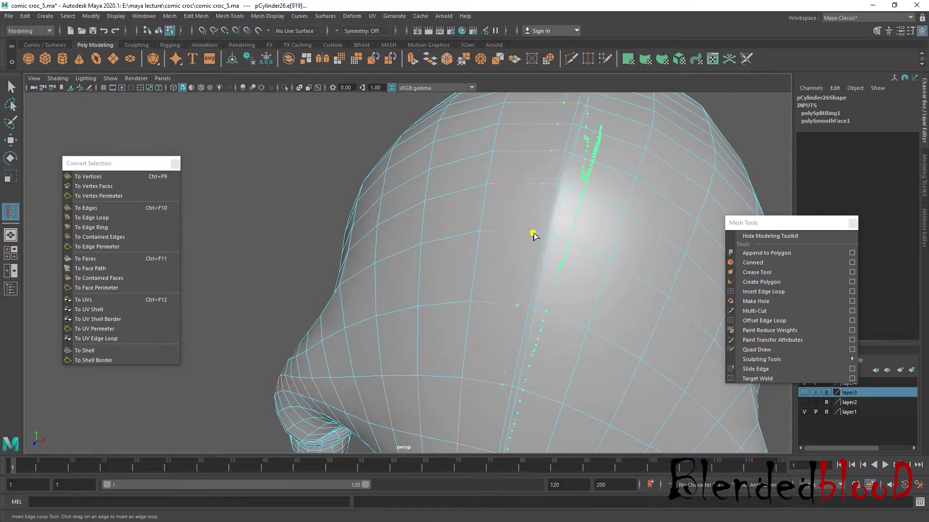
Select the edges on top of the head, zoom out, and switch to Vertex mode
key(w)
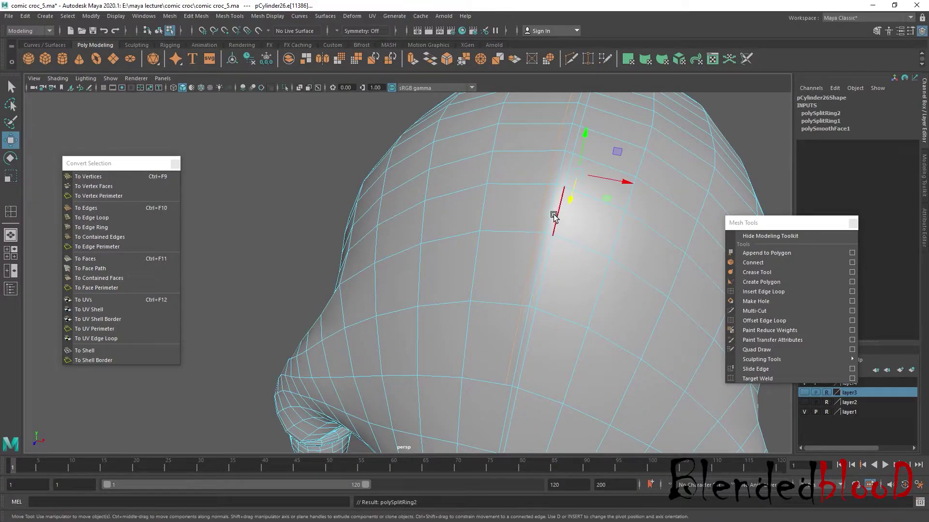
click(550, 213)
scroll(550, 213, down, 5)
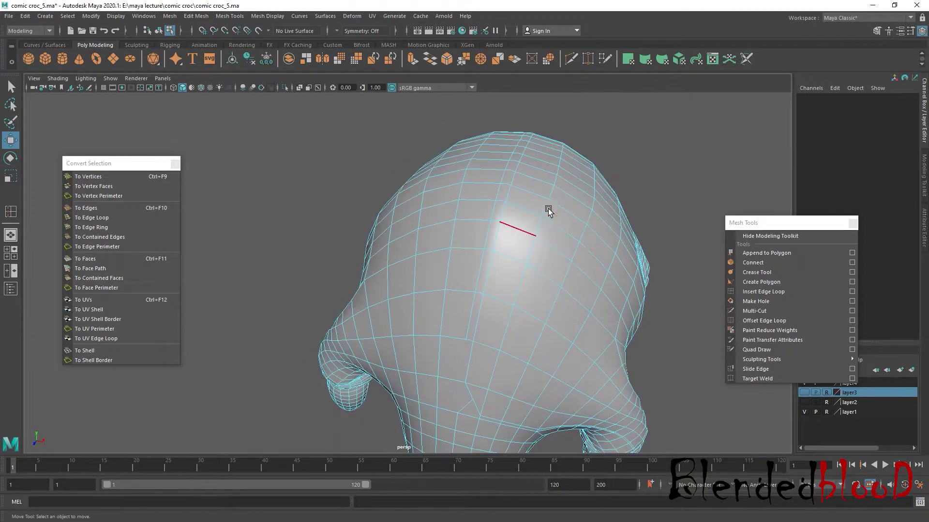
right_drag(547, 208, 472, 196)
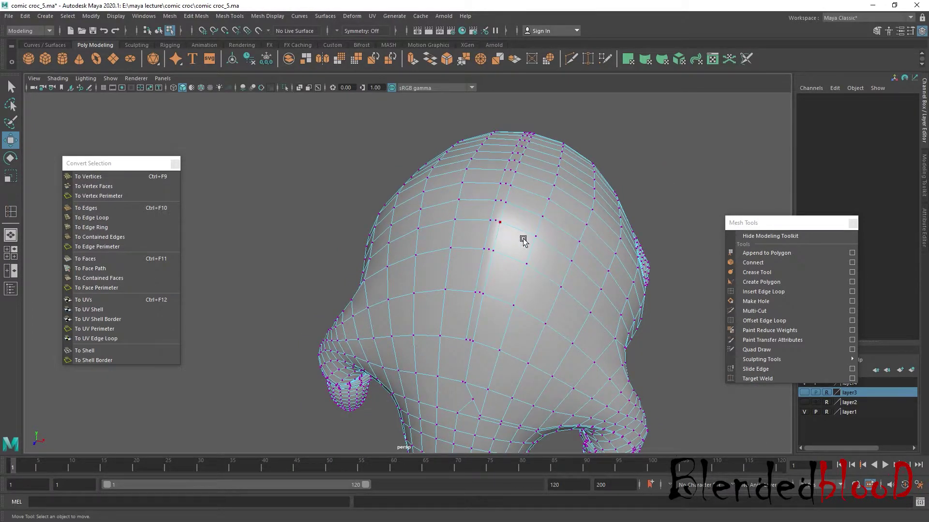
Undo the two earlier edge loops and reselect the crocodile body mesh
alt+drag(522, 240, 570, 172)
click(570, 178)
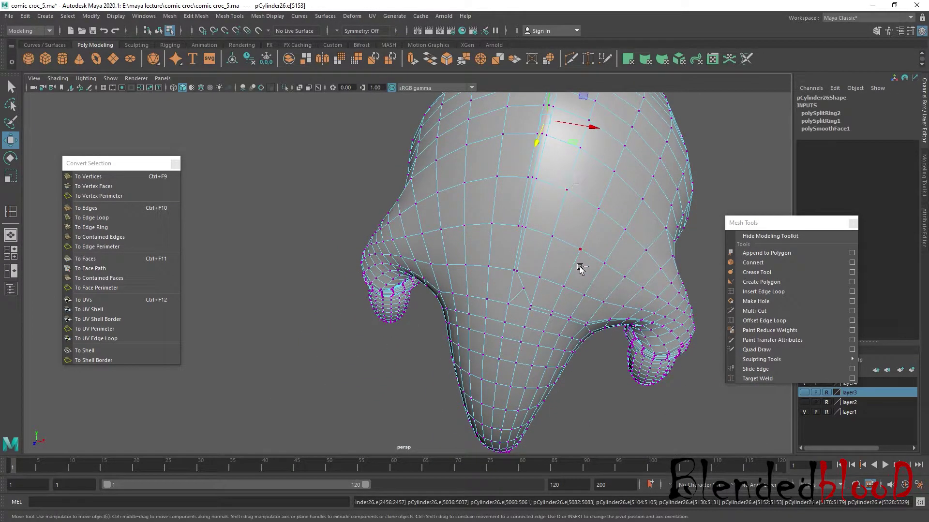
key(ctrl+z)
key(ctrl+z)
click(522, 299)
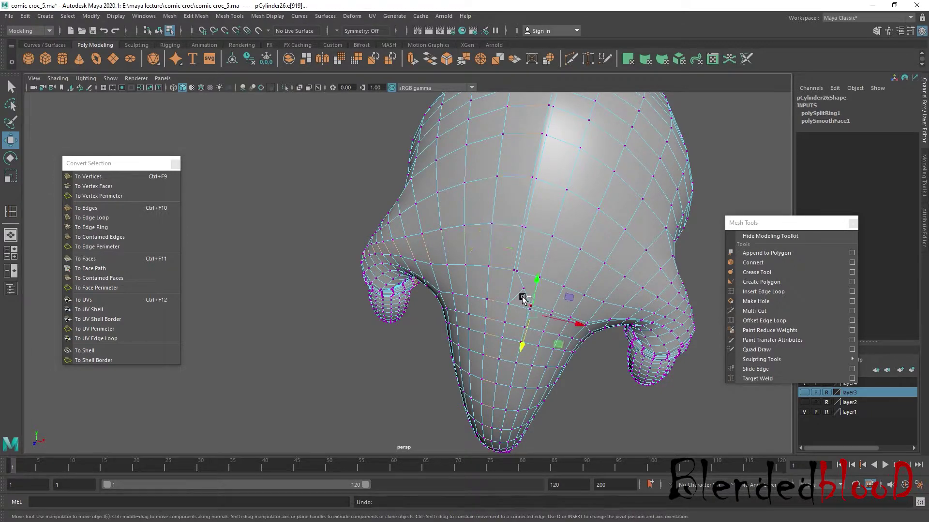
double_click(519, 299)
key(ctrl+z)
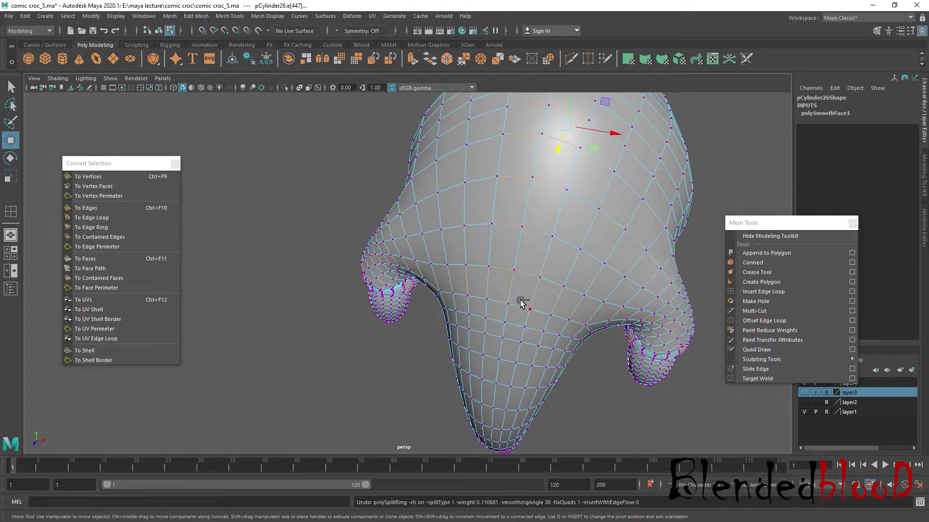
right_drag(644, 193, 725, 155)
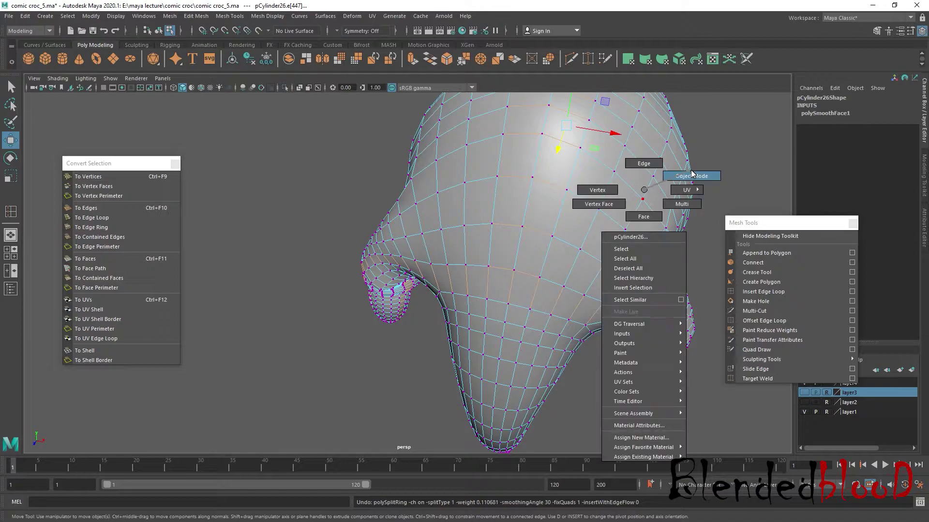
click(721, 155)
click(548, 203)
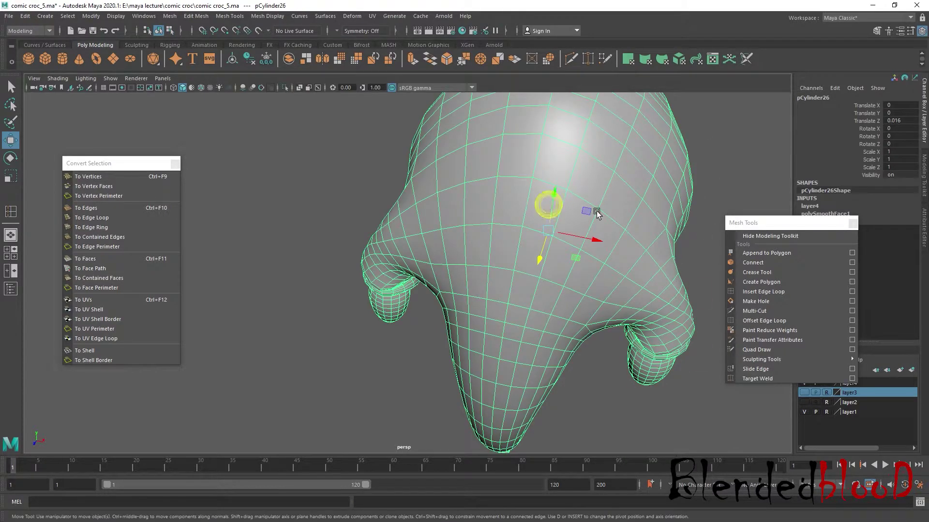
Trial-place edge loops on the head, undoing the misplaced and vertical ones
click(786, 291)
click(532, 228)
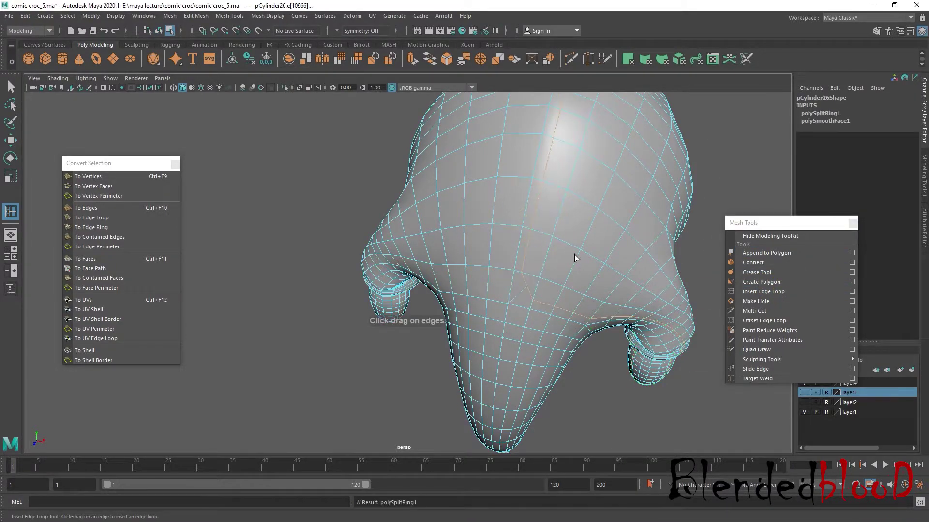
mouse_move(564, 257)
alt+mouse_down()
mouse_move(577, 246)
mouse_move(561, 264)
alt+mouse_up()
key(w)
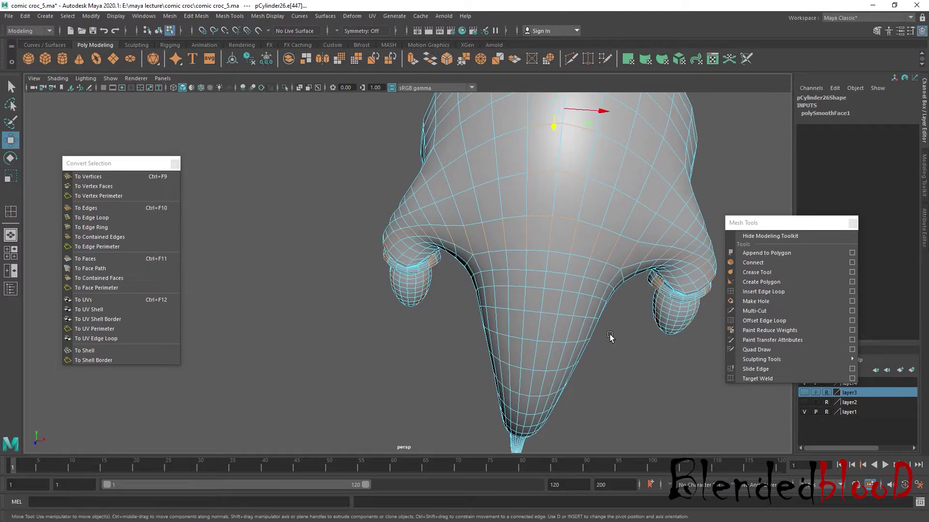
click(611, 332)
click(771, 292)
click(556, 253)
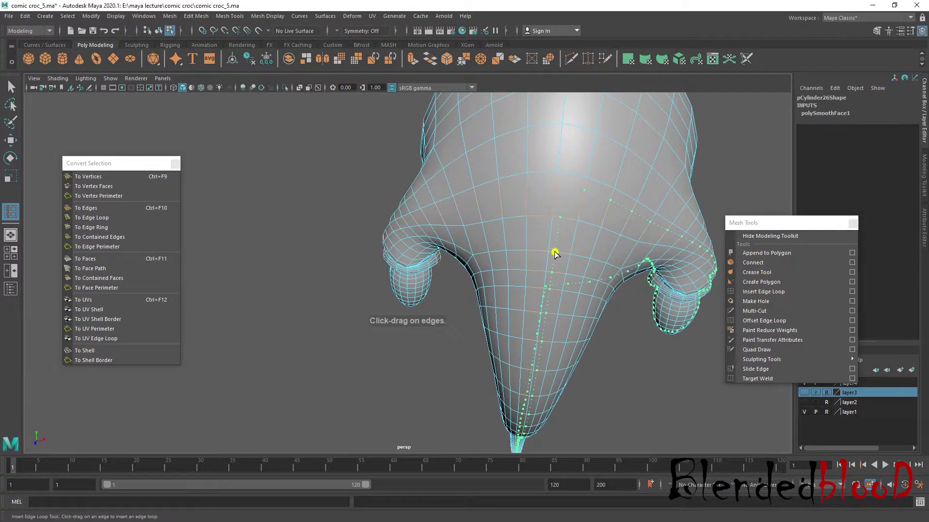
key(ctrl+z)
mouse_move(602, 298)
alt+mouse_down()
mouse_move(554, 276)
mouse_move(530, 285)
alt+mouse_up()
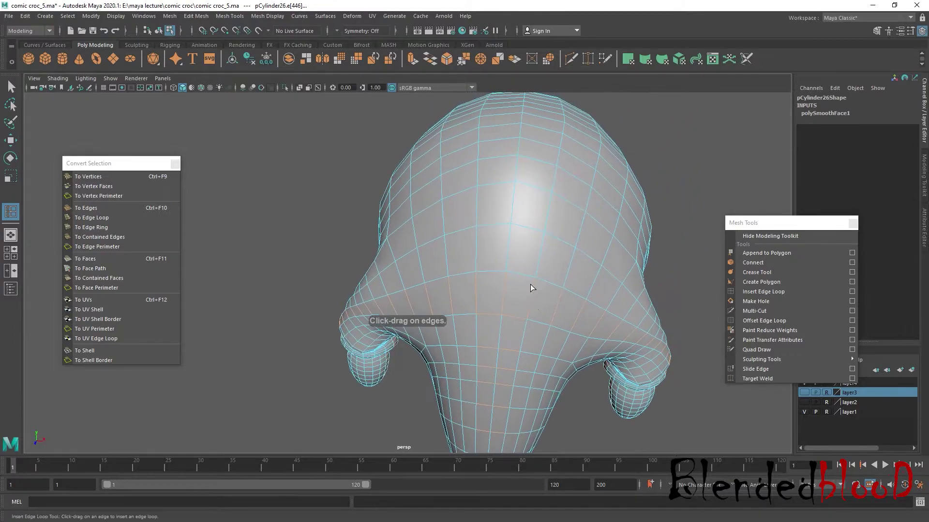
click(517, 277)
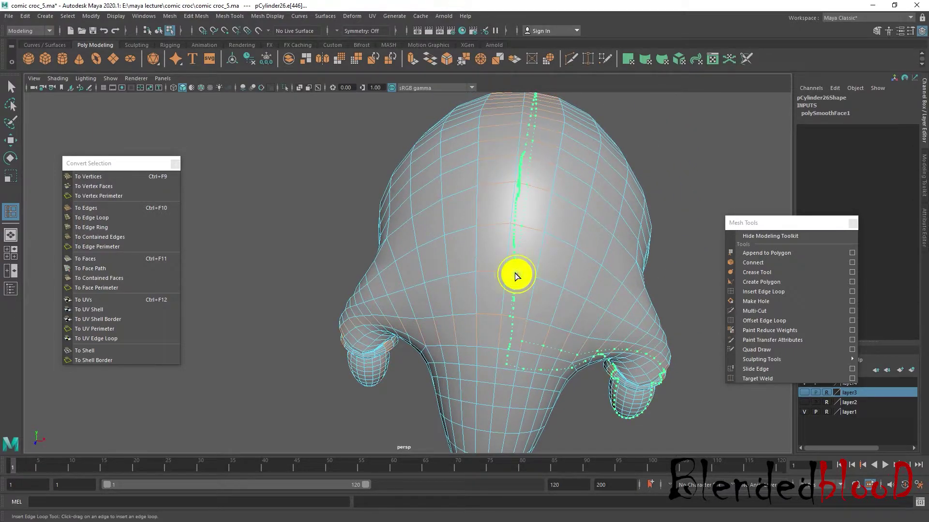
key(ctrl+z)
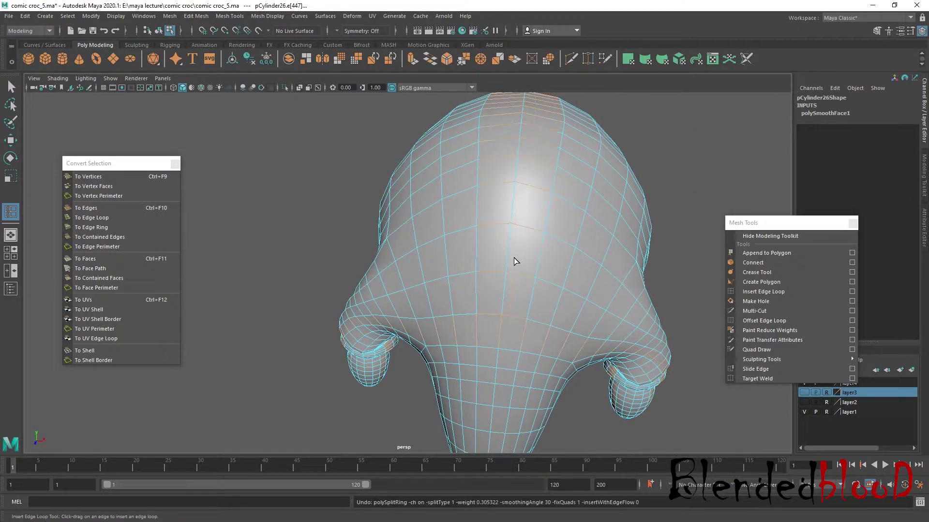
Frame the whole mesh and insert the first new edge loop along the back
key(space)
key(space)
key(f)
scroll(400, 239, up, 5)
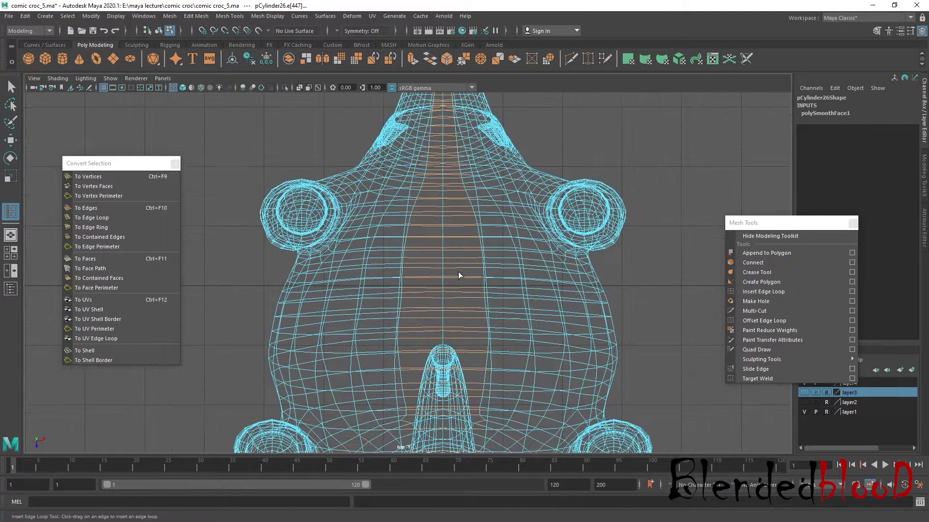
key(space)
key(space)
mouse_move(628, 233)
alt+mouse_down()
mouse_move(576, 271)
mouse_move(529, 256)
alt+mouse_up()
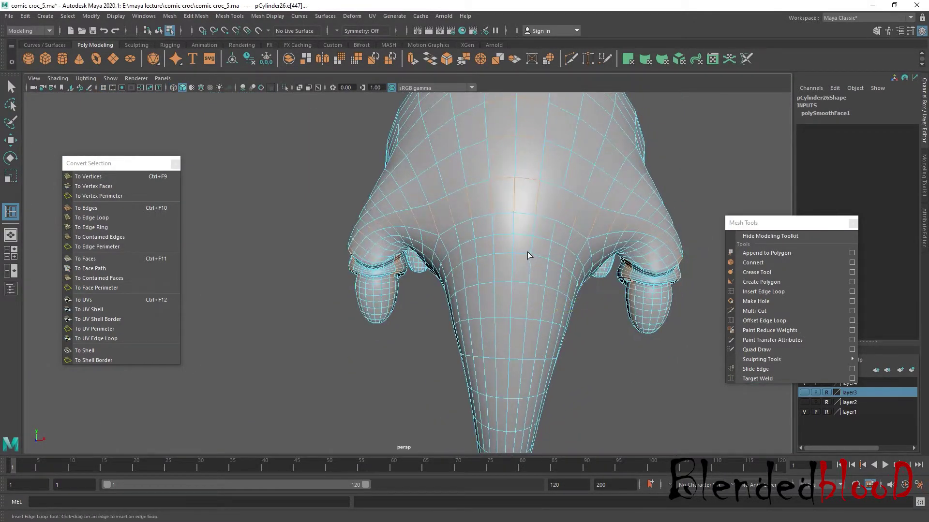
click(520, 256)
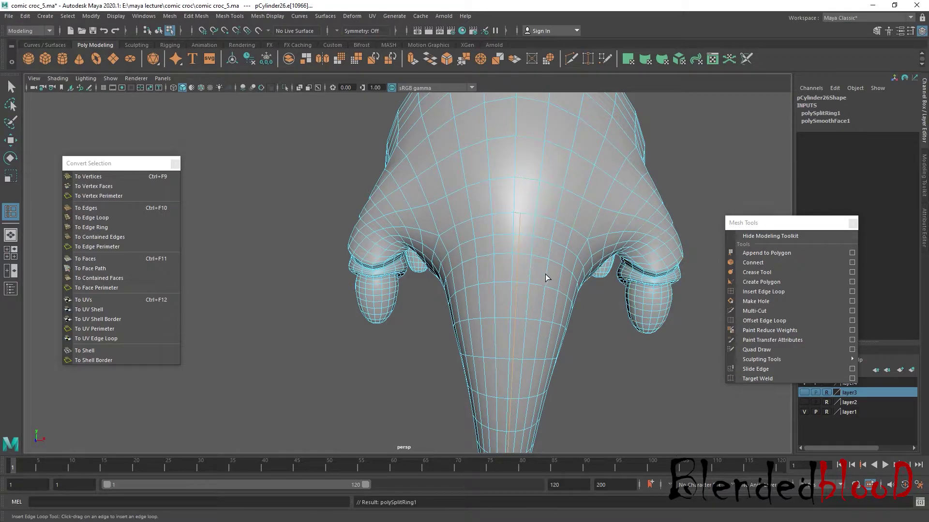
Add the remaining edge loops along the back, creating polySplitRing3 and polySplitRing4
alt+drag(528, 263, 502, 303)
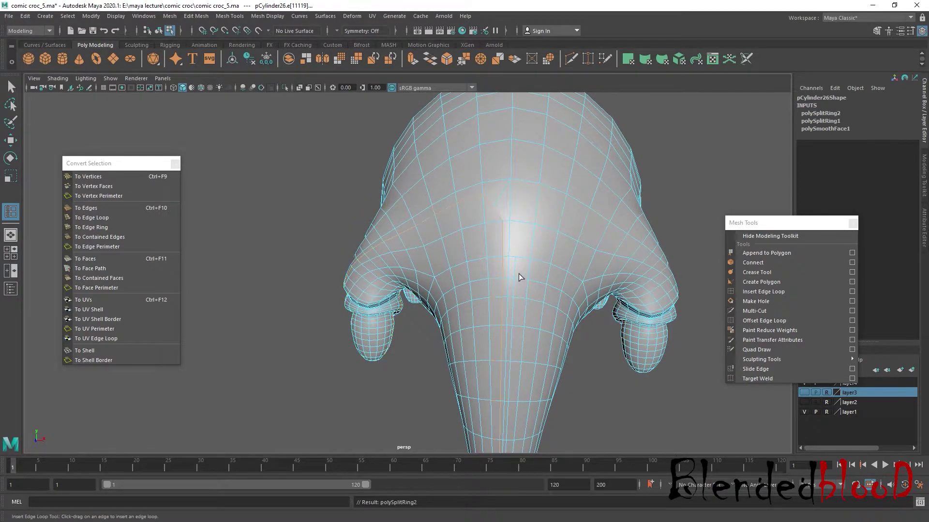
scroll(519, 291, up, 5)
key(w)
click(544, 237)
alt+drag(544, 235, 587, 232)
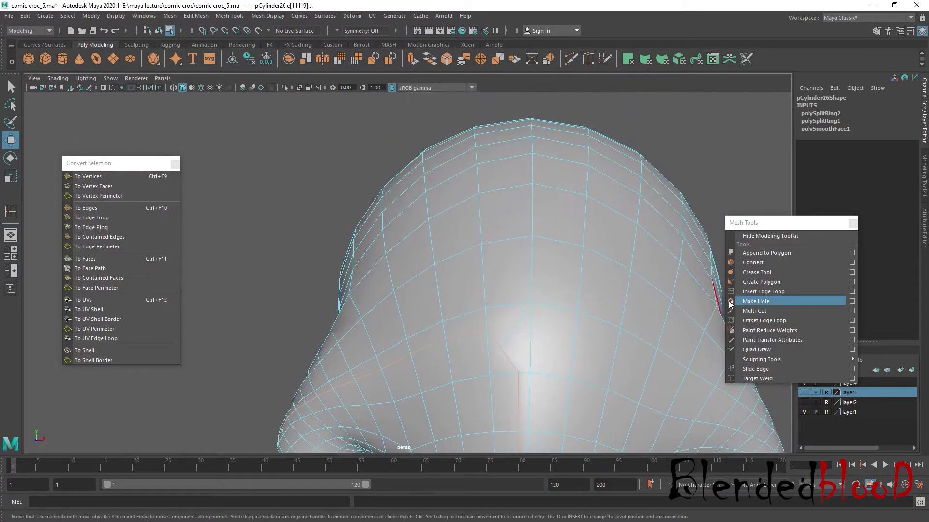
click(764, 291)
drag(514, 239, 541, 238)
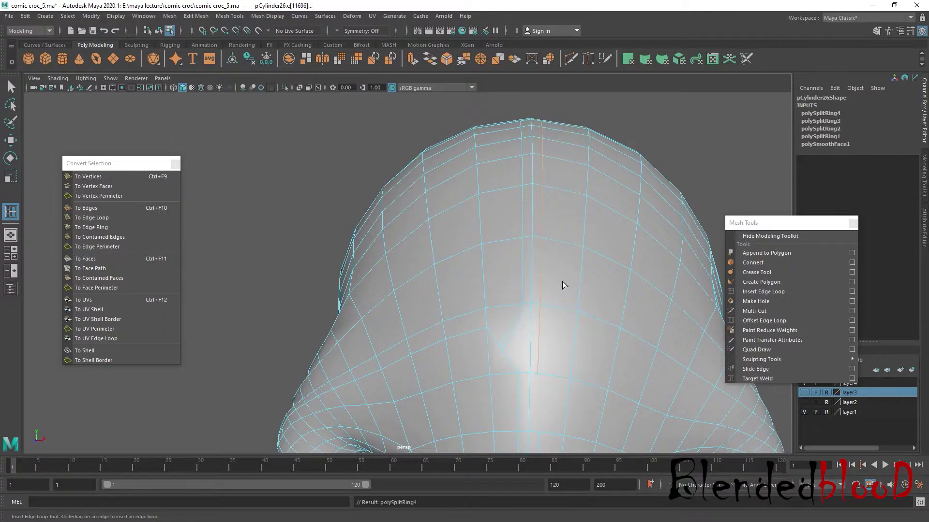
alt+drag(562, 282, 567, 221)
Switch to edge mode and Multi-Cut a short edge down from the back's centre
key(w)
right_click(516, 223)
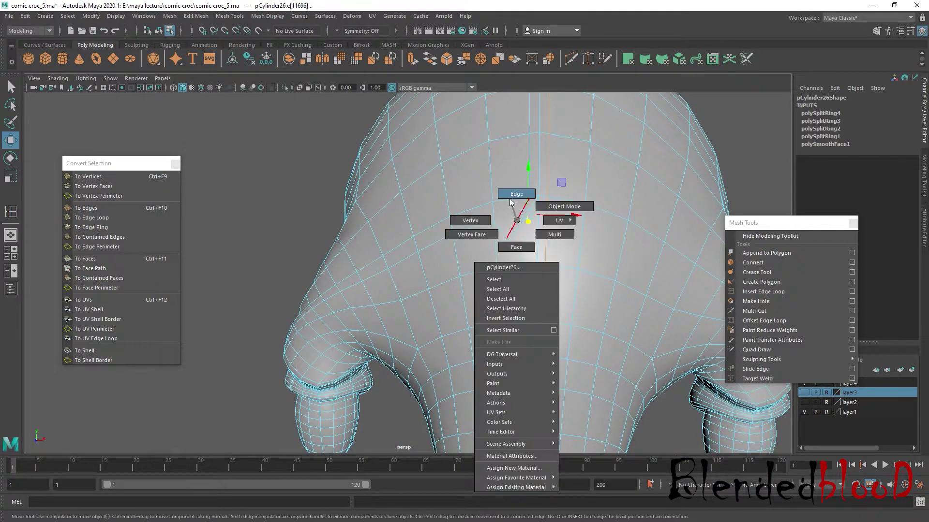
click(470, 232)
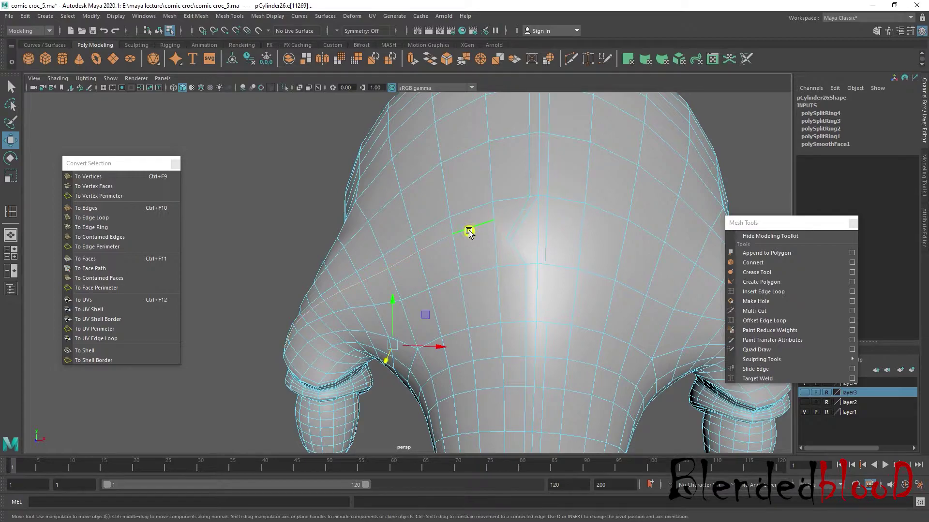
click(508, 224)
click(514, 232)
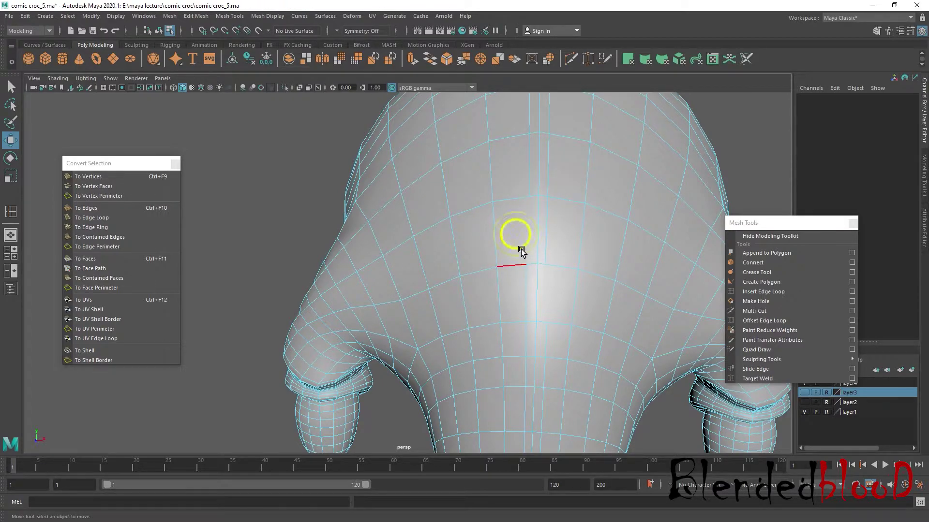
click(757, 311)
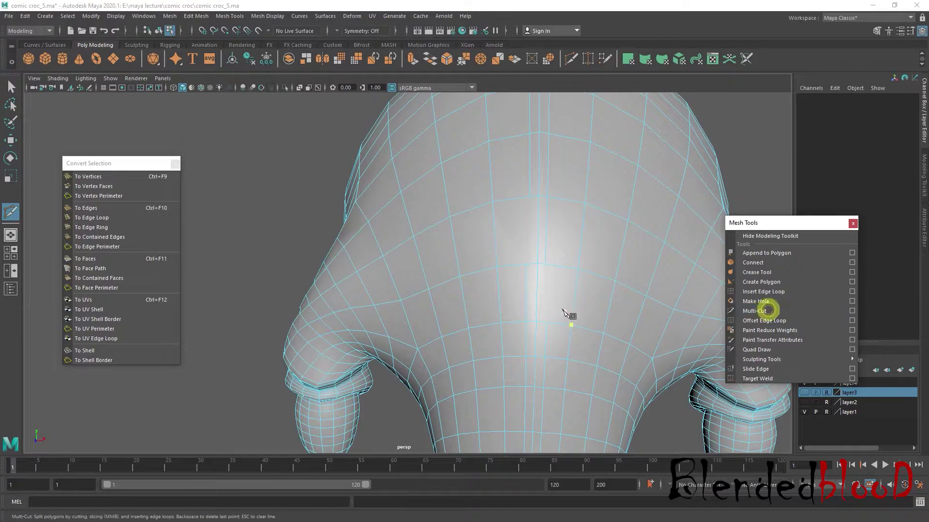
click(549, 269)
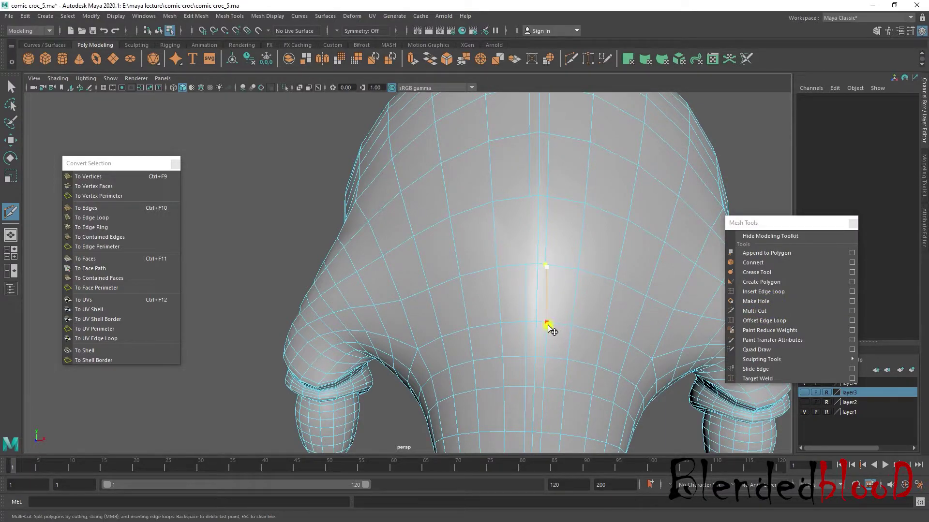
click(550, 327)
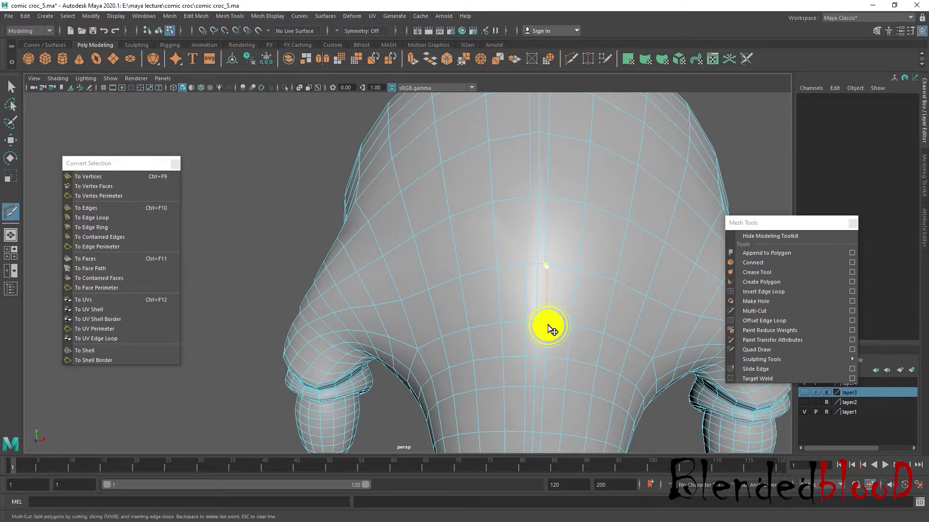
Make a second Multi-Cut linking the upper back edge to the lower edge
click(760, 312)
click(530, 198)
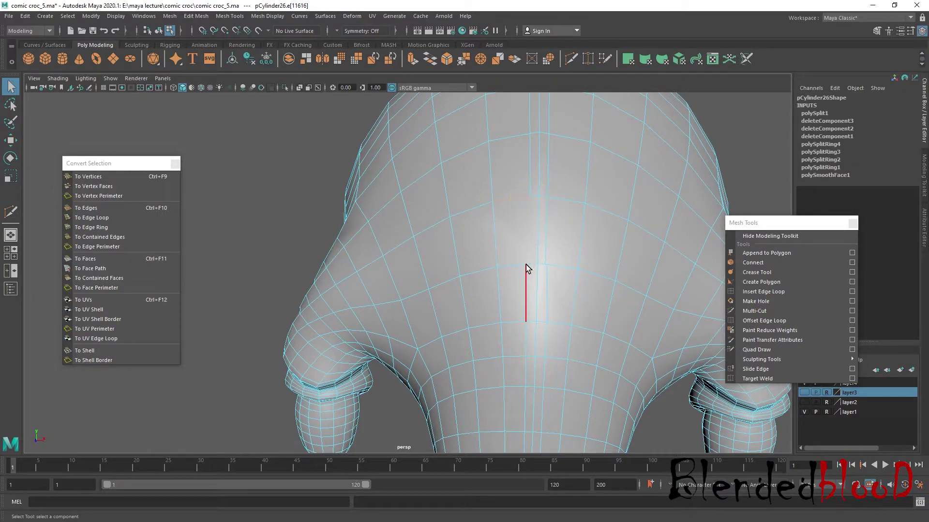
click(527, 265)
click(756, 311)
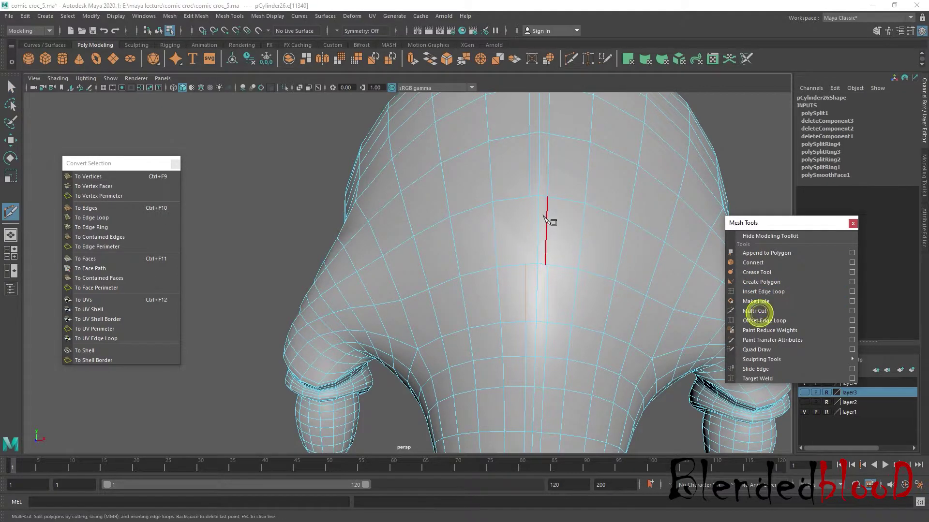
click(529, 197)
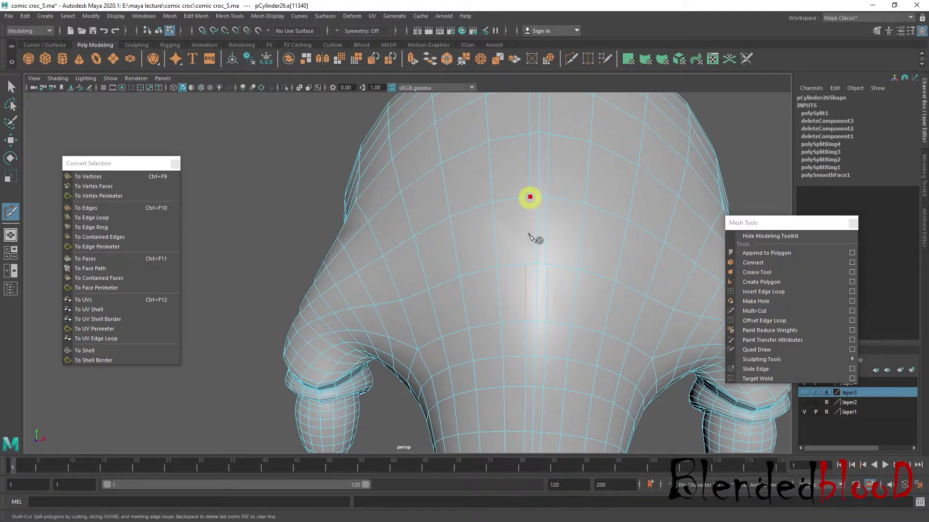
click(526, 265)
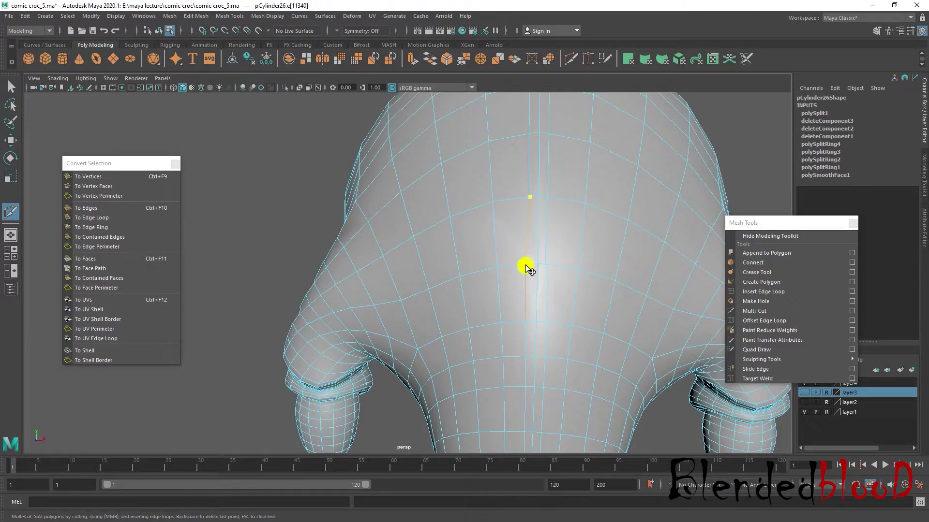
Finish the cut, select all head vertices, then deselect and orbit around the head
key(w)
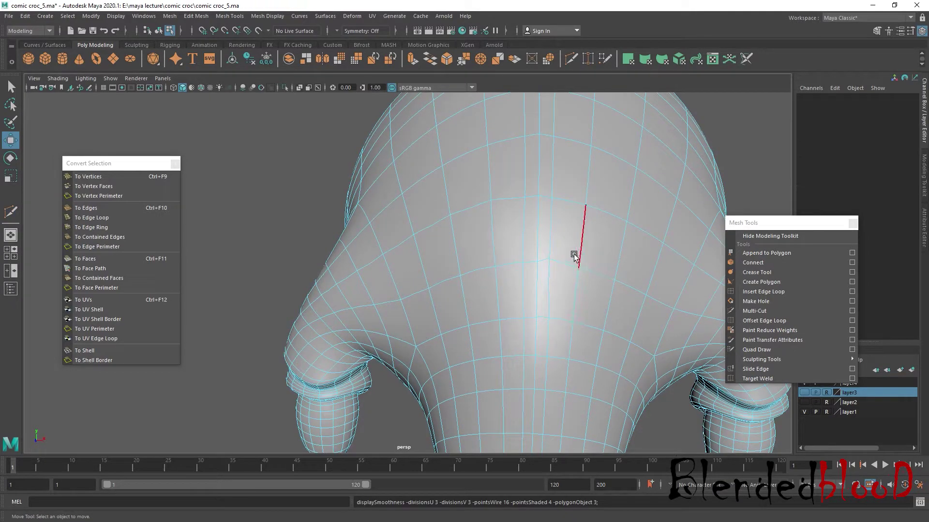
right_drag(553, 233, 477, 223)
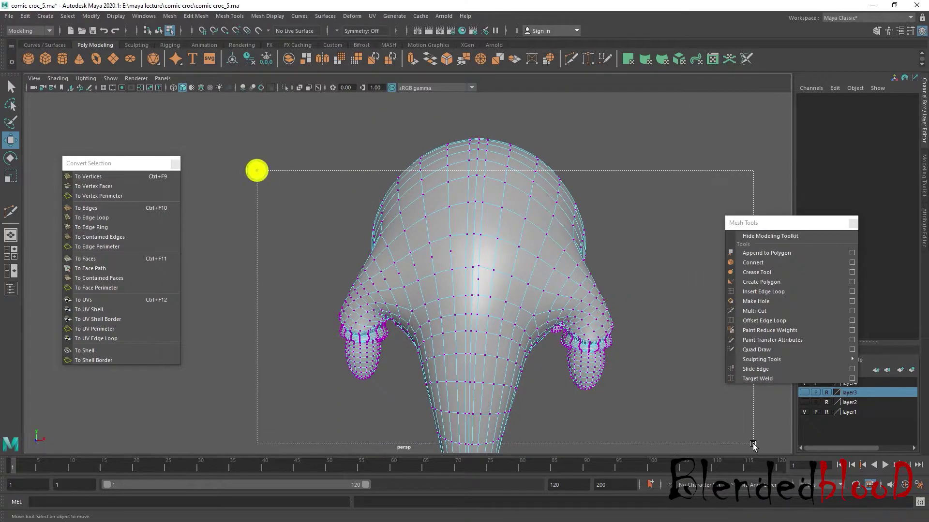
drag(270, 178, 758, 454)
click(539, 309)
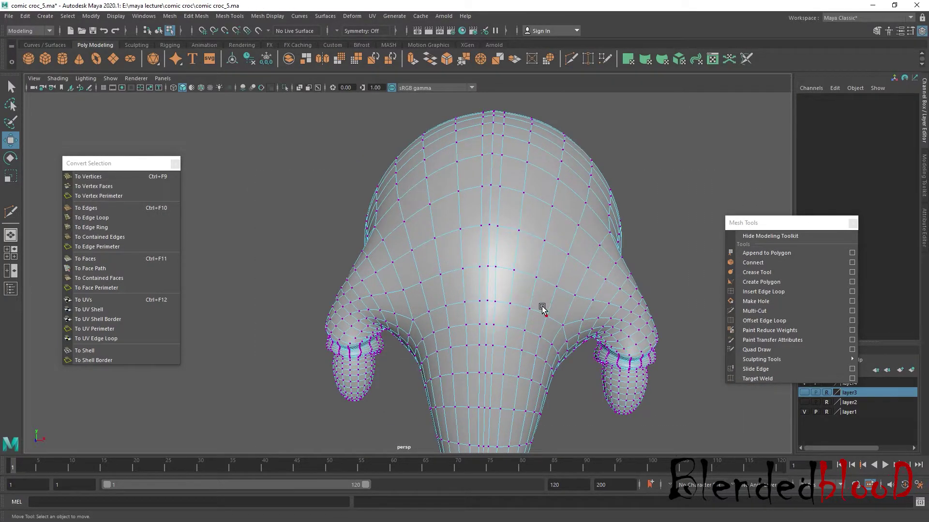
alt+drag(544, 311, 559, 289)
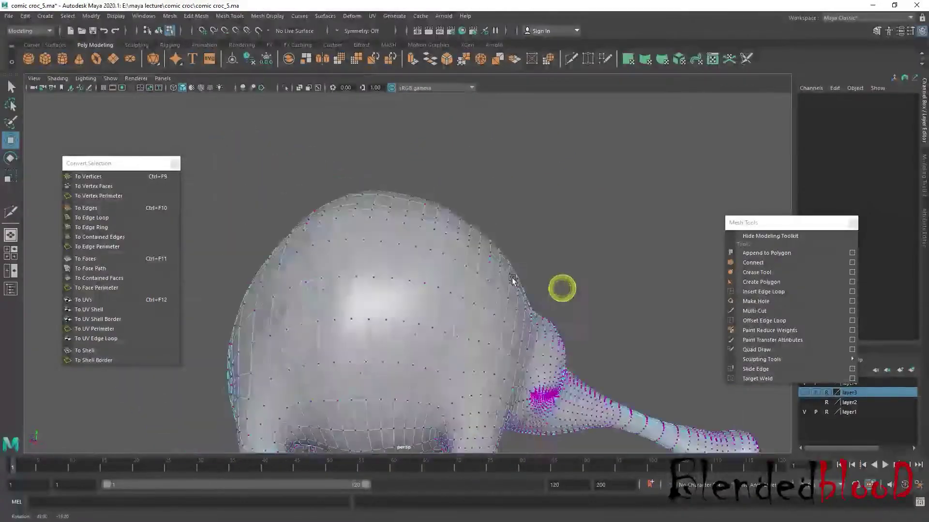
scroll(568, 283, up, 5)
Inspect the head in edge and vertex modes, then show all four views
right_drag(583, 244, 586, 220)
click(587, 238)
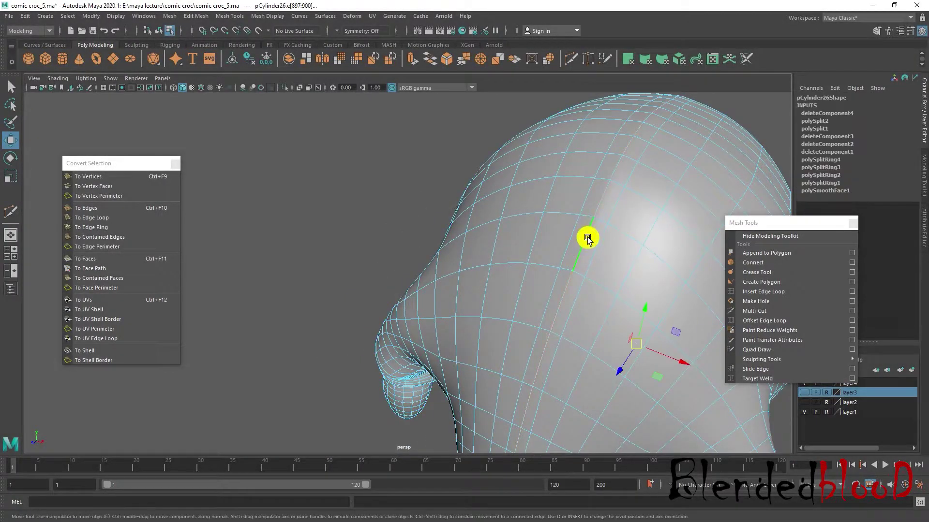
scroll(583, 243, down, 3)
right_drag(556, 245, 498, 240)
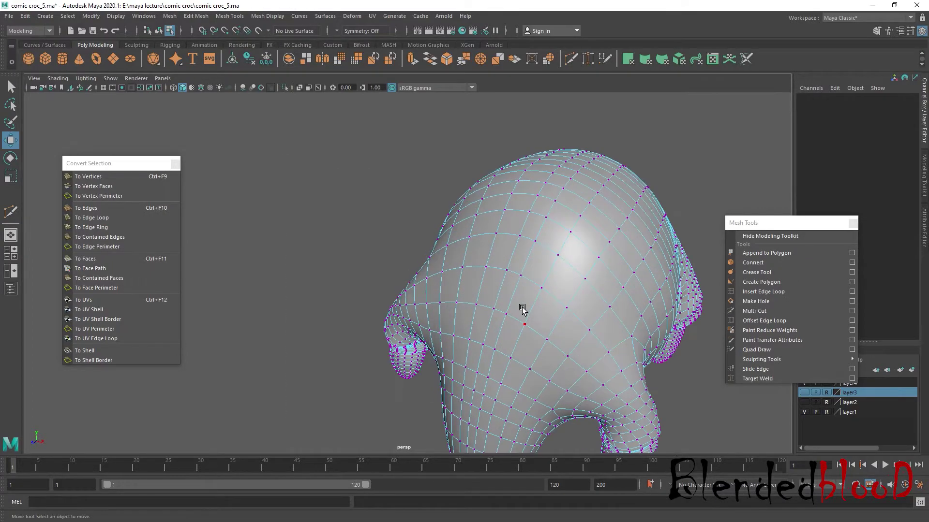
scroll(523, 309, up, 3)
mouse_move(537, 309)
alt+mouse_down()
mouse_move(514, 298)
mouse_move(559, 276)
mouse_move(537, 271)
alt+mouse_up()
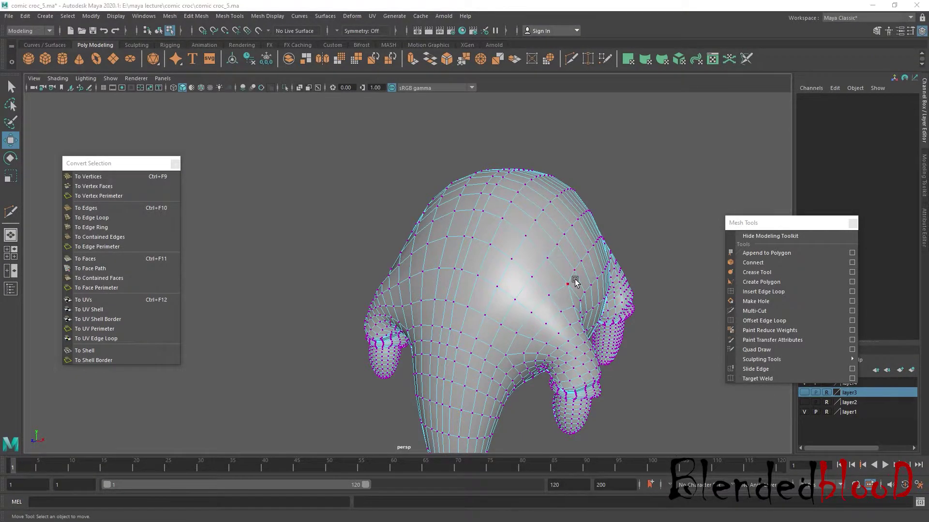
key(space)
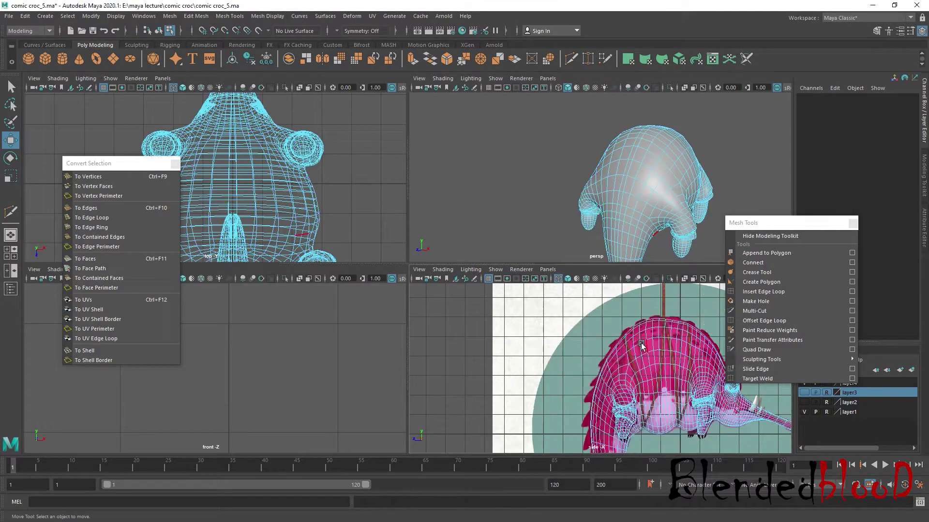
Insert a new edge loop across the head and check it against the side reference
key(space)
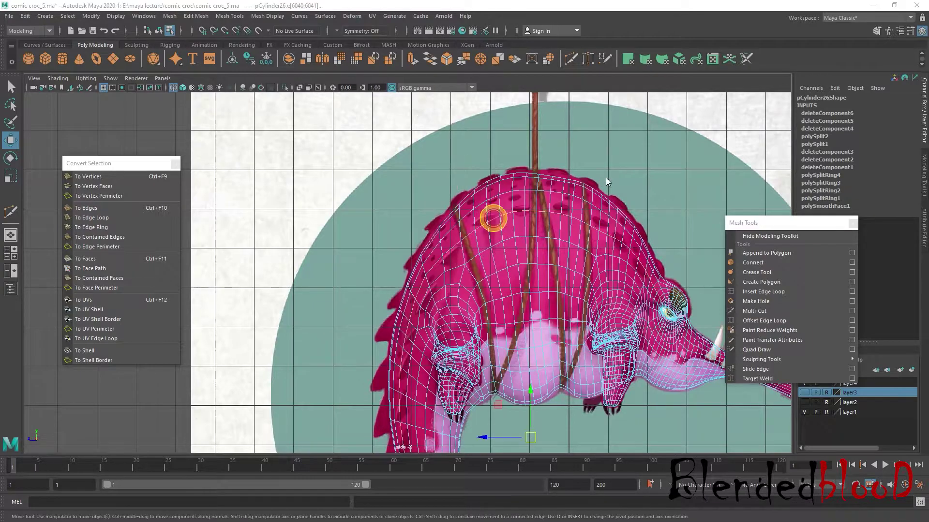
mouse_move(494, 214)
alt+mouse_down()
mouse_move(602, 223)
mouse_move(550, 231)
alt+mouse_up()
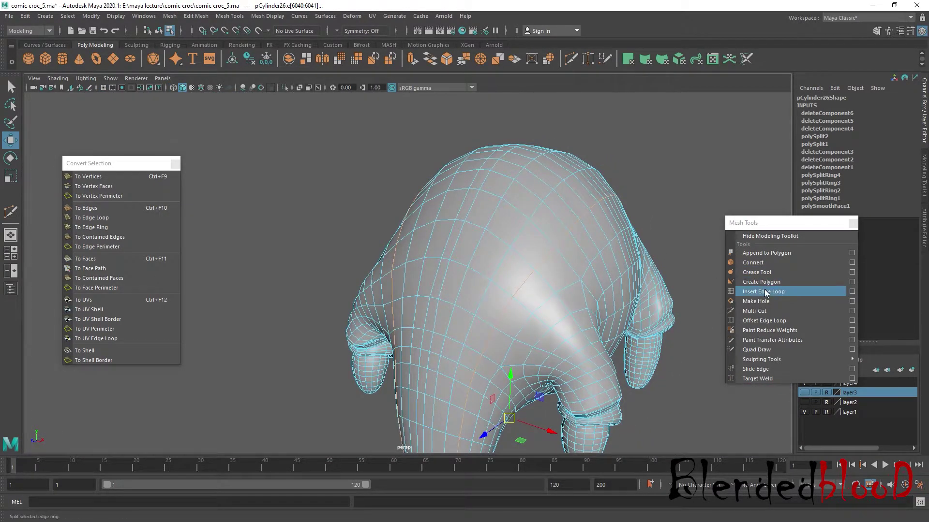
click(764, 292)
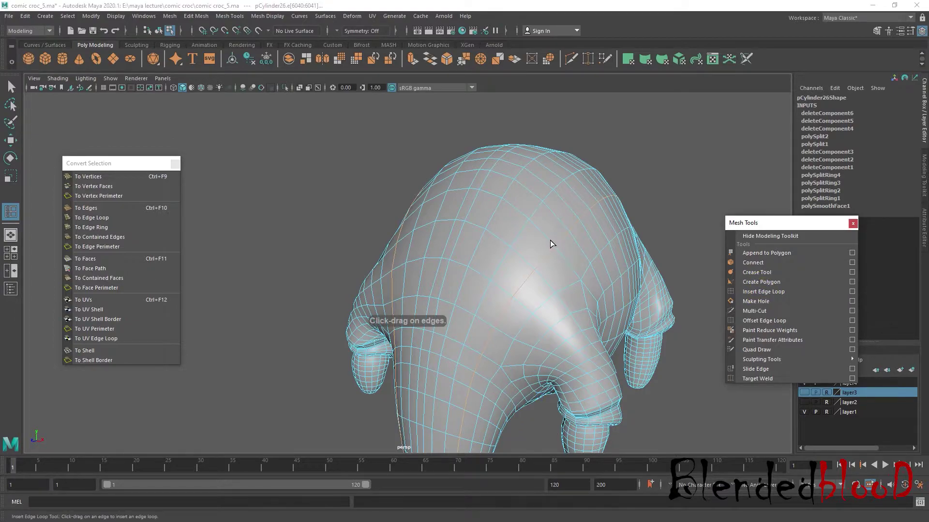
drag(549, 240, 552, 241)
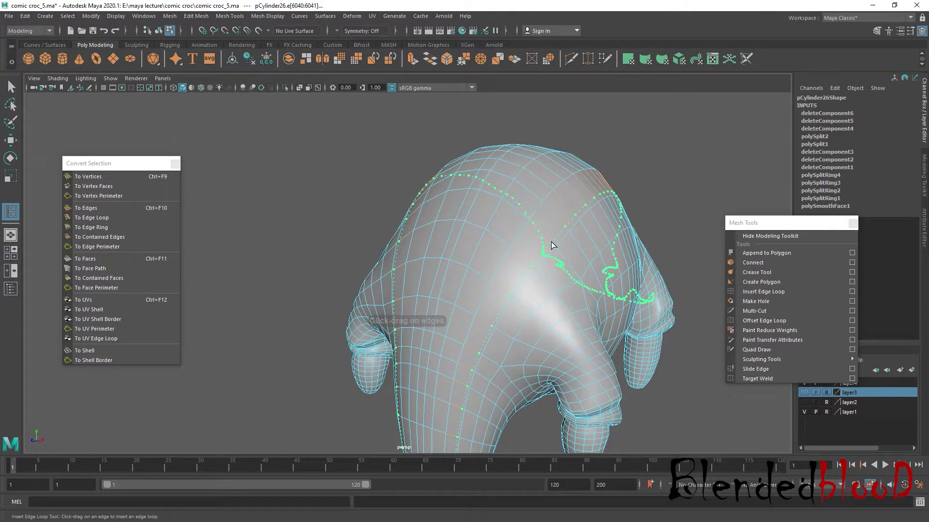
drag(549, 242, 551, 242)
alt+drag(529, 288, 513, 296)
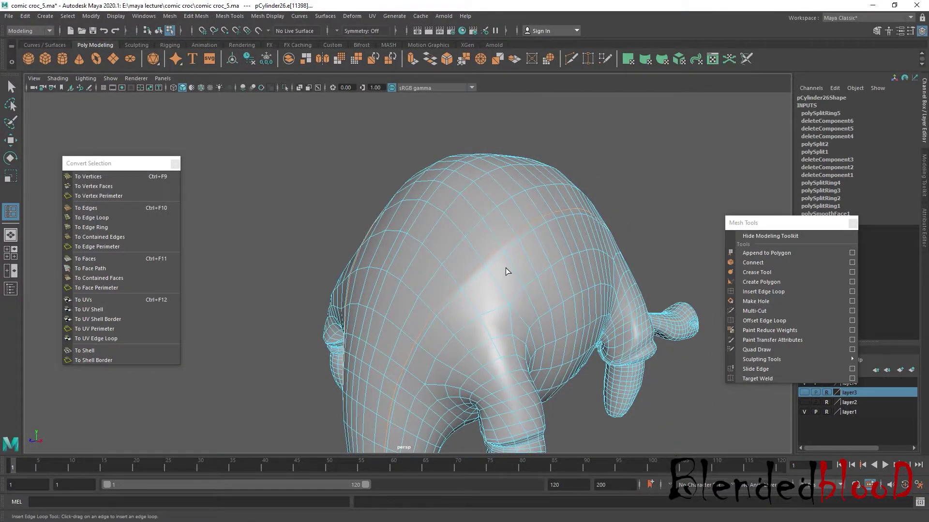
alt+drag(506, 271, 529, 261)
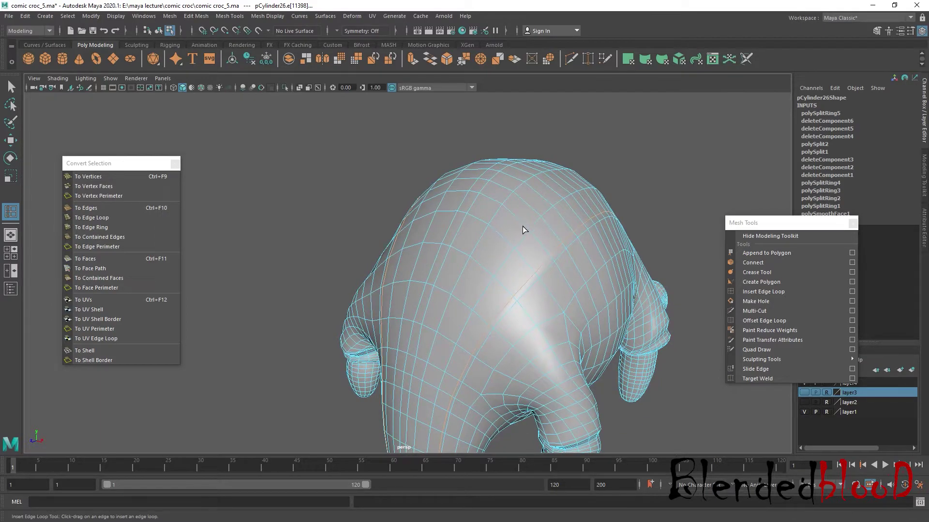
drag(616, 330, 612, 289)
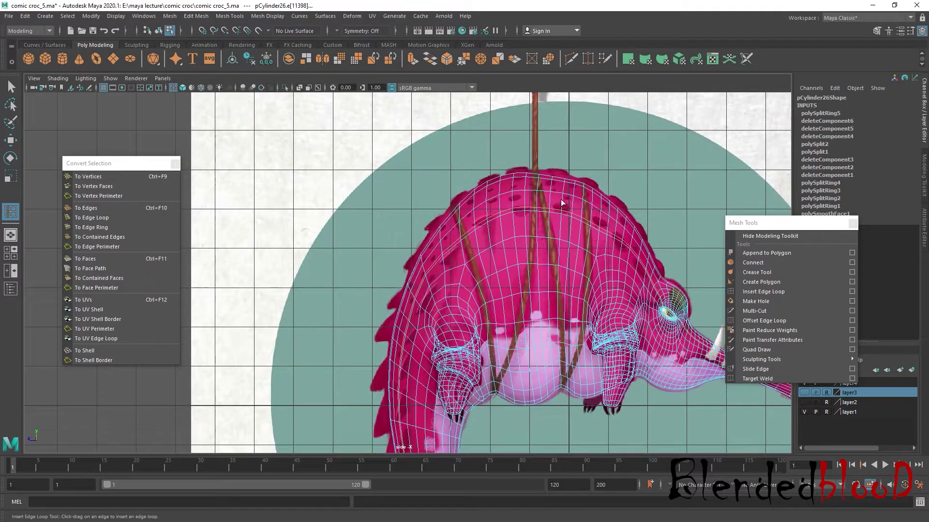
mouse_move(616, 167)
mouse_down()
mouse_move(611, 187)
mouse_move(473, 255)
mouse_move(514, 265)
mouse_up()
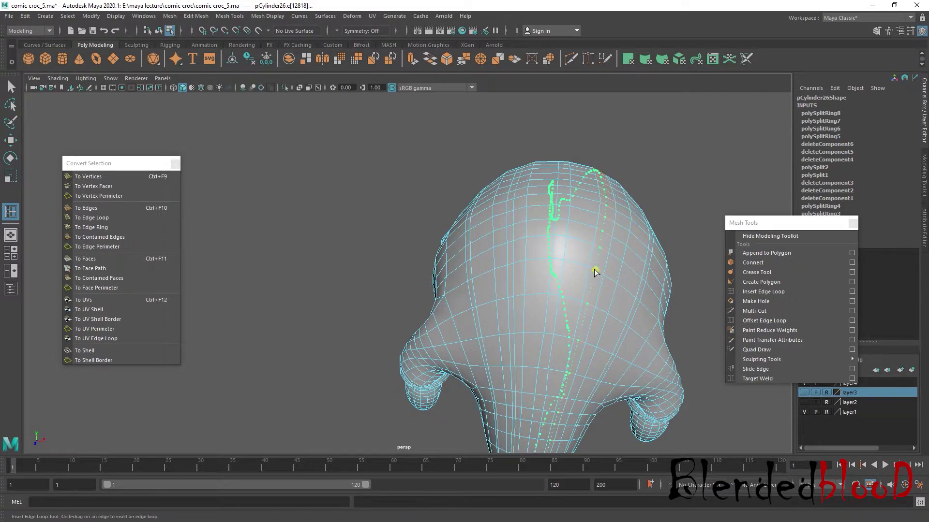
Commit another edge loop on the head and pick a face on the crocodile's back
click(596, 271)
key(w)
alt+drag(595, 278, 465, 276)
right_drag(466, 275, 493, 274)
alt+drag(493, 273, 508, 269)
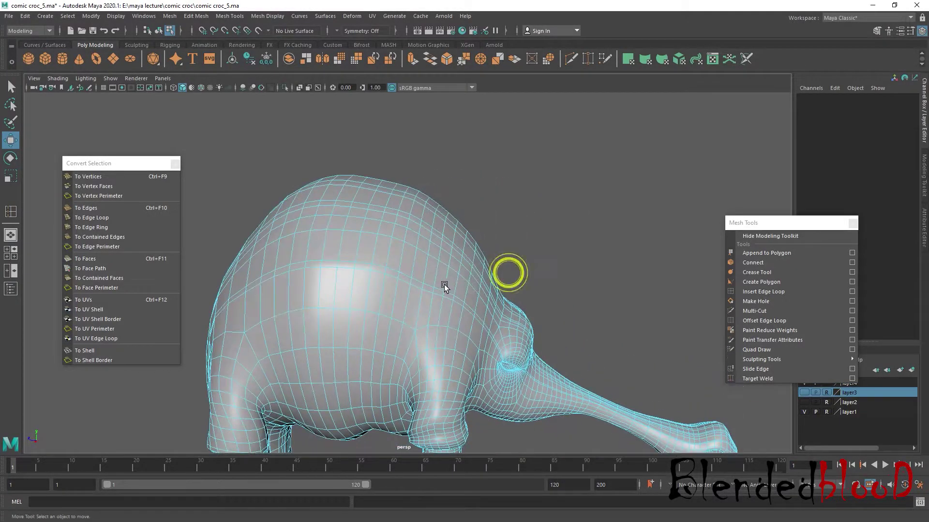
scroll(509, 266, up, 5)
click(487, 243)
Enlarge the side reference view and pick a different face along the back ridge
key(space)
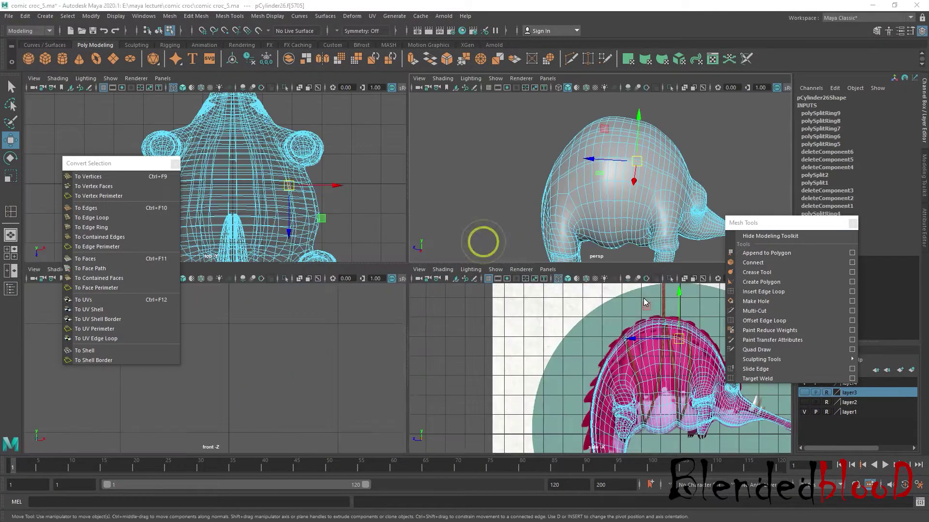
key(space)
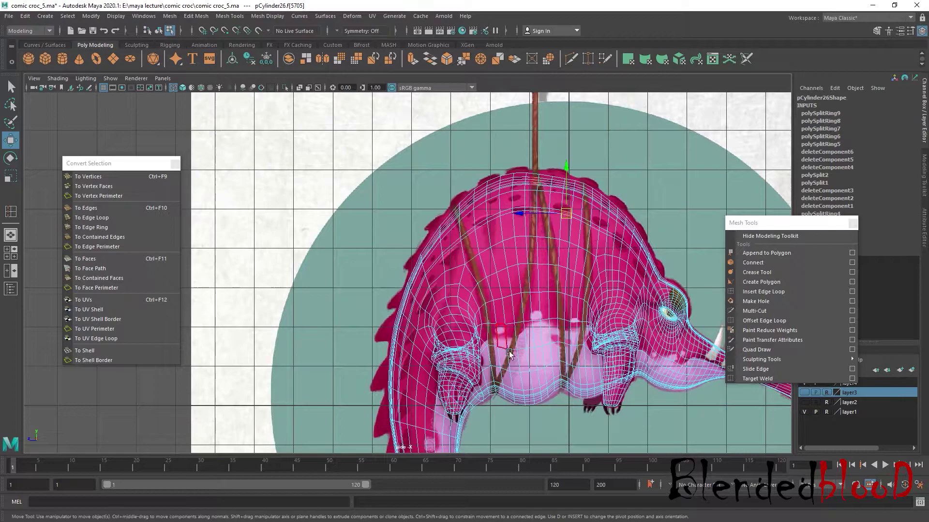
scroll(478, 226, up, 2)
scroll(483, 232, up, 1)
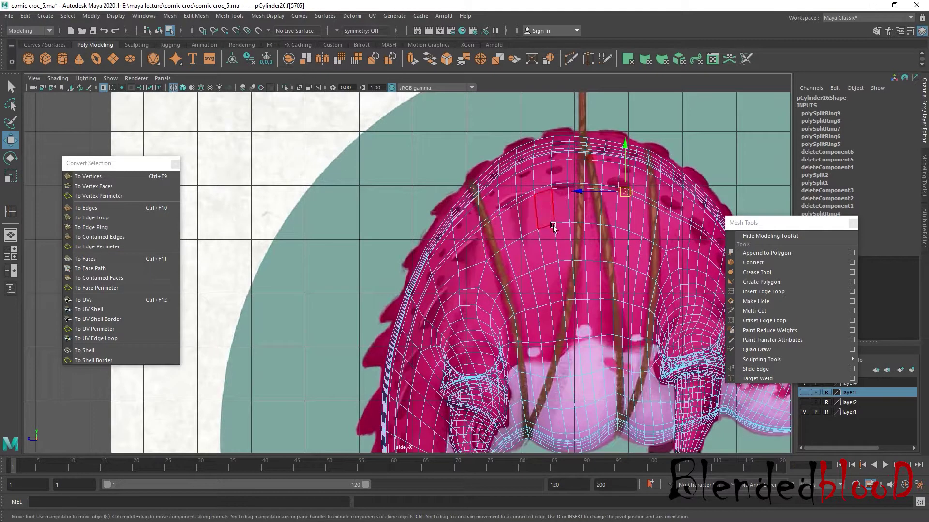
scroll(532, 252, down, 2)
scroll(600, 277, up, 2)
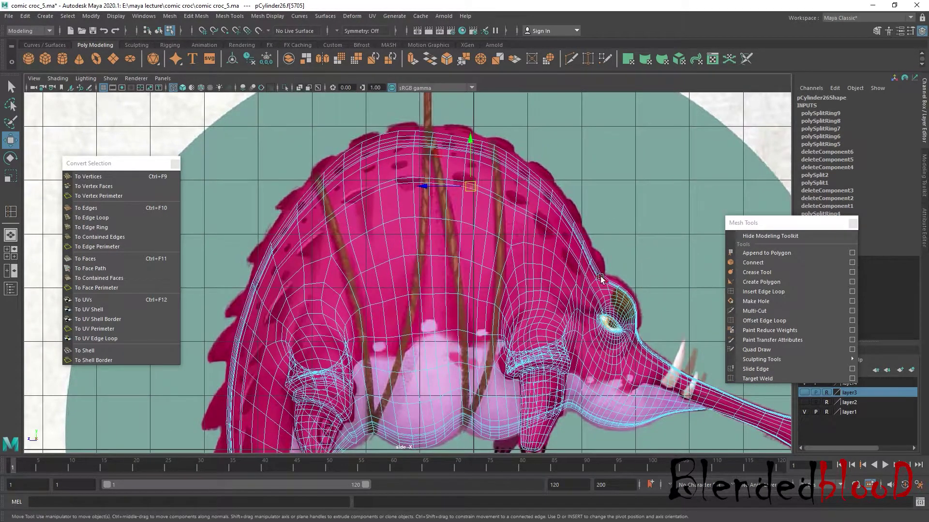
click(575, 257)
scroll(548, 227, up, 2)
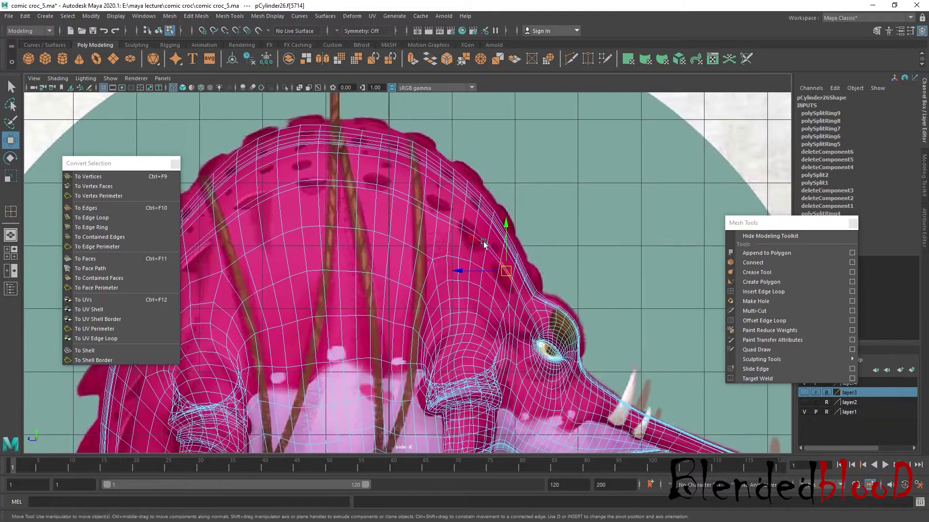
key(space)
key(space)
key(f)
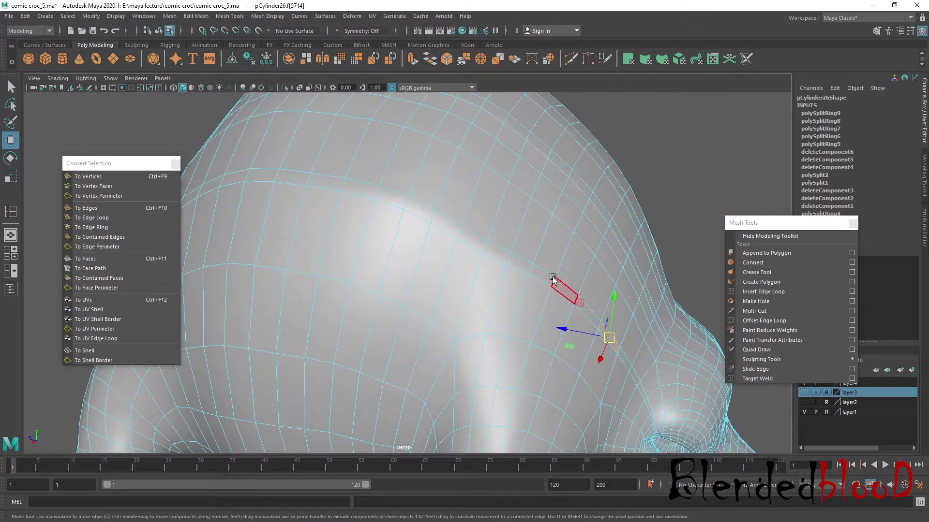
Select several more faces along the crocodile's back, orbiting around the head
click(472, 241)
alt+drag(400, 203, 606, 173)
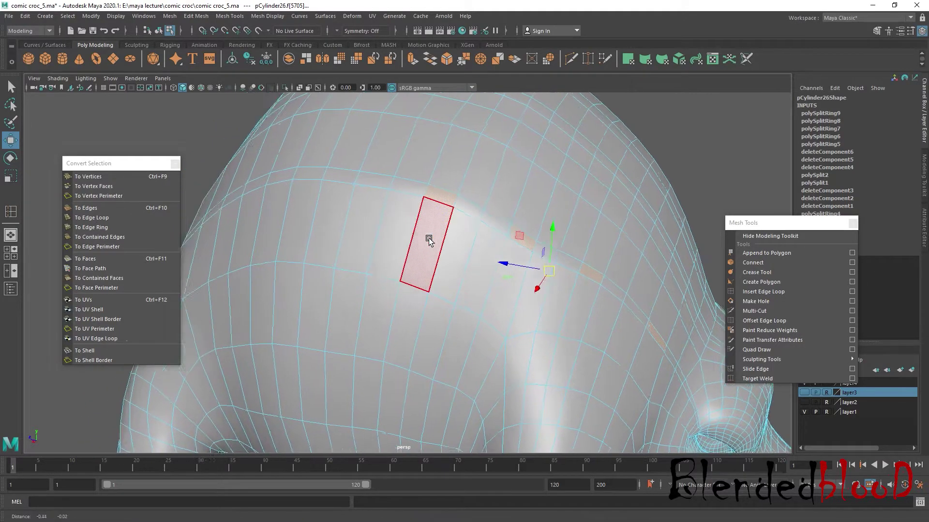
shift+click(606, 173)
shift+click(504, 179)
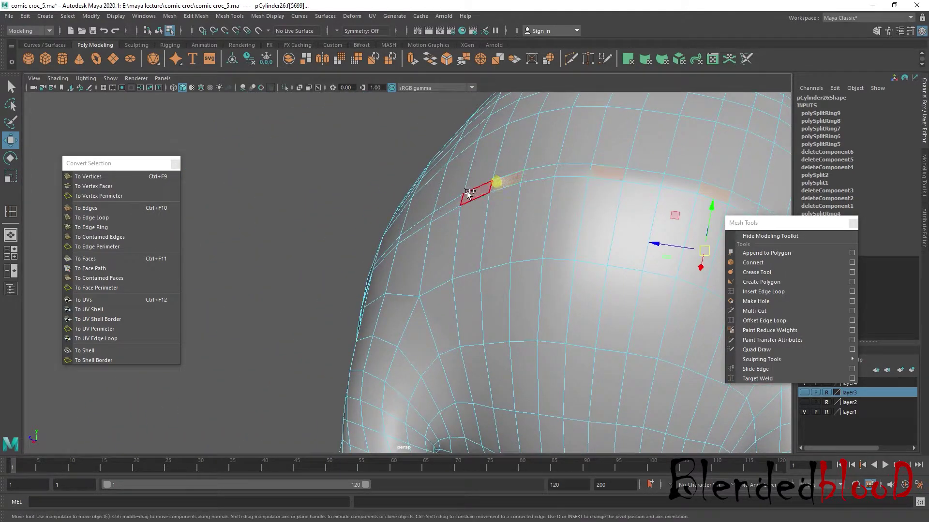
alt+drag(423, 225, 580, 188)
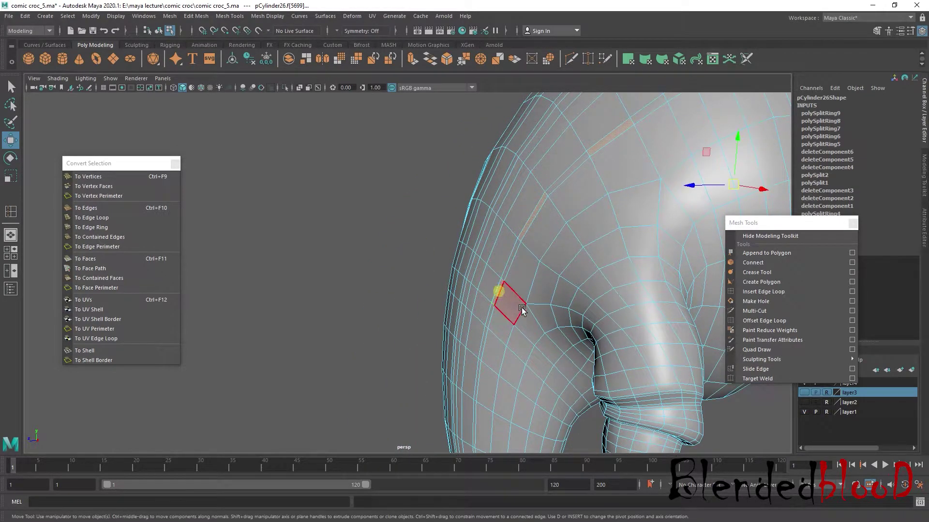
mouse_move(518, 311)
alt+mouse_down()
mouse_move(543, 246)
mouse_move(515, 248)
mouse_move(502, 234)
mouse_move(556, 213)
alt+mouse_up()
Check the back-face selection against the side reference and inspect the curled tail tip
key(space)
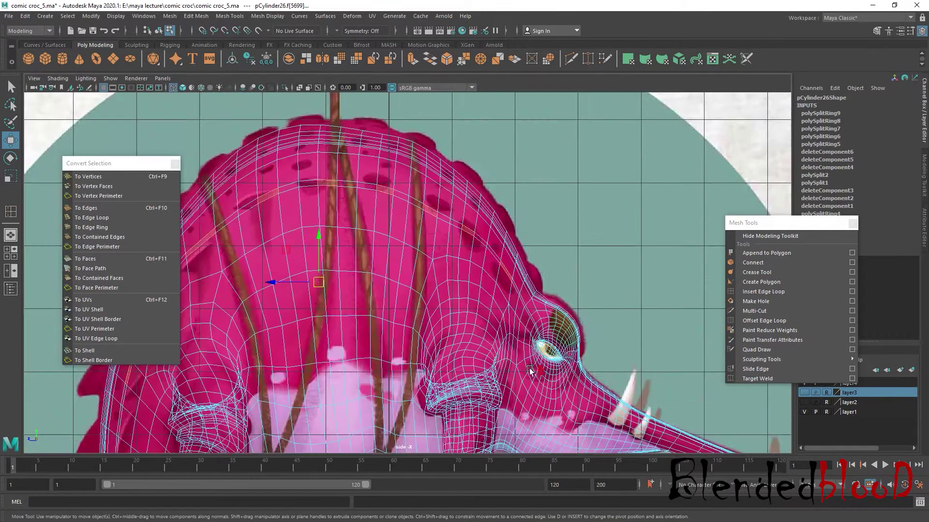
scroll(529, 370, down, 3)
key(space)
key(space)
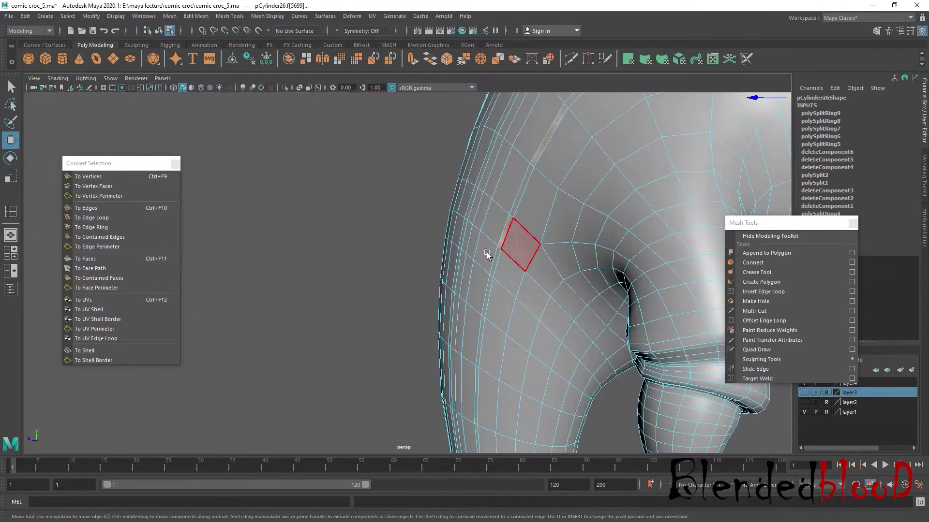
alt+drag(487, 255, 487, 235)
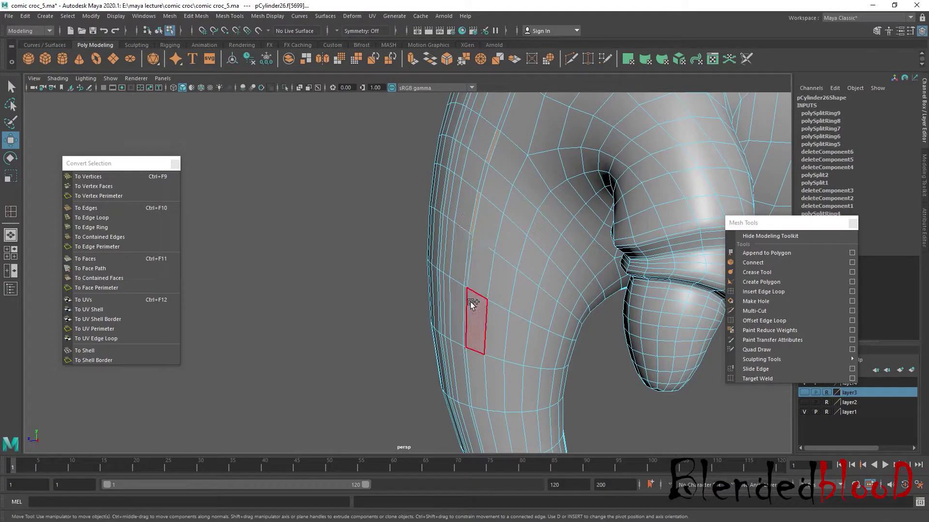
mouse_move(466, 302)
mouse_down()
mouse_move(469, 418)
mouse_move(508, 307)
mouse_move(502, 211)
mouse_up()
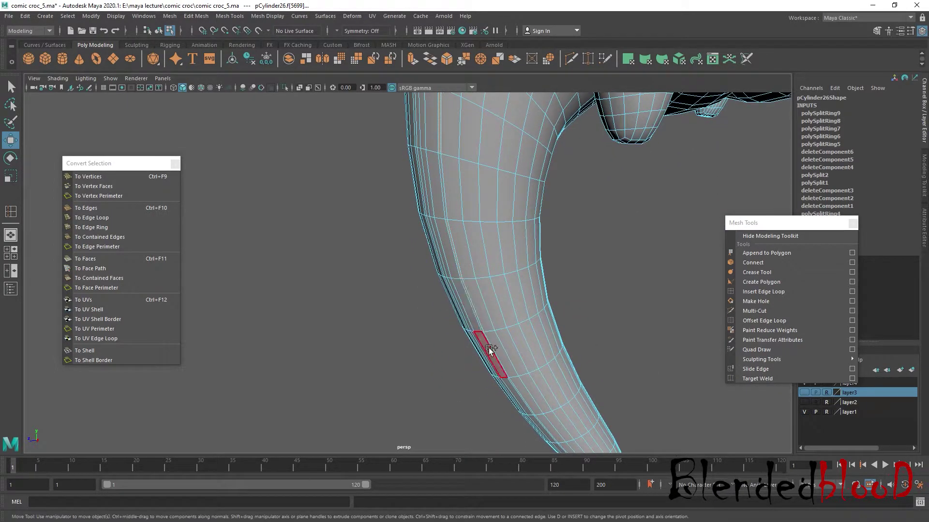
alt+drag(494, 353, 497, 276)
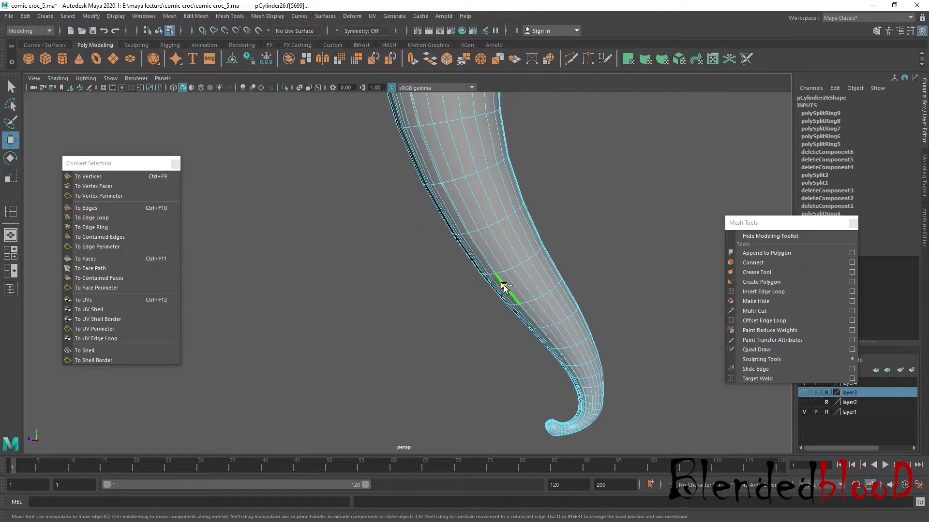
Maximize the side view and zoom in close on the crocodile over its reference
key(space)
drag(554, 310, 624, 145)
scroll(555, 220, down, 4)
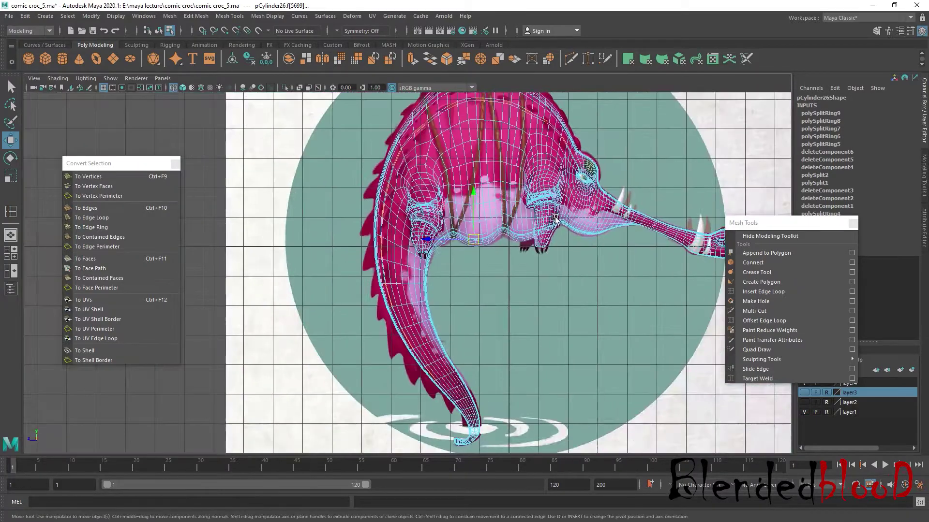
key(space)
key(space)
scroll(593, 203, down, 2)
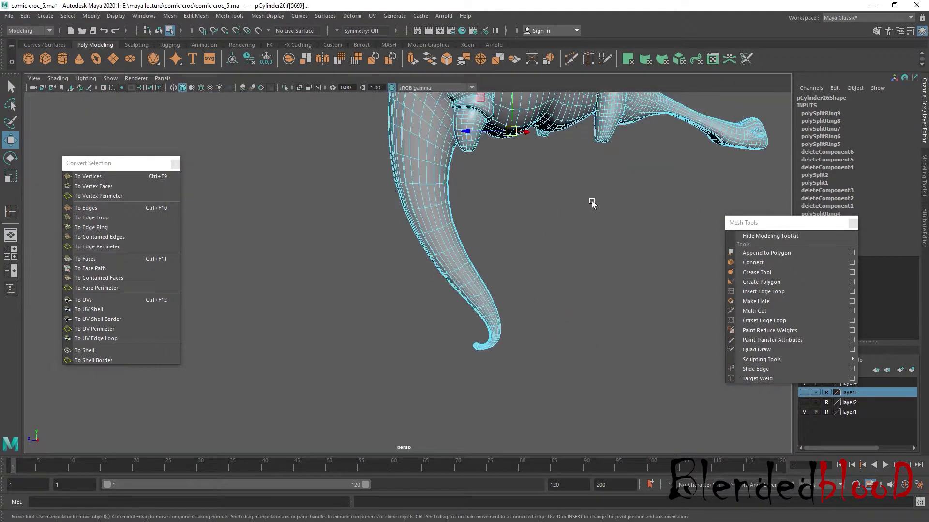
scroll(555, 324, down, 2)
mouse_move(556, 324)
alt+mouse_down()
mouse_move(466, 212)
mouse_move(523, 199)
mouse_move(554, 216)
alt+mouse_up()
mouse_move(605, 201)
alt+mouse_down()
mouse_move(503, 193)
mouse_move(519, 201)
alt+mouse_up()
key(space)
key(space)
scroll(484, 271, up, 2)
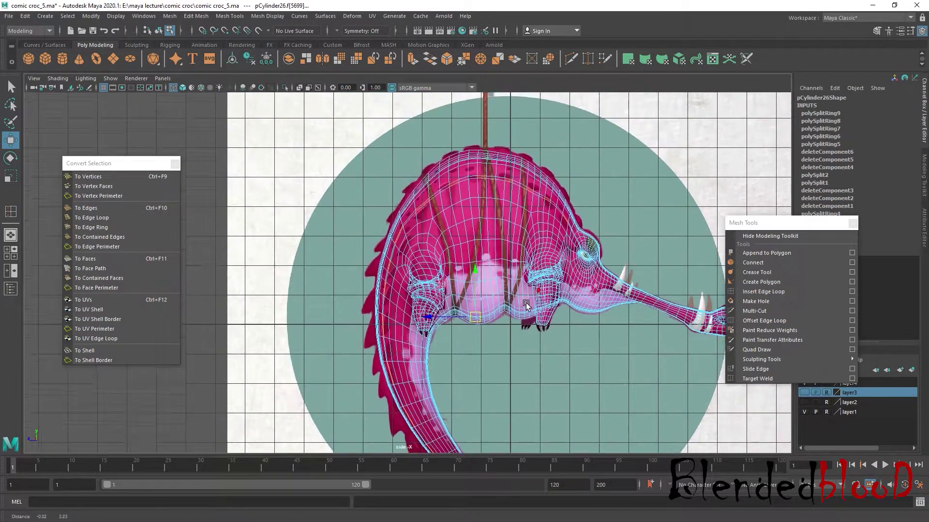
scroll(484, 270, up, 2)
Extrude the chosen back face with Mesh > Extrude and raise a belly point slightly
click(413, 61)
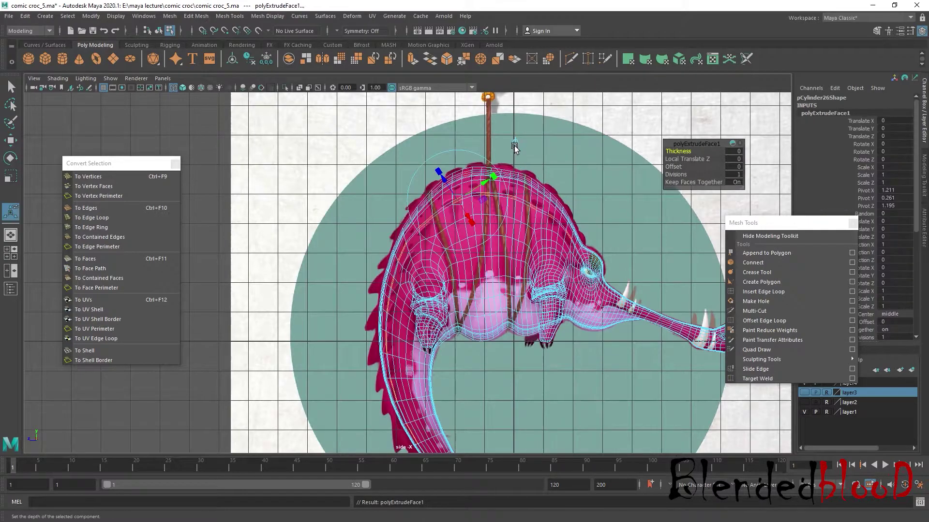
key(w)
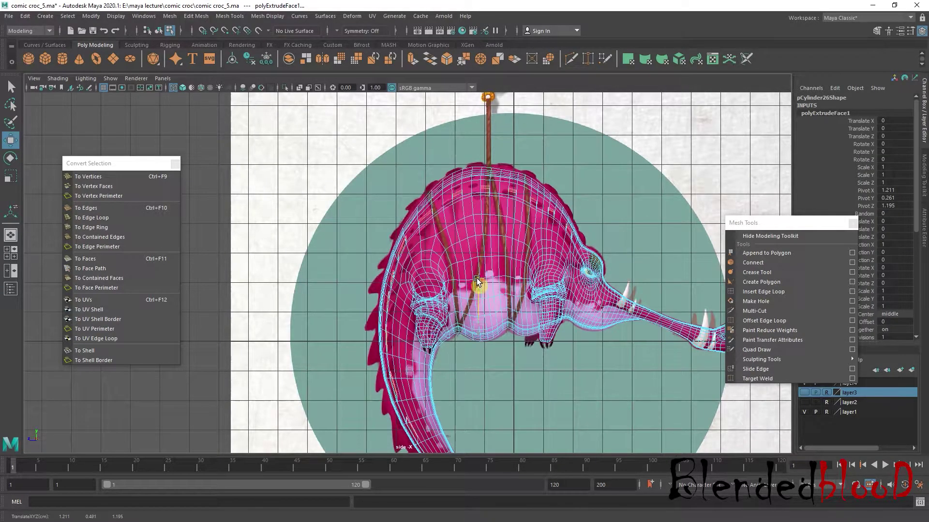
alt+middle_drag(478, 286, 474, 237)
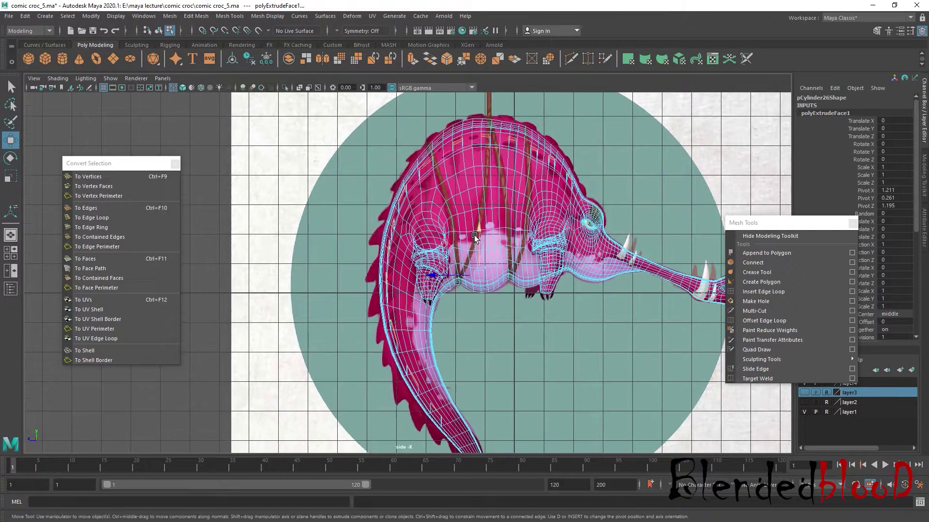
click(436, 279)
drag(470, 226, 473, 226)
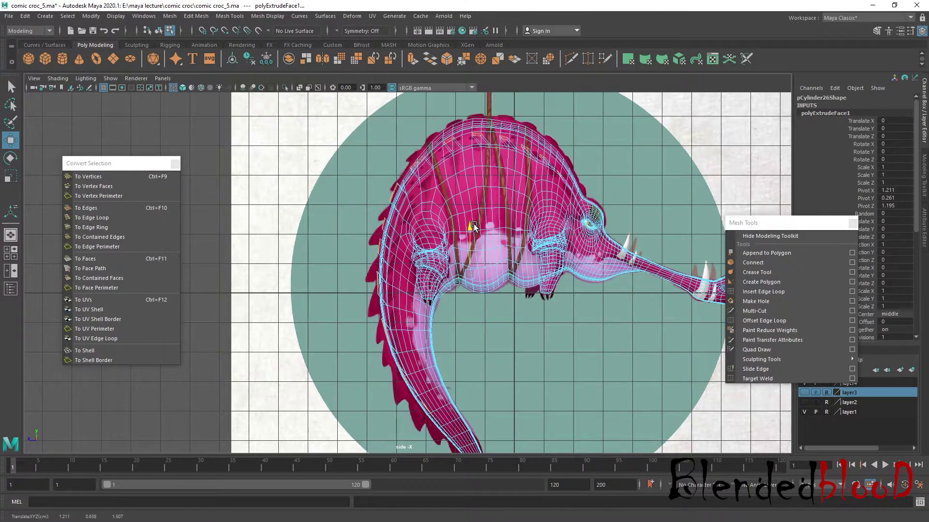
Nudge the belly vertices near the hind leg to fit the reference outline
click(423, 278)
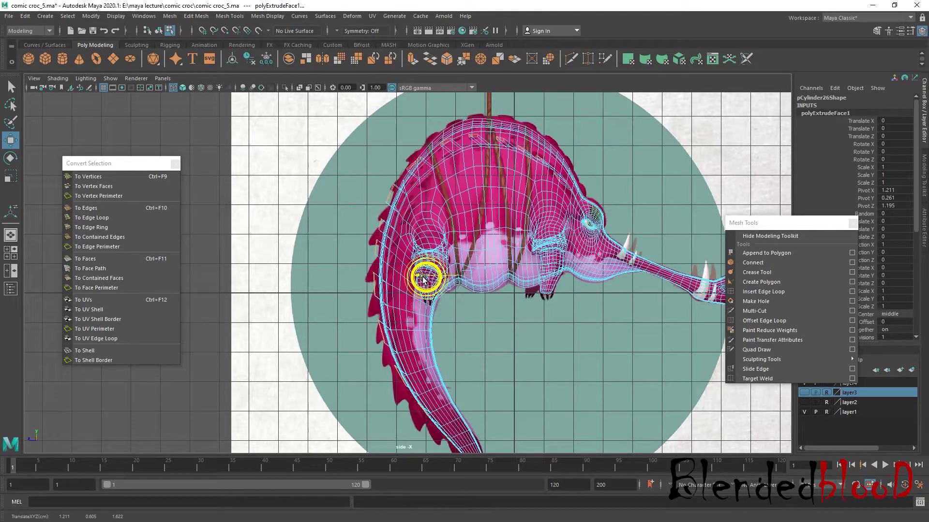
alt+middle_drag(469, 256, 489, 219)
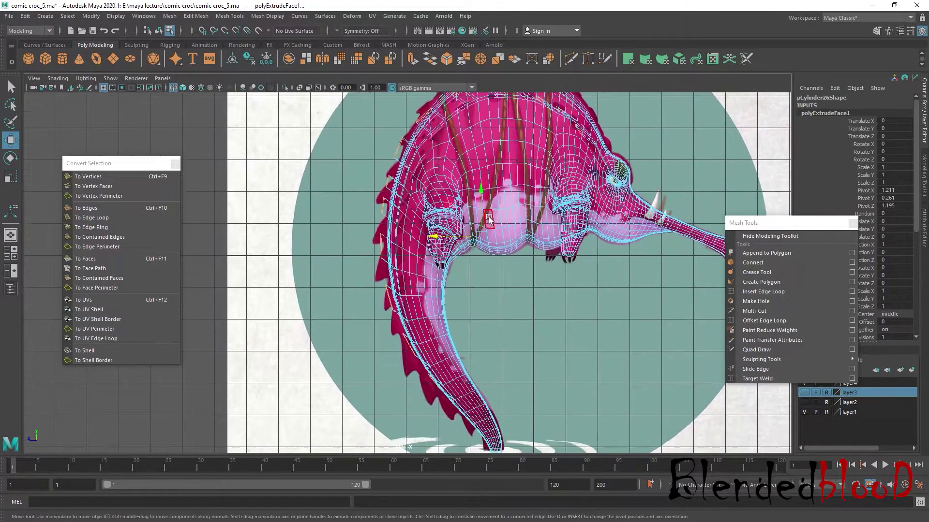
click(480, 192)
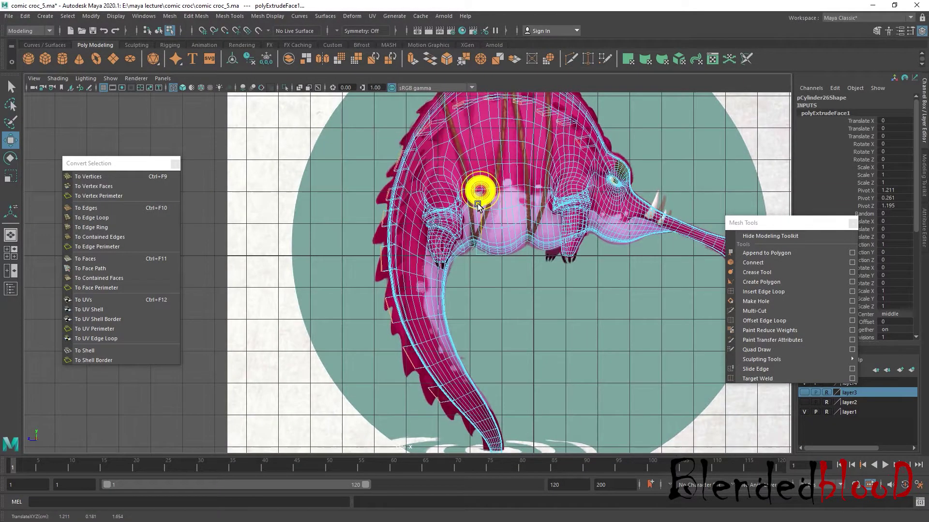
click(436, 256)
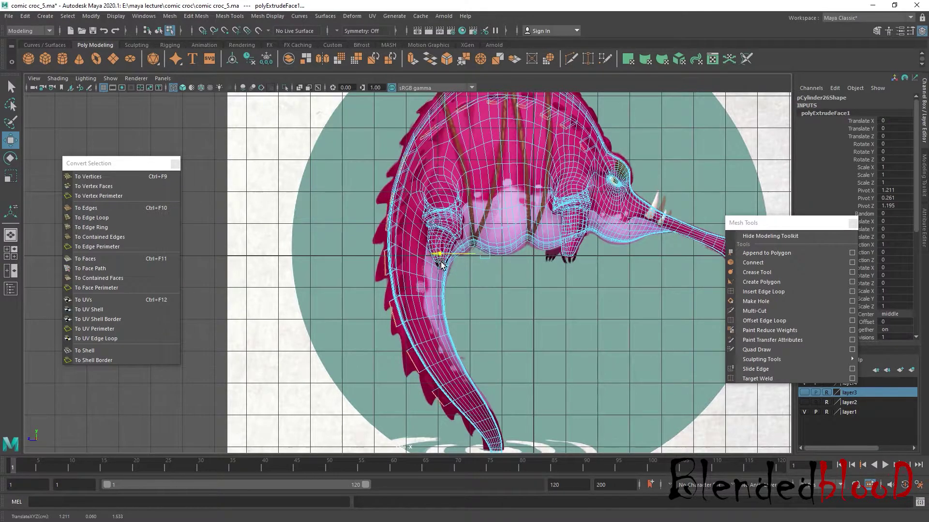
click(441, 264)
drag(490, 209, 487, 216)
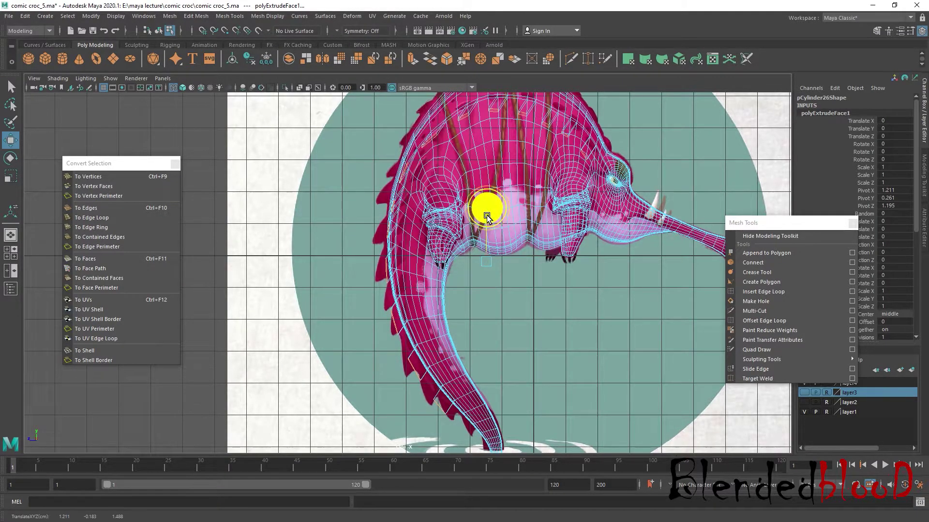
drag(438, 264, 443, 263)
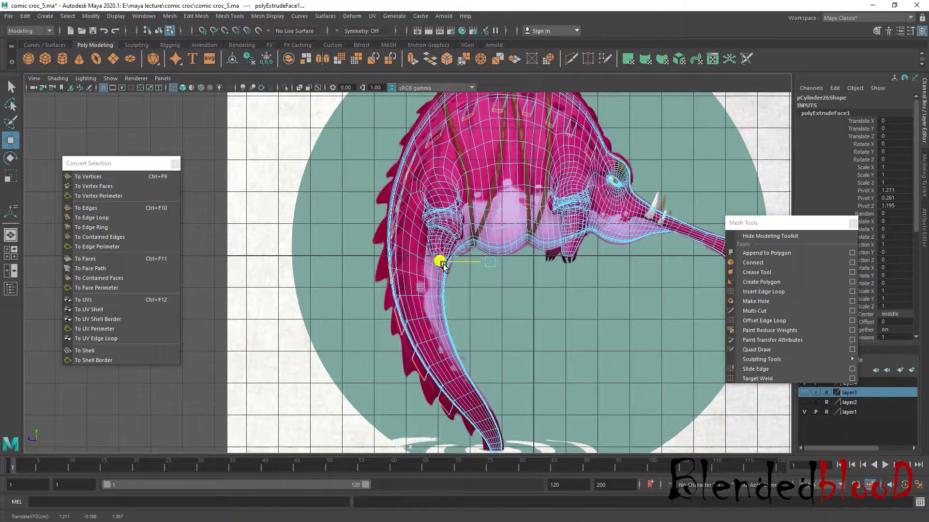
click(490, 221)
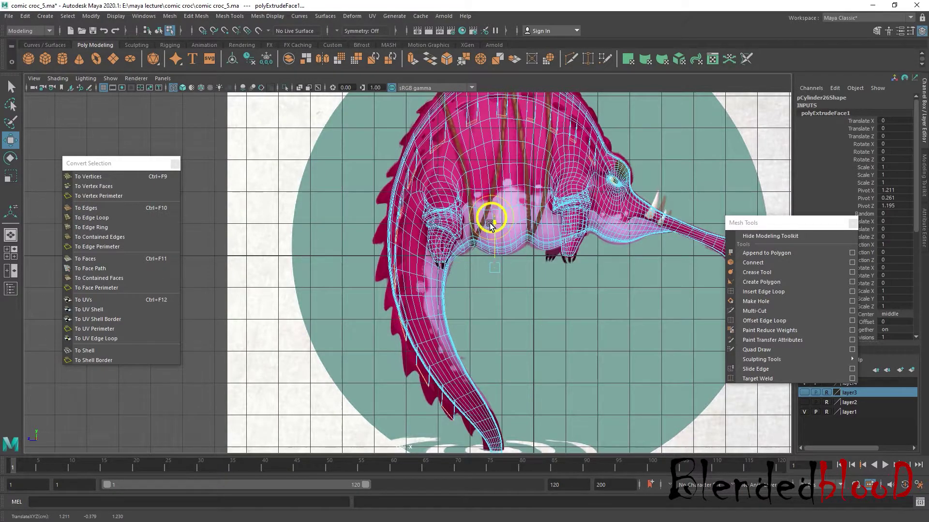
scroll(460, 256, up, 1)
scroll(432, 294, up, 2)
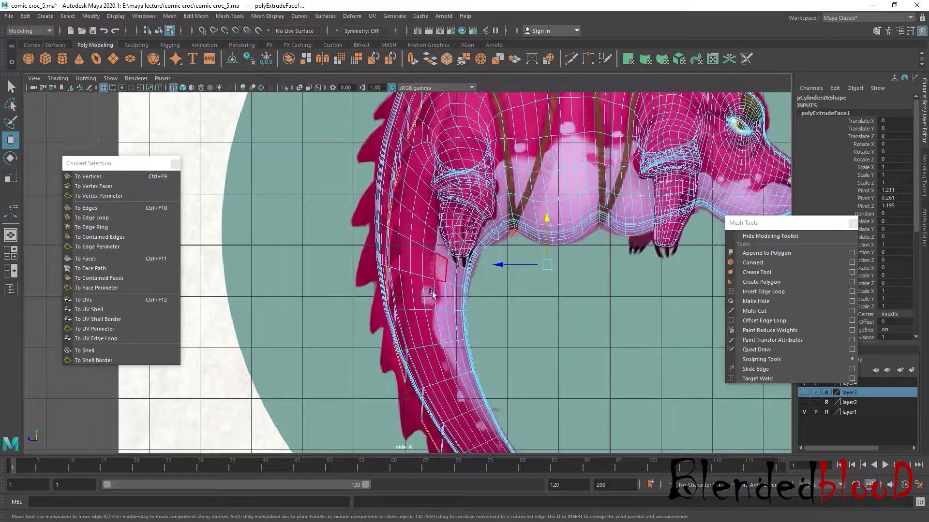
Pull the extruded back face outward into a thin spike matching the reference
click(387, 276)
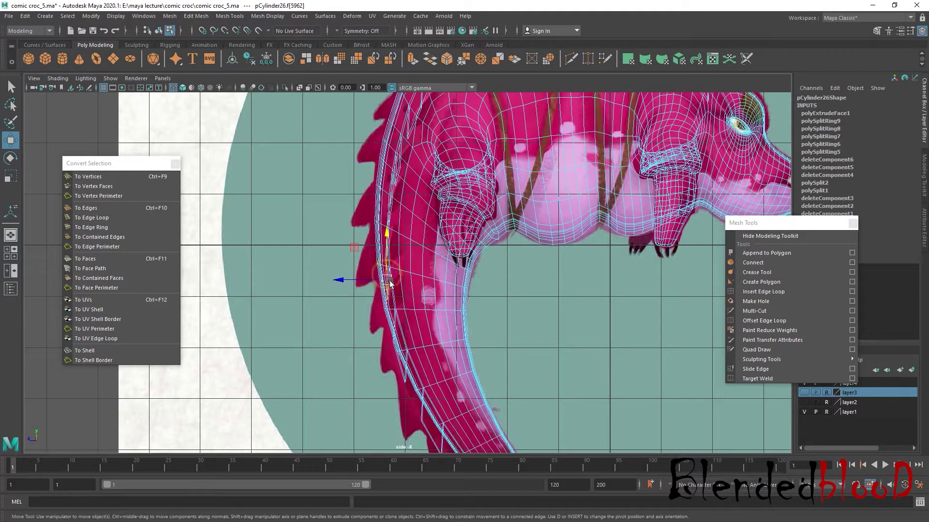
click(403, 380)
alt+middle_drag(383, 207, 405, 263)
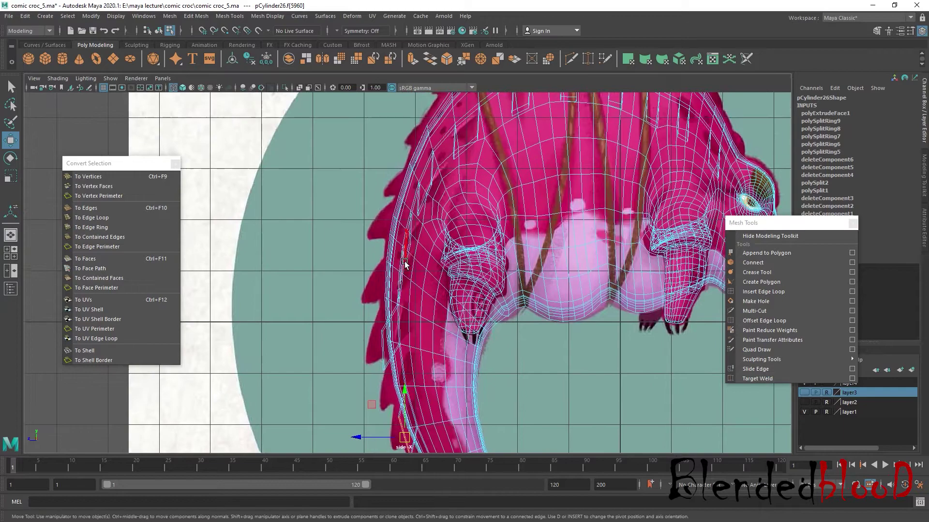
drag(411, 255, 383, 250)
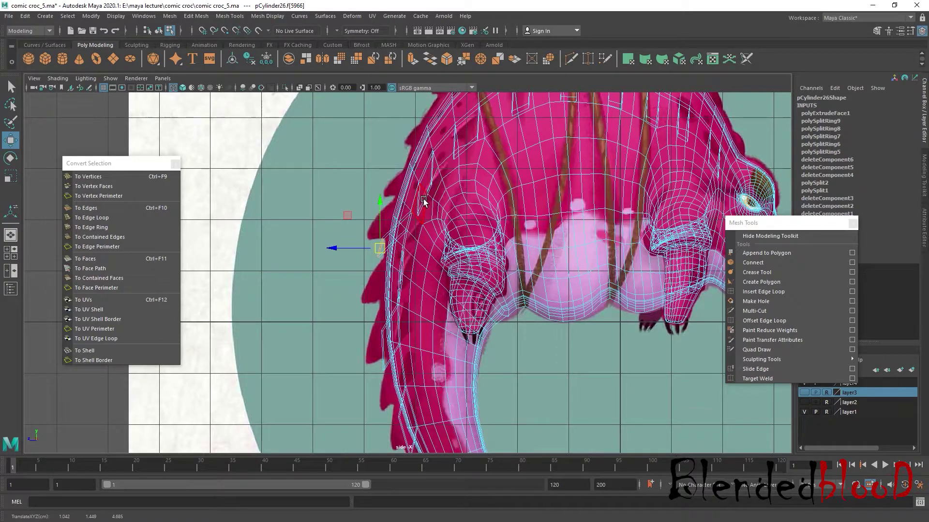
scroll(413, 257, up, 2)
scroll(408, 280, up, 2)
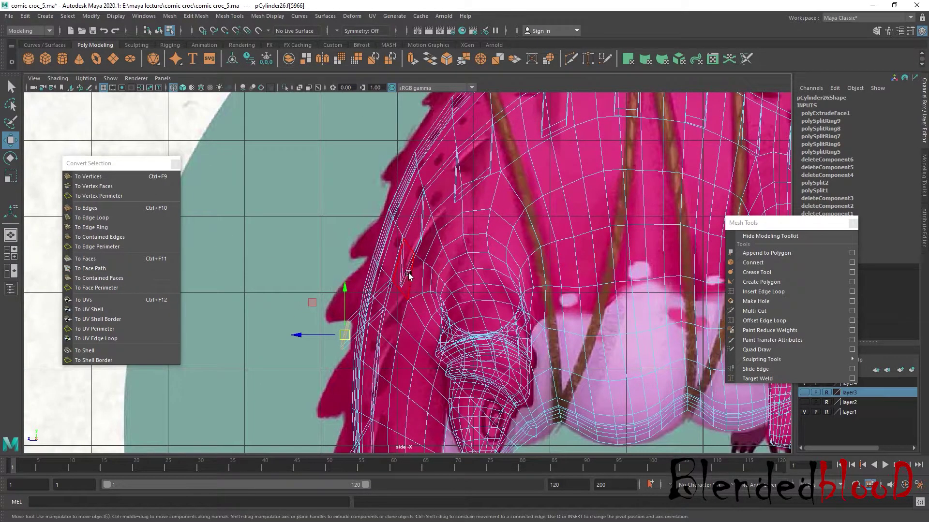
scroll(409, 270, up, 3)
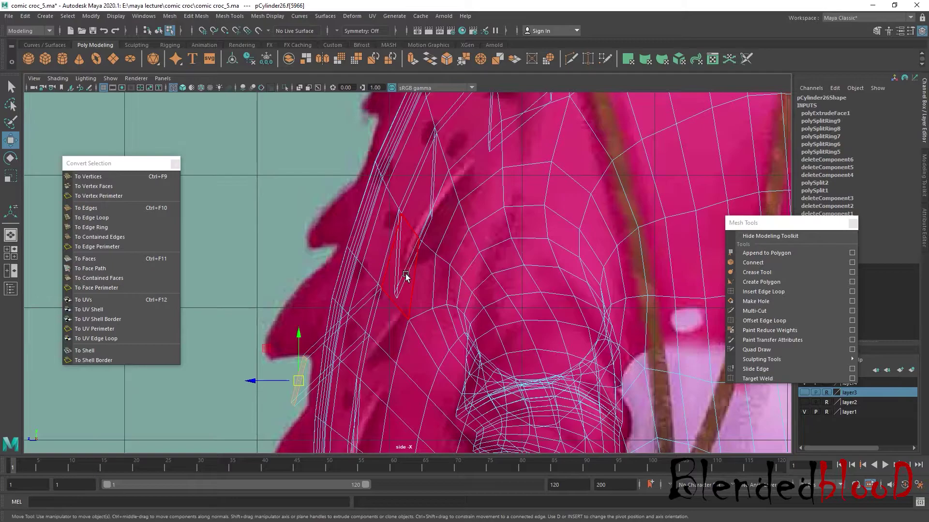
scroll(406, 275, up, 3)
click(407, 261)
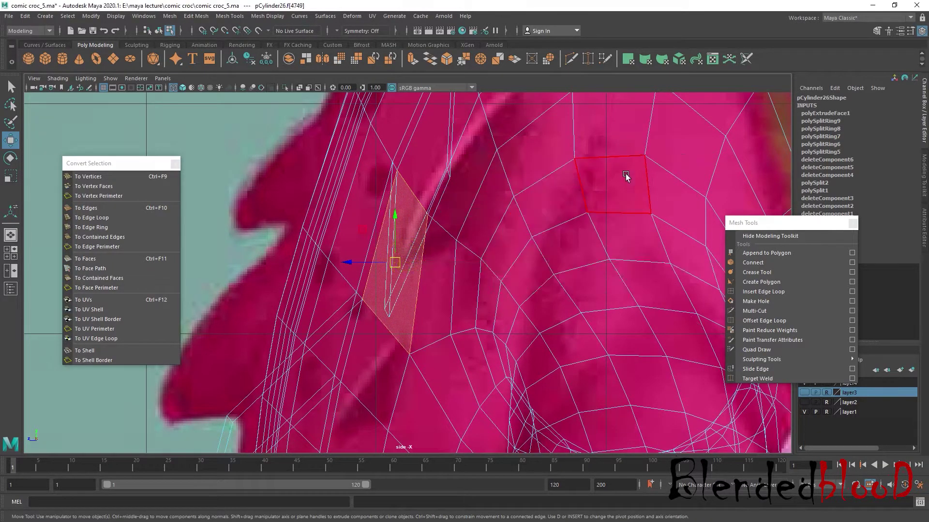
key(space)
key(space)
scroll(465, 247, up, 3)
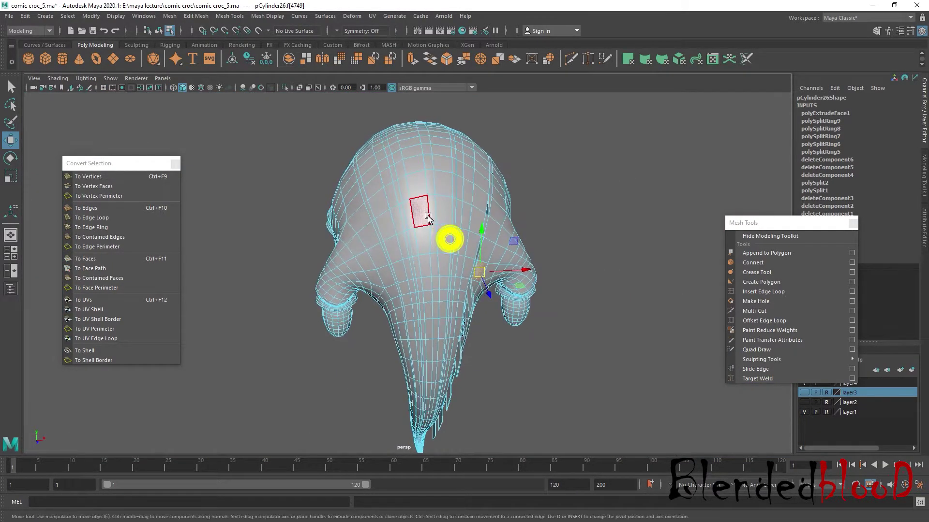
Delete the centre face loop and the left half, leaving half the crocodile mesh
double_click(428, 217)
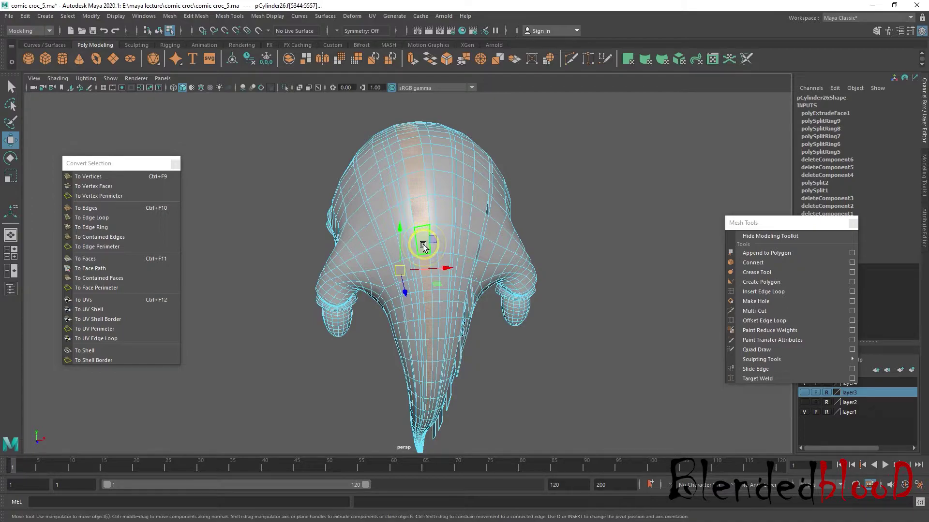
key(Delete)
click(387, 264)
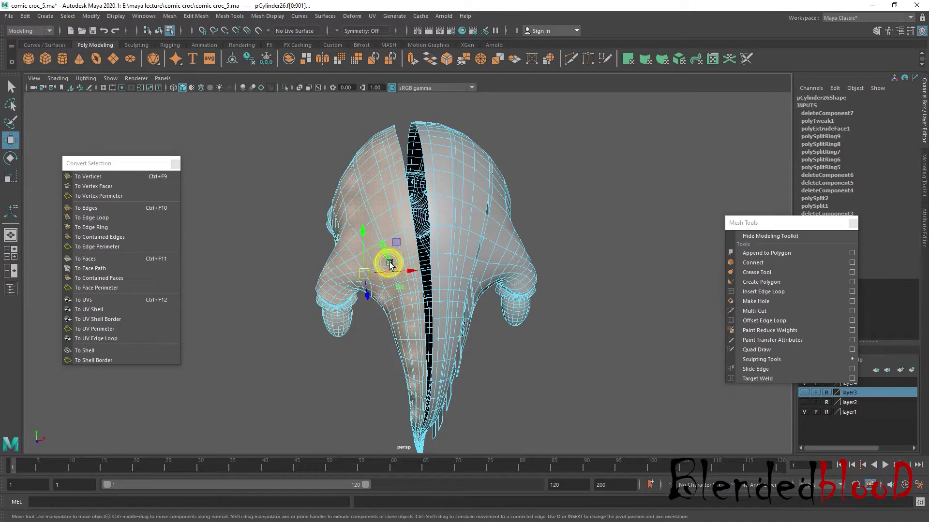
key(Delete)
mouse_move(391, 262)
alt+mouse_down()
mouse_move(431, 278)
mouse_move(390, 258)
alt+mouse_up()
scroll(390, 258, up, 3)
key(space)
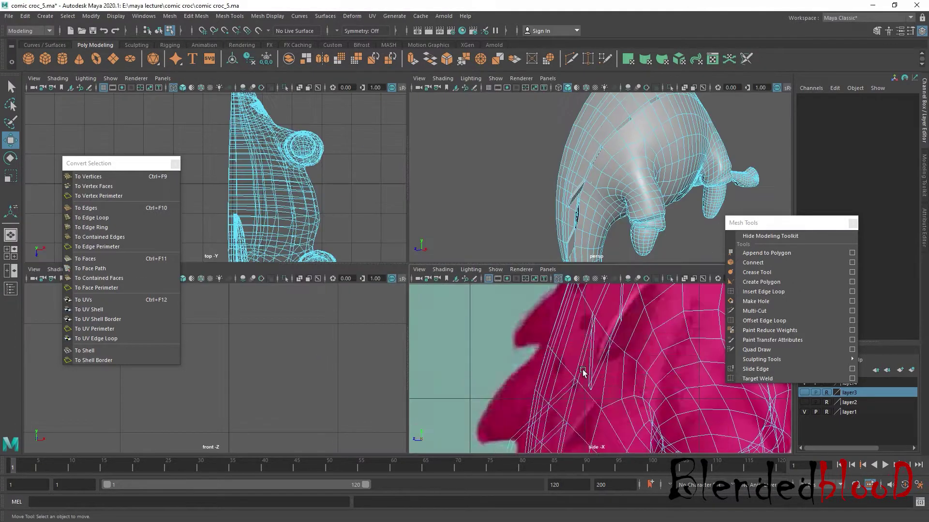
key(space)
In vertex mode, move the fin's top and bottom vertices toward the reference spike
right_drag(400, 246, 397, 287)
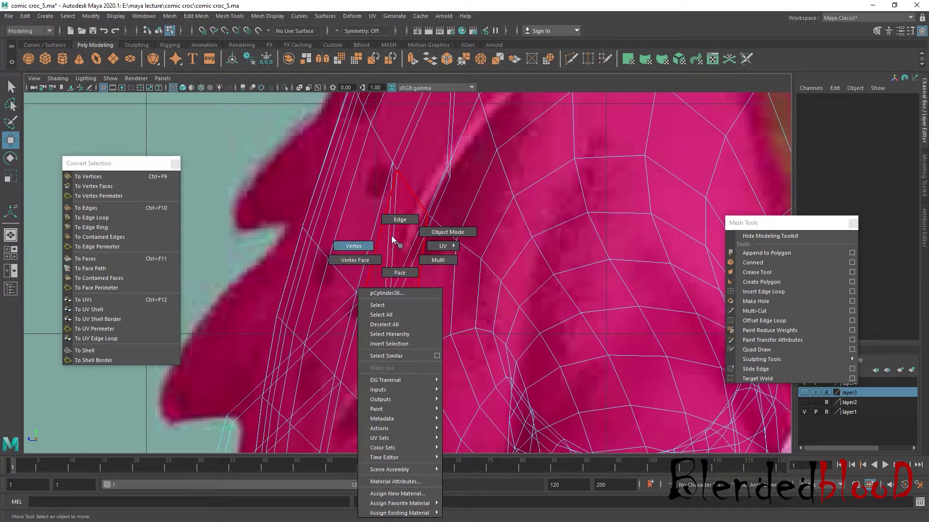
click(354, 246)
click(387, 312)
shift+click(438, 164)
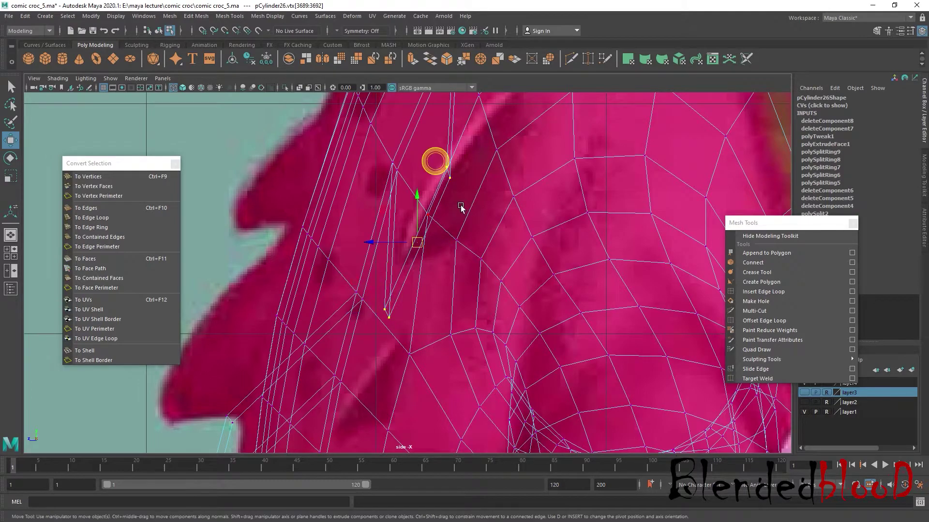
alt+middle_drag(460, 207, 478, 308)
drag(435, 343, 368, 257)
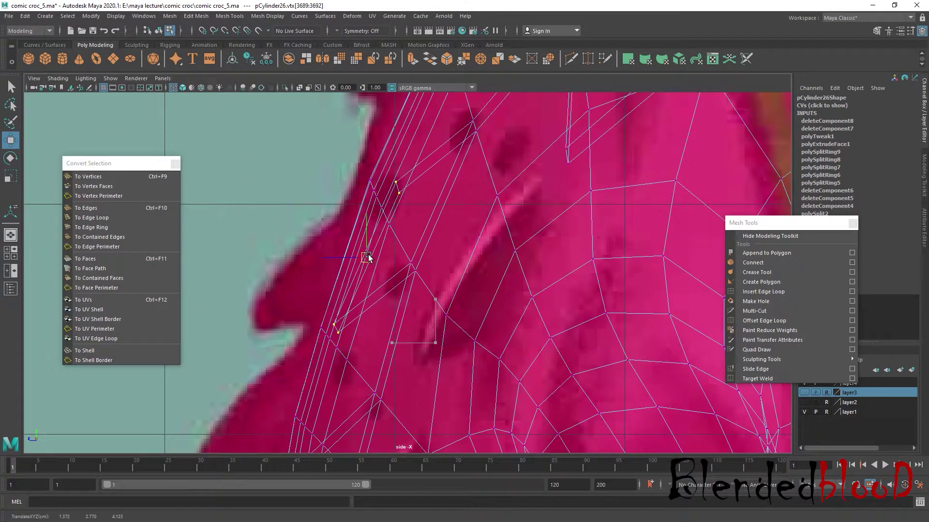
alt+middle_drag(602, 144, 472, 321)
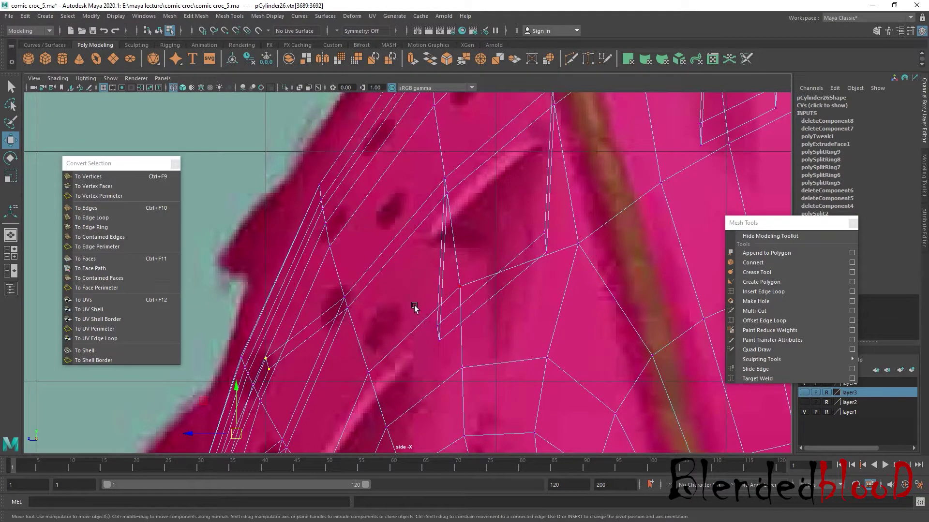
click(422, 312)
alt+middle_drag(553, 265, 529, 283)
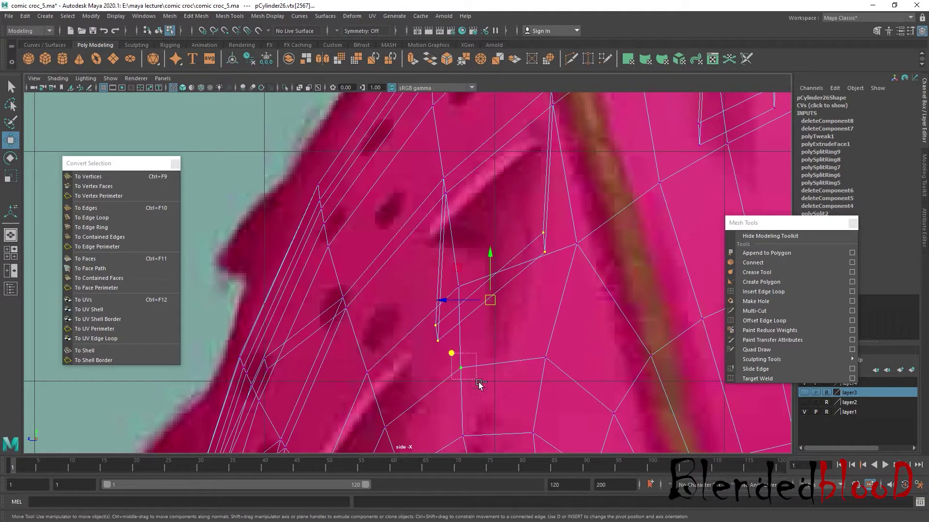
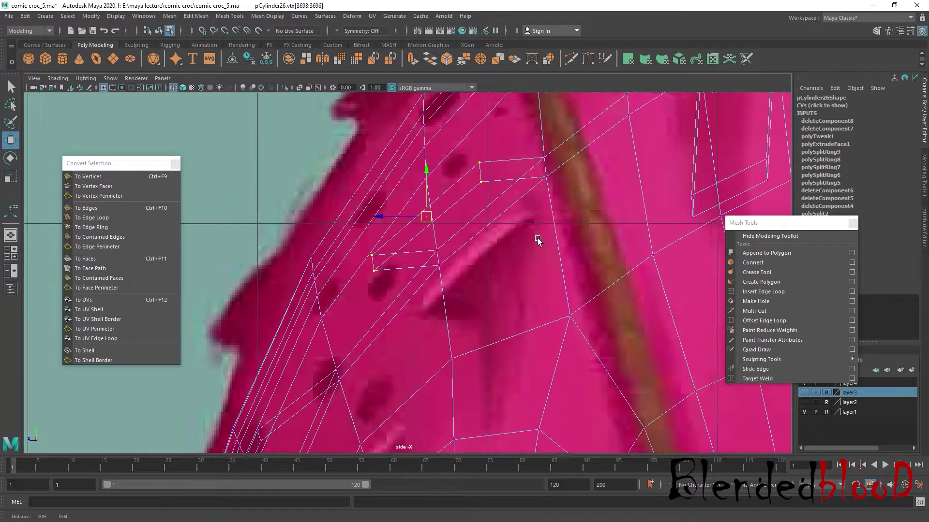
Try moving a back spike vertex left, then undo to restore the original spike layout
alt+middle_drag(538, 238, 284, 380)
mouse_move(400, 286)
mouse_down()
mouse_move(483, 339)
mouse_move(401, 167)
mouse_up()
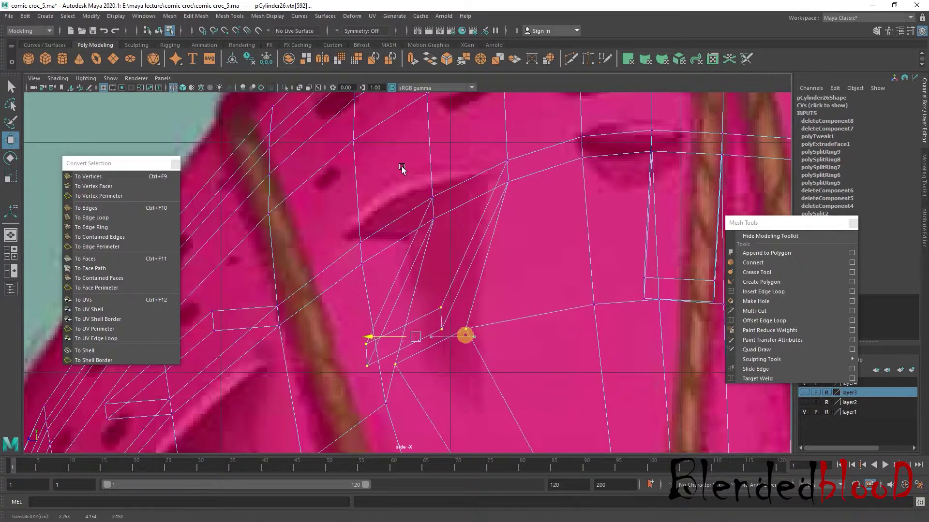
key(ctrl+z)
key(ctrl+z)
drag(436, 336, 416, 372)
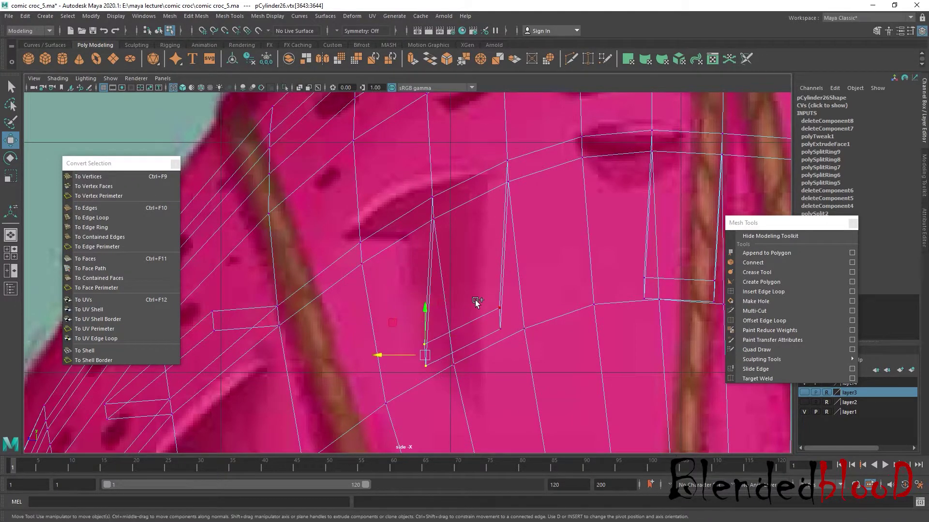
key(ctrl+z)
key(ctrl+z)
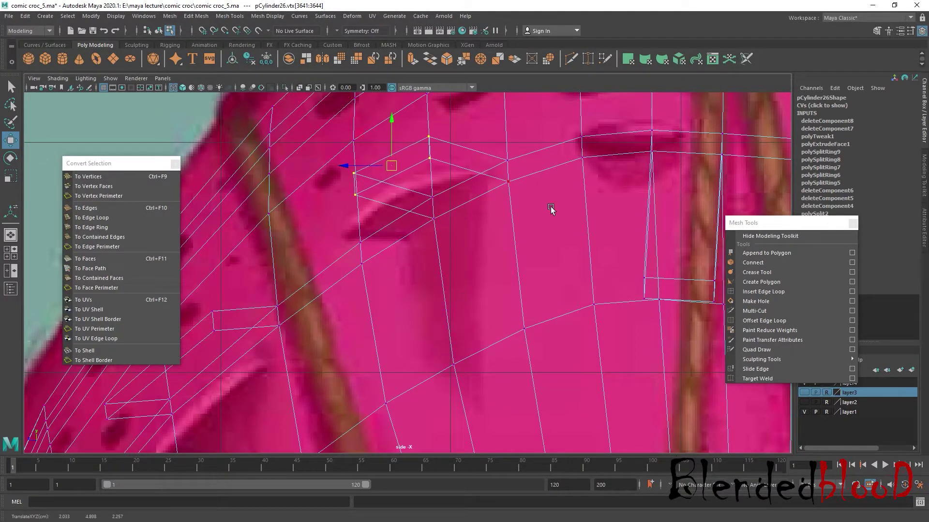
alt+middle_drag(550, 209, 390, 280)
Marquee-select corner vertices of several raised scale quads along the croc's back
drag(417, 334, 427, 356)
shift+drag(472, 304, 507, 367)
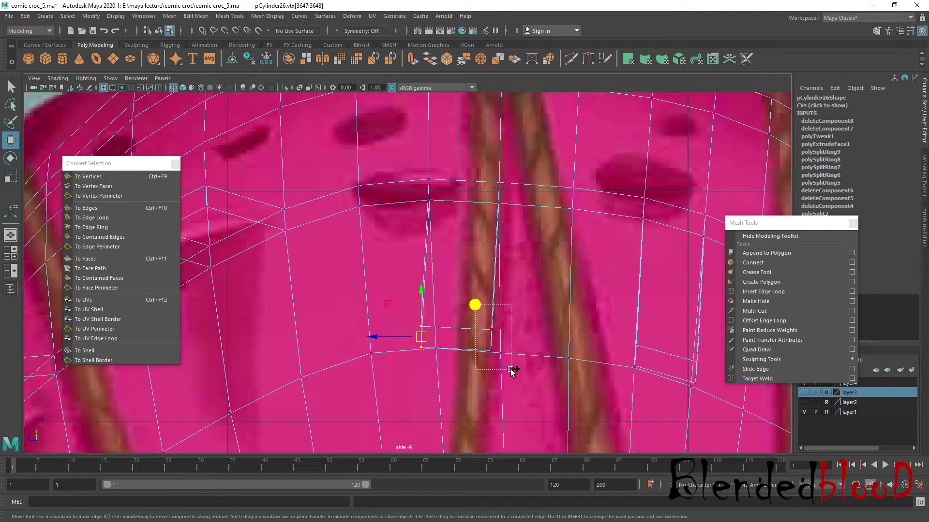
scroll(495, 372, down, 5)
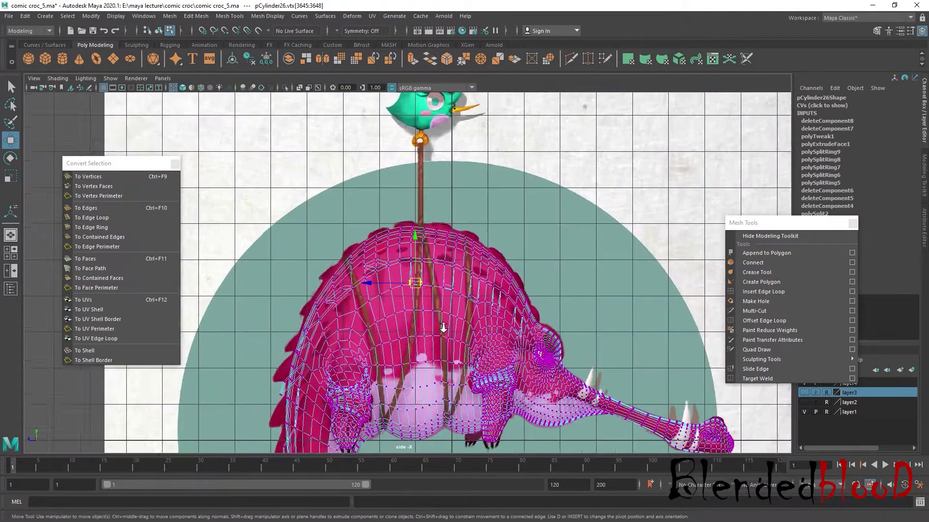
scroll(435, 217, up, 5)
mouse_move(387, 184)
mouse_down()
mouse_move(435, 208)
mouse_move(408, 207)
mouse_up()
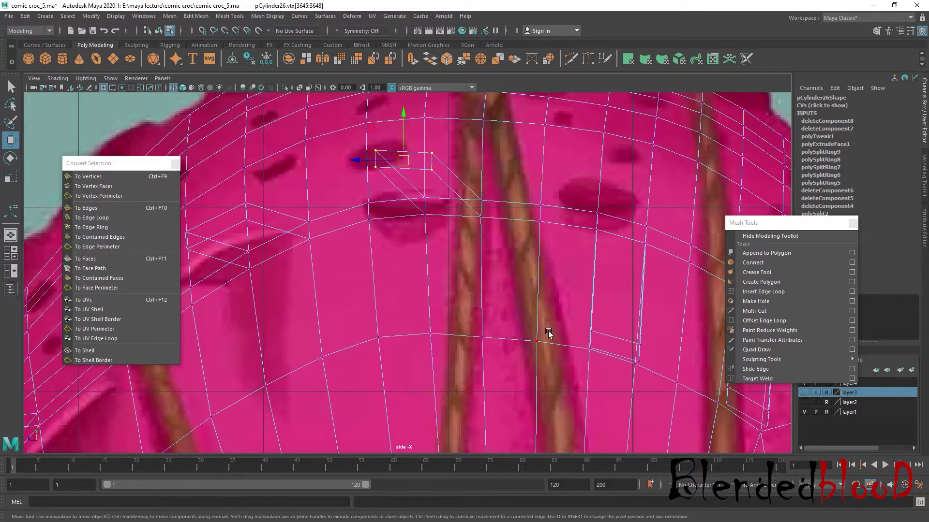
scroll(533, 319, up, 3)
scroll(446, 326, up, 3)
mouse_move(454, 325)
mouse_down()
mouse_move(498, 387)
mouse_move(527, 382)
mouse_up()
shift+drag(593, 405, 595, 409)
scroll(421, 316, down, 5)
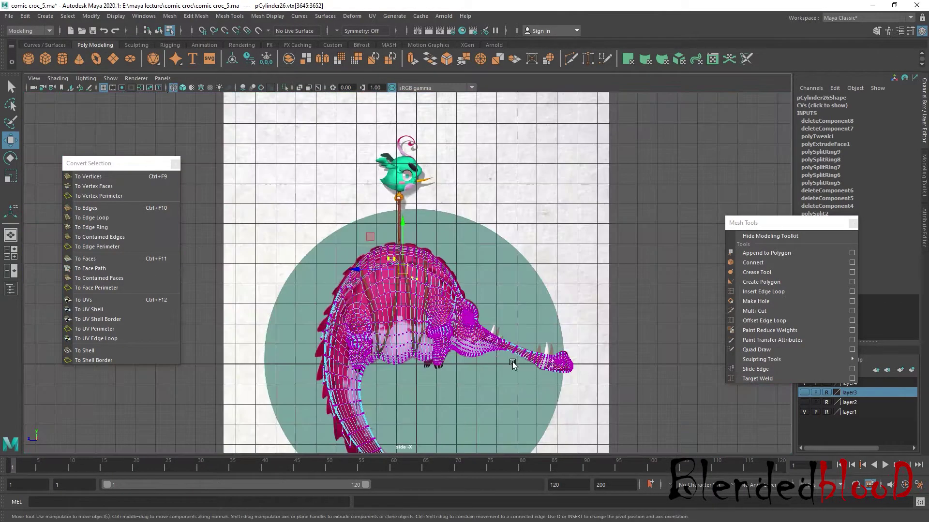
scroll(421, 316, up, 2)
scroll(421, 317, up, 2)
scroll(421, 317, up, 2)
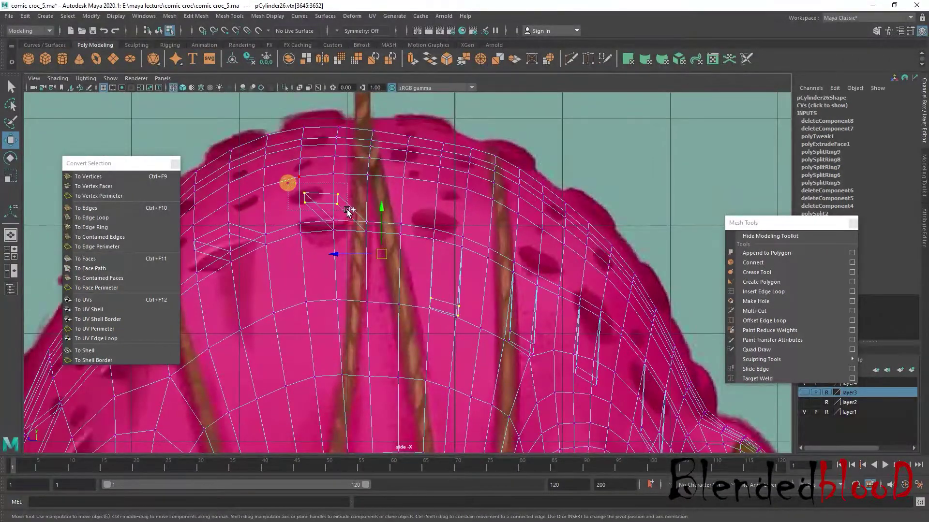
Lift the lower scale quad's vertices higher and switch to face selection
shift+drag(347, 211, 347, 212)
drag(445, 305, 435, 211)
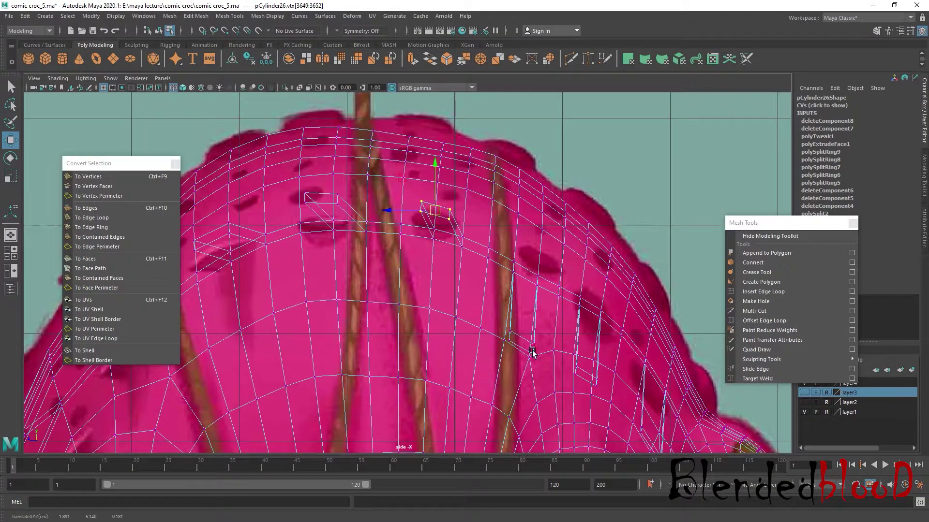
scroll(532, 352, up, 1)
right_drag(562, 369, 557, 355)
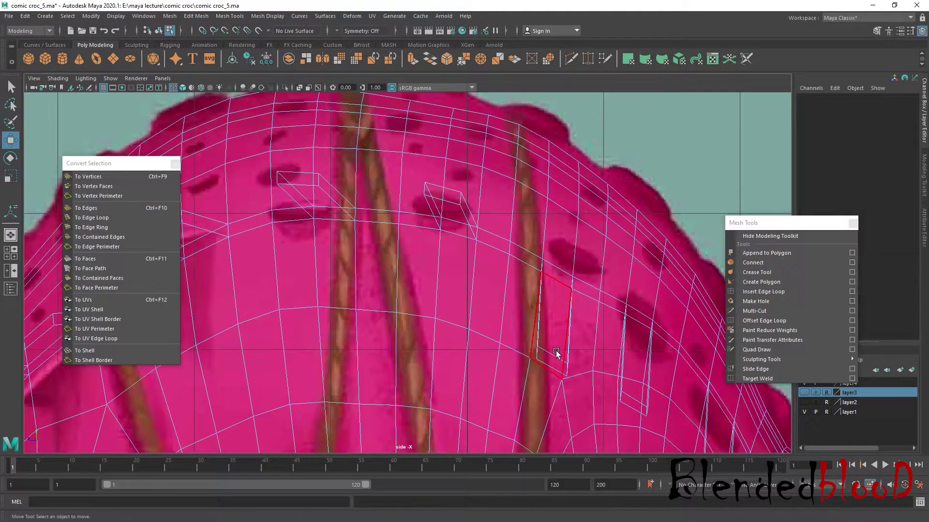
scroll(571, 377, up, 2)
scroll(483, 339, up, 2)
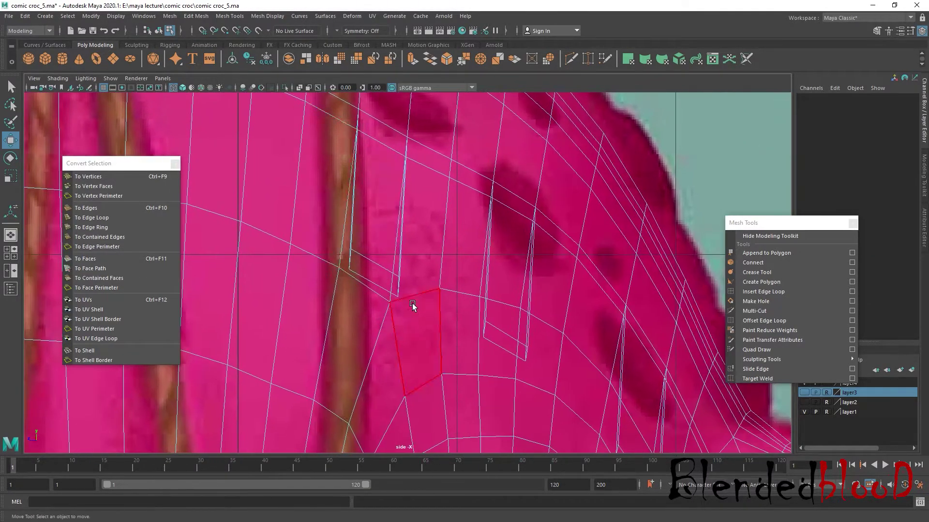
scroll(383, 290, up, 2)
Back in vertex mode, select another scale quad's vertices and move them upward
click(352, 271)
right_drag(352, 249, 306, 255)
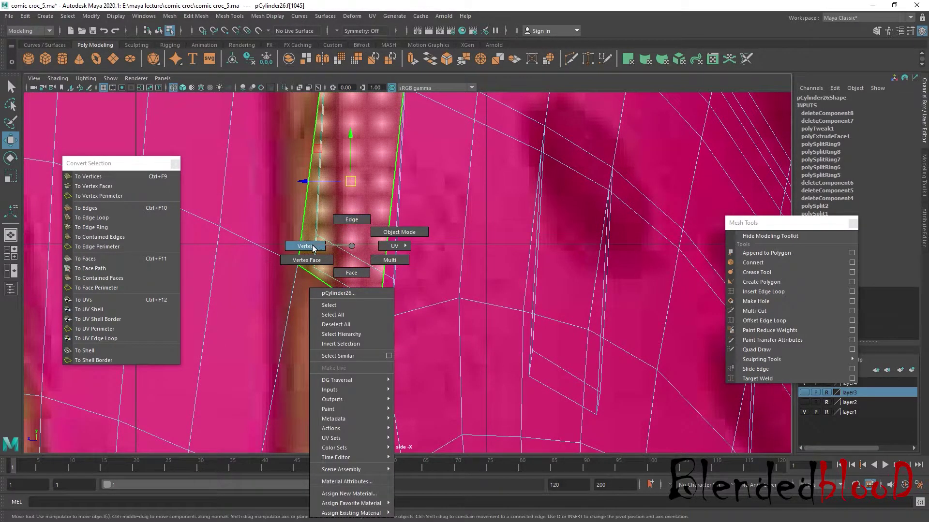
drag(308, 226, 328, 276)
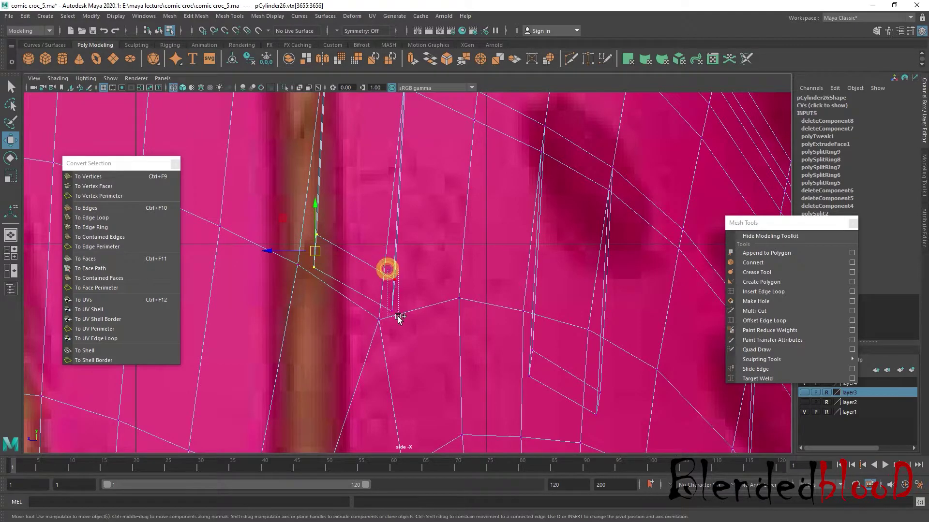
shift+drag(397, 317, 398, 319)
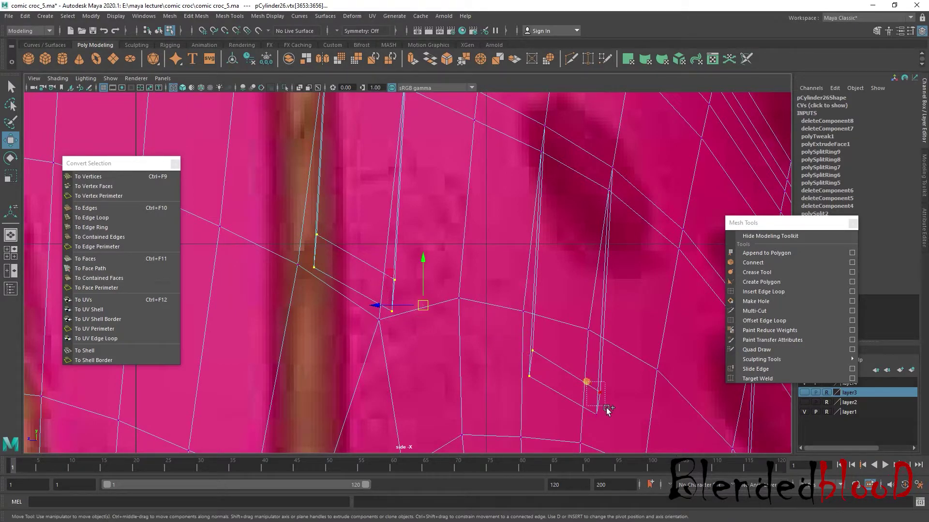
shift+drag(587, 382, 605, 408)
scroll(484, 338, down, 5)
scroll(412, 354, up, 5)
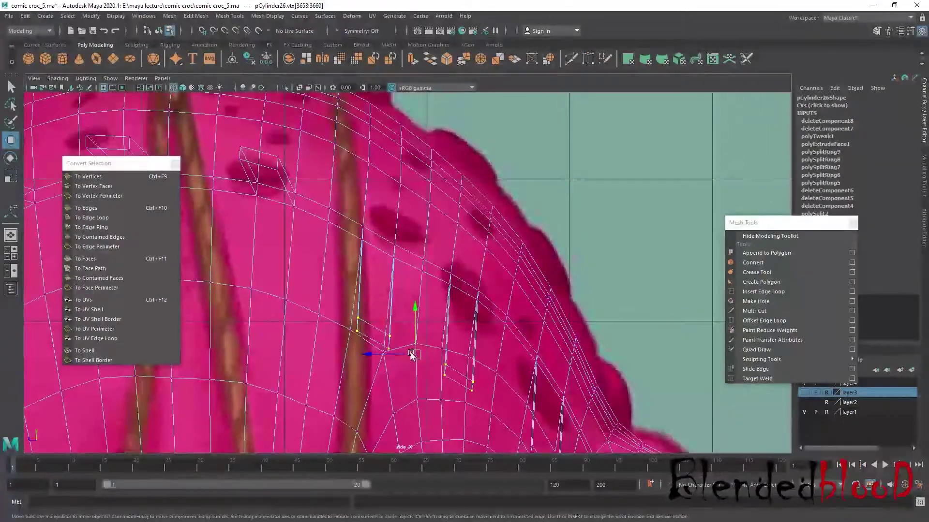
drag(411, 355, 426, 257)
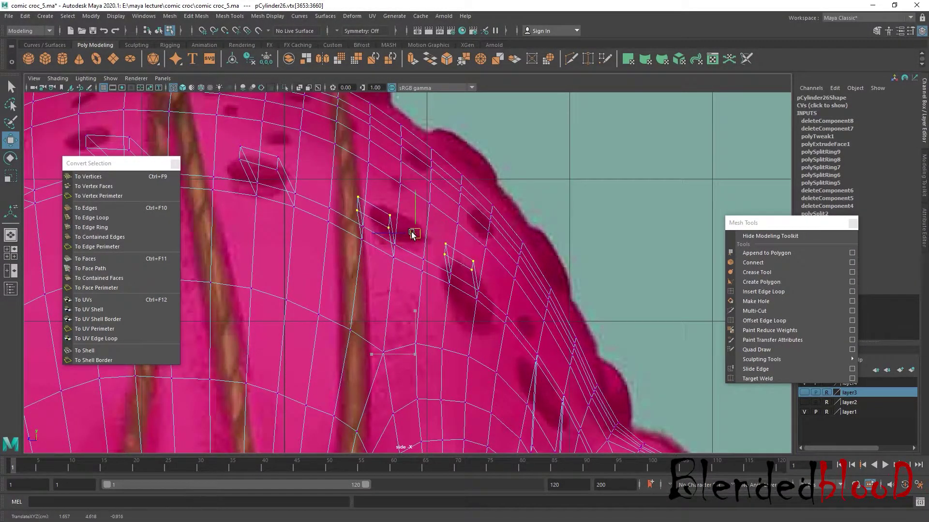
scroll(426, 252, down, 2)
scroll(442, 266, down, 2)
scroll(380, 325, up, 3)
scroll(386, 369, up, 2)
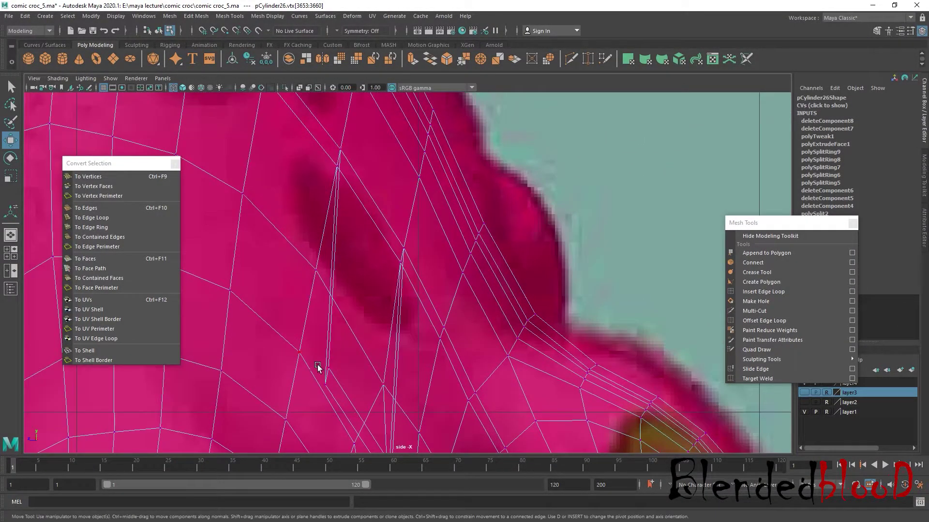
Pick another vertex pair, reframe the side view, and tumble the maximized perspective view
click(317, 366)
scroll(396, 317, down, 2)
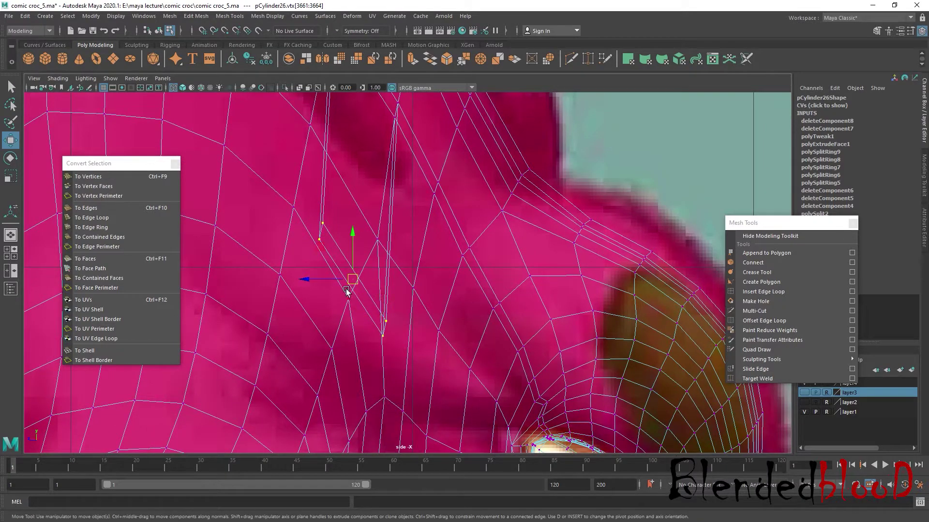
alt+middle_drag(346, 290, 377, 363)
click(382, 216)
key(ctrl+z)
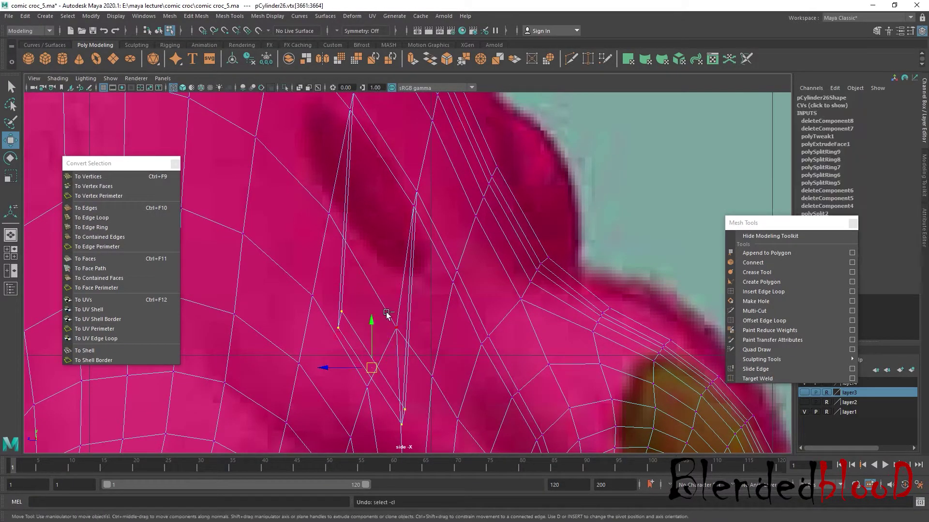
scroll(377, 358, down, 2)
alt+middle_drag(377, 358, 402, 285)
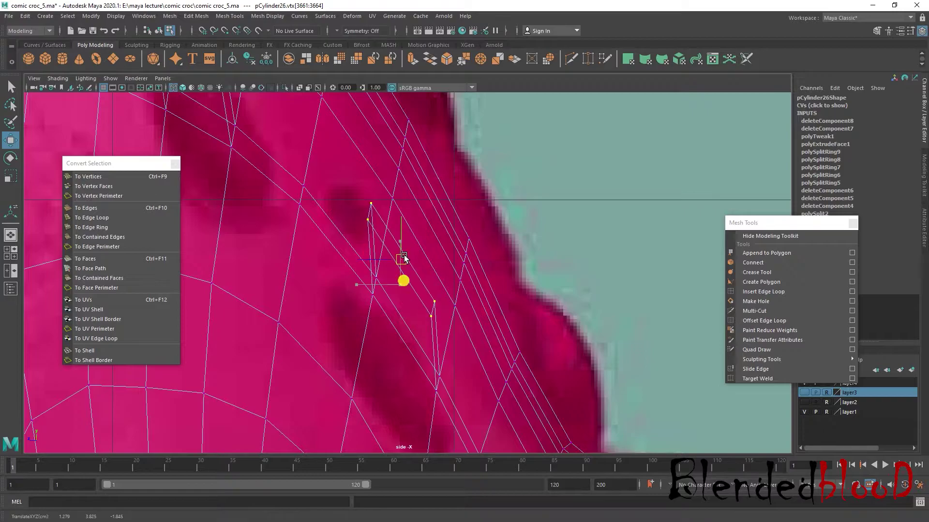
key(space)
key(space)
mouse_move(474, 222)
alt+mouse_down()
mouse_move(505, 242)
mouse_move(471, 260)
alt+mouse_up()
Inspect the croc head from below, then frame the selected vertex in the side view
alt+drag(350, 178, 401, 275)
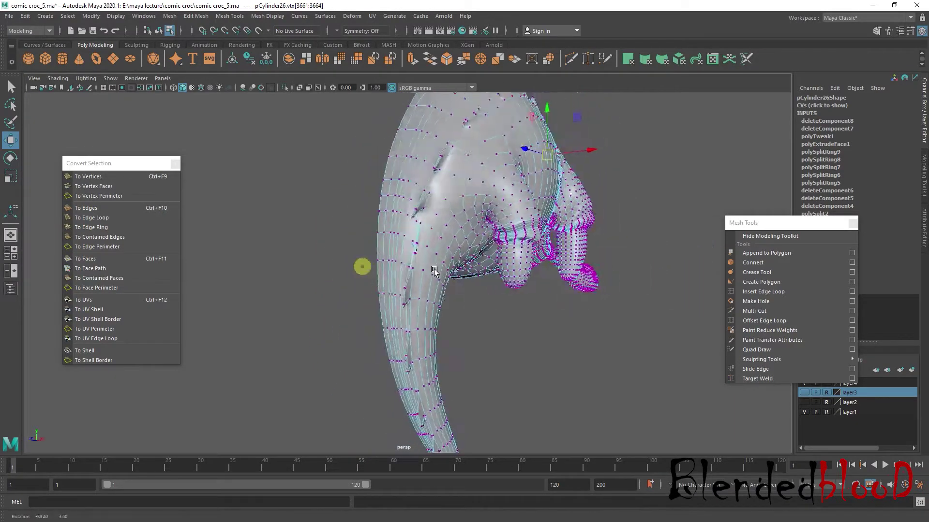
scroll(382, 272, up, 3)
scroll(329, 266, up, 2)
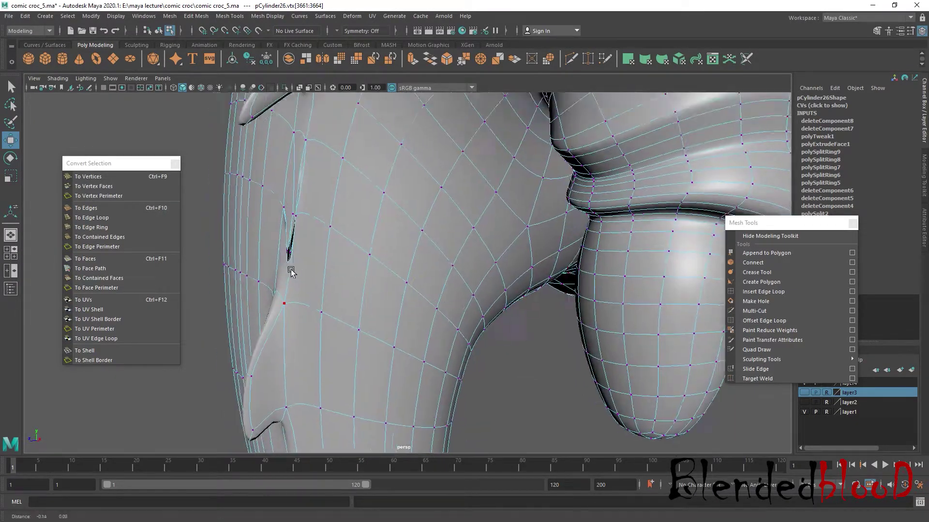
scroll(339, 286, up, 2)
scroll(333, 312, up, 2)
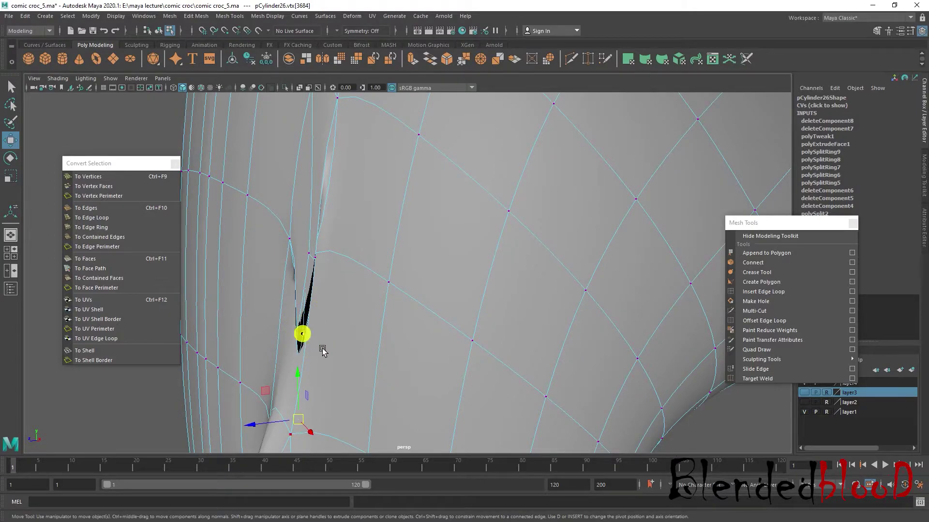
key(space)
key(space)
key(f)
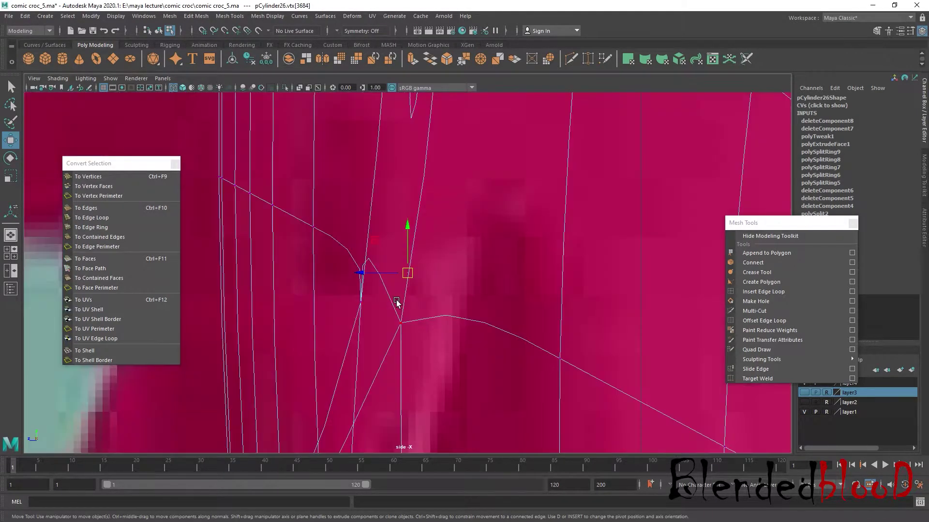
scroll(423, 290, down, 5)
scroll(416, 286, up, 2)
scroll(416, 286, up, 2)
scroll(426, 296, up, 1)
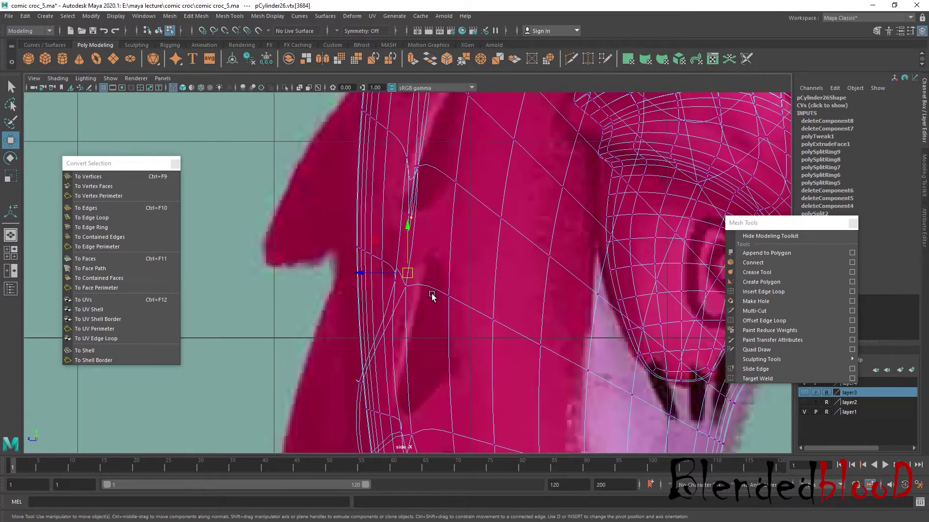
scroll(432, 294, up, 1)
scroll(418, 275, up, 1)
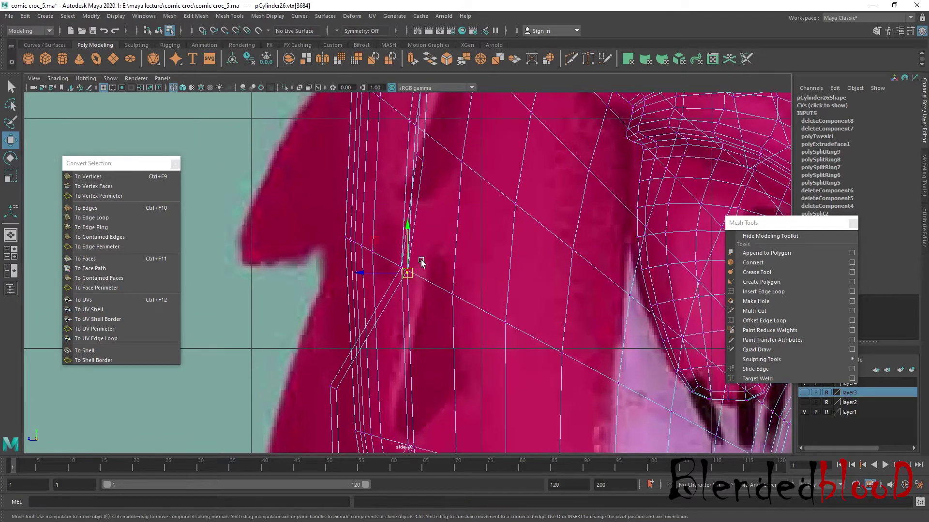
Select vertices near the jaw and nudge one to match the reference outline
click(387, 261)
scroll(421, 283, up, 1)
scroll(416, 283, up, 2)
scroll(414, 283, up, 1)
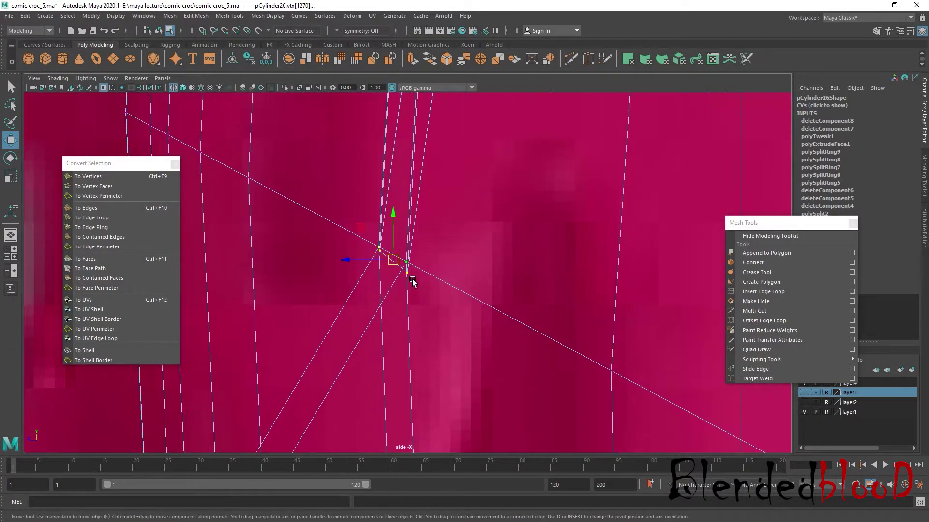
key(ctrl+z)
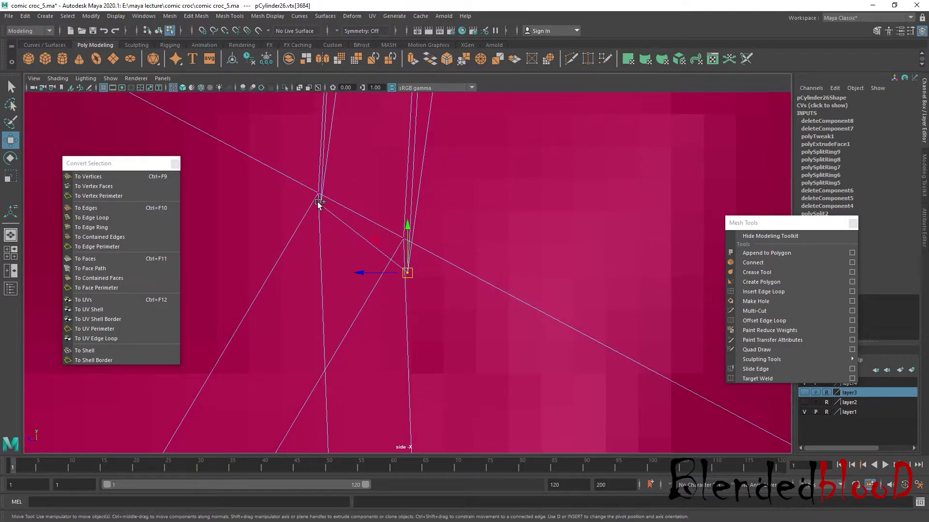
shift+click(319, 203)
scroll(397, 329, up, 3)
scroll(457, 414, up, 1)
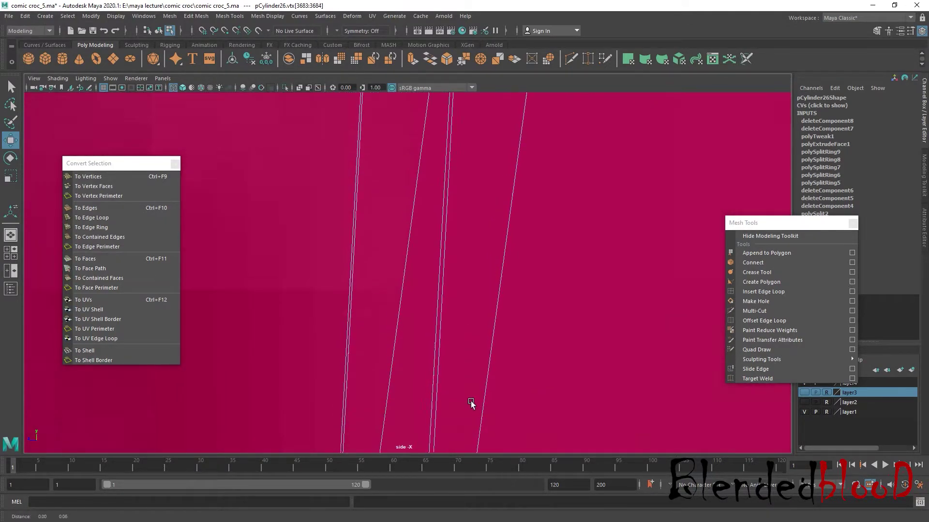
scroll(460, 409, up, 1)
scroll(477, 422, up, 1)
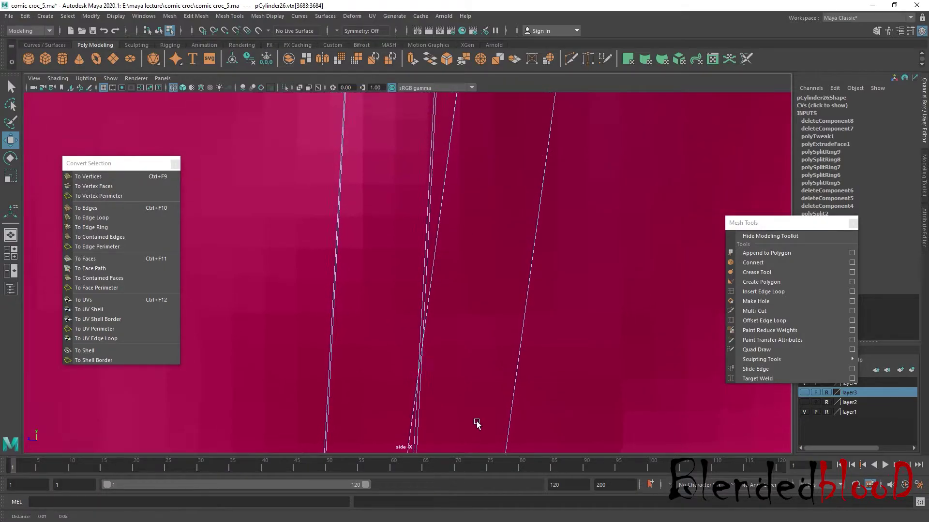
scroll(477, 421, down, 1)
scroll(450, 348, down, 4)
scroll(412, 242, up, 1)
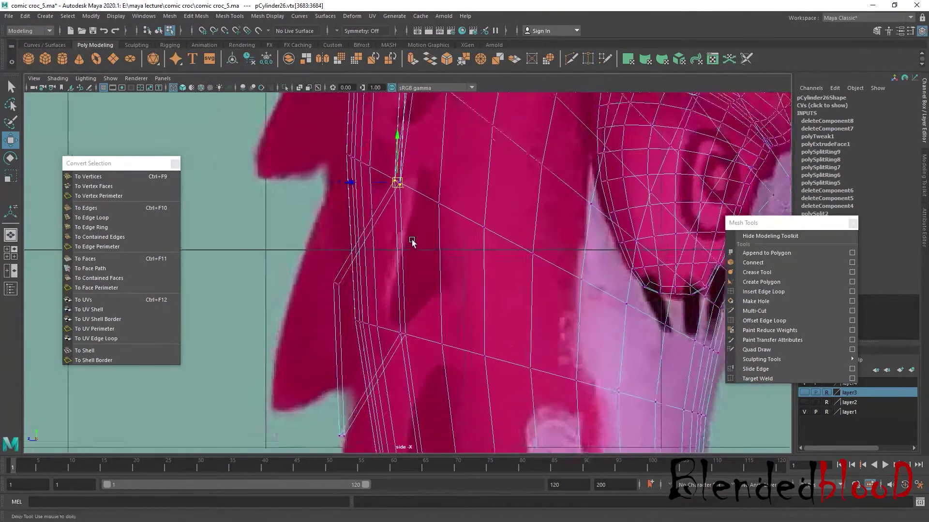
scroll(412, 242, up, 2)
scroll(400, 315, up, 2)
scroll(369, 298, up, 2)
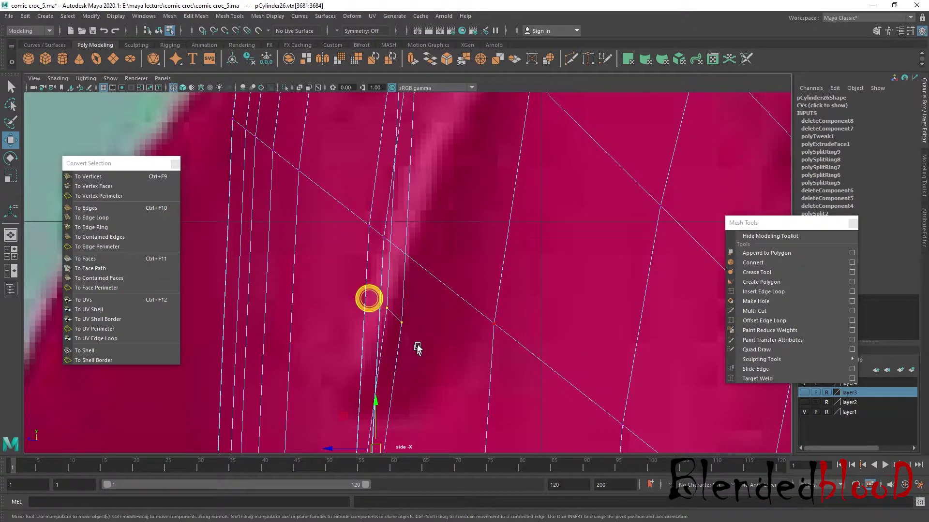
scroll(417, 345, down, 2)
drag(428, 289, 368, 287)
Check the arm in perspective, pull its vertex outward to follow the reference, and return to object mode
key(space)
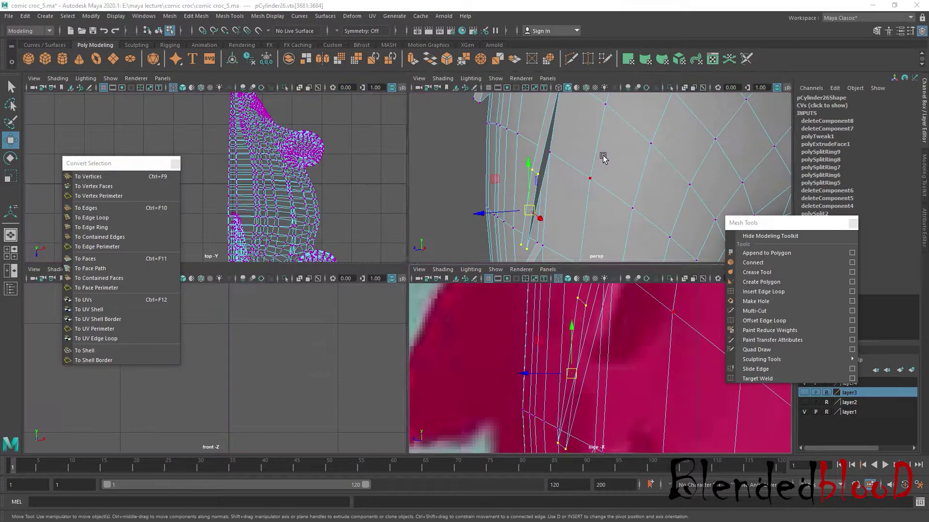
key(space)
scroll(529, 210, down, 3)
mouse_move(477, 257)
alt+mouse_down()
mouse_move(527, 266)
mouse_move(487, 272)
alt+mouse_up()
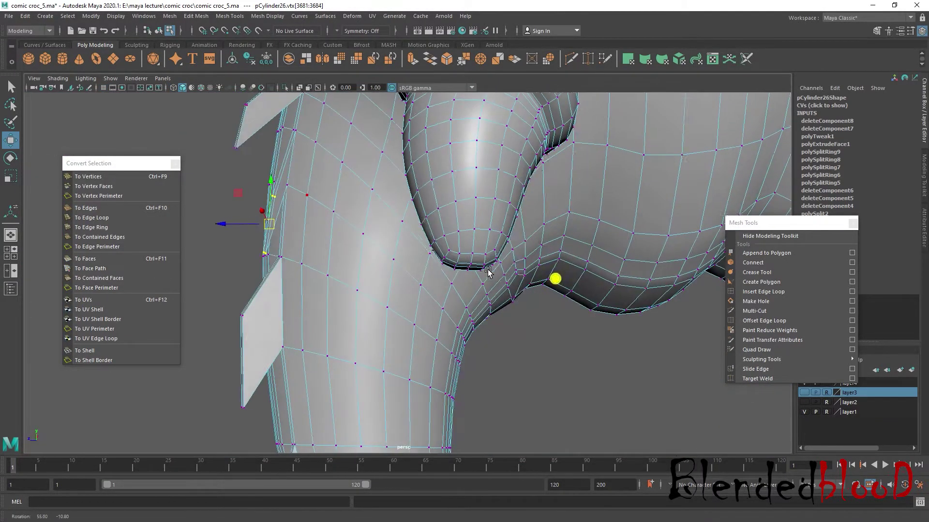
key(space)
key(space)
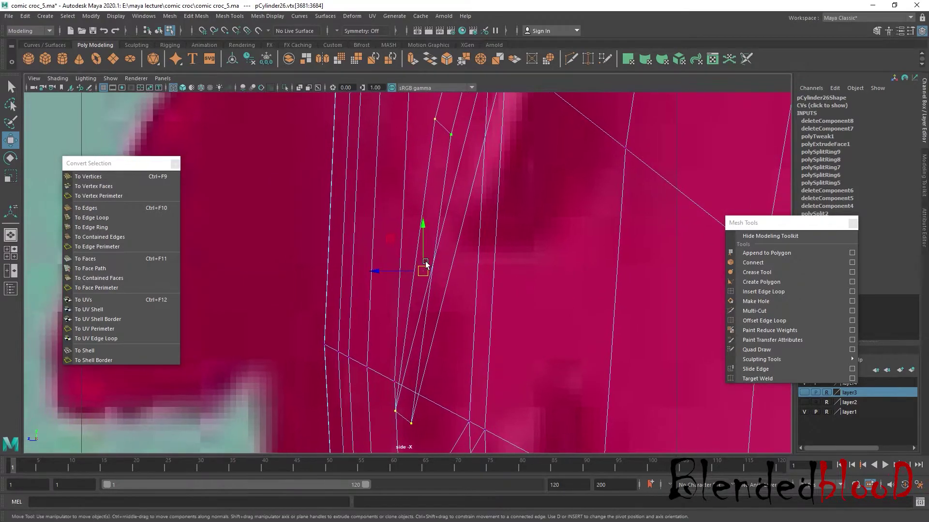
drag(423, 273, 420, 270)
key(space)
key(space)
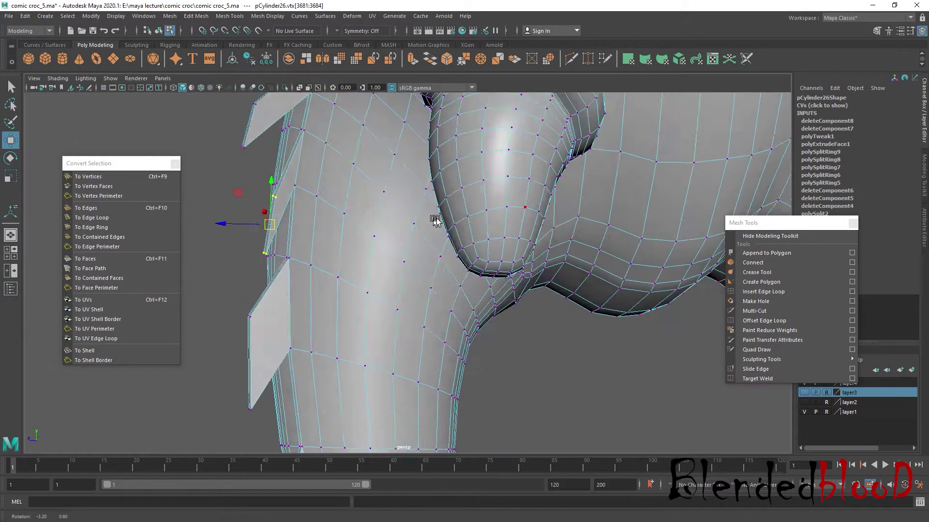
alt+drag(436, 216, 459, 221)
scroll(458, 221, down, 3)
mouse_move(360, 221)
alt+mouse_down()
mouse_move(421, 242)
mouse_move(369, 234)
mouse_move(345, 243)
mouse_move(394, 257)
mouse_move(485, 260)
mouse_move(542, 234)
mouse_move(543, 170)
alt+mouse_up()
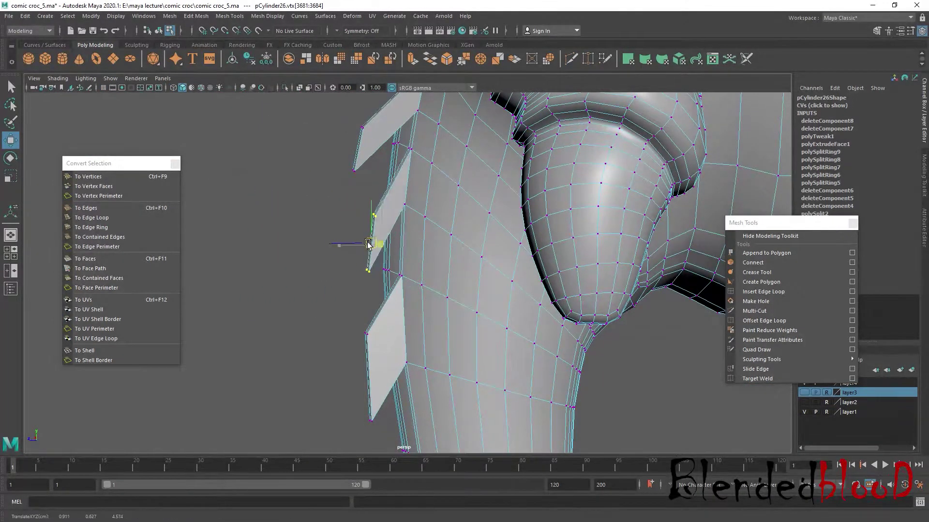
right_drag(543, 169, 584, 141)
mouse_move(584, 140)
alt+mouse_down()
mouse_move(622, 180)
mouse_move(554, 242)
mouse_move(446, 247)
mouse_move(588, 236)
mouse_move(667, 242)
mouse_move(443, 247)
mouse_move(467, 172)
alt+mouse_up()
Select the croc body pCylinder26 in face mode and pick a face on its head
click(450, 227)
alt+right_drag(450, 228, 481, 297)
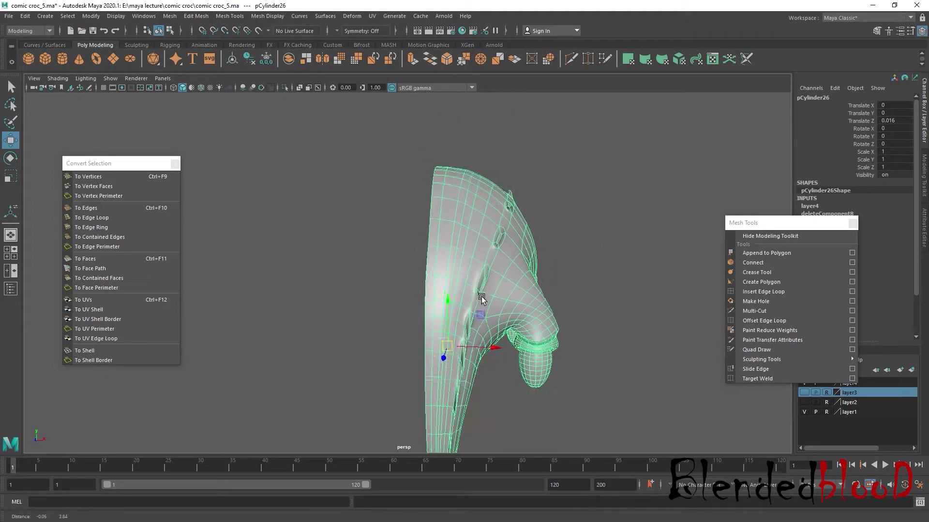
alt+right_drag(507, 259, 465, 230)
right_drag(501, 192, 505, 203)
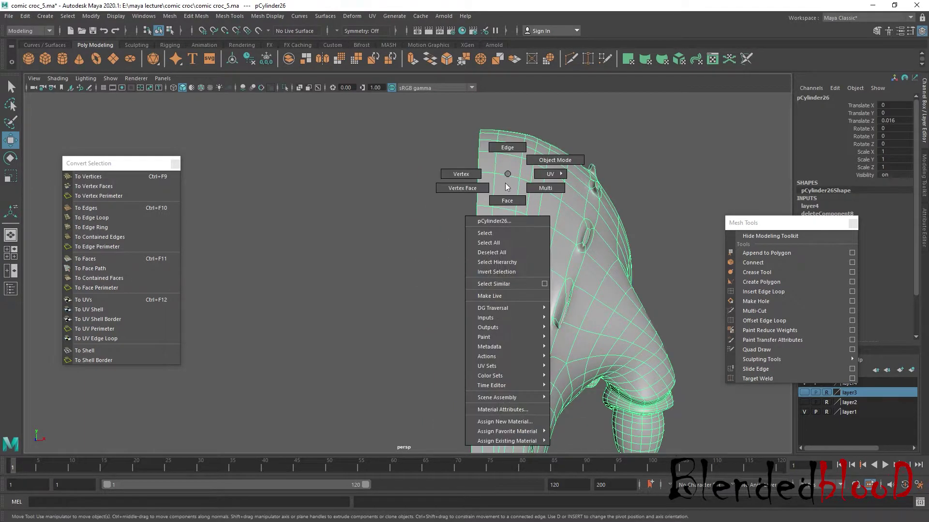
click(499, 191)
key(space)
key(space)
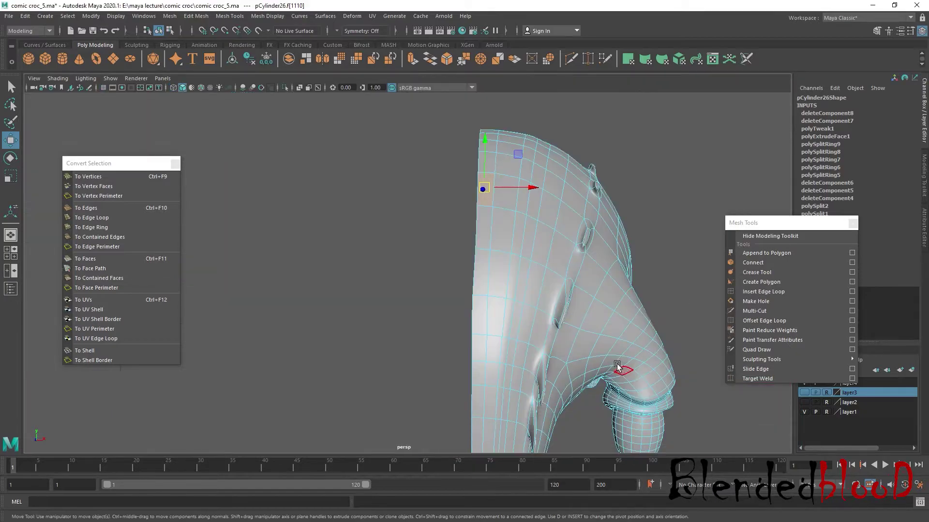
key(space)
key(space)
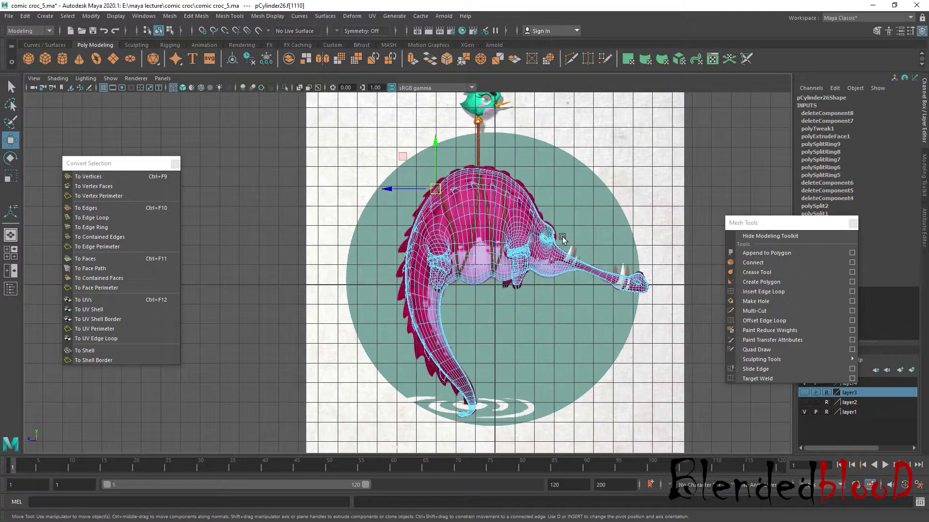
key(space)
key(space)
mouse_move(591, 182)
alt+mouse_down()
mouse_move(549, 222)
mouse_move(465, 251)
alt+mouse_up()
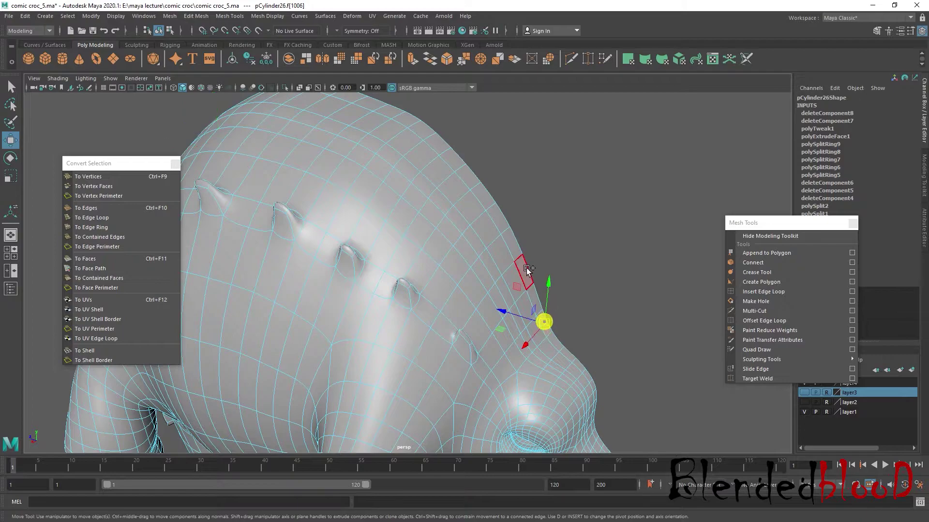
Add consecutive faces along the back ridge silhouette to the selection
mouse_move(526, 268)
mouse_down()
mouse_move(446, 141)
mouse_move(530, 251)
mouse_up()
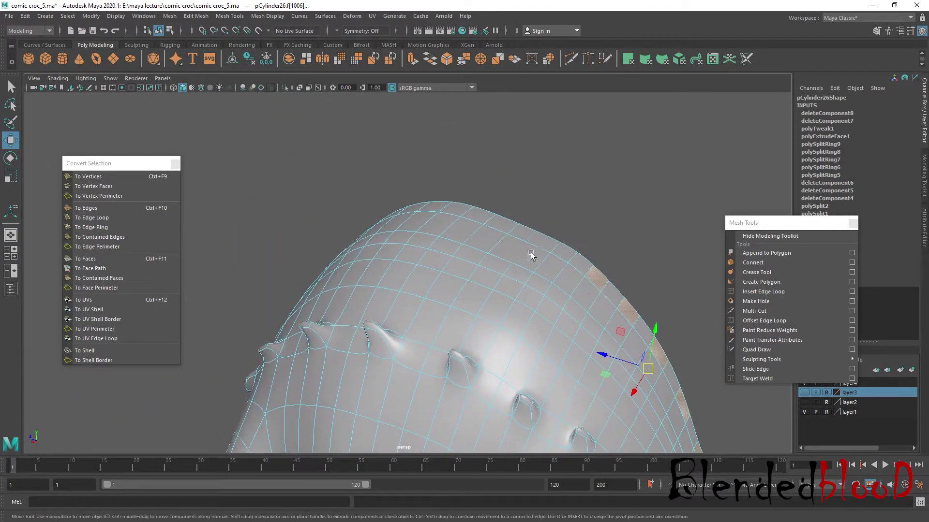
shift+click(559, 251)
shift+click(517, 232)
shift+click(471, 209)
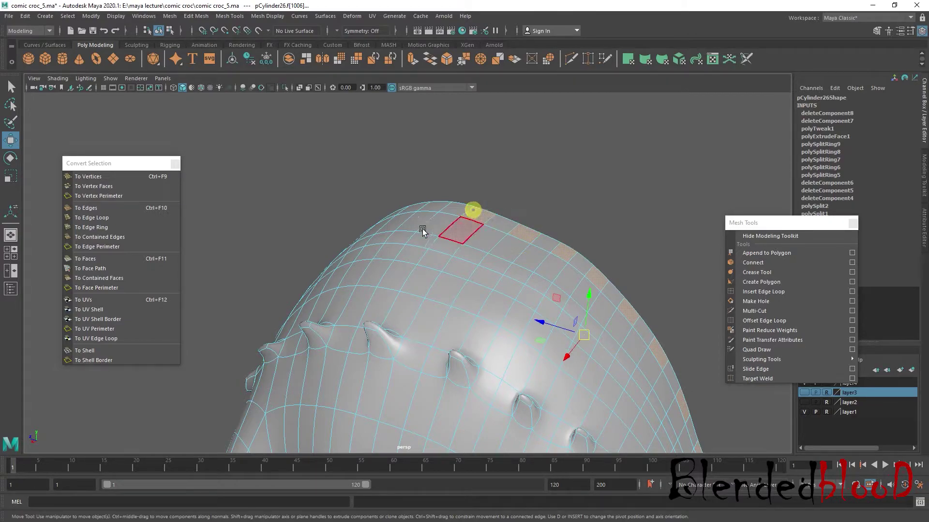
alt+drag(432, 231, 556, 220)
shift+click(556, 219)
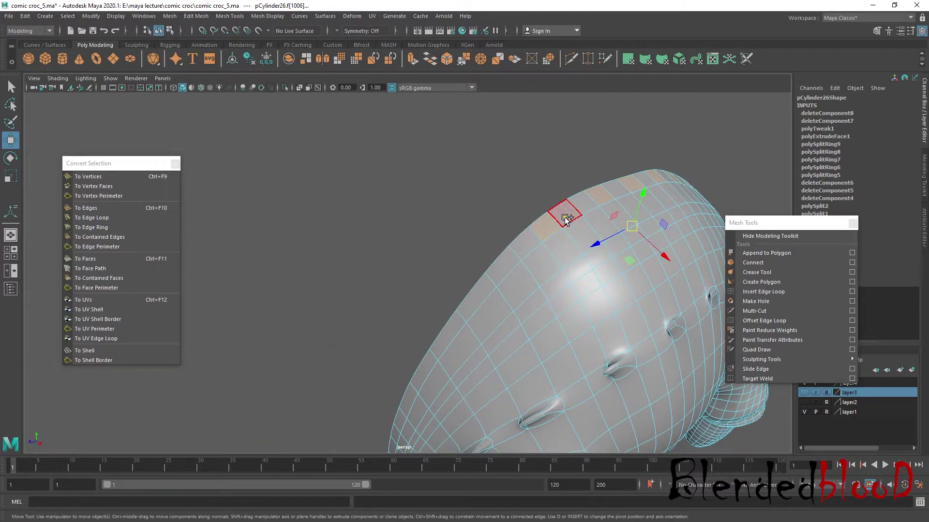
mouse_move(452, 326)
alt+mouse_down()
mouse_move(465, 280)
mouse_move(436, 234)
mouse_move(465, 230)
alt+mouse_up()
shift+click(463, 231)
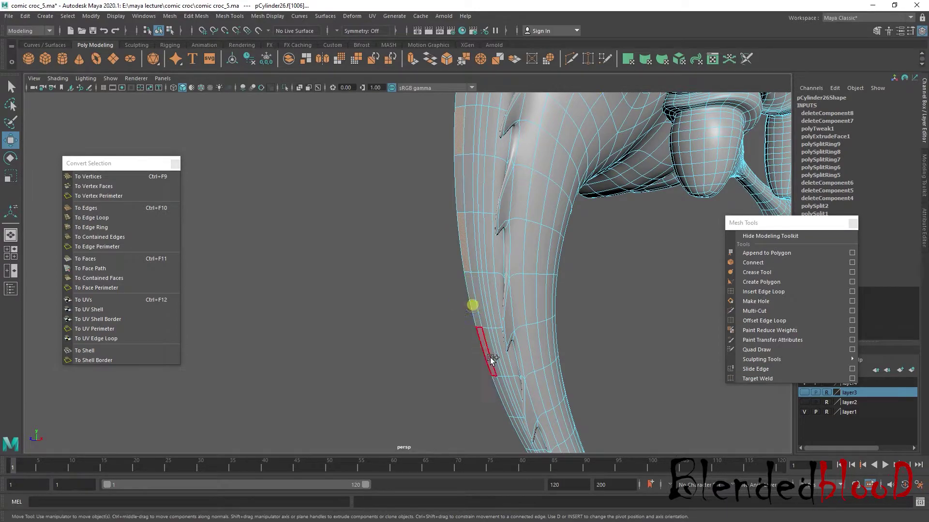
Extend the ridge face selection down the tail to its curled tip
alt+drag(488, 363, 517, 271)
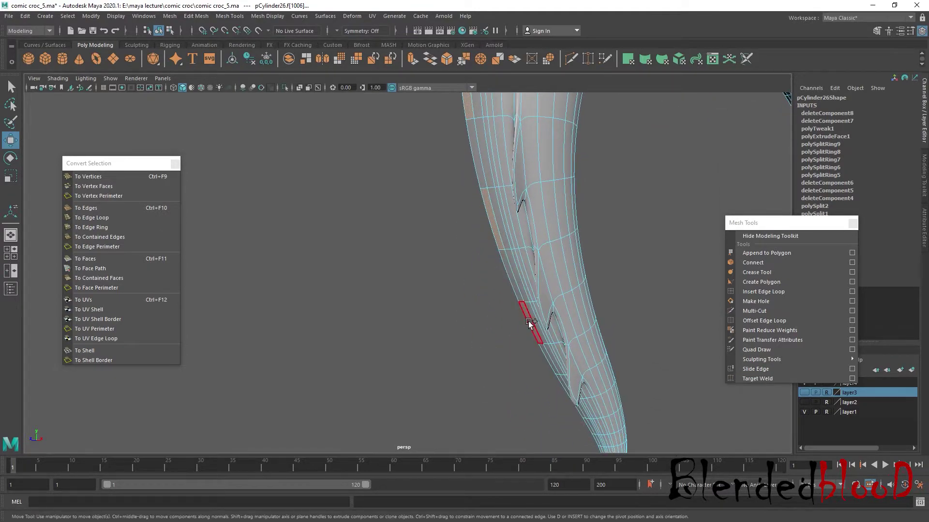
alt+right_drag(530, 308, 448, 209)
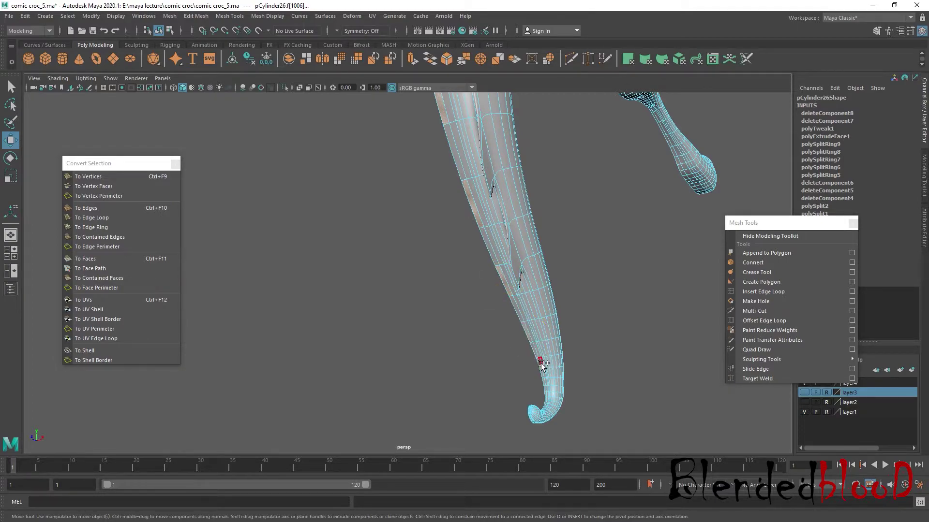
alt+drag(563, 366, 449, 209)
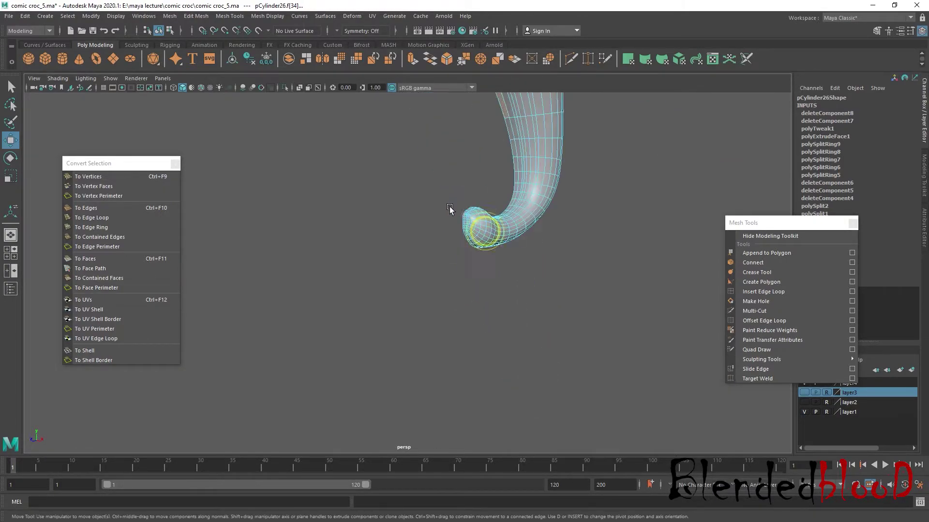
shift+click(513, 153)
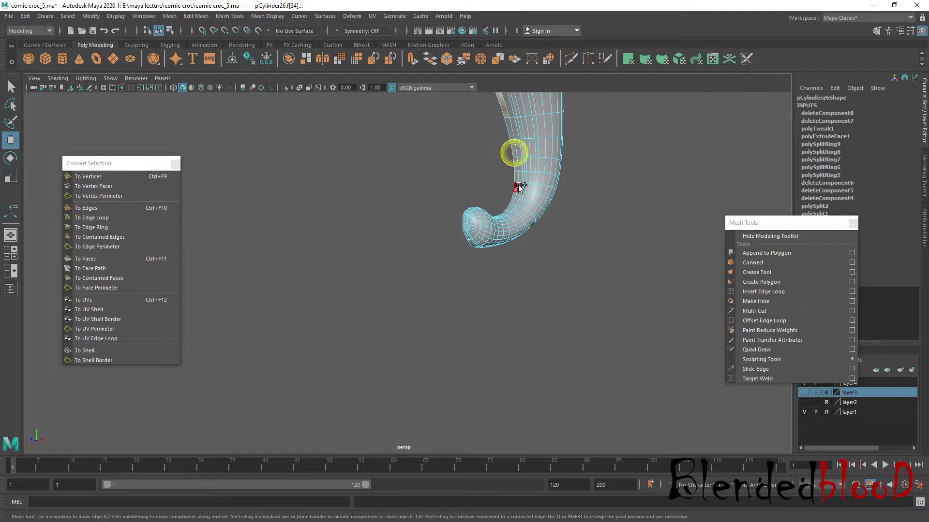
alt+drag(516, 181, 525, 264)
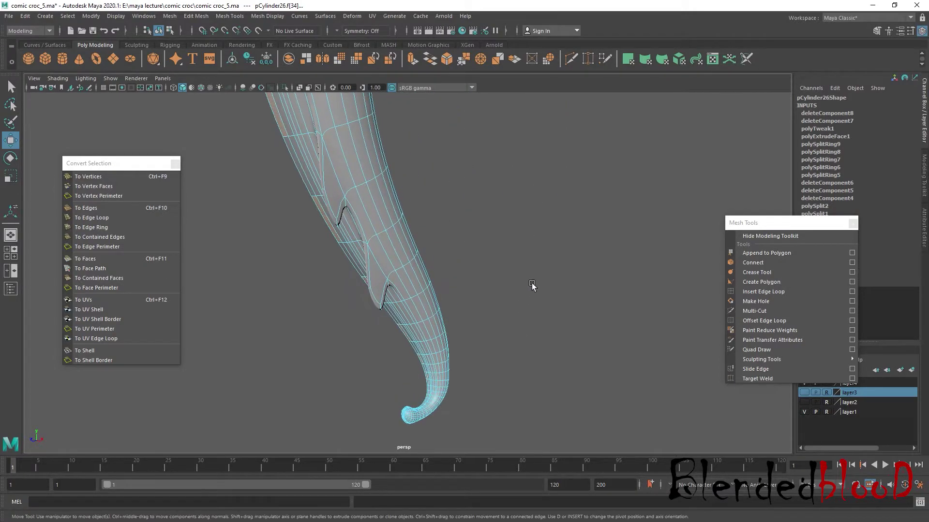
alt+right_drag(525, 263, 471, 367)
alt+drag(471, 367, 411, 61)
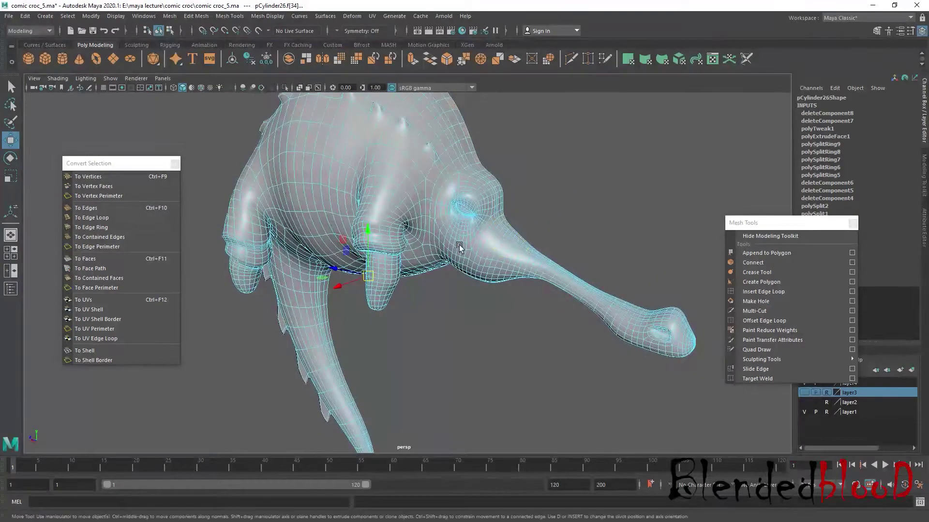
Extrude the ridge faces and move them outward into spikes along the back and tail
click(413, 62)
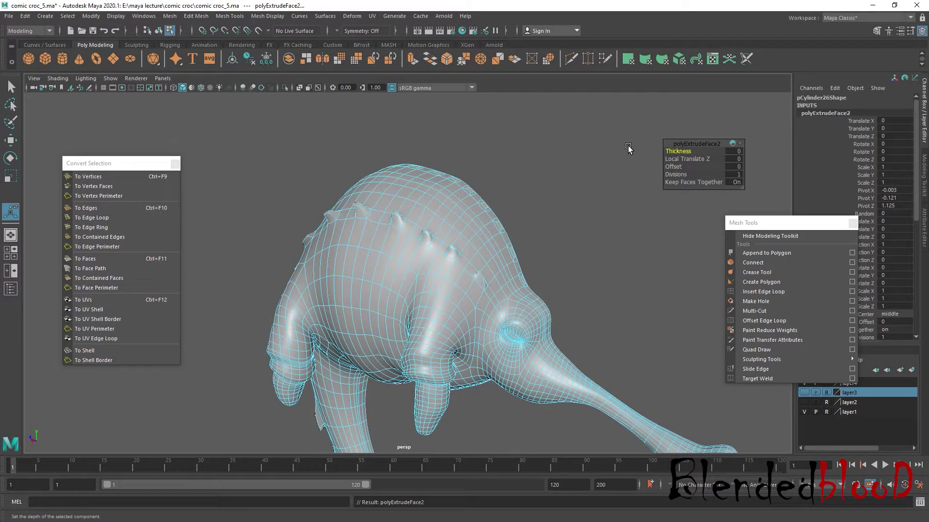
key(w)
mouse_move(428, 325)
alt+mouse_down()
mouse_move(404, 269)
mouse_move(469, 292)
mouse_move(677, 306)
mouse_move(601, 316)
mouse_move(462, 305)
alt+mouse_up()
mouse_move(411, 338)
alt+mouse_down()
mouse_move(411, 274)
mouse_move(408, 288)
mouse_move(365, 297)
mouse_move(422, 246)
alt+mouse_up()
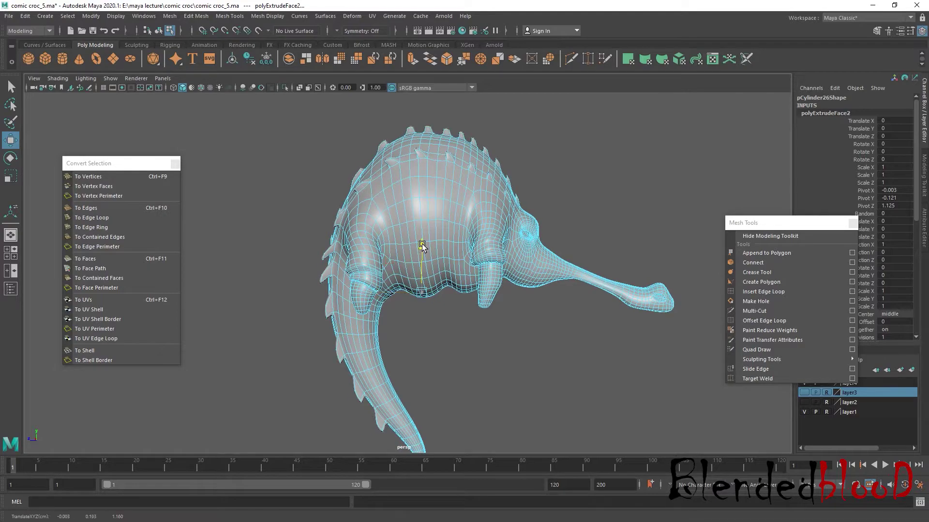
drag(396, 289, 376, 292)
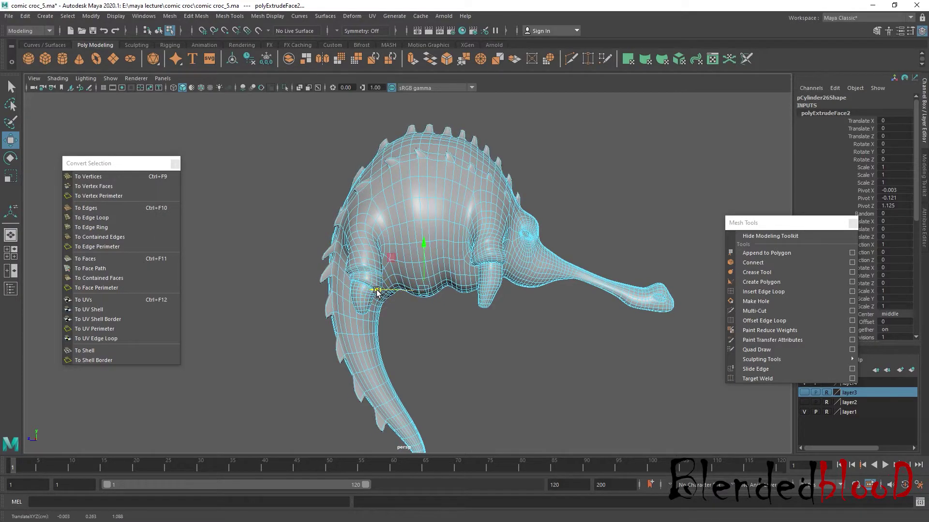
key(e)
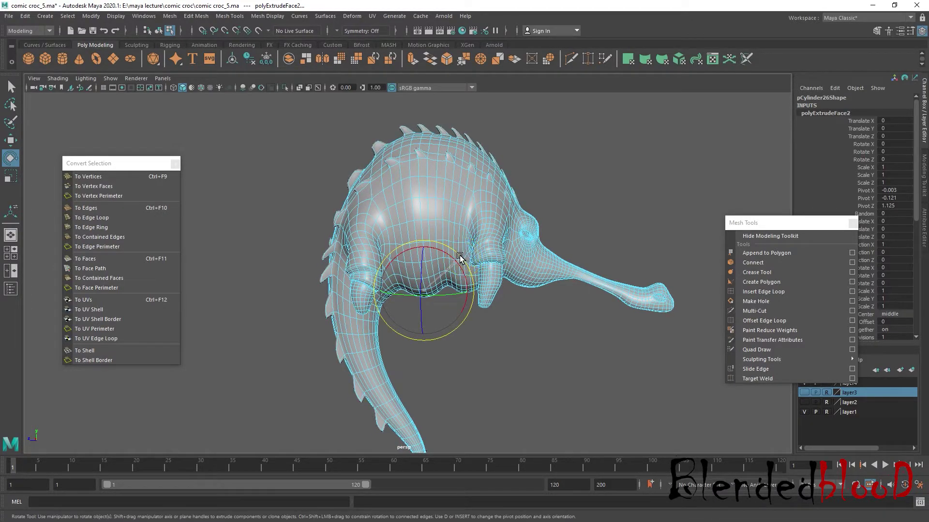
mouse_move(459, 257)
alt+mouse_down()
mouse_move(452, 298)
mouse_move(443, 178)
alt+mouse_up()
key(w)
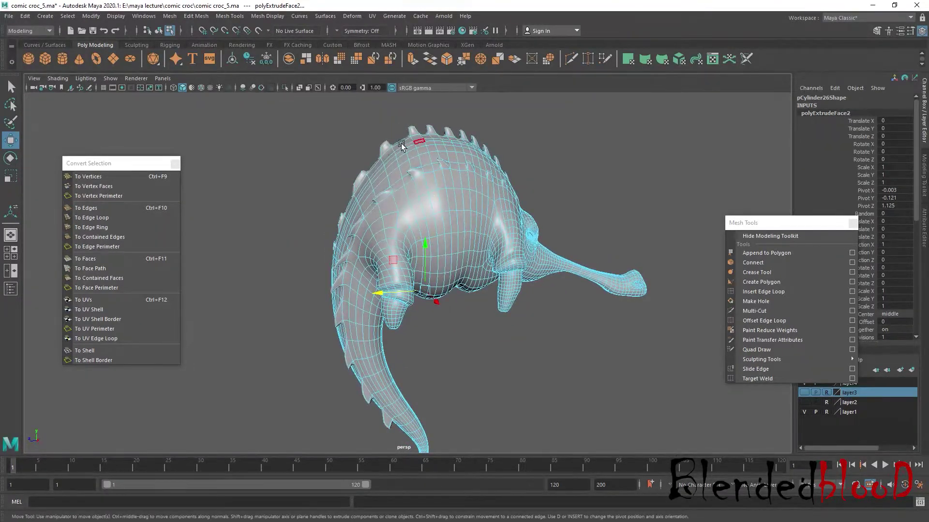
click(356, 175)
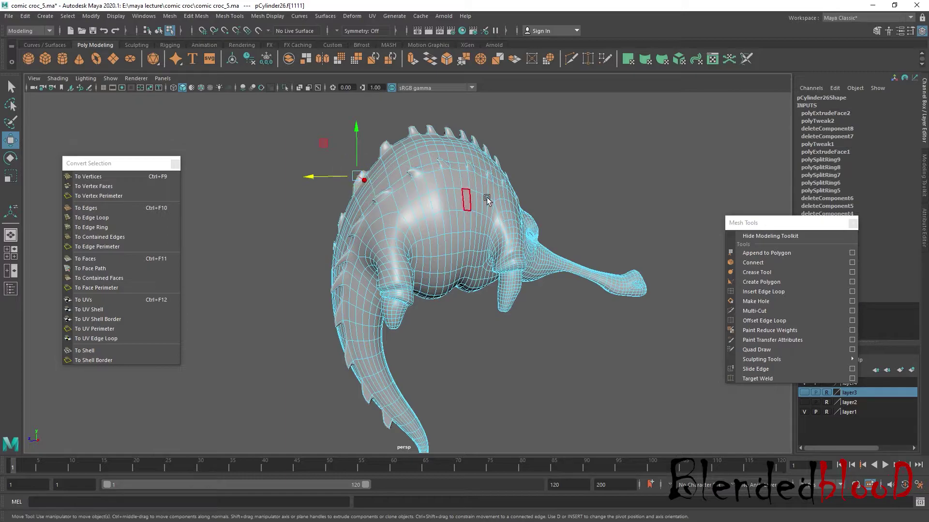
In the side view, select back-ridge spike faces and move them to match the reference
key(space)
key(space)
scroll(468, 255, up, 3)
scroll(468, 255, up, 3)
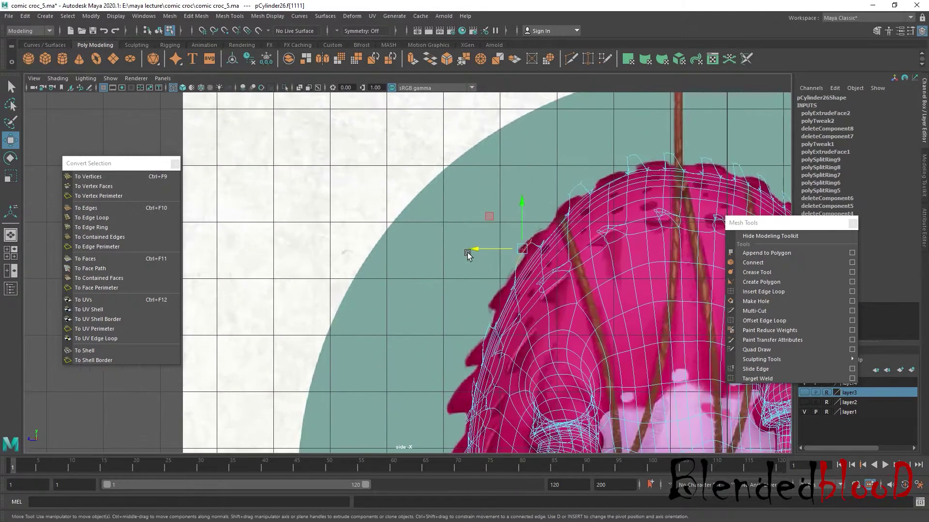
mouse_move(577, 194)
alt+middle_down()
mouse_move(529, 245)
mouse_move(528, 238)
alt+middle_up()
click(541, 227)
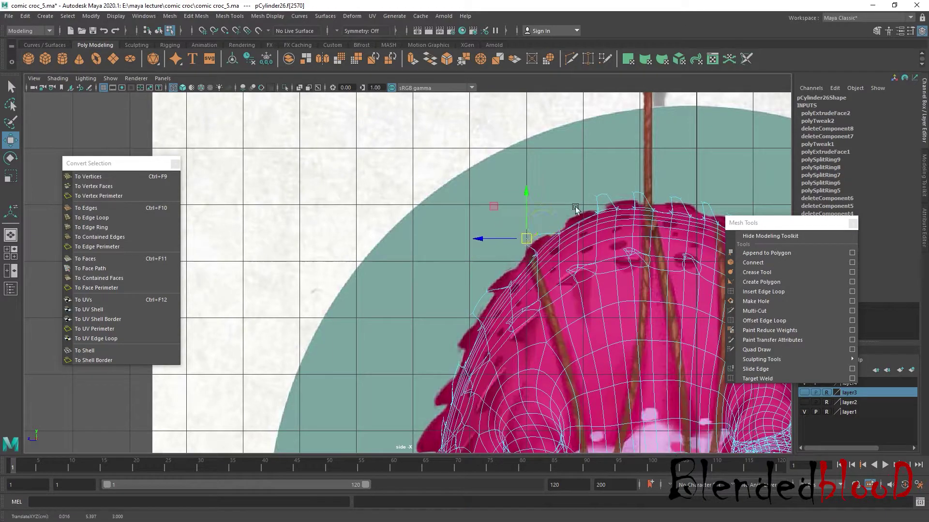
click(599, 192)
middle_drag(599, 192, 585, 199)
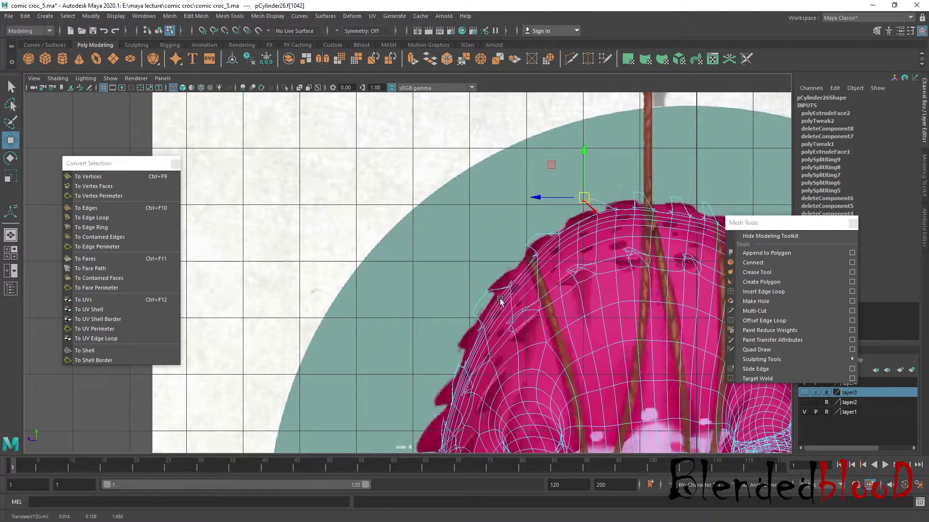
alt+middle_drag(500, 301, 507, 227)
alt+right_drag(492, 245, 515, 239)
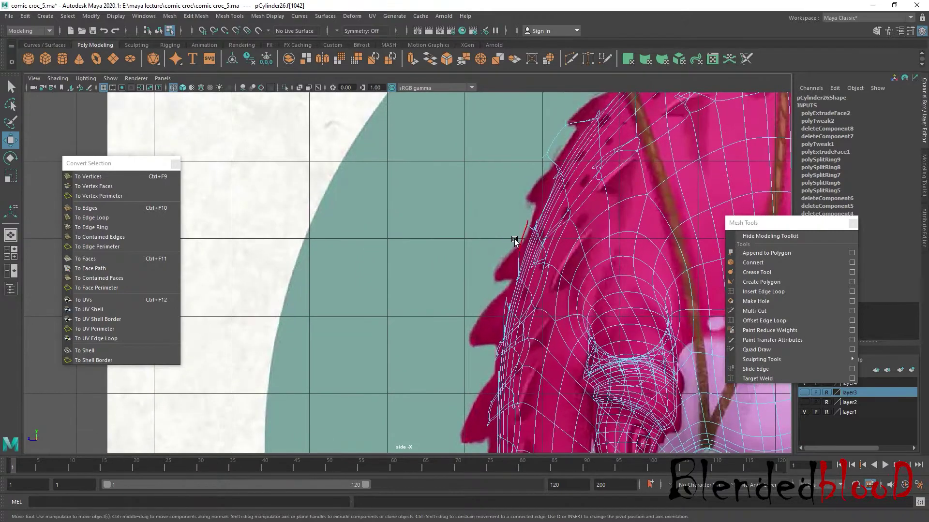
Select a spike face on the flank and scale it in perspective to sharpen it
click(506, 259)
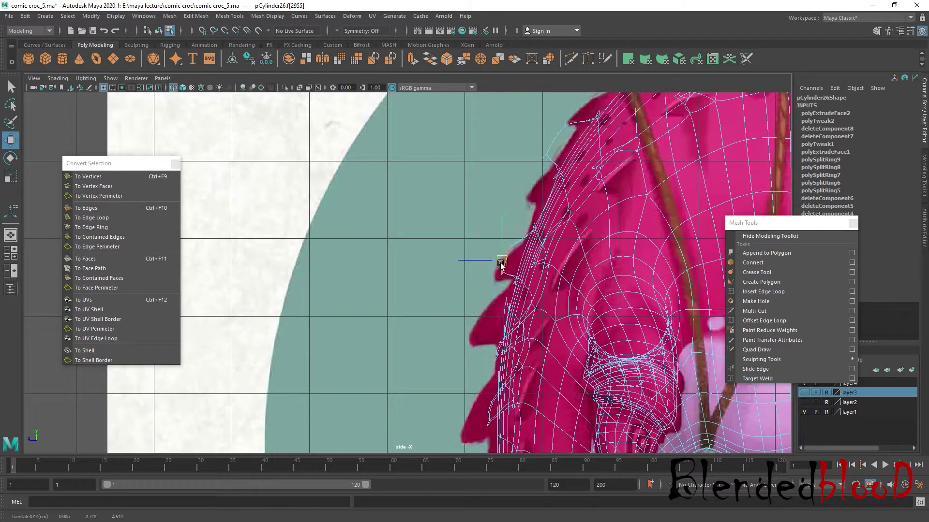
key(space)
key(space)
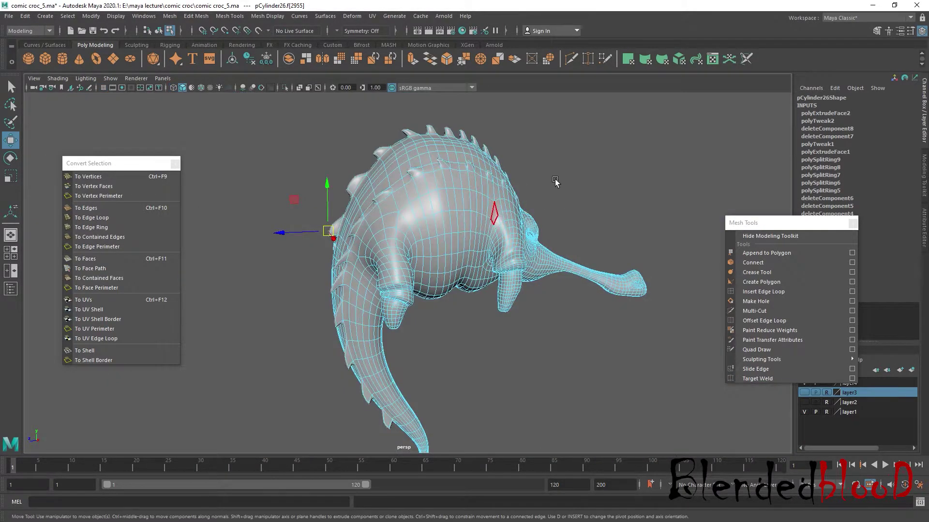
mouse_move(555, 180)
alt+mouse_down()
mouse_move(414, 211)
mouse_move(422, 236)
mouse_move(479, 232)
mouse_move(472, 216)
mouse_move(445, 233)
alt+mouse_up()
scroll(473, 155, up, 5)
key(r)
key(w)
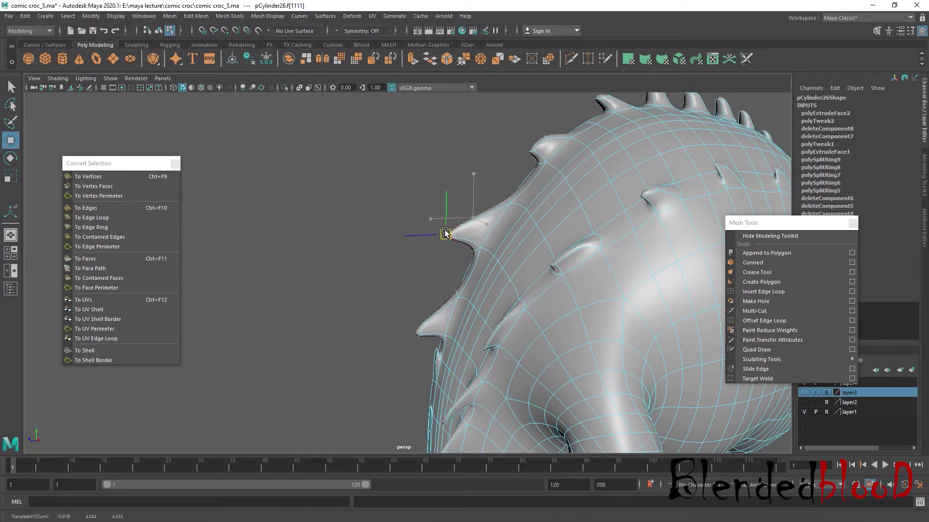
Pull the back bump's tip face outward into a longer spike
click(541, 148)
mouse_move(541, 148)
mouse_down()
mouse_move(509, 159)
mouse_move(580, 191)
mouse_move(545, 238)
mouse_up()
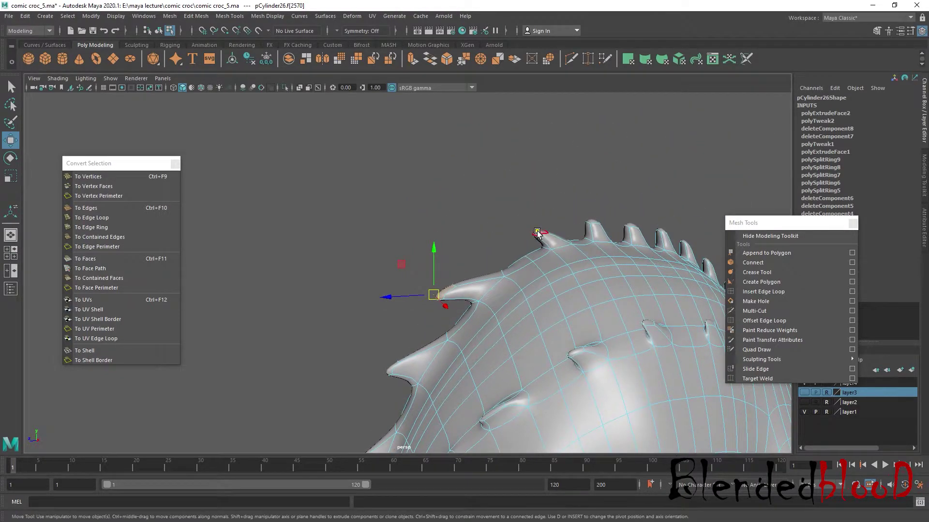
double_click(537, 231)
double_click(537, 226)
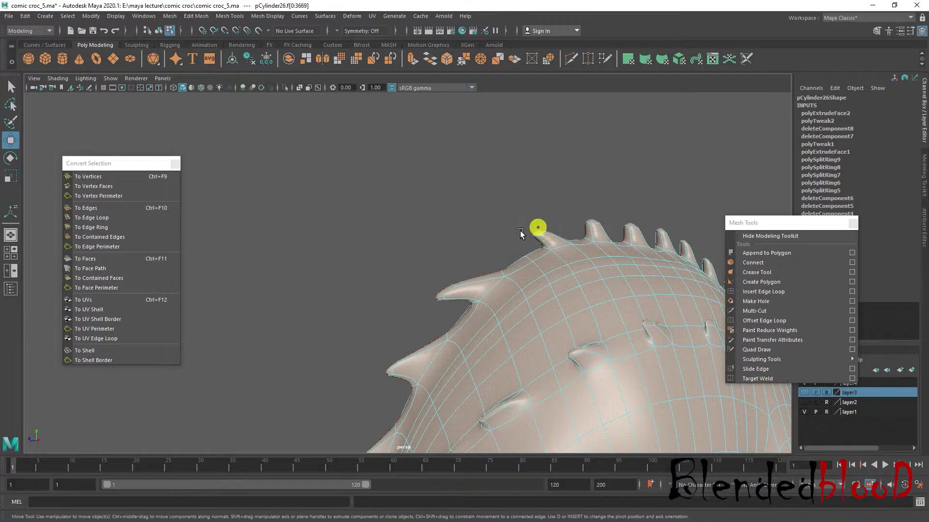
click(520, 233)
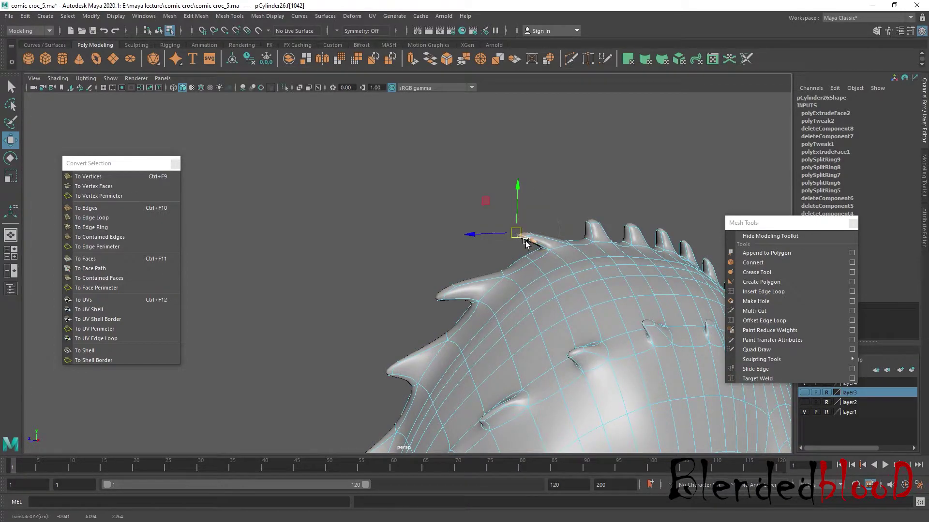
Inspect the spike from new angles, toggling between cage view (1) and smooth preview (3)
key(1)
key(3)
key(1)
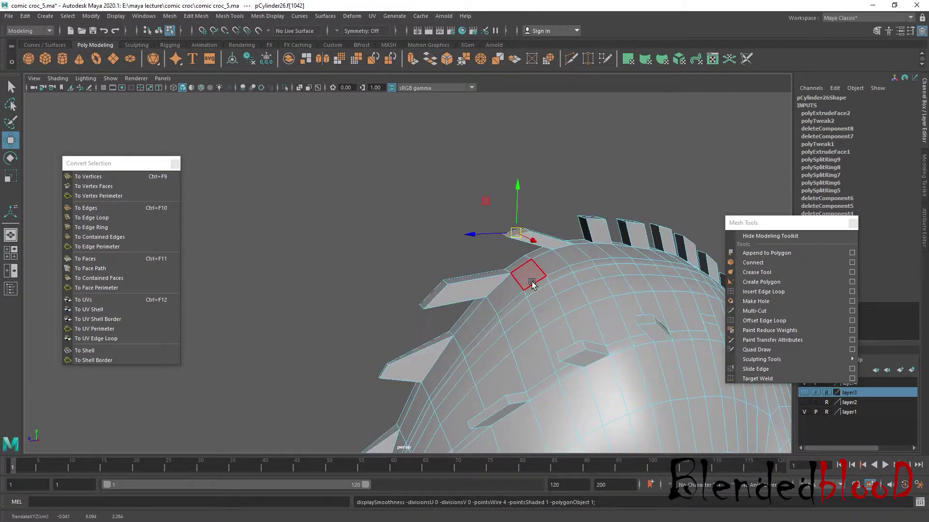
alt+drag(526, 246, 570, 184)
key(3)
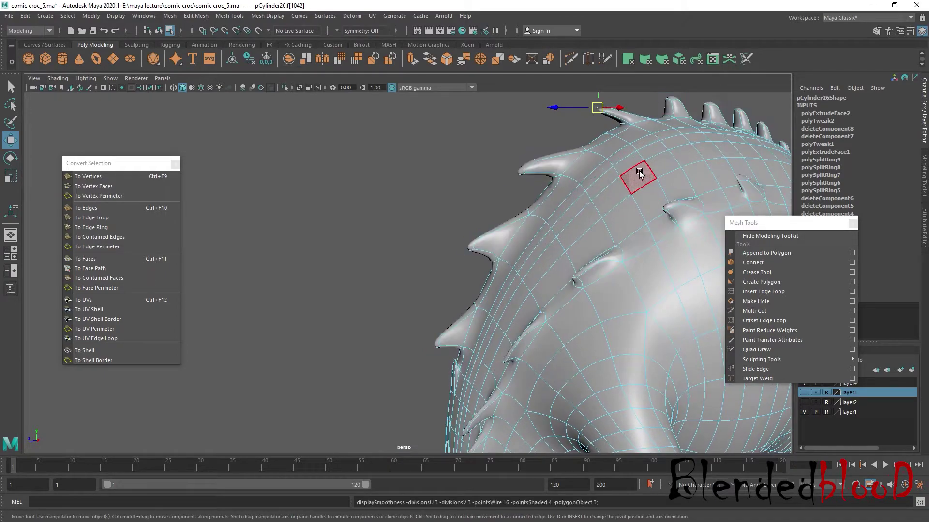
mouse_move(606, 215)
alt+mouse_down()
mouse_move(490, 294)
mouse_move(587, 163)
mouse_move(521, 155)
mouse_move(496, 269)
mouse_move(522, 192)
alt+mouse_up()
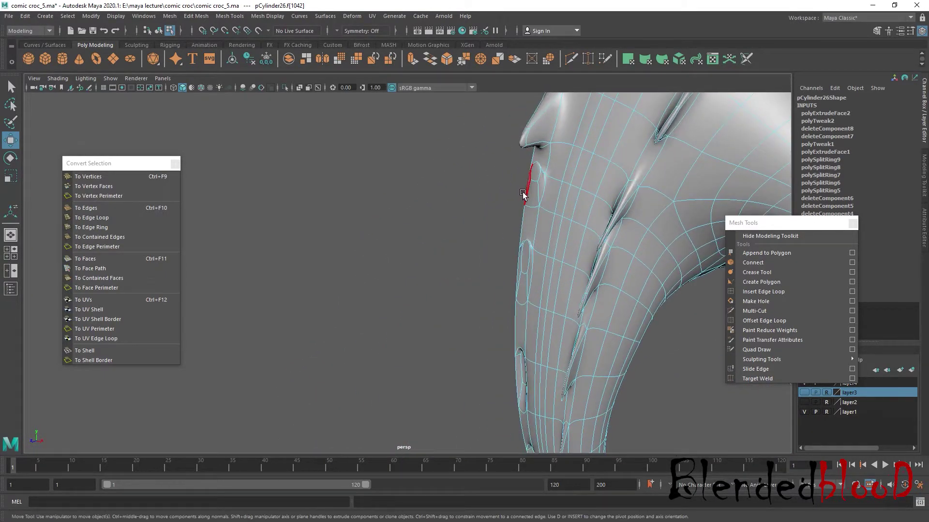
Select a flap face on the croc's side and lower it
shift+click(522, 253)
click(521, 367)
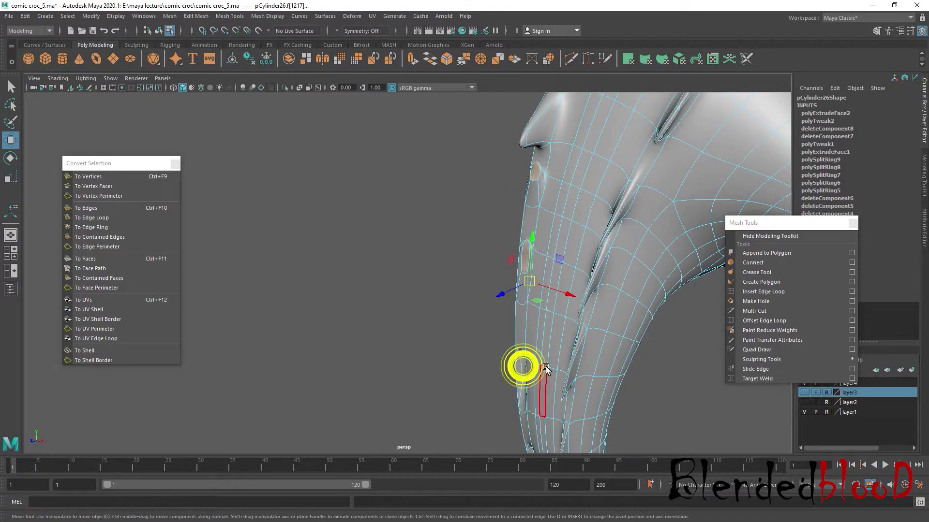
mouse_move(544, 285)
alt+mouse_down()
mouse_move(591, 283)
mouse_move(566, 259)
mouse_move(508, 271)
mouse_move(544, 308)
mouse_move(491, 263)
mouse_move(441, 262)
alt+mouse_up()
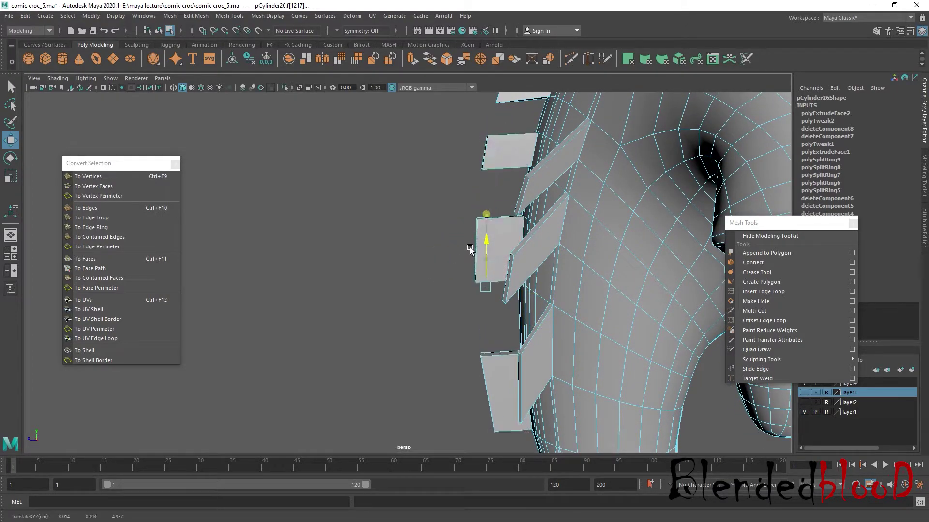
mouse_move(486, 214)
mouse_down()
mouse_move(466, 285)
mouse_move(485, 276)
mouse_move(487, 290)
mouse_move(441, 300)
mouse_up()
key(r)
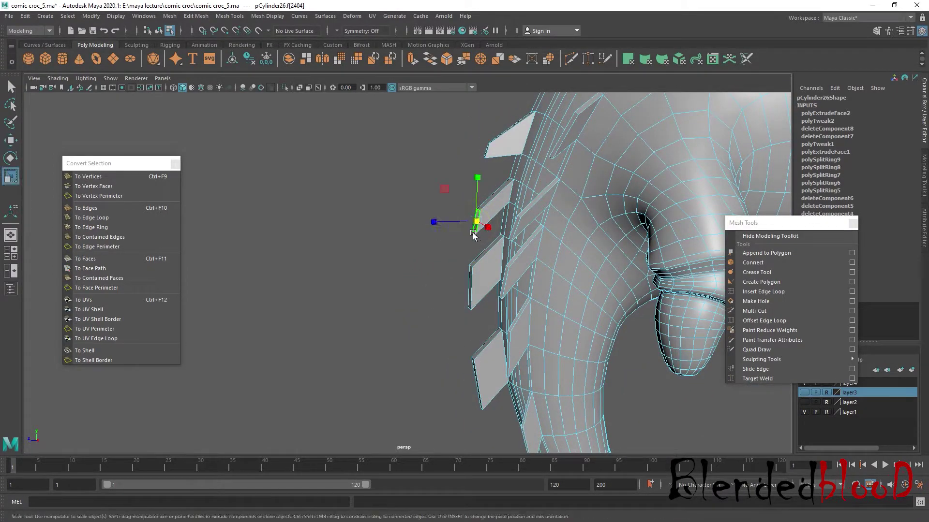
key(w)
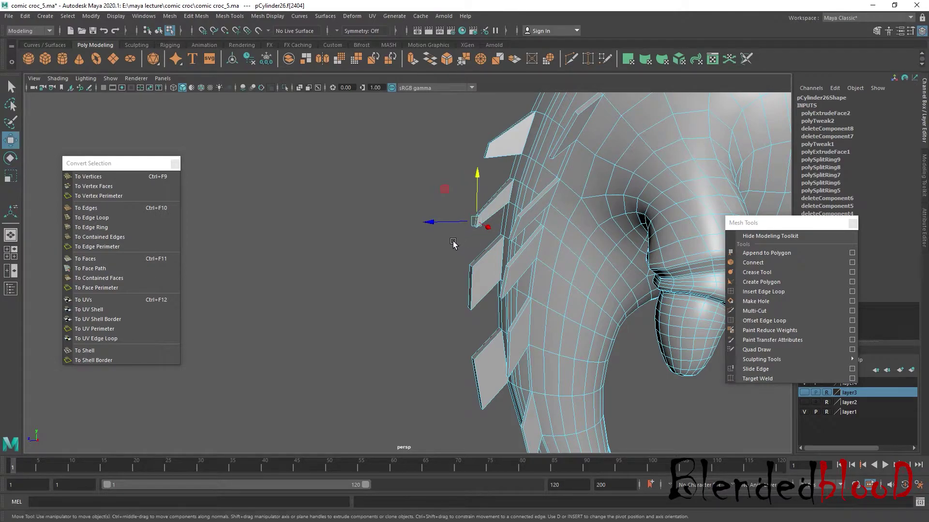
Shift the lower flap slightly sideways and shrink the lowest flap to about 0.6 size
click(470, 291)
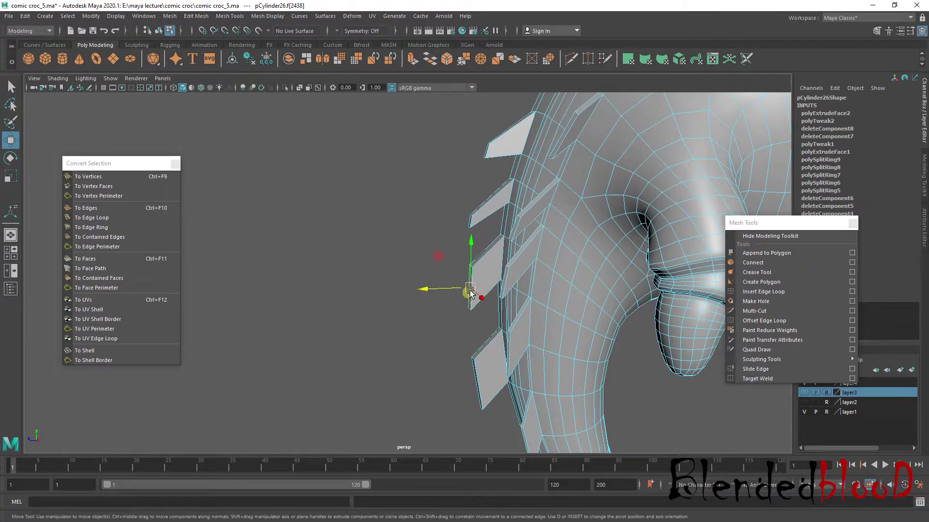
key(r)
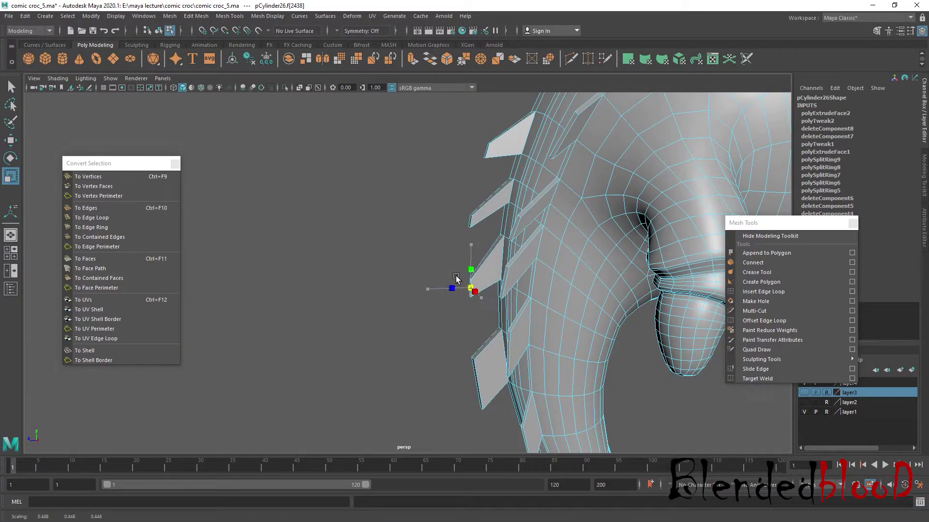
key(w)
drag(426, 289, 419, 290)
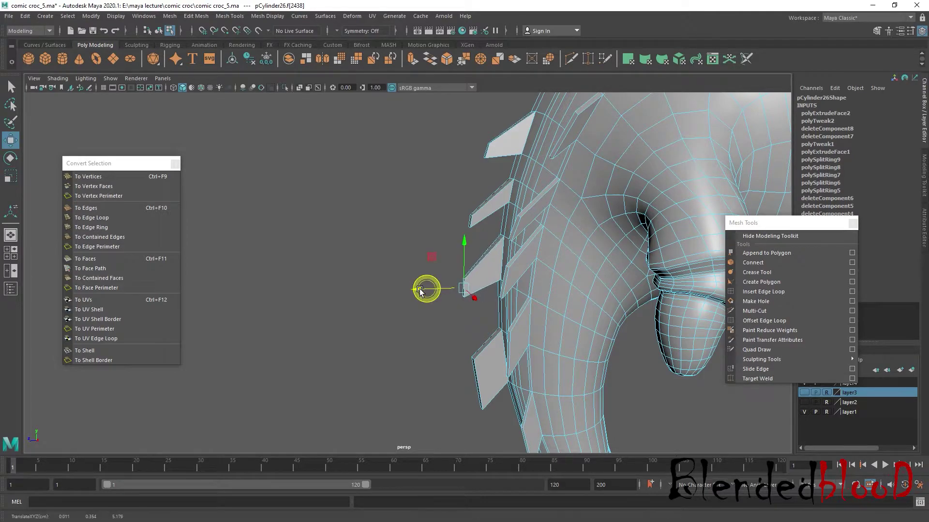
click(472, 367)
key(r)
drag(479, 382, 467, 375)
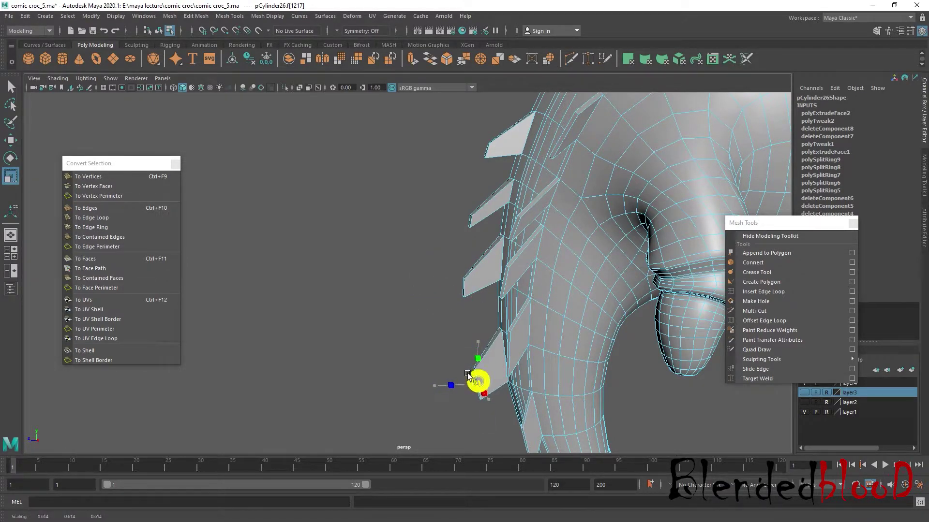
mouse_move(515, 304)
alt+mouse_down()
mouse_move(455, 305)
mouse_move(528, 314)
mouse_move(538, 305)
mouse_move(514, 301)
mouse_move(542, 296)
mouse_move(576, 322)
mouse_move(568, 240)
mouse_move(568, 259)
alt+mouse_up()
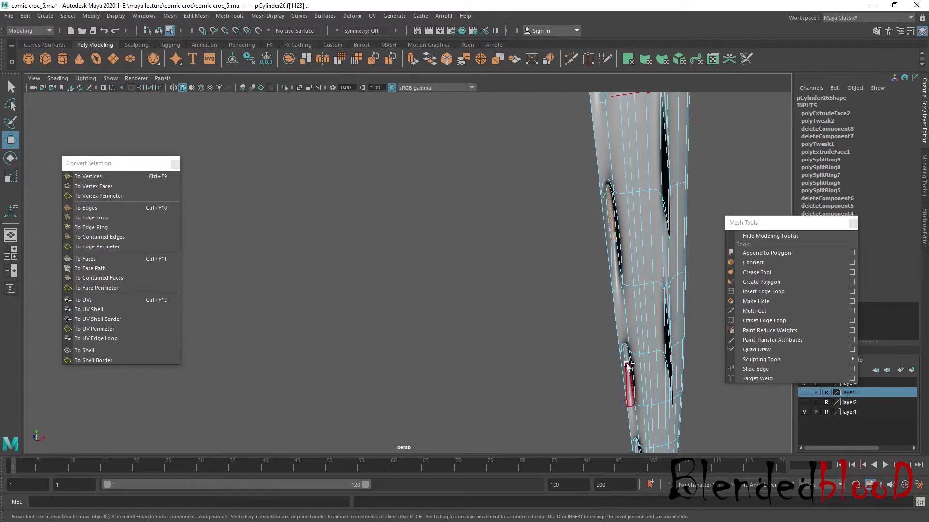
Pull the curled tail's fin faces downward to lengthen the fins
alt+drag(624, 358, 537, 226)
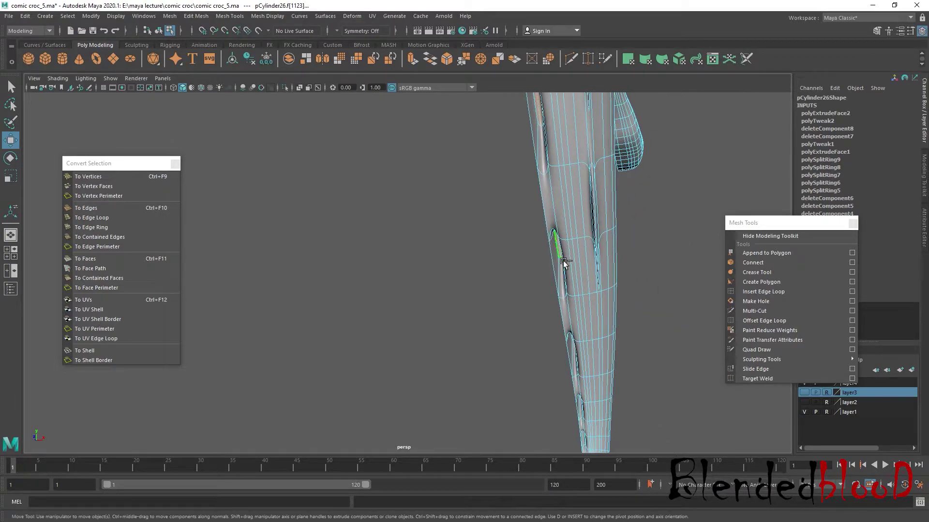
mouse_move(574, 363)
alt+mouse_down()
mouse_move(479, 126)
mouse_move(570, 202)
mouse_move(562, 297)
alt+mouse_up()
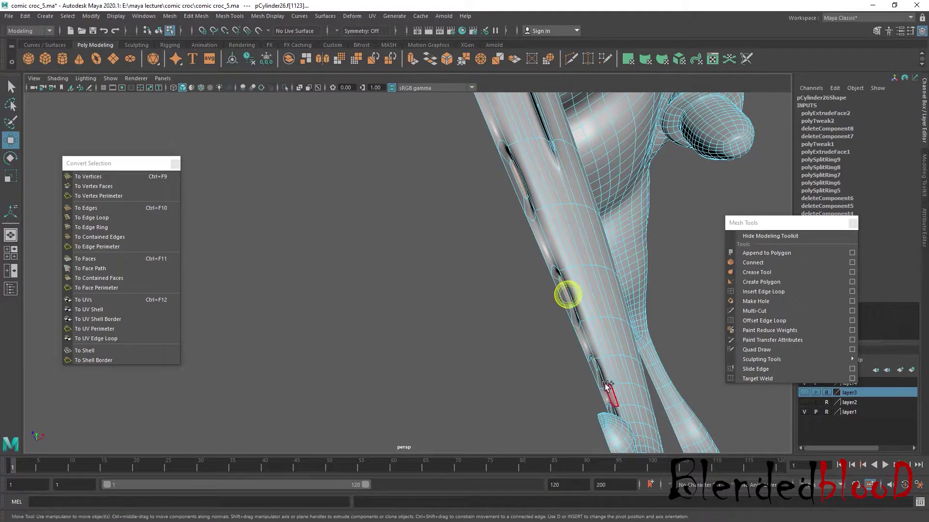
mouse_move(603, 377)
alt+mouse_down()
mouse_move(572, 271)
mouse_move(551, 367)
mouse_move(580, 334)
mouse_move(587, 313)
mouse_move(576, 307)
alt+mouse_up()
mouse_move(508, 382)
alt+mouse_down()
mouse_move(616, 363)
mouse_move(614, 307)
mouse_move(564, 363)
mouse_move(494, 305)
mouse_move(467, 306)
mouse_move(512, 302)
alt+mouse_up()
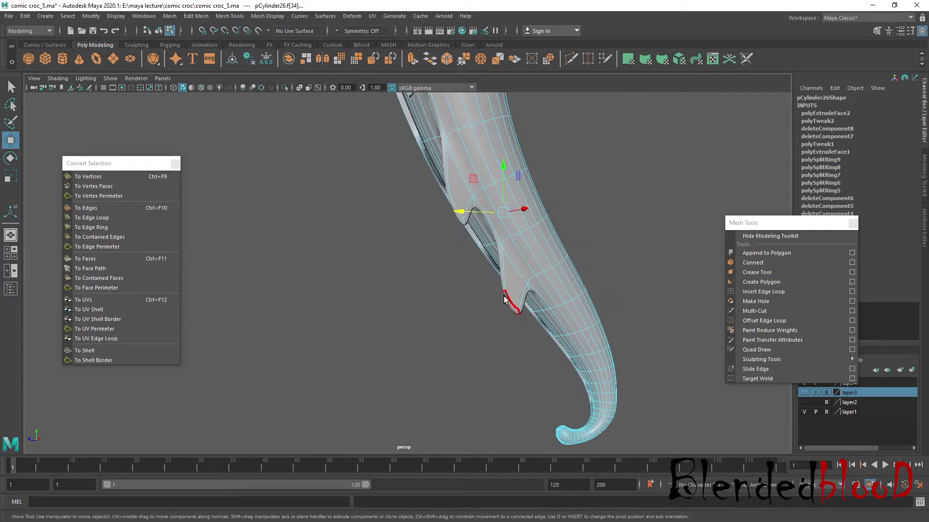
drag(504, 168, 486, 239)
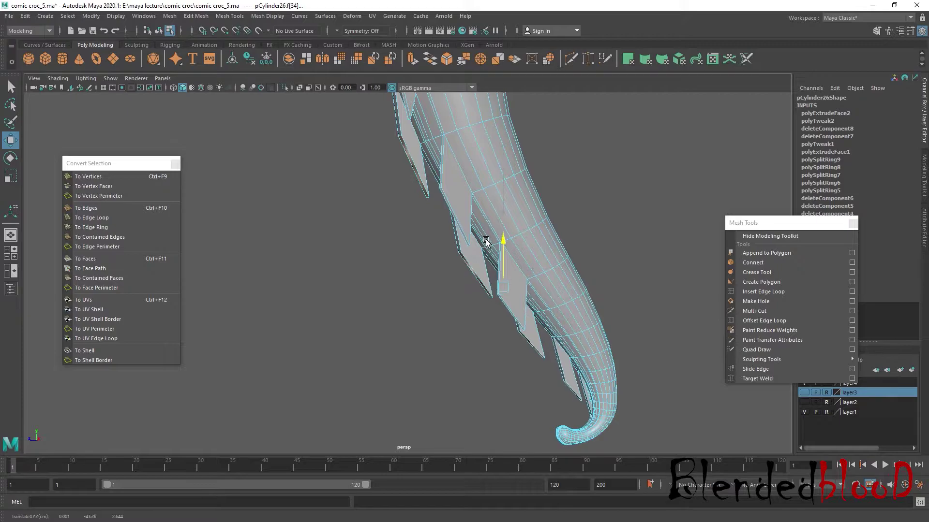
Shrink two fin faces, one to about three quarters and one to about half size
mouse_move(468, 276)
alt+mouse_down()
mouse_move(435, 306)
mouse_move(484, 327)
mouse_move(421, 352)
mouse_move(428, 299)
mouse_move(439, 347)
mouse_move(535, 263)
mouse_move(421, 247)
mouse_move(431, 304)
mouse_move(425, 252)
mouse_move(424, 262)
mouse_move(402, 250)
alt+mouse_up()
click(435, 289)
key(r)
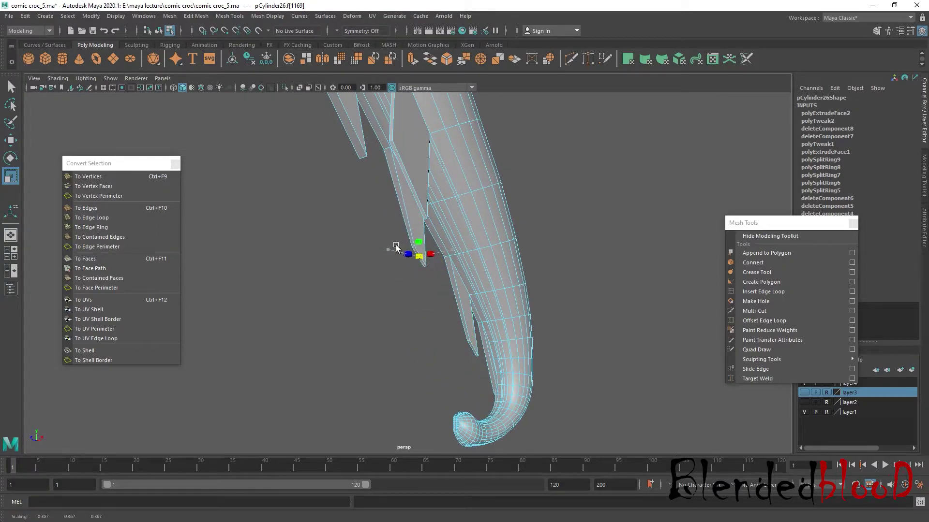
alt+right_drag(396, 247, 454, 343)
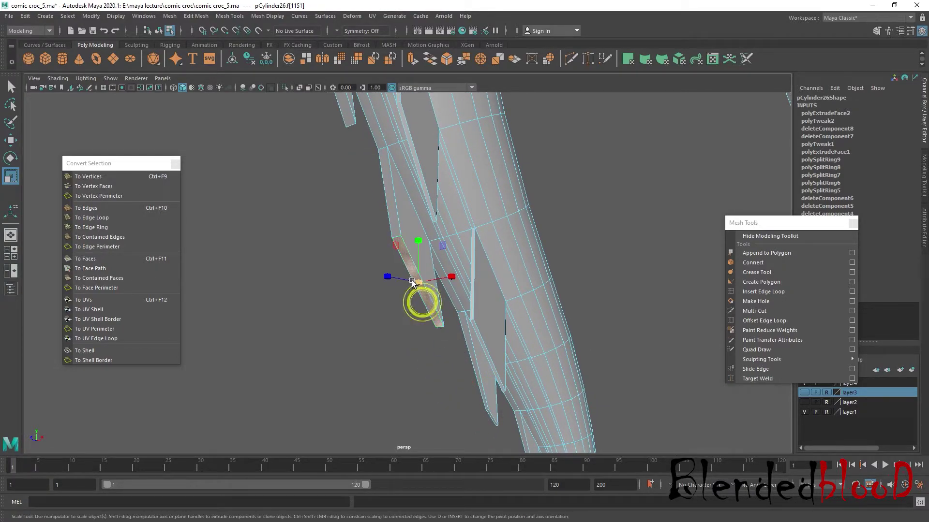
mouse_move(412, 283)
mouse_down()
mouse_move(407, 270)
mouse_move(414, 297)
mouse_up()
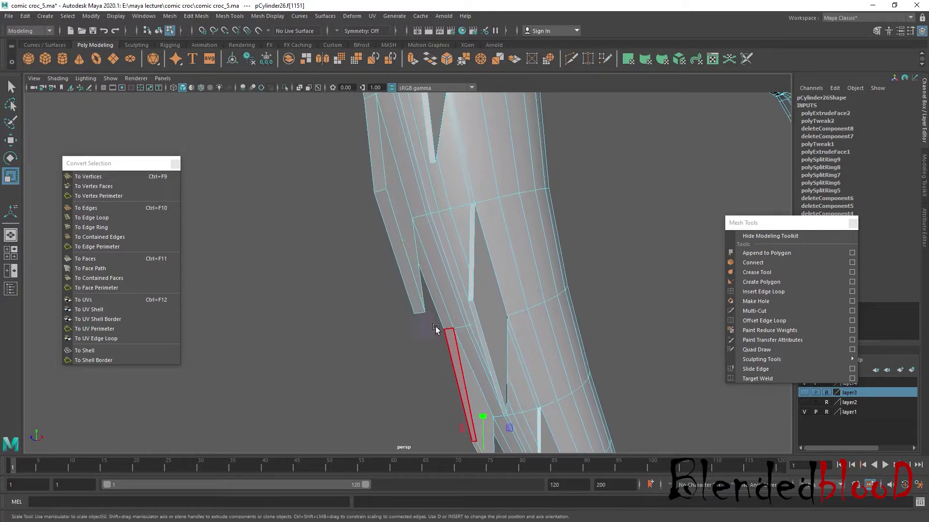
click(413, 297)
mouse_move(400, 258)
mouse_down()
mouse_move(370, 231)
mouse_move(430, 275)
mouse_move(430, 261)
mouse_up()
Pull a spike face downward and pinch its vertices inward into a point
key(w)
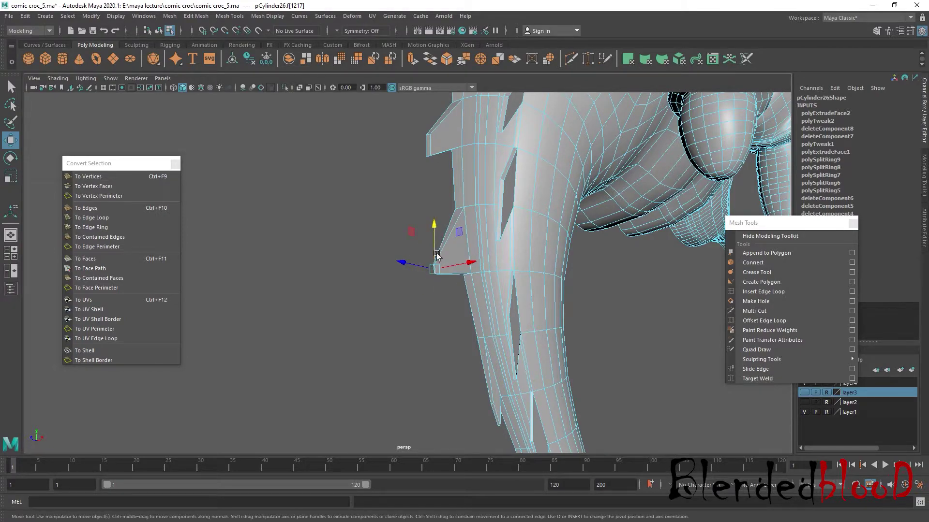
click(434, 299)
click(434, 271)
mouse_move(431, 224)
mouse_down()
mouse_move(431, 310)
mouse_move(478, 331)
mouse_move(408, 269)
mouse_move(395, 279)
mouse_up()
right_drag(394, 203, 380, 197)
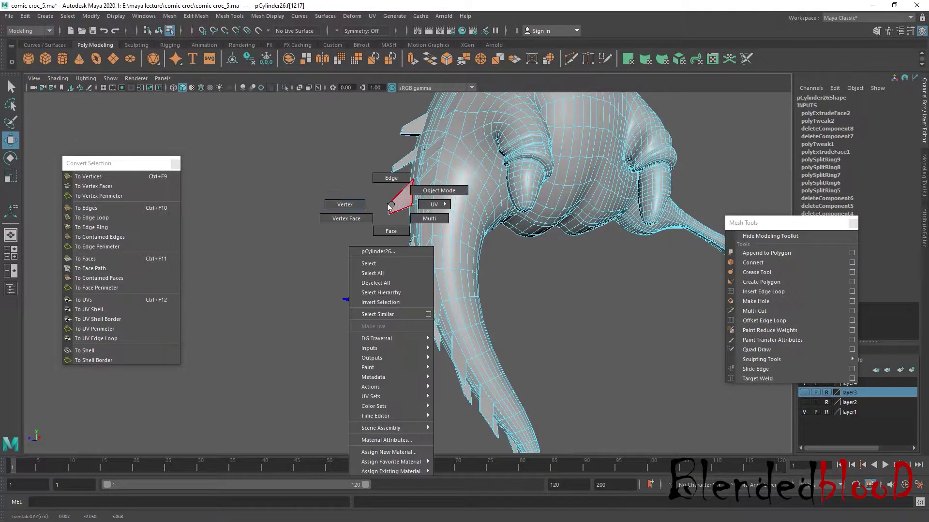
click(390, 203)
mouse_move(389, 203)
mouse_down()
mouse_move(400, 224)
mouse_move(382, 216)
mouse_move(435, 261)
mouse_up()
Inspect the tail tip up close, then return to face selection mode
scroll(435, 261, up, 5)
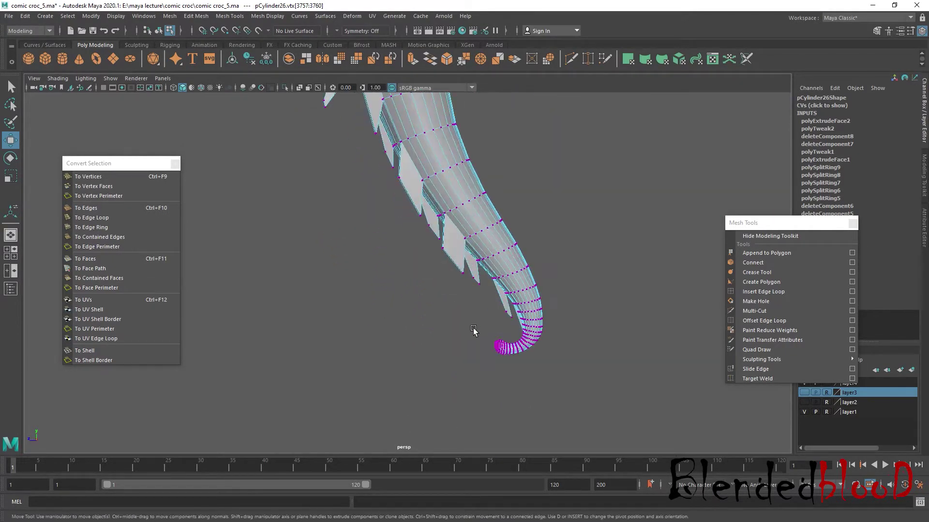
mouse_move(476, 322)
alt+mouse_down()
mouse_move(494, 295)
mouse_move(498, 338)
mouse_move(472, 317)
alt+mouse_up()
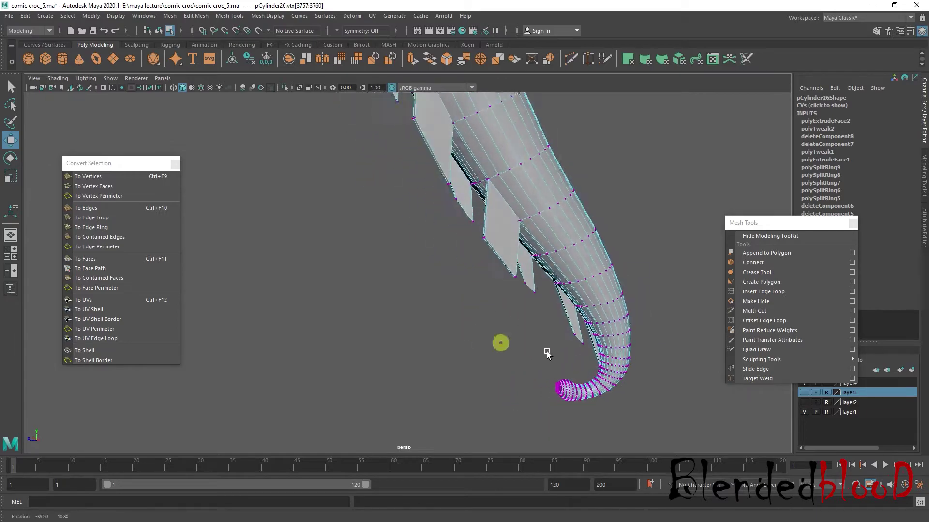
scroll(473, 317, up, 5)
mouse_move(380, 303)
alt+mouse_down()
mouse_move(363, 326)
mouse_move(464, 306)
mouse_move(473, 332)
mouse_move(574, 335)
alt+mouse_up()
scroll(574, 334, down, 5)
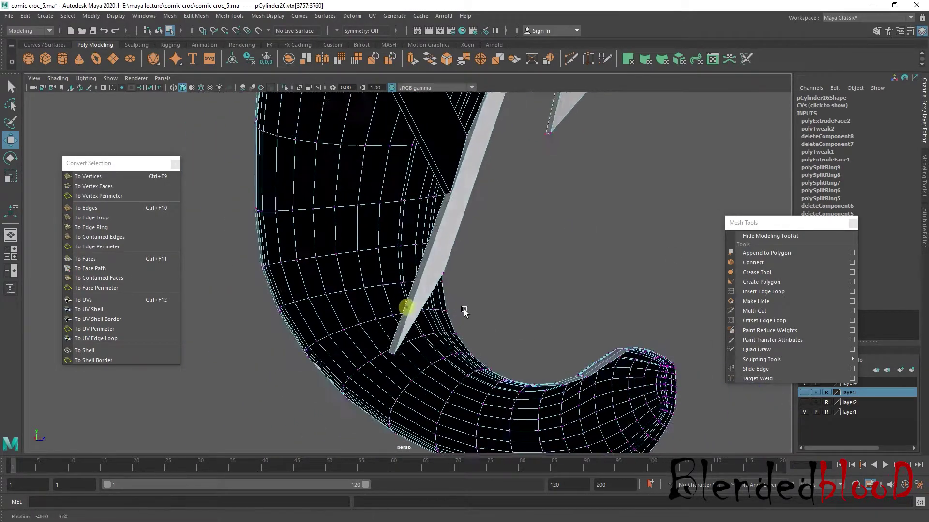
alt+drag(406, 306, 426, 269)
right_click(452, 246)
click(452, 305)
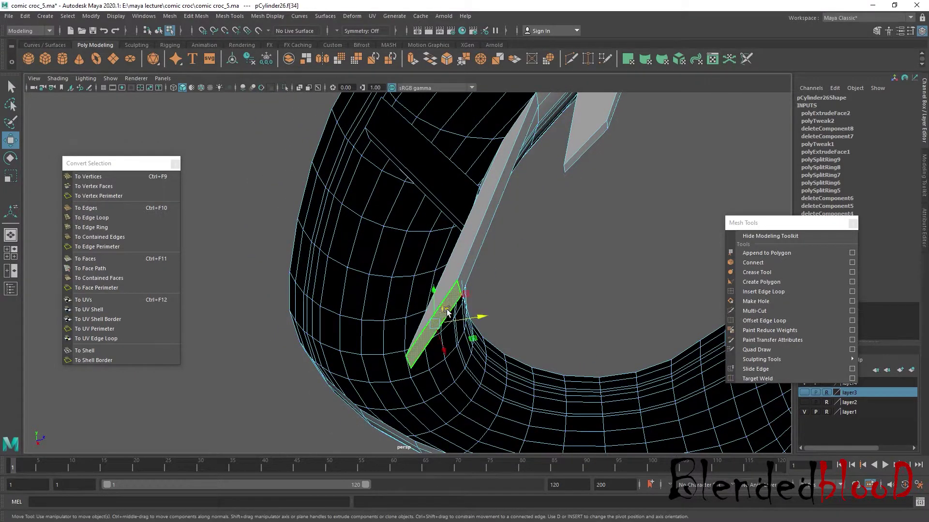
View the flat fin planes face-on and adjust the fin face with scale and move
mouse_move(447, 311)
alt+mouse_down()
mouse_move(431, 325)
mouse_move(524, 232)
mouse_move(411, 270)
alt+mouse_up()
alt+middle_drag(411, 271, 493, 286)
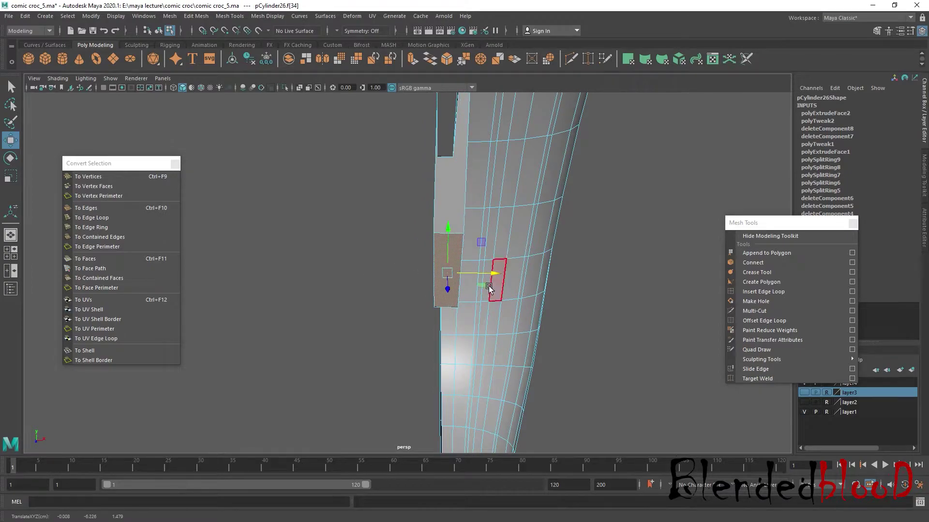
scroll(484, 289, down, 5)
mouse_move(481, 290)
alt+mouse_down()
mouse_move(394, 297)
mouse_move(423, 287)
mouse_move(375, 307)
alt+mouse_up()
scroll(438, 305, up, 2)
key(r)
key(w)
mouse_move(342, 248)
alt+mouse_down()
mouse_move(350, 219)
mouse_move(306, 245)
mouse_move(300, 263)
alt+mouse_up()
Shift another fin face sideways to taper the last fin near the tail tip
click(436, 265)
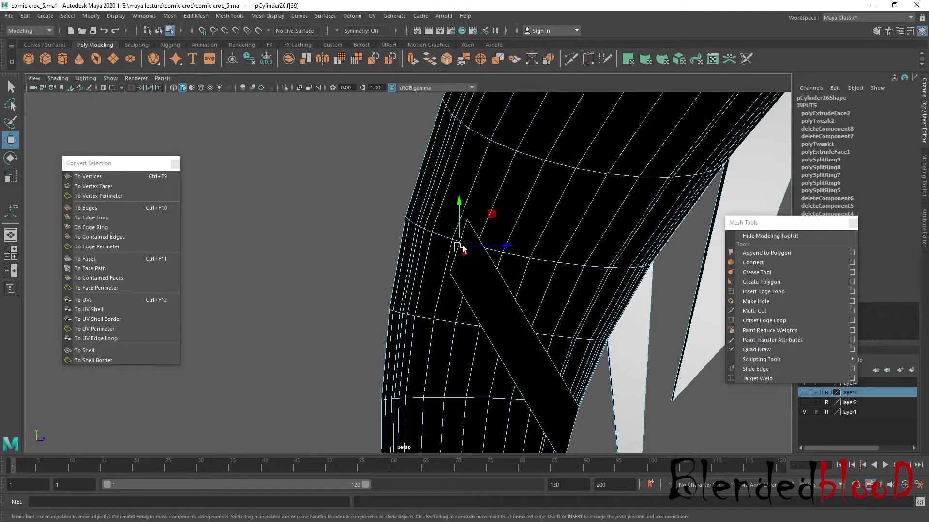
mouse_move(461, 250)
alt+mouse_down()
mouse_move(449, 387)
mouse_move(338, 386)
alt+mouse_up()
alt+right_drag(338, 386, 491, 317)
mouse_move(522, 308)
mouse_down()
mouse_move(414, 353)
mouse_move(356, 323)
mouse_move(338, 297)
mouse_move(338, 385)
mouse_move(326, 375)
mouse_move(359, 357)
mouse_up()
key(r)
key(w)
scroll(366, 347, down, 2)
scroll(370, 355, down, 2)
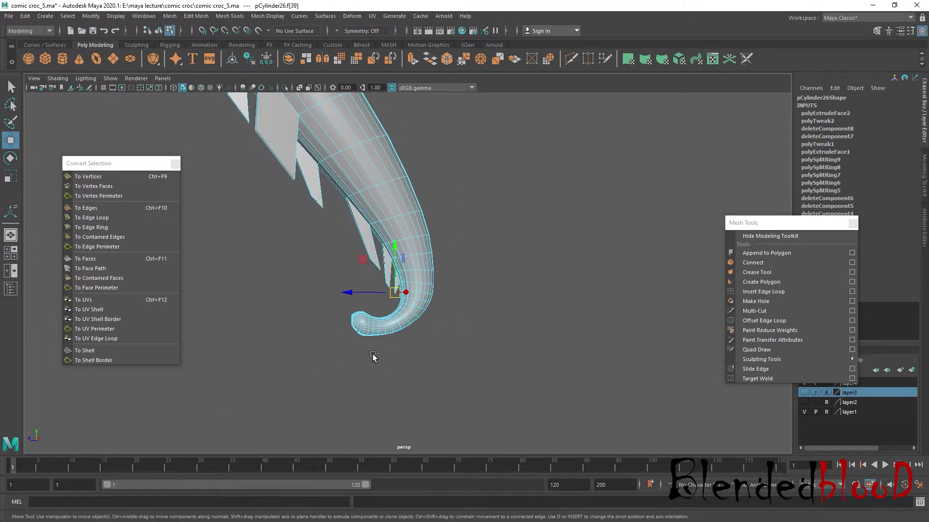
scroll(373, 357, down, 2)
scroll(398, 330, down, 3)
Select the spiked crest mesh on the croc and switch to face component mode
right_drag(338, 204, 339, 189)
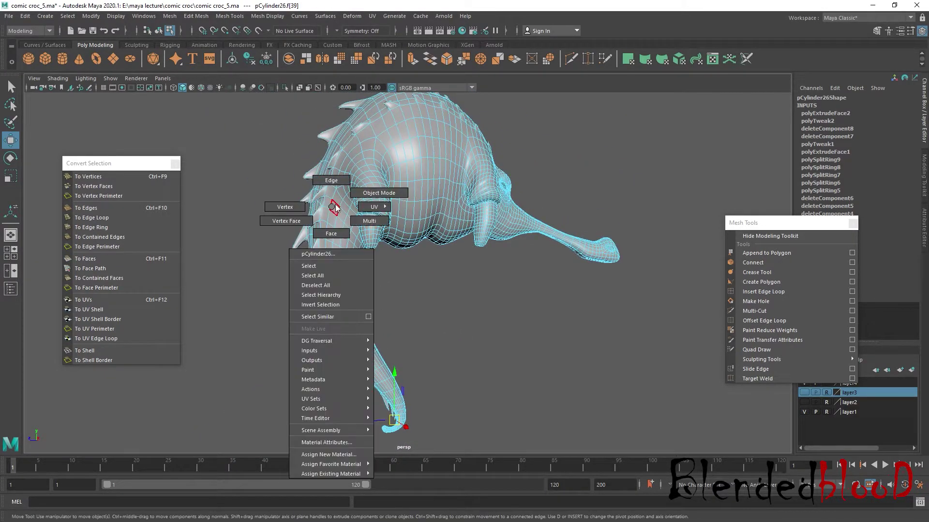
click(456, 296)
mouse_move(457, 296)
alt+mouse_down()
mouse_move(469, 342)
mouse_move(307, 357)
mouse_move(411, 319)
alt+mouse_up()
scroll(450, 301, up, 2)
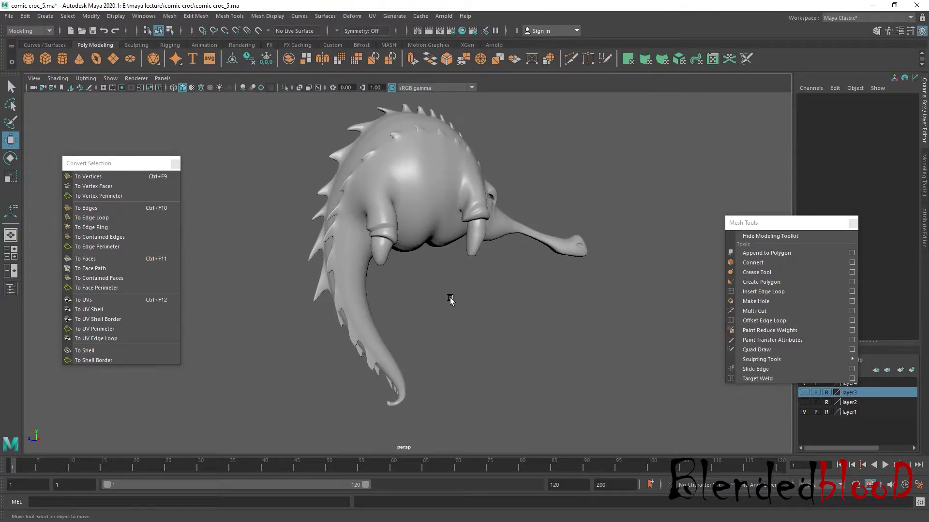
scroll(457, 301, up, 2)
click(454, 286)
scroll(460, 242, up, 2)
scroll(483, 269, up, 3)
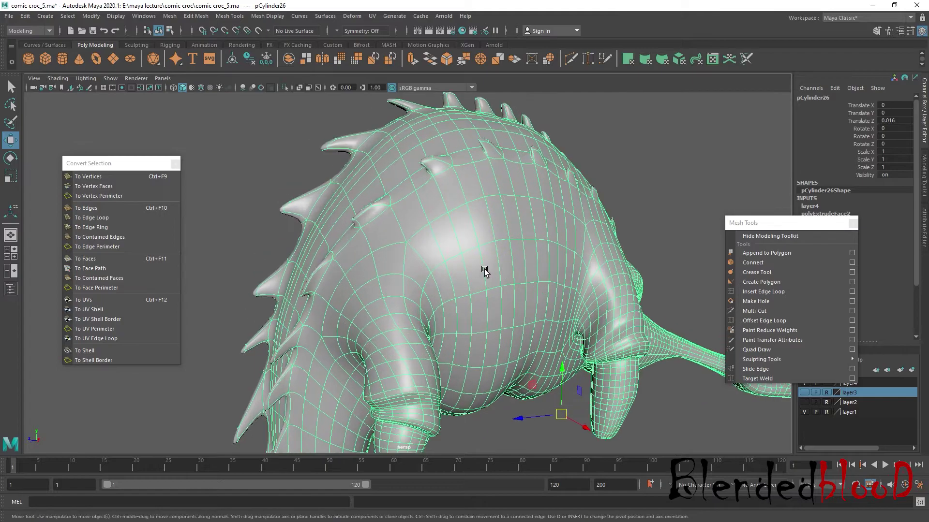
scroll(477, 249, up, 1)
right_click(473, 231)
click(473, 256)
Delete a crest face and an inner-strip face near the croc's head
click(433, 203)
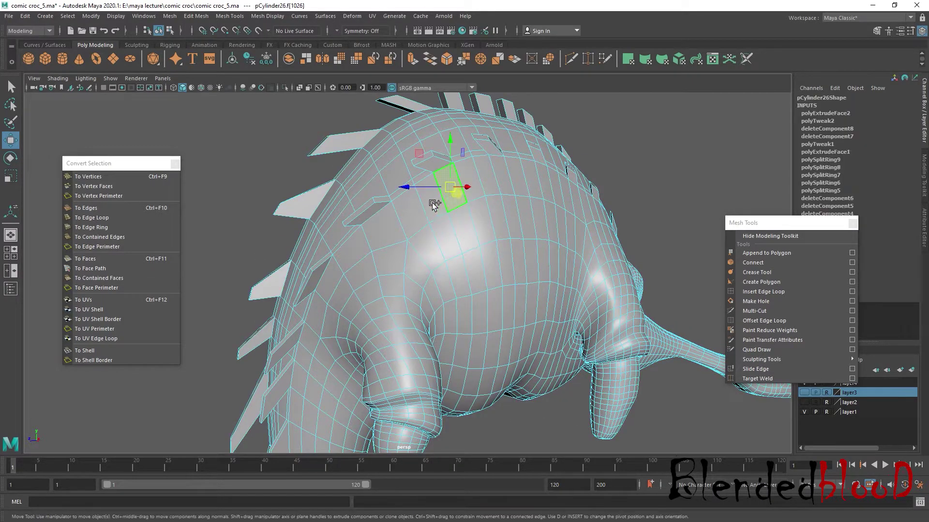
key(Delete)
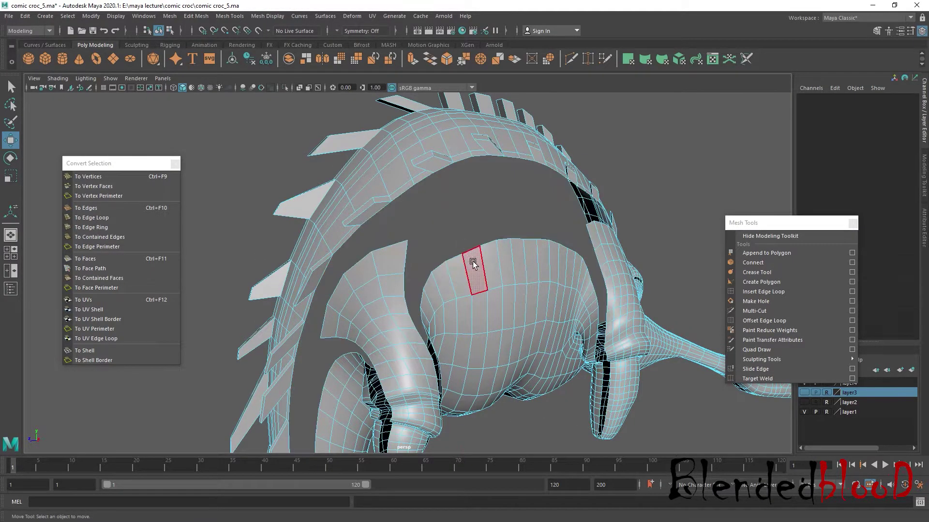
click(488, 283)
alt+drag(534, 298, 494, 304)
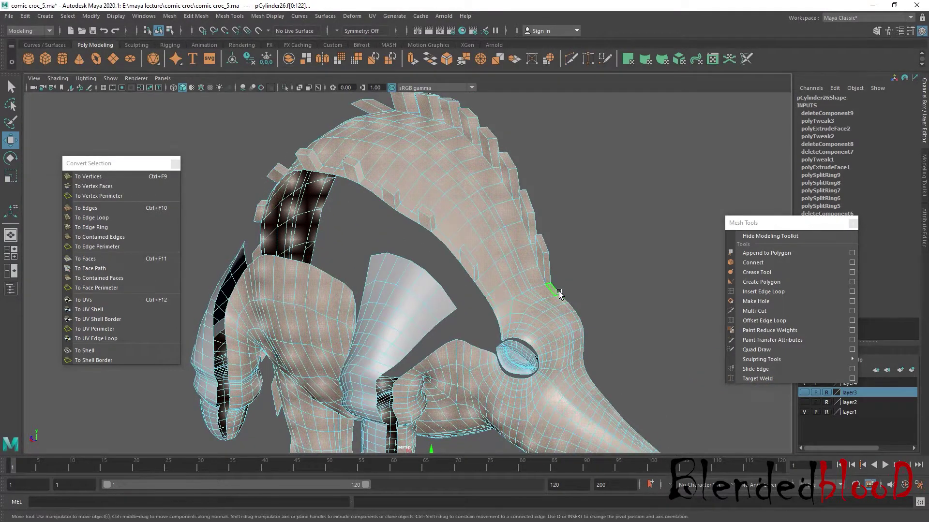
click(550, 292)
scroll(548, 300, up, 3)
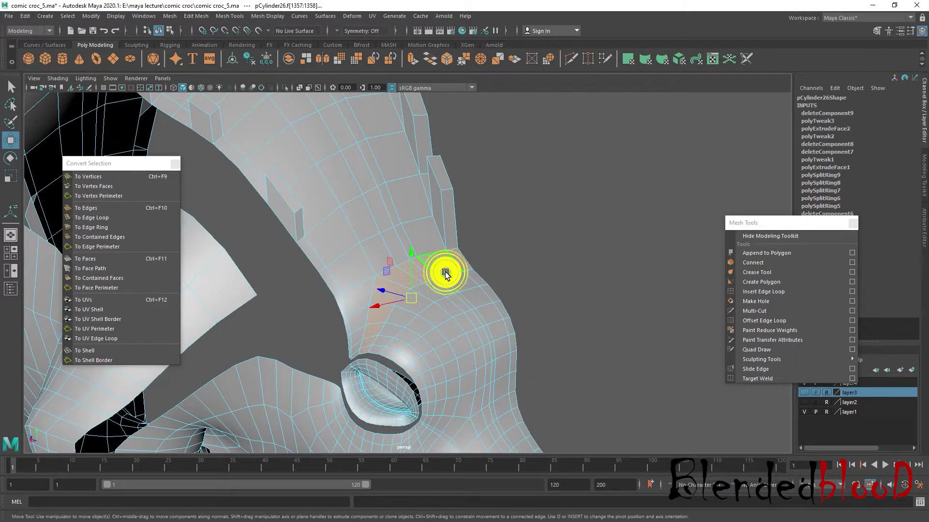
key(Delete)
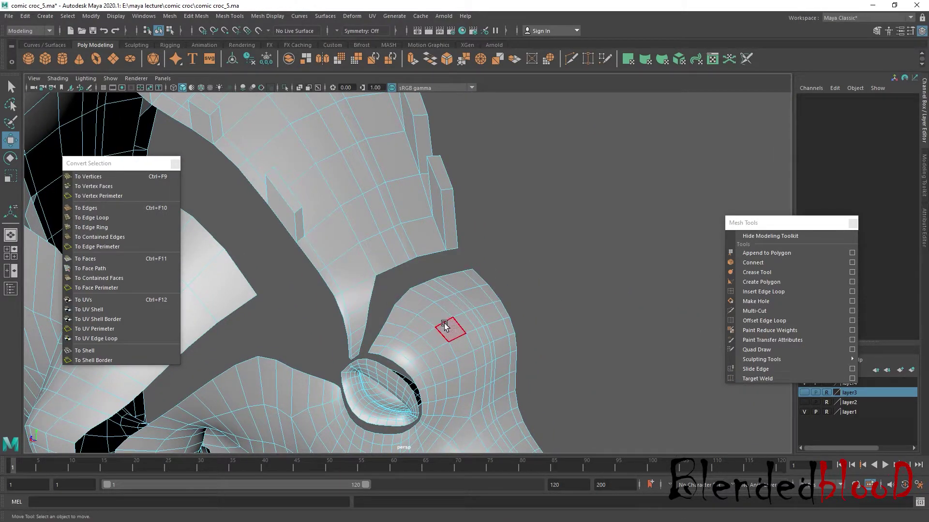
Delete the inner fin faces and the small spike faces along the tail
click(444, 323)
scroll(444, 322, down, 8)
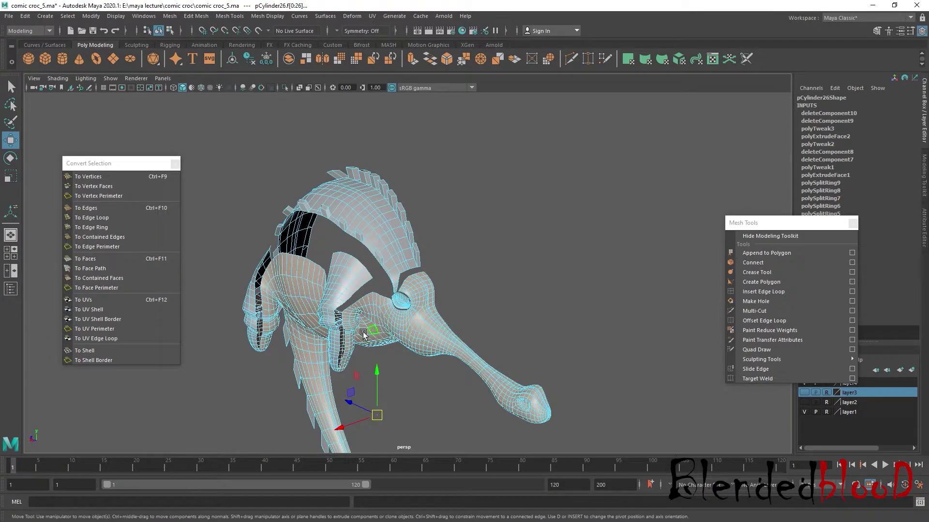
alt+drag(363, 334, 409, 200)
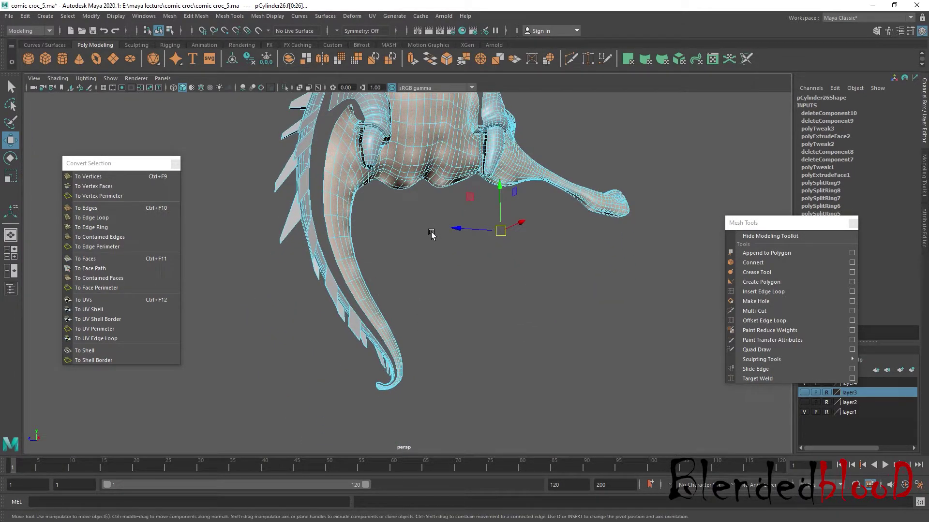
click(432, 234)
mouse_move(418, 214)
alt+mouse_down()
mouse_move(438, 301)
mouse_move(483, 305)
alt+mouse_up()
click(498, 303)
key(Delete)
click(571, 297)
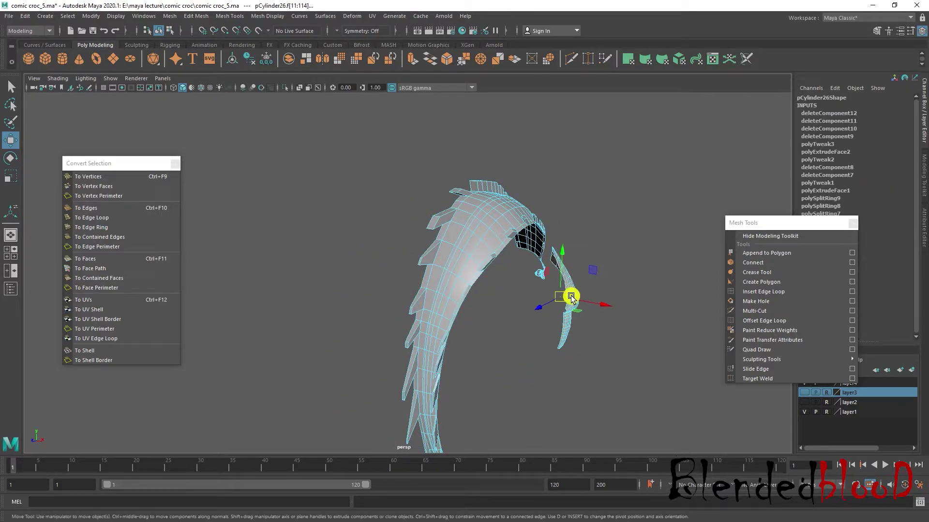
key(Delete)
Delete the leftover spine and strip faces near the tail's upper end
click(491, 245)
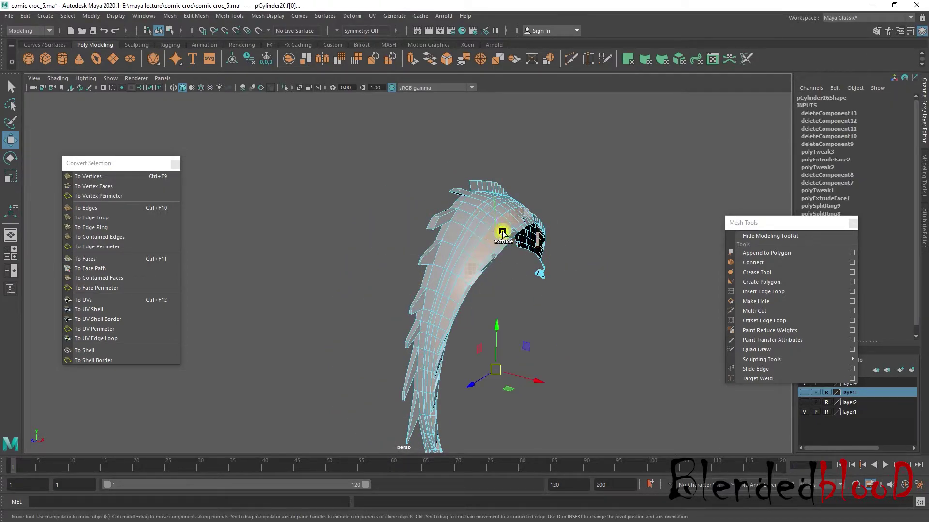
alt+middle_drag(503, 233, 499, 225)
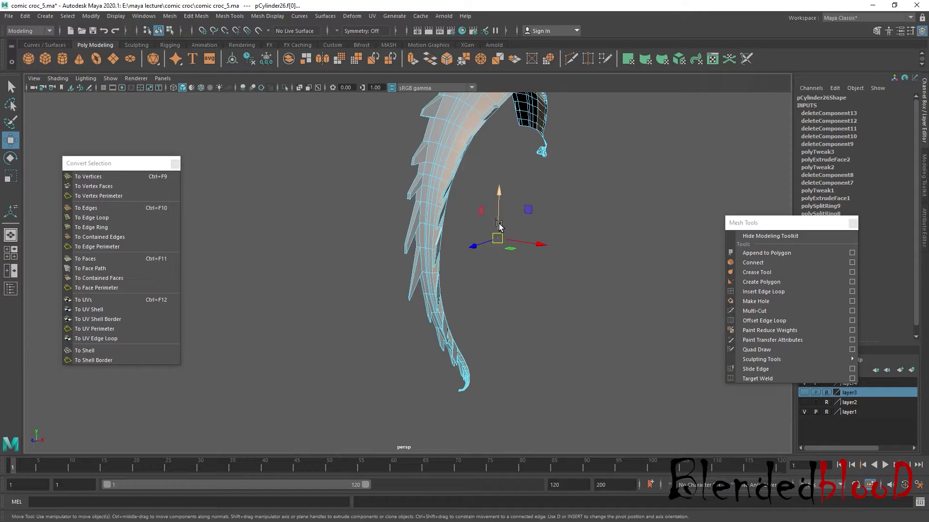
key(Delete)
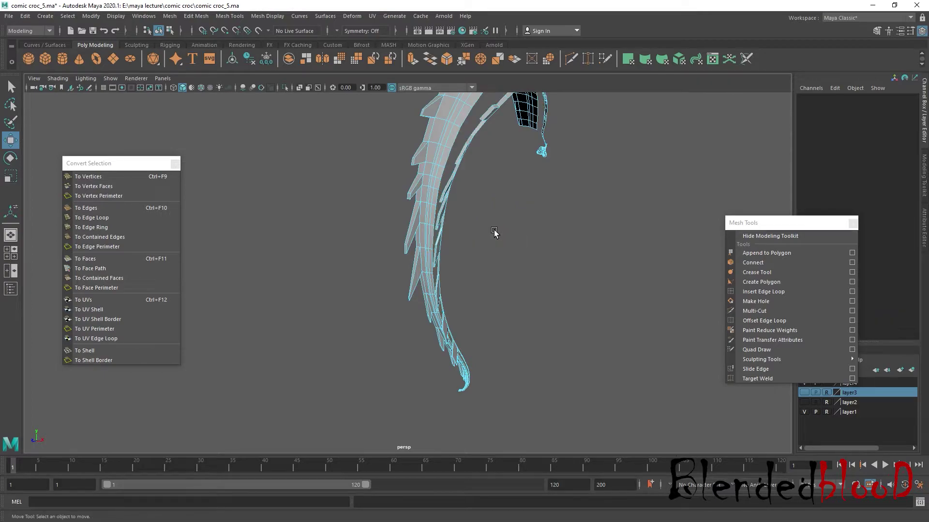
alt+drag(442, 240, 473, 307)
click(493, 187)
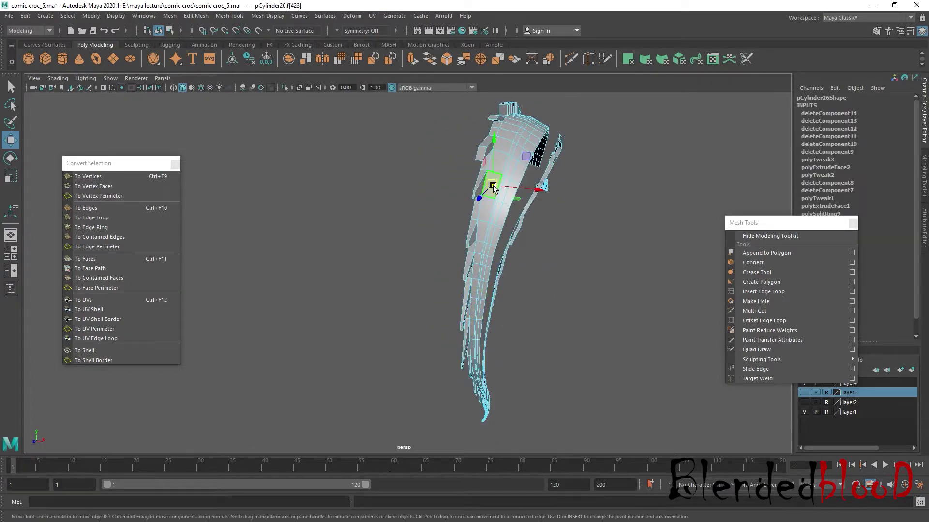
key(Delete)
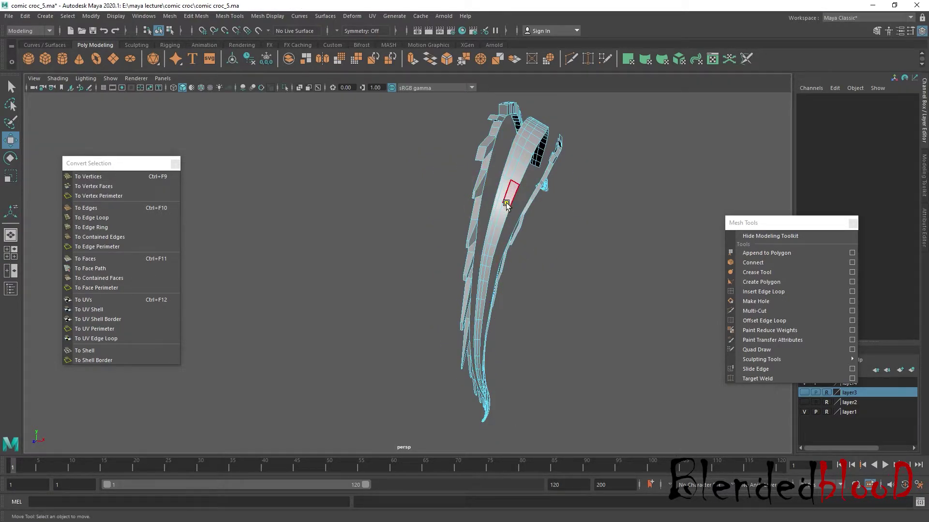
click(504, 201)
key(Delete)
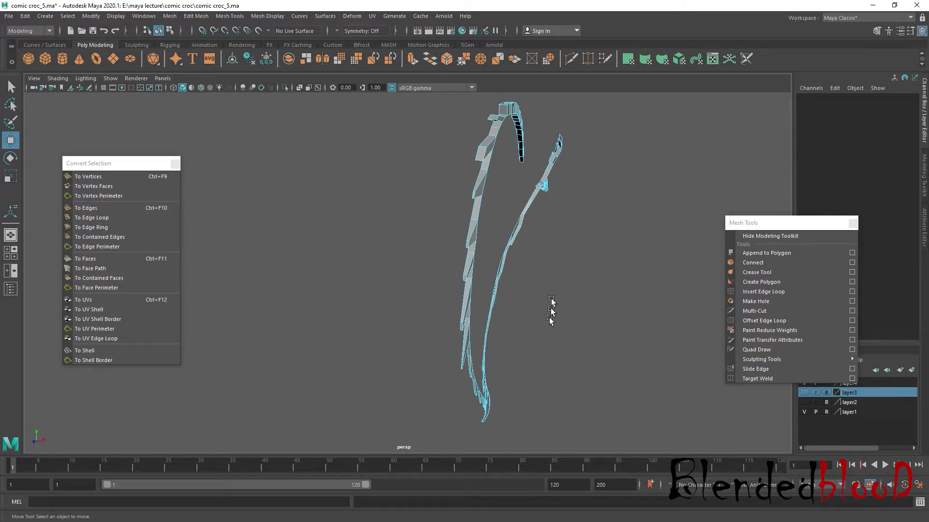
Zoom in on the strips and delete the selected faces
mouse_move(551, 310)
alt+mouse_down()
mouse_move(582, 263)
mouse_move(359, 204)
mouse_move(517, 291)
mouse_move(645, 390)
alt+mouse_up()
scroll(552, 263, up, 5)
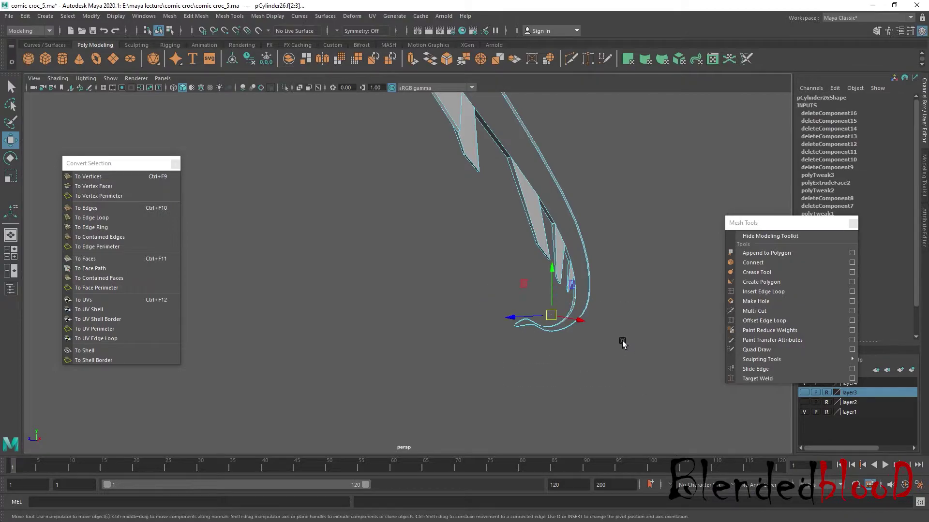
scroll(618, 341, up, 3)
scroll(648, 317, up, 3)
key(Delete)
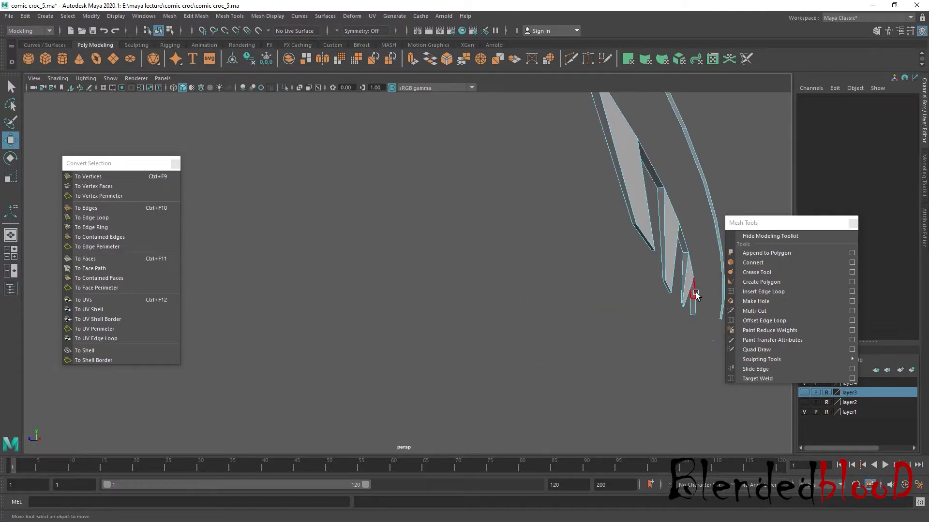
click(697, 307)
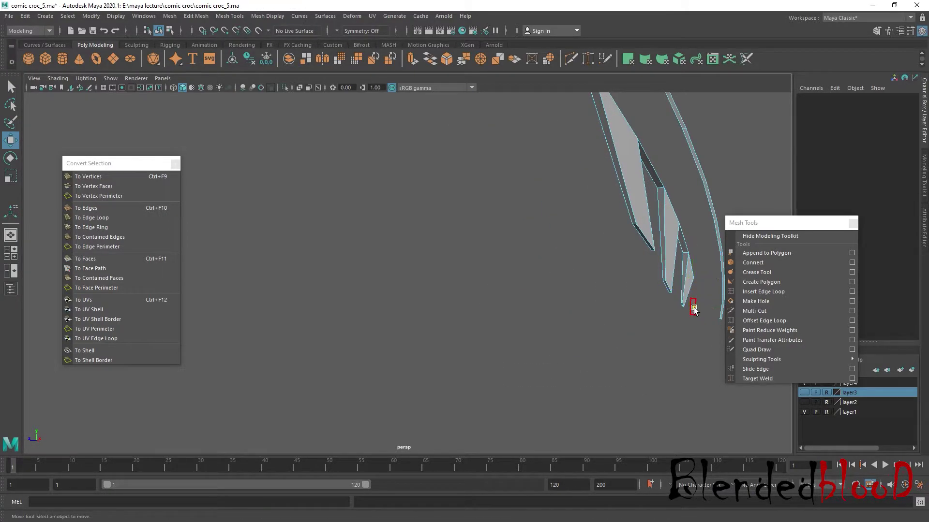
Select face loops along the strips' lower end to check what remains
double_click(716, 224)
alt+drag(716, 224, 660, 225)
mouse_move(604, 166)
alt+mouse_down()
mouse_move(624, 368)
mouse_move(607, 317)
mouse_move(562, 299)
alt+mouse_up()
alt+right_drag(562, 299, 611, 305)
click(611, 304)
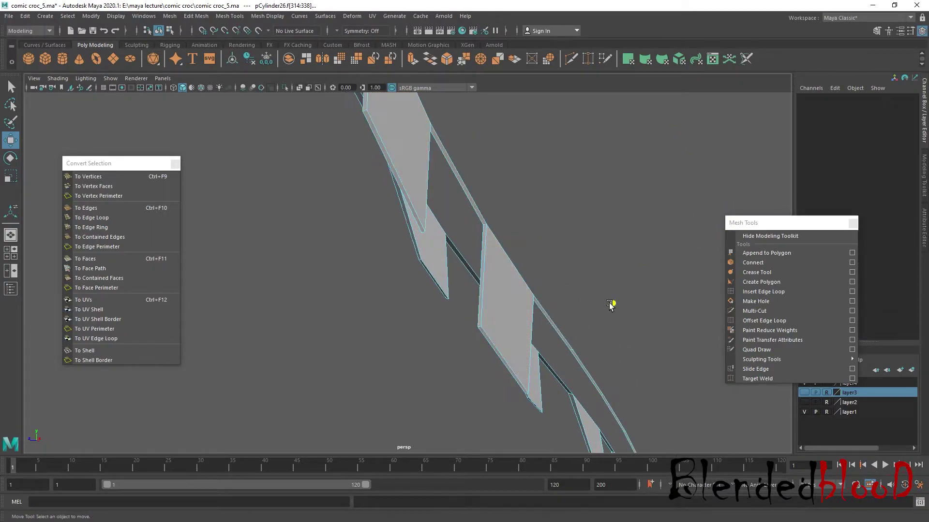
double_click(565, 342)
double_click(585, 358)
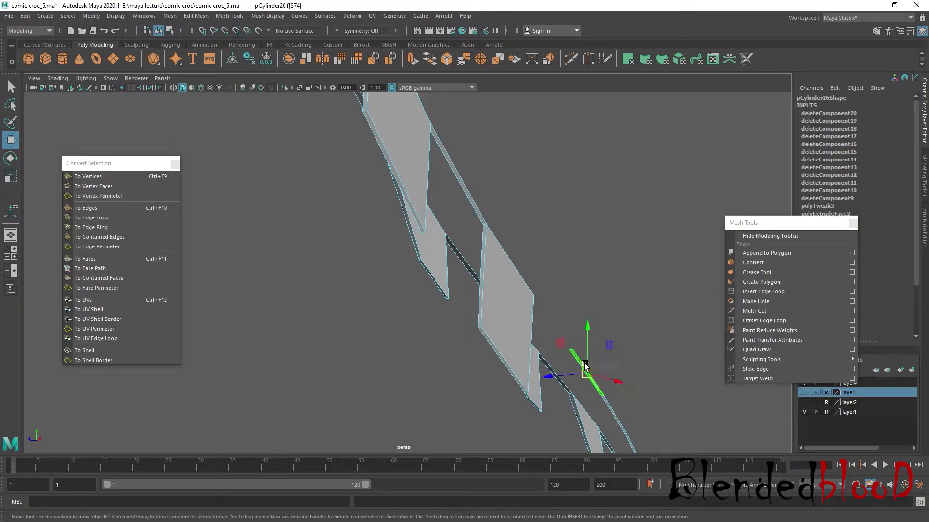
scroll(584, 359, down, 3)
click(576, 357)
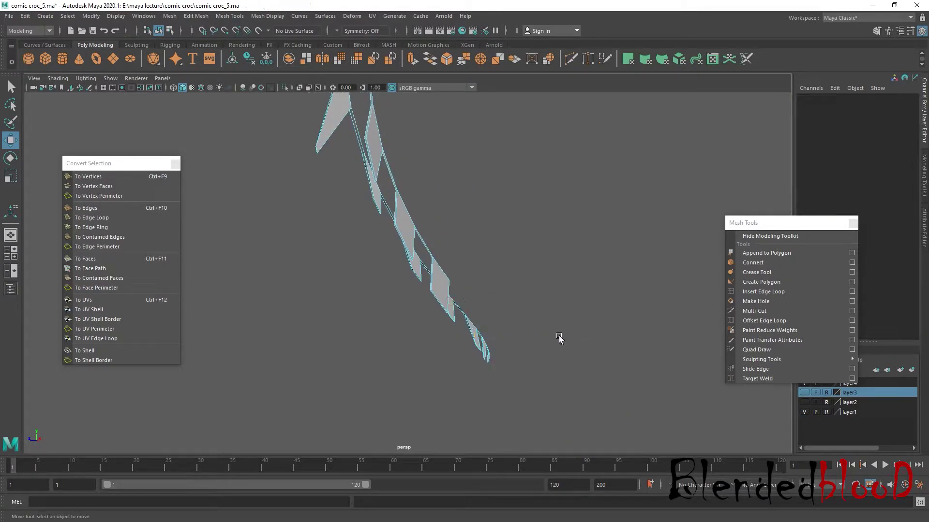
Delete the small ellipsoid at the end of the spiked arc
alt+middle_drag(560, 339, 505, 240)
mouse_move(505, 240)
alt+mouse_down()
mouse_move(535, 315)
mouse_move(470, 307)
mouse_move(618, 332)
mouse_move(550, 325)
alt+mouse_up()
click(550, 325)
scroll(557, 329, up, 2)
key(Delete)
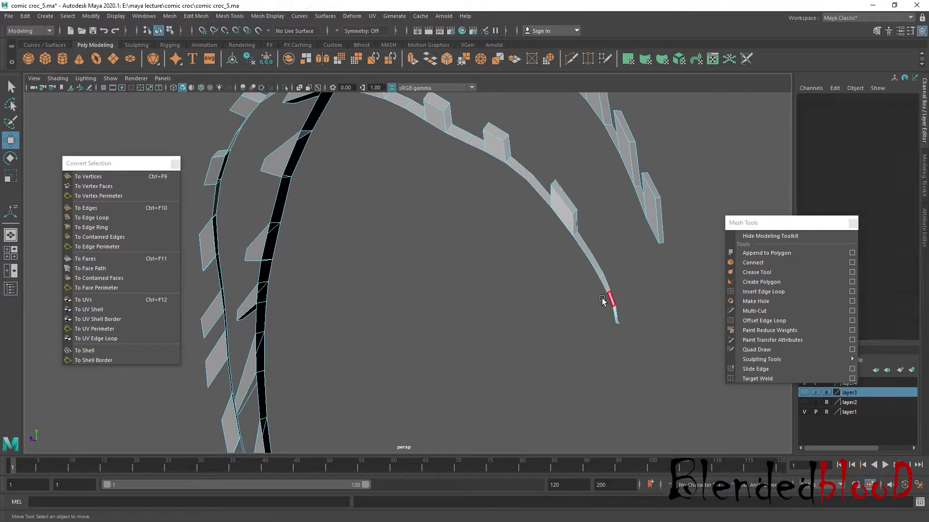
Select both strip pieces and show them in smooth mesh preview (3)
click(590, 257)
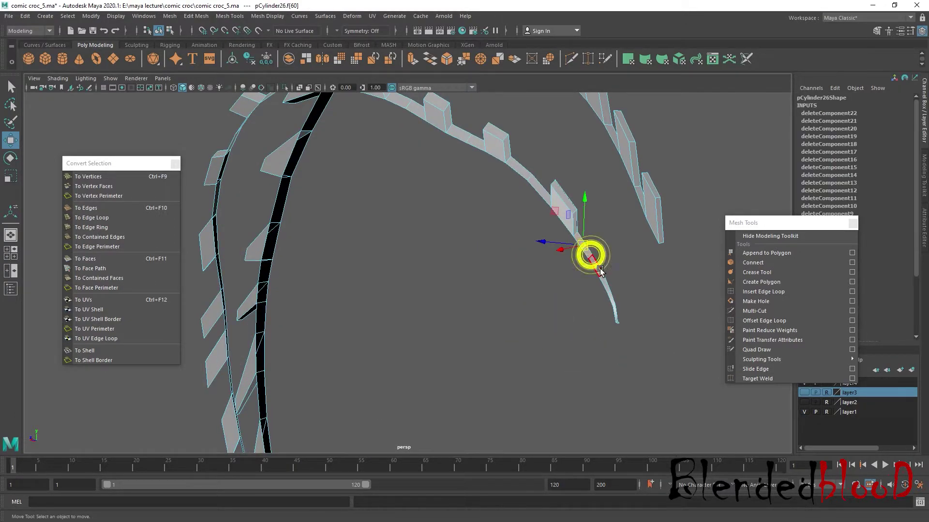
click(645, 256)
key(a)
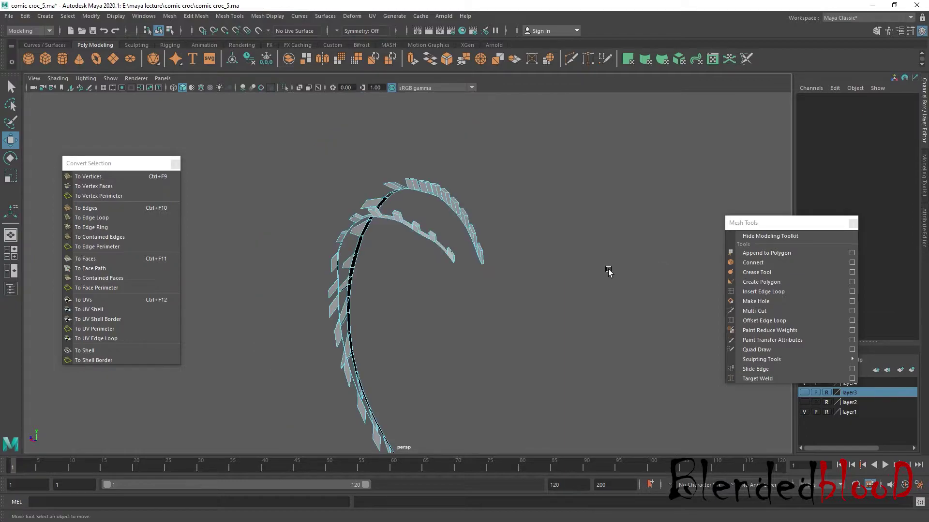
key(3)
right_drag(474, 228, 525, 202)
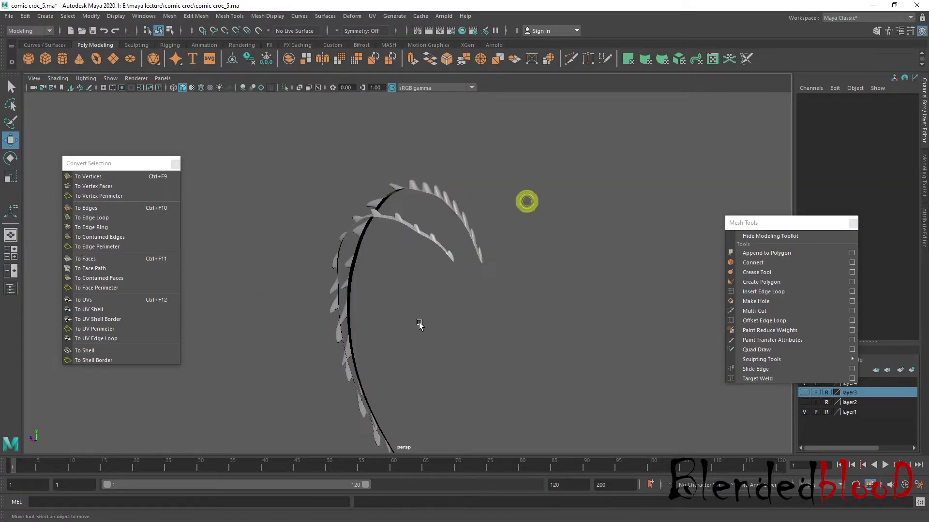
mouse_move(419, 324)
alt+mouse_down()
mouse_move(576, 316)
mouse_move(552, 326)
mouse_move(477, 305)
mouse_move(479, 284)
alt+mouse_up()
Select pCylinder26 and snap its pivot onto the centre line in the front view
click(479, 286)
key(space)
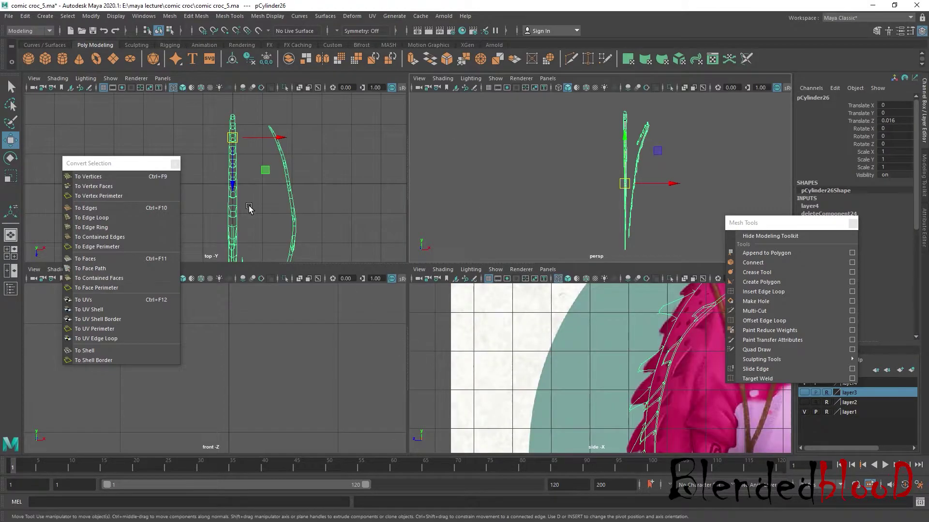
key(space)
alt+middle_drag(417, 342, 438, 182)
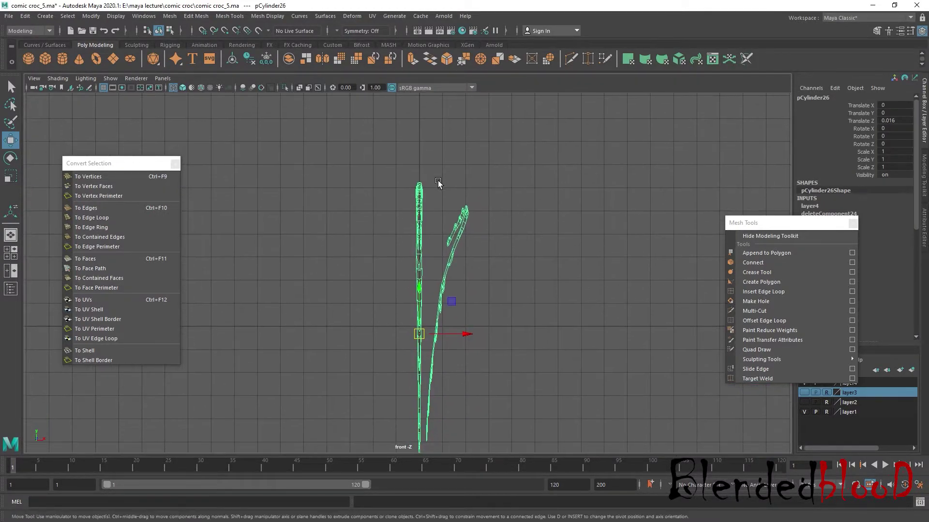
alt+middle_drag(476, 324, 504, 246)
key(d)
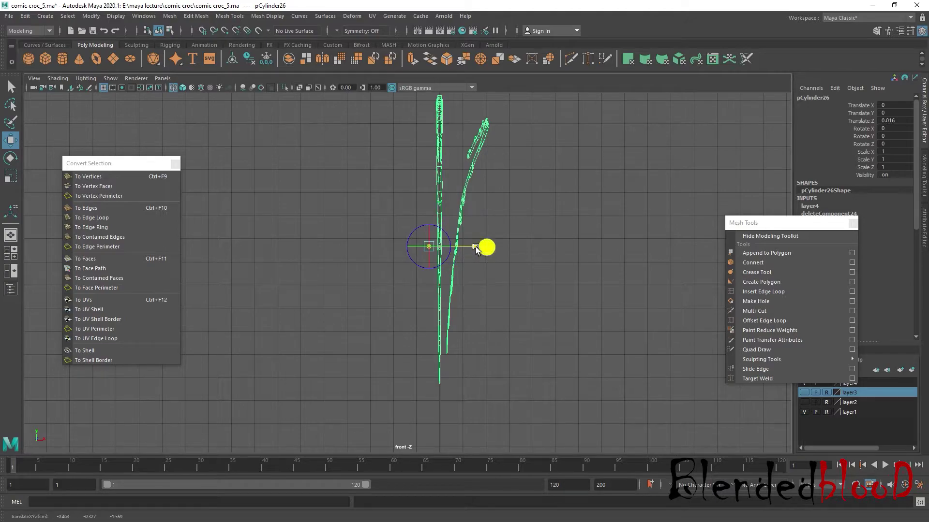
drag(476, 249, 477, 249)
Duplicate Special the strips as an instance with Scale X -1
click(25, 16)
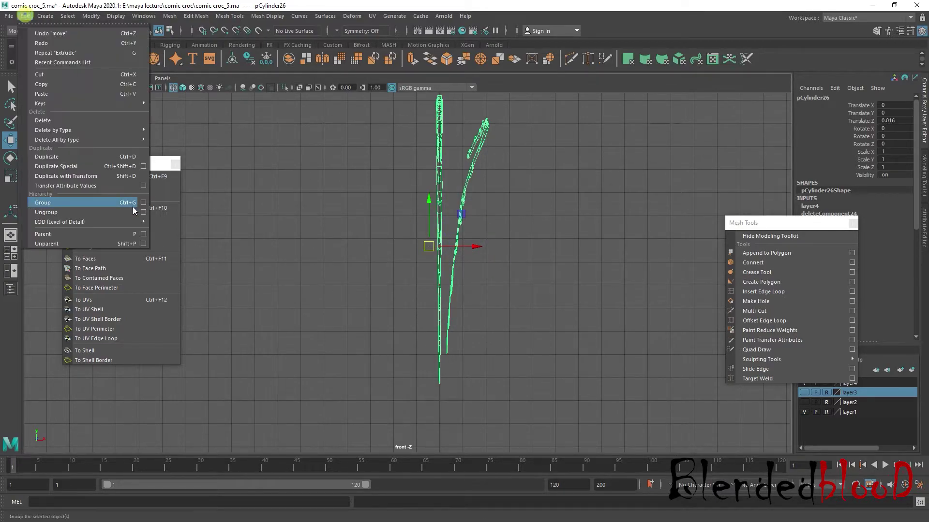
click(143, 166)
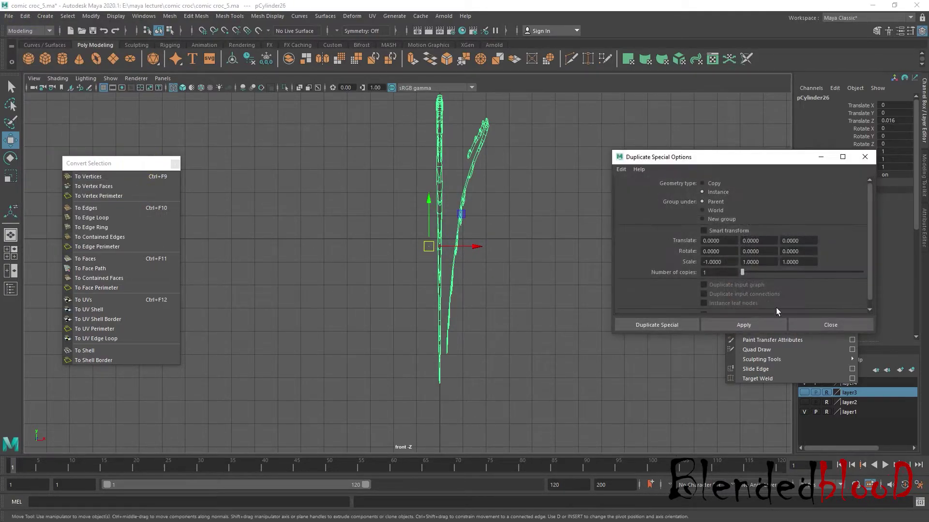
click(737, 326)
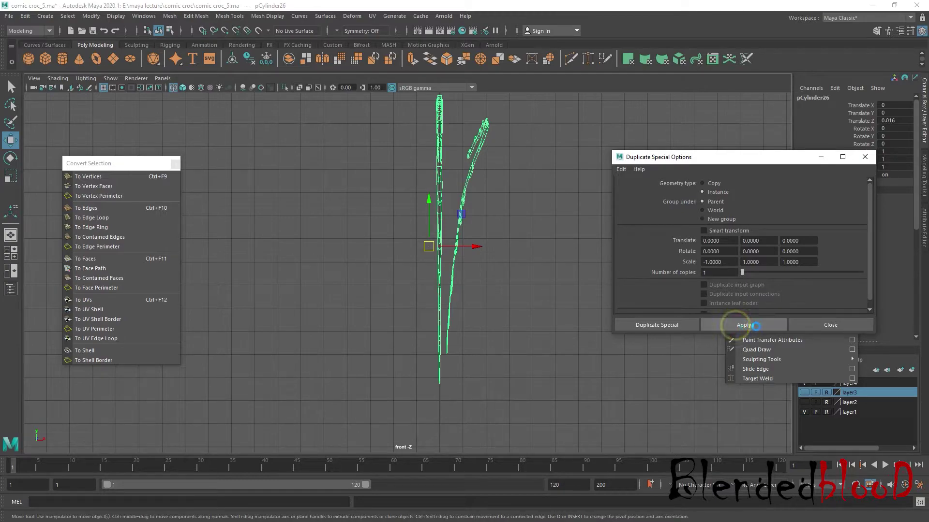
click(806, 326)
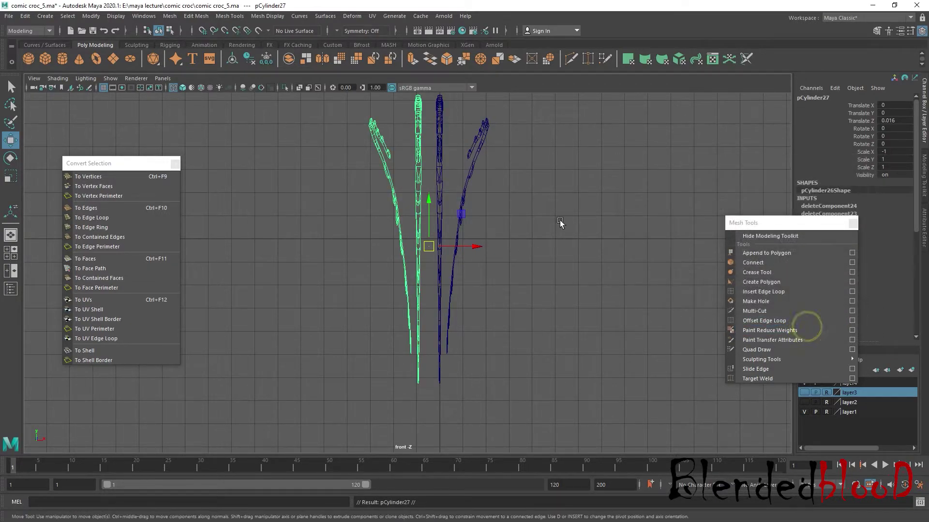
key(space)
key(space)
click(599, 265)
Delete the extra claw mesh and claw faces from the mirrored spike strip
mouse_move(599, 265)
alt+mouse_down()
mouse_move(336, 267)
mouse_move(523, 269)
mouse_move(472, 212)
alt+mouse_up()
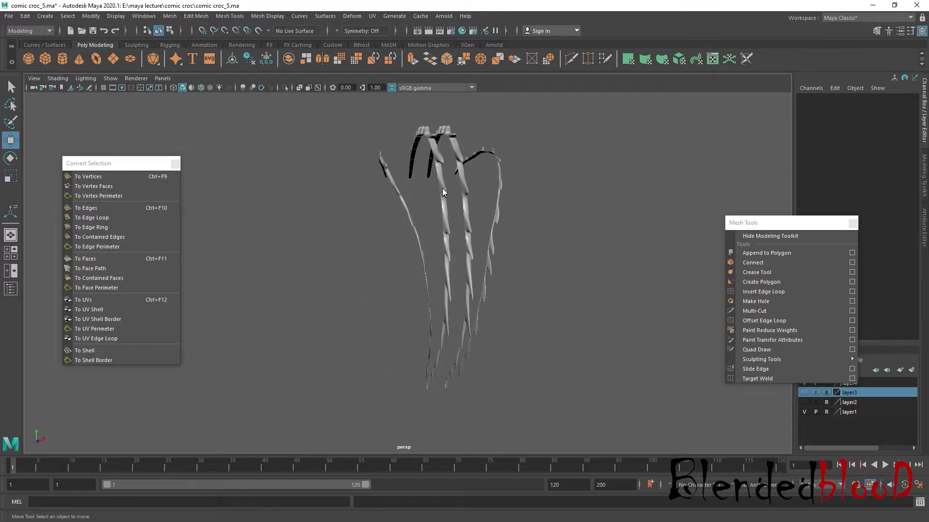
right_drag(442, 214, 444, 207)
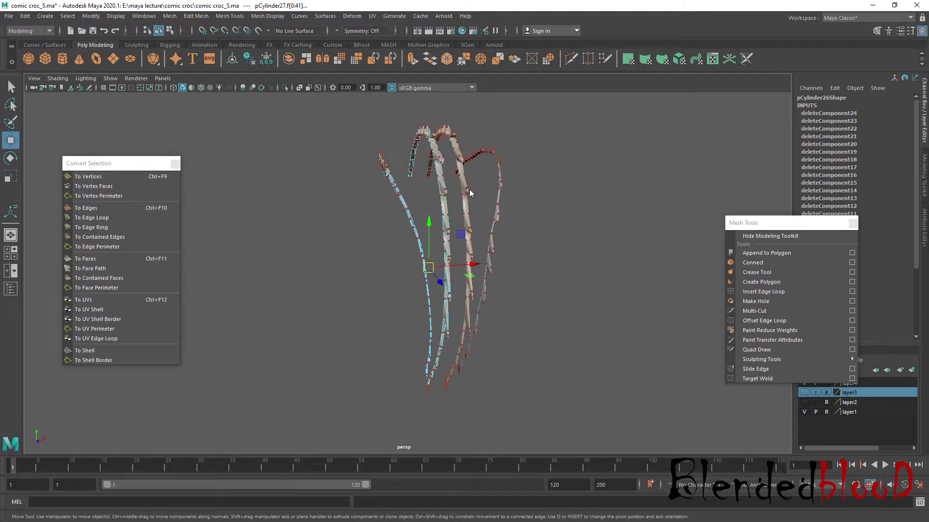
click(539, 176)
click(441, 218)
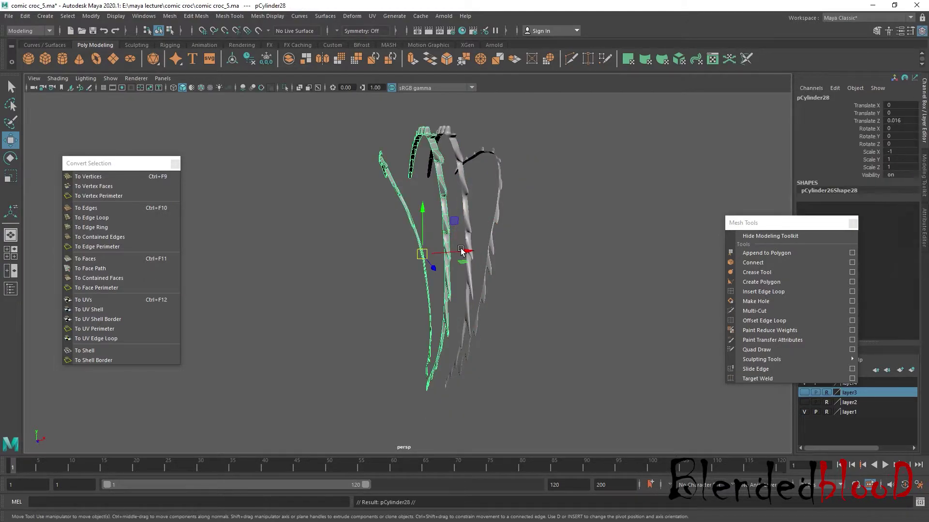
drag(460, 251, 384, 262)
click(445, 229)
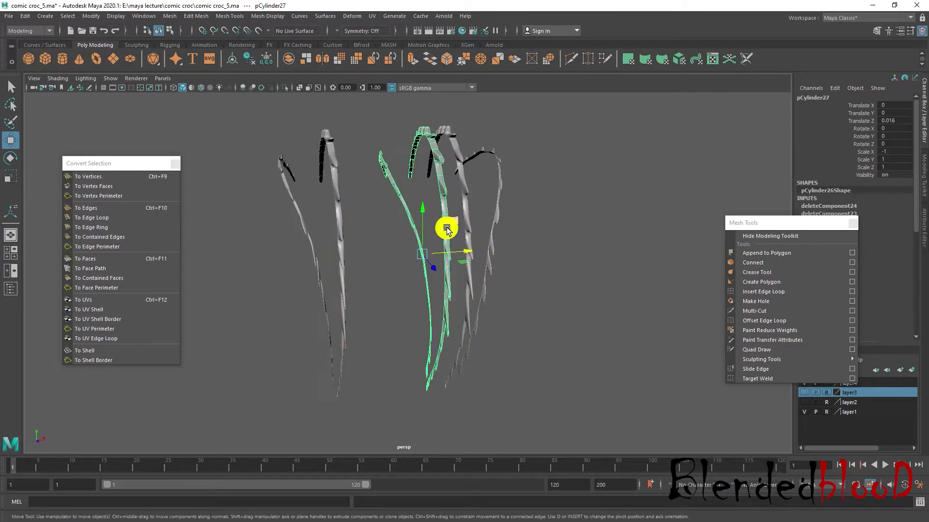
key(Delete)
click(341, 223)
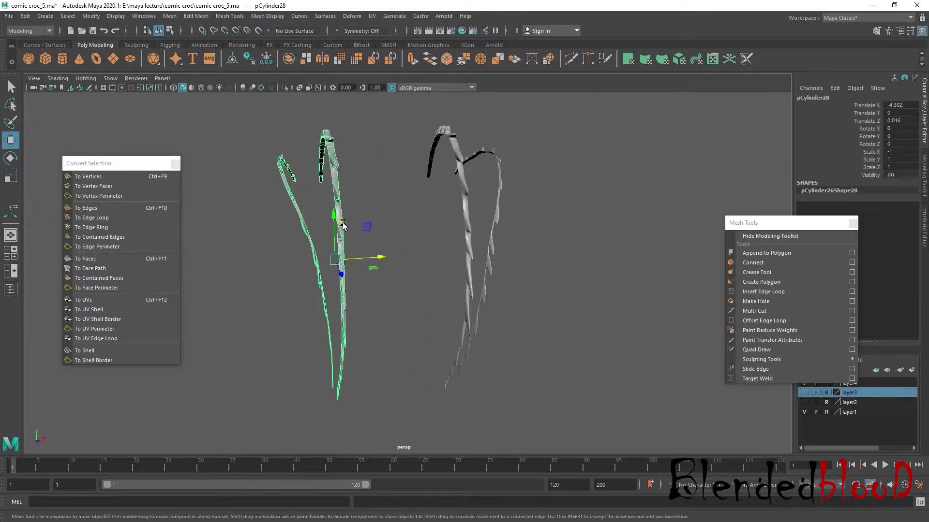
right_drag(344, 227, 343, 238)
key(Delete)
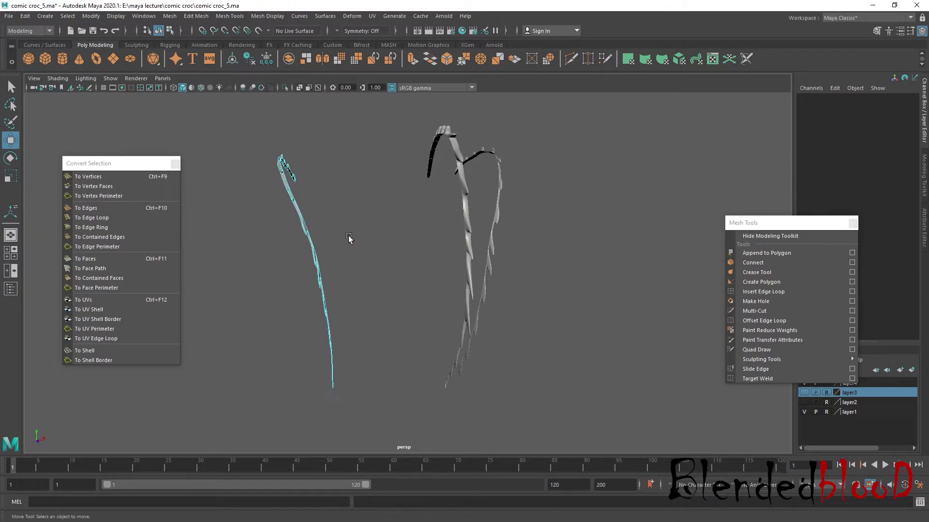
right_drag(460, 177, 596, 183)
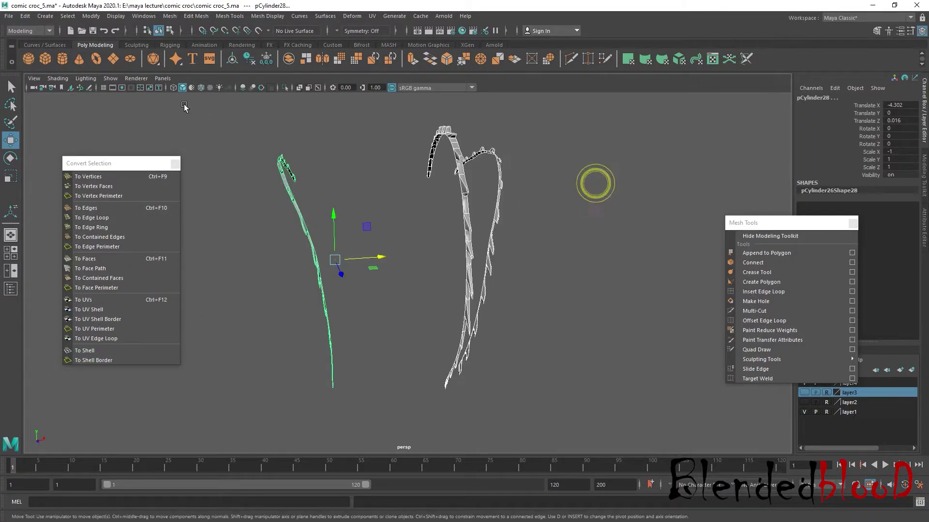
Center the strip's pivot, align it along X, and show layer1 and layer2 again
click(93, 16)
click(126, 86)
click(341, 161)
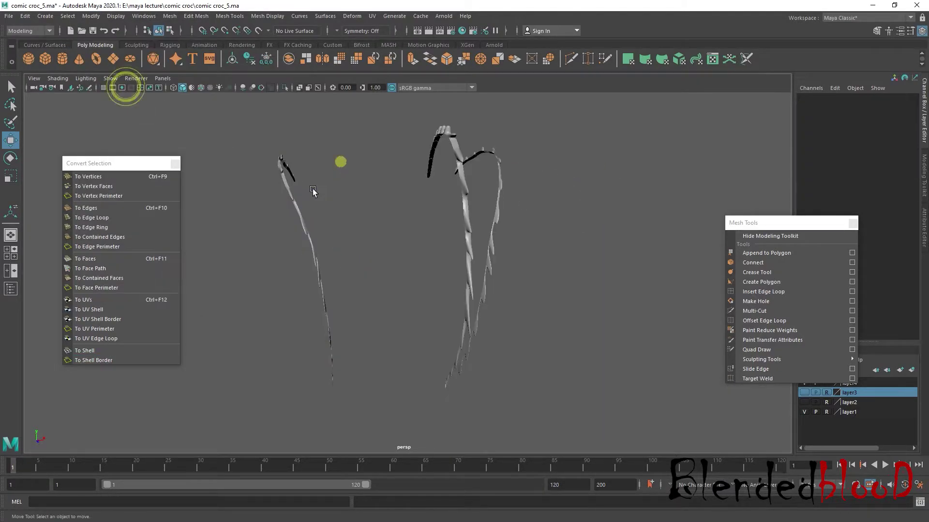
click(306, 224)
key(space)
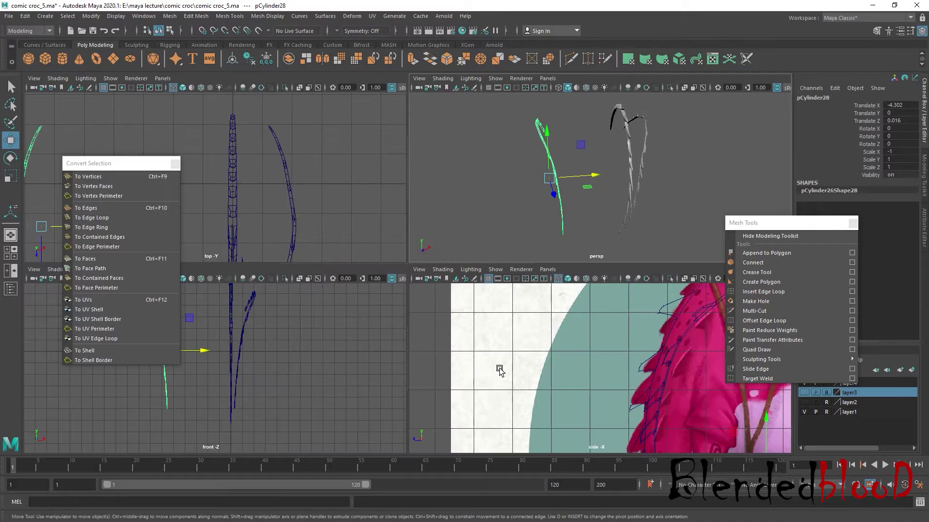
key(space)
drag(353, 238, 456, 254)
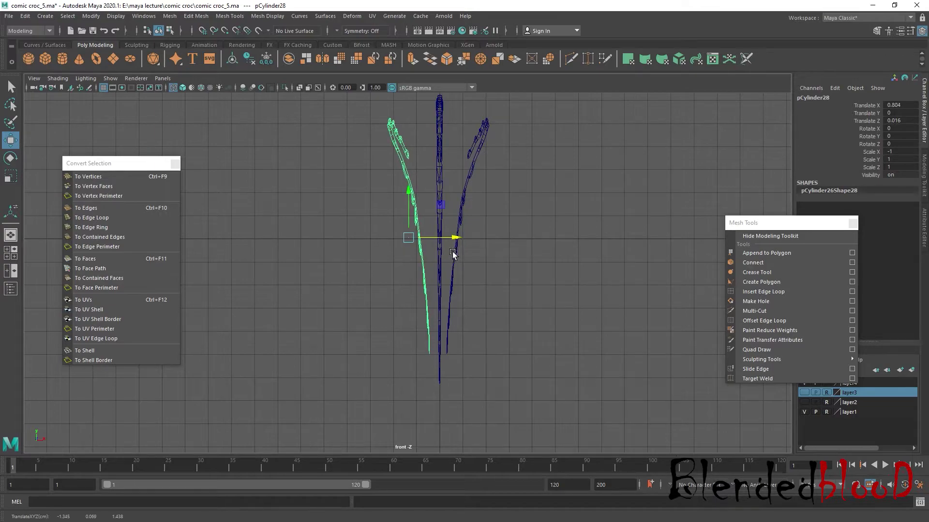
scroll(453, 251, up, 3)
drag(457, 225, 458, 227)
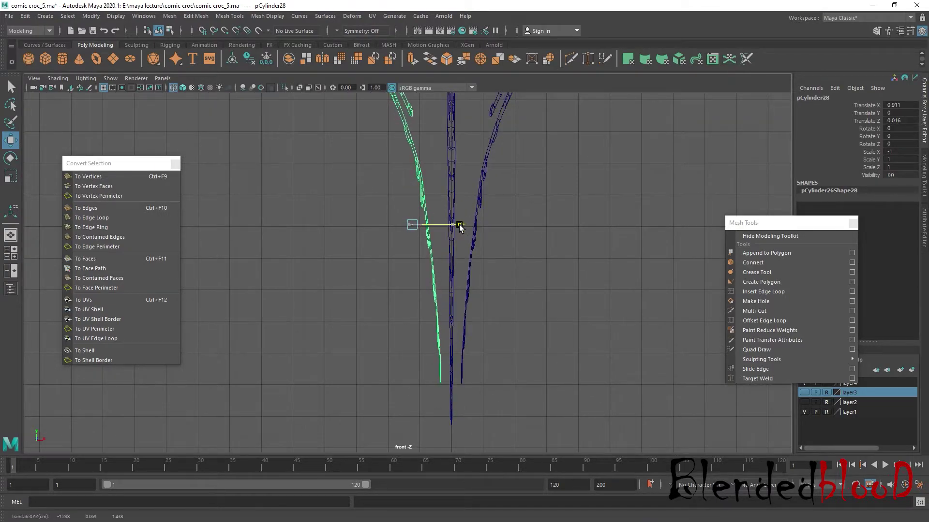
click(582, 267)
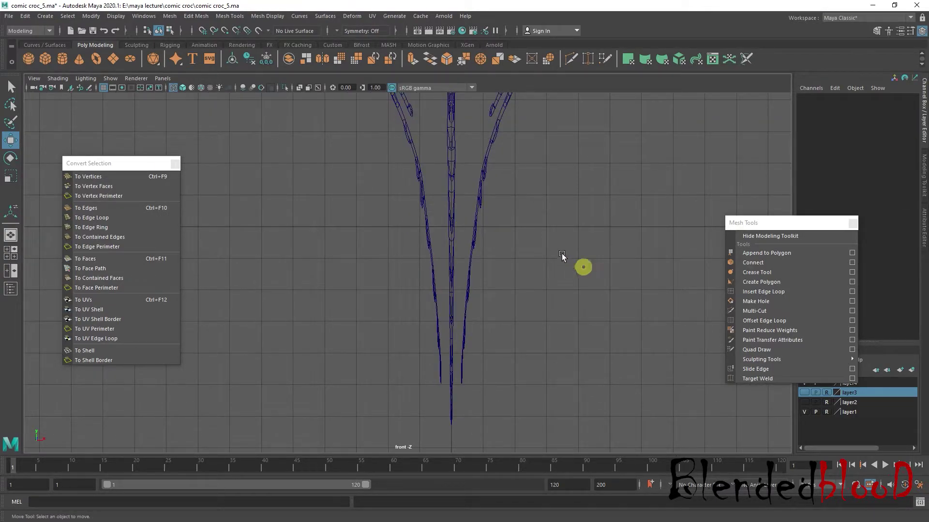
click(804, 403)
Select both back spike rows and scale them uniformly to 0.983
mouse_move(643, 188)
alt+mouse_down()
mouse_move(428, 263)
mouse_move(315, 260)
mouse_move(524, 317)
mouse_move(454, 318)
mouse_move(514, 332)
mouse_move(462, 363)
mouse_move(531, 369)
mouse_move(466, 383)
mouse_move(665, 388)
mouse_move(548, 411)
mouse_move(485, 312)
mouse_move(497, 311)
mouse_move(463, 345)
mouse_move(486, 307)
mouse_move(435, 307)
mouse_move(433, 250)
mouse_move(479, 255)
mouse_move(489, 306)
mouse_move(294, 312)
mouse_move(329, 305)
alt+mouse_up()
scroll(412, 279, up, 5)
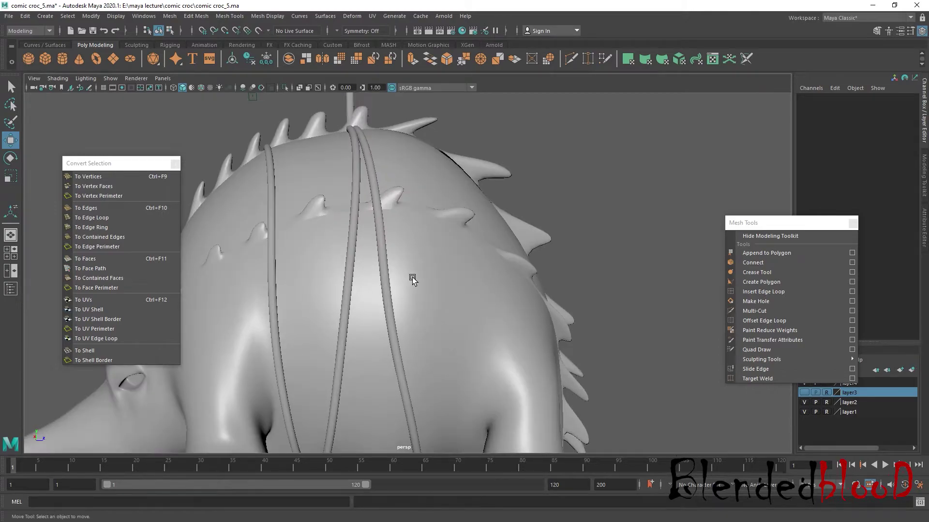
click(453, 213)
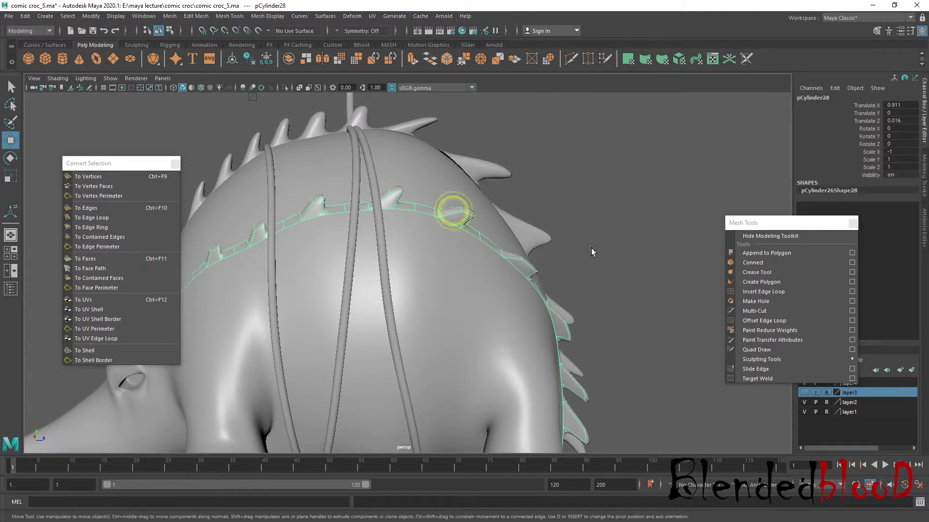
shift+click(538, 234)
alt+drag(535, 227, 296, 260)
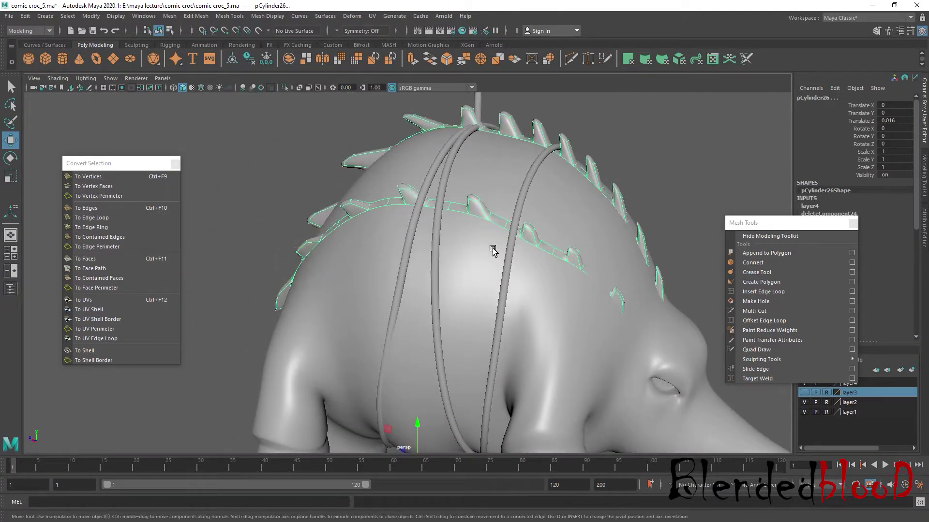
scroll(504, 300, down, 3)
mouse_move(505, 300)
alt+mouse_down()
mouse_move(445, 293)
mouse_move(494, 243)
mouse_move(487, 168)
alt+mouse_up()
mouse_move(435, 149)
alt+mouse_down()
mouse_move(464, 228)
mouse_move(436, 308)
mouse_move(518, 286)
alt+mouse_up()
key(r)
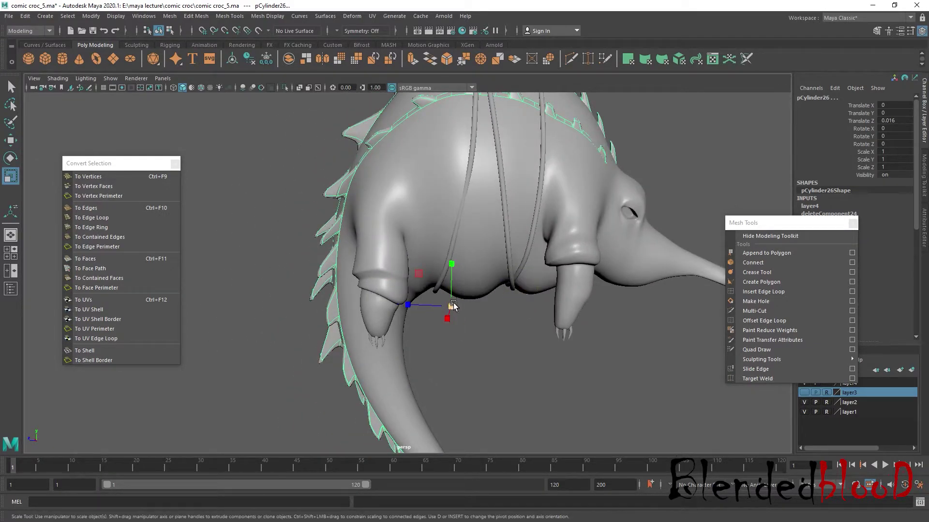
mouse_move(452, 304)
mouse_down()
mouse_move(522, 317)
mouse_move(550, 306)
mouse_move(527, 319)
mouse_up()
Move the spike row inward to Translate Z -0.038 and slightly lower along Y
key(w)
click(576, 311)
scroll(579, 306, down, 3)
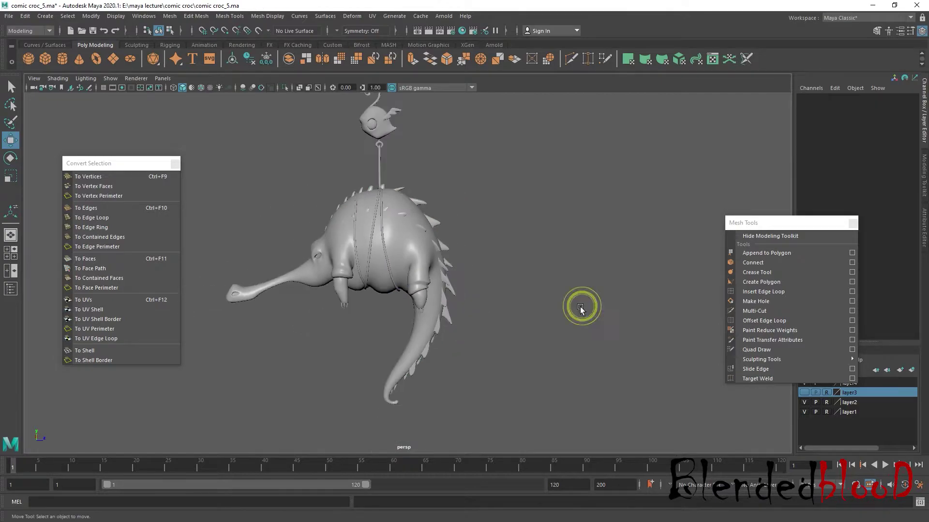
mouse_move(579, 307)
alt+mouse_down()
mouse_move(607, 315)
mouse_move(391, 300)
mouse_move(505, 301)
mouse_move(564, 321)
mouse_move(432, 313)
alt+mouse_up()
scroll(432, 313, up, 3)
mouse_move(571, 342)
alt+mouse_down()
mouse_move(330, 332)
mouse_move(435, 372)
mouse_move(484, 356)
mouse_move(460, 373)
alt+mouse_up()
click(438, 247)
alt+drag(440, 317, 438, 247)
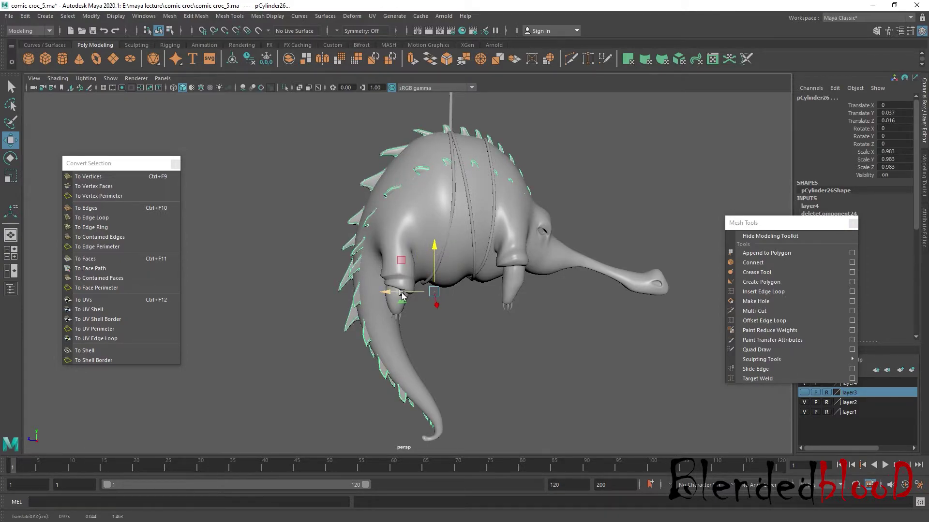
drag(397, 294, 393, 294)
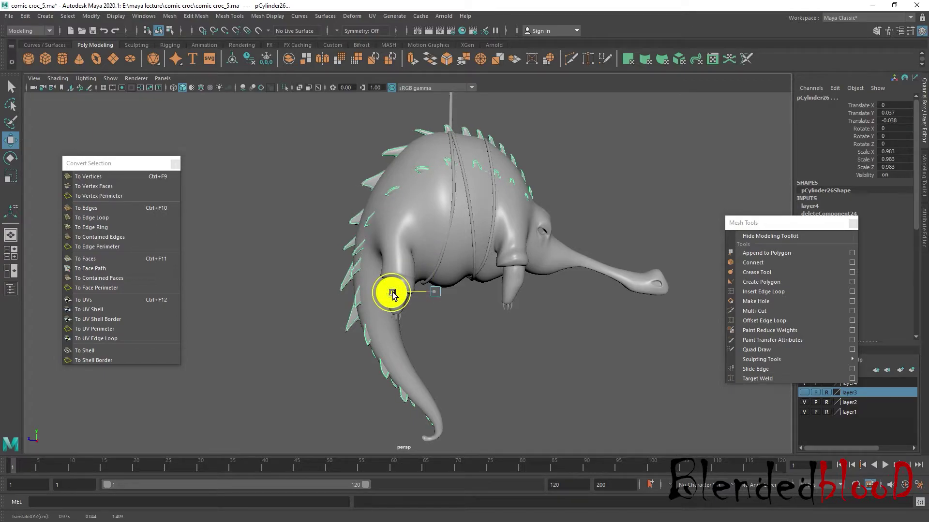
drag(436, 250, 437, 259)
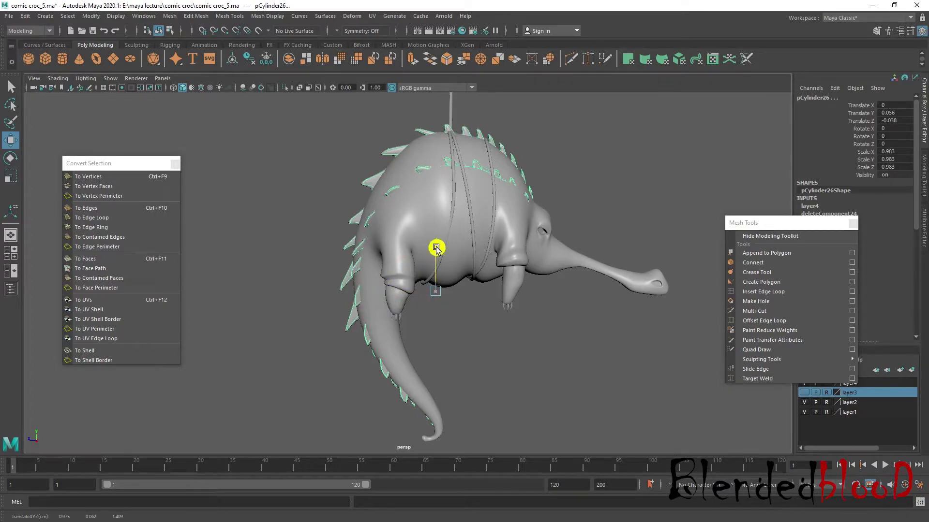
click(493, 325)
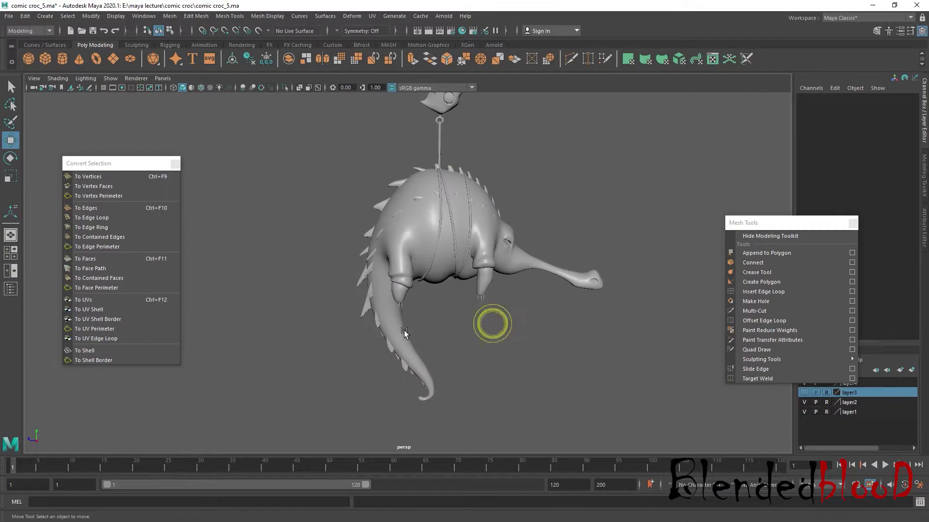
mouse_move(492, 323)
alt+mouse_down()
mouse_move(406, 332)
mouse_move(622, 316)
mouse_move(611, 309)
mouse_move(616, 315)
mouse_move(550, 352)
alt+mouse_up()
Add the selected spike row to layer3 and make layer3 visible
key(space)
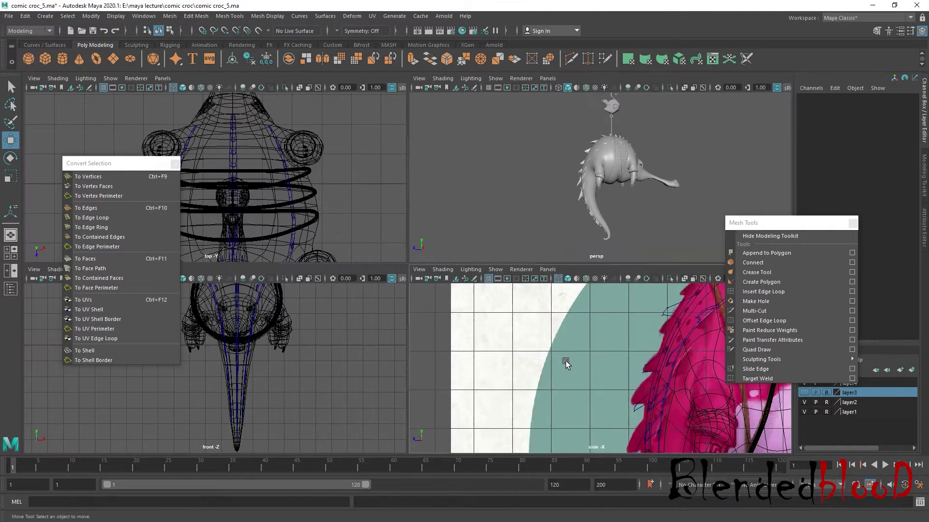
key(space)
drag(623, 241, 295, 419)
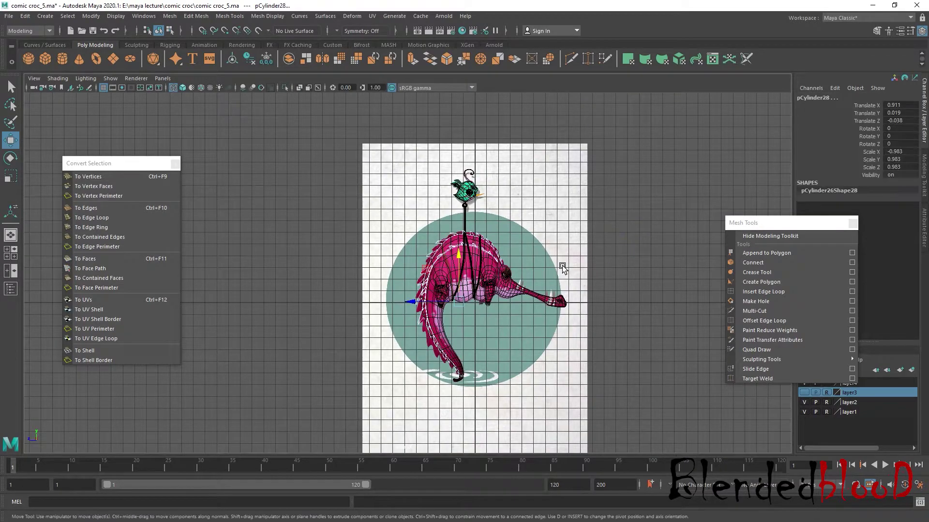
right_click(862, 394)
click(870, 414)
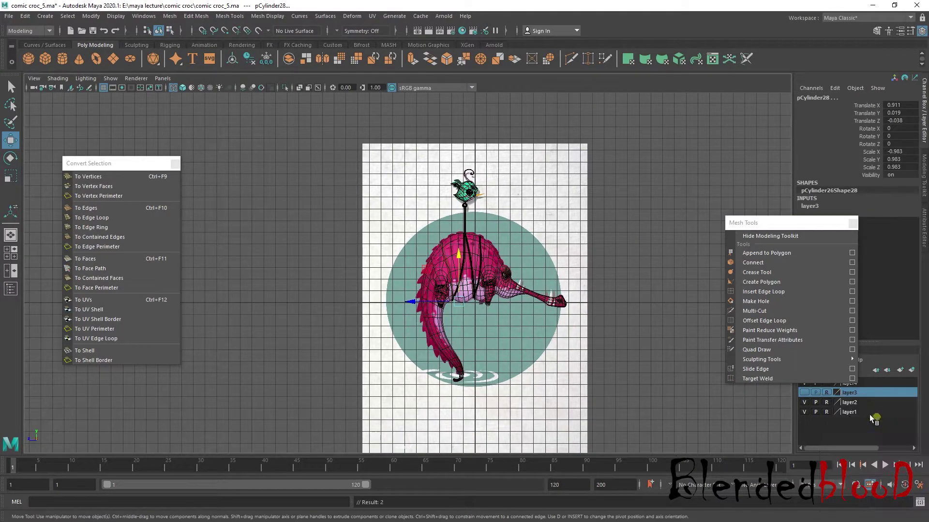
click(804, 393)
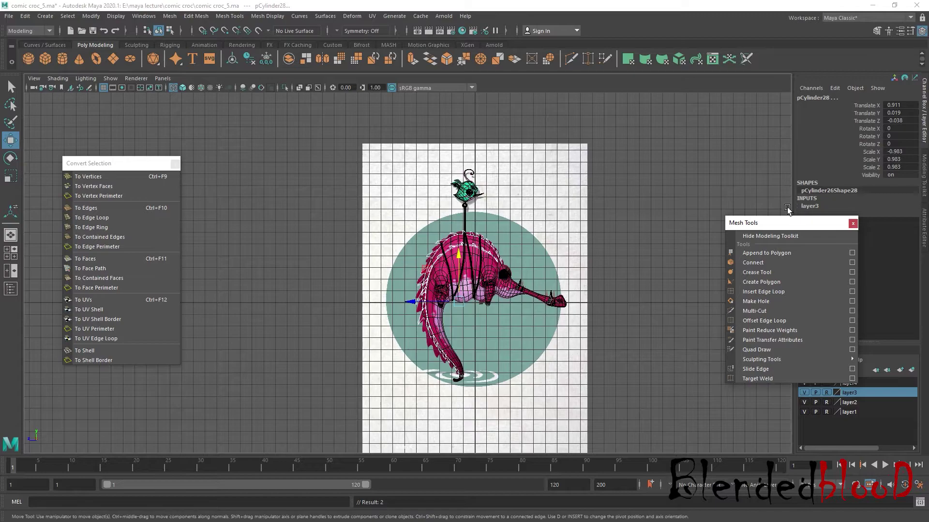
Close the floating Mesh Tools and Convert Selection windows
click(853, 223)
click(686, 255)
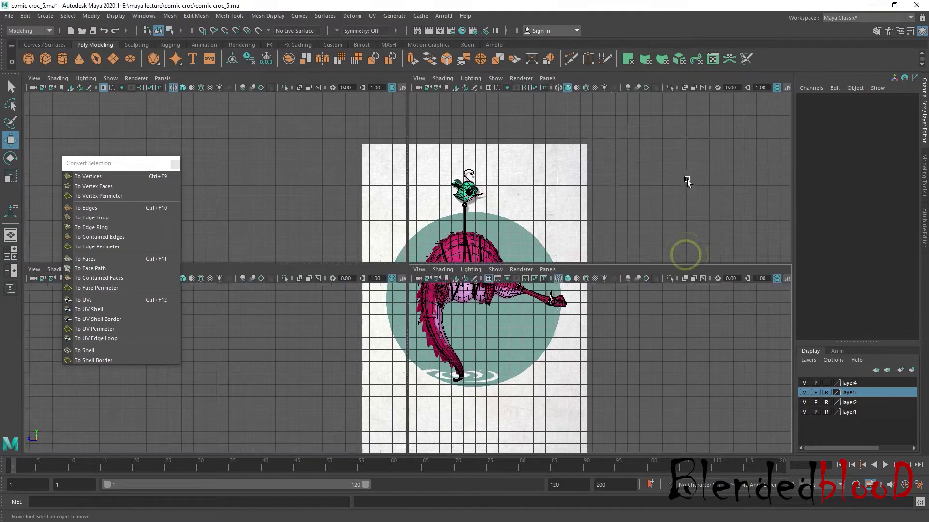
mouse_move(682, 273)
alt+mouse_down()
mouse_move(646, 275)
mouse_move(638, 227)
alt+mouse_up()
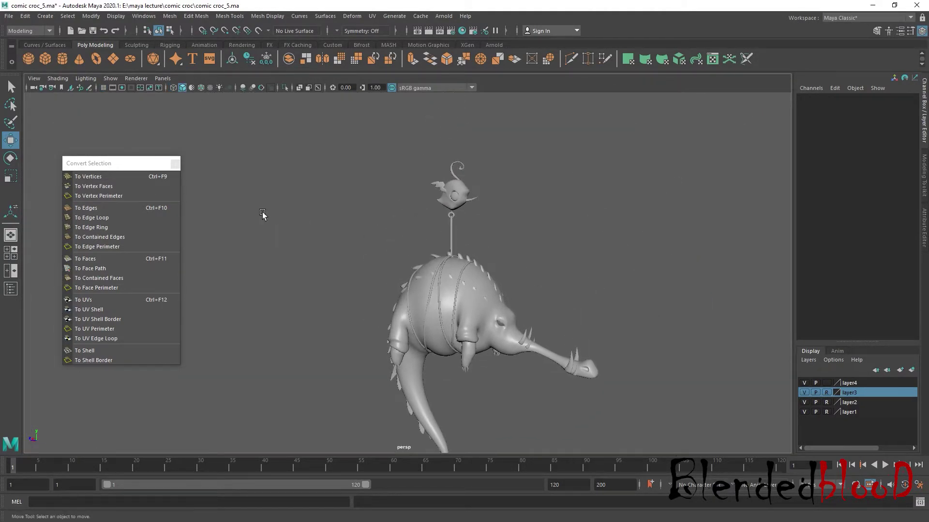
click(175, 164)
alt+drag(435, 271, 390, 271)
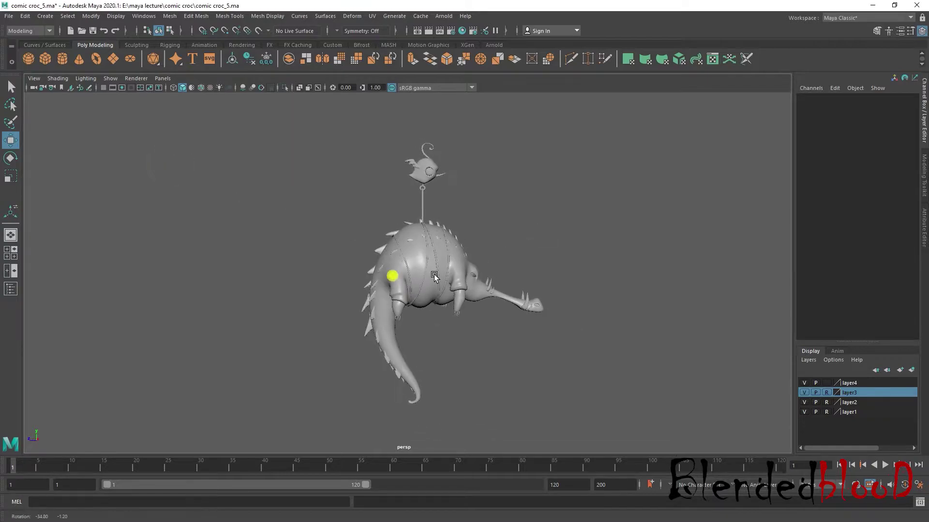
Check the spike-covered crocodile in the four-view and perspective layouts
key(space)
key(space)
scroll(641, 383, up, 5)
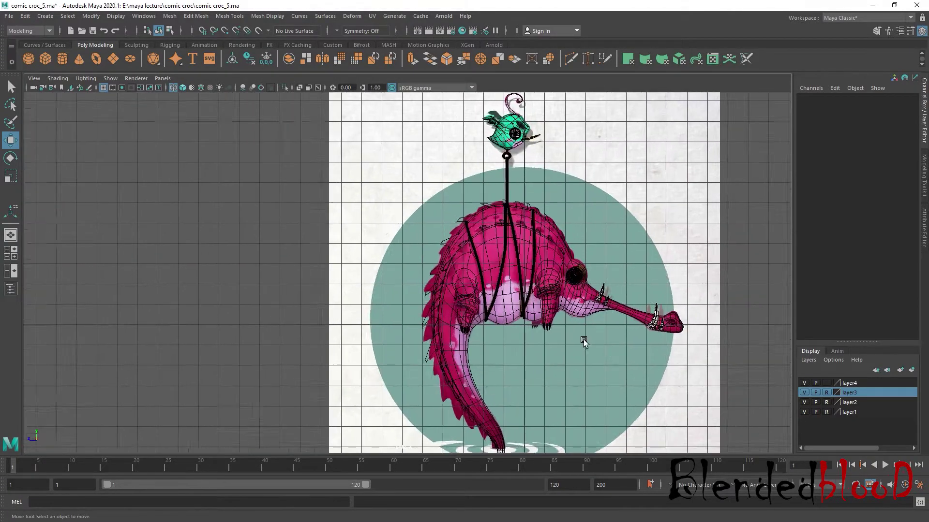
scroll(583, 340, up, 3)
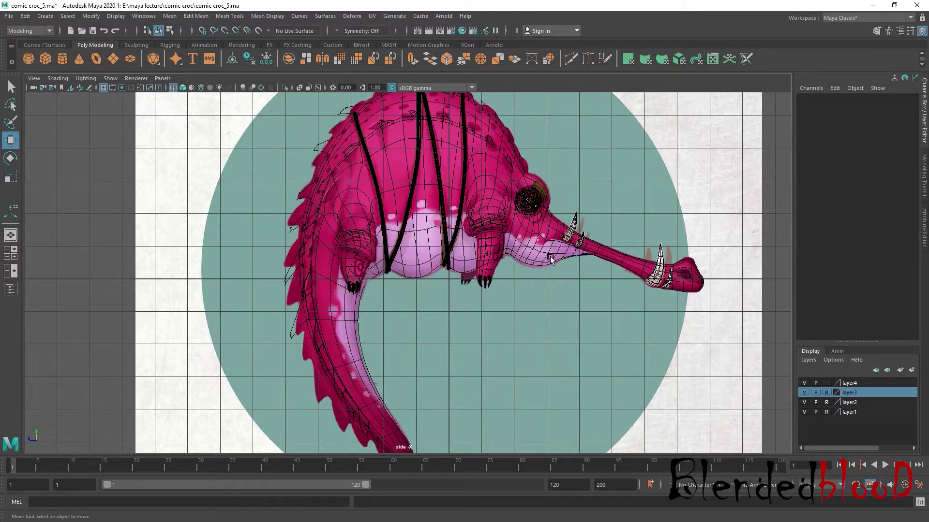
scroll(550, 260, down, 5)
key(space)
key(space)
scroll(577, 237, up, 5)
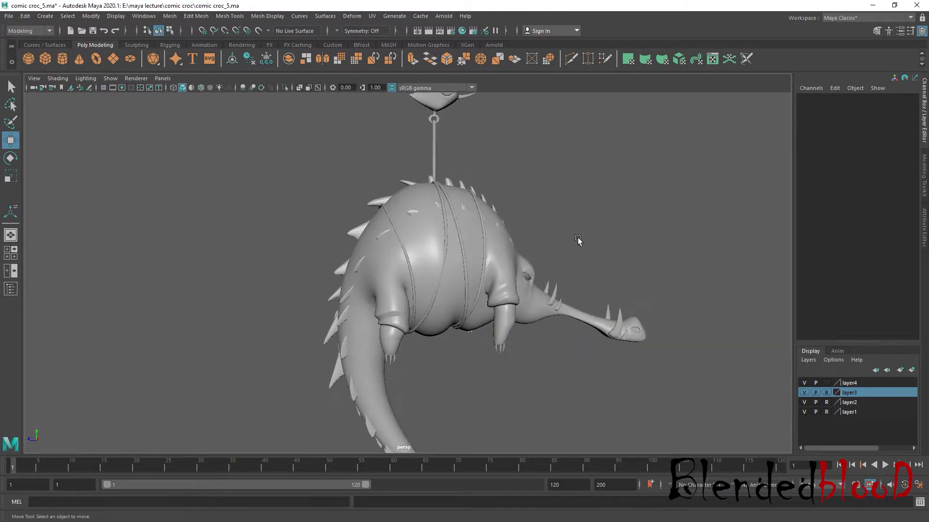
mouse_move(578, 237)
alt+mouse_down()
mouse_move(643, 253)
mouse_move(611, 259)
alt+mouse_up()
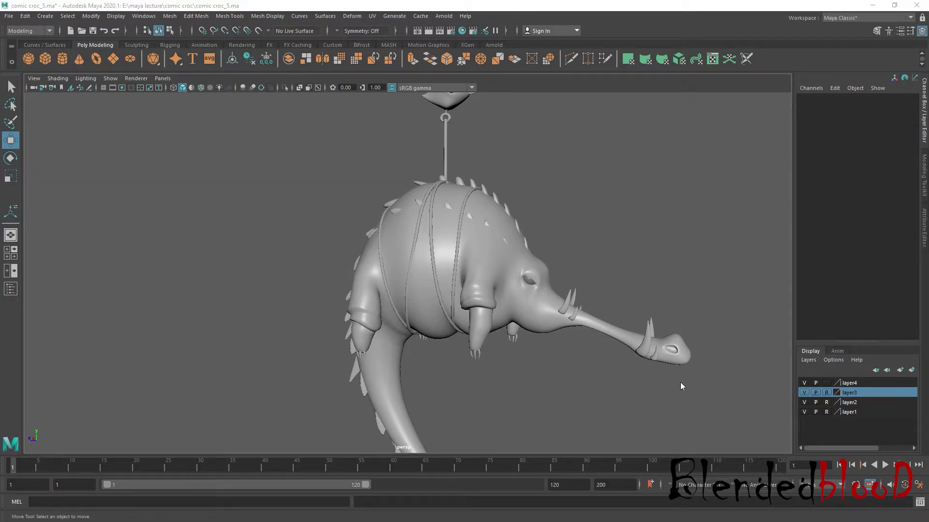
key(space)
View the croc reference li-qiaochu-xiao.jpg in Picasa, move it aside, and return to Maya
key(super)
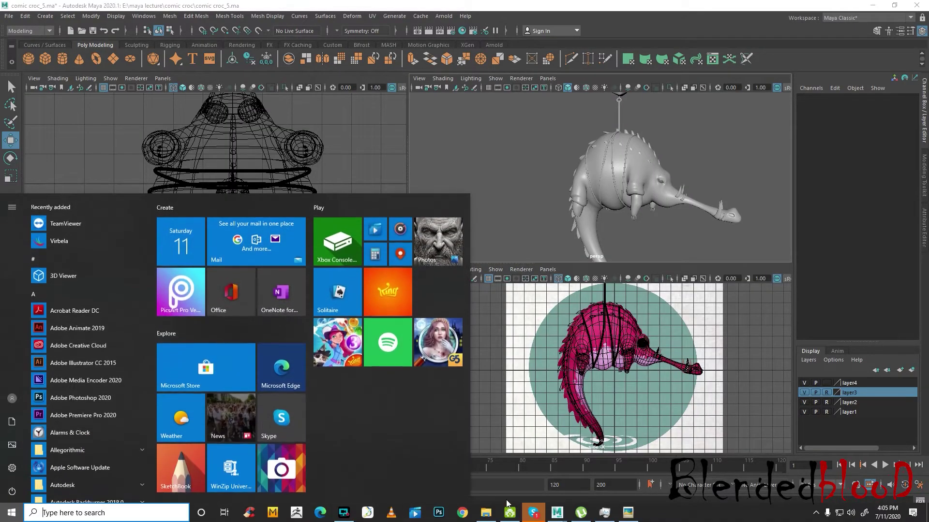
click(605, 512)
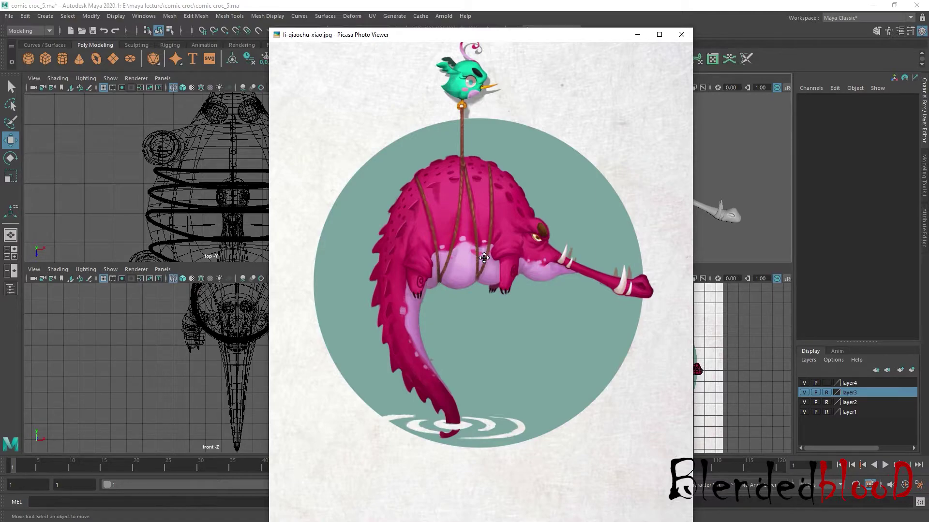
drag(527, 44, 674, 138)
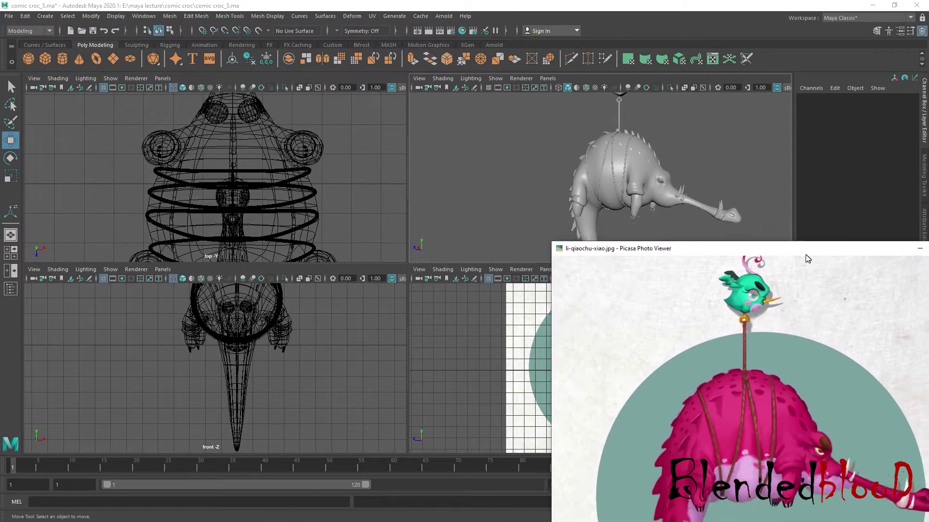
click(706, 184)
Set layer4 and layer2 back to normal display so the croc is selectable
key(space)
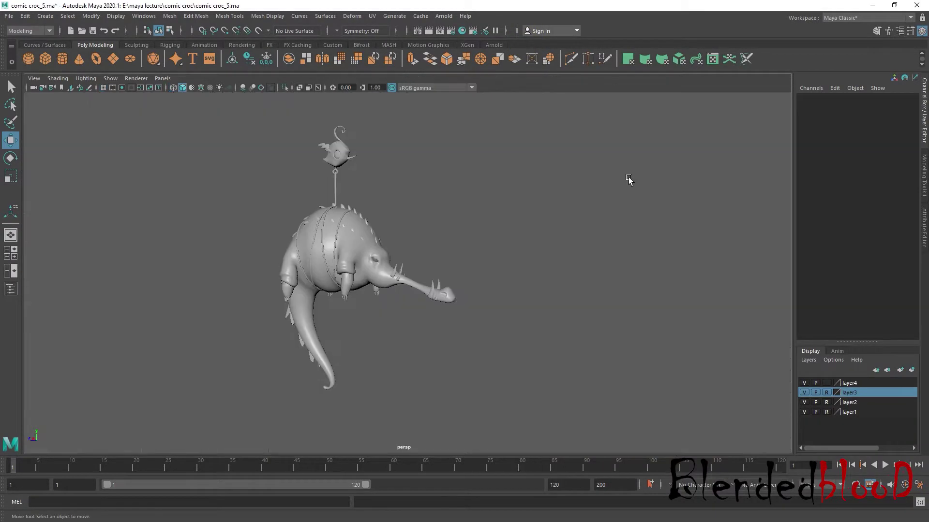
key(space)
click(498, 99)
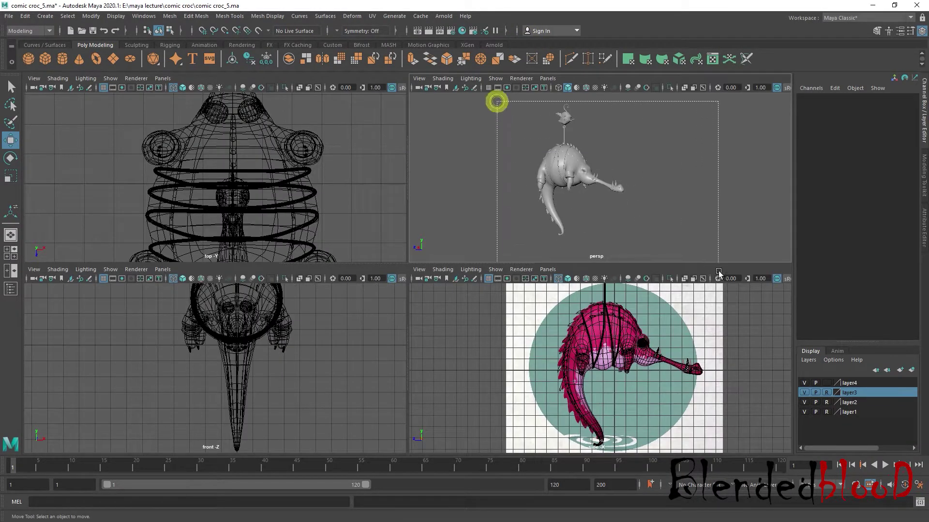
click(827, 384)
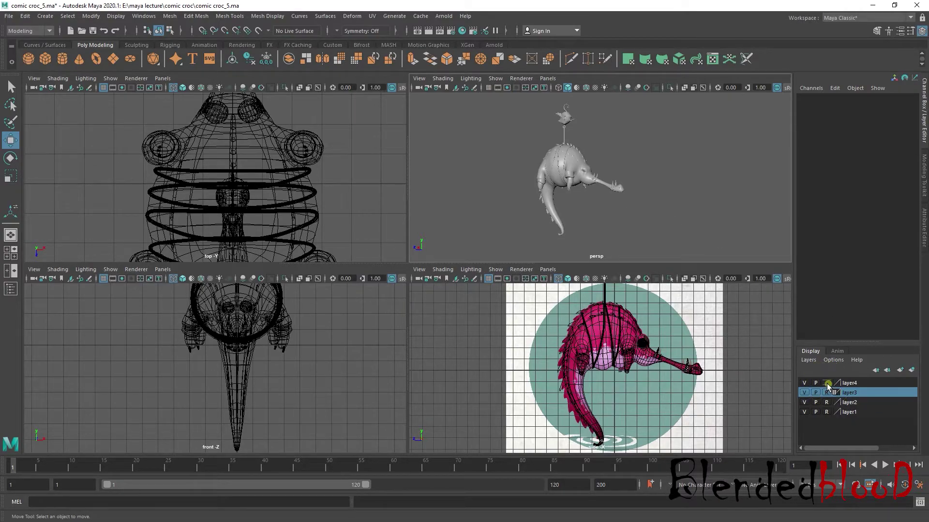
click(827, 383)
Select the whole croc model, frame it in every view, and display it shaded
scroll(629, 193, down, 3)
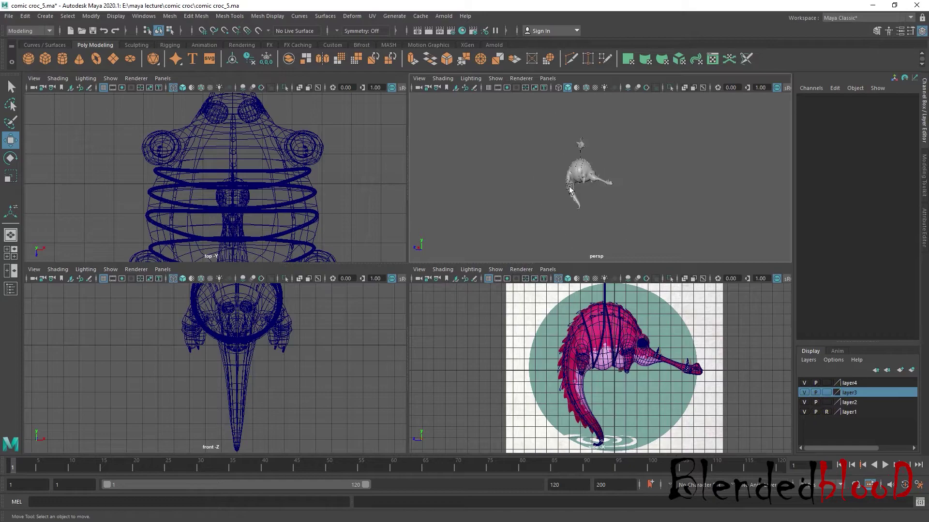
drag(513, 101, 675, 225)
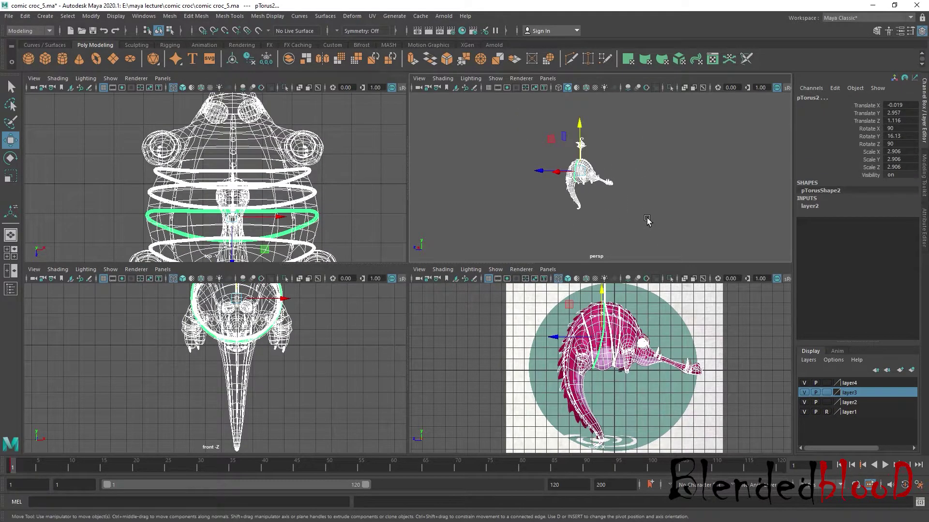
scroll(648, 220, up, 2)
key(a)
key(a)
key(a)
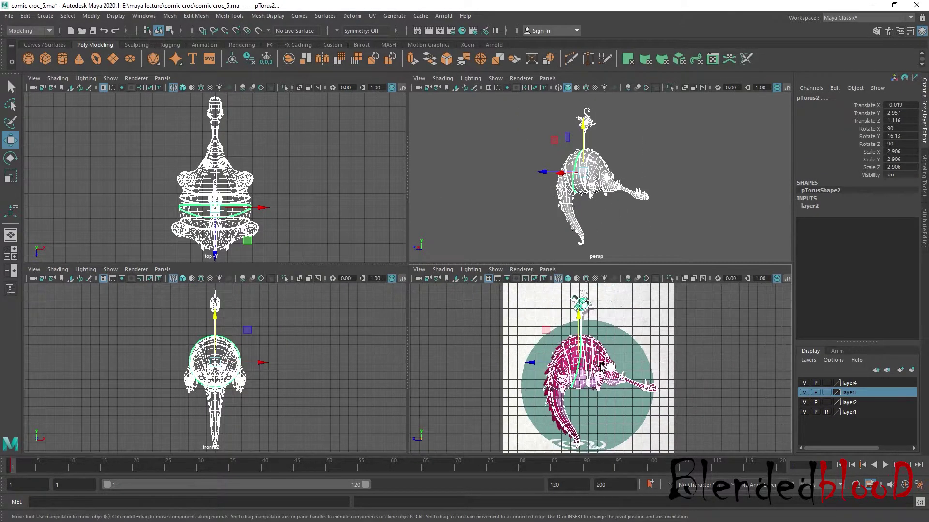
key(5)
key(5)
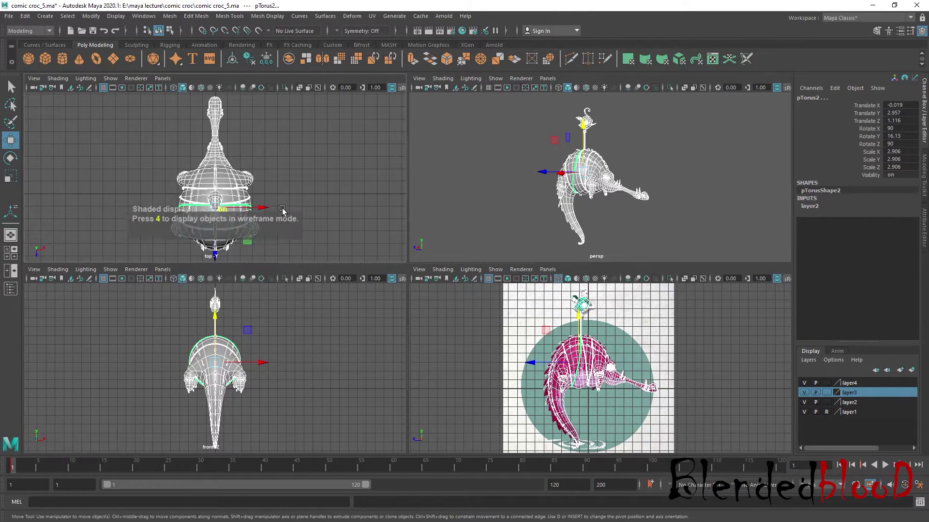
key(5)
key(5)
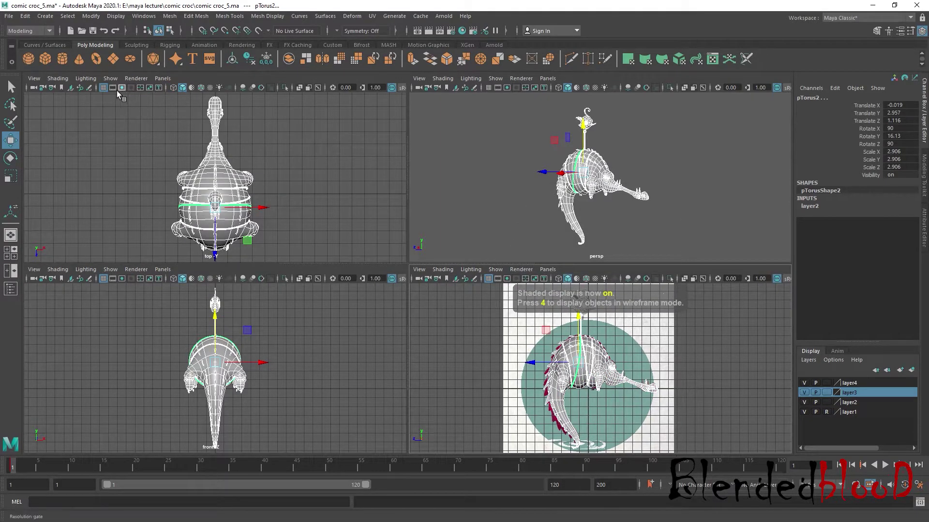
click(330, 151)
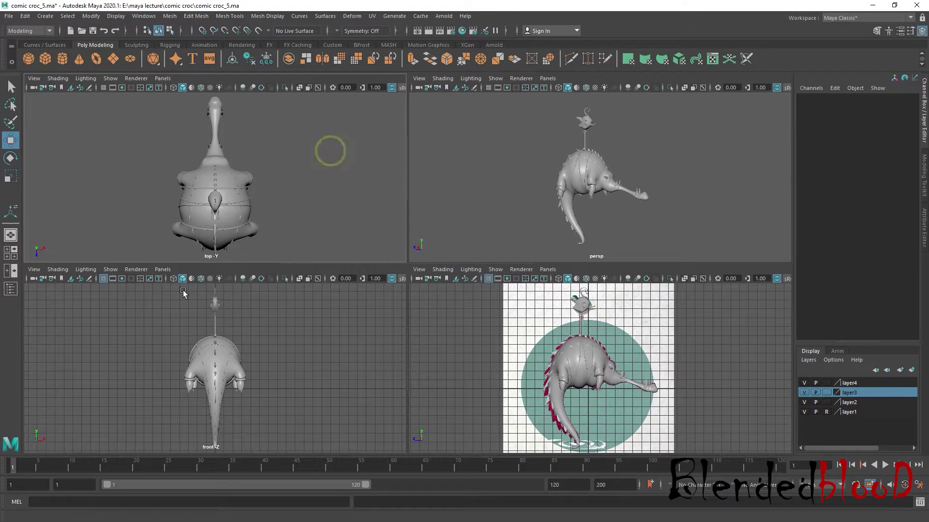
Hide the grids in the front and side views and hide layer1
click(104, 280)
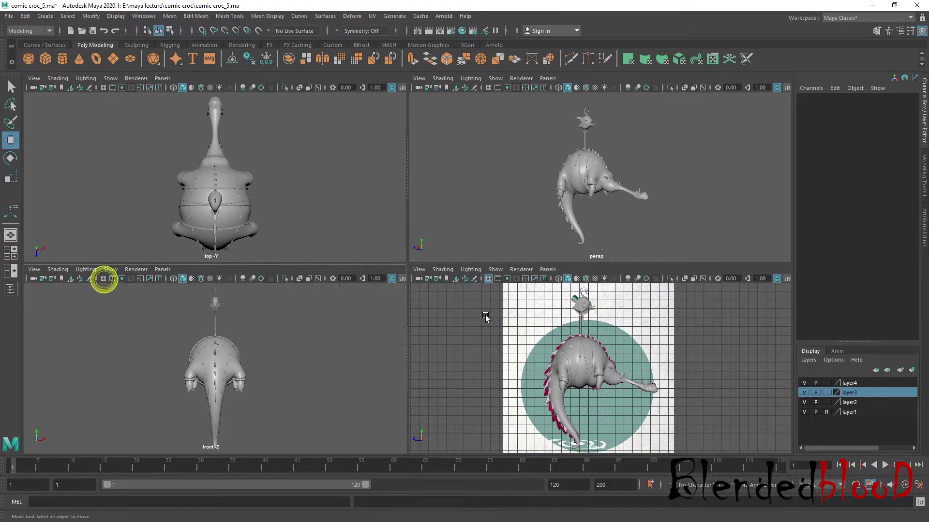
click(493, 281)
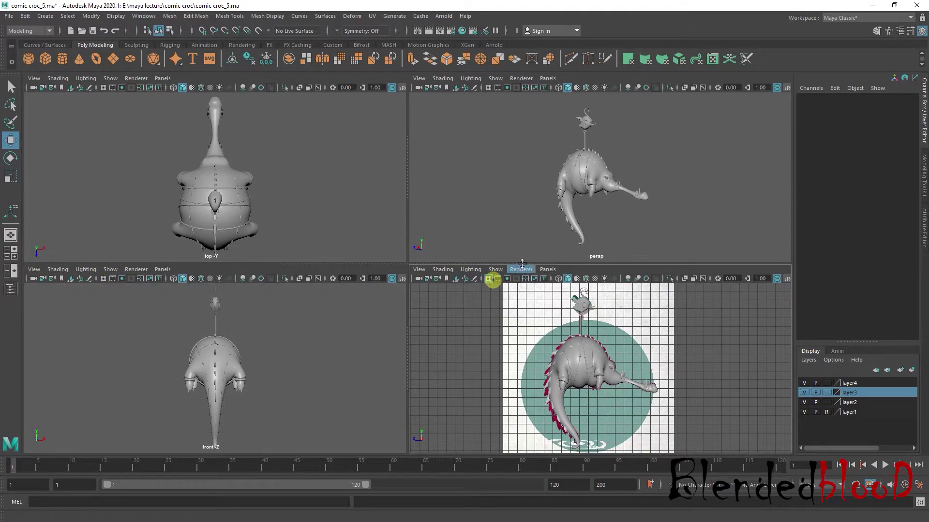
click(804, 412)
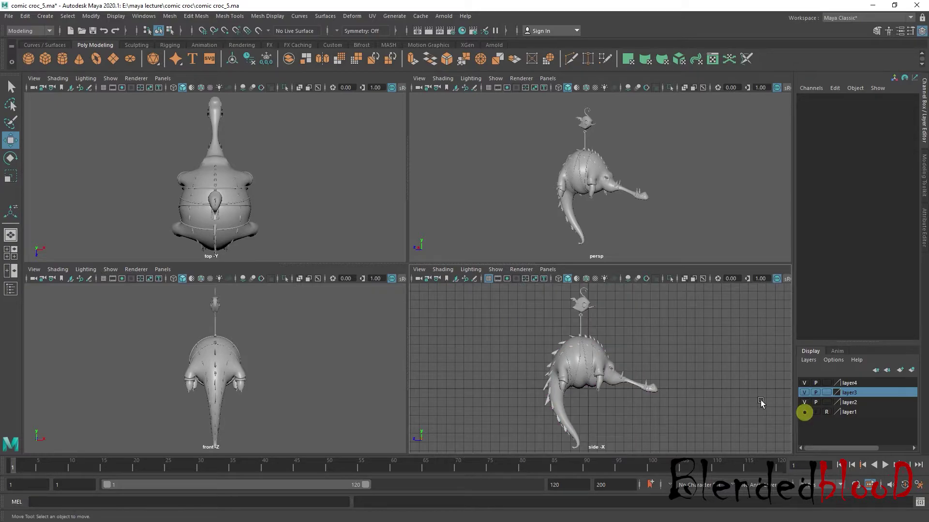
click(488, 279)
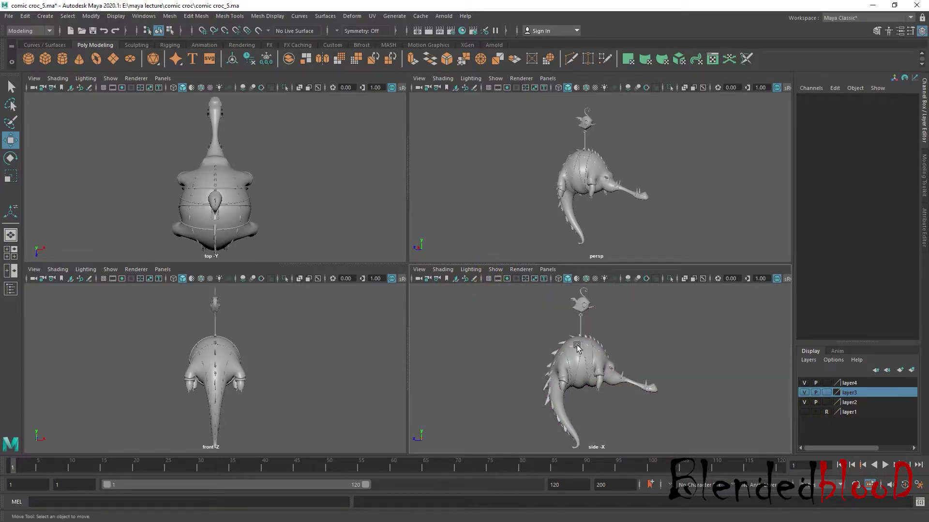
Inspect the croc full-size in the side, front and perspective views
key(space)
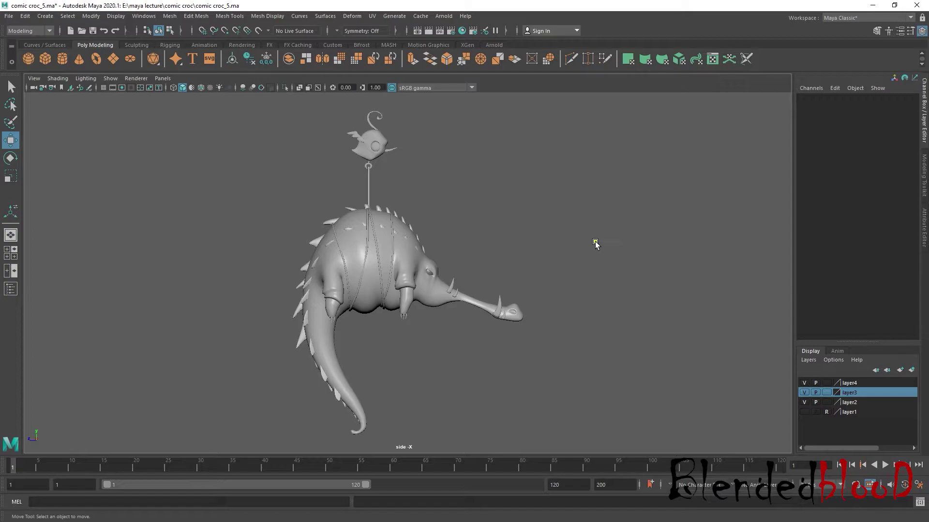
key(space)
key(space)
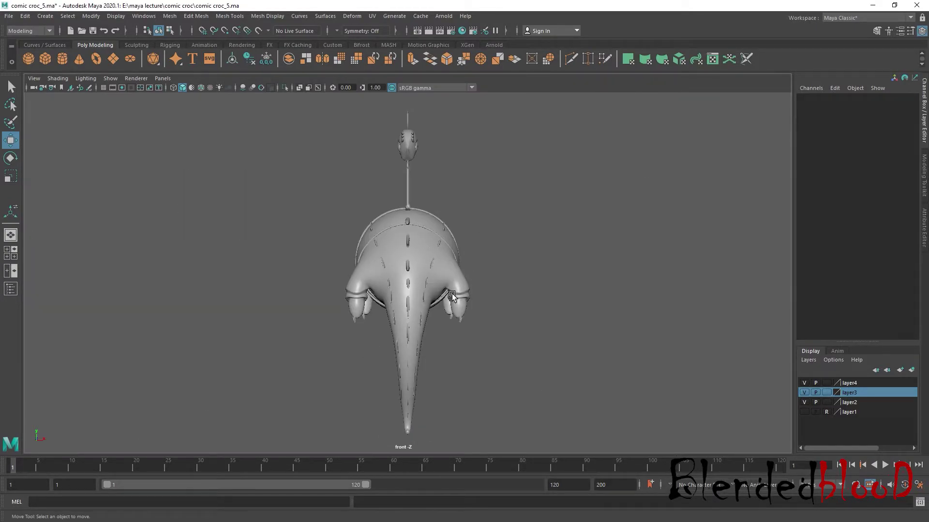
key(space)
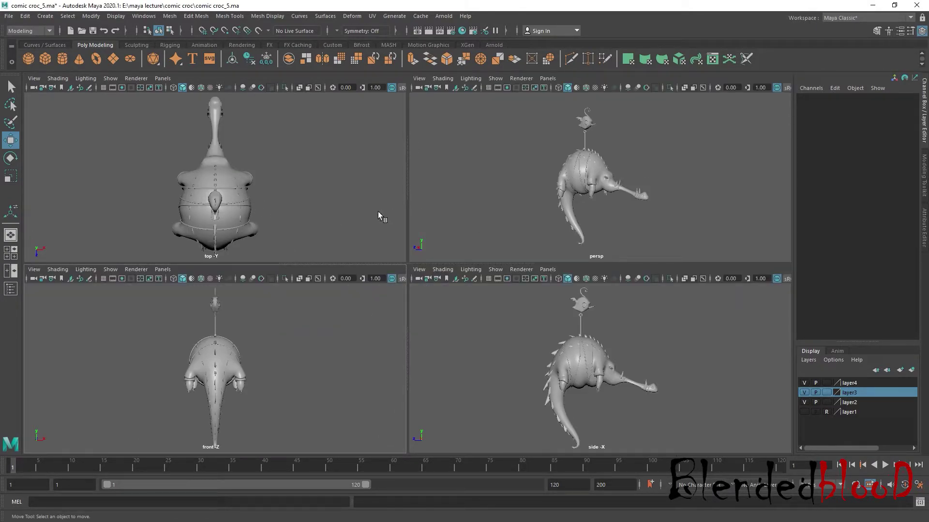
key(space)
mouse_move(640, 197)
alt+mouse_down()
mouse_move(429, 260)
mouse_move(681, 275)
mouse_move(681, 290)
alt+mouse_up()
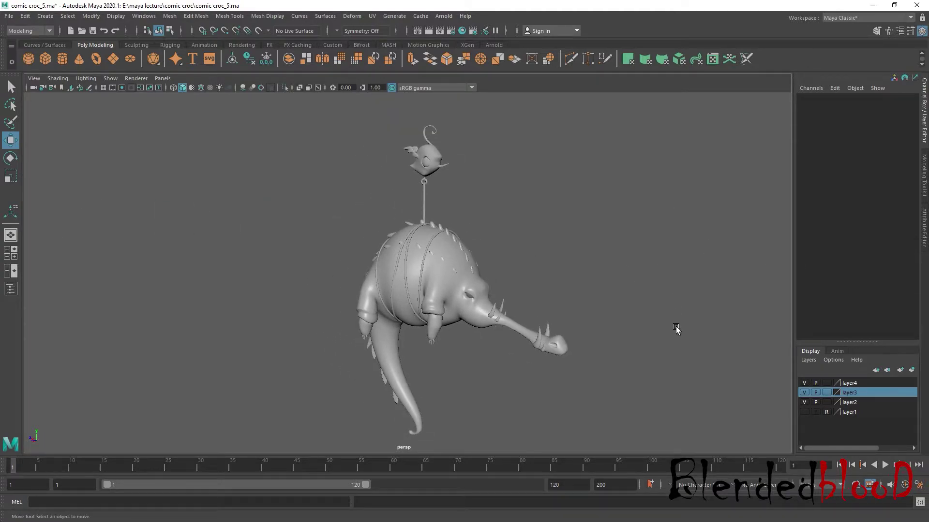
key(space)
key(space)
Show layer1 again and turn on image planes in the viewport
click(804, 411)
click(111, 78)
click(143, 226)
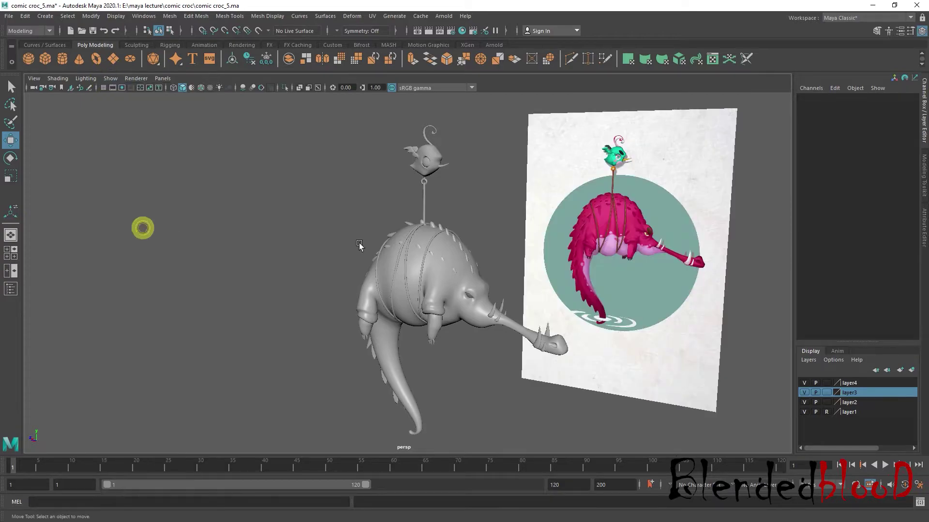
alt+drag(439, 270, 440, 271)
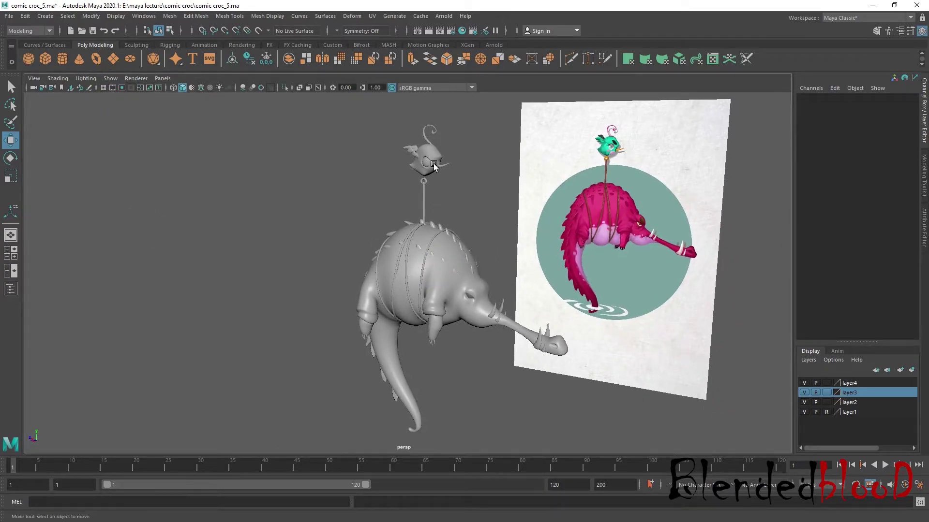
click(434, 166)
Open Hypershade and assign a new Lambert material to the bird
click(144, 16)
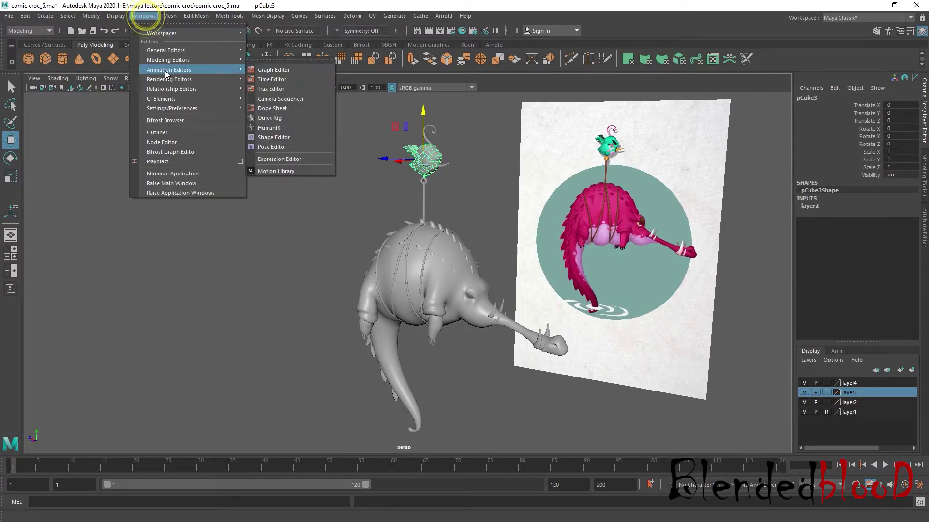
click(270, 98)
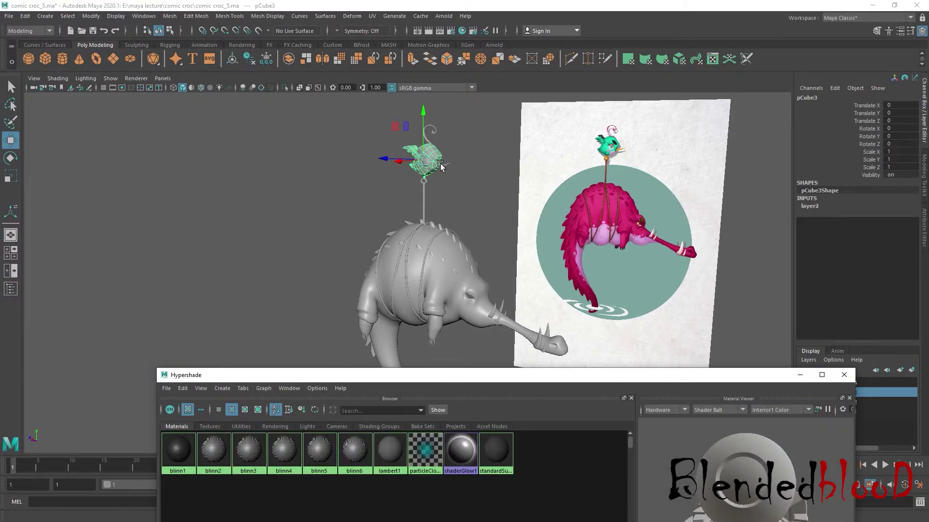
right_click(435, 154)
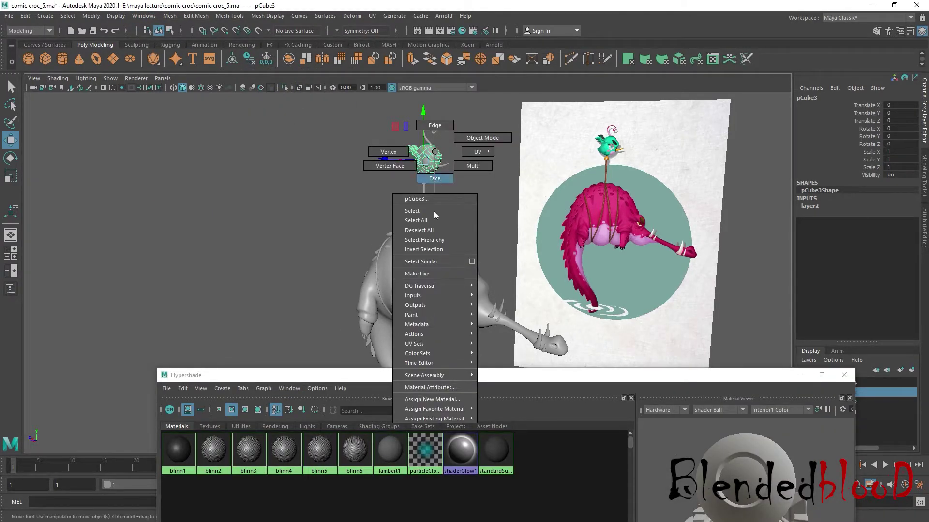
click(439, 397)
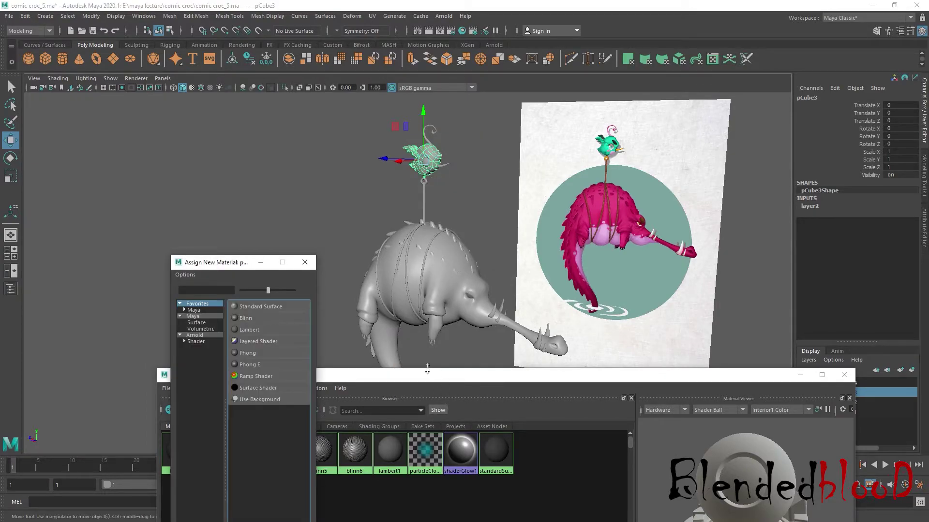
click(255, 330)
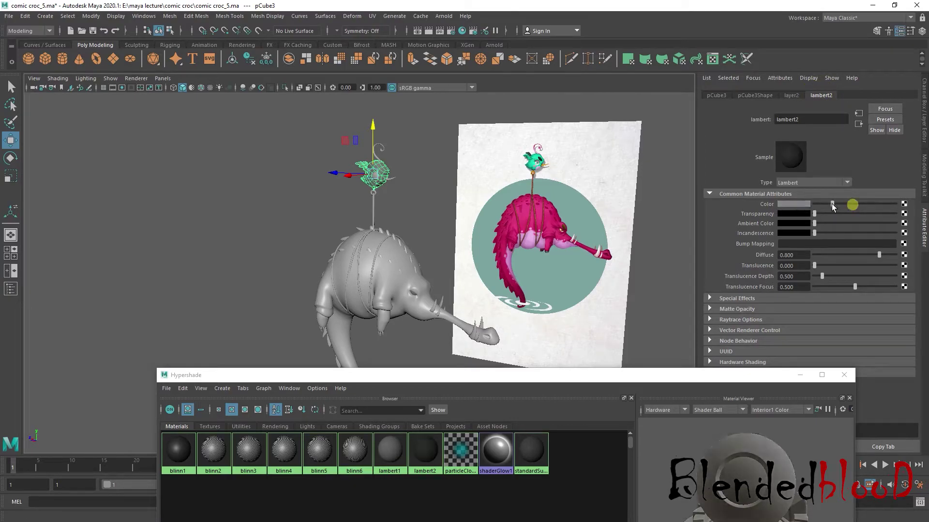
Set lambert2's colour to the teal sampled from the reference bird
drag(854, 204, 861, 204)
click(808, 204)
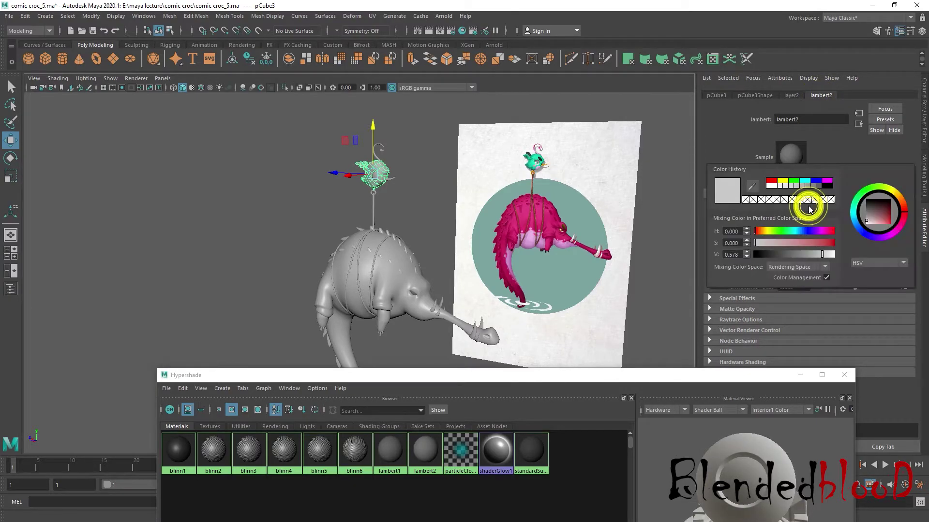
click(756, 187)
click(534, 157)
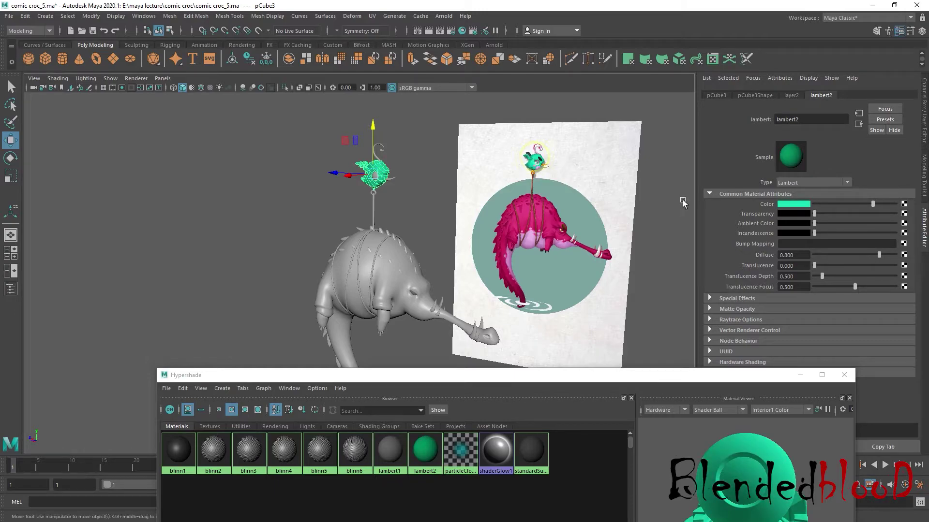
scroll(390, 200, up, 2)
scroll(390, 200, up, 2)
scroll(390, 200, down, 3)
key(f)
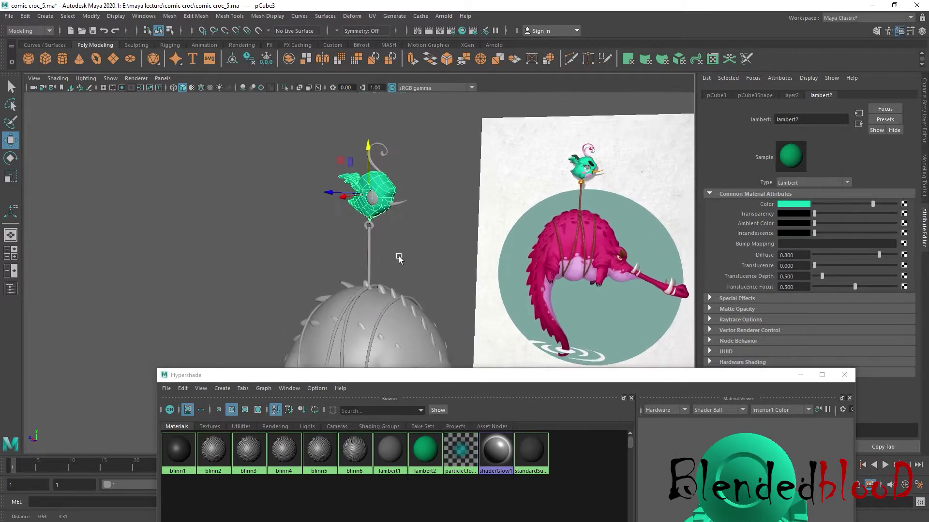
click(419, 260)
alt+drag(419, 259, 394, 280)
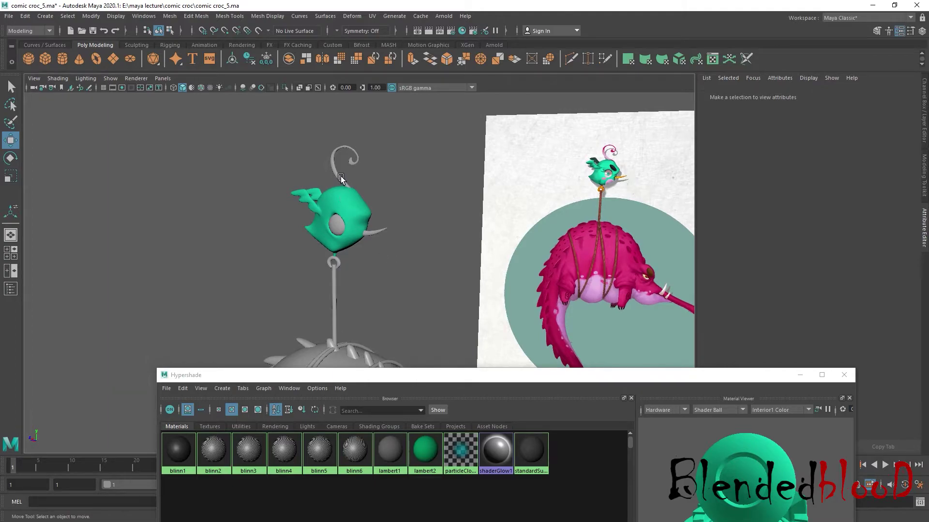
Give the crest curl a new lambert3 with a ramp Color texture, shown textured
click(340, 176)
right_click(340, 176)
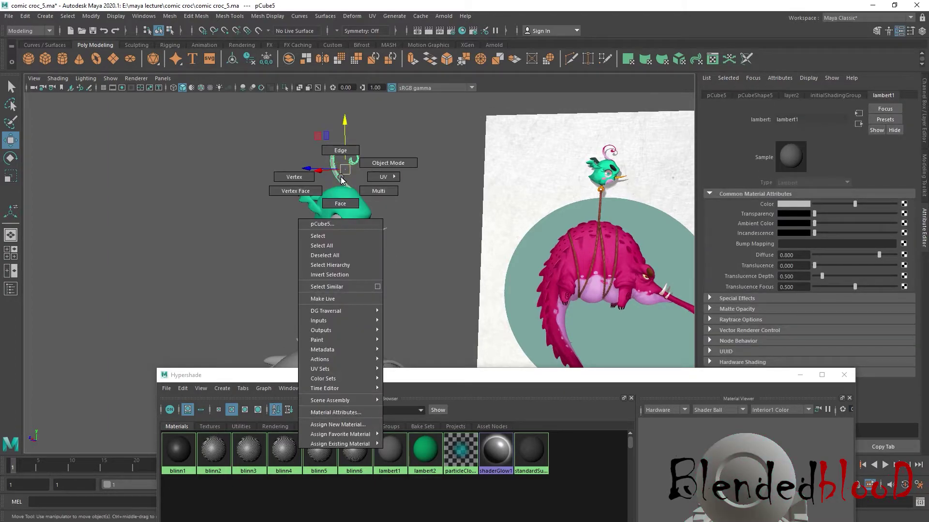
click(347, 421)
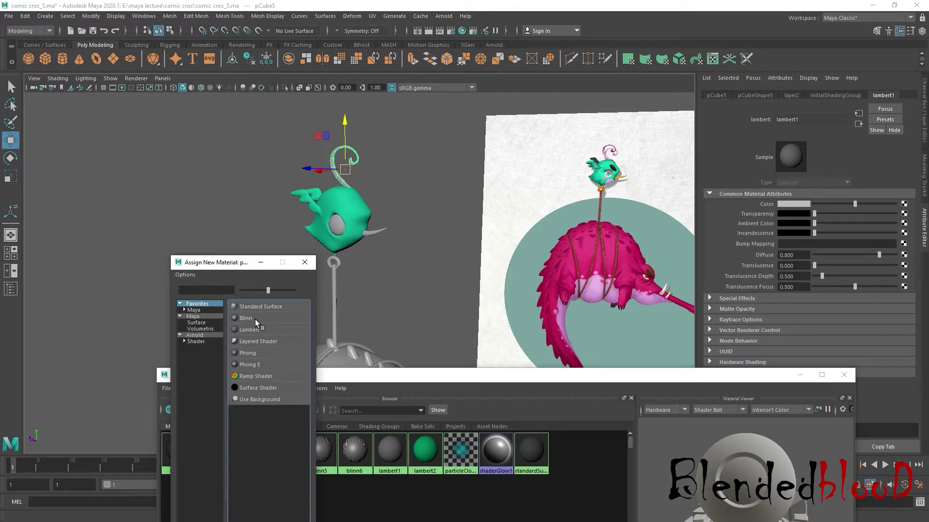
click(255, 331)
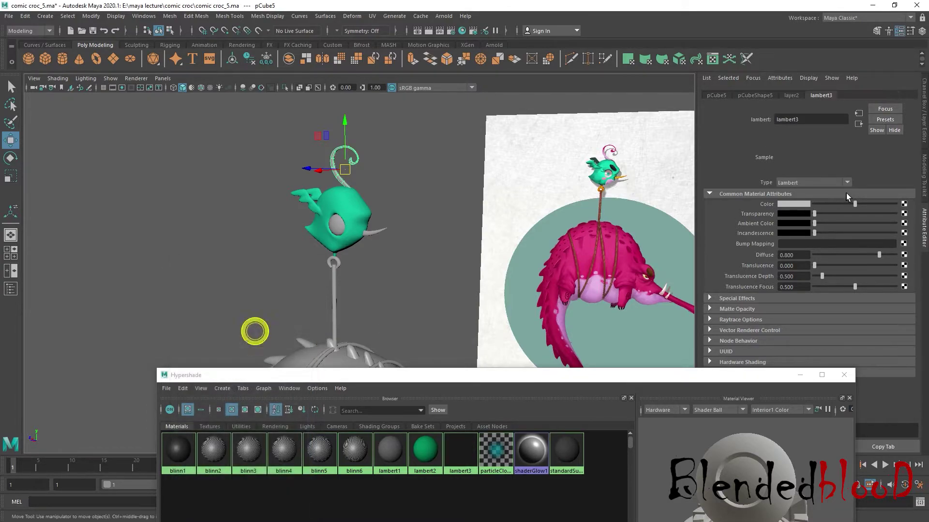
click(904, 204)
click(659, 275)
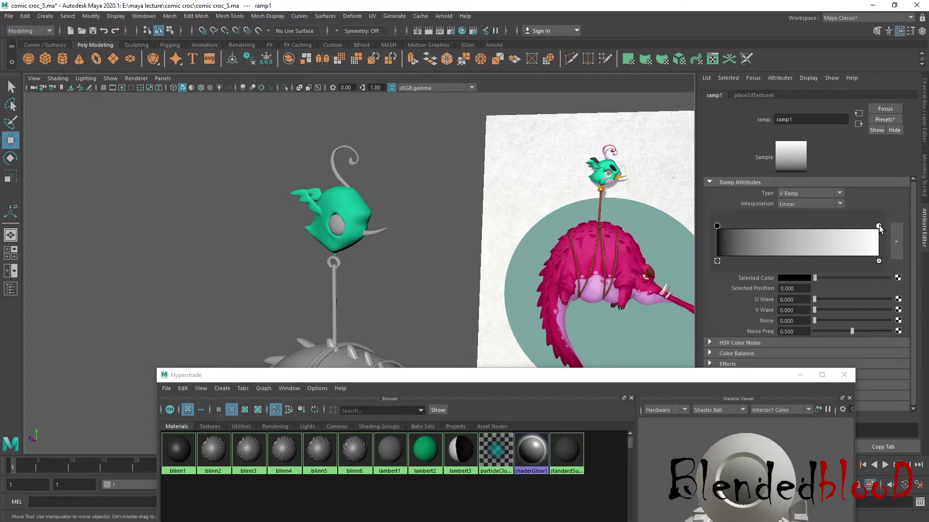
key(6)
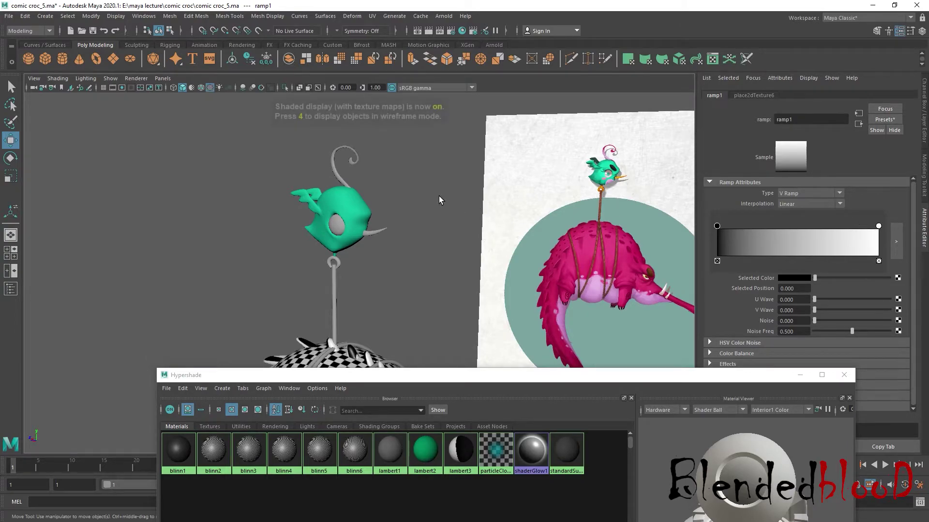
Set the top ramp stop to the reference crest pink and the bottom stop to white
click(879, 226)
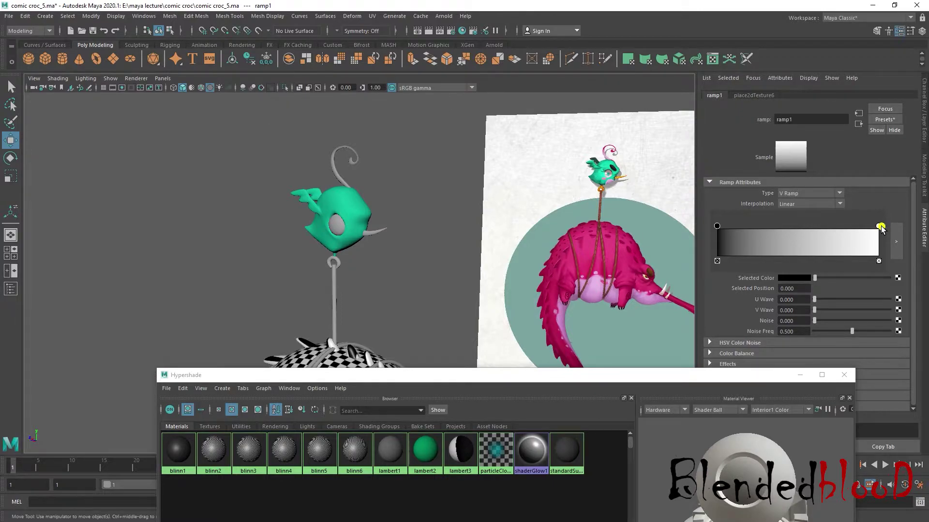
click(879, 226)
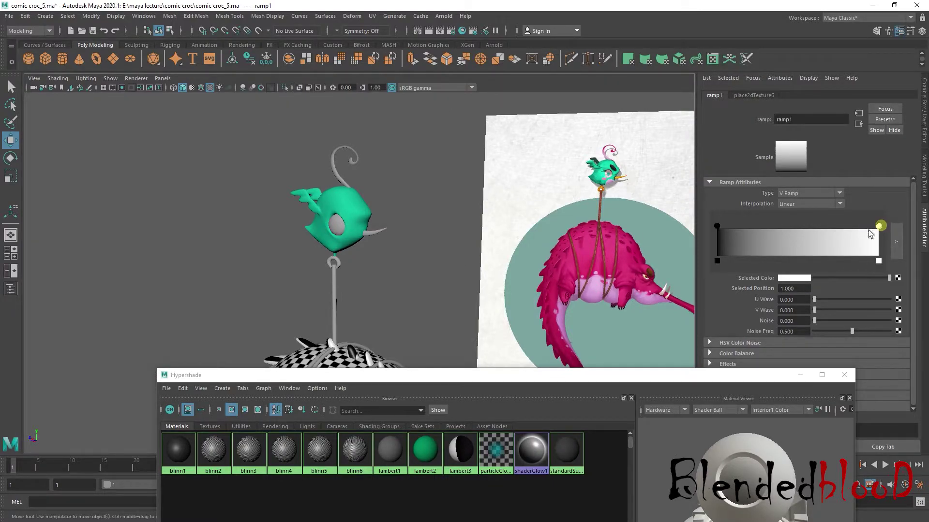
click(795, 278)
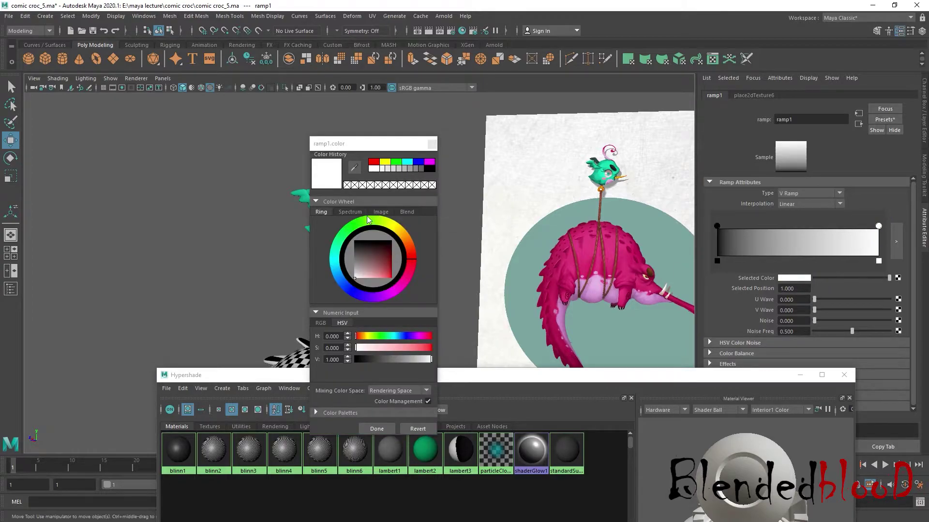
click(354, 168)
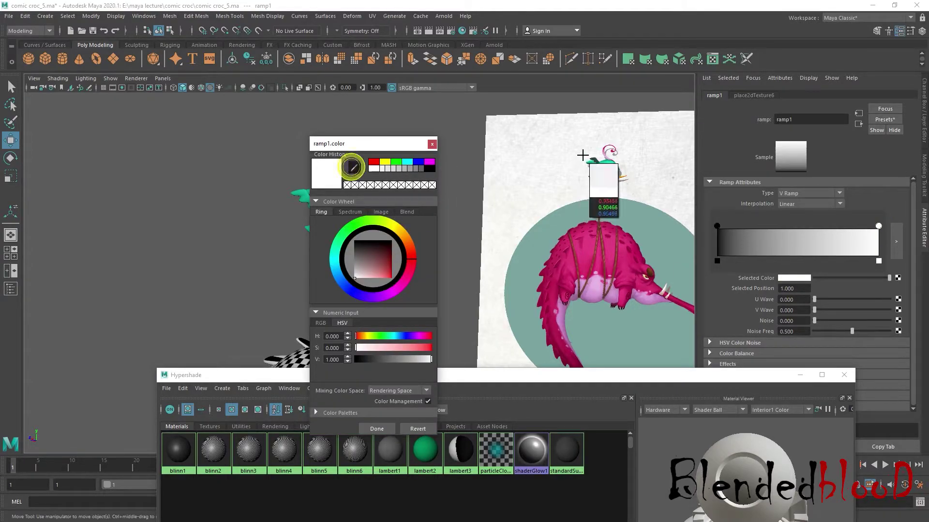
click(613, 152)
click(377, 429)
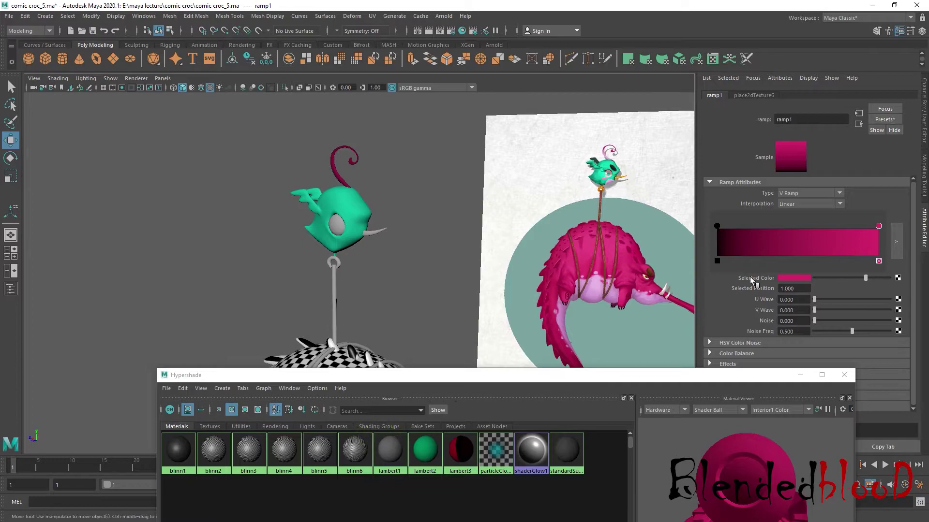
click(717, 226)
click(790, 279)
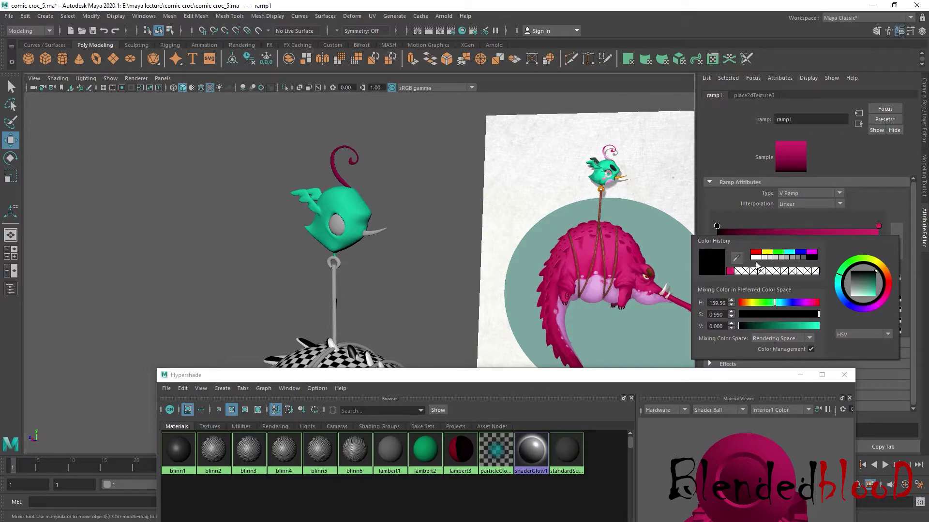
click(757, 257)
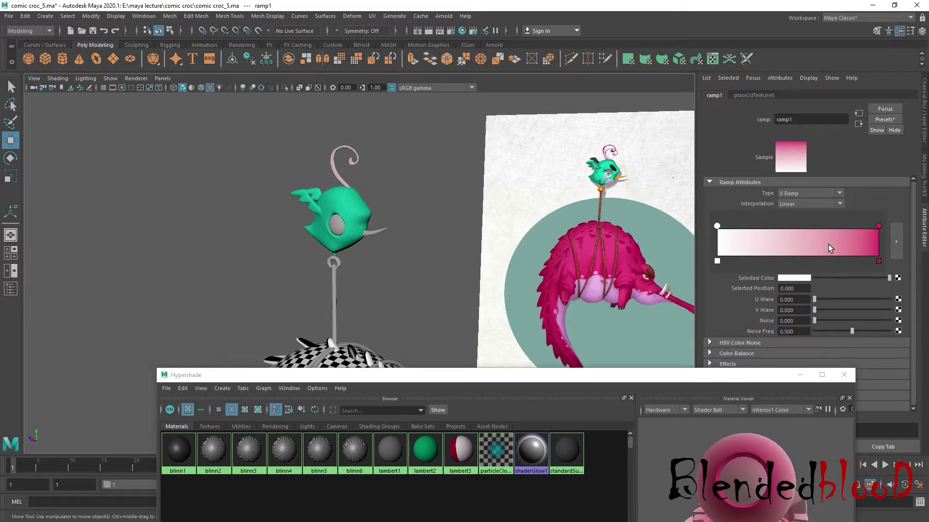
Add a pink stop at the bottom end, remove the white stop, and move the top pink to 0.626
click(830, 245)
drag(831, 227, 740, 240)
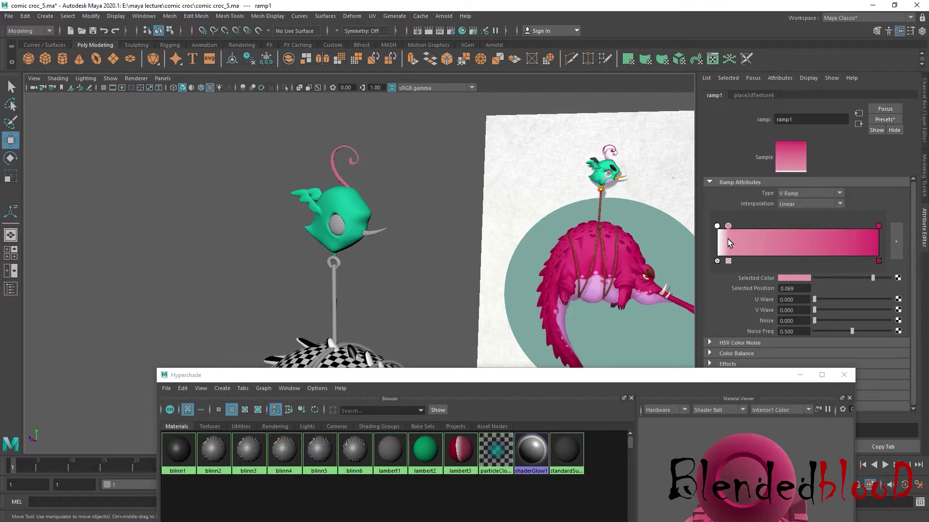
click(717, 261)
drag(740, 226, 687, 225)
drag(878, 226, 818, 226)
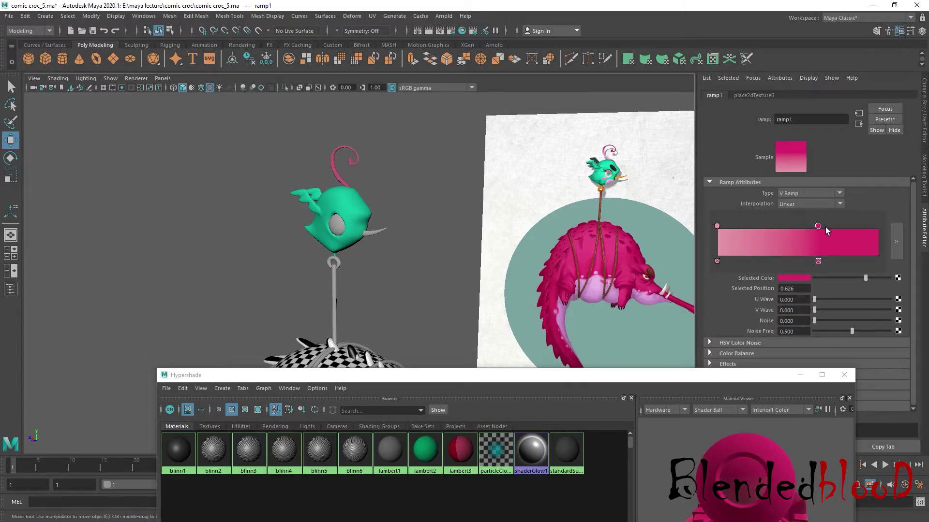
drag(818, 226, 804, 226)
Add a deep pink stop near the top sampled from the reference and space the middle stops
click(870, 225)
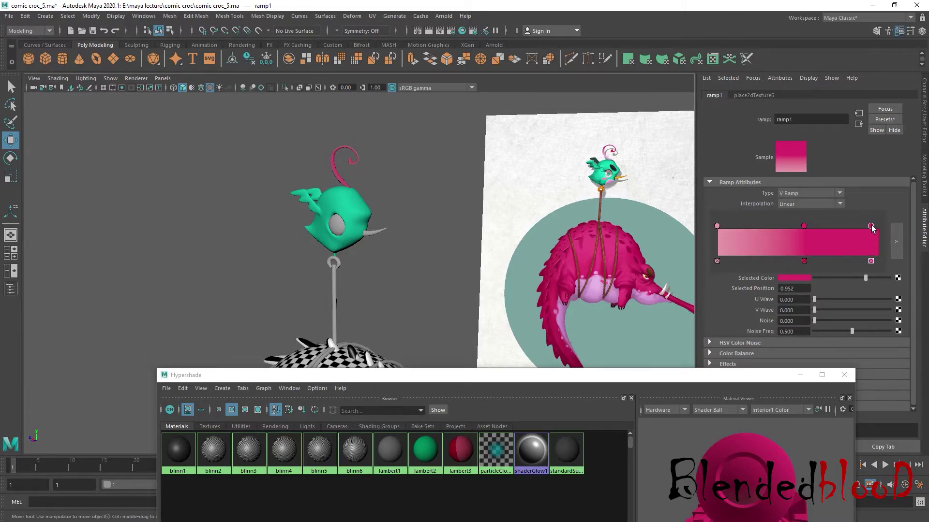
click(807, 279)
click(794, 280)
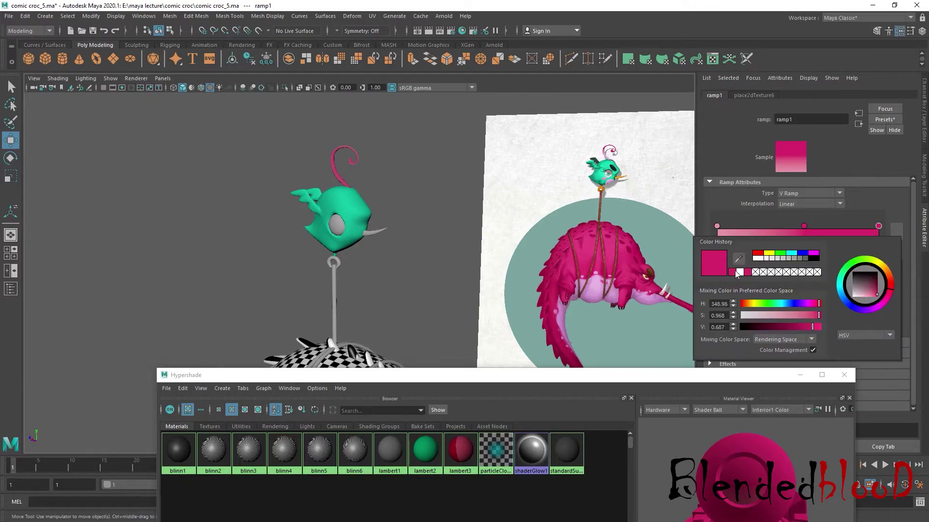
click(739, 259)
click(612, 152)
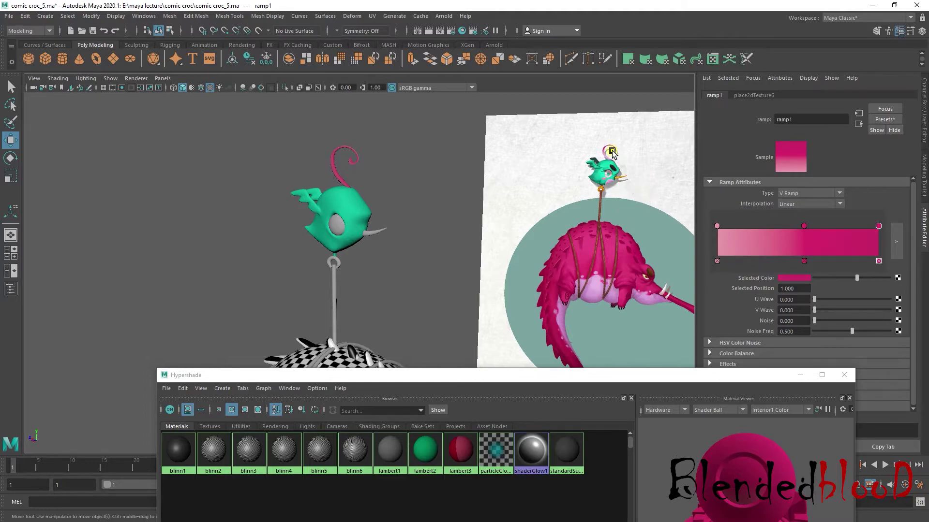
drag(804, 226, 817, 226)
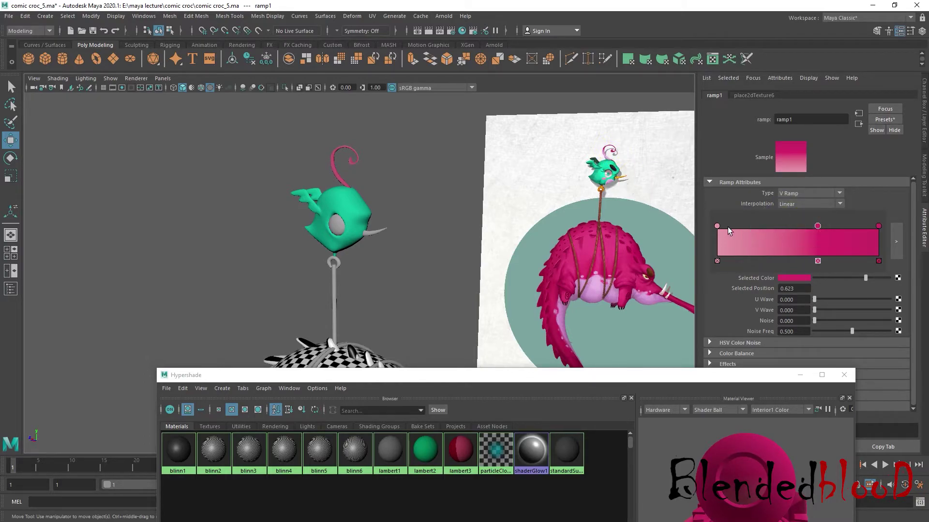
mouse_move(717, 225)
mouse_down()
mouse_move(807, 232)
mouse_move(773, 229)
mouse_up()
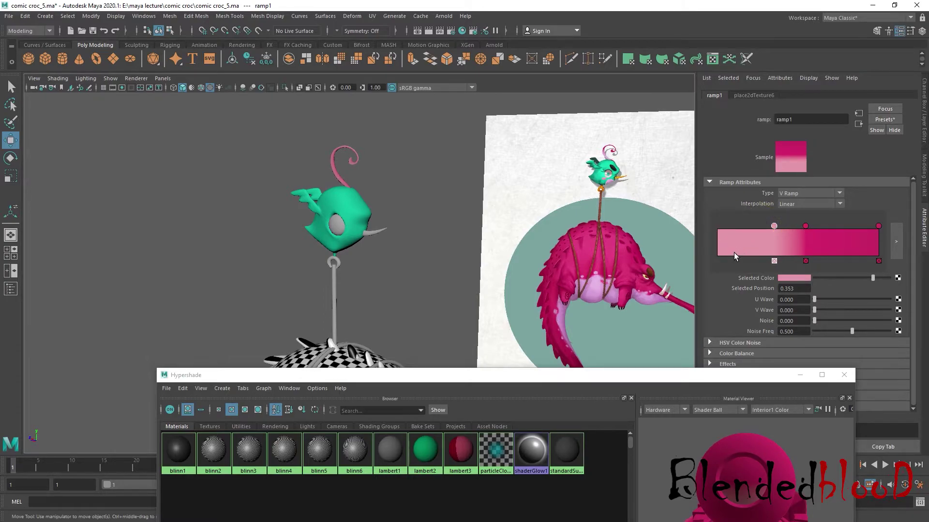
Add a white stop at the bottom end of the ramp and view the bird and crocodile
drag(733, 253, 695, 228)
click(797, 277)
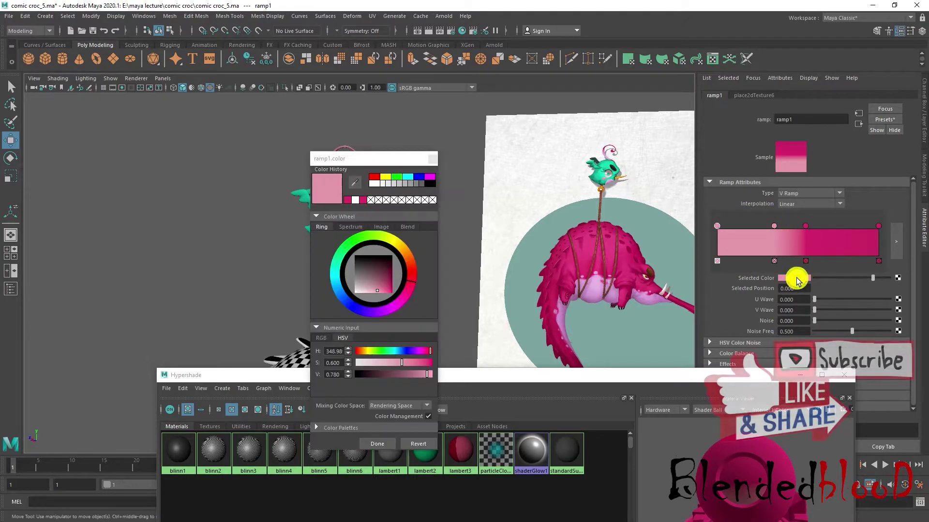
click(373, 182)
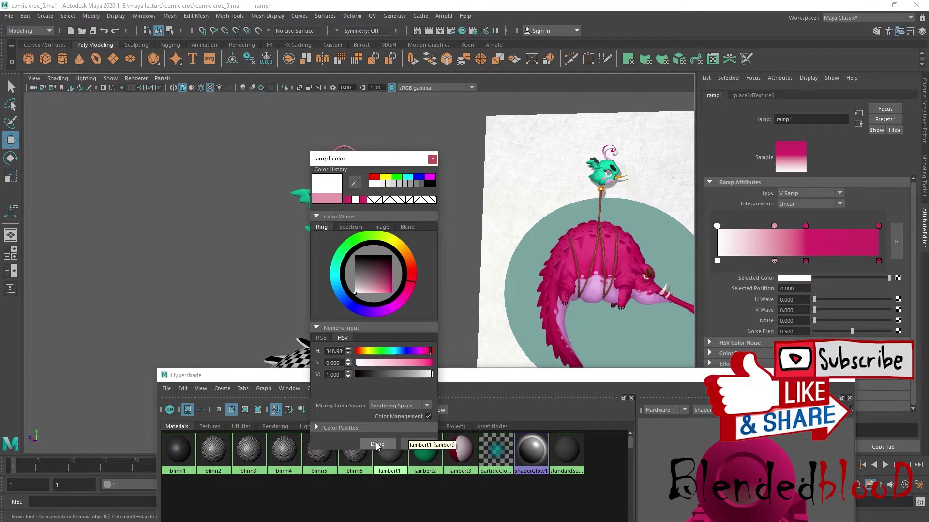
click(377, 444)
mouse_move(369, 244)
alt+mouse_down()
mouse_move(481, 228)
mouse_move(368, 227)
alt+mouse_up()
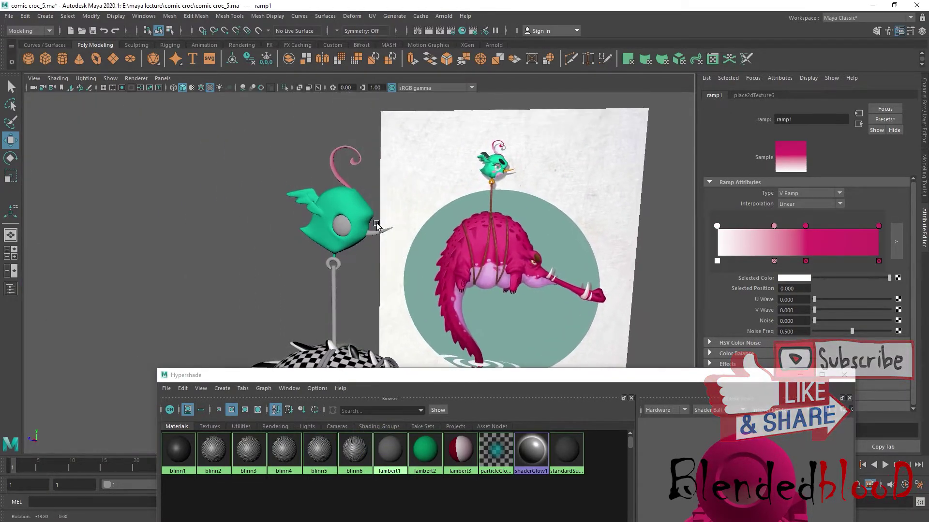
Preview the U, Diagonal, Radial, Circular, Box, UV, Four Corner and Tartan ramp types
click(840, 193)
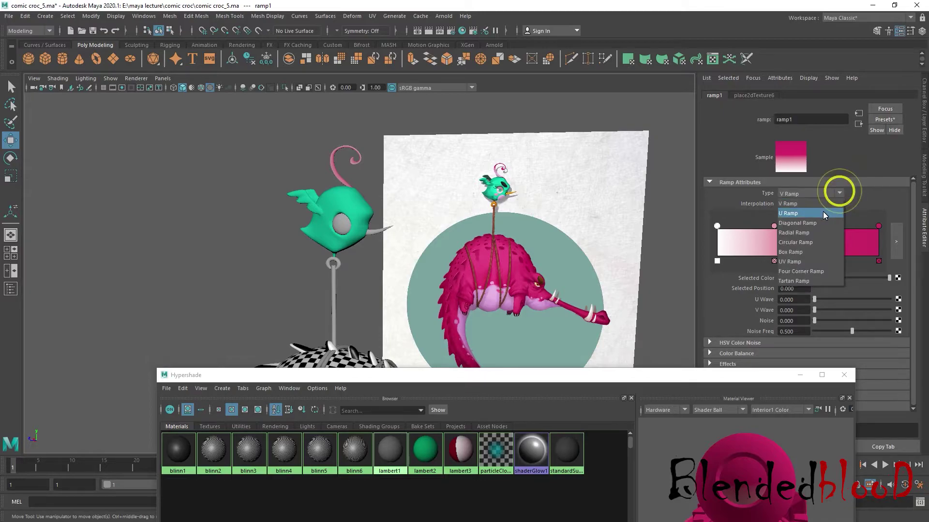
click(822, 212)
click(842, 193)
click(831, 223)
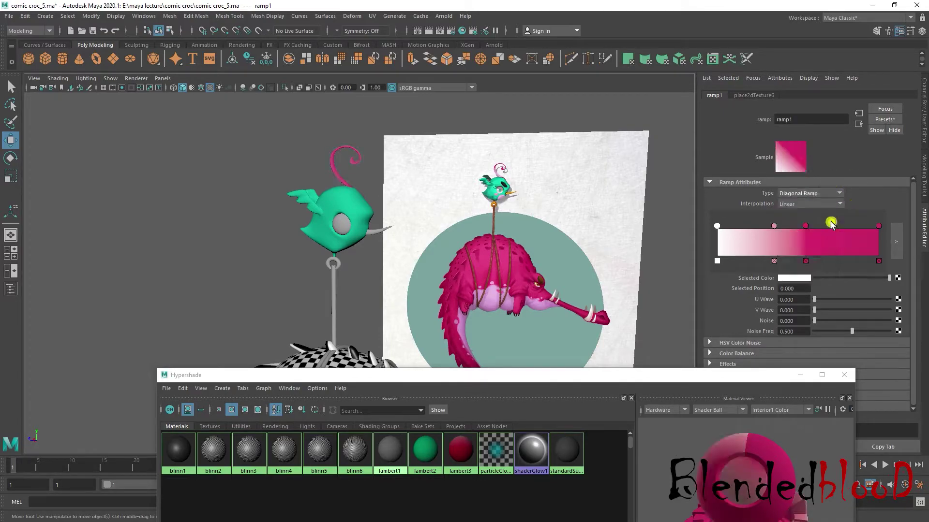
click(841, 193)
click(830, 234)
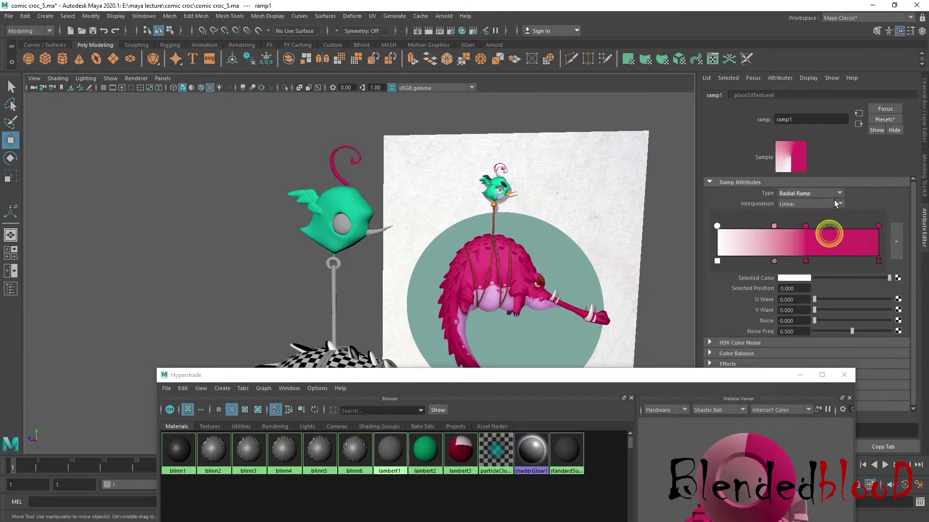
click(842, 193)
click(820, 243)
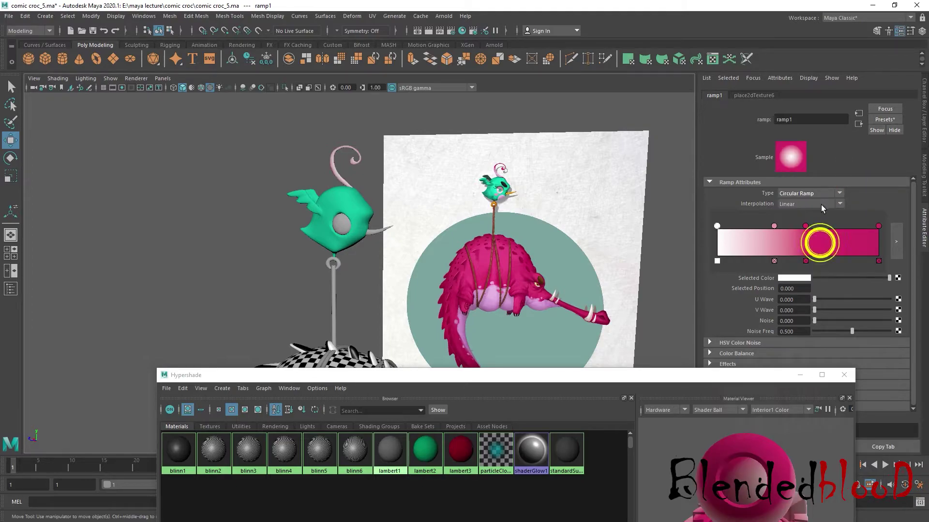
click(830, 193)
click(818, 252)
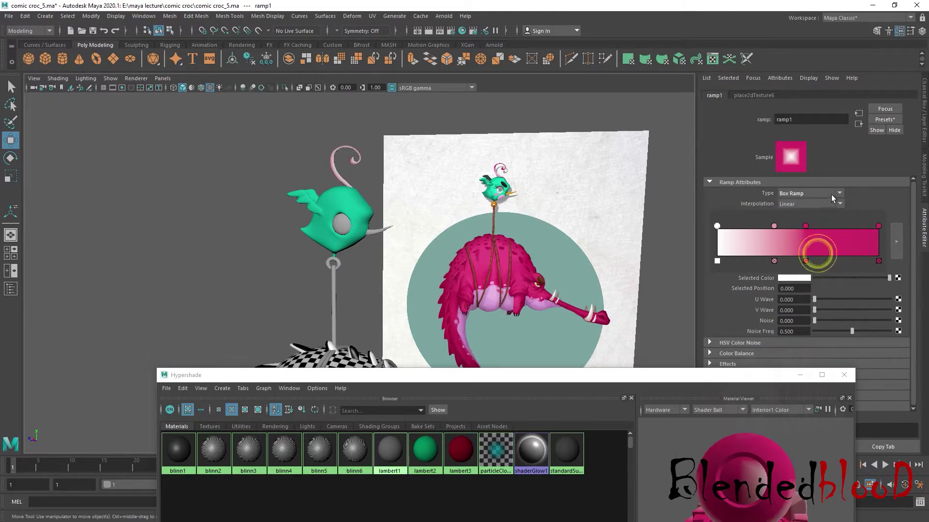
click(831, 194)
click(816, 261)
click(840, 194)
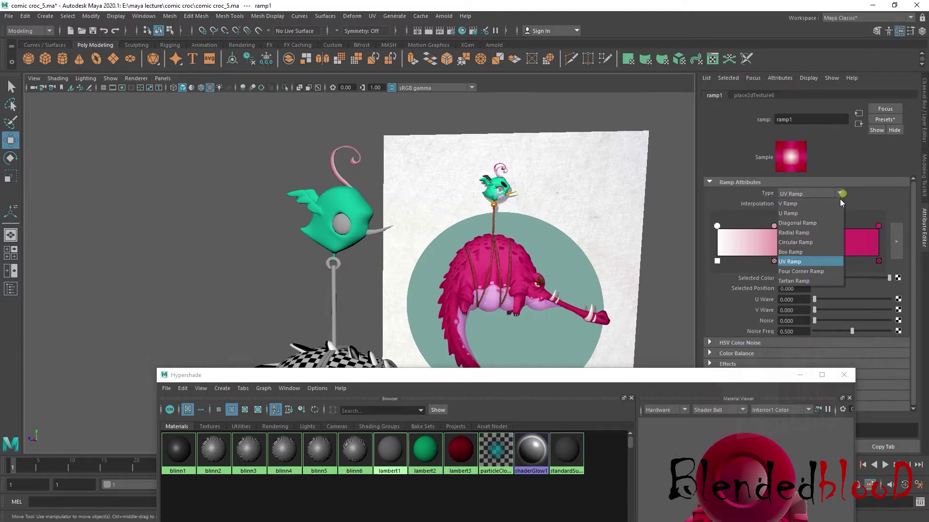
click(817, 271)
click(832, 194)
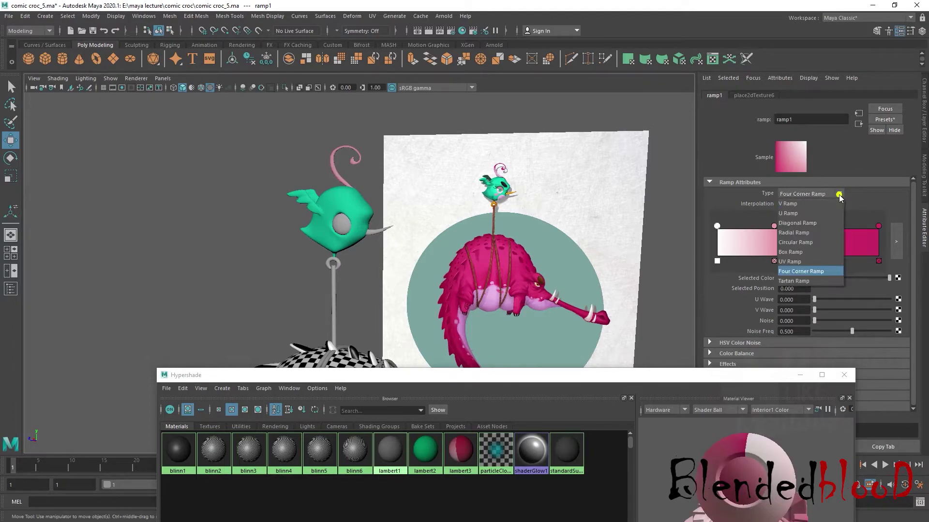
click(820, 279)
Set the ramp back to V Ramp with Exponential Up interpolation
click(833, 193)
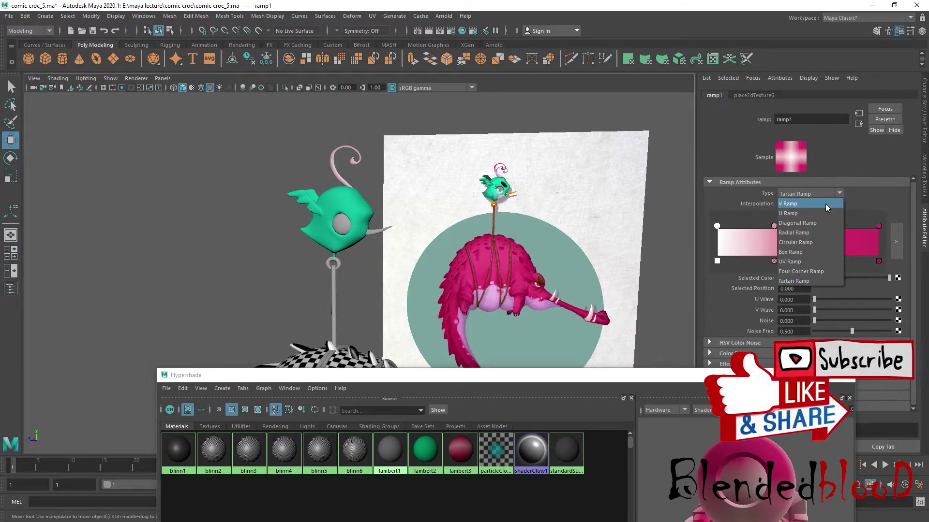
click(825, 203)
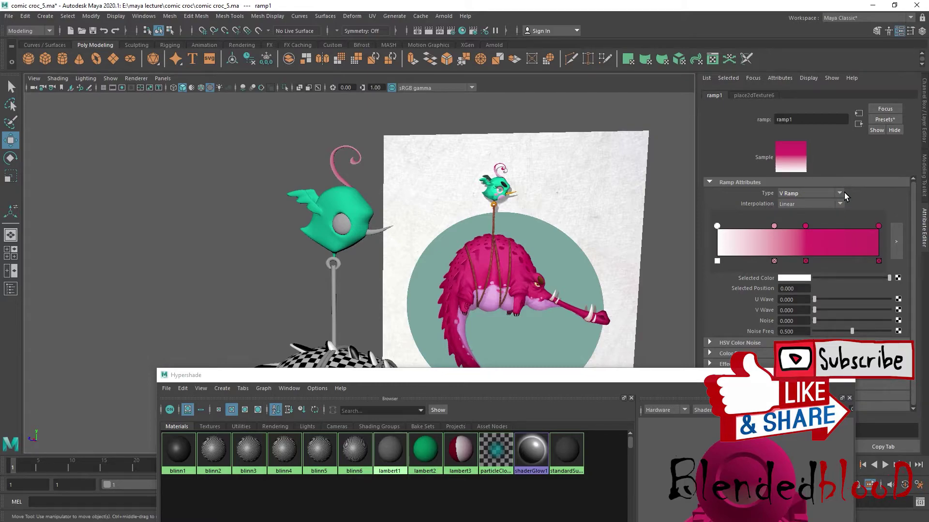
click(840, 203)
click(826, 232)
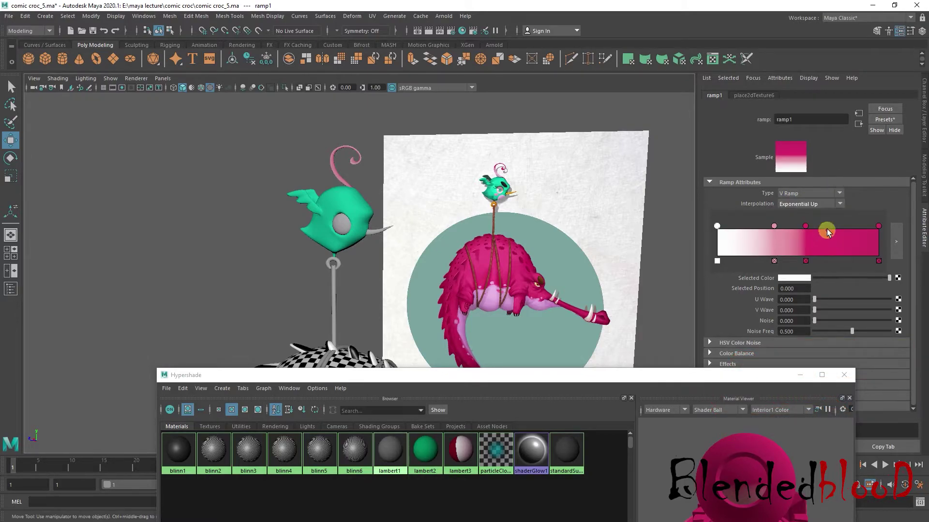
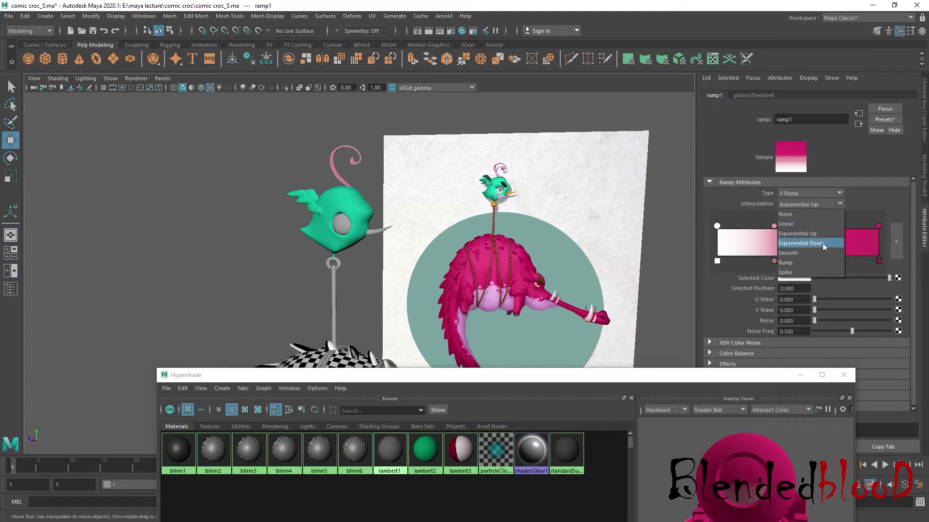
Set ramp1's interpolation to Exponential Down, then select the bird's beak for a new material
click(822, 243)
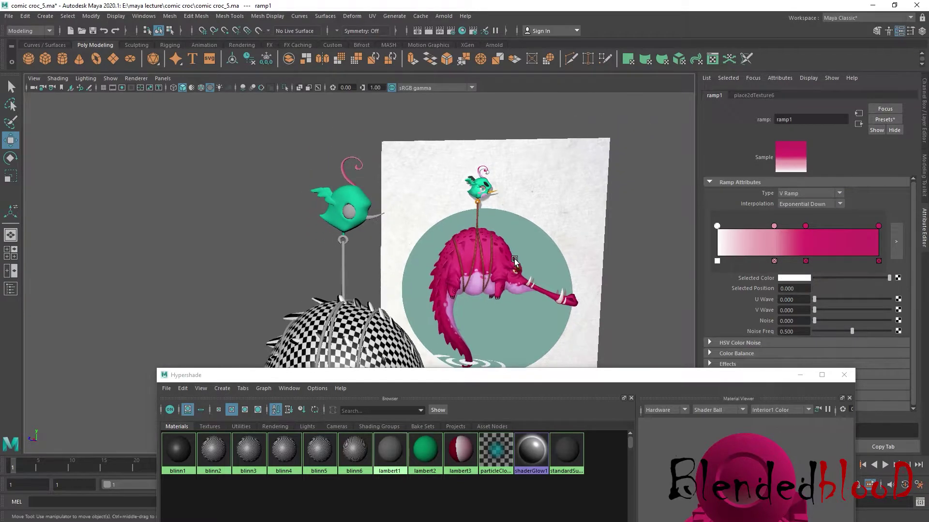
scroll(469, 236, up, 3)
click(389, 137)
right_drag(393, 137, 413, 386)
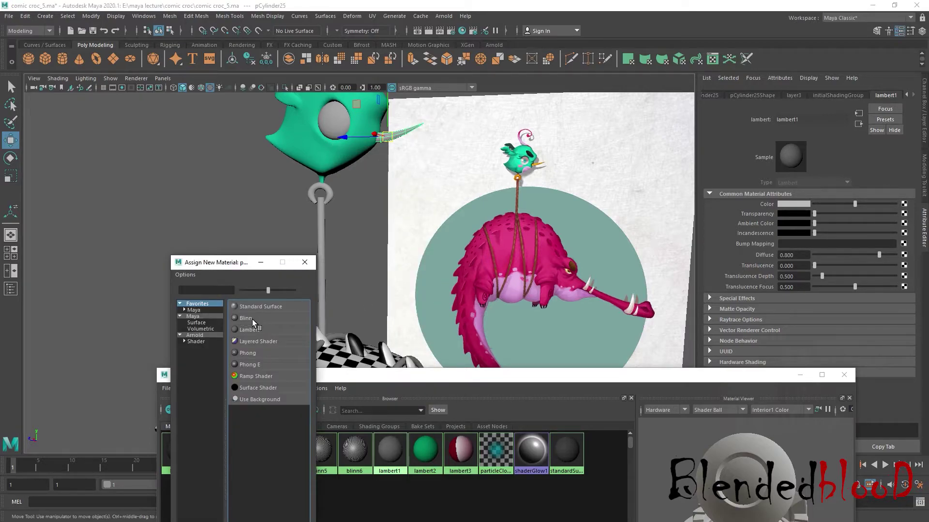
Assign a new Blinn to the beak, sampling its colour from the reference beak
click(251, 319)
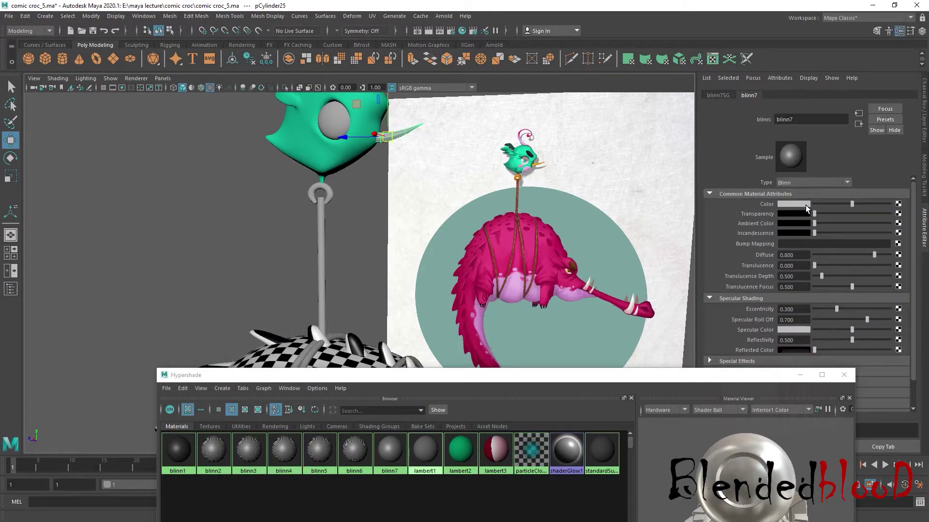
click(806, 208)
click(355, 197)
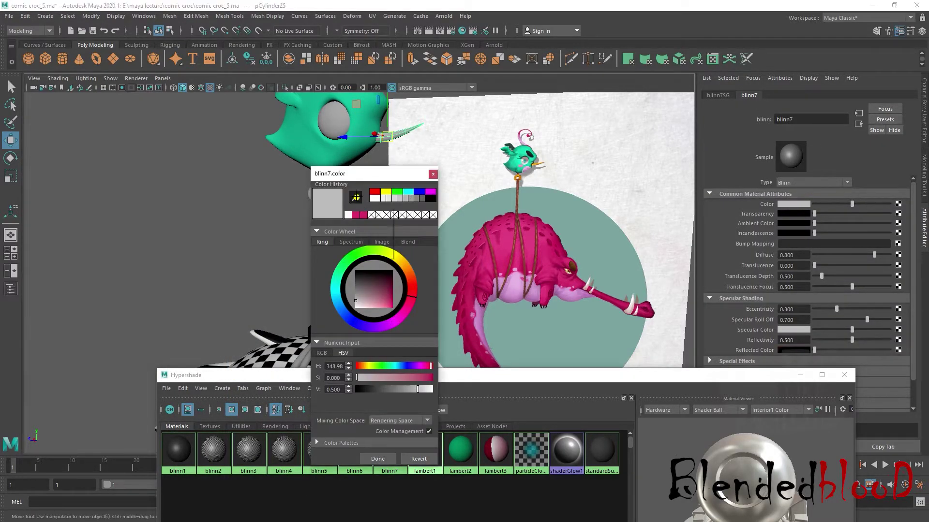
click(537, 167)
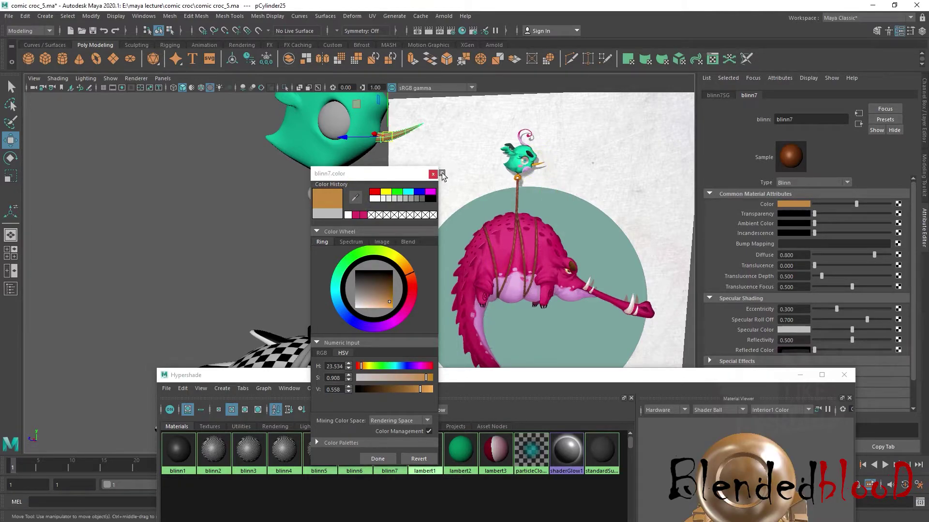
click(355, 198)
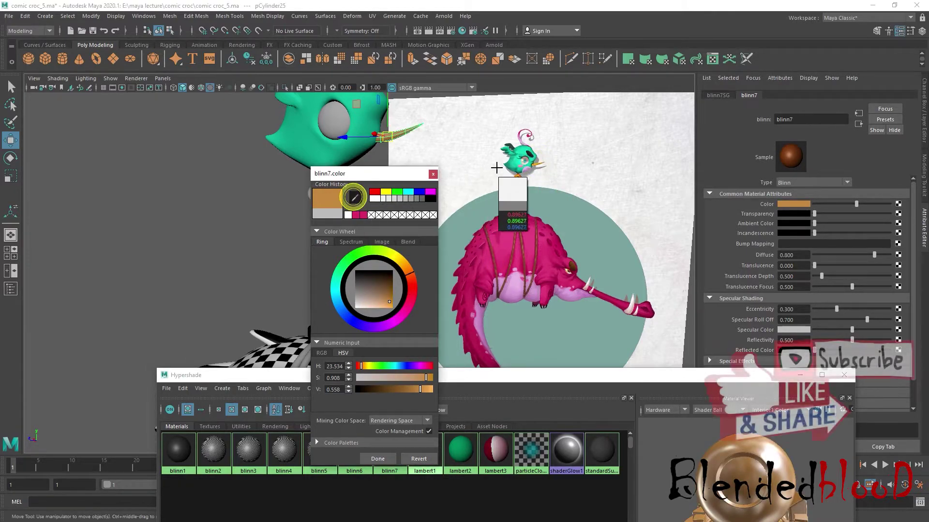
click(535, 167)
click(433, 174)
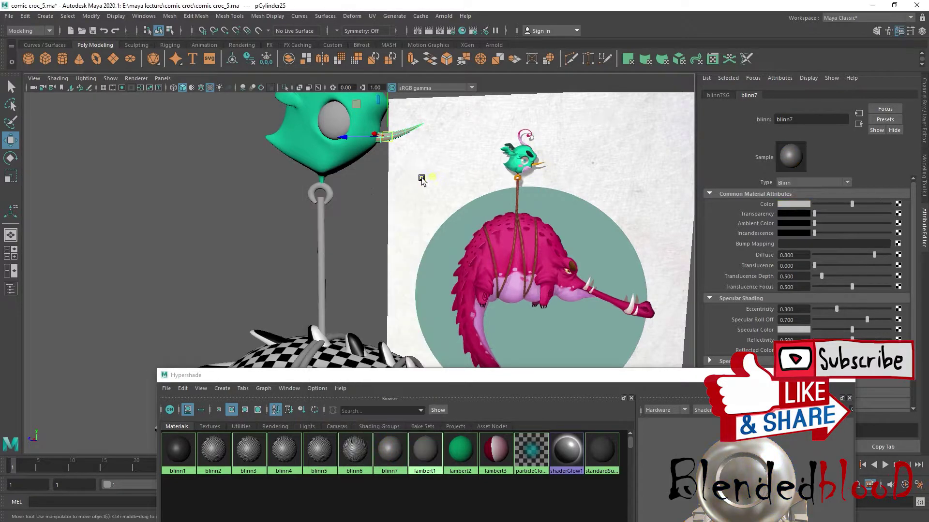
click(346, 199)
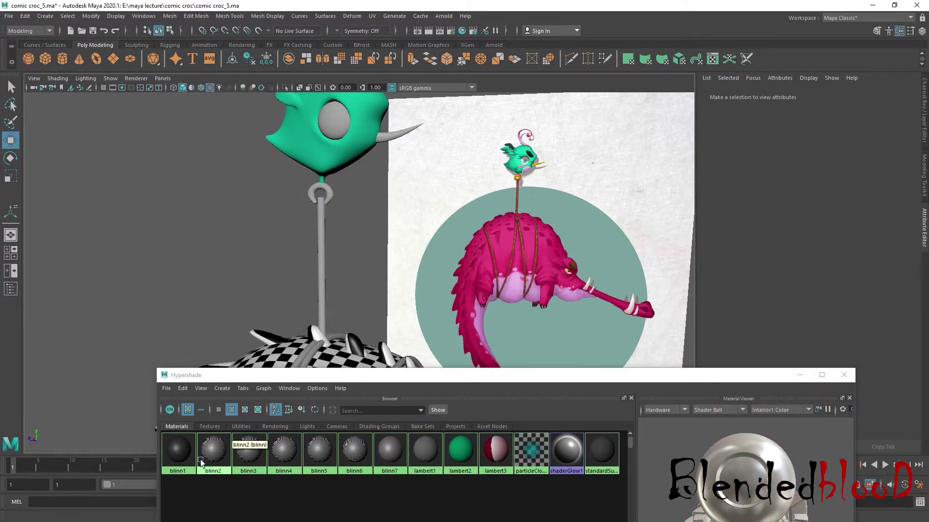
Set blinn7's colour to the reference beak's yellow with the eyedropper
click(178, 450)
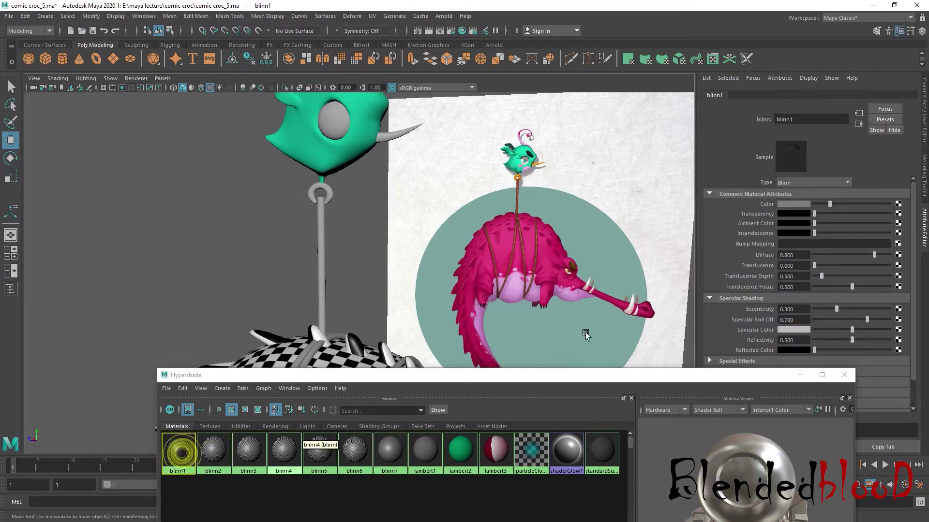
click(830, 204)
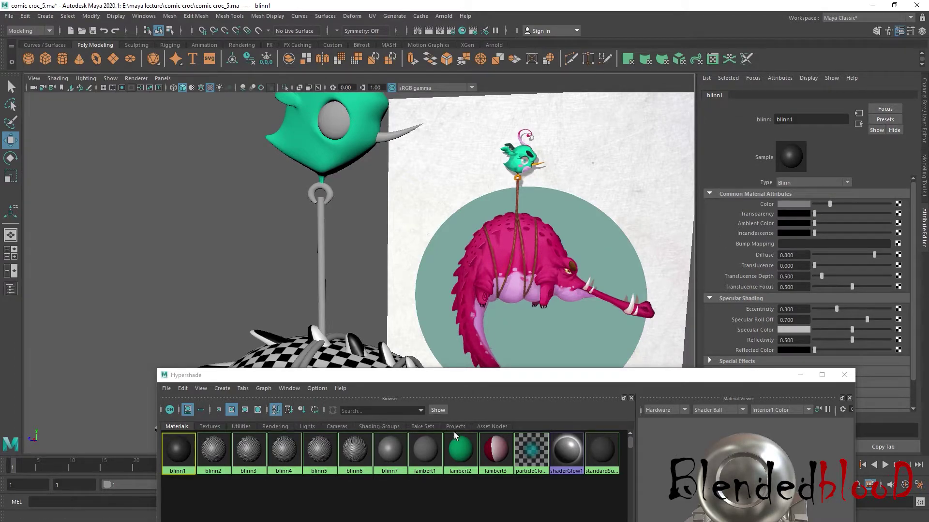
click(397, 453)
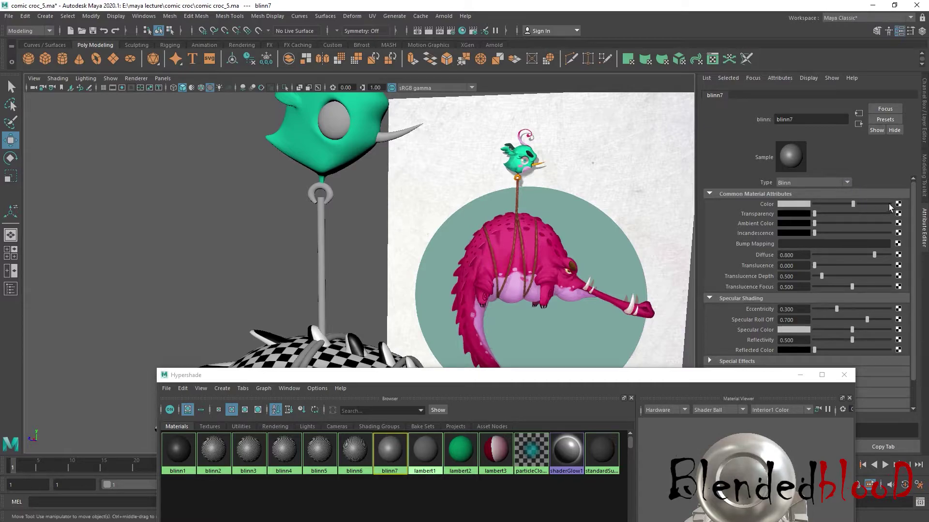
middle_drag(803, 205, 533, 181)
click(803, 205)
click(747, 190)
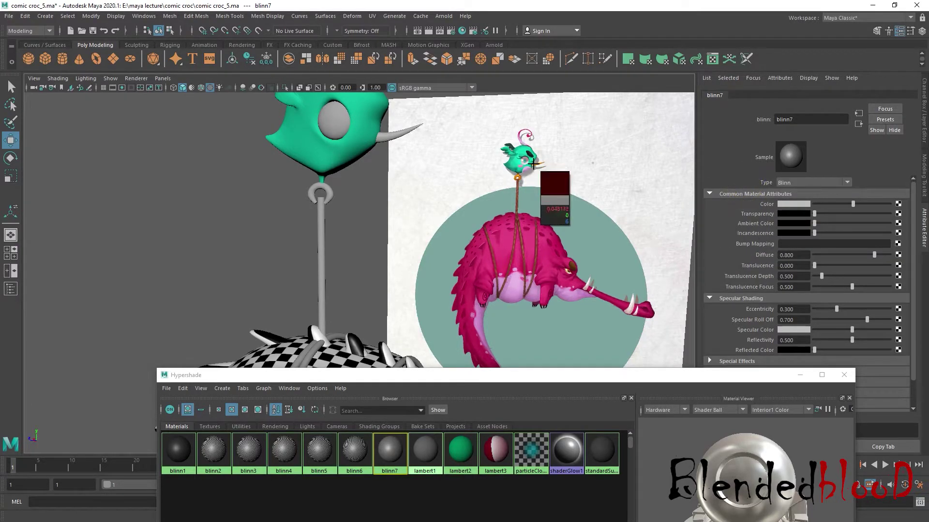
click(535, 165)
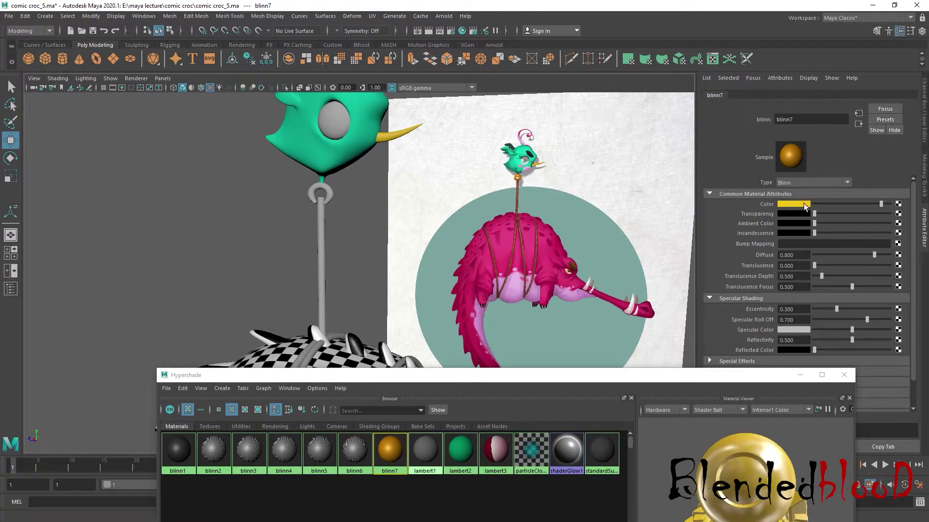
Assign yellow blinn7 to the ring on the pole and the bird's neck faces
click(321, 192)
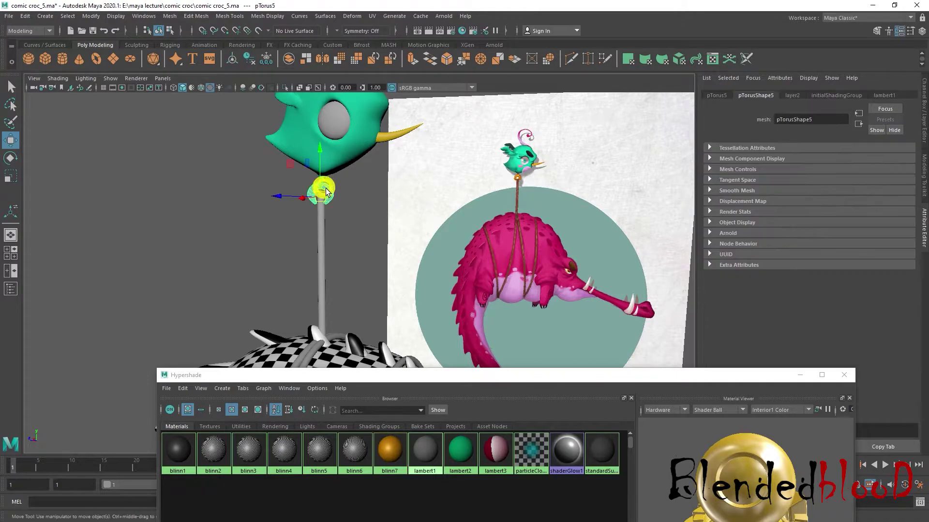
right_drag(391, 454, 387, 359)
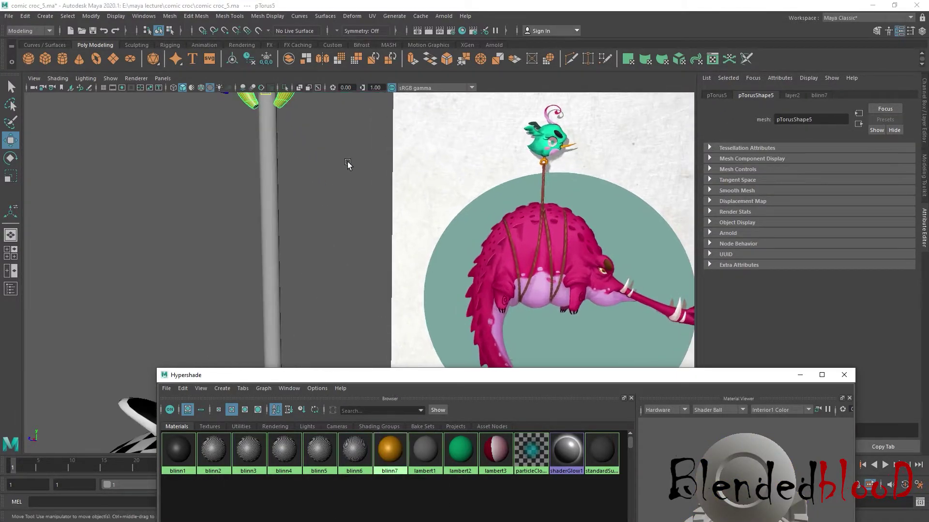
scroll(347, 162, up, 5)
click(347, 182)
right_drag(347, 181, 360, 229)
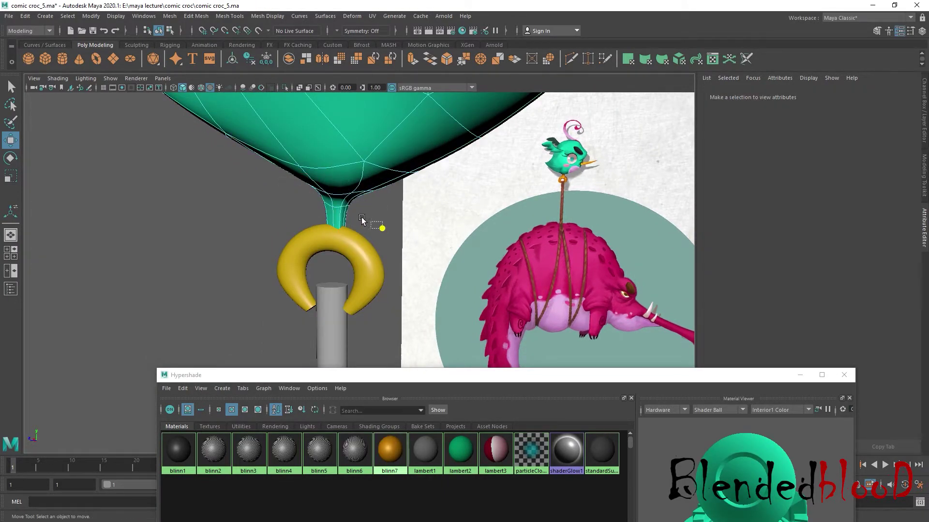
drag(295, 196, 379, 222)
right_drag(383, 436, 387, 358)
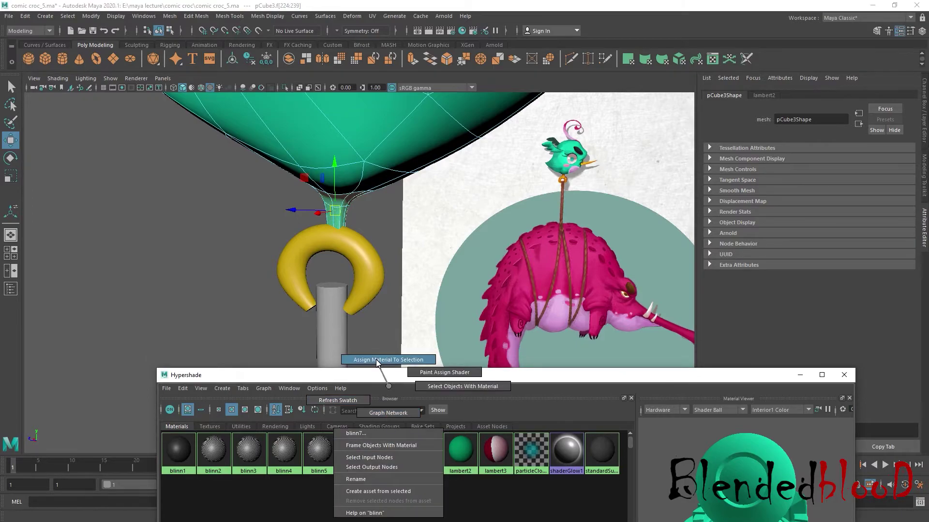
right_drag(331, 175, 363, 163)
mouse_move(363, 163)
alt+mouse_down()
mouse_move(391, 290)
mouse_move(374, 207)
mouse_move(367, 245)
mouse_move(370, 184)
alt+mouse_up()
Zoom in on the bird's head and select one of its eyes
scroll(374, 207, up, 2)
scroll(374, 207, up, 2)
scroll(374, 207, up, 3)
click(348, 182)
Give the bird's eye a new pure white Blinn material
click(370, 183)
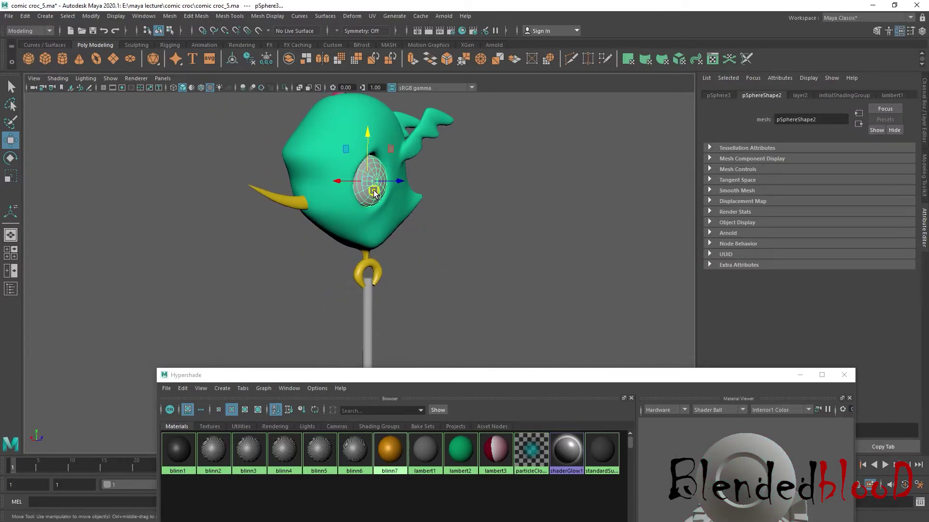
mouse_move(426, 329)
alt+mouse_down()
mouse_move(452, 271)
mouse_move(515, 260)
alt+mouse_up()
right_drag(356, 179, 363, 425)
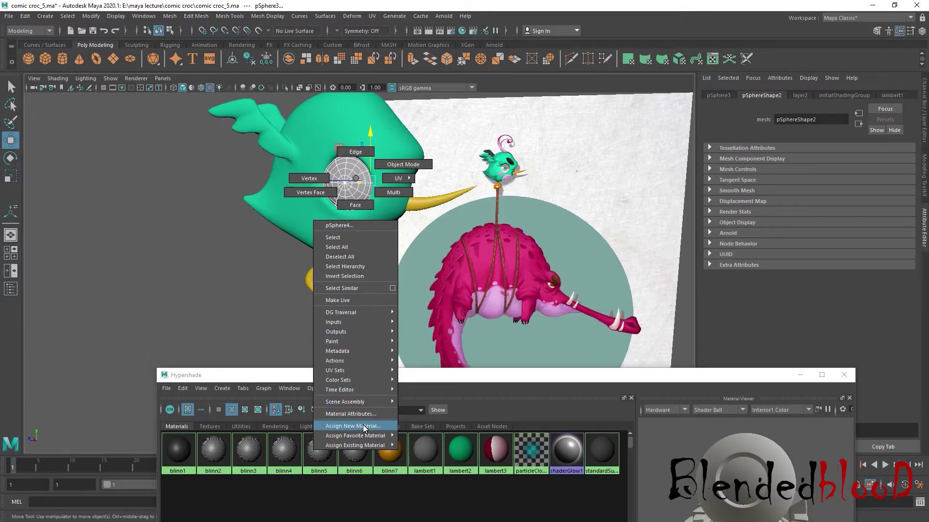
click(250, 319)
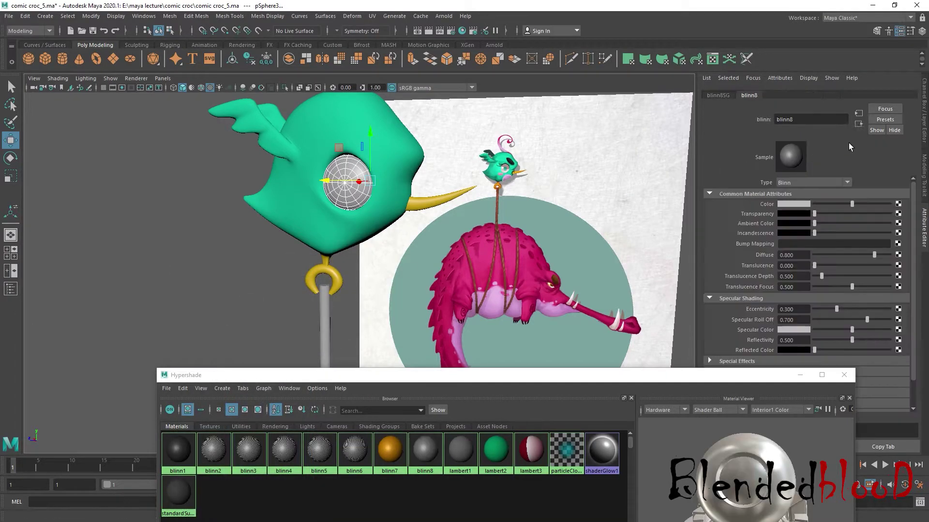
drag(852, 205, 889, 204)
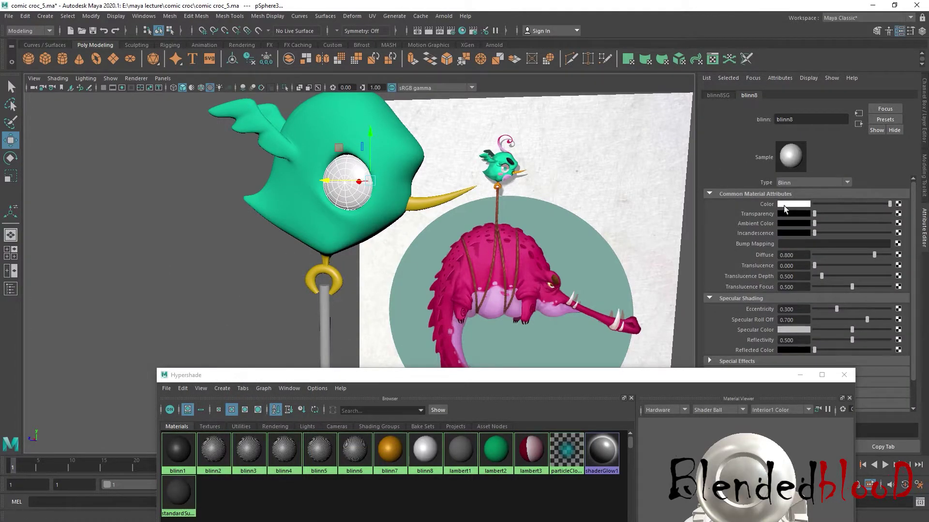
Inspect the eye's vertices around the head, then reselect the eye sphere
scroll(378, 107, up, 5)
scroll(378, 107, up, 5)
right_drag(373, 191, 334, 188)
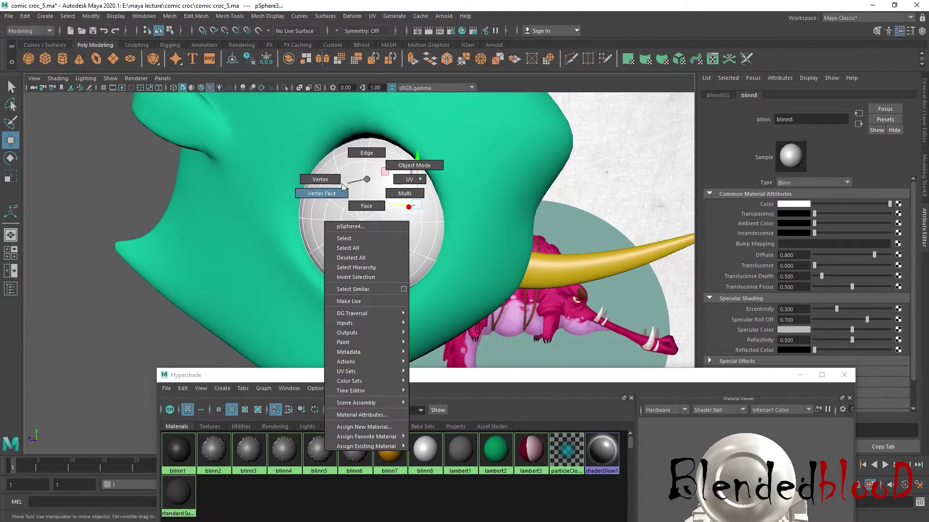
click(424, 241)
alt+drag(424, 242, 337, 207)
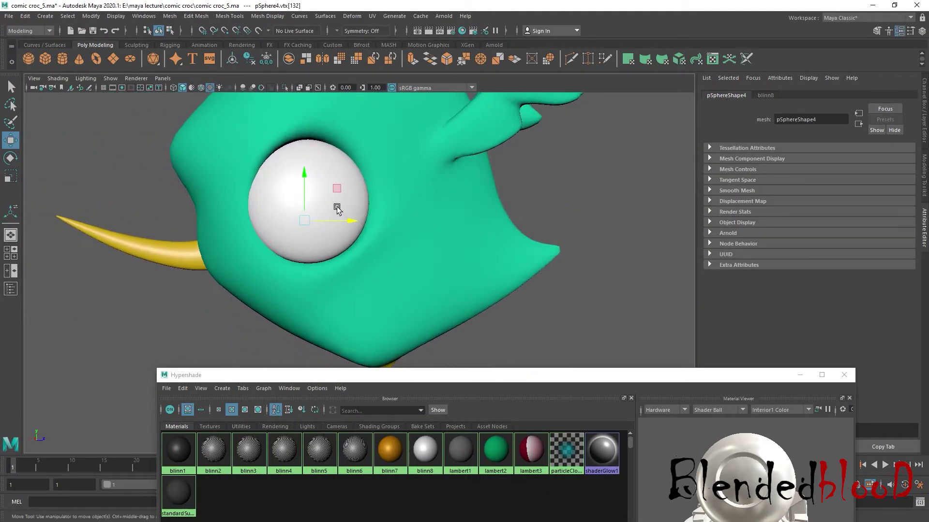
alt+drag(263, 207, 336, 197)
right_drag(334, 191, 382, 176)
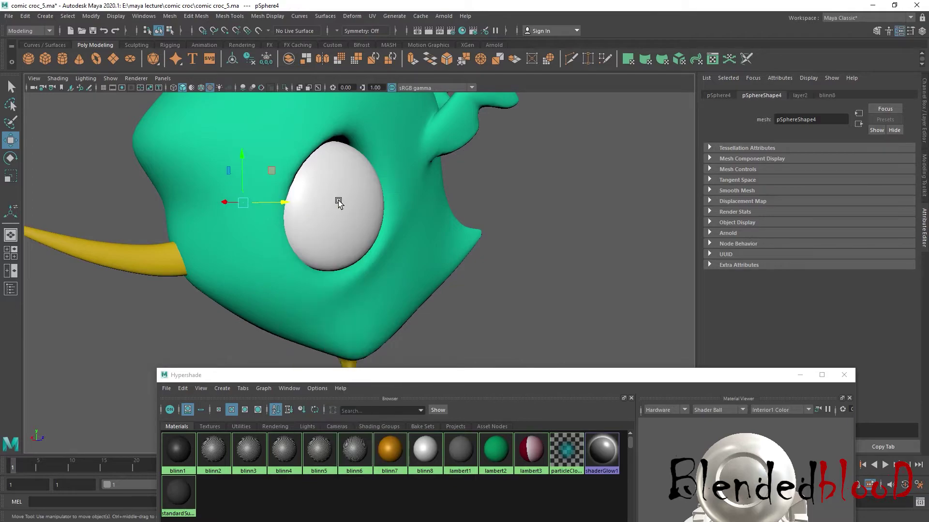
alt+drag(340, 202, 371, 235)
click(311, 207)
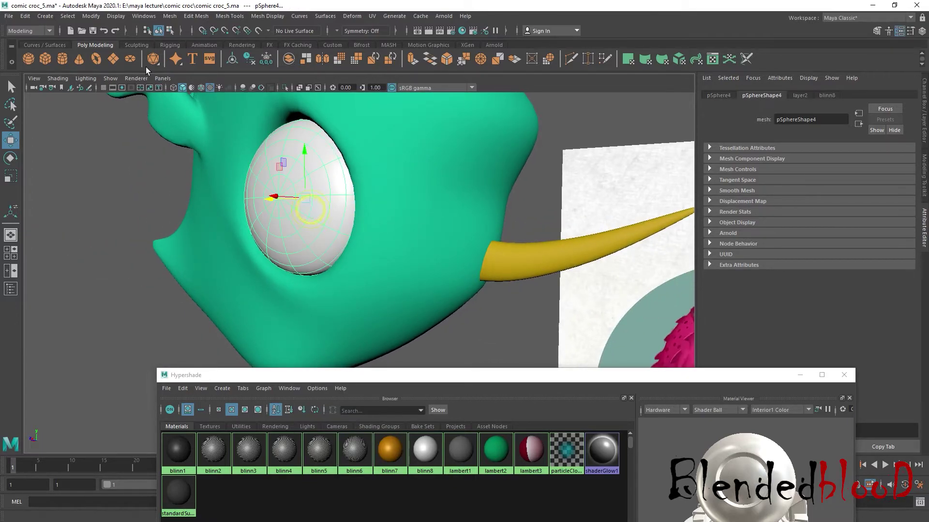
Combine the two eyes into one mesh and centre its pivot
click(169, 16)
click(200, 50)
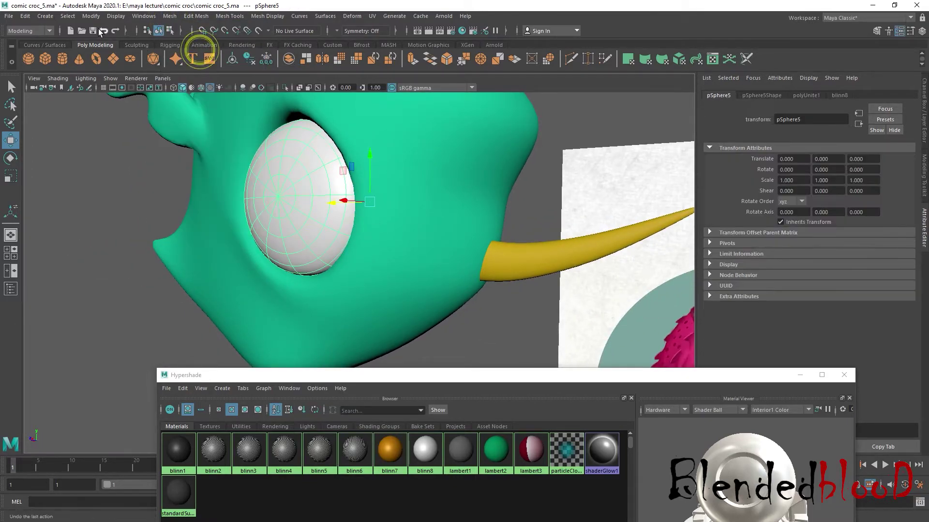
click(99, 16)
click(112, 86)
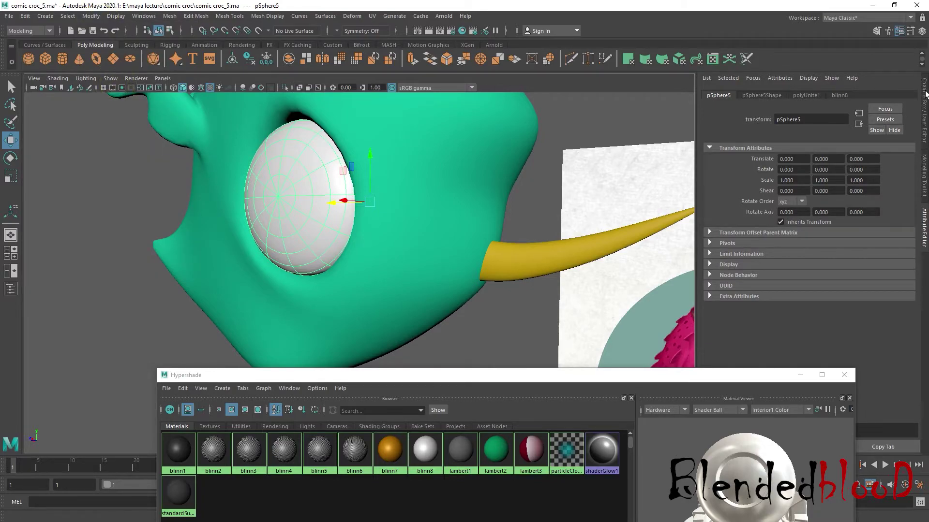
key(ctrl+a)
Select the eye's centre vertices and convert them to faces
right_drag(307, 165, 262, 166)
click(278, 186)
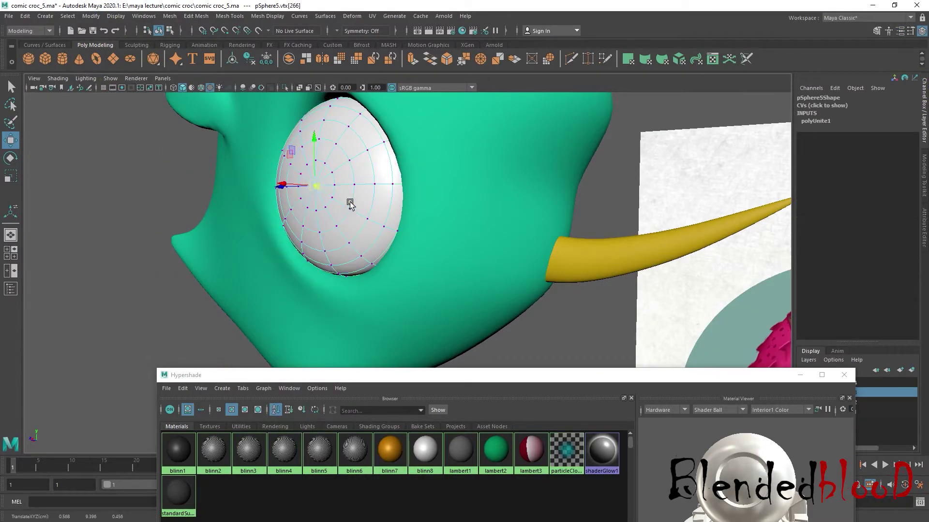
alt+drag(353, 201, 409, 208)
click(403, 198)
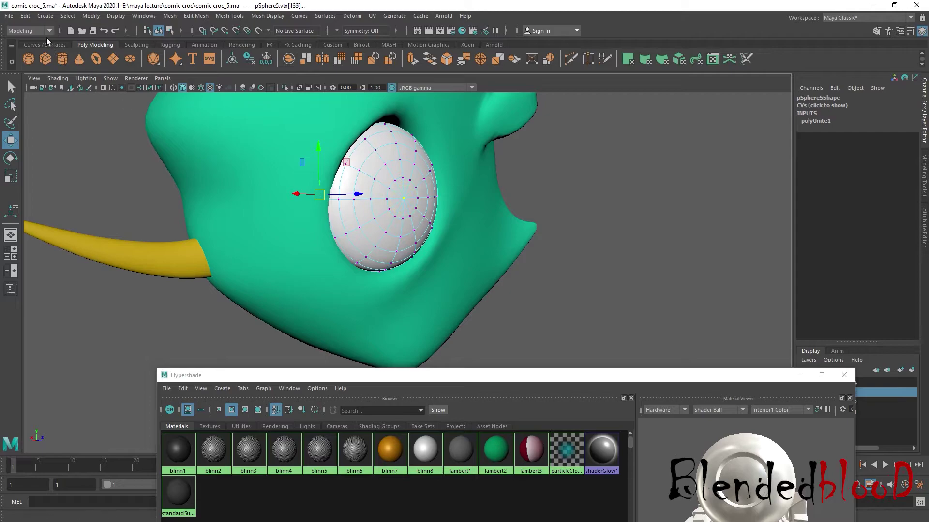
click(70, 20)
mouse_move(96, 203)
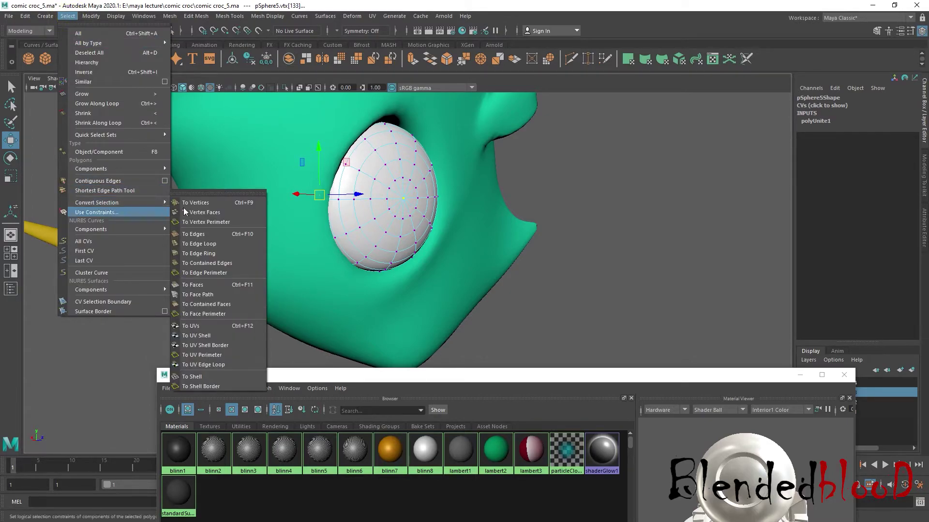
click(212, 285)
alt+drag(210, 280, 426, 204)
Assign a new Blinn, blinn9, to the iris faces in teal sampled from the reference bird
right_drag(426, 204, 425, 425)
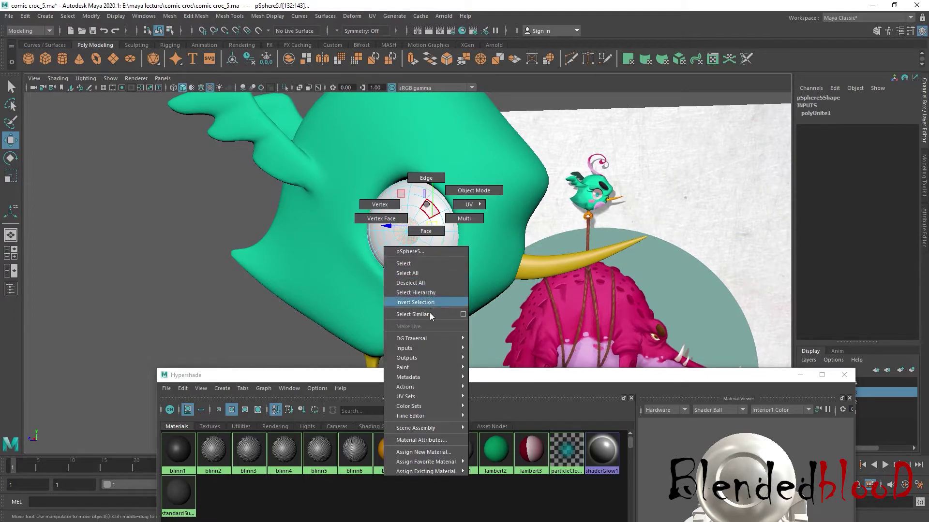
click(422, 453)
click(248, 318)
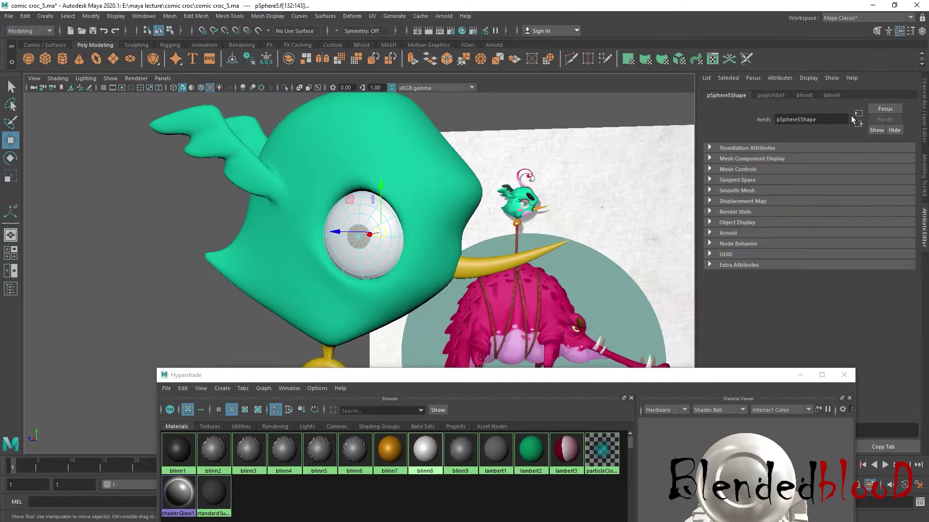
click(833, 95)
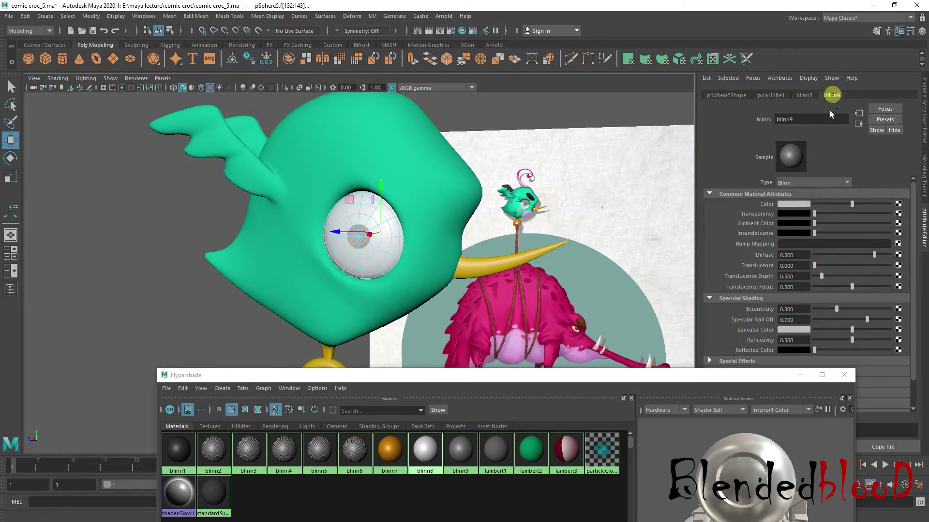
click(794, 204)
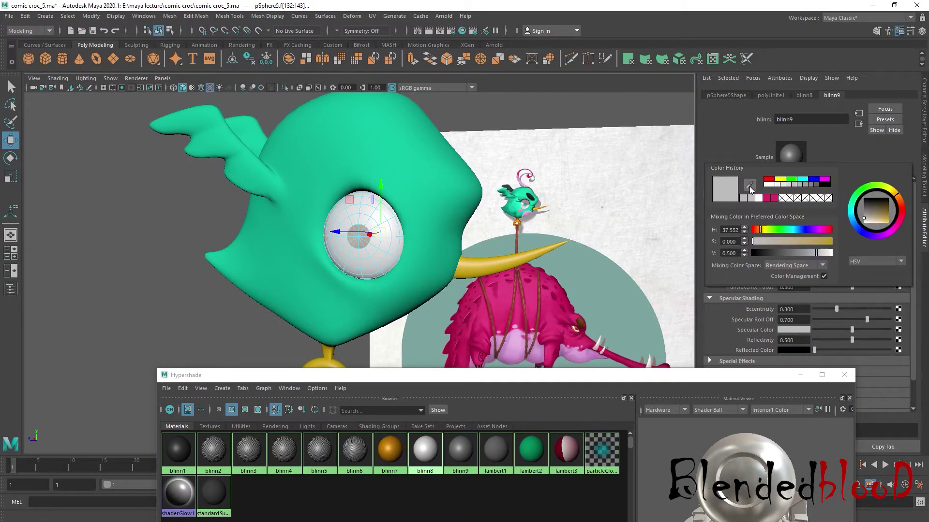
click(747, 186)
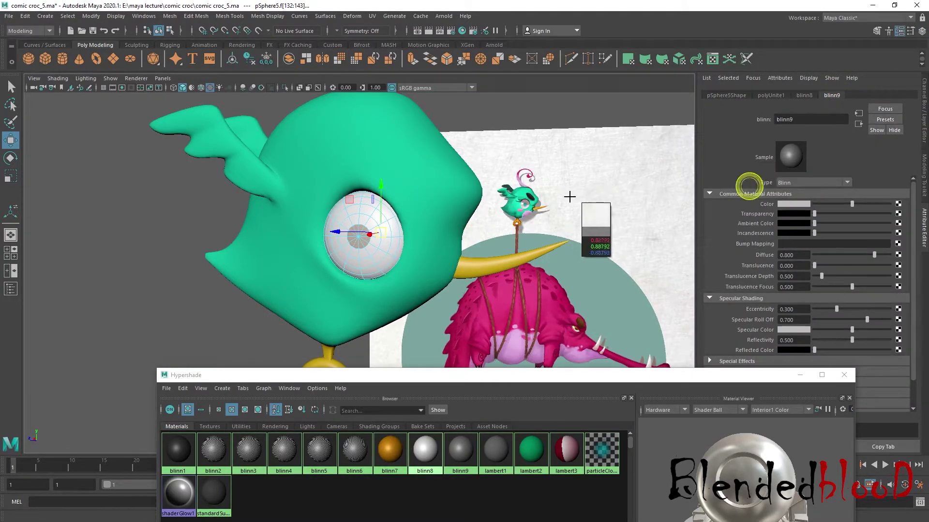
click(524, 205)
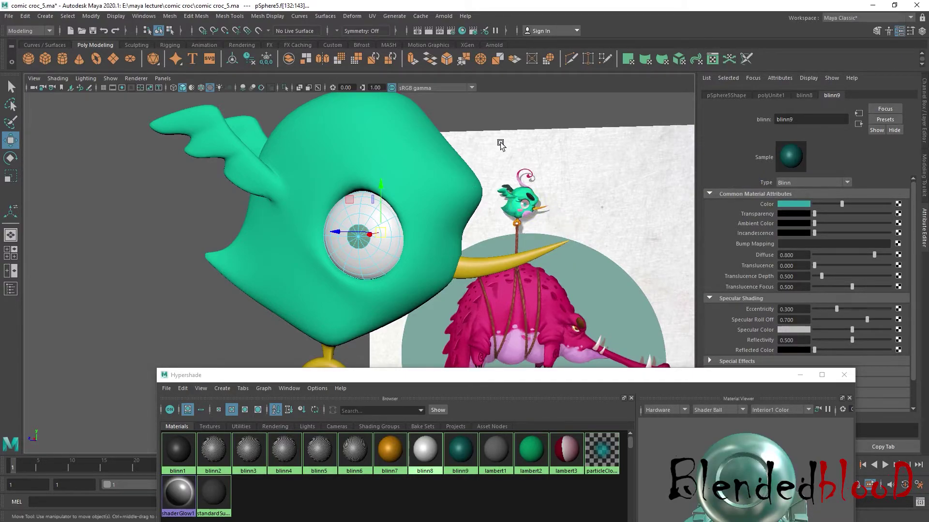
click(515, 119)
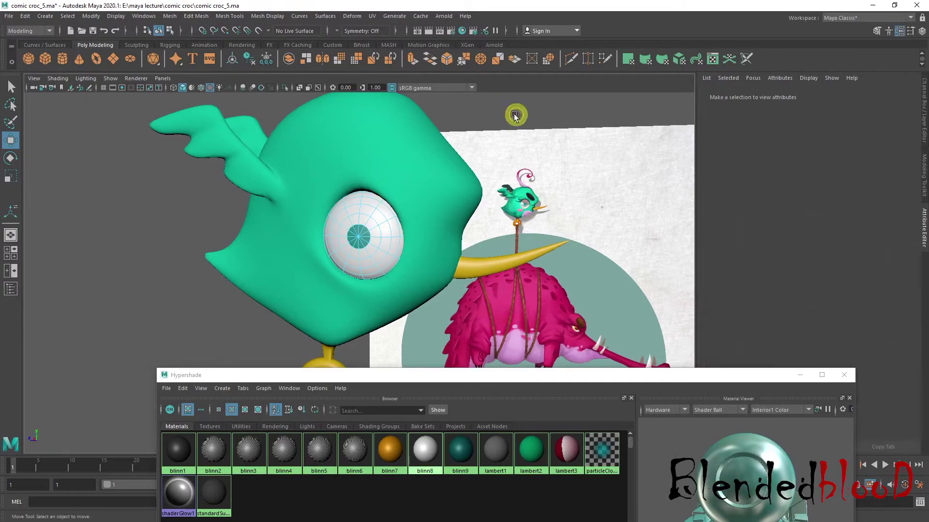
Frame the bird and its pole, then select the pole
right_click(428, 156)
alt+right_drag(471, 133, 507, 129)
alt+drag(506, 129, 428, 218)
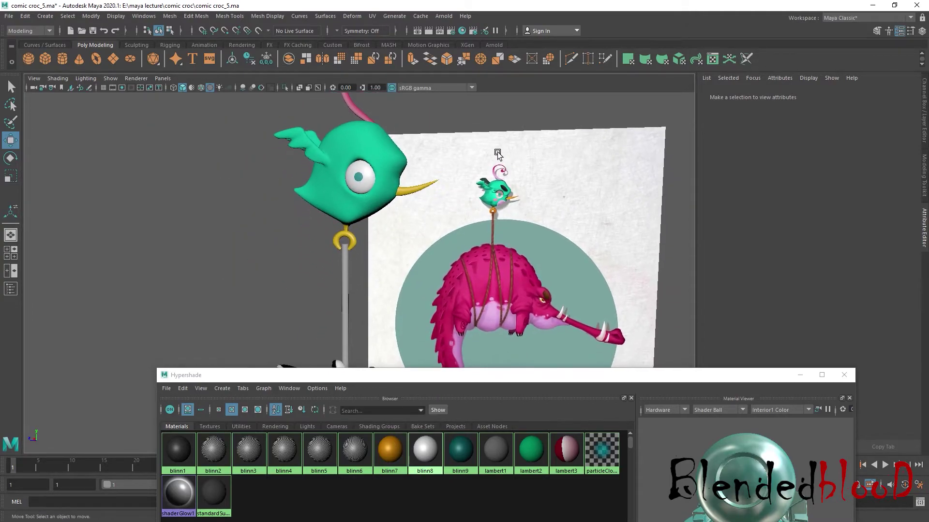
mouse_move(398, 184)
alt+right_down()
mouse_move(421, 171)
mouse_move(397, 215)
mouse_move(348, 191)
mouse_move(367, 194)
alt+right_up()
click(431, 181)
click(344, 191)
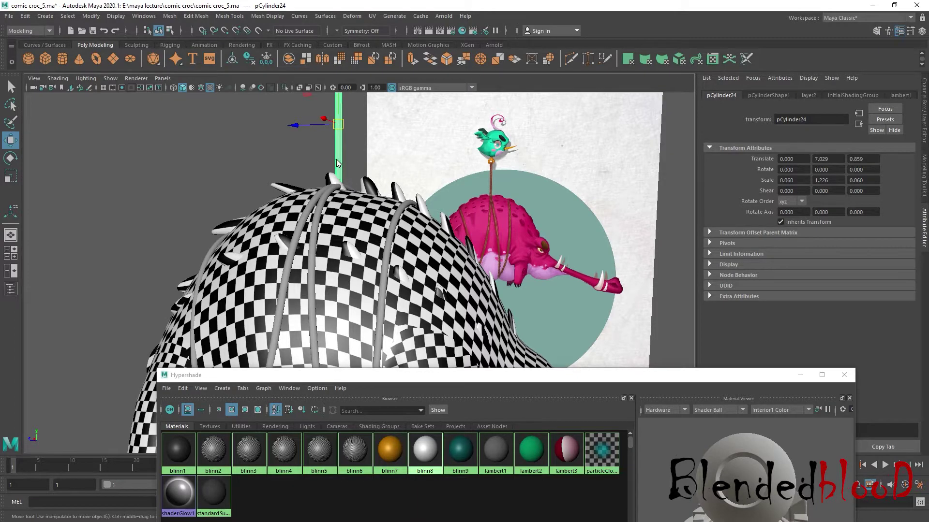
Assign the pole a new dark brown Blinn material, blinn10
right_drag(338, 163, 319, 407)
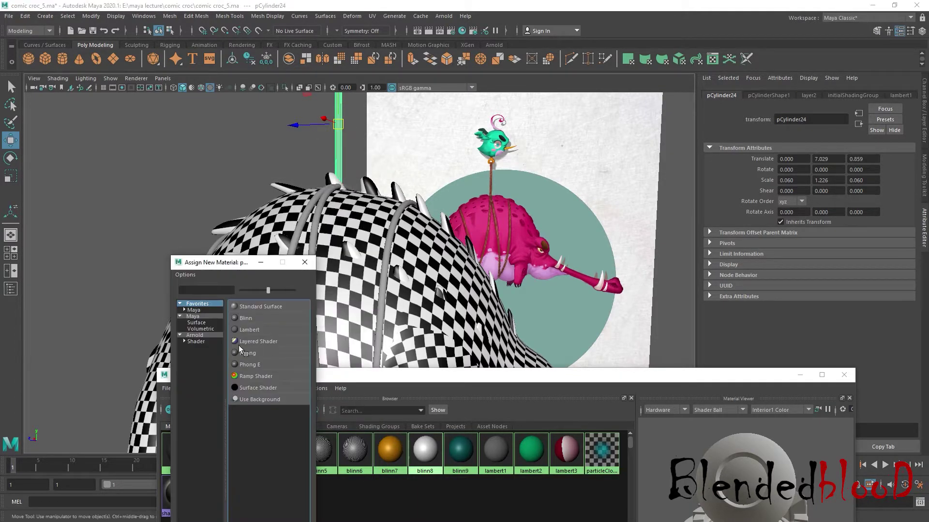
click(246, 319)
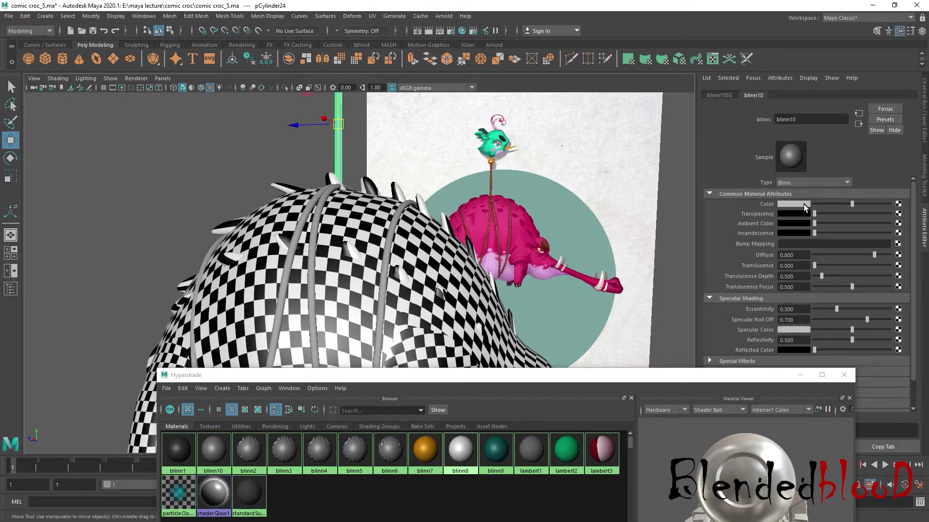
click(803, 204)
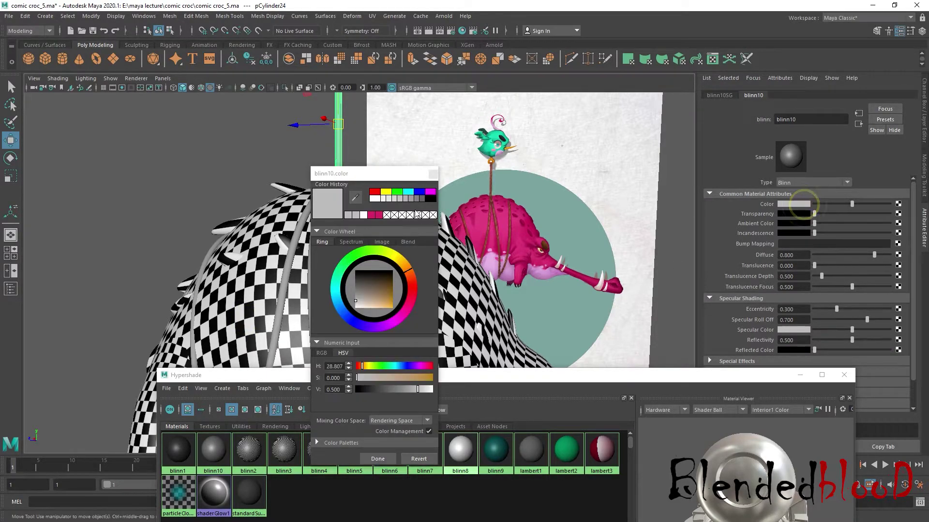
drag(389, 297, 406, 292)
click(376, 458)
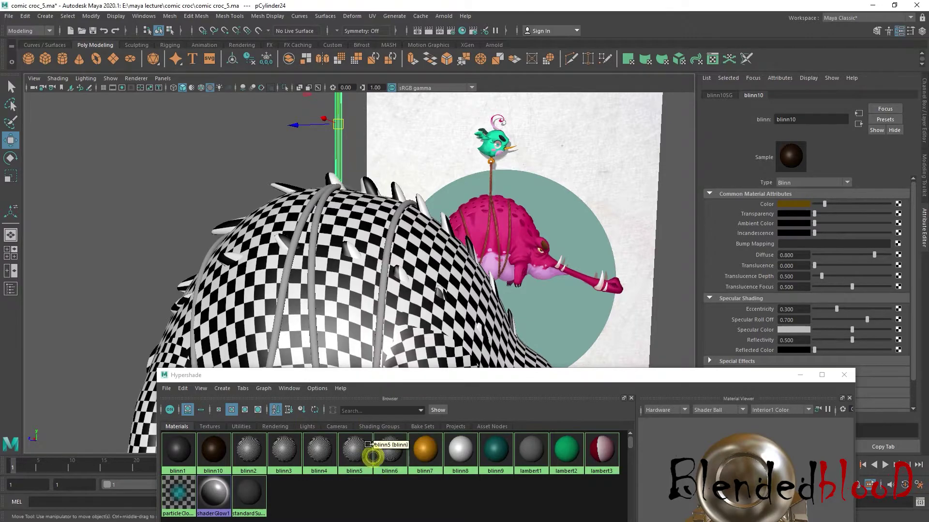
click(306, 213)
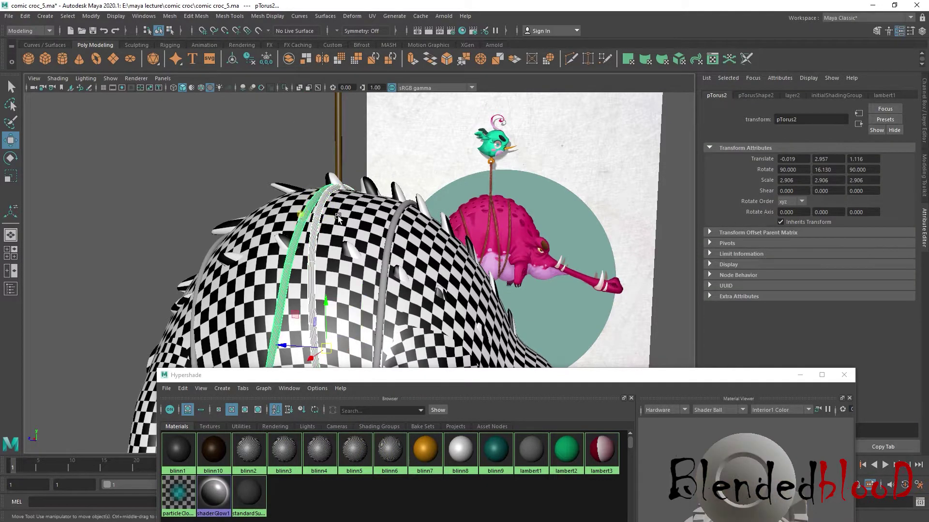
Lower blinn10's eccentricity and select the grey ropes on the crocodile's back
click(214, 449)
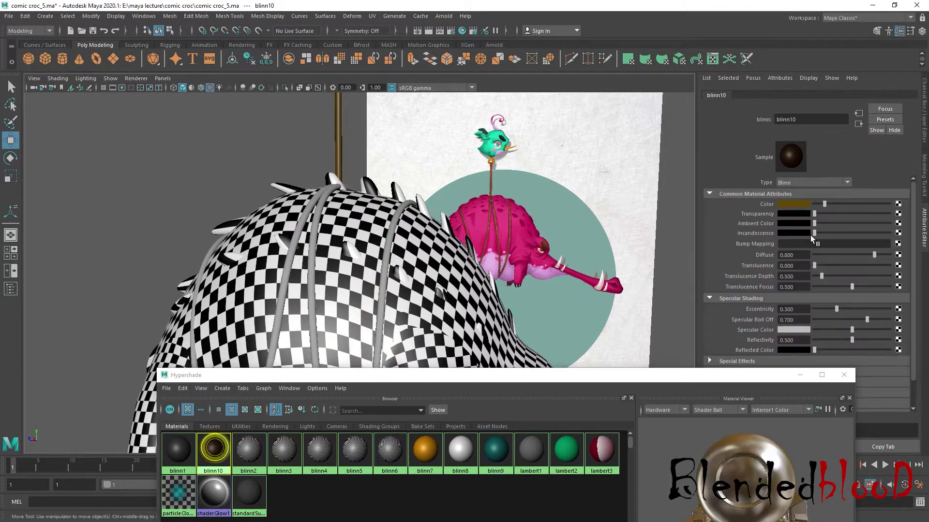
mouse_move(838, 309)
mouse_down()
mouse_move(821, 309)
mouse_move(819, 321)
mouse_up()
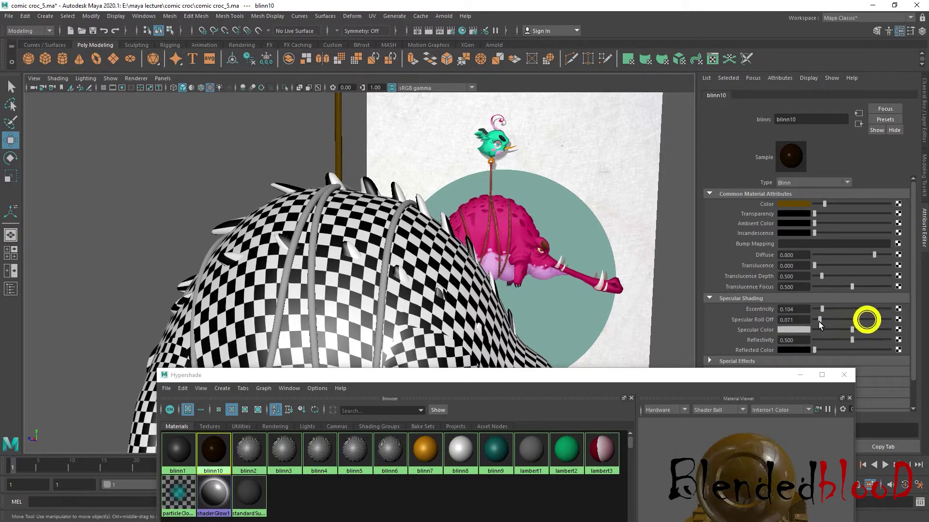
click(321, 228)
click(393, 231)
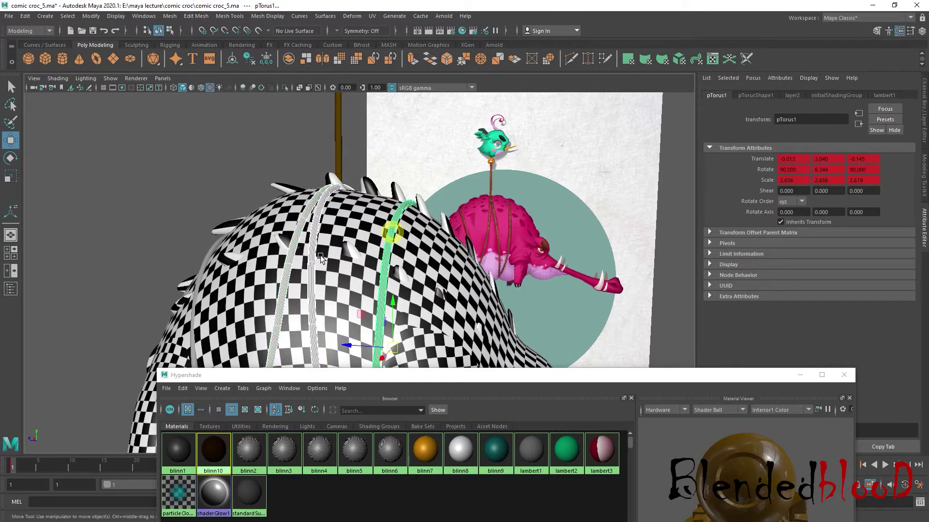
alt+right_drag(392, 231, 522, 150)
click(428, 220)
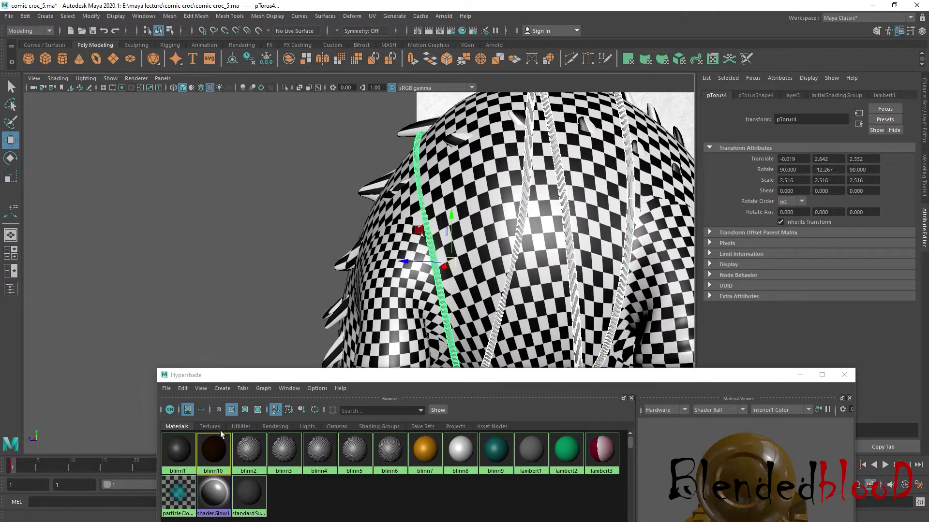
Assign the brown blinn10 to the selected ropes and check the result
right_drag(220, 431, 209, 354)
click(249, 270)
scroll(248, 270, down, 5)
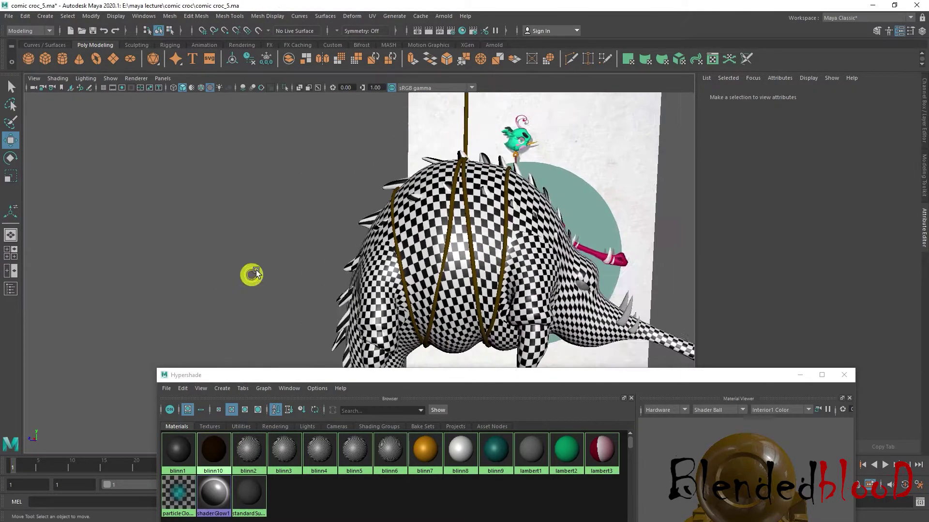
scroll(376, 228, up, 5)
alt+drag(377, 228, 359, 242)
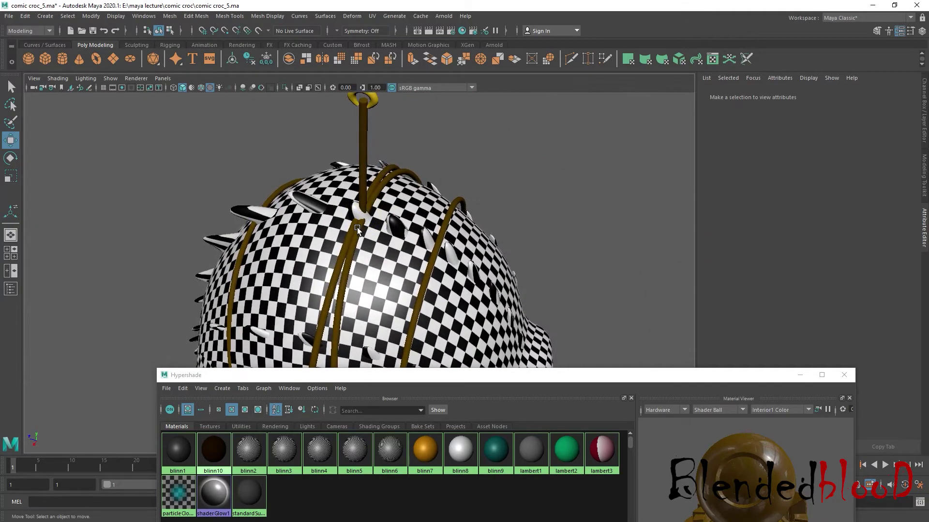
click(355, 213)
scroll(356, 213, up, 3)
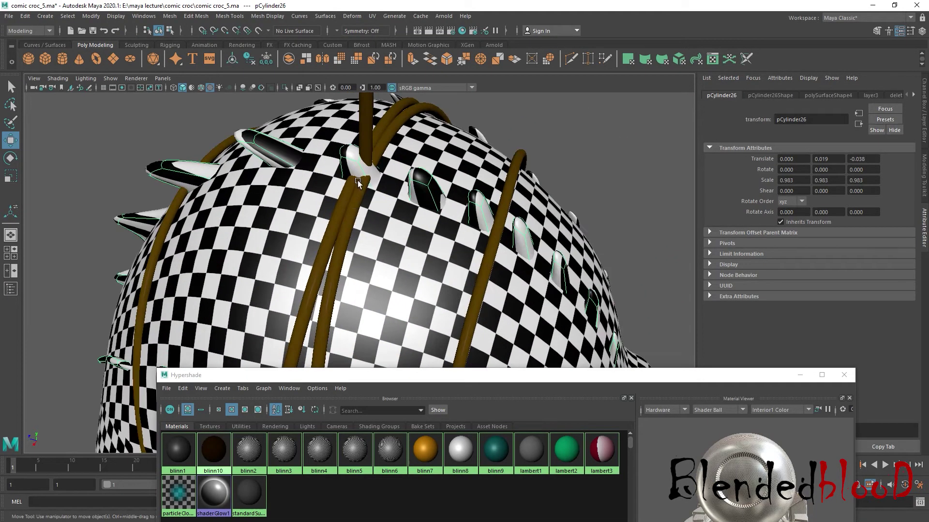
right_drag(355, 203, 356, 162)
click(356, 160)
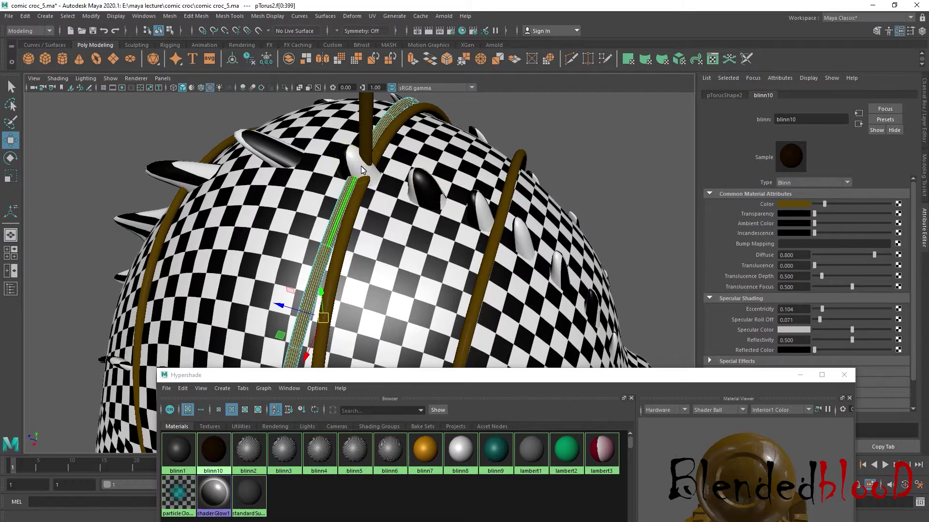
click(537, 136)
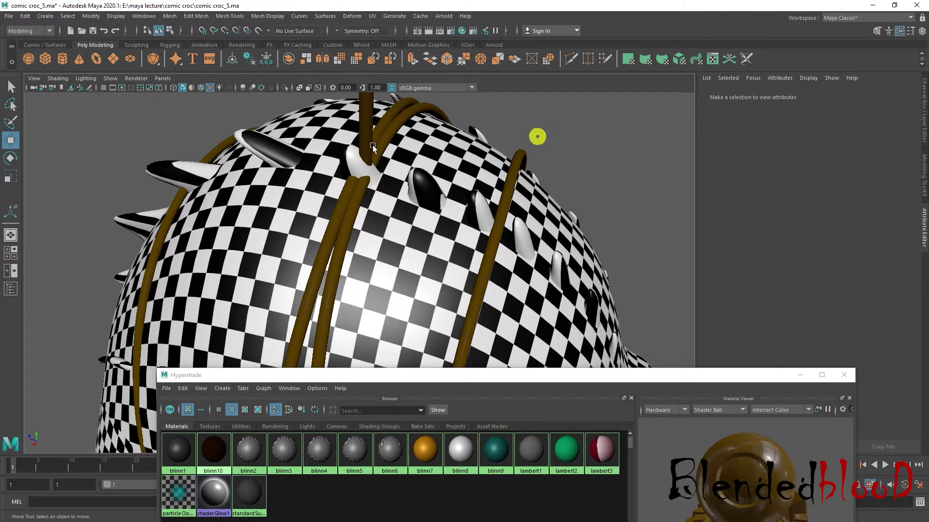
Inspect the back spike's faces, then return to object mode and deselect
click(422, 181)
right_drag(424, 180, 349, 159)
click(349, 159)
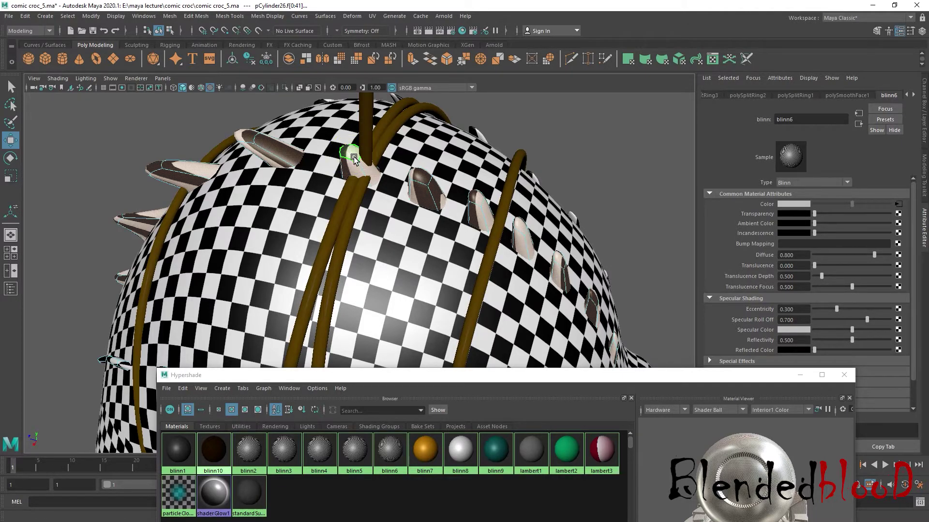
alt+drag(353, 168, 340, 129)
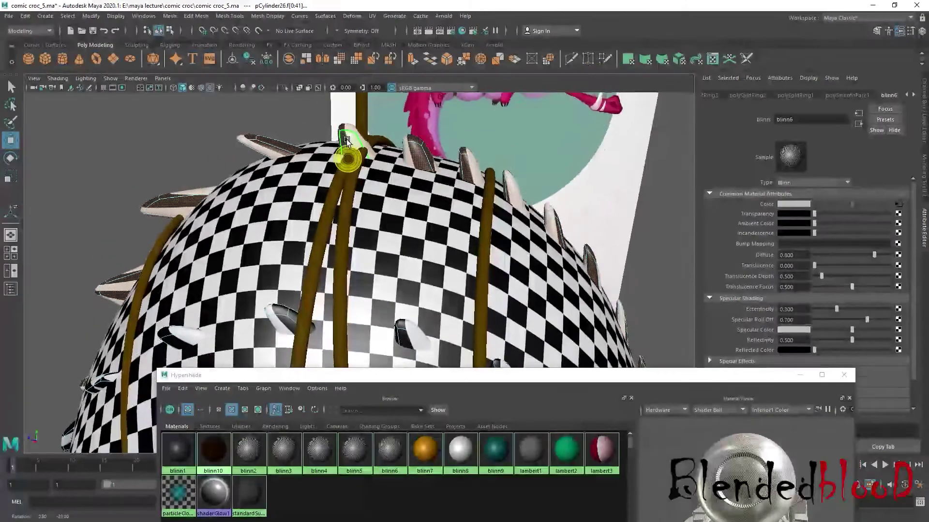
click(341, 130)
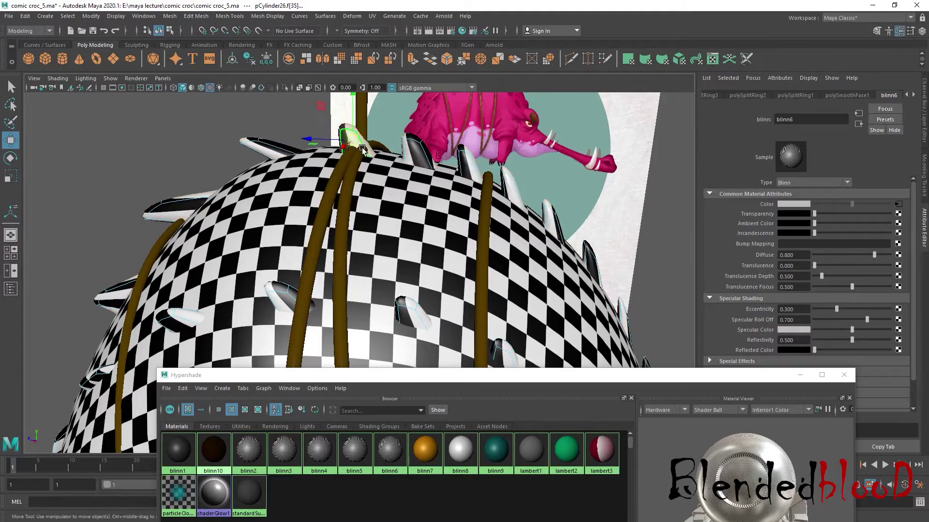
alt+drag(341, 130, 288, 150)
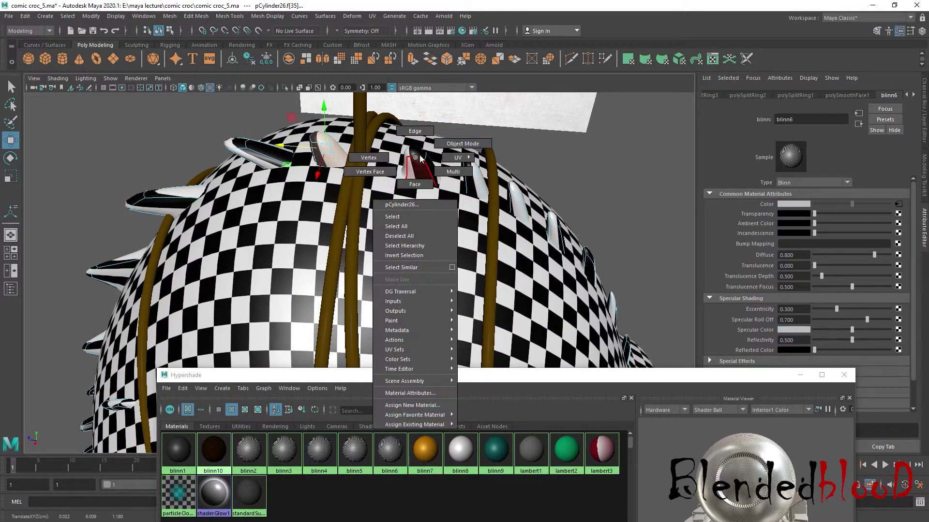
right_drag(385, 162, 368, 145)
click(585, 172)
Select the two snout spikes and assign them the white blinn8 material
scroll(530, 215, down, 5)
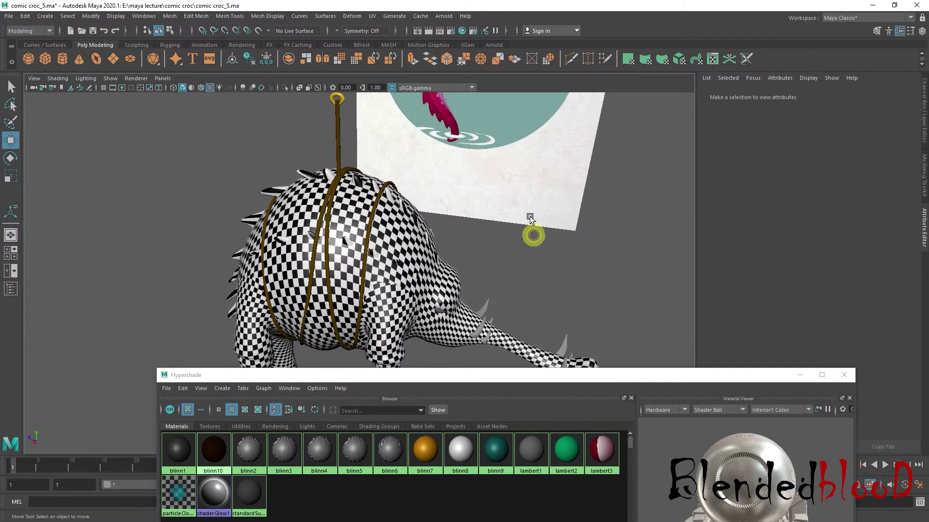
mouse_move(530, 215)
alt+middle_down()
mouse_move(467, 253)
mouse_move(383, 278)
alt+middle_up()
scroll(450, 280, up, 5)
click(383, 278)
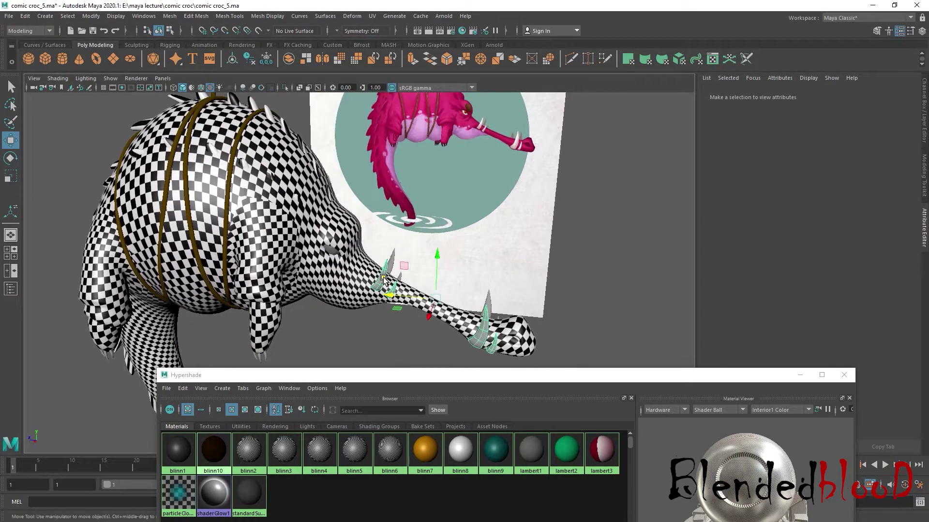
shift+click(491, 300)
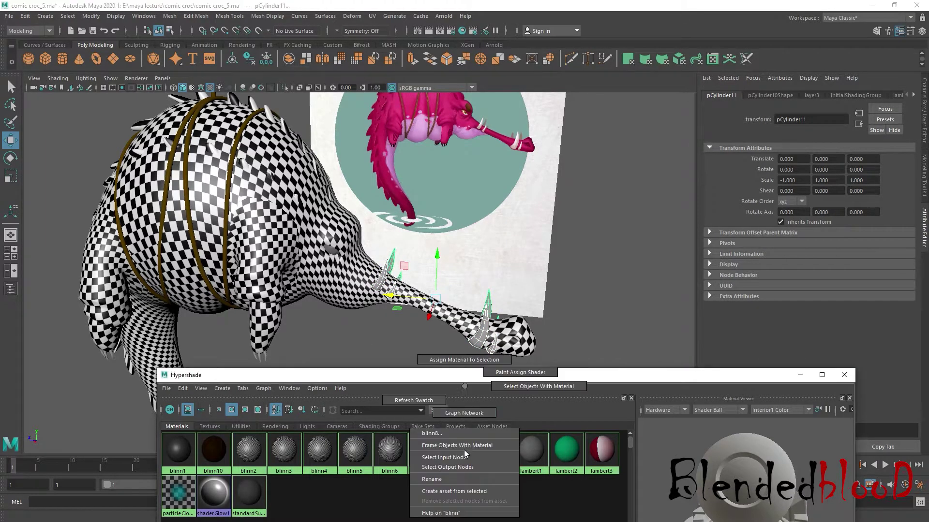
right_drag(464, 450, 458, 350)
click(591, 300)
key(a)
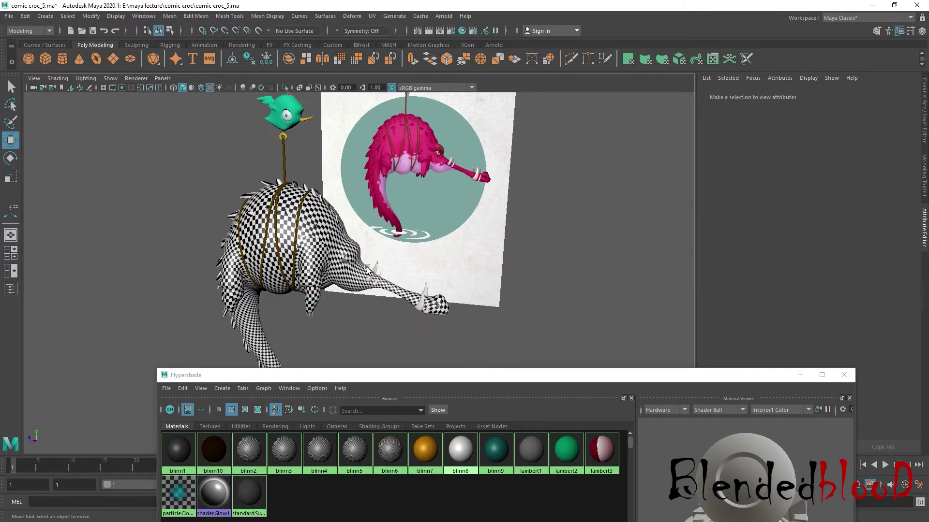
scroll(366, 270, up, 5)
mouse_move(367, 270)
alt+mouse_down()
mouse_move(336, 266)
mouse_move(475, 289)
mouse_move(364, 295)
mouse_move(338, 278)
alt+mouse_up()
Apply the yellow blinn7 material to the croc's eye spheres
click(318, 274)
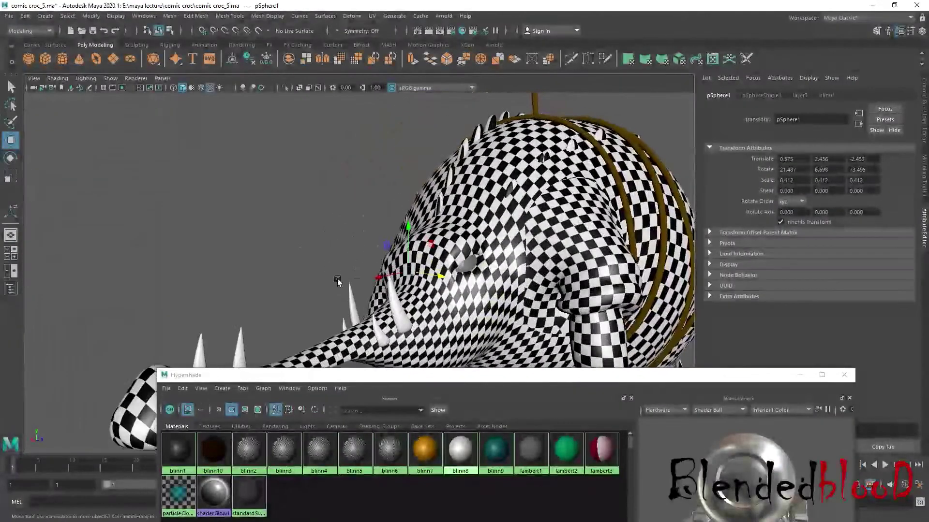
click(466, 265)
right_drag(426, 448, 426, 378)
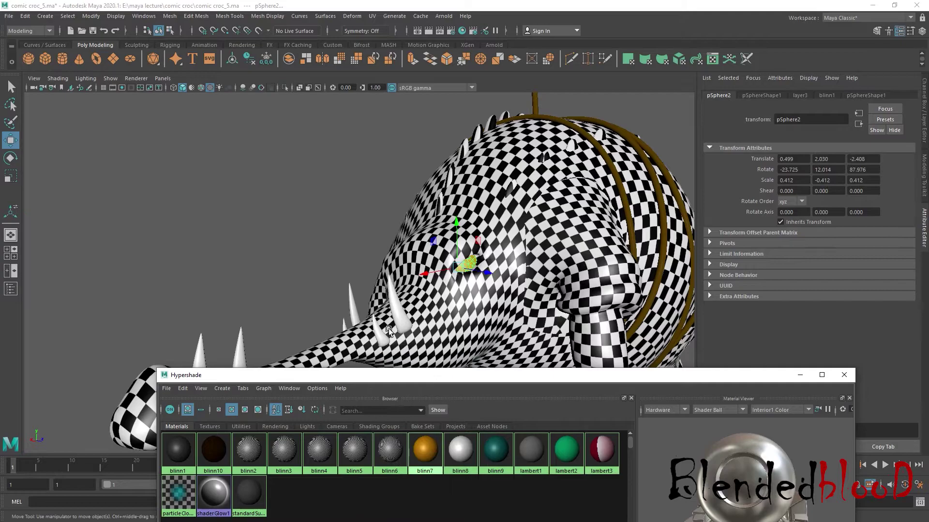
mouse_move(388, 329)
alt+mouse_down()
mouse_move(470, 261)
mouse_move(477, 276)
alt+mouse_up()
click(570, 286)
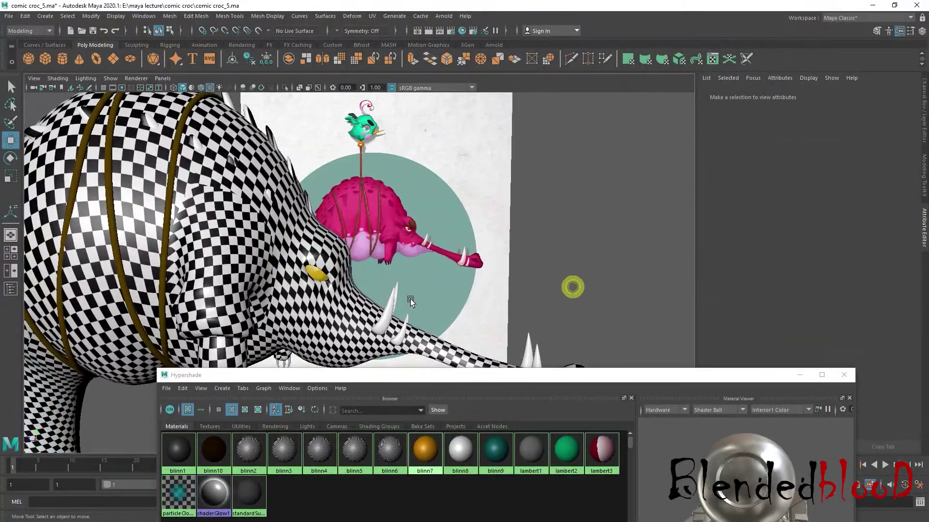
scroll(353, 293, up, 5)
scroll(353, 292, up, 3)
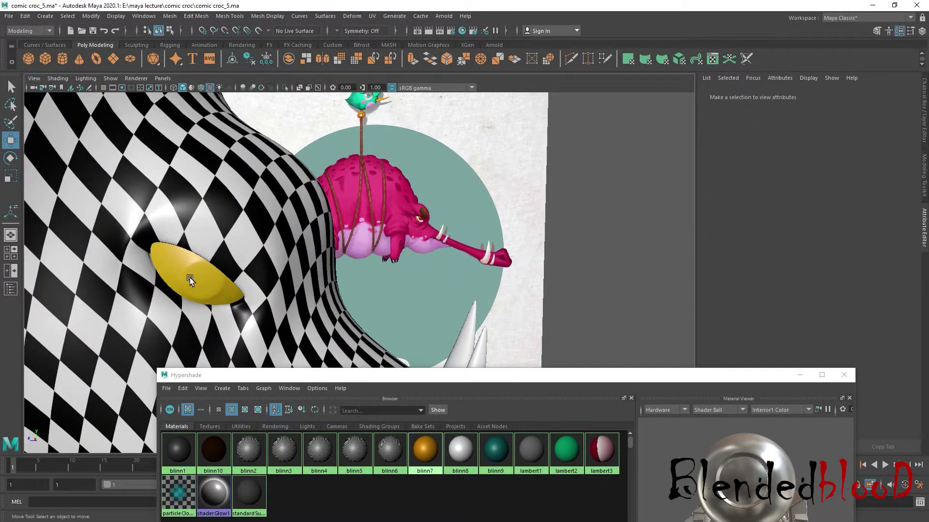
Select the eye's centre vertices and convert them to faces via a torn-off conversion panel
right_drag(203, 245, 246, 229)
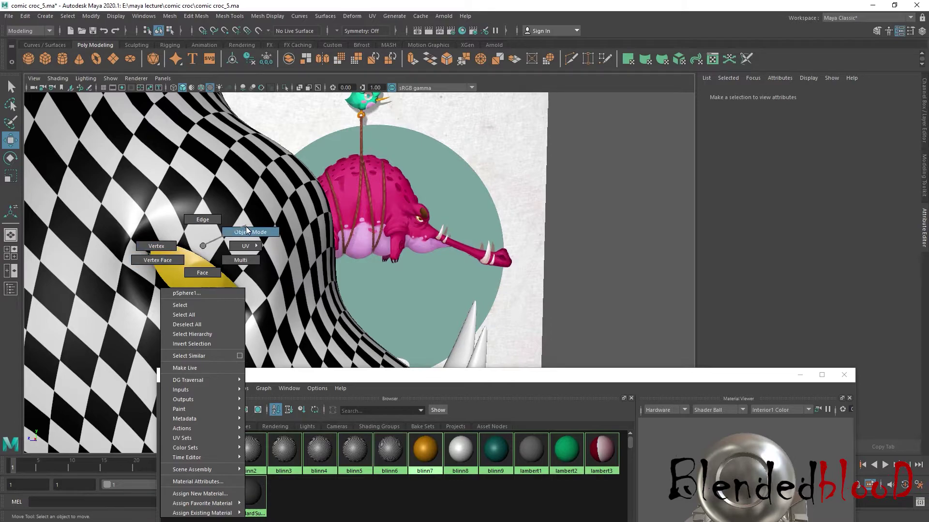
click(201, 280)
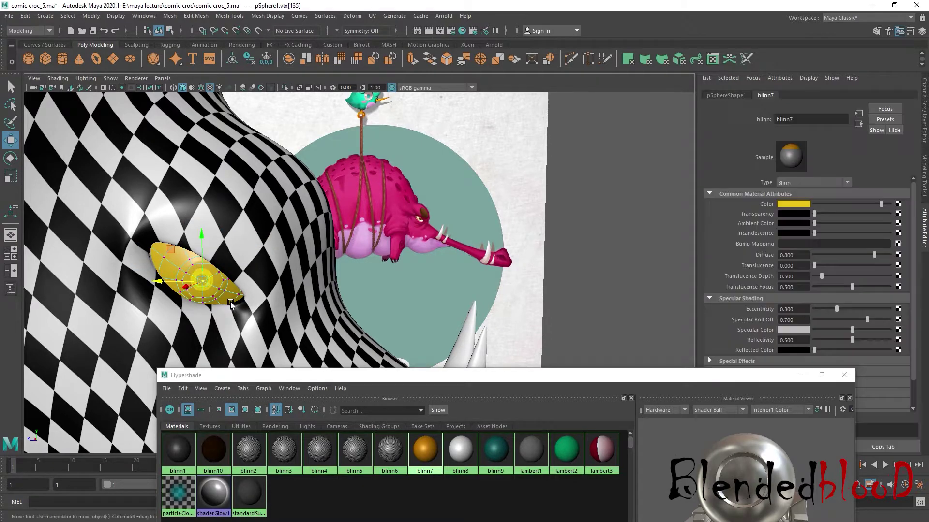
mouse_move(212, 246)
right_down()
mouse_move(211, 284)
mouse_move(213, 245)
right_up()
click(68, 16)
mouse_move(97, 202)
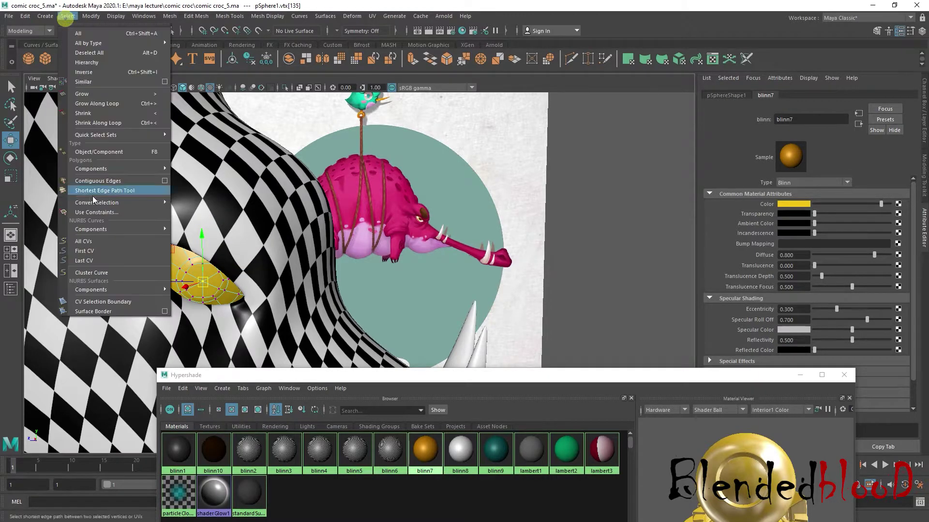
click(183, 194)
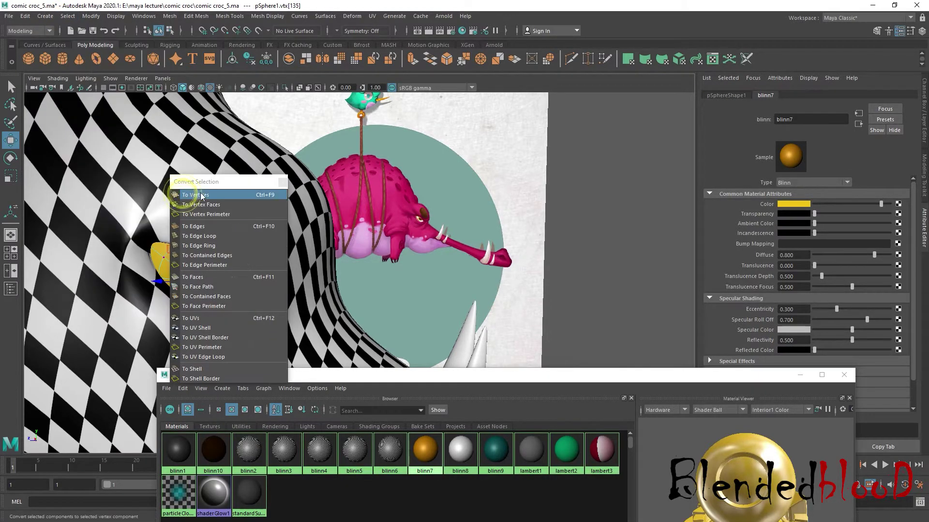
mouse_move(186, 196)
mouse_down()
mouse_move(30, 106)
mouse_move(77, 54)
mouse_up()
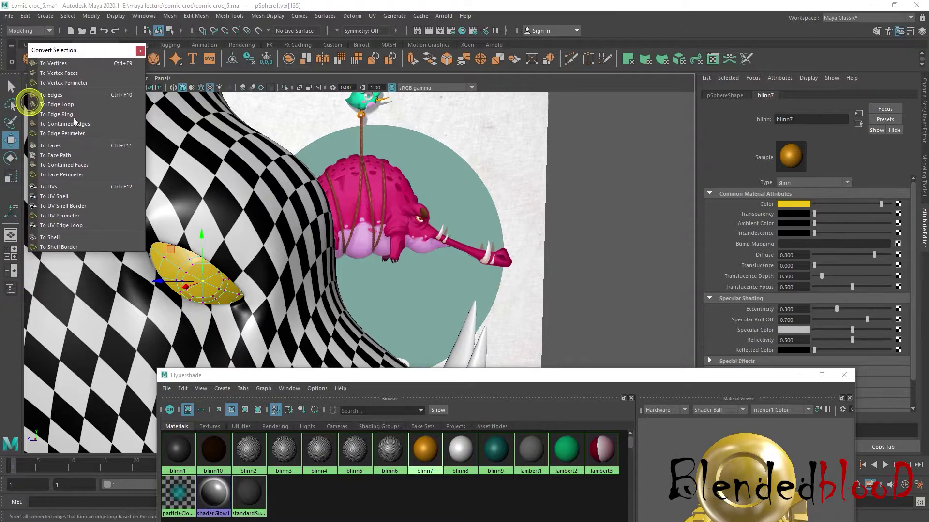
click(68, 147)
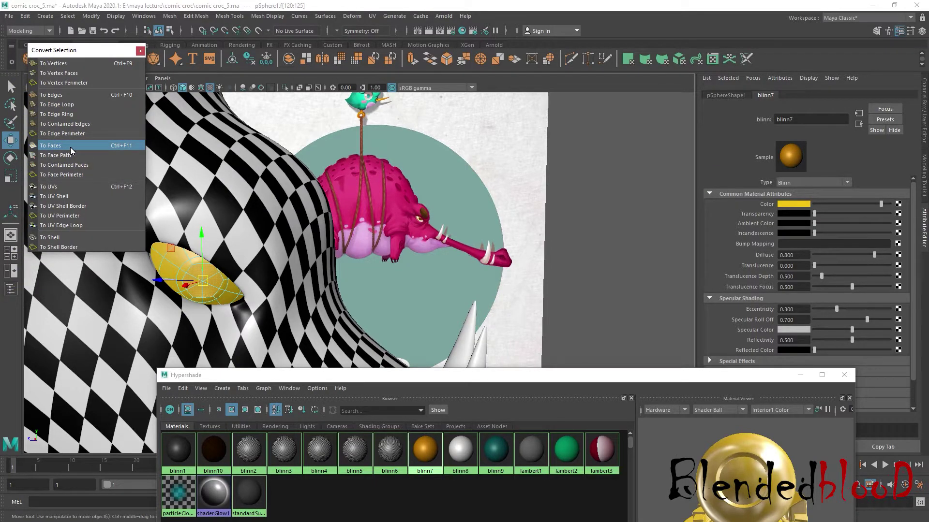
Assign the dark brown blinn10 to the eye's centre faces as a pupil
click(213, 450)
right_click(213, 452)
click(208, 360)
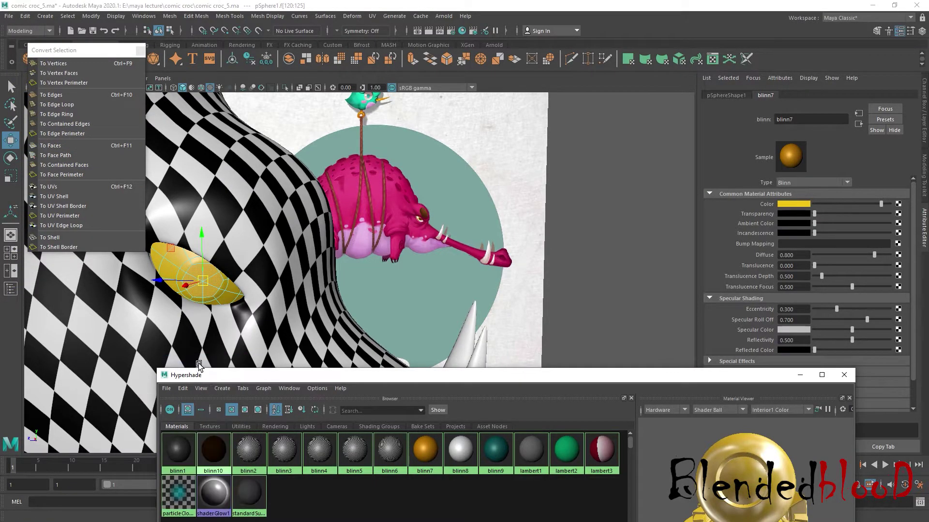
right_click(207, 281)
click(210, 246)
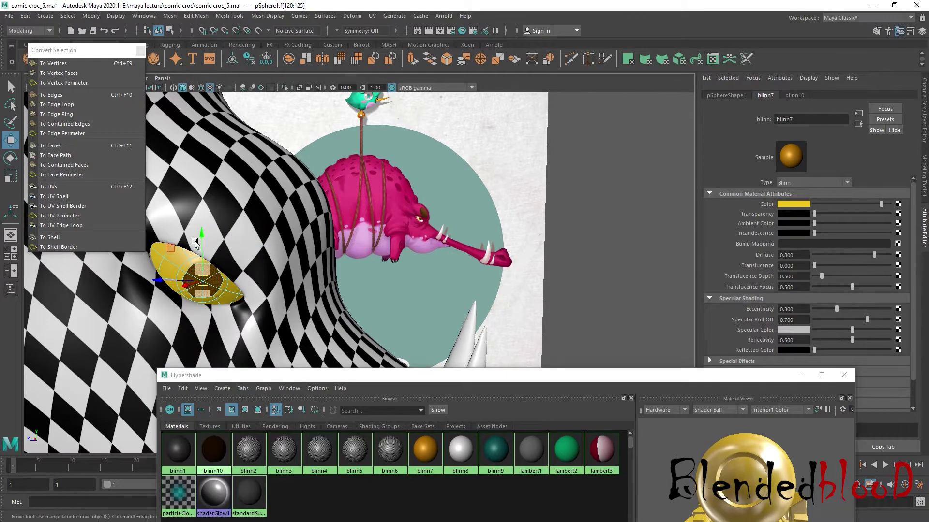
click(64, 73)
Check the eye's material assignment and clear the selection
right_click(232, 476)
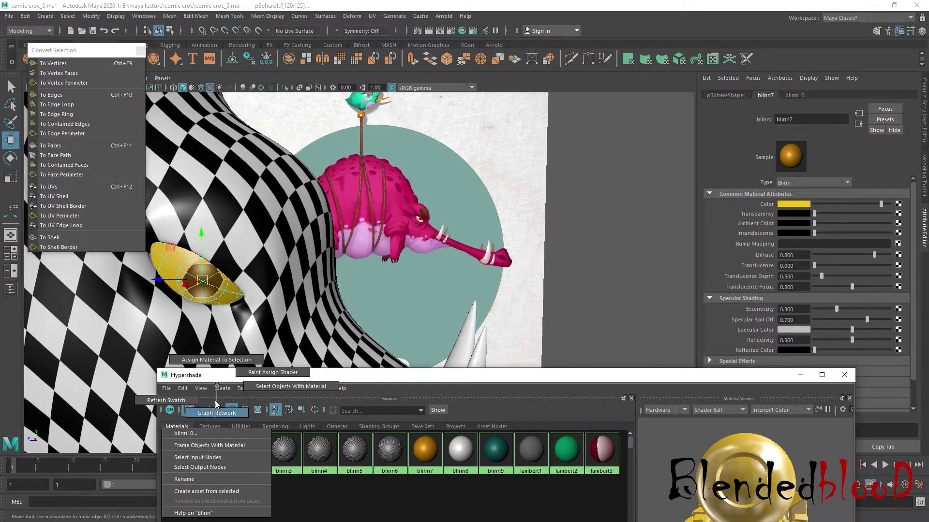
right_click(205, 246)
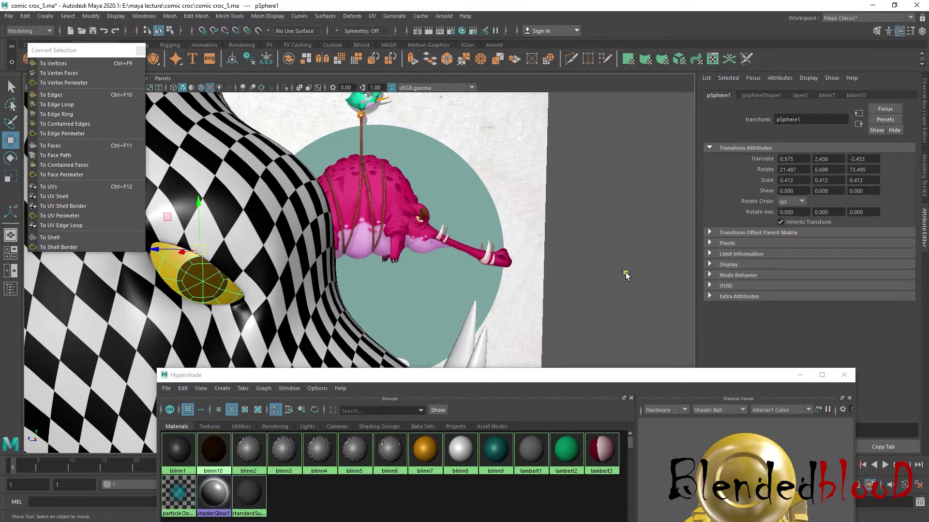
scroll(624, 272, up, 3)
click(624, 272)
click(344, 297)
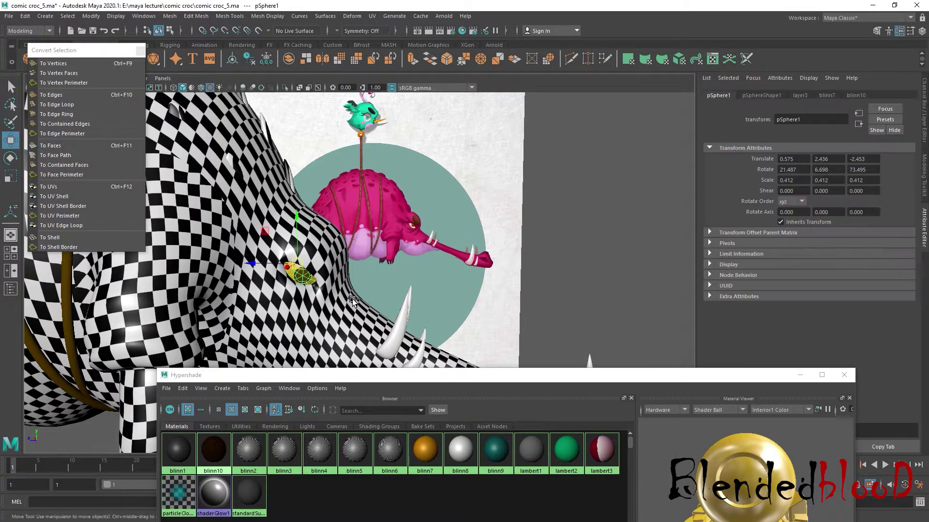
mouse_move(302, 274)
ctrl+right_down()
mouse_move(350, 233)
mouse_move(533, 212)
ctrl+right_up()
click(529, 249)
scroll(528, 249, down, 3)
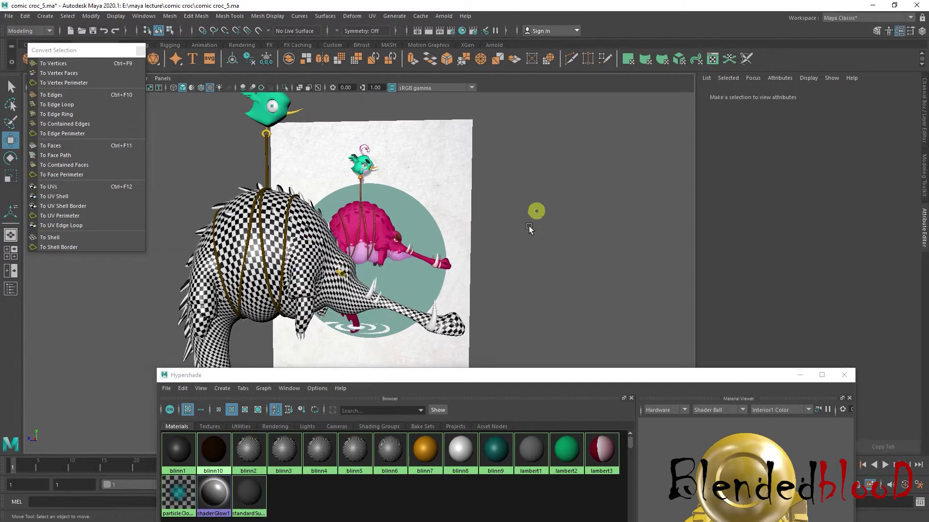
Convert pSphere2's centre vertices to faces and assign blinn10 as a dark pupil
scroll(451, 278, up, 3)
mouse_move(451, 277)
alt+mouse_down()
mouse_move(482, 282)
mouse_move(448, 281)
alt+mouse_up()
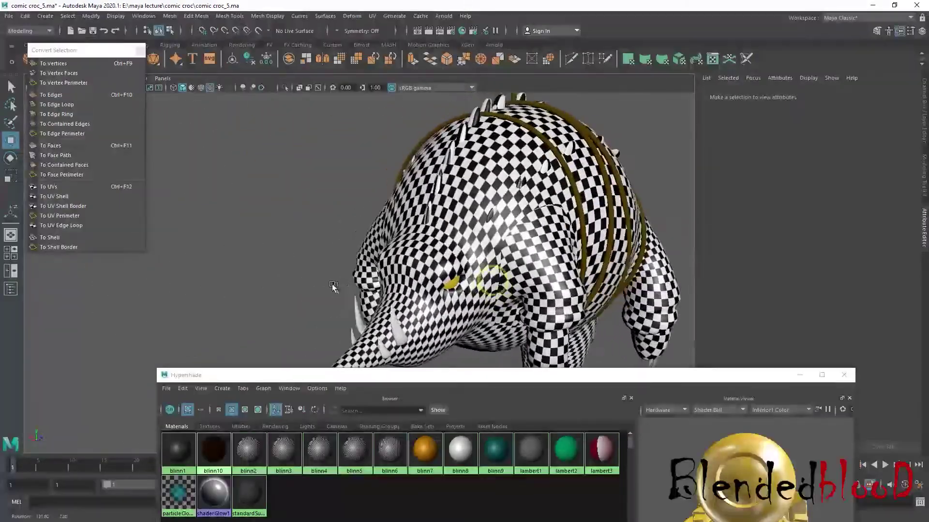
scroll(448, 280, up, 3)
scroll(448, 281, up, 3)
click(467, 279)
scroll(468, 281, up, 3)
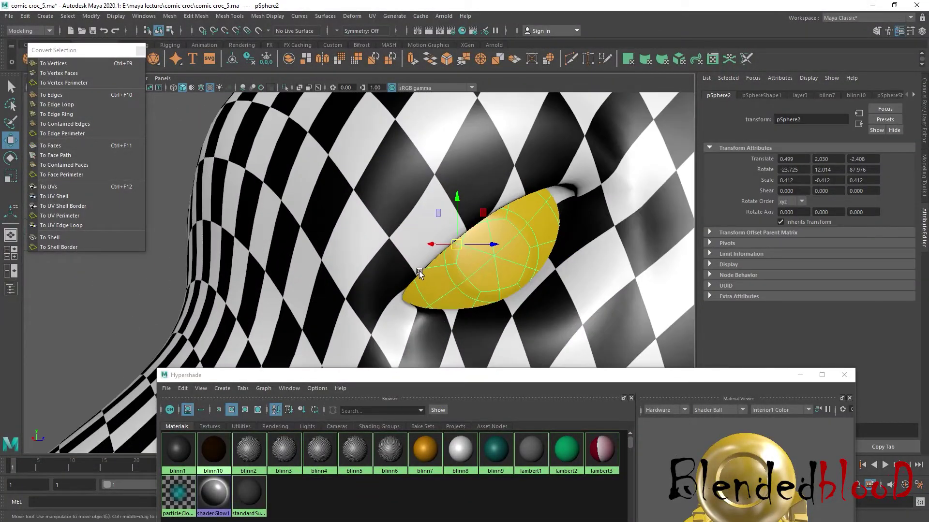
right_drag(473, 249, 450, 251)
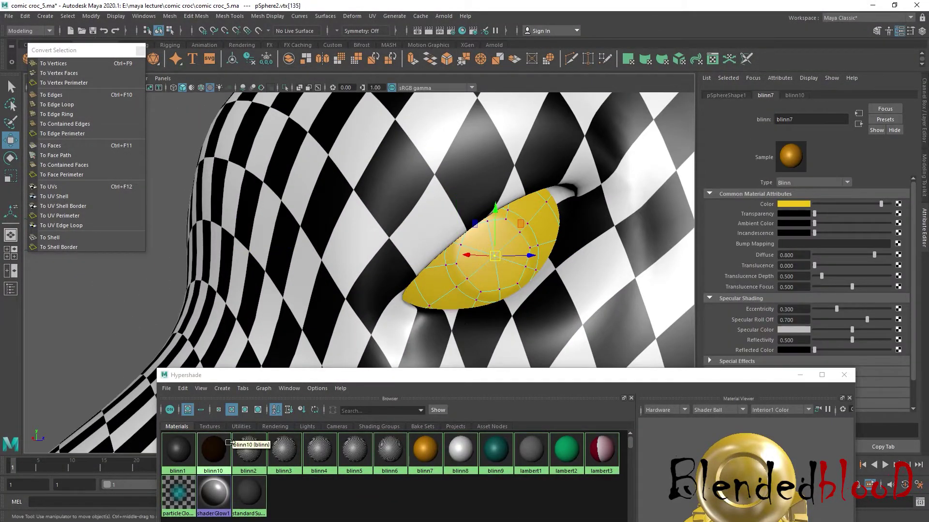
click(63, 145)
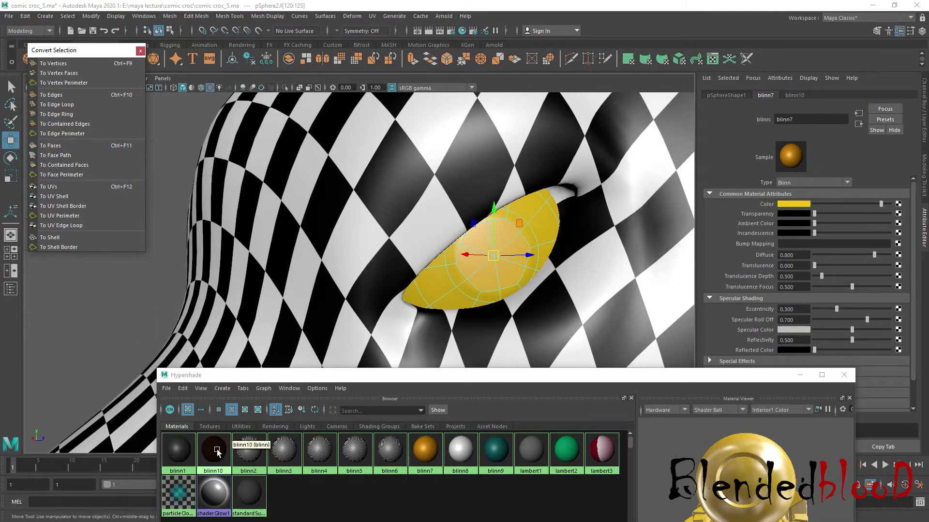
right_drag(213, 450, 217, 412)
right_drag(464, 246, 481, 247)
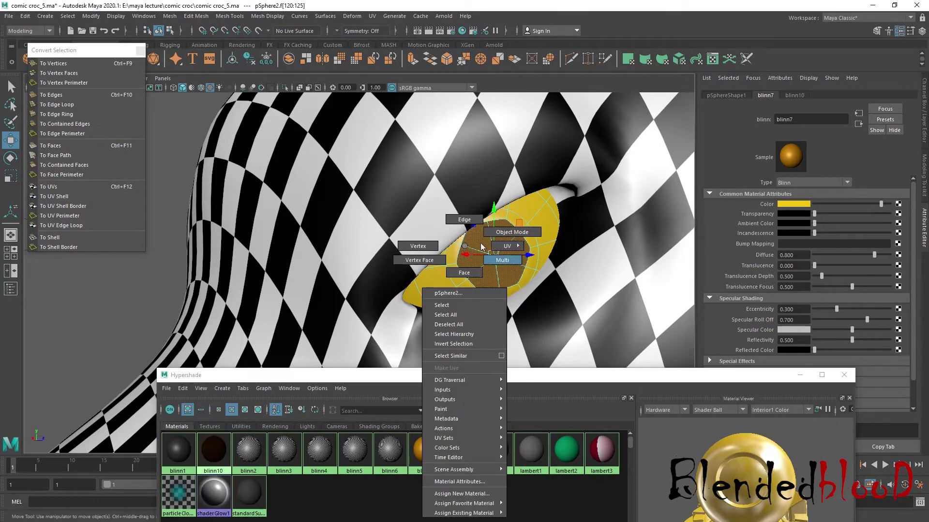
click(248, 266)
Orbit out and select the claws on the crocodile's feet
scroll(180, 288, down, 5)
mouse_move(180, 287)
alt+mouse_down()
mouse_move(436, 262)
mouse_move(401, 205)
alt+mouse_up()
scroll(436, 263, down, 5)
scroll(400, 205, up, 2)
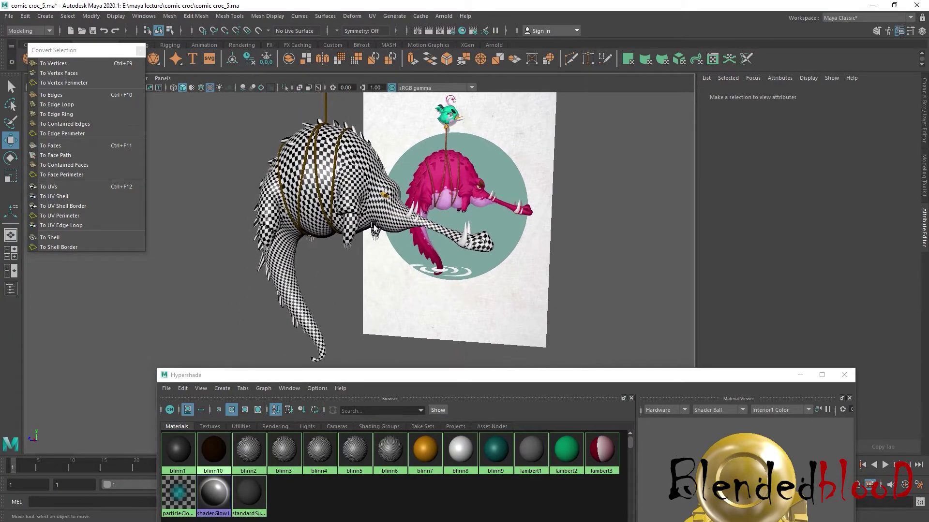
click(352, 253)
scroll(394, 233, up, 2)
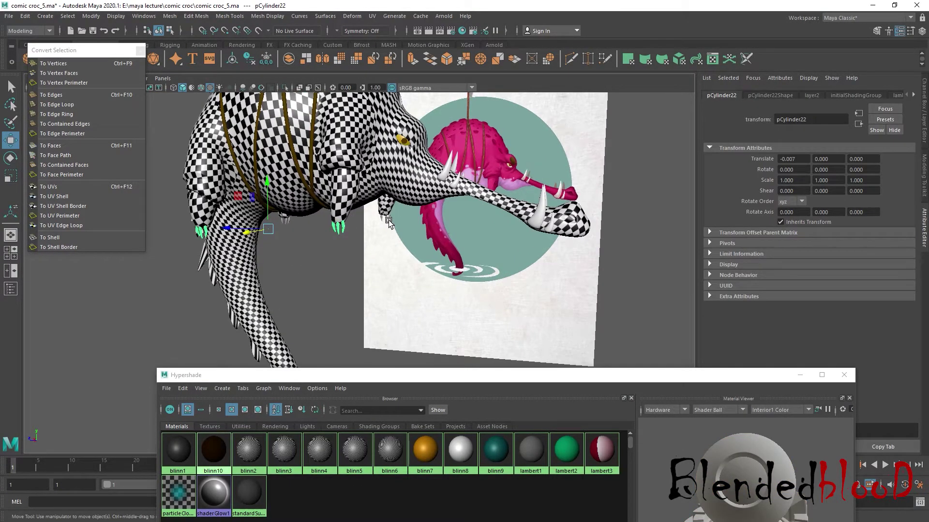
click(389, 221)
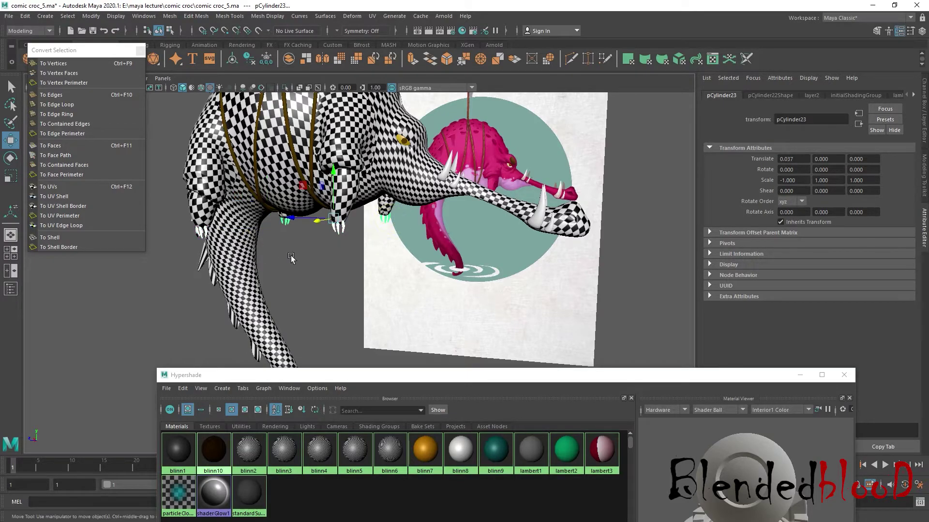
alt+drag(290, 258, 375, 244)
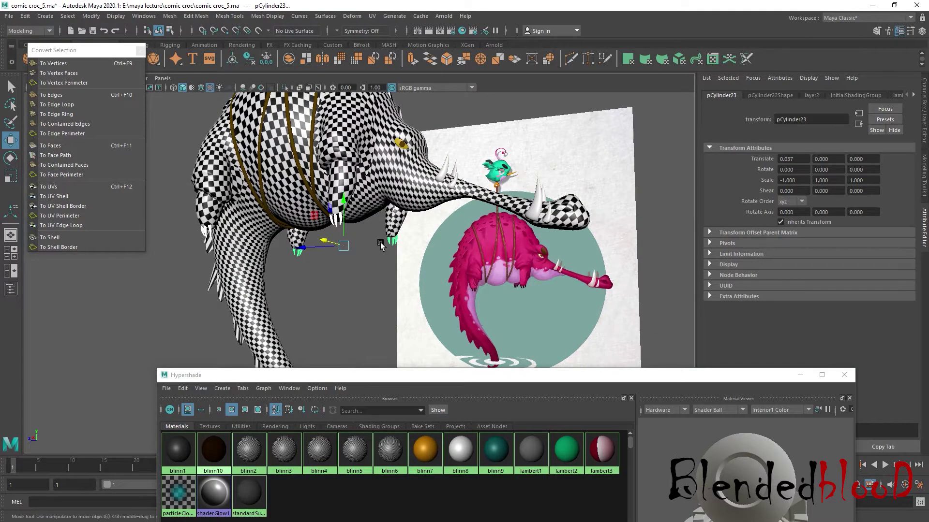
click(336, 222)
click(212, 234)
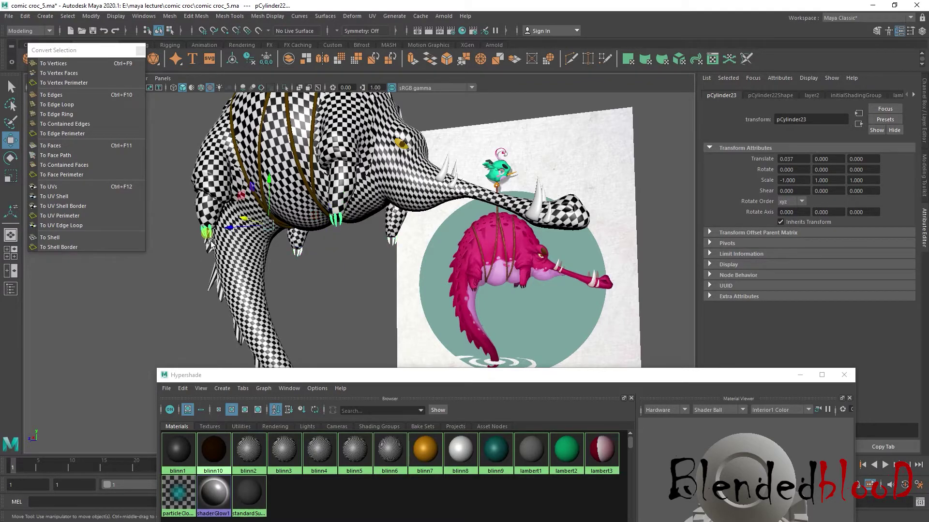
Assign a new near-black Lambert, lambert4, to the selected claws, then deselect
right_click(301, 247)
click(304, 494)
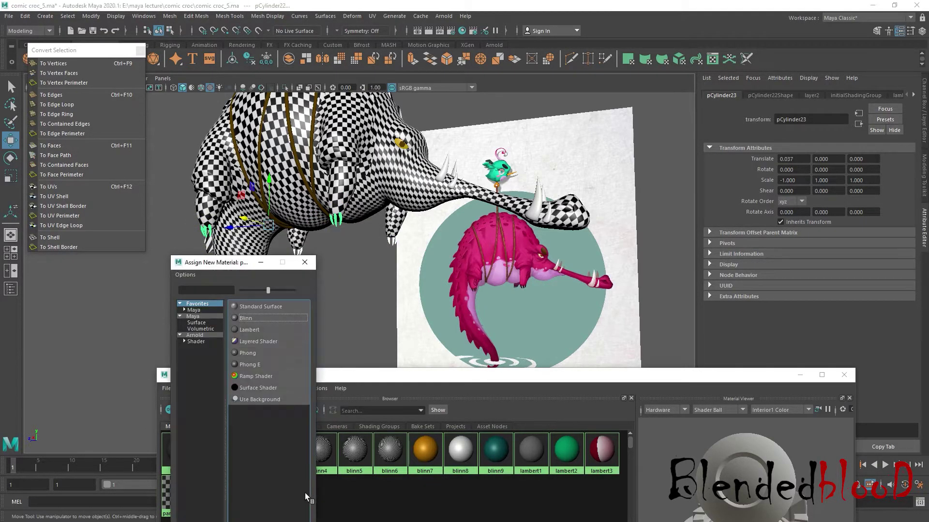
click(253, 329)
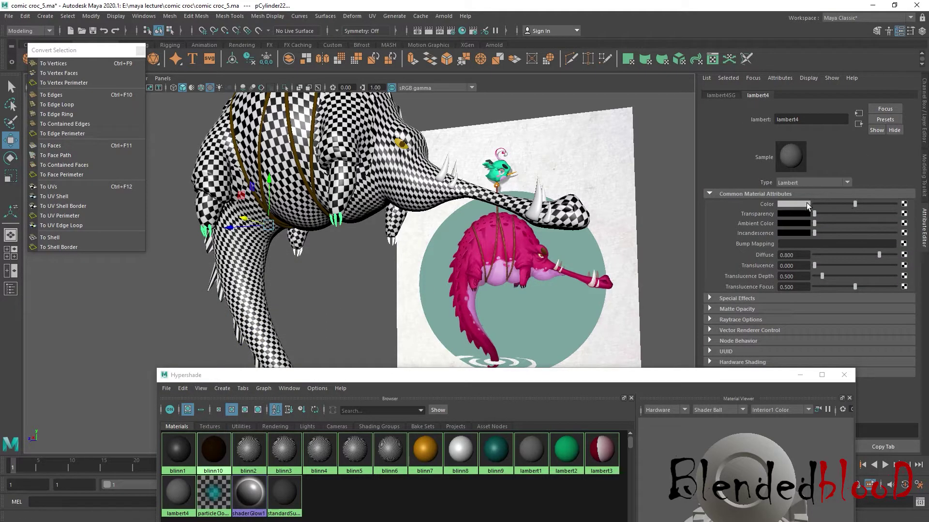
click(806, 204)
click(348, 215)
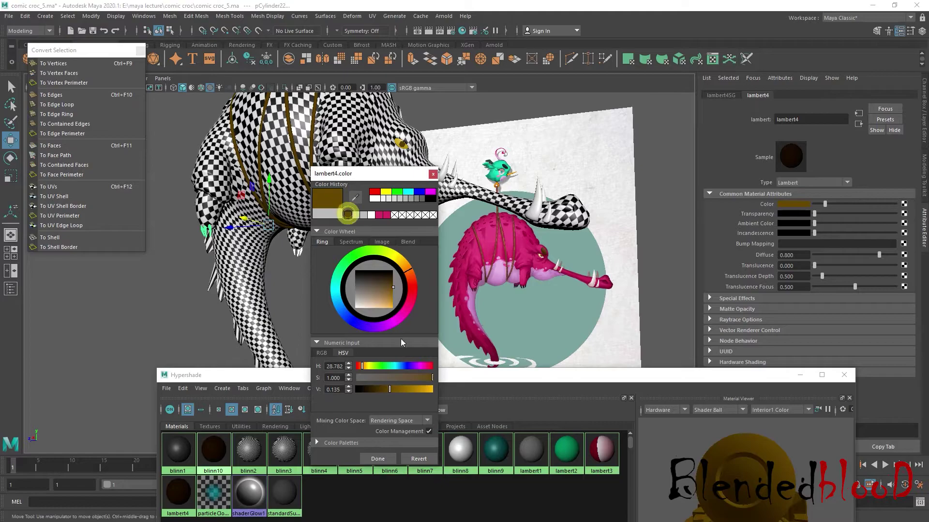
click(374, 390)
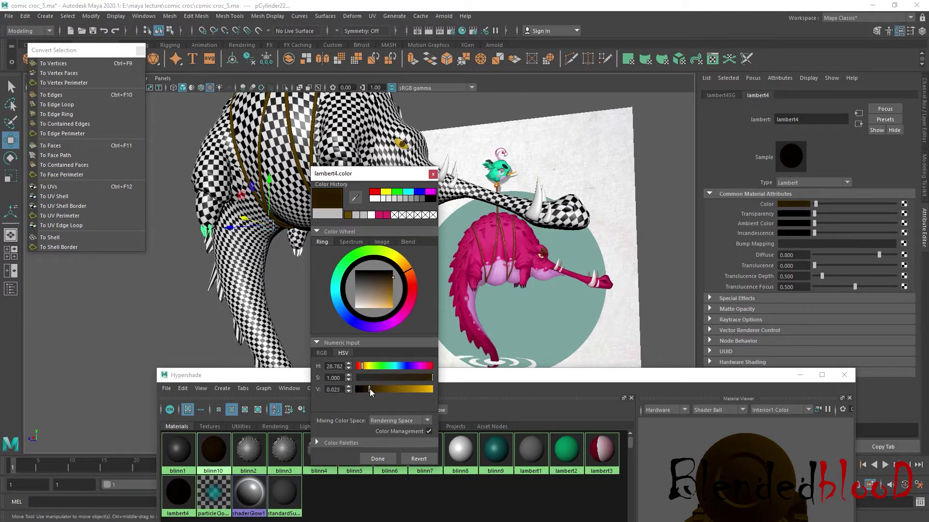
click(385, 455)
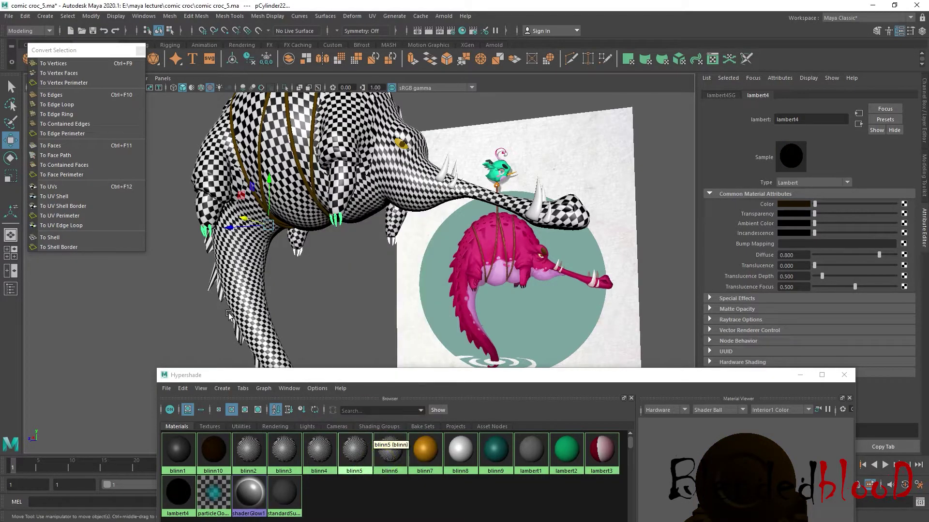
click(300, 303)
alt+drag(329, 254, 367, 214)
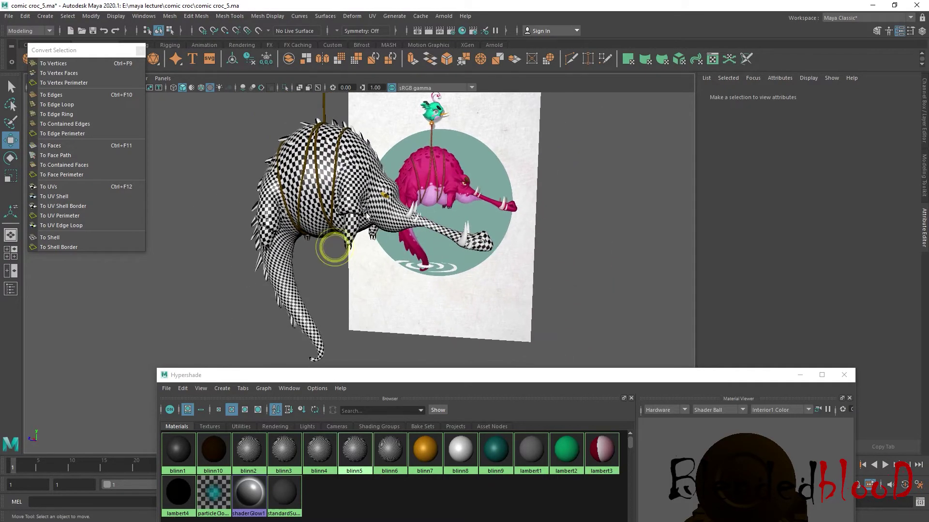
Assign a new Lambert, lambert5, to pCylinder16 and drive its colour with a Ramp texture
click(363, 208)
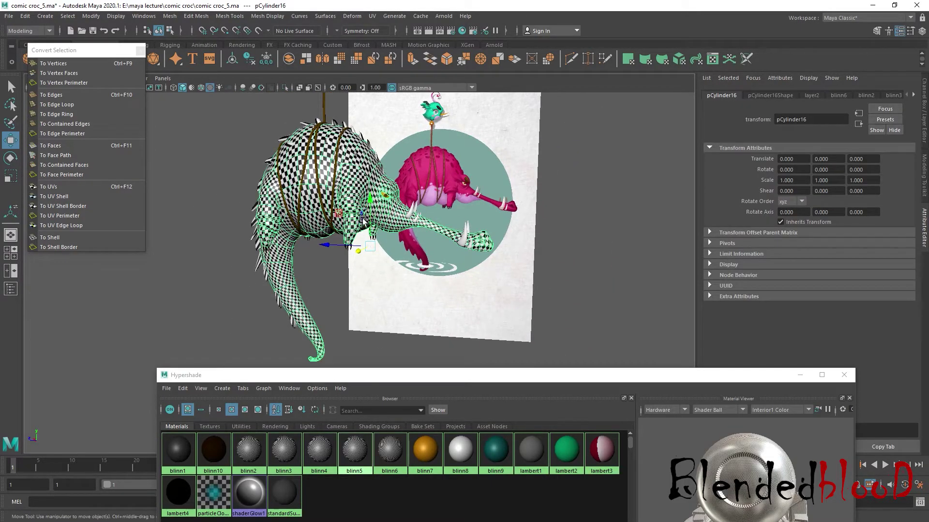
right_click(362, 218)
click(362, 468)
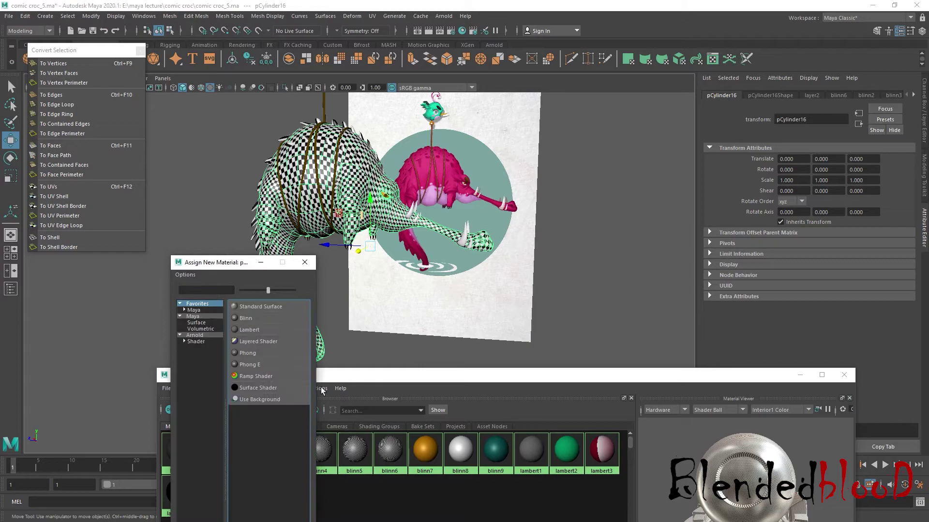
click(330, 284)
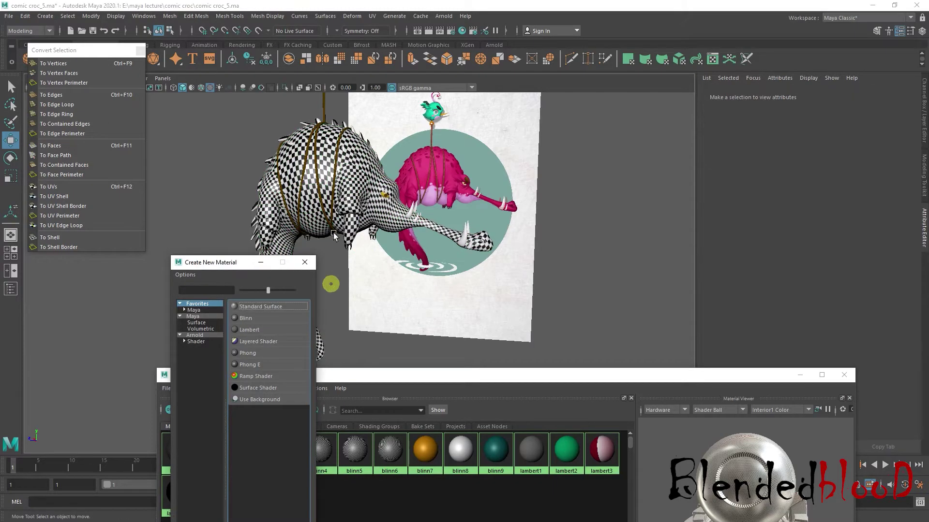
click(295, 159)
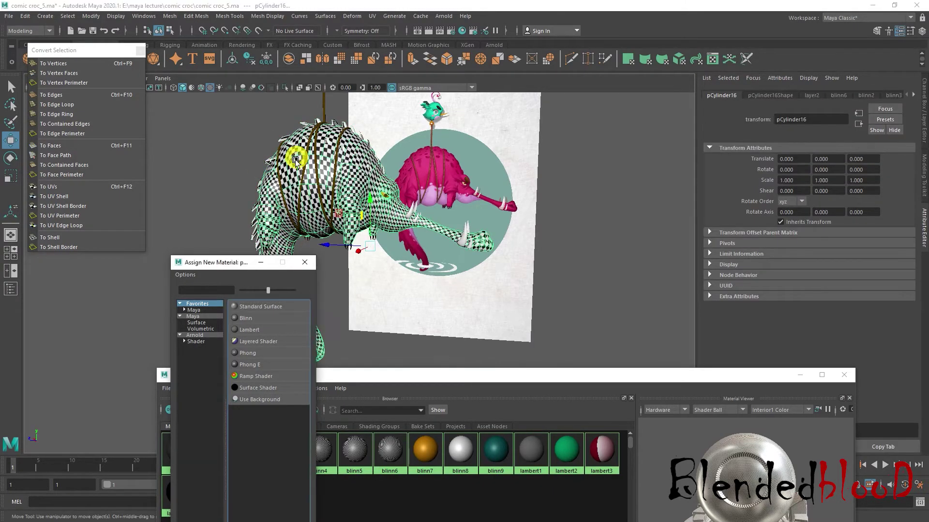
right_drag(295, 159, 299, 382)
click(306, 410)
click(249, 328)
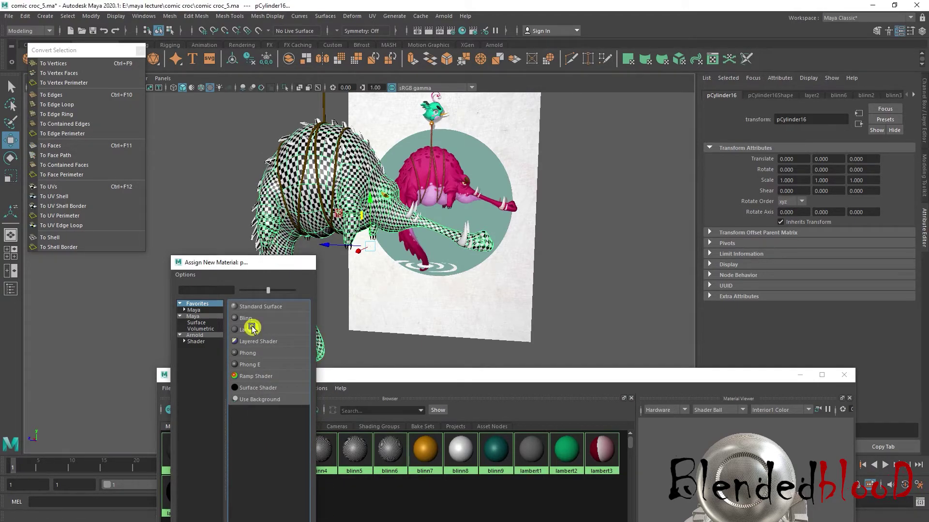
click(904, 203)
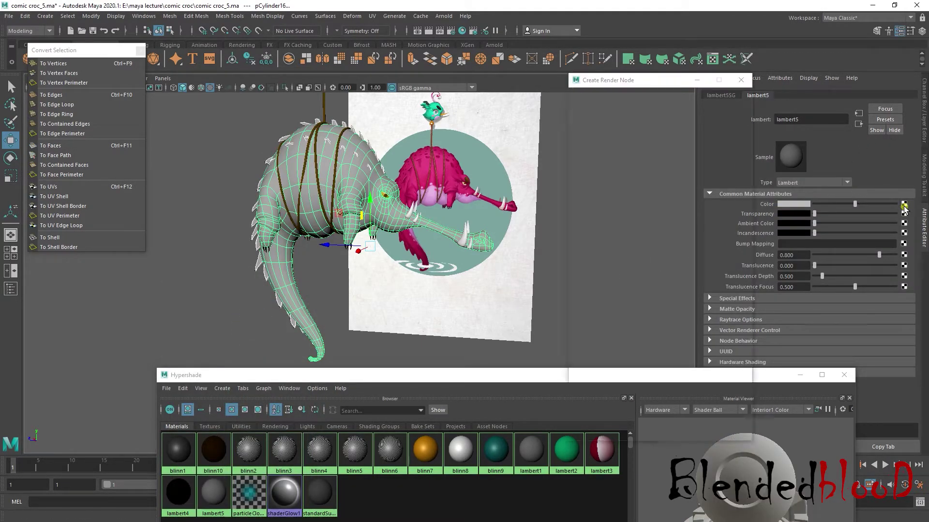
click(653, 275)
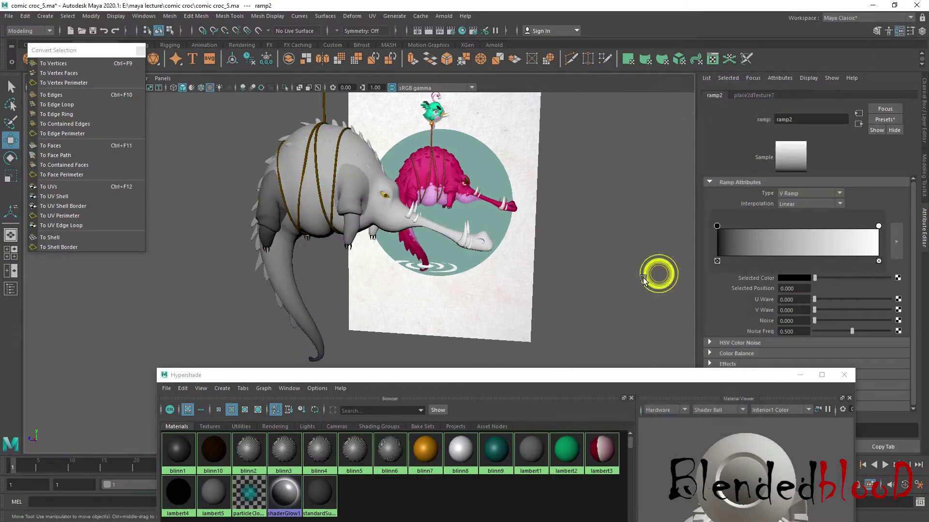
Eyedropper a magenta from the reference crocodile into ramp2's top colour stop
mouse_move(473, 249)
alt+mouse_down()
mouse_move(452, 236)
mouse_move(456, 252)
alt+mouse_up()
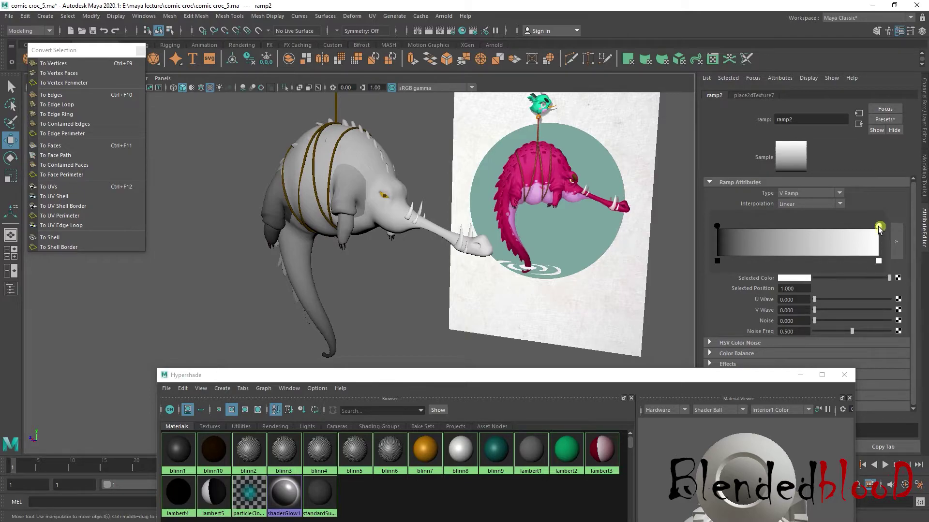
click(794, 278)
click(803, 280)
click(747, 261)
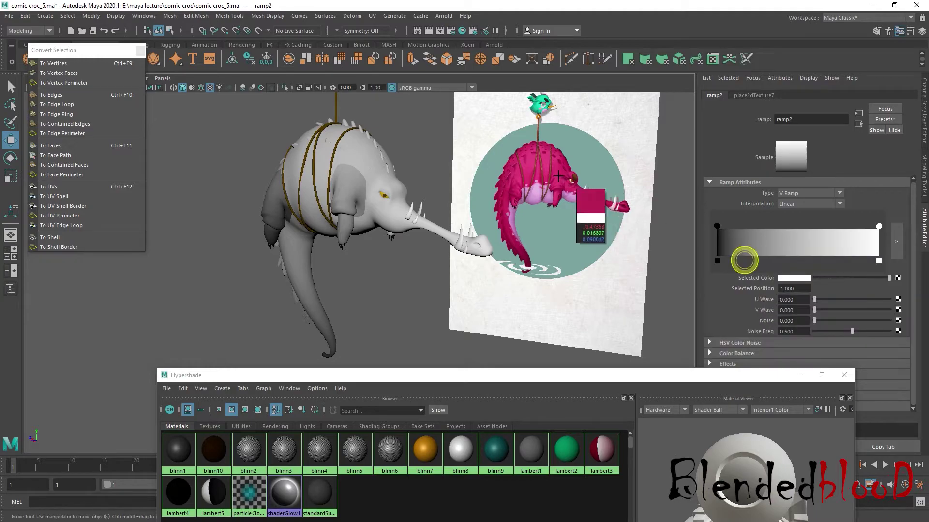
click(558, 171)
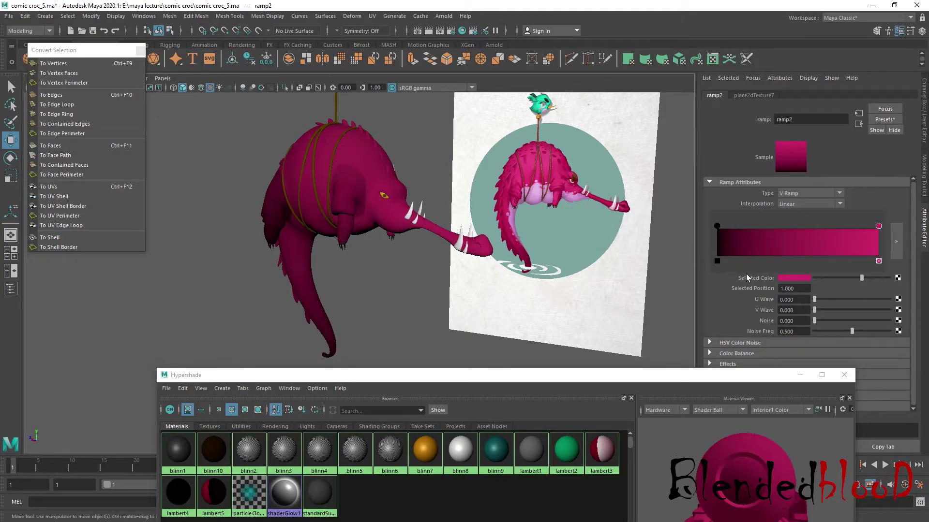
click(795, 279)
click(354, 198)
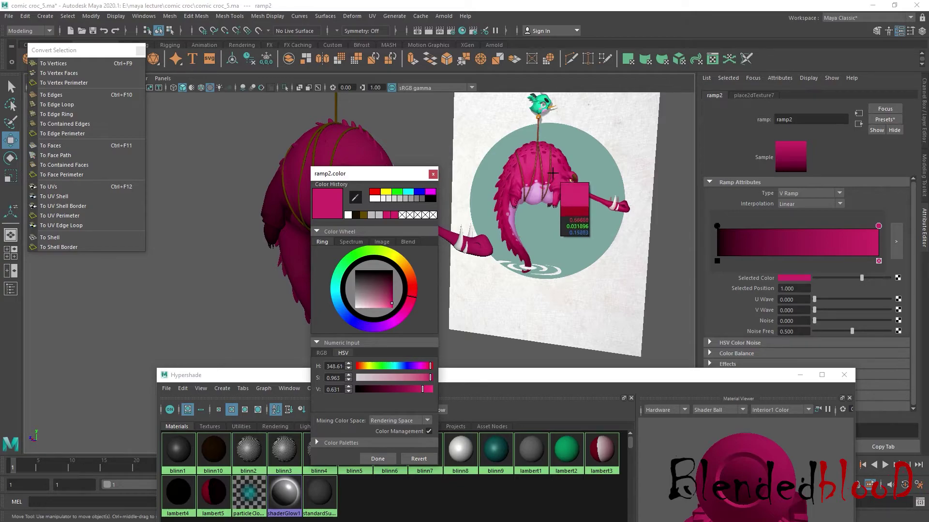
click(545, 160)
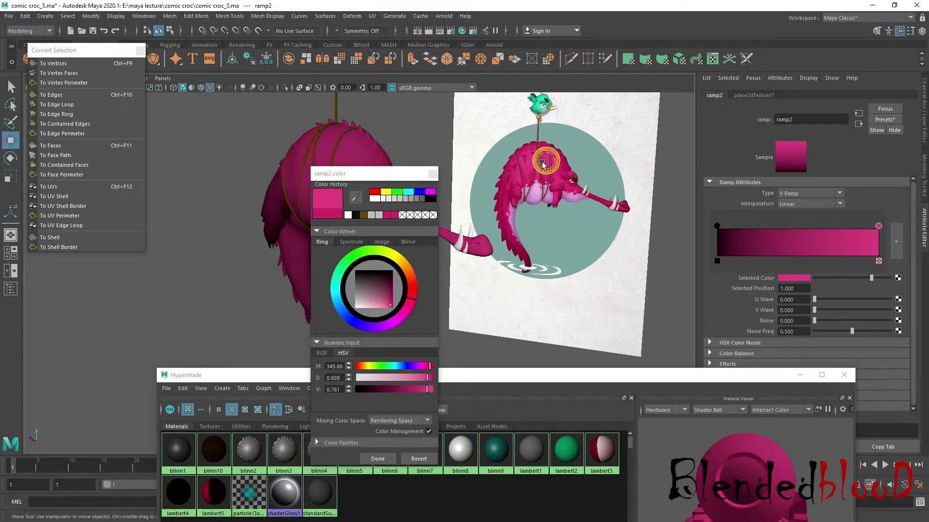
drag(410, 174, 575, 197)
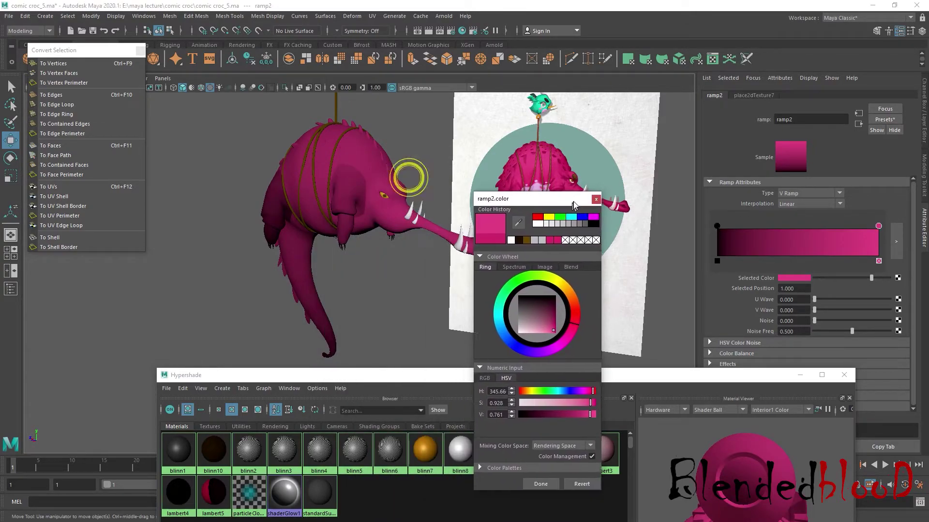
click(547, 482)
alt+drag(363, 276, 357, 277)
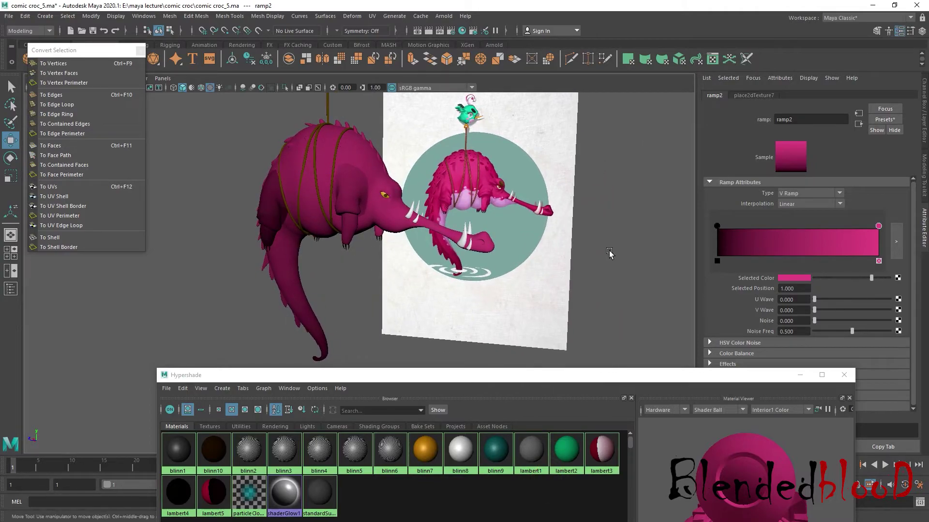
Move the black ramp stop to position 0 and colour it light pink from the reference
drag(717, 227, 731, 226)
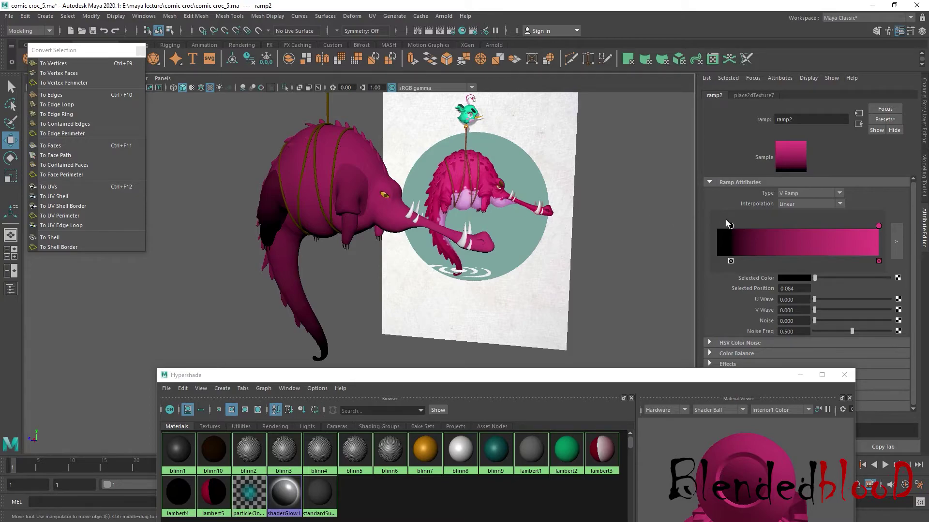
drag(729, 227, 679, 228)
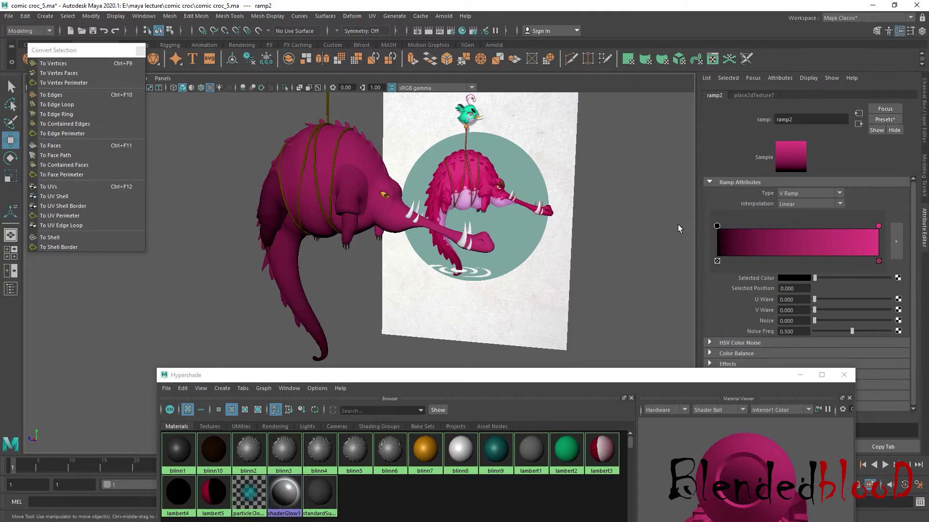
click(802, 277)
click(520, 235)
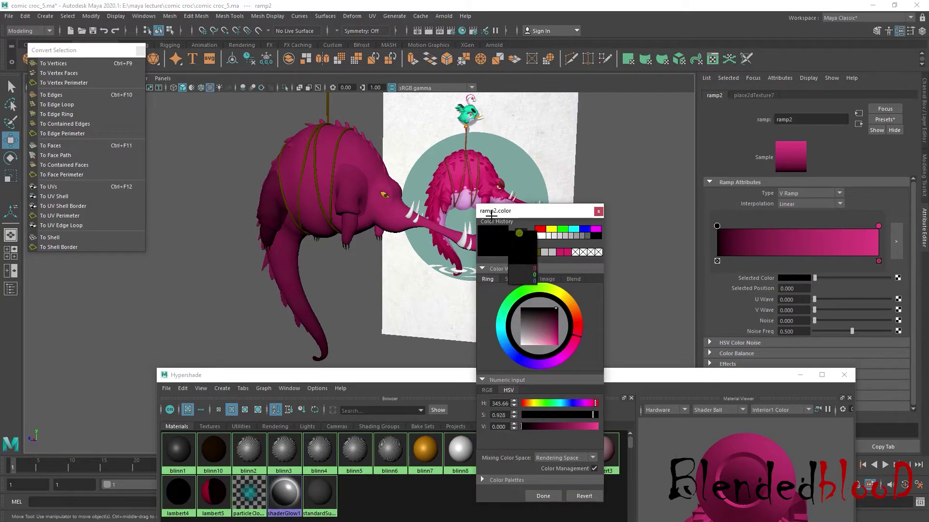
click(469, 197)
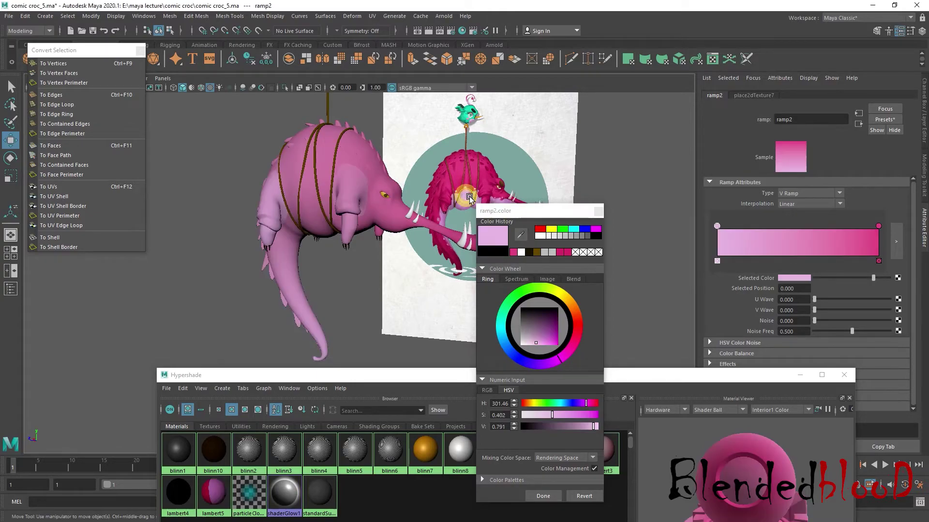
click(599, 213)
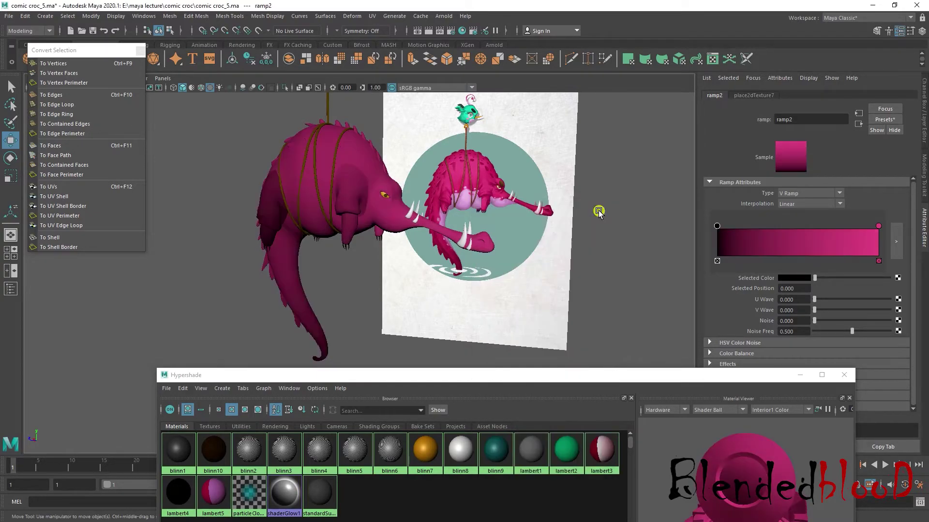
click(798, 279)
click(740, 254)
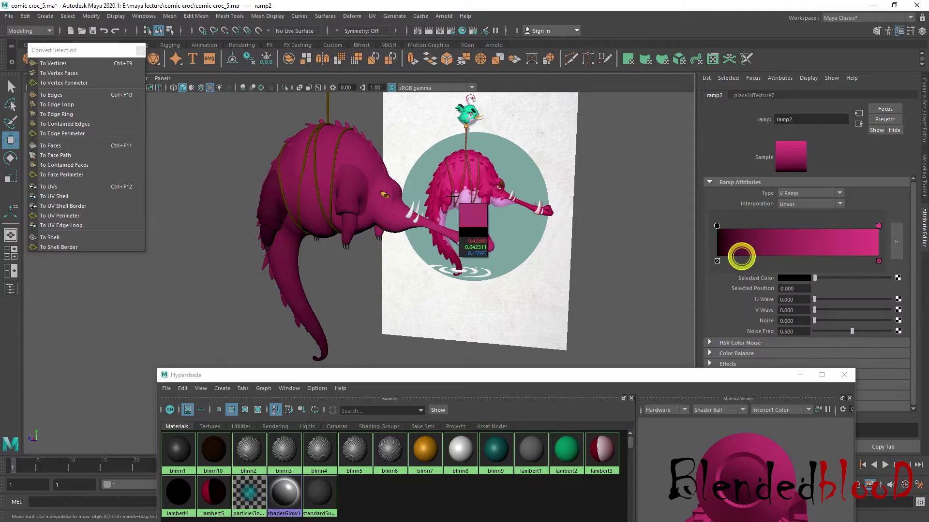
click(465, 195)
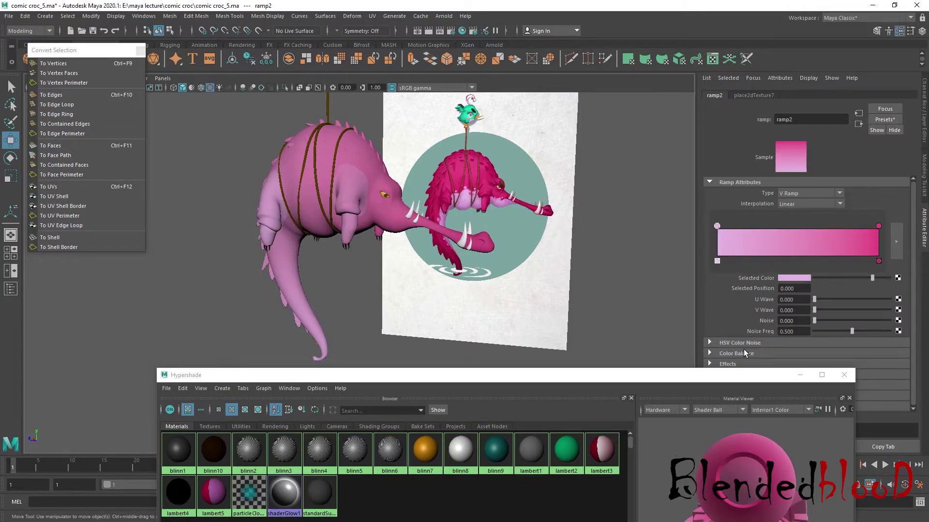
drag(740, 375, 735, 391)
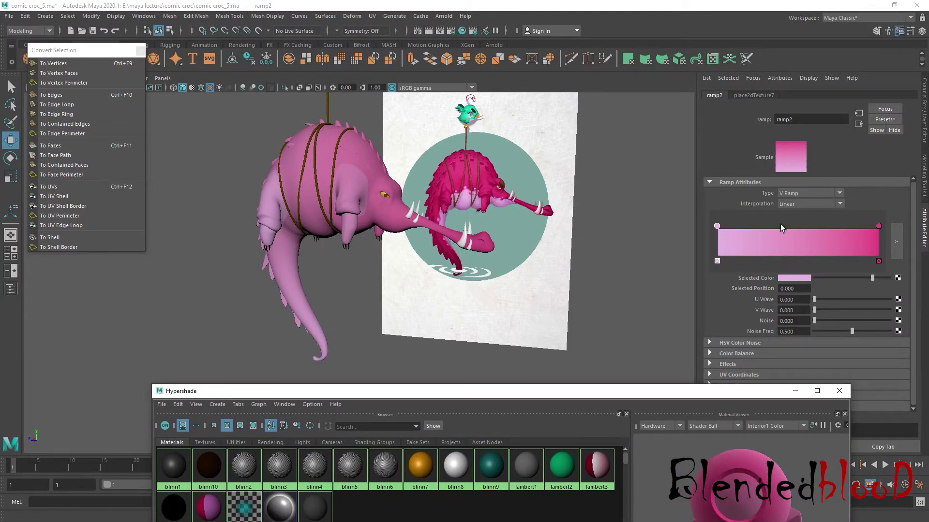
Add a middle ramp stop at 0.431 coloured with a deep pink sampled from the reference
click(780, 224)
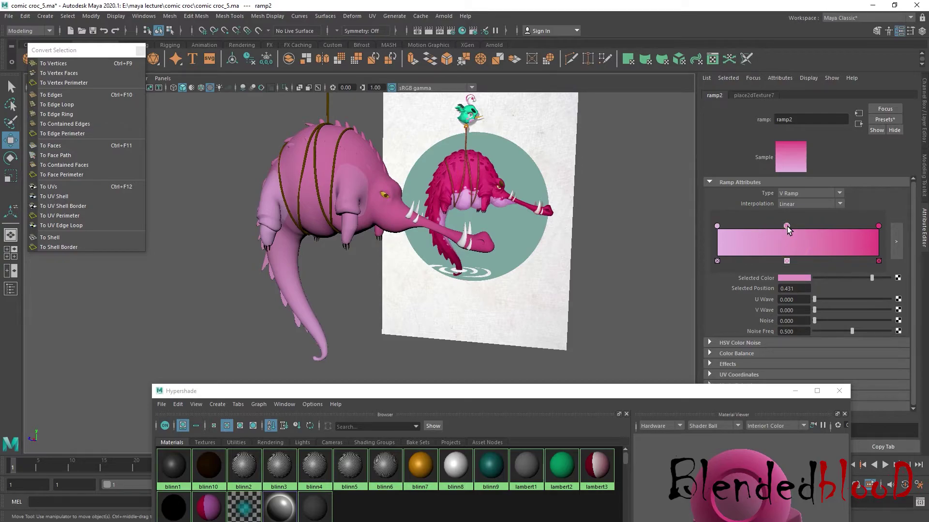
click(801, 278)
click(786, 279)
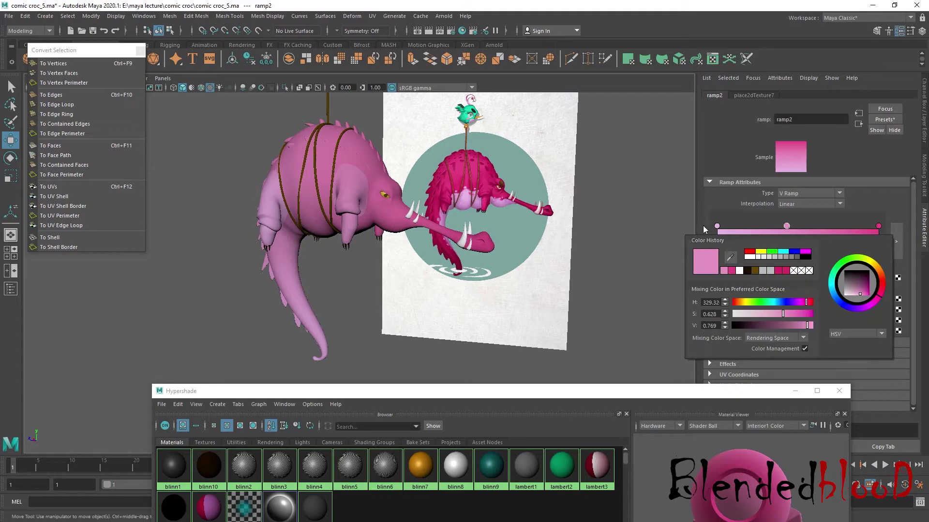
click(730, 261)
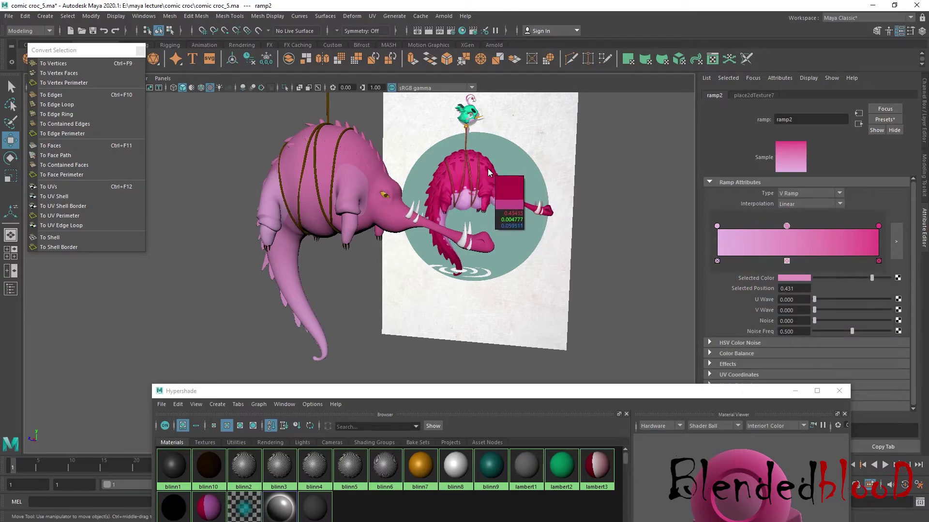
click(488, 173)
mouse_move(648, 255)
alt+mouse_down()
mouse_move(402, 284)
mouse_move(448, 290)
mouse_move(435, 295)
mouse_move(280, 288)
mouse_move(361, 291)
alt+mouse_up()
alt+drag(405, 163, 554, 222)
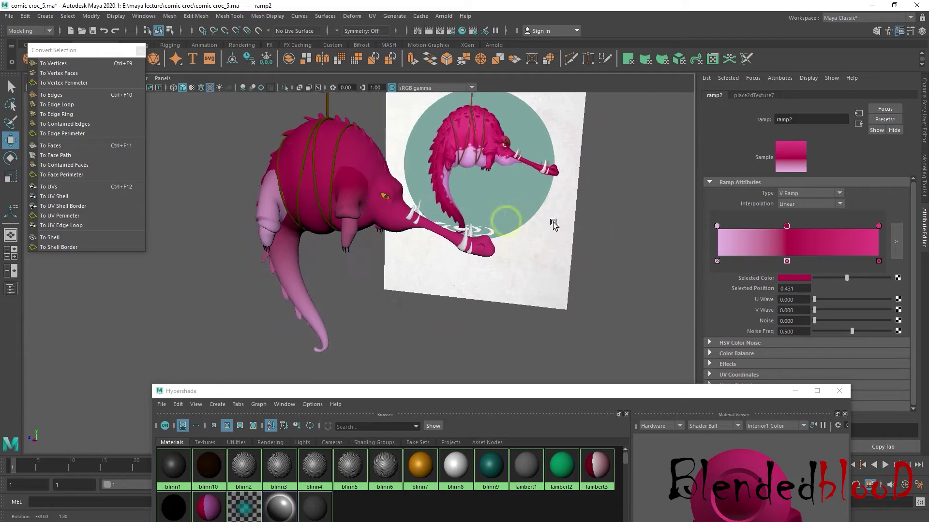
Change the ramp type to U Ramp and select the crocodile body
click(834, 196)
click(825, 213)
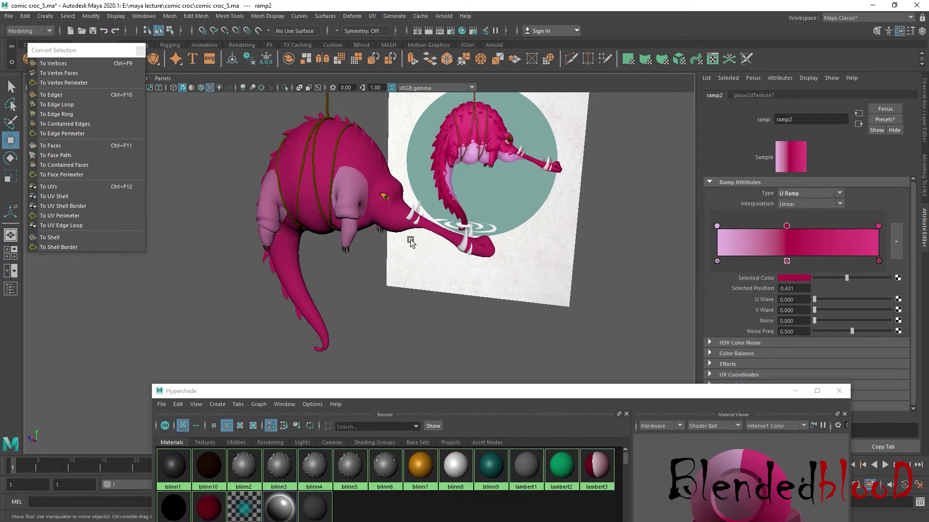
click(352, 209)
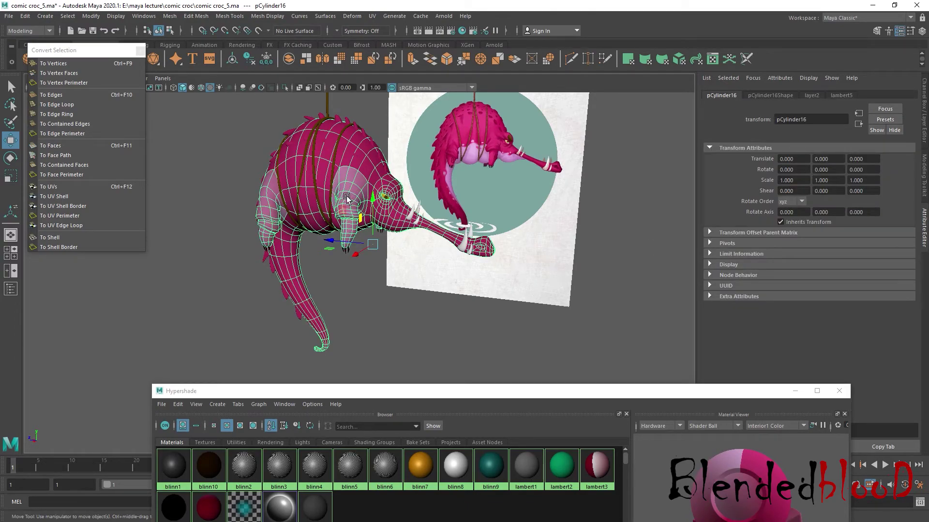
Orbit so the reference faces front and select the crocodile body mesh
drag(304, 395, 301, 363)
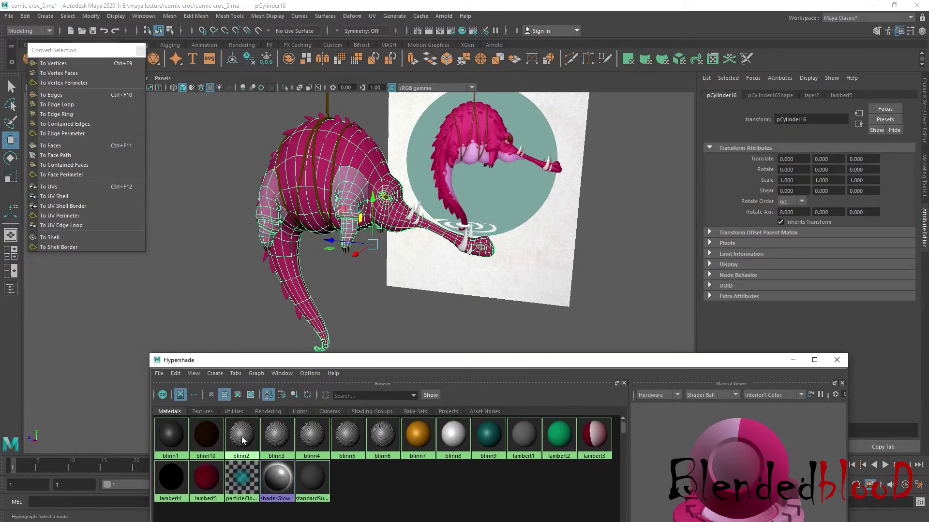
right_click(241, 439)
click(278, 390)
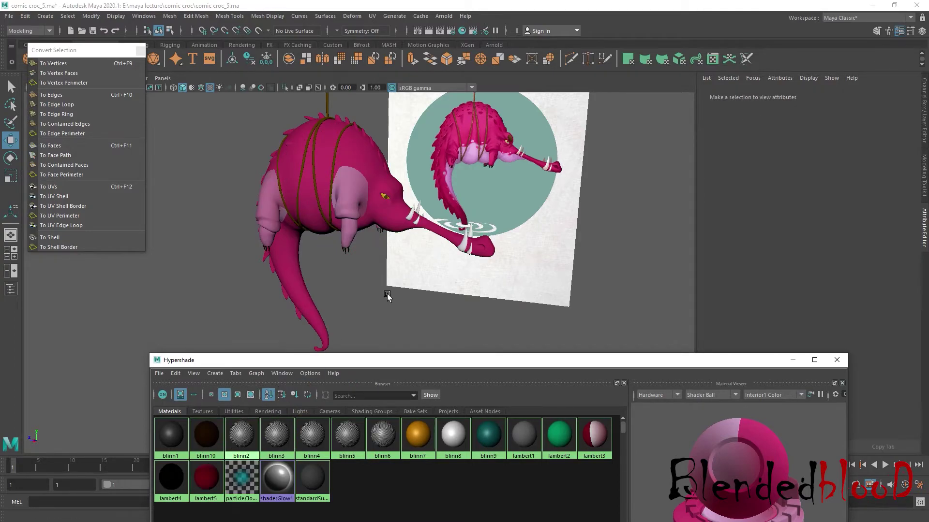
mouse_move(387, 296)
alt+mouse_down()
mouse_move(408, 283)
mouse_move(248, 291)
alt+mouse_up()
mouse_move(270, 433)
right_down()
mouse_move(299, 384)
mouse_move(310, 391)
right_up()
alt+drag(297, 313, 438, 300)
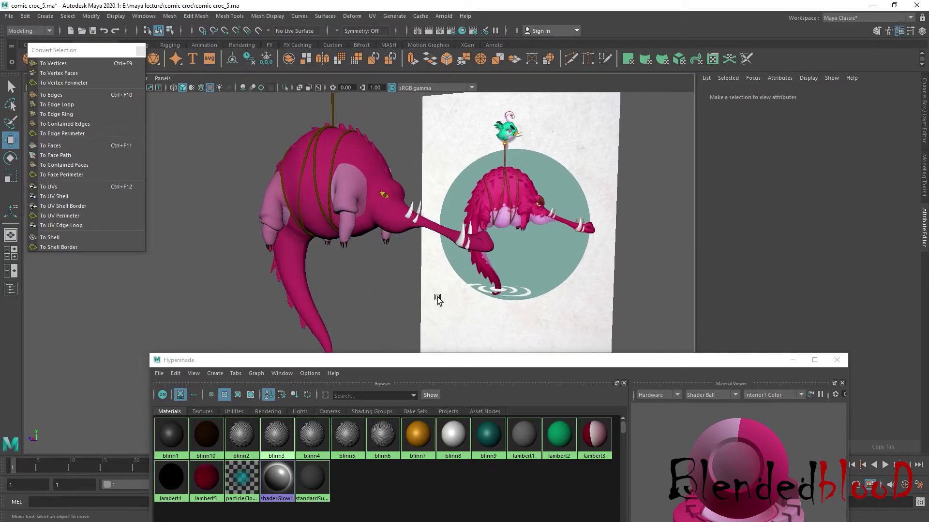
click(377, 199)
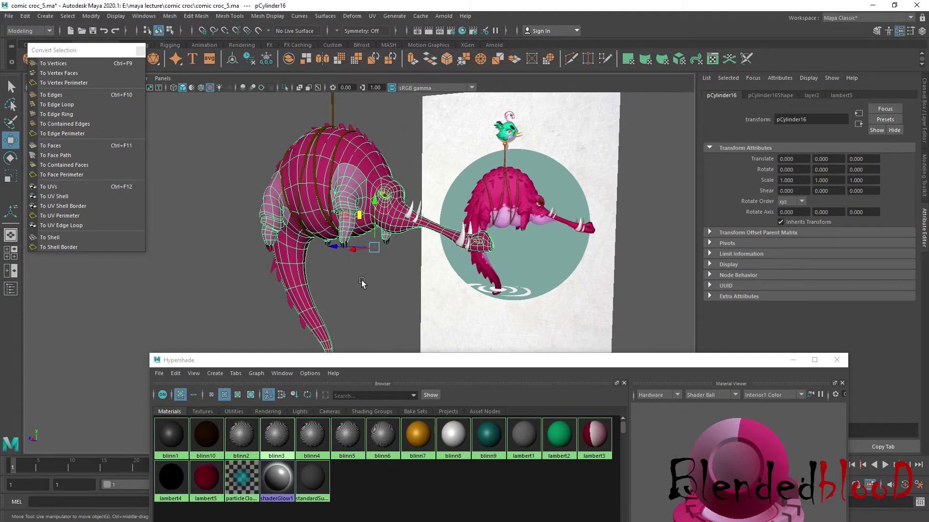
Undo the ramp material changes and return to plain shaded display with 5
key(ctrl+z)
key(shift+z)
key(ctrl+z)
key(ctrl+z)
key(ctrl+z)
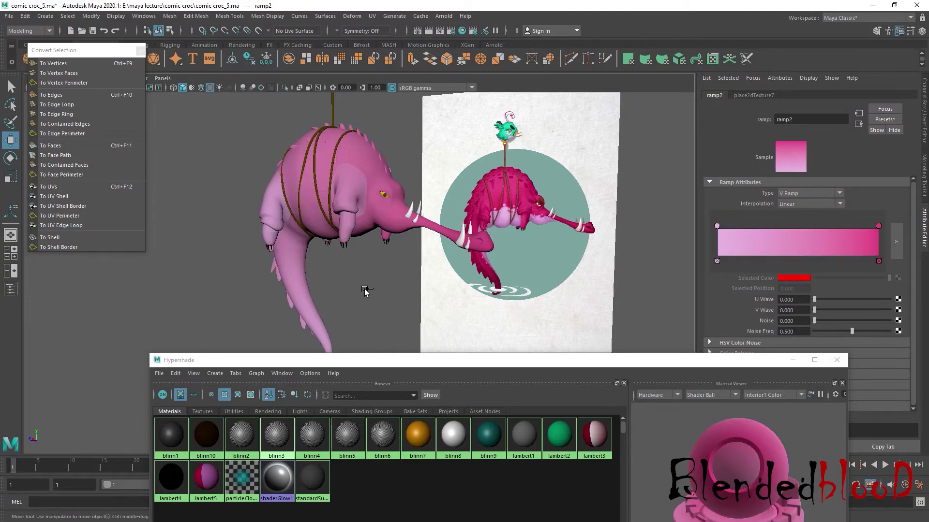
key(ctrl+z)
key(ctrl+z)
key(ctrl+z)
key(ctrl+z)
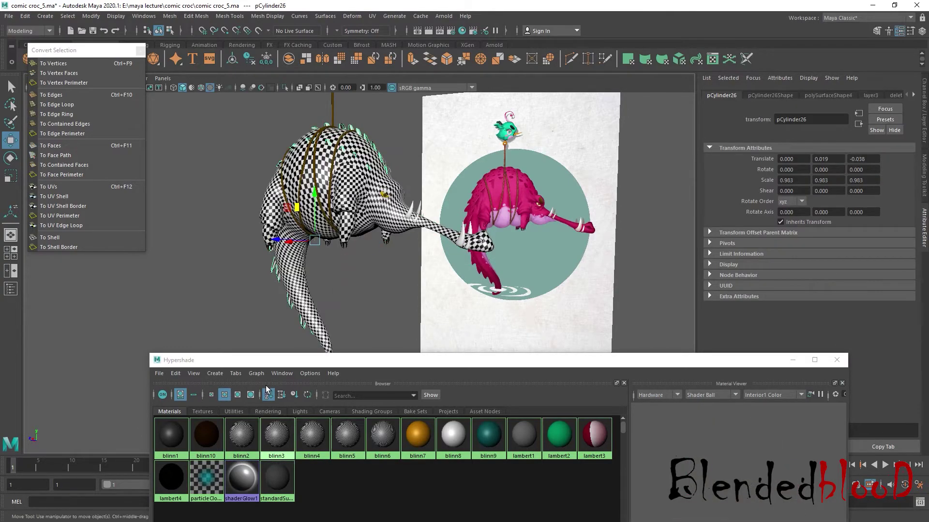
right_drag(242, 434, 300, 389)
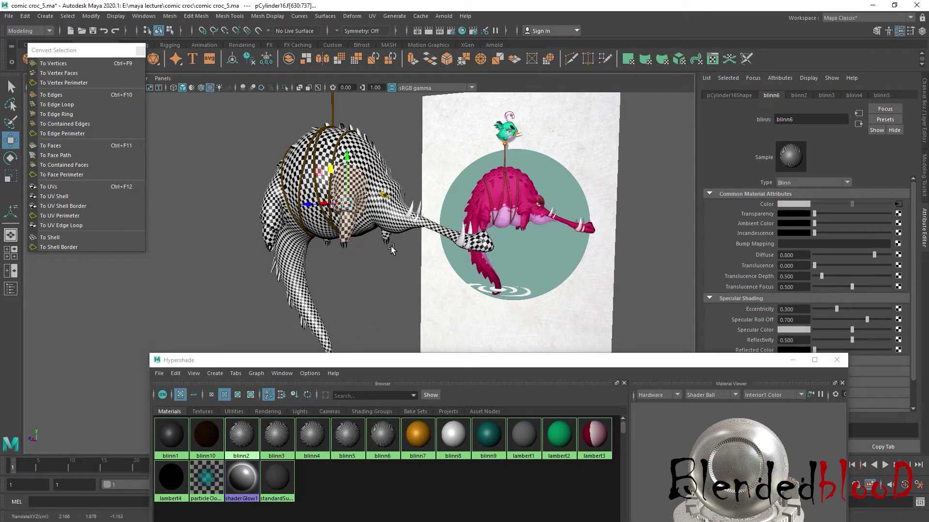
key(5)
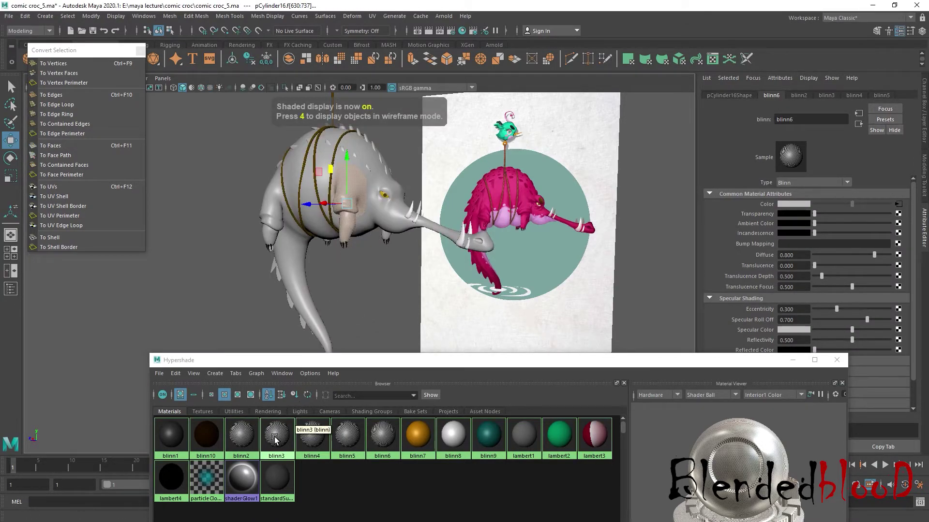
Select the crocodile's ear faces in face mode
right_drag(277, 434, 312, 391)
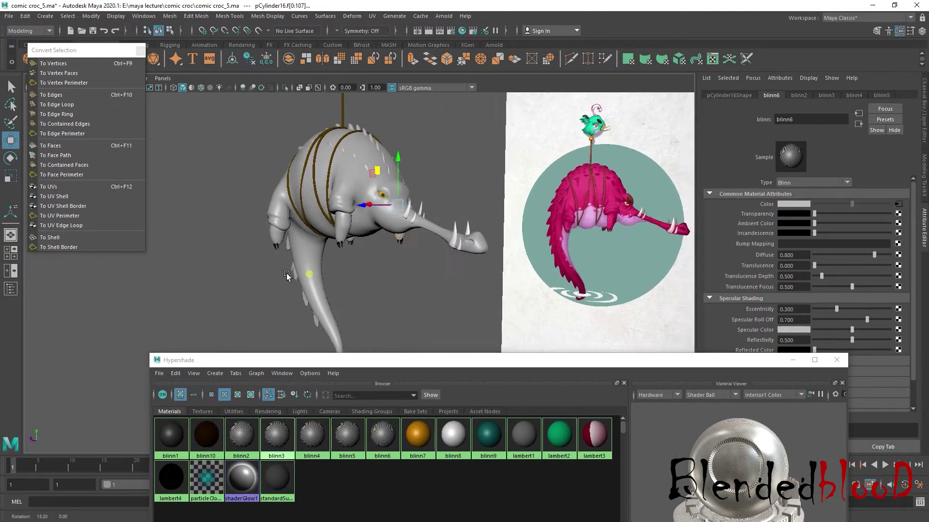
mouse_move(305, 296)
alt+mouse_down()
mouse_move(307, 269)
mouse_move(446, 258)
alt+mouse_up()
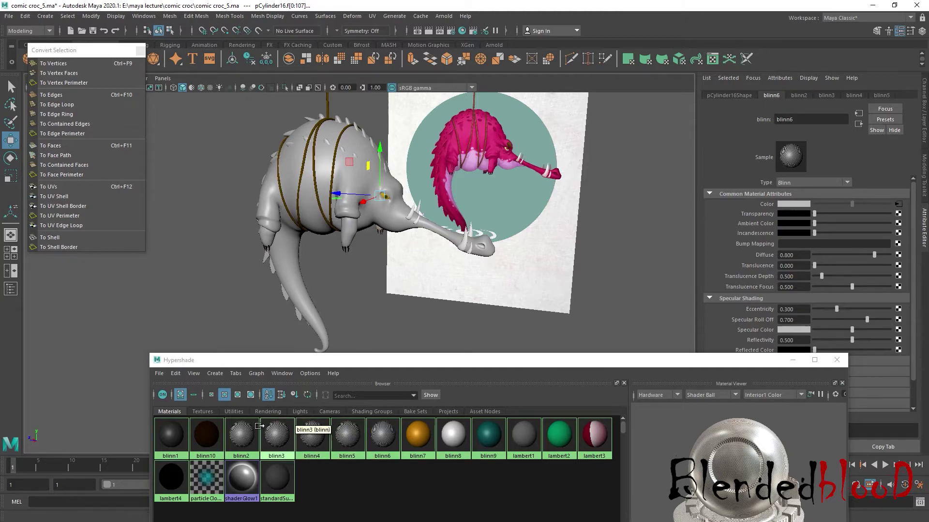
click(241, 432)
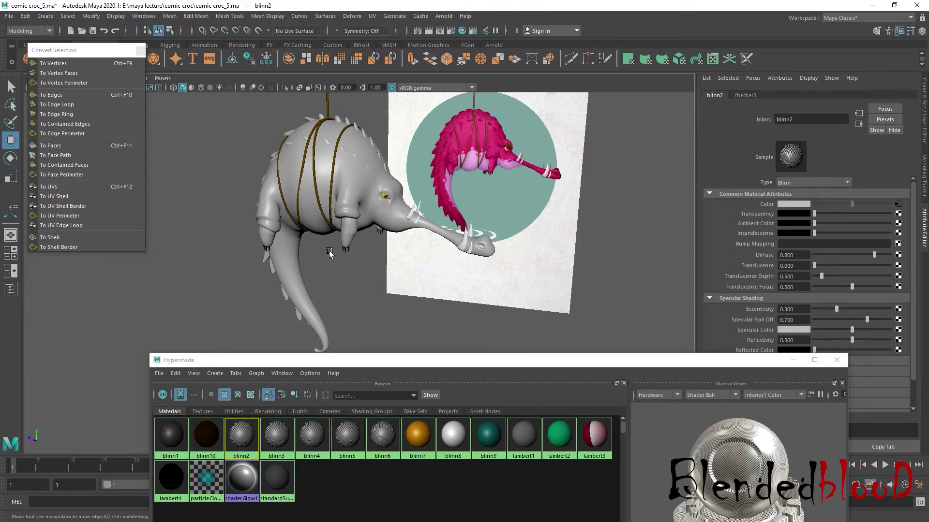
right_click(276, 424)
click(249, 391)
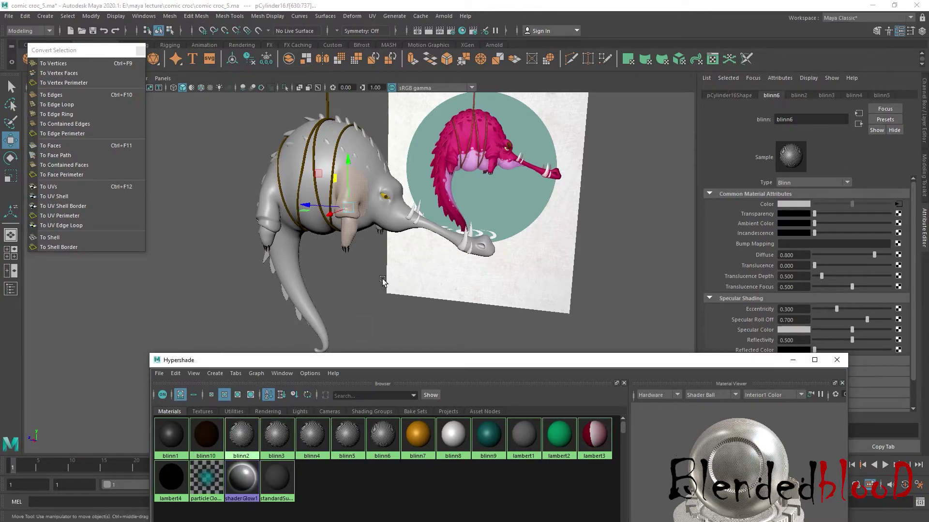
alt+drag(377, 271, 406, 270)
right_drag(357, 217, 341, 459)
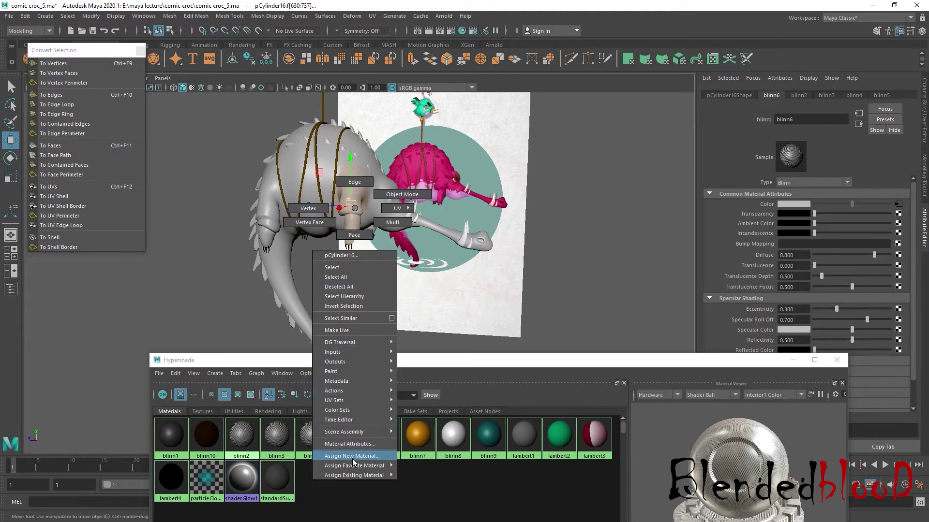
Give the ear faces a new Lambert coloured with pink sampled from the reference
click(249, 330)
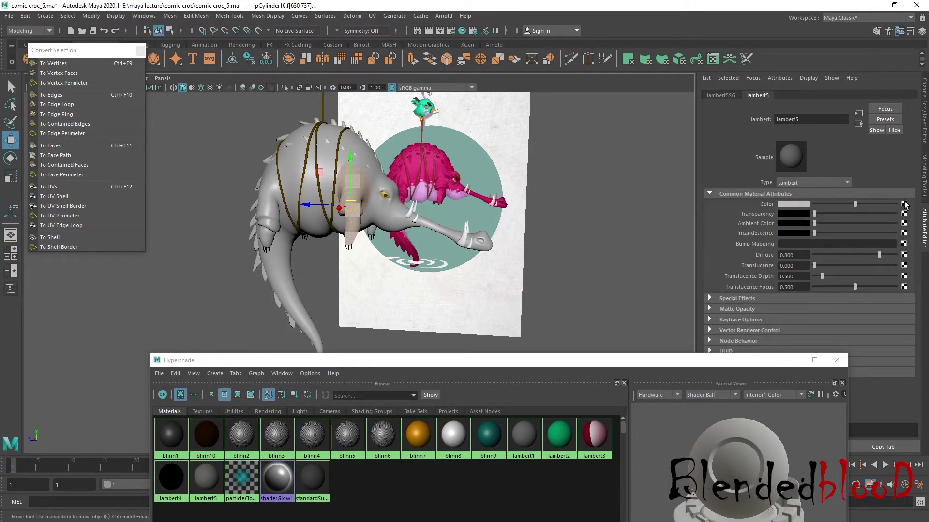
click(801, 206)
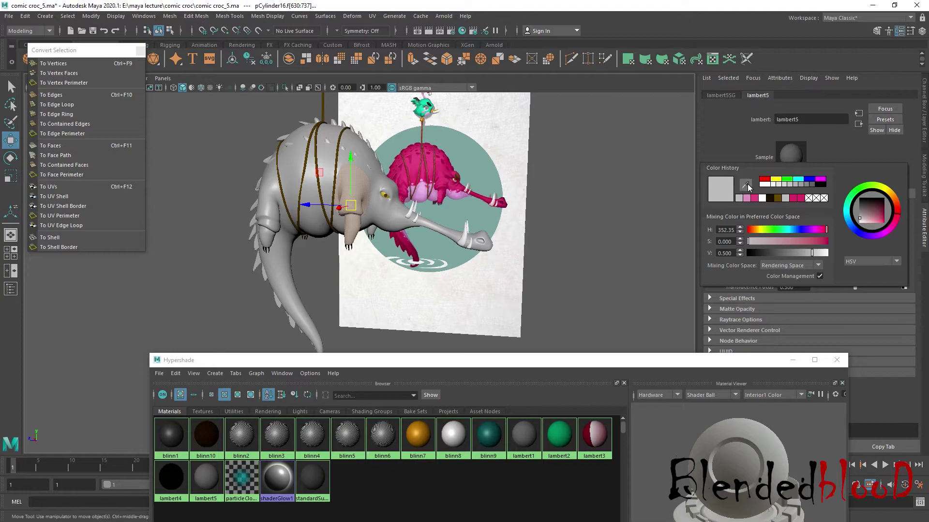
click(748, 187)
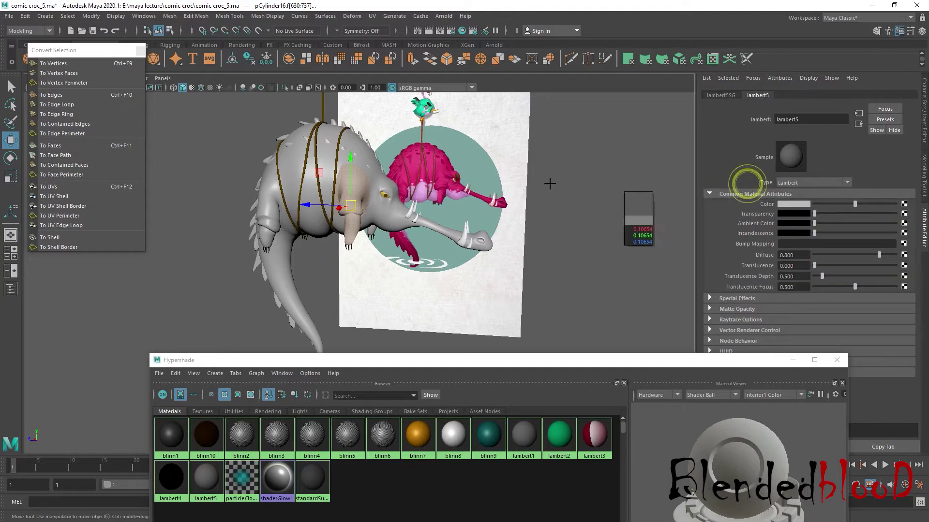
click(441, 172)
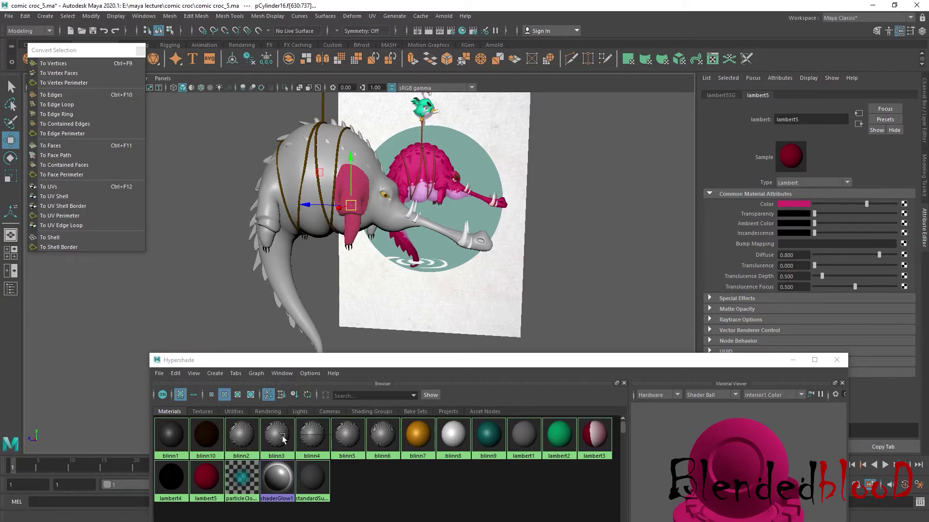
click(283, 439)
right_drag(283, 440, 340, 387)
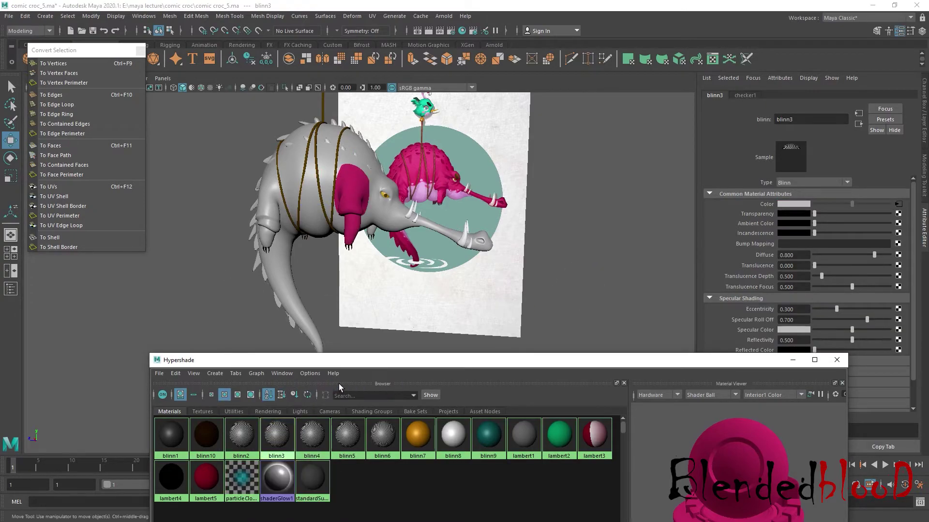
Assign the pink lambert5 to the faces on the crocodile's other side
alt+drag(477, 301, 485, 288)
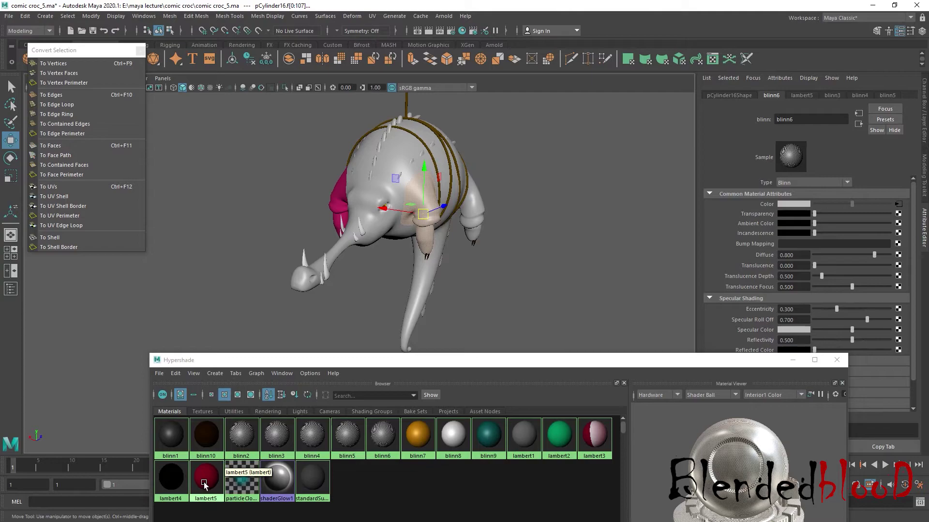
right_drag(205, 484, 209, 370)
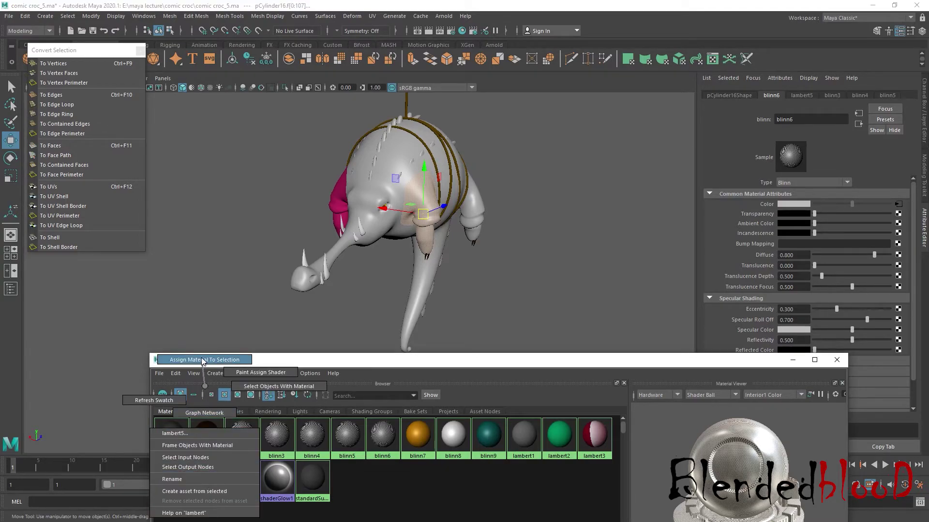
alt+drag(511, 207, 465, 203)
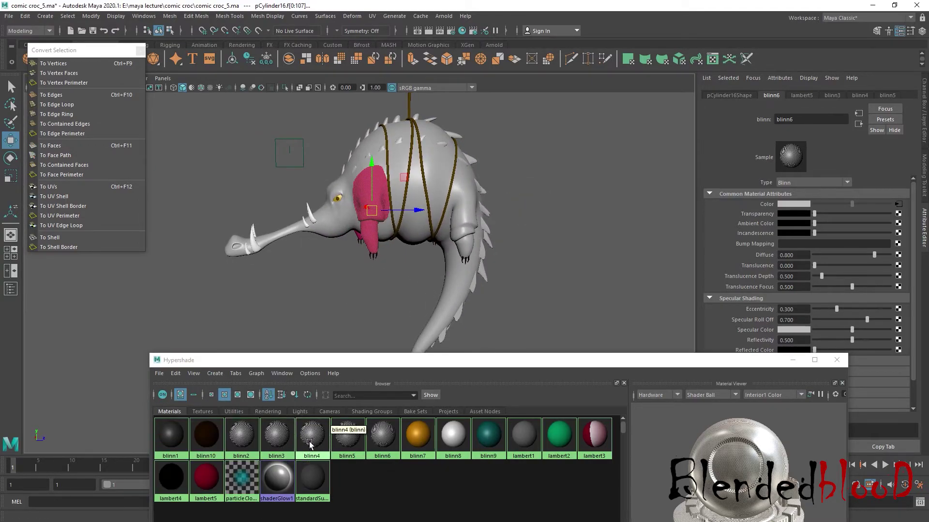
right_drag(316, 434, 355, 384)
alt+drag(342, 293, 435, 257)
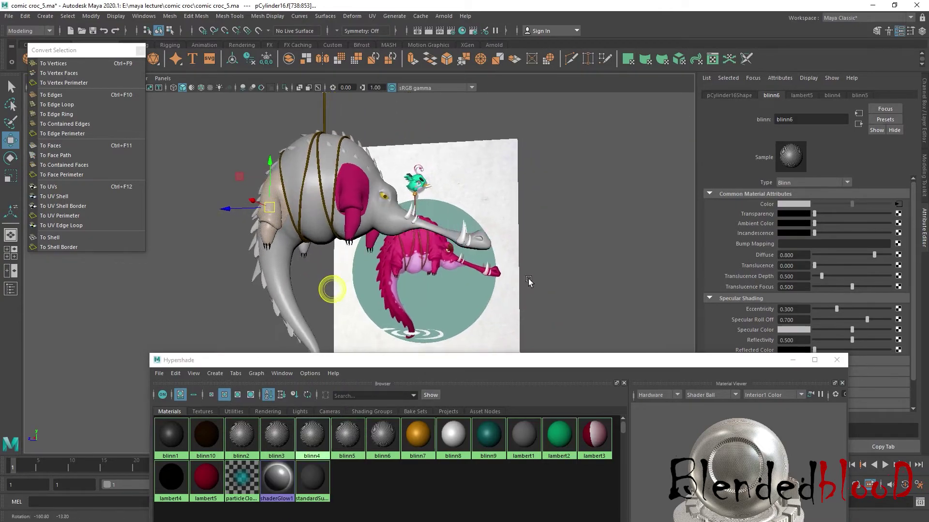
right_click(210, 482)
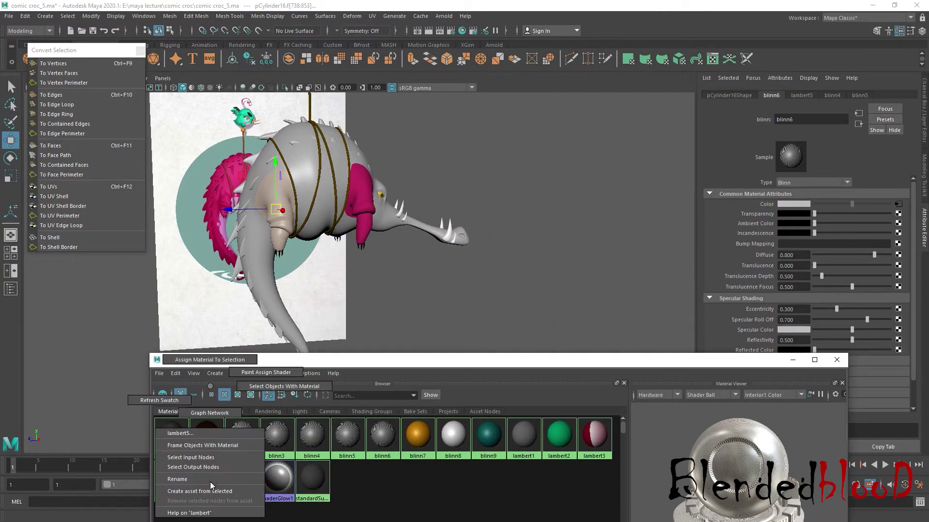
click(210, 367)
Assign lambert5 to another group of faces and return to object selection mode
alt+drag(474, 234, 339, 233)
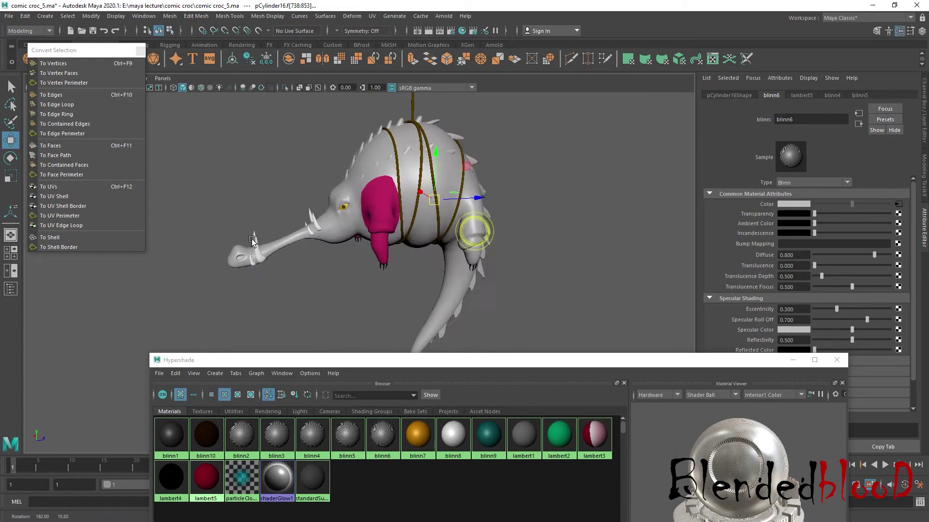
right_click(352, 438)
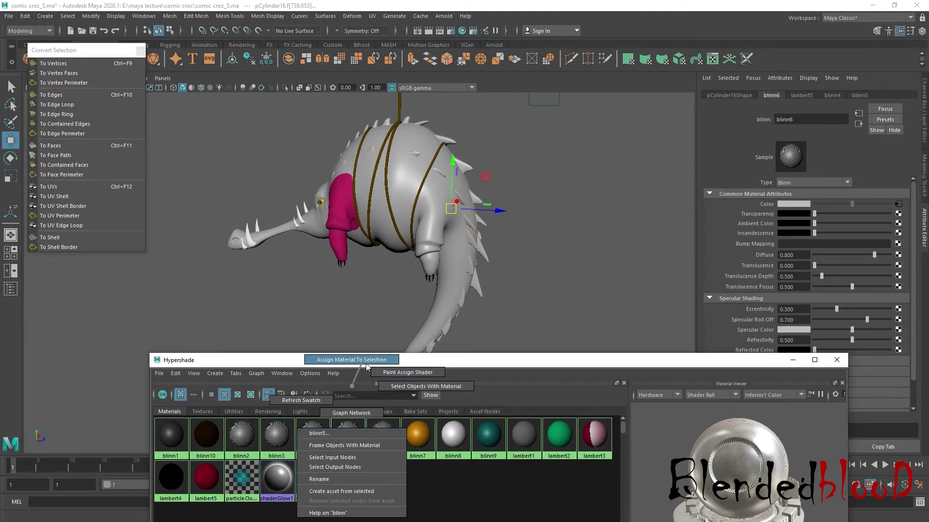
click(398, 386)
right_click(206, 478)
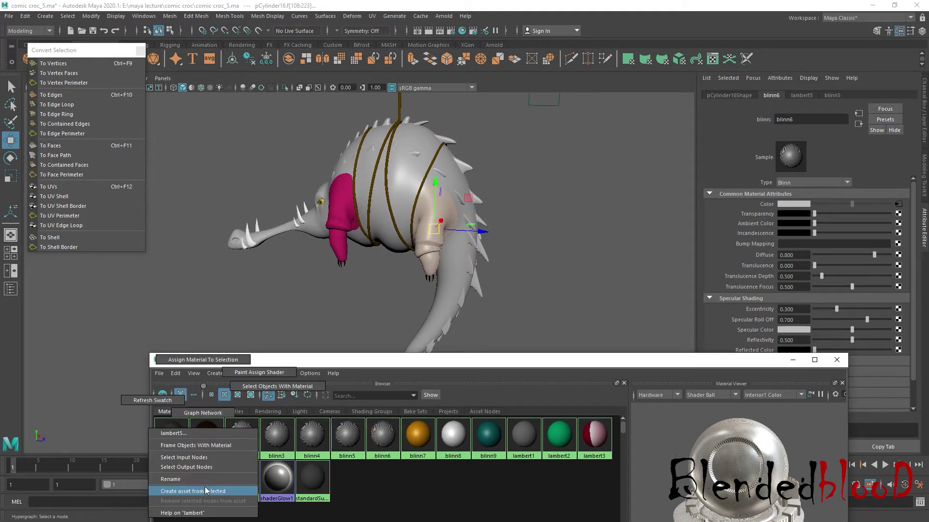
click(203, 360)
right_click(392, 204)
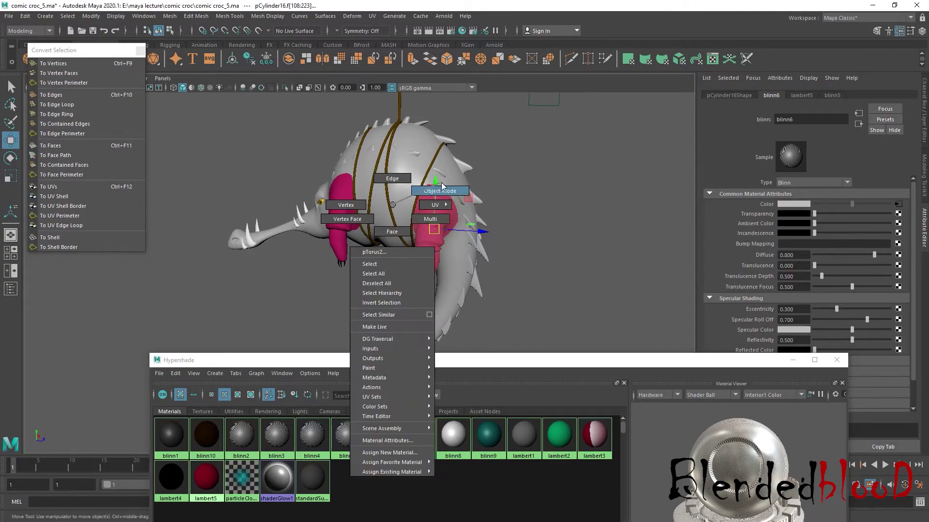
click(503, 204)
mouse_move(504, 203)
alt+mouse_down()
mouse_move(270, 276)
mouse_move(475, 273)
alt+mouse_up()
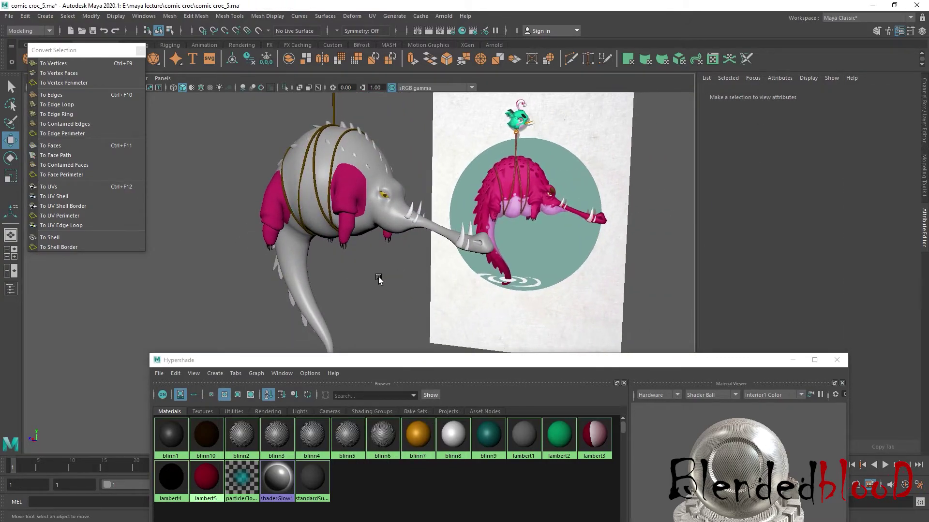
Select objects using blinn9, blinn8 and blinn6, and connect a checker texture to blinn6's colour
alt+drag(376, 250, 386, 278)
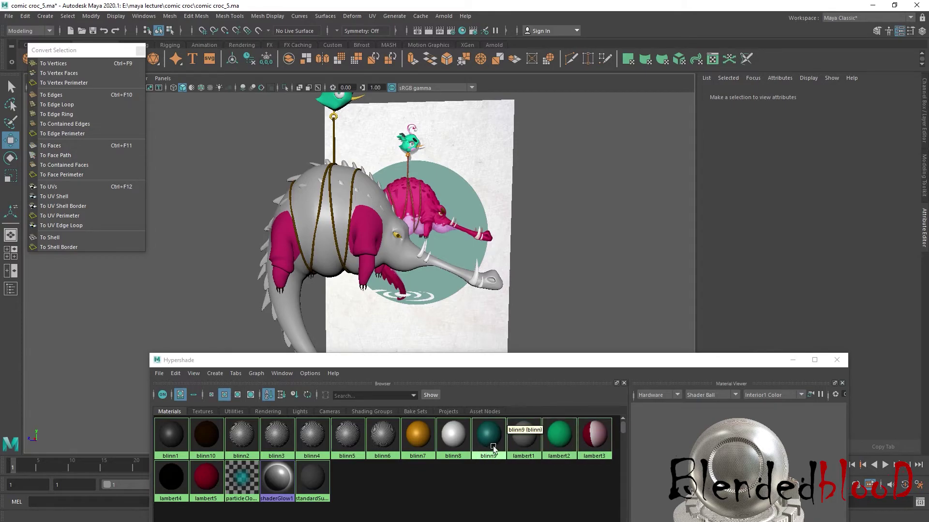
mouse_move(494, 445)
right_down()
mouse_move(515, 391)
mouse_move(529, 389)
right_up()
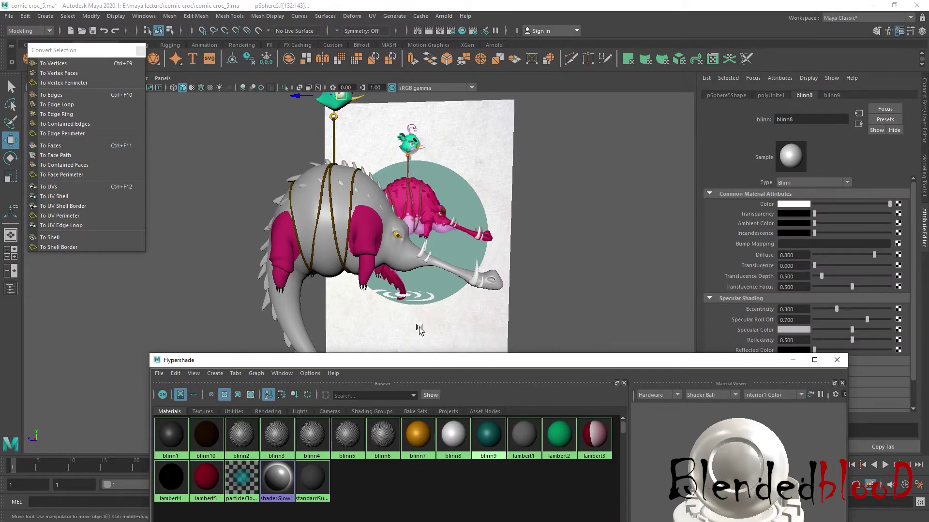
right_drag(442, 433, 402, 399)
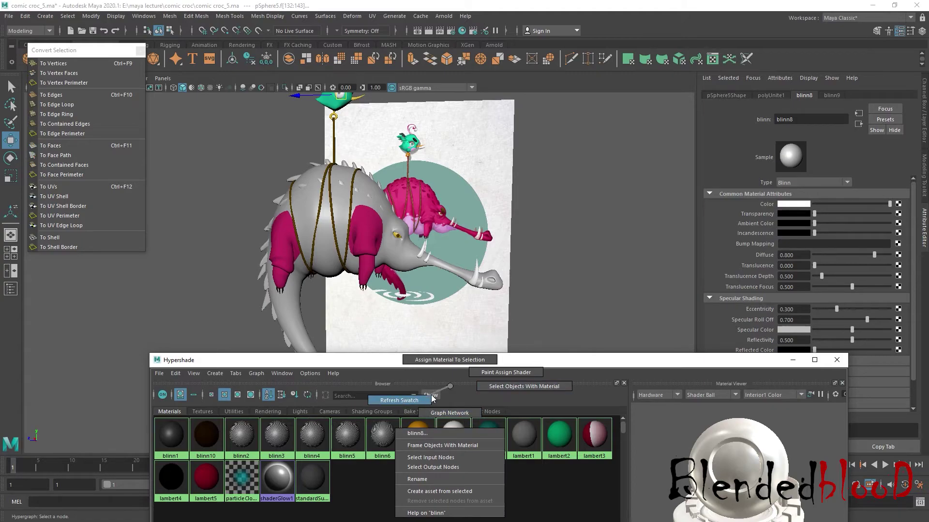
right_drag(381, 435, 444, 386)
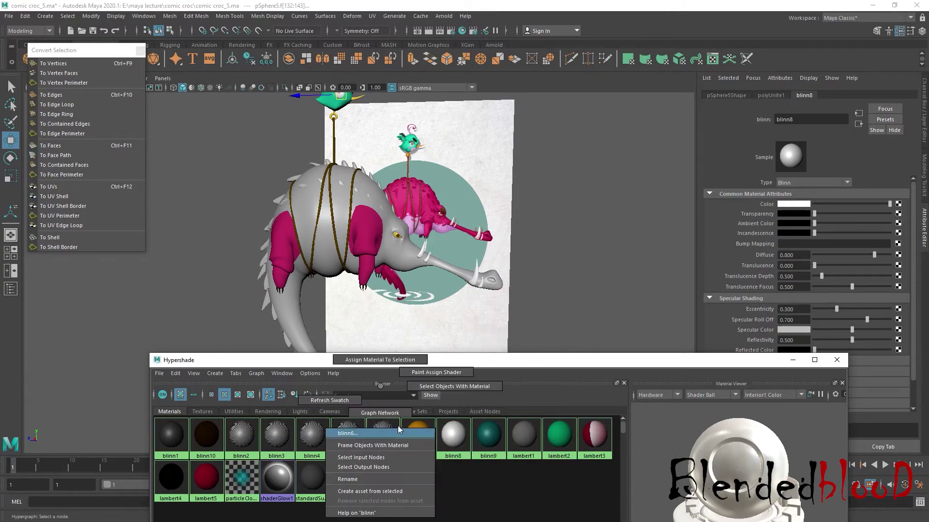
mouse_move(518, 328)
alt+mouse_down()
mouse_move(560, 321)
mouse_move(500, 333)
mouse_move(491, 325)
alt+mouse_up()
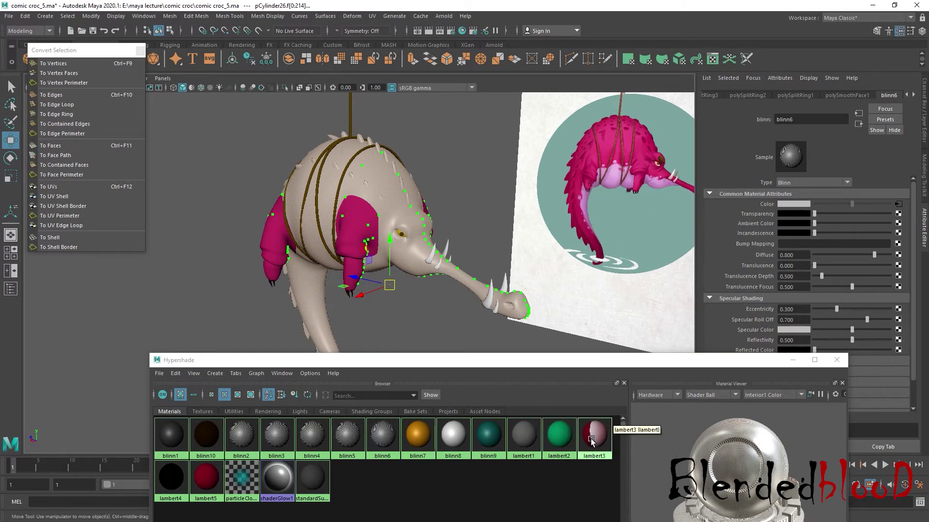
click(898, 205)
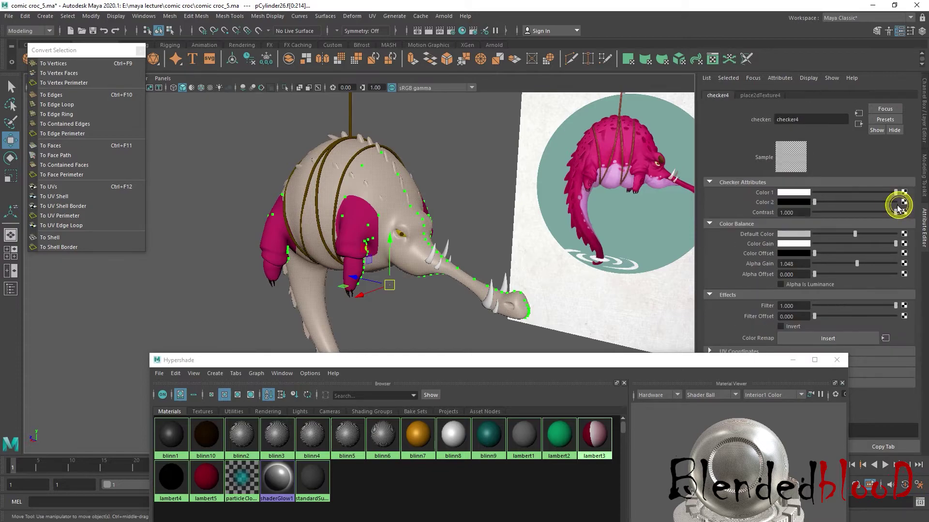
Paint-assign lambert3 onto the crocodile body and switch to textured display with 6
right_click(404, 234)
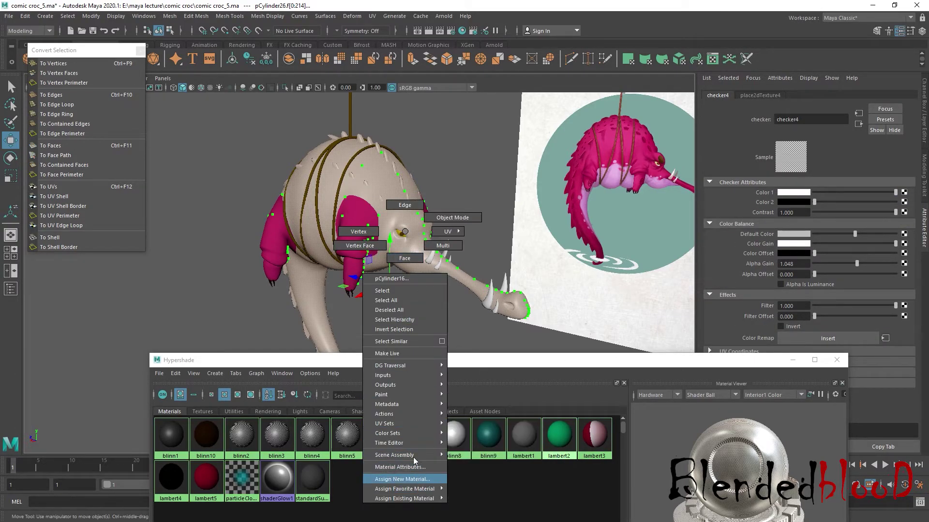
right_click(594, 435)
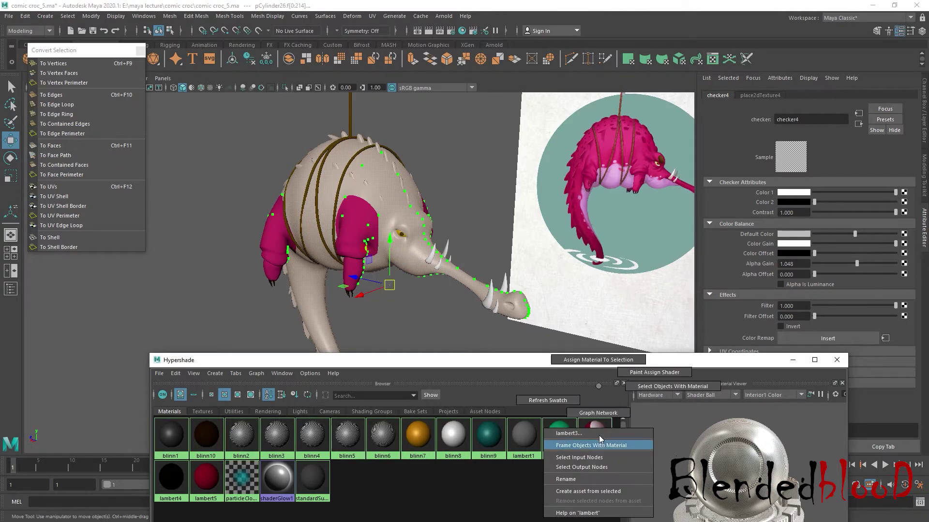
click(620, 373)
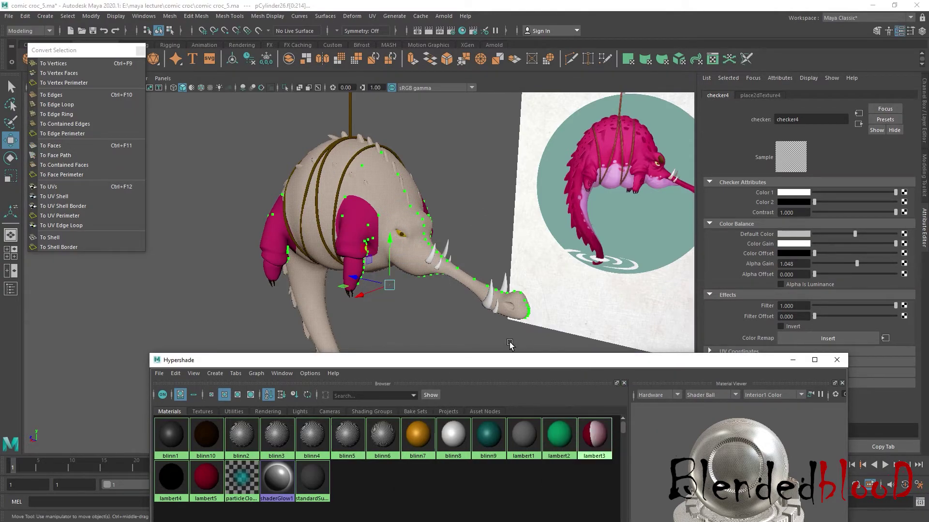
key(6)
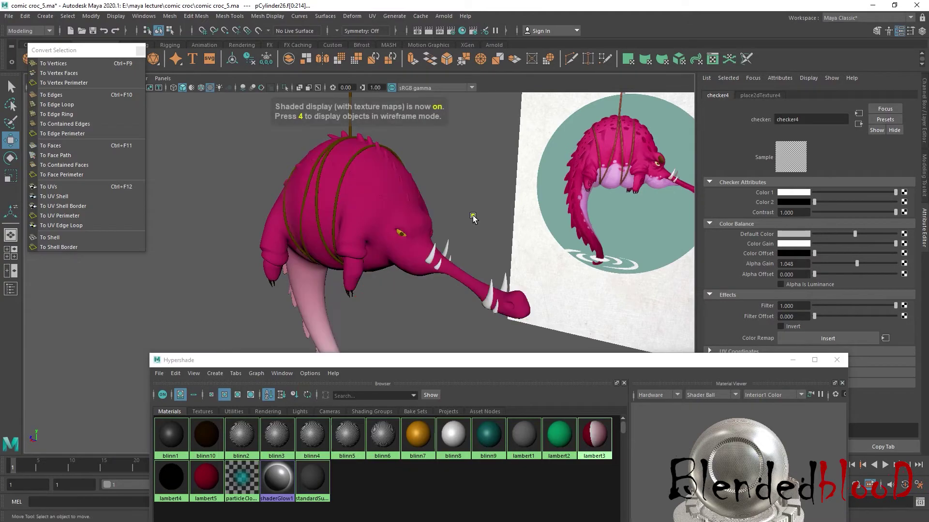
mouse_move(472, 214)
alt+mouse_down()
mouse_move(413, 272)
mouse_move(438, 263)
mouse_move(438, 276)
mouse_move(479, 268)
mouse_move(619, 426)
alt+mouse_up()
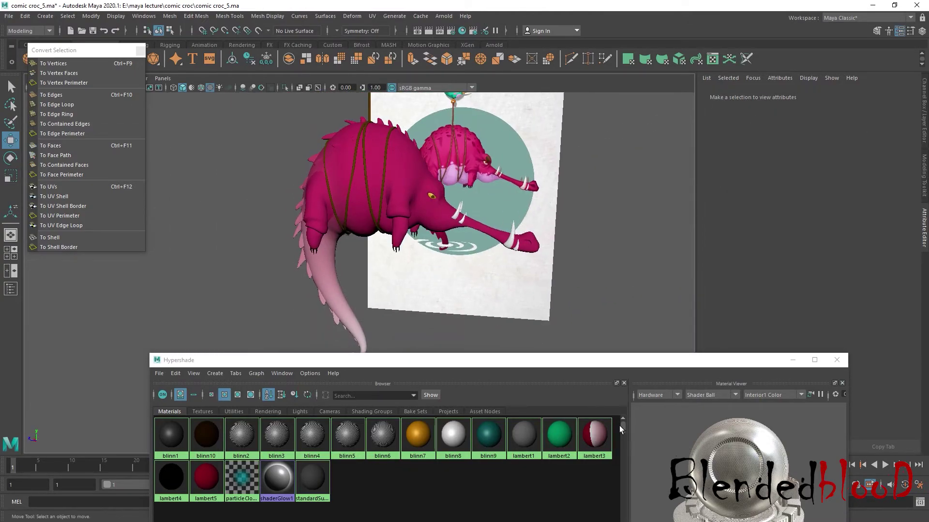
Open lambert3's ramp and change its type from U, Diagonal and Radial to Circular Ramp
click(594, 434)
click(904, 204)
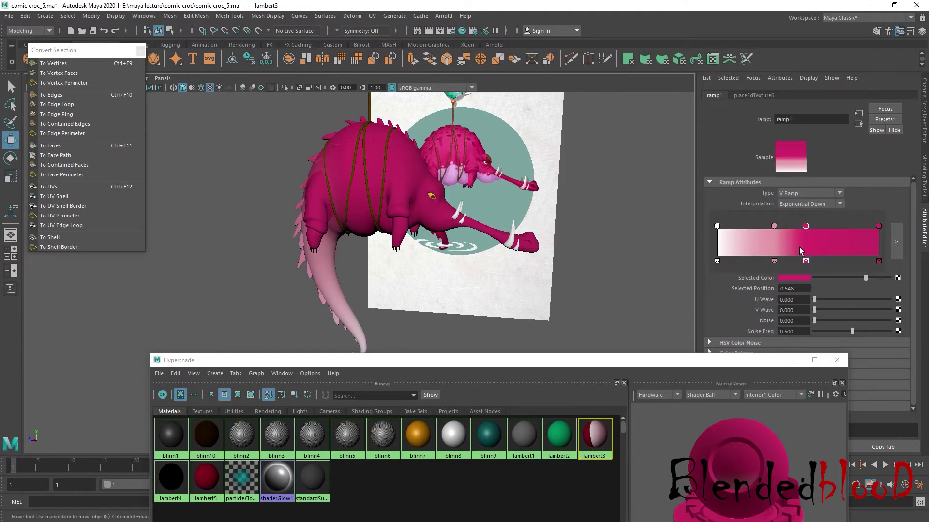
click(840, 194)
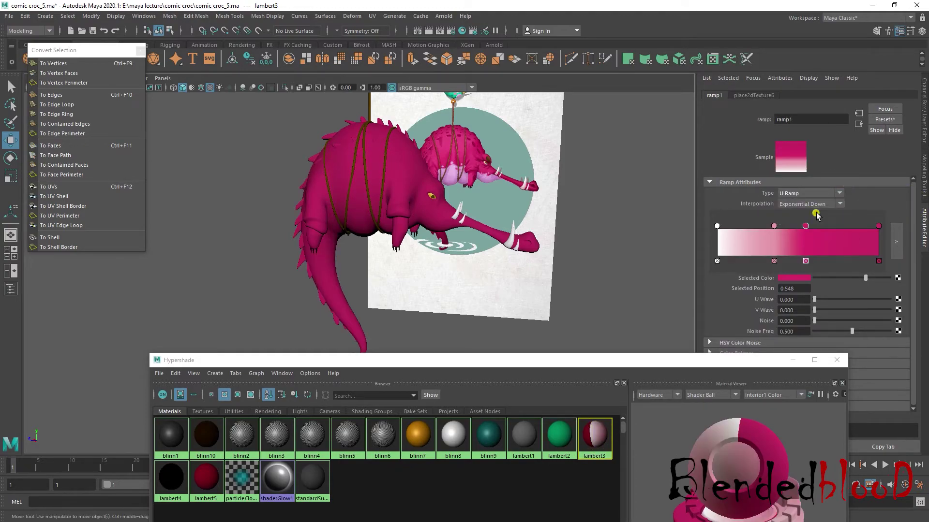
click(840, 193)
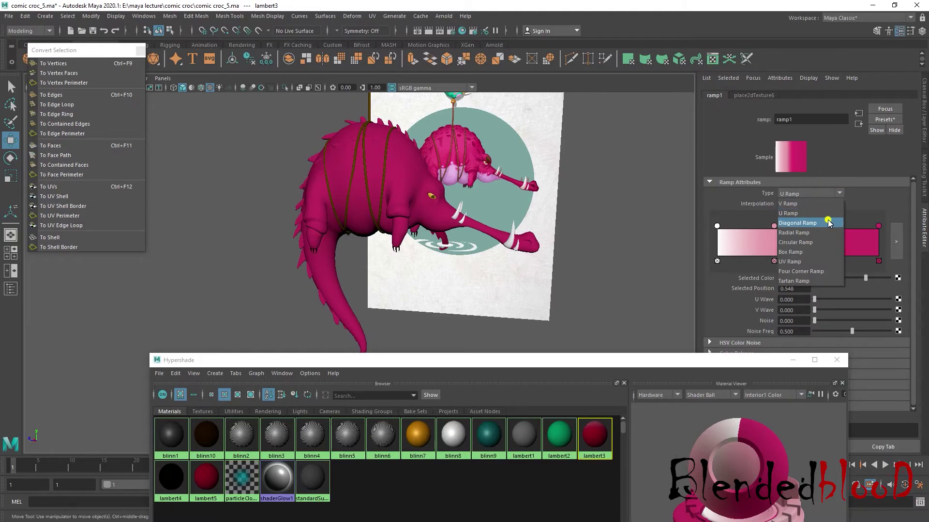
click(829, 222)
click(840, 194)
click(828, 233)
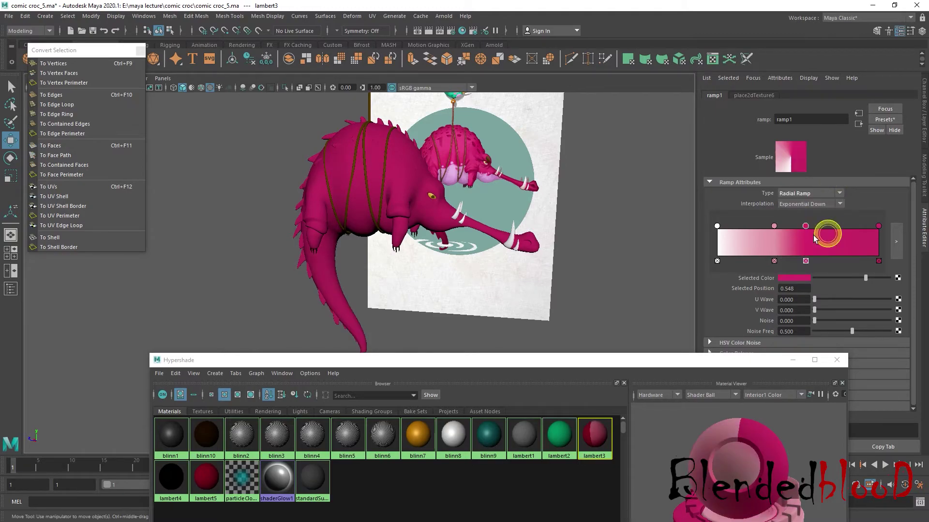
alt+drag(576, 218, 563, 213)
click(839, 193)
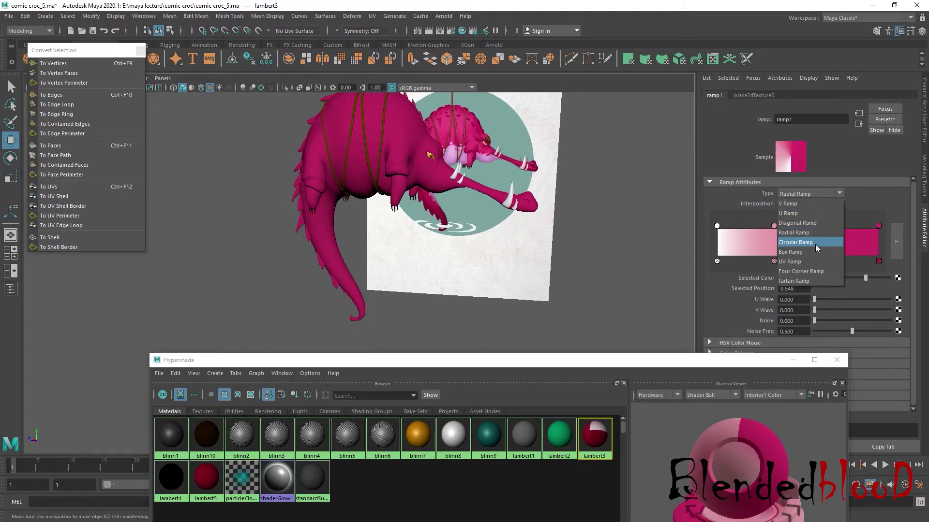
click(819, 241)
alt+drag(587, 256, 620, 245)
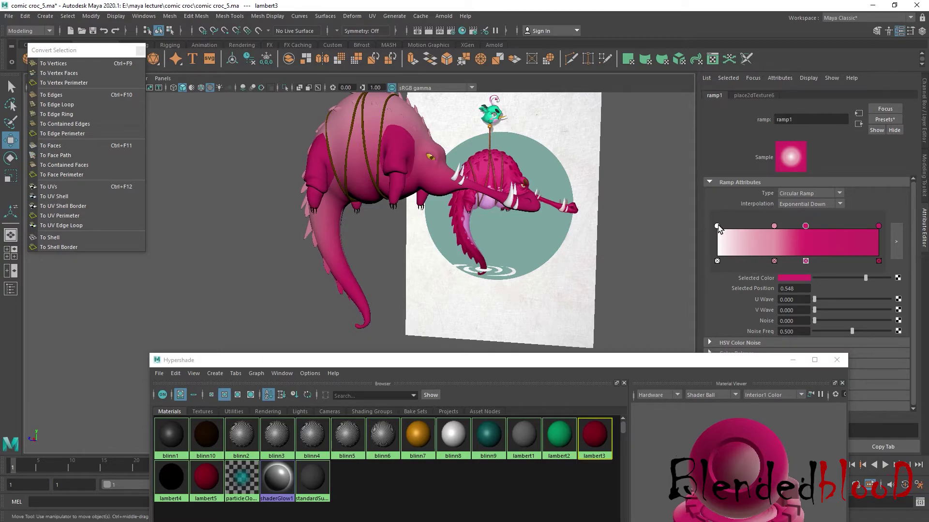
Reposition the ramp's colour stops: white near 0.790, light pink at 0.102, magenta further right
mouse_move(717, 226)
mouse_down()
mouse_move(845, 225)
mouse_move(717, 226)
mouse_up()
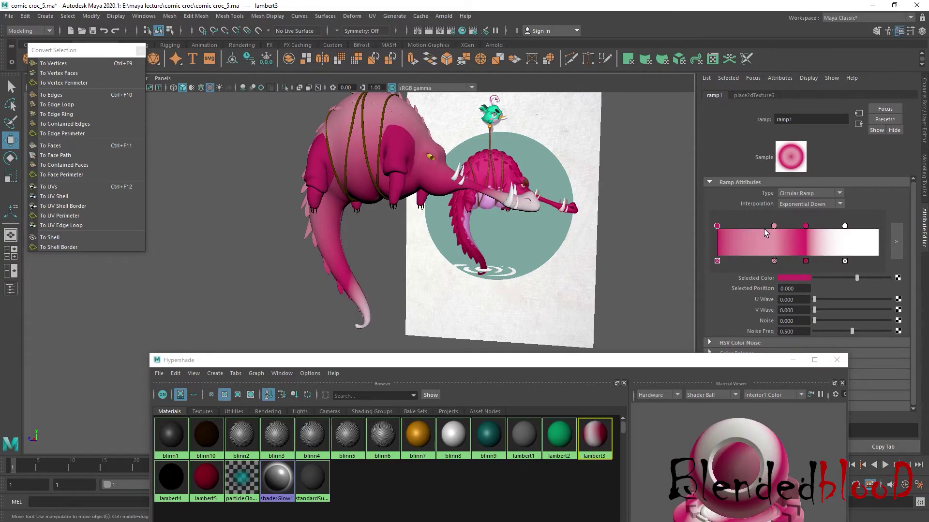
drag(774, 226, 733, 226)
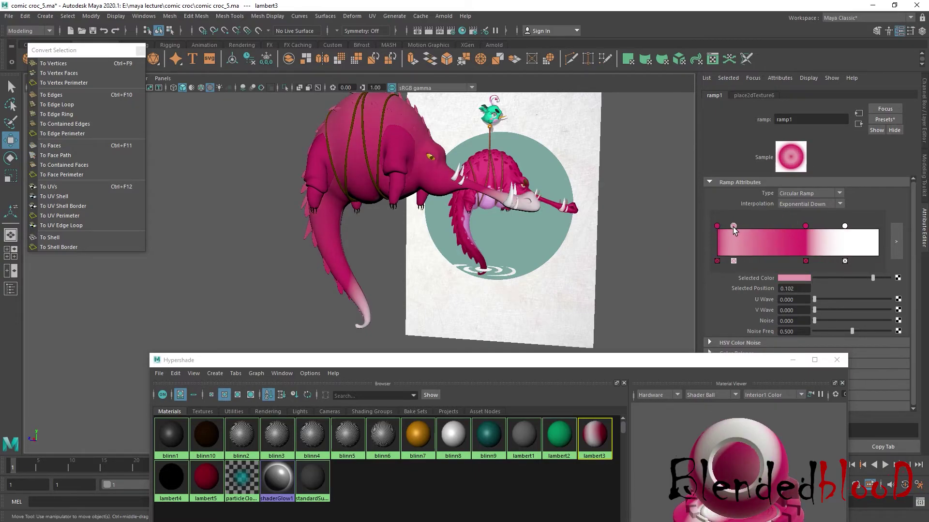
mouse_move(845, 225)
mouse_down()
mouse_move(859, 225)
mouse_move(777, 233)
mouse_up()
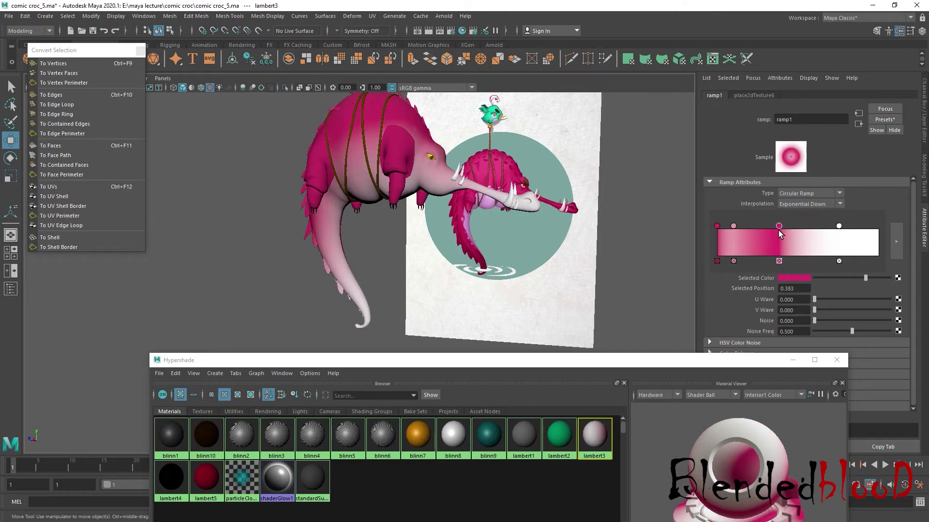
mouse_move(777, 233)
mouse_down()
mouse_move(796, 236)
mouse_move(787, 234)
mouse_up()
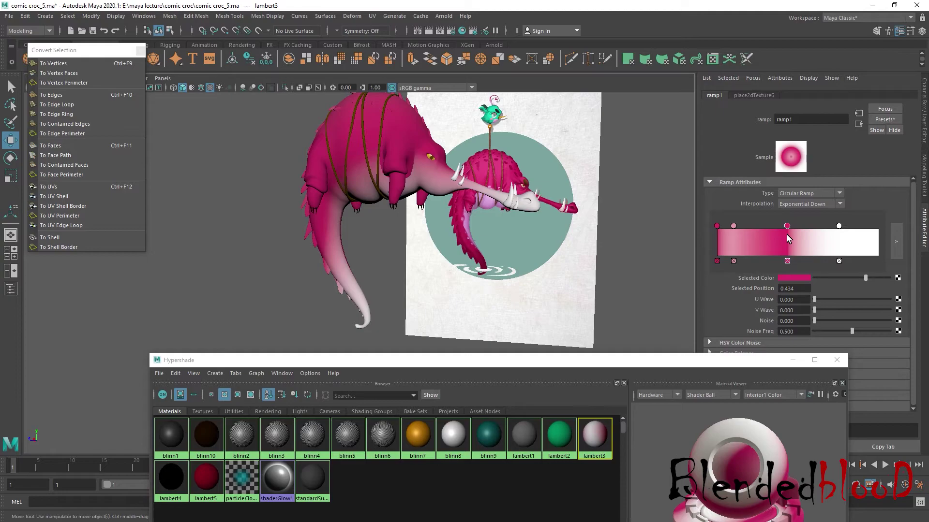
mouse_move(567, 254)
alt+mouse_down()
mouse_move(449, 257)
mouse_move(483, 253)
mouse_move(457, 255)
alt+mouse_up()
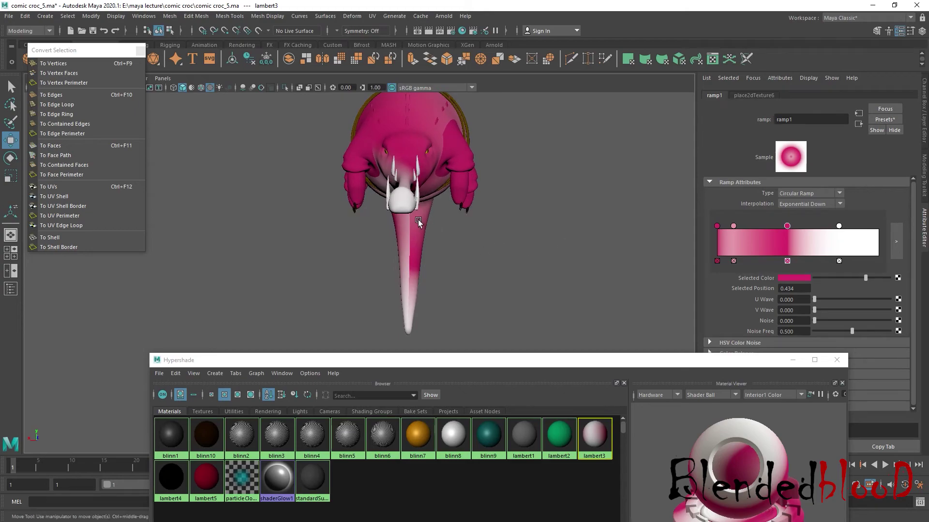
Try None, Linear, Exponential Up and Exponential Down ramp interpolations
click(838, 205)
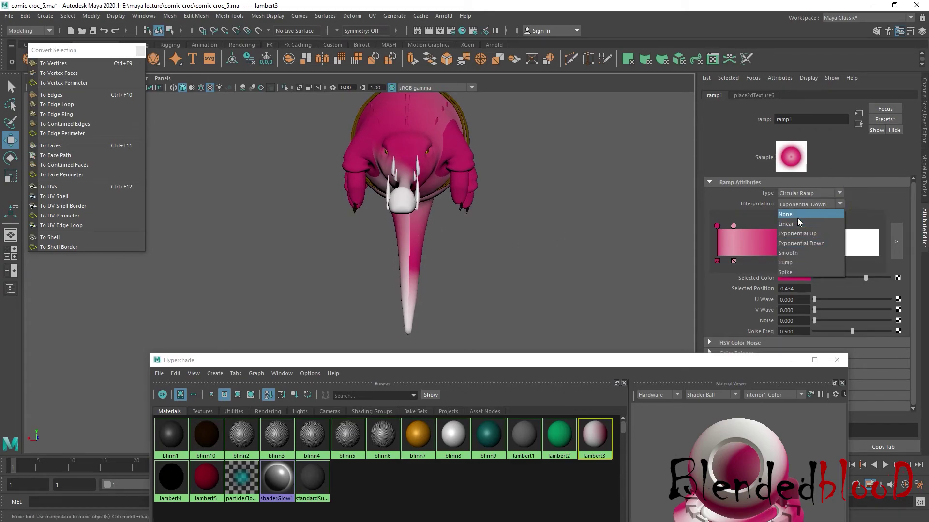
click(797, 218)
click(842, 204)
click(802, 224)
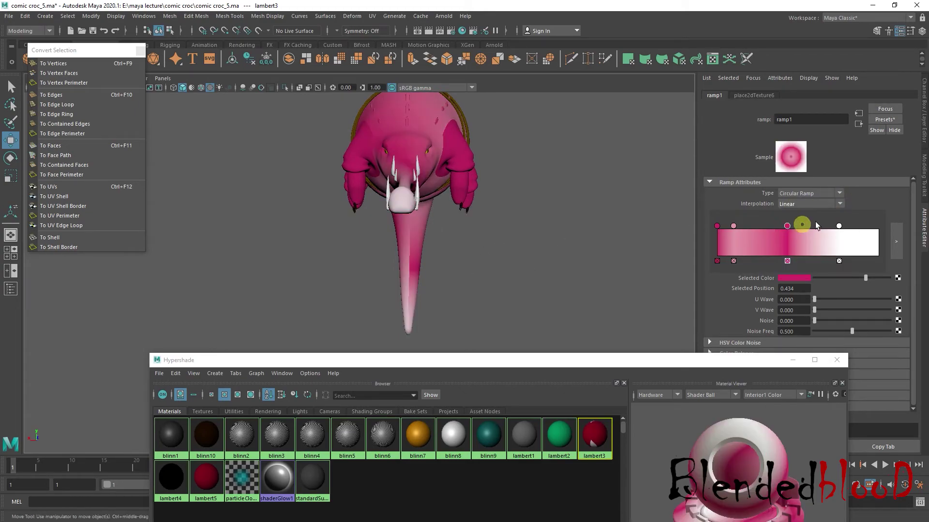
click(842, 204)
click(803, 233)
click(840, 204)
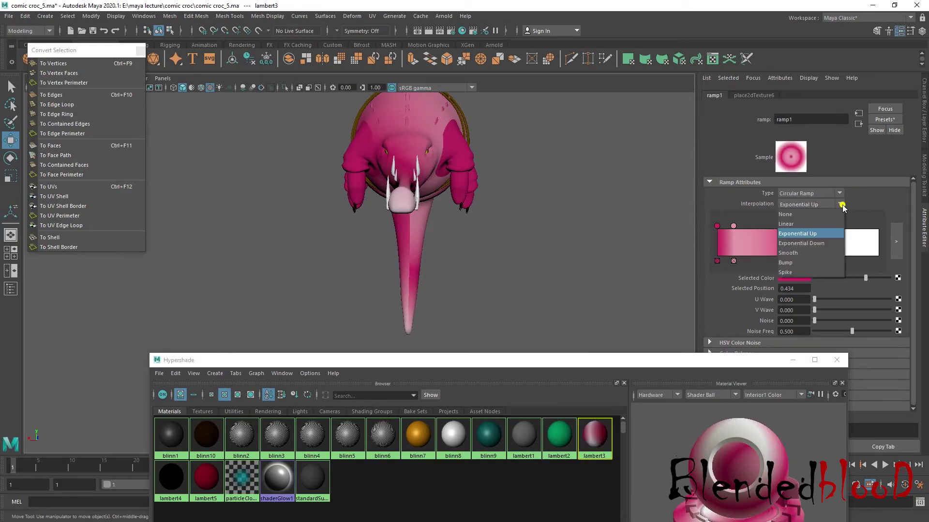
click(819, 244)
Try Smooth and Bump interpolation, settling on Spike, then view lambert3's channel values
click(842, 204)
click(810, 252)
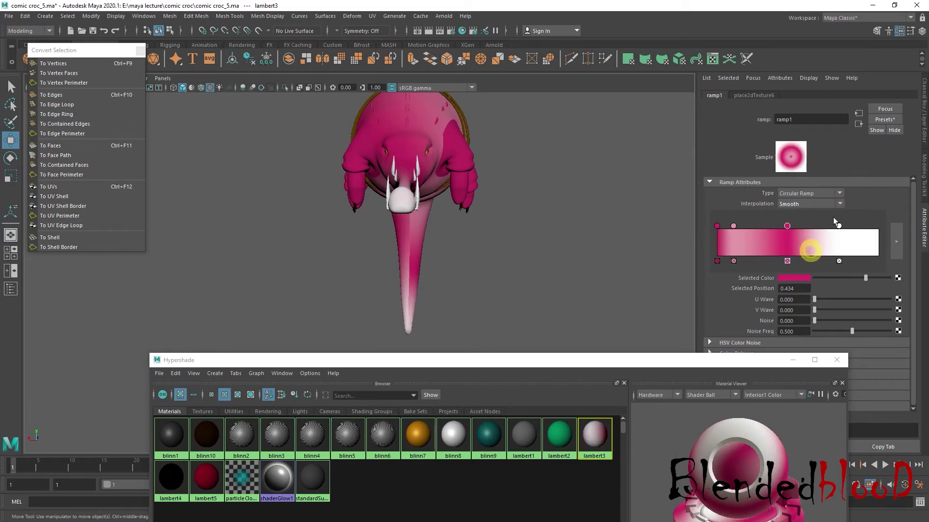
click(841, 205)
click(794, 260)
click(842, 204)
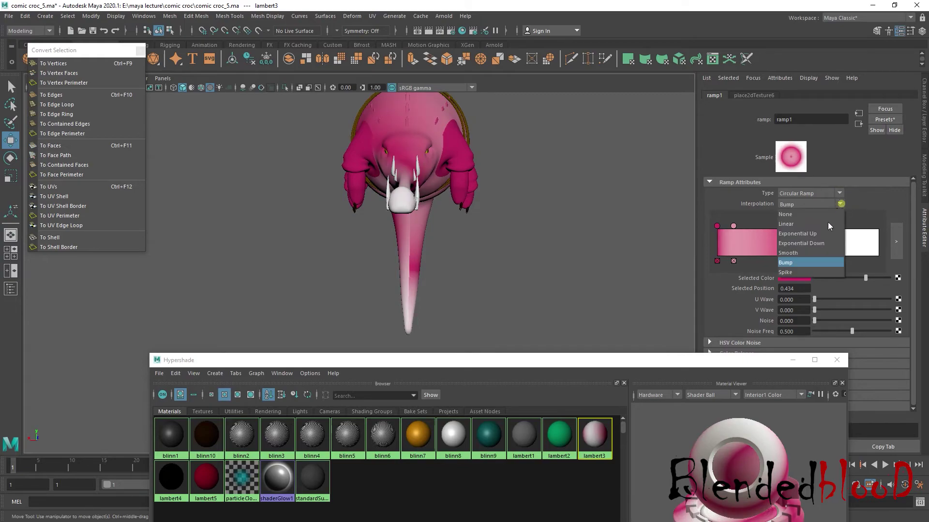
click(802, 266)
mouse_move(595, 249)
alt+mouse_down()
mouse_move(698, 248)
mouse_move(533, 237)
mouse_move(522, 292)
mouse_move(547, 321)
mouse_move(683, 296)
mouse_move(641, 279)
mouse_move(645, 269)
mouse_move(602, 273)
mouse_move(580, 247)
mouse_move(536, 243)
alt+mouse_up()
click(924, 126)
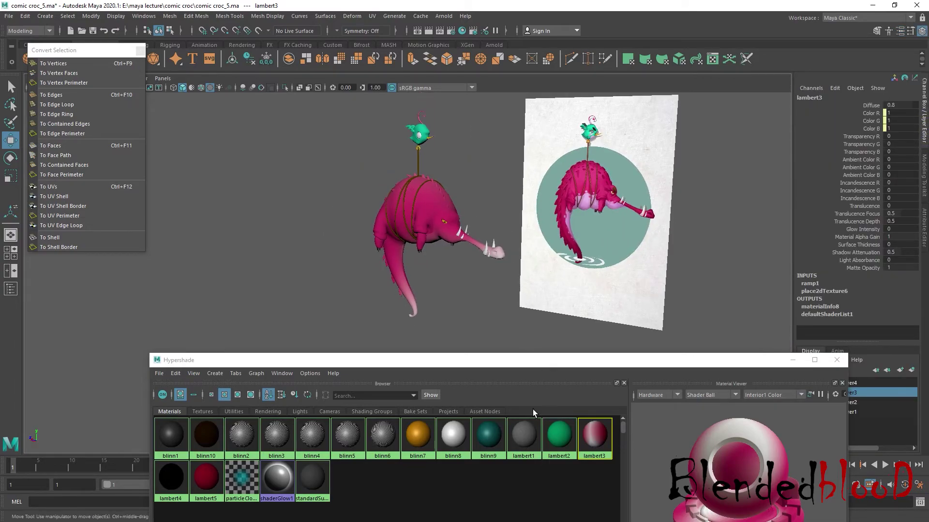
Undo the lambert4 material change and orbit around the croc to face the reference card
alt+drag(383, 239, 399, 222)
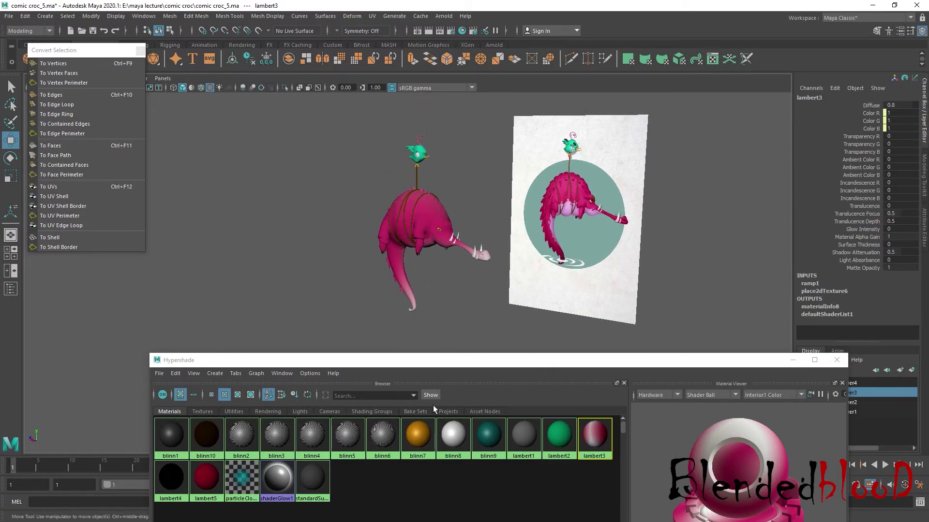
mouse_move(442, 458)
middle_down()
mouse_move(382, 280)
mouse_move(310, 278)
middle_up()
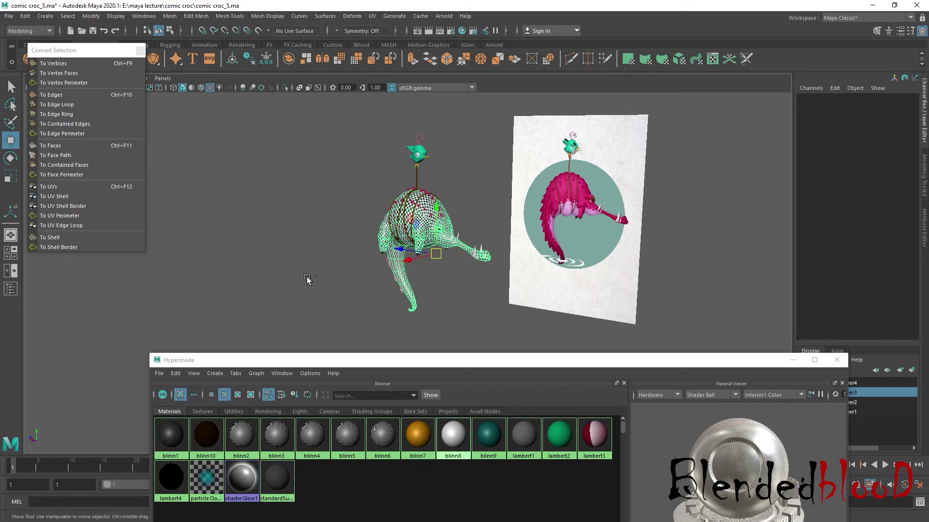
key(ctrl+z)
key(ctrl+z)
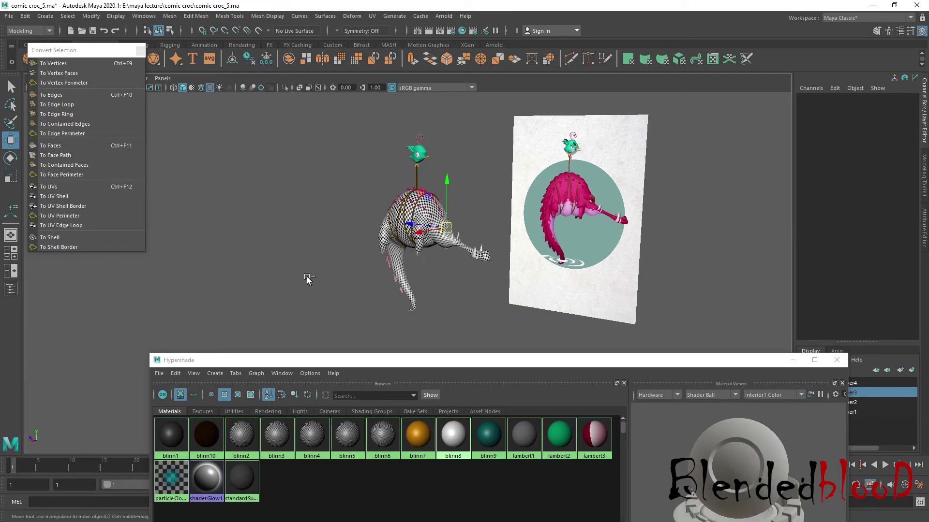
alt+drag(270, 130, 405, 237)
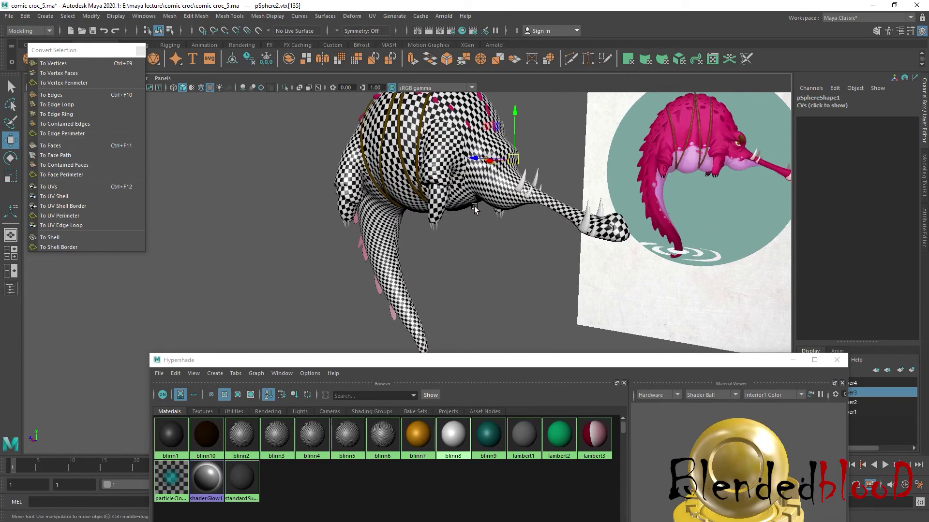
right_click(421, 208)
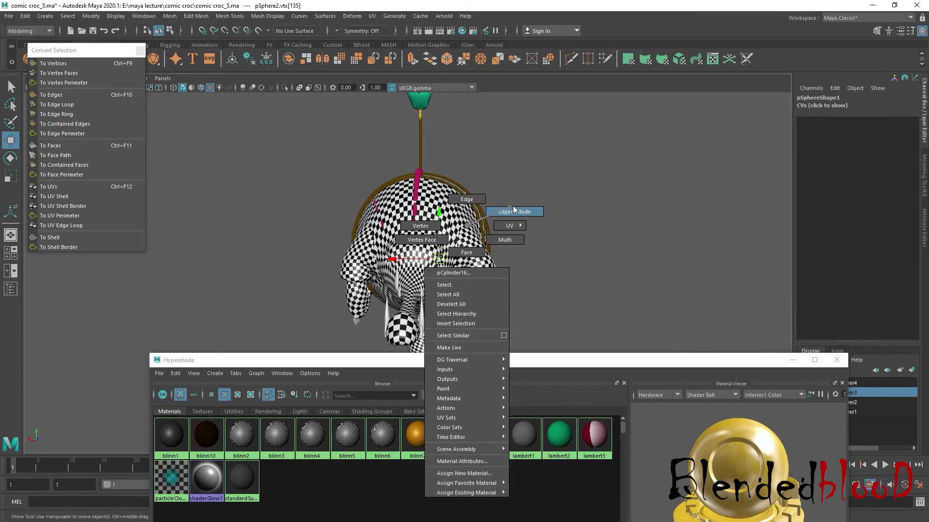
alt+right_drag(585, 221, 569, 246)
alt+drag(431, 265, 515, 269)
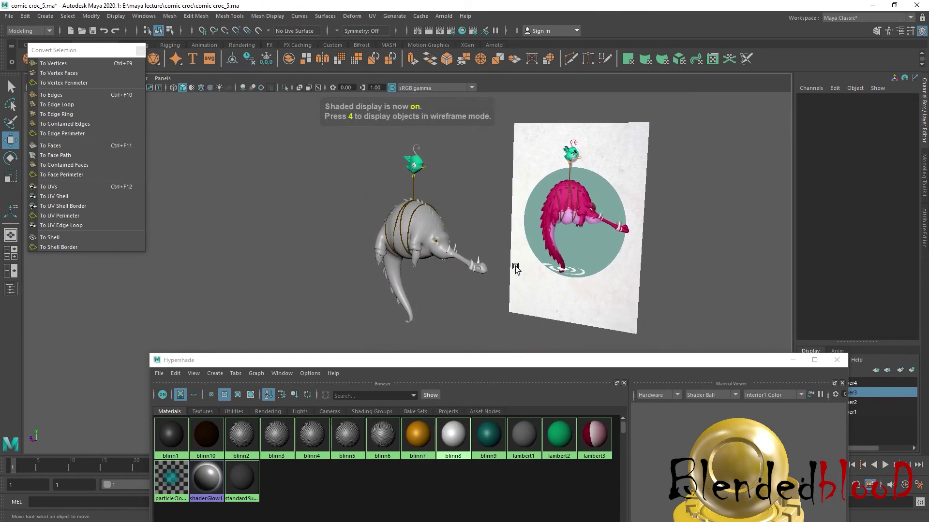
mouse_move(396, 275)
alt+mouse_down()
mouse_move(375, 266)
mouse_move(523, 241)
alt+mouse_up()
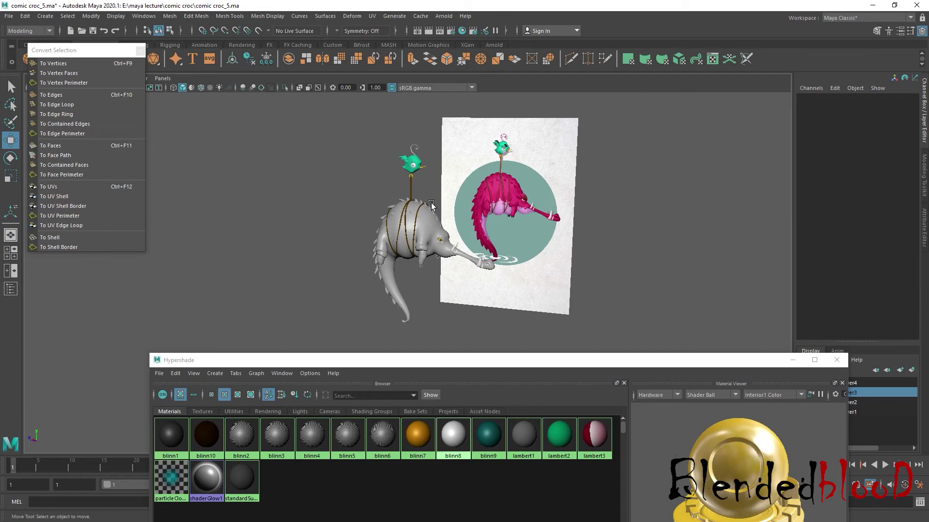
mouse_move(443, 262)
alt+mouse_down()
mouse_move(551, 265)
mouse_move(454, 261)
mouse_move(474, 271)
alt+mouse_up()
scroll(477, 275, up, 3)
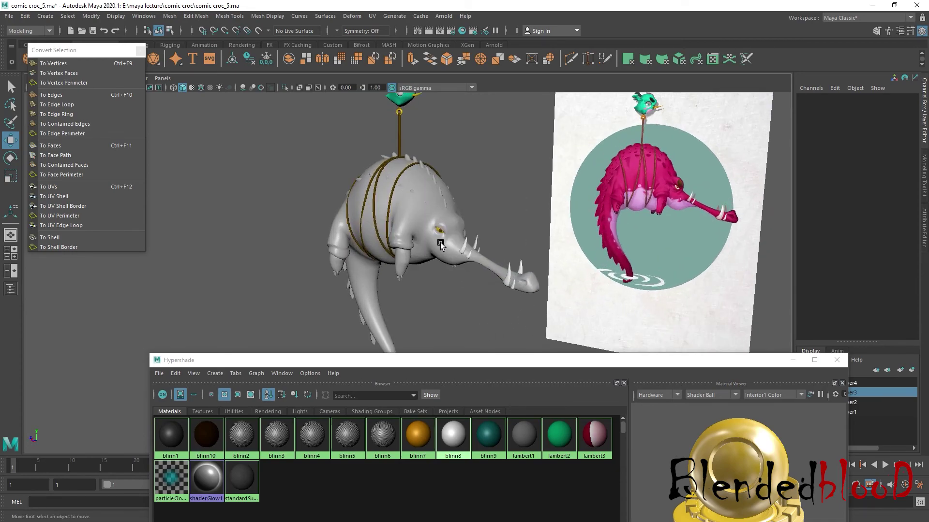
Select the croc's eye, delete its golden blinn7 material, then undo the deletion
click(439, 233)
alt+drag(438, 232, 481, 248)
alt+drag(488, 211, 524, 220)
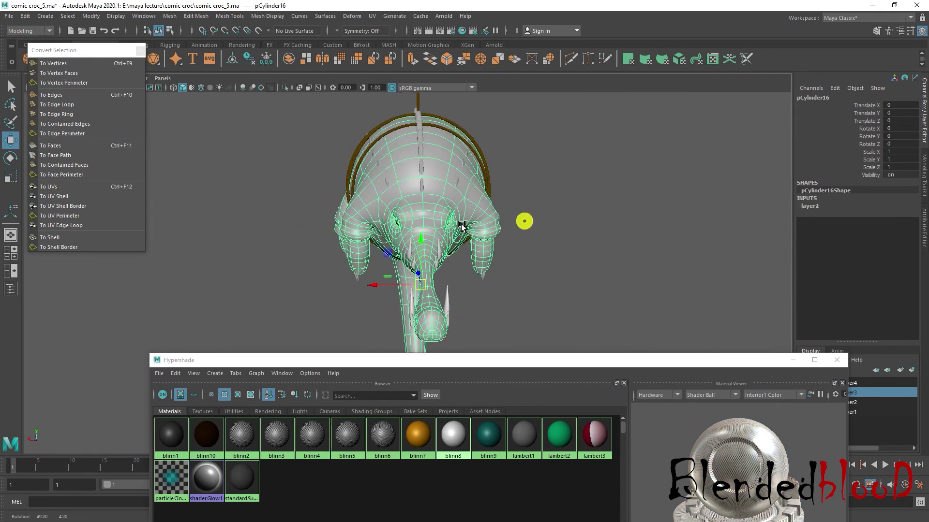
scroll(382, 181, up, 3)
click(381, 178)
alt+drag(381, 178, 472, 186)
click(419, 438)
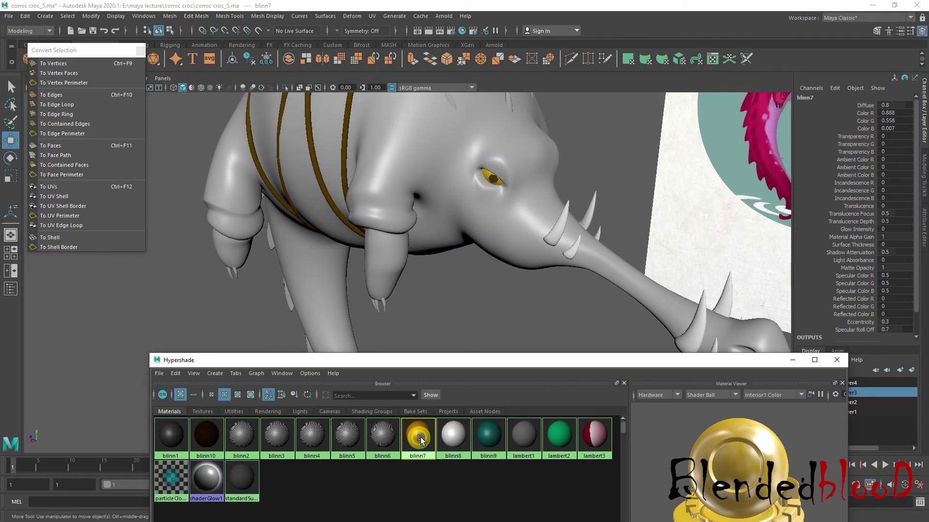
key(Delete)
click(490, 177)
scroll(489, 177, down, 10)
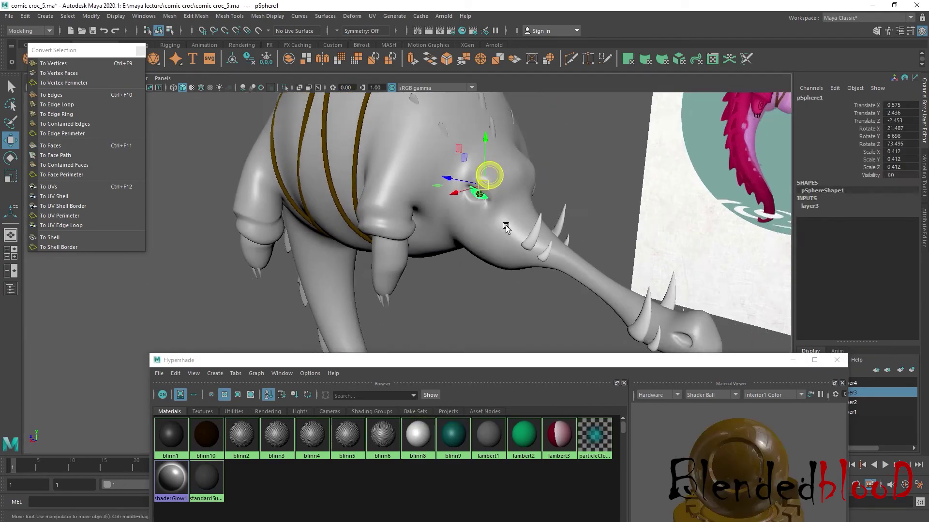
scroll(476, 248, up, 3)
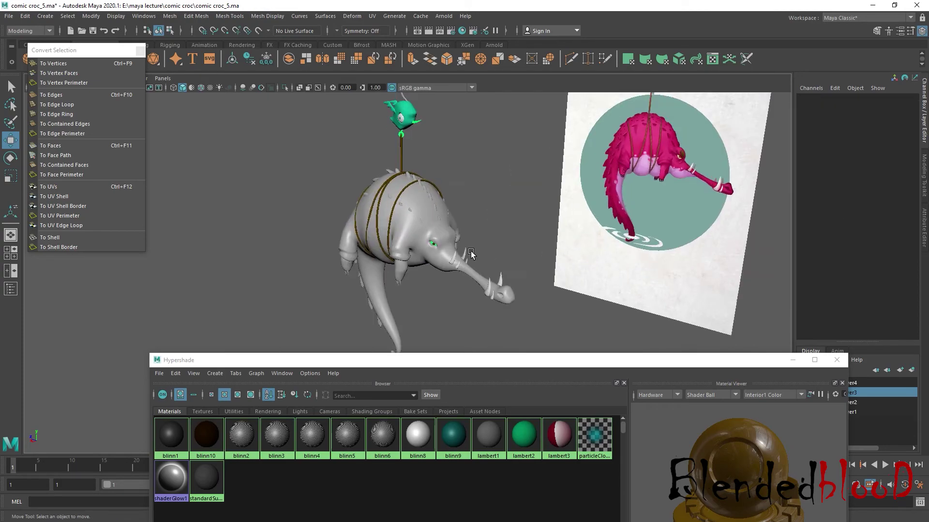
scroll(471, 251, up, 2)
key(ctrl+z)
key(ctrl+z)
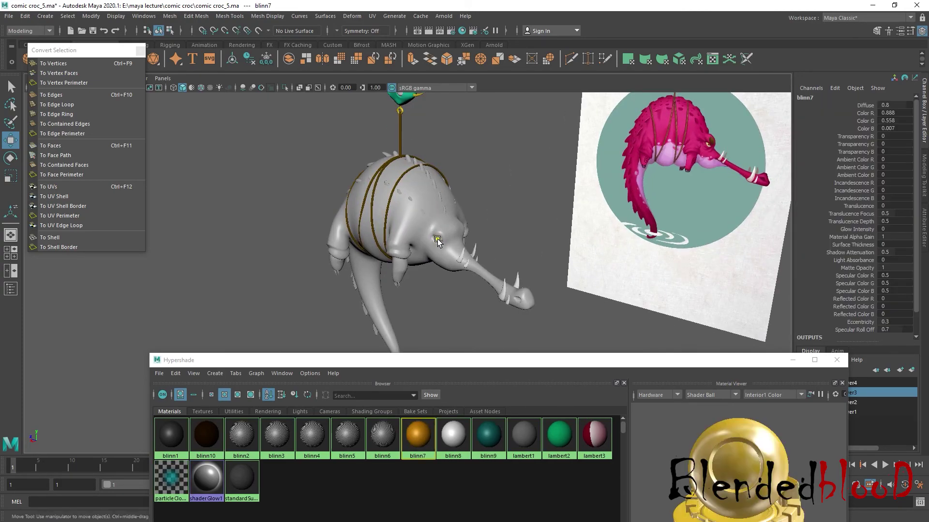
Assign the blinn1 material to the selected croc eye from Hypershade
click(438, 241)
scroll(440, 242, up, 3)
scroll(514, 167, up, 3)
mouse_move(560, 168)
alt+mouse_down()
mouse_move(527, 251)
mouse_move(446, 271)
mouse_move(257, 207)
alt+mouse_up()
click(526, 251)
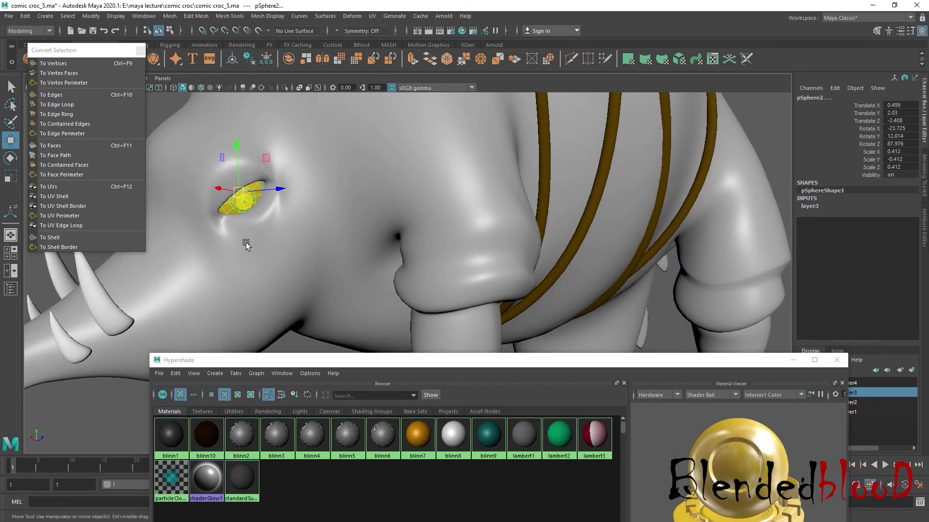
right_click(170, 437)
click(173, 367)
Deselect everything and orbit out to frame the croc, bird and reference picture
scroll(344, 324, down, 5)
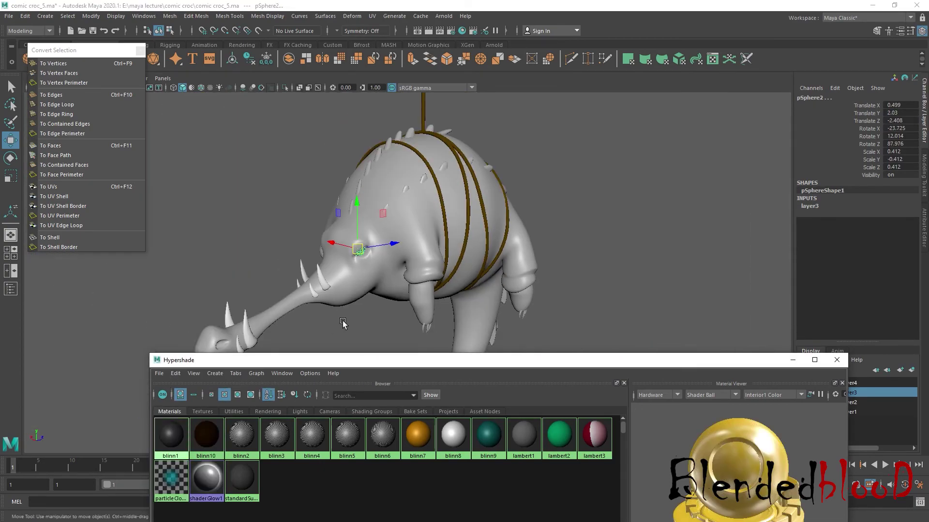
click(609, 290)
mouse_move(609, 290)
alt+mouse_down()
mouse_move(374, 288)
mouse_move(411, 238)
mouse_move(447, 235)
alt+mouse_up()
alt+drag(443, 171, 405, 169)
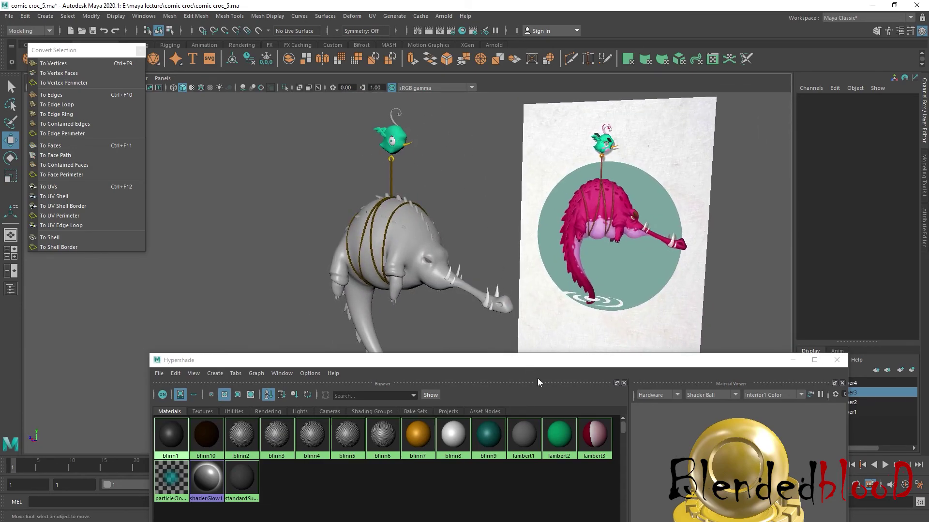
Preview textured display (6) while inspecting blinn1 and blinn2, then return to shading mode 5
key(6)
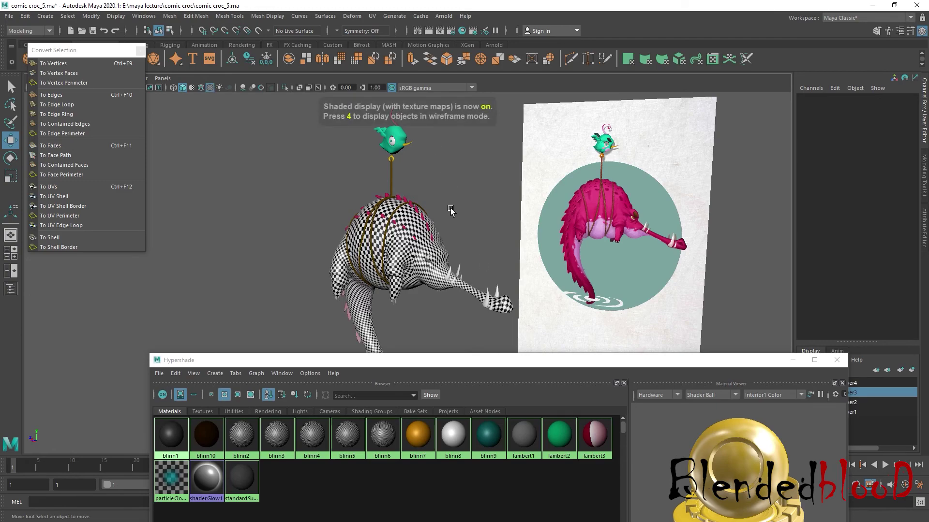
click(417, 237)
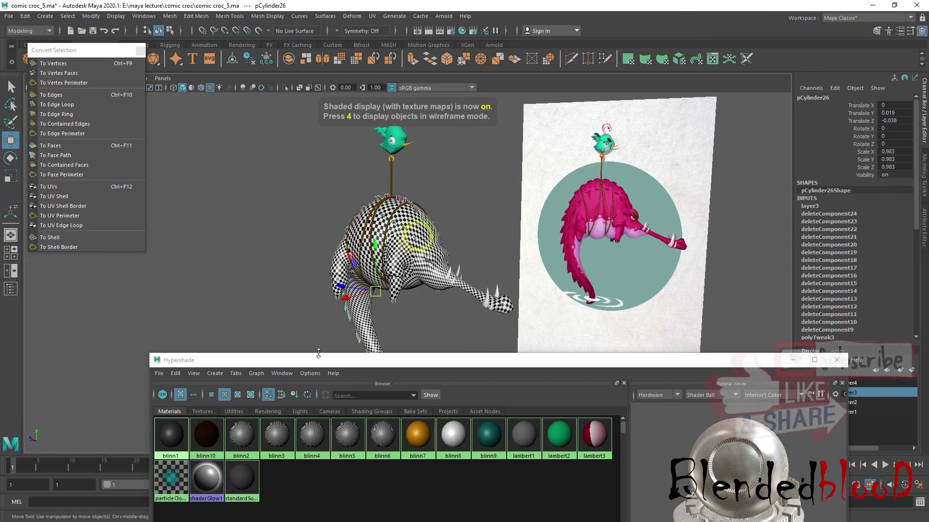
right_drag(171, 431, 178, 360)
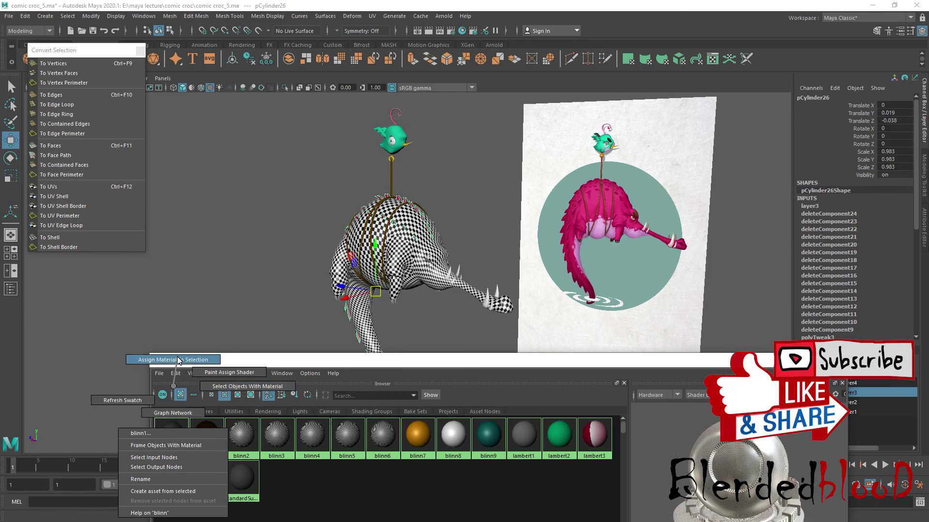
right_drag(240, 430, 241, 361)
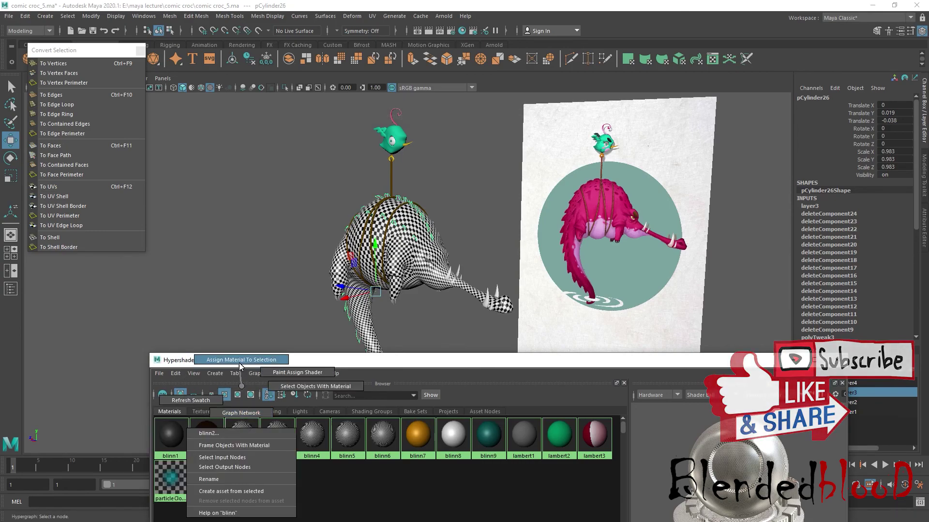
right_click(422, 234)
alt+drag(460, 213, 446, 269)
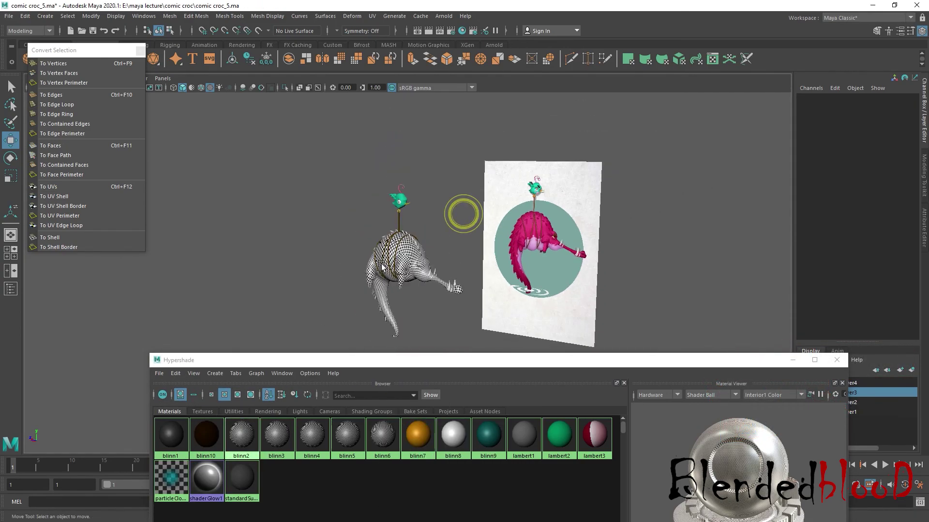
alt+drag(503, 289, 488, 249)
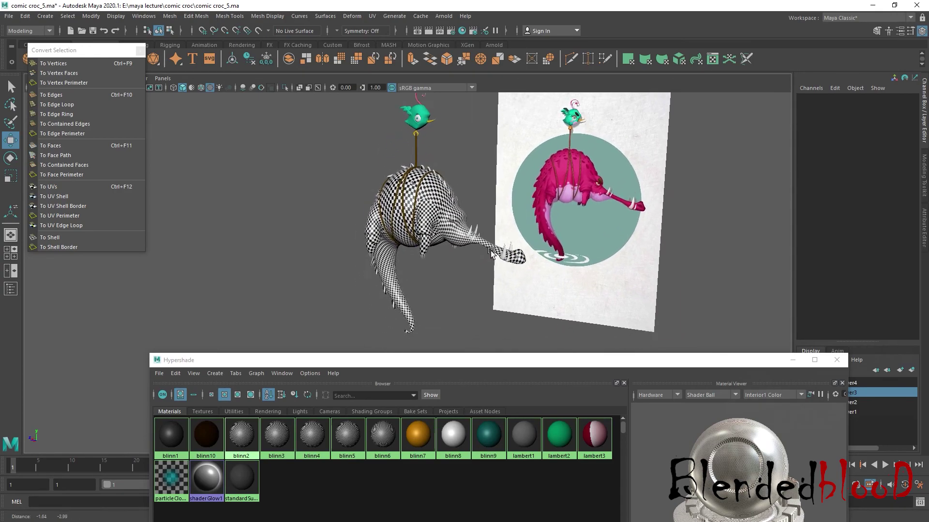
key(5)
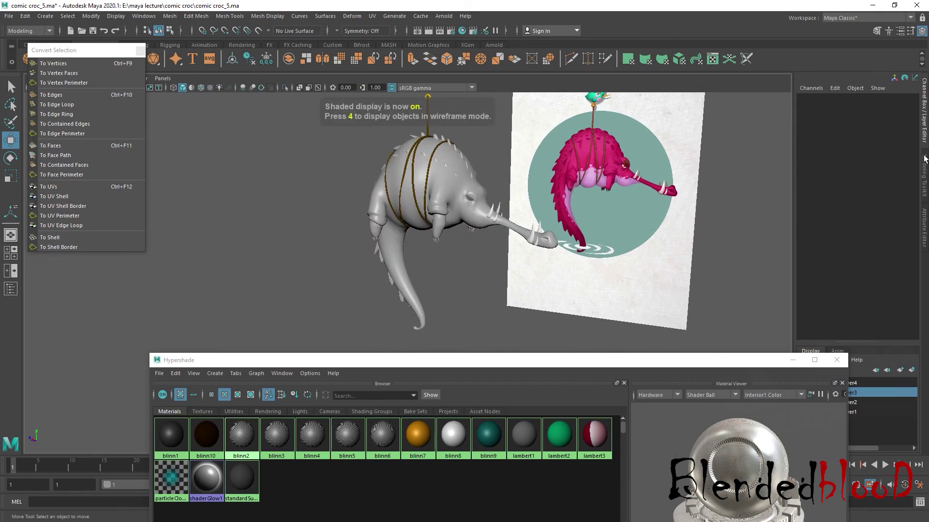
Close Hypershade and the floating Convert Selection list, leaving the side view over the reference
click(837, 360)
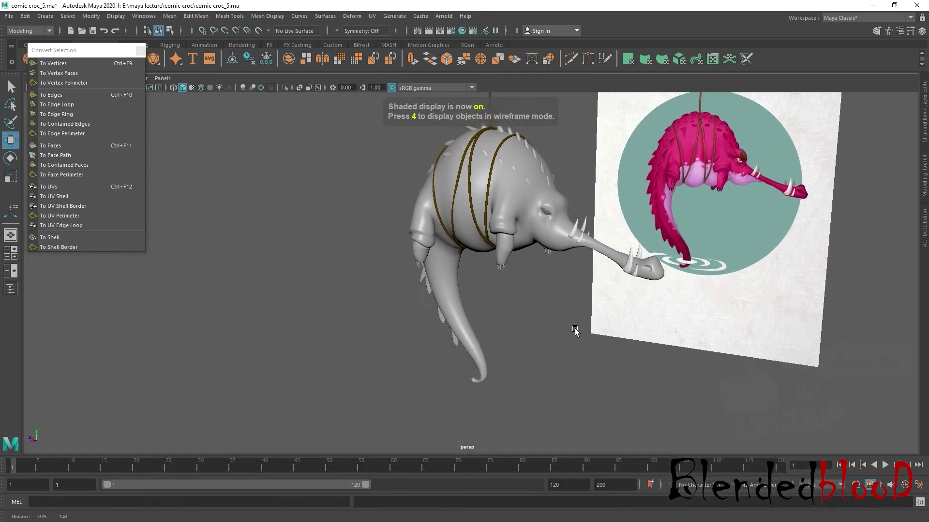
alt+right_drag(464, 386, 522, 391)
mouse_move(522, 391)
alt+mouse_down()
mouse_move(619, 294)
mouse_move(549, 296)
mouse_move(575, 297)
alt+mouse_up()
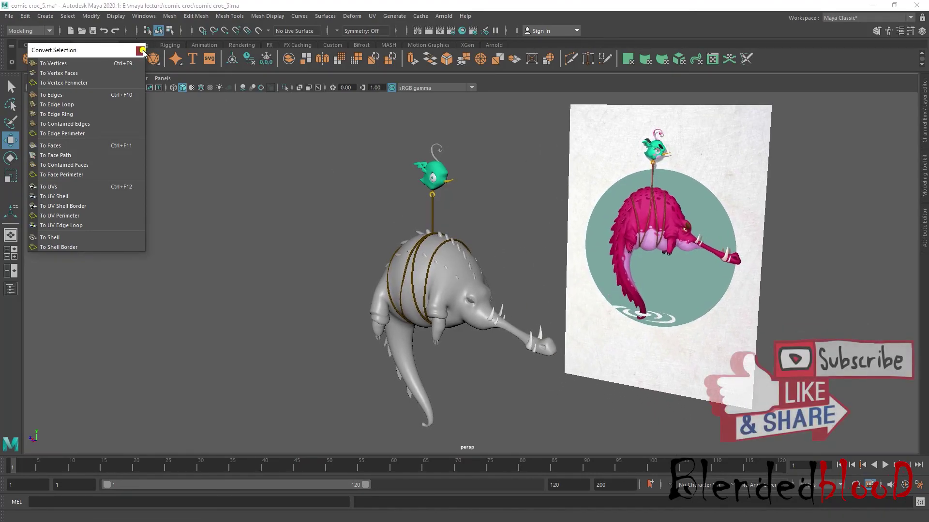
key(Escape)
drag(705, 325, 680, 320)
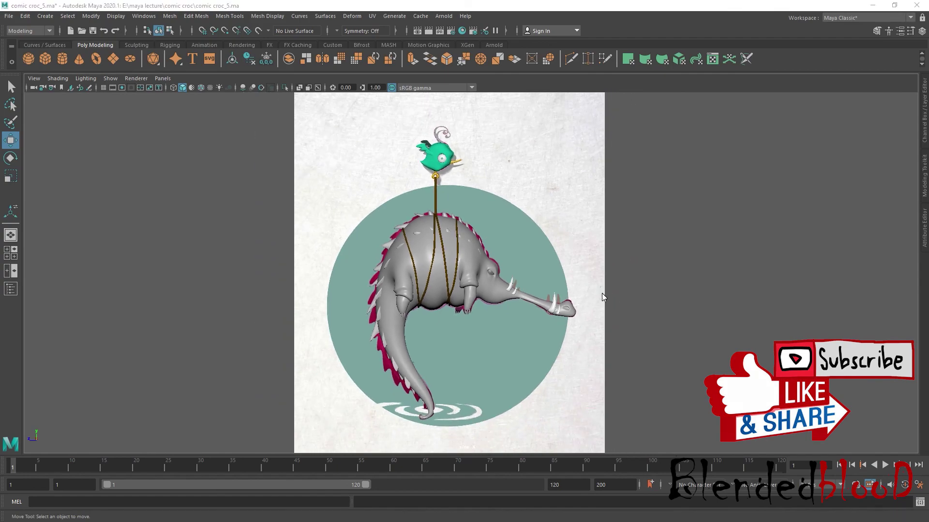
Hide layer1 with the reference picture and select all croc and bird objects
key(space)
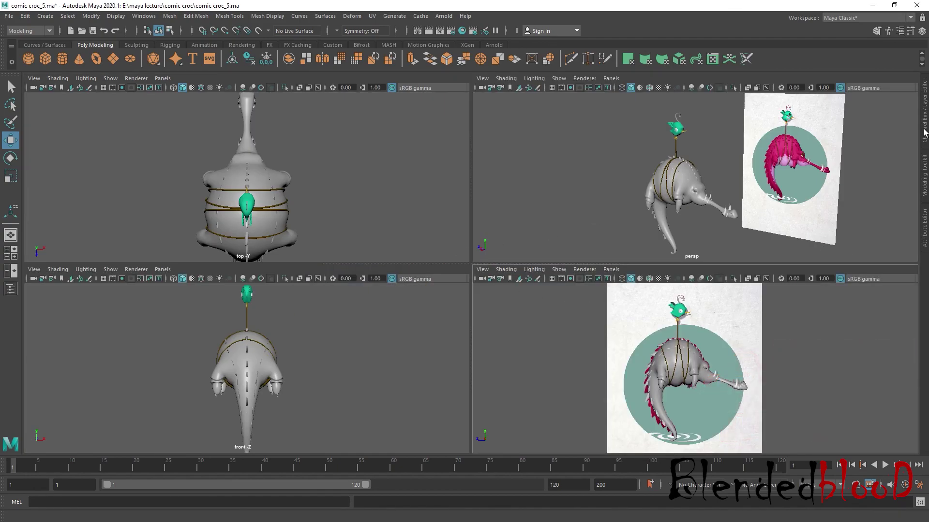
click(923, 128)
click(805, 412)
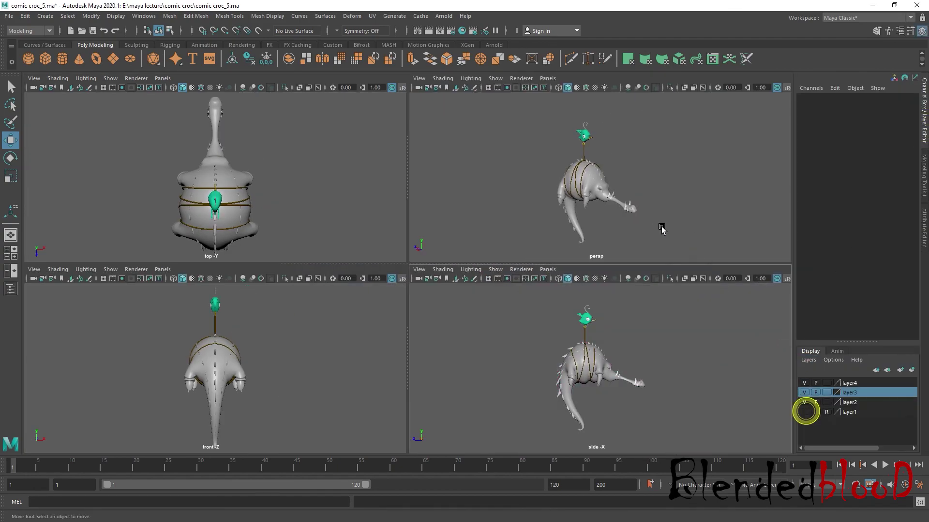
drag(688, 123, 709, 124)
key(space)
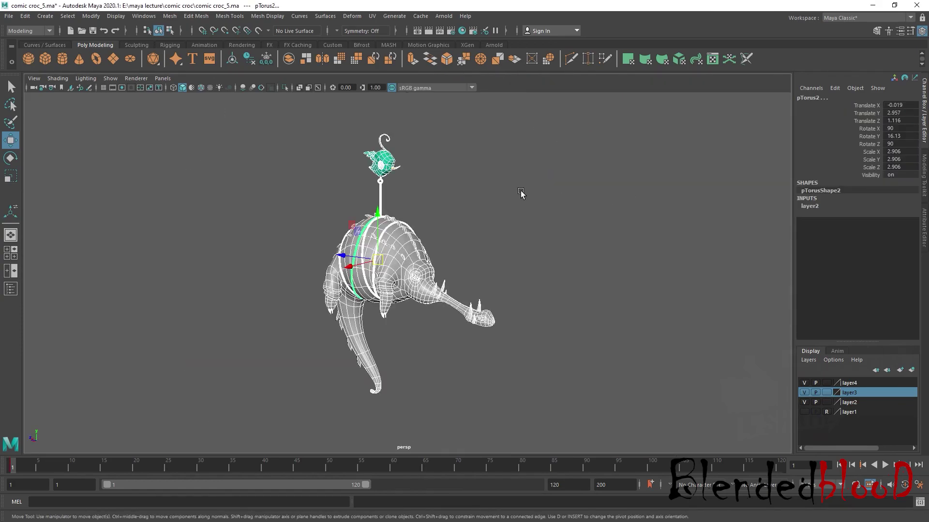
Delete all construction history with Edit > Delete All by Type > History
click(29, 18)
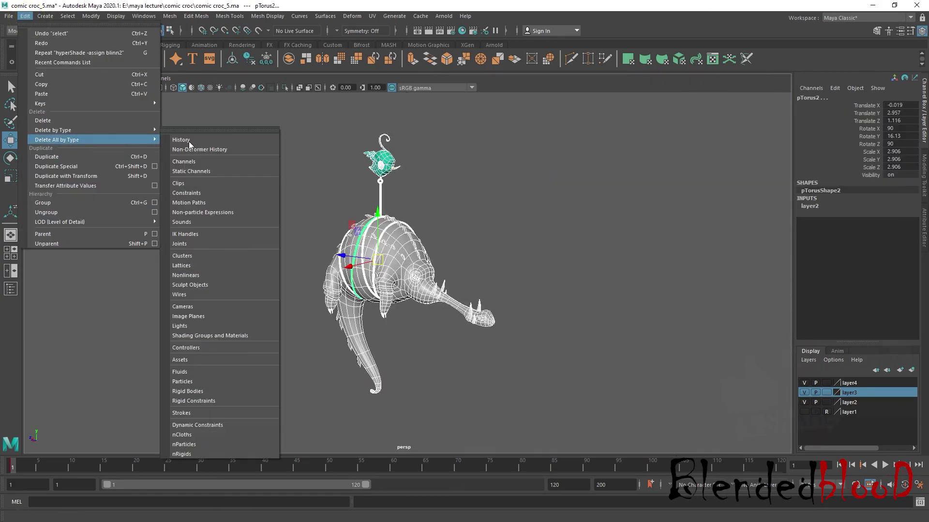
click(205, 139)
click(11, 17)
Save the scene over comic croc_4.ma, then save it again as comic croc_5.ma
click(52, 66)
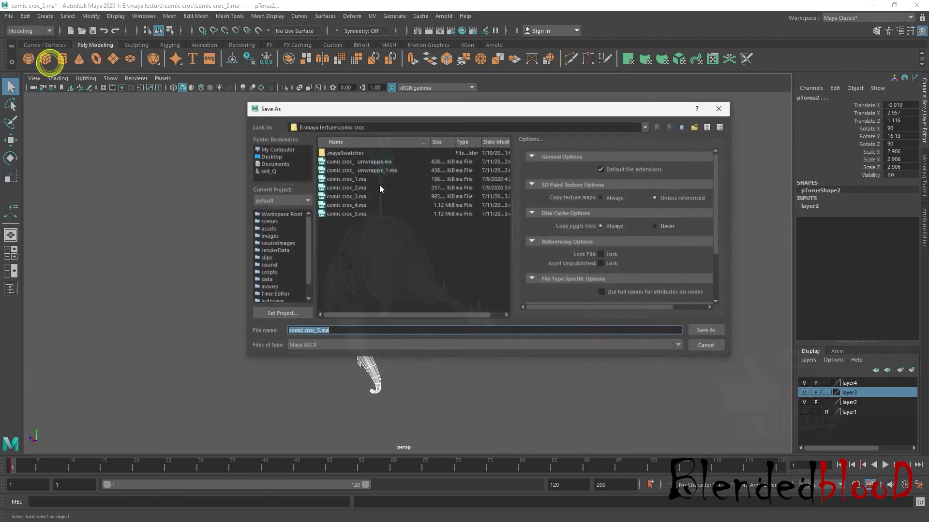
double_click(360, 205)
click(454, 247)
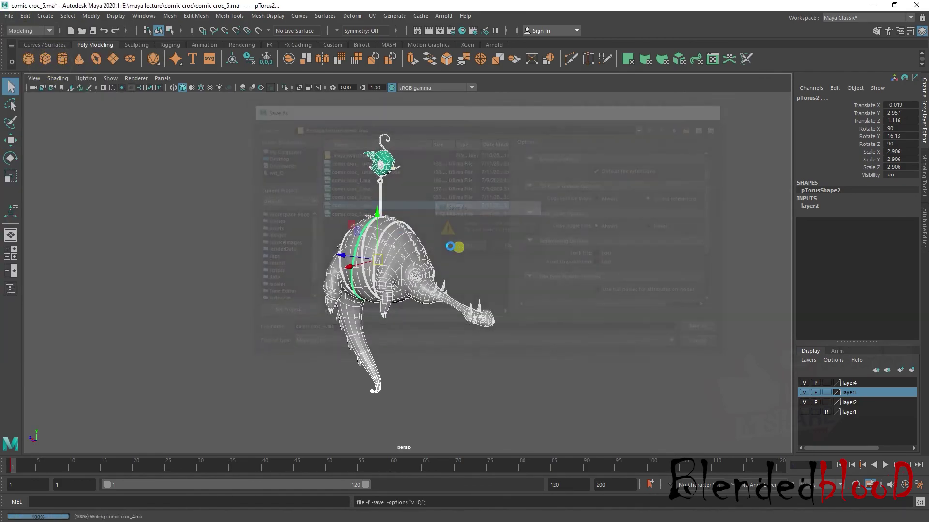
click(10, 16)
click(57, 65)
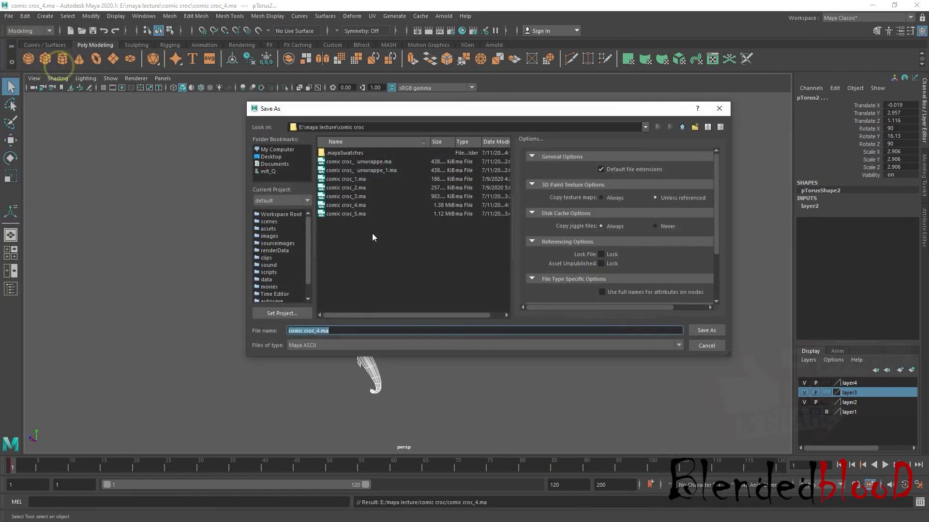
double_click(359, 214)
click(463, 247)
Deselect everything and close Maya, discarding unsaved changes
key(w)
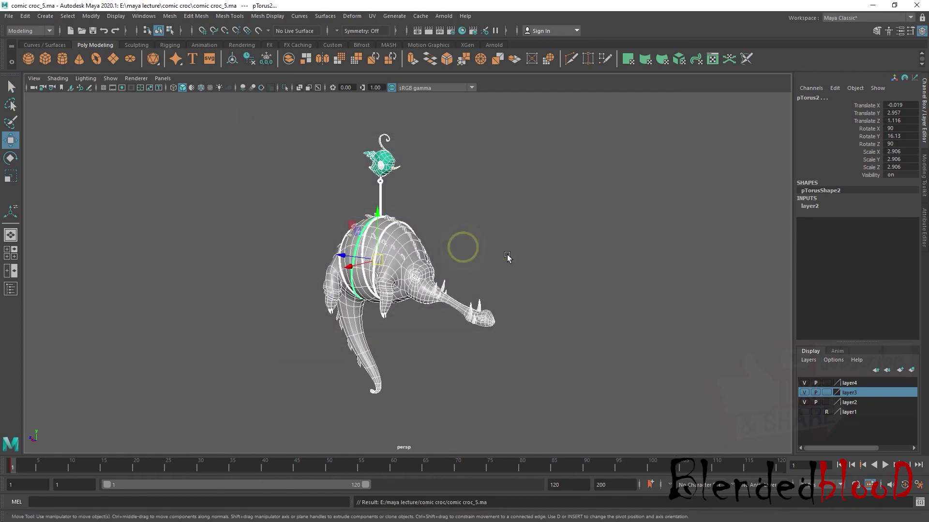
click(518, 246)
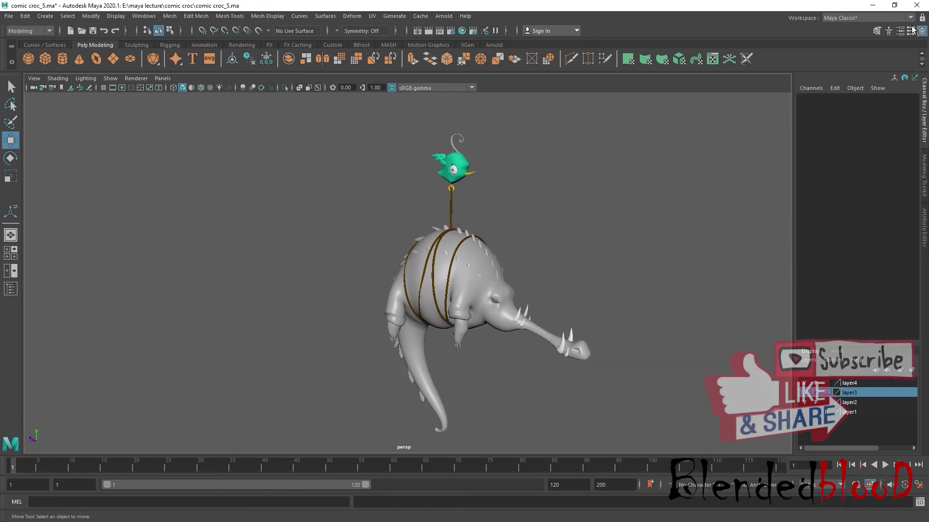
click(917, 6)
click(465, 269)
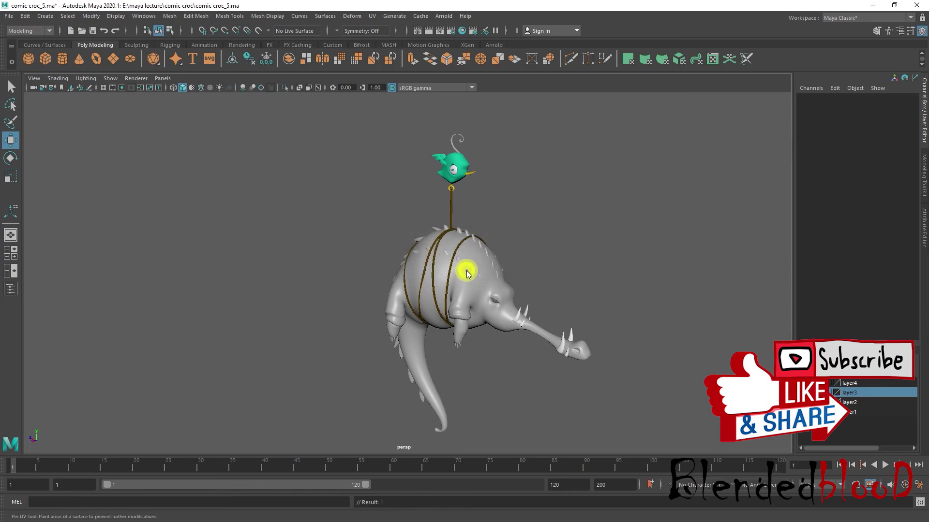